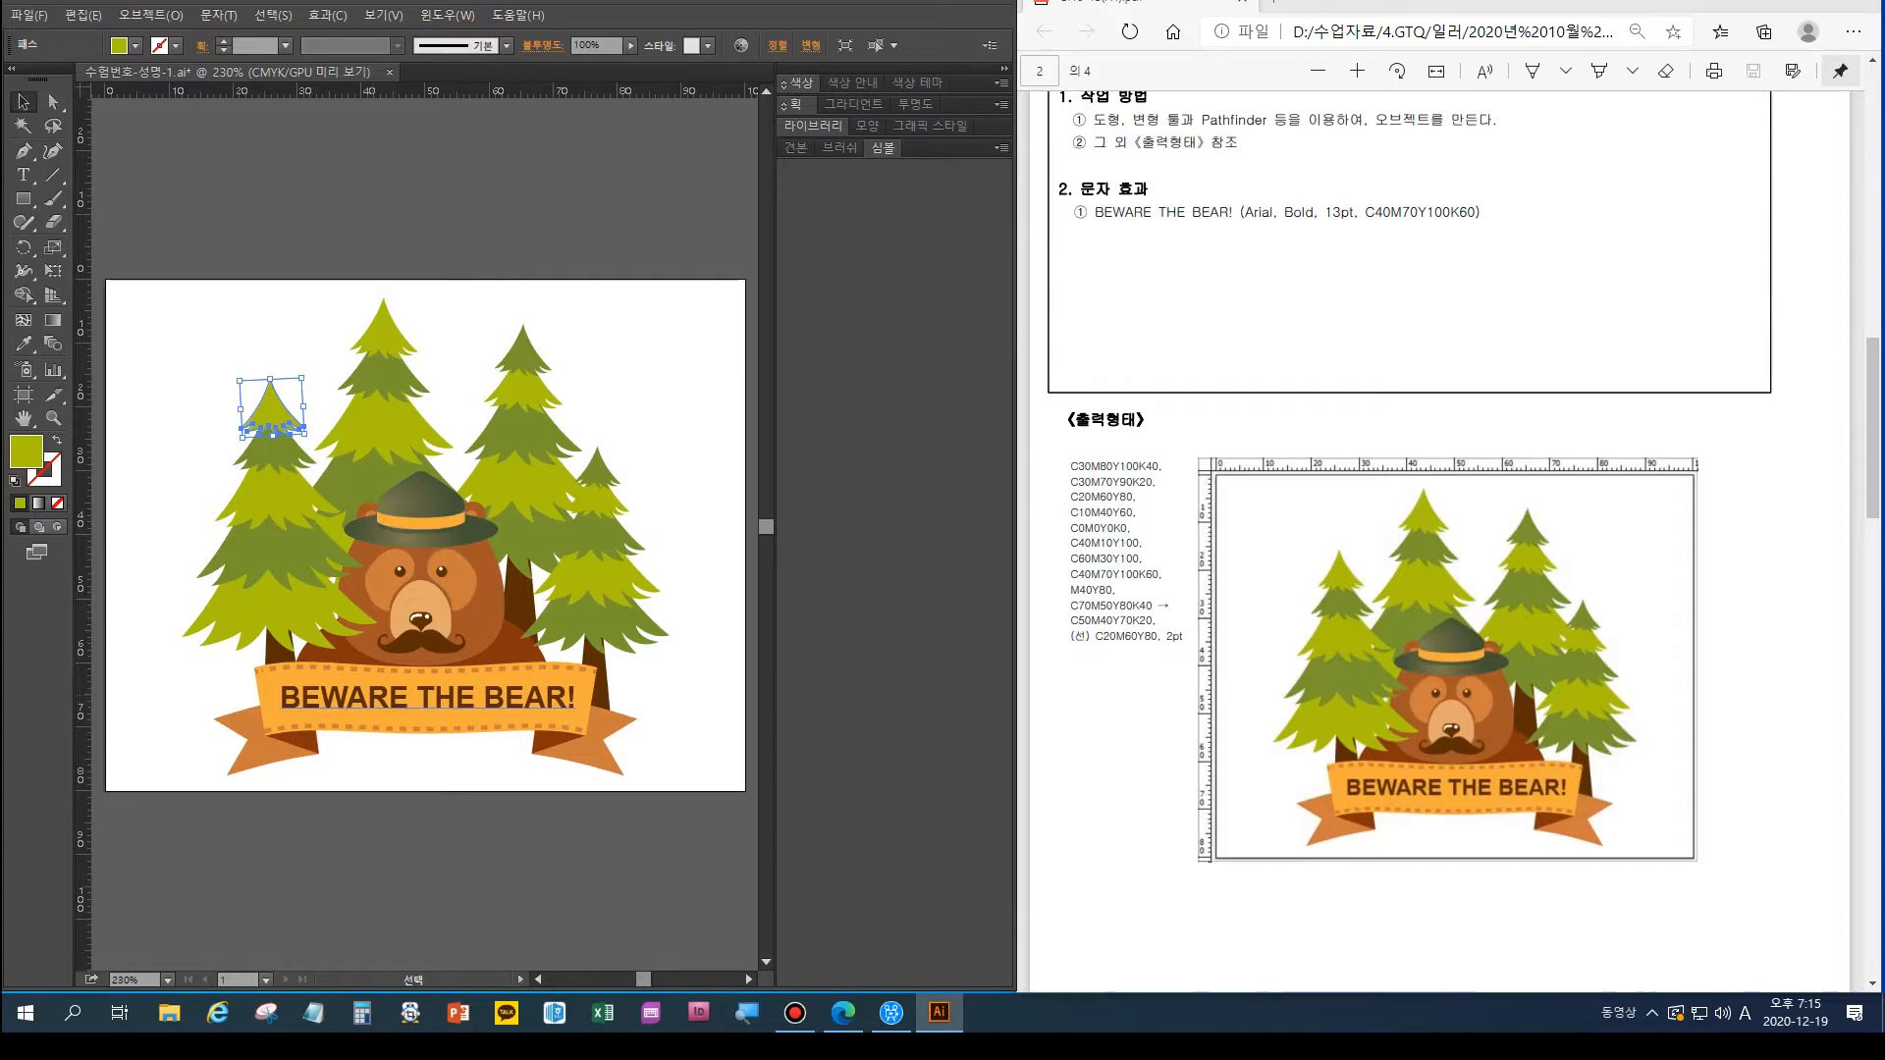
Start a new document named with the date 20201219 and the author's name
{"action": "scroll", "coordinate": [1438, 540], "scroll_direction": "up", "scroll_amount": 3}
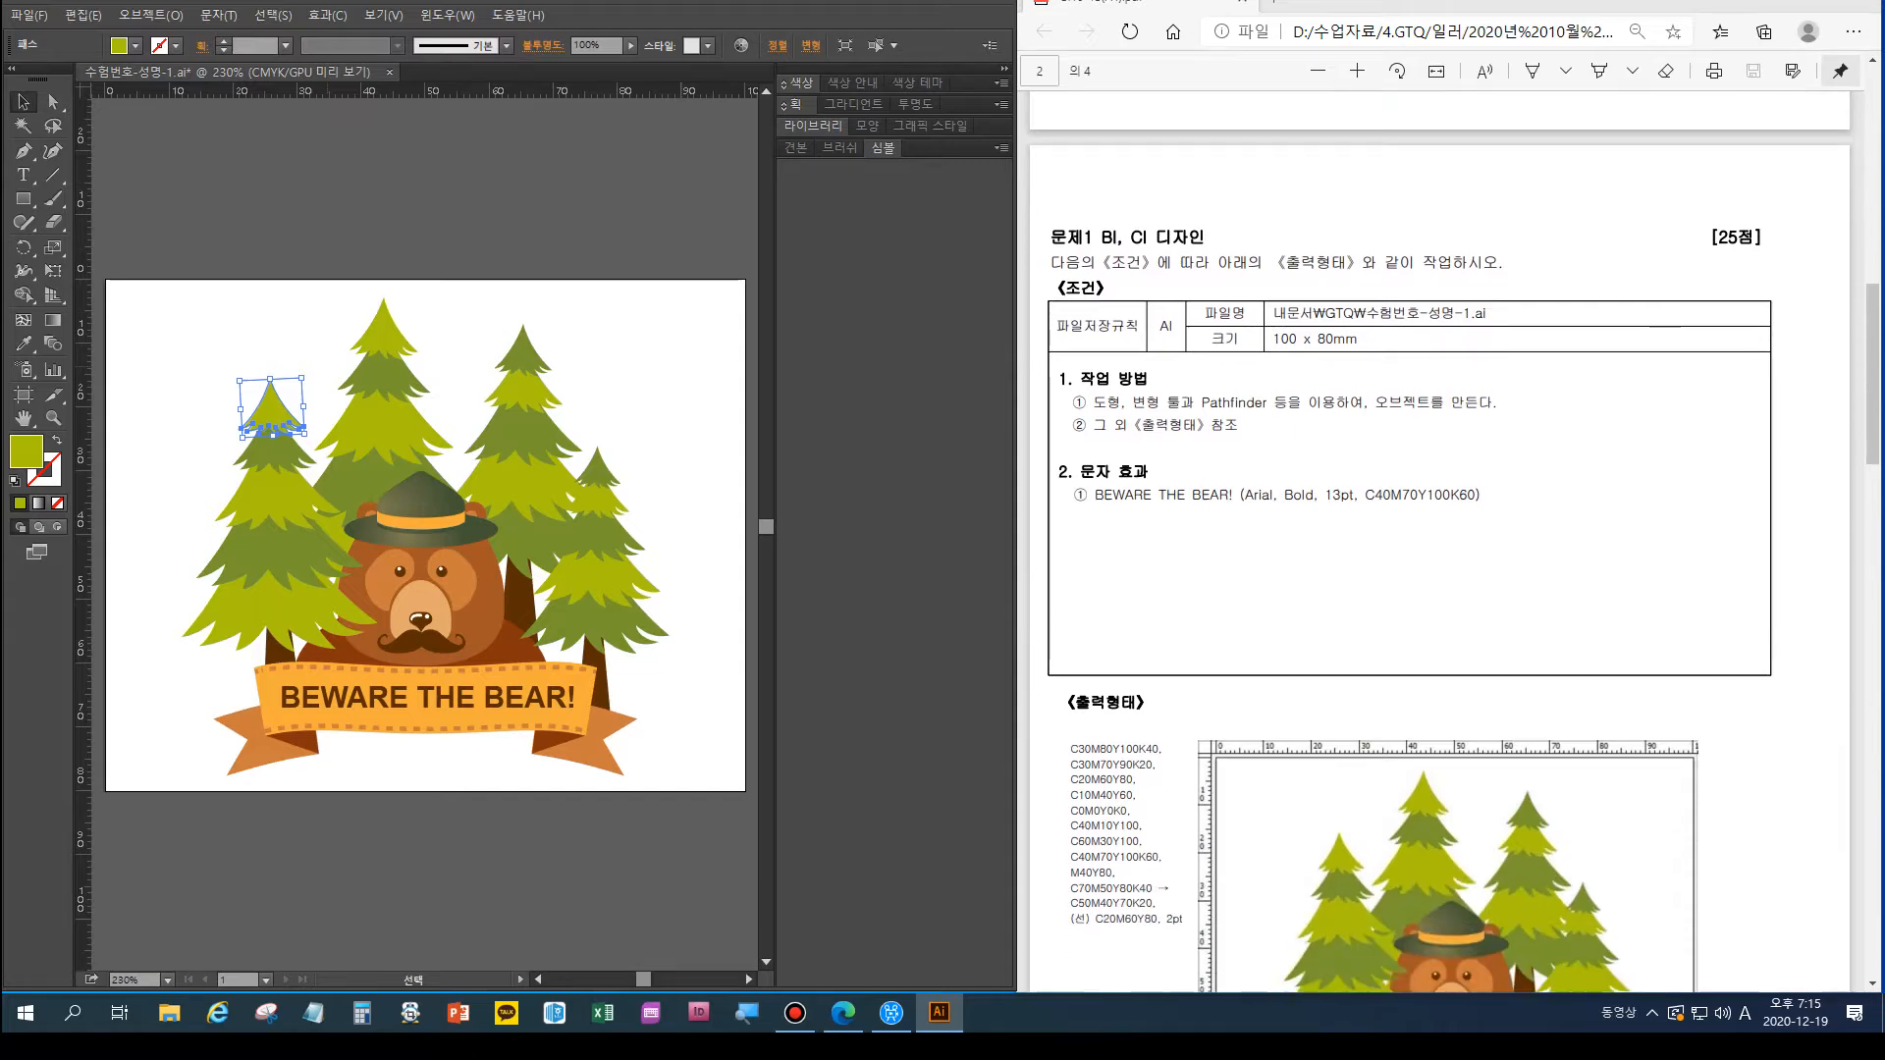
{"action": "left_click", "coordinate": [29, 14]}
{"action": "mouse_move", "coordinate": [83, 15]}
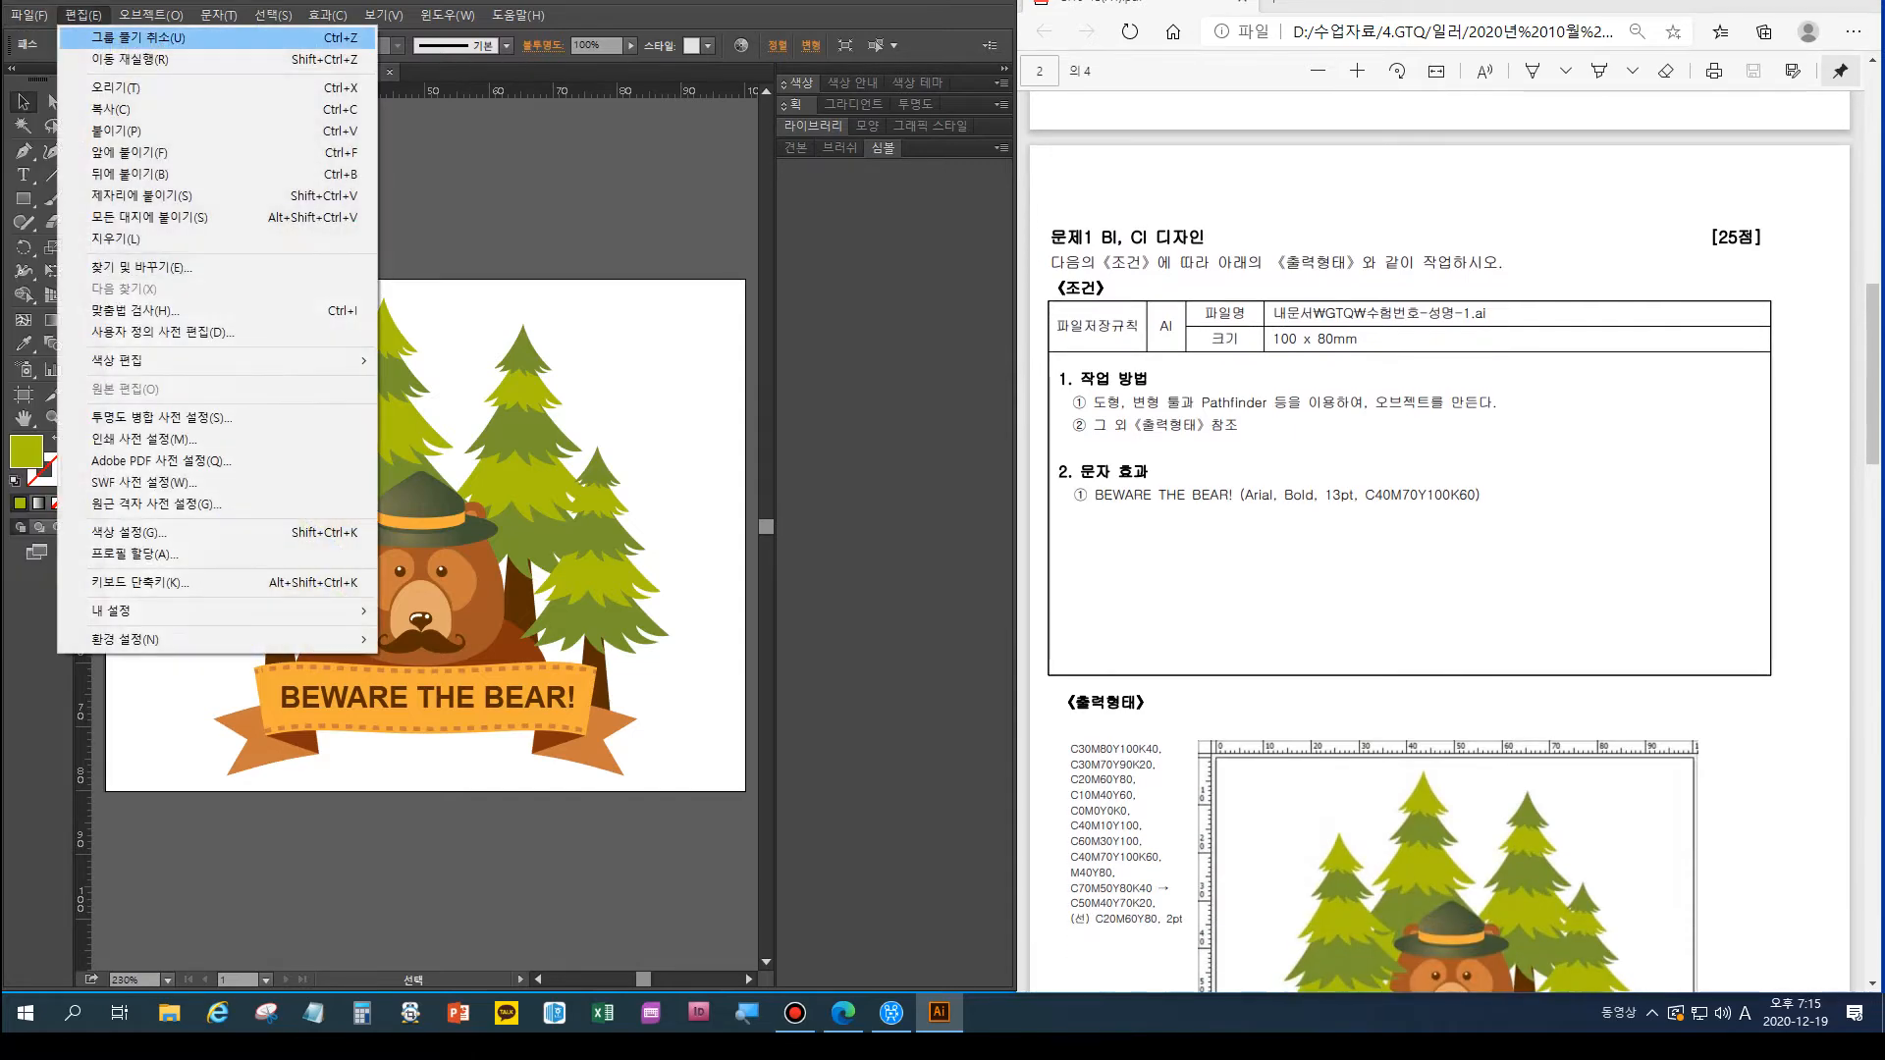
{"action": "left_click", "coordinate": [69, 37]}
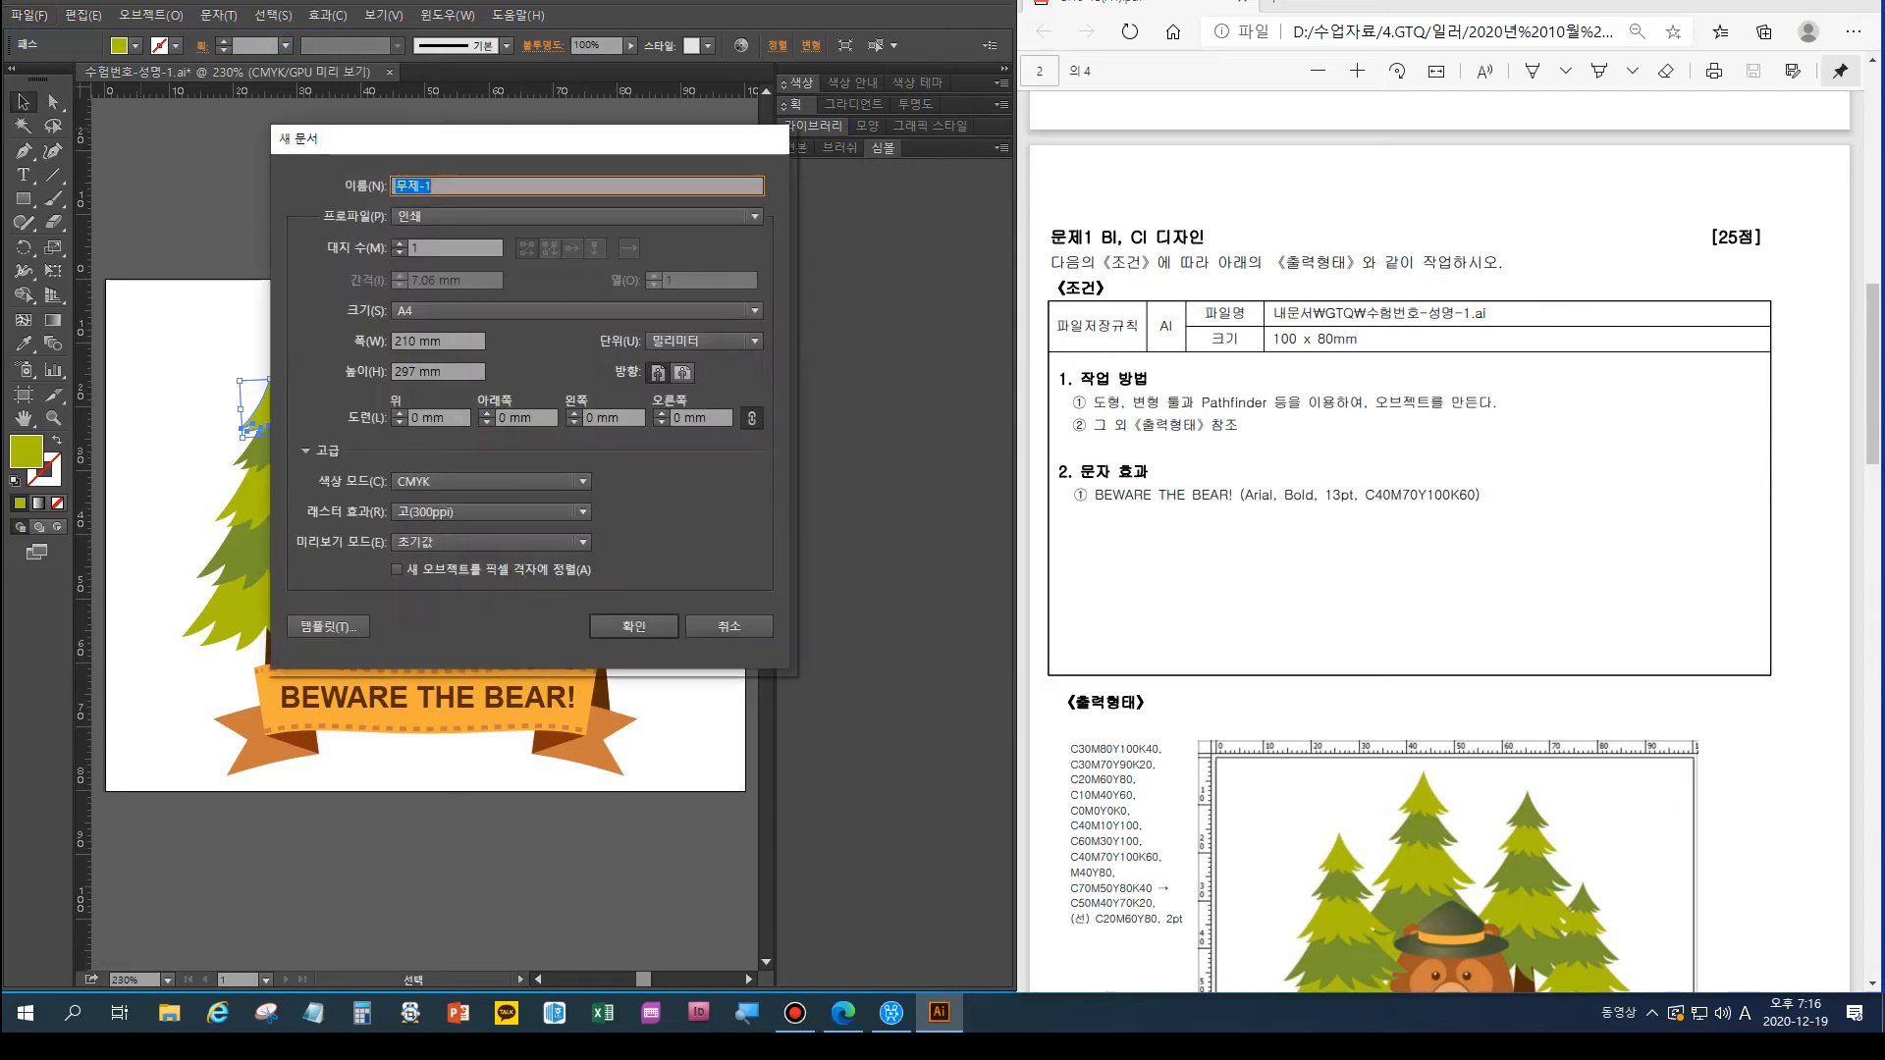
{"action": "type", "text": "20201219-"}
{"action": "key", "text": "Hangul"}
{"action": "type", "text": "신나라-1"}
Set the document size to 100 mm wide by 80 mm high and create it
{"action": "double_click", "coordinate": [405, 342]}
{"action": "type", "text": "100"}
{"action": "key", "text": "Tab"}
{"action": "type", "text": "8"}
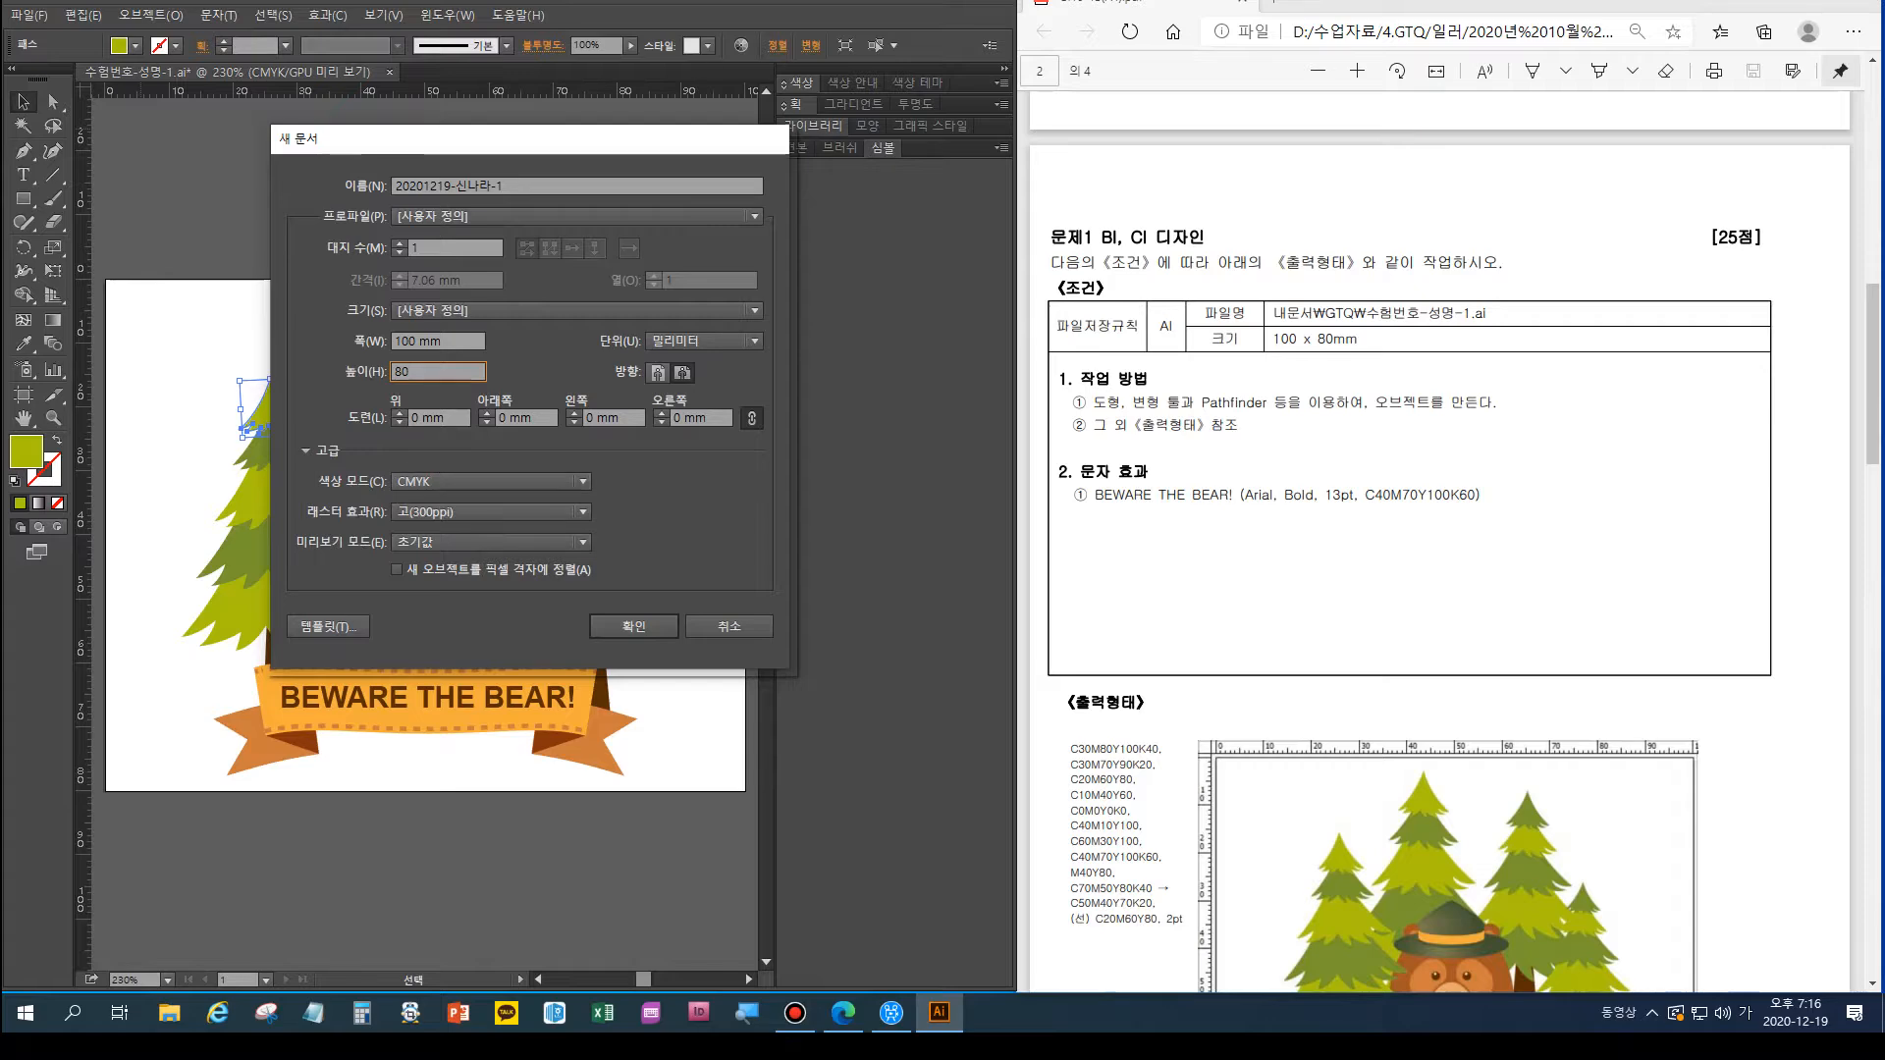
{"action": "left_click", "coordinate": [633, 626]}
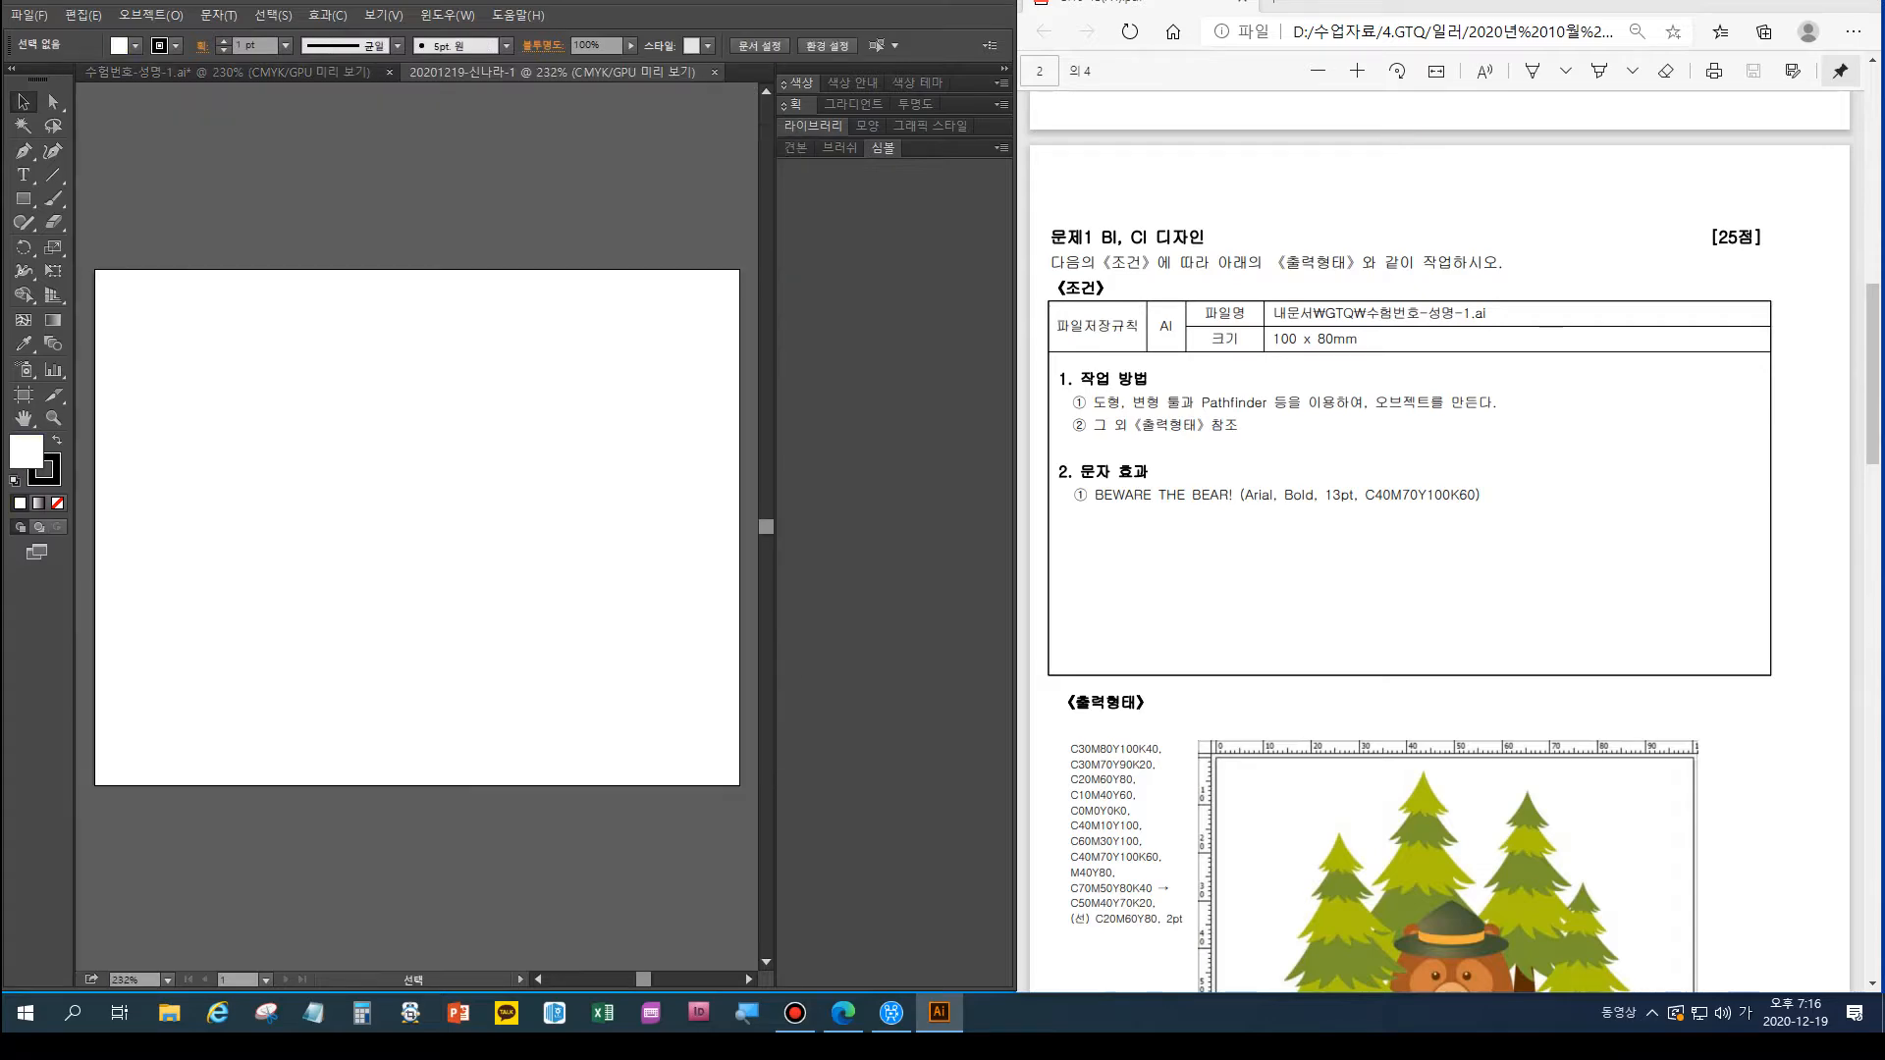
Show the rulers and place vertical guides just inside the left and right edges
{"action": "key", "text": "ctrl+r"}
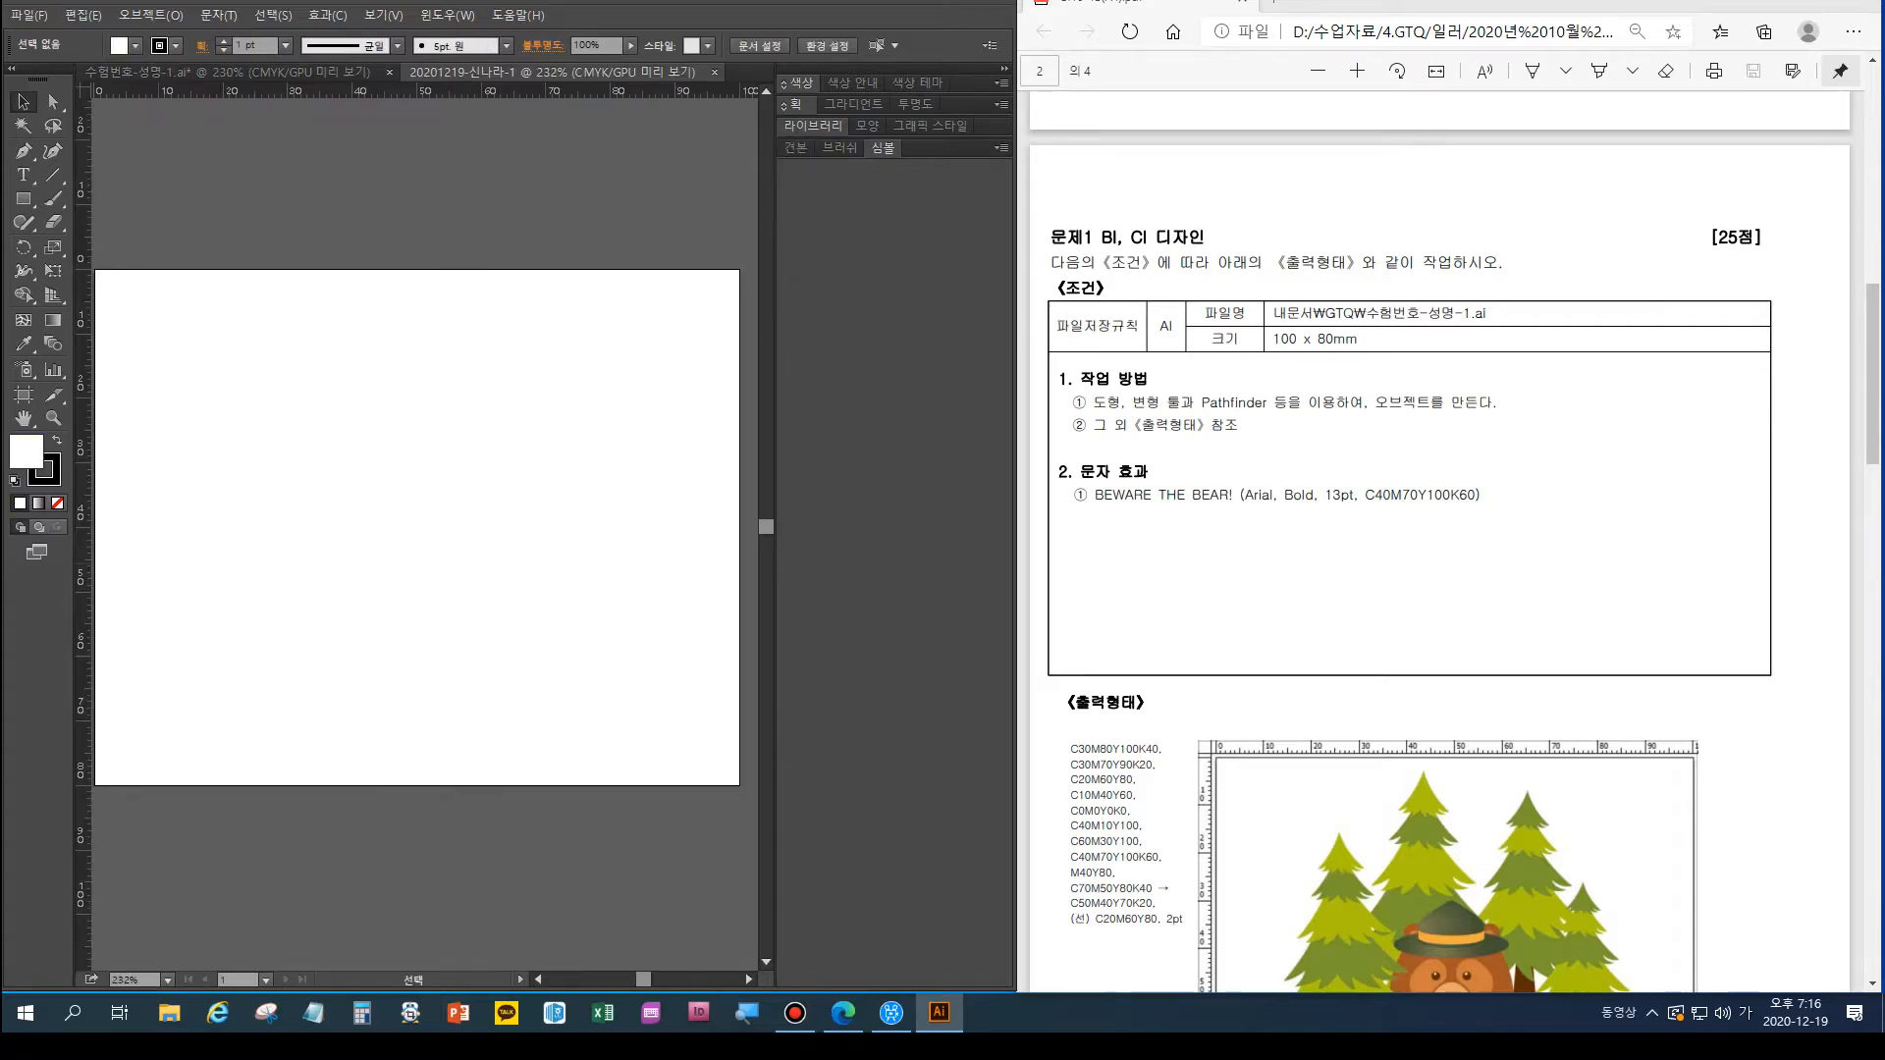
{"action": "scroll", "coordinate": [1439, 540], "scroll_direction": "down", "scroll_amount": 4}
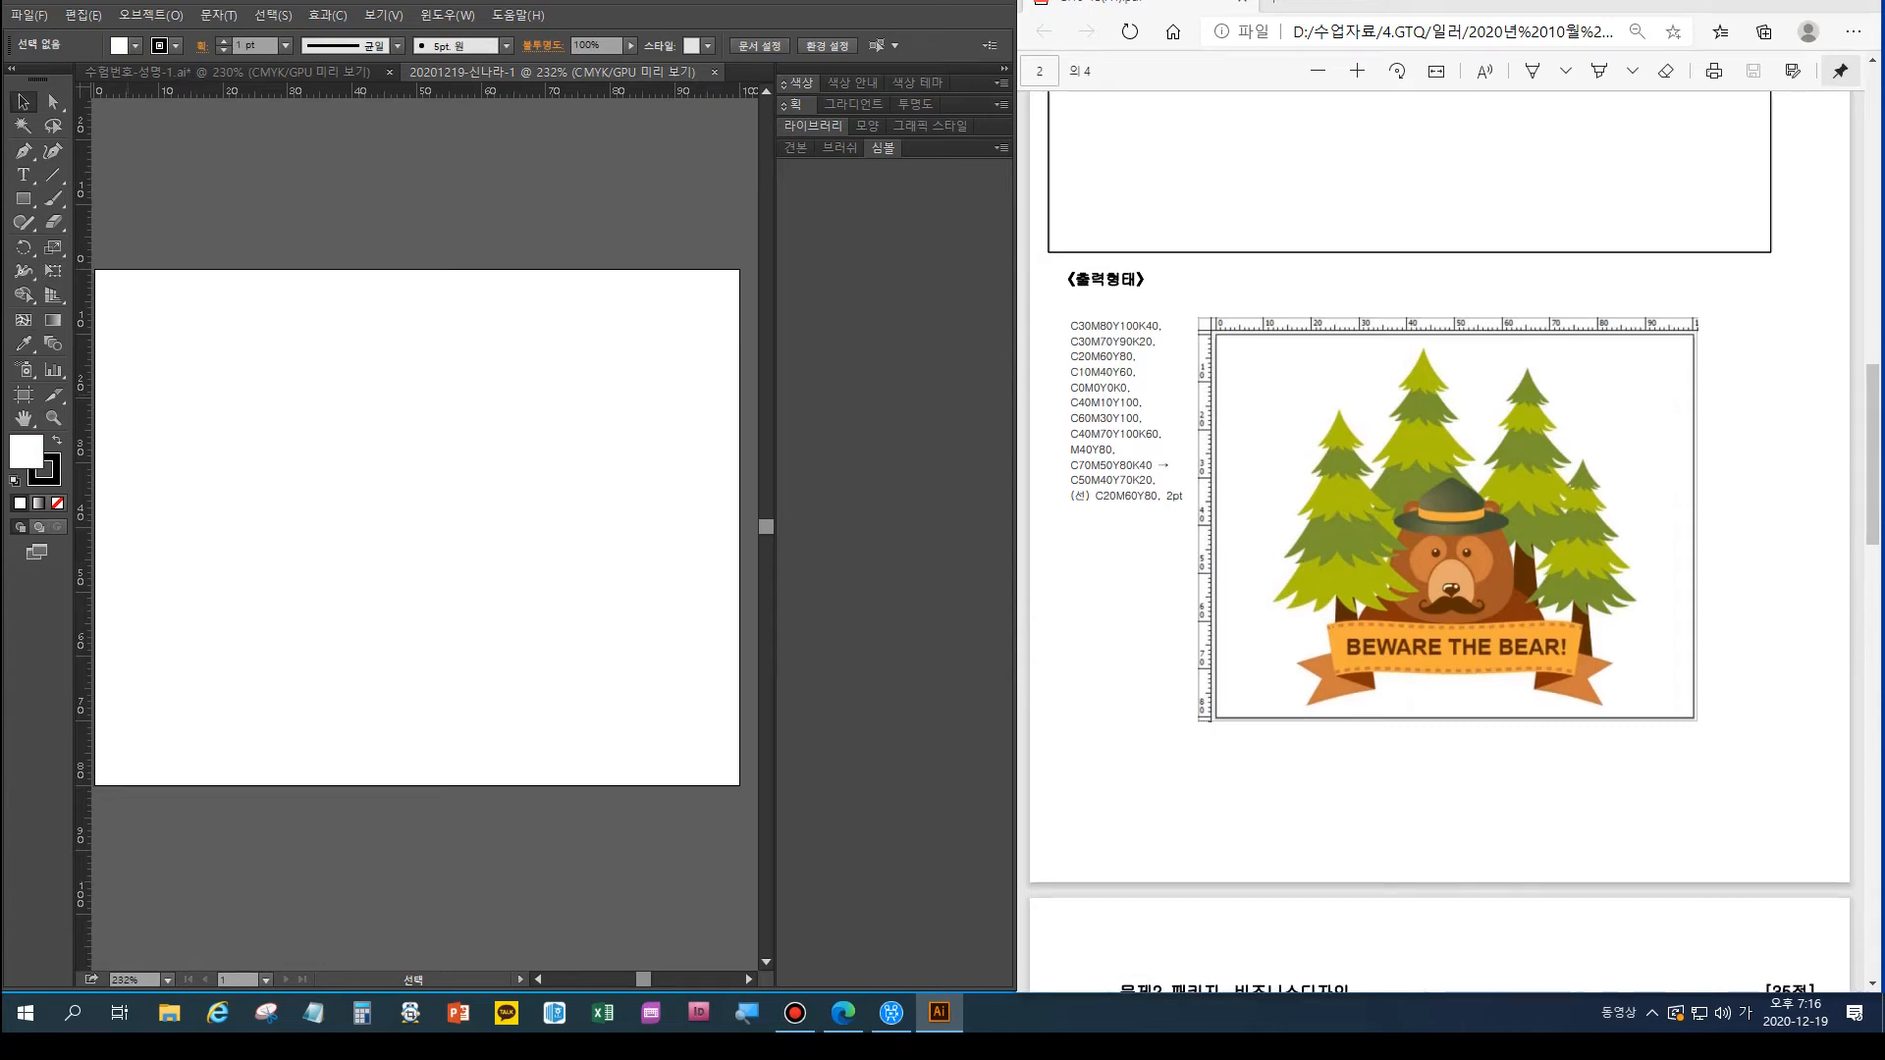
{"action": "left_click_drag", "start_coordinate": [84, 530], "coordinate": [157, 530]}
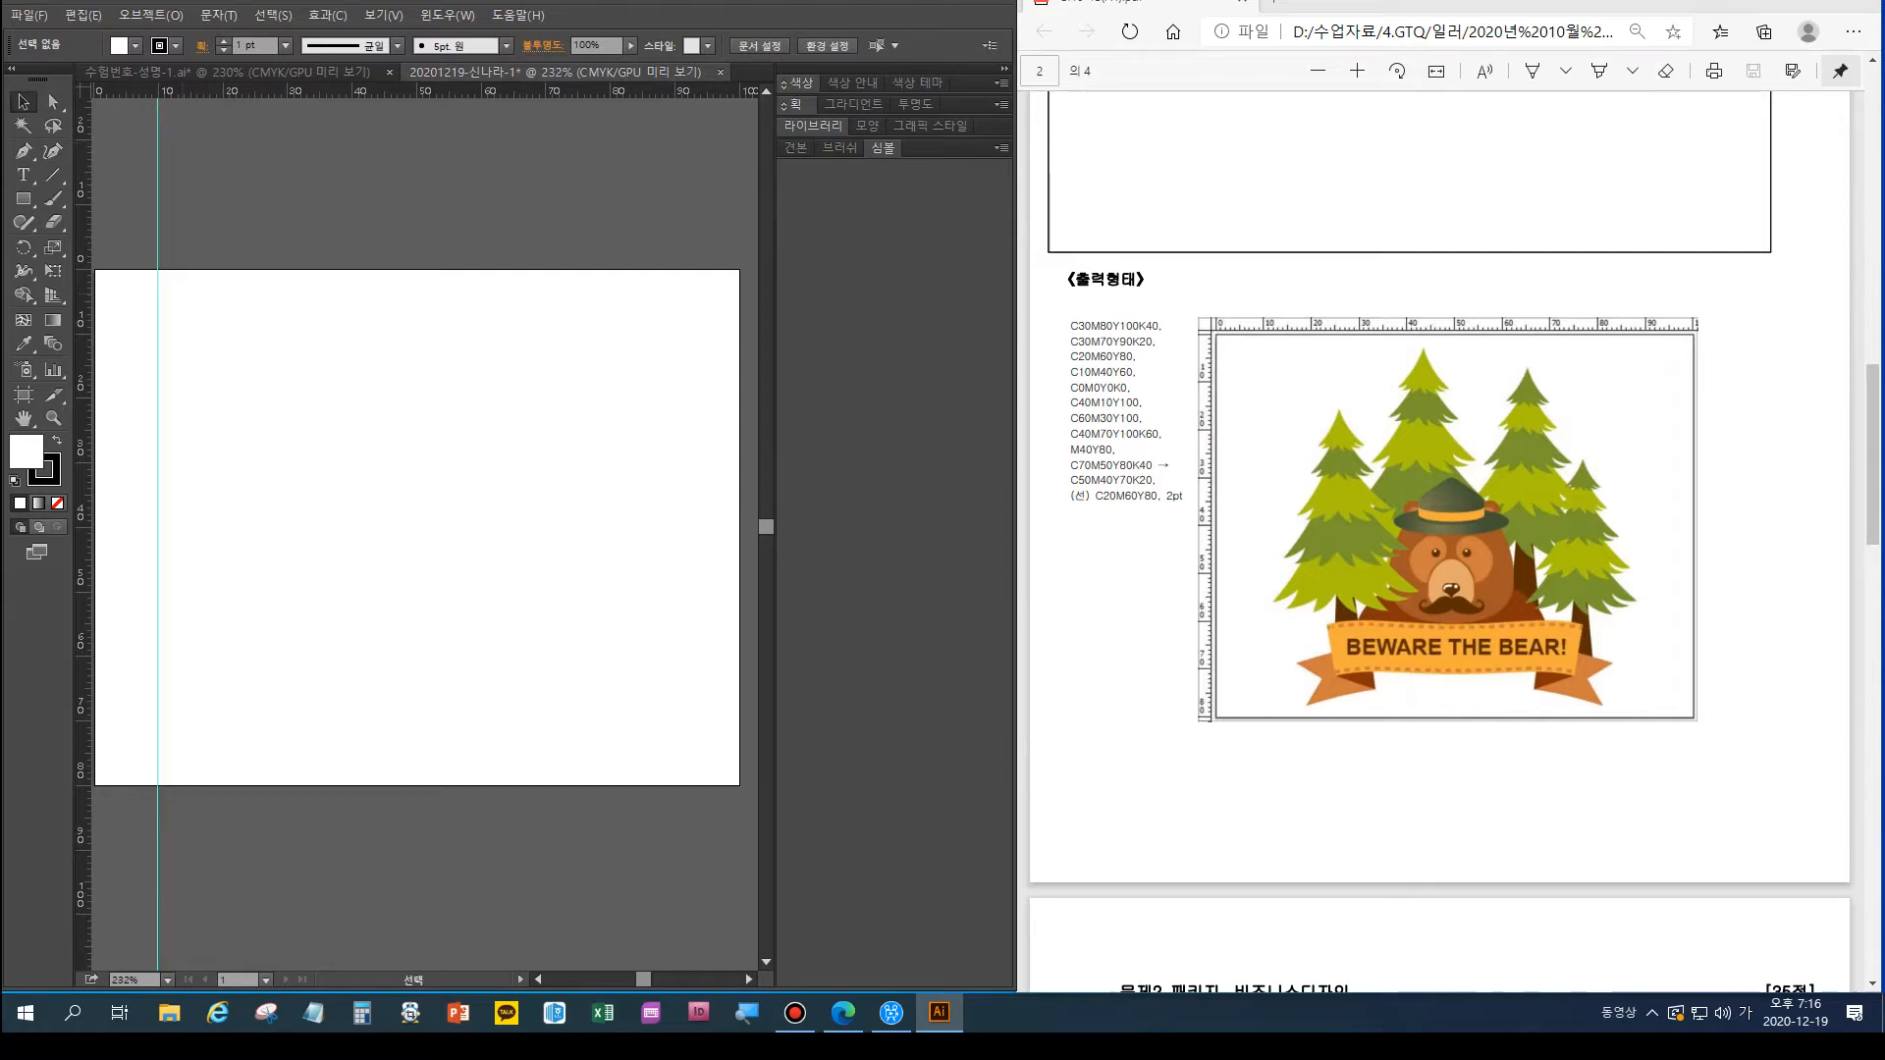
{"action": "left_click_drag", "start_coordinate": [85, 213], "coordinate": [675, 213]}
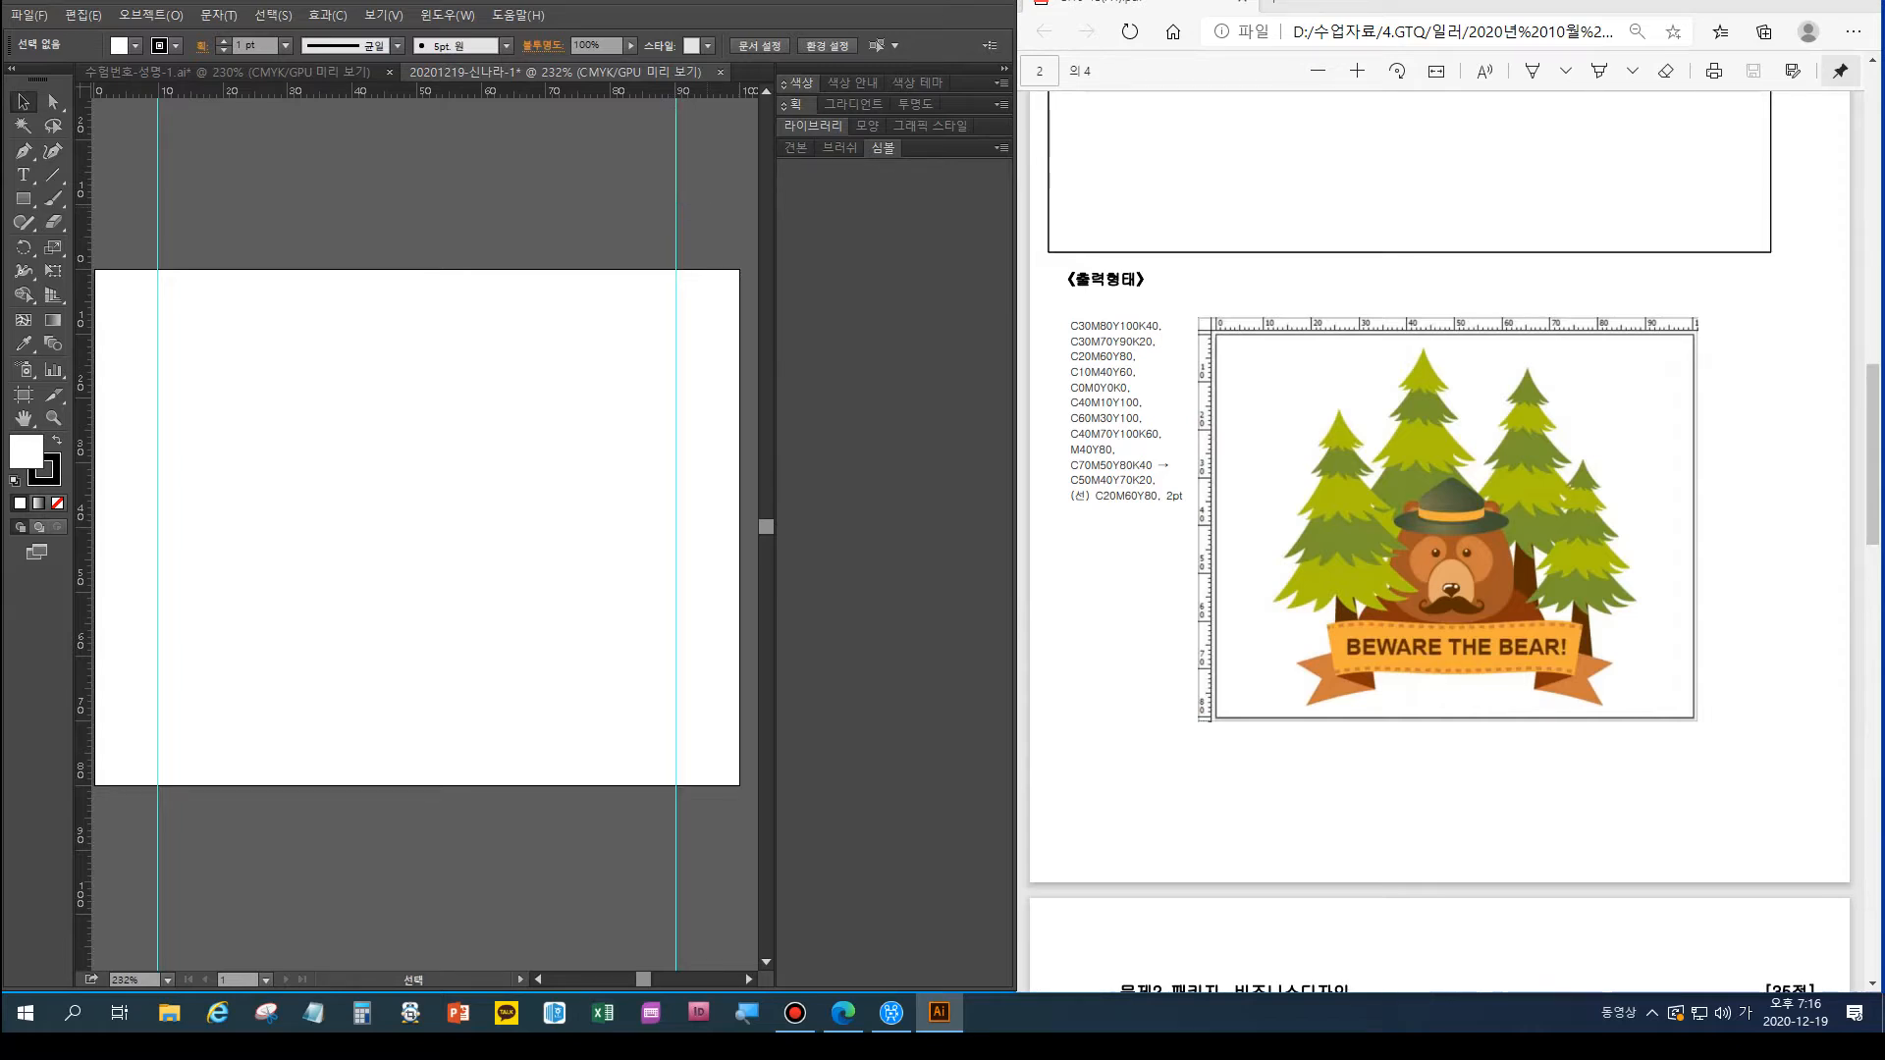
Add horizontal guides near the top and bottom edges, then fit the artboard in the window
{"action": "left_click_drag", "start_coordinate": [128, 90], "coordinate": [88, 295]}
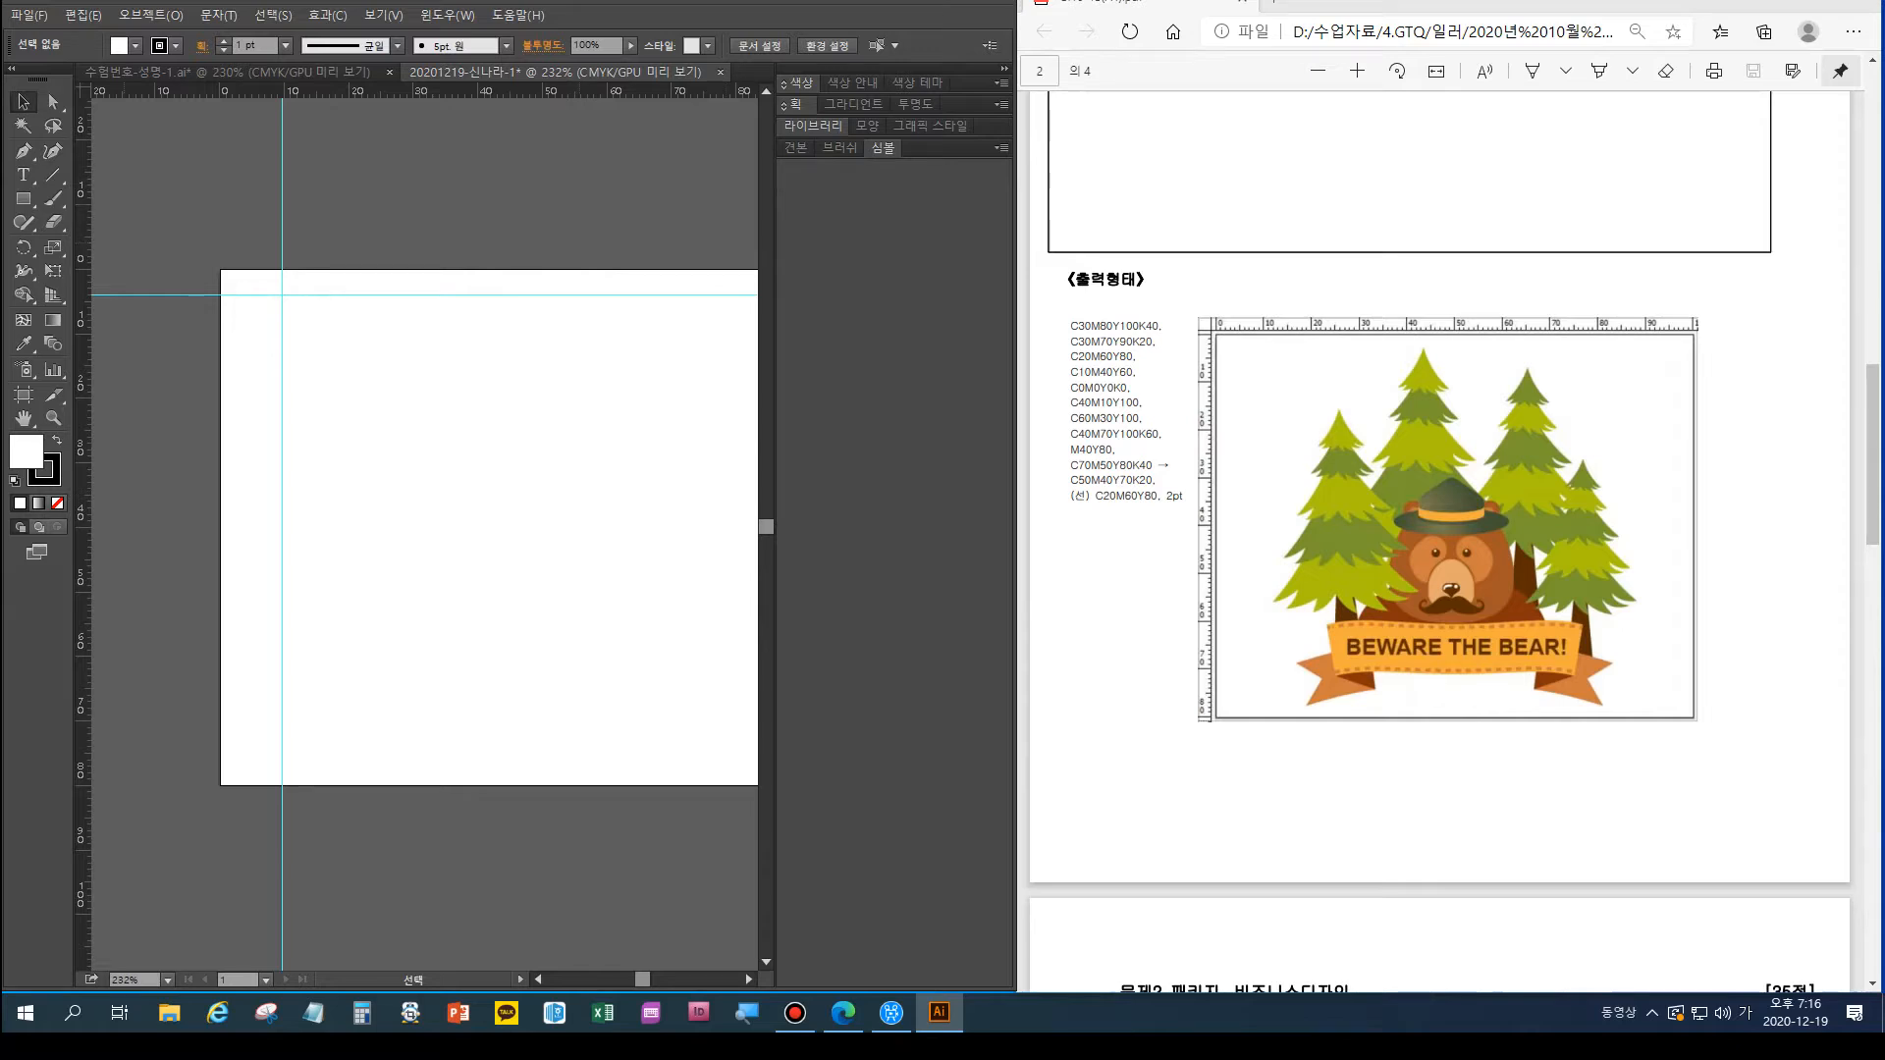
{"action": "left_click_drag", "start_coordinate": [127, 90], "coordinate": [93, 759]}
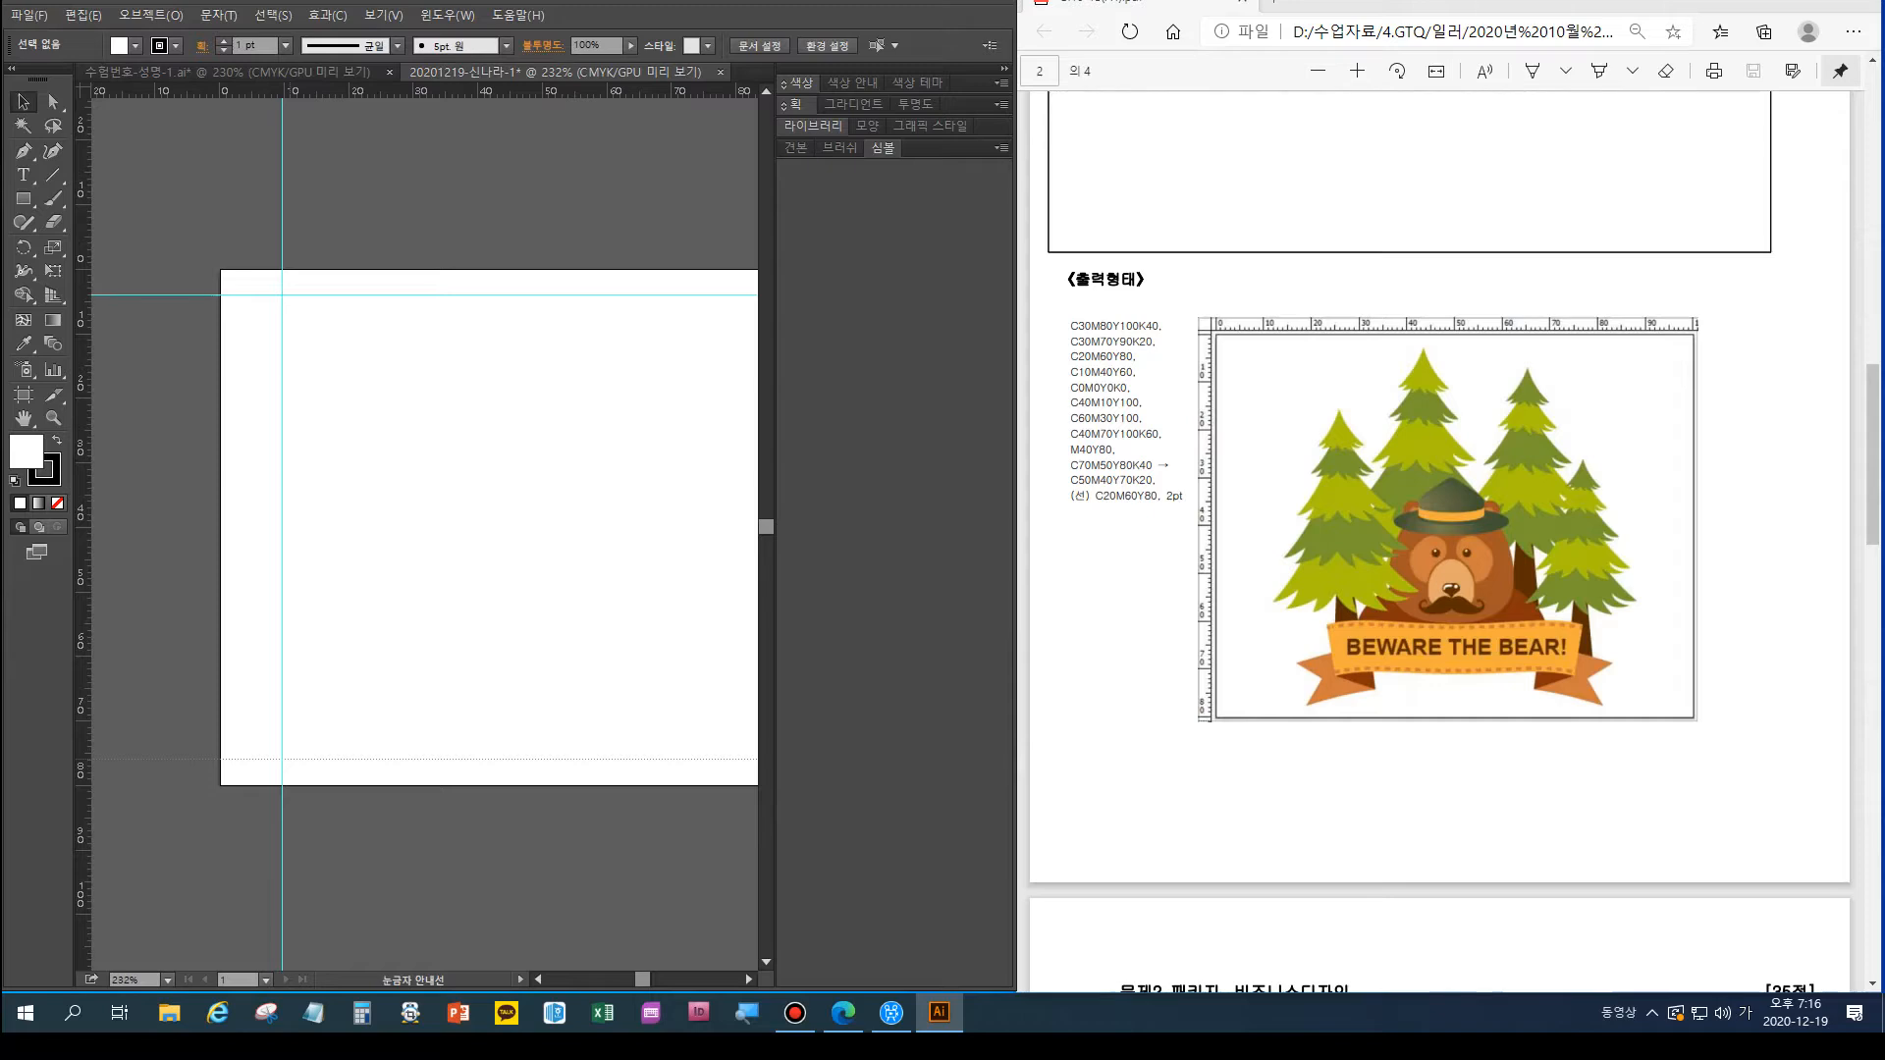
{"action": "left_click_drag", "start_coordinate": [93, 759], "coordinate": [93, 762]}
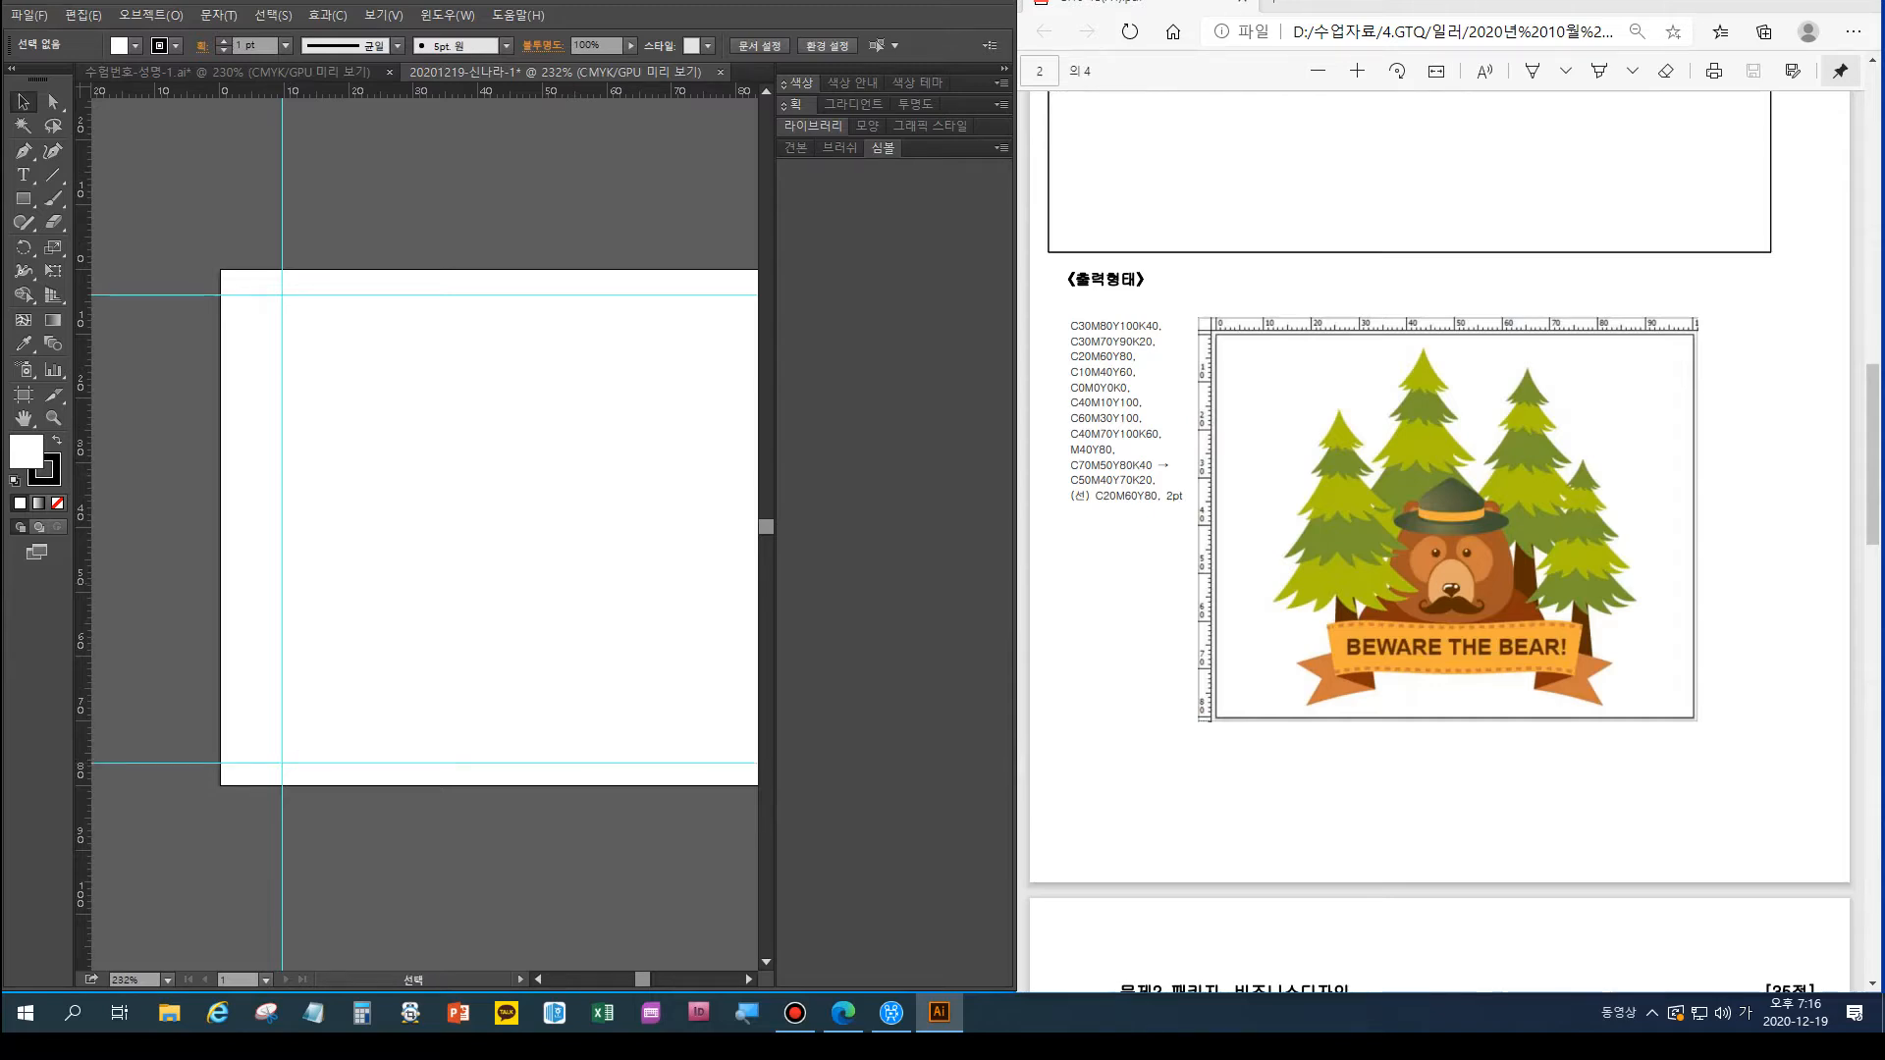
{"action": "double_click", "coordinate": [24, 418]}
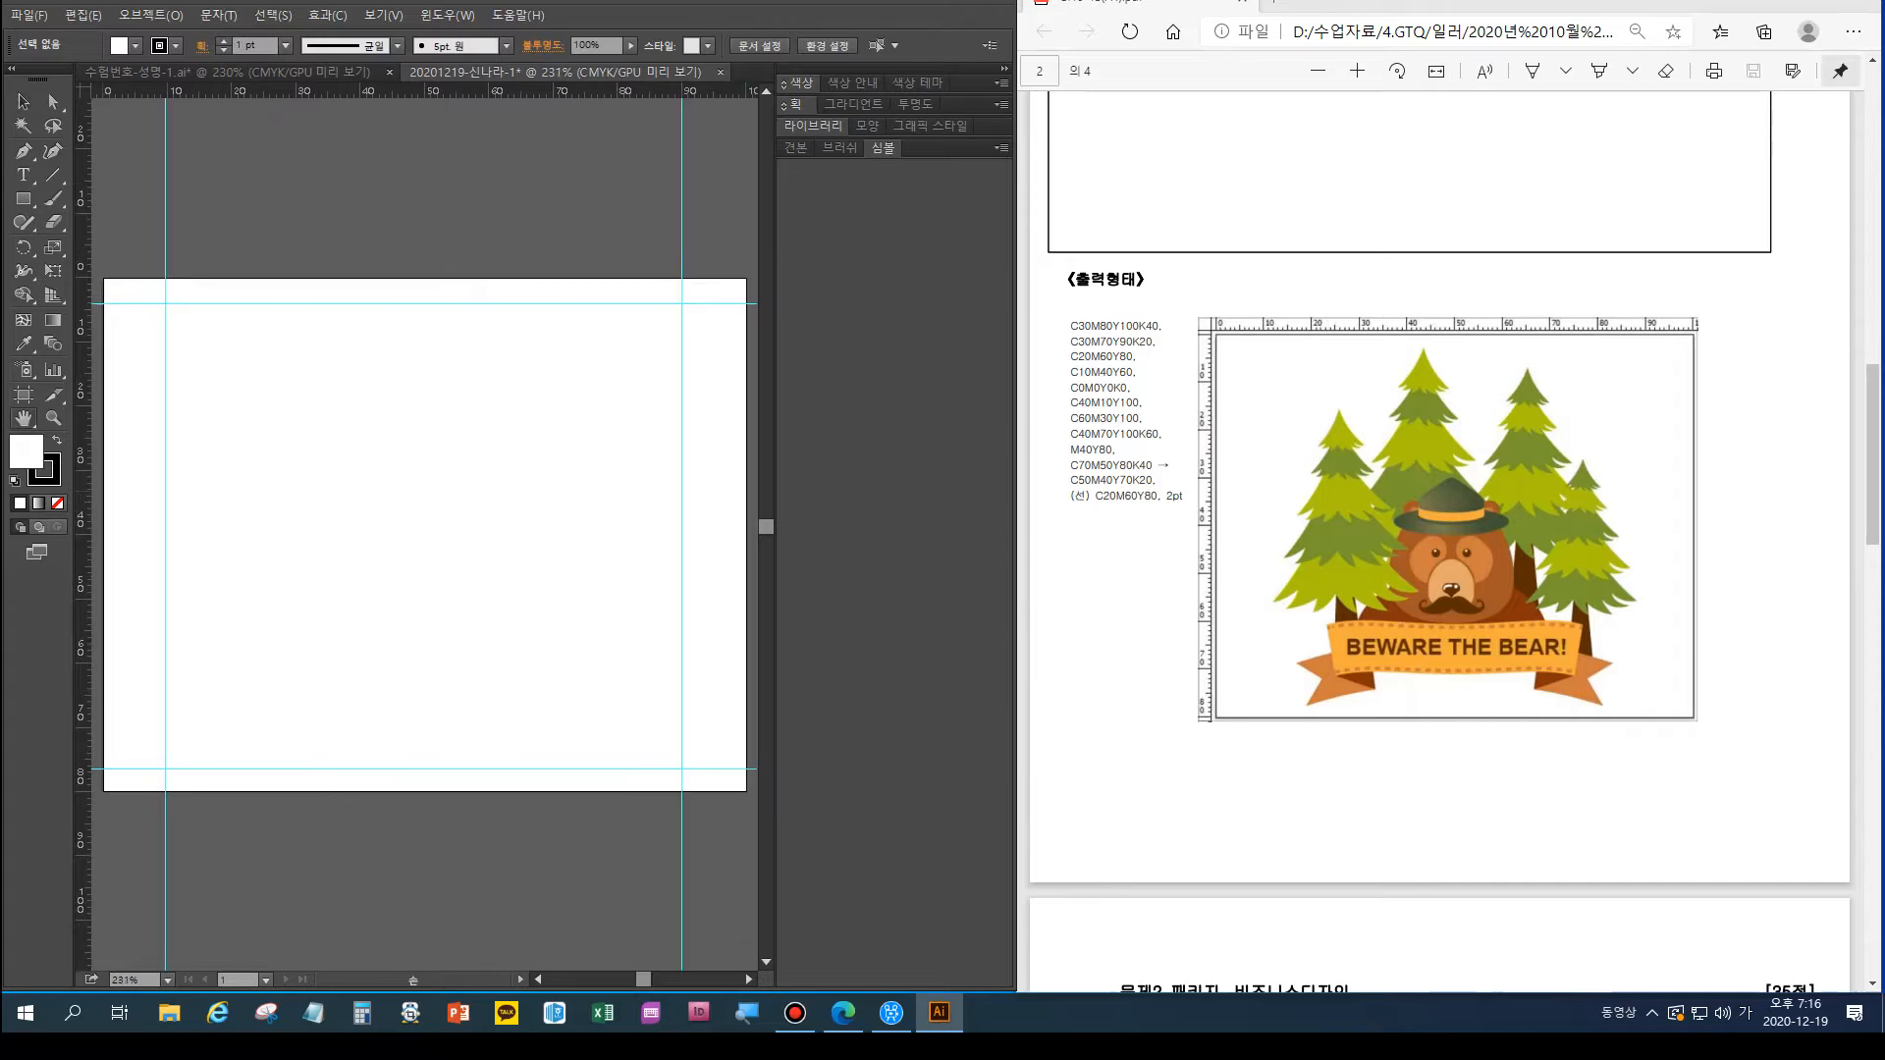
Return to the logo document and bring the artboard's top-left corner into view
{"action": "scroll", "coordinate": [1109, 439], "scroll_direction": "up", "scroll_amount": 5}
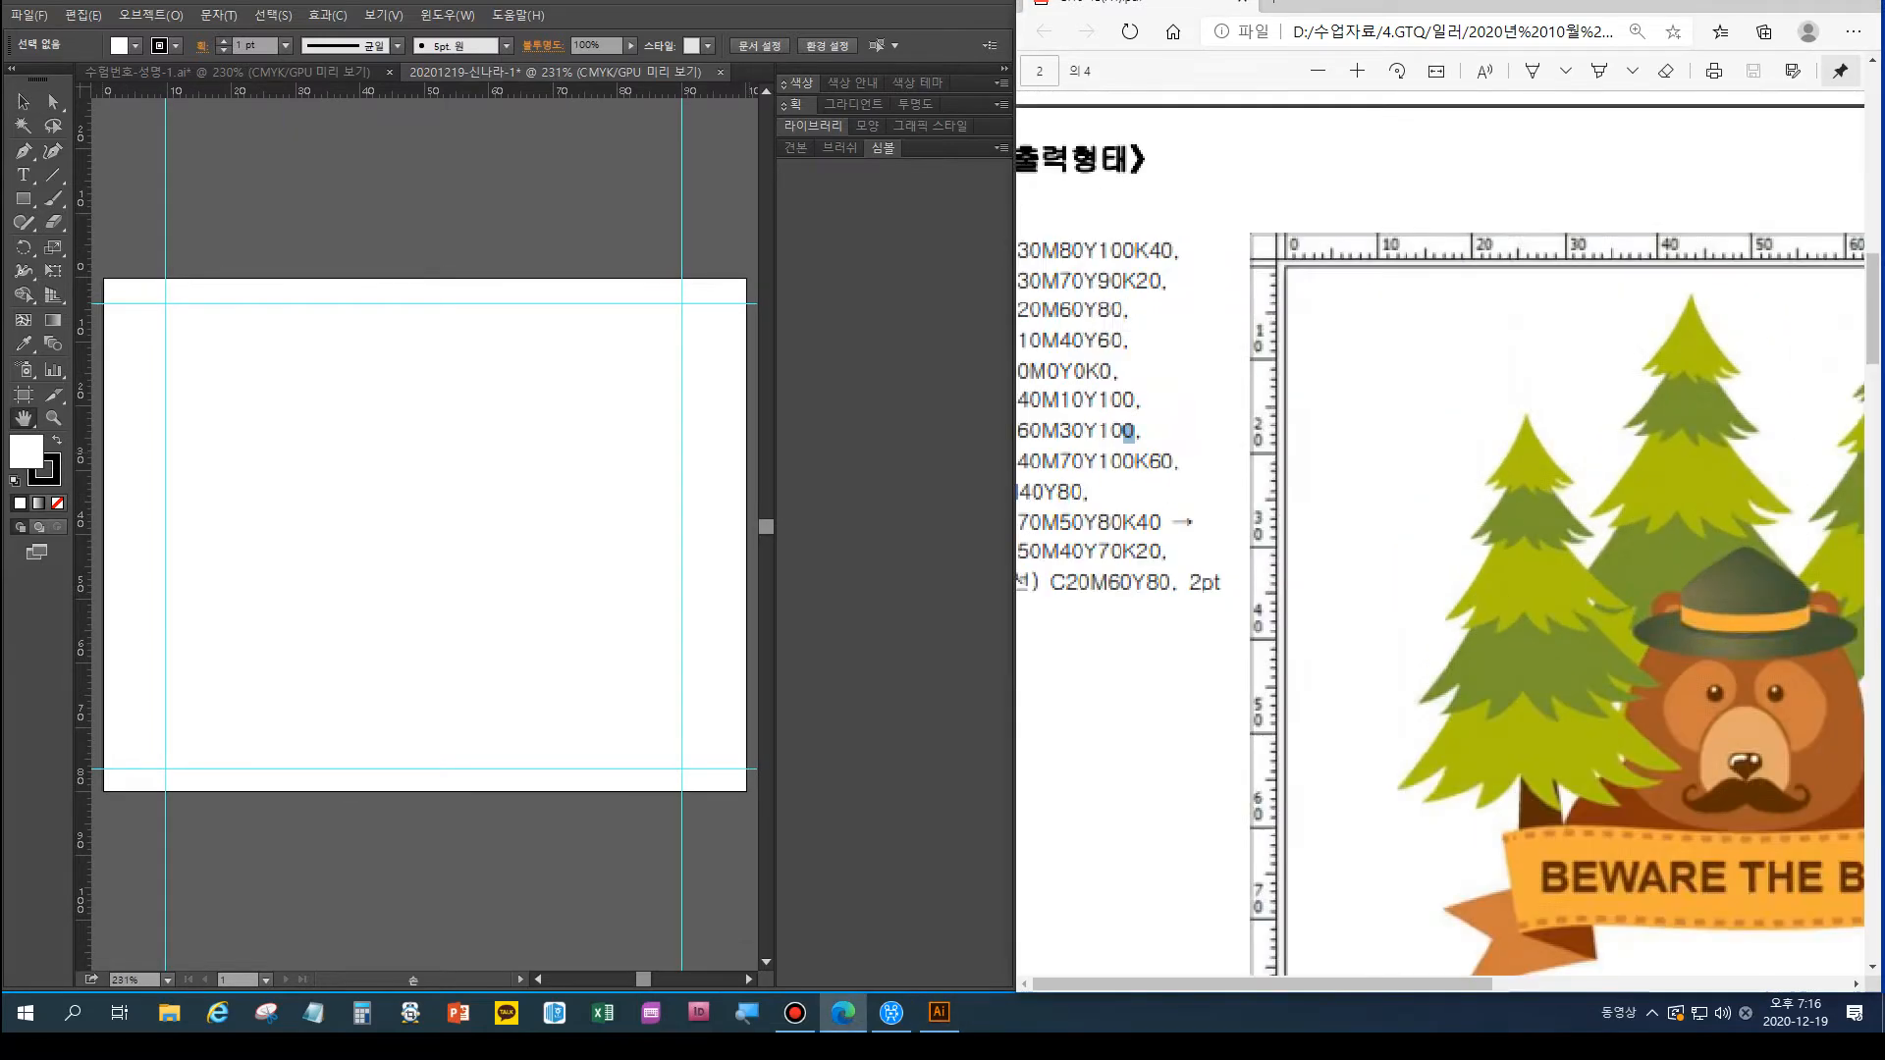
{"action": "scroll", "coordinate": [1440, 540], "scroll_direction": "left", "scroll_amount": 3}
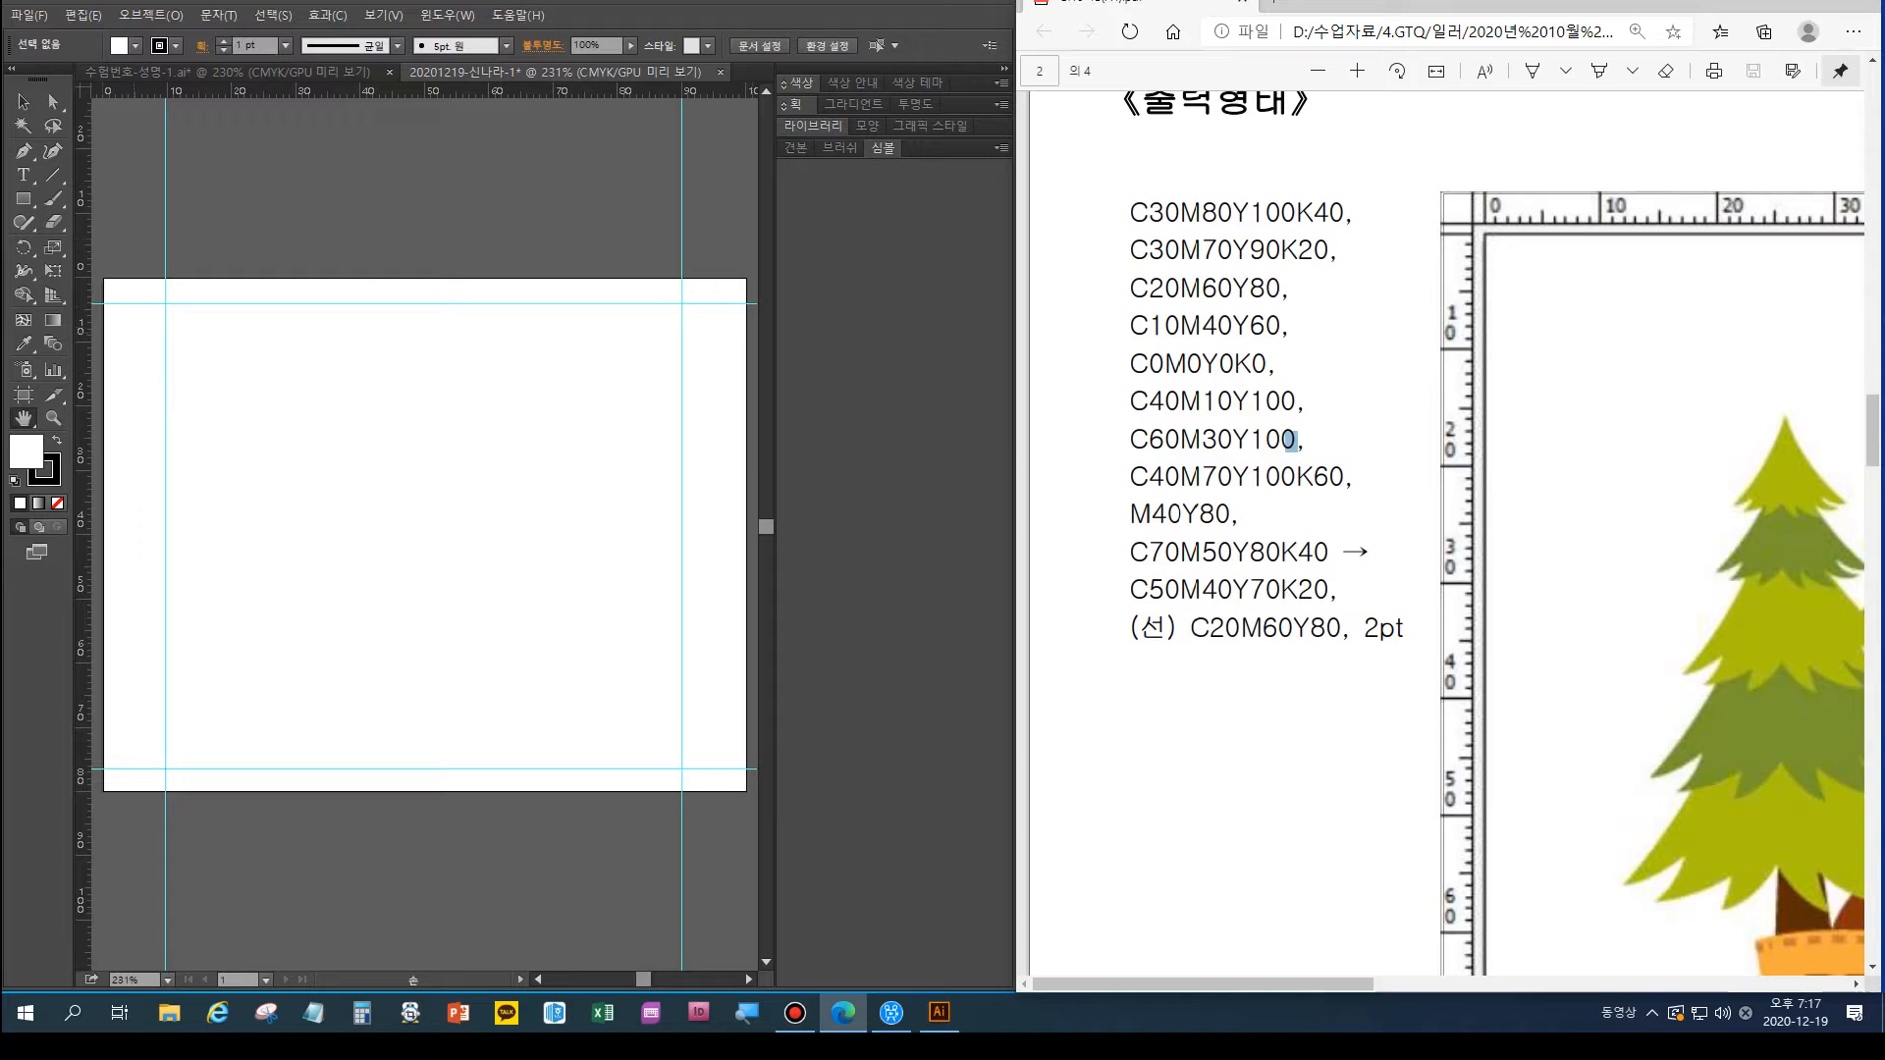
{"action": "key", "text": "alt+Tab"}
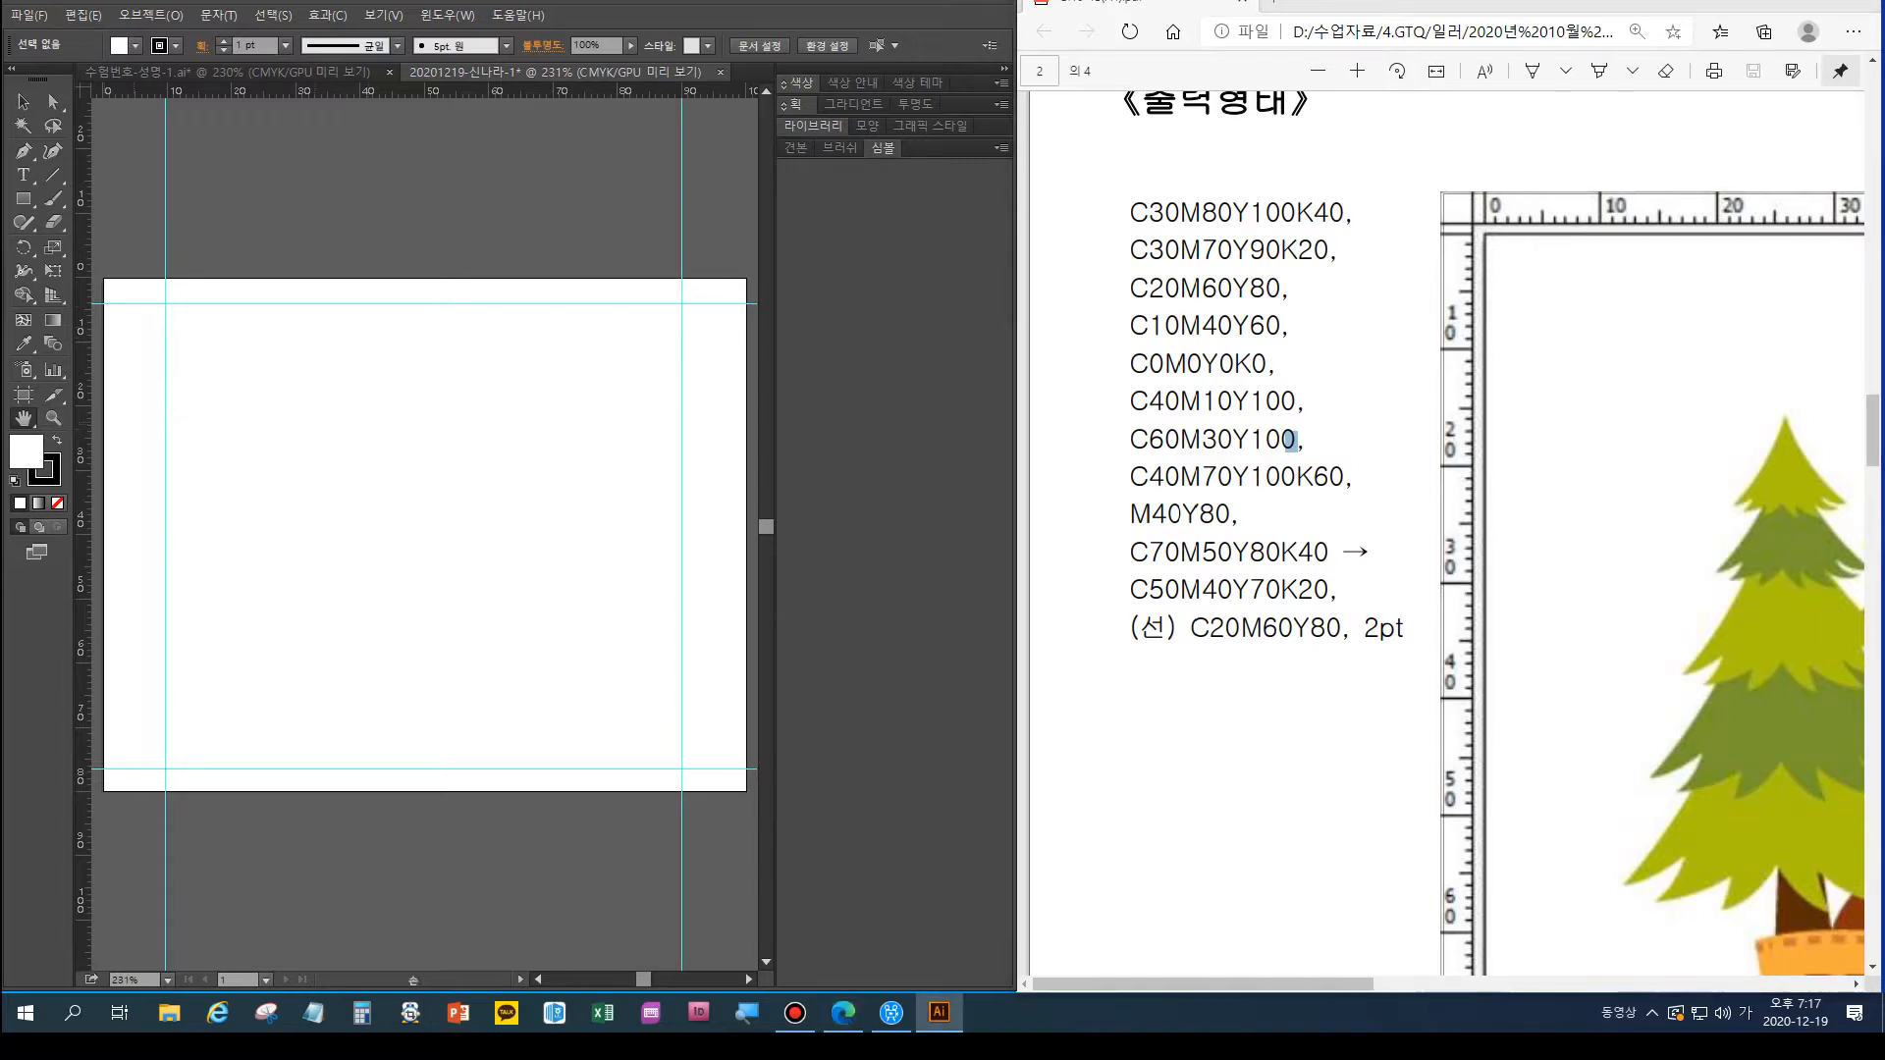
{"action": "key", "text": "v"}
{"action": "key", "text": "a"}
{"action": "key", "text": "v"}
{"action": "left_click_drag", "start_coordinate": [422, 530], "coordinate": [577, 550]}
Draw a small square at the top-left corner and repeat copies down the left edge with Ctrl+D
{"action": "left_click", "coordinate": [24, 197]}
{"action": "mouse_move", "coordinate": [258, 297]}
{"action": "left_mouse_down"}
{"action": "mouse_move", "coordinate": [300, 324]}
{"action": "mouse_move", "coordinate": [280, 323]}
{"action": "left_mouse_up"}
{"action": "key", "text": "v"}
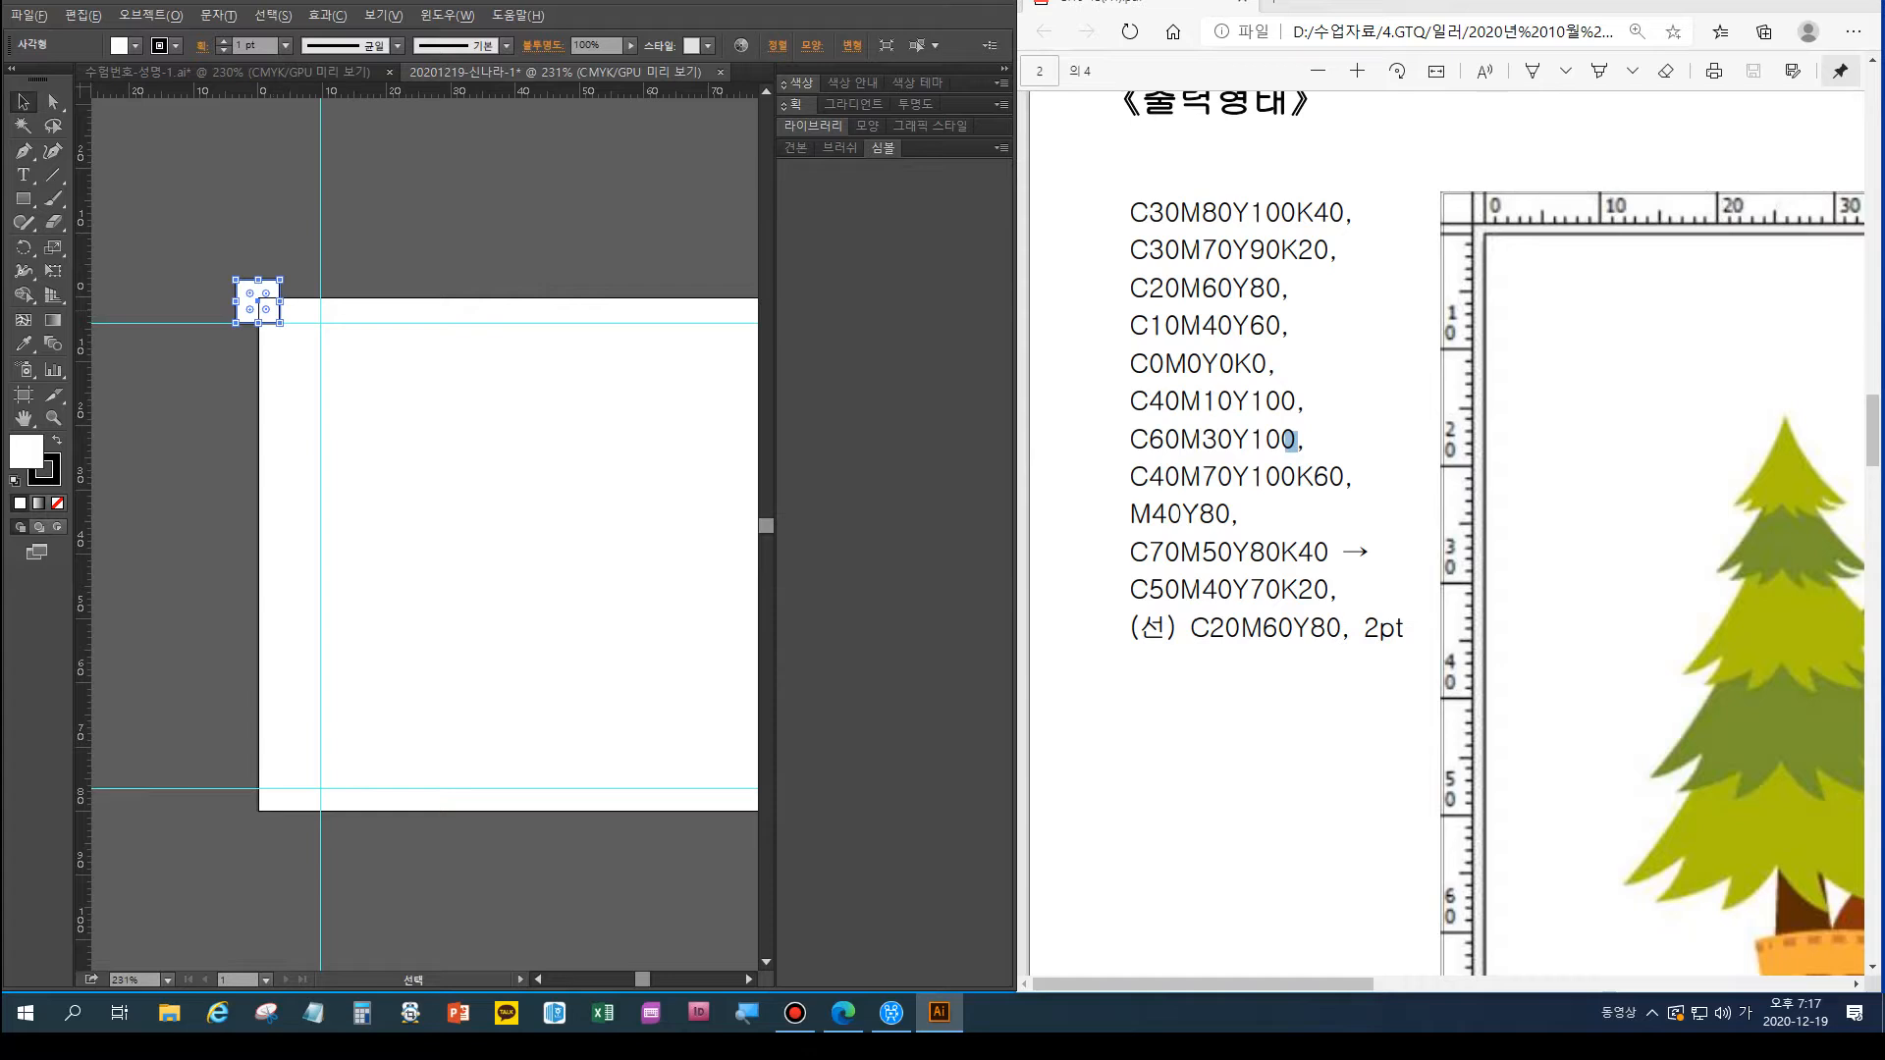
{"action": "left_click_drag", "start_coordinate": [279, 312], "coordinate": [280, 363]}
{"action": "key", "text": "ctrl+d"}
{"action": "key", "text": "ctrl+d"}
{"action": "key", "text": "ctrl+d"}
{"action": "key", "text": "ctrl+d"}
{"action": "key", "text": "ctrl+d"}
{"action": "key", "text": "ctrl+d"}
{"action": "key", "text": "ctrl+d"}
{"action": "key", "text": "ctrl+d"}
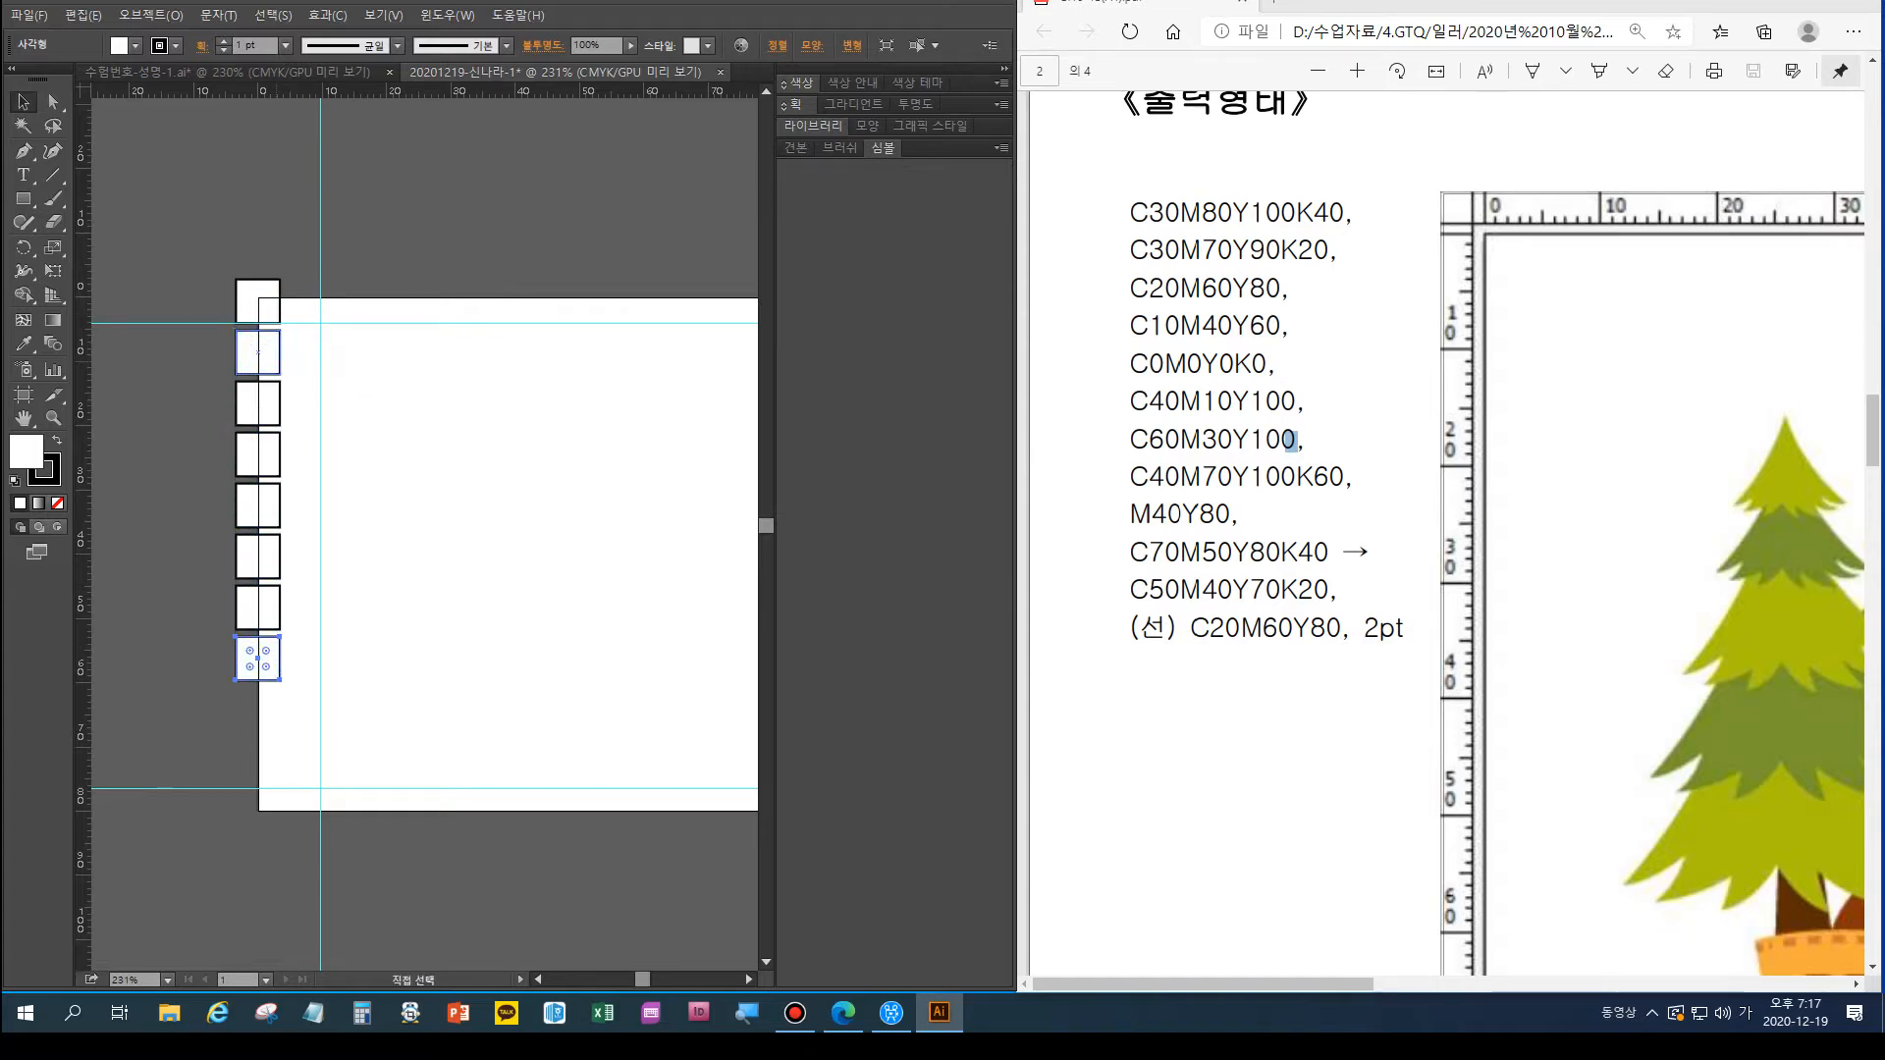
{"action": "key", "text": "ctrl+d"}
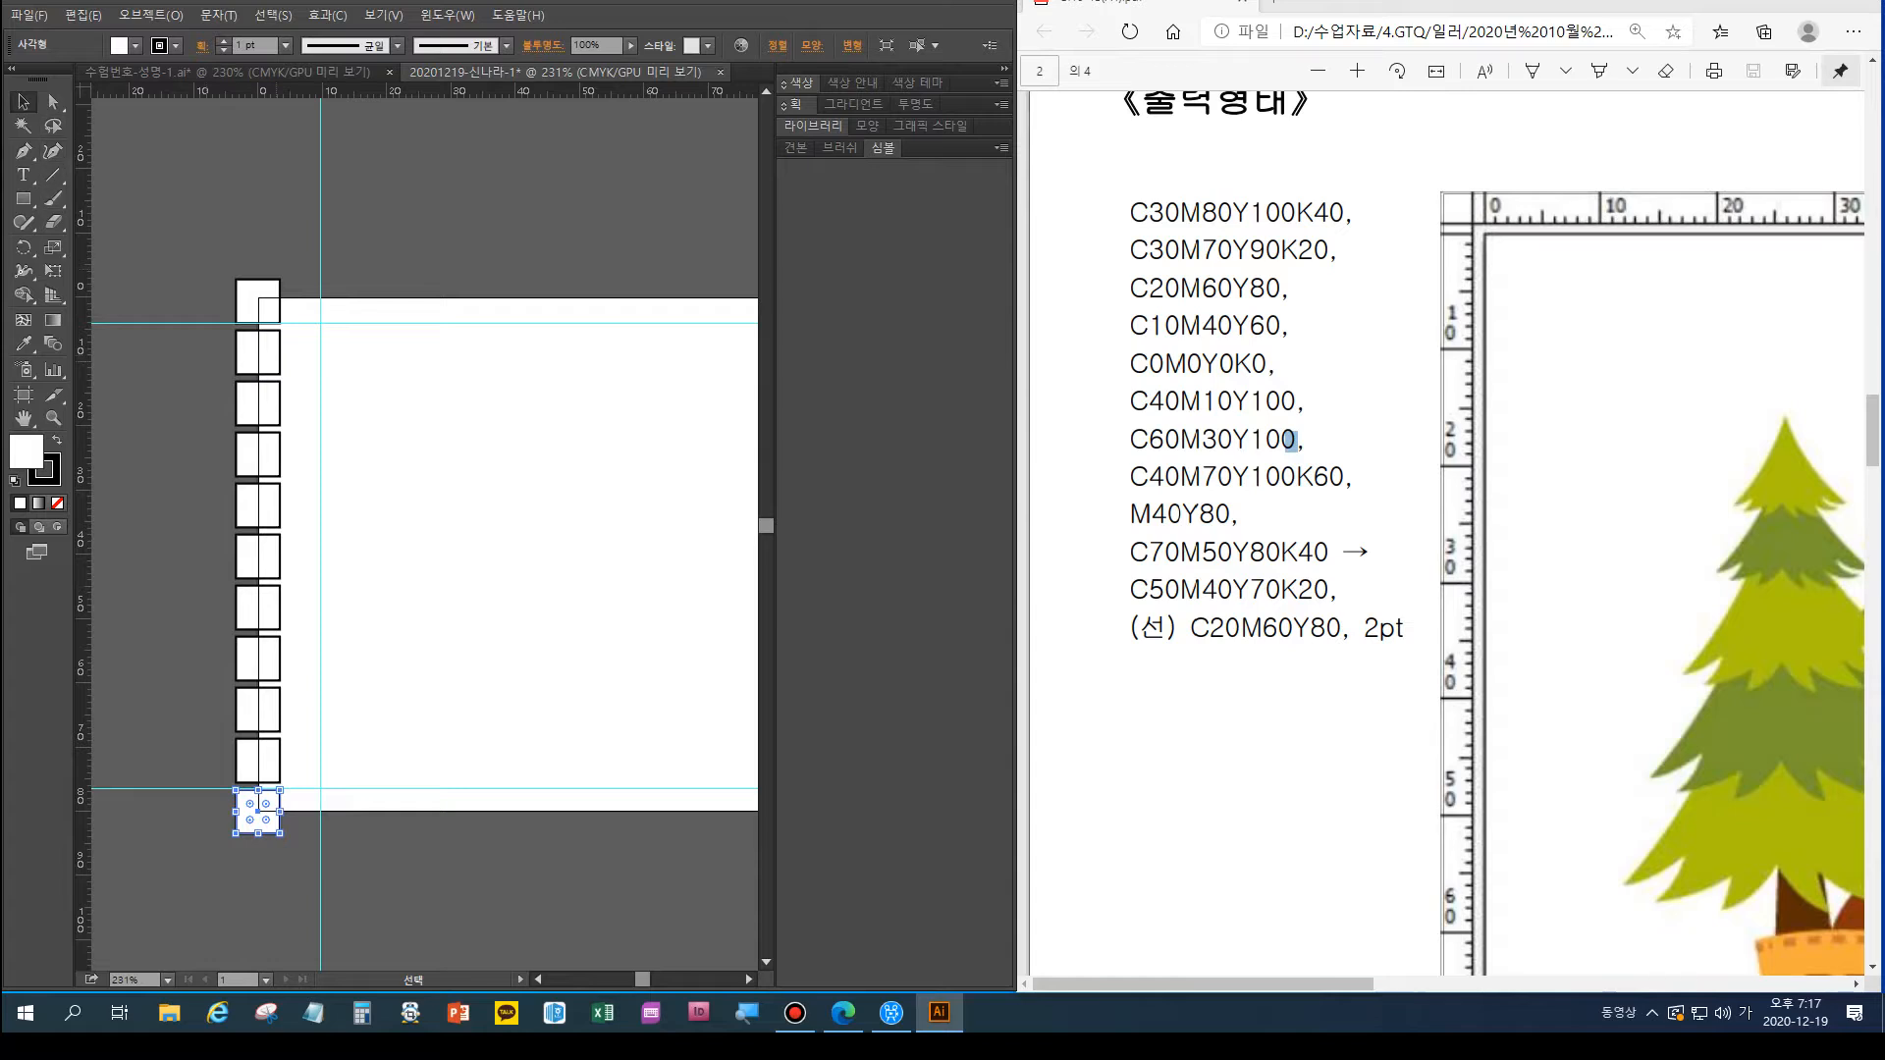
{"action": "left_click", "coordinate": [258, 302]}
{"action": "key", "text": "F6"}
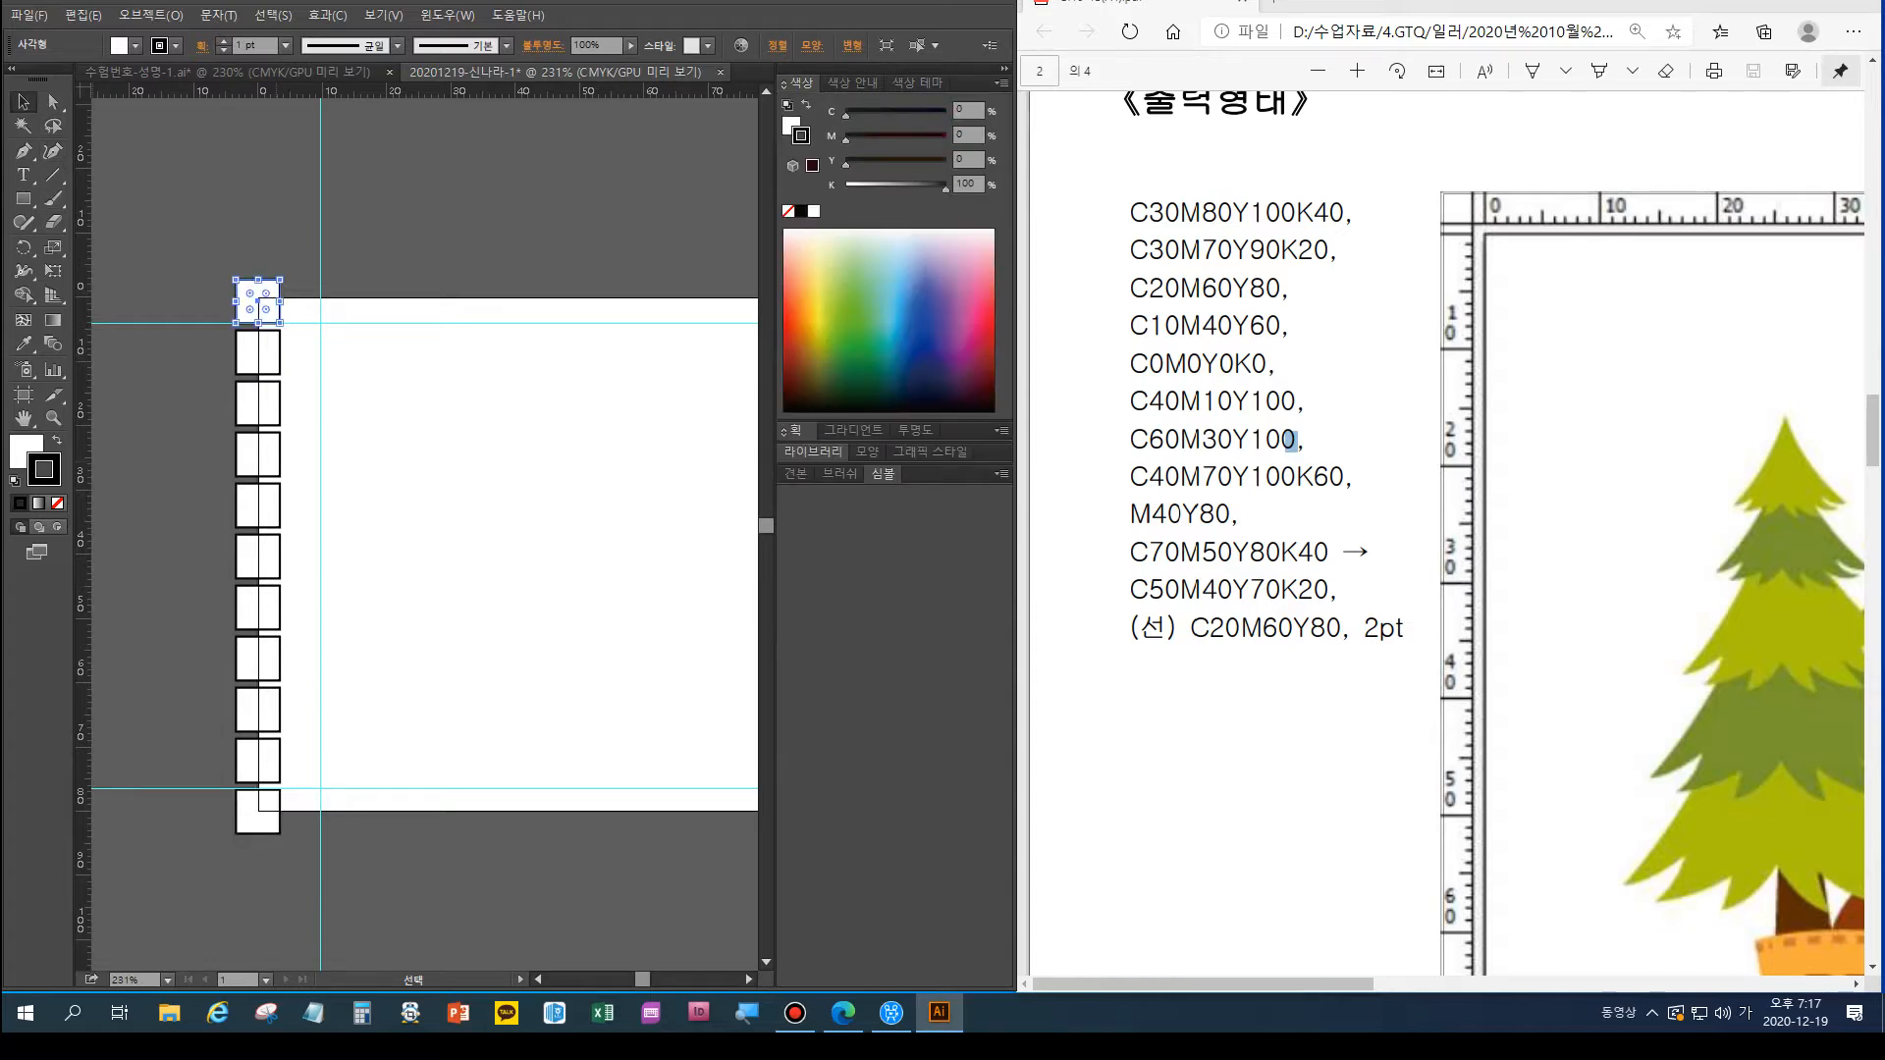
Remove the top square's outline and fill it dark brown C30 M80 Y100 K40
{"action": "key", "text": "x"}
{"action": "key", "text": "slash"}
{"action": "key", "text": "x"}
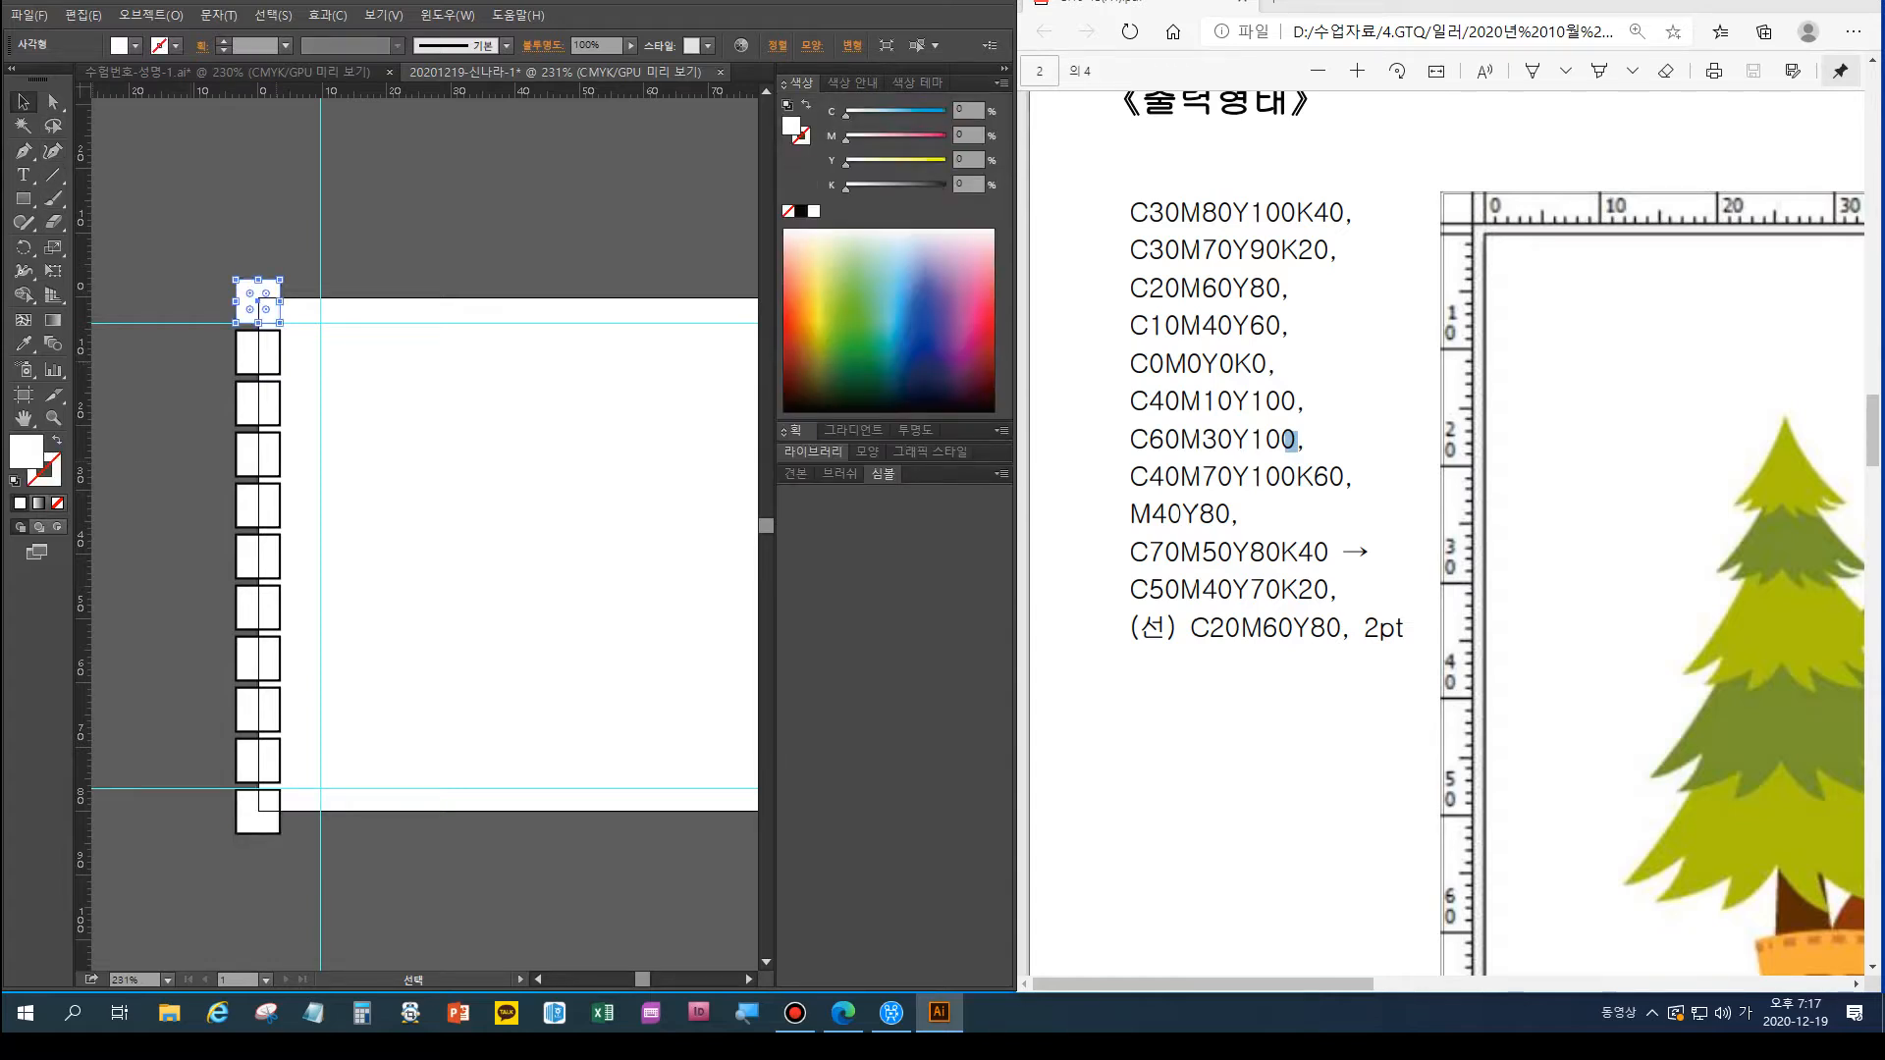
{"action": "left_click", "coordinate": [967, 110]}
{"action": "type", "text": "30"}
{"action": "key", "text": "Tab"}
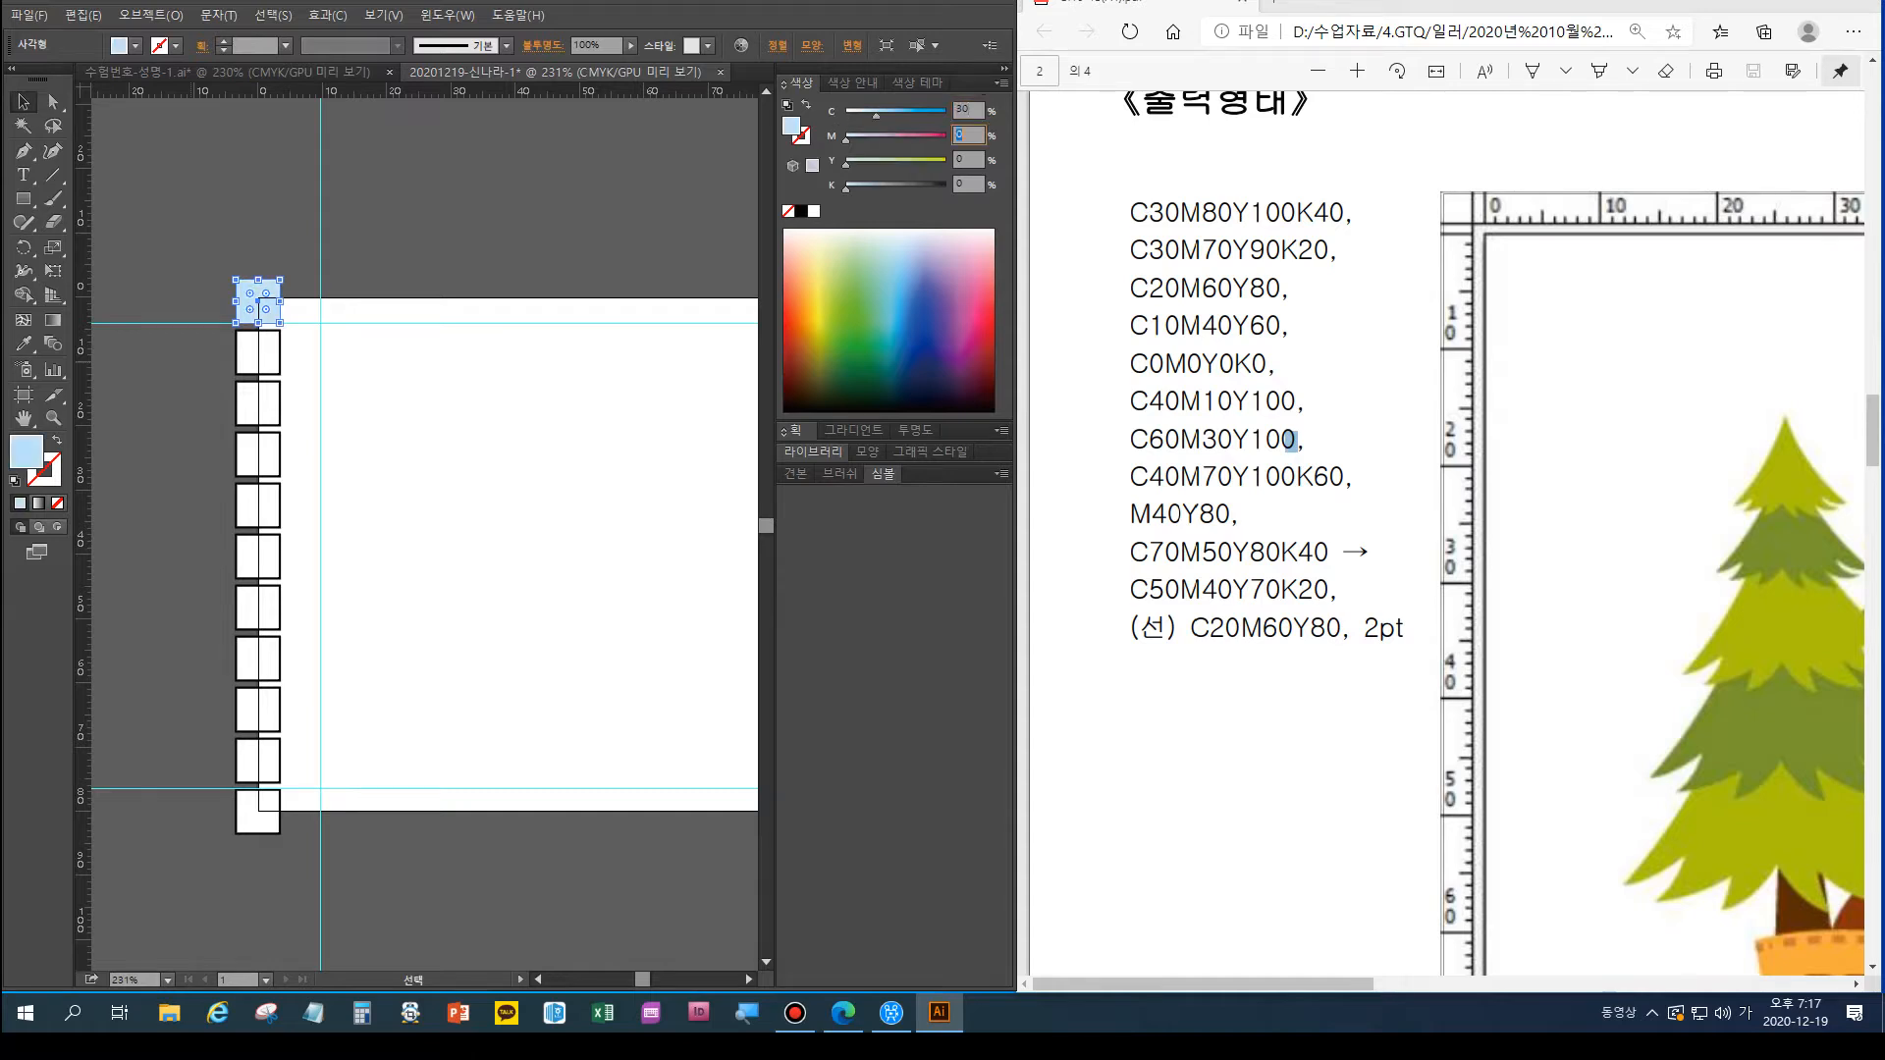
{"action": "type", "text": "80"}
{"action": "key", "text": "Tab"}
{"action": "type", "text": "100"}
{"action": "key", "text": "Tab"}
{"action": "type", "text": "40"}
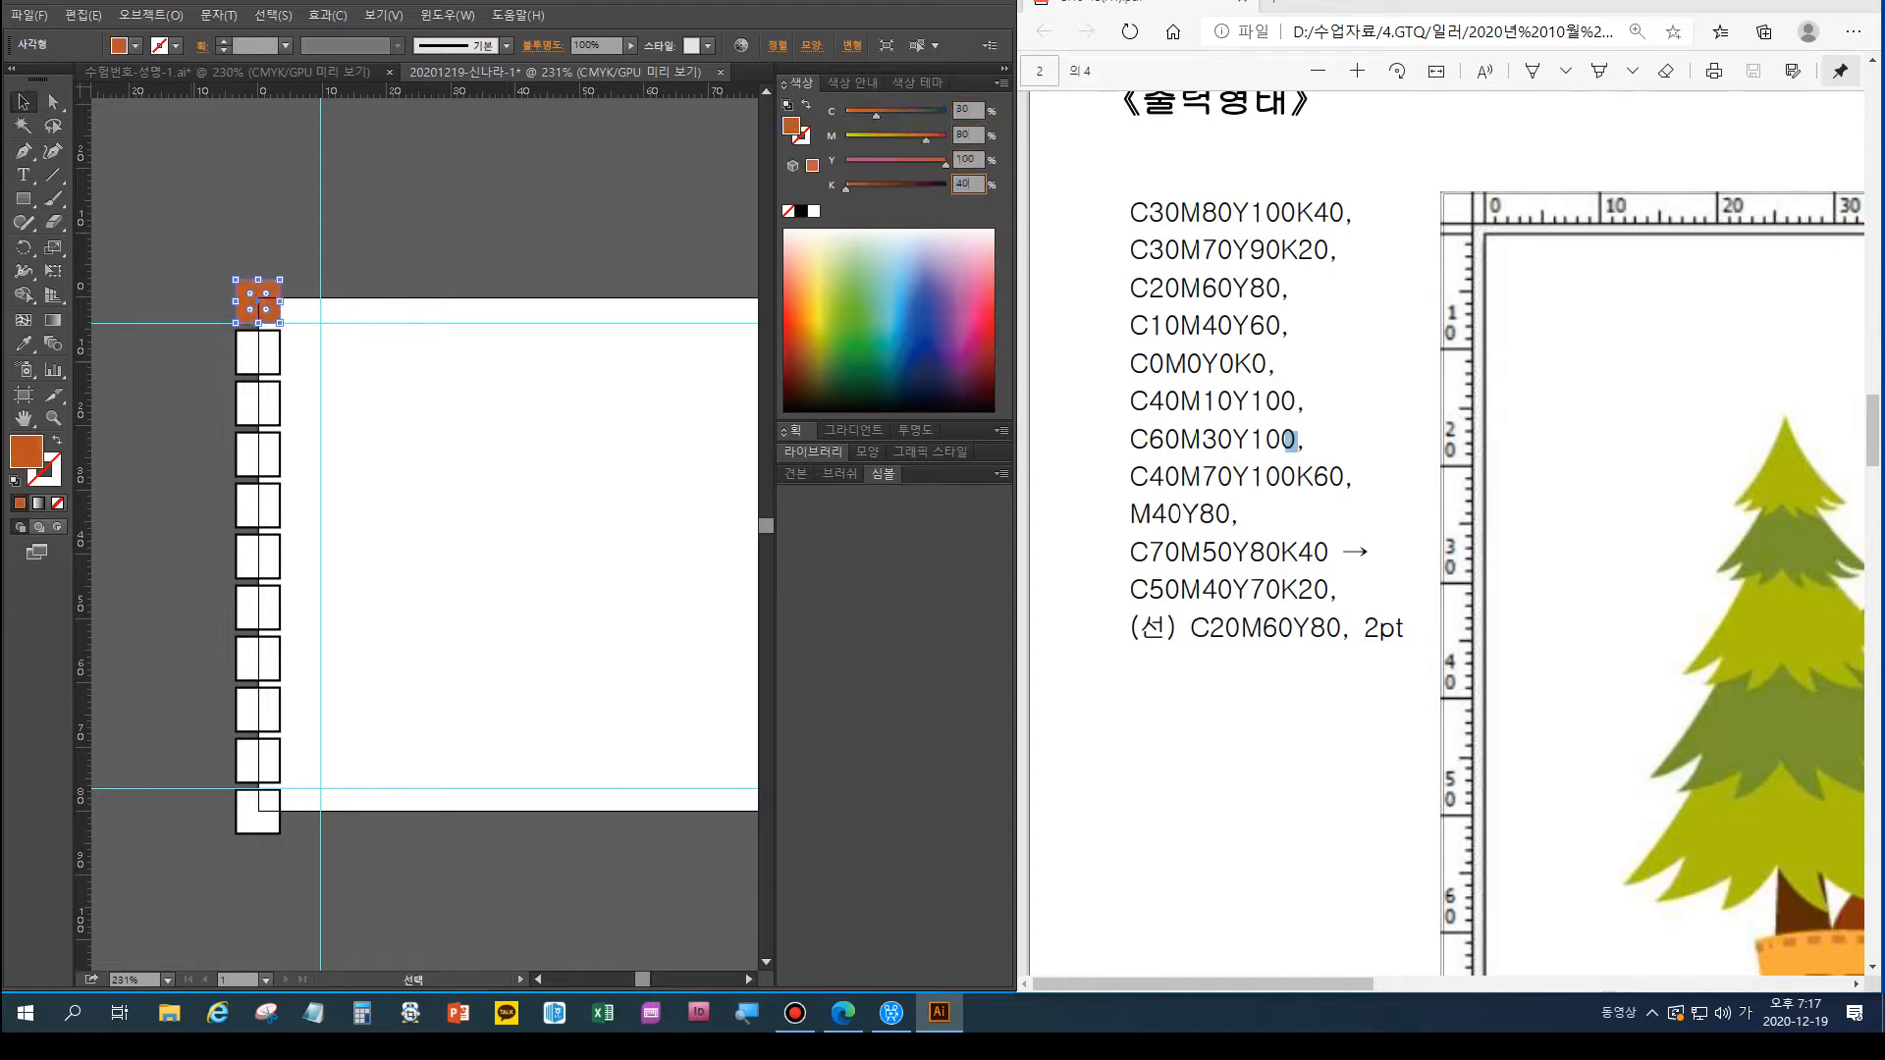
{"action": "key", "text": "Tab"}
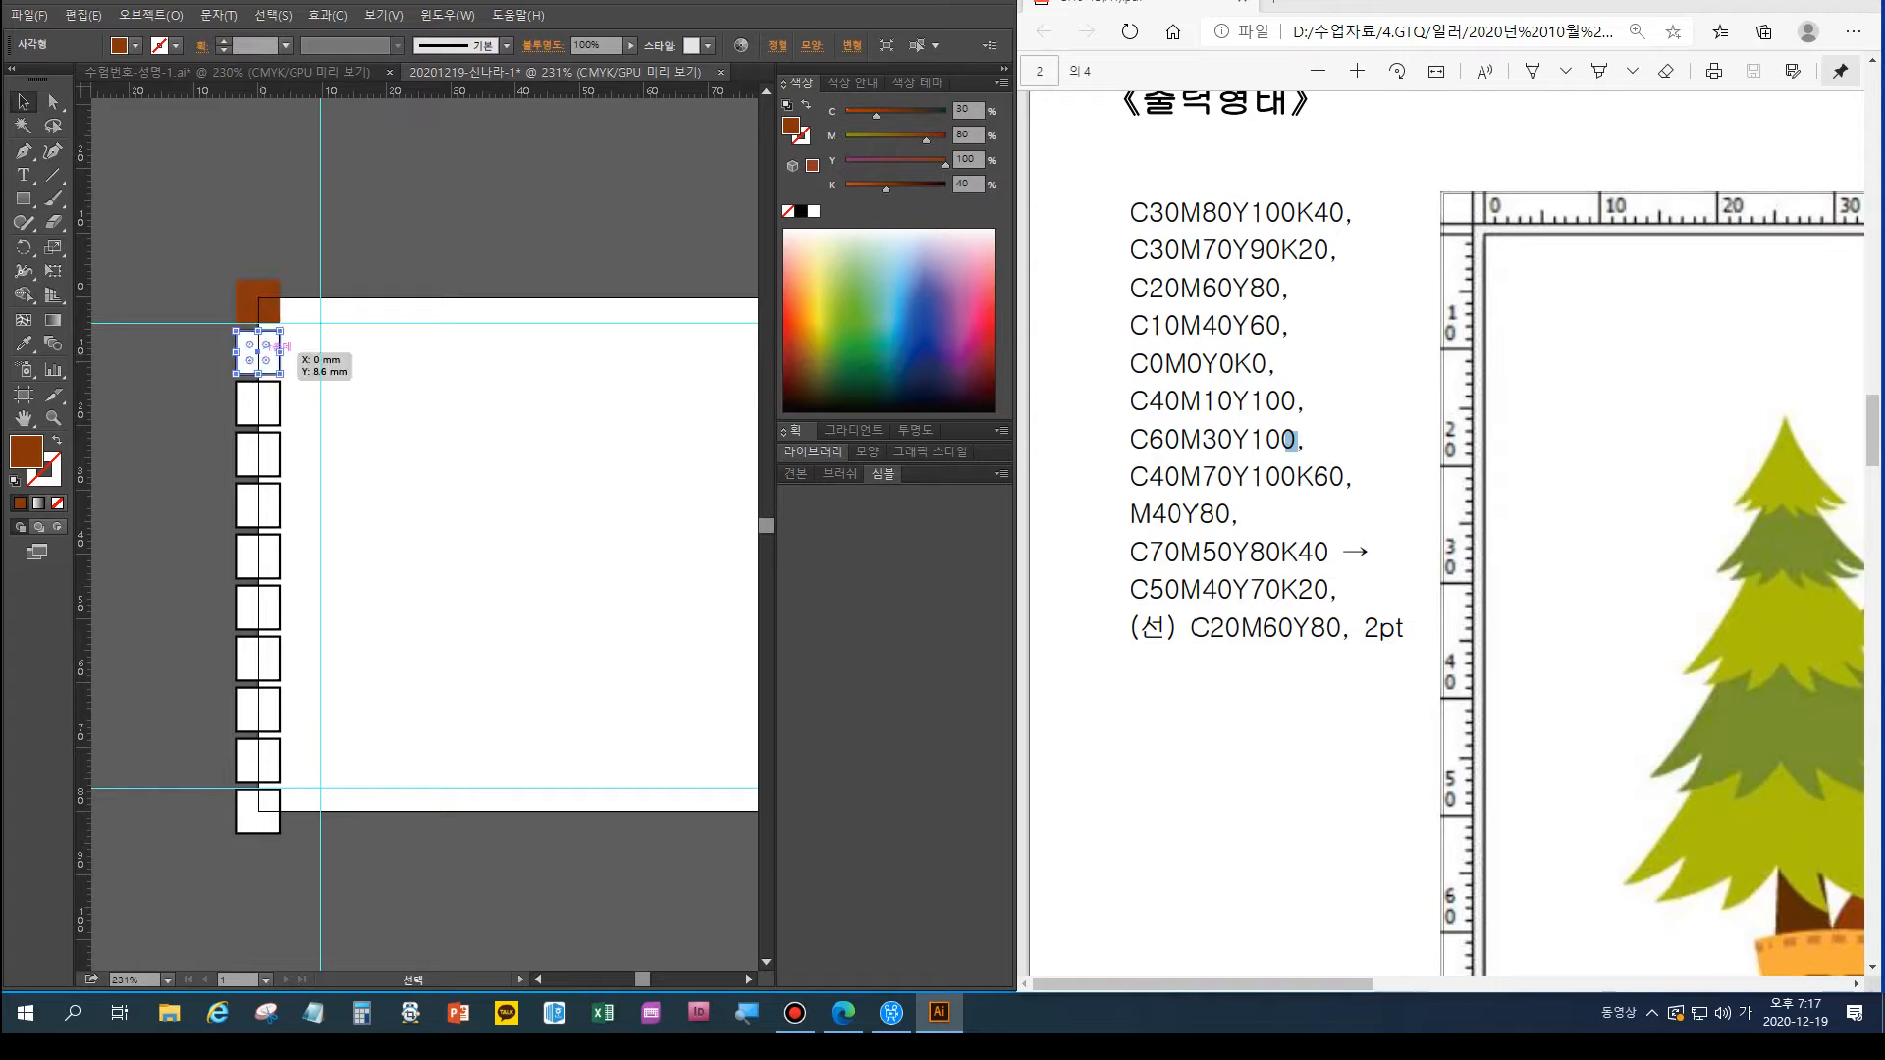
Remove the second square's outline and delete the remaining outlined squares below it
{"action": "left_click", "coordinate": [265, 352]}
{"action": "left_click", "coordinate": [57, 503]}
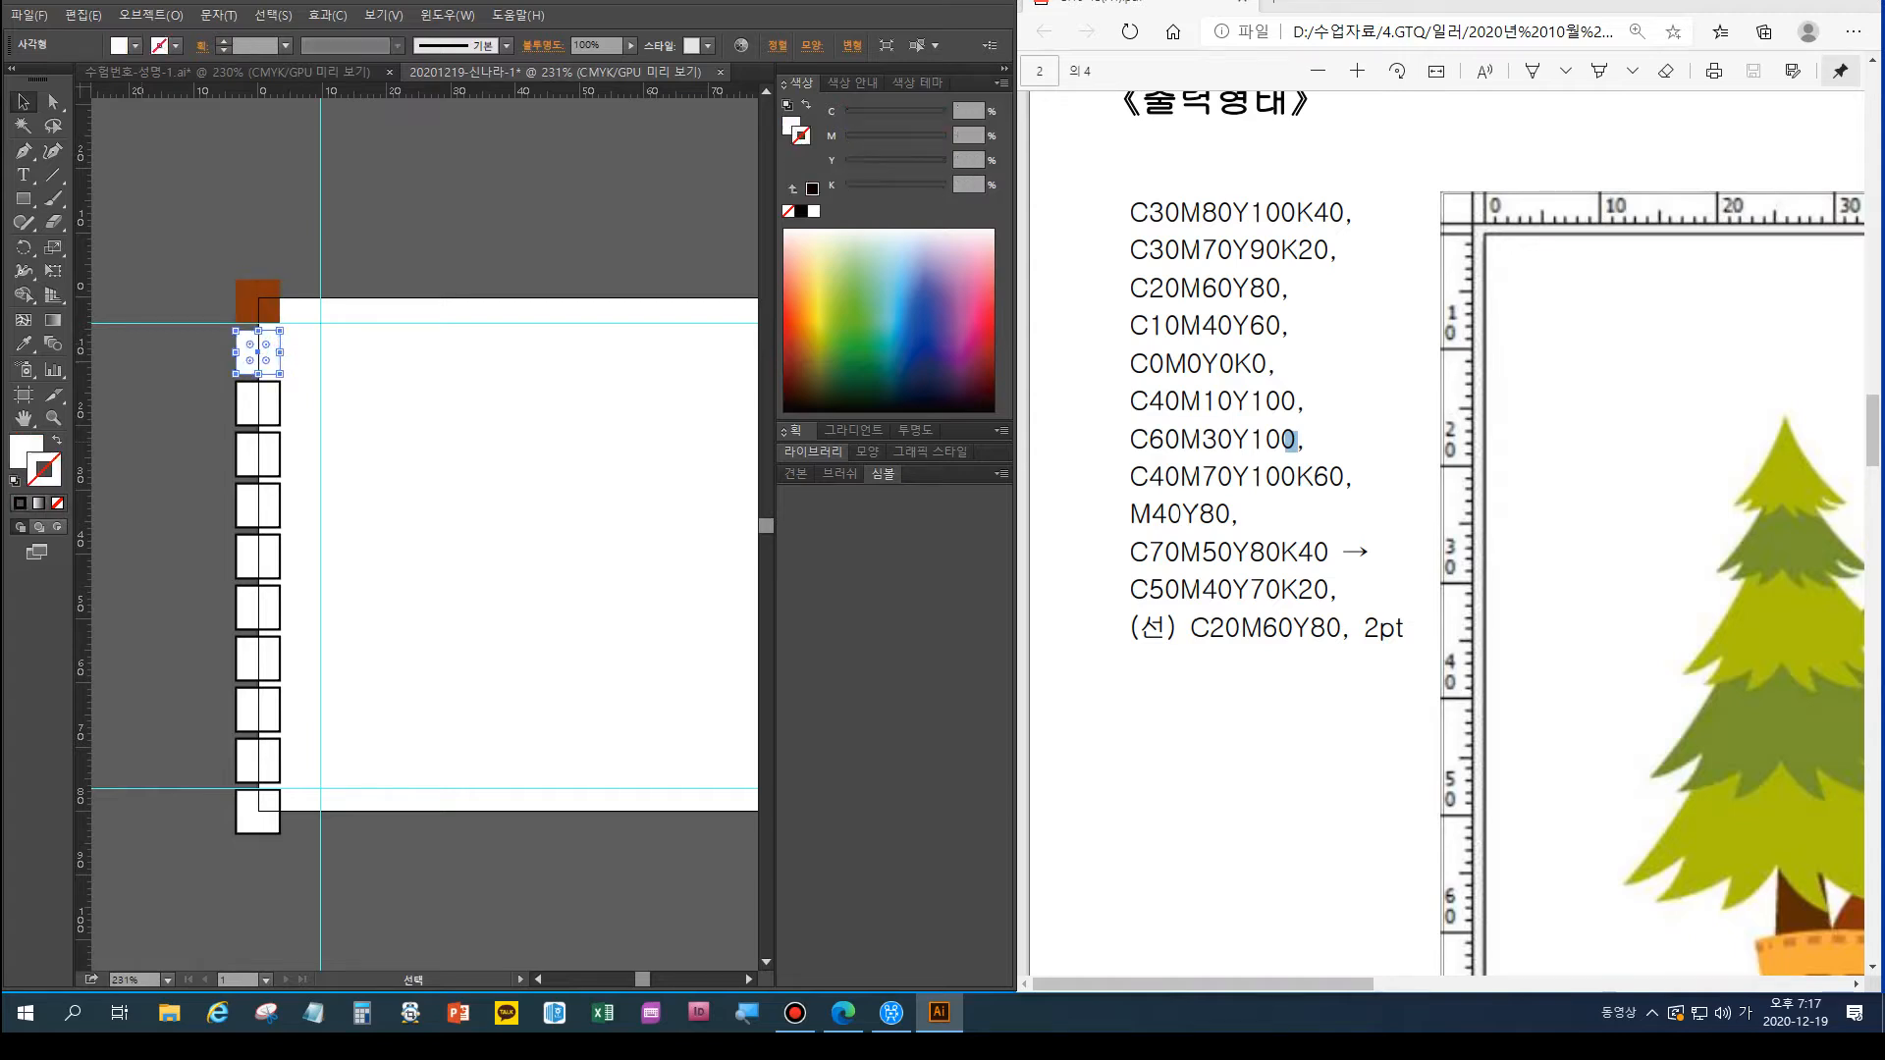
{"action": "key", "text": "x"}
{"action": "left_click_drag", "start_coordinate": [248, 824], "coordinate": [276, 409]}
{"action": "key", "text": "Delete"}
Fill the square below the brown one with orange-brown C30 M70 Y90 K10
{"action": "left_click", "coordinate": [252, 354]}
{"action": "double_click", "coordinate": [963, 111]}
{"action": "type", "text": "30"}
{"action": "key", "text": "Tab"}
{"action": "type", "text": "70"}
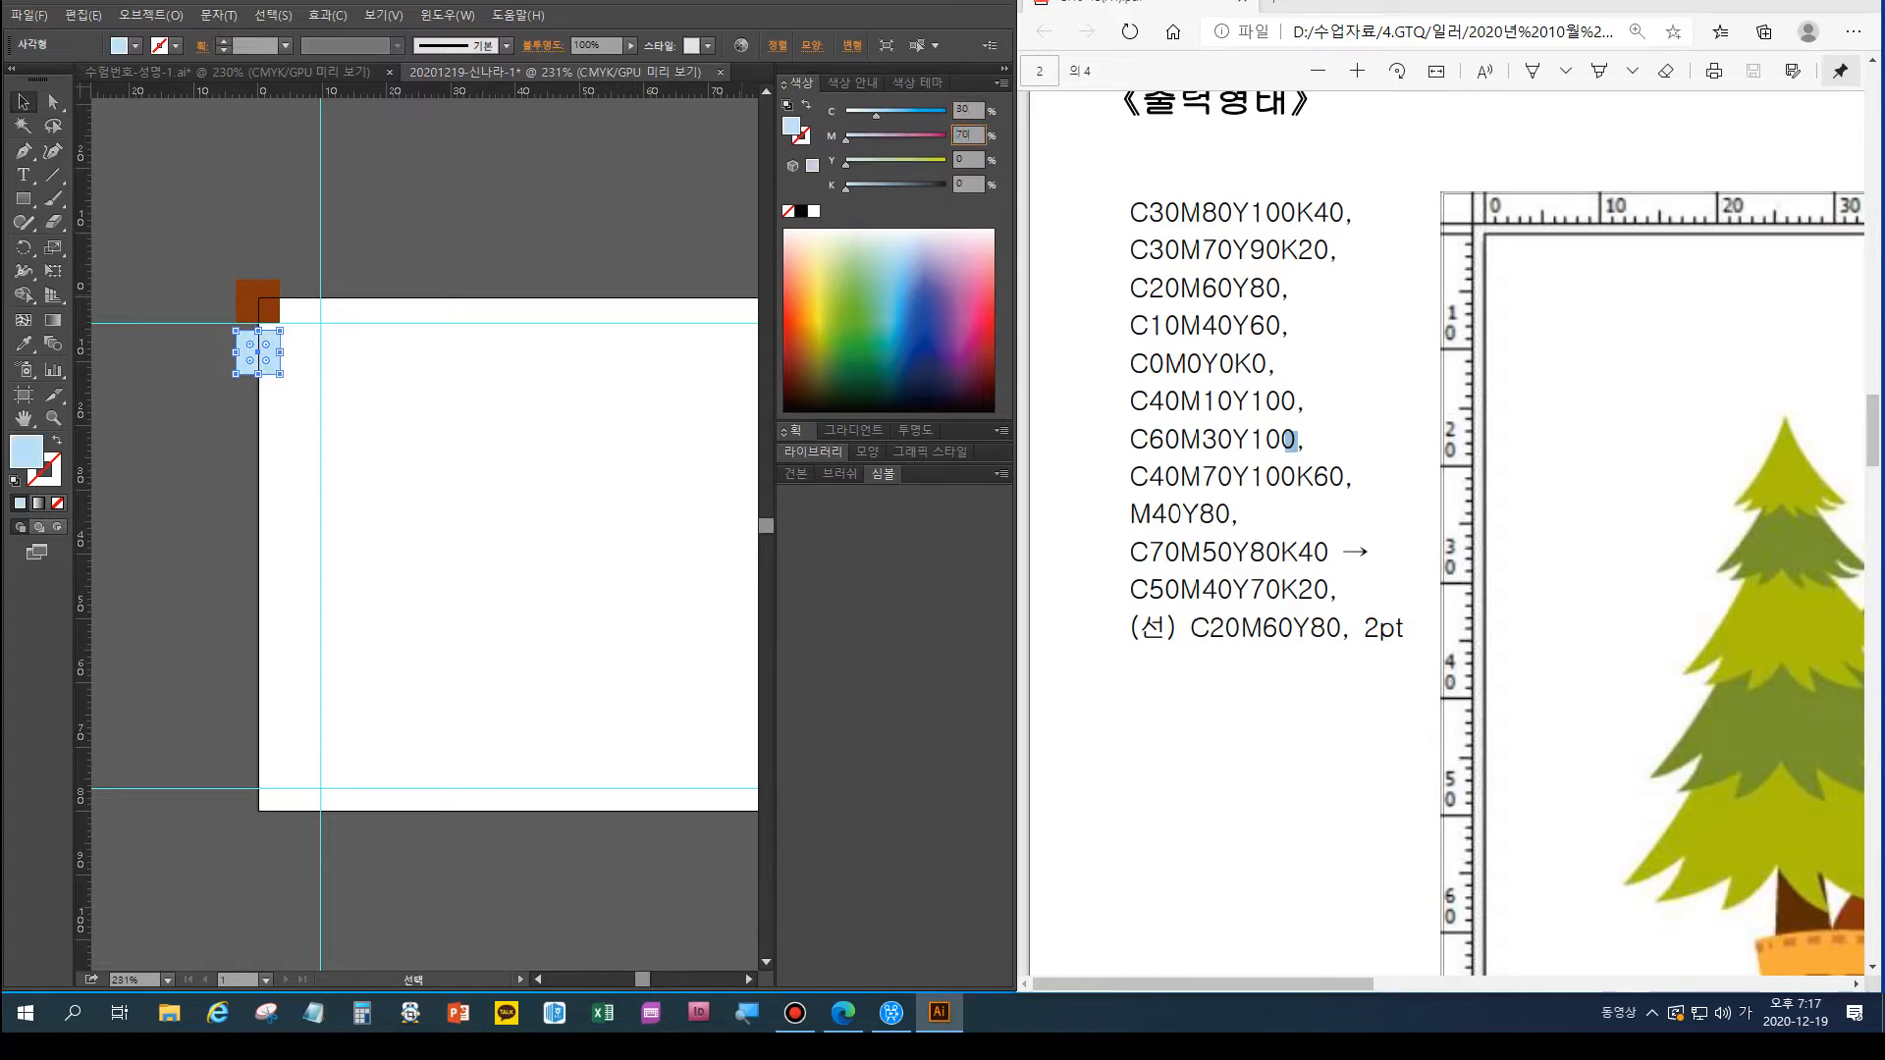
{"action": "key", "text": "Tab"}
{"action": "type", "text": "90"}
{"action": "key", "text": "Tab"}
{"action": "type", "text": "10"}
{"action": "key", "text": "Return"}
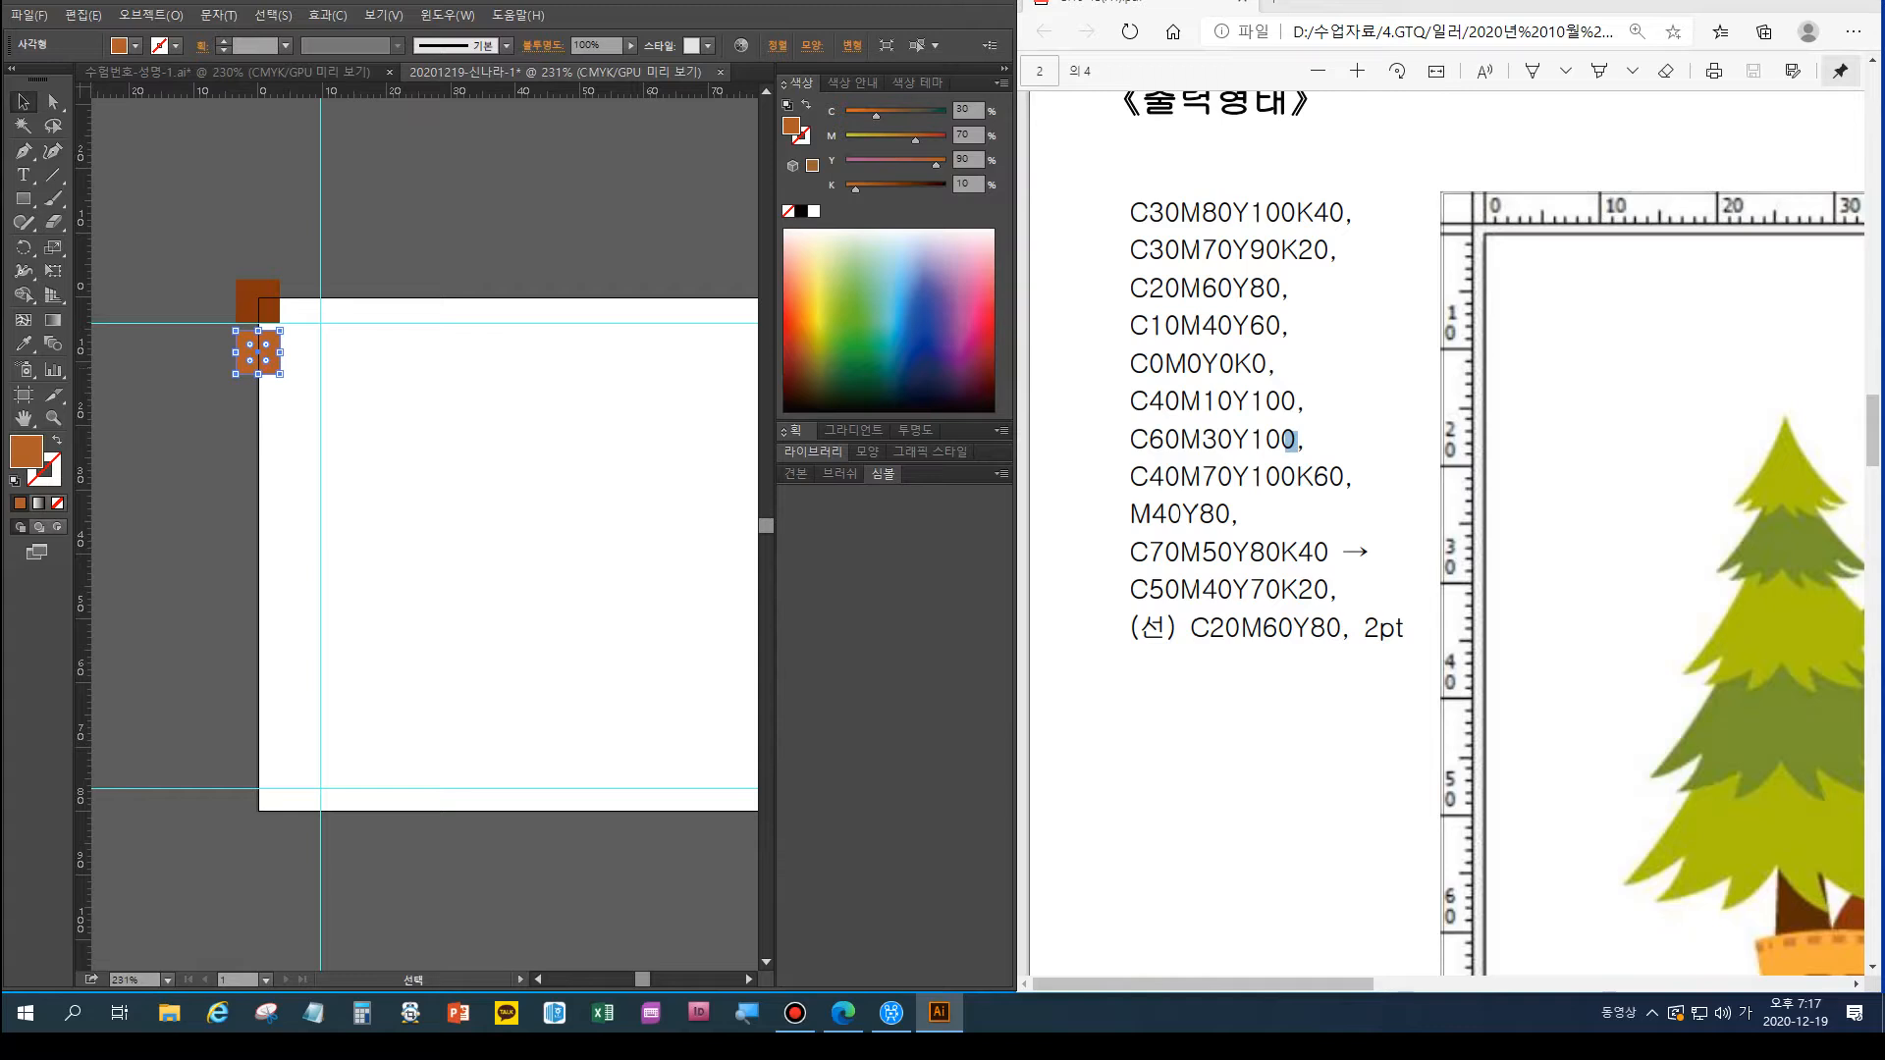
Duplicate the orange square down the column and set the third square to C20 M60 Y80 K0
{"action": "left_click_drag", "start_coordinate": [257, 352], "coordinate": [257, 402]}
{"action": "key", "text": "ctrl+d"}
{"action": "key", "text": "ctrl+d"}
{"action": "key", "text": "ctrl+d"}
{"action": "key", "text": "ctrl+d"}
{"action": "key", "text": "ctrl+d"}
{"action": "key", "text": "ctrl+d"}
{"action": "key", "text": "ctrl+d"}
{"action": "key", "text": "ctrl+d"}
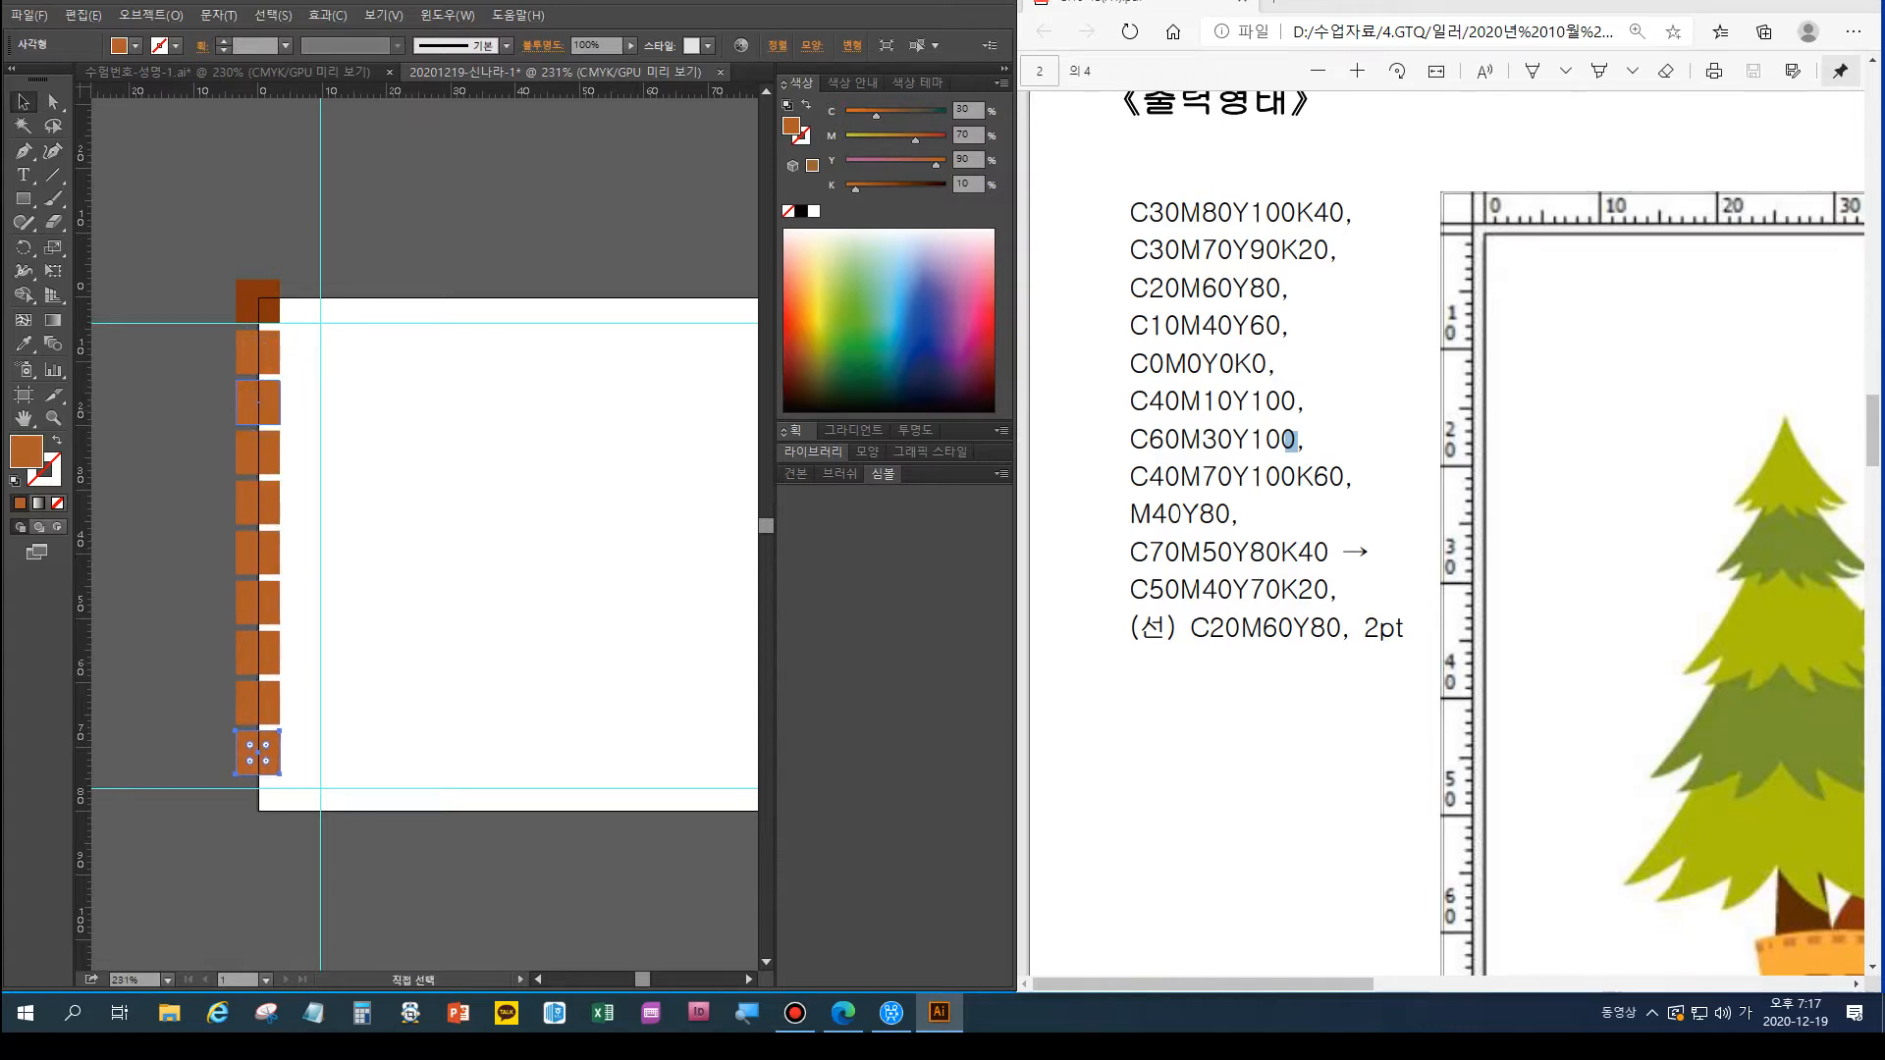
{"action": "left_click", "coordinate": [260, 404]}
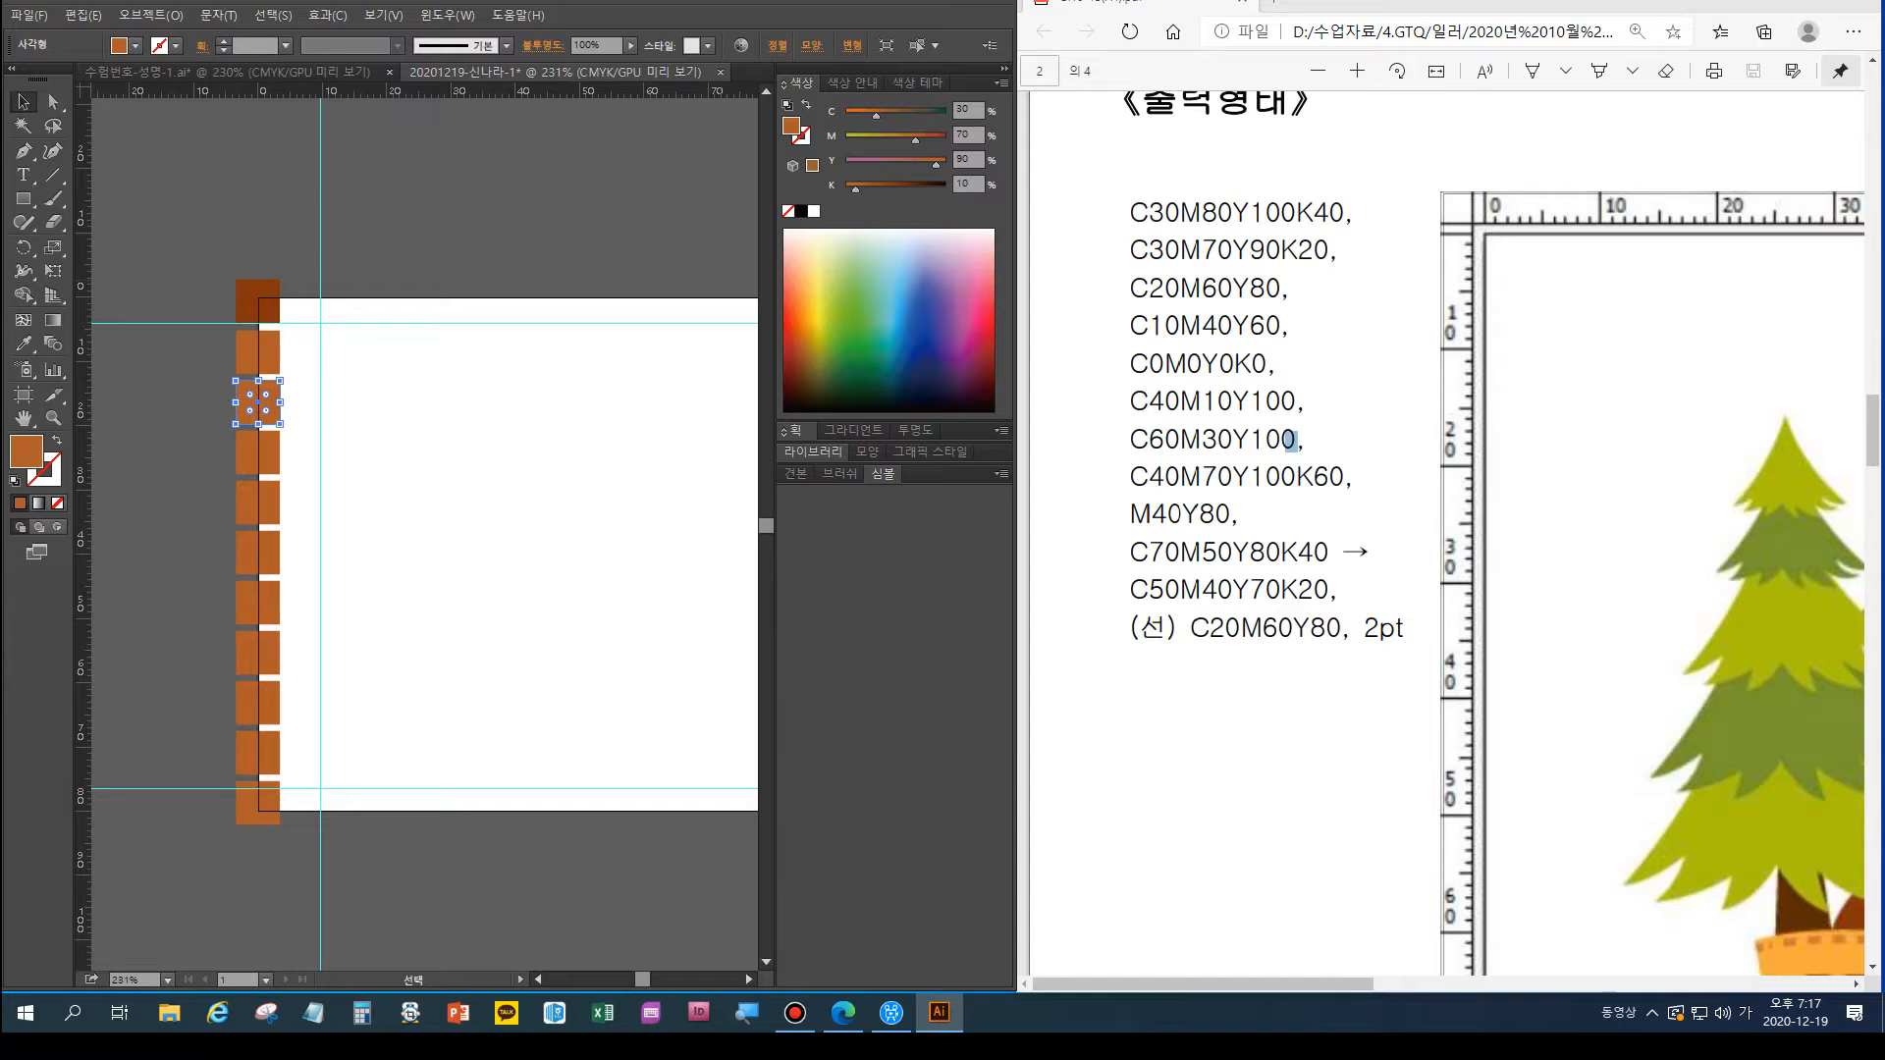
{"action": "left_click", "coordinate": [963, 110]}
{"action": "type", "text": "20"}
{"action": "key", "text": "Tab"}
{"action": "type", "text": "60"}
{"action": "key", "text": "Tab"}
{"action": "type", "text": "80"}
{"action": "key", "text": "Tab"}
{"action": "type", "text": "0"}
{"action": "key", "text": "Return"}
Fill the fourth square with pale orange C10 M40 Y60 K0
{"action": "left_click", "coordinate": [265, 454]}
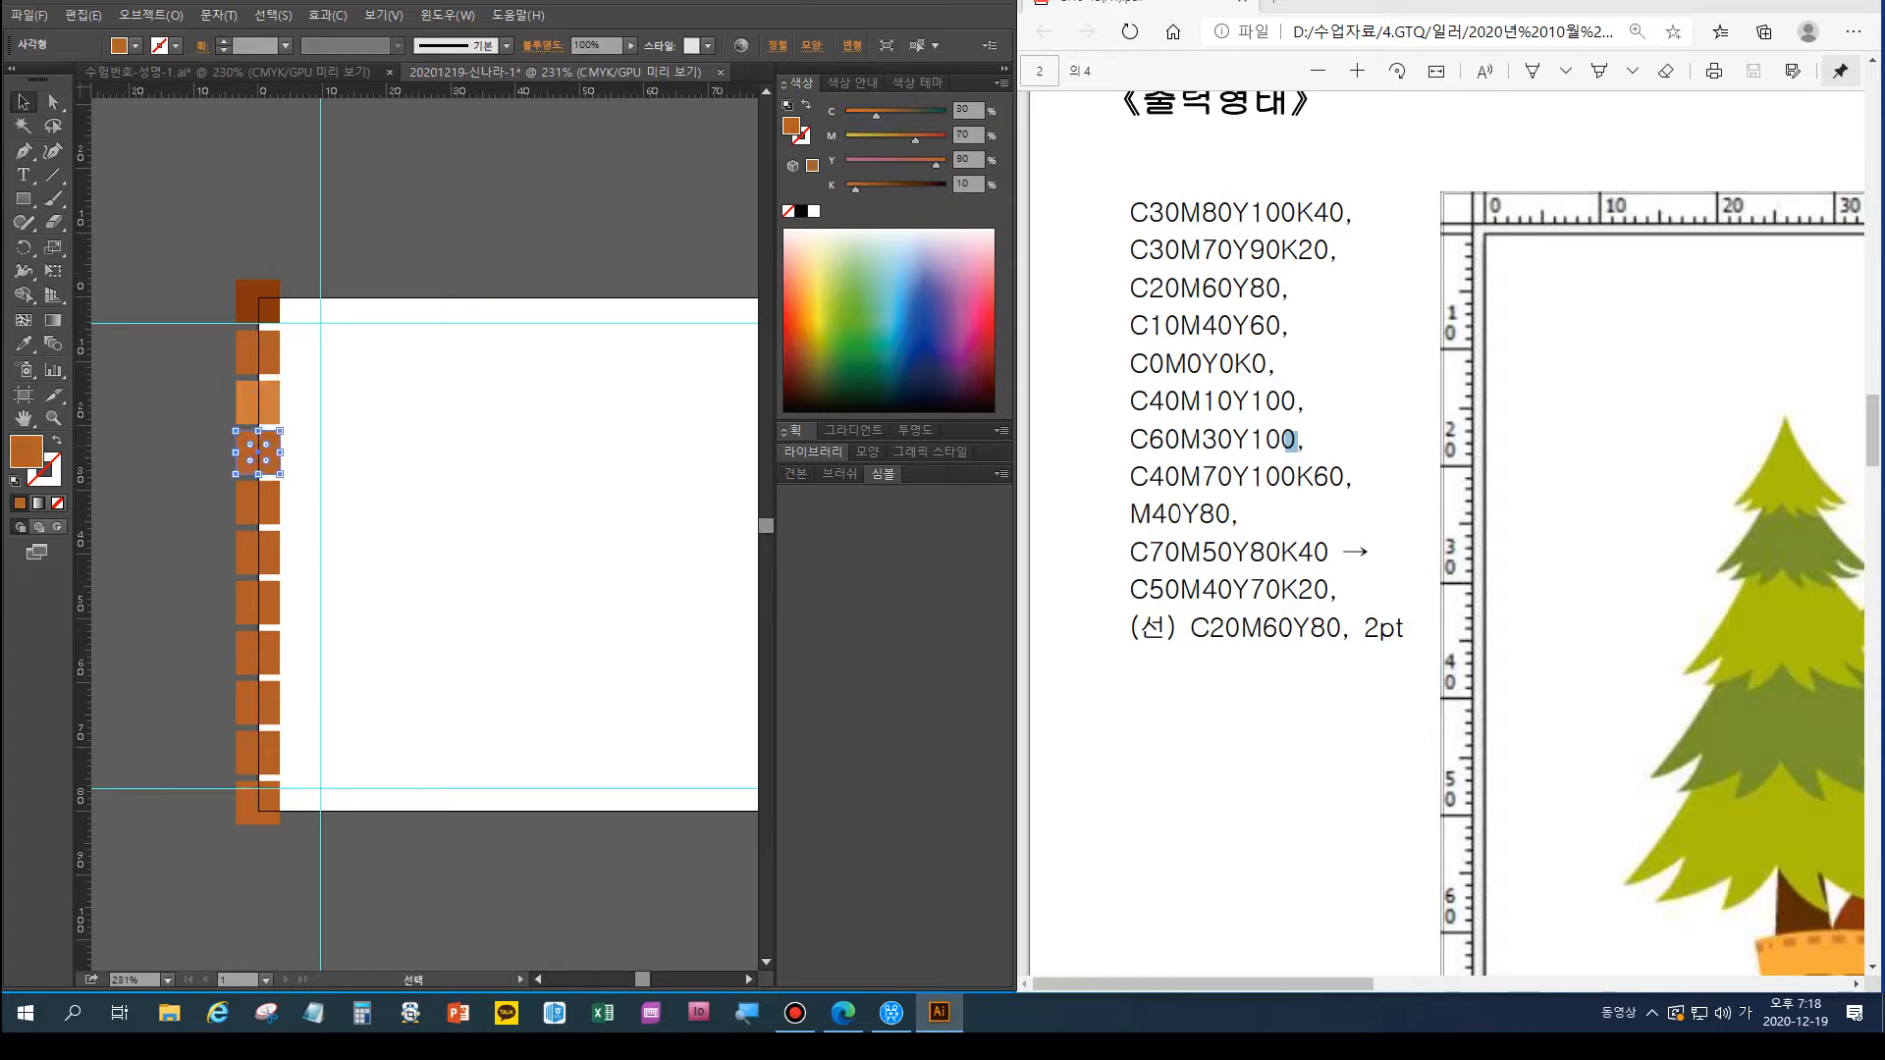
{"action": "double_click", "coordinate": [964, 110]}
{"action": "type", "text": "10"}
{"action": "key", "text": "Tab"}
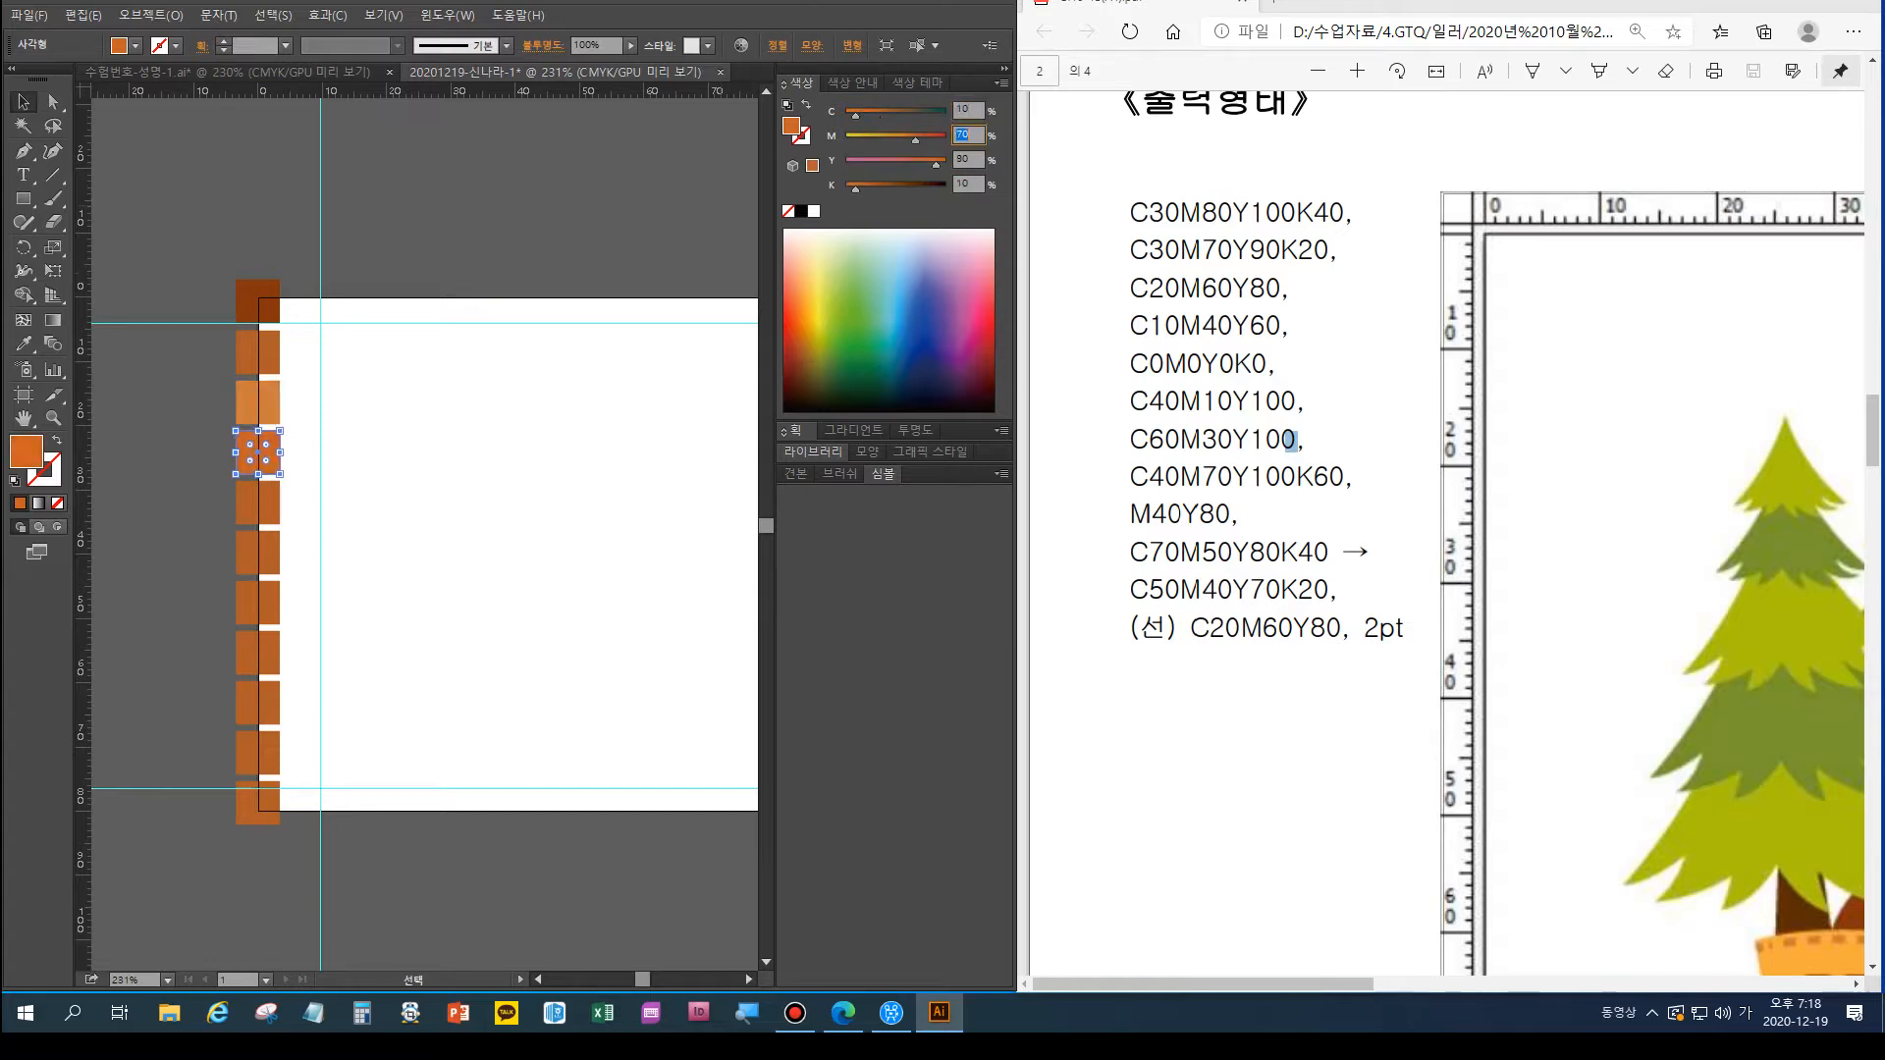
{"action": "type", "text": "40"}
{"action": "key", "text": "Tab"}
{"action": "type", "text": "60"}
{"action": "key", "text": "Tab"}
{"action": "type", "text": "0"}
{"action": "key", "text": "Return"}
Fill the next square with white C0 M0 Y0 K0
{"action": "left_click", "coordinate": [257, 502]}
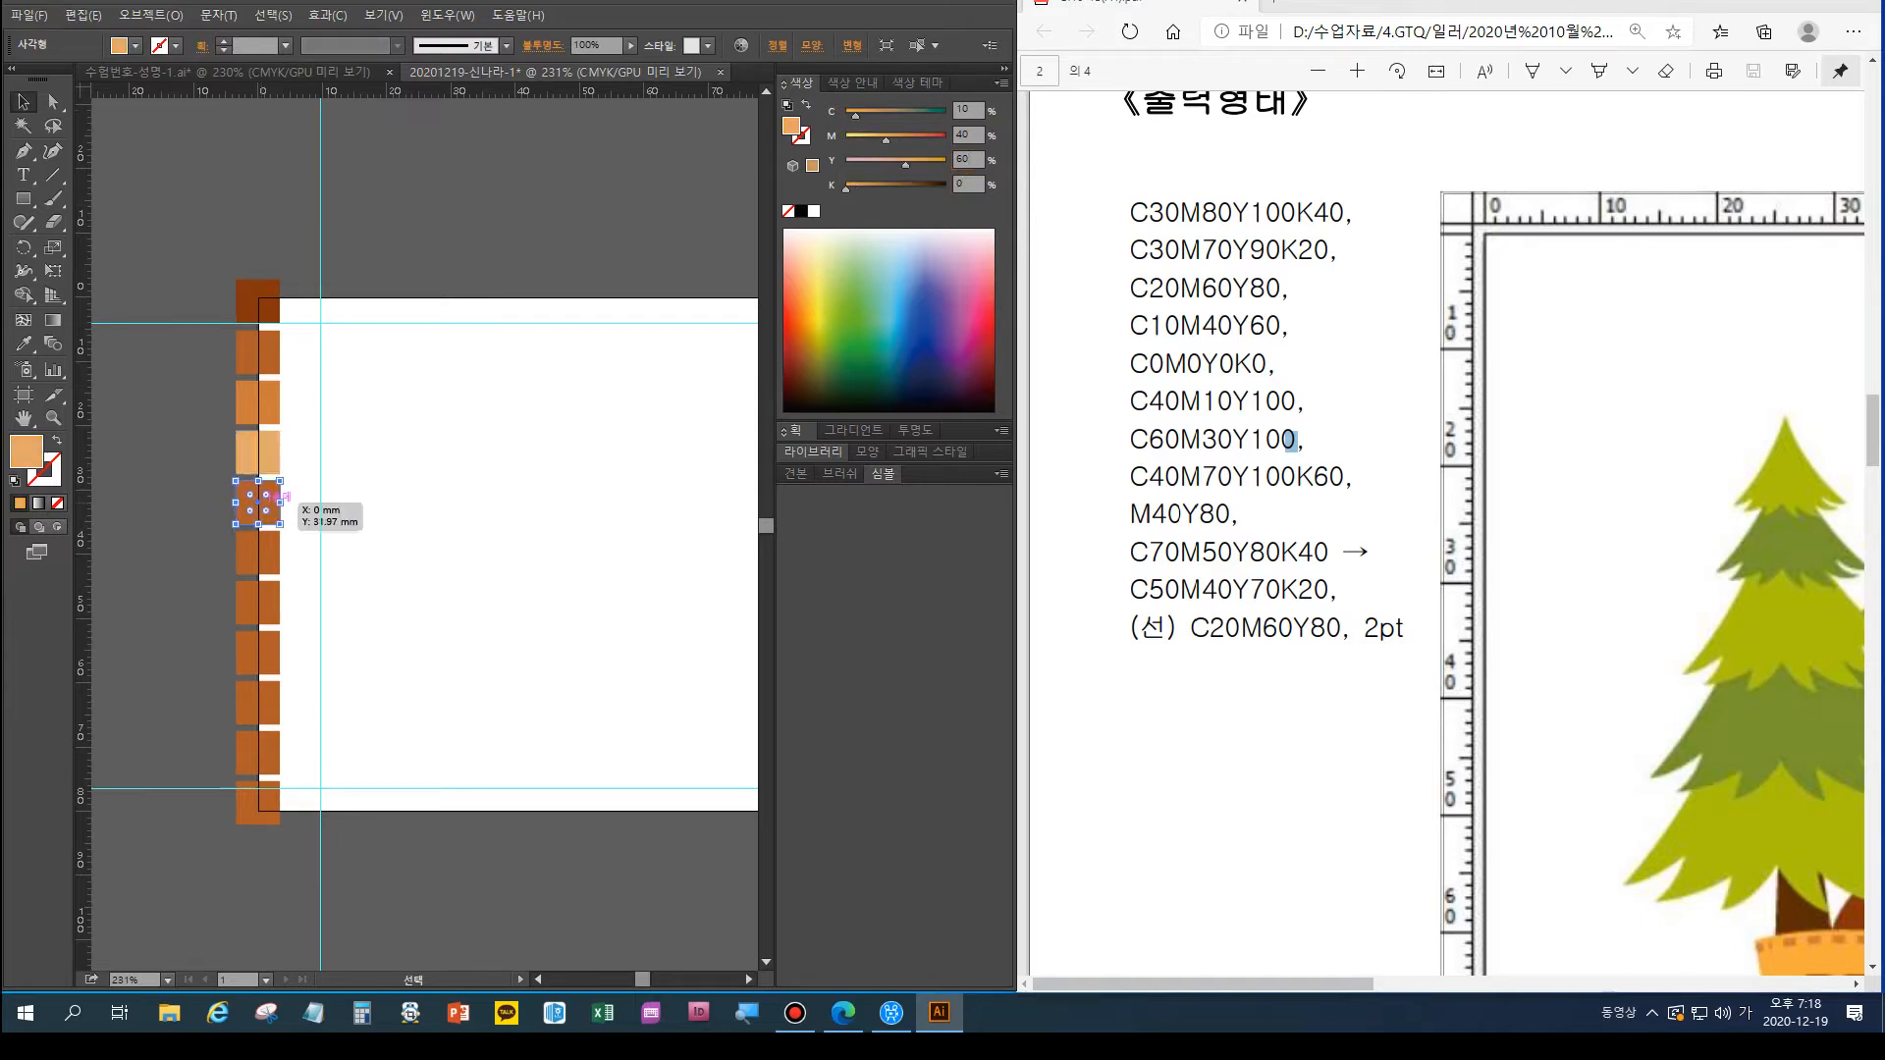
{"action": "double_click", "coordinate": [964, 110]}
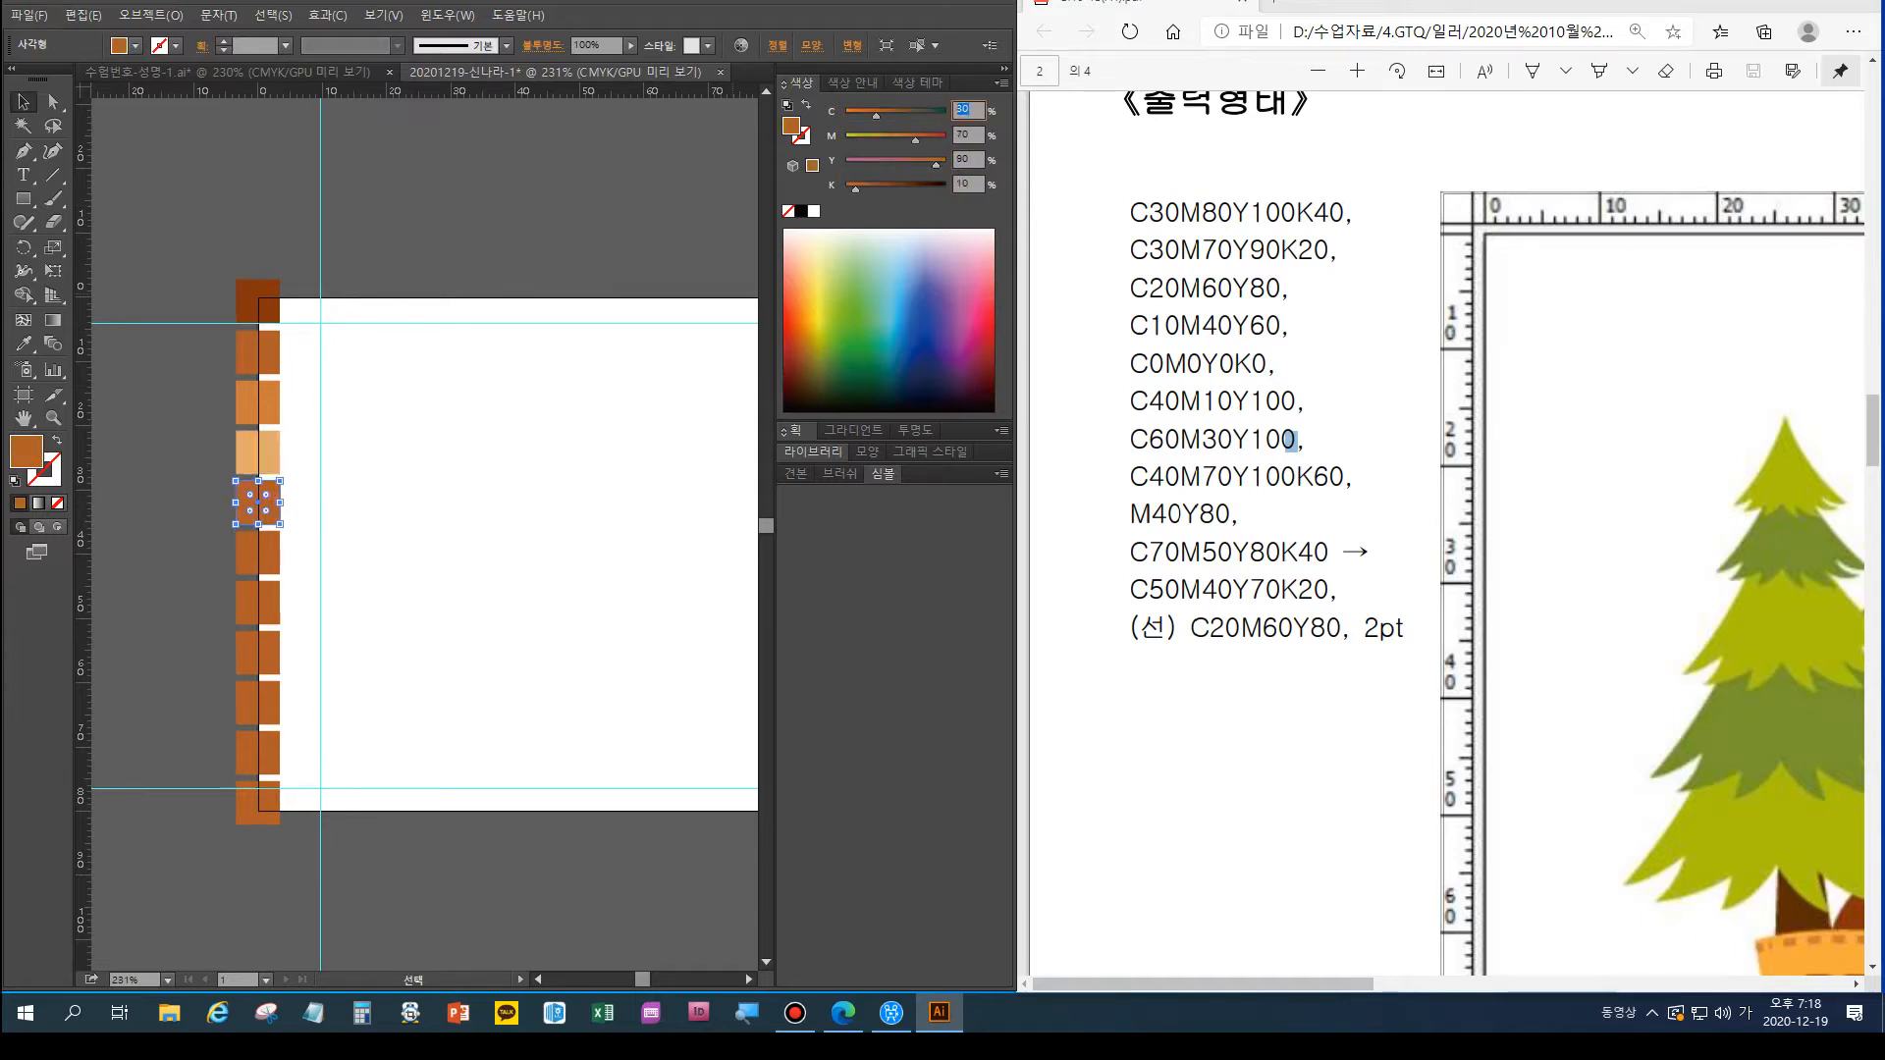
{"action": "type", "text": "0"}
{"action": "key", "text": "Tab"}
{"action": "type", "text": "0"}
{"action": "key", "text": "Tab"}
{"action": "key", "text": "Tab"}
{"action": "type", "text": "0"}
{"action": "key", "text": "Tab"}
{"action": "key", "text": "Tab"}
{"action": "key", "text": "Tab"}
{"action": "type", "text": "0"}
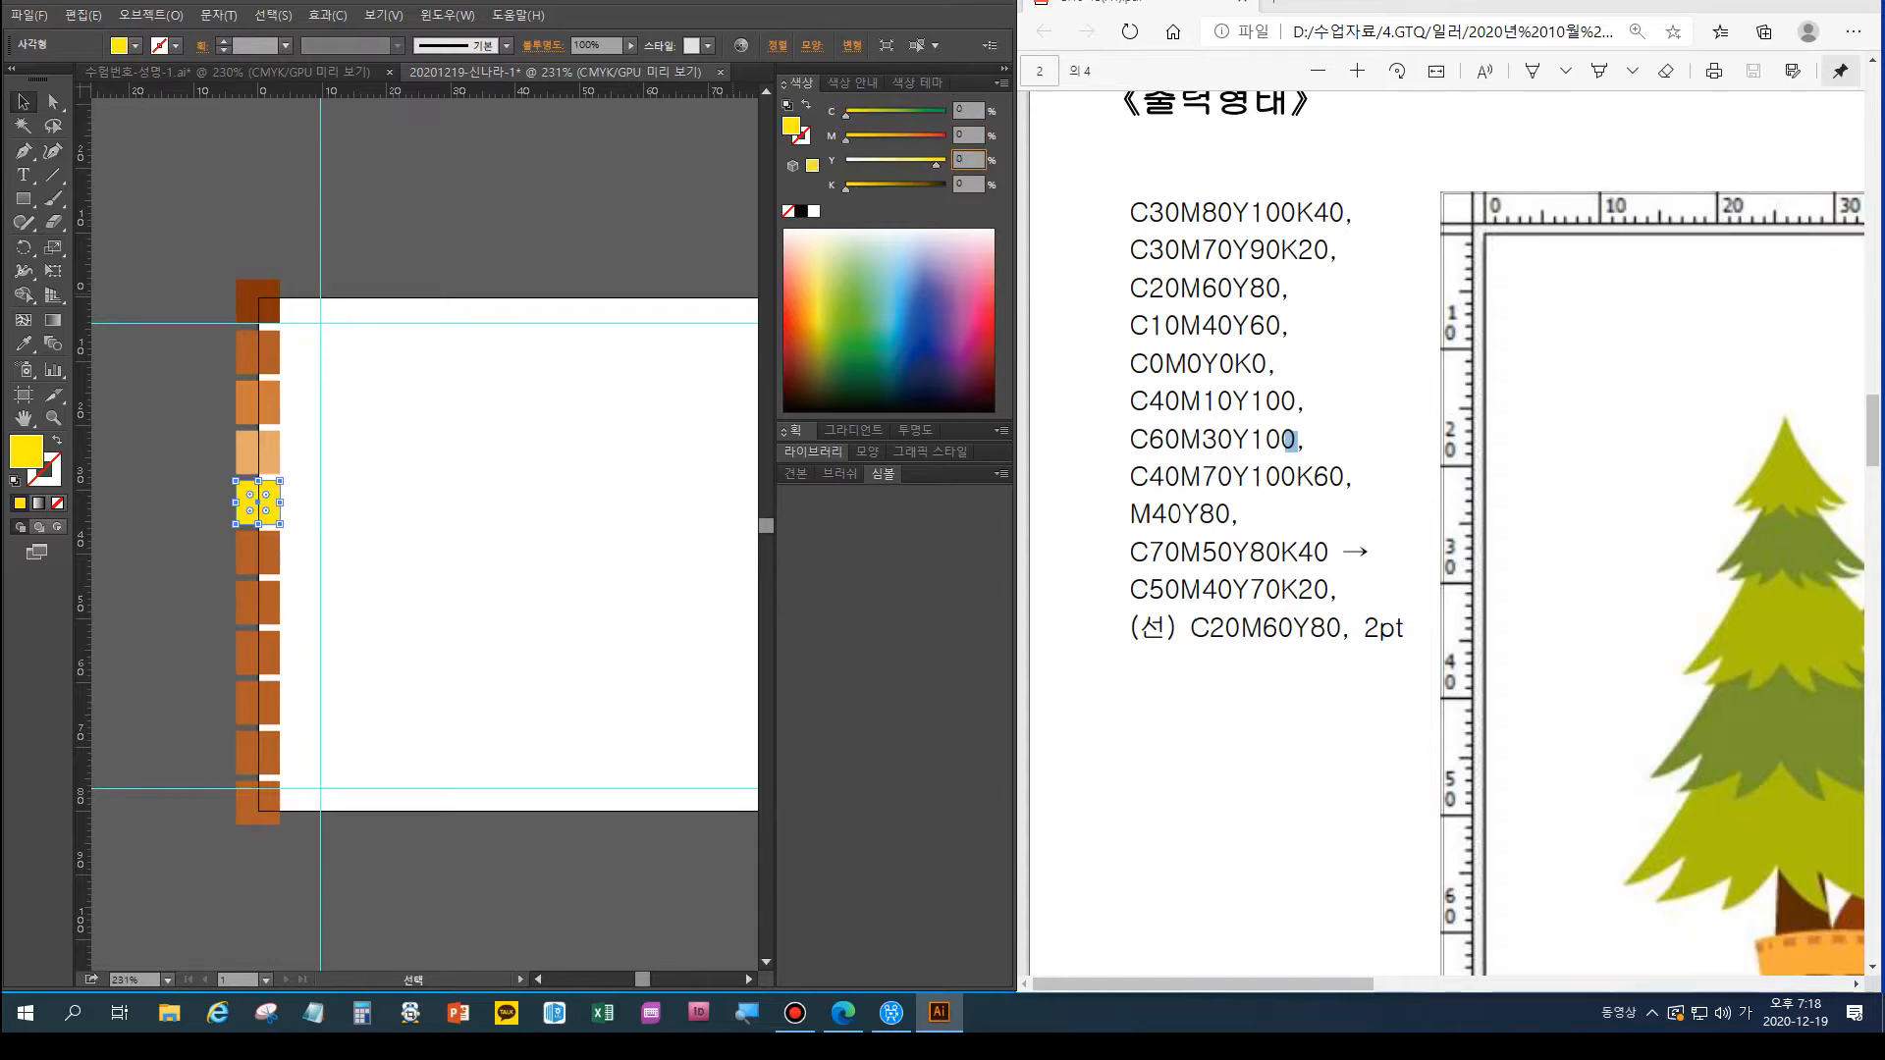
{"action": "key", "text": "Tab"}
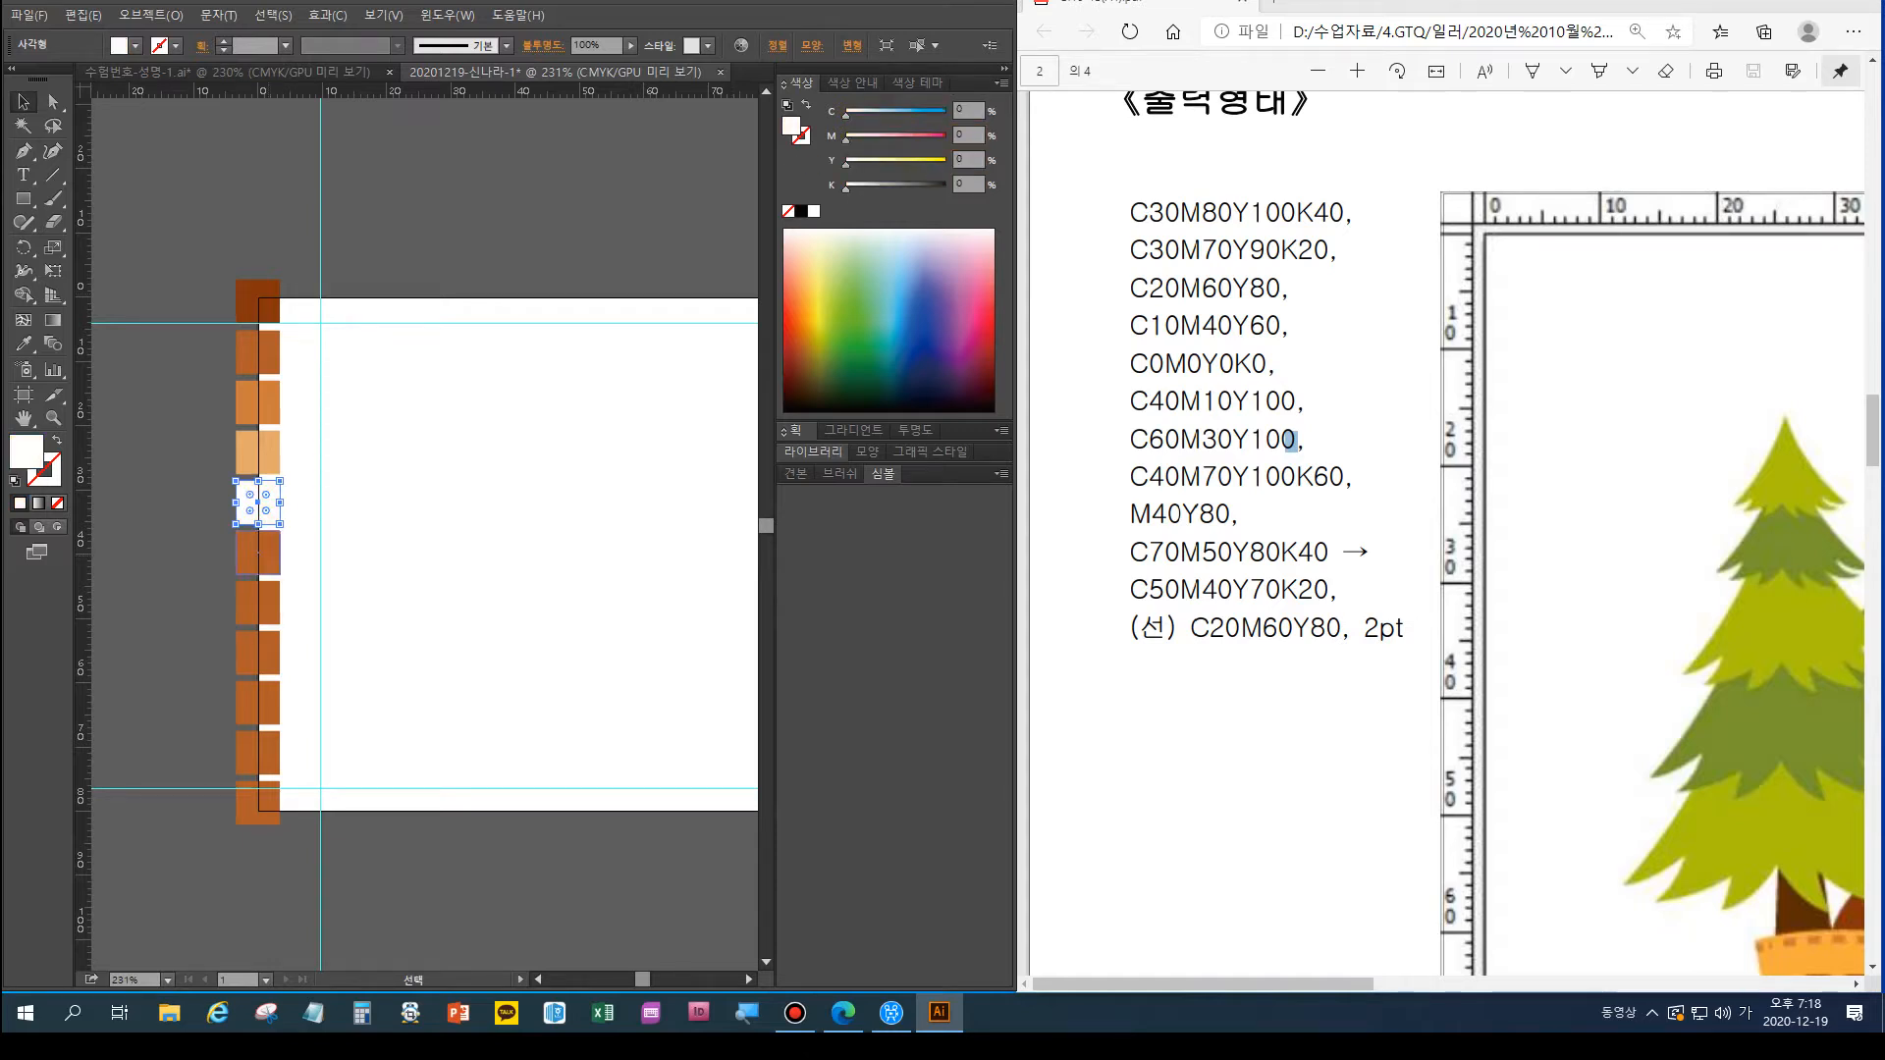
Fill the square below the white one with olive green C40 M10 Y100 K0
{"action": "left_click", "coordinate": [263, 554]}
{"action": "double_click", "coordinate": [964, 110]}
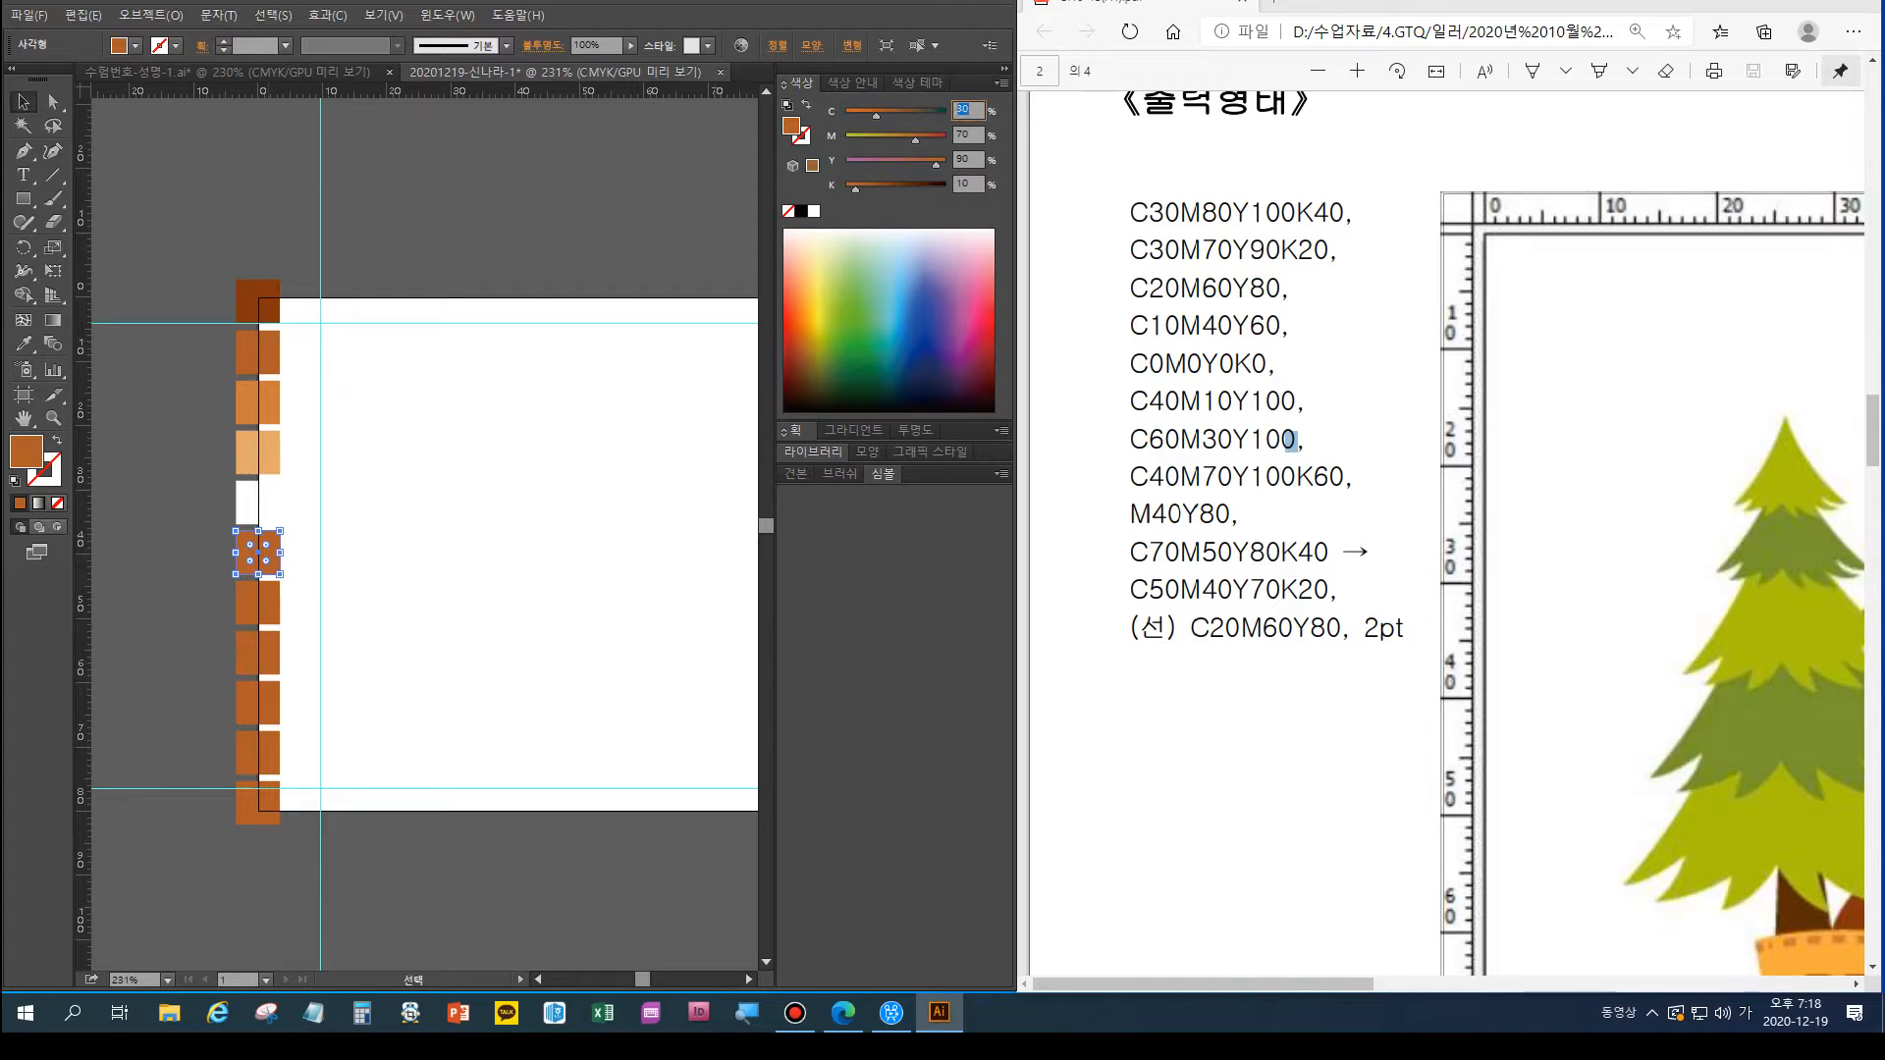
{"action": "type", "text": "40"}
{"action": "key", "text": "Tab"}
{"action": "type", "text": "10"}
{"action": "key", "text": "Tab"}
{"action": "type", "text": "100"}
{"action": "key", "text": "Tab"}
{"action": "type", "text": "0"}
{"action": "key", "text": "Return"}
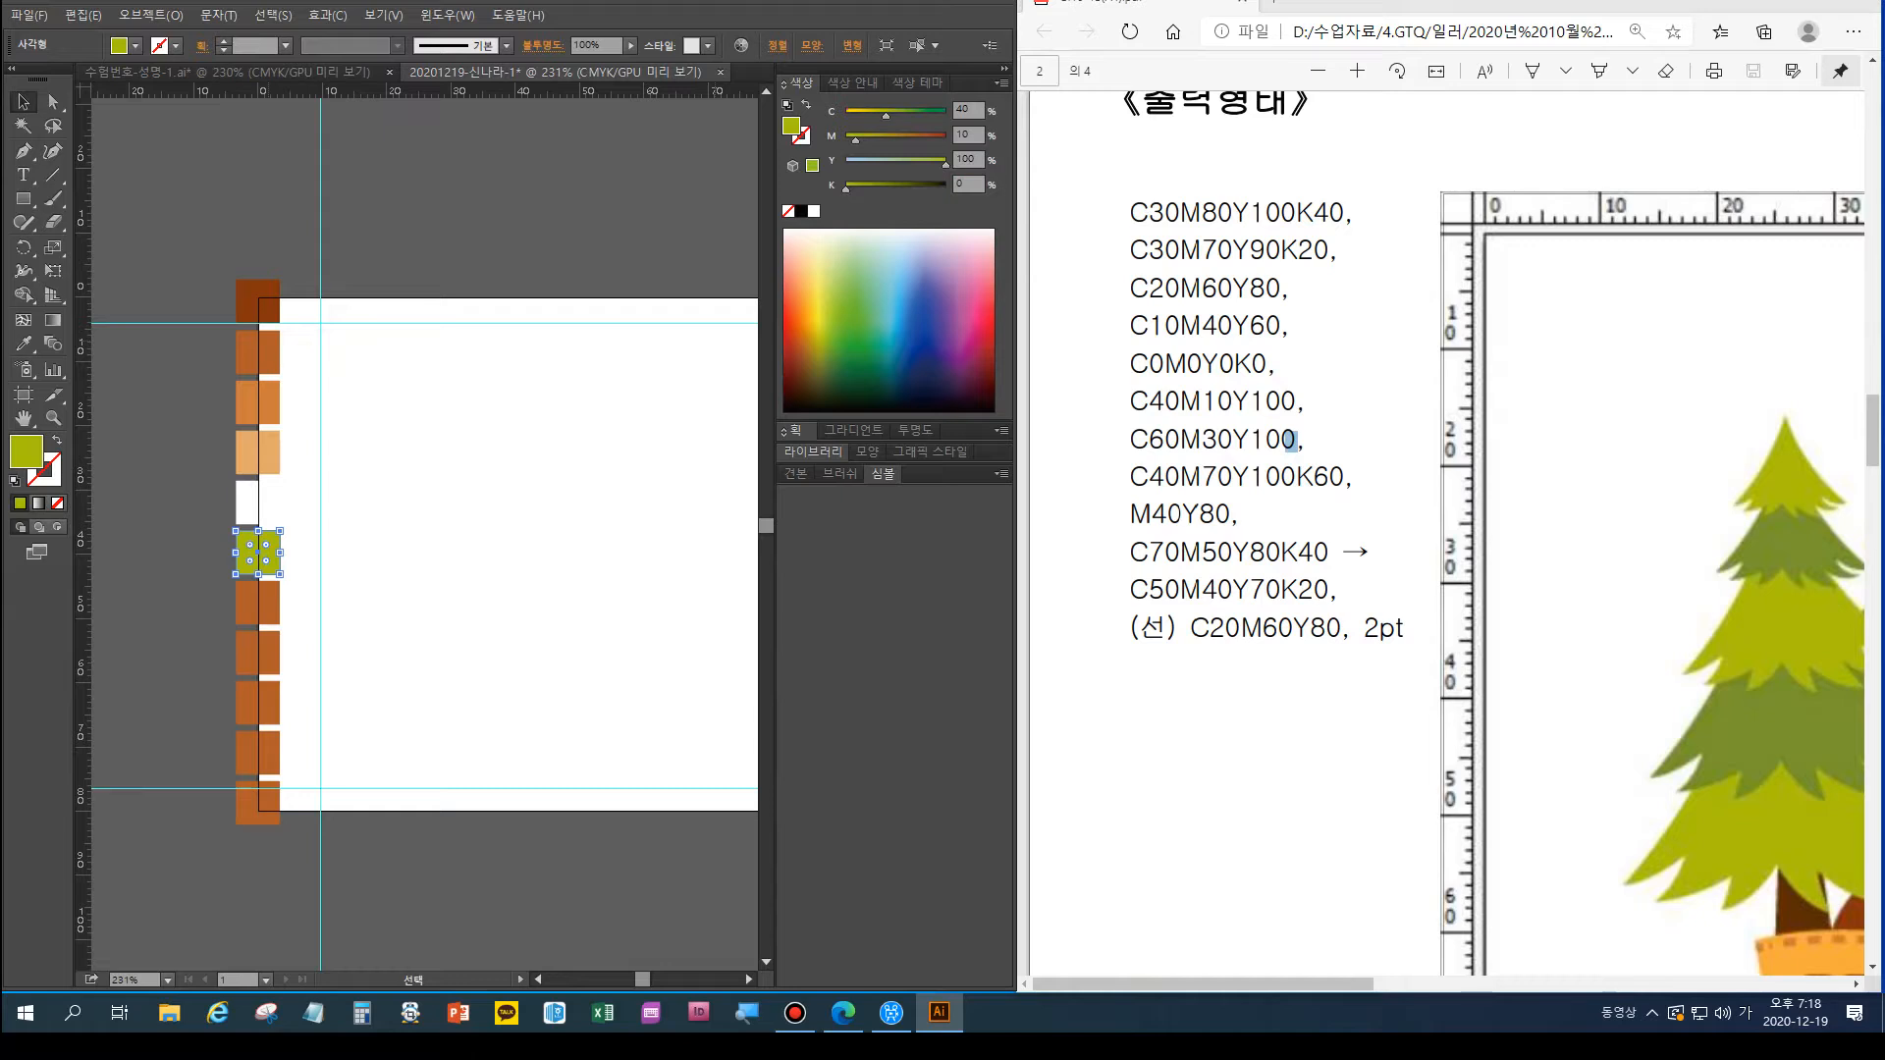
Fill the square below the olive one with darker olive C60 M30 Y100 K0
{"action": "left_click", "coordinate": [261, 603]}
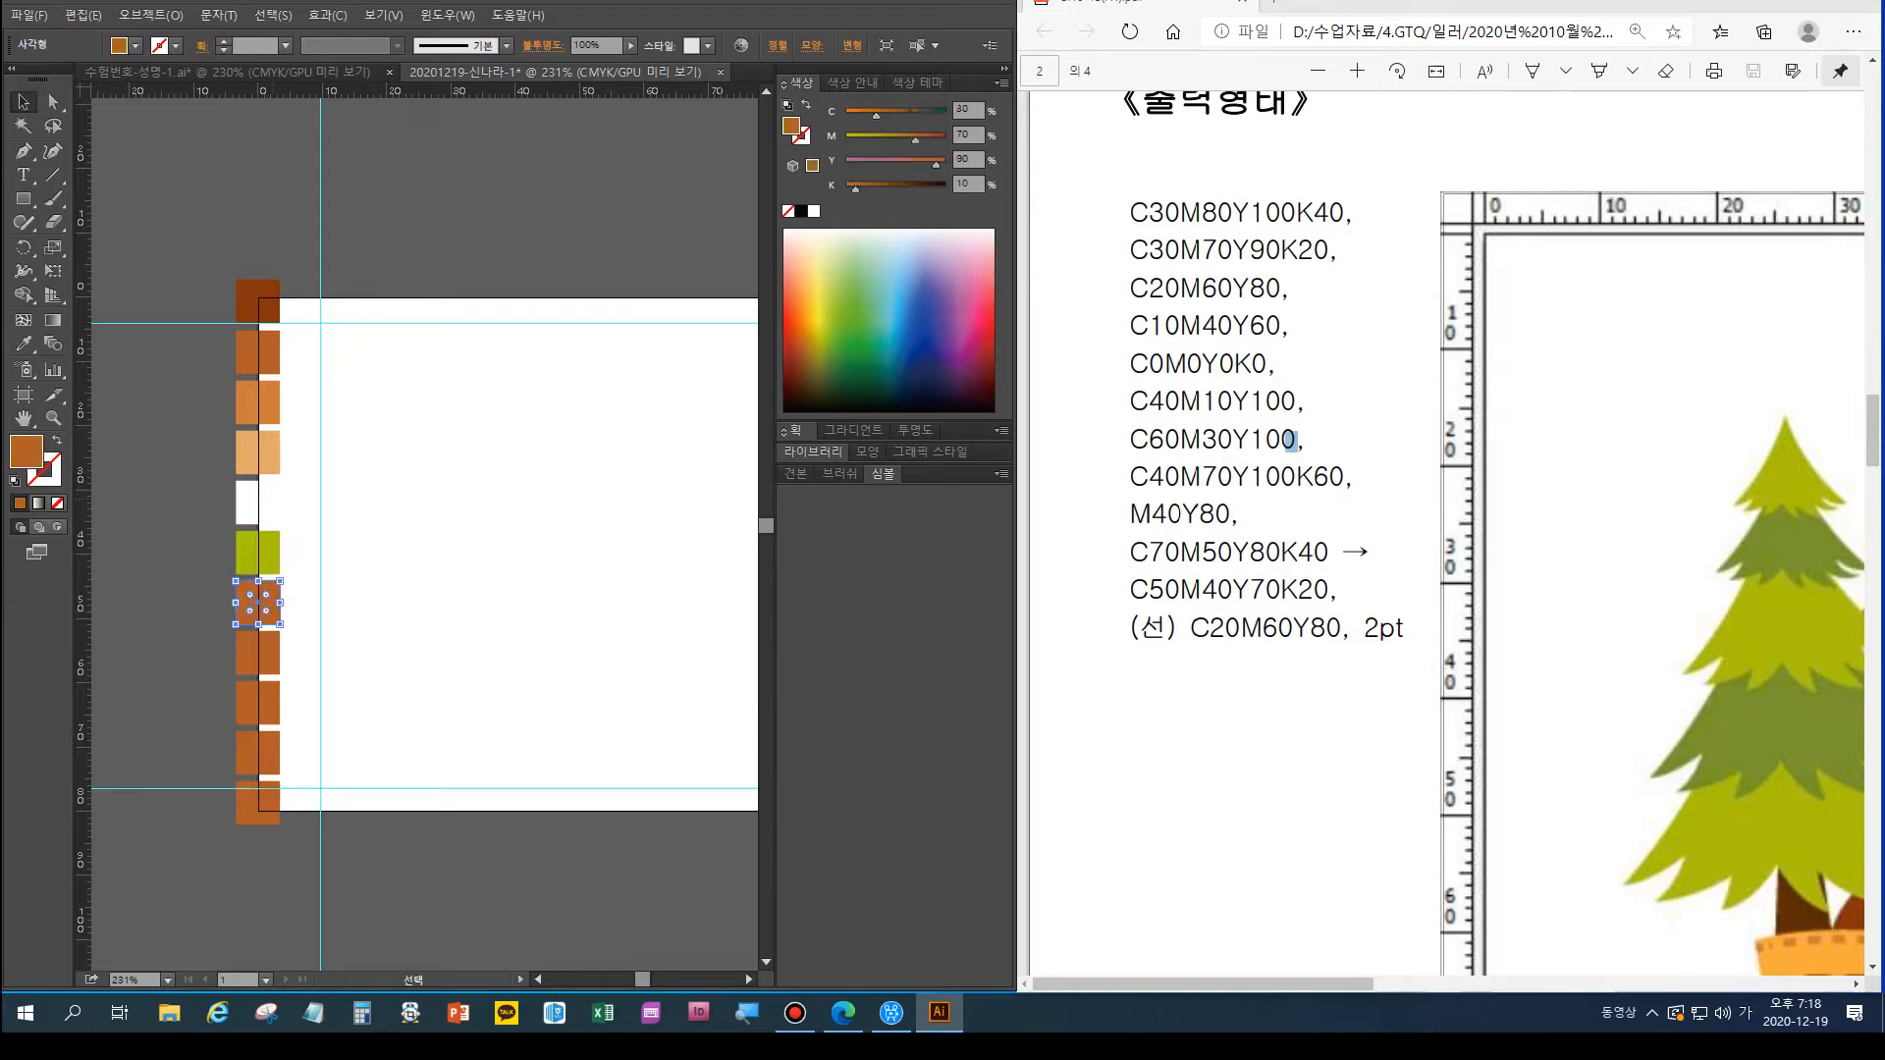
{"action": "double_click", "coordinate": [963, 110]}
{"action": "left_click", "coordinate": [265, 555]}
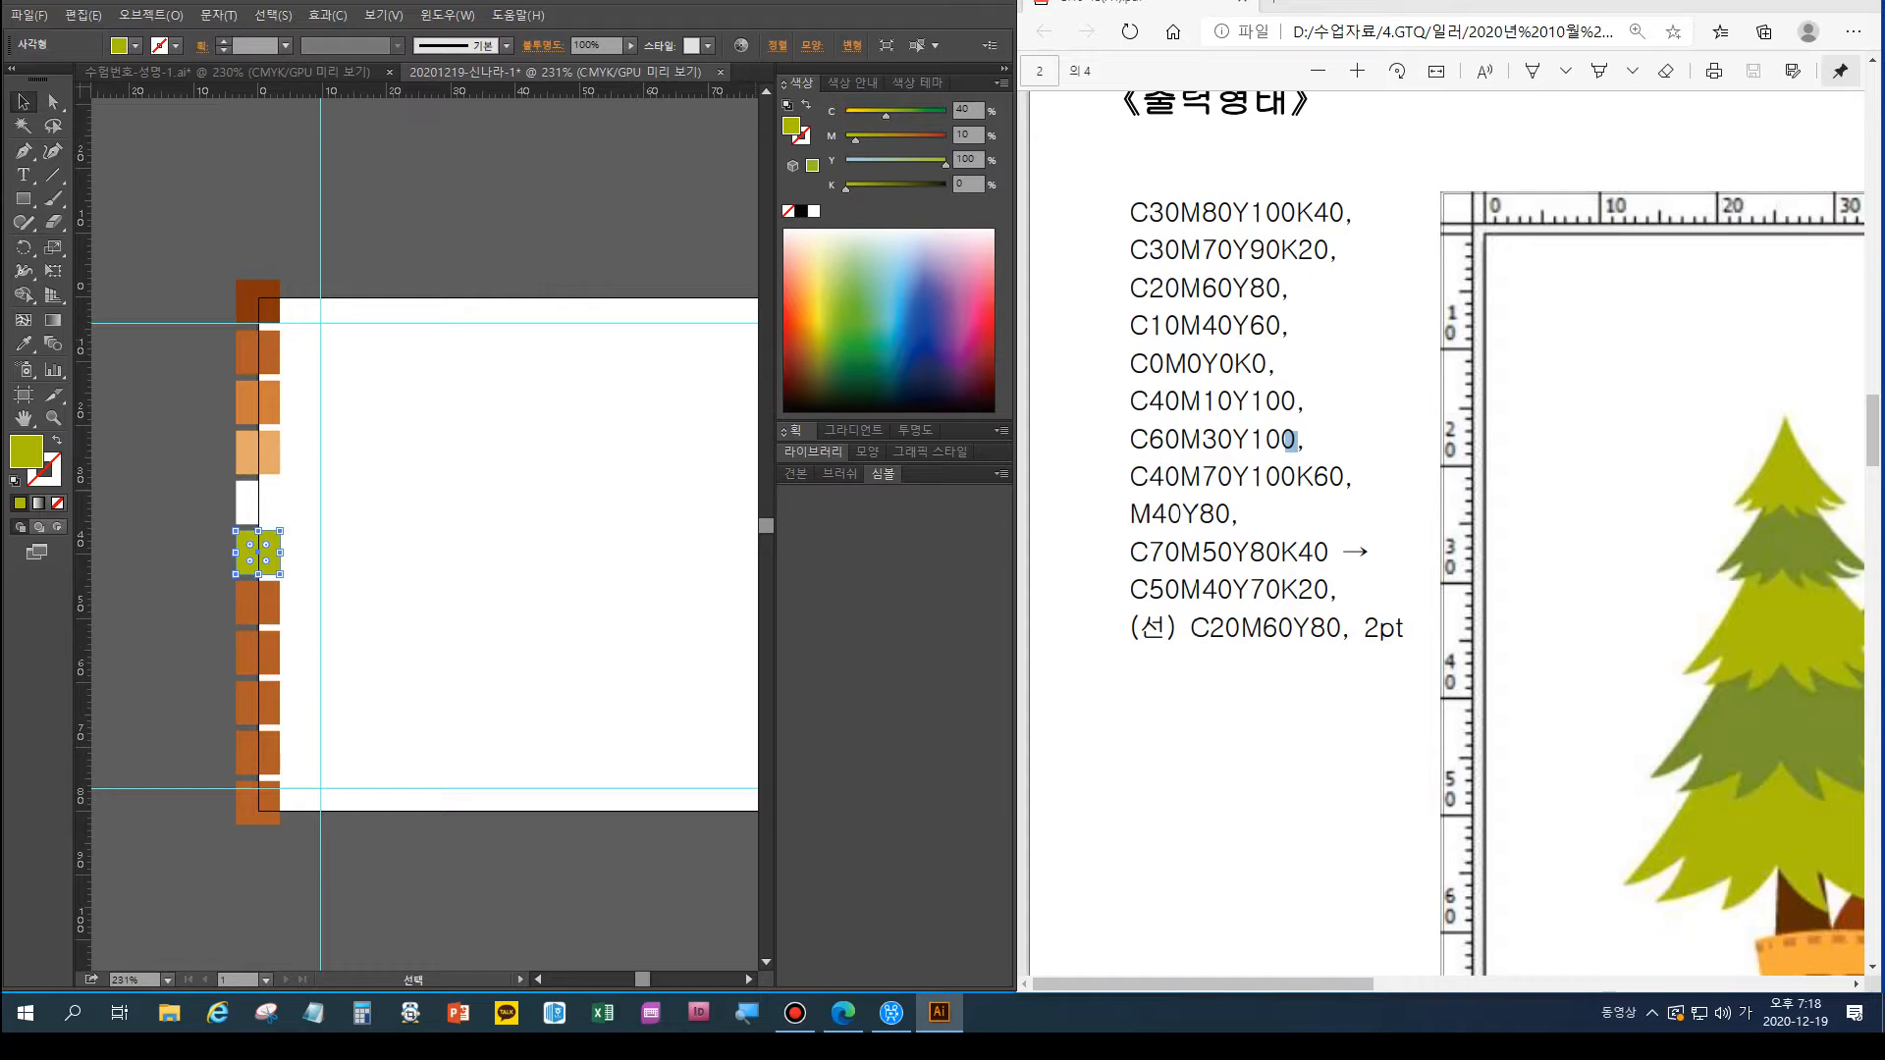
{"action": "left_click", "coordinate": [263, 604]}
{"action": "double_click", "coordinate": [965, 110]}
{"action": "type", "text": "60"}
{"action": "key", "text": "Tab"}
{"action": "type", "text": "30"}
{"action": "key", "text": "Tab"}
{"action": "type", "text": "100"}
{"action": "key", "text": "Tab"}
{"action": "type", "text": "0"}
{"action": "key", "text": "Return"}
Fill the next square with dark brown C40 M70 Y100 K60
{"action": "left_click", "coordinate": [257, 653]}
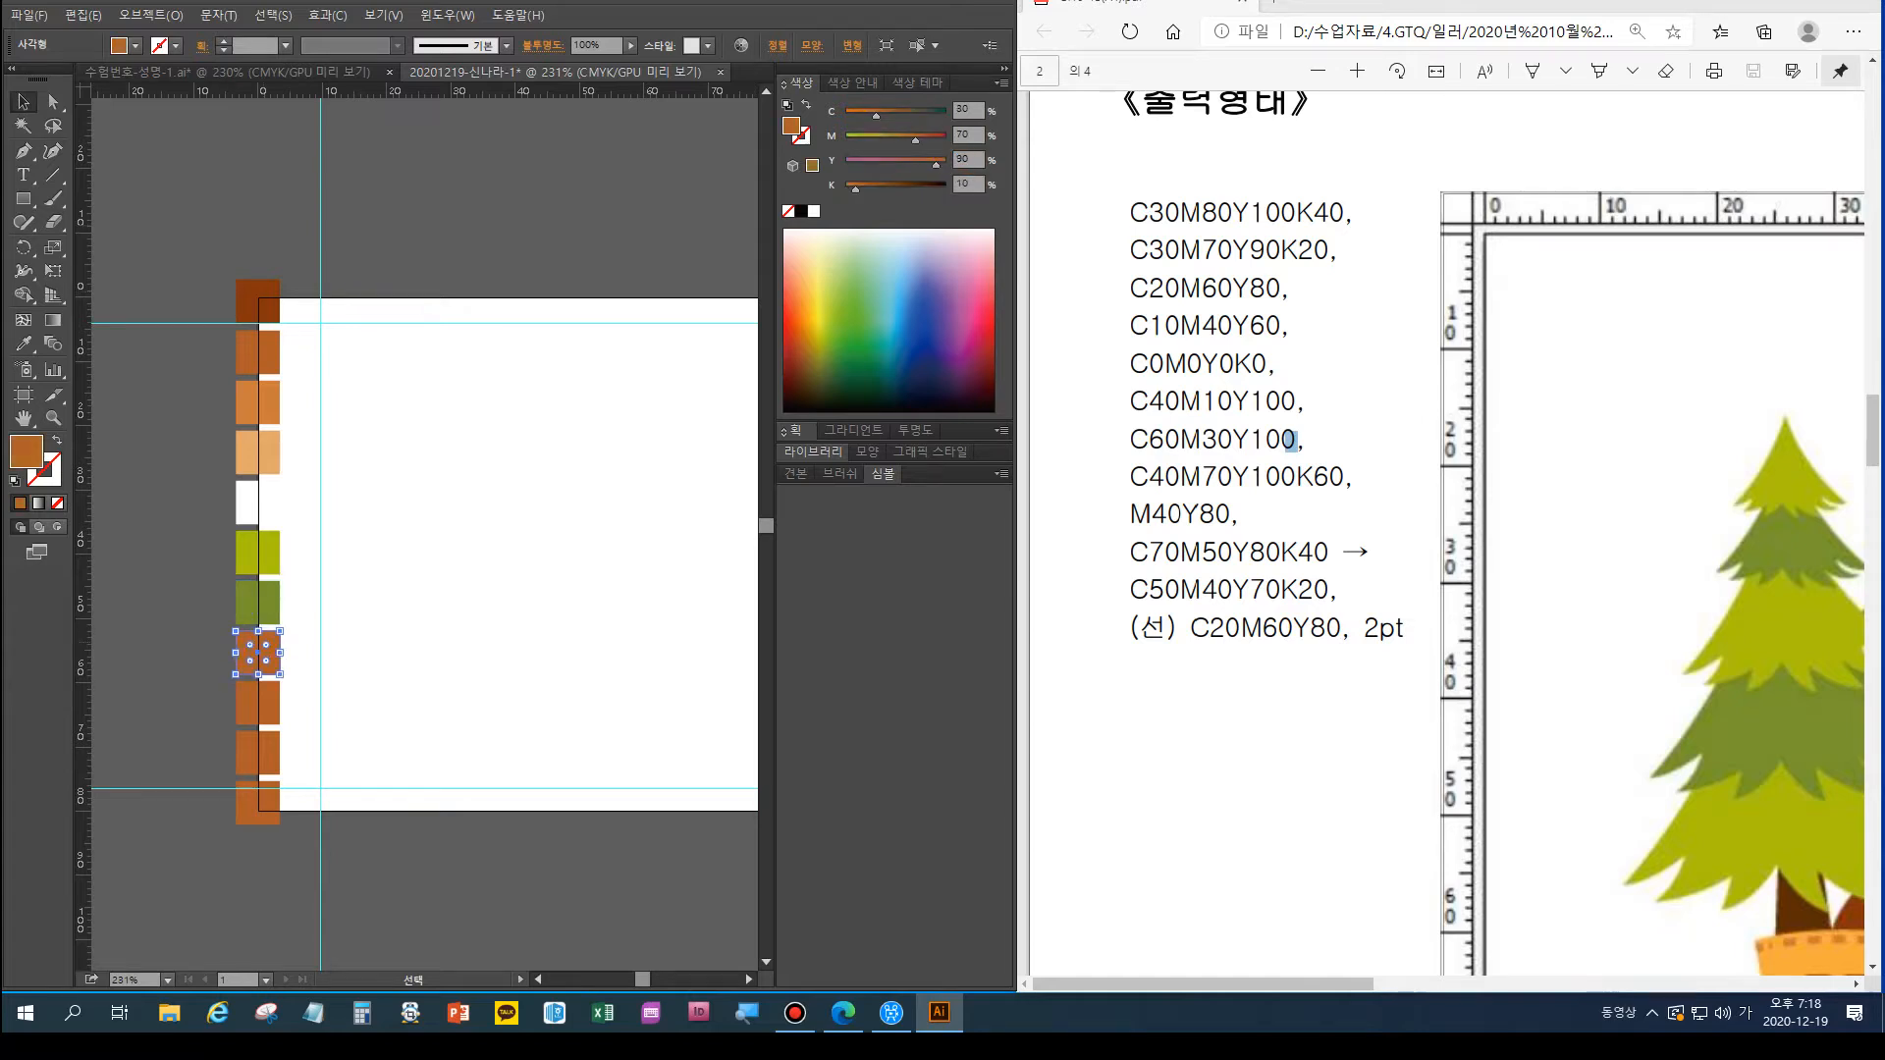
{"action": "double_click", "coordinate": [963, 109]}
{"action": "type", "text": "40"}
{"action": "key", "text": "Tab"}
{"action": "type", "text": "70"}
{"action": "key", "text": "Tab"}
{"action": "type", "text": "100"}
{"action": "key", "text": "Tab"}
{"action": "type", "text": "60"}
{"action": "key", "text": "Return"}
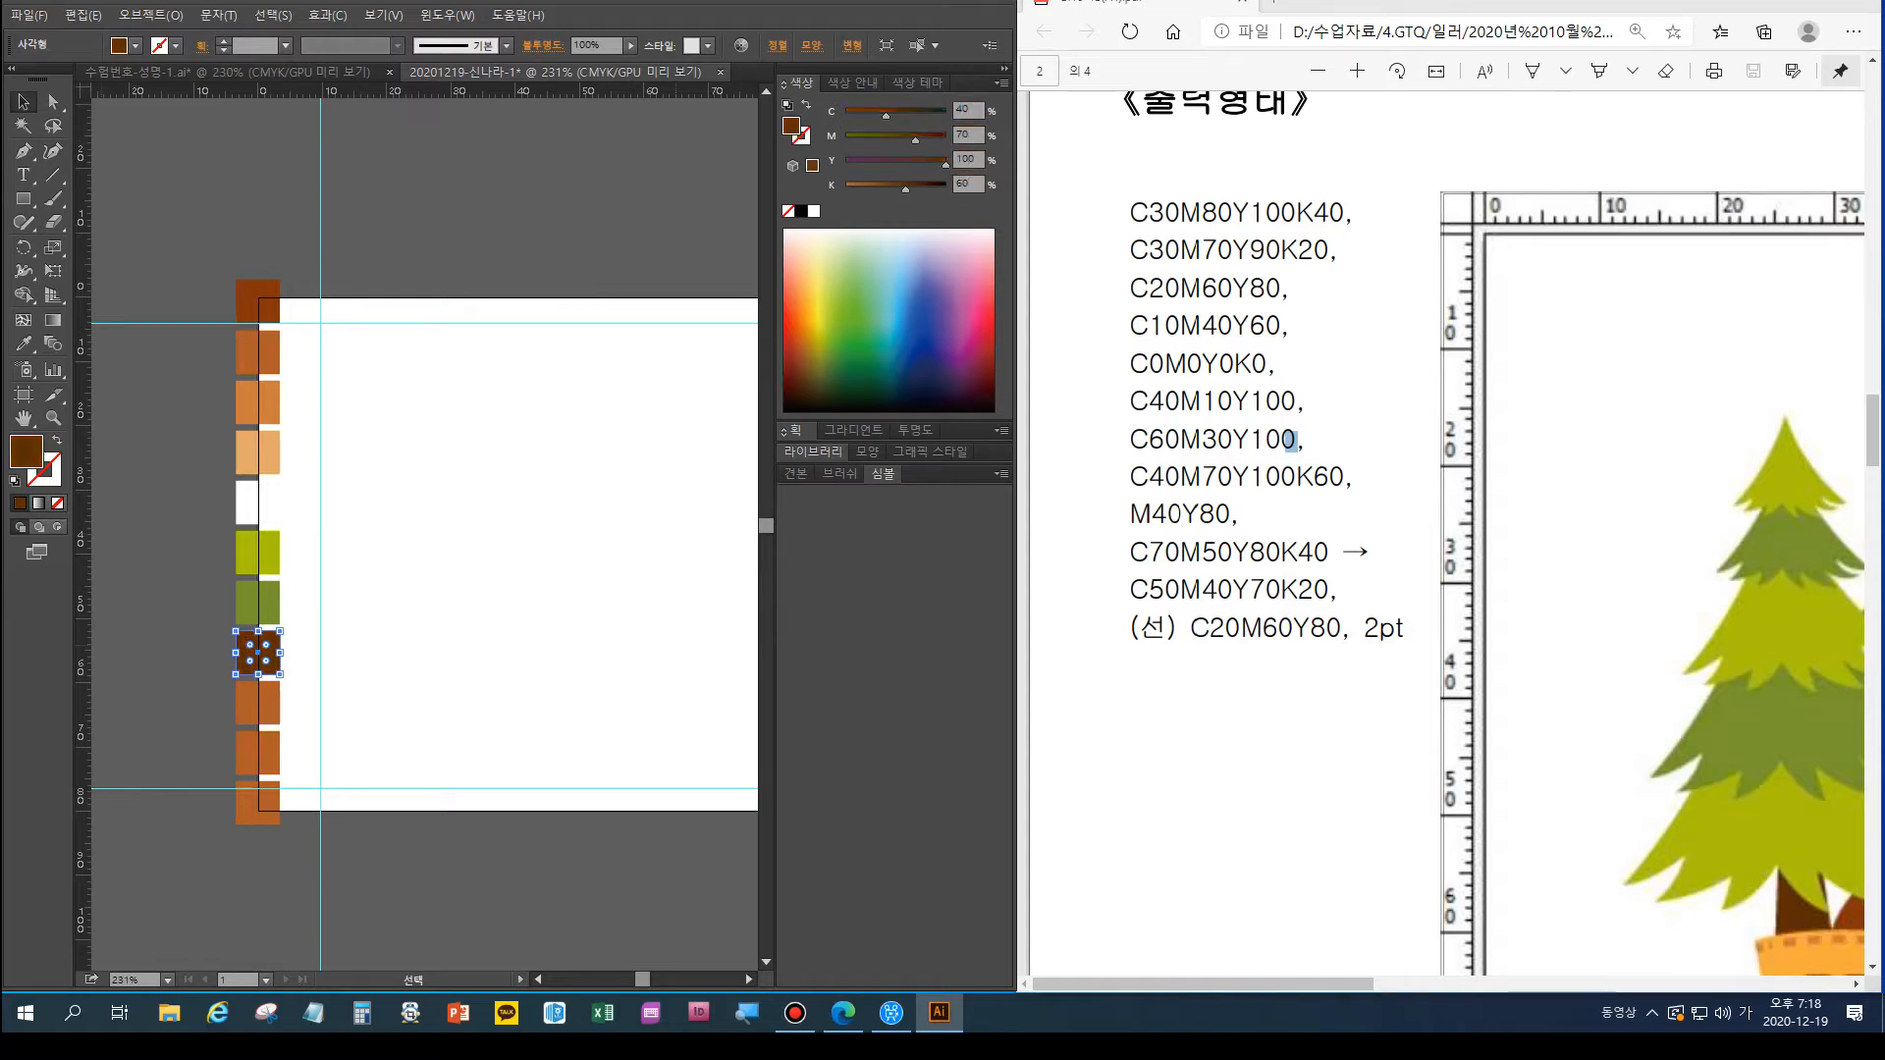
Fill the square below the dark brown one with orange C0 M40 Y80 K0
{"action": "left_click", "coordinate": [258, 703]}
{"action": "left_click_drag", "start_coordinate": [970, 110], "coordinate": [963, 110]}
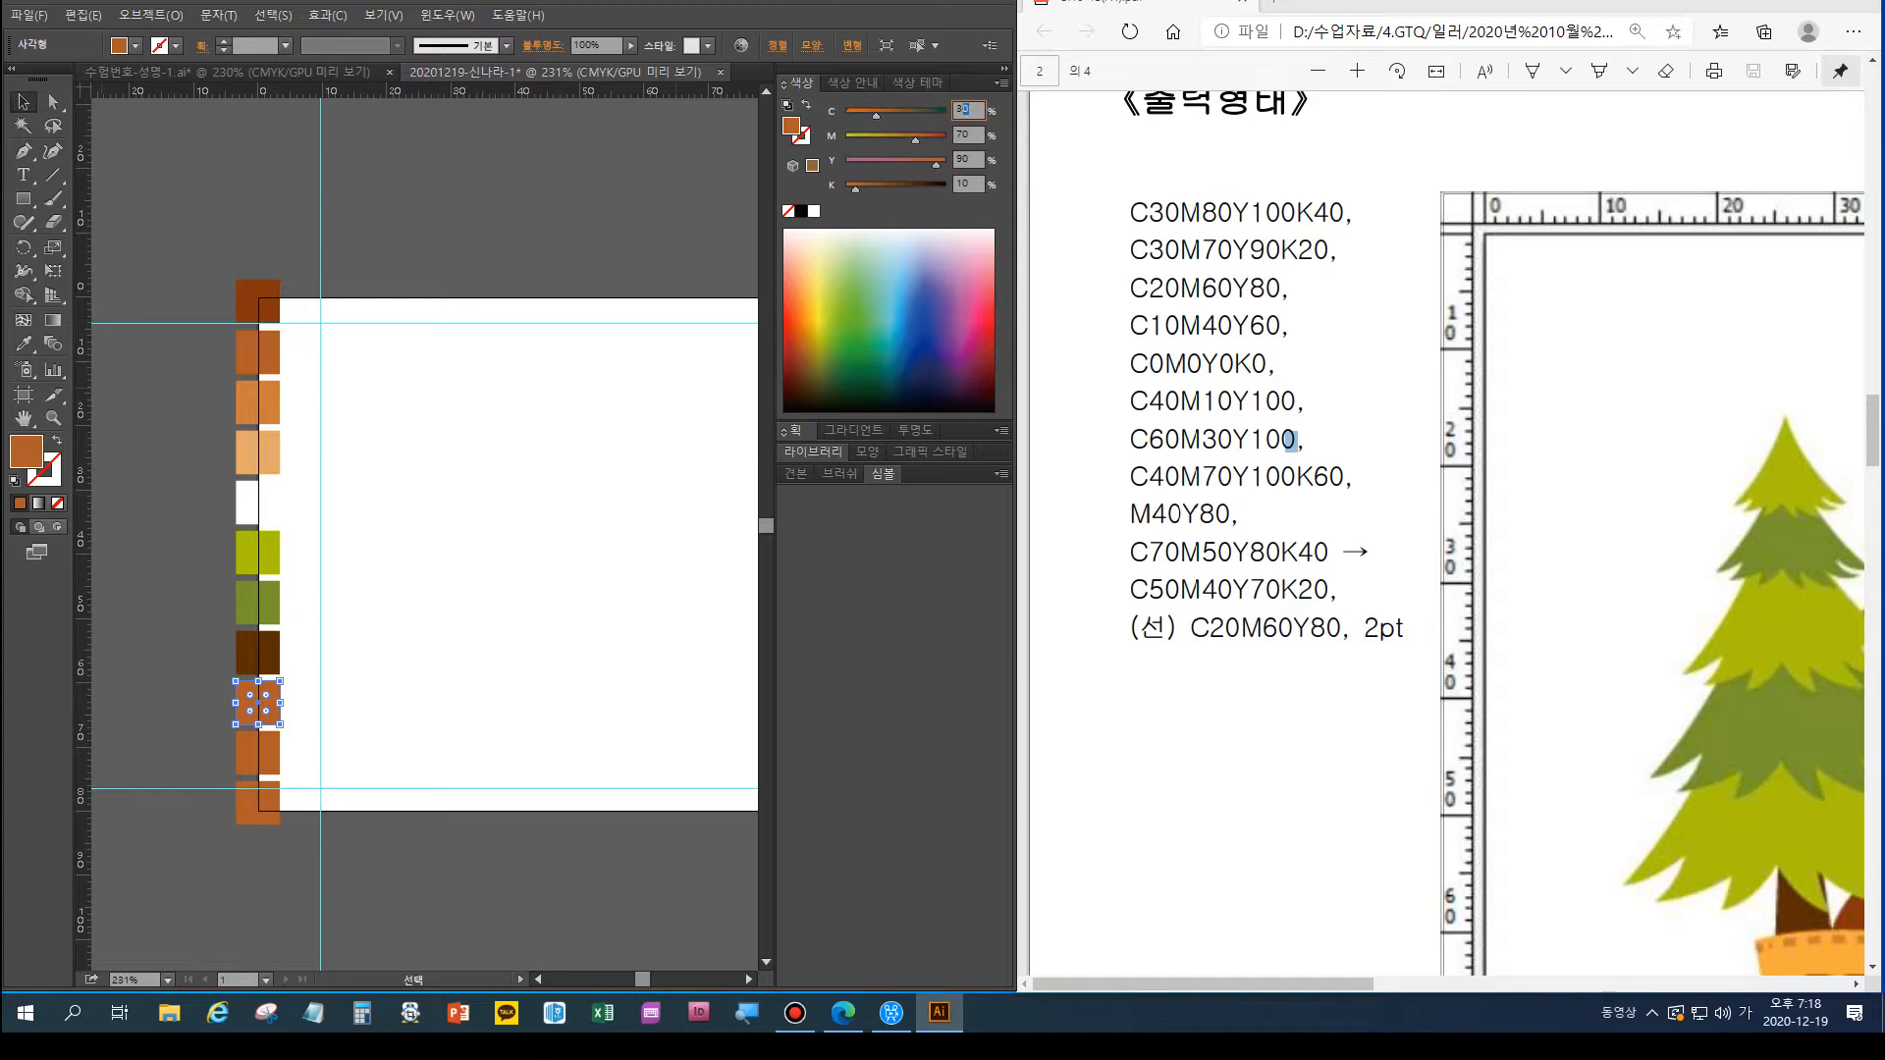
{"action": "type", "text": "0"}
{"action": "key", "text": "Tab"}
{"action": "type", "text": "40"}
{"action": "key", "text": "Tab"}
{"action": "type", "text": "80"}
{"action": "key", "text": "Tab"}
{"action": "type", "text": "0"}
{"action": "key", "text": "Return"}
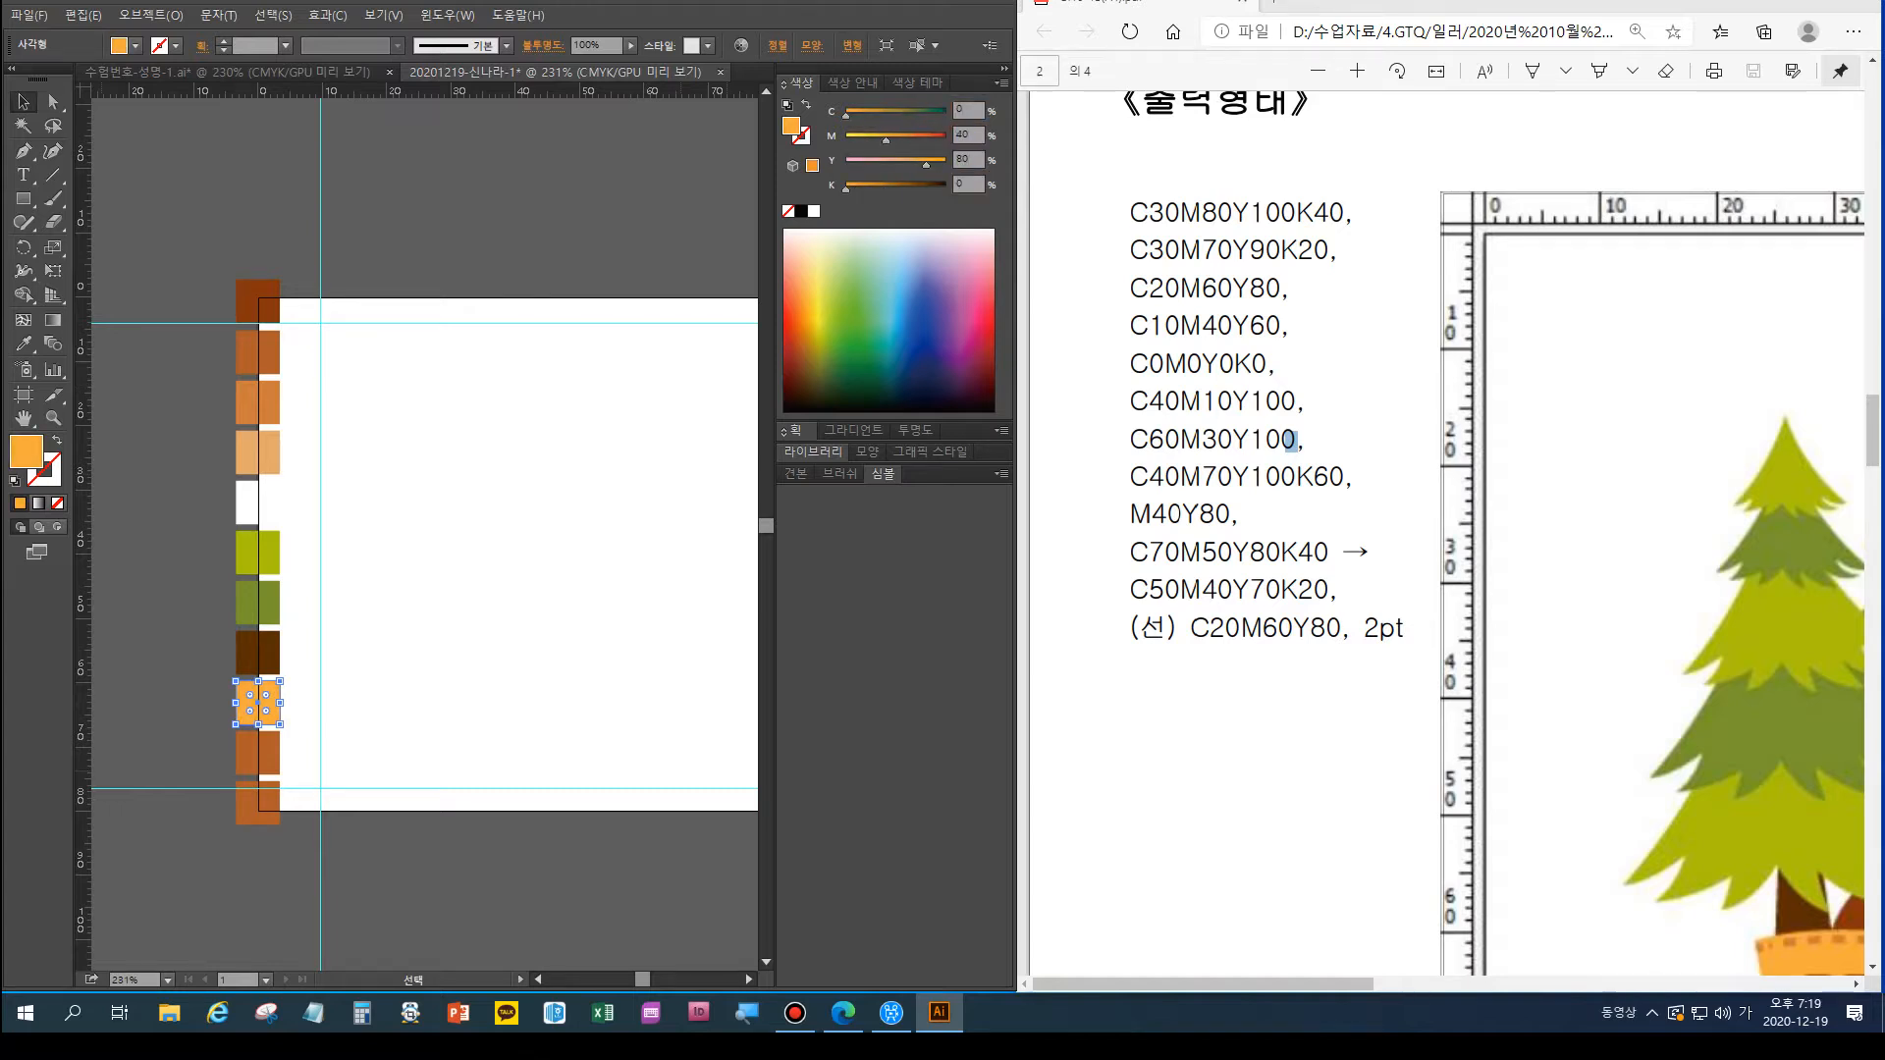
Give the next square a gradient fill whose left stop is C70 M50 Y80 K40
{"action": "left_click", "coordinate": [265, 754]}
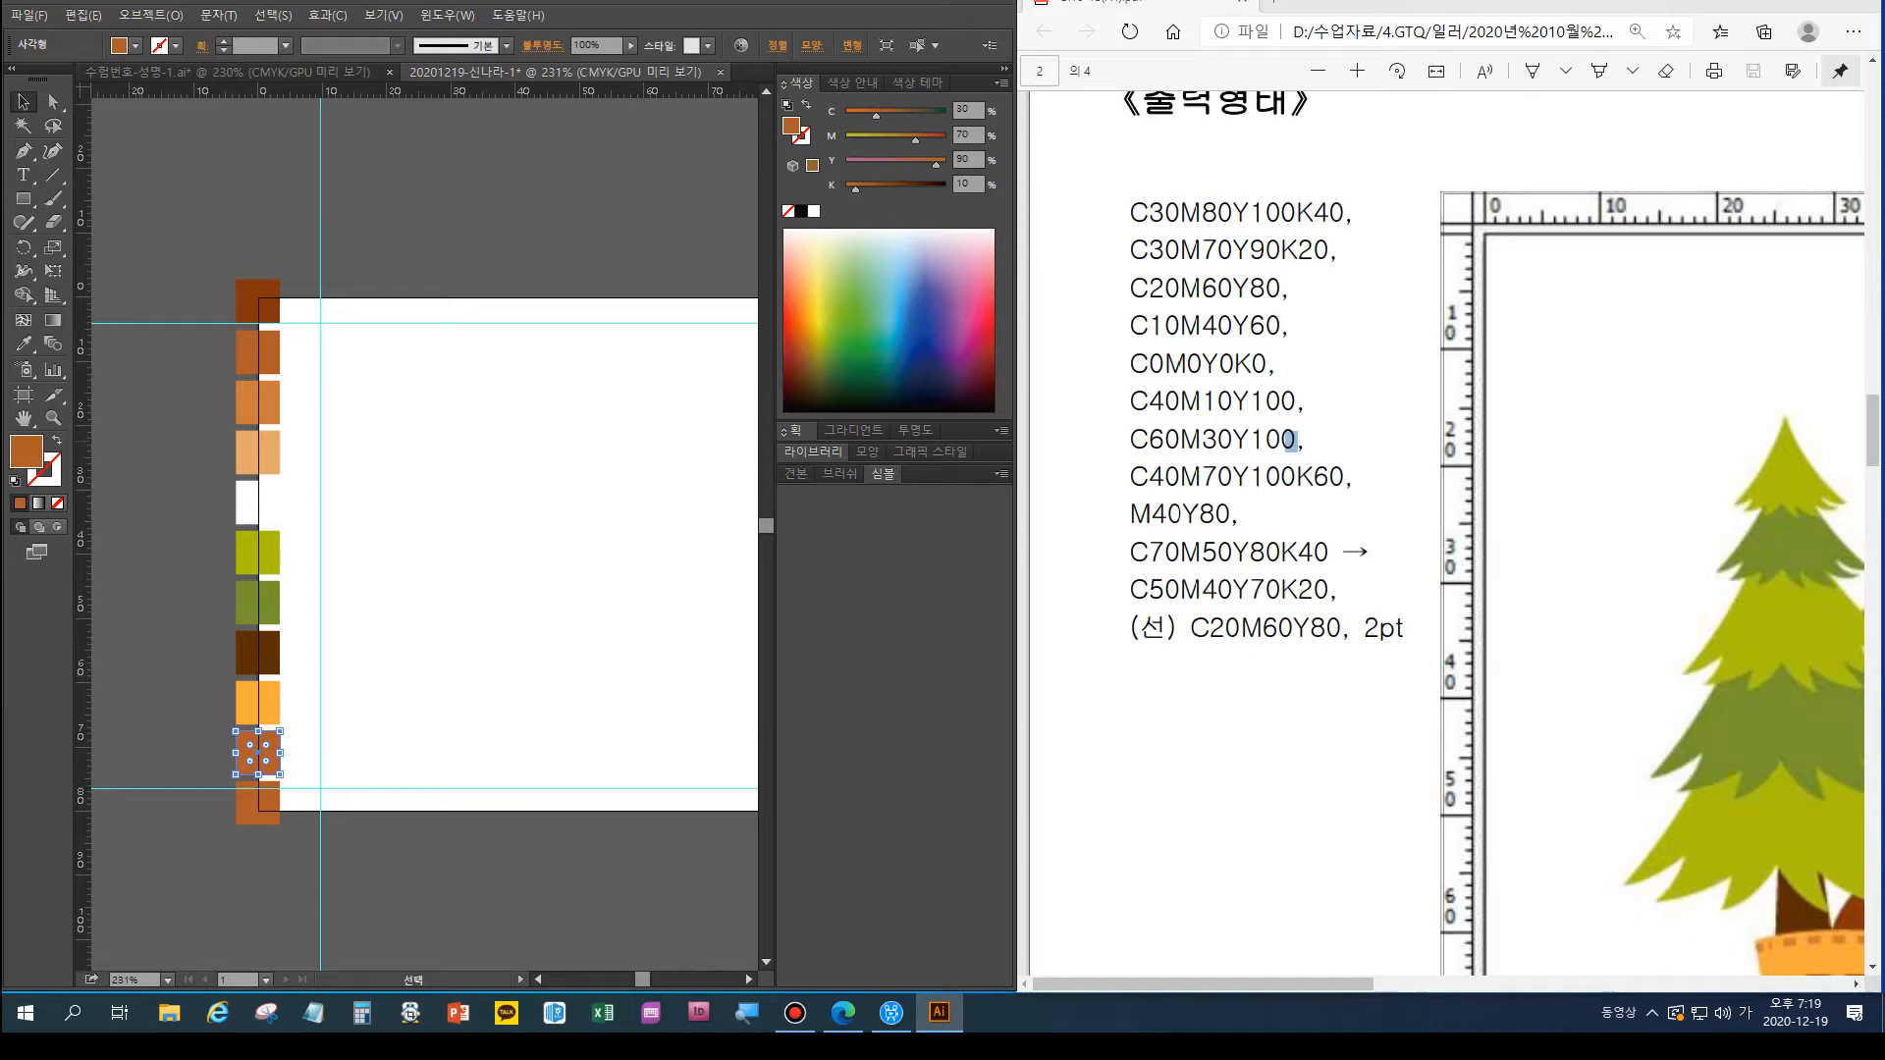
{"action": "key", "text": "period"}
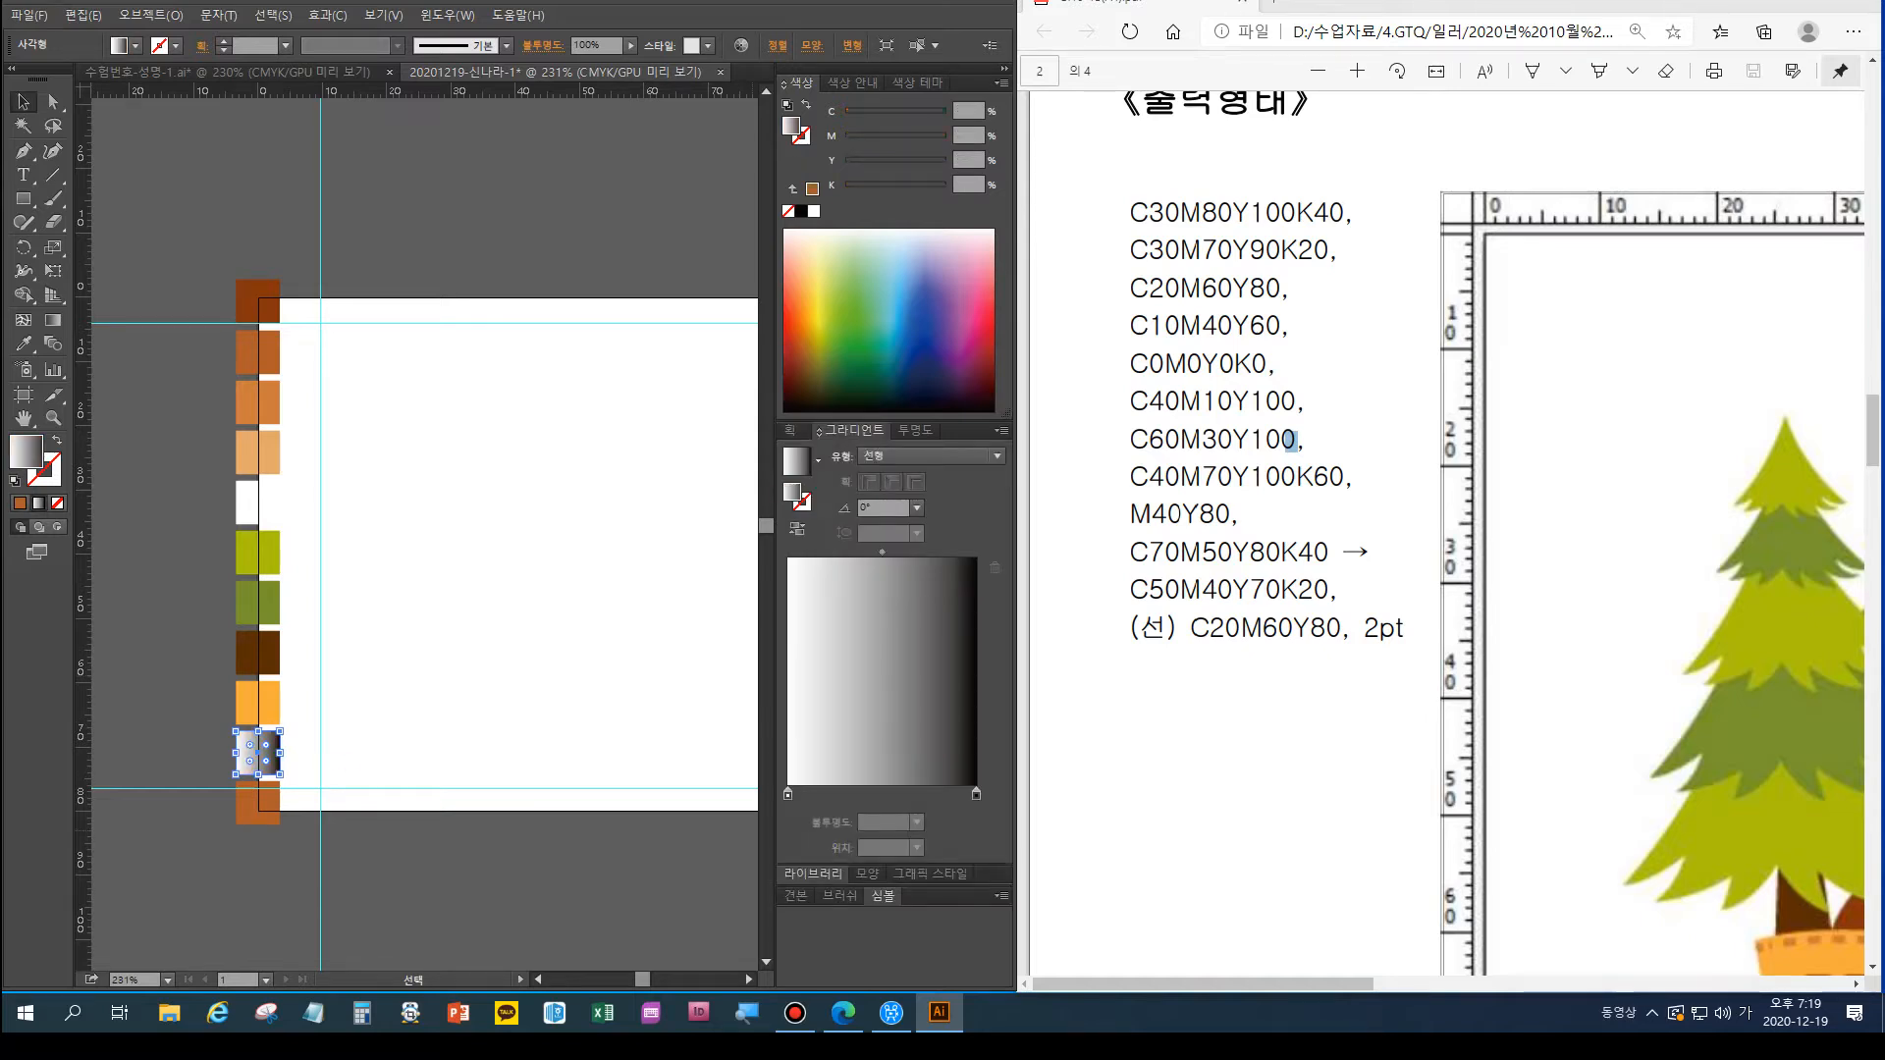
{"action": "double_click", "coordinate": [787, 794]}
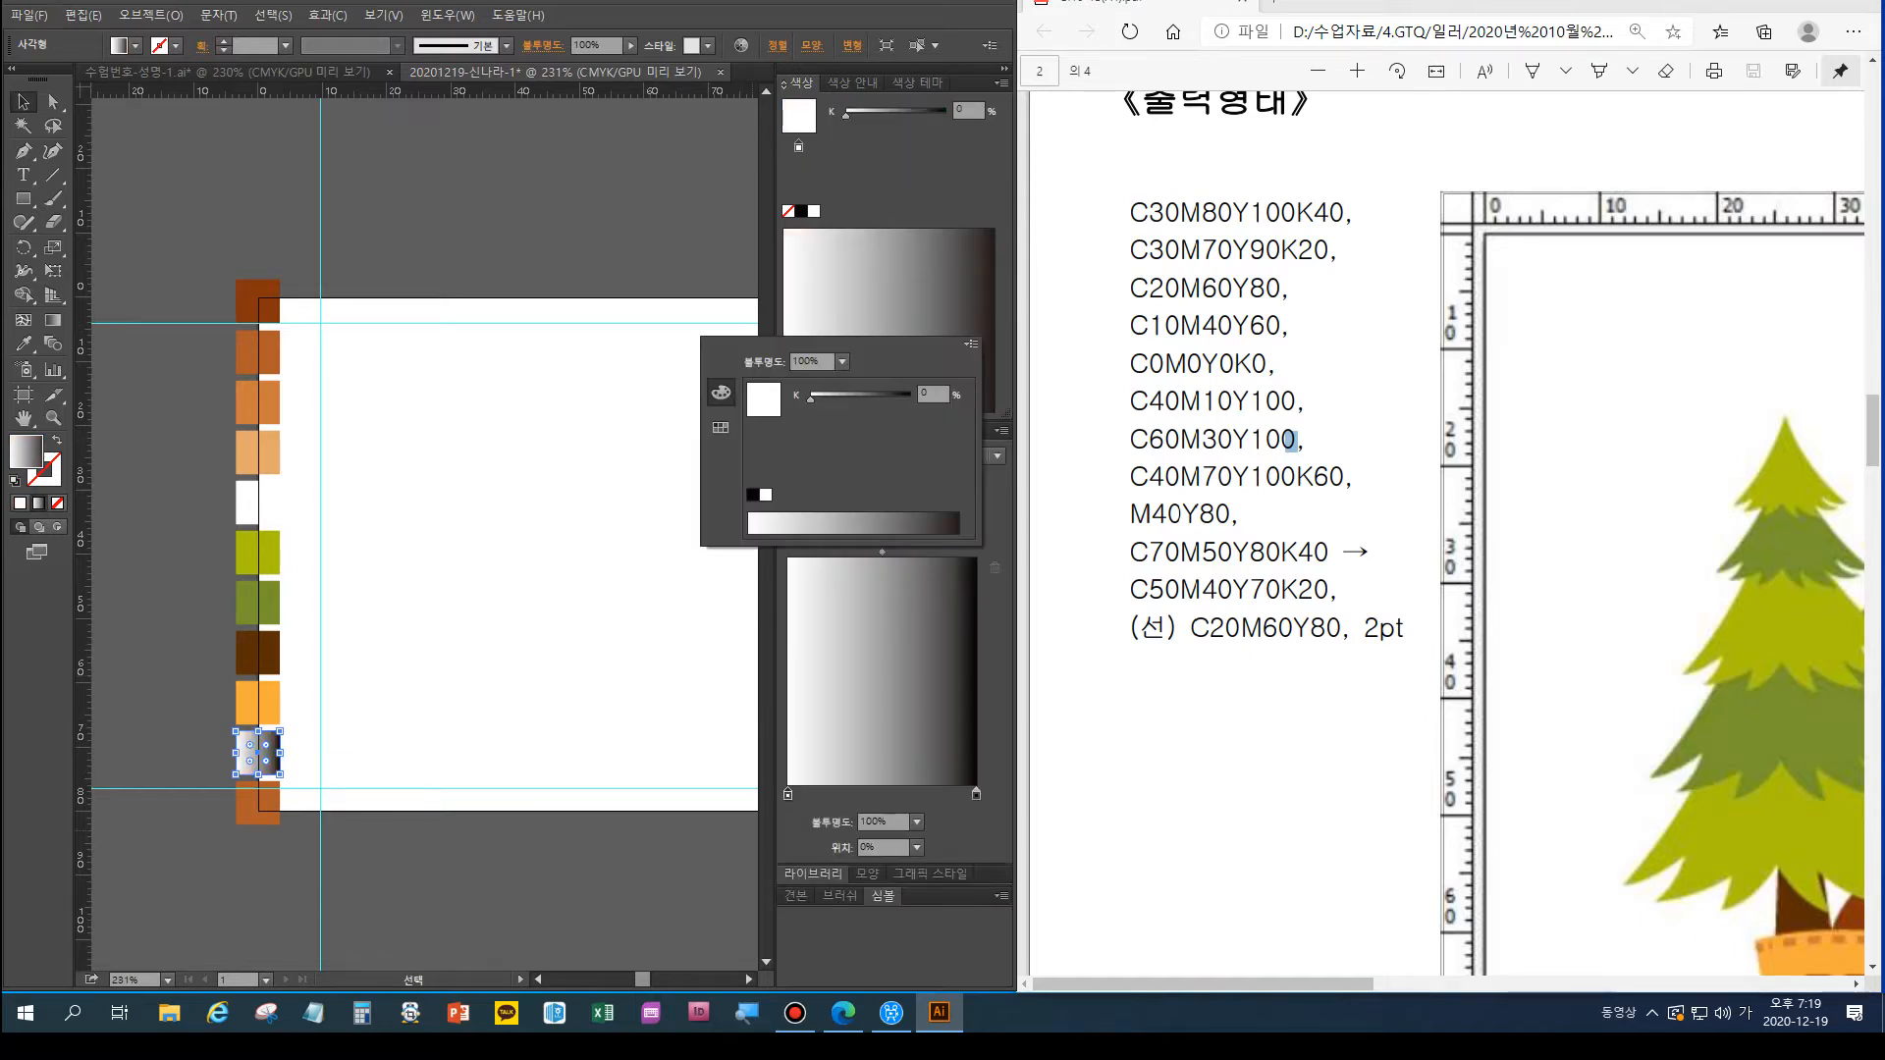
{"action": "left_click", "coordinate": [971, 344]}
{"action": "left_click", "coordinate": [1011, 413]}
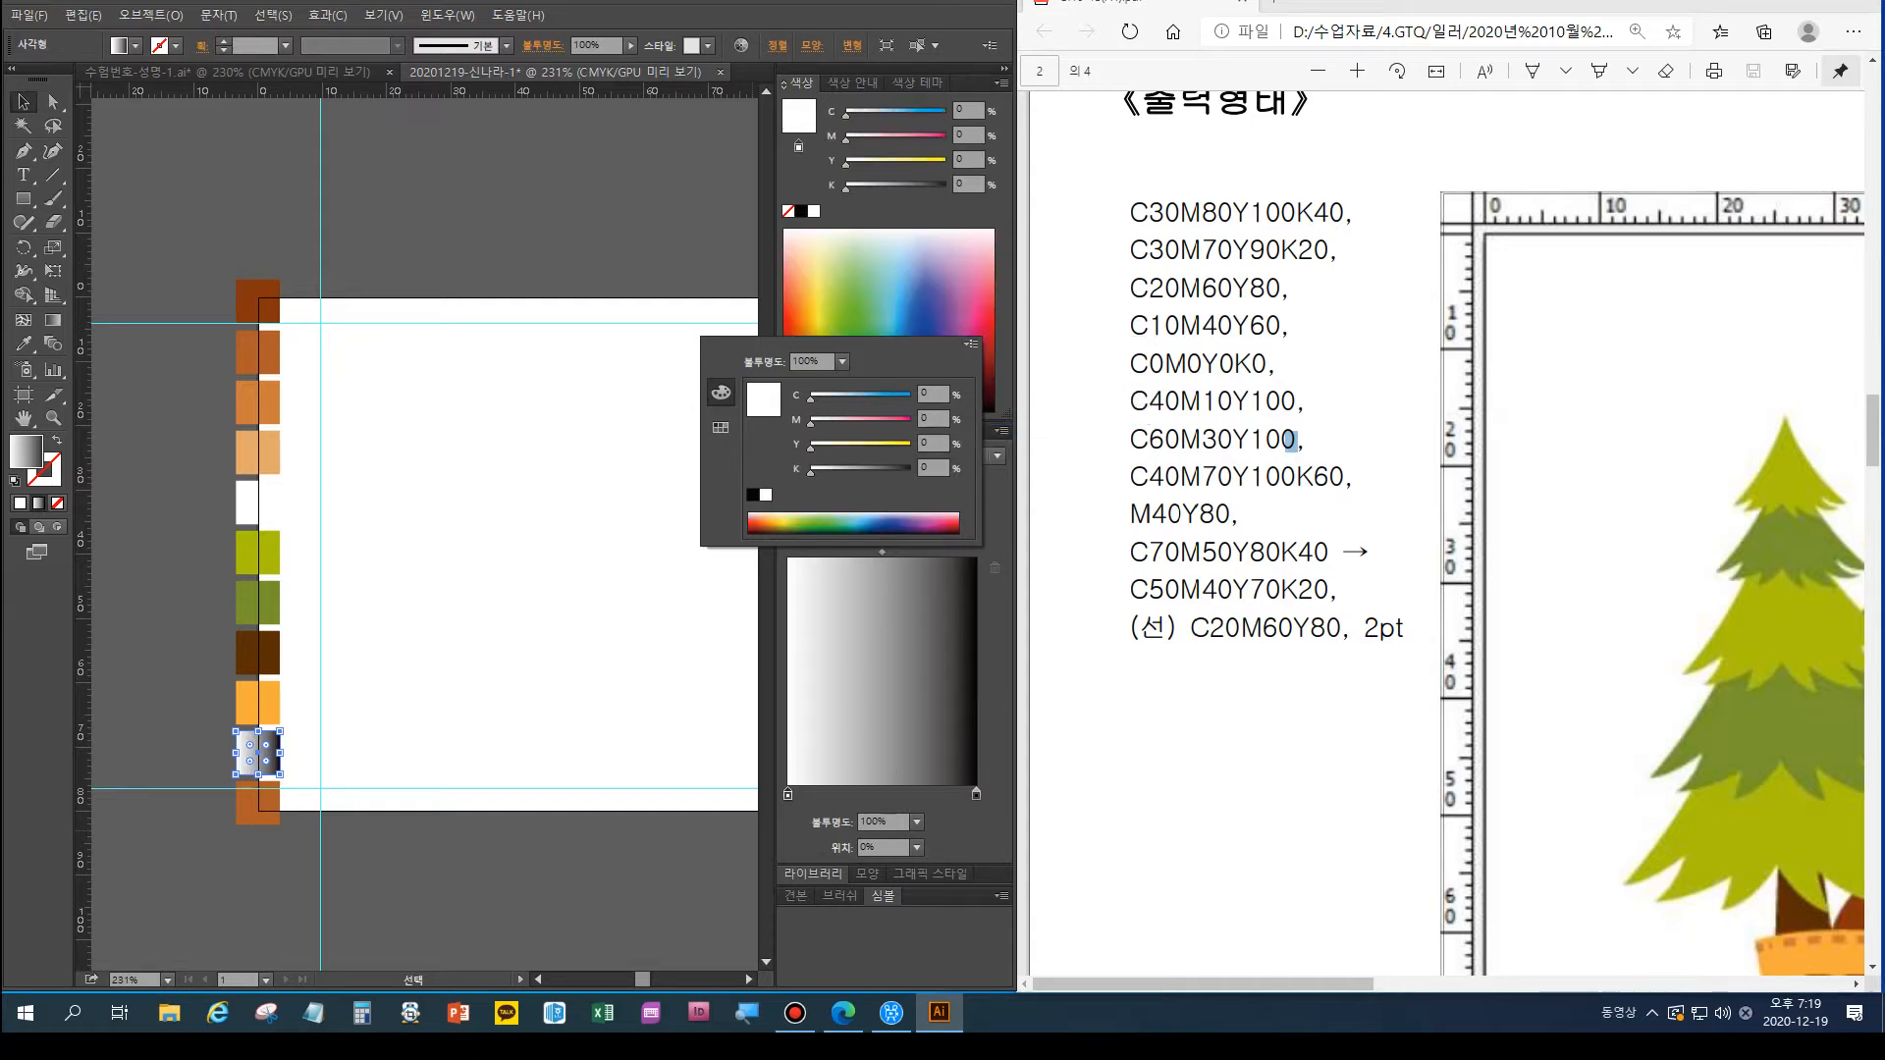
{"action": "double_click", "coordinate": [926, 393]}
{"action": "type", "text": "70"}
{"action": "key", "text": "Tab"}
{"action": "type", "text": "50"}
{"action": "key", "text": "Tab"}
{"action": "type", "text": "80"}
{"action": "key", "text": "Tab"}
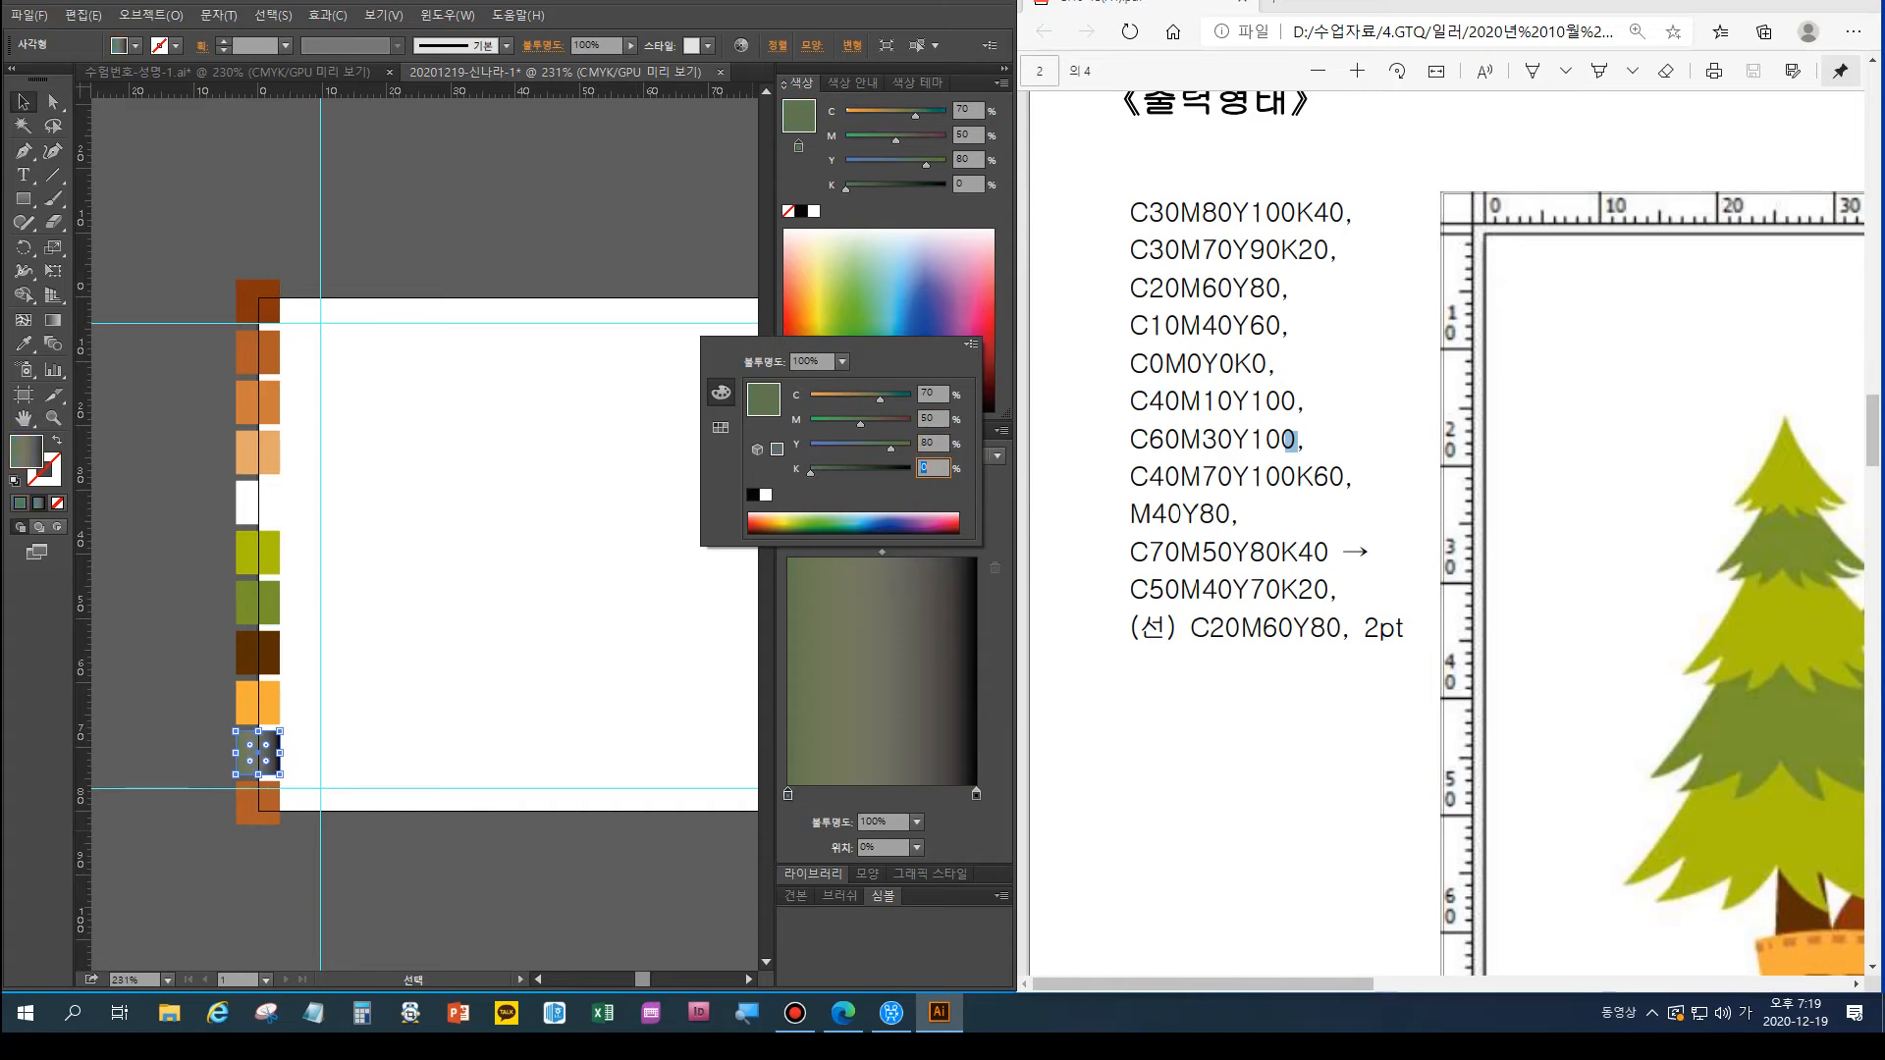
{"action": "type", "text": "40"}
{"action": "key", "text": "Return"}
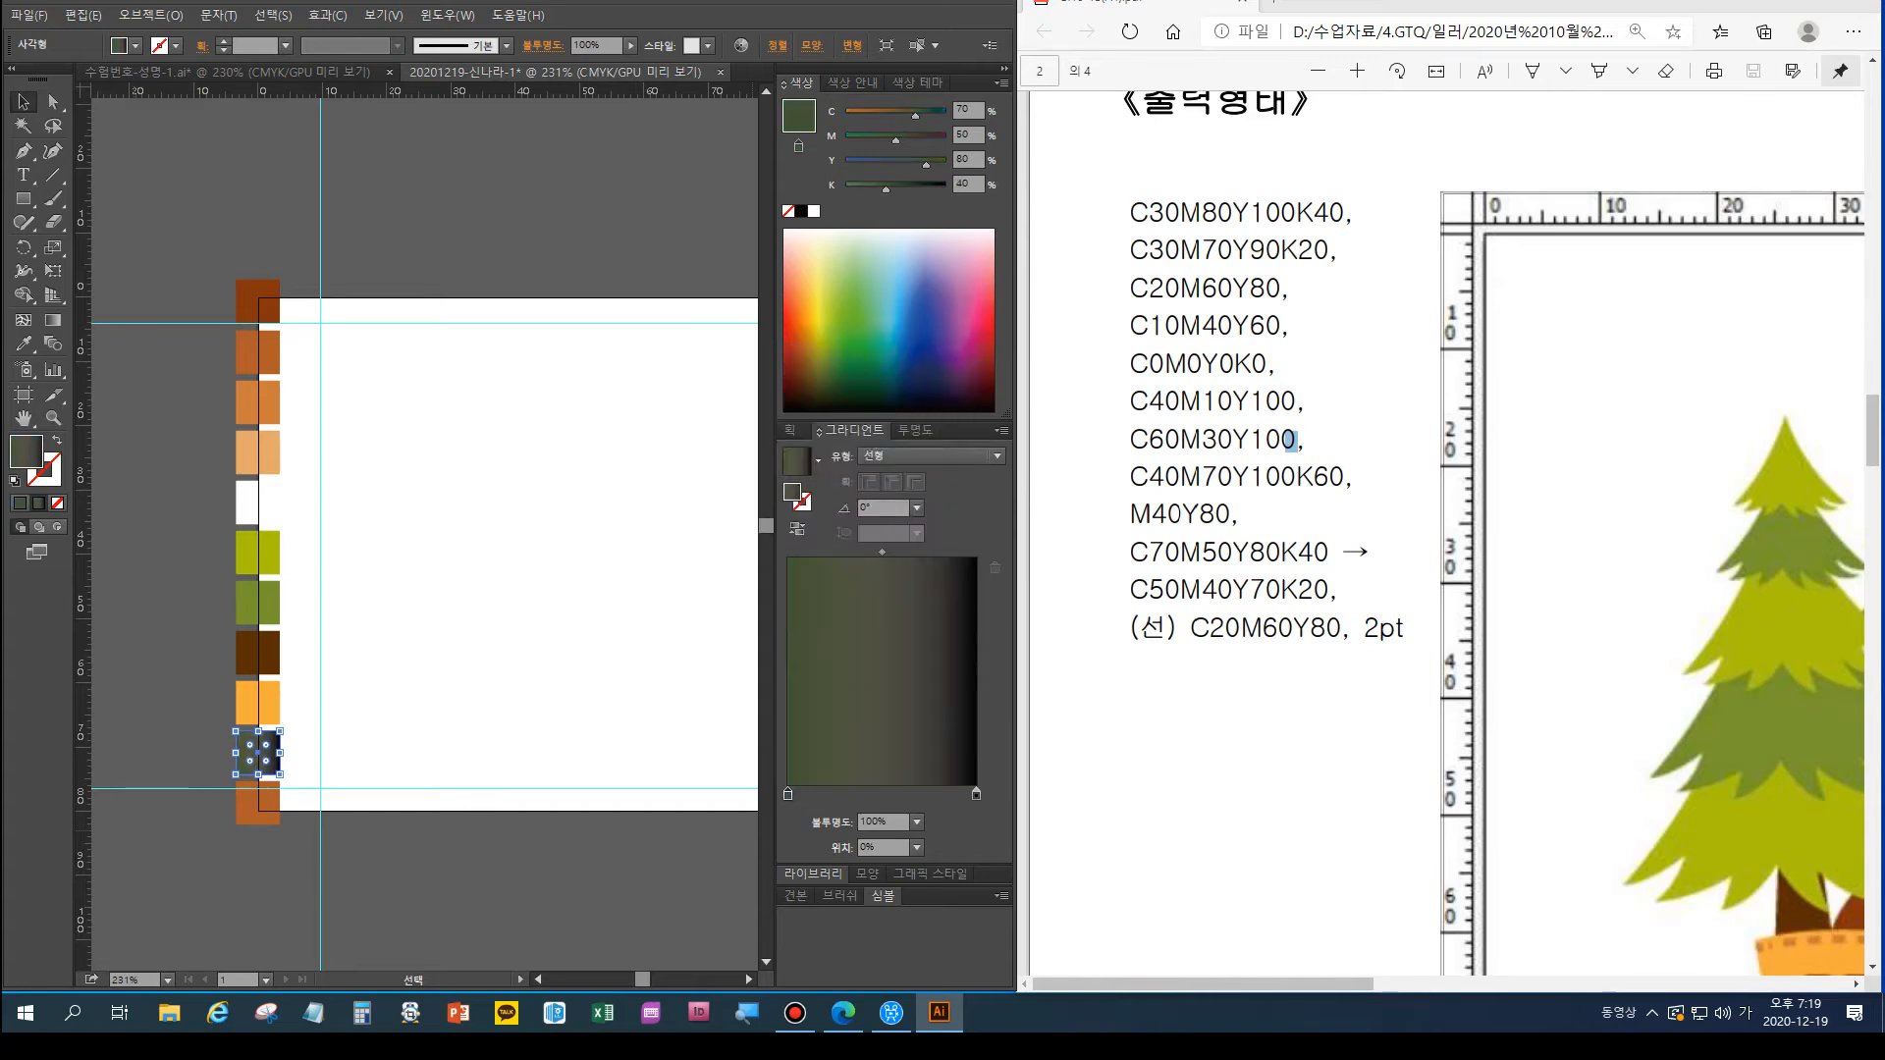
Set the gradient's right stop to C50 M40 Y70 K20
{"action": "double_click", "coordinate": [976, 795]}
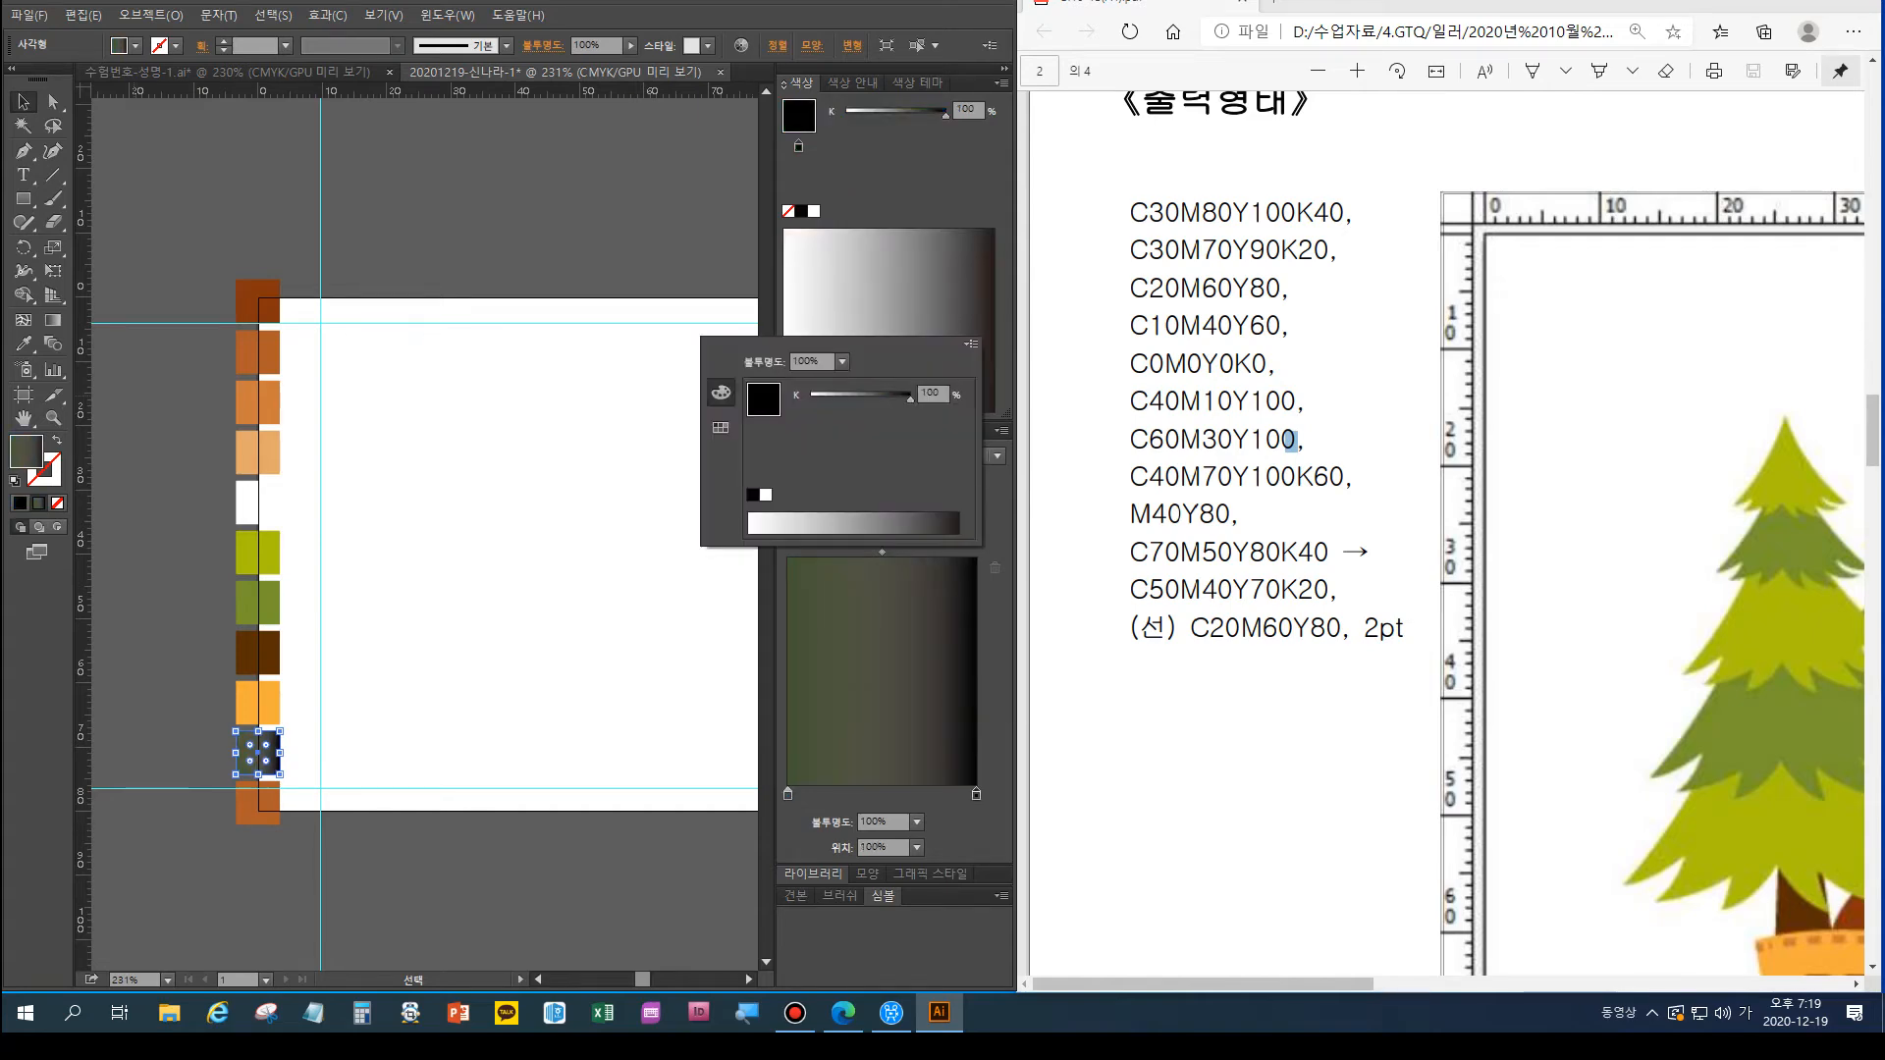
{"action": "left_click", "coordinate": [971, 343]}
{"action": "left_click", "coordinate": [1041, 415]}
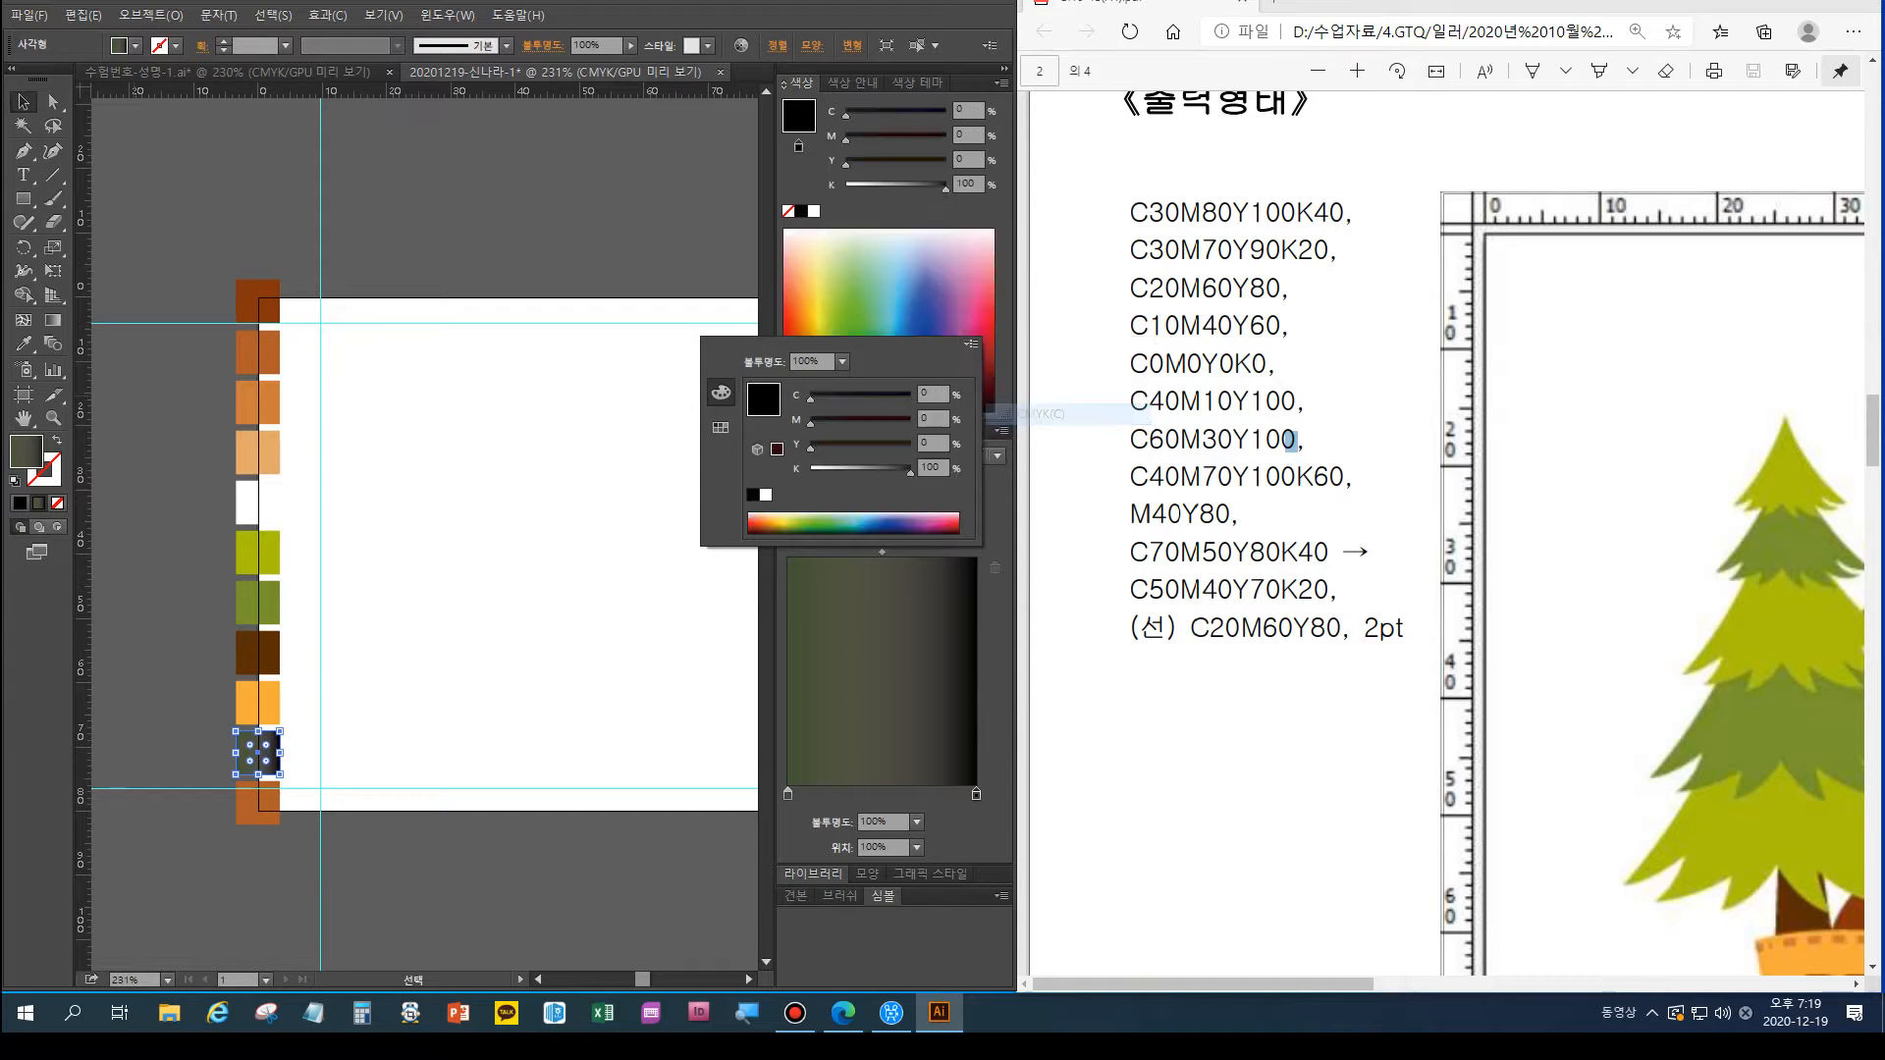
{"action": "double_click", "coordinate": [928, 394]}
{"action": "type", "text": "50"}
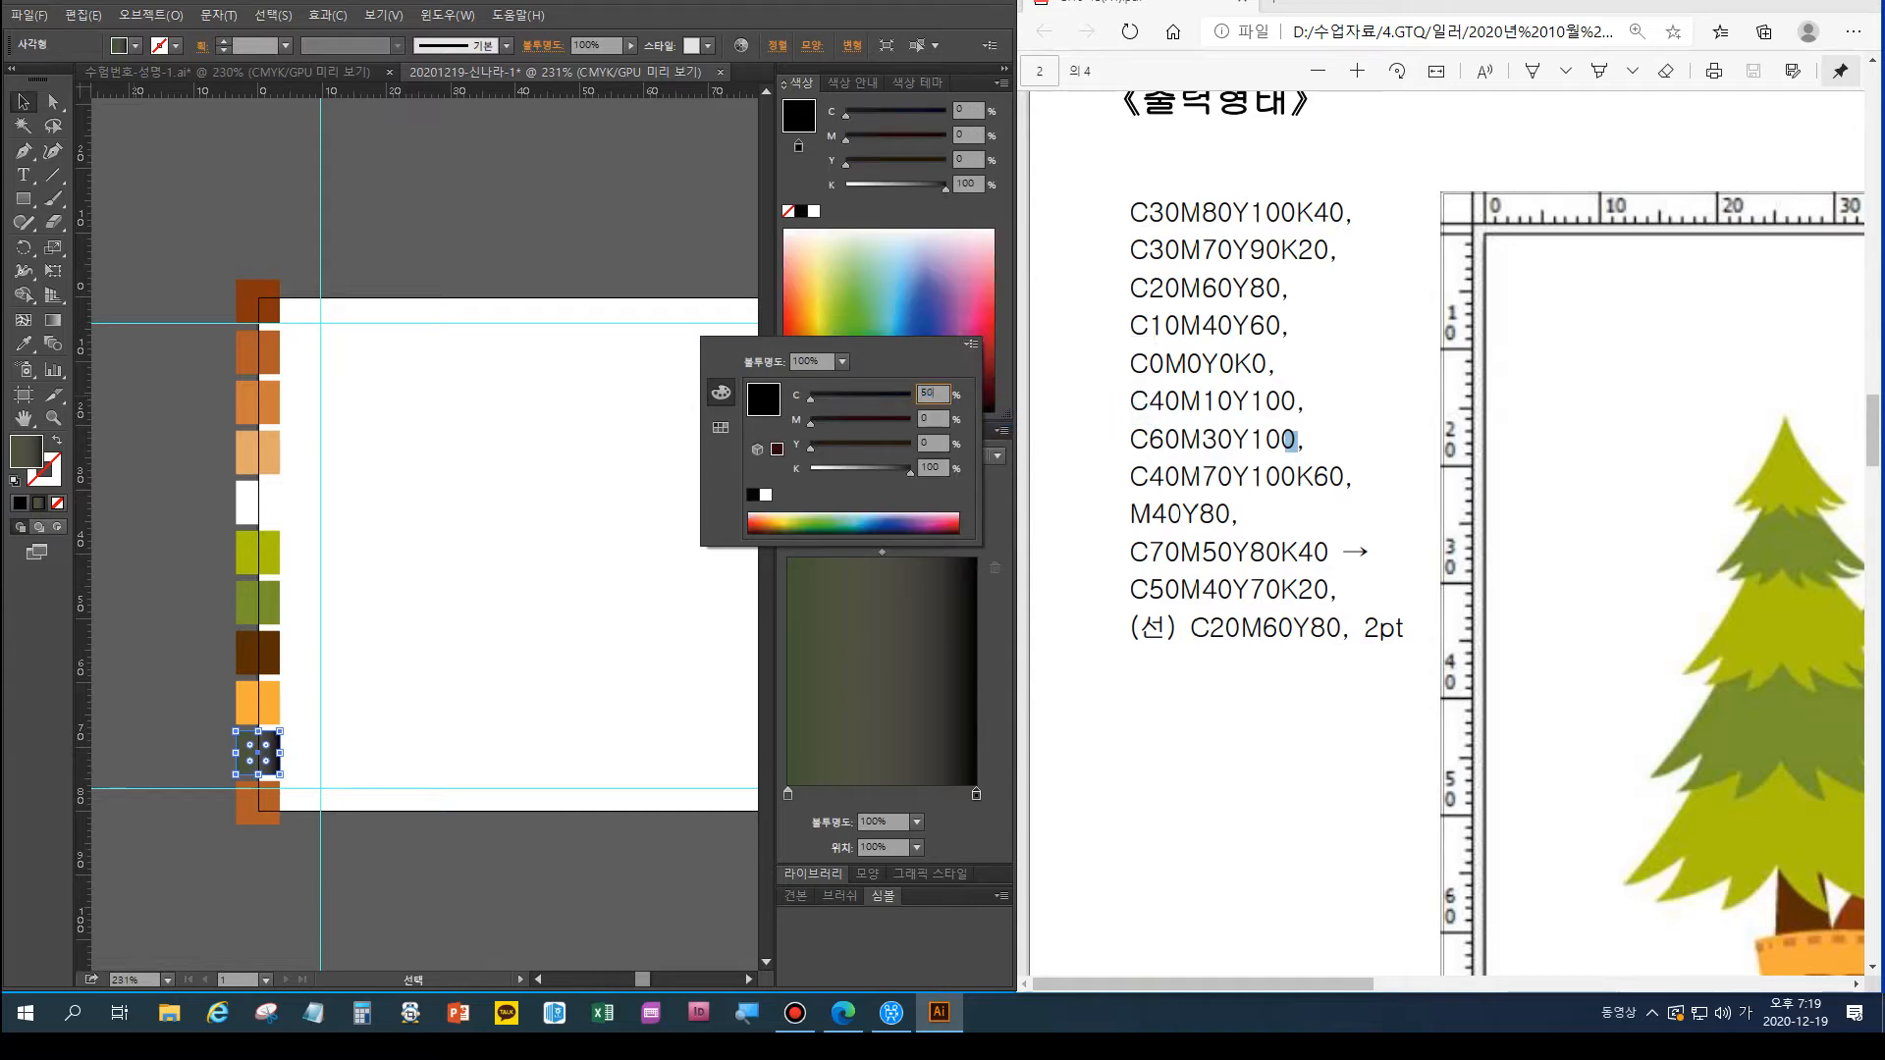
{"action": "key", "text": "Tab"}
{"action": "type", "text": "40"}
{"action": "key", "text": "Tab"}
{"action": "type", "text": "70"}
{"action": "key", "text": "Tab"}
{"action": "type", "text": "2"}
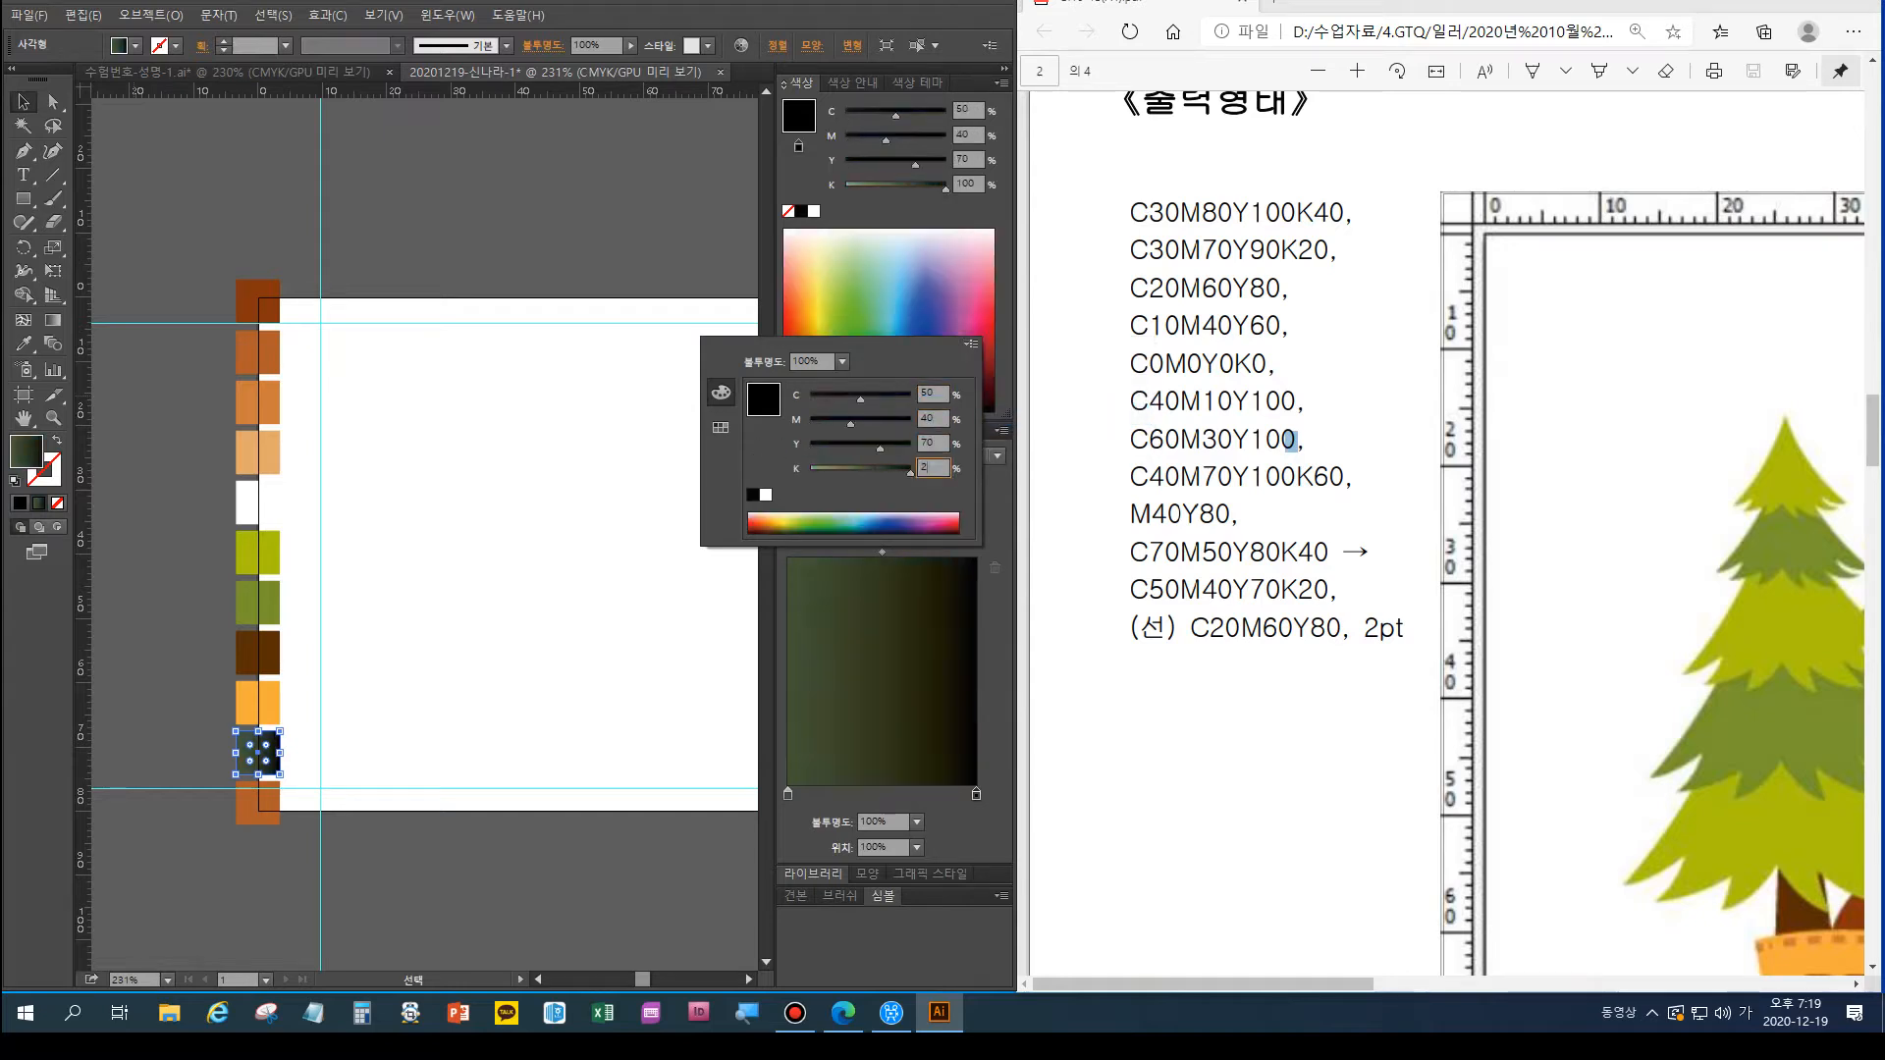
{"action": "type", "text": "0"}
{"action": "key", "text": "Return"}
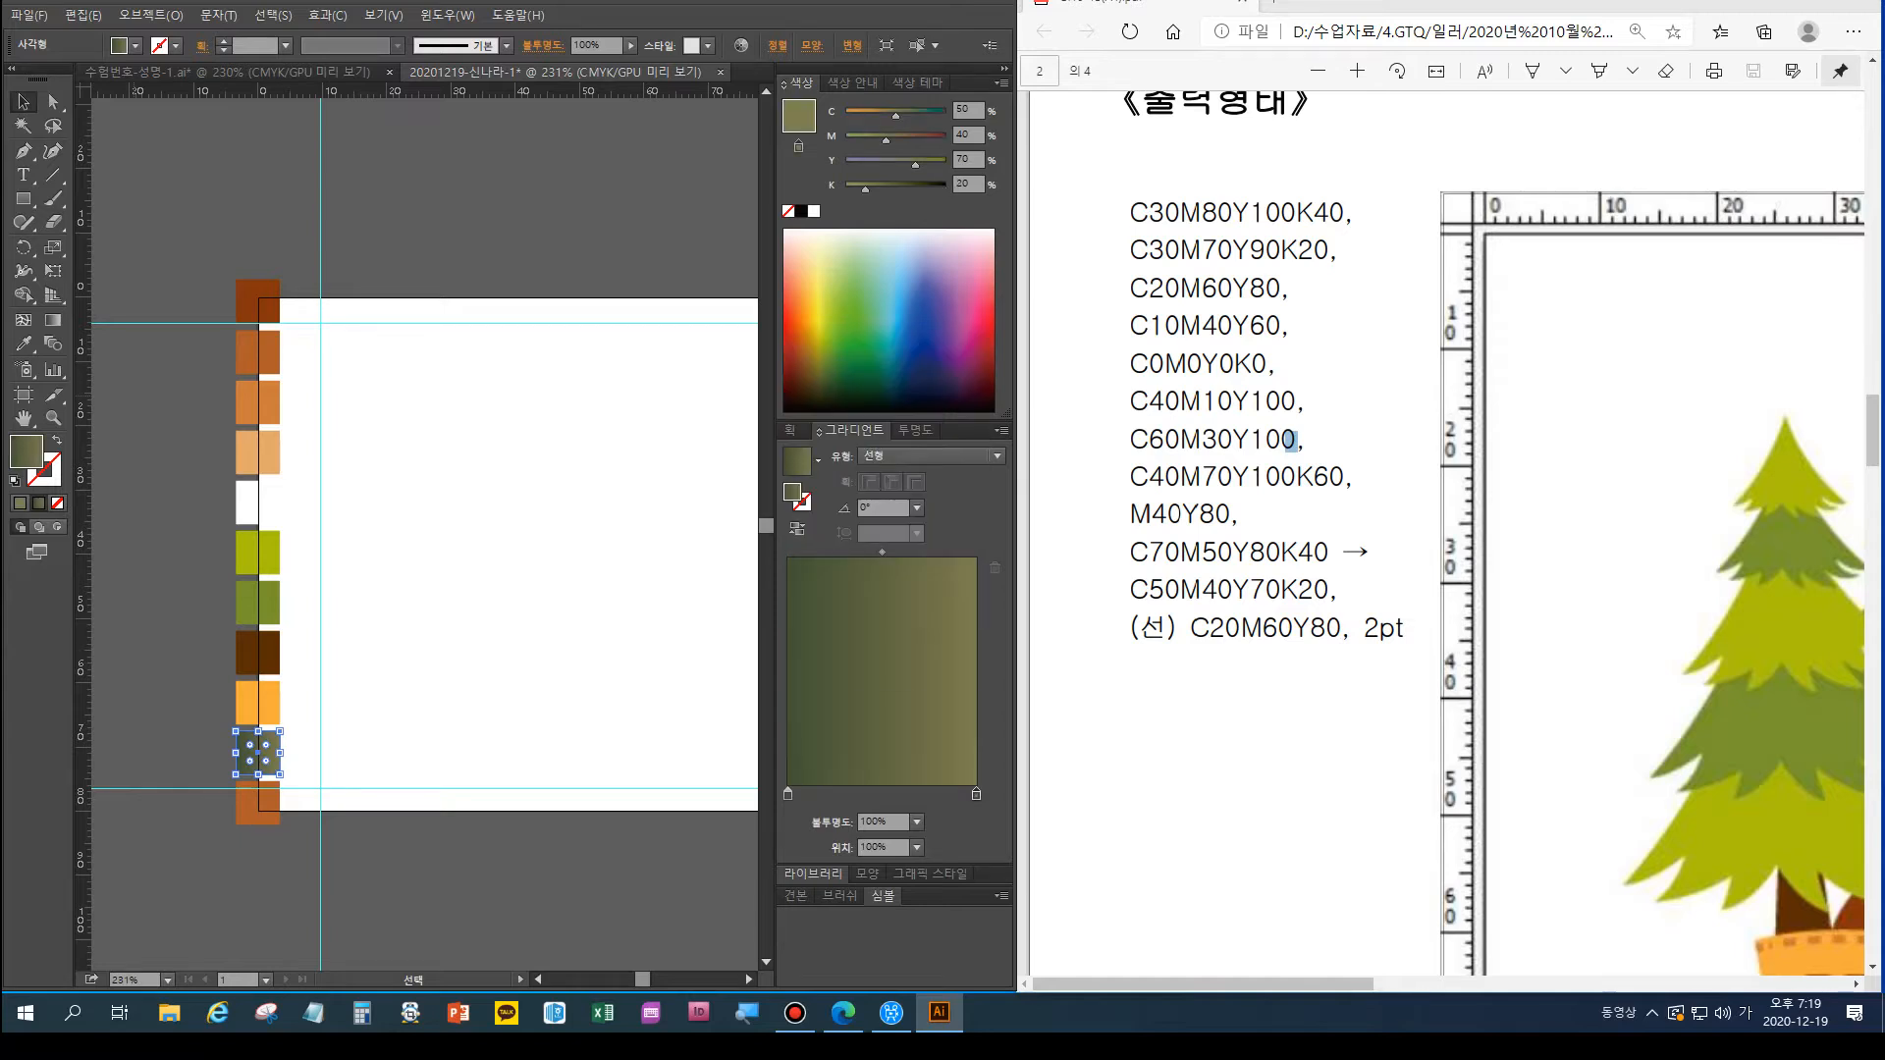
Give the last square a C20 M60 Y80 K0 stroke with no fill, then bring up the Stroke panel
{"action": "left_click", "coordinate": [263, 799]}
{"action": "key", "text": "shift+x"}
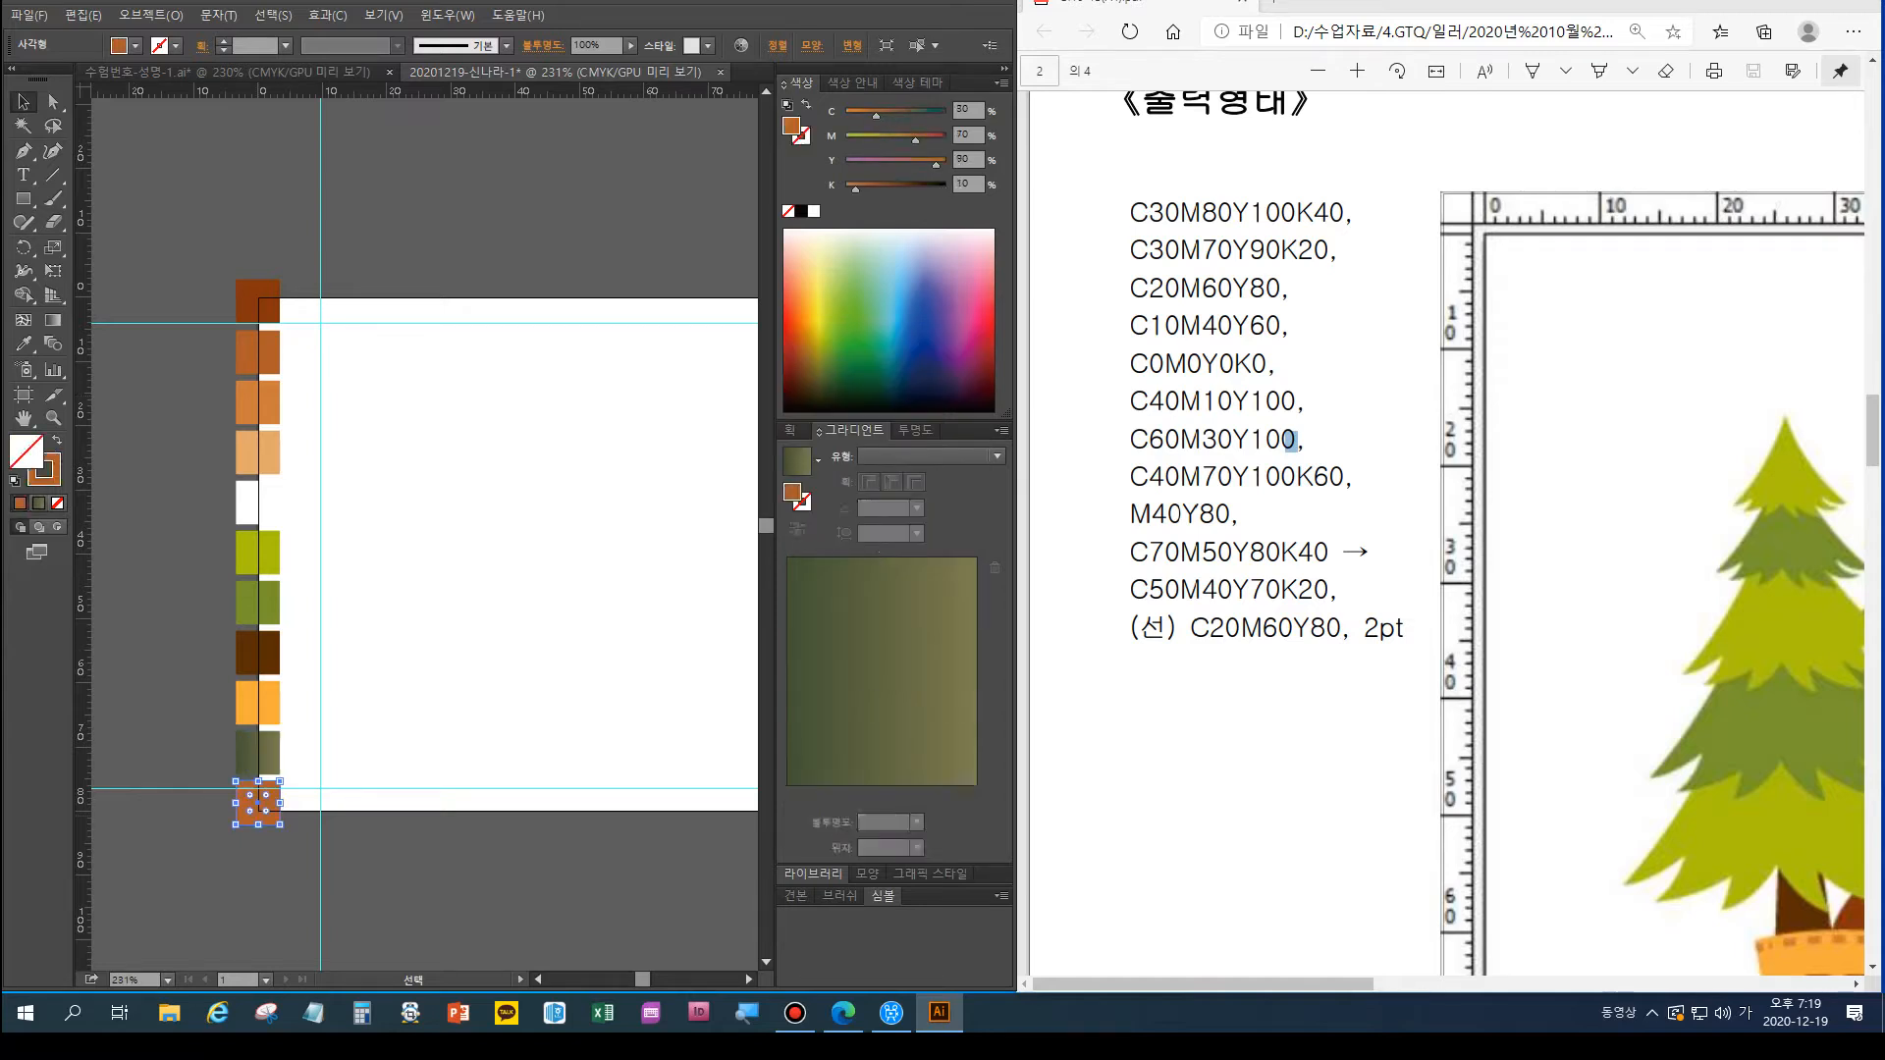
{"action": "key", "text": "x"}
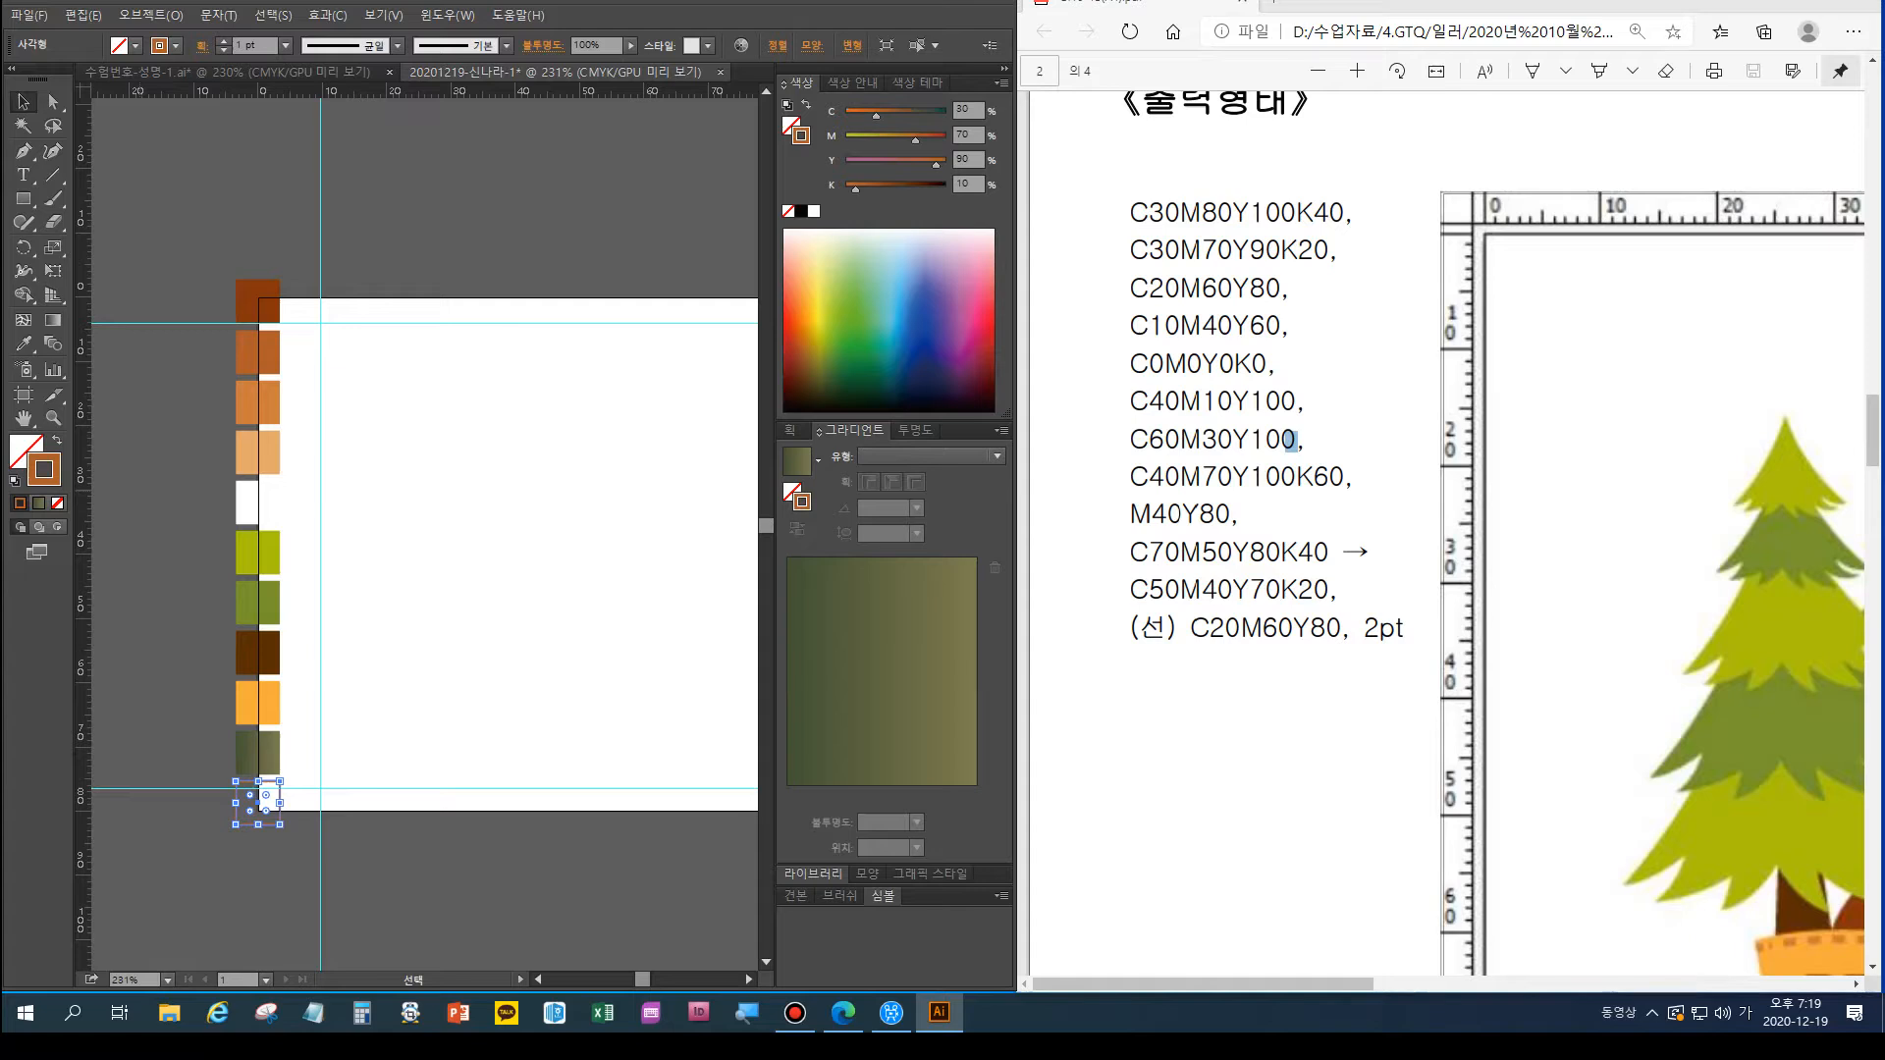
{"action": "double_click", "coordinate": [964, 110]}
{"action": "type", "text": "20"}
{"action": "key", "text": "Tab"}
{"action": "type", "text": "60"}
{"action": "key", "text": "Tab"}
{"action": "type", "text": "80"}
{"action": "key", "text": "Tab"}
{"action": "type", "text": "0"}
{"action": "key", "text": "Return"}
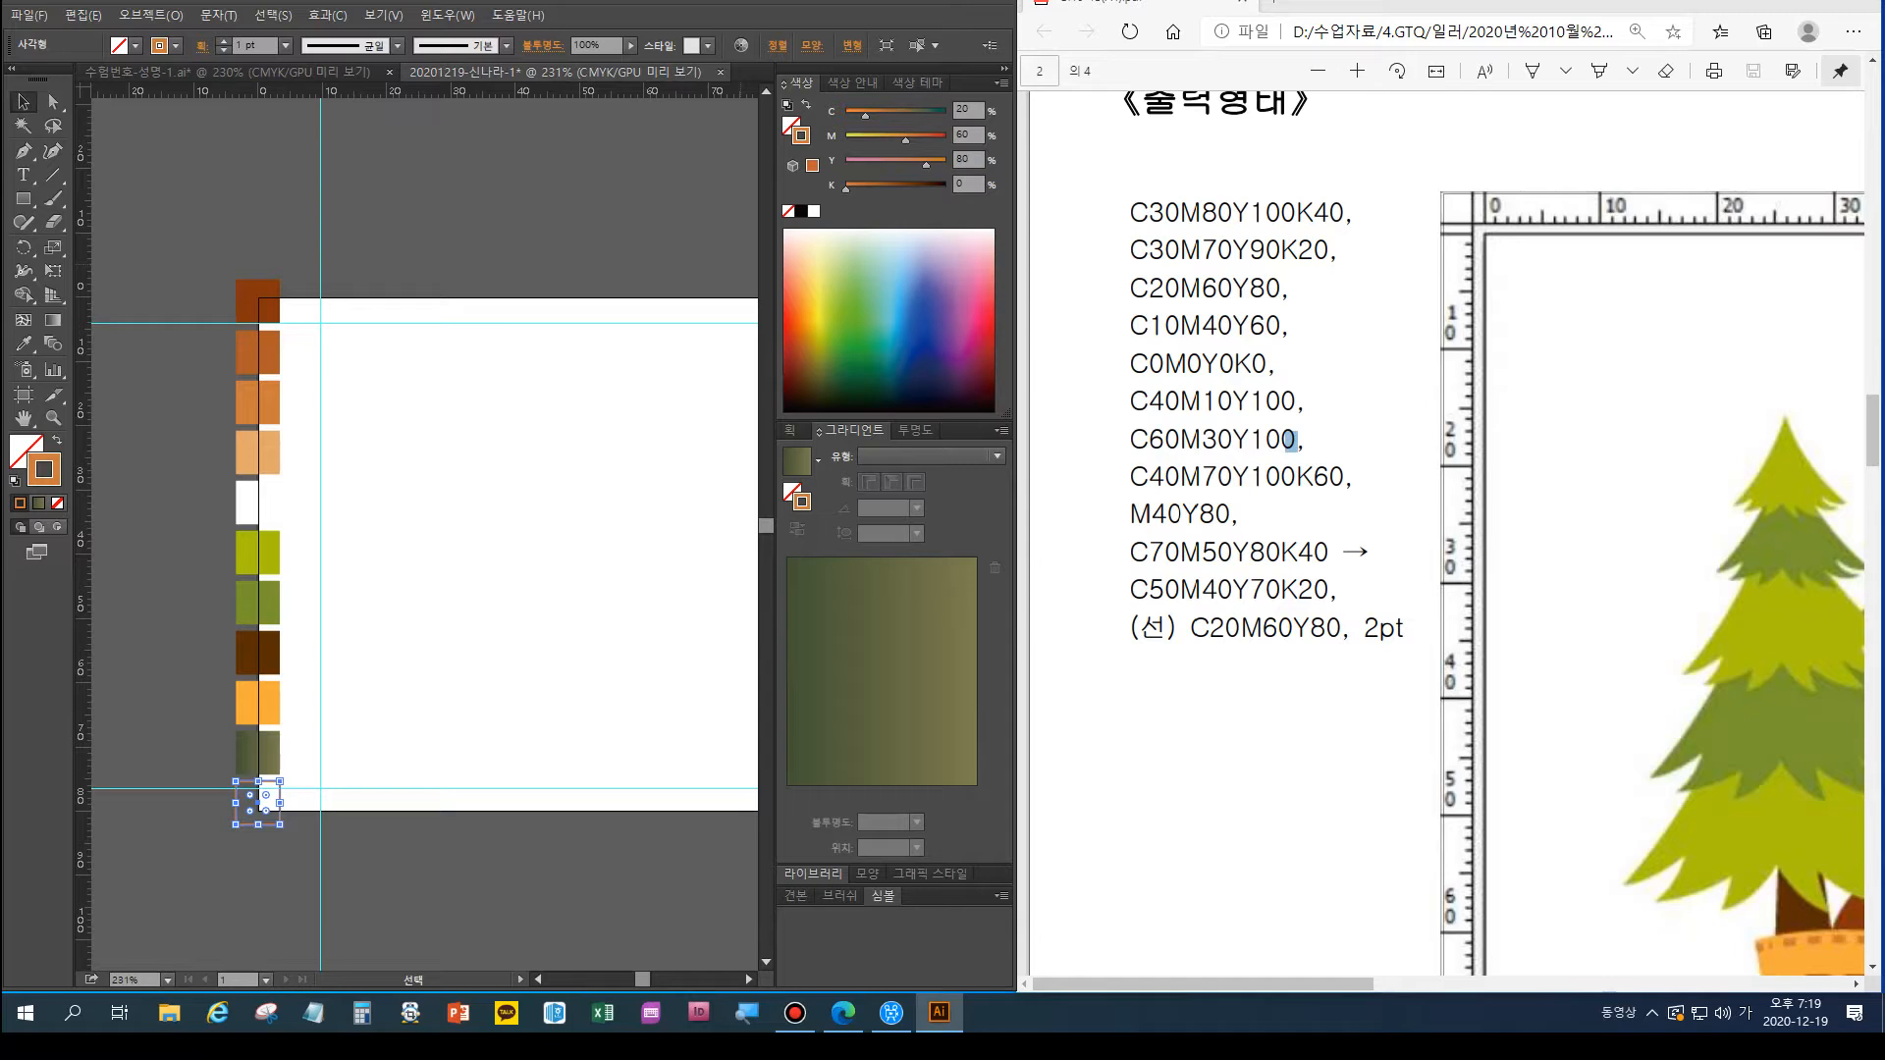
{"action": "key", "text": "ctrl+F10"}
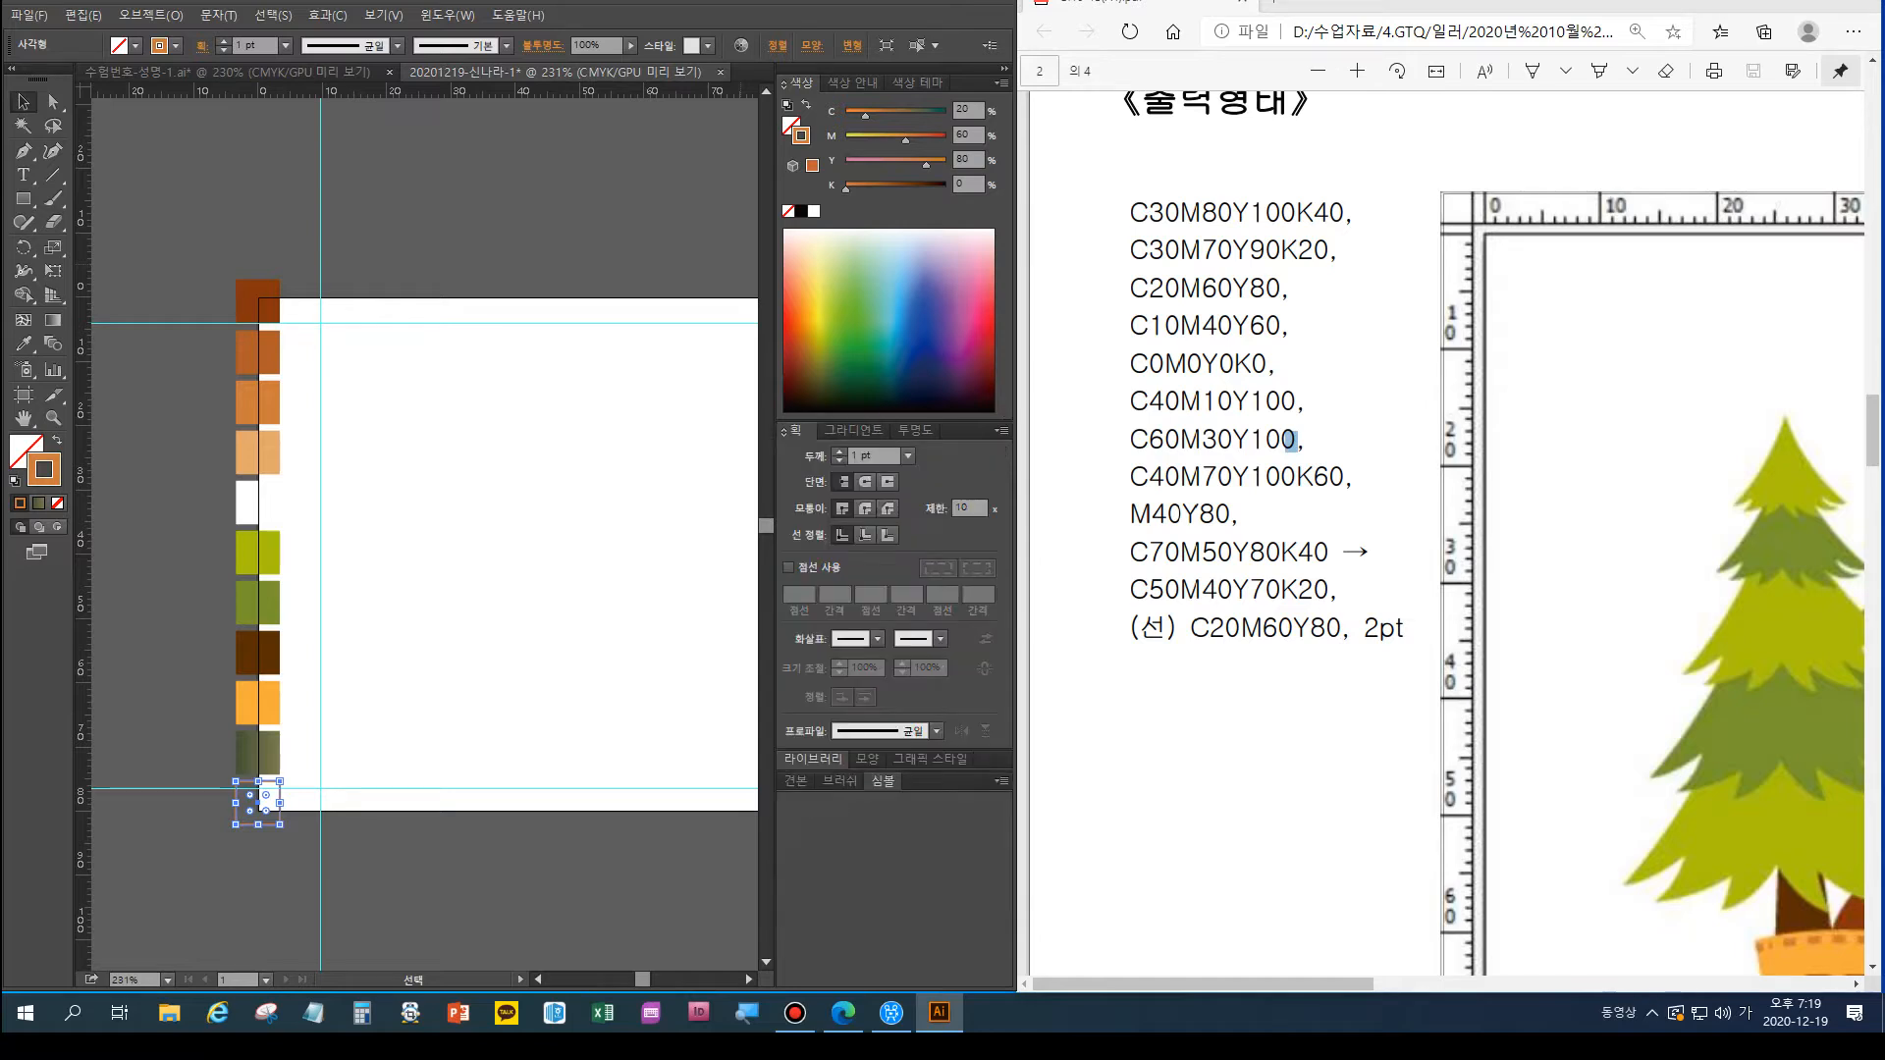
Give the bottom swatch square a 2 pt outline and check the full reference sample in the PDF
{"action": "left_click", "coordinate": [839, 452]}
{"action": "left_click", "coordinate": [1374, 634]}
{"action": "scroll", "coordinate": [1375, 635], "scroll_direction": "down", "scroll_amount": 2}
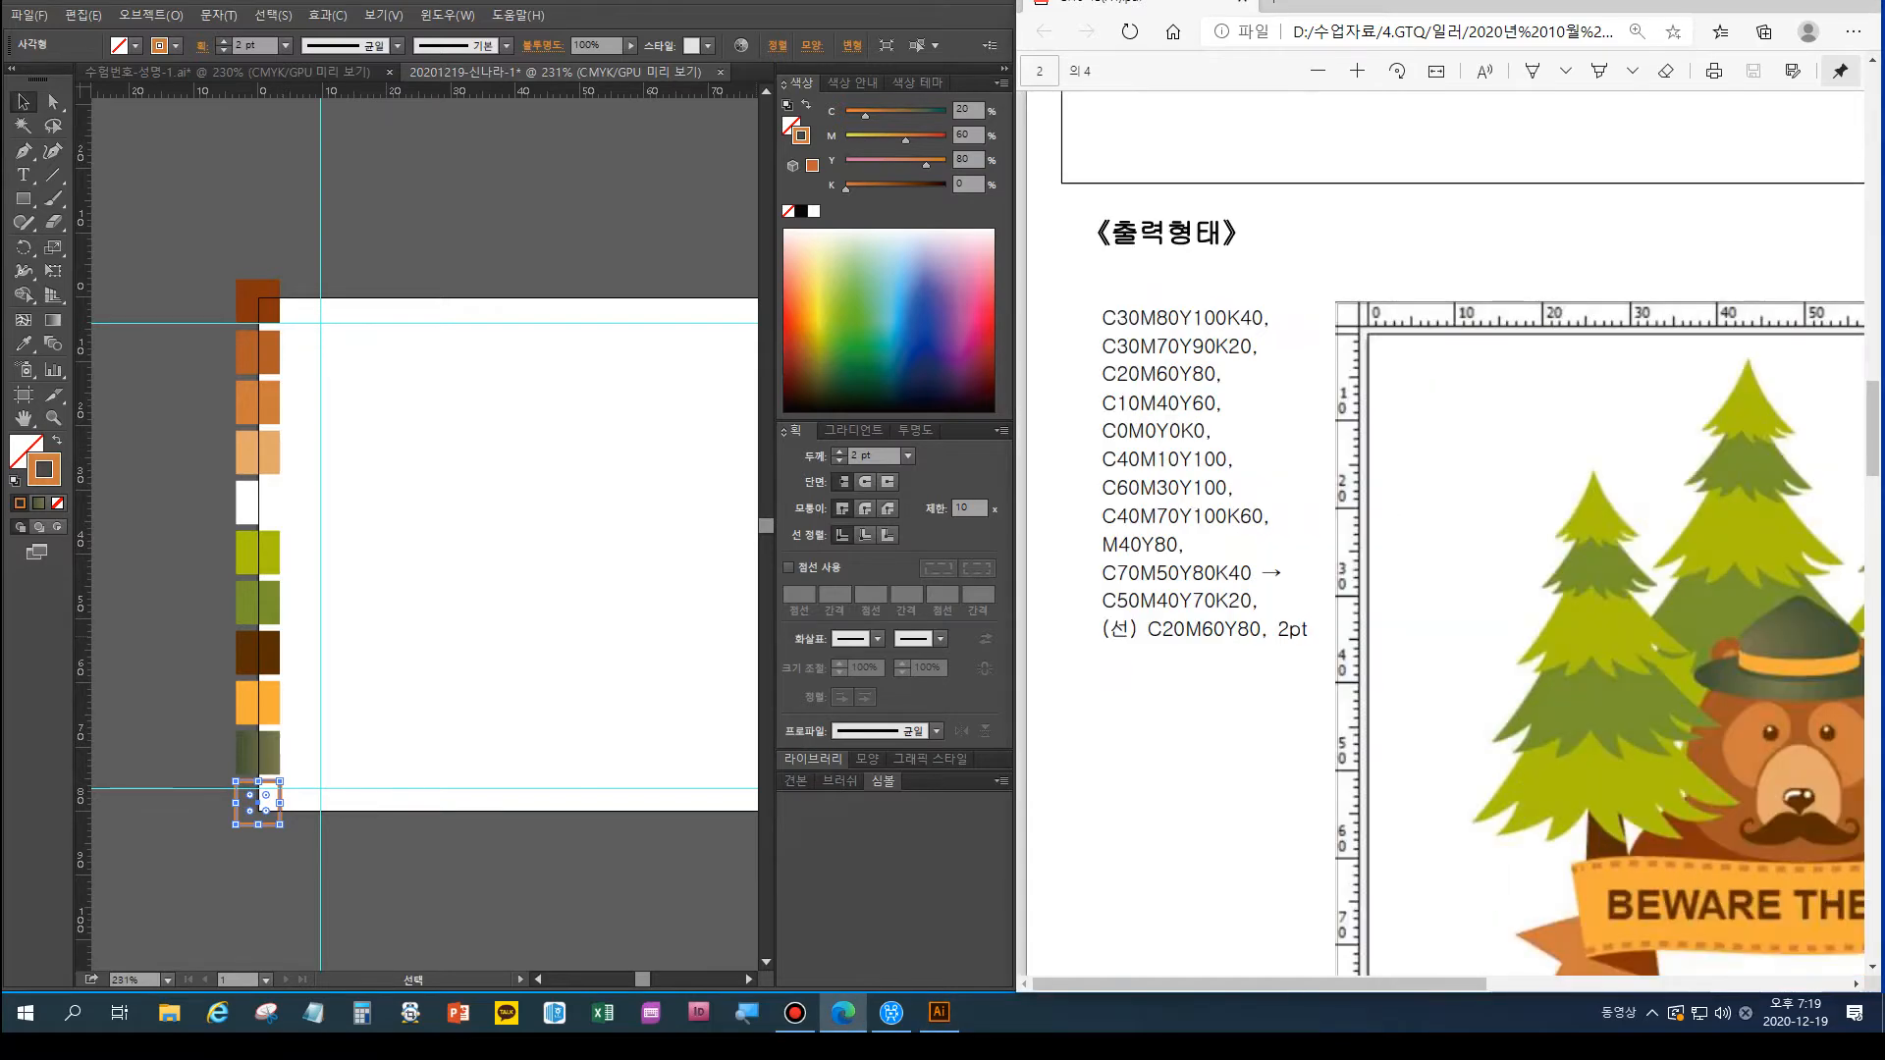
{"action": "scroll", "coordinate": [1374, 687], "scroll_direction": "down", "scroll_amount": 2}
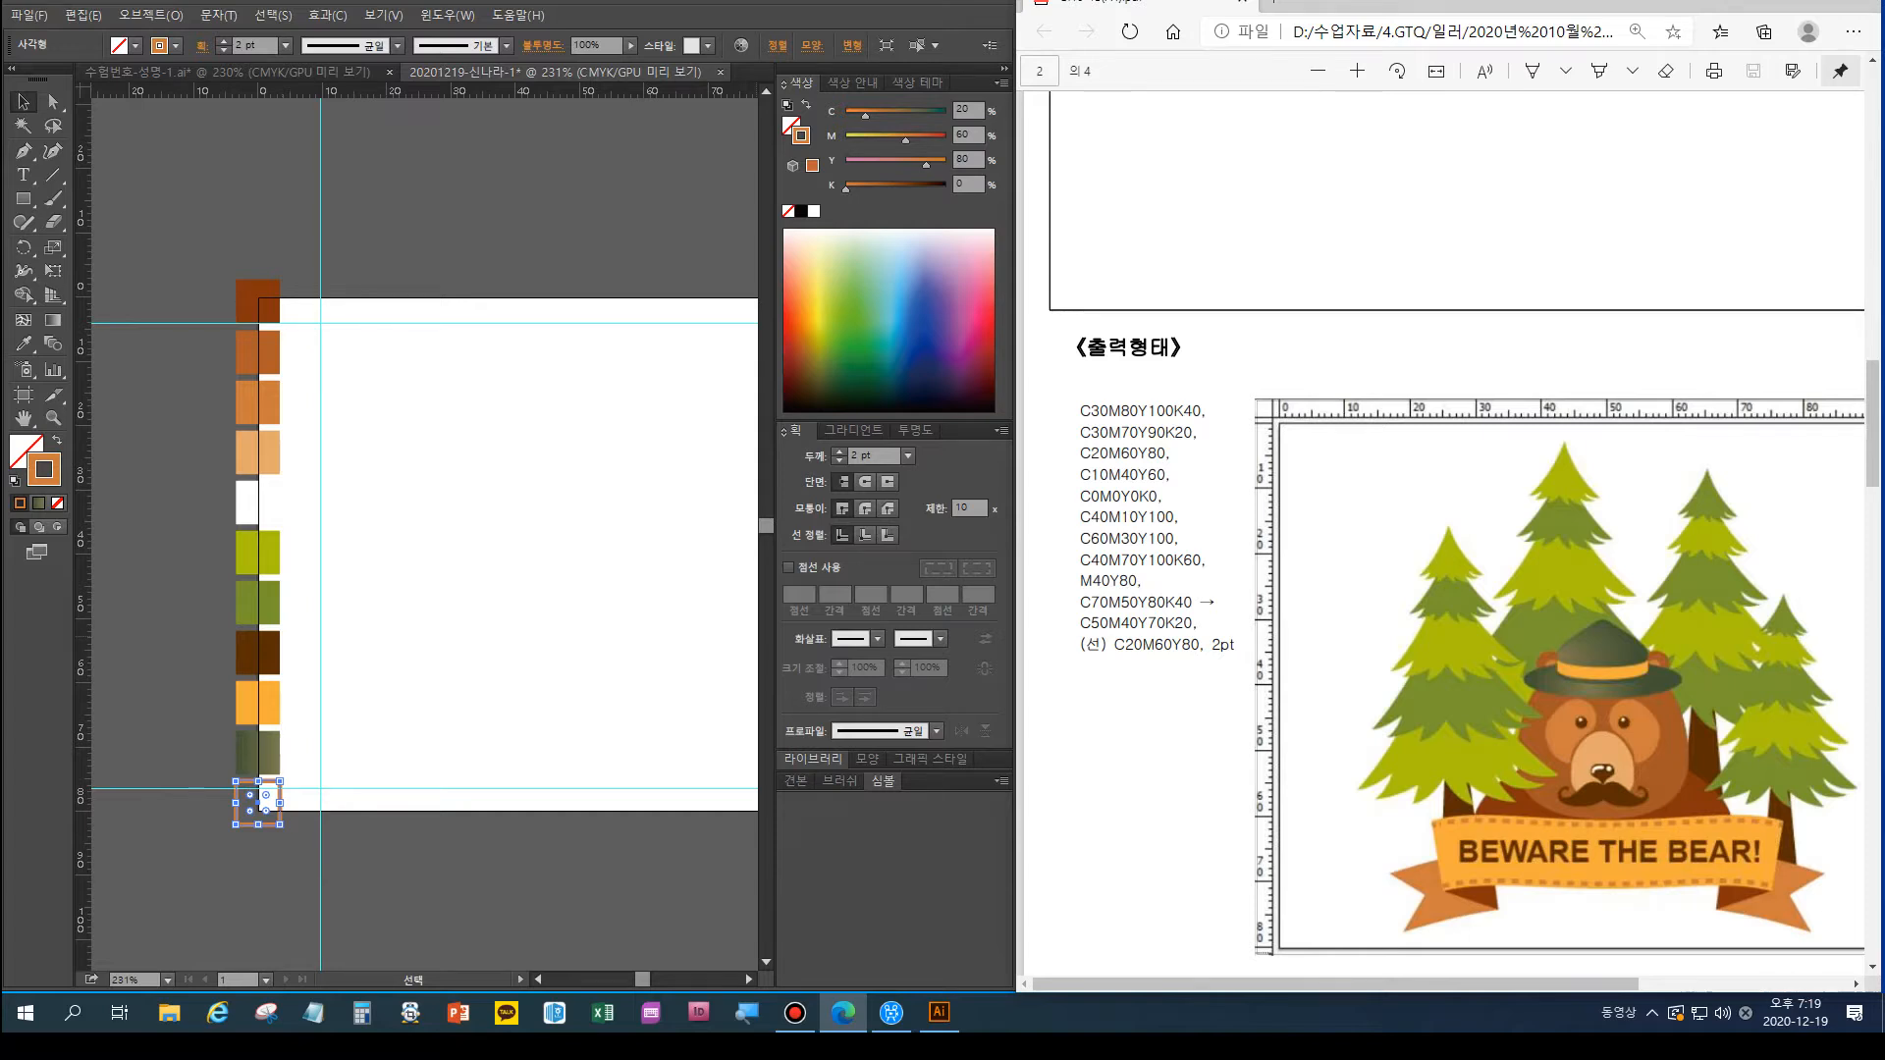
{"action": "key", "text": "alt+Tab"}
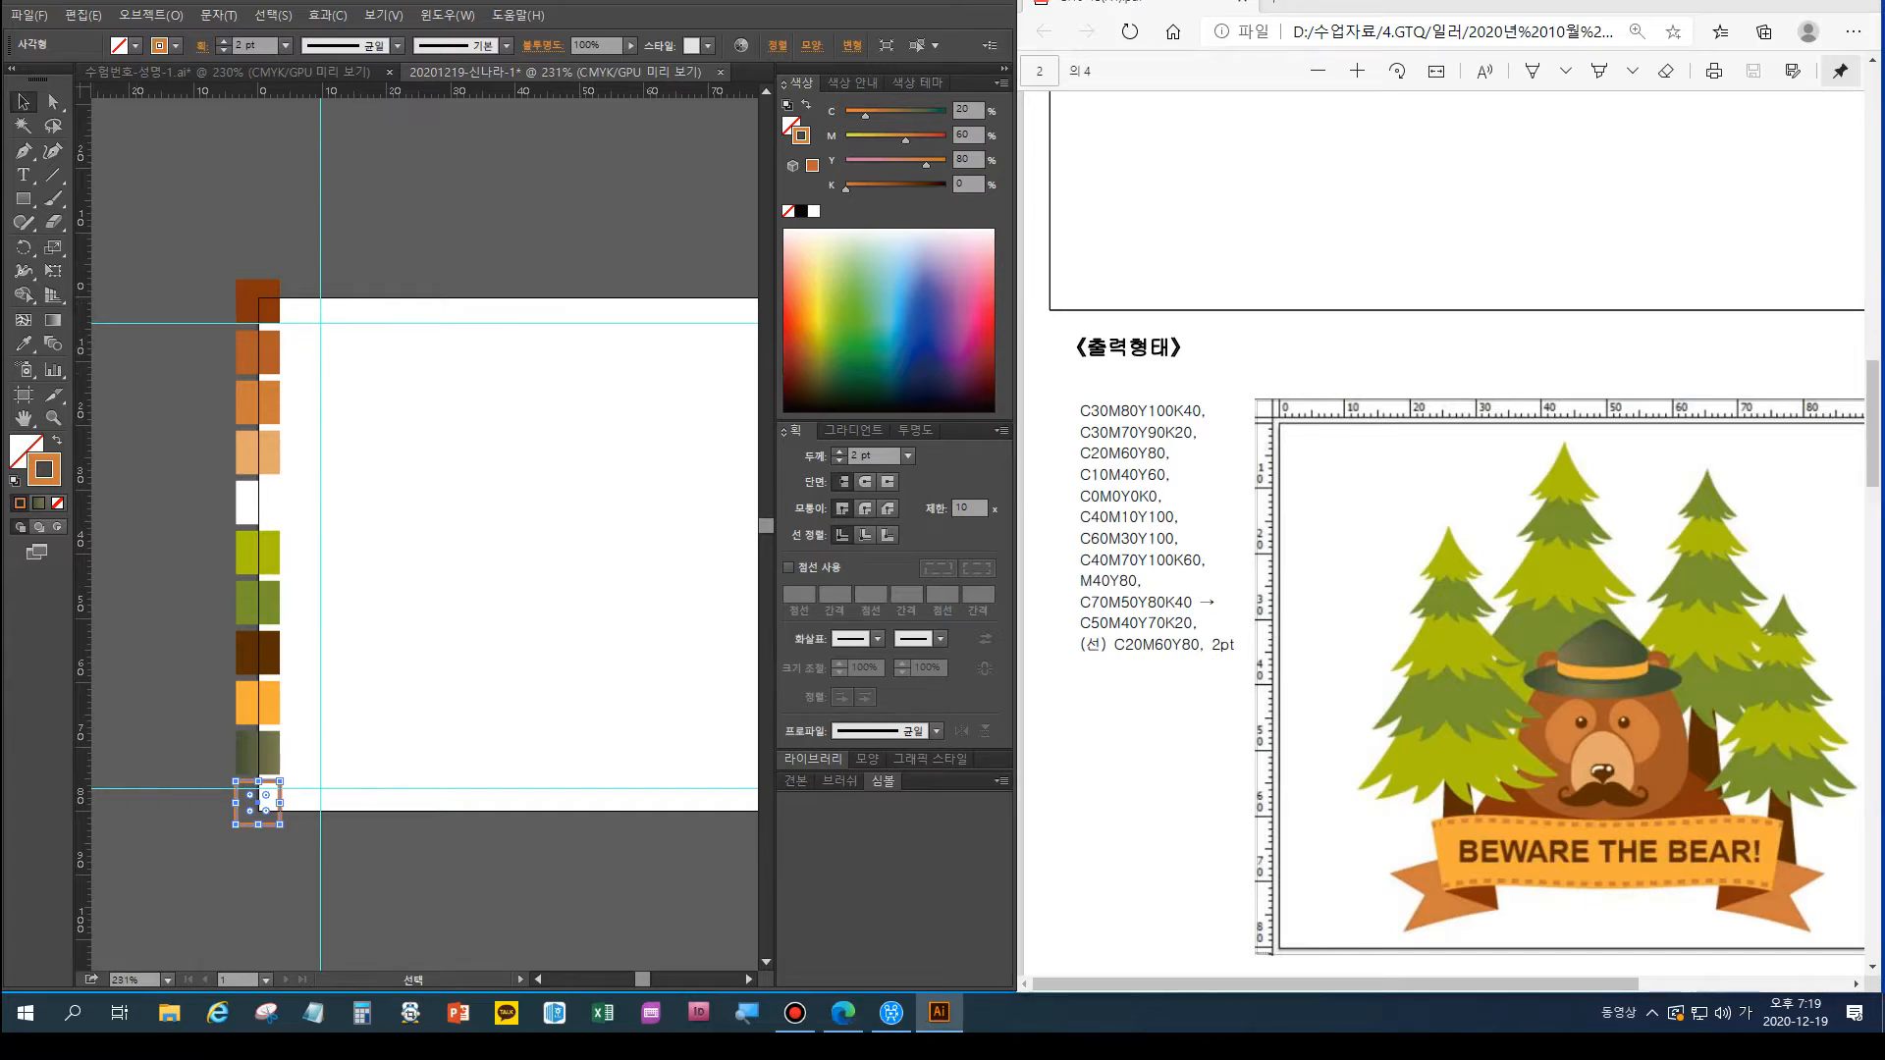
Drag a vertical guide and a horizontal guide across the artboard
{"action": "left_click_drag", "start_coordinate": [84, 540], "coordinate": [580, 540]}
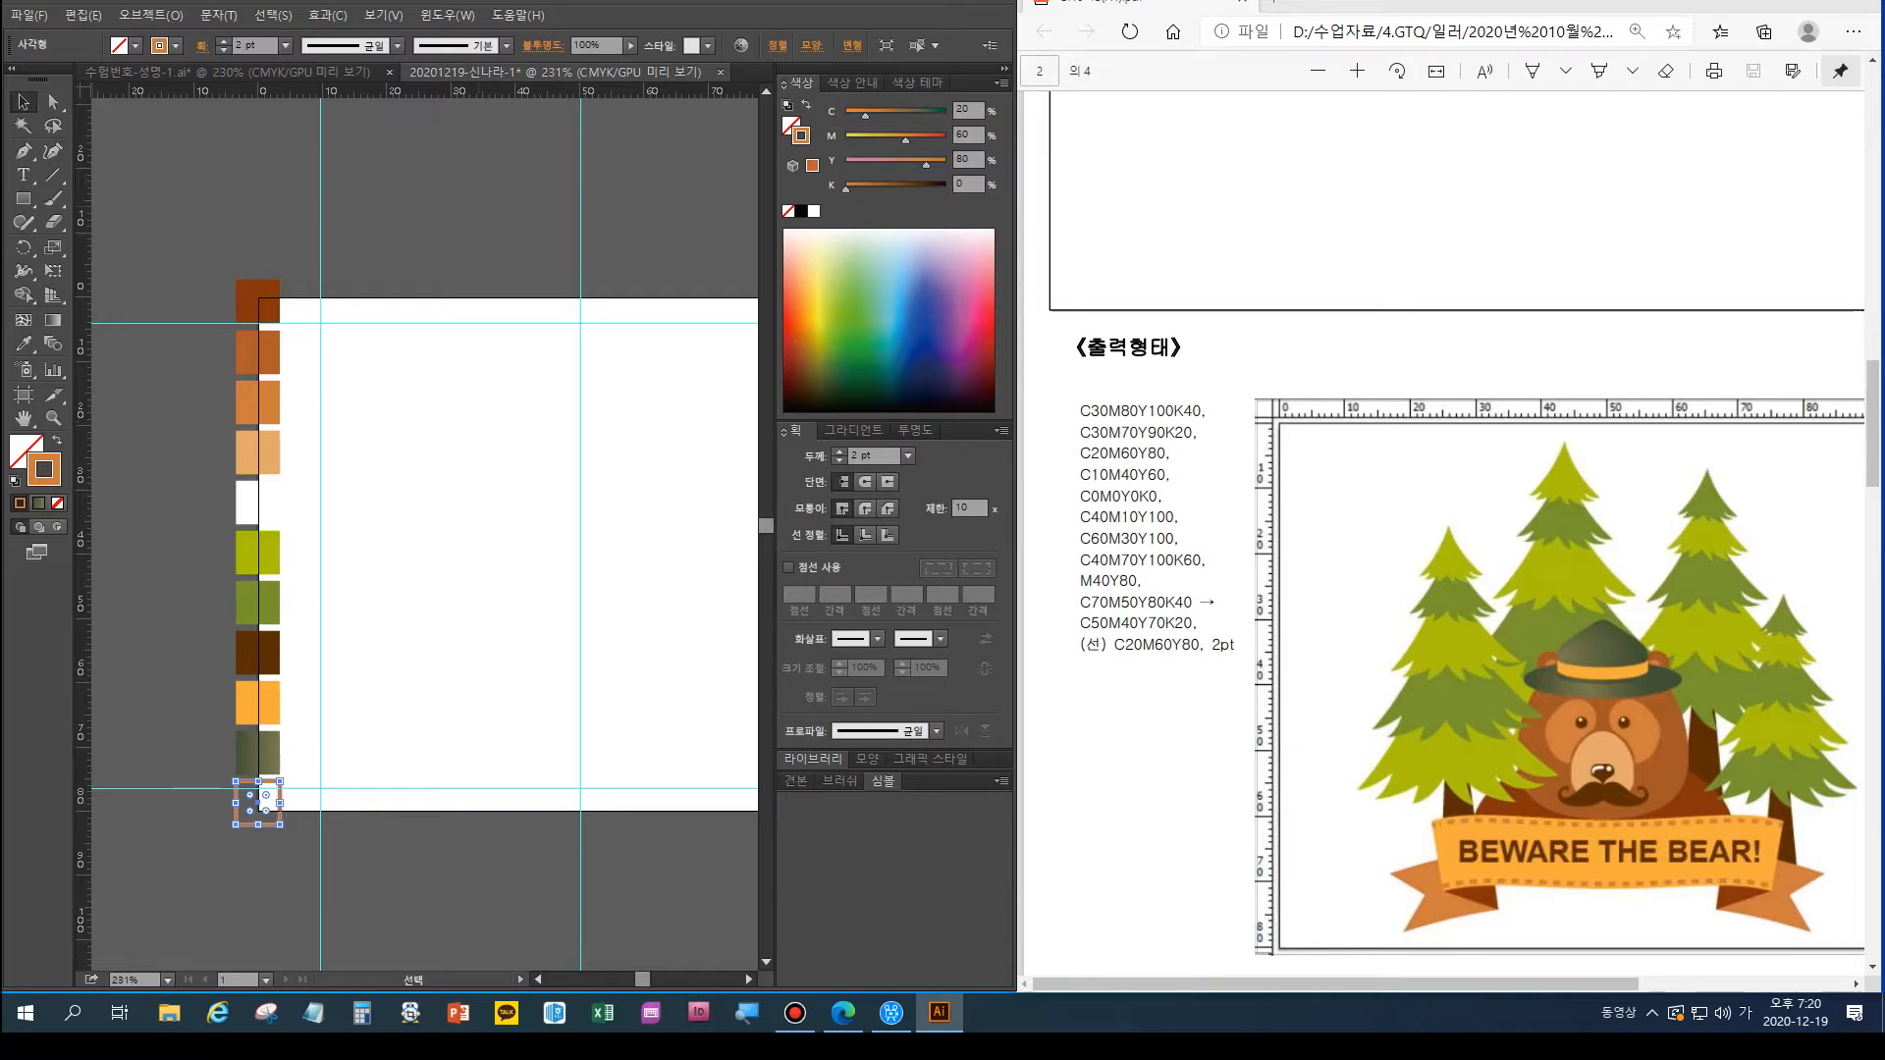
{"action": "left_click_drag", "start_coordinate": [550, 322], "coordinate": [550, 618]}
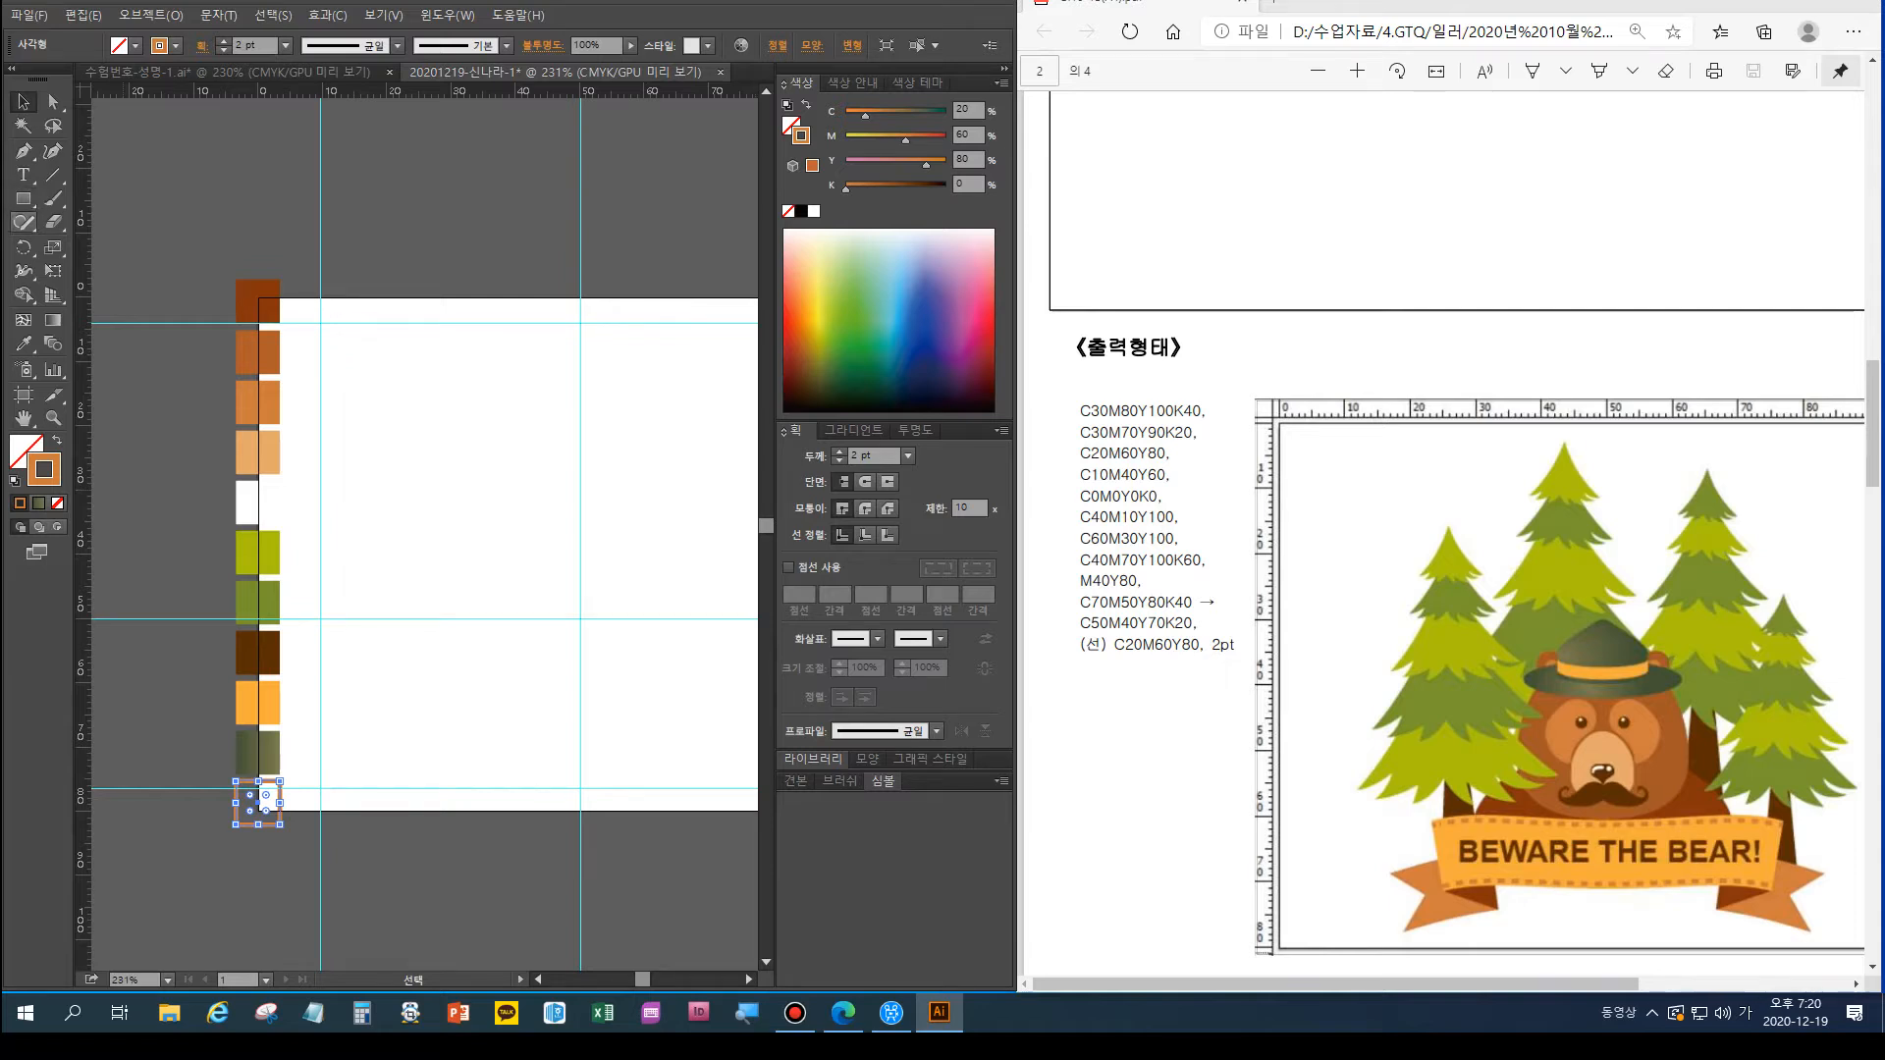
{"action": "left_click", "coordinate": [23, 199]}
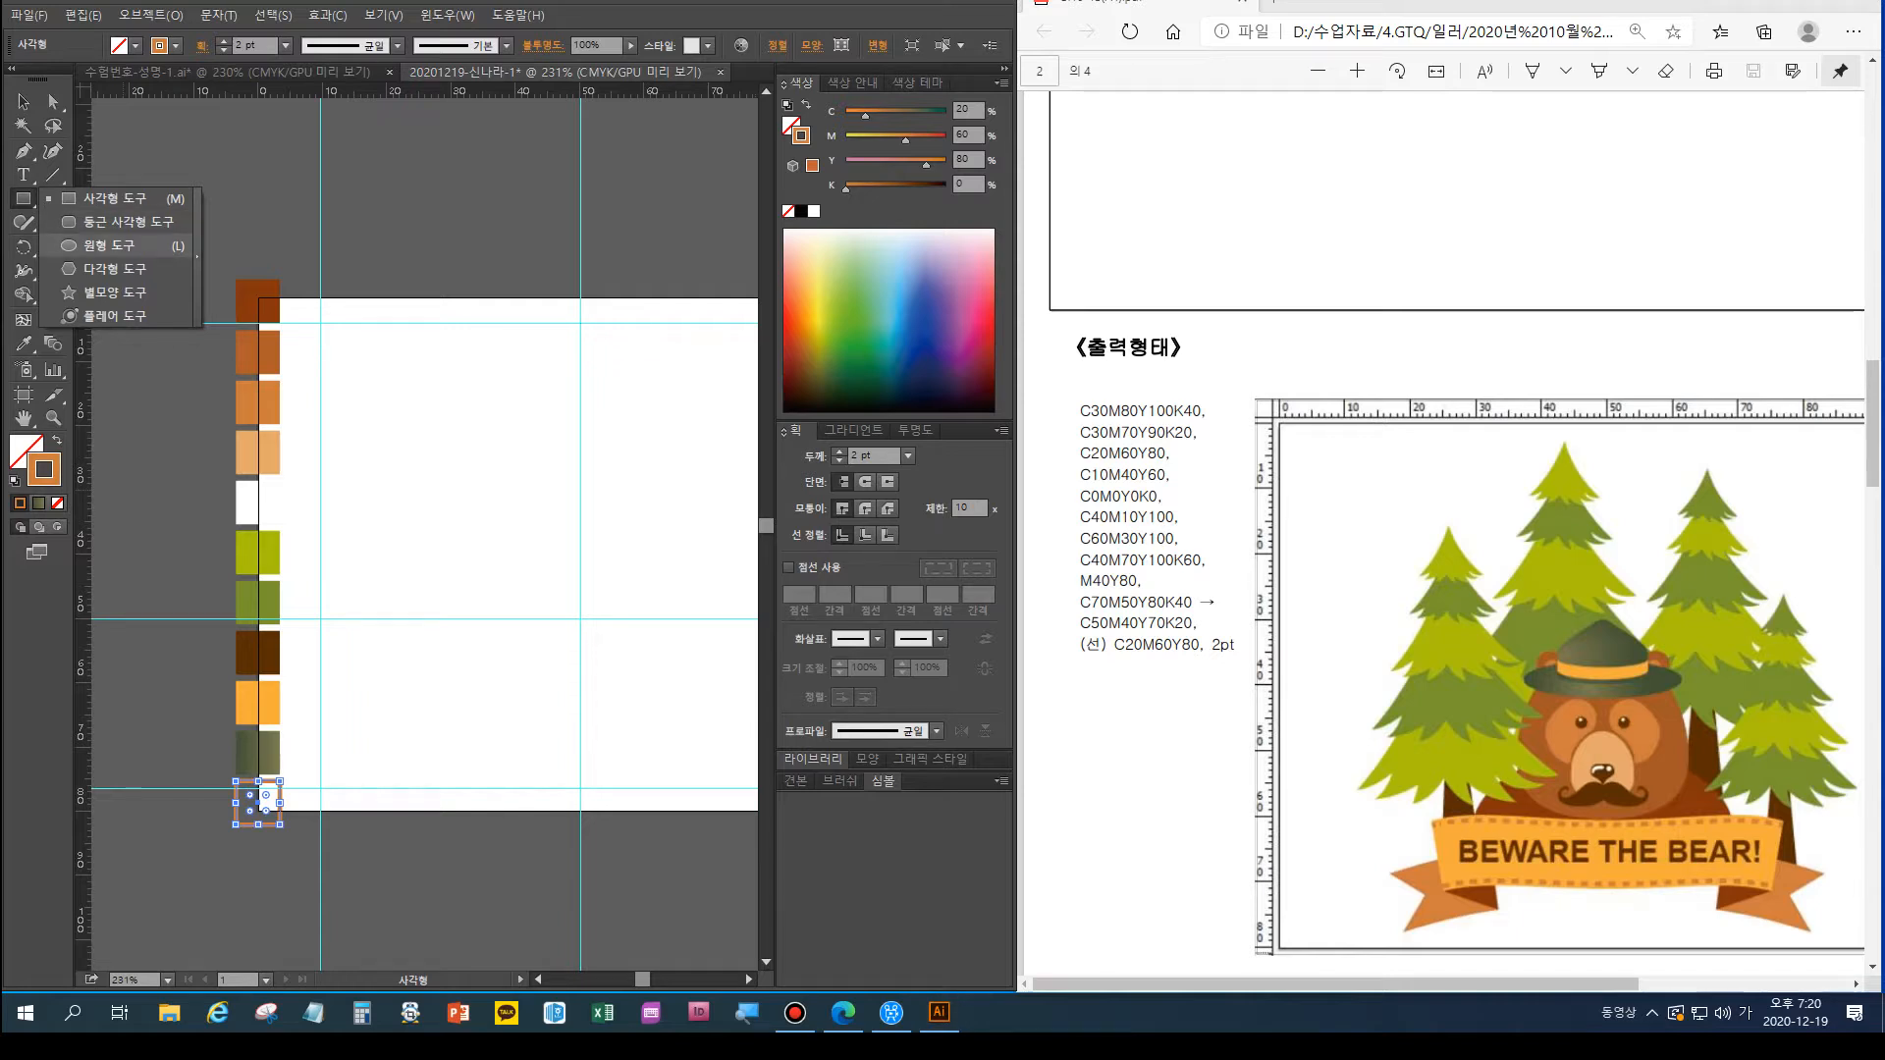
Eyedrop the second brown onto the bottom square and swap its fill into an outline
{"action": "left_click", "coordinate": [118, 246]}
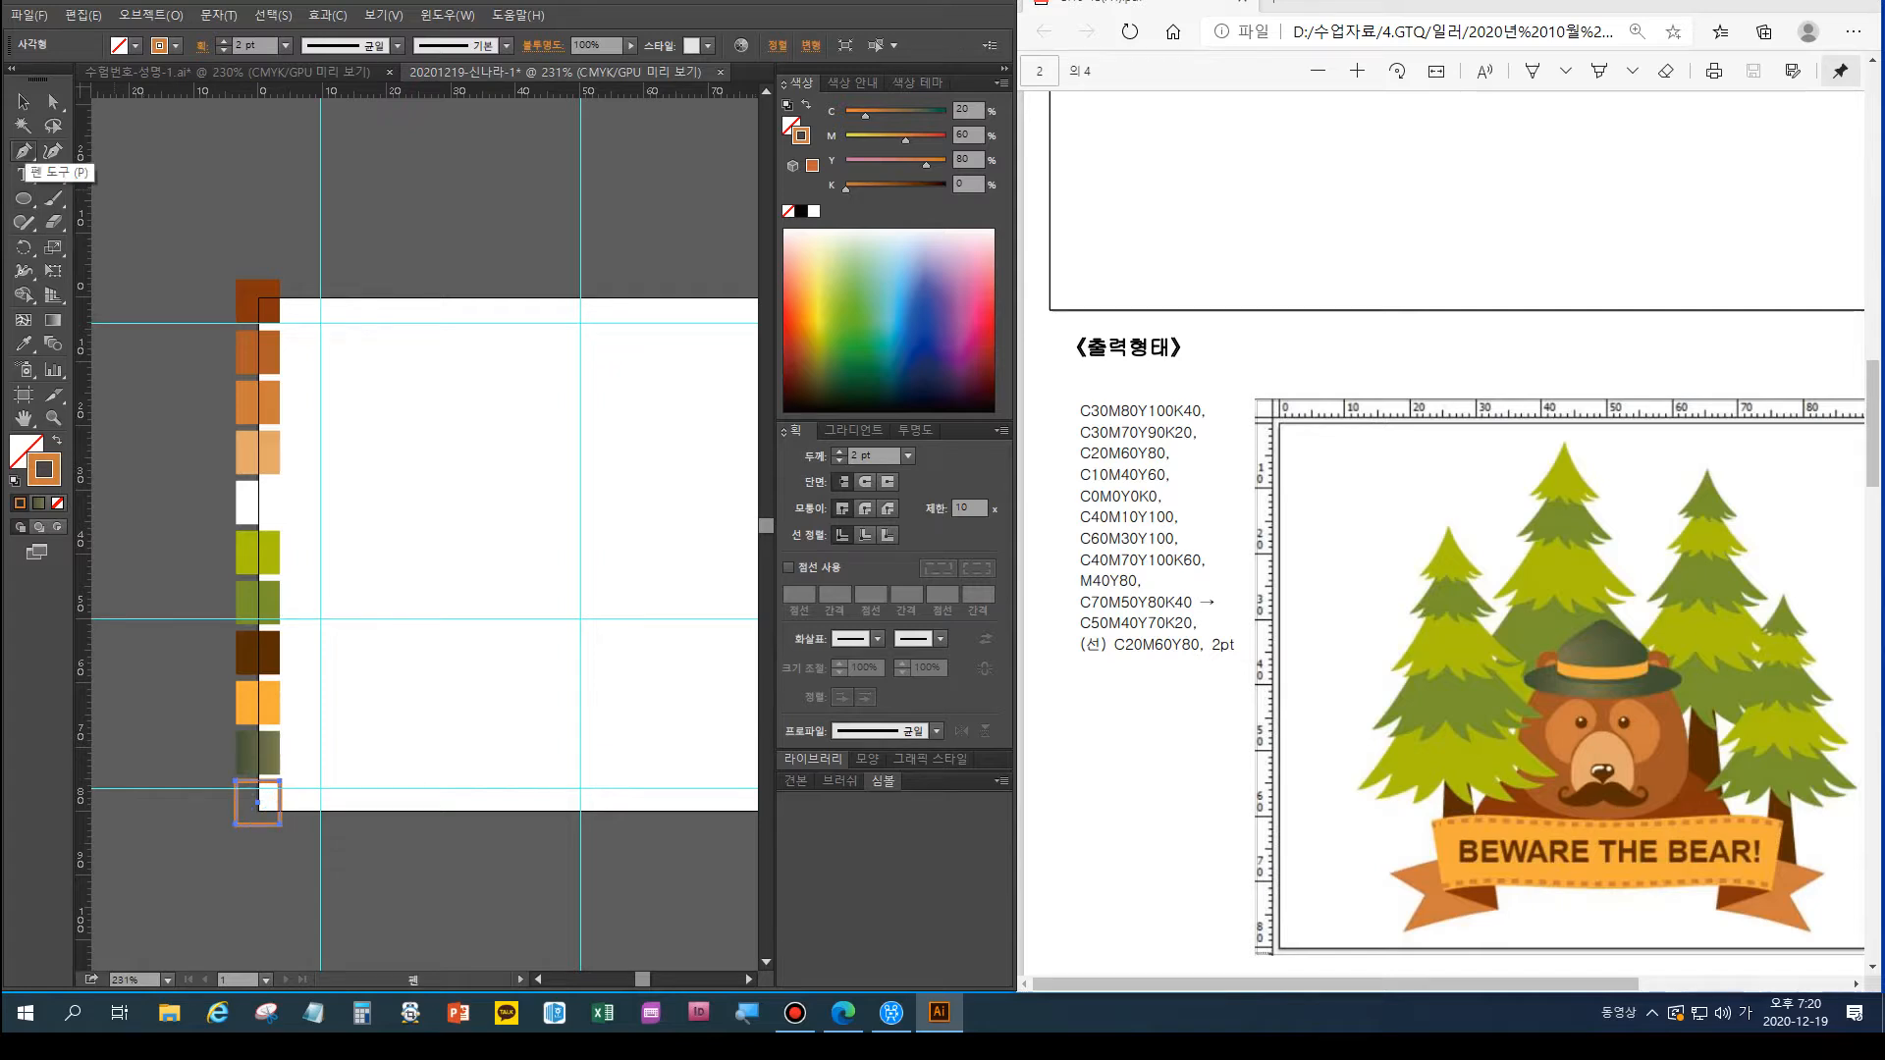
{"action": "left_click", "coordinate": [23, 344]}
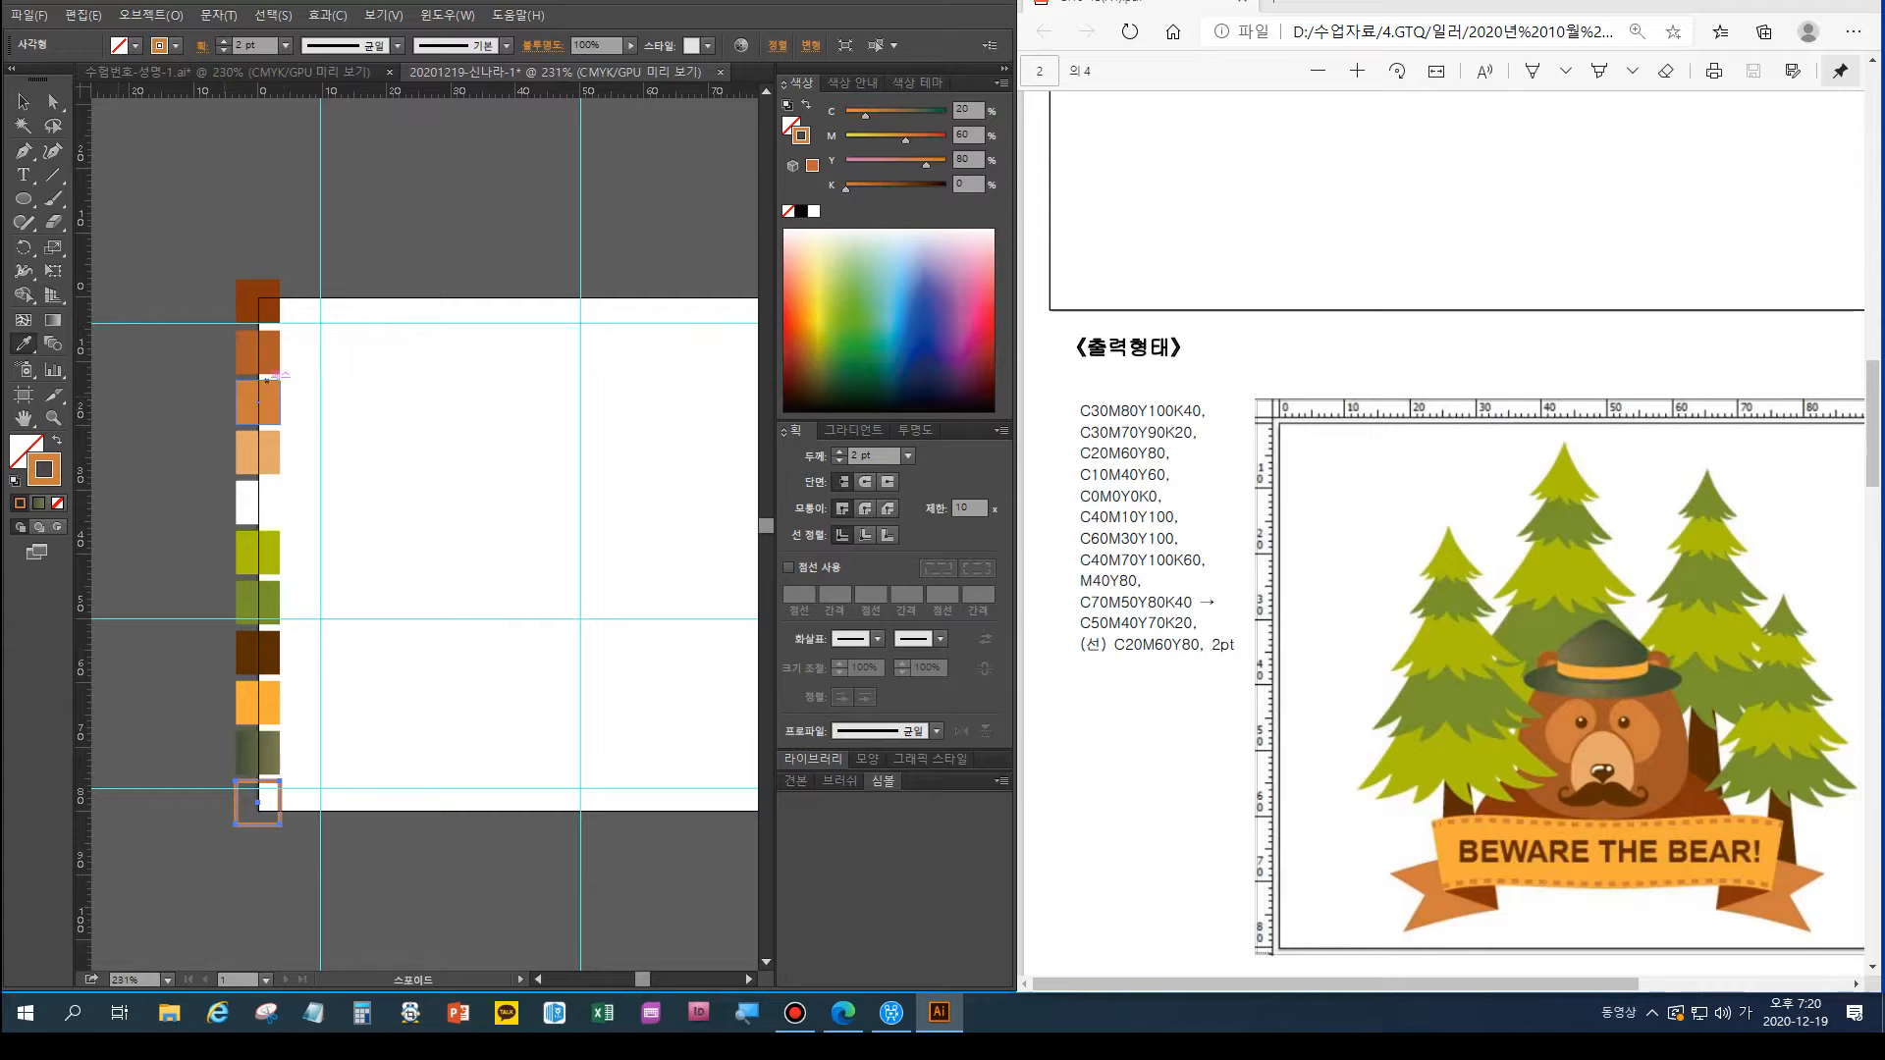
{"action": "left_click", "coordinate": [259, 352]}
{"action": "key", "text": "ctrl"}
{"action": "key", "text": "shift+x"}
Deselect, set the stroke to None and pick up brown C30M70Y90K20 as the fill
{"action": "key", "text": "ctrl+shift+a"}
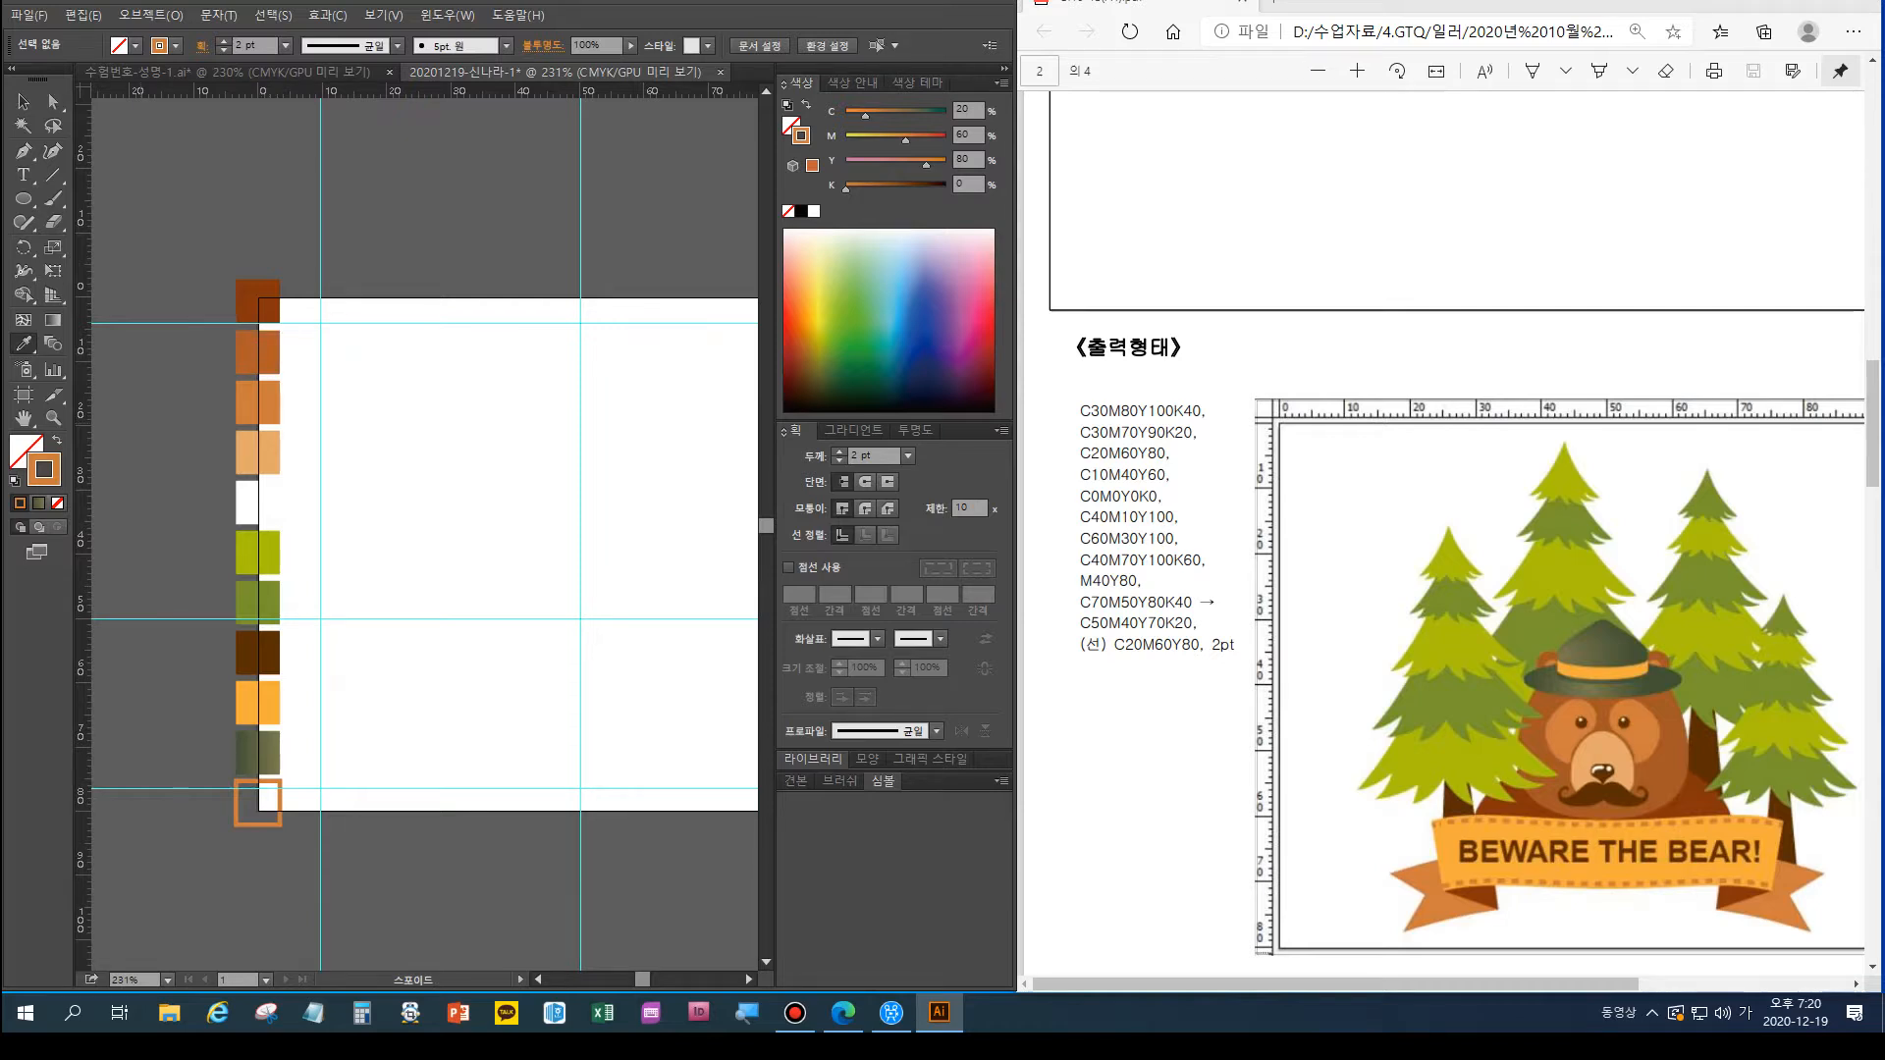
{"action": "key", "text": "/"}
{"action": "key", "text": "x"}
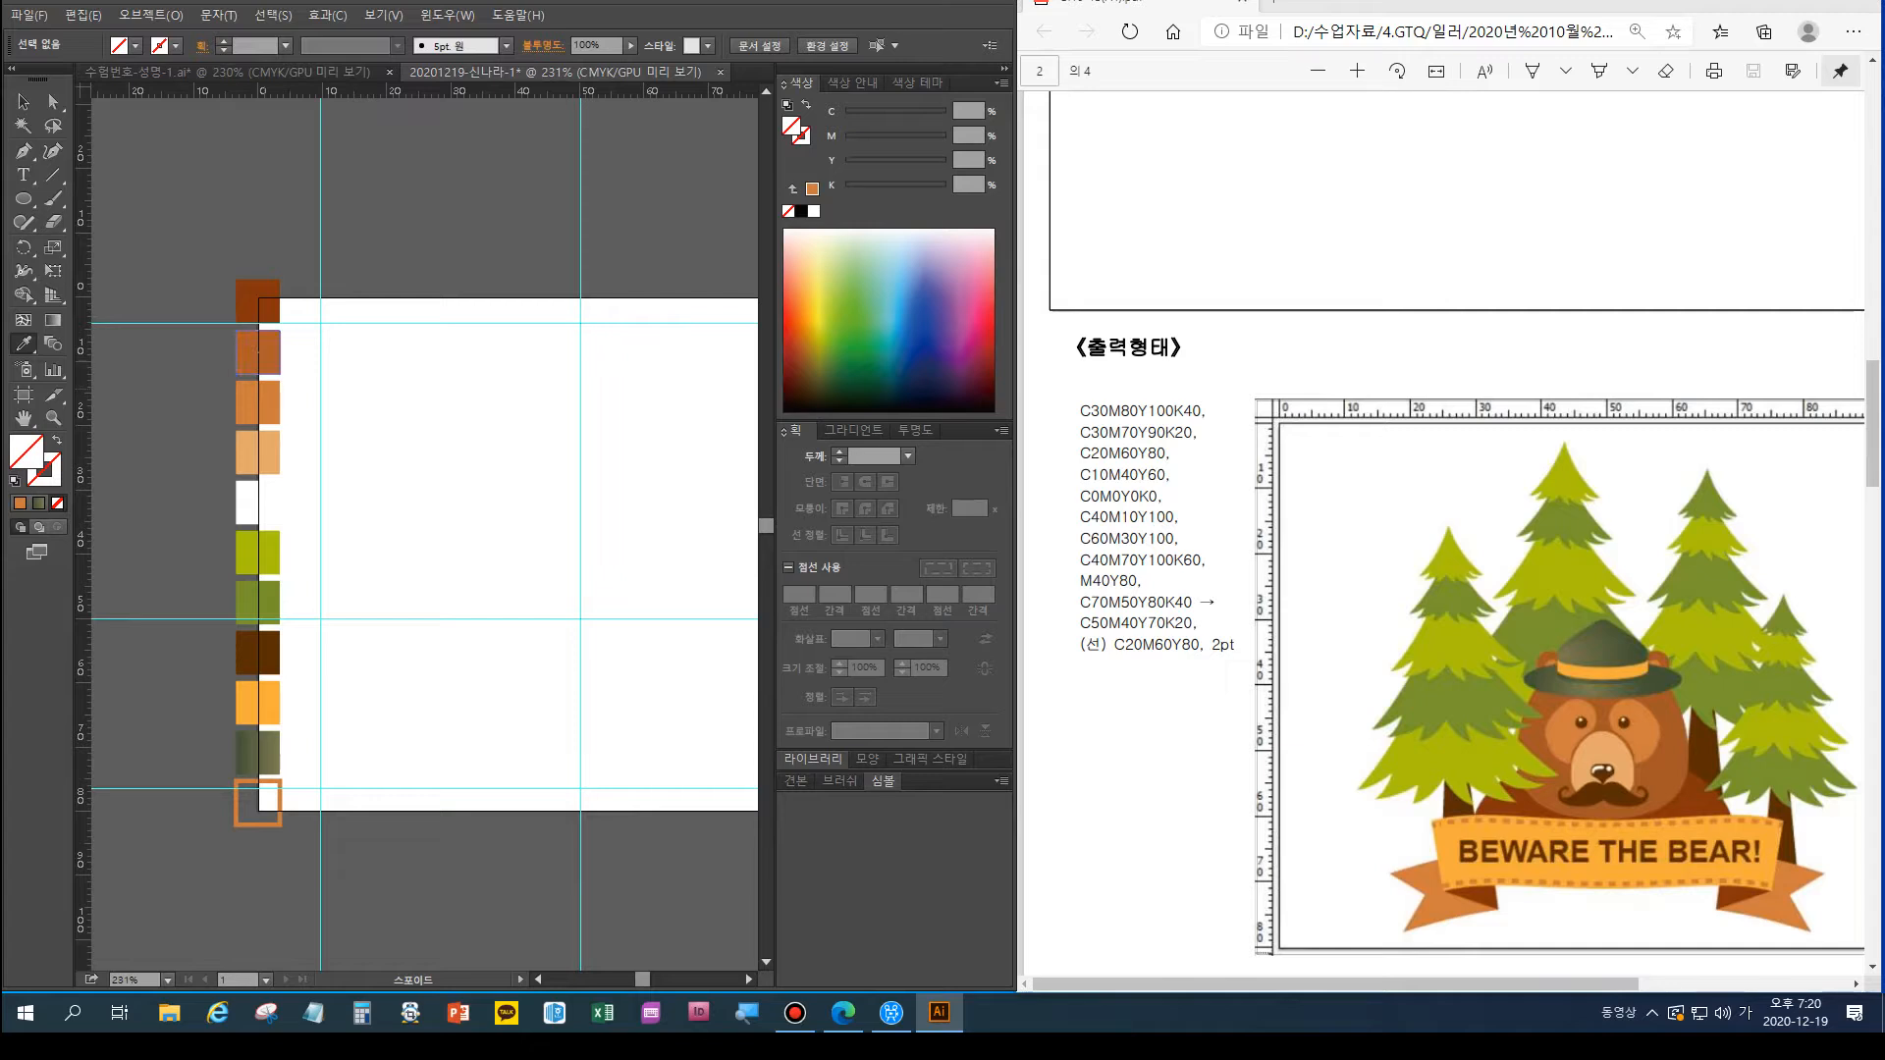
{"action": "left_click", "coordinate": [258, 350]}
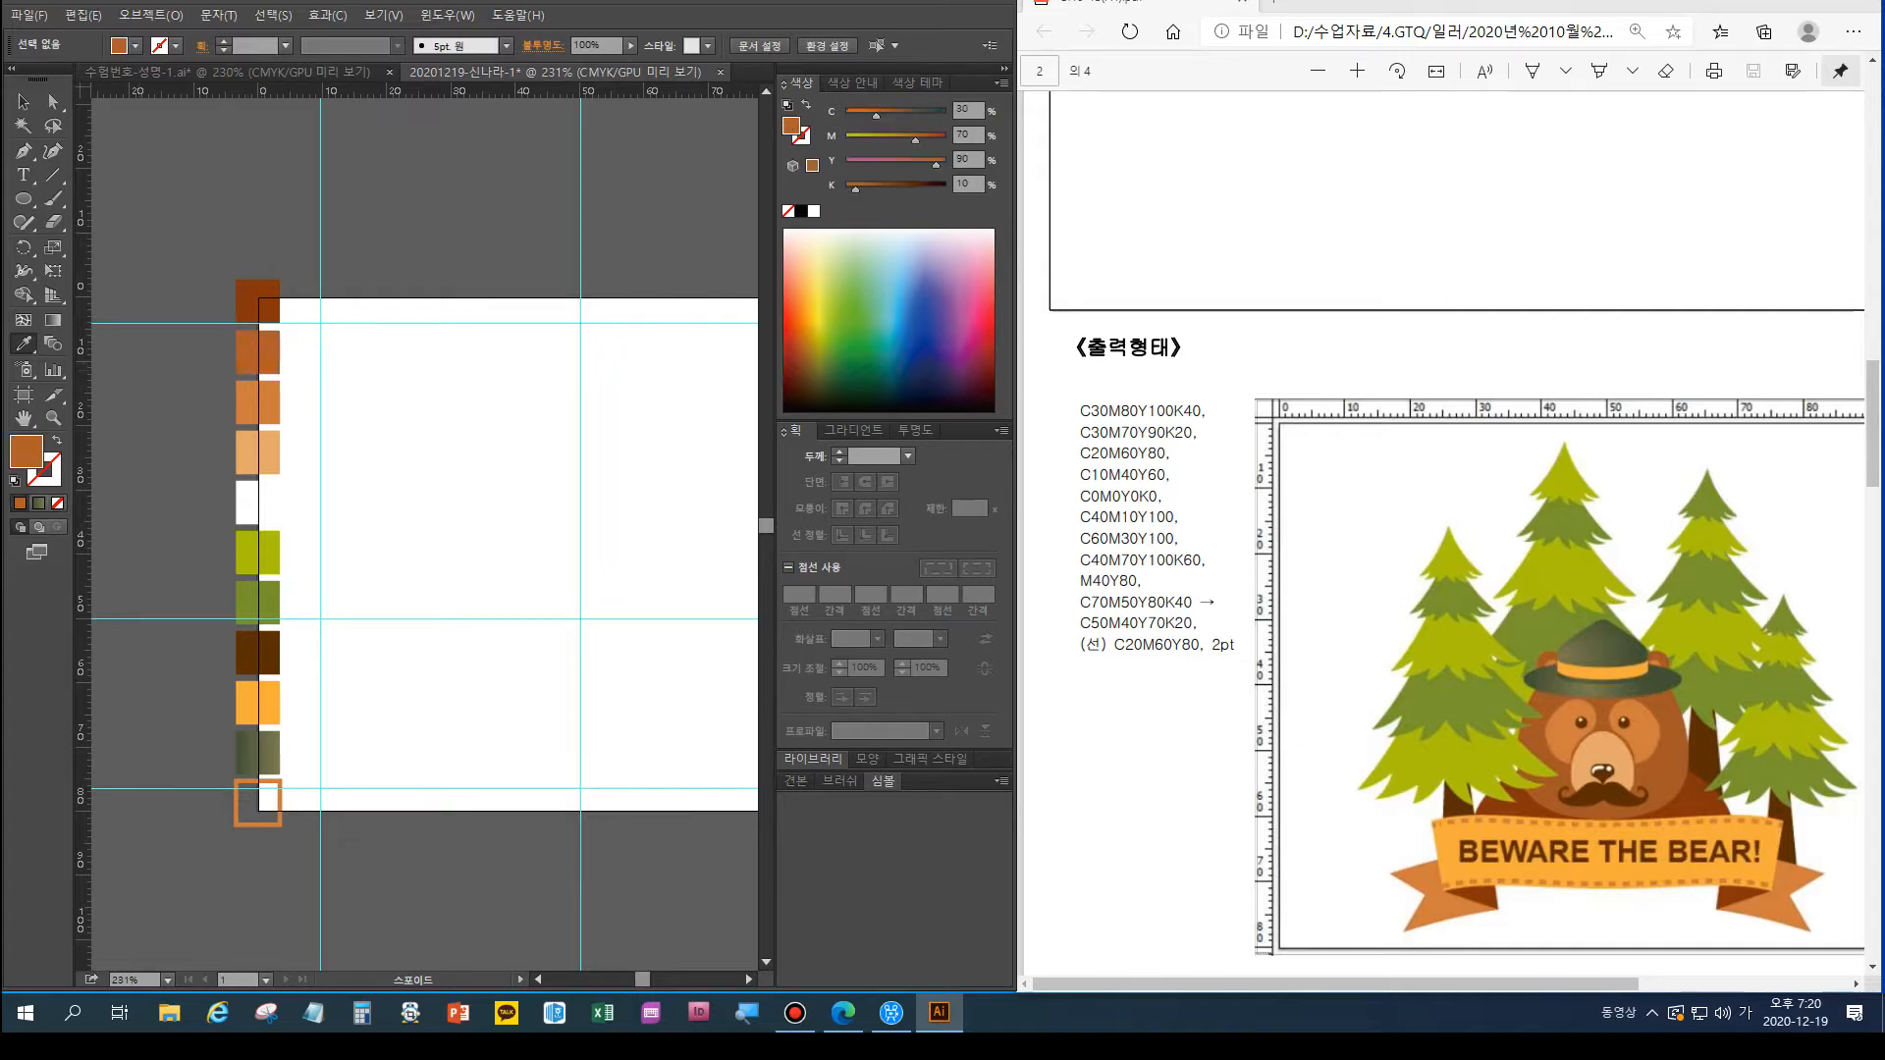
{"action": "key", "text": "p"}
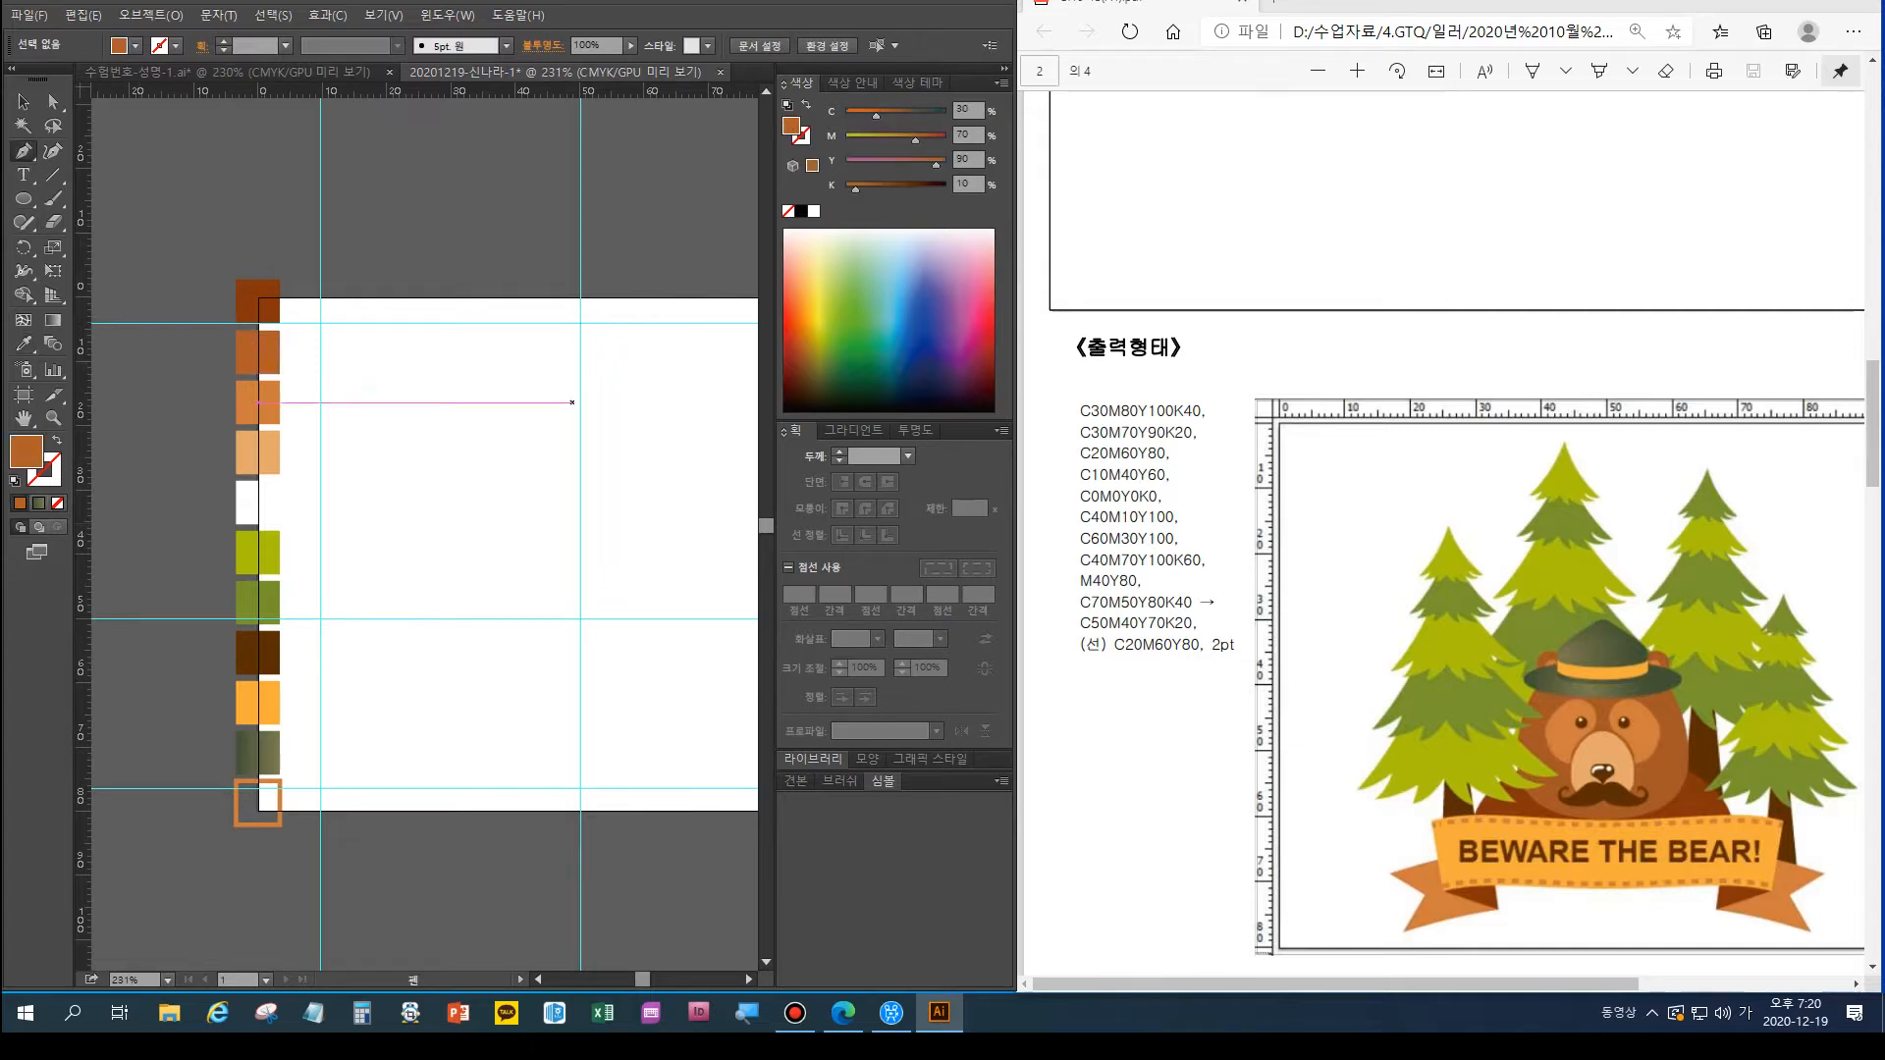
Undo a stray path and add a second horizontal guide lower on the artboard
{"action": "left_click", "coordinate": [580, 555]}
{"action": "left_click", "coordinate": [578, 636]}
{"action": "key", "text": "ctrl+z"}
{"action": "left_click_drag", "start_coordinate": [321, 90], "coordinate": [555, 489]}
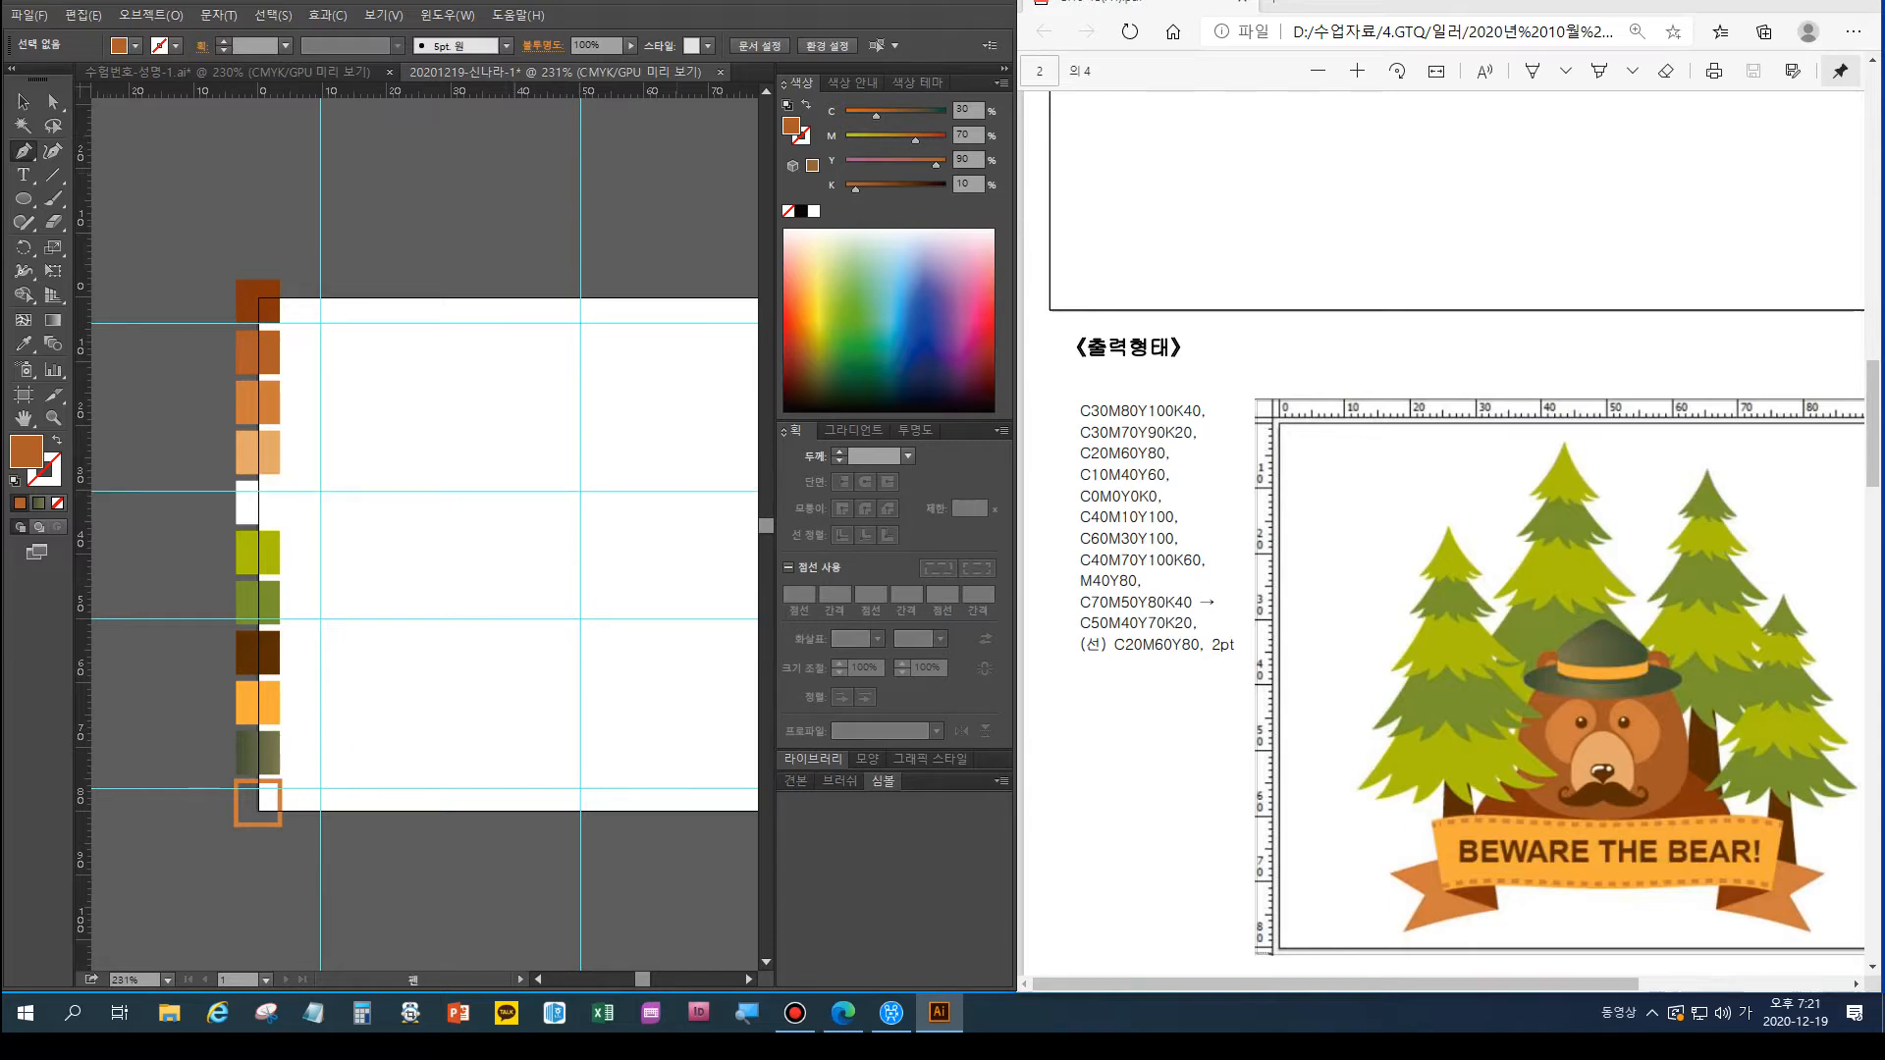
Pen the curved left half of the head from the top guide intersection to the bottom centre
{"action": "left_click", "coordinate": [579, 524]}
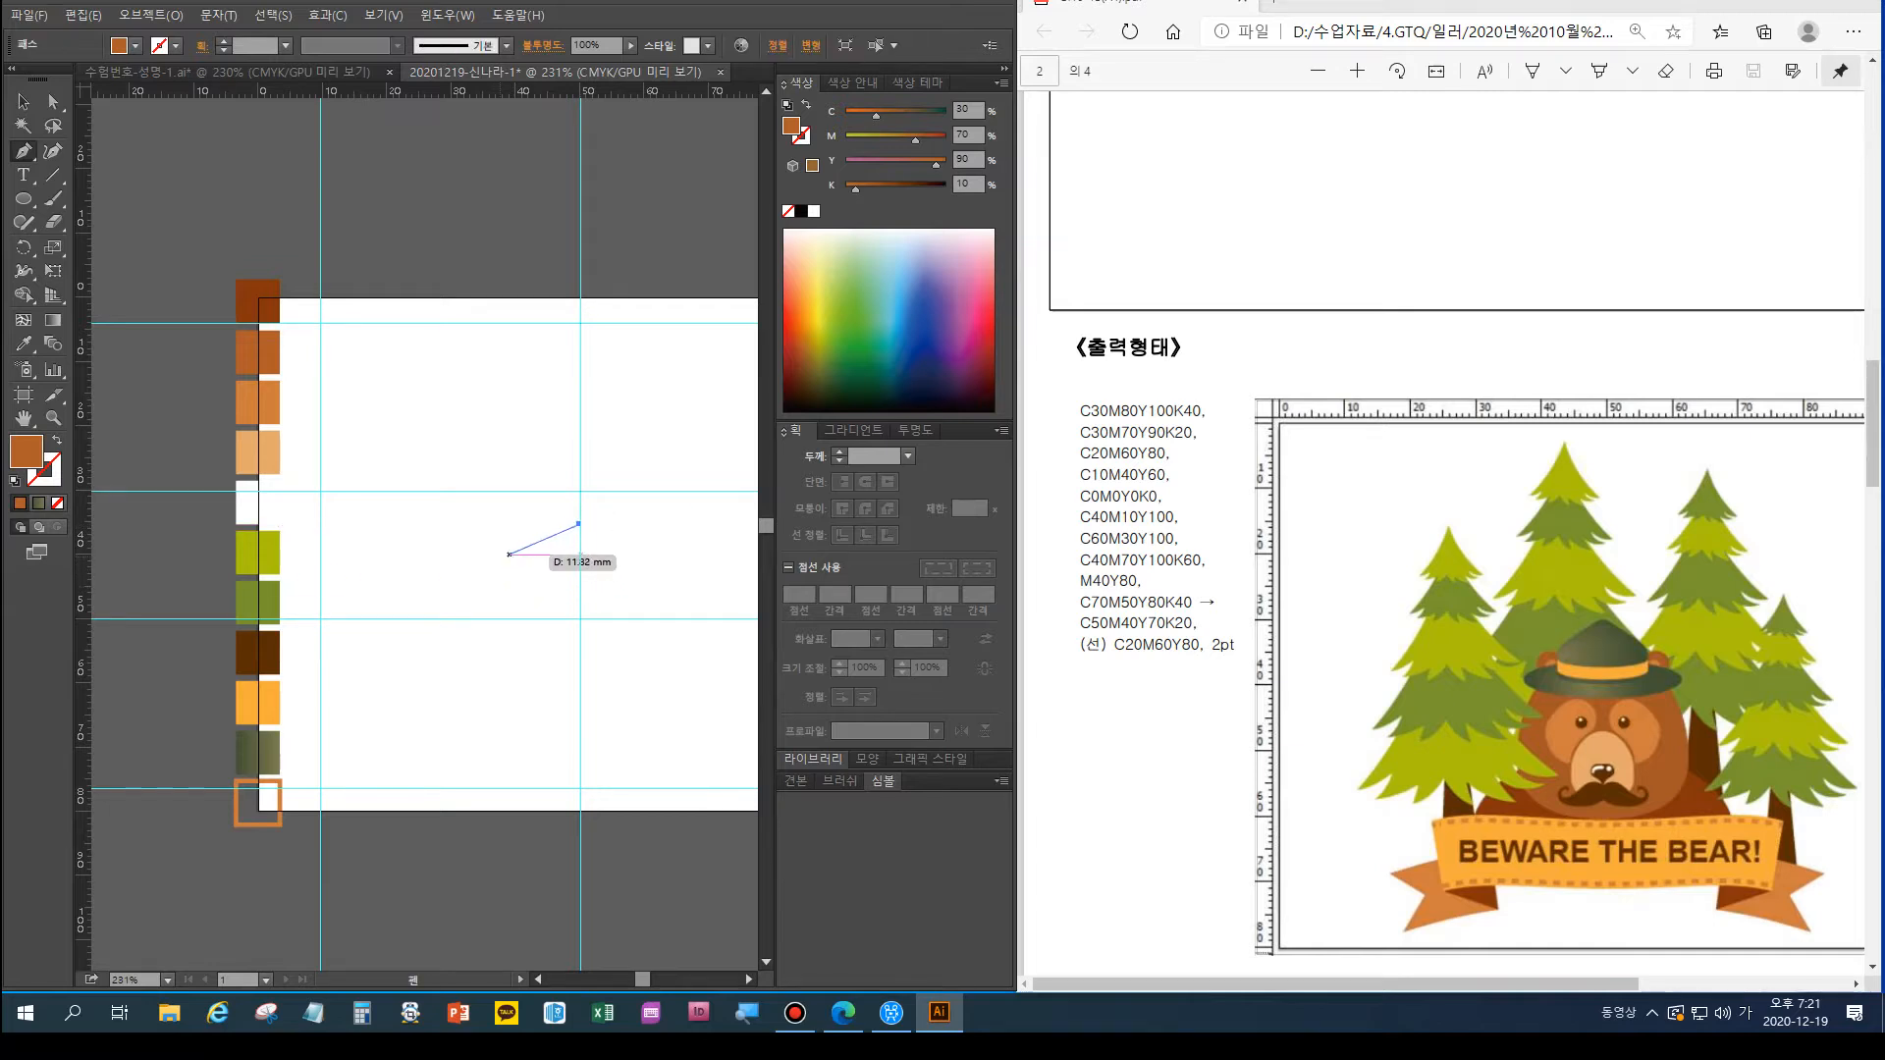
{"action": "left_click_drag", "start_coordinate": [509, 560], "coordinate": [491, 590]}
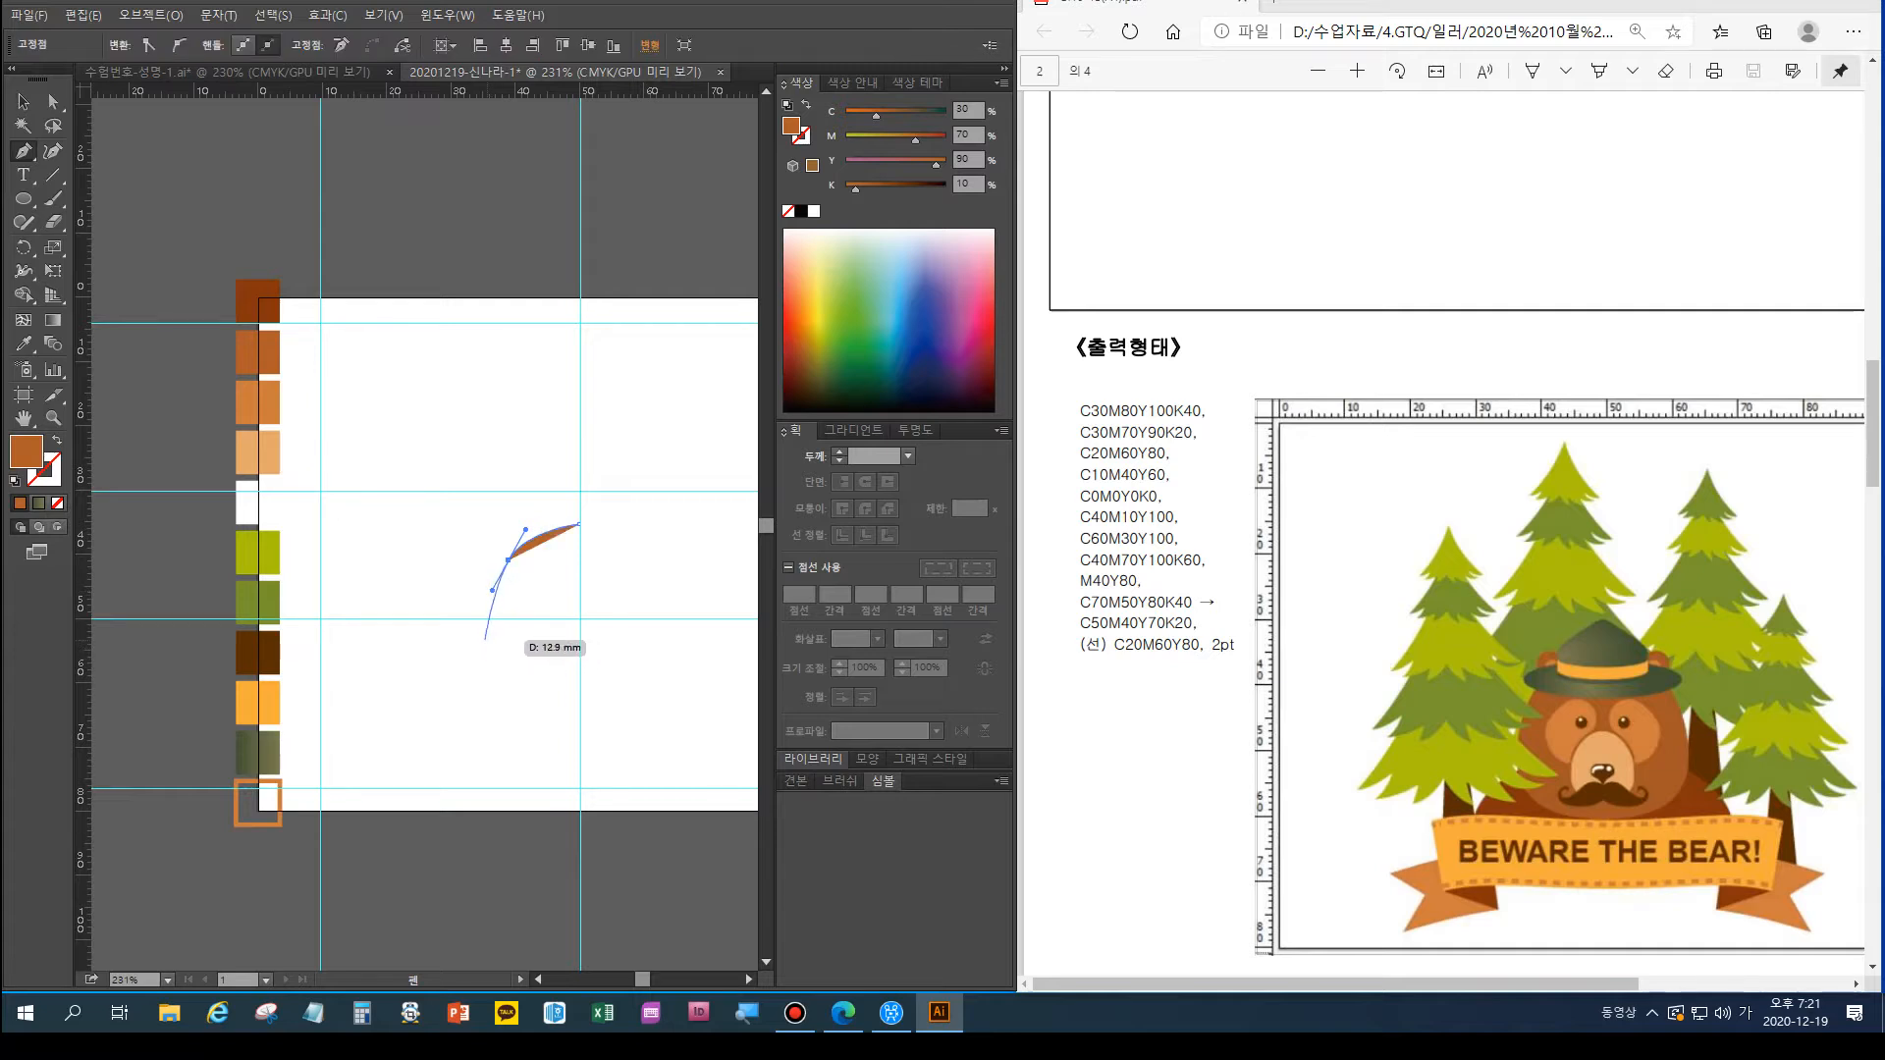
{"action": "left_click_drag", "start_coordinate": [481, 639], "coordinate": [478, 660]}
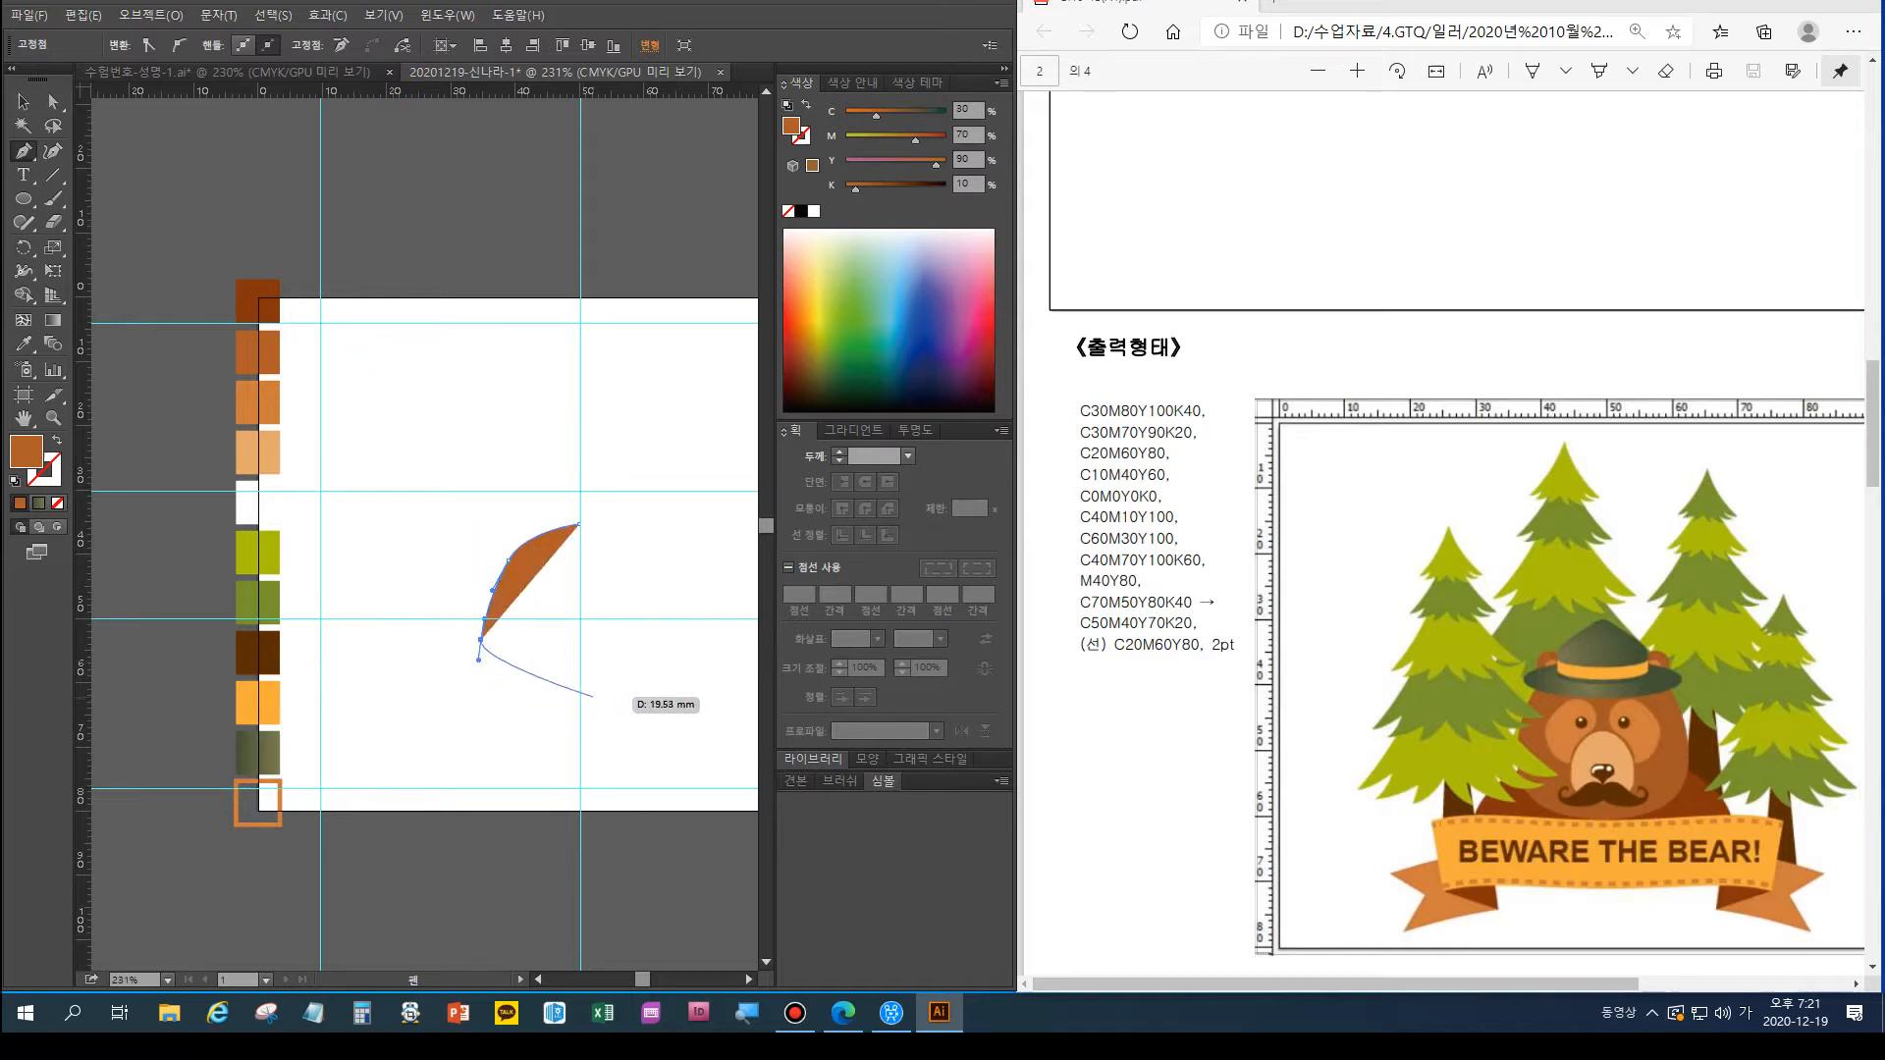
{"action": "left_click_drag", "start_coordinate": [578, 687], "coordinate": [633, 687]}
{"action": "left_click", "coordinate": [636, 689], "text": "ctrl"}
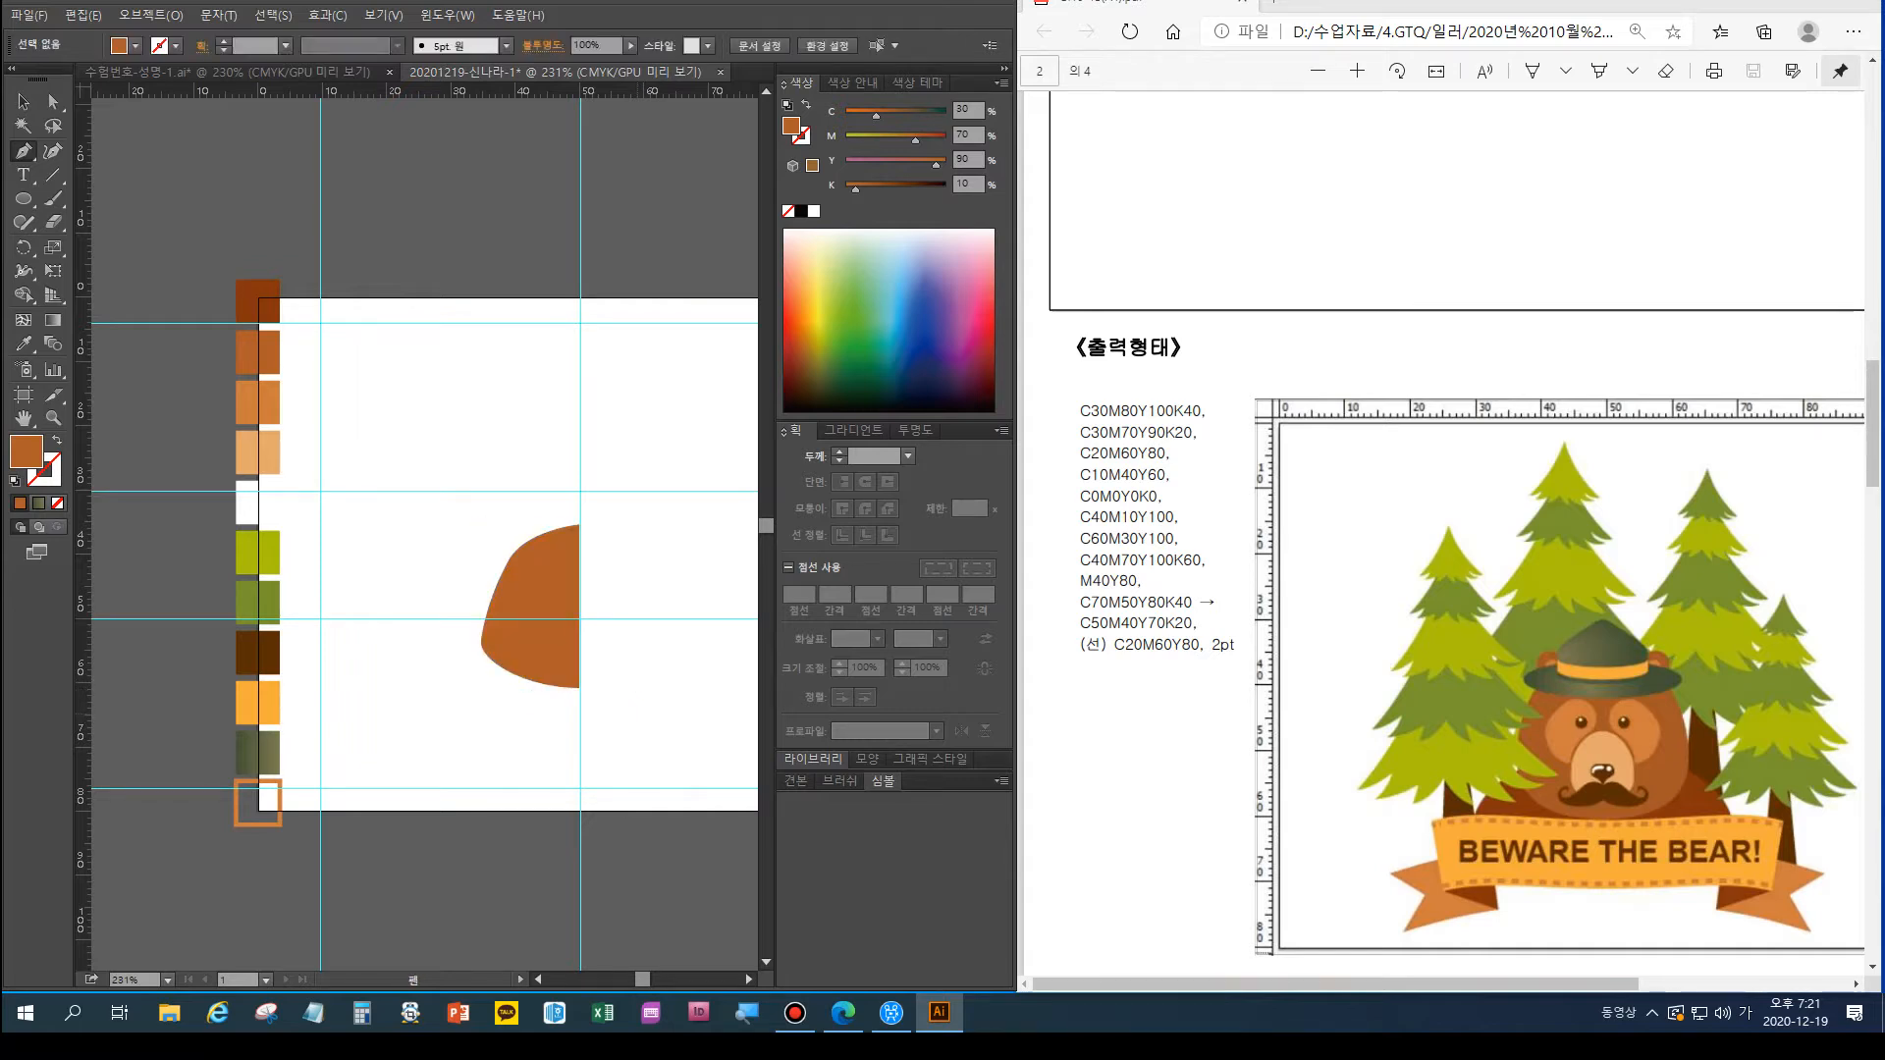
Nudge the half-head's left and upper-left anchors to refine its curve
{"action": "key", "text": "a"}
{"action": "left_click", "coordinate": [481, 638]}
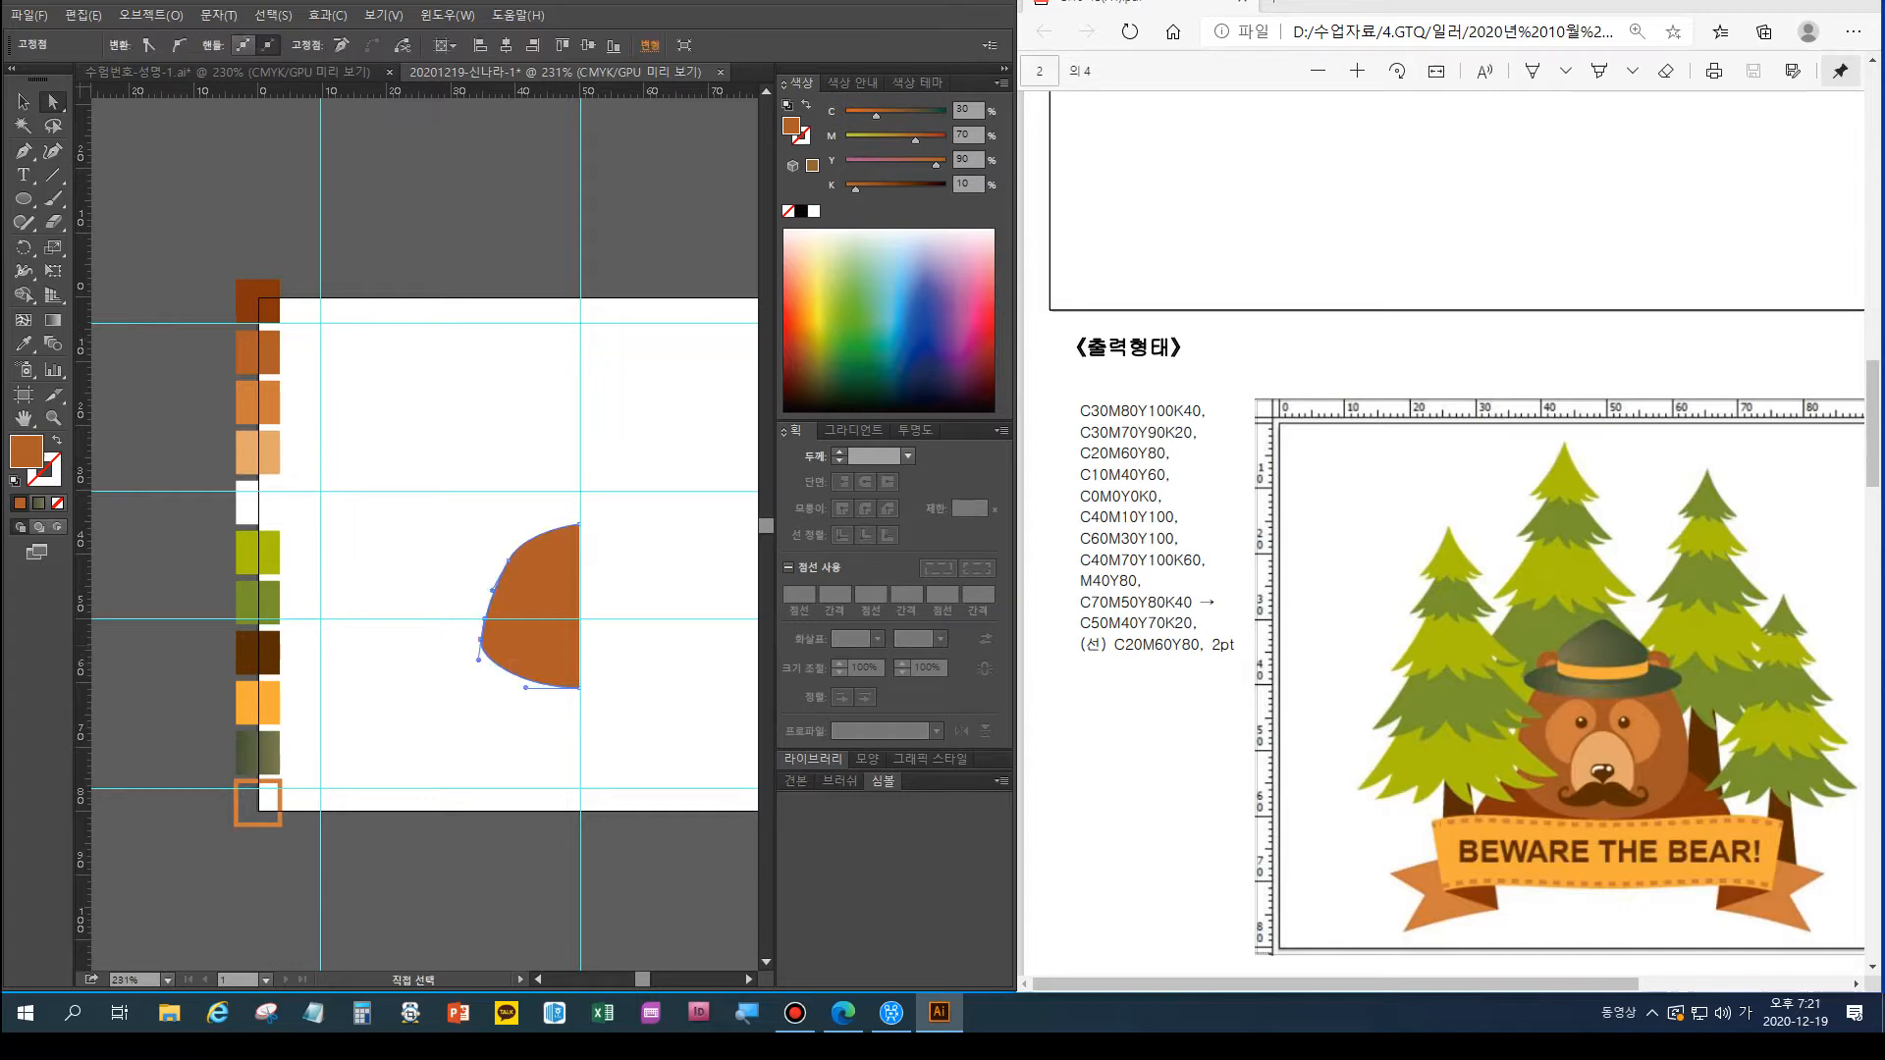
{"action": "key", "text": "Right"}
{"action": "key", "text": "Right"}
{"action": "key", "text": "Right"}
{"action": "key", "text": "Left"}
{"action": "key", "text": "Left"}
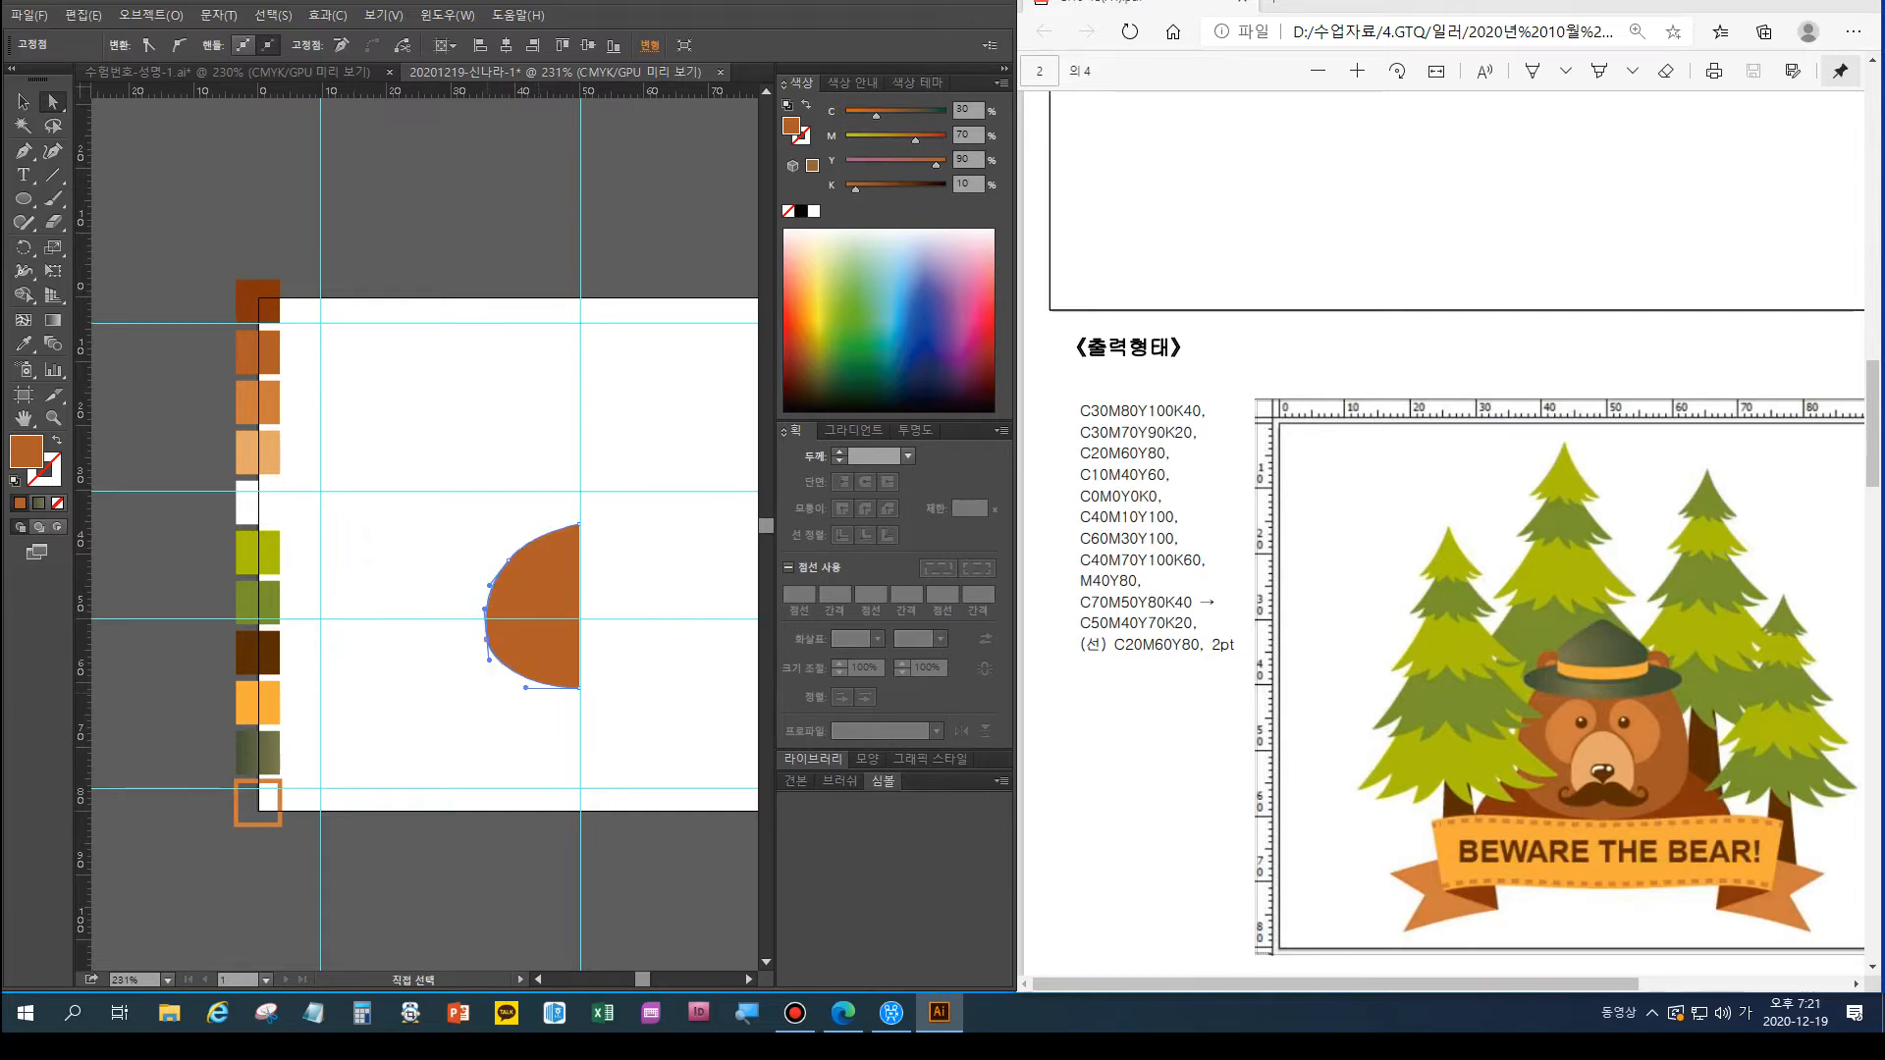
{"action": "key", "text": "v"}
{"action": "key", "text": "a"}
{"action": "left_click", "coordinate": [509, 559]}
{"action": "key", "text": "Right"}
{"action": "key", "text": "ctrl+shift+a"}
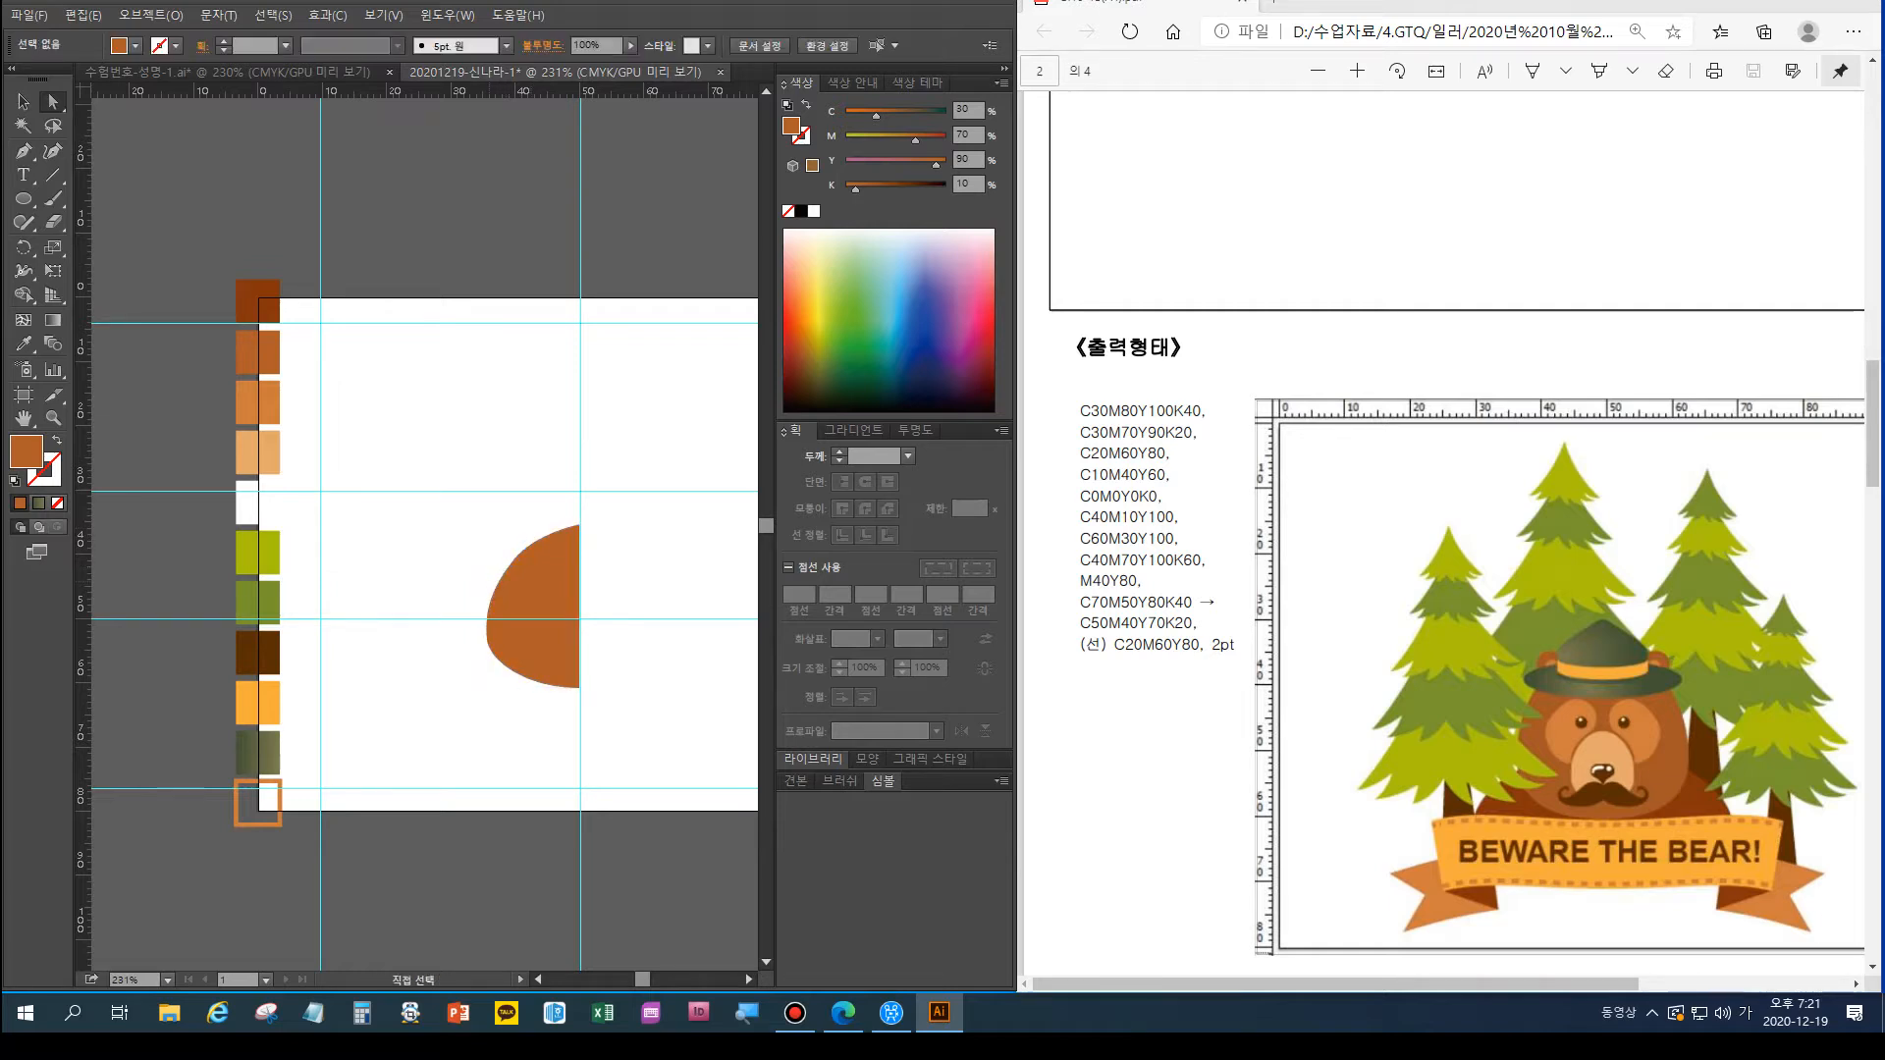
Reflect a vertical copy of the half-head across the centre guide
{"action": "key", "text": "v"}
{"action": "left_click", "coordinate": [536, 611]}
{"action": "left_click_drag", "start_coordinate": [24, 247], "coordinate": [98, 273]}
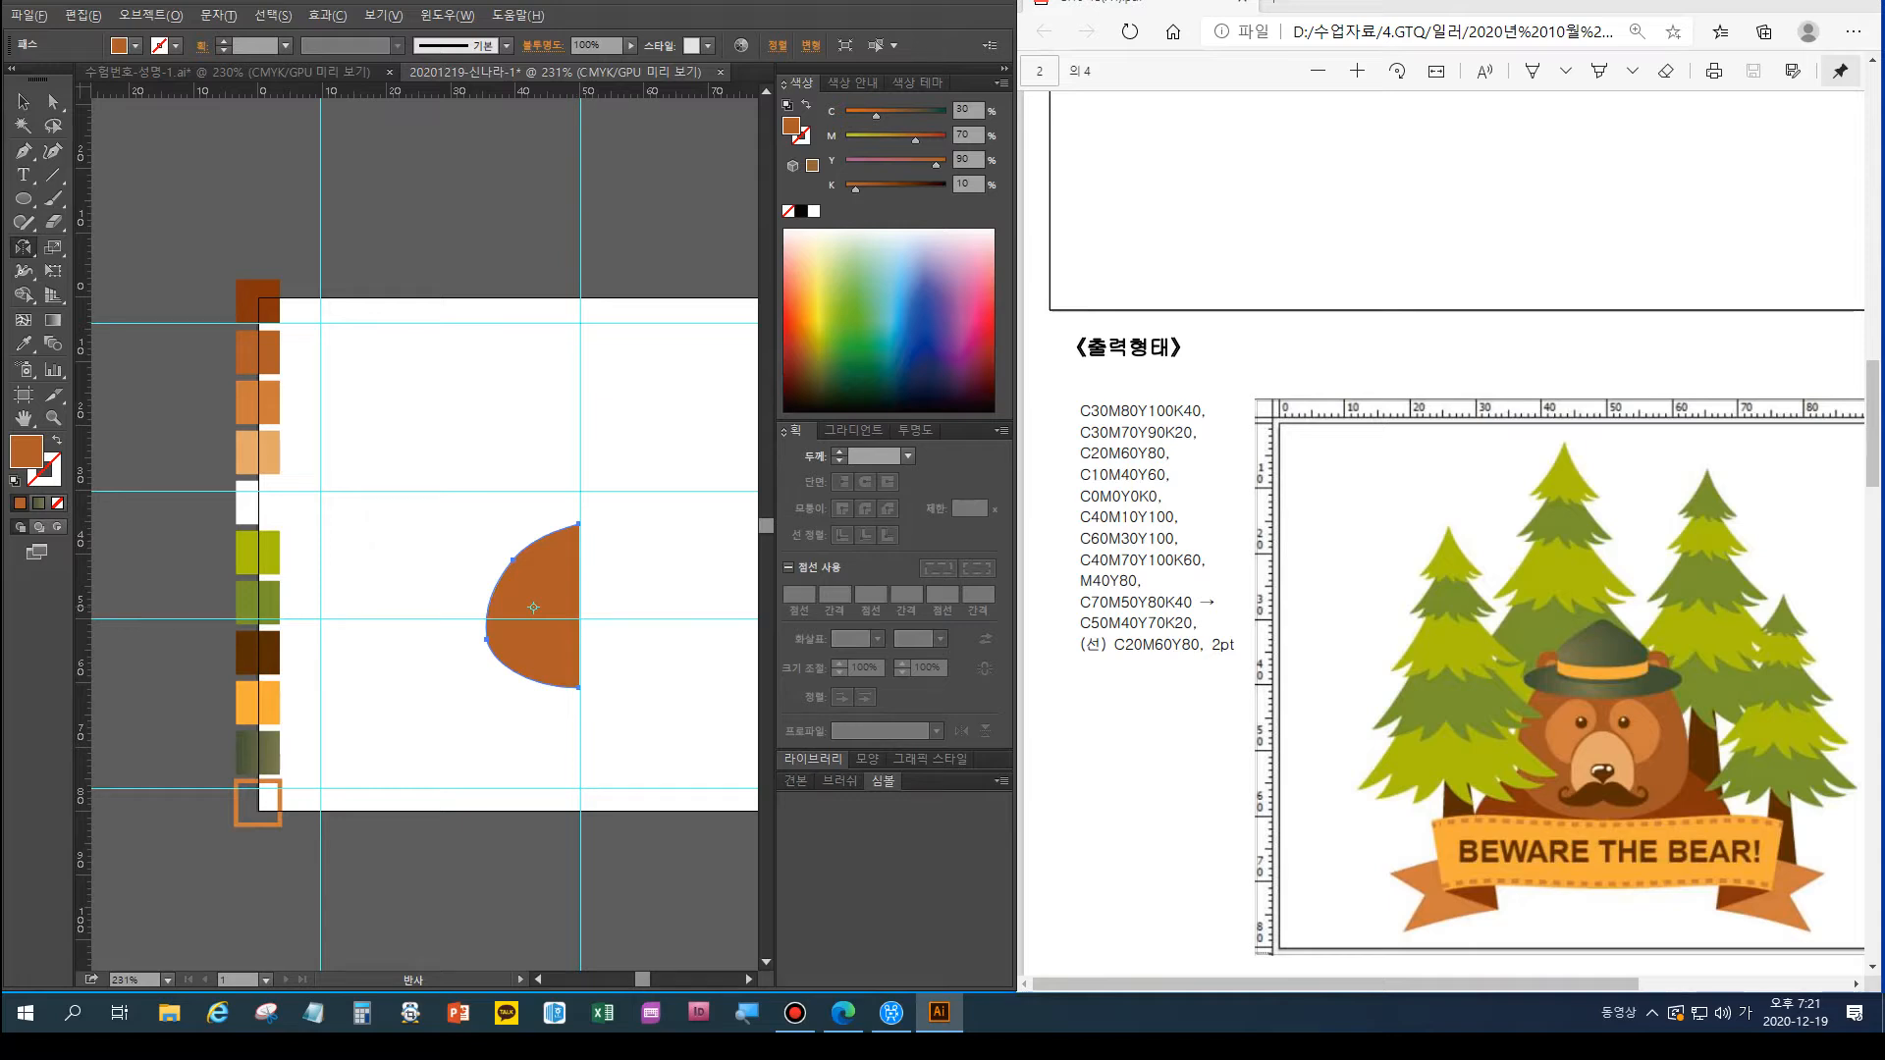
{"action": "left_click", "coordinate": [580, 607], "text": "alt"}
{"action": "left_click", "coordinate": [1023, 582]}
Join the two halves' top anchors and bottom anchors with Ctrl+J into one head
{"action": "left_click", "coordinate": [51, 99]}
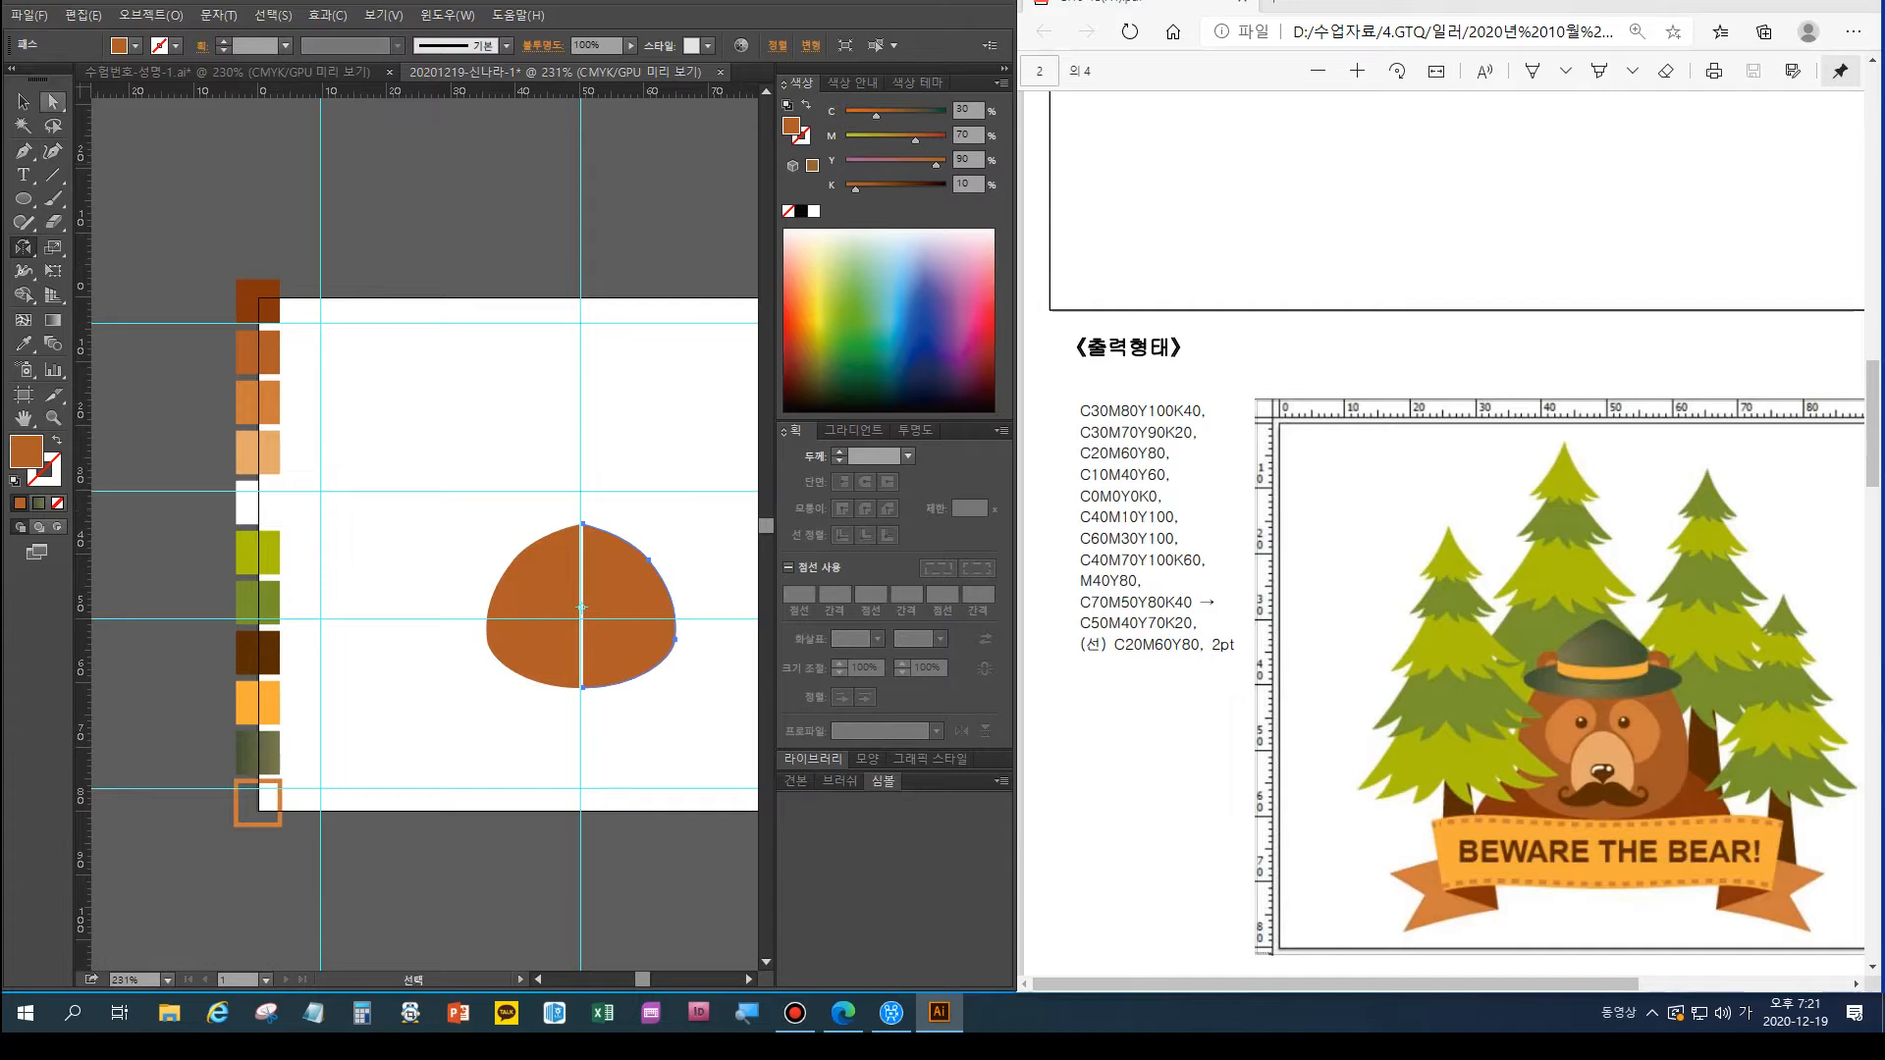
{"action": "left_click", "coordinate": [535, 497]}
{"action": "left_click_drag", "start_coordinate": [535, 497], "coordinate": [612, 550]}
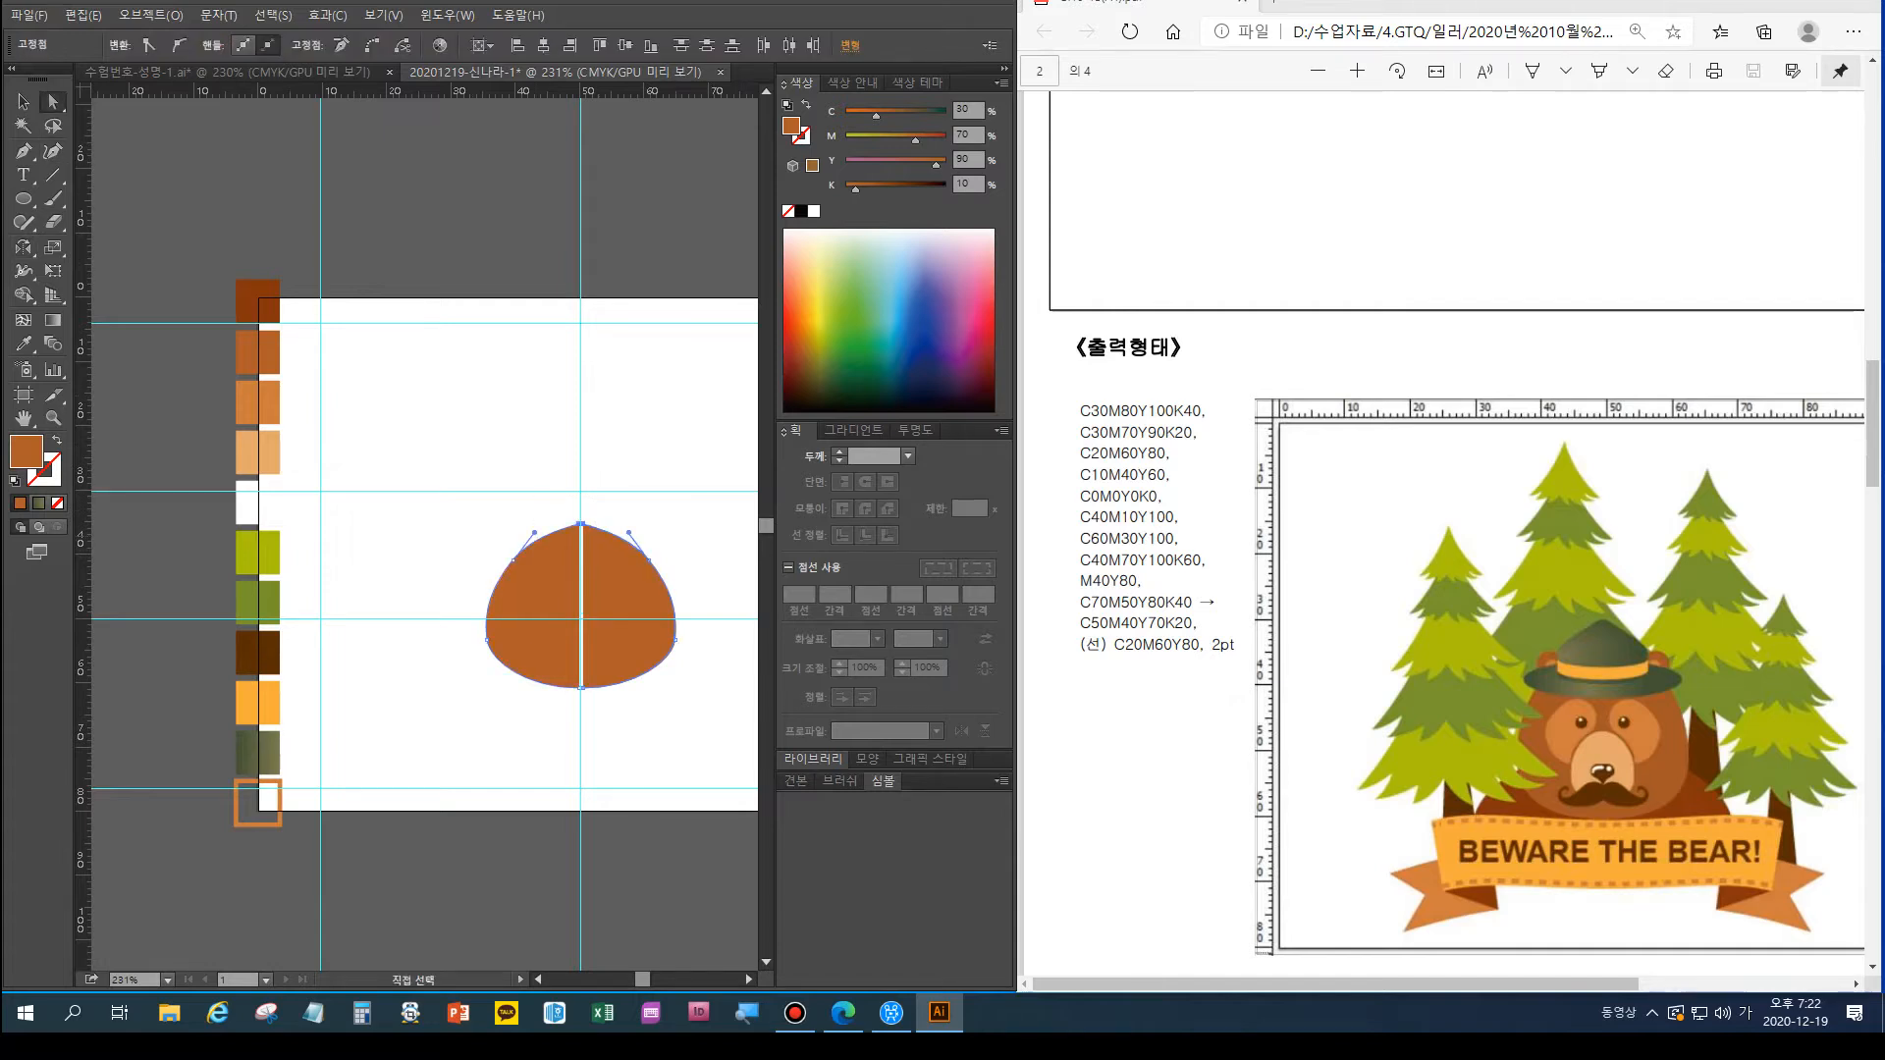
{"action": "key", "text": "ctrl+j"}
{"action": "left_click_drag", "start_coordinate": [610, 711], "coordinate": [562, 675]}
{"action": "key", "text": "ctrl+plus"}
{"action": "key", "text": "ctrl+plus"}
{"action": "key", "text": "ctrl+plus"}
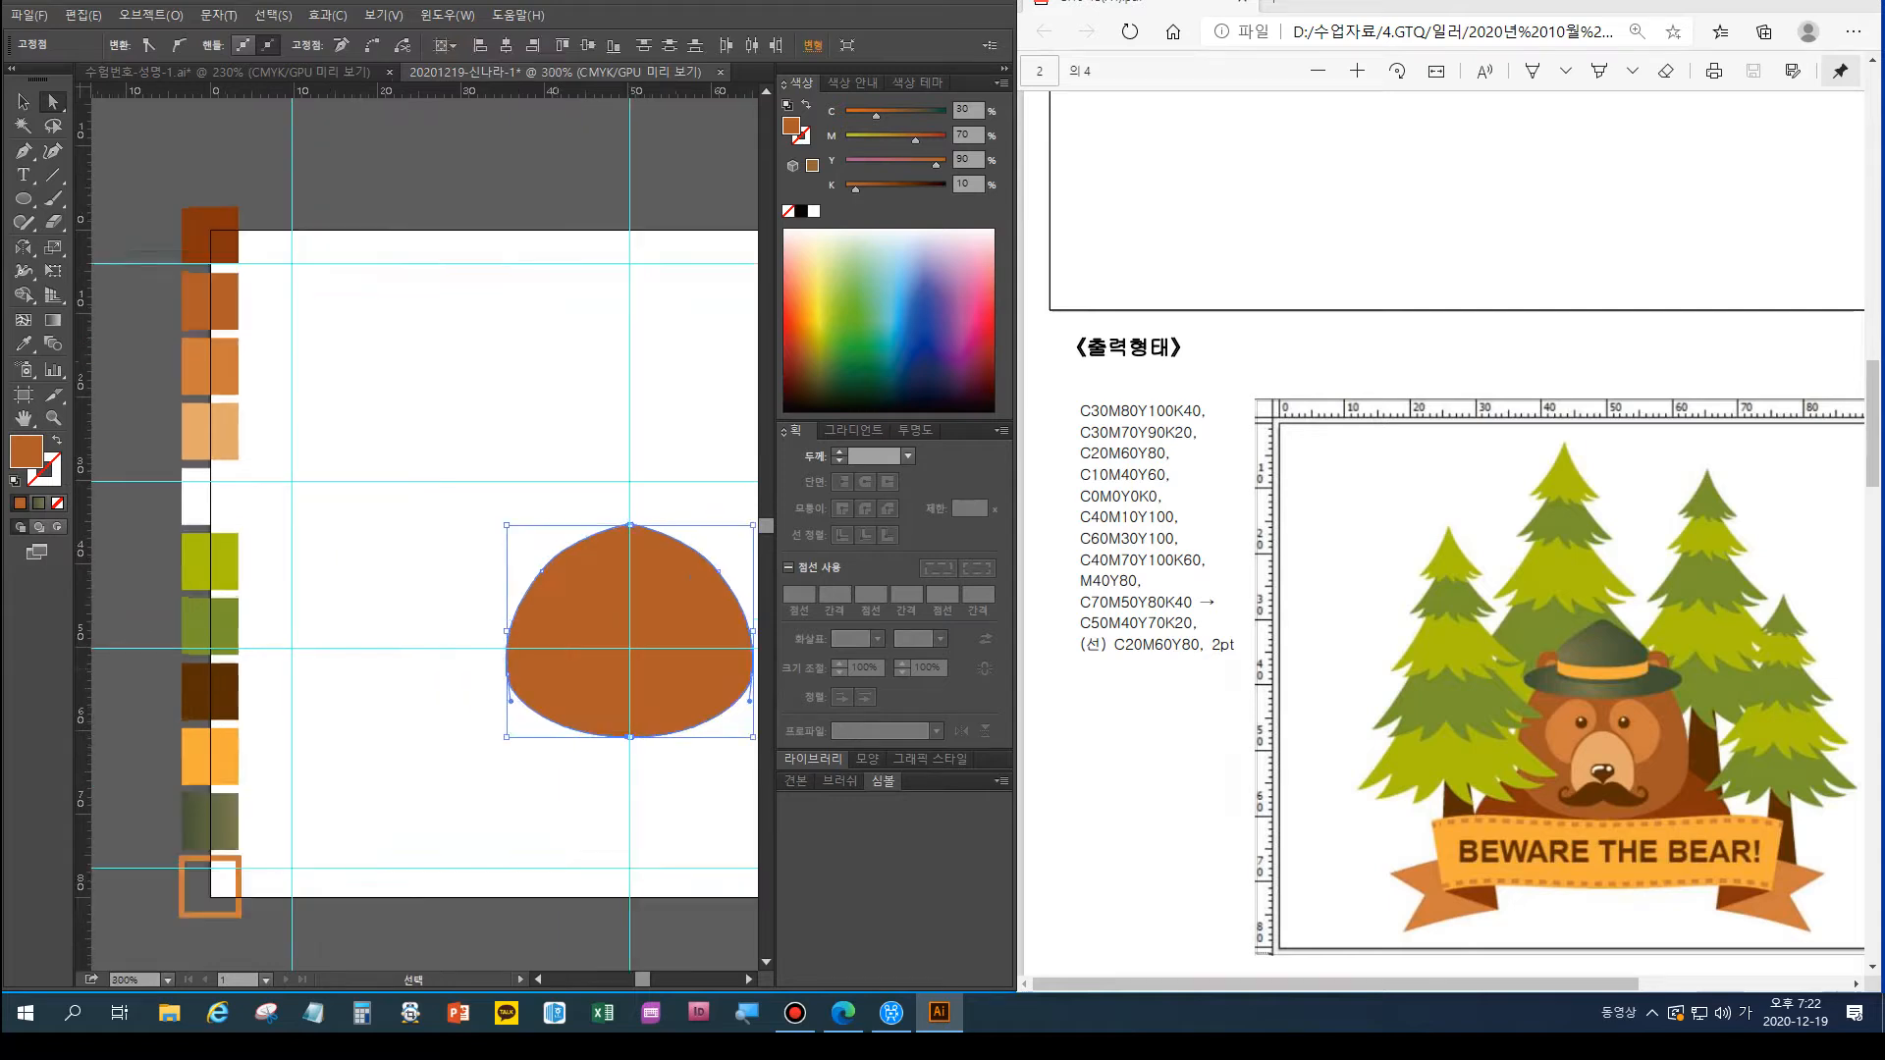
{"action": "left_click_drag", "start_coordinate": [702, 722], "coordinate": [285, 404]}
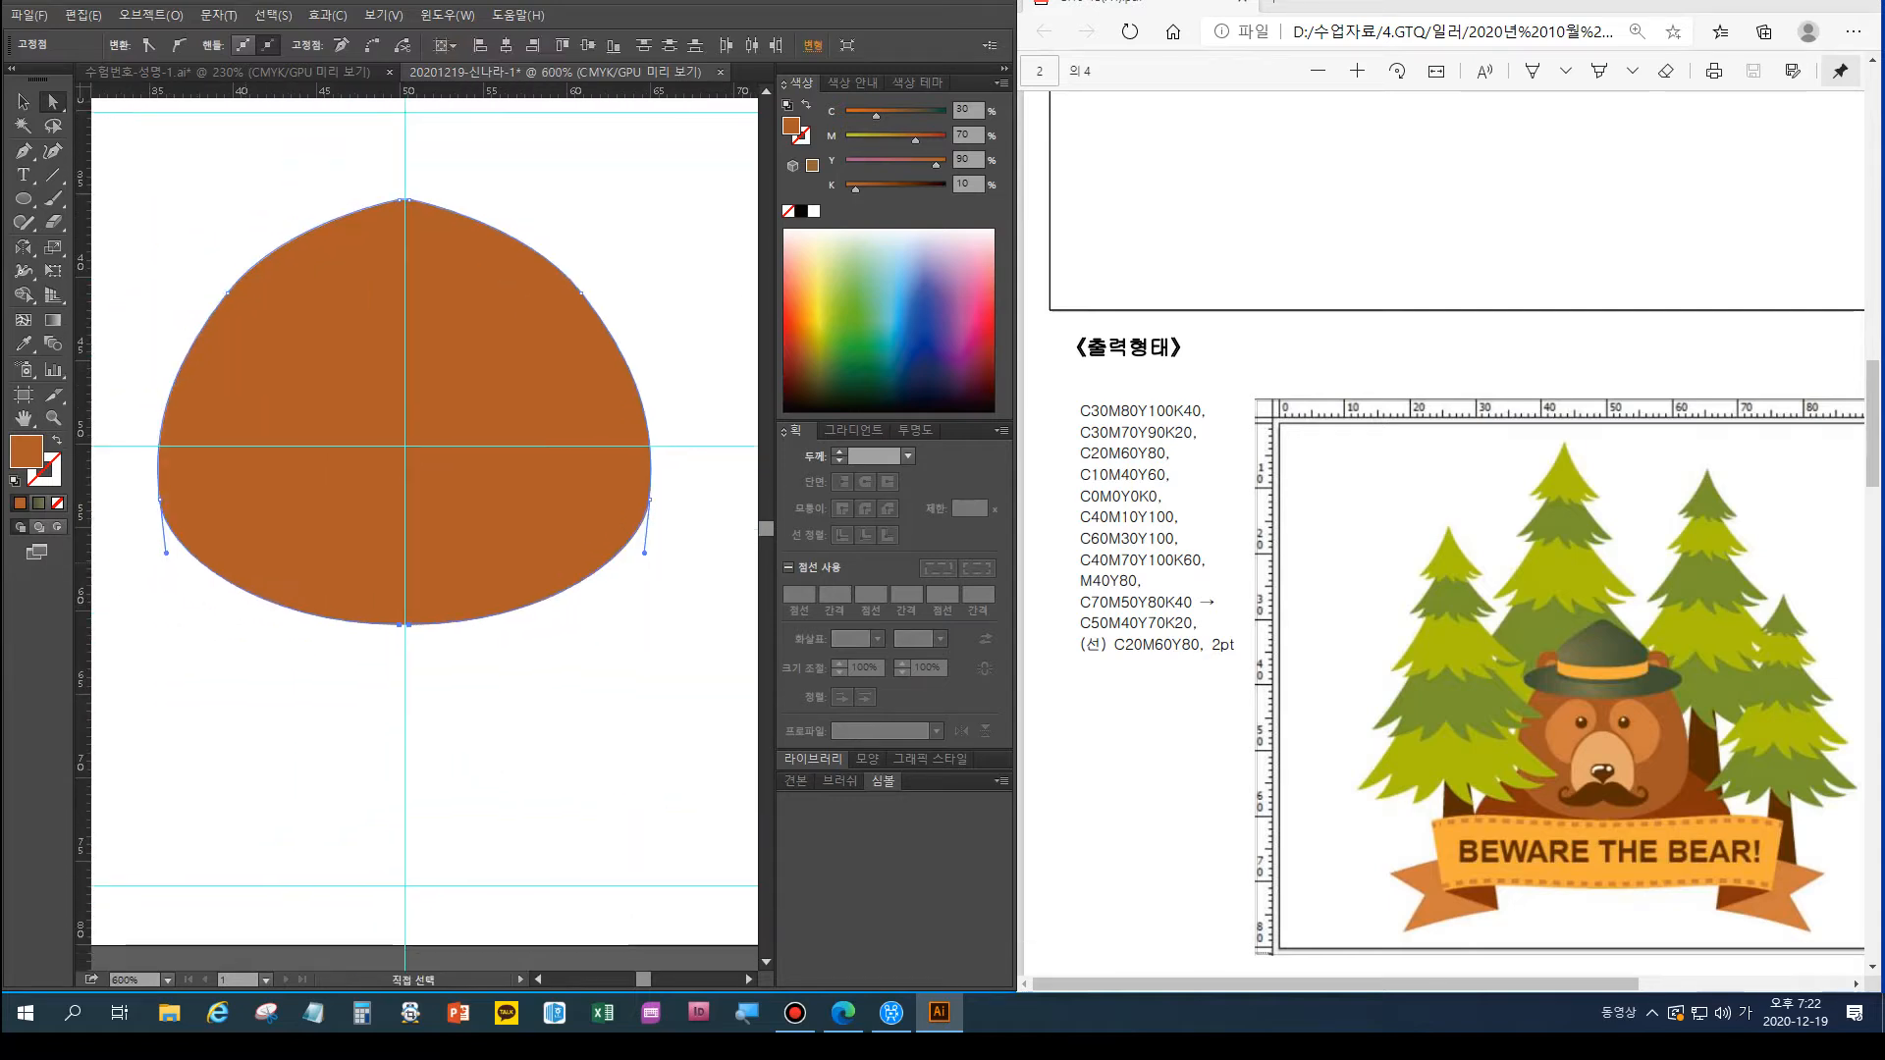
{"action": "key", "text": "ctrl+j"}
{"action": "key", "text": "ctrl+shift+a"}
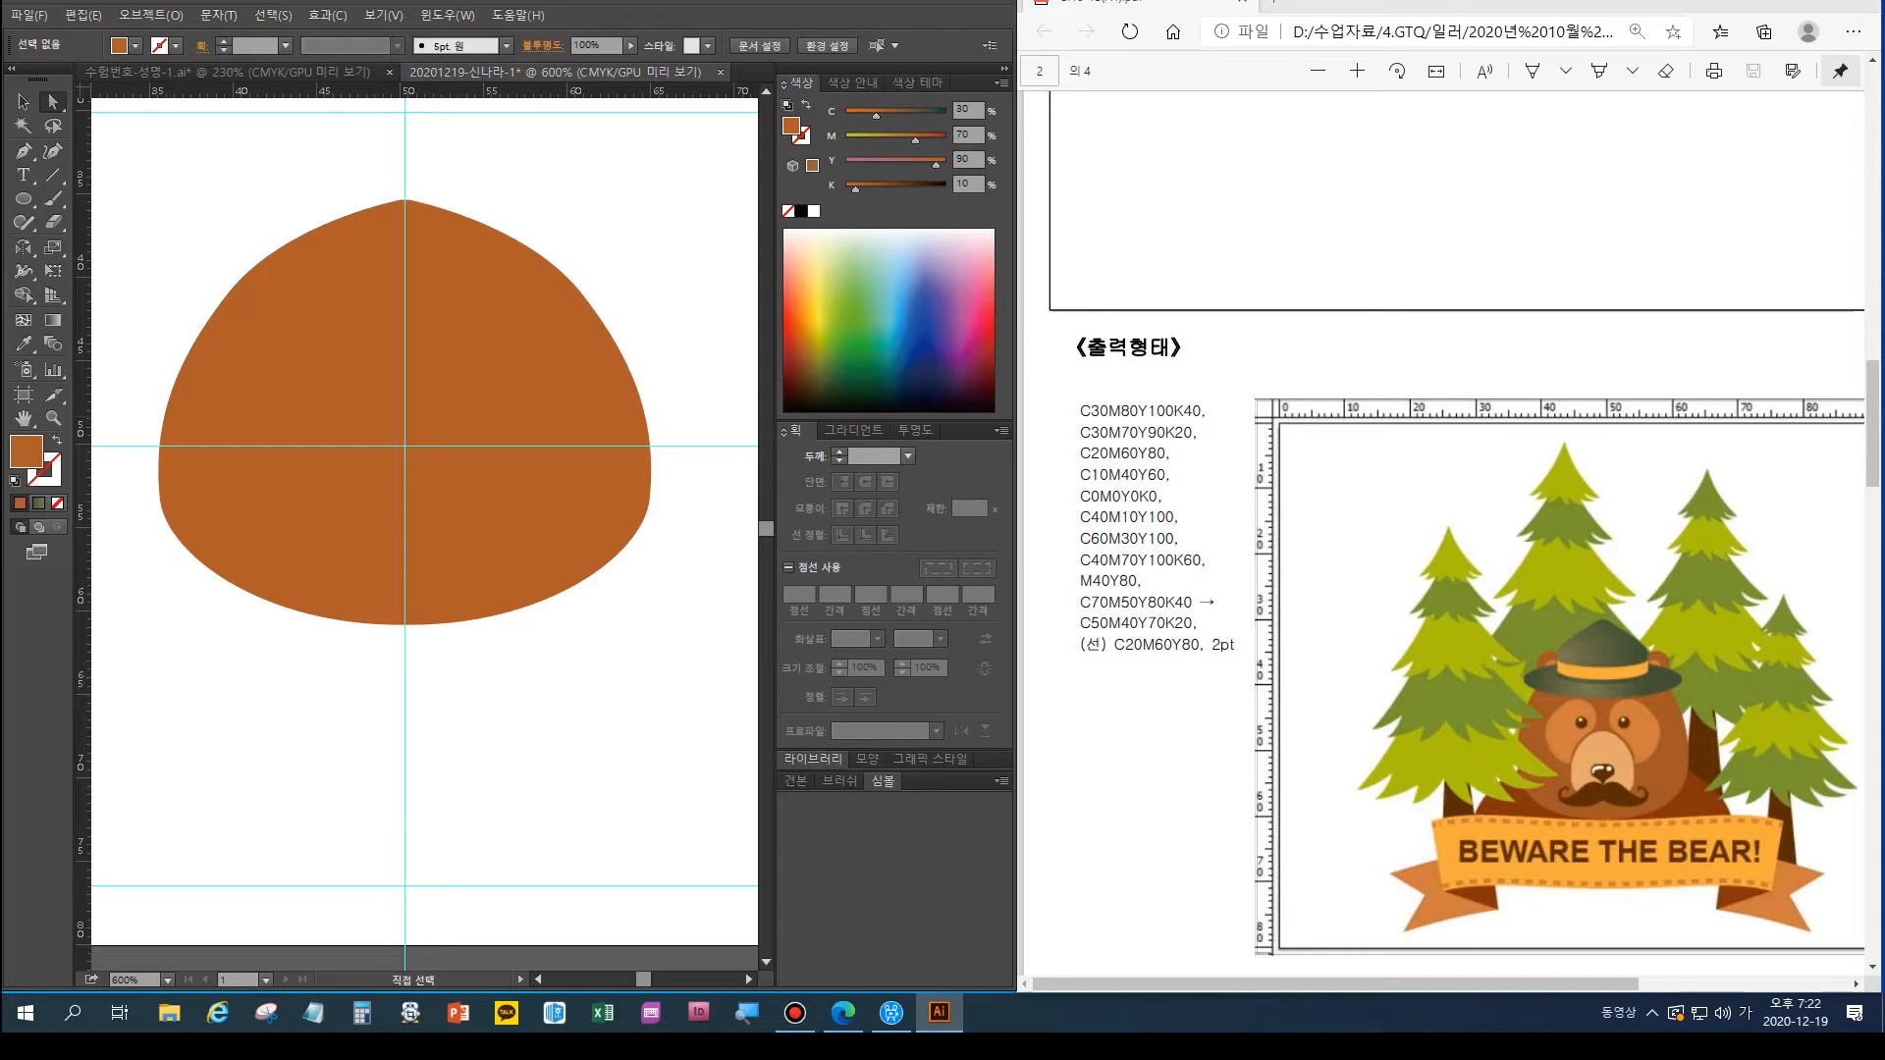
{"action": "double_click", "coordinate": [23, 418]}
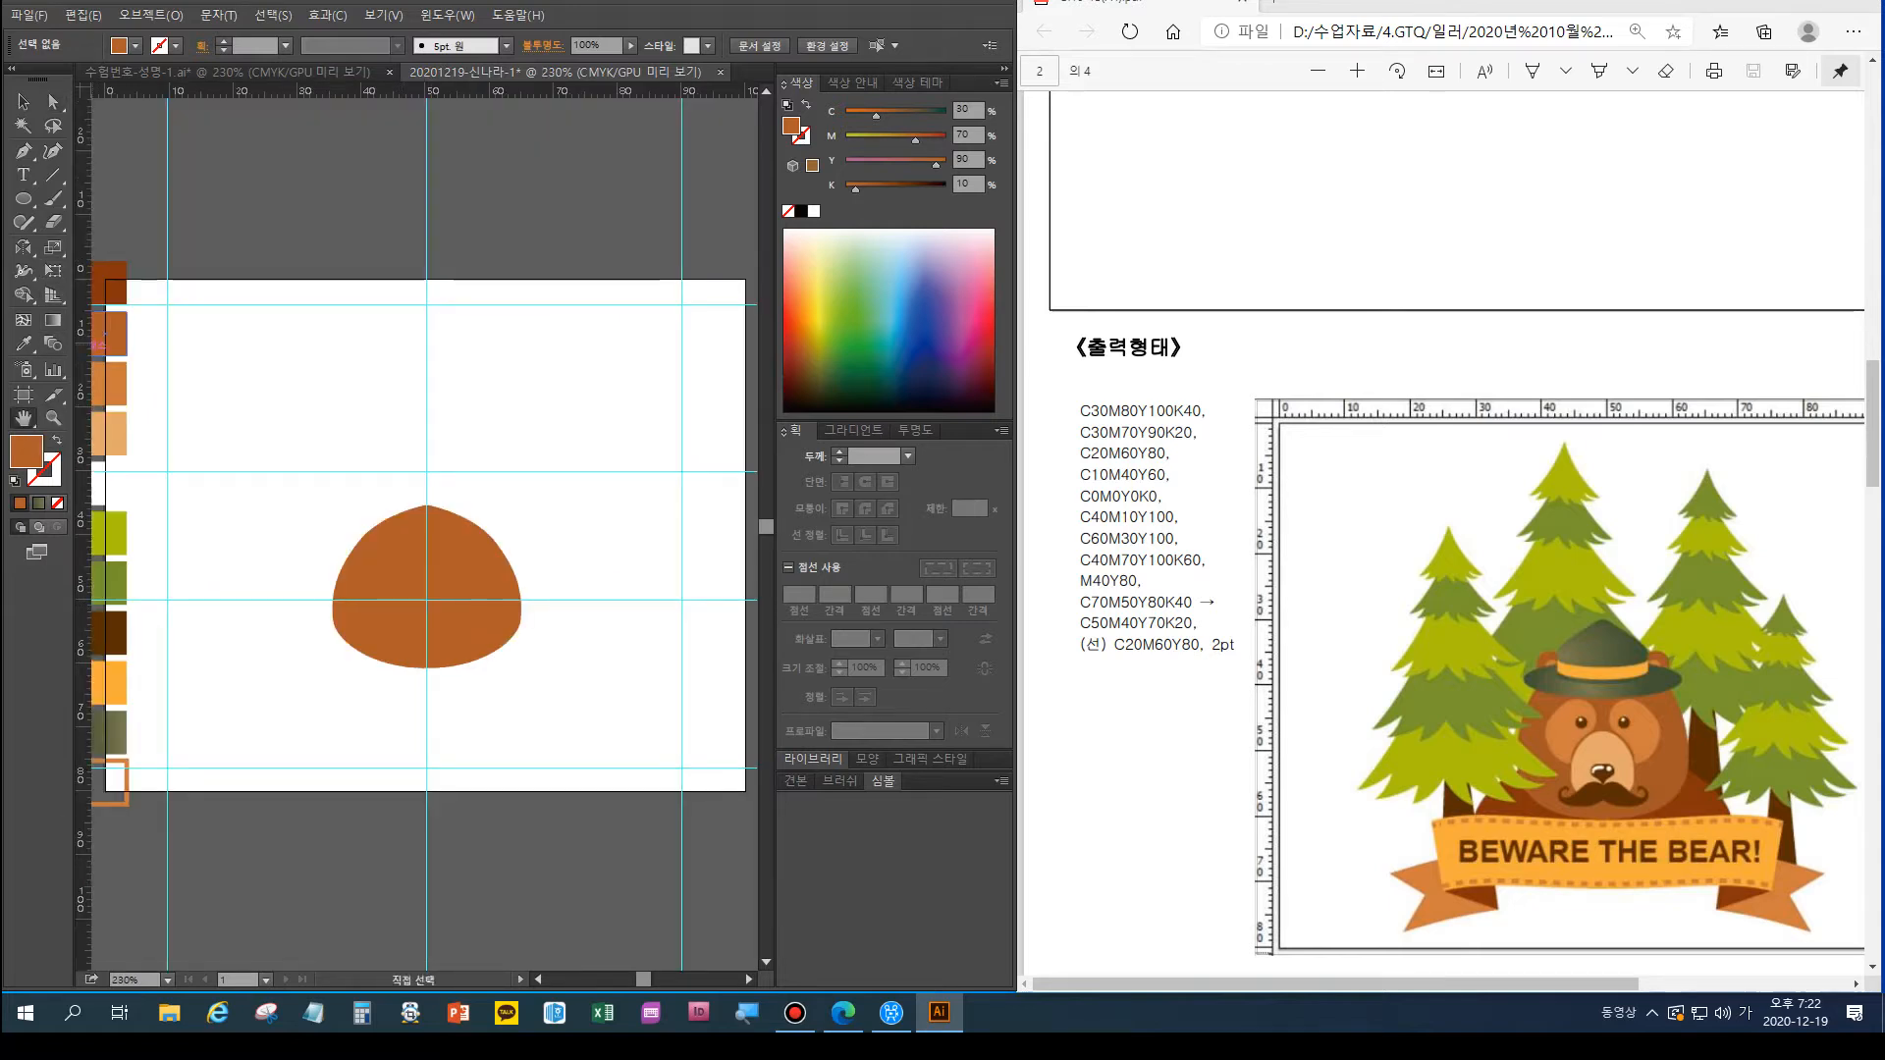
Raise and then lower the head's top anchor to flatten the dome
{"action": "left_click", "coordinate": [53, 102]}
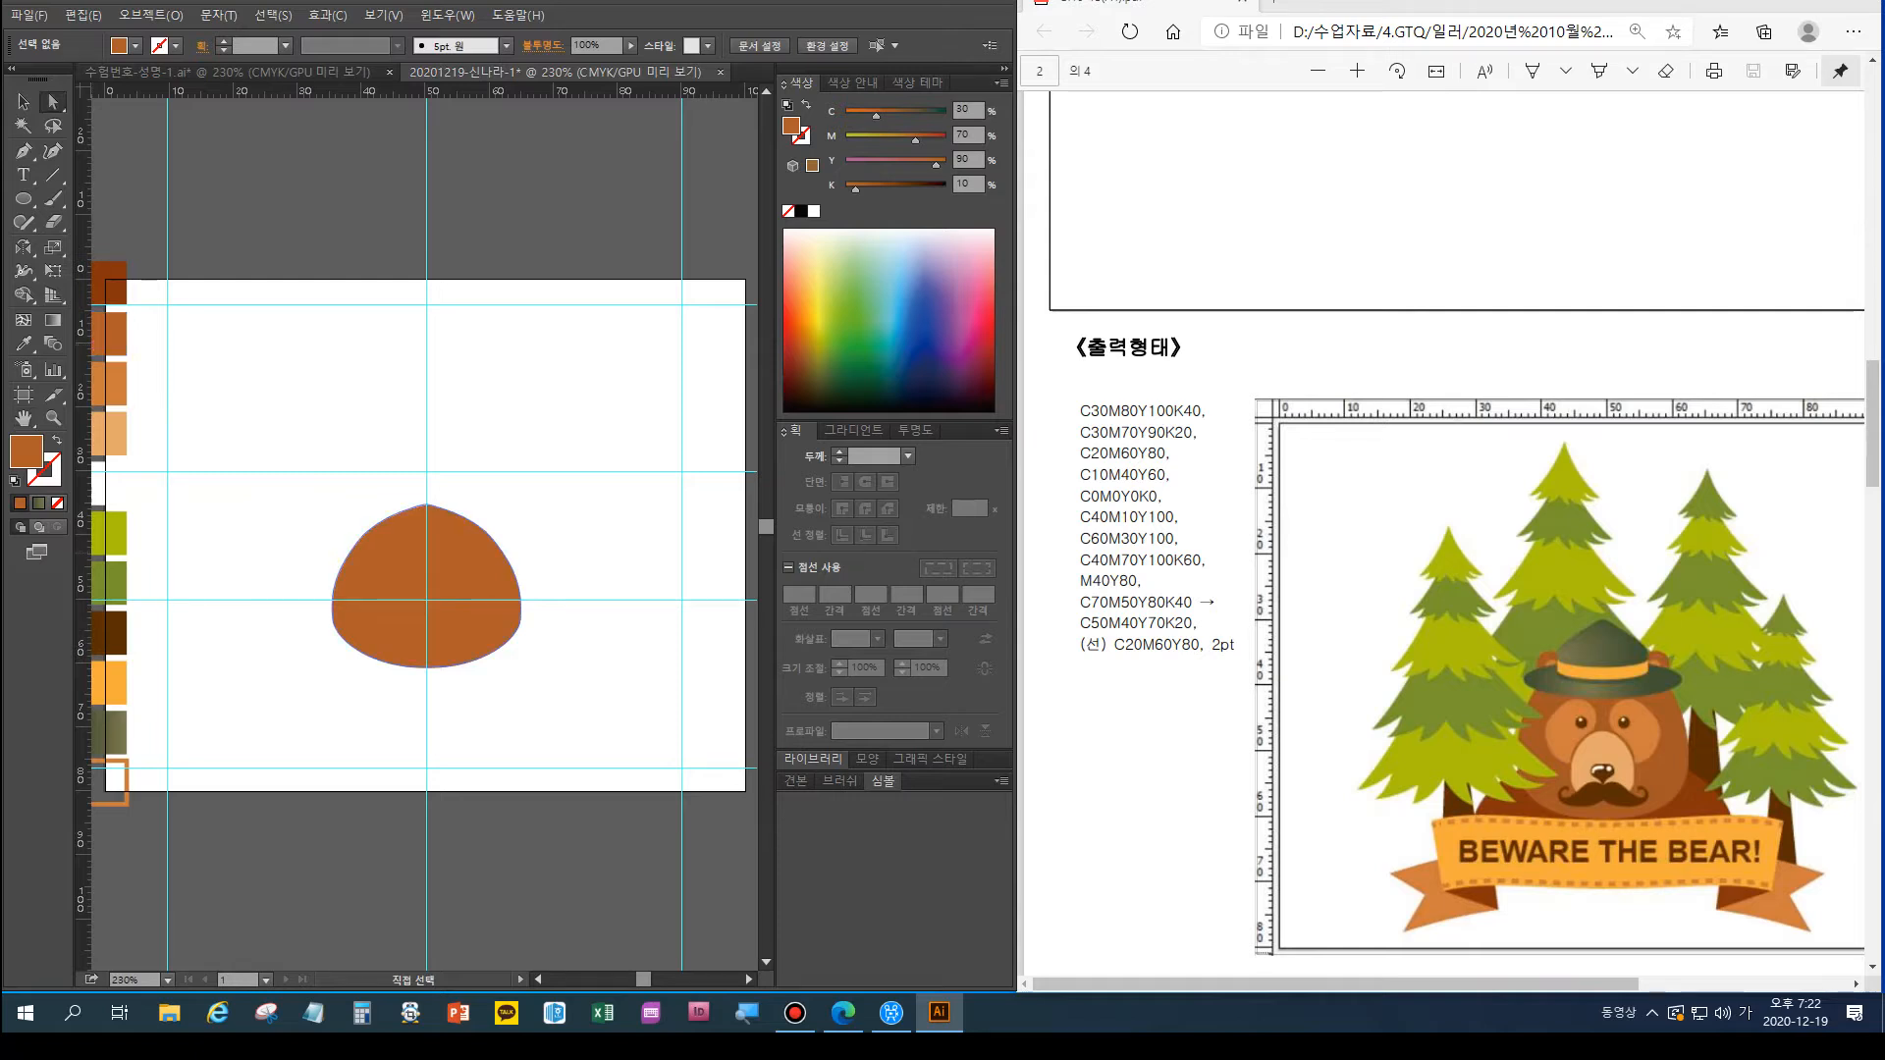
{"action": "left_click", "coordinate": [512, 569]}
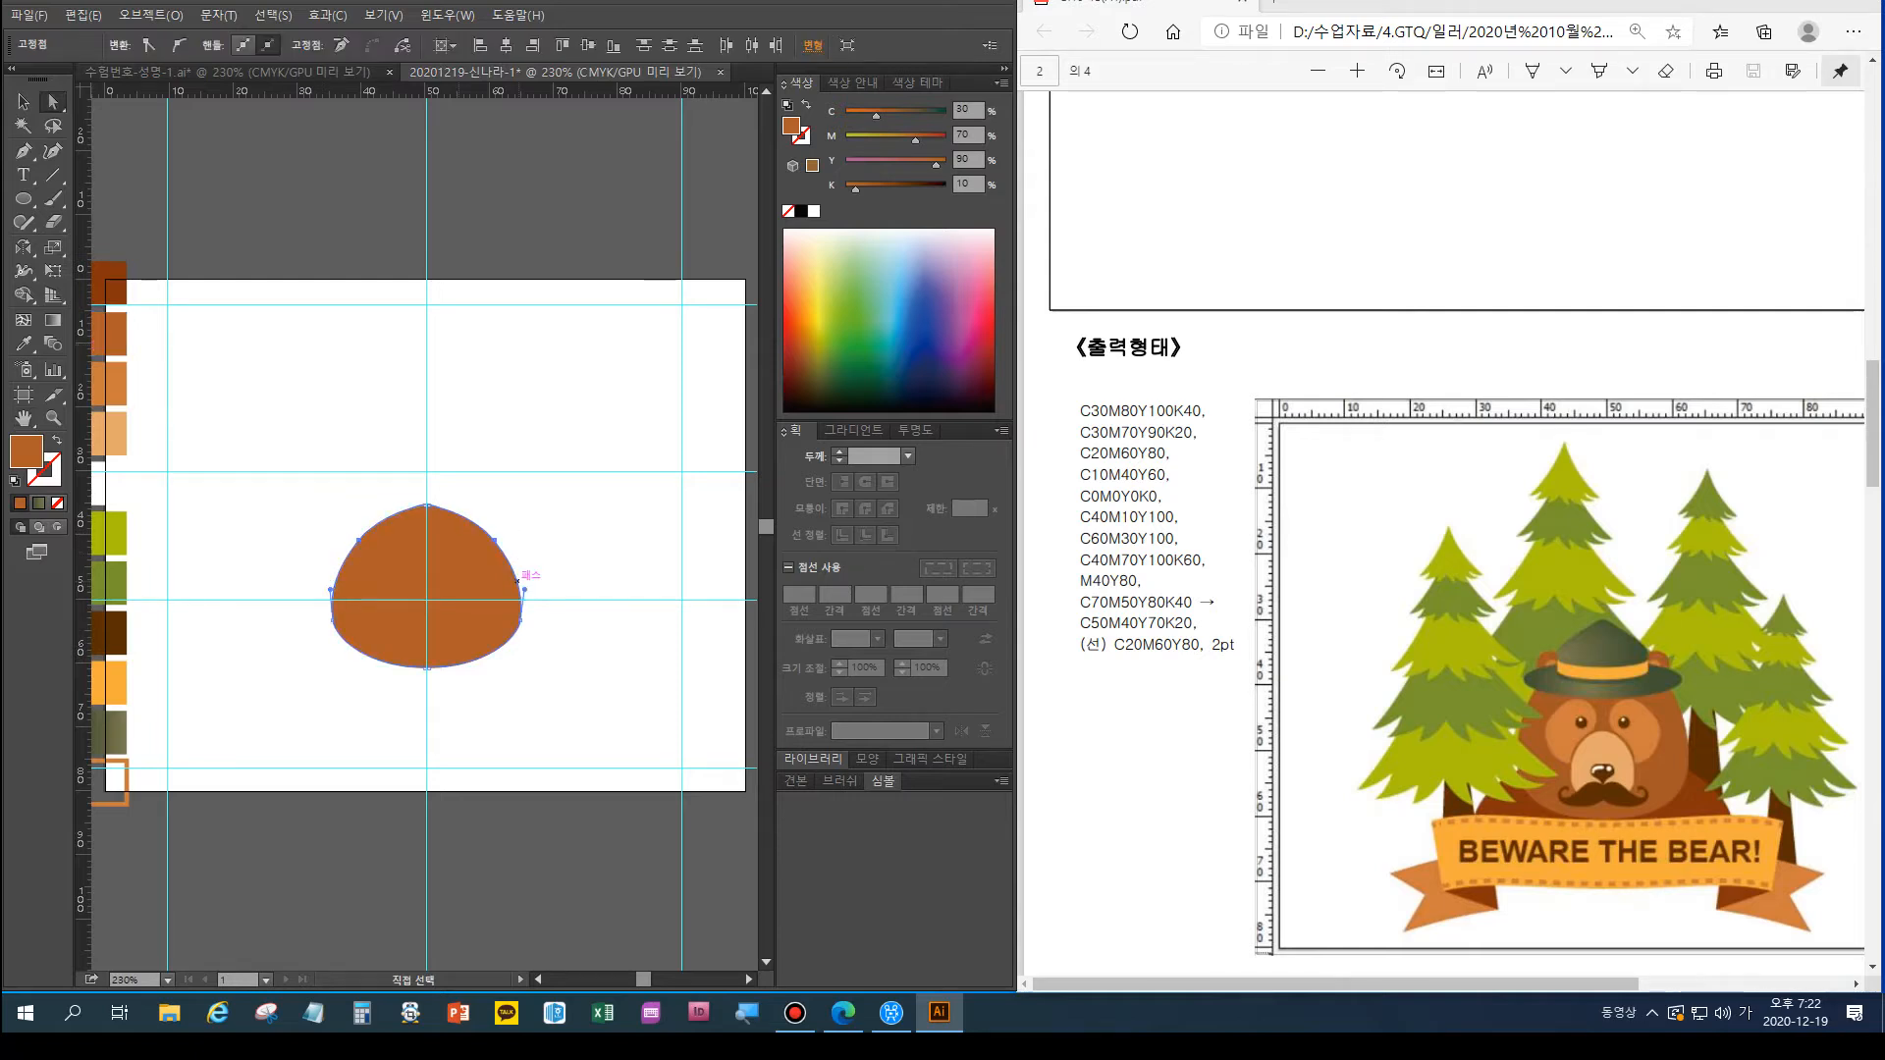
{"action": "left_click_drag", "start_coordinate": [391, 502], "coordinate": [506, 545]}
{"action": "key", "text": "Up"}
{"action": "key", "text": "Up"}
{"action": "key", "text": "Up"}
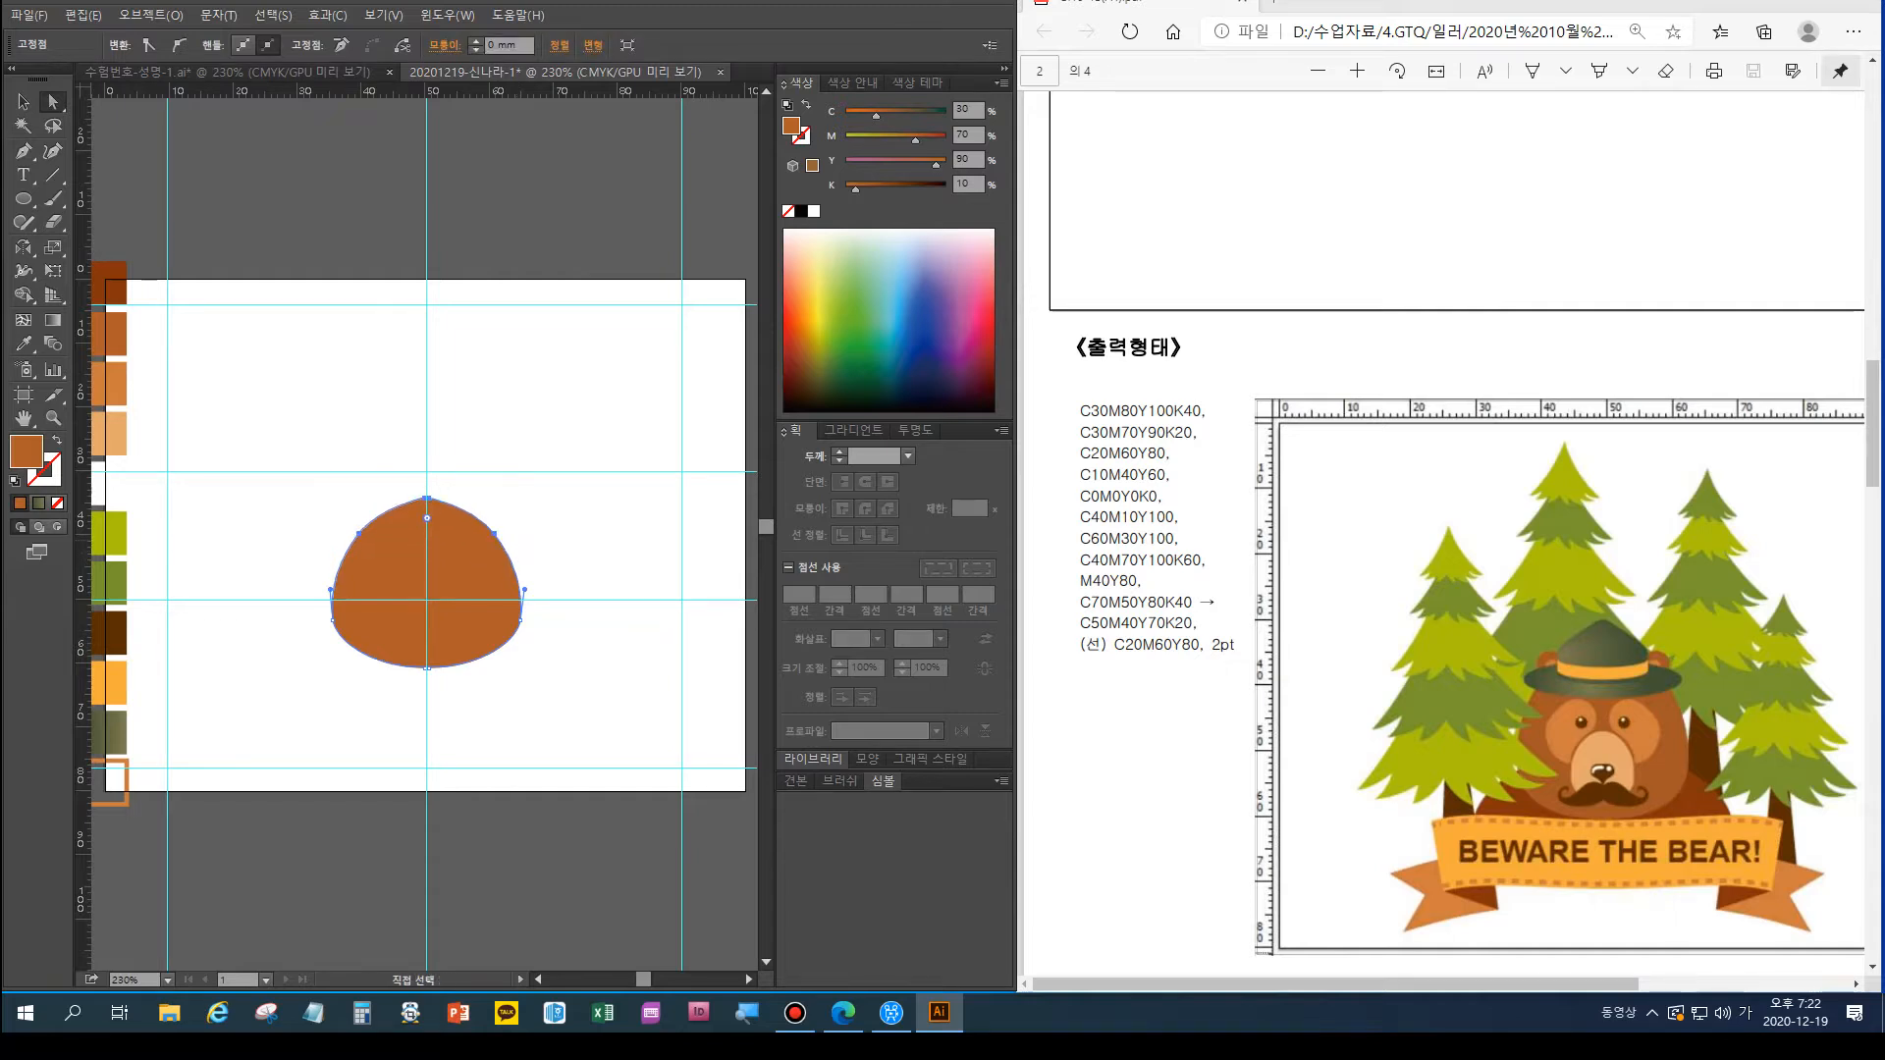
{"action": "left_click_drag", "start_coordinate": [395, 489], "coordinate": [446, 513]}
{"action": "key", "text": "Down"}
{"action": "key", "text": "Down"}
{"action": "key", "text": "Down"}
{"action": "key", "text": "Down"}
{"action": "key", "text": "Down"}
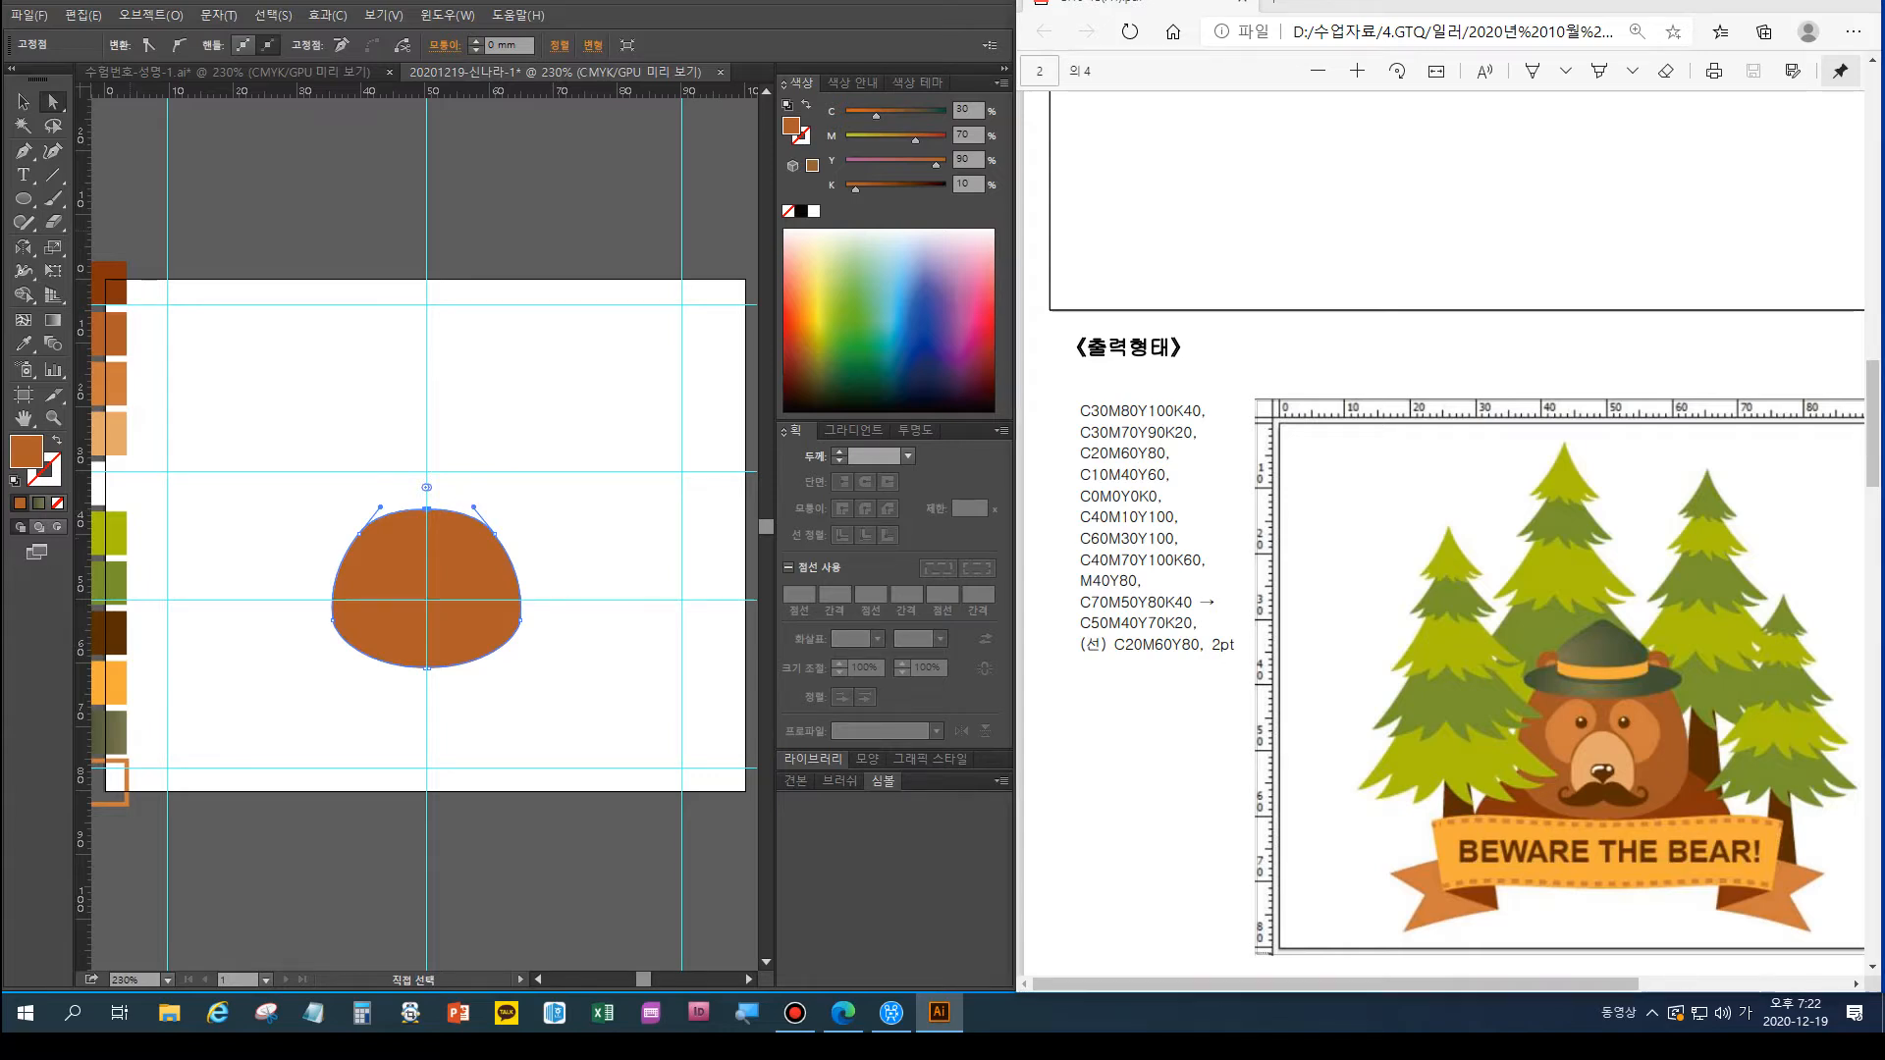
Check the bear reference picture, then eyedrop lighter brown C20 M60 Y80 K0 as fill
{"action": "left_click", "coordinate": [1612, 745]}
{"action": "scroll", "coordinate": [1612, 745], "scroll_direction": "up", "scroll_amount": 4}
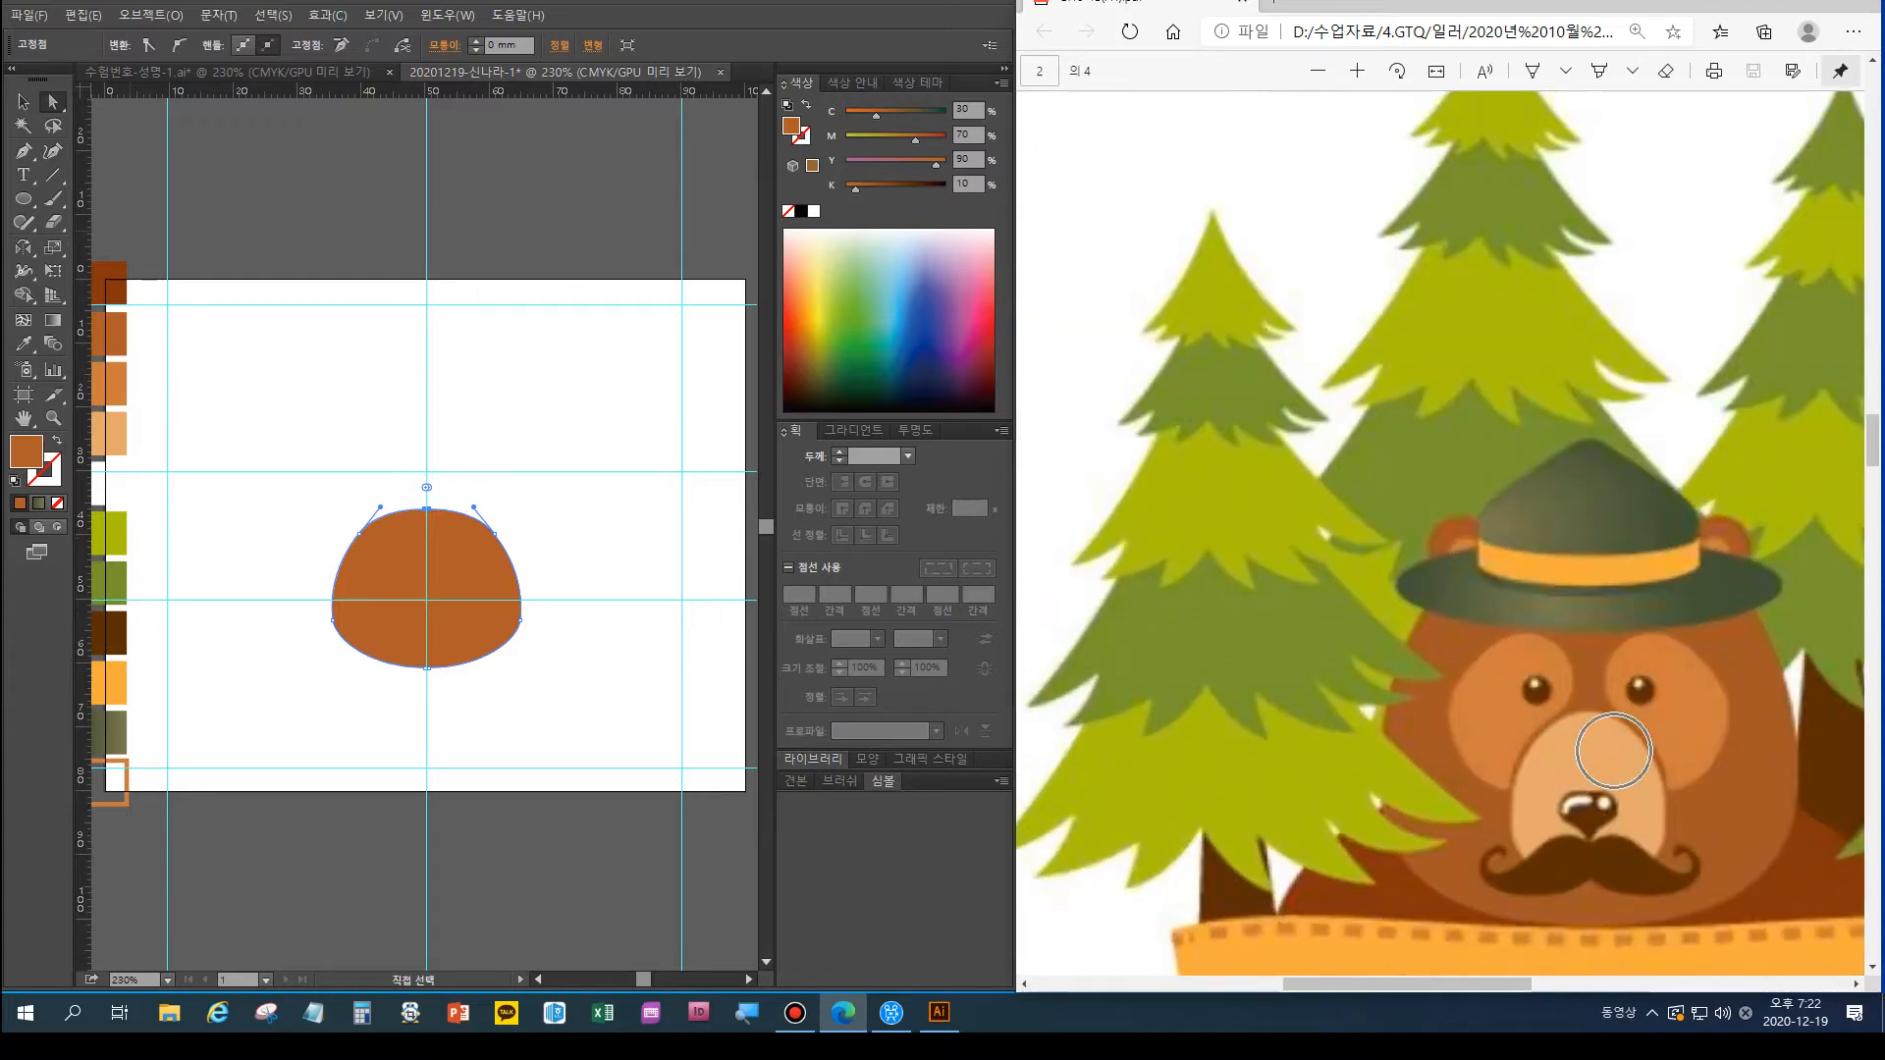
{"action": "scroll", "coordinate": [1612, 745], "scroll_direction": "down", "scroll_amount": 2}
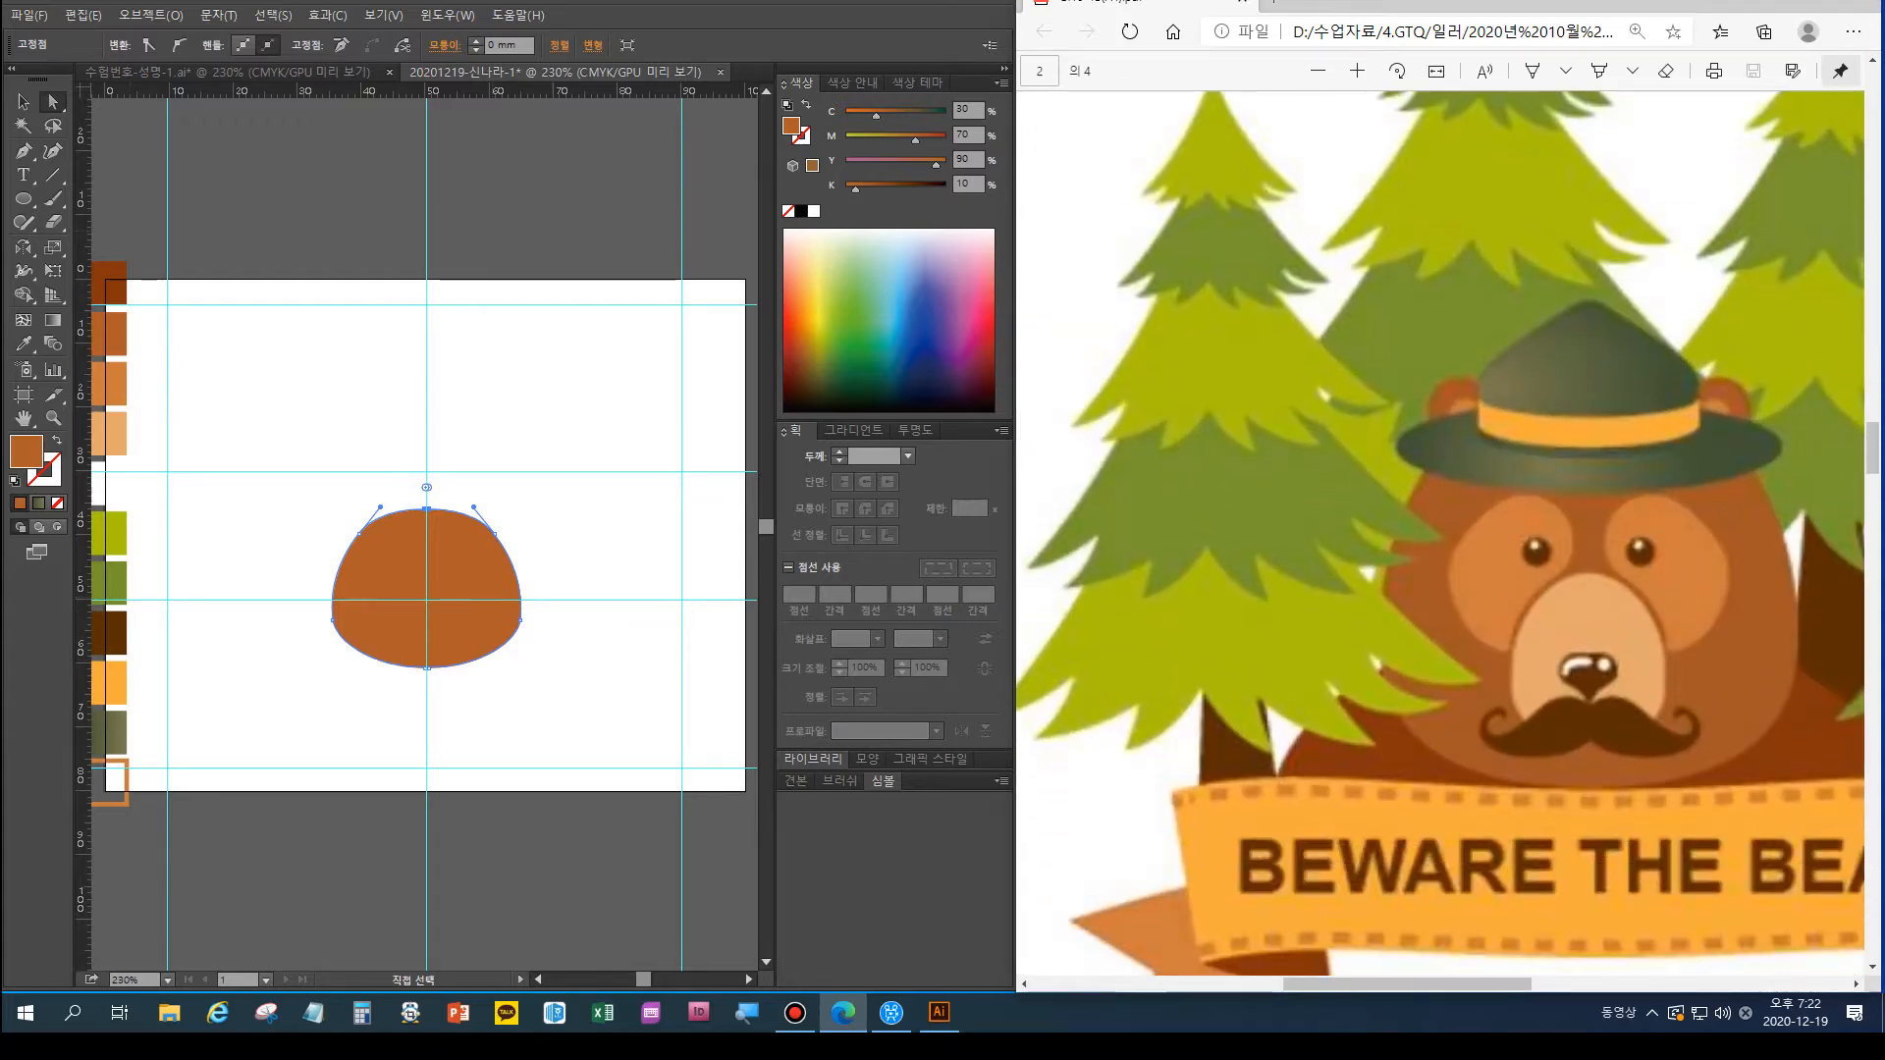
{"action": "key", "text": "p"}
{"action": "left_click", "coordinate": [23, 102]}
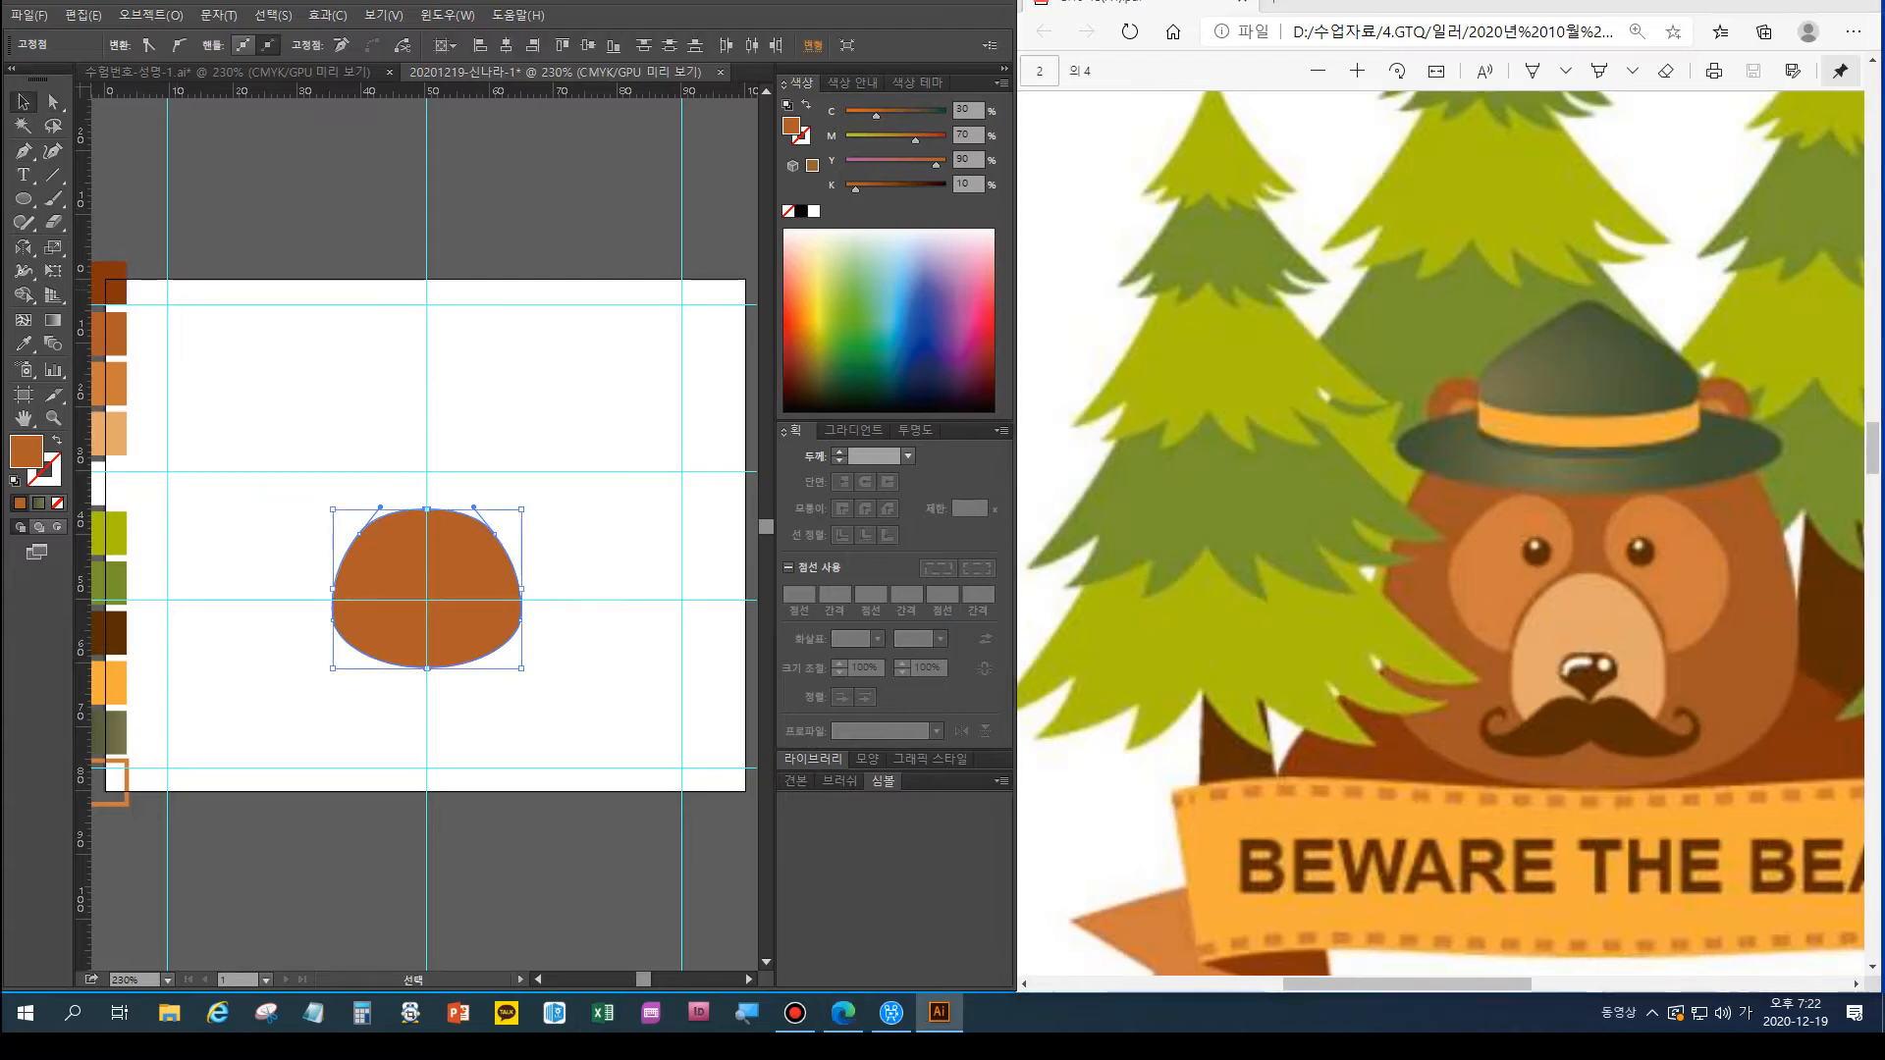
{"action": "left_click", "coordinate": [245, 392]}
{"action": "key", "text": "p"}
{"action": "key", "text": "i"}
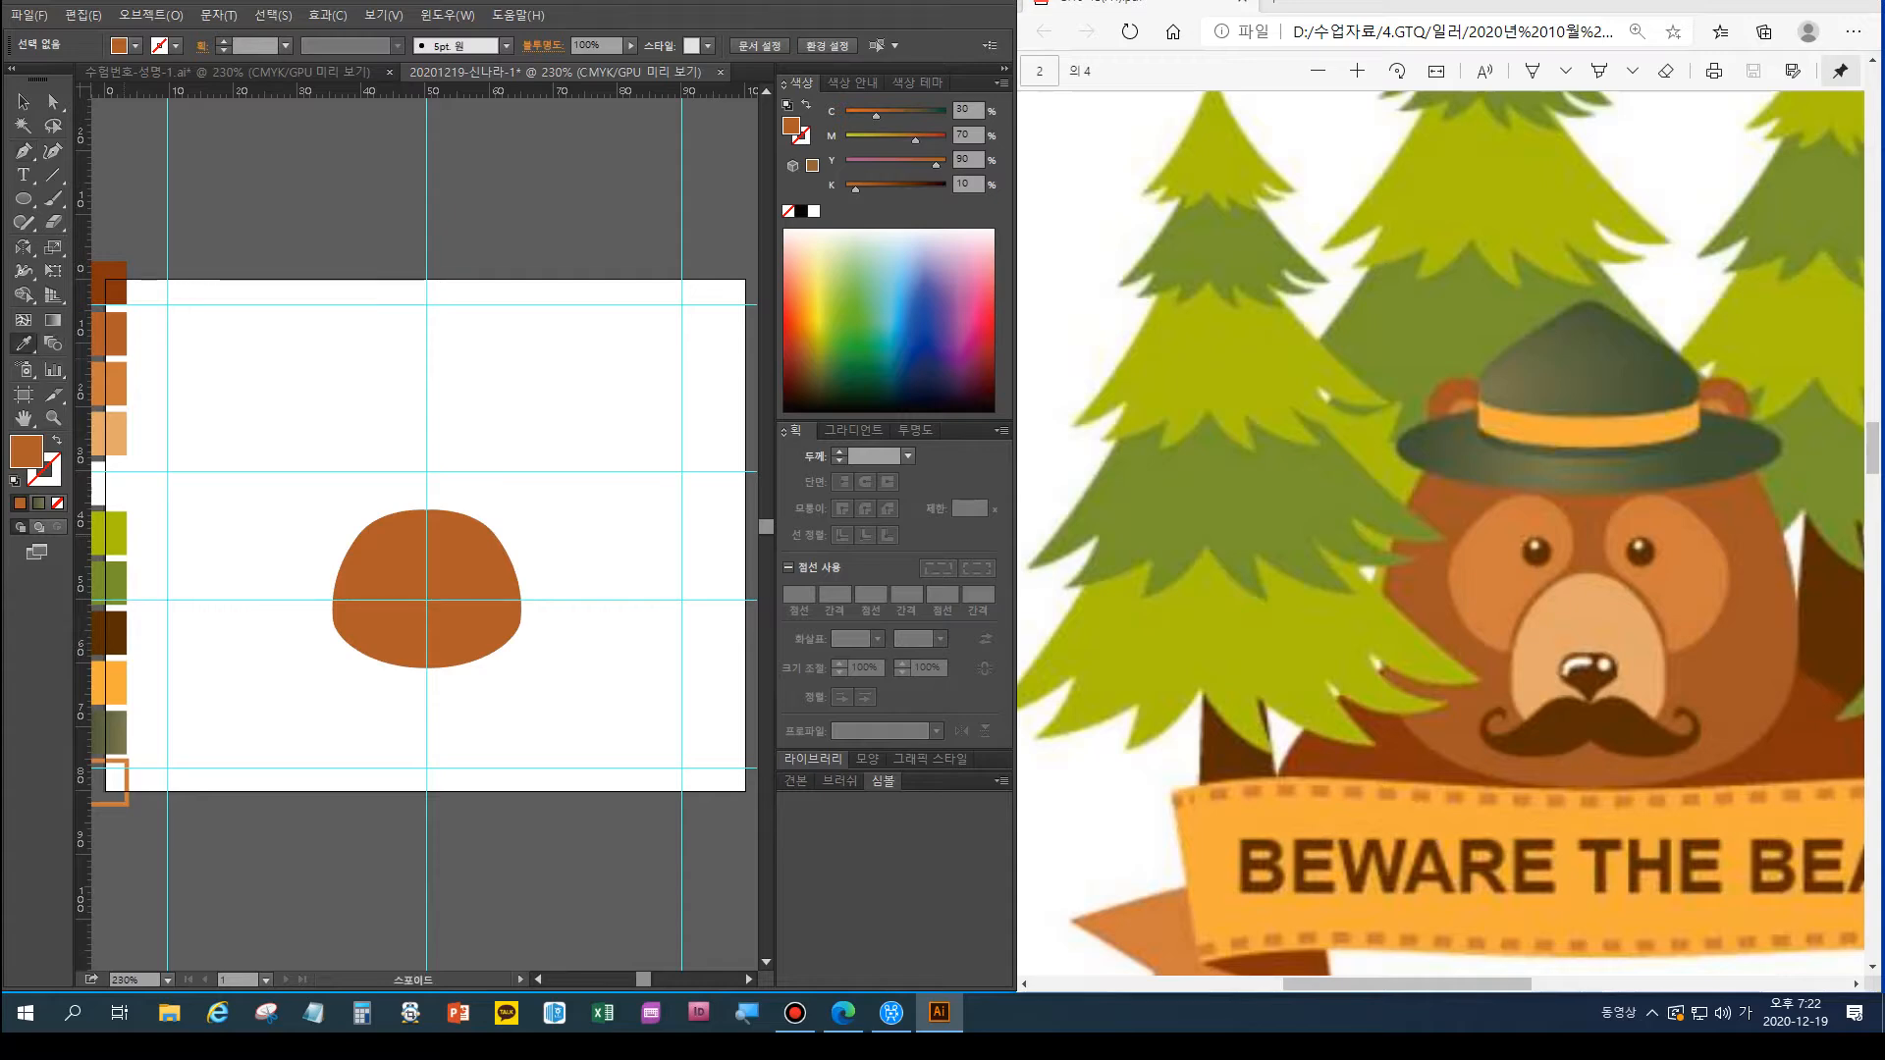
{"action": "left_click", "coordinate": [116, 388]}
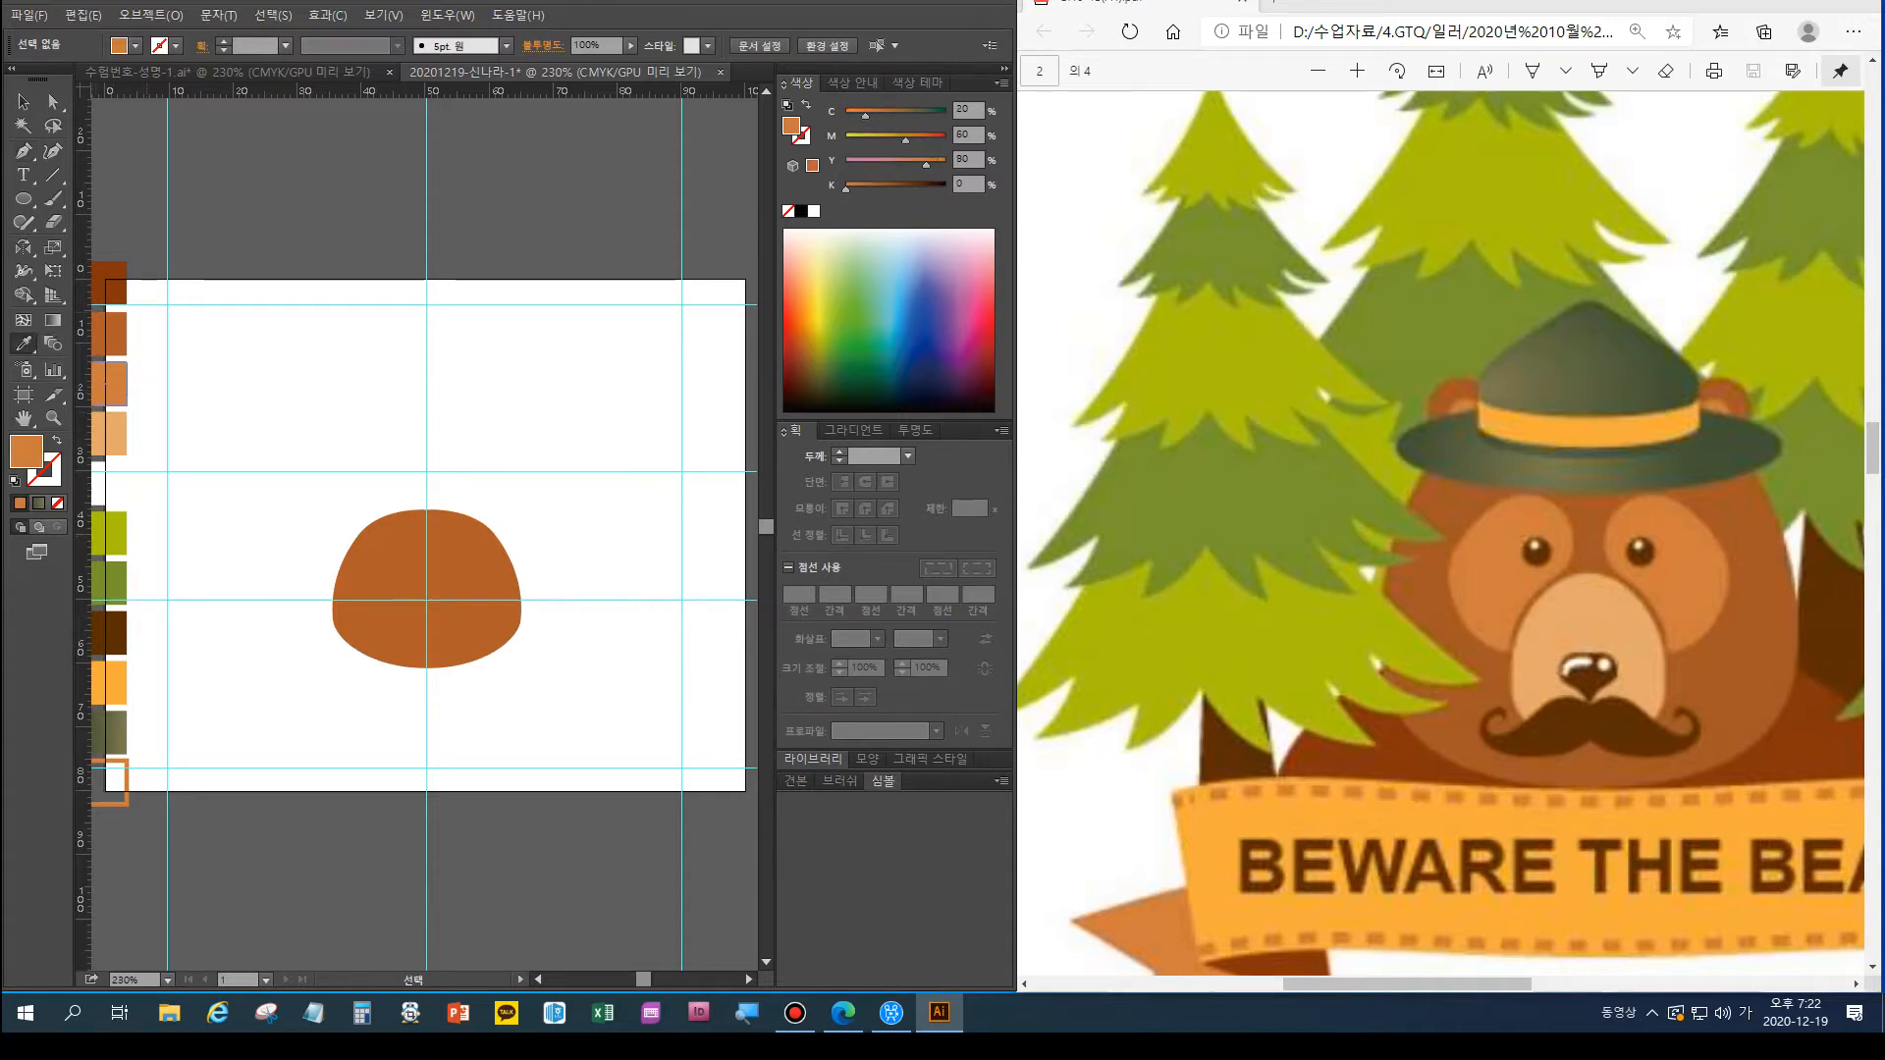
{"action": "key", "text": "p"}
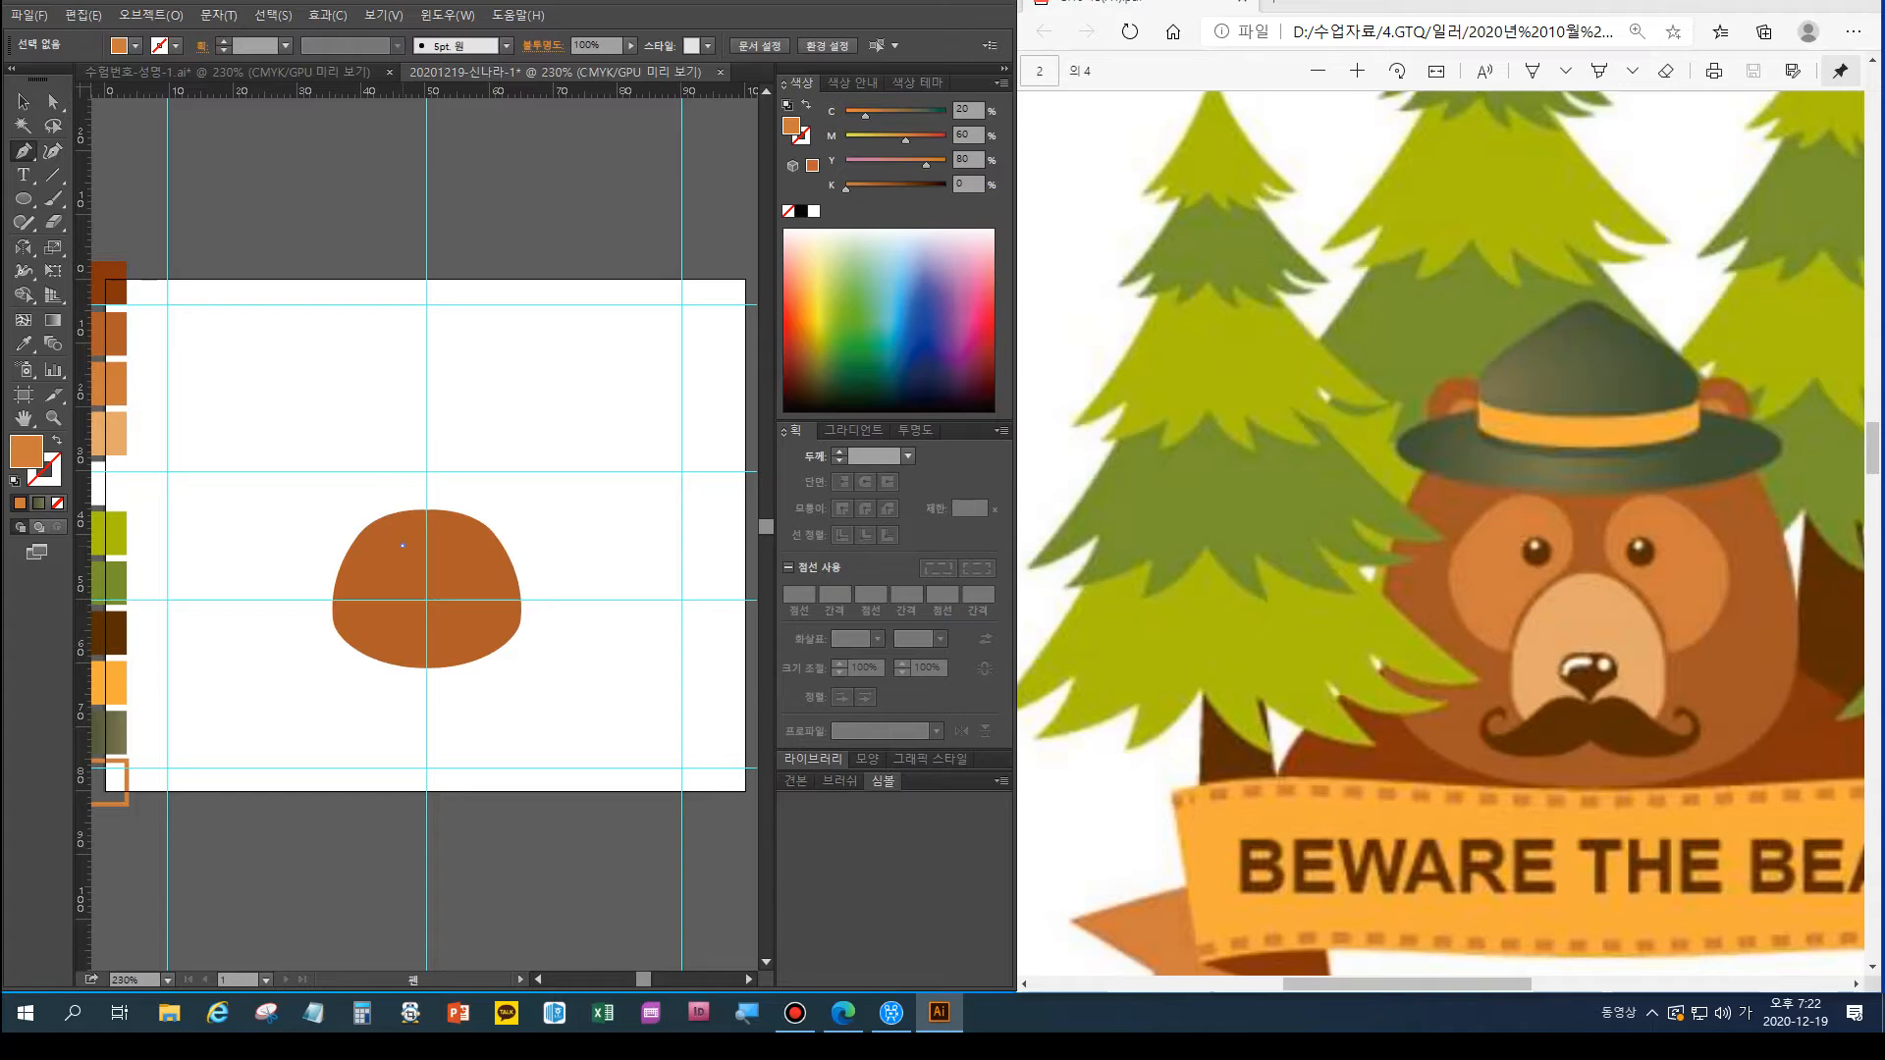
Pen a curved teardrop eye patch on the upper-left of the head
{"action": "left_click_drag", "start_coordinate": [420, 562], "coordinate": [423, 569]}
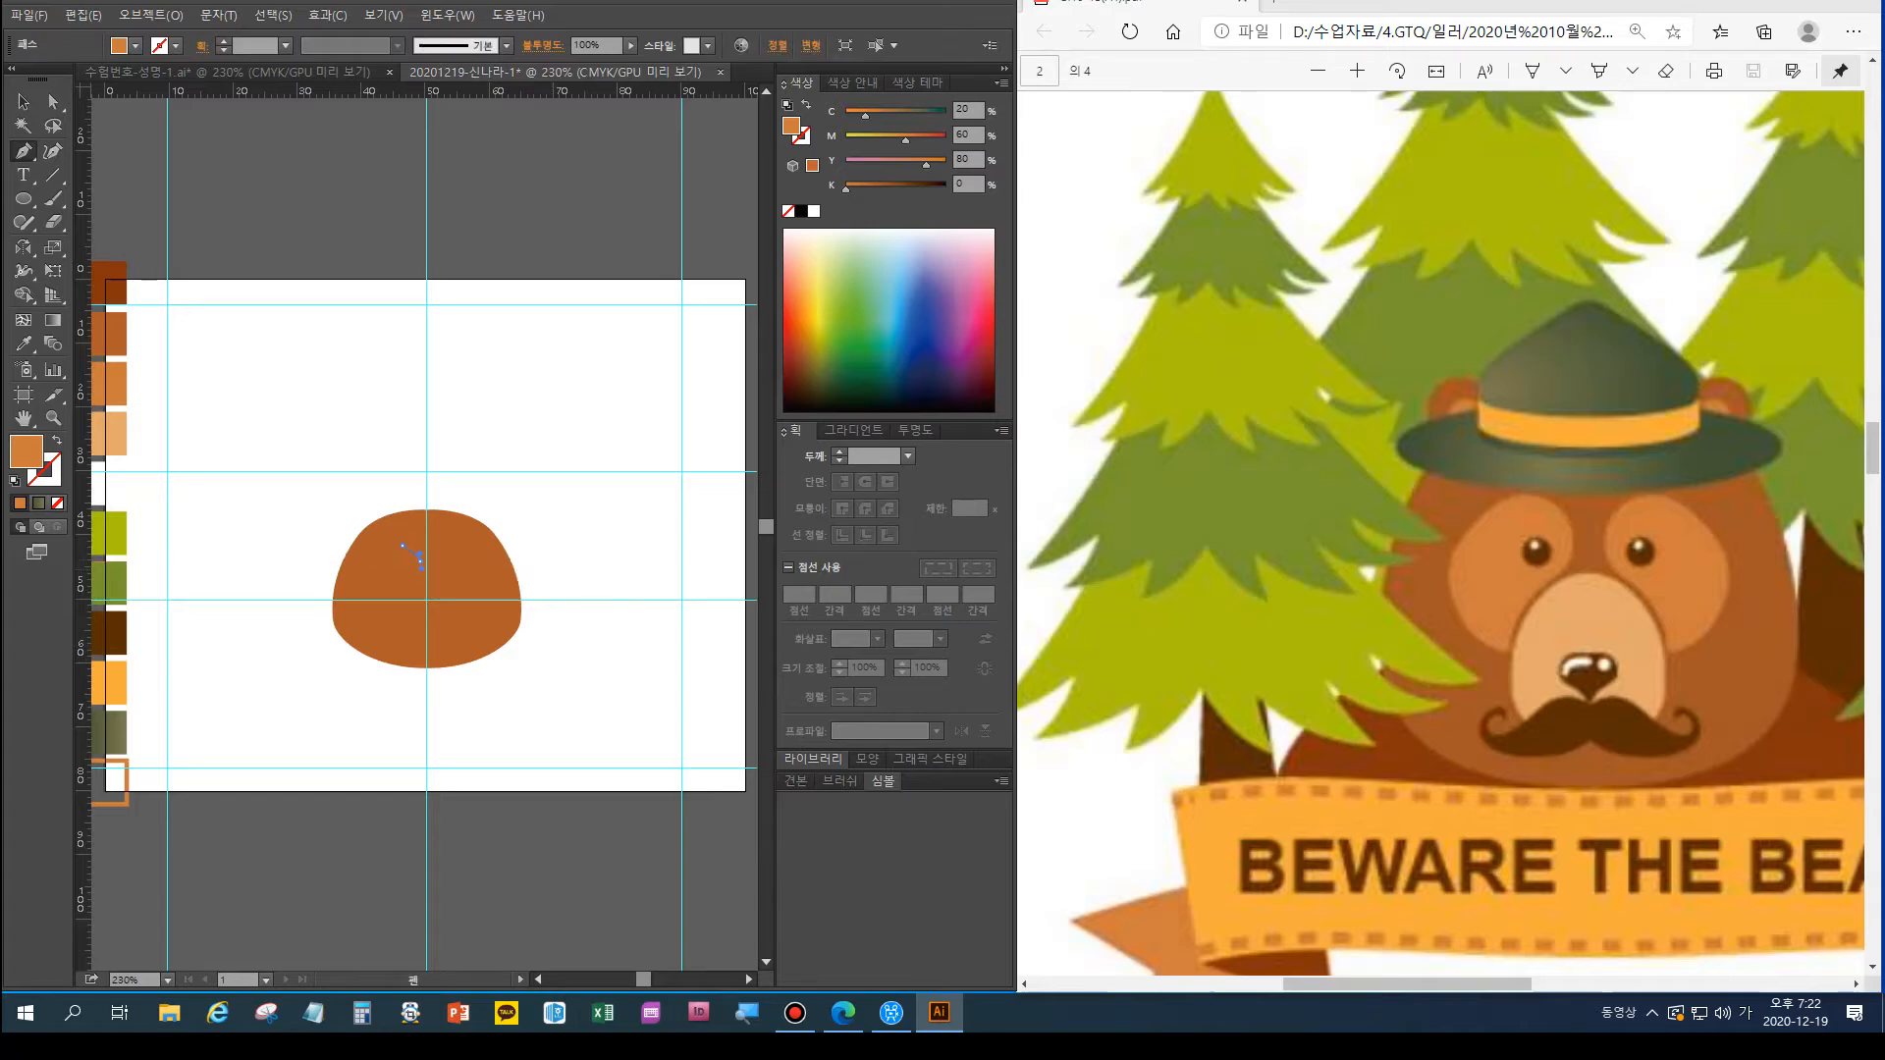
{"action": "left_click", "coordinate": [402, 594]}
{"action": "left_click", "coordinate": [402, 593]}
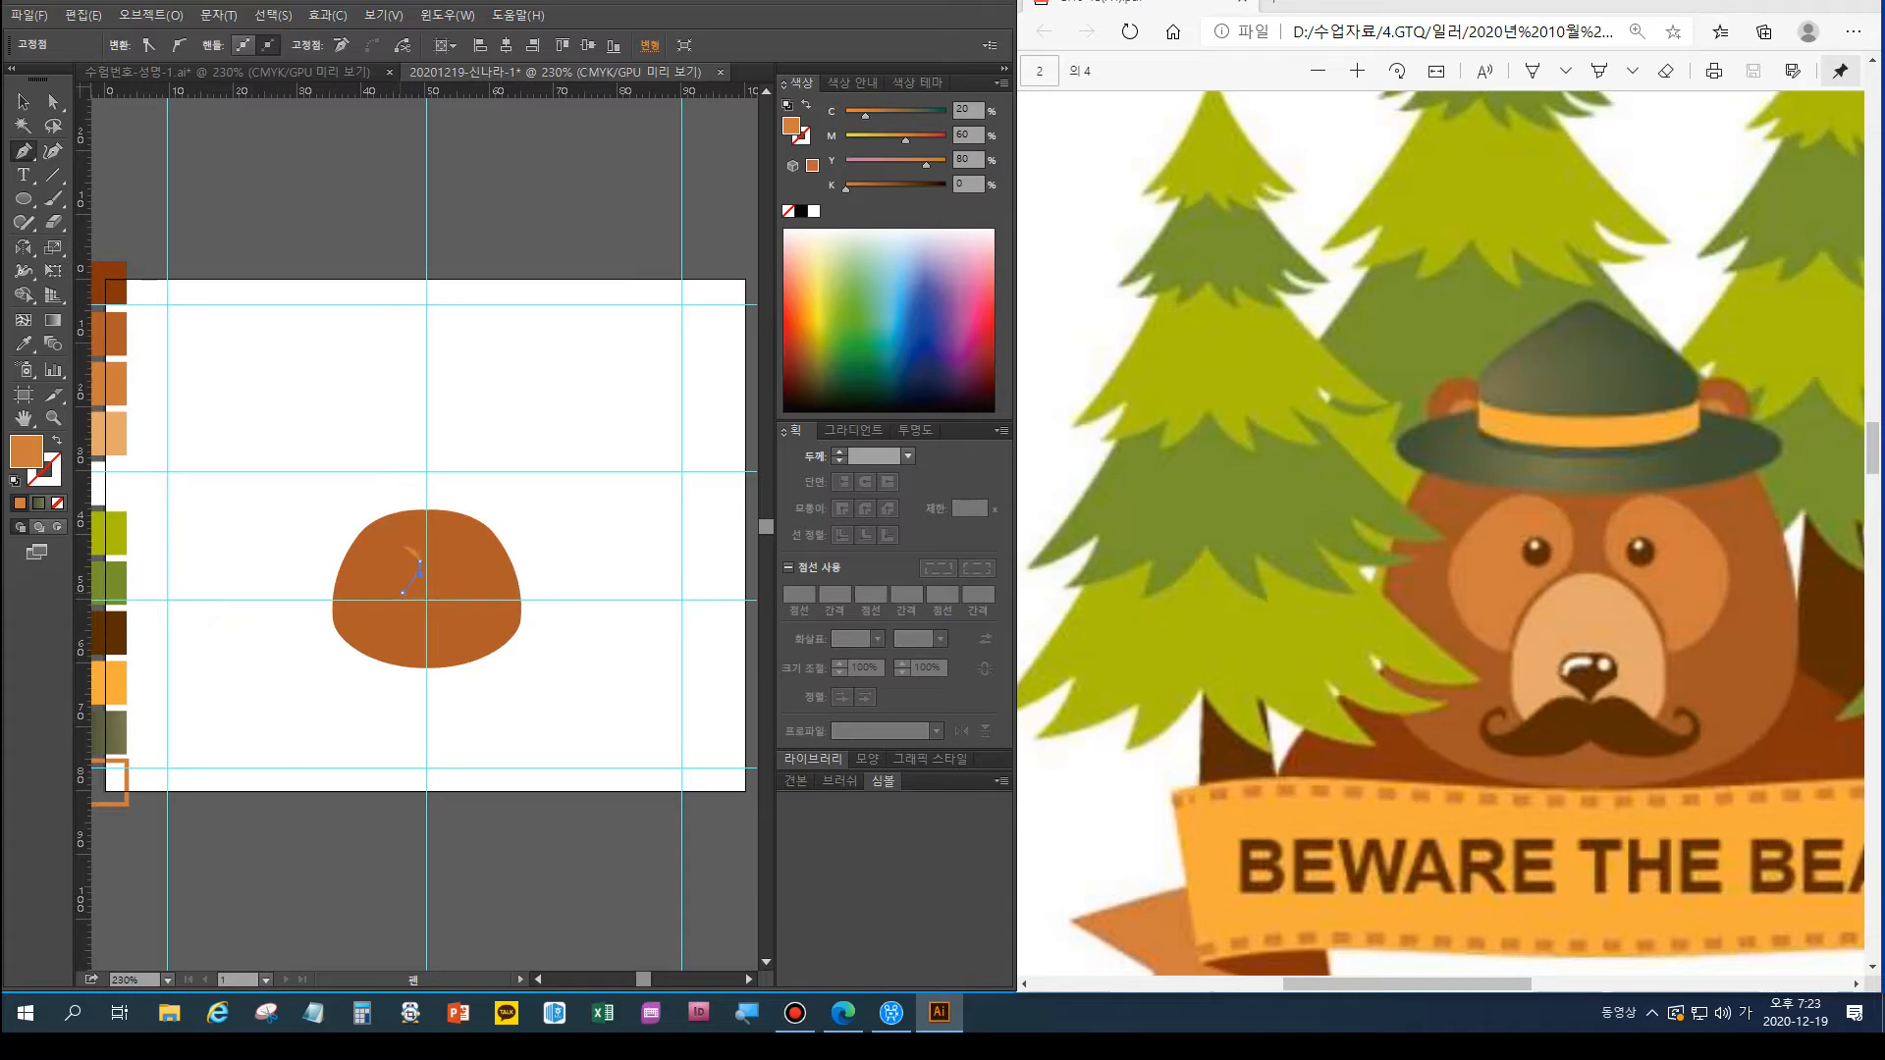
{"action": "left_click", "coordinate": [400, 612]}
{"action": "left_click", "coordinate": [400, 611]}
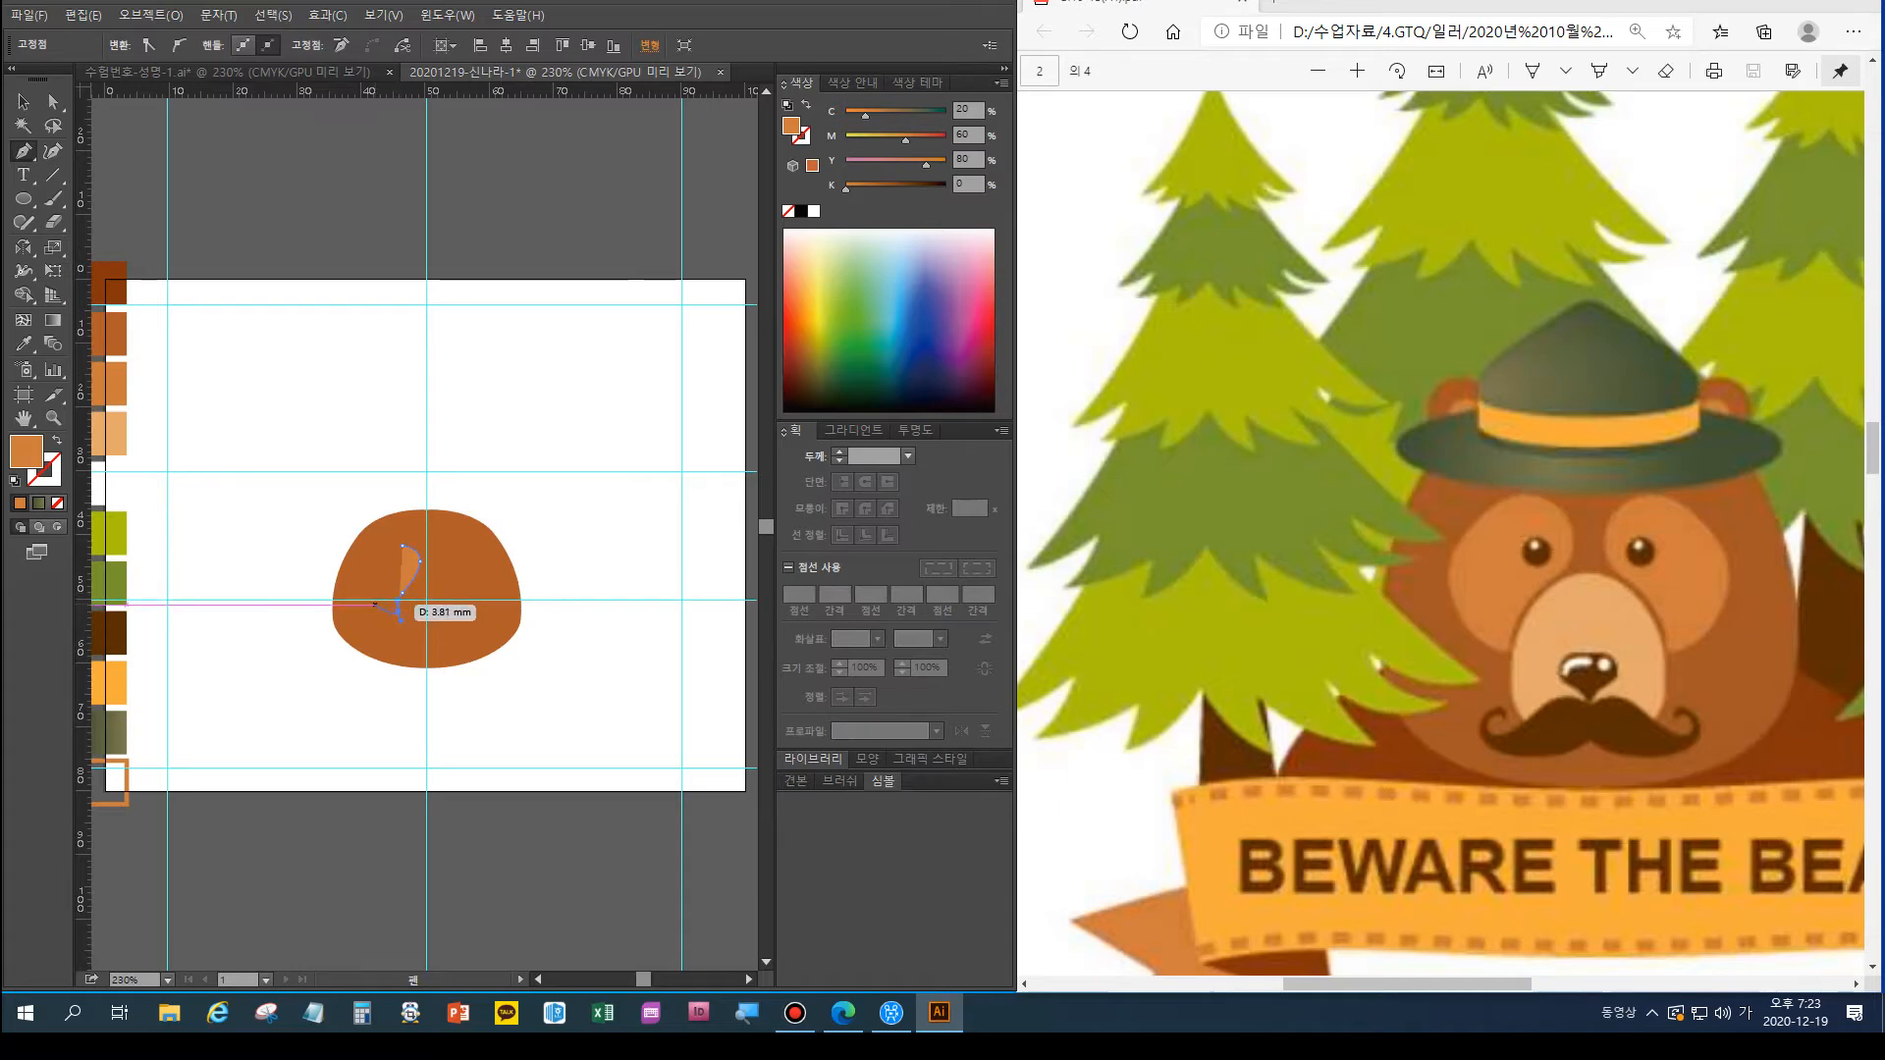
{"action": "left_click_drag", "start_coordinate": [369, 578], "coordinate": [419, 538]}
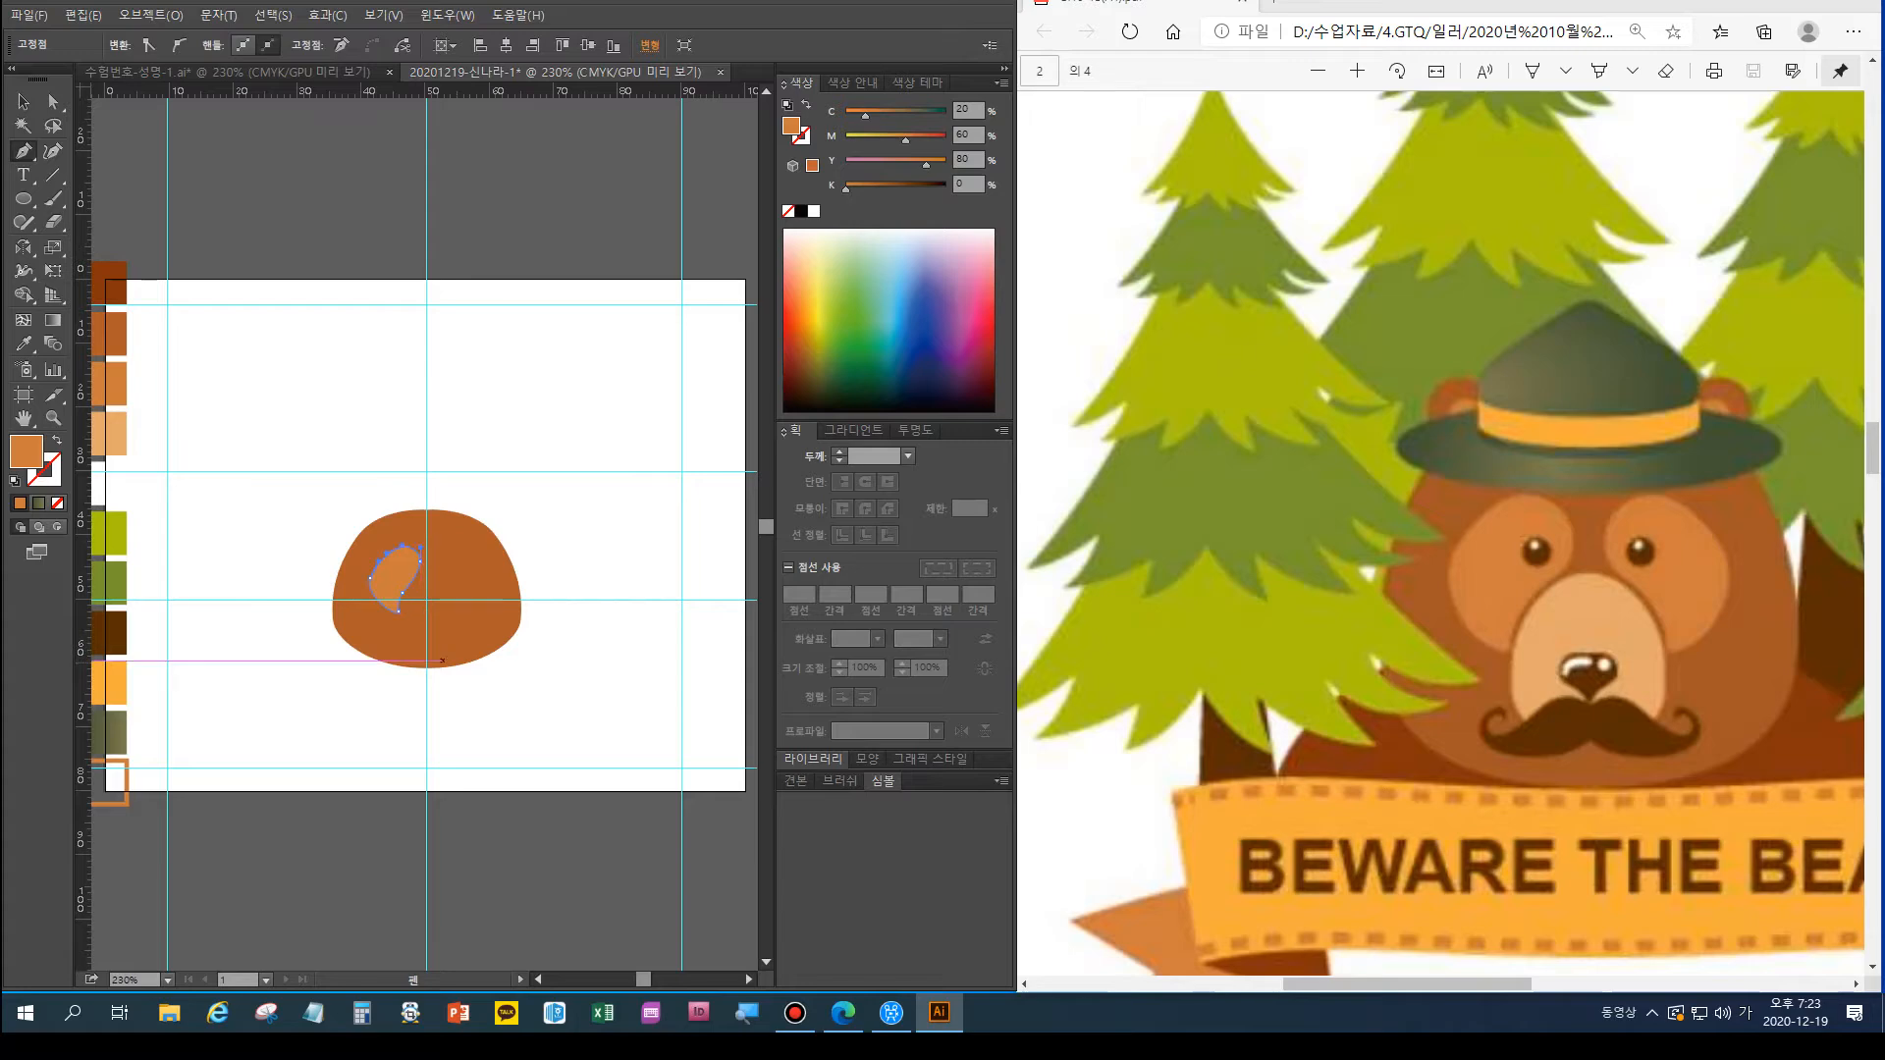
{"action": "key", "text": "ctrl"}
Zoom to 300% and refine the eye patch's curve with Direct Selection
{"action": "key", "text": "ctrl+equal"}
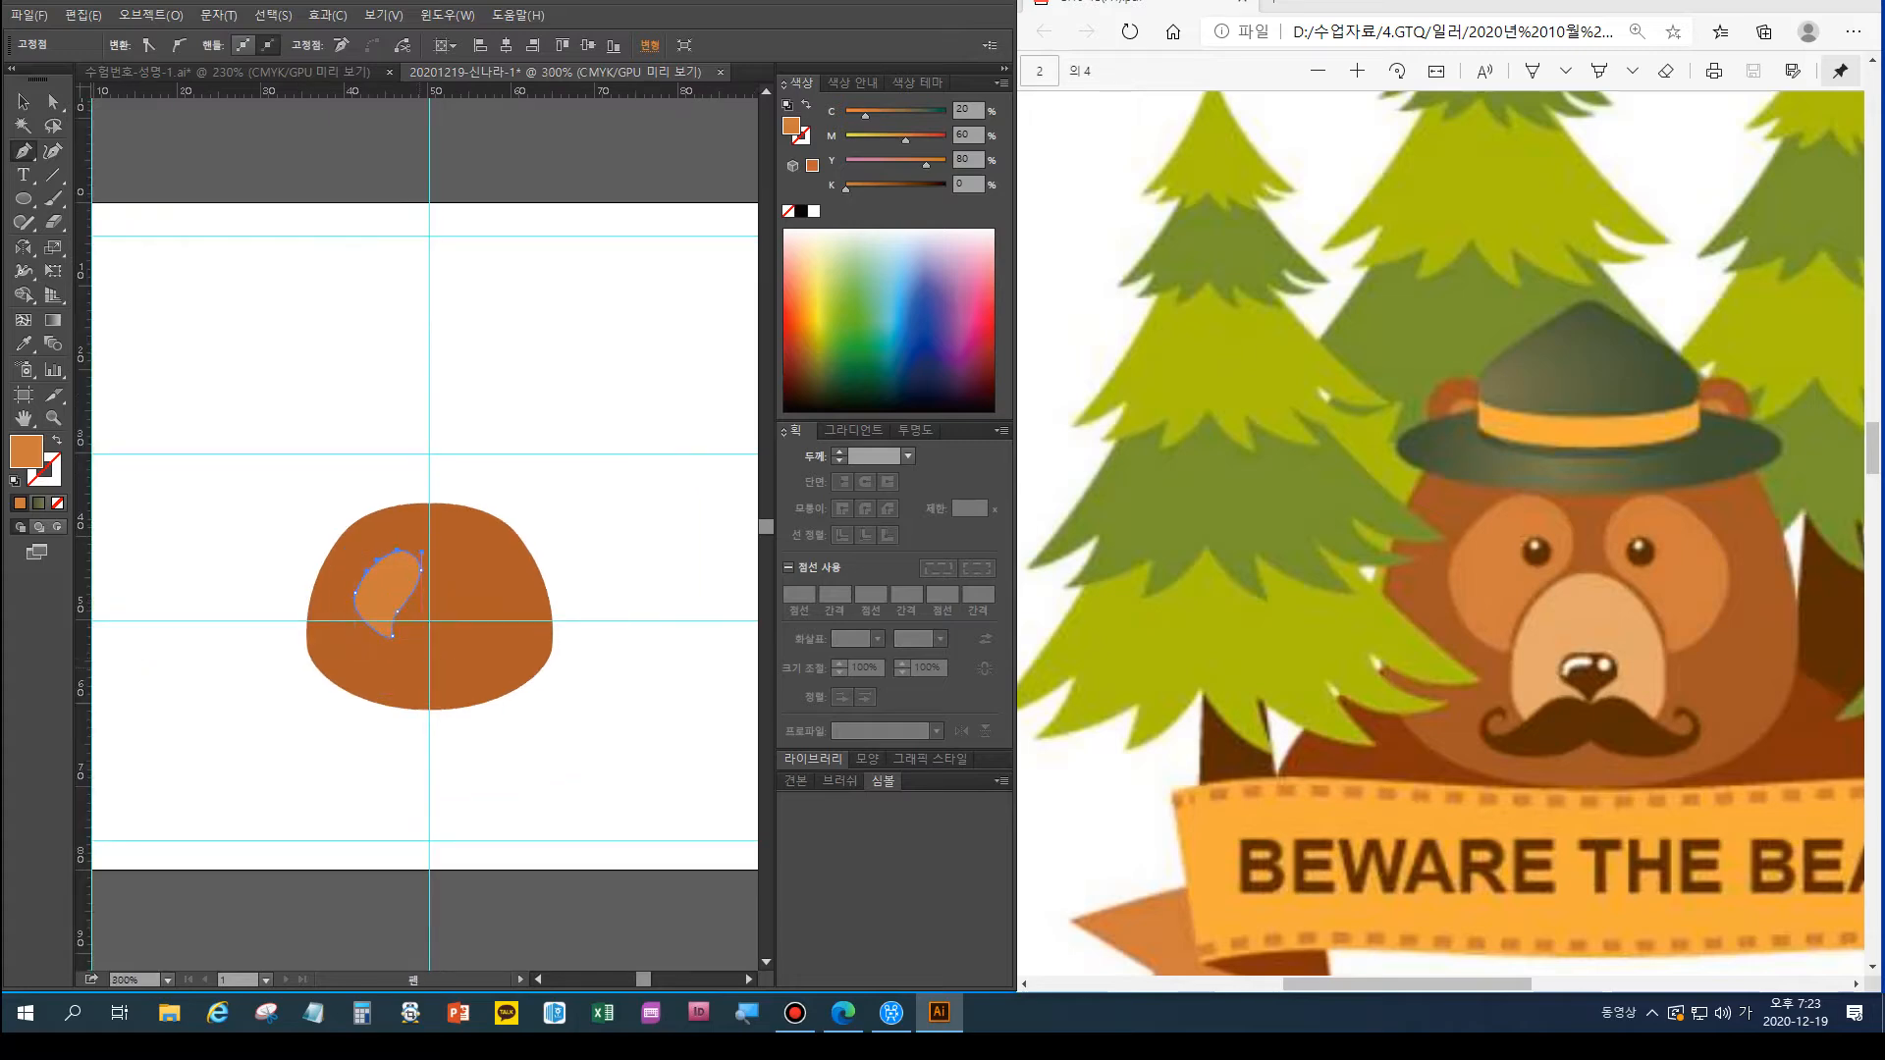
{"action": "key", "text": "ctrl+shift+a"}
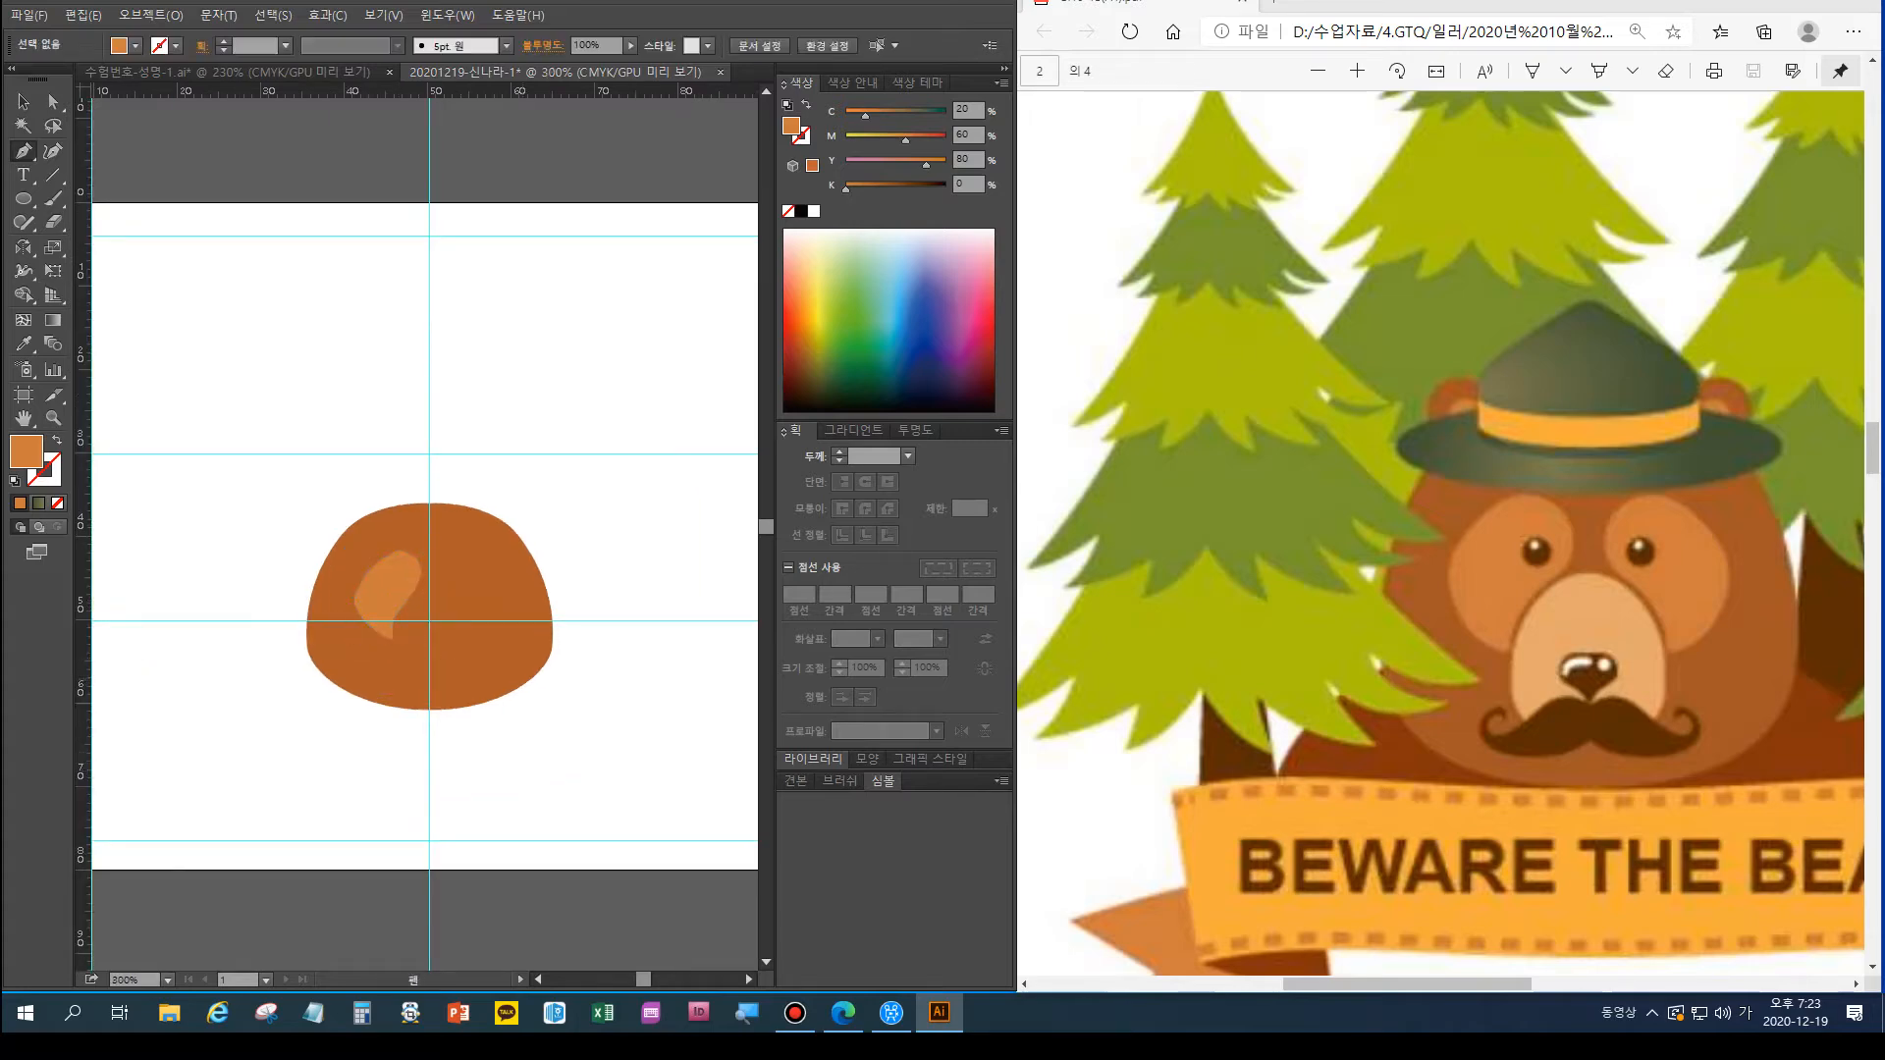
{"action": "key", "text": "a"}
{"action": "left_click", "coordinate": [413, 554]}
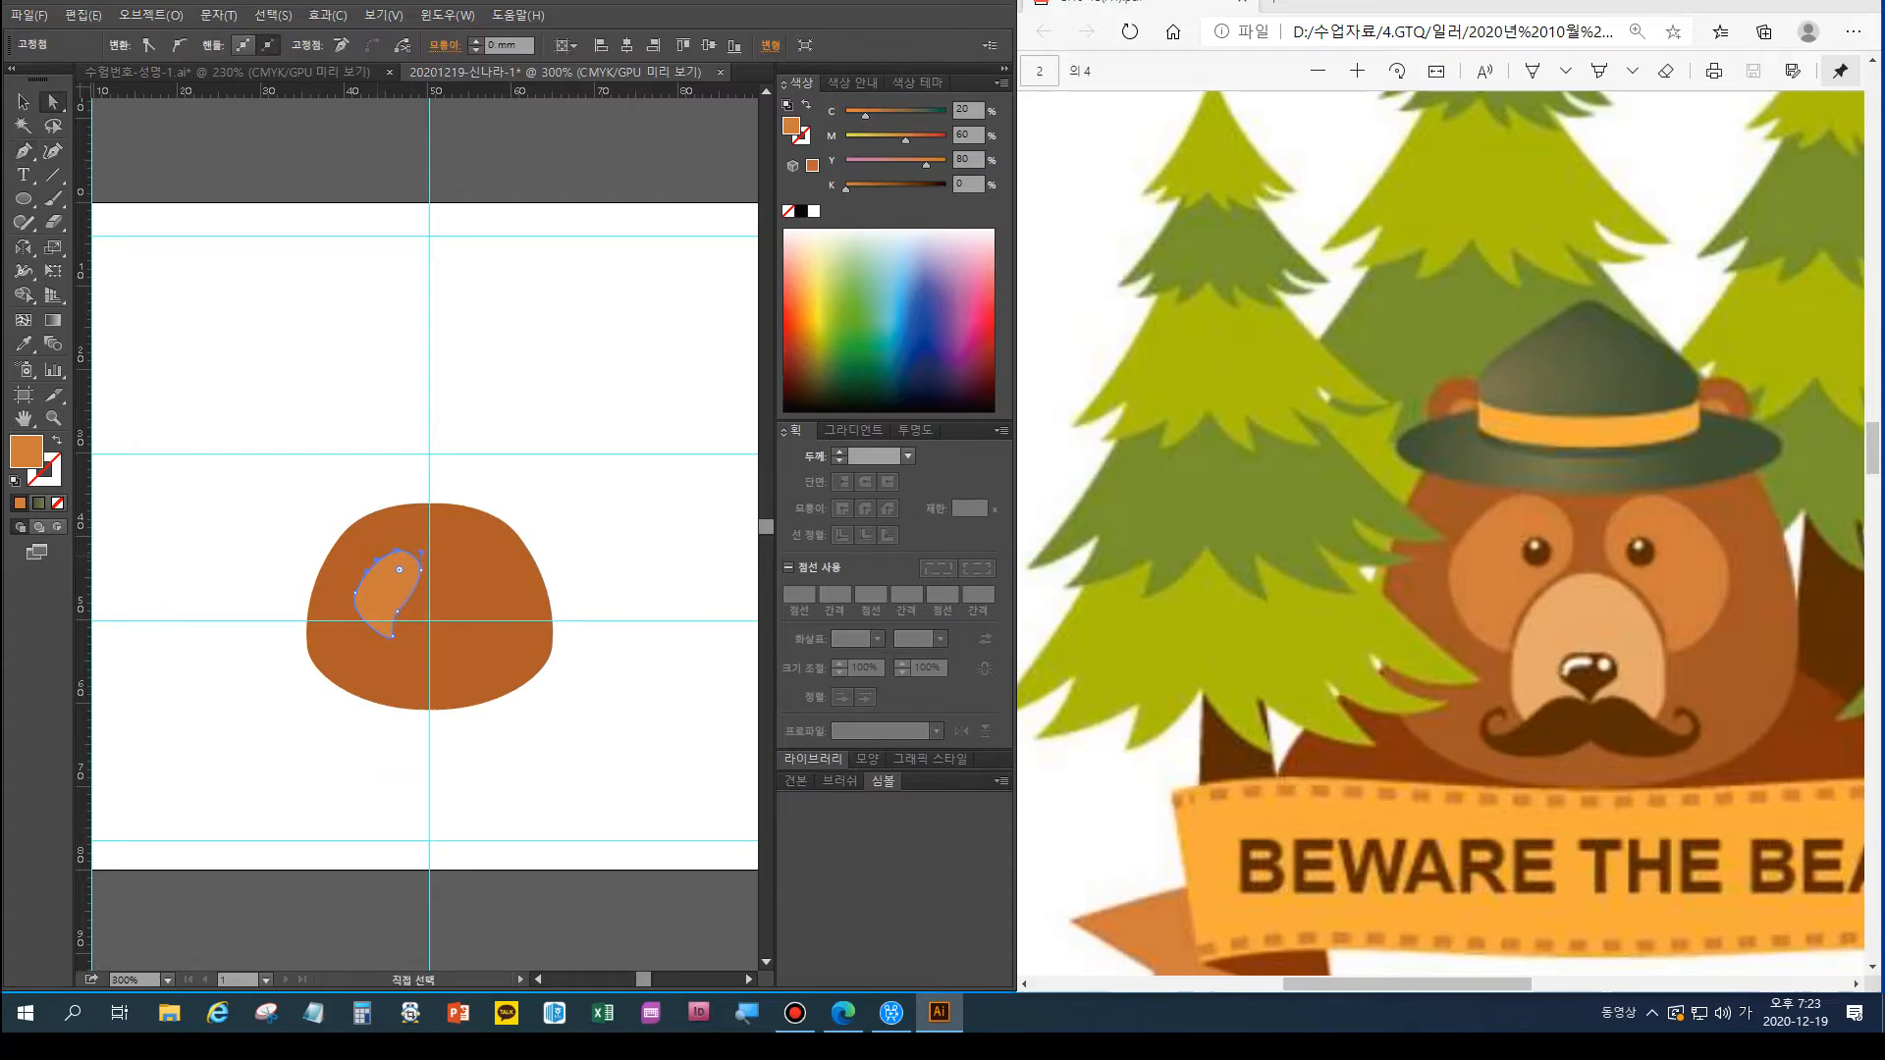
{"action": "left_click_drag", "start_coordinate": [367, 571], "coordinate": [363, 571]}
{"action": "left_click", "coordinate": [23, 198]}
{"action": "key", "text": "ctrl+shift+a"}
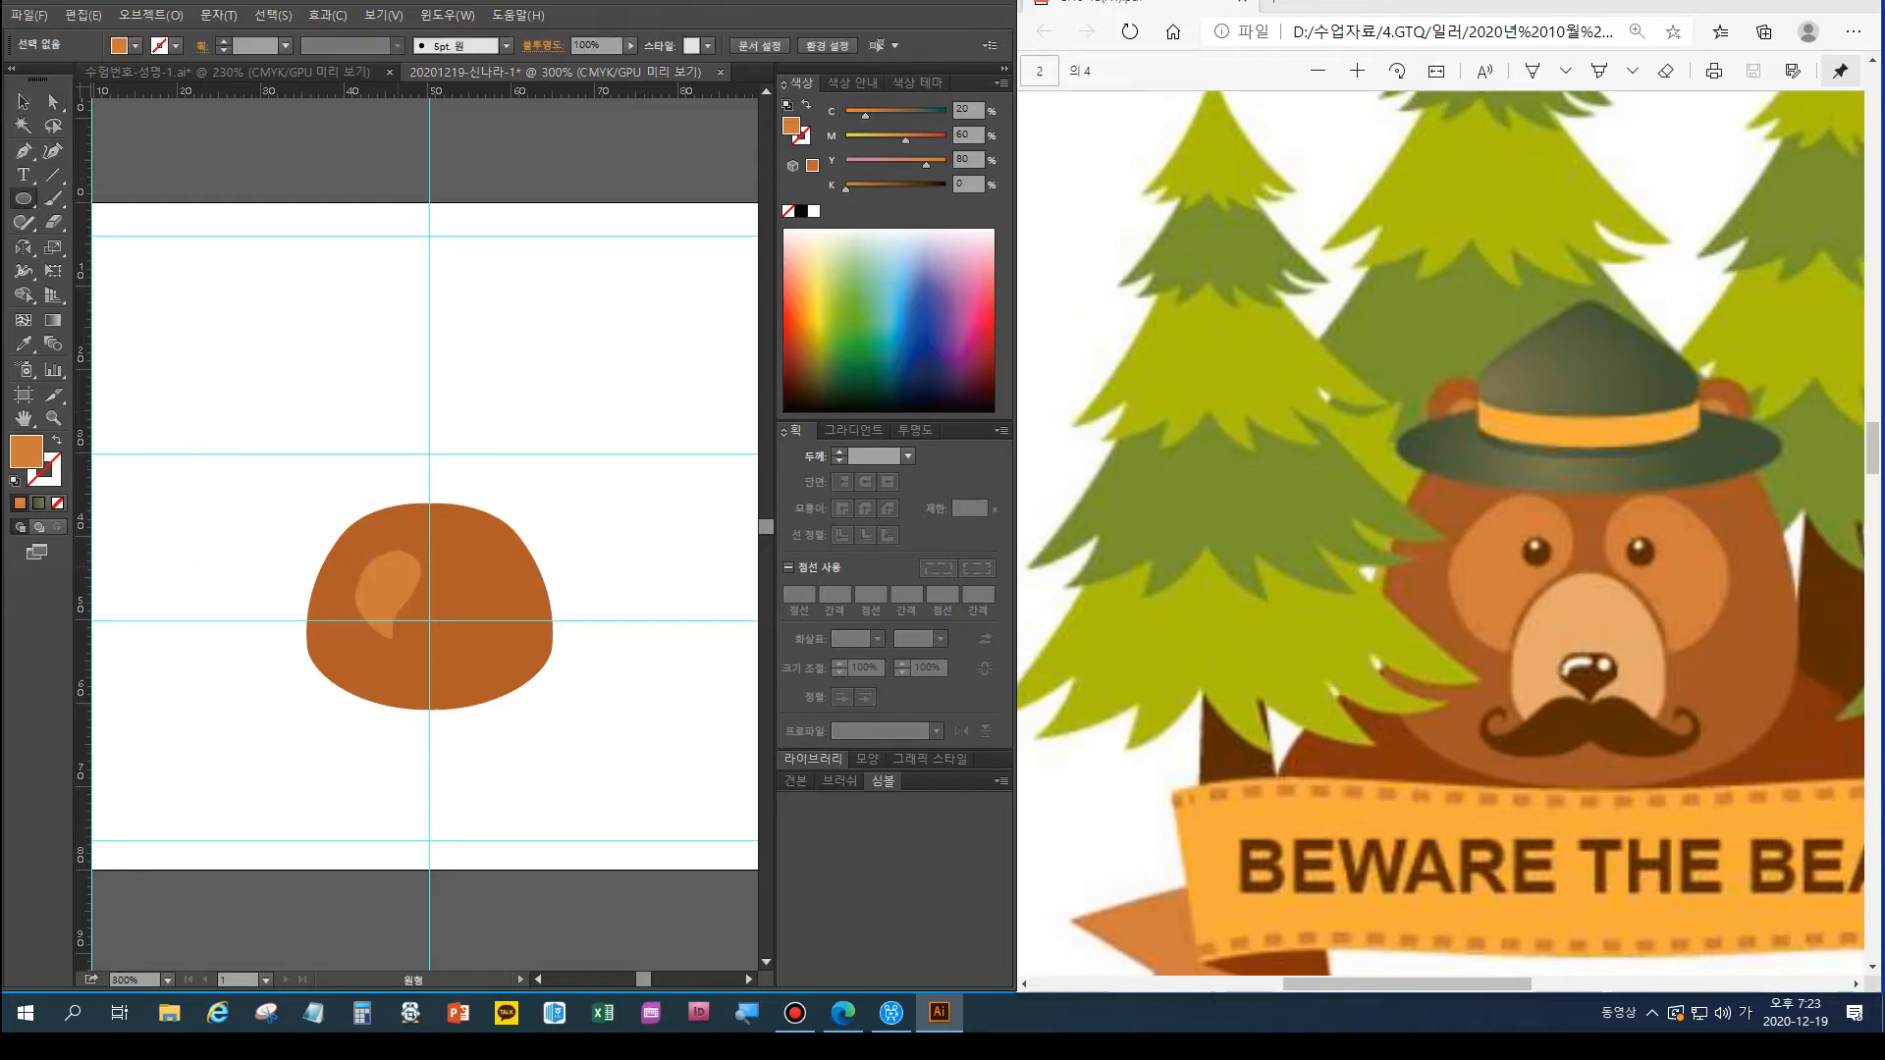
Draw a small eye circle on the patch and colour it dark brown C40 M70 Y100 K60
{"action": "mouse_move", "coordinate": [393, 568]}
{"action": "left_mouse_down"}
{"action": "mouse_move", "coordinate": [413, 586]}
{"action": "mouse_move", "coordinate": [403, 574]}
{"action": "left_mouse_up"}
{"action": "key", "text": "ctrl+minus"}
{"action": "key", "text": "ctrl+minus"}
{"action": "key", "text": "ctrl+minus"}
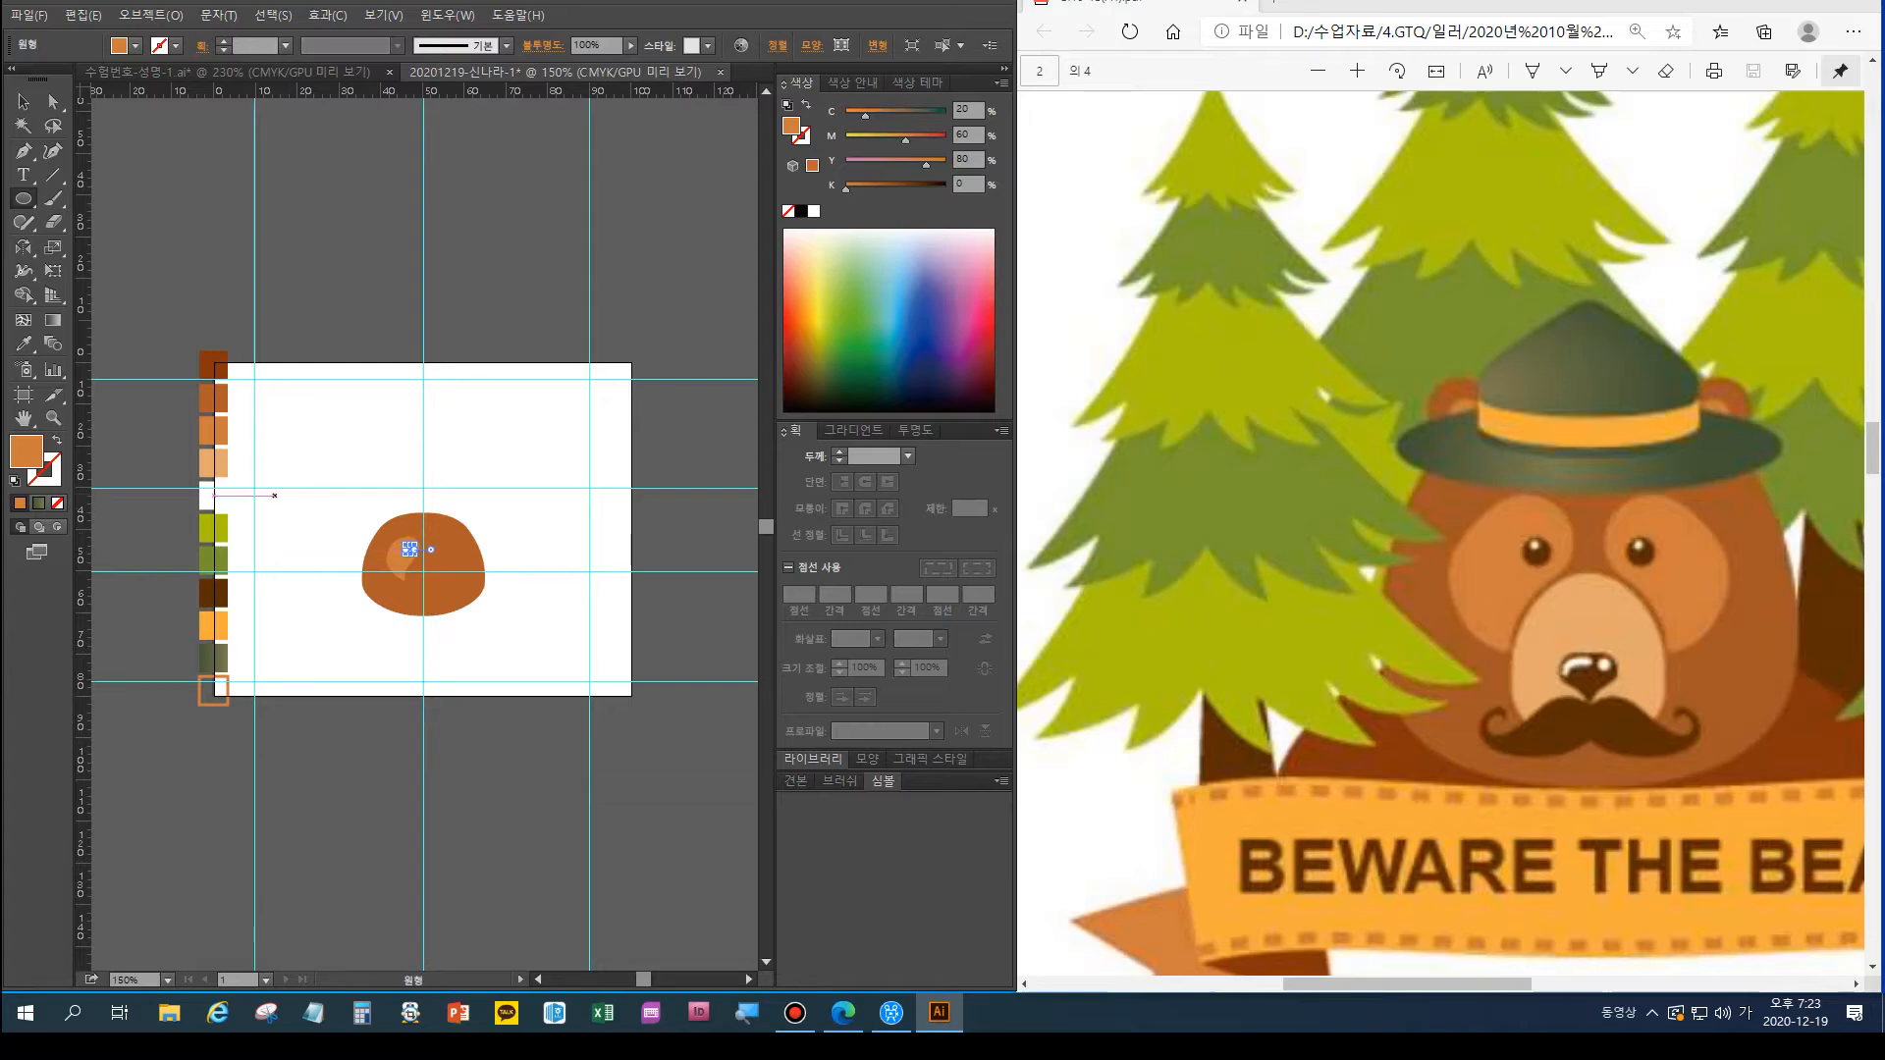
{"action": "key", "text": "ctrl"}
{"action": "left_click", "coordinate": [24, 344]}
{"action": "left_click", "coordinate": [213, 592]}
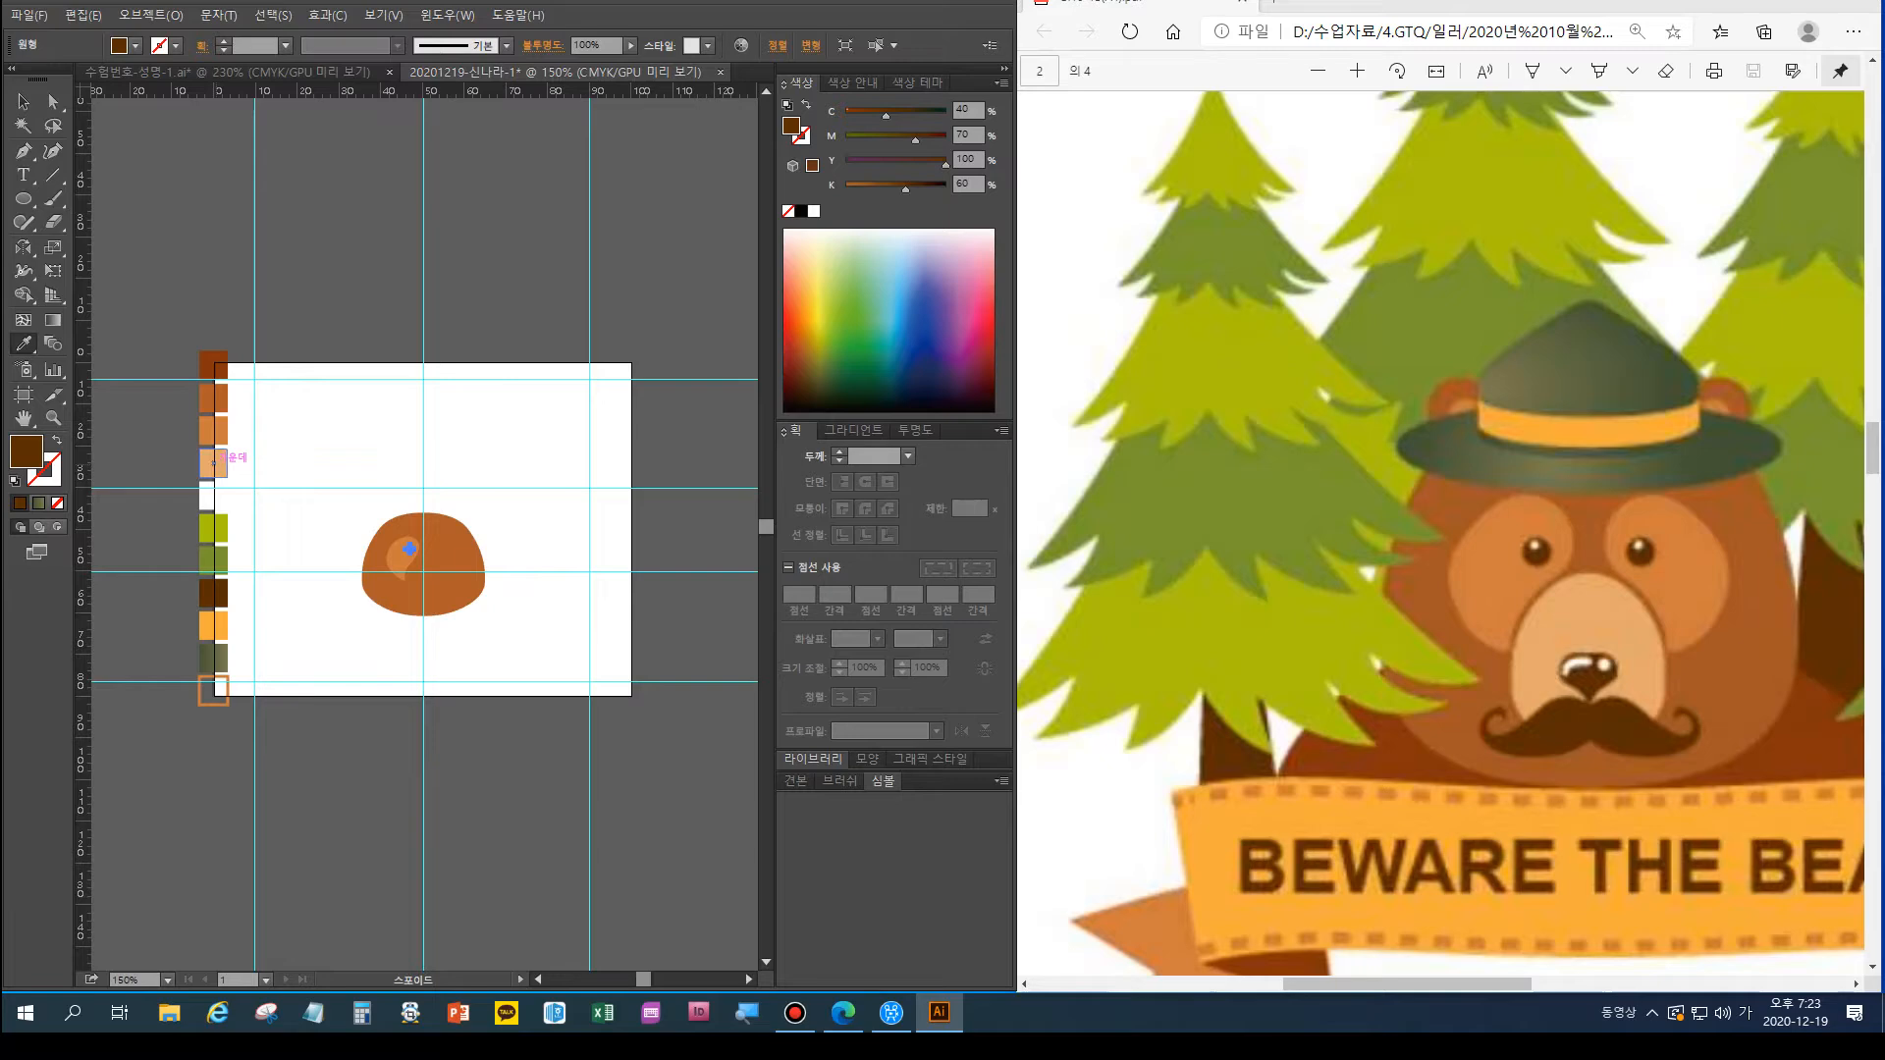
Zoom to 600% and add a tiny white highlight ellipse inside the eye
{"action": "key", "text": "ctrl+plus"}
{"action": "key", "text": "ctrl+plus"}
{"action": "left_click_drag", "start_coordinate": [213, 592], "coordinate": [307, 594]}
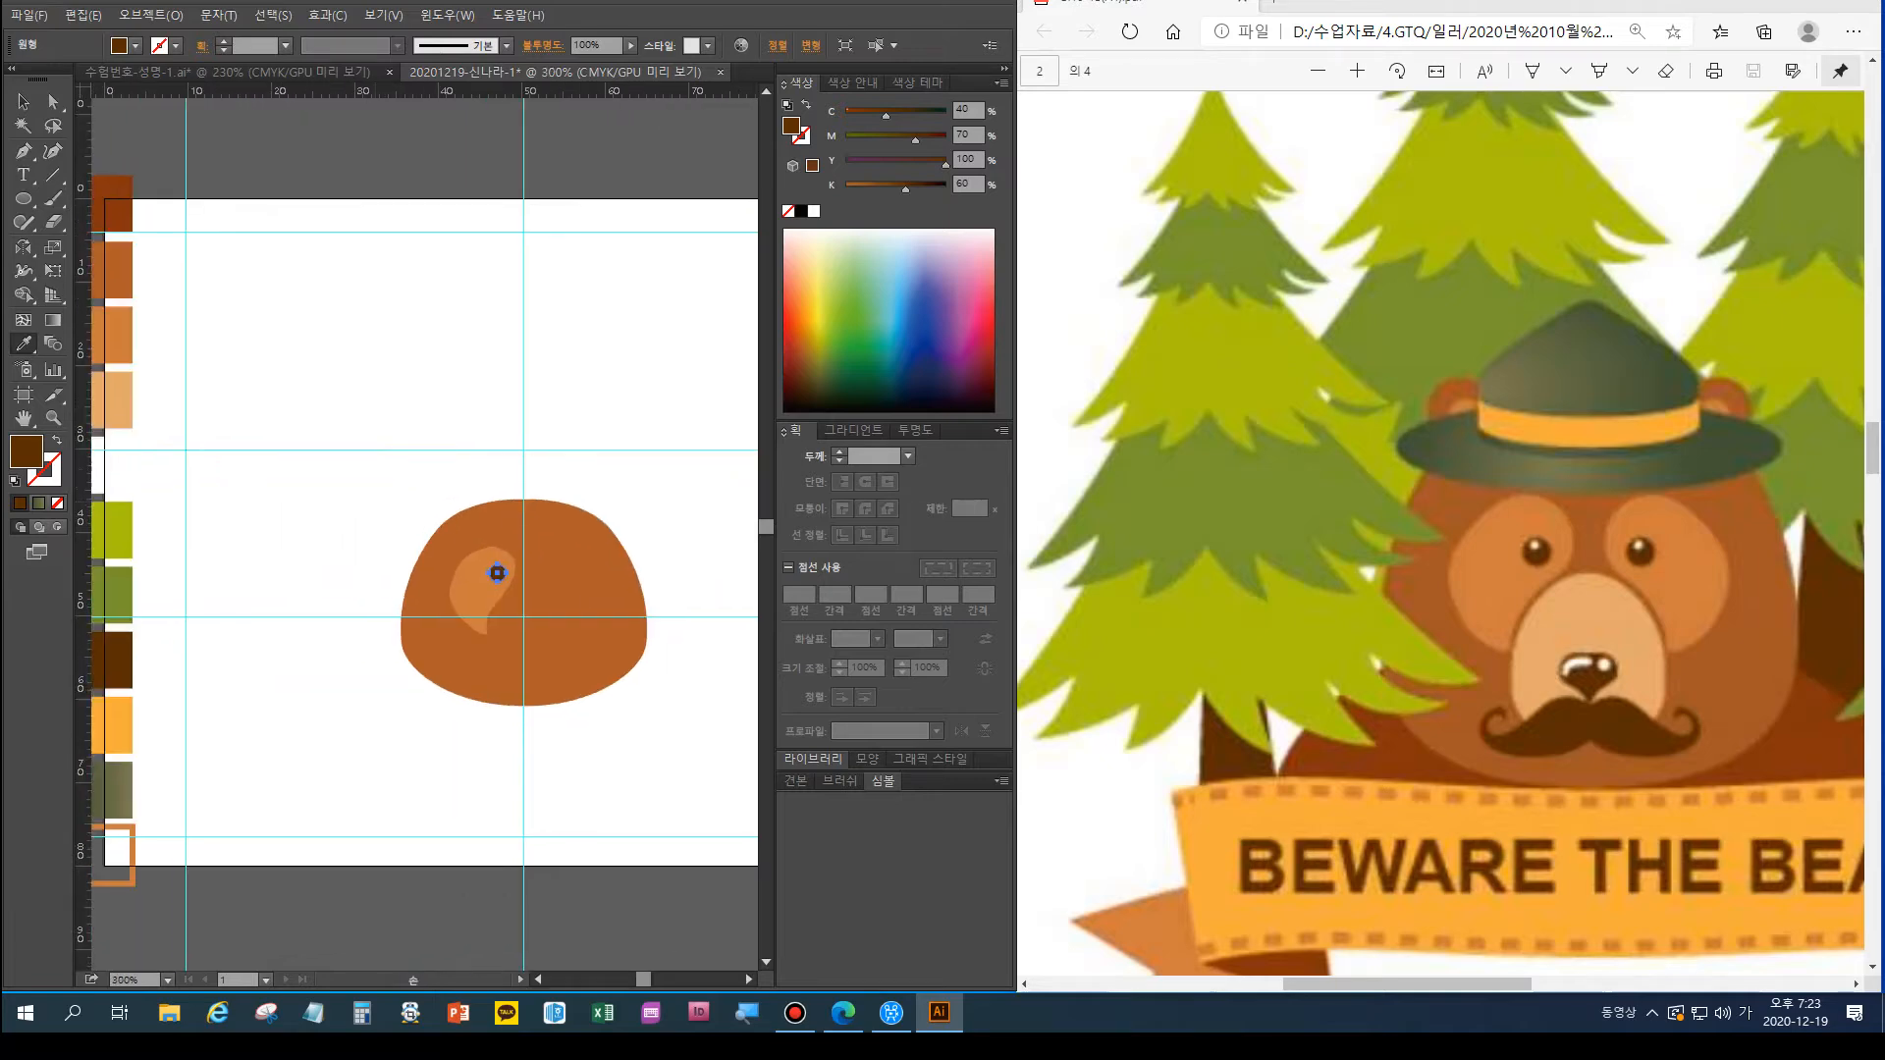
{"action": "key", "text": "ctrl+plus"}
{"action": "key", "text": "ctrl+plus"}
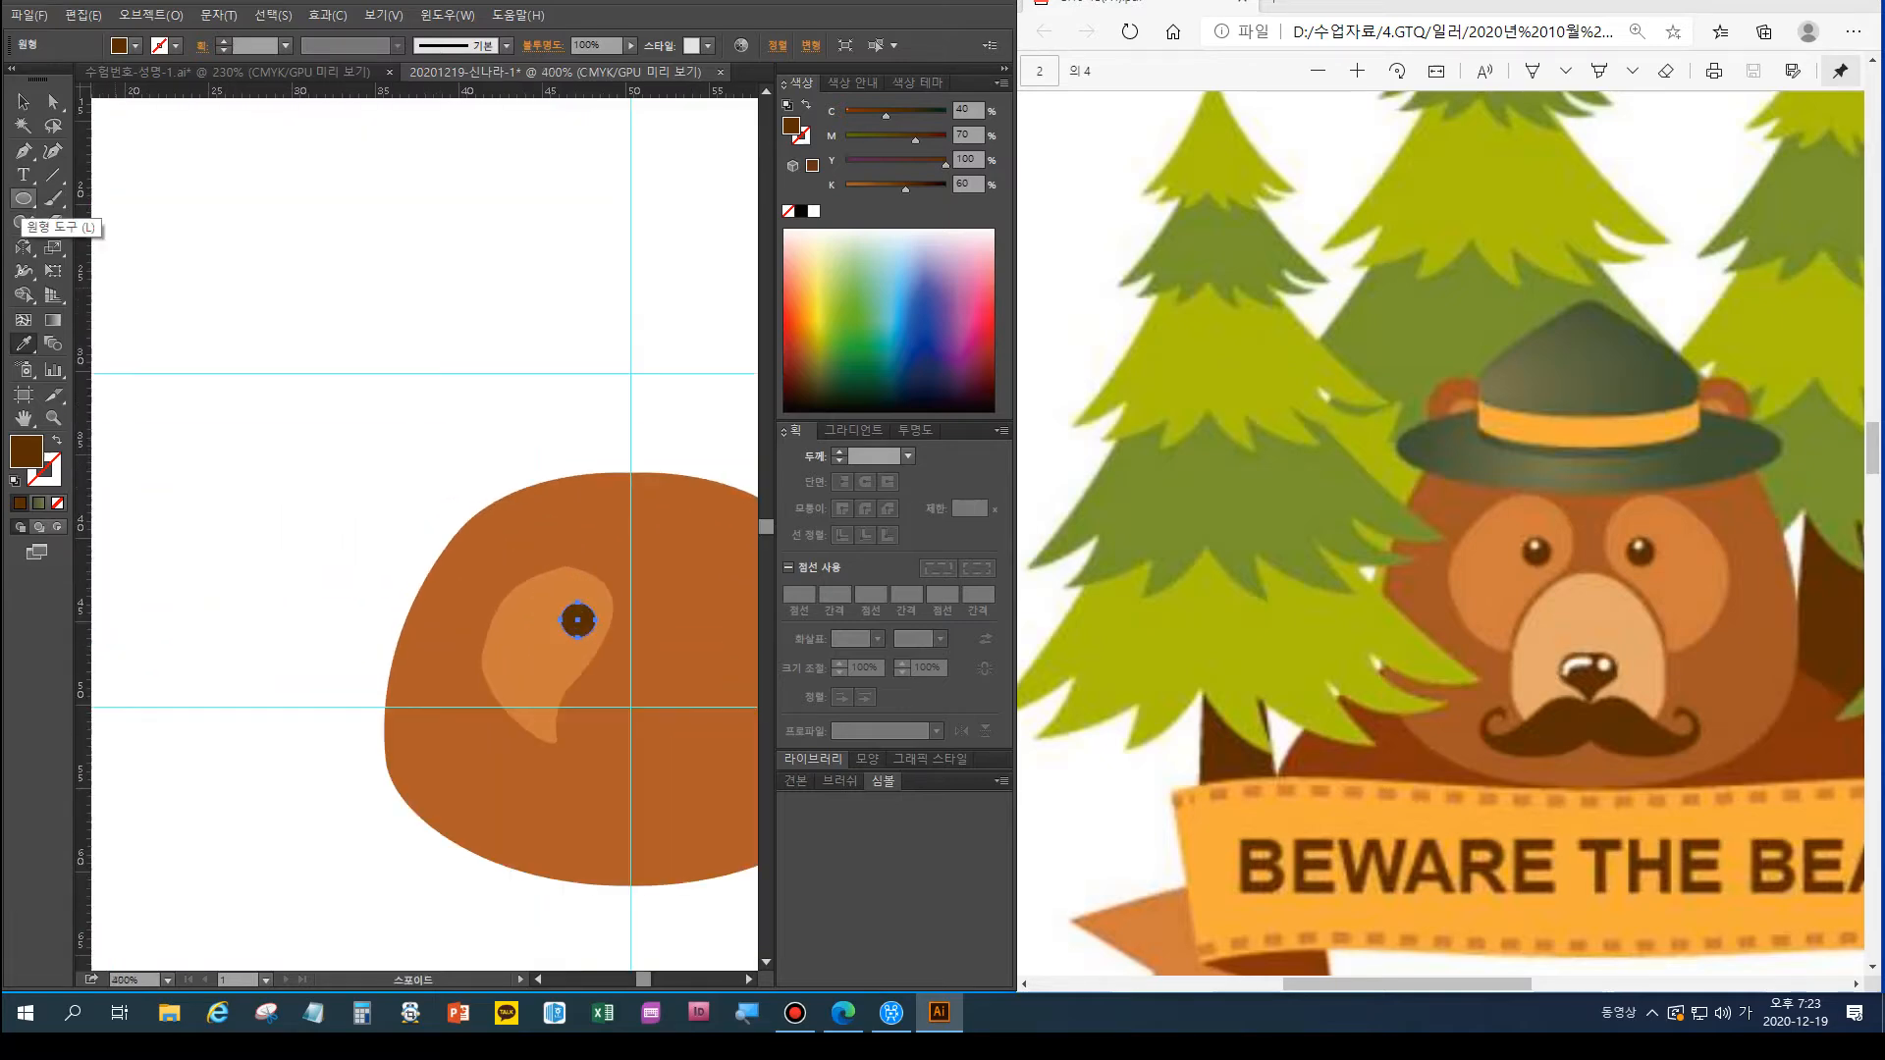
{"action": "left_click", "coordinate": [24, 198]}
{"action": "left_click", "coordinate": [591, 422], "text": "ctrl"}
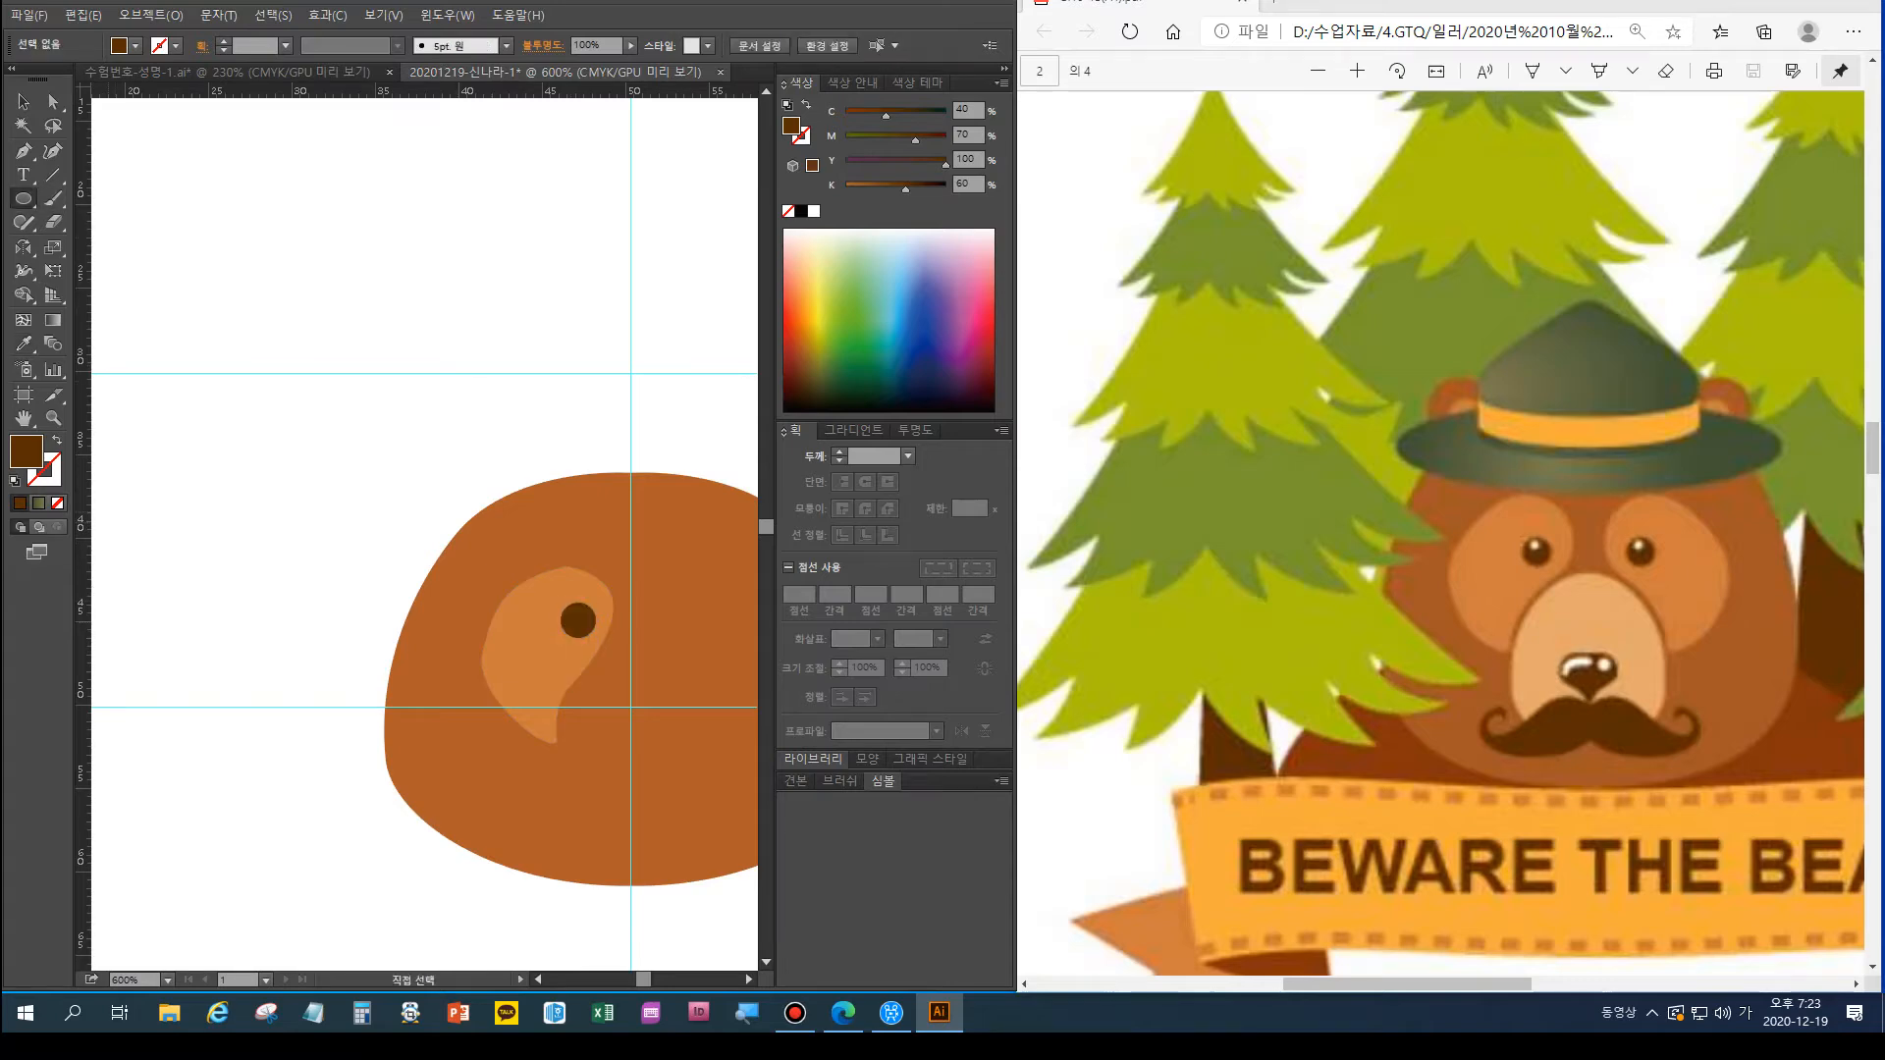
{"action": "left_click_drag", "start_coordinate": [566, 614], "coordinate": [577, 622]}
{"action": "key", "text": "ctrl+0"}
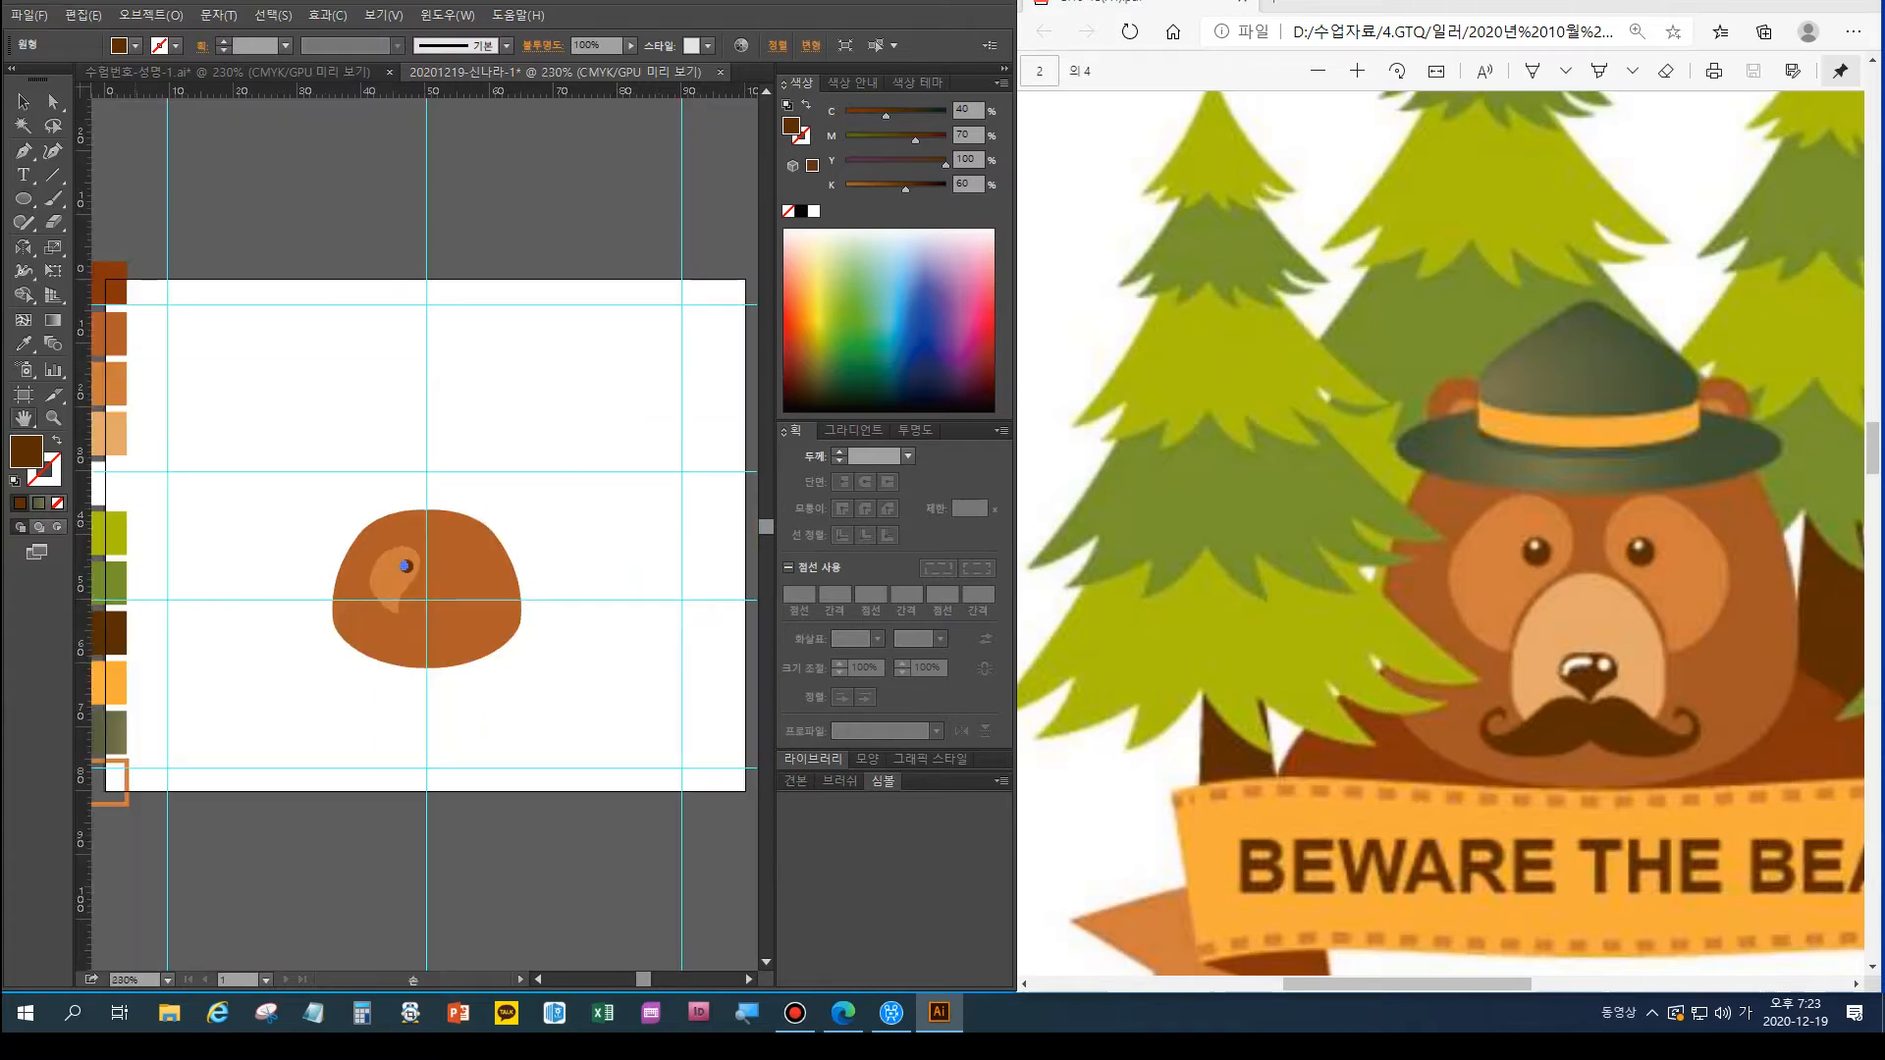
{"action": "left_click", "coordinate": [23, 344]}
{"action": "left_click", "coordinate": [105, 481]}
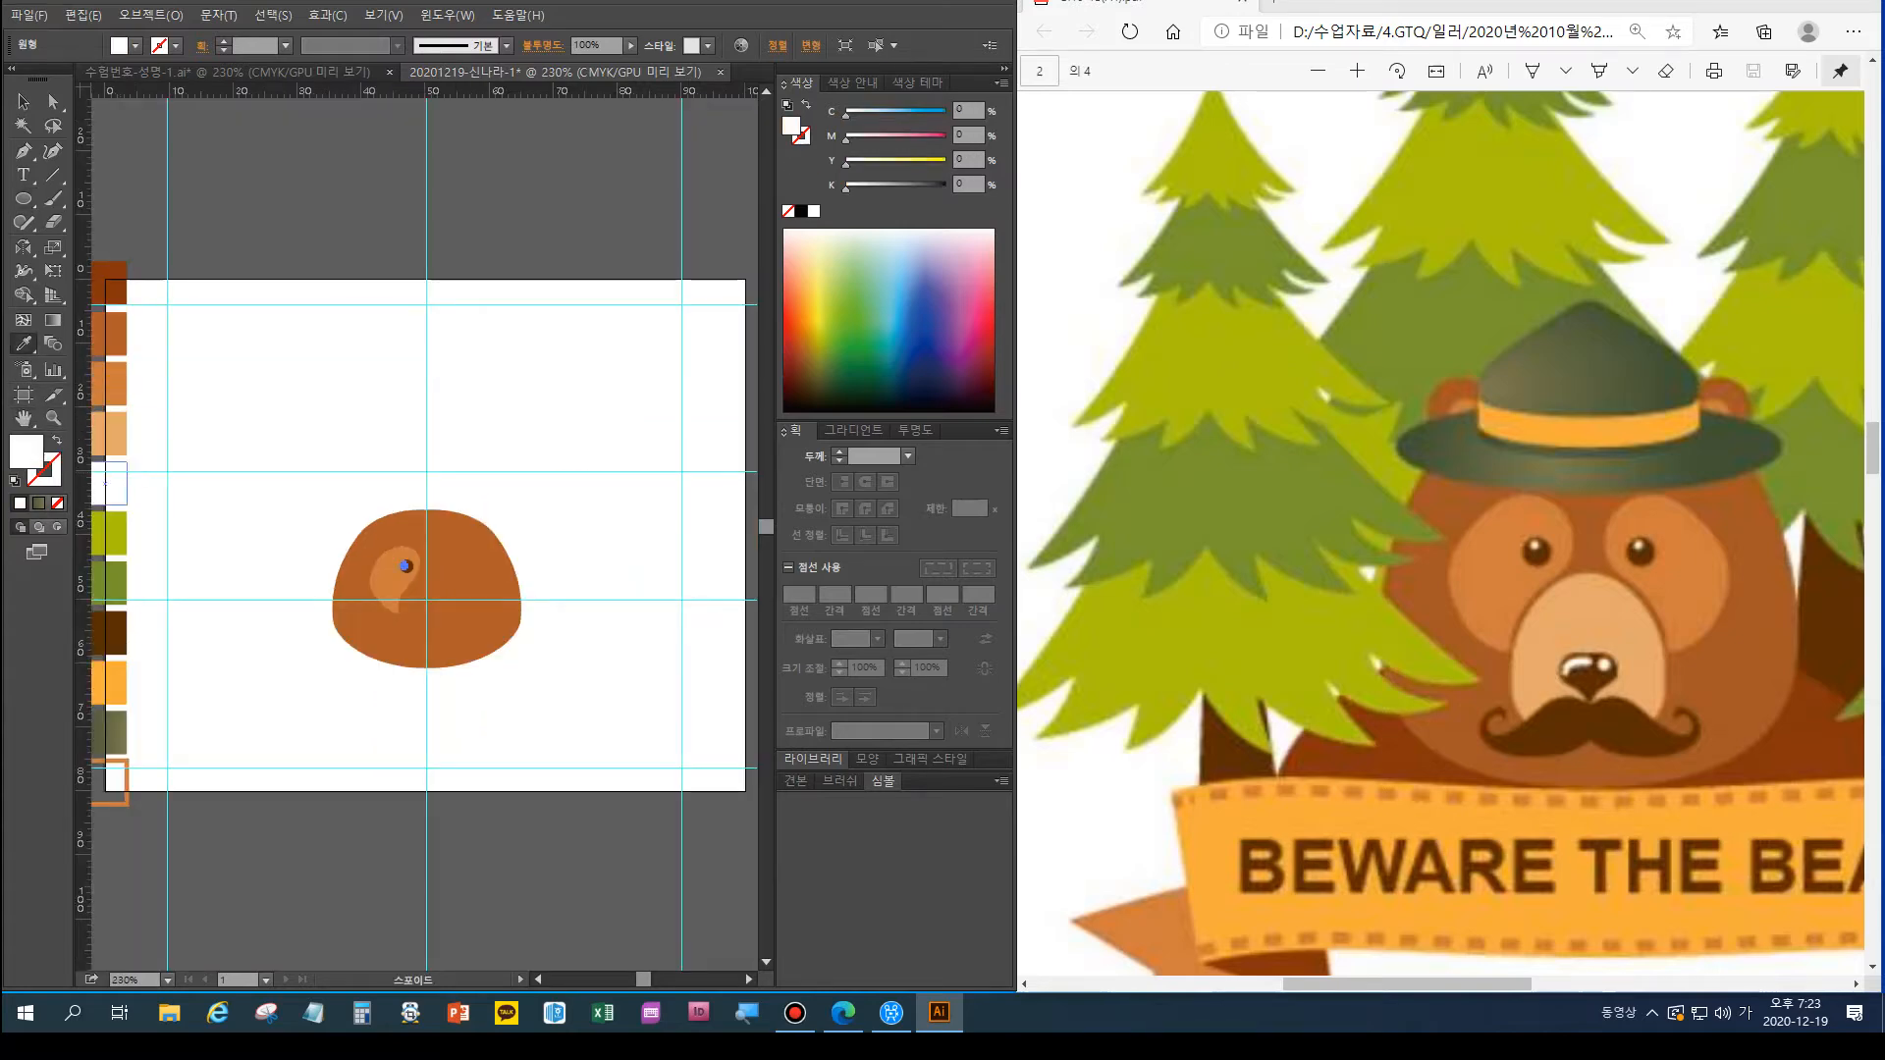
{"action": "key", "text": "v"}
{"action": "key", "text": "ctrl+shift+a"}
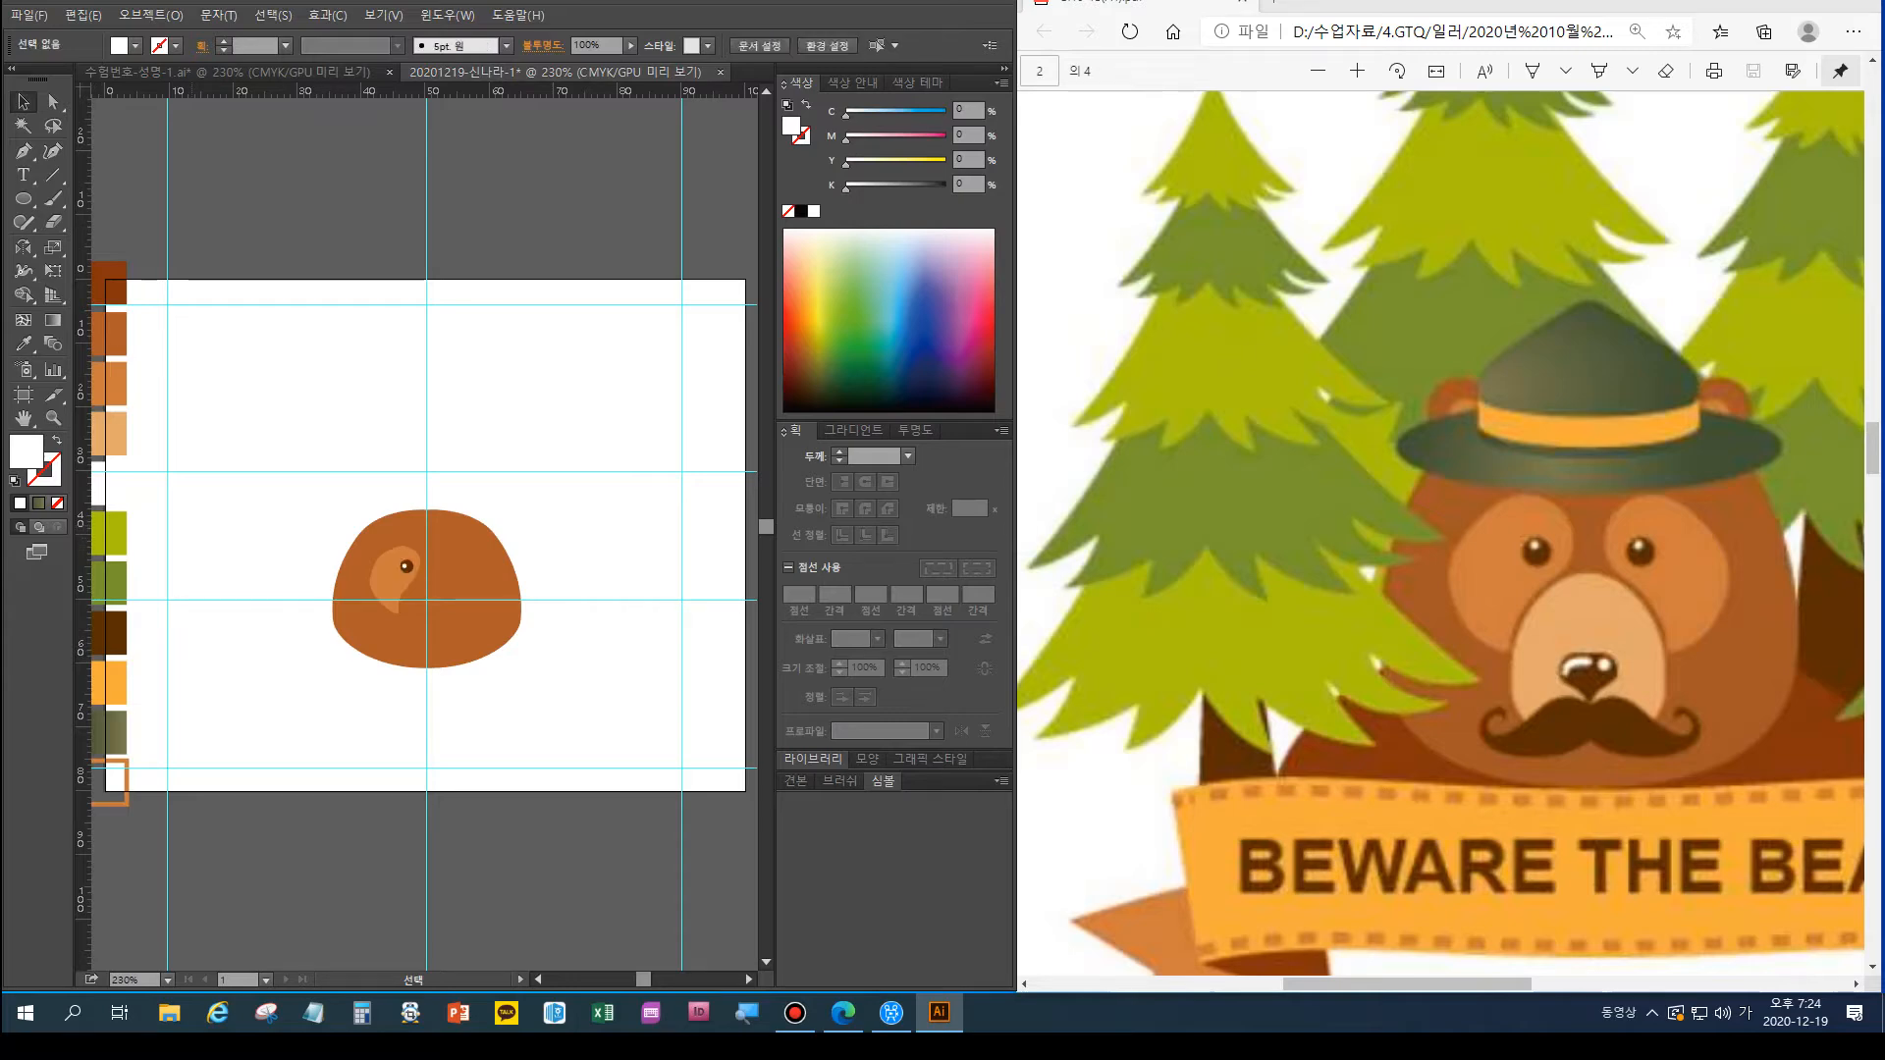
{"action": "left_click", "coordinate": [393, 585]}
Group the dark eye with its light-brown eye patch
{"action": "key", "text": "a"}
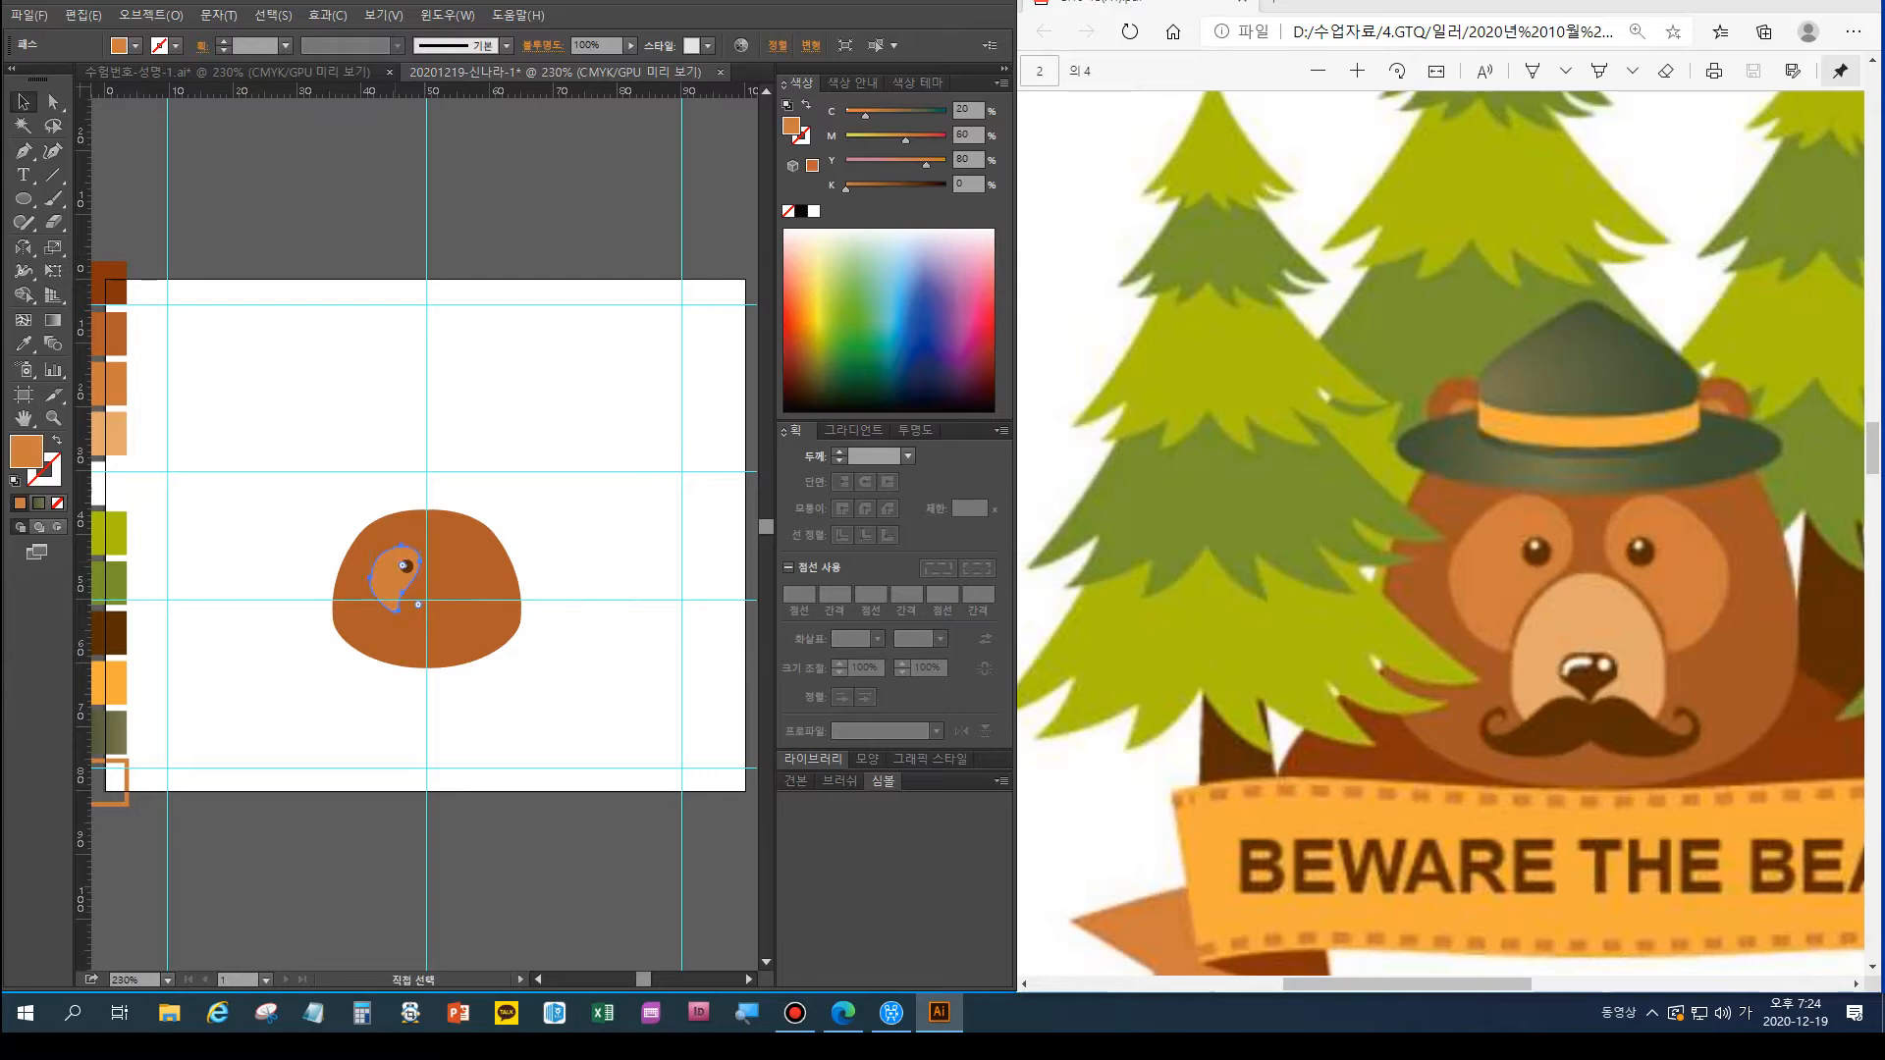
{"action": "key", "text": "ctrl+plus"}
{"action": "key", "text": "ctrl+plus"}
{"action": "left_click", "coordinate": [397, 592], "text": "shift"}
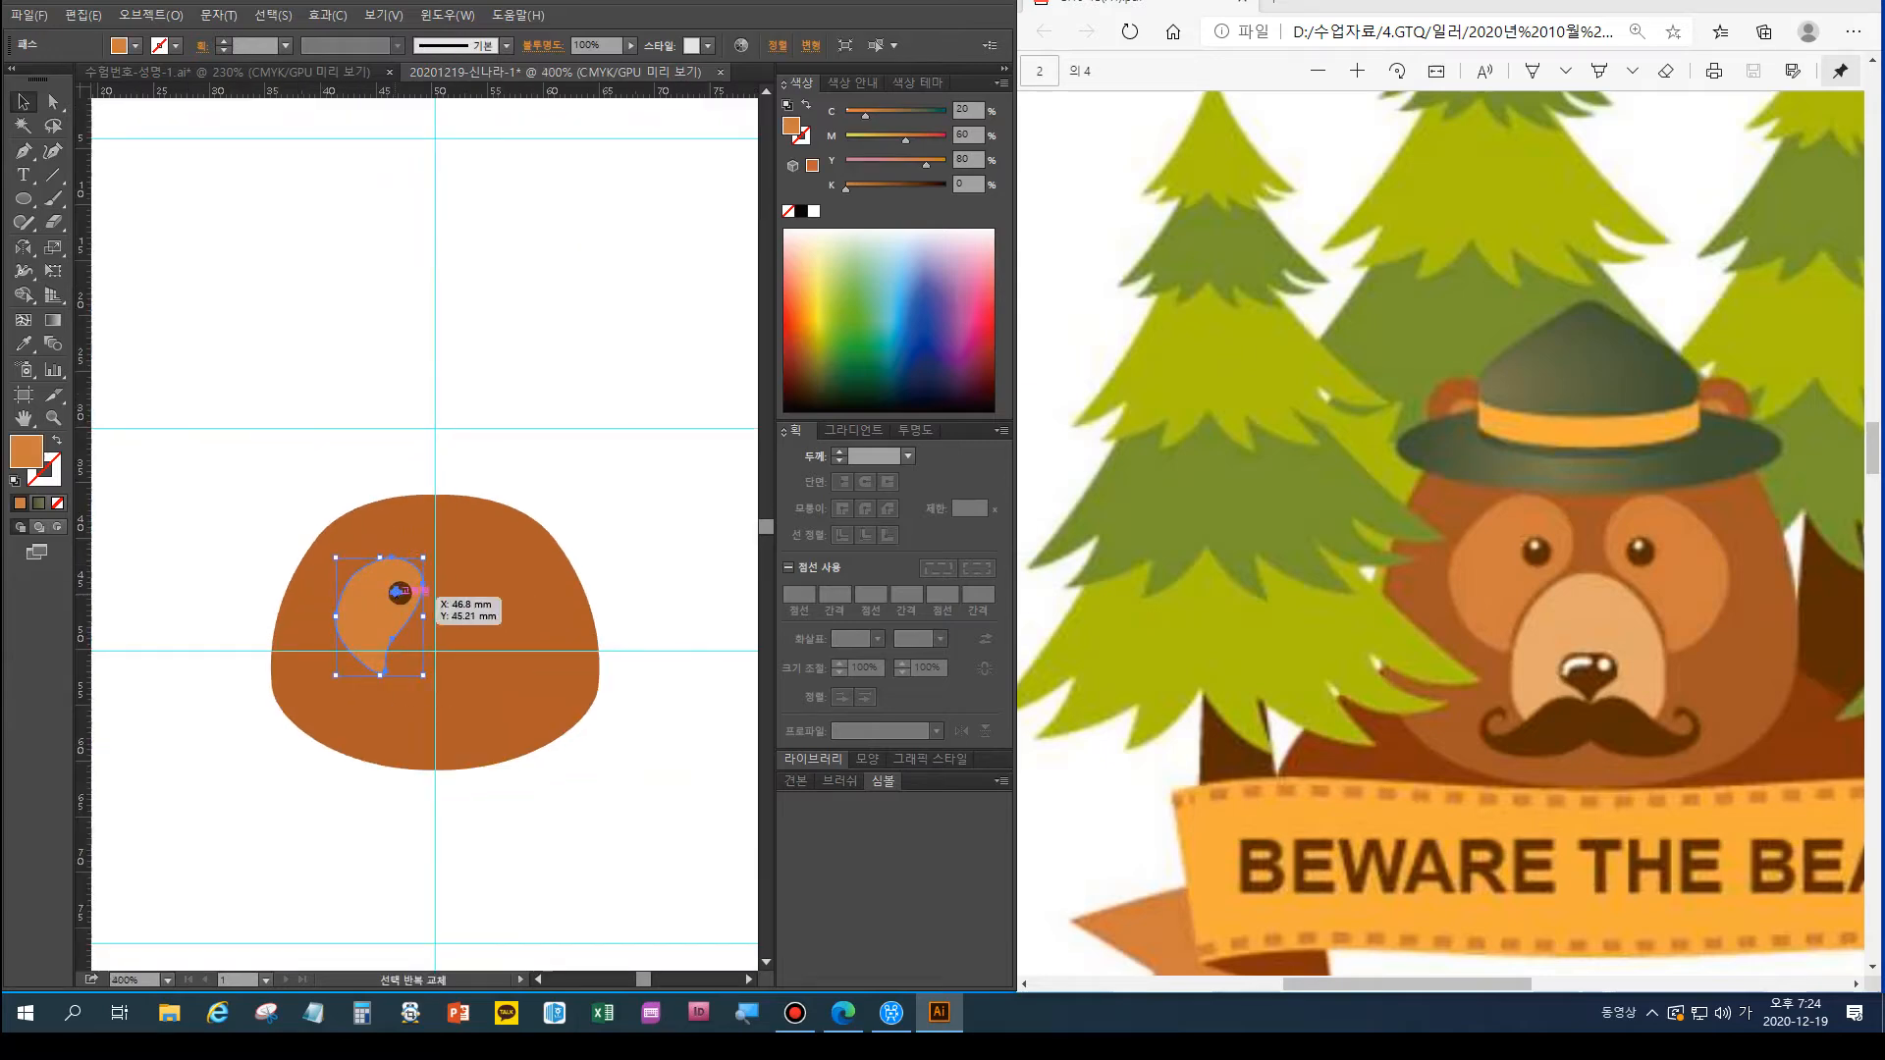
{"action": "key", "text": "ctrl+g"}
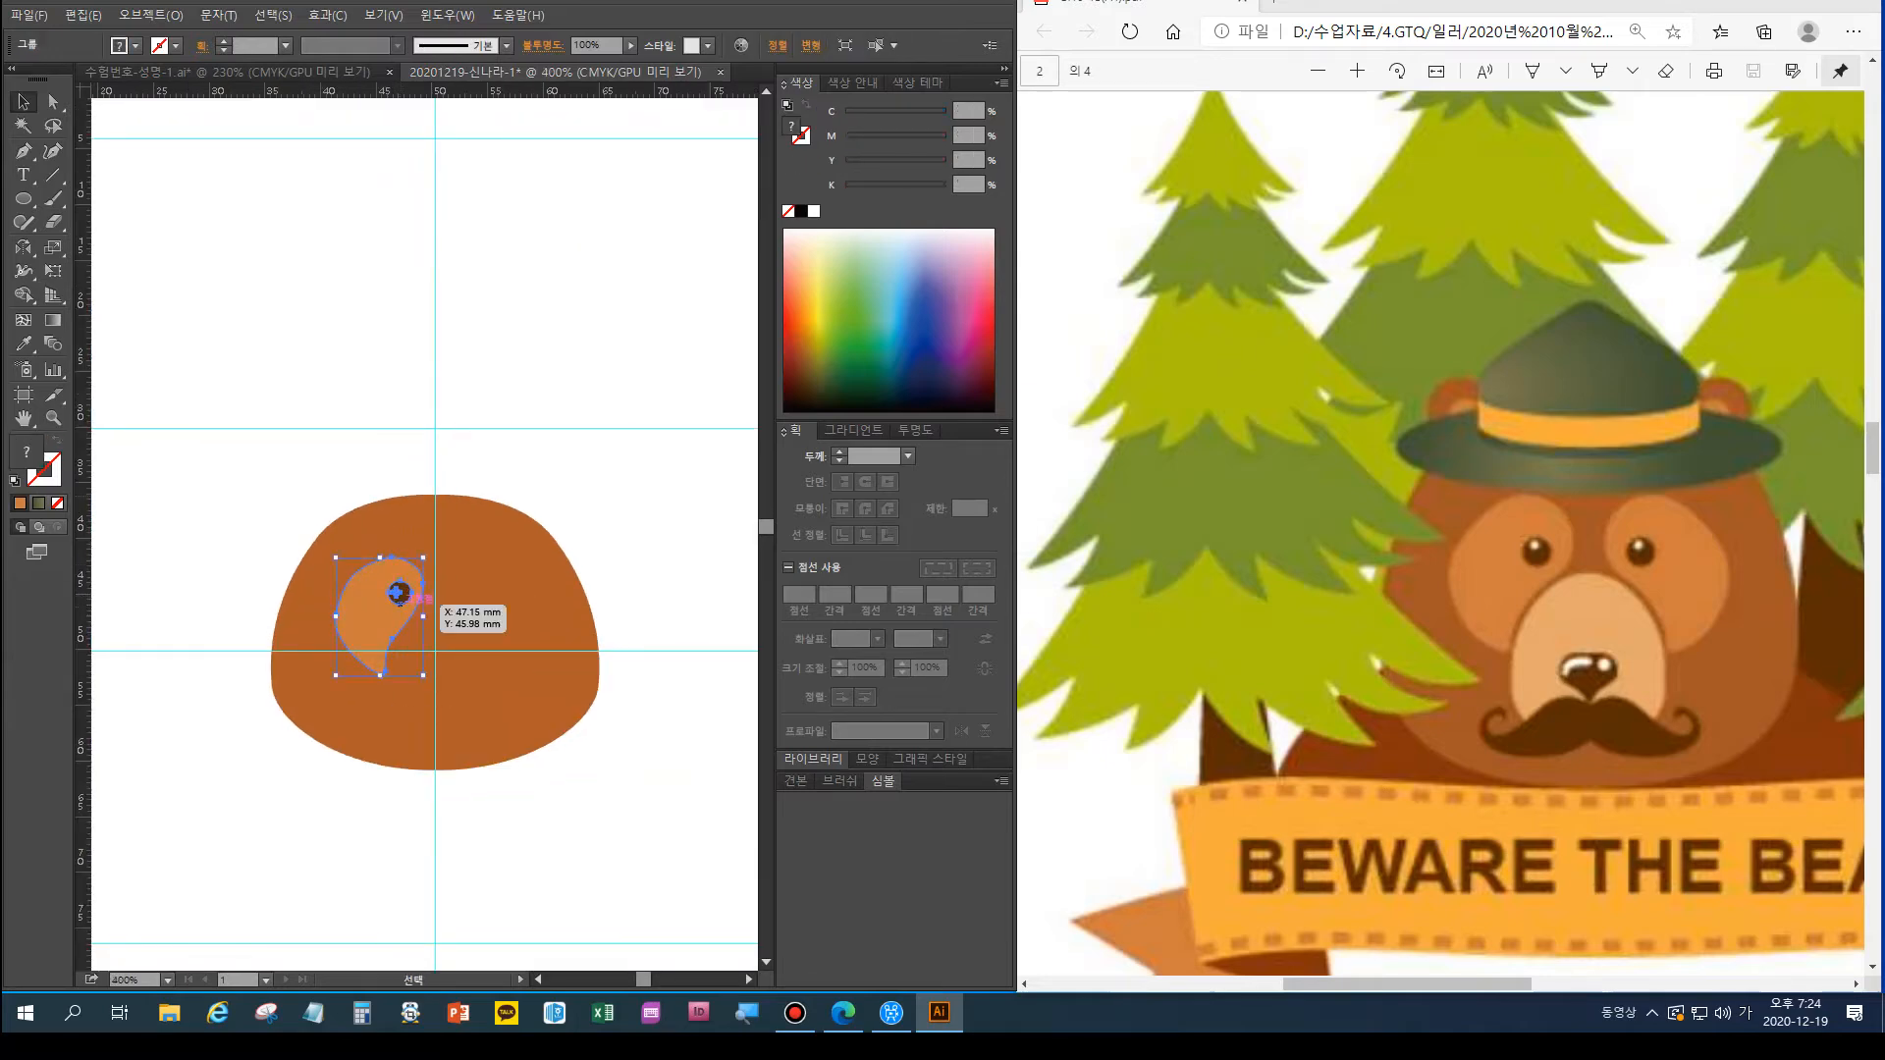
Reflect a vertical copy of the eye group across the centre guide, then sketch a muzzle oval
{"action": "key", "text": "o"}
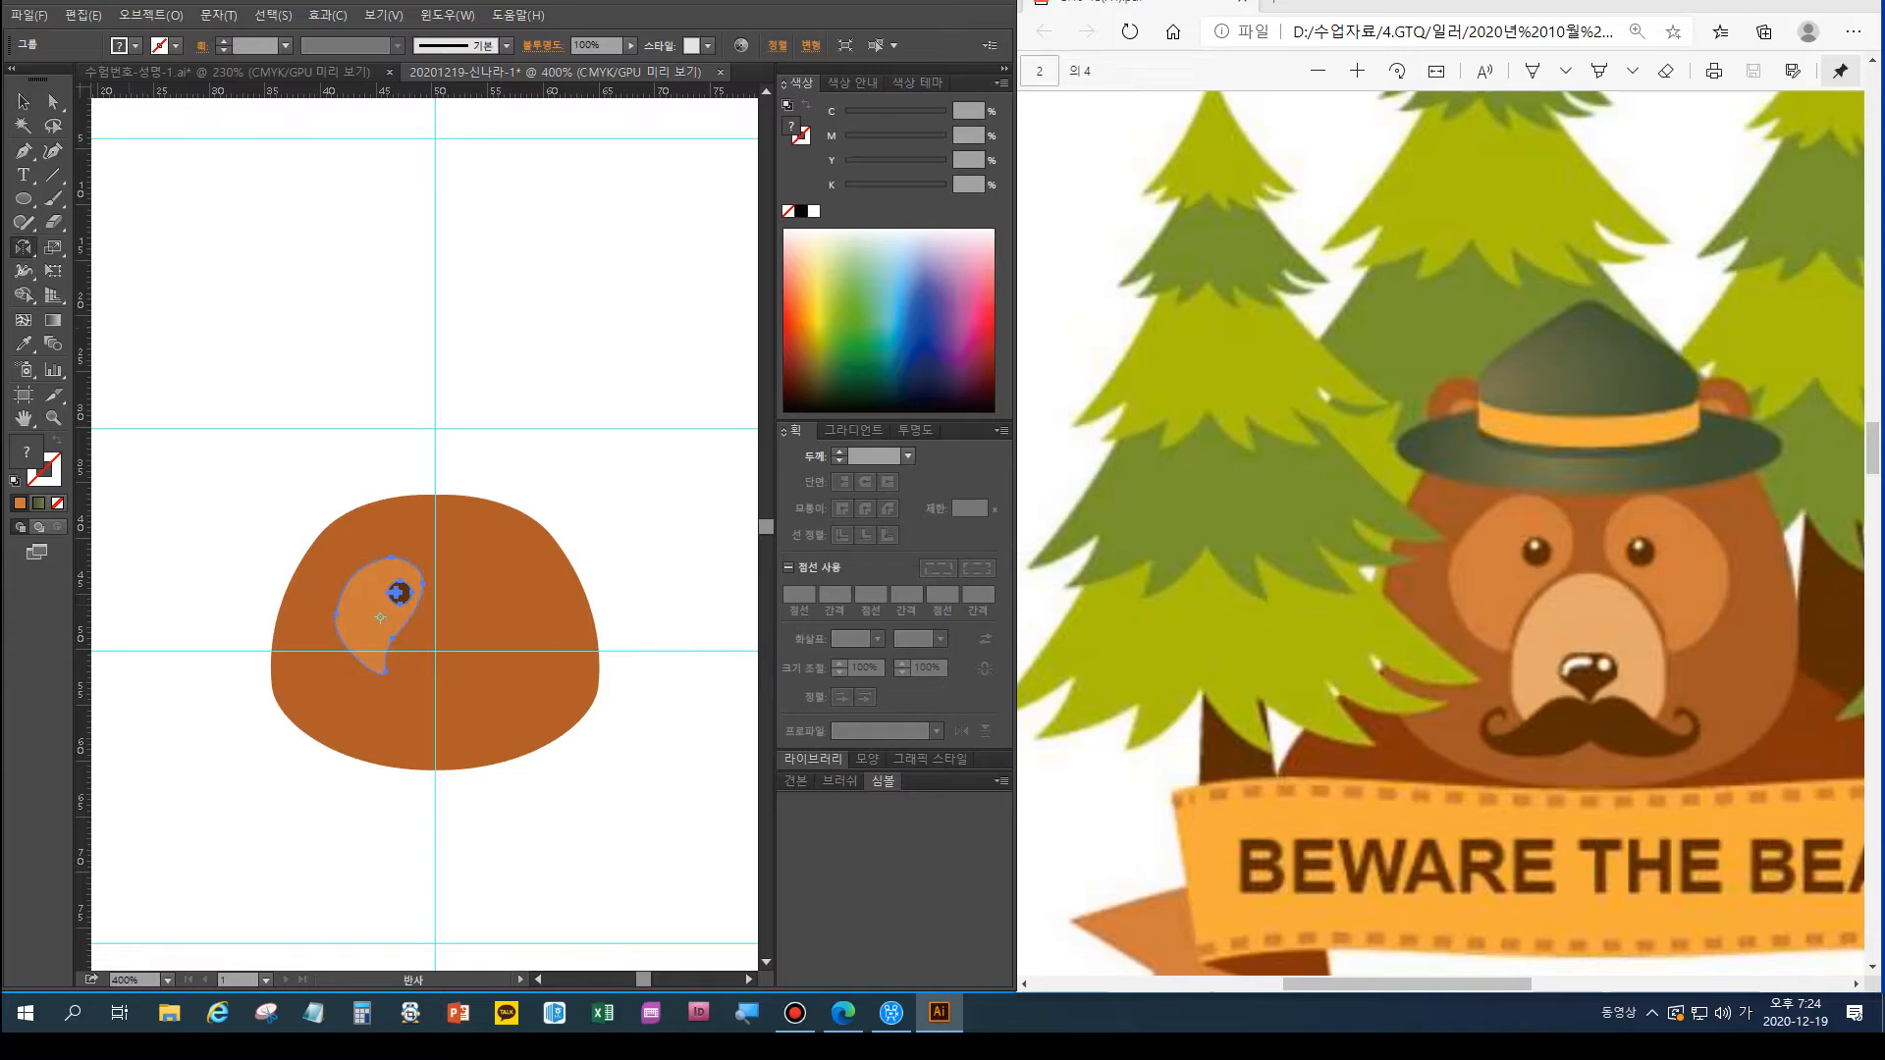
{"action": "left_click", "coordinate": [435, 584], "text": "alt"}
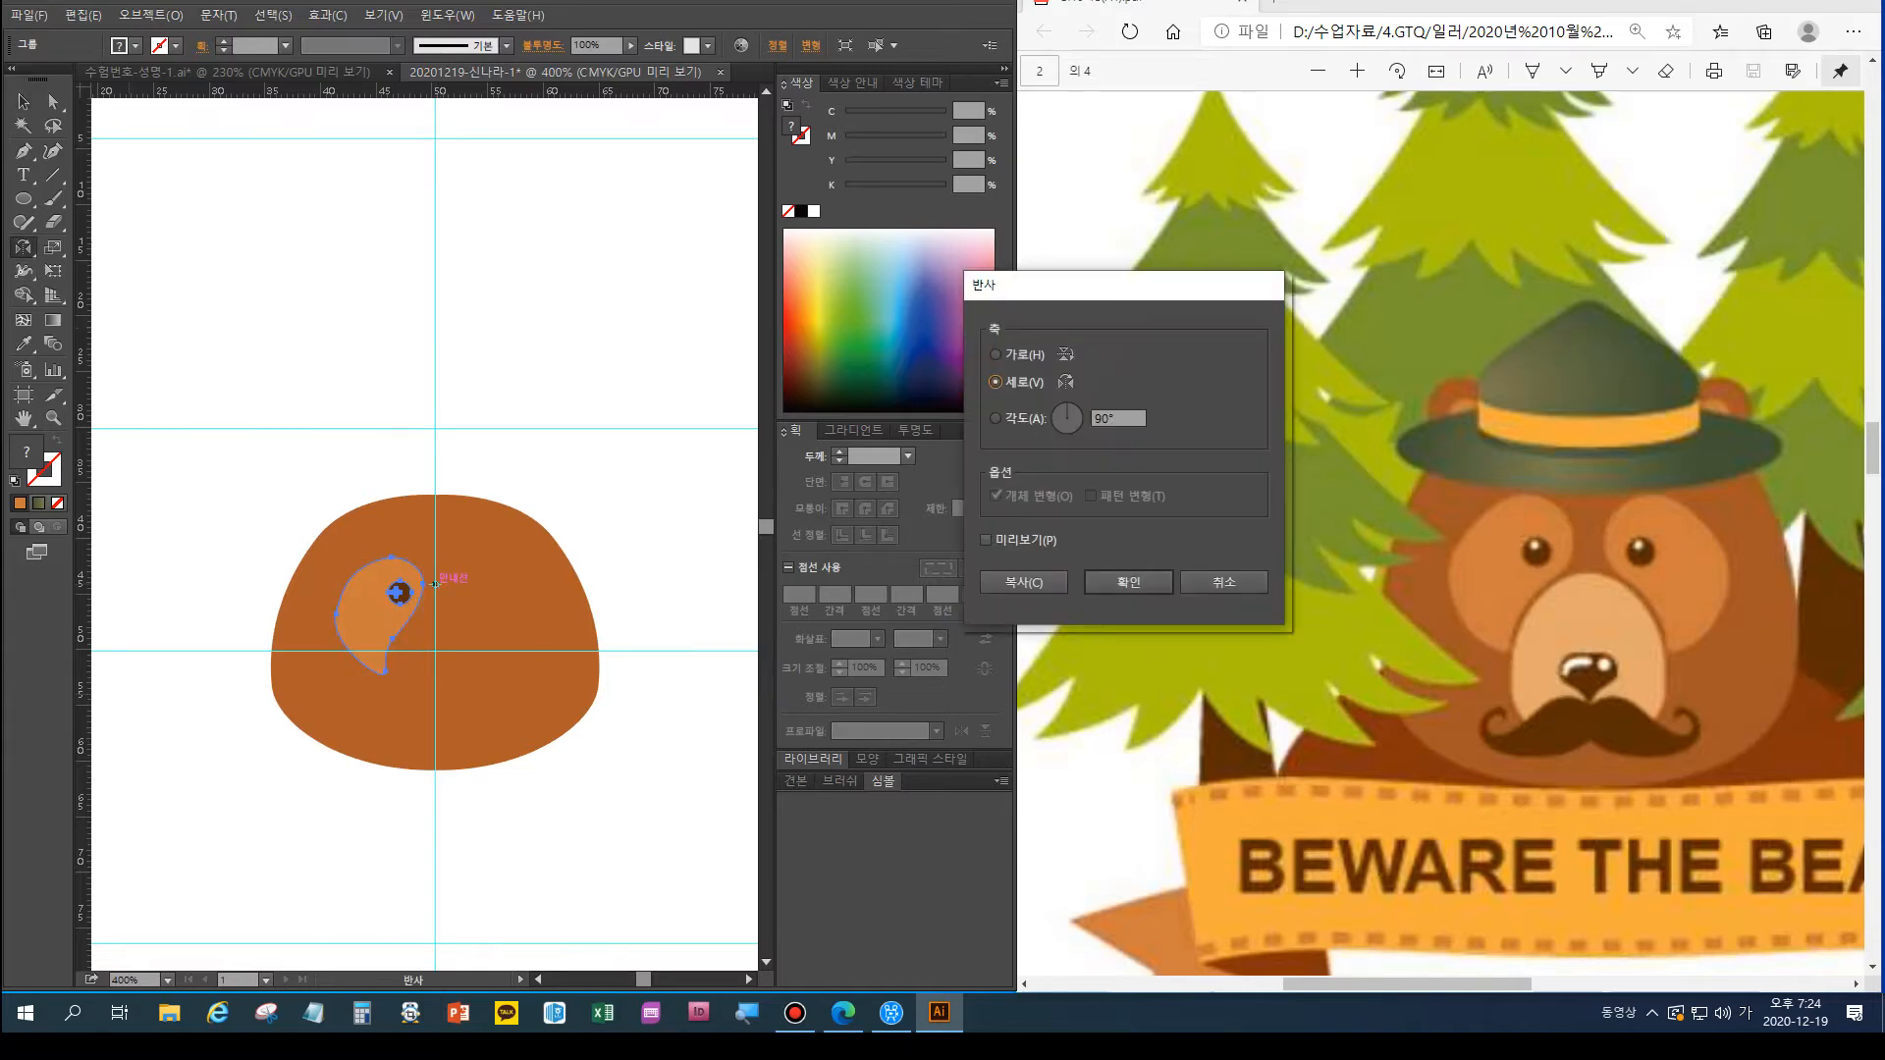
{"action": "key", "text": "alt+p"}
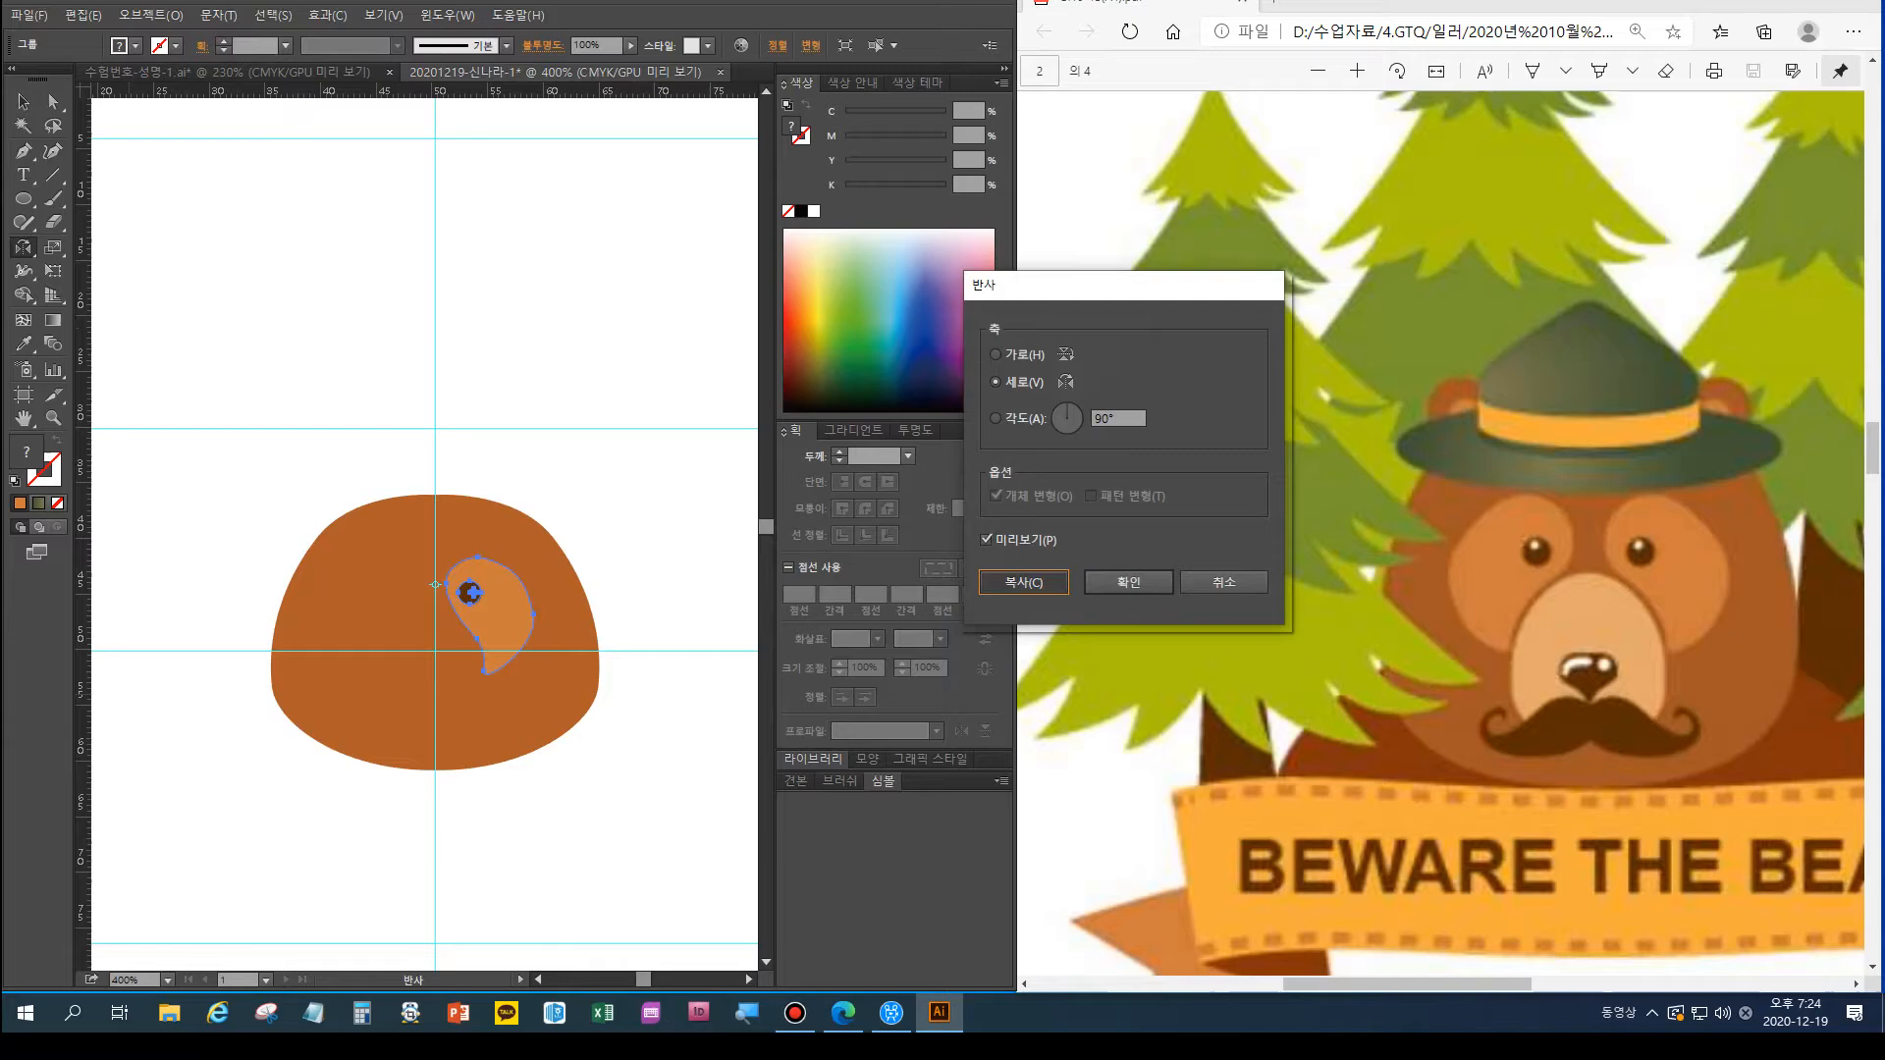
{"action": "key", "text": "alt+c"}
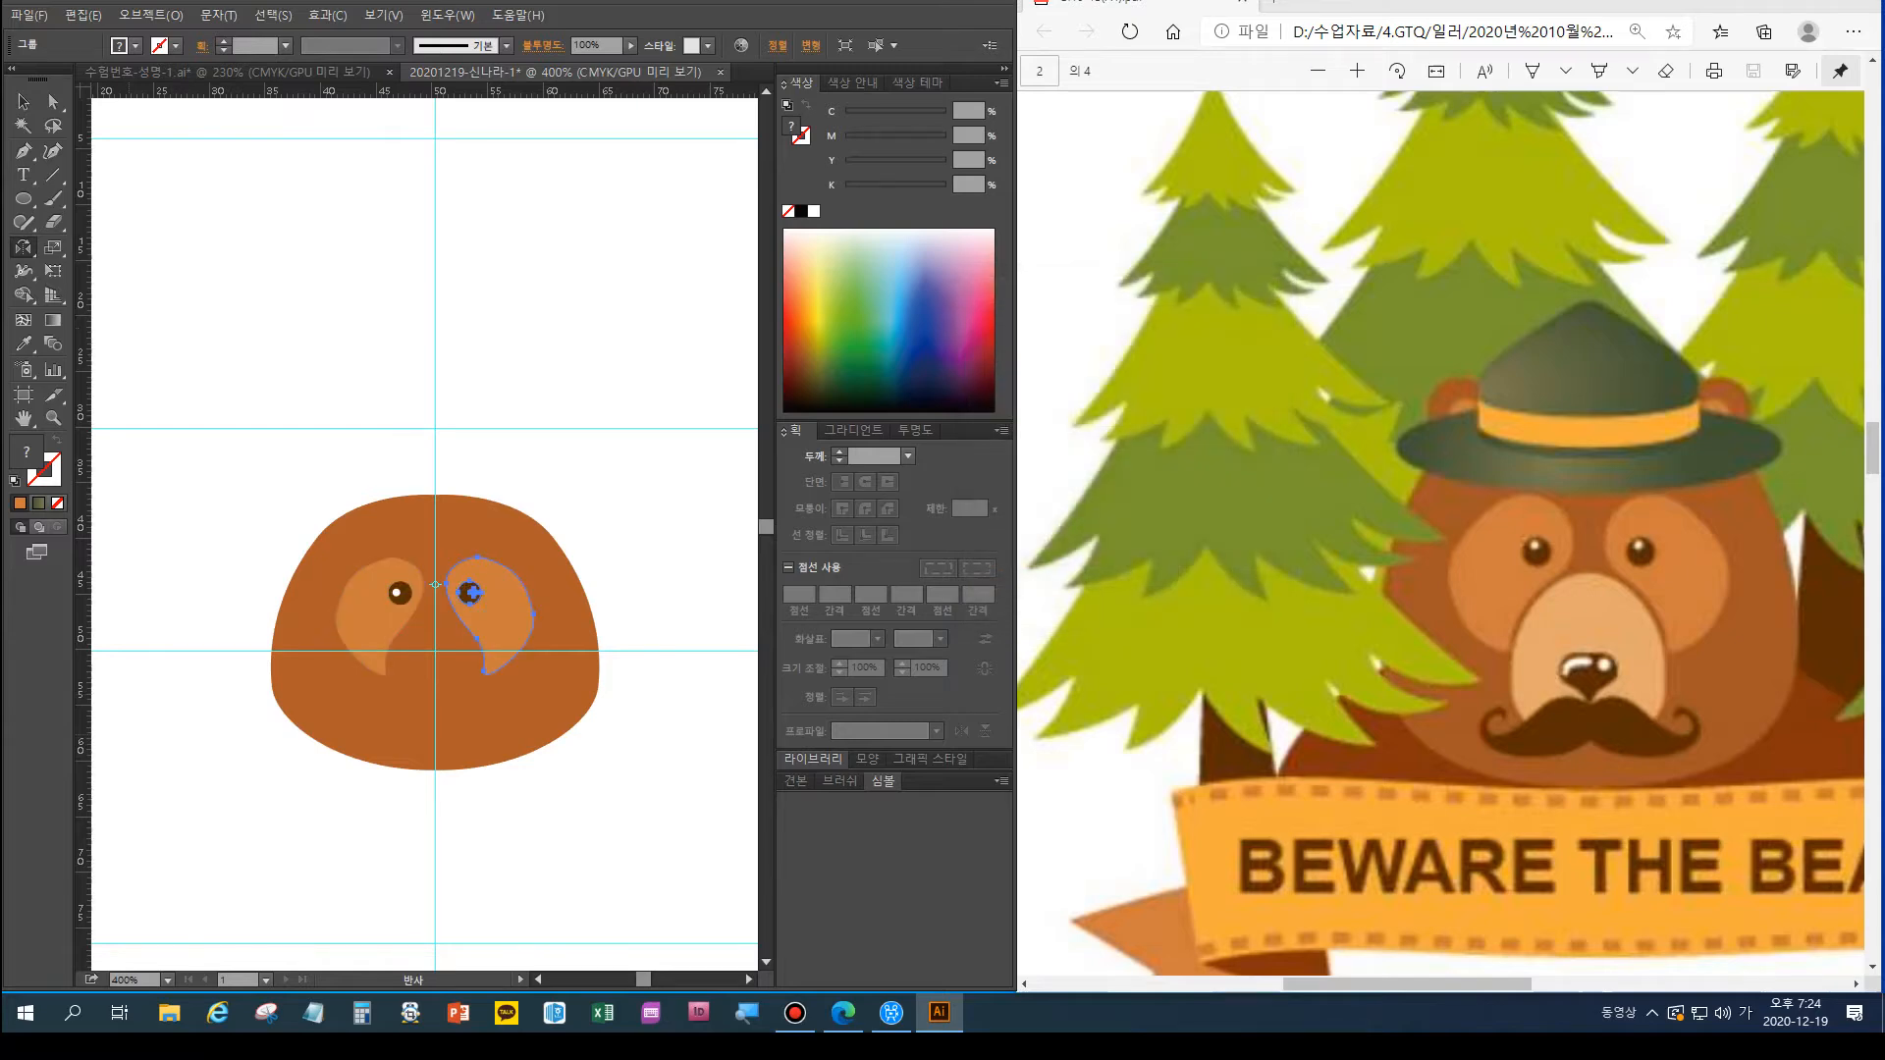
{"action": "left_click", "coordinate": [615, 570], "text": "ctrl"}
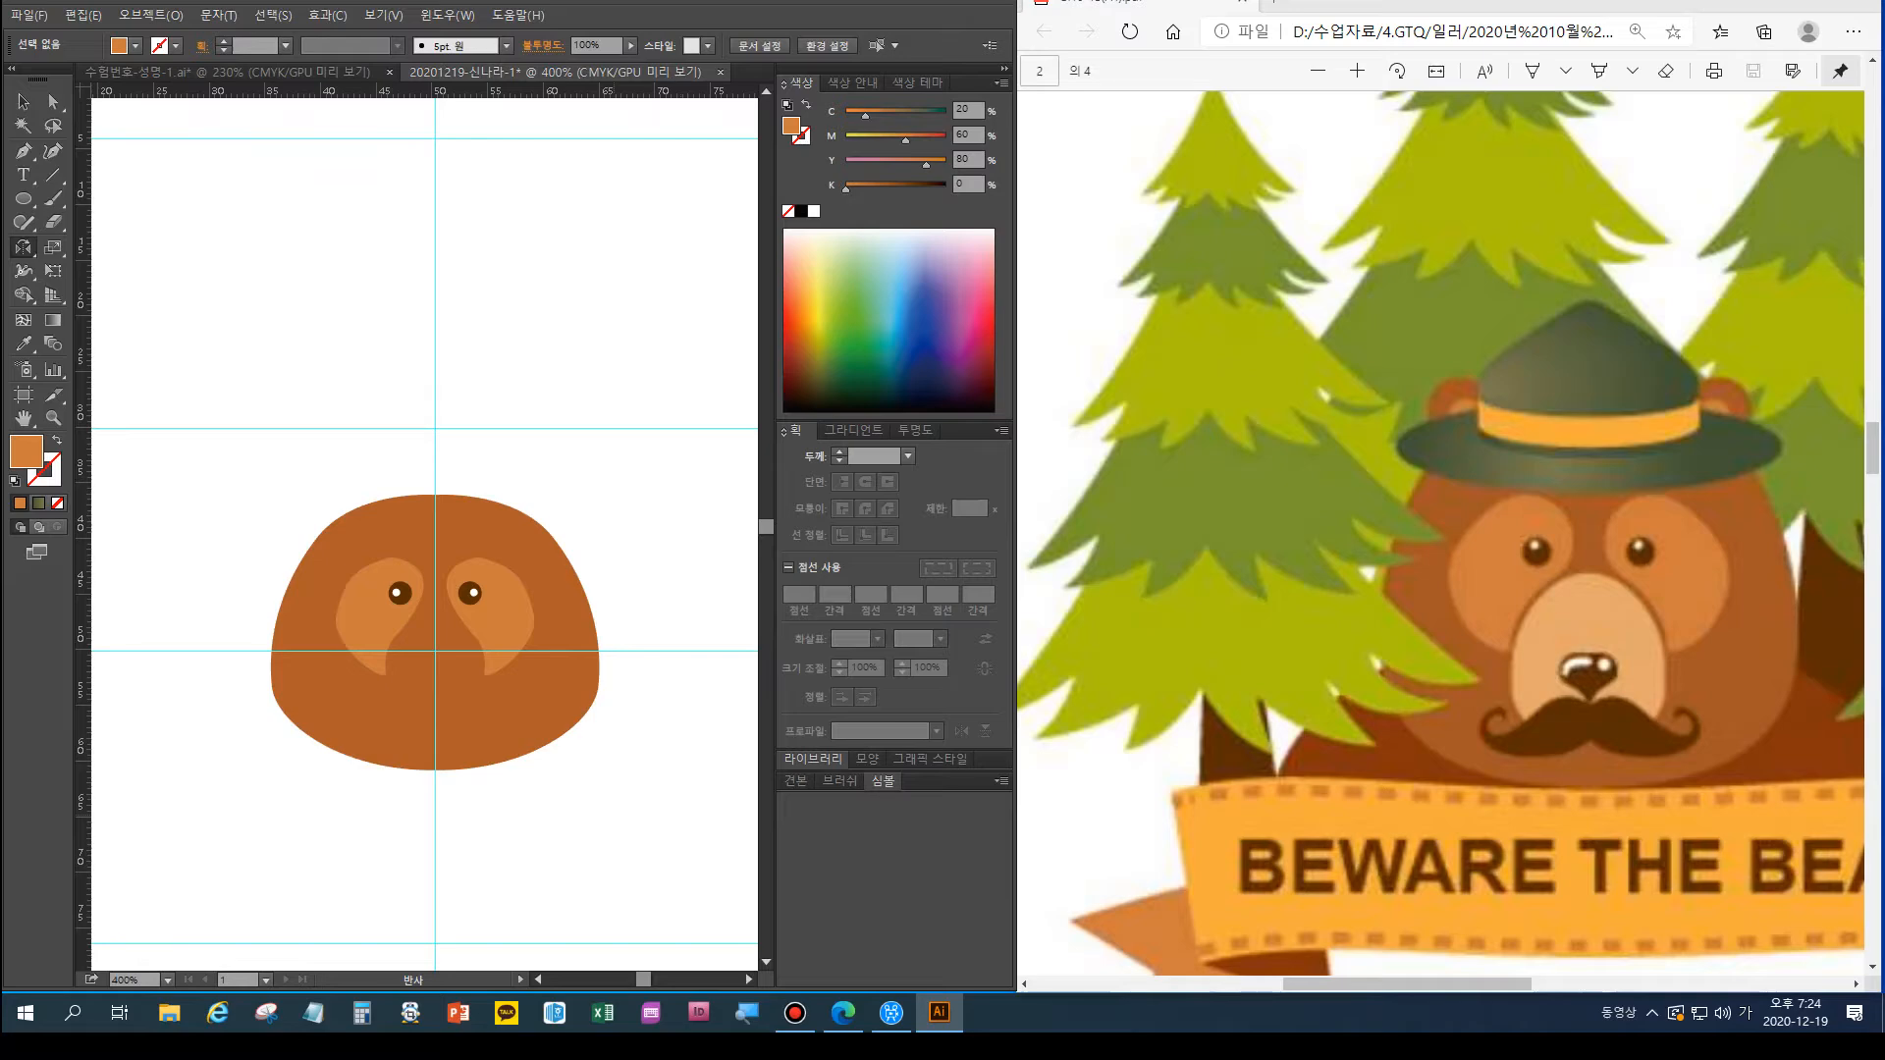
{"action": "key", "text": "l"}
{"action": "left_click_drag", "start_coordinate": [435, 664], "coordinate": [465, 698]}
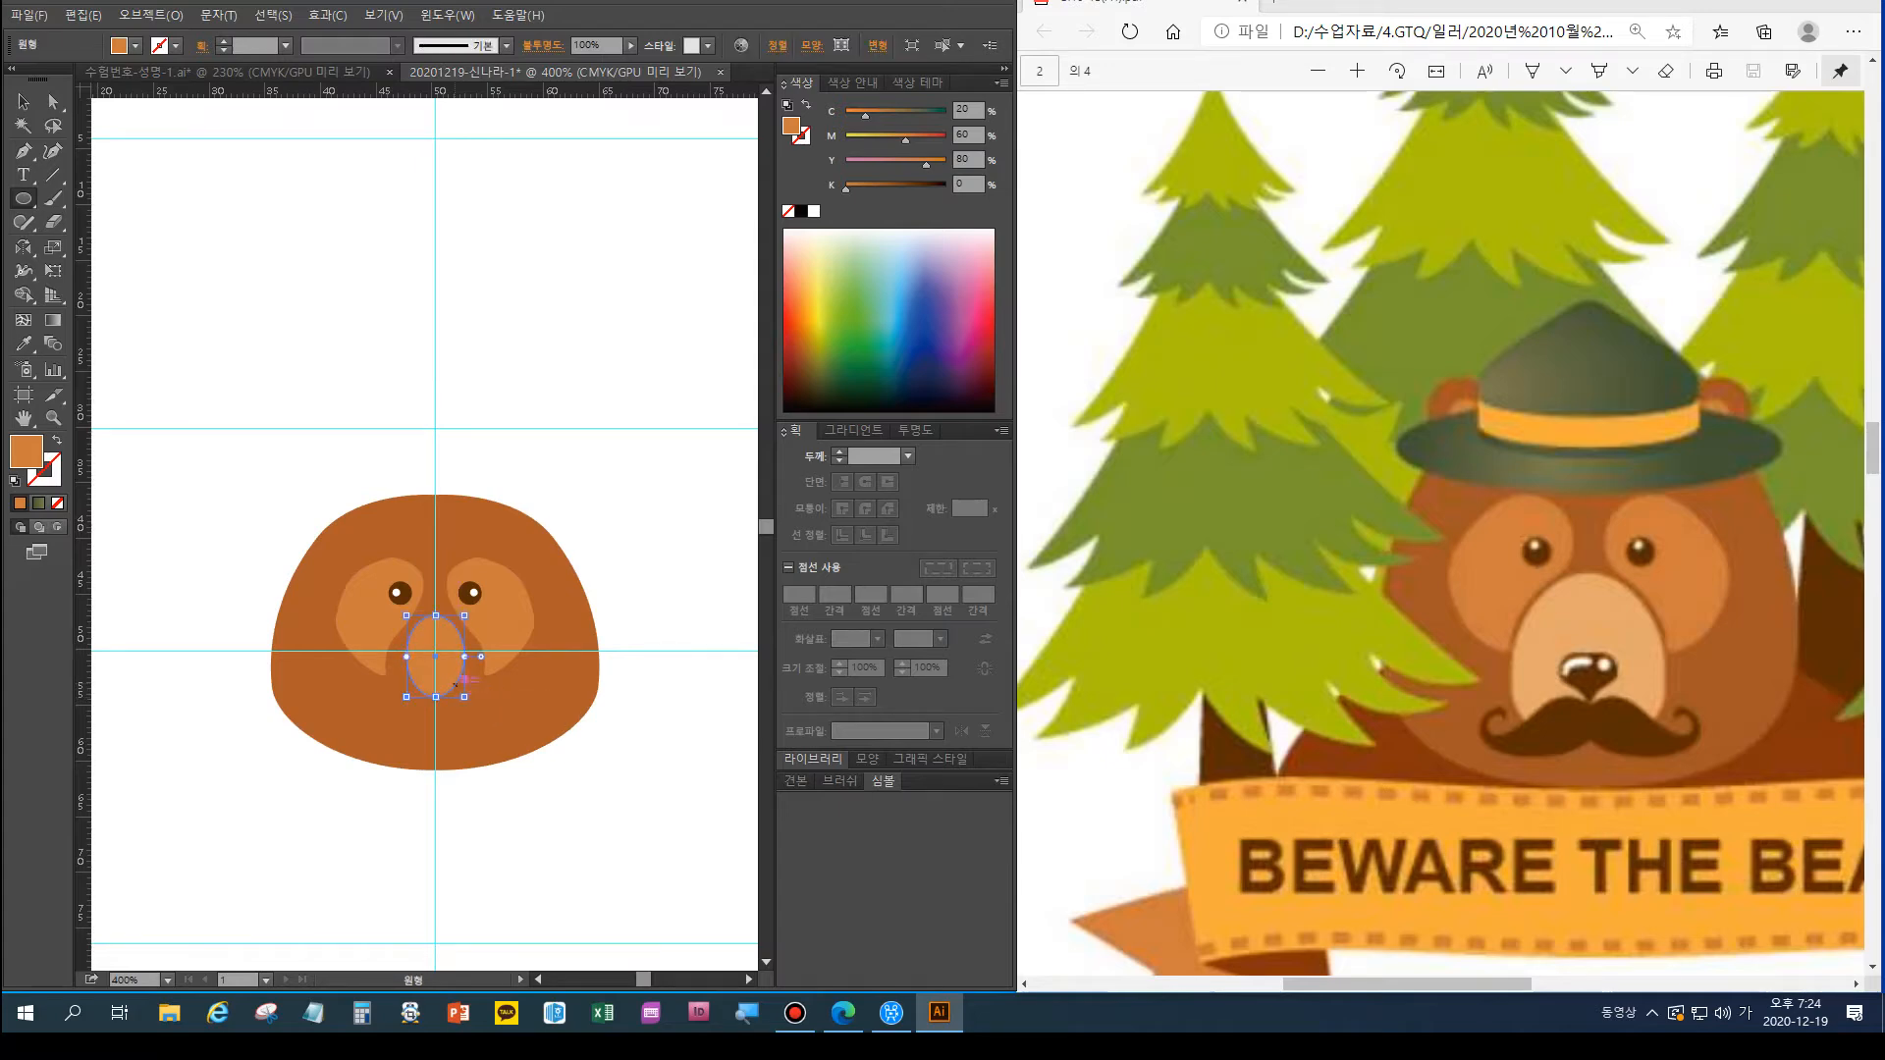
Select the muzzle oval's side anchors and scale them horizontally to about 133%
{"action": "left_click", "coordinate": [53, 102]}
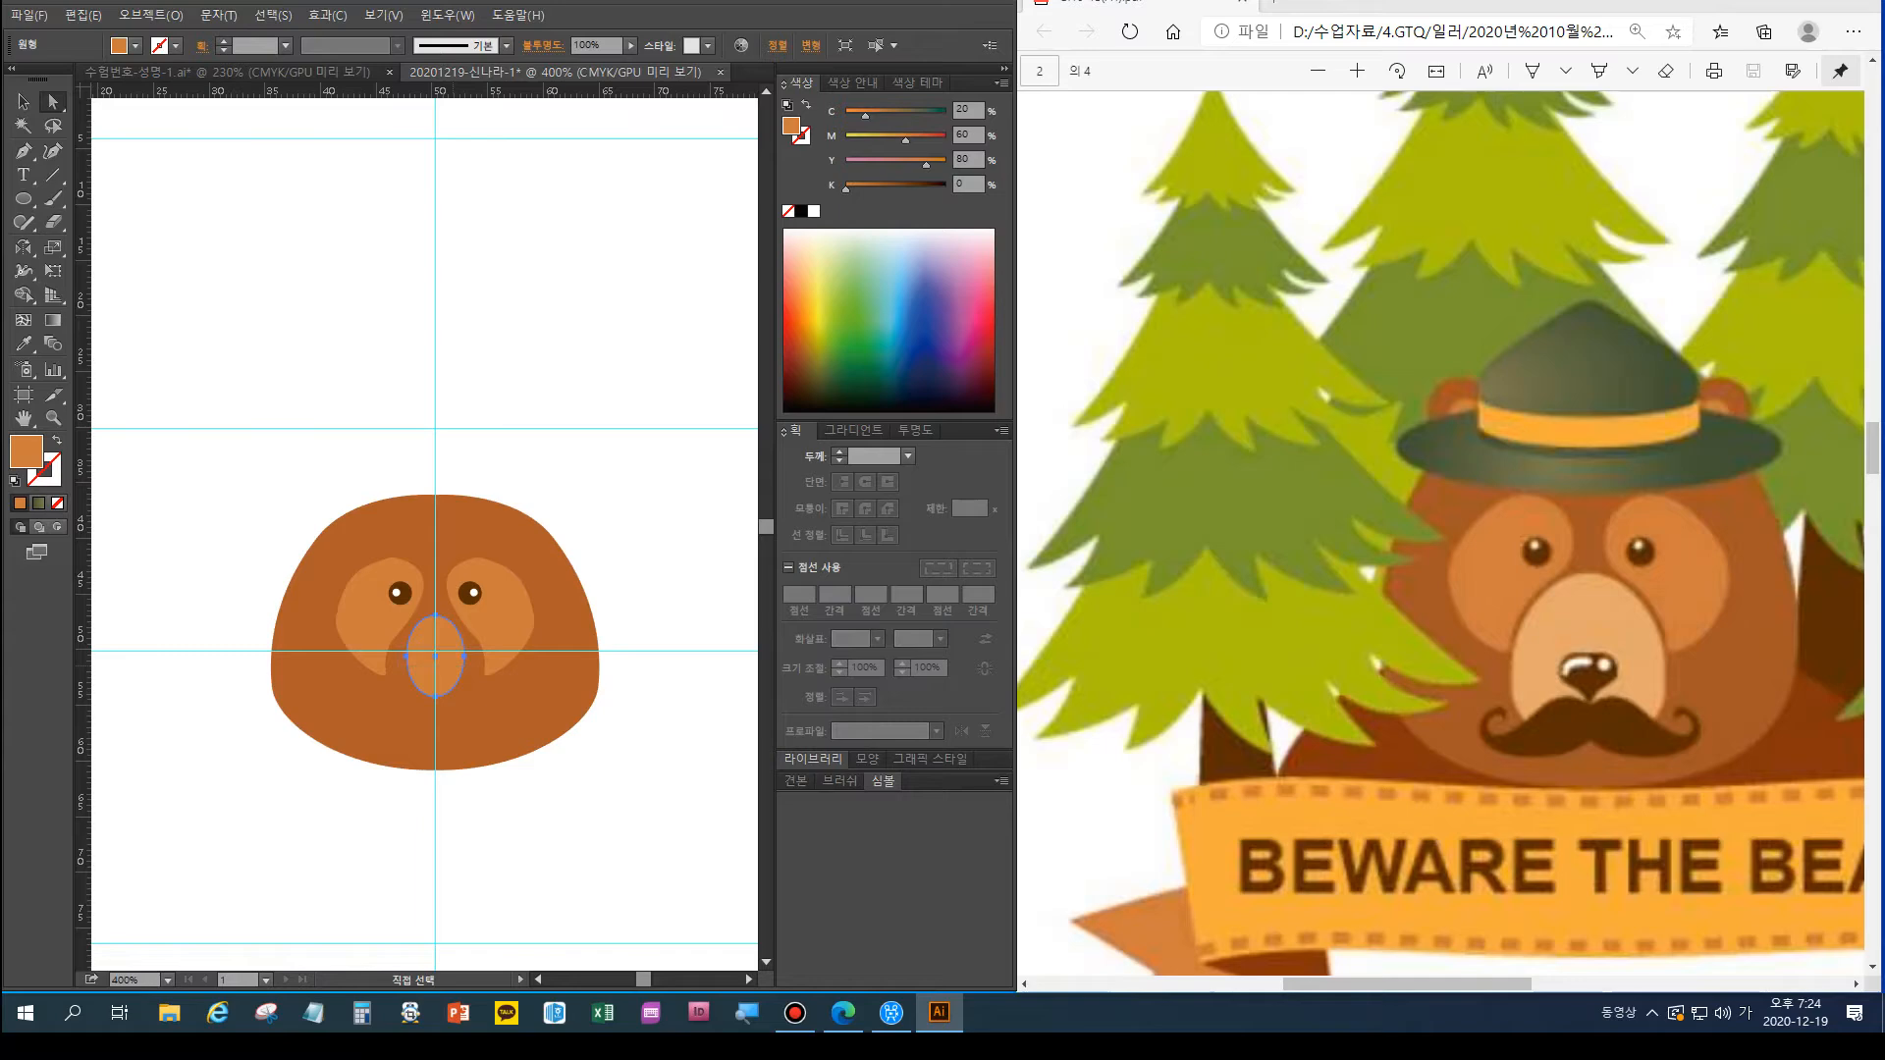
{"action": "left_click_drag", "start_coordinate": [389, 640], "coordinate": [482, 673]}
{"action": "key", "text": "s"}
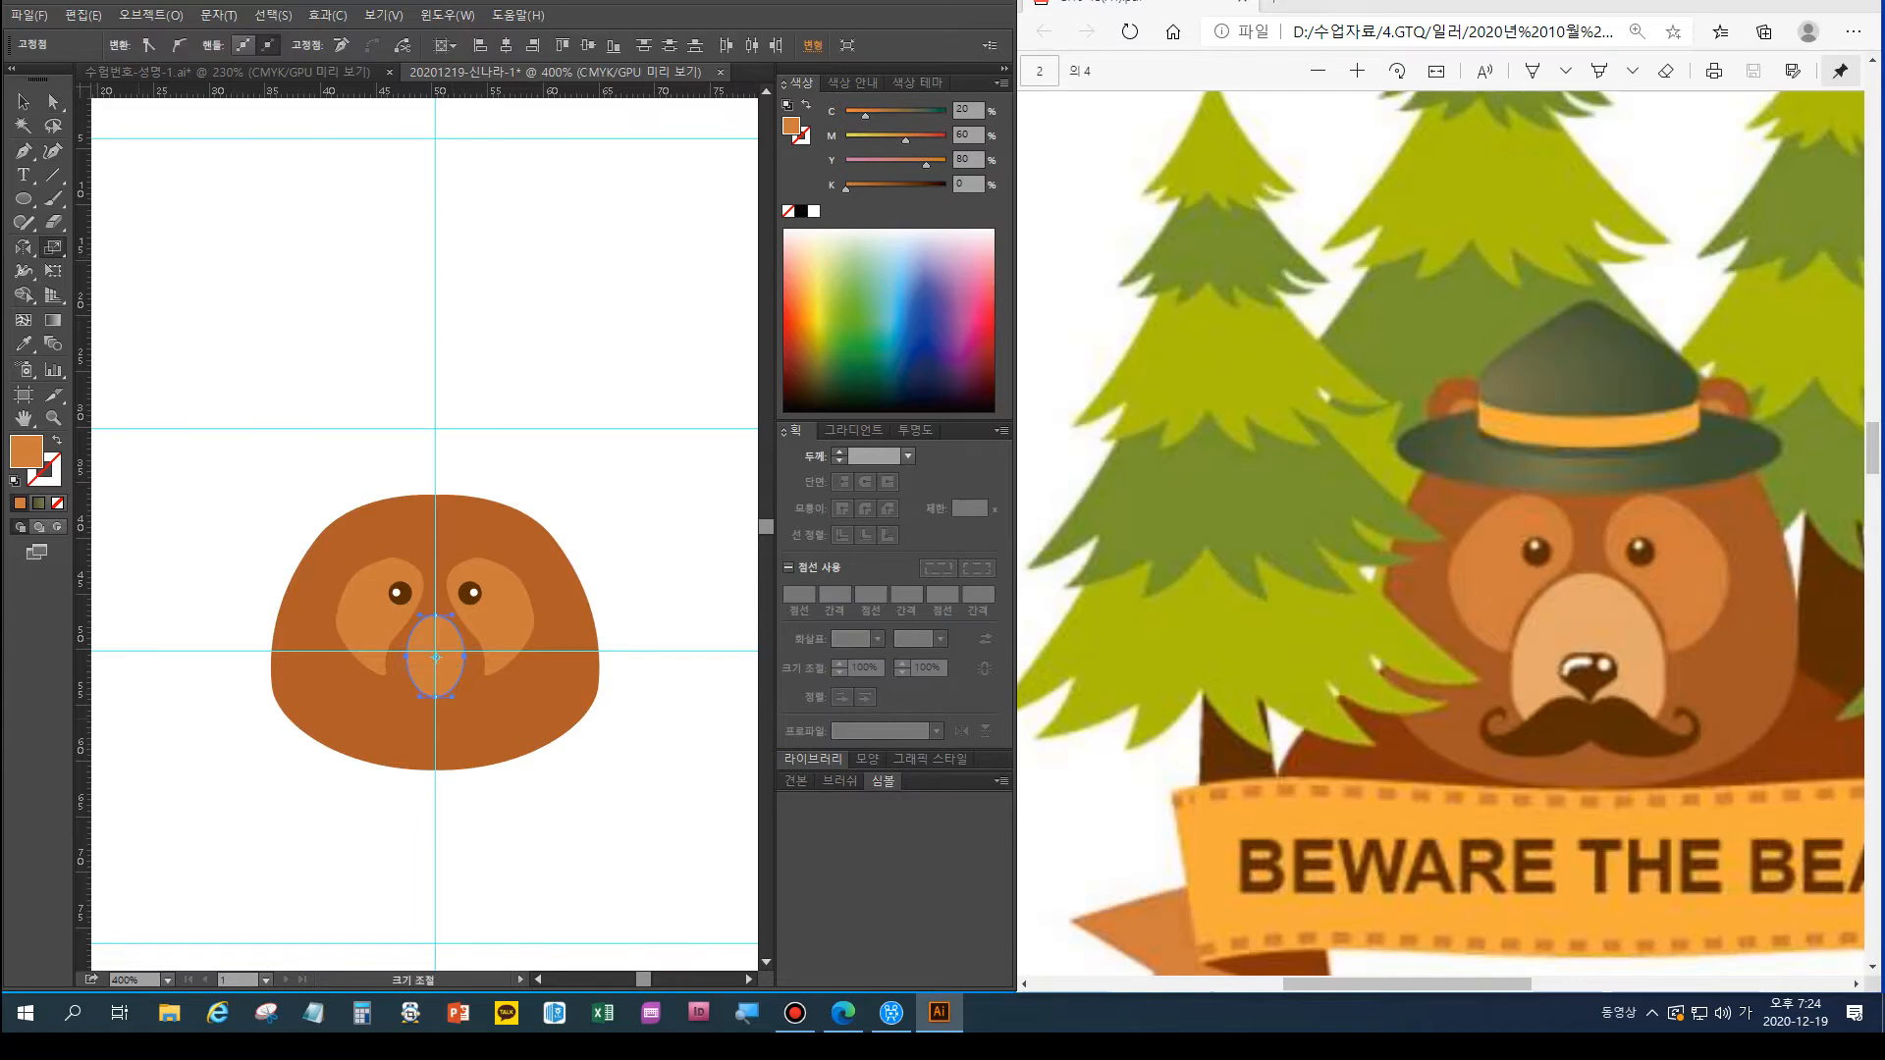
{"action": "left_click_drag", "start_coordinate": [464, 657], "coordinate": [476, 658]}
{"action": "key", "text": "a"}
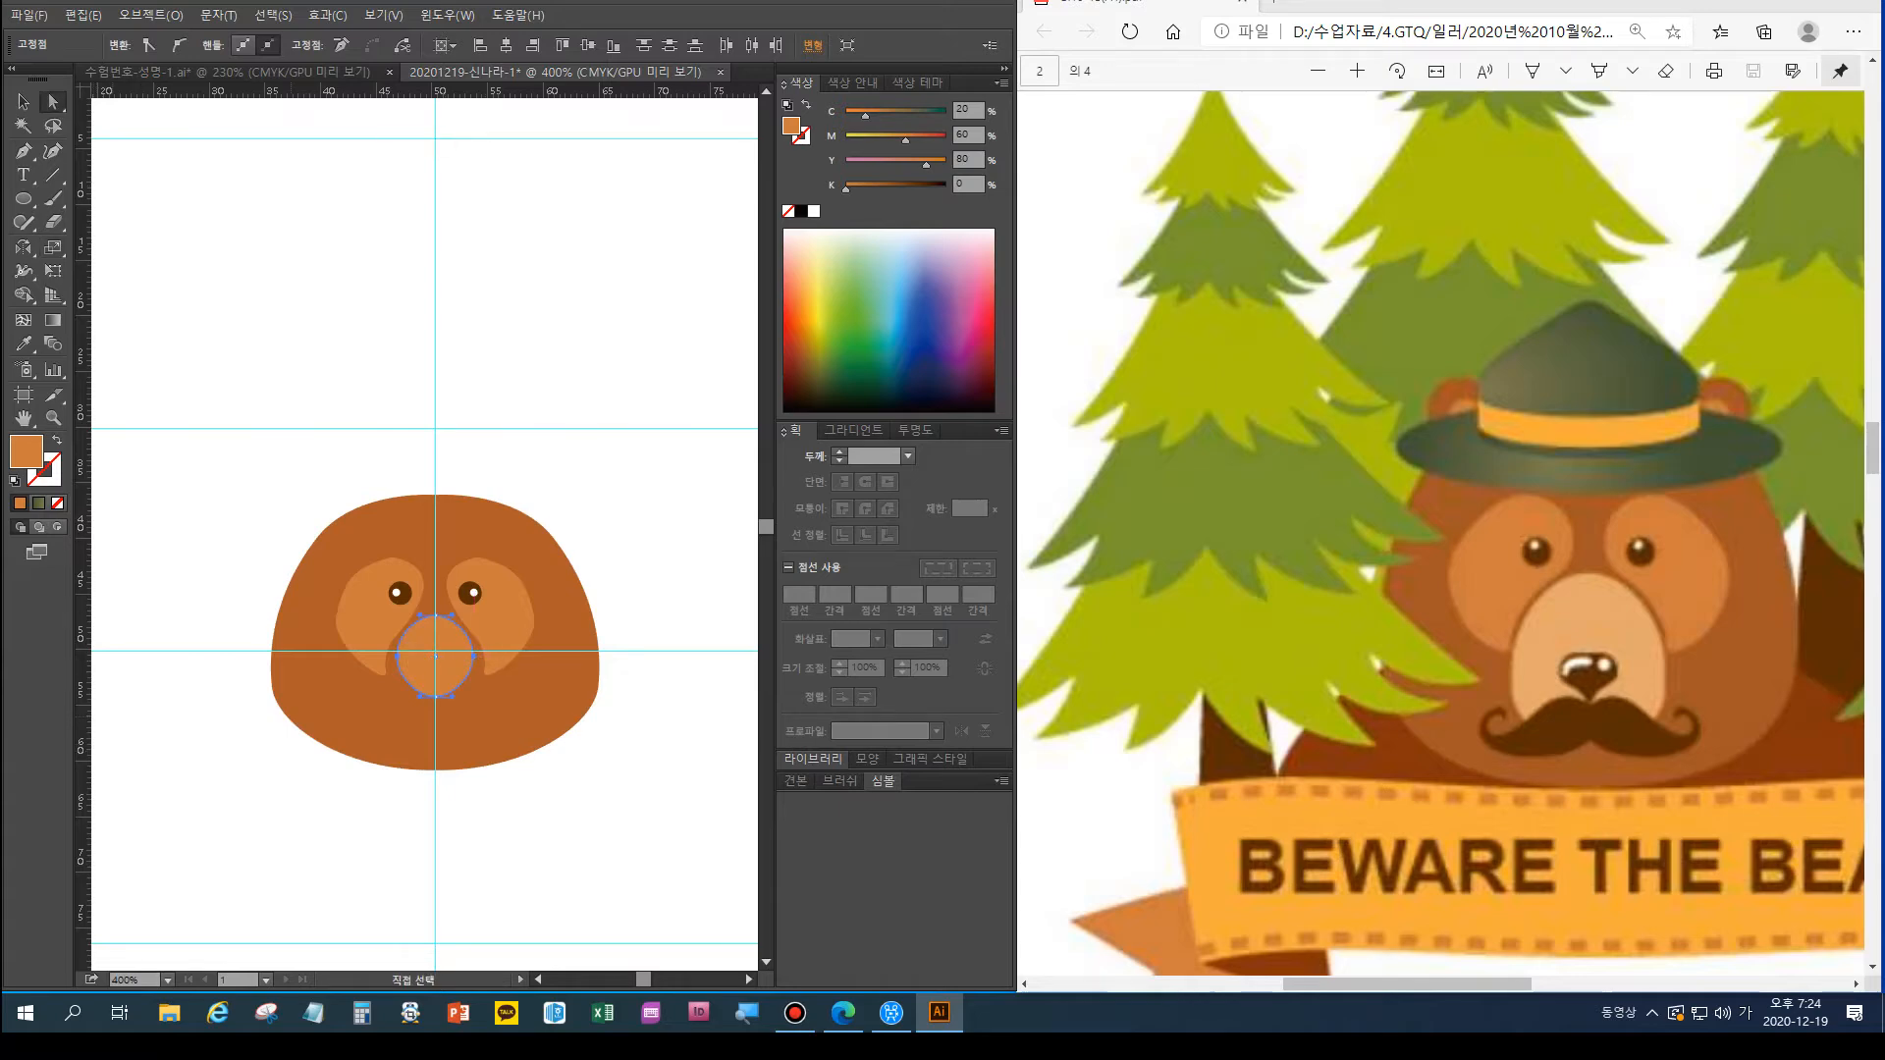
Zoom in, nudge the muzzle's side anchors down and widen its top curve
{"action": "left_click", "coordinate": [396, 655]}
{"action": "left_click", "coordinate": [386, 674]}
{"action": "key", "text": "ctrl+equal"}
{"action": "key", "text": "ctrl+equal"}
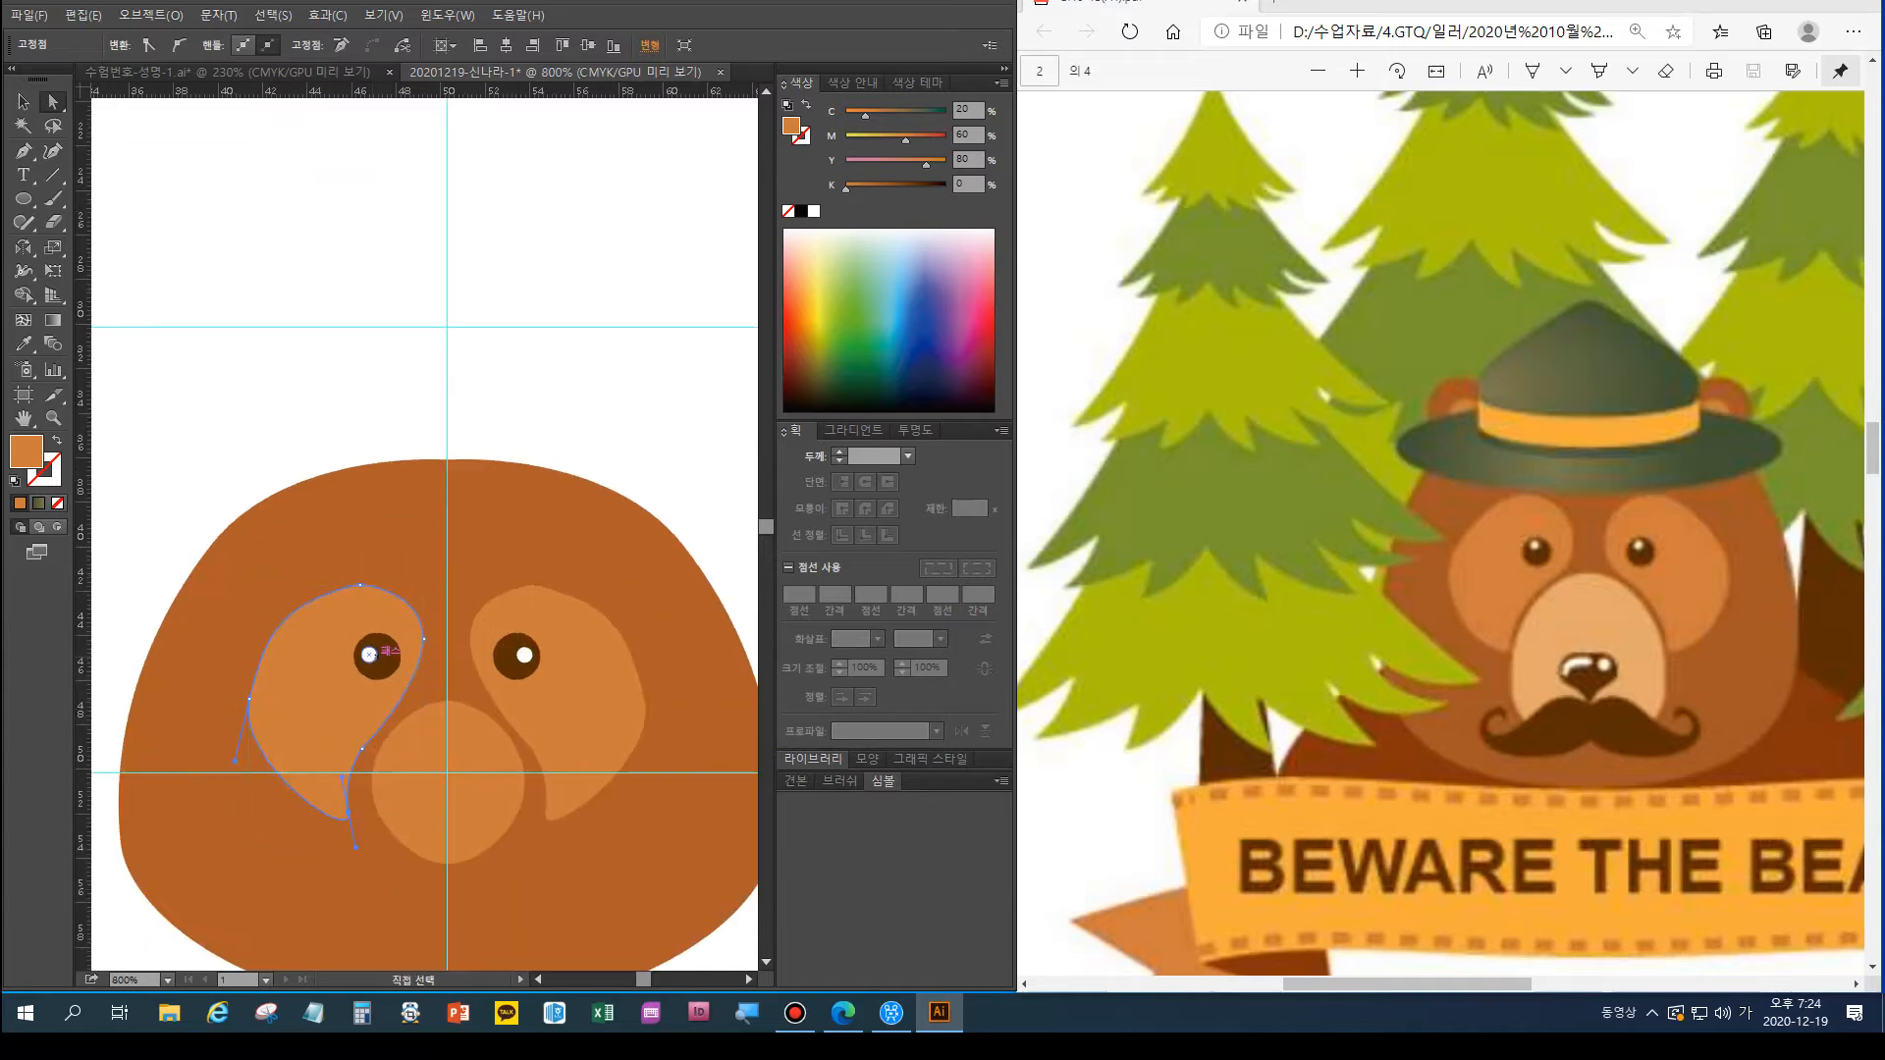
{"action": "key", "text": "ctrl+shift+a"}
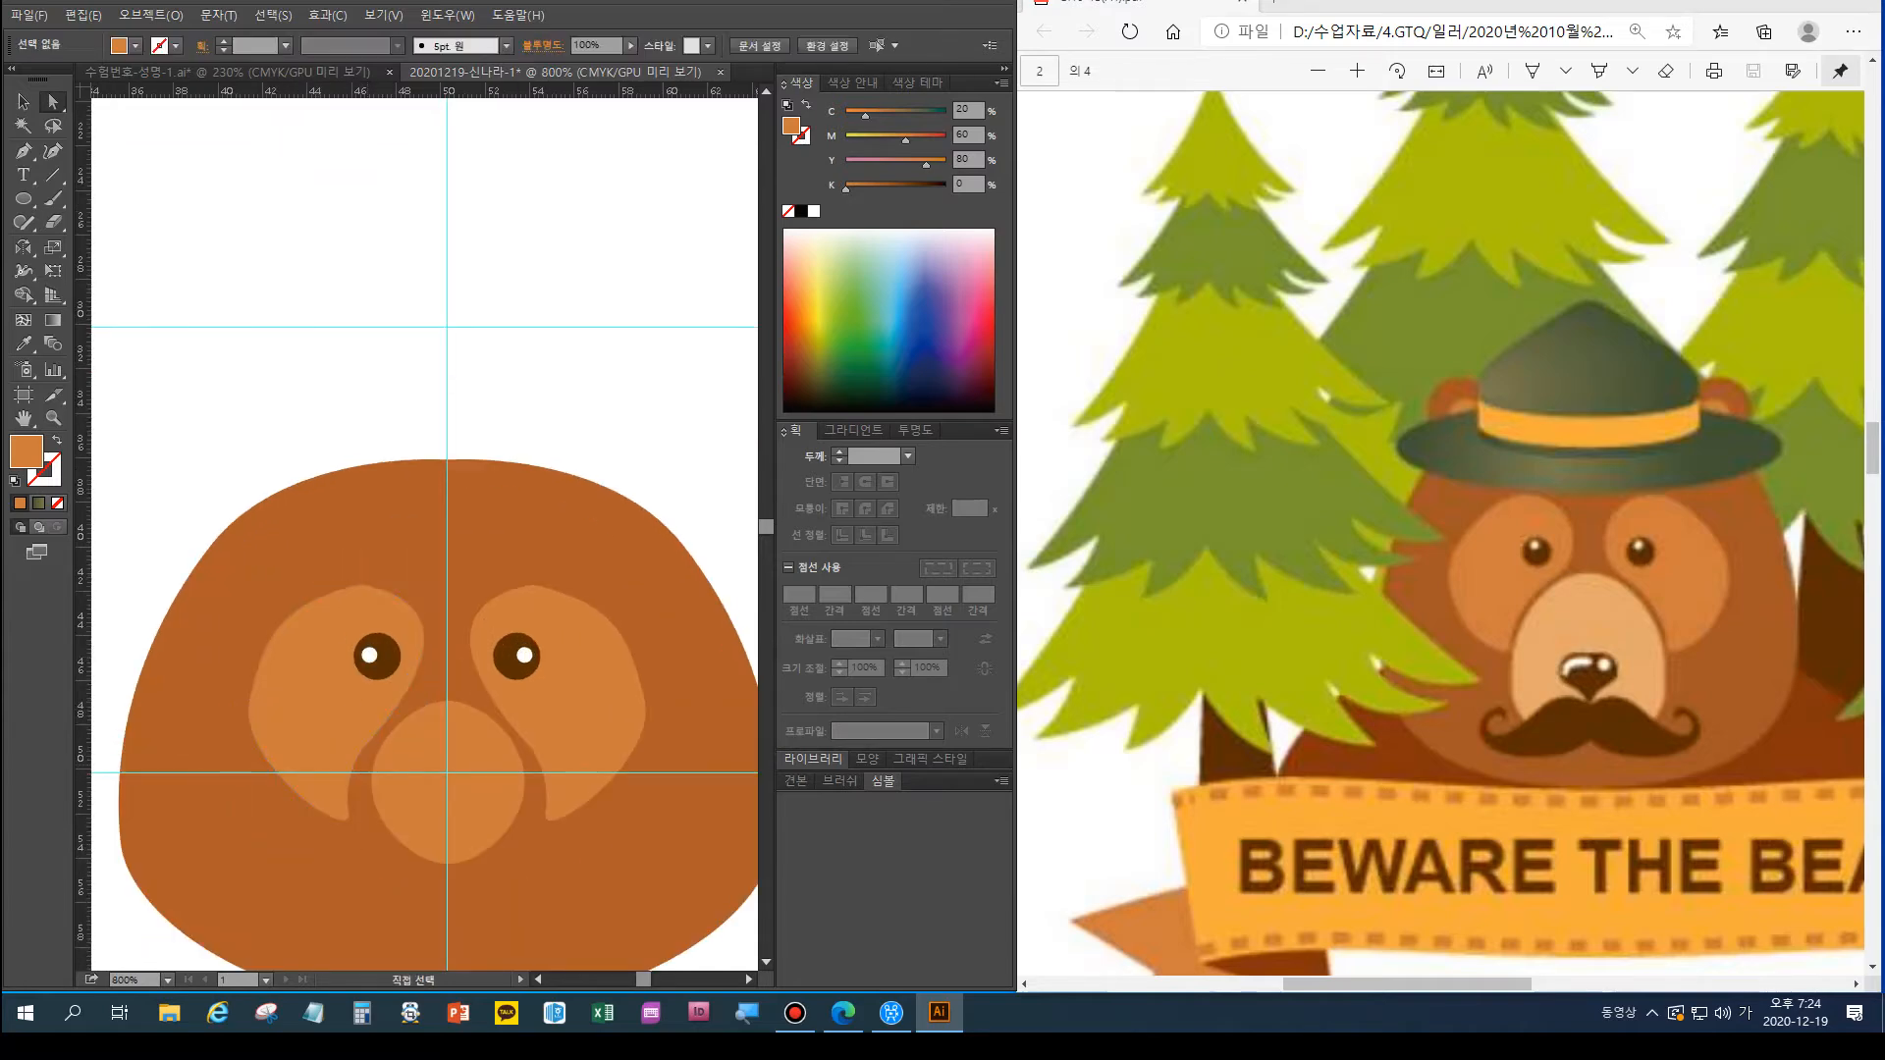
{"action": "left_click", "coordinate": [447, 783]}
{"action": "key", "text": "Down"}
{"action": "key", "text": "Down"}
{"action": "key", "text": "Down"}
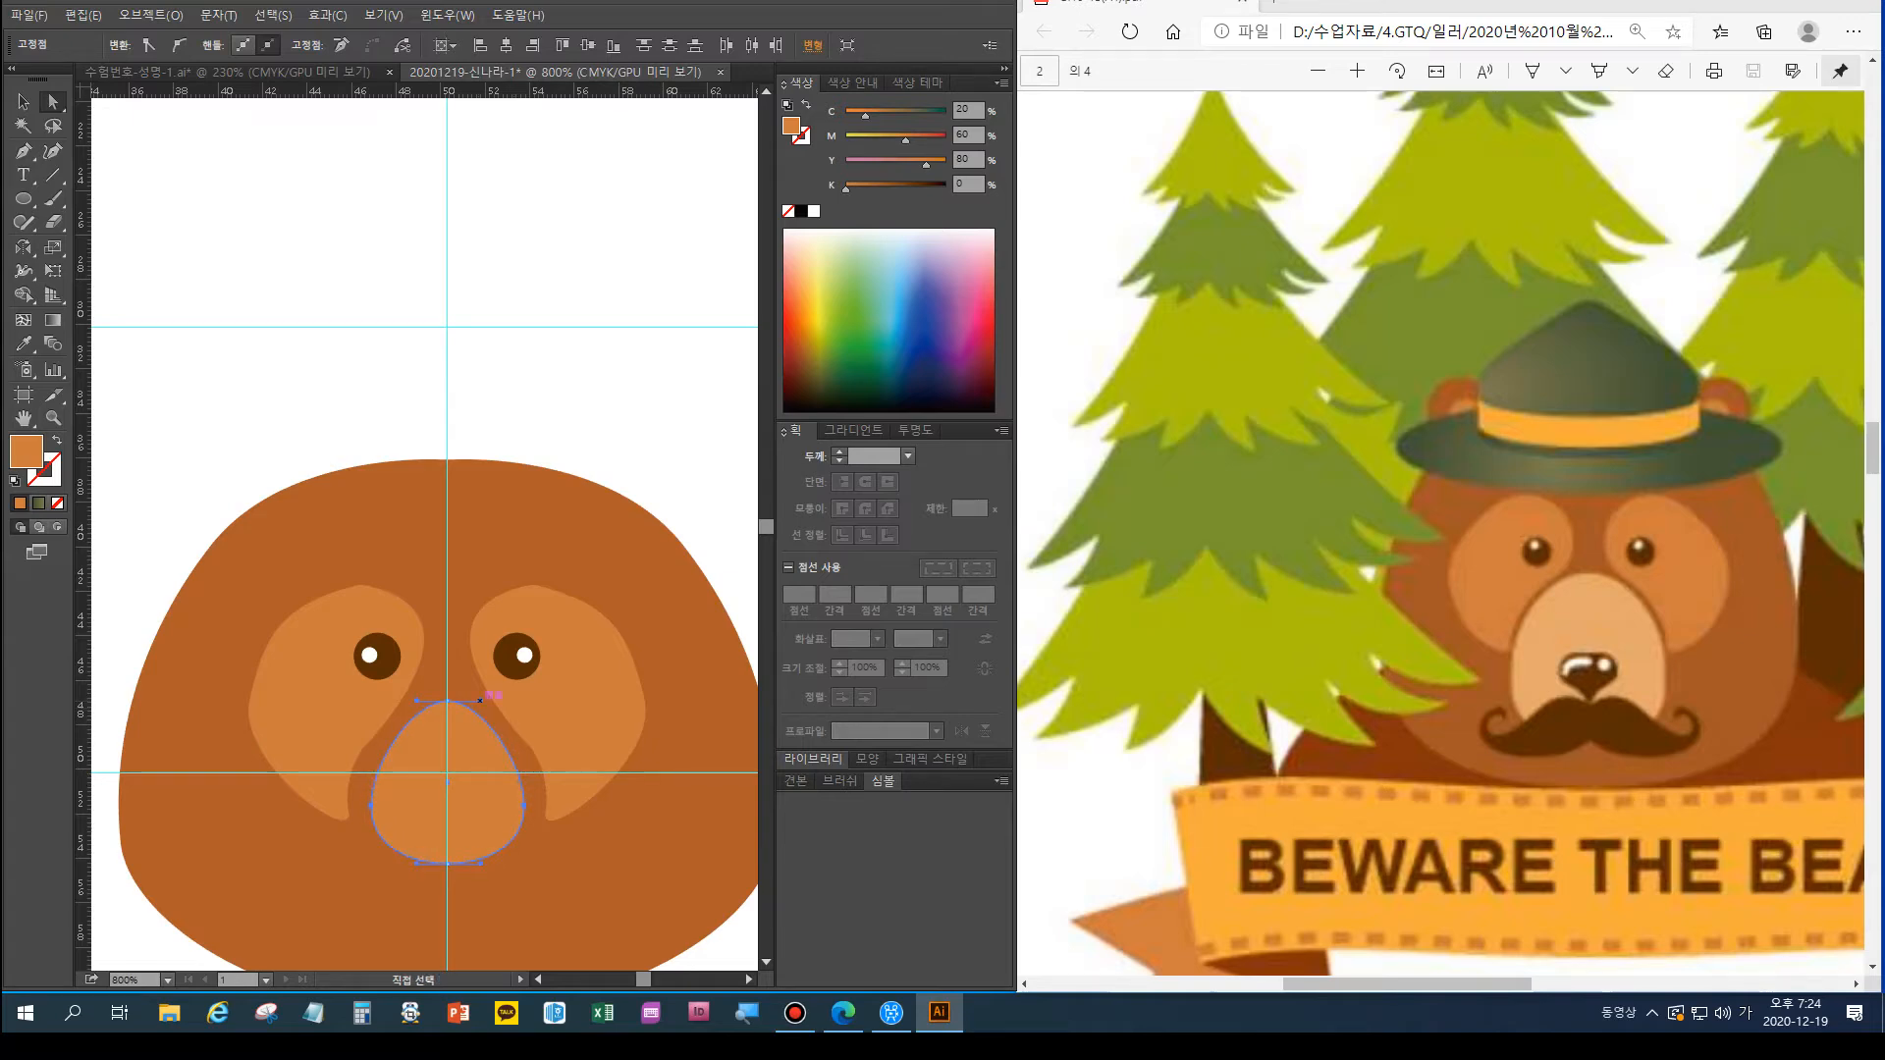
{"action": "left_click_drag", "start_coordinate": [480, 700], "coordinate": [395, 703]}
Lengthen the muzzle downward by nudging its bottom and side anchors
{"action": "key", "text": "Down"}
{"action": "key", "text": "Down"}
{"action": "key", "text": "Down"}
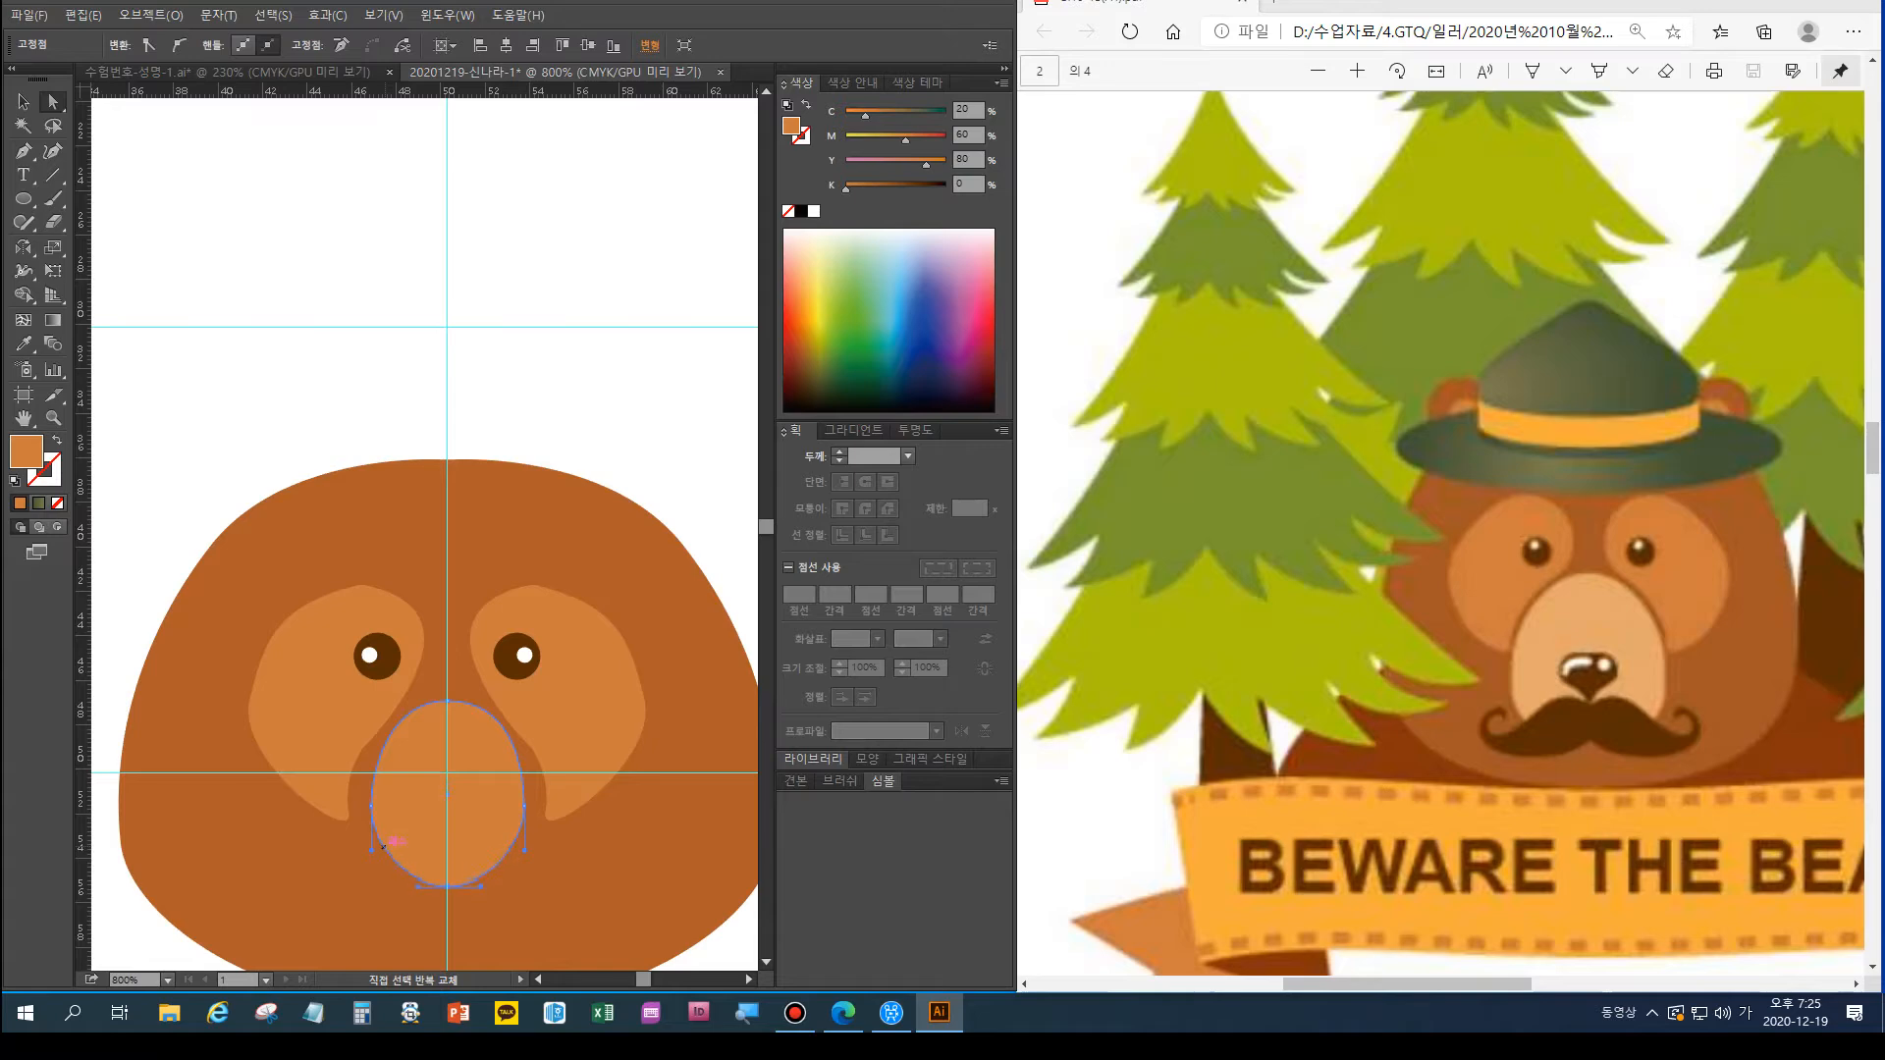
{"action": "key", "text": "Down"}
{"action": "key", "text": "Down"}
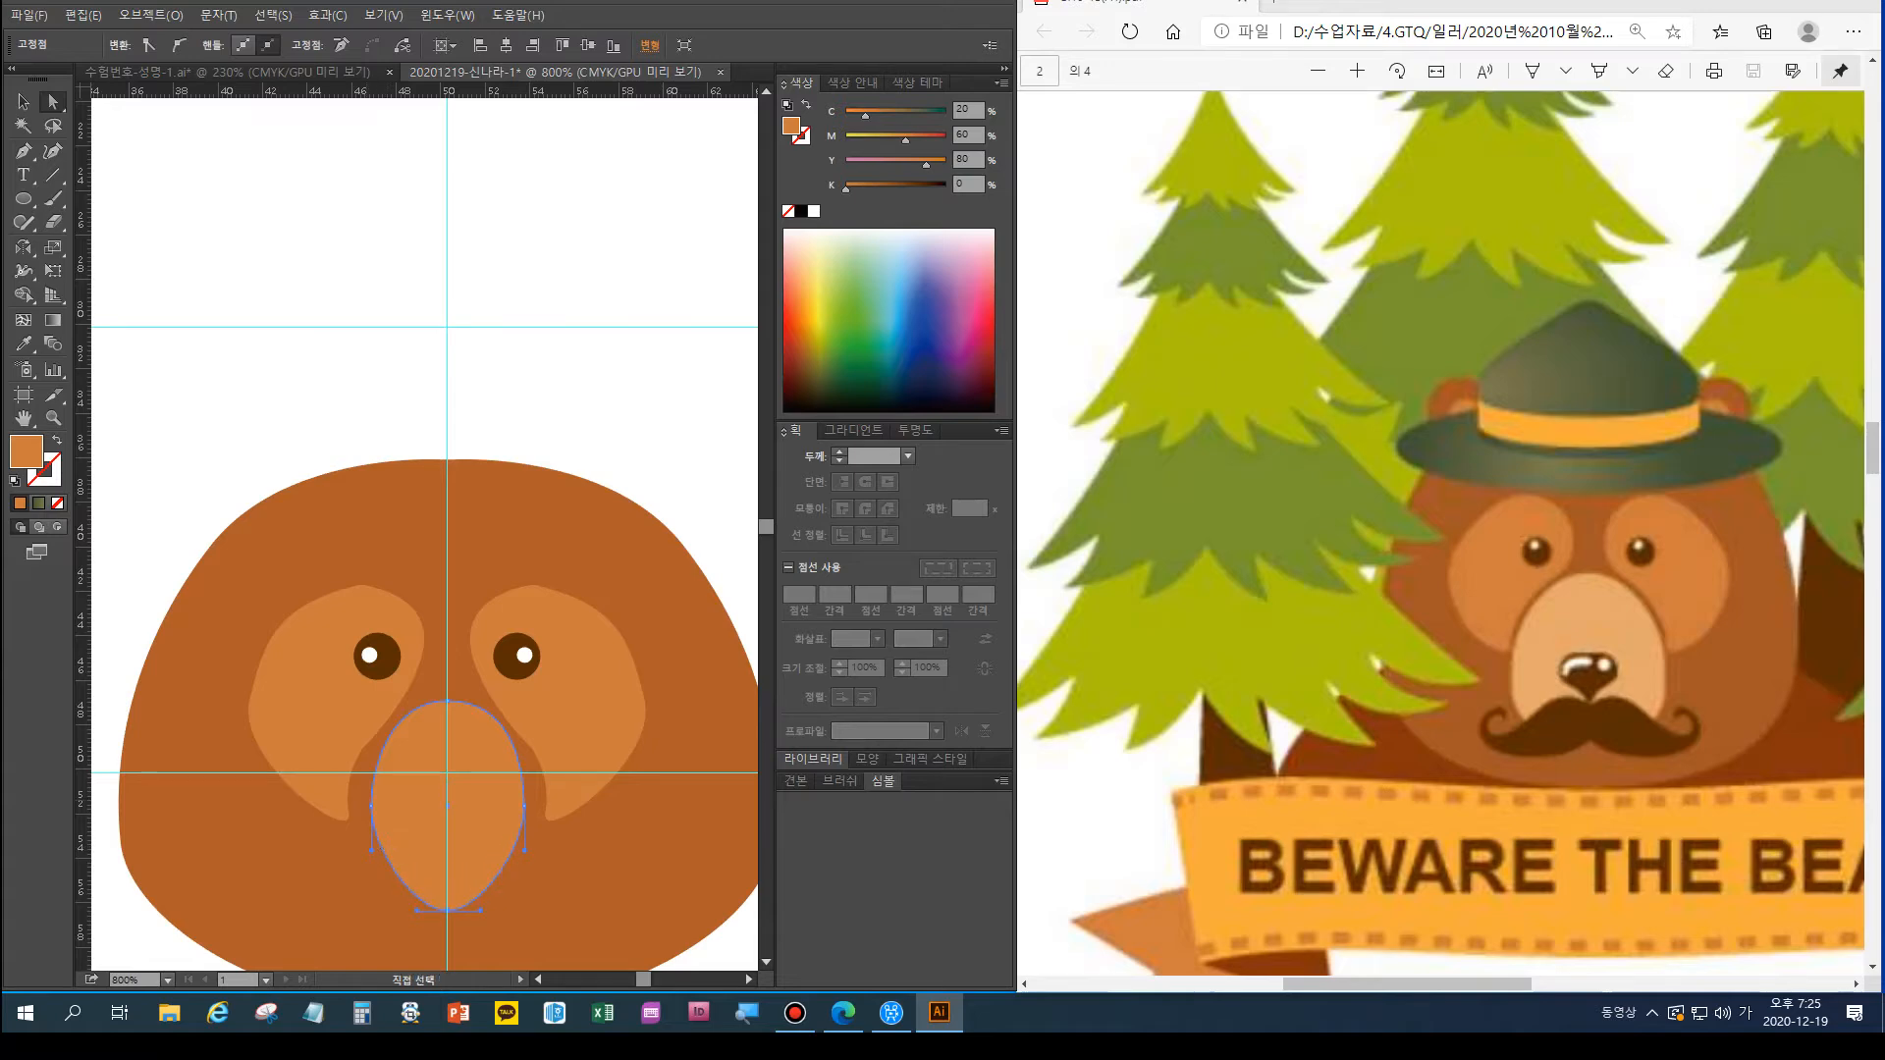
{"action": "left_click_drag", "start_coordinate": [344, 786], "coordinate": [552, 827]}
{"action": "key", "text": "Down"}
{"action": "key", "text": "Down"}
{"action": "key", "text": "Down"}
{"action": "key", "text": "Down"}
{"action": "key", "text": "Down"}
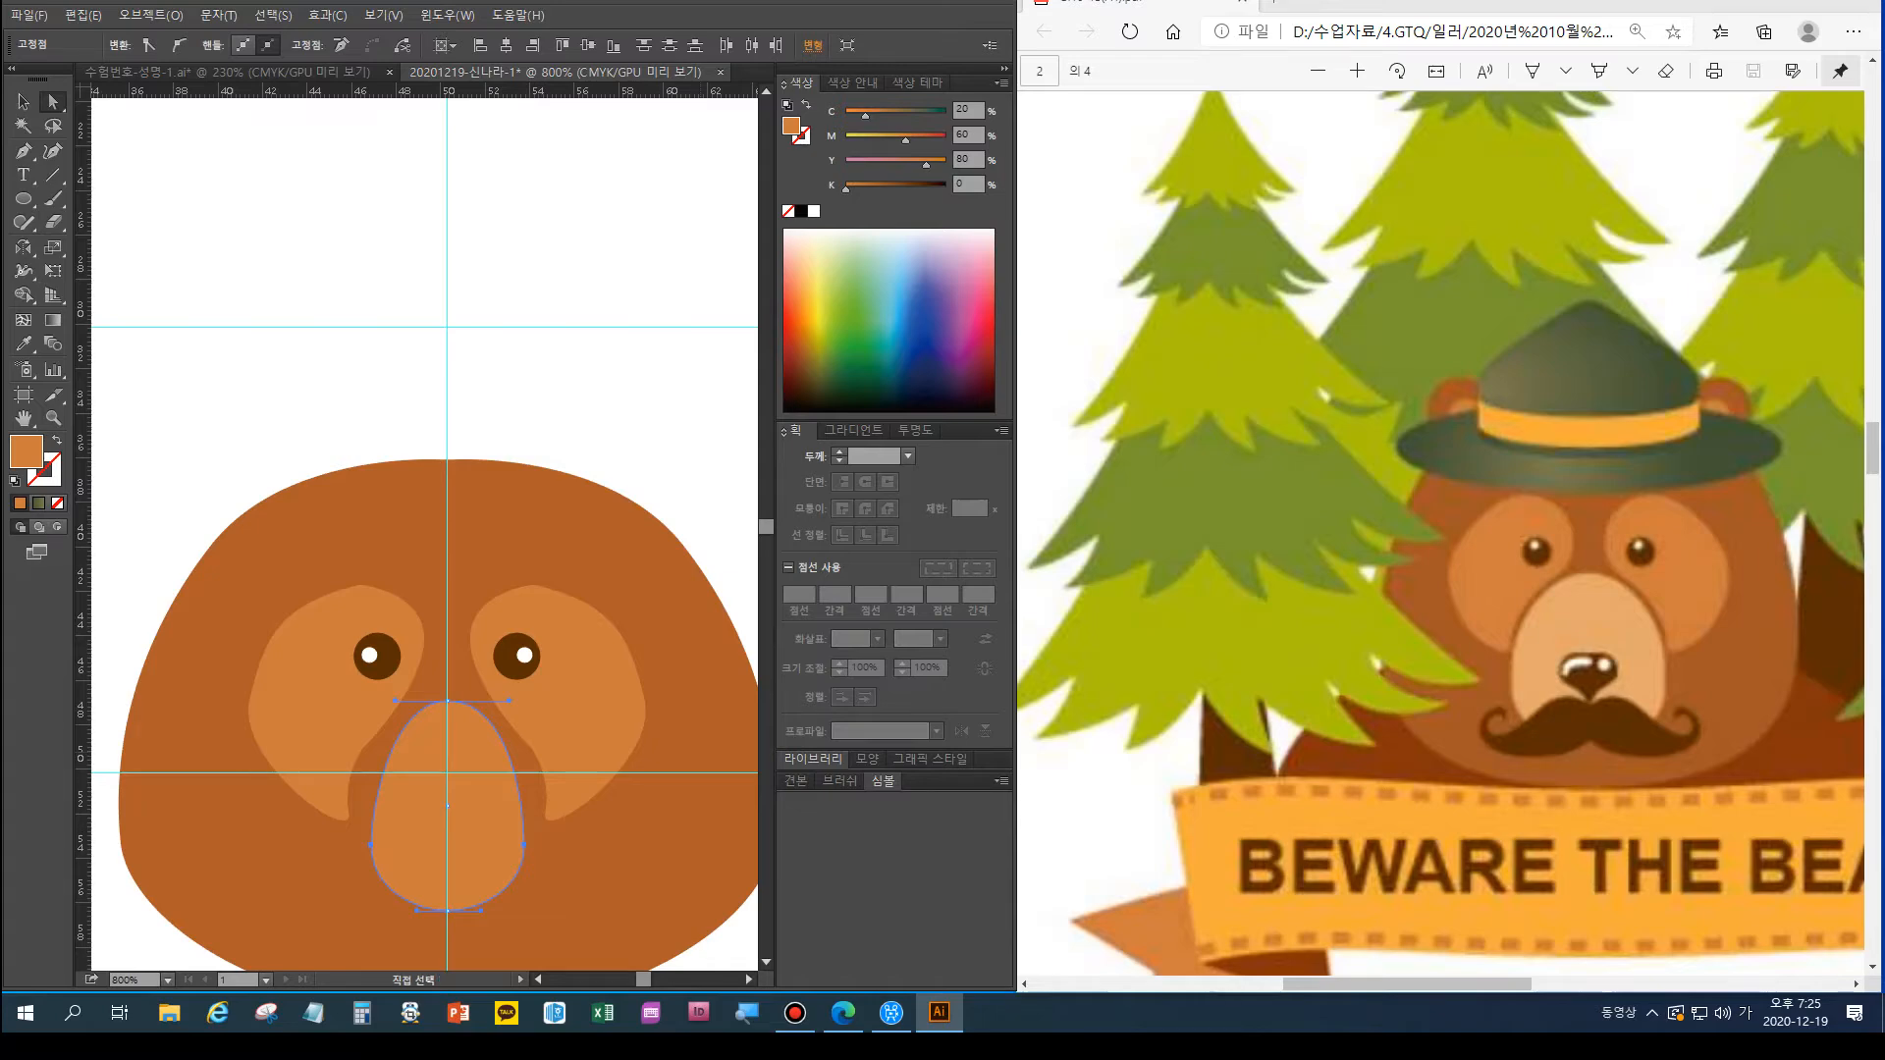
{"action": "key", "text": "ctrl+shift+a"}
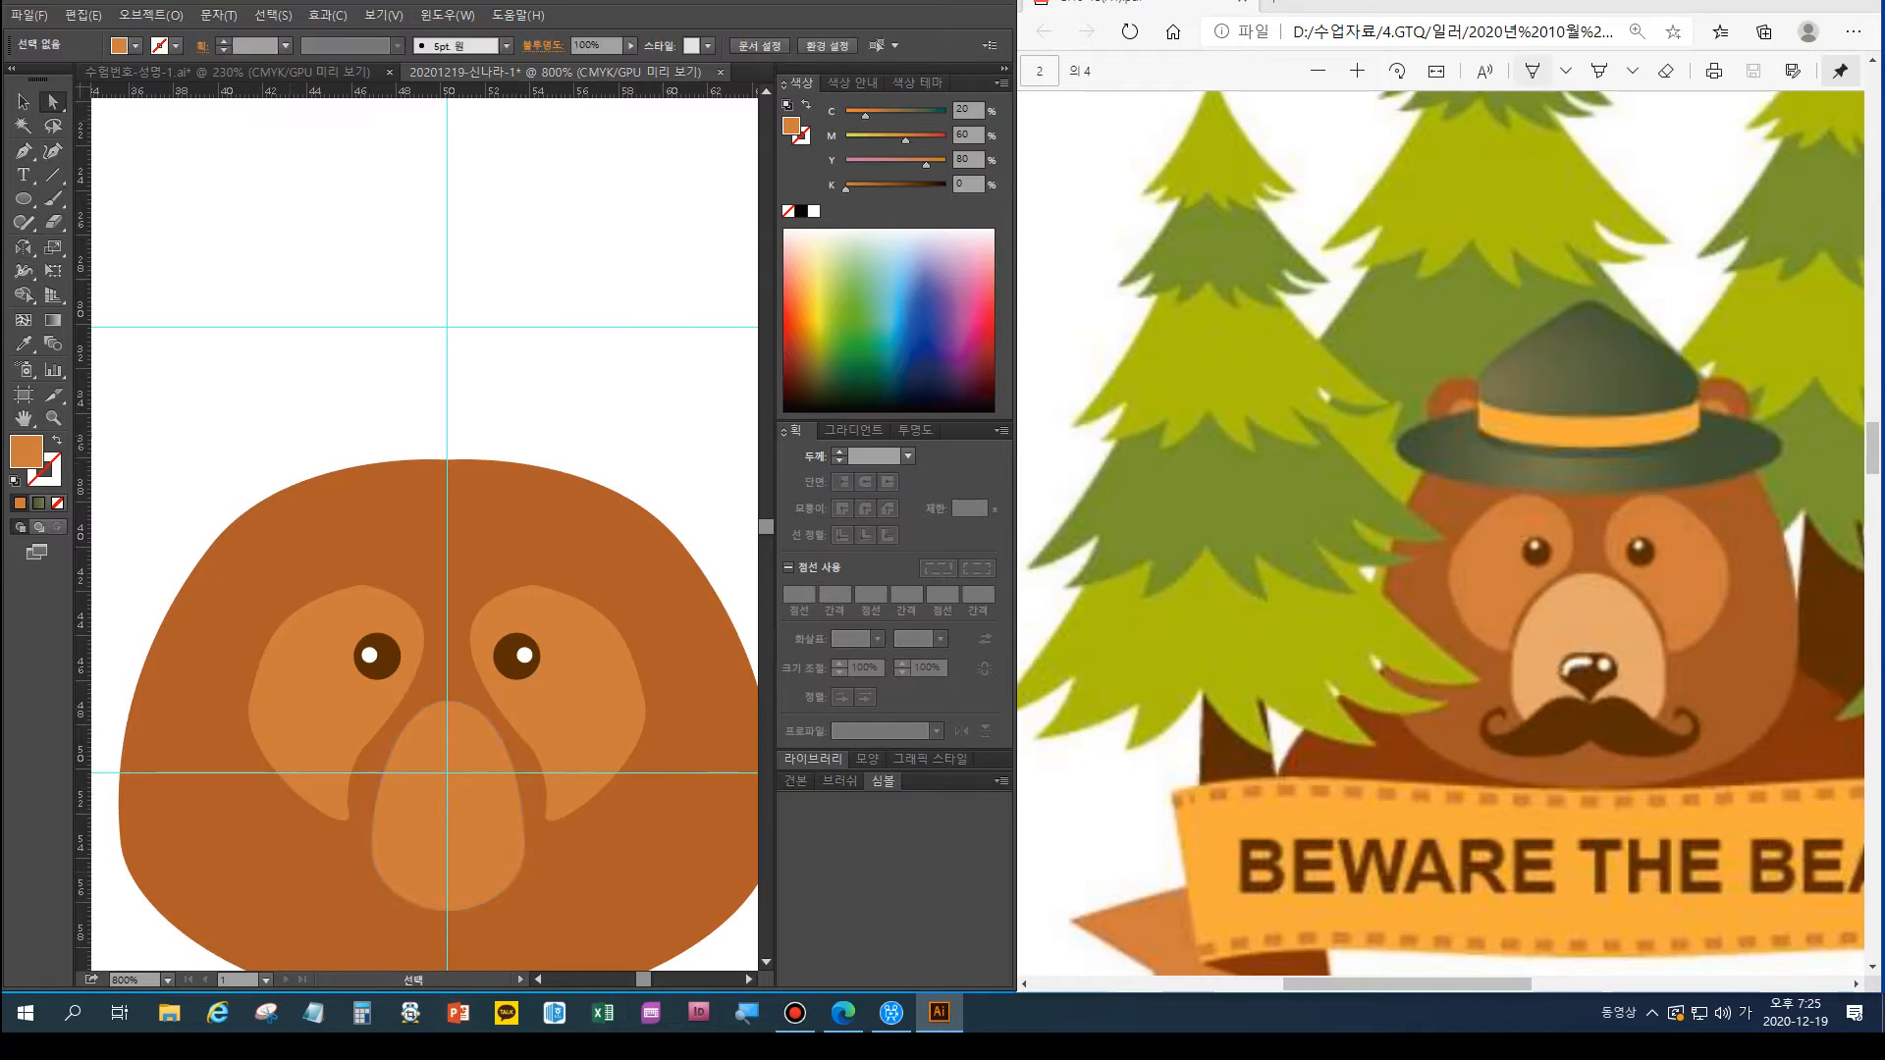
{"action": "key", "text": "ctrl+minus"}
{"action": "key", "text": "ctrl+minus"}
Fill the muzzle with the light tan swatch using the Eyedropper
{"action": "key", "text": "ctrl+minus"}
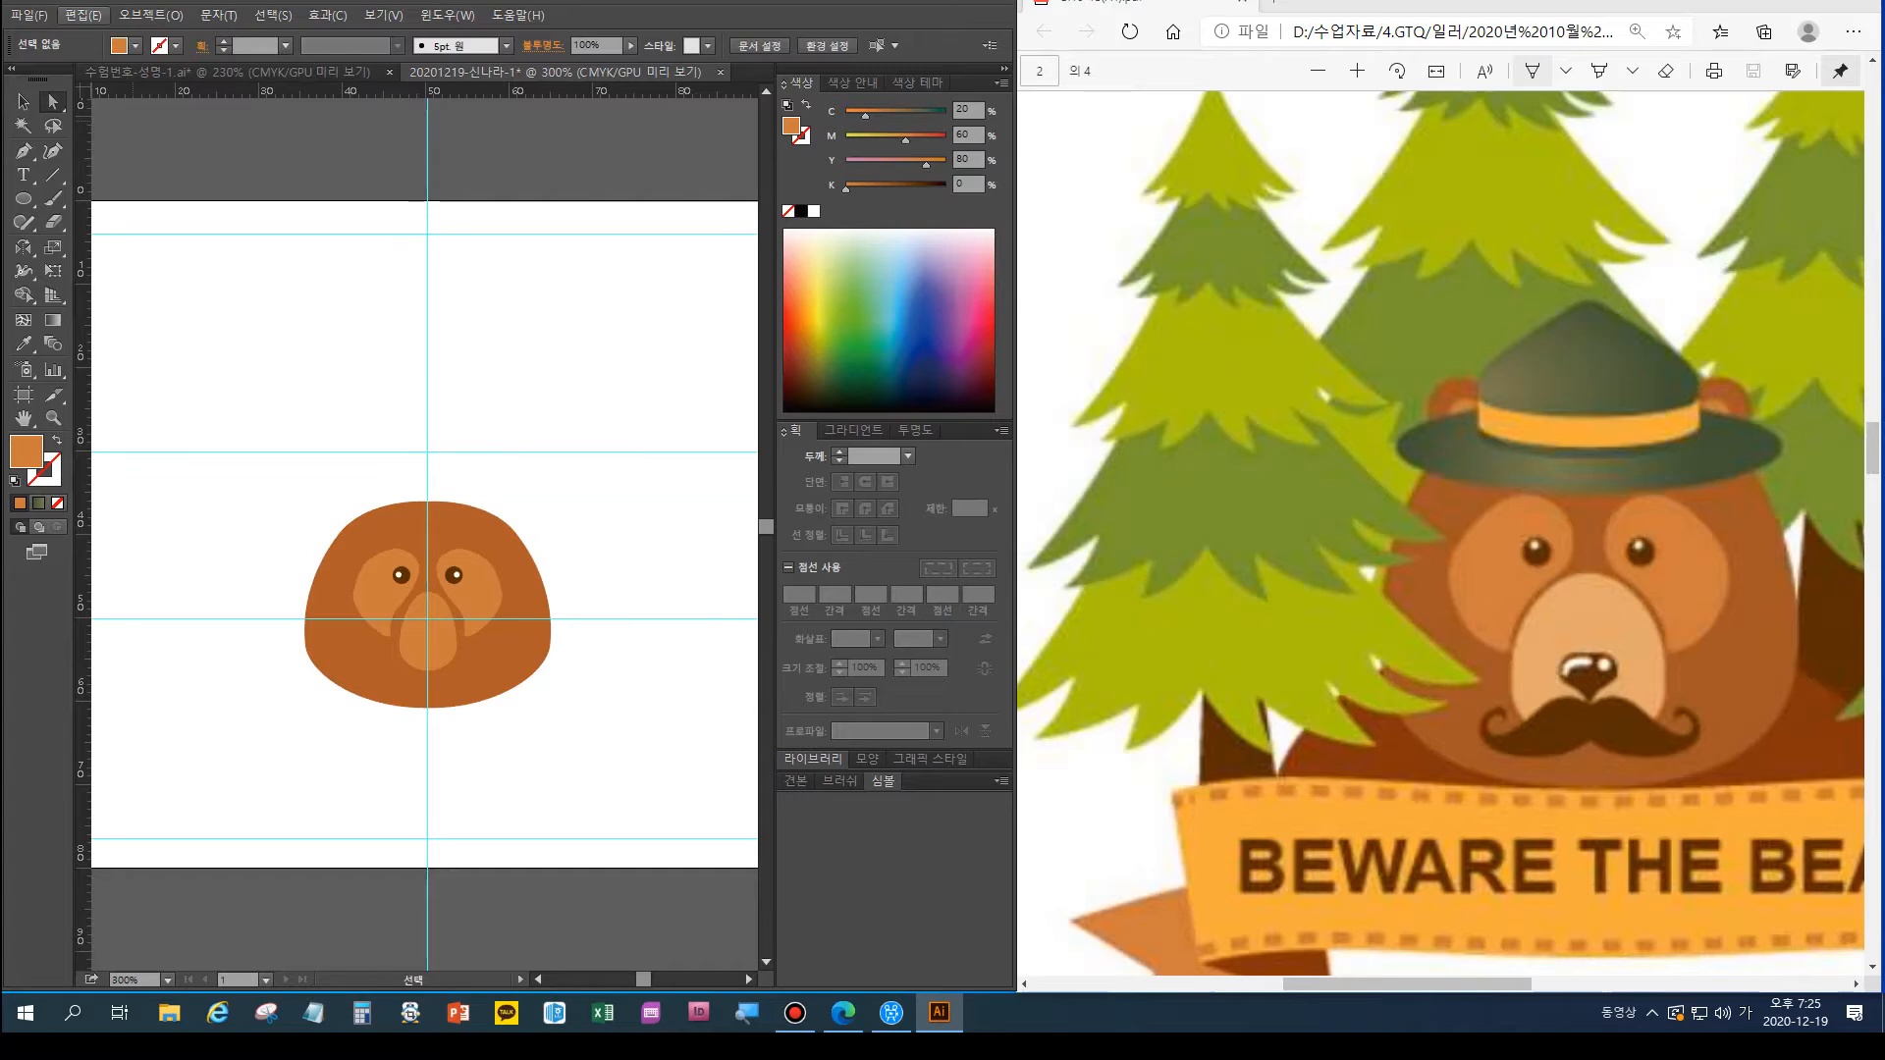
{"action": "key", "text": "ctrl+minus"}
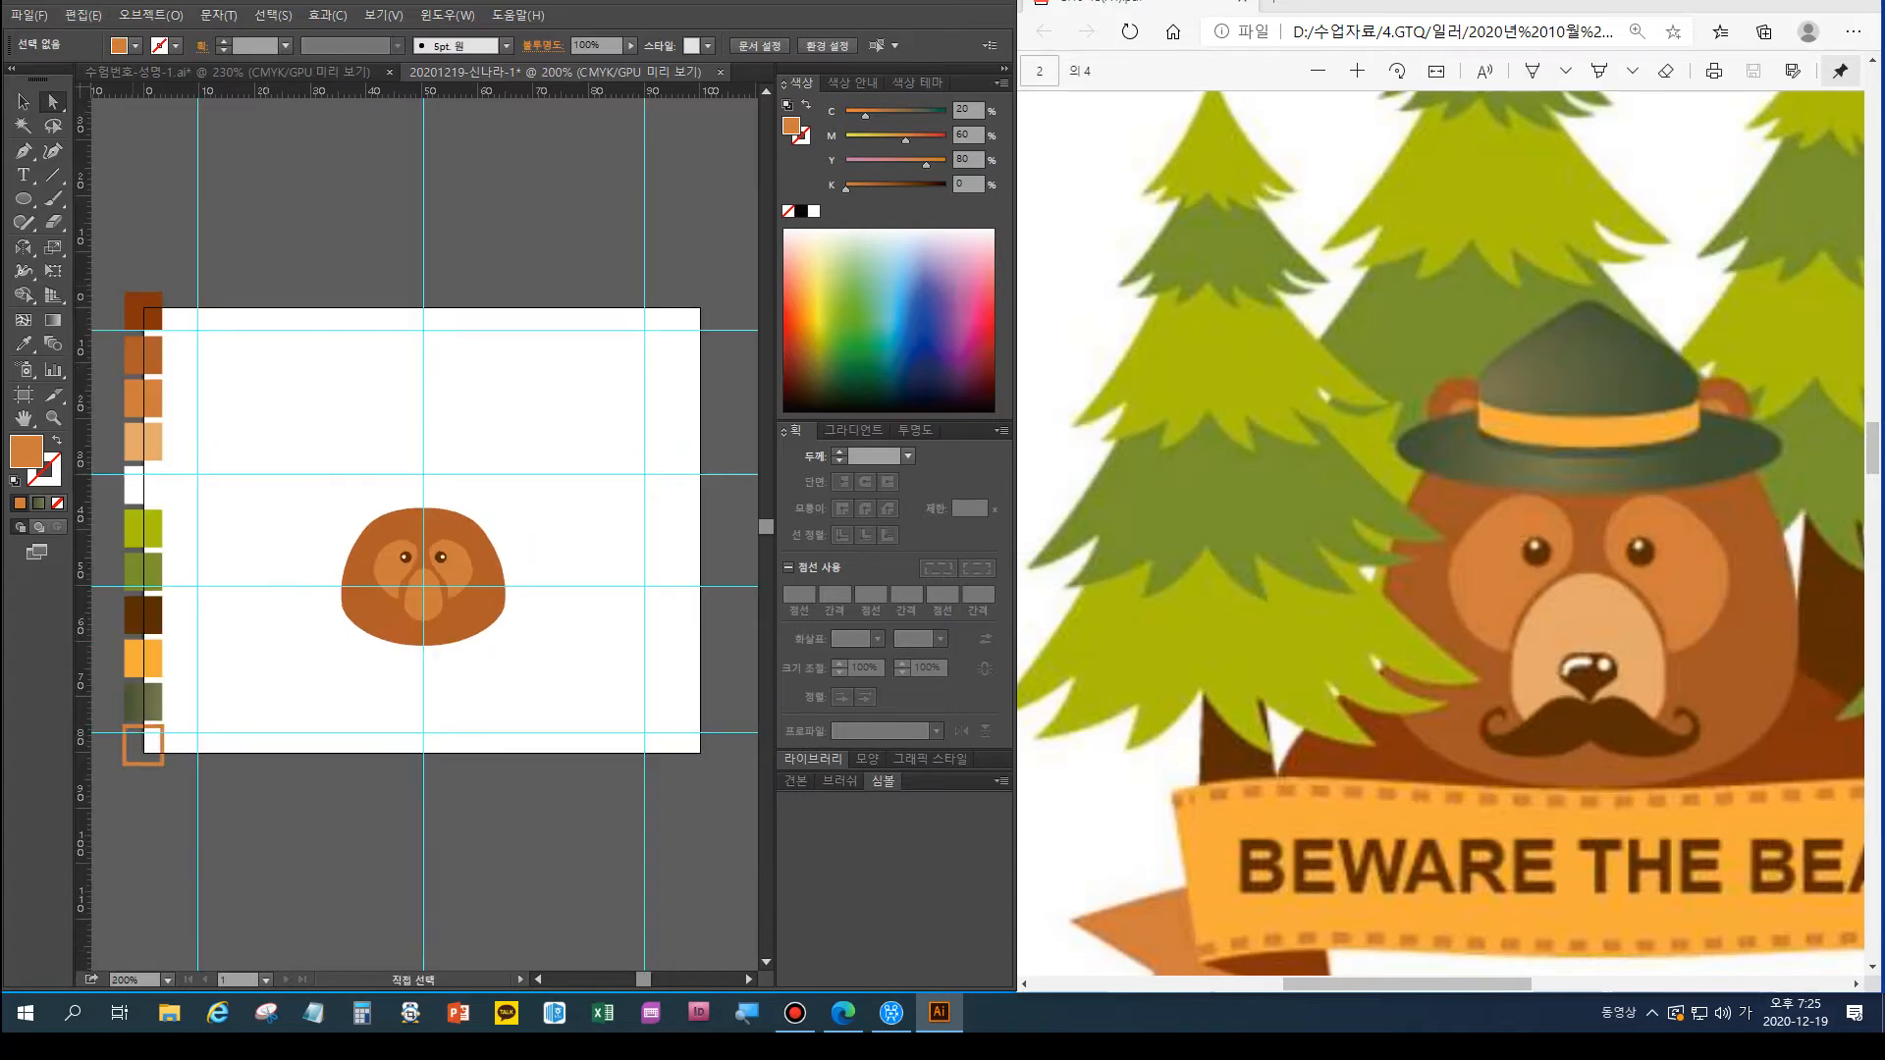
{"action": "left_click", "coordinate": [23, 101]}
{"action": "left_click", "coordinate": [423, 601]}
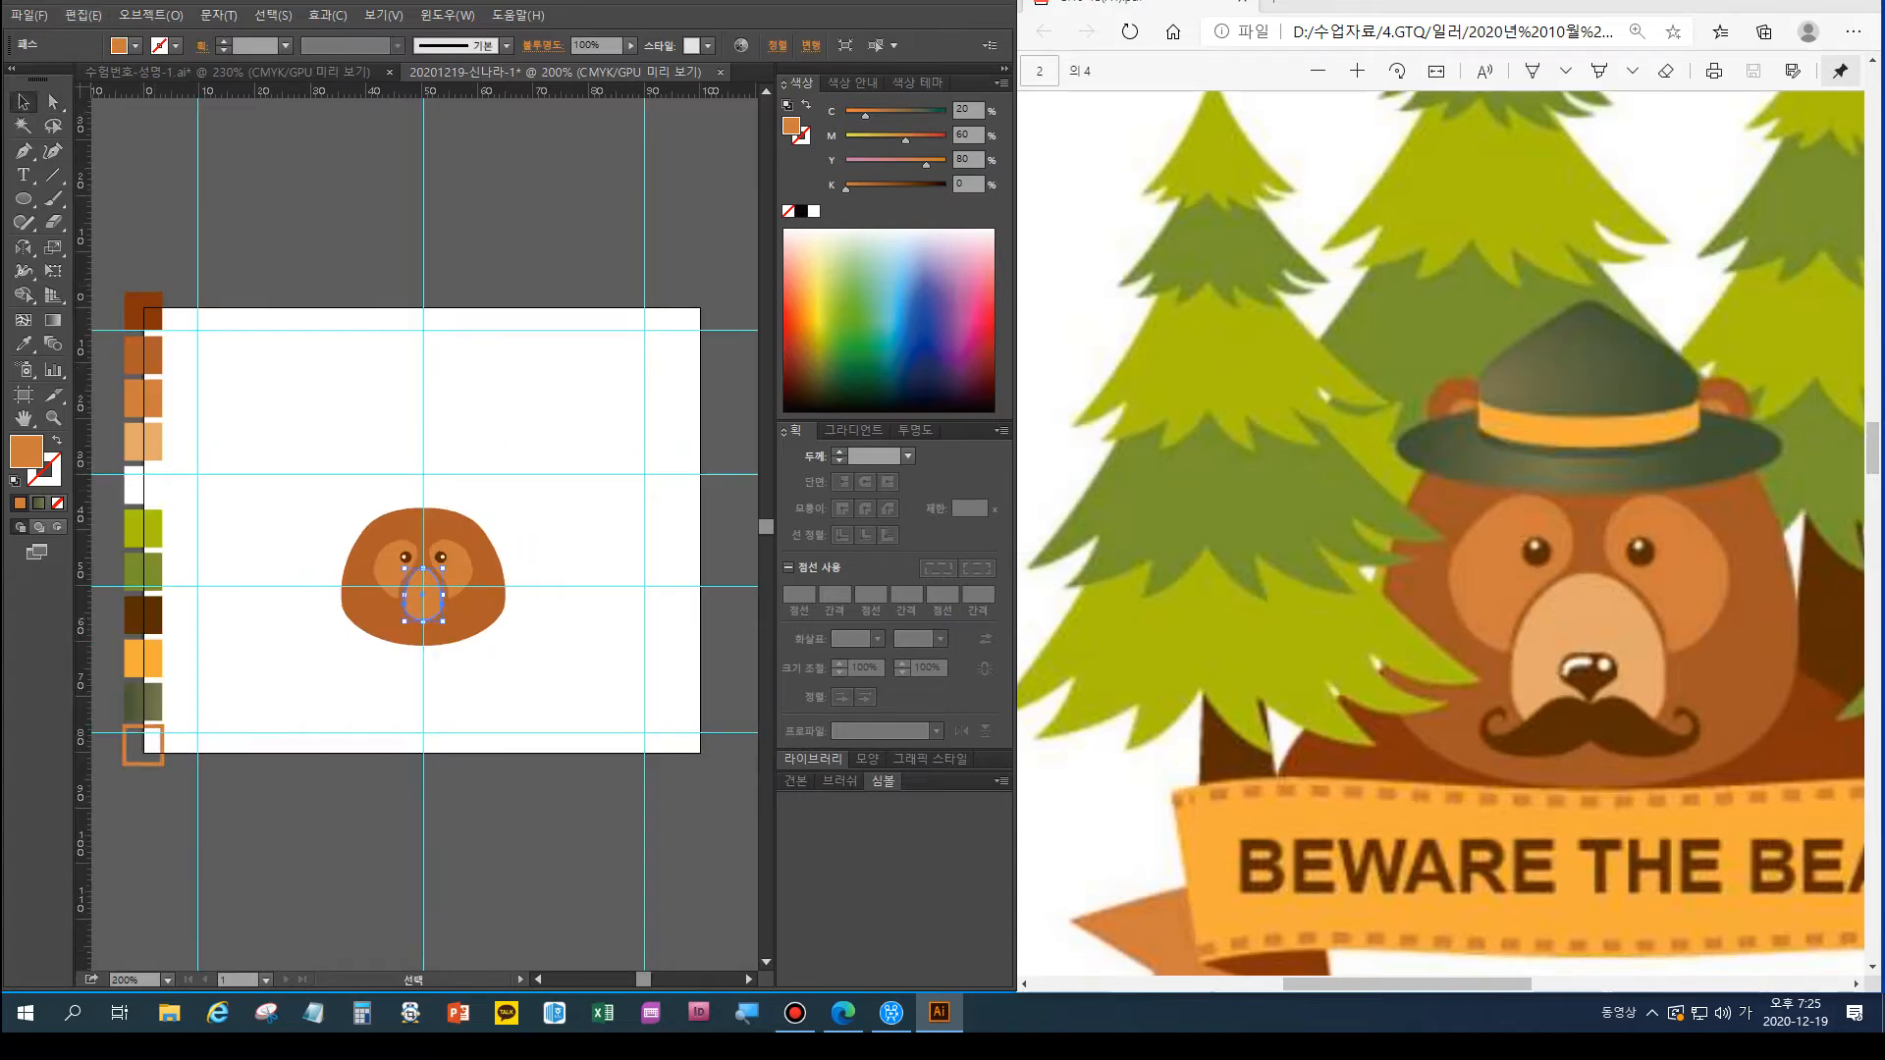
{"action": "left_click", "coordinate": [23, 343]}
{"action": "left_click", "coordinate": [143, 443]}
Deselect the muzzle and sample the dark brown swatch (C40 M70 Y100 K60) as the current fill
{"action": "key", "text": "v"}
{"action": "key", "text": "ctrl+plus"}
{"action": "key", "text": "i"}
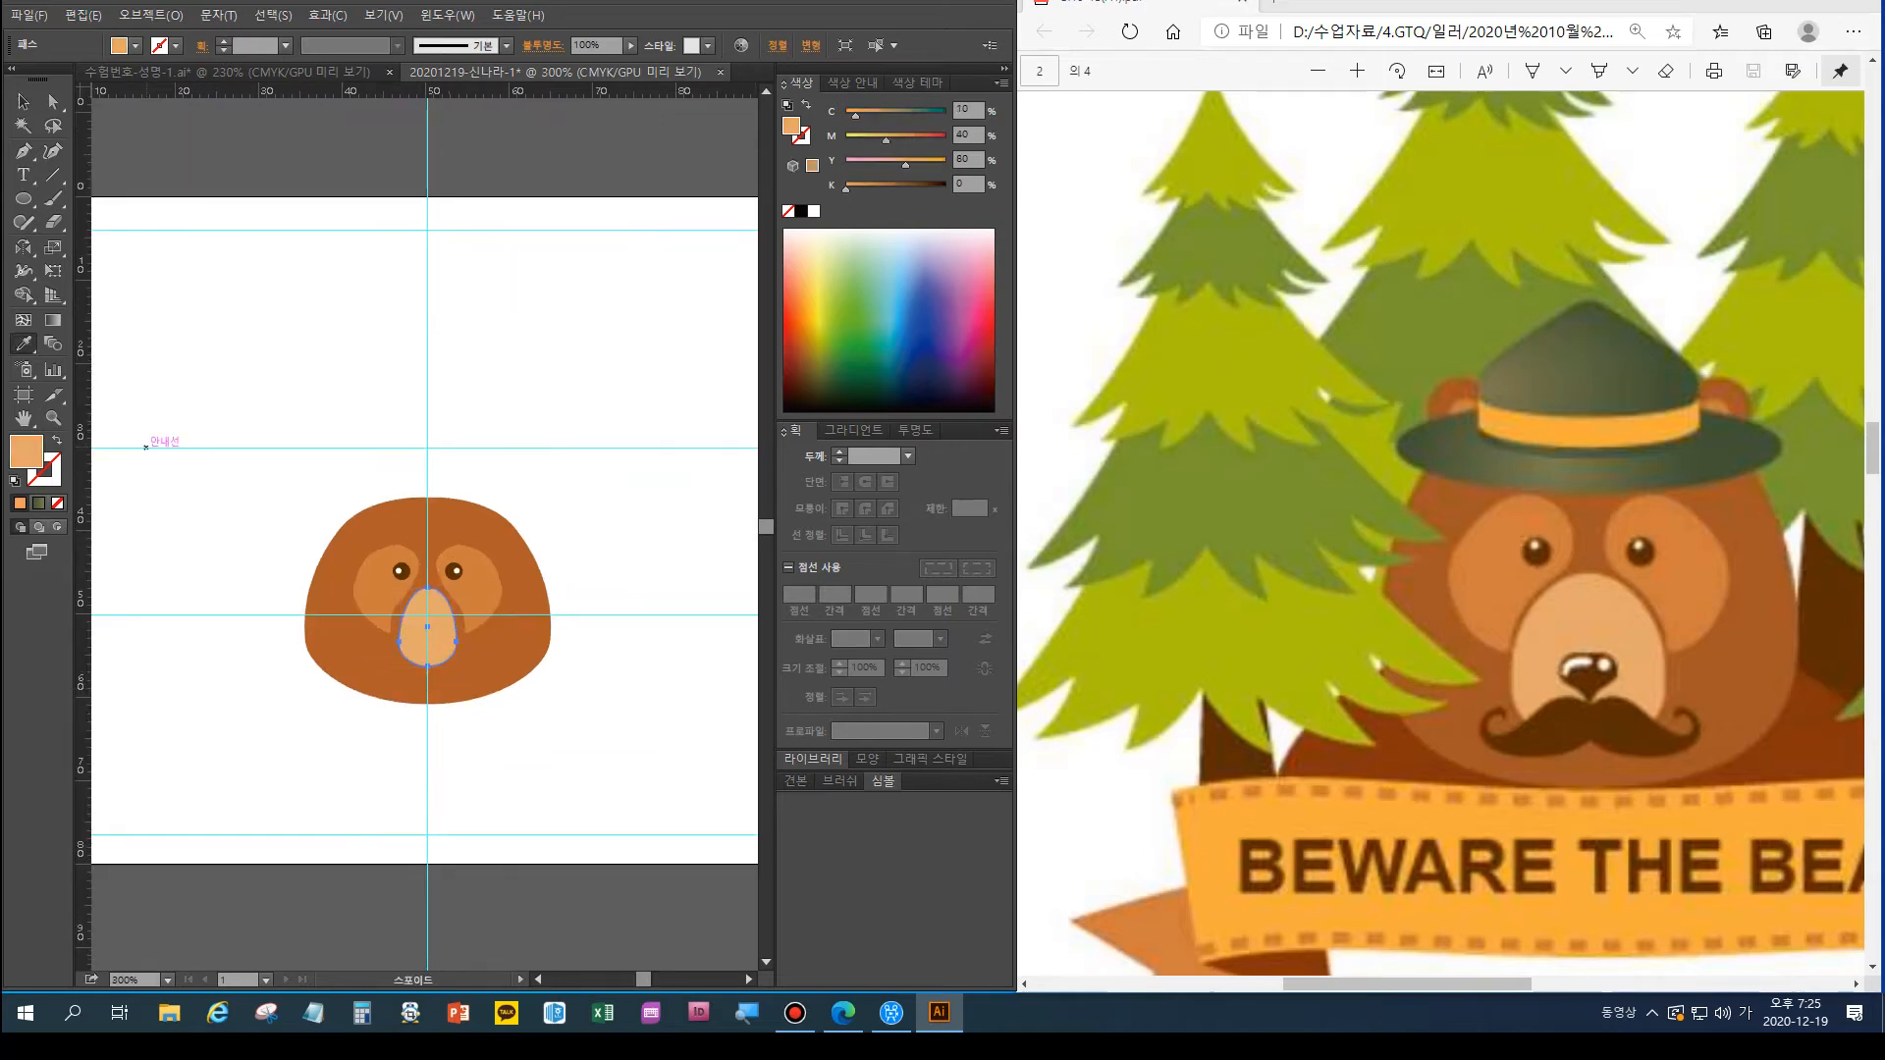
{"action": "key", "text": "p"}
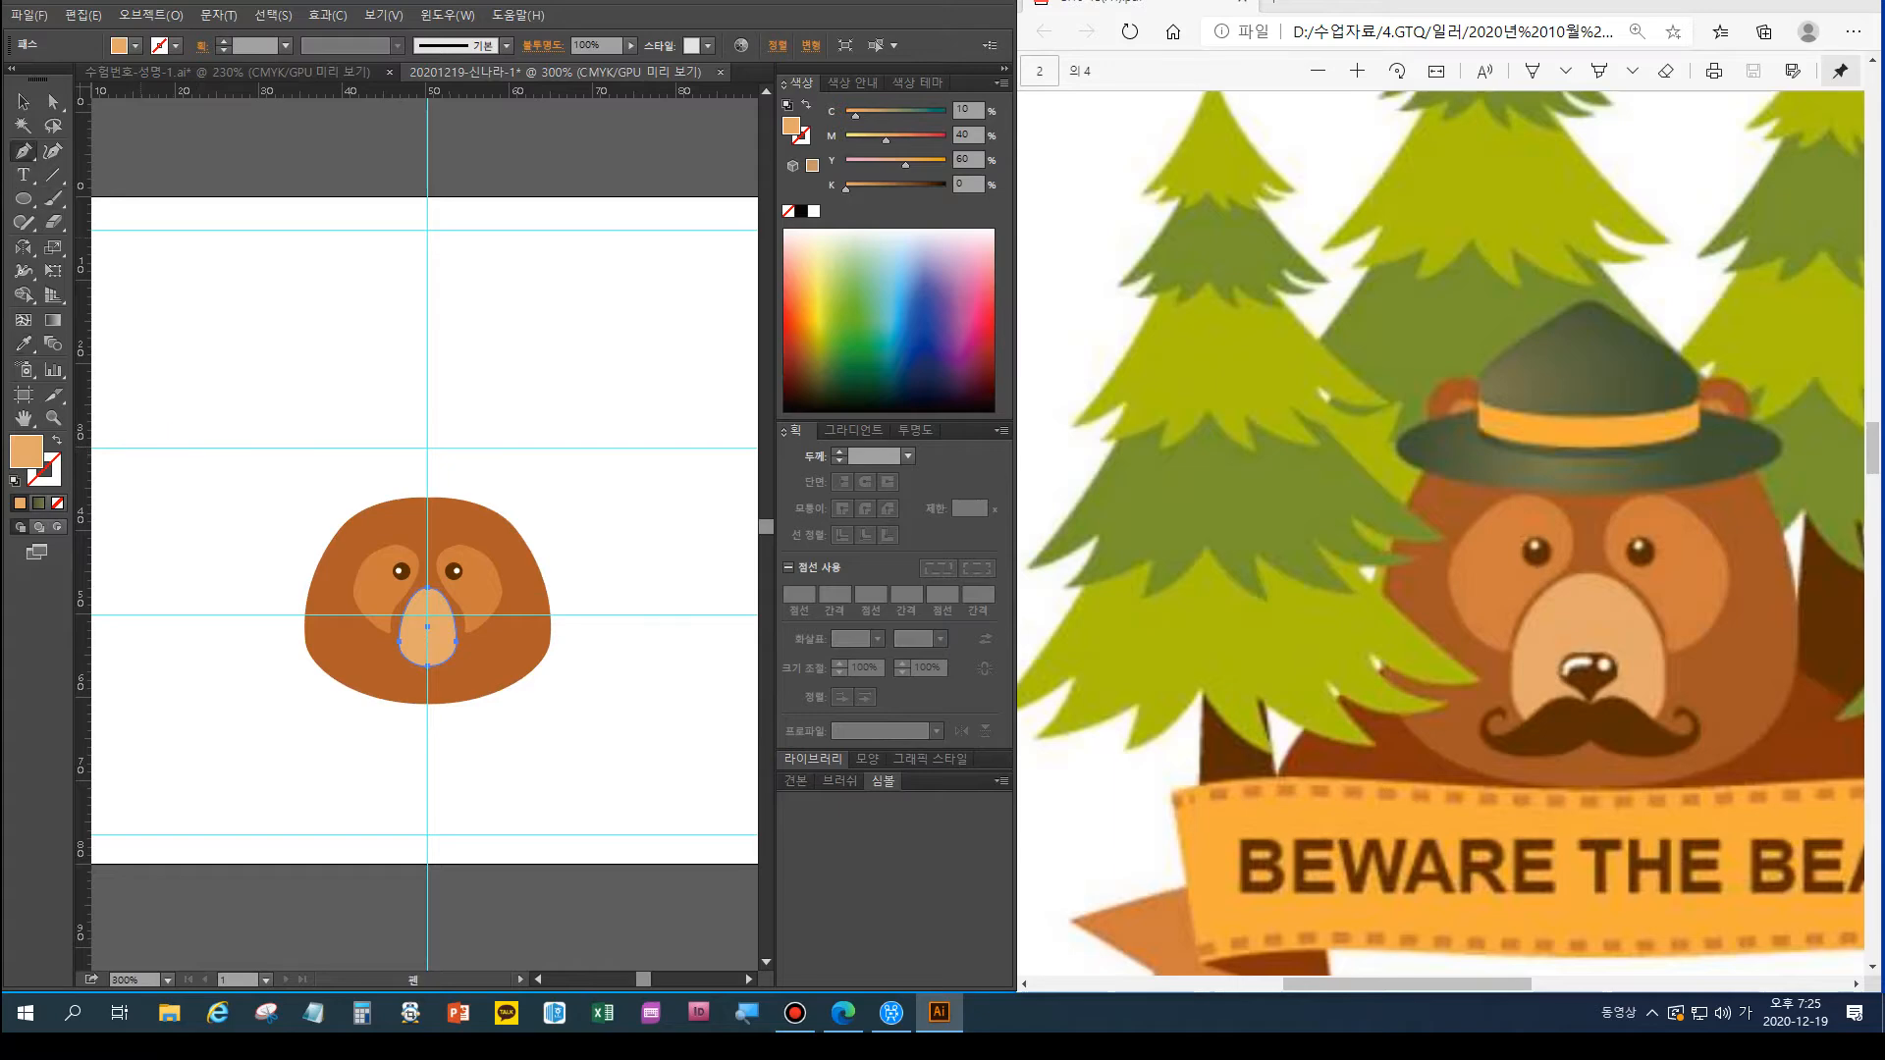
{"action": "key", "text": "ctrl+shift+a"}
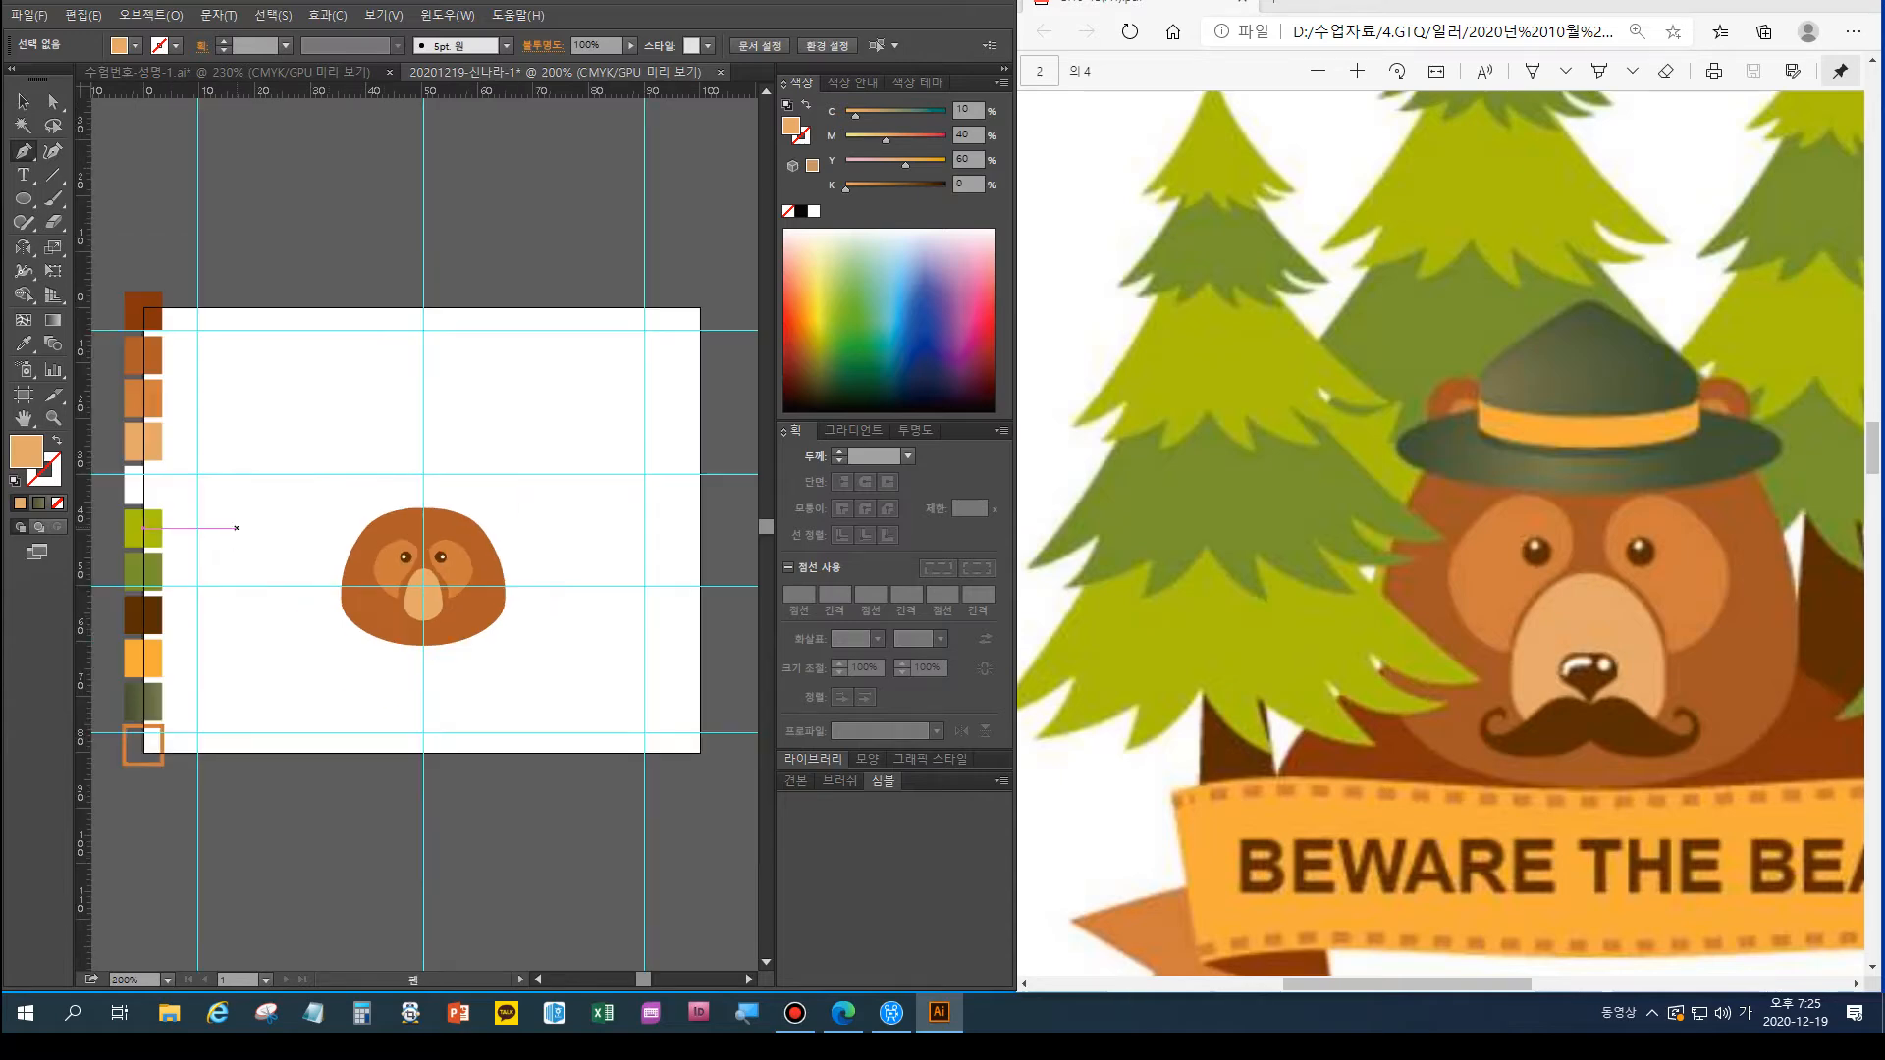
{"action": "left_click", "coordinate": [24, 342]}
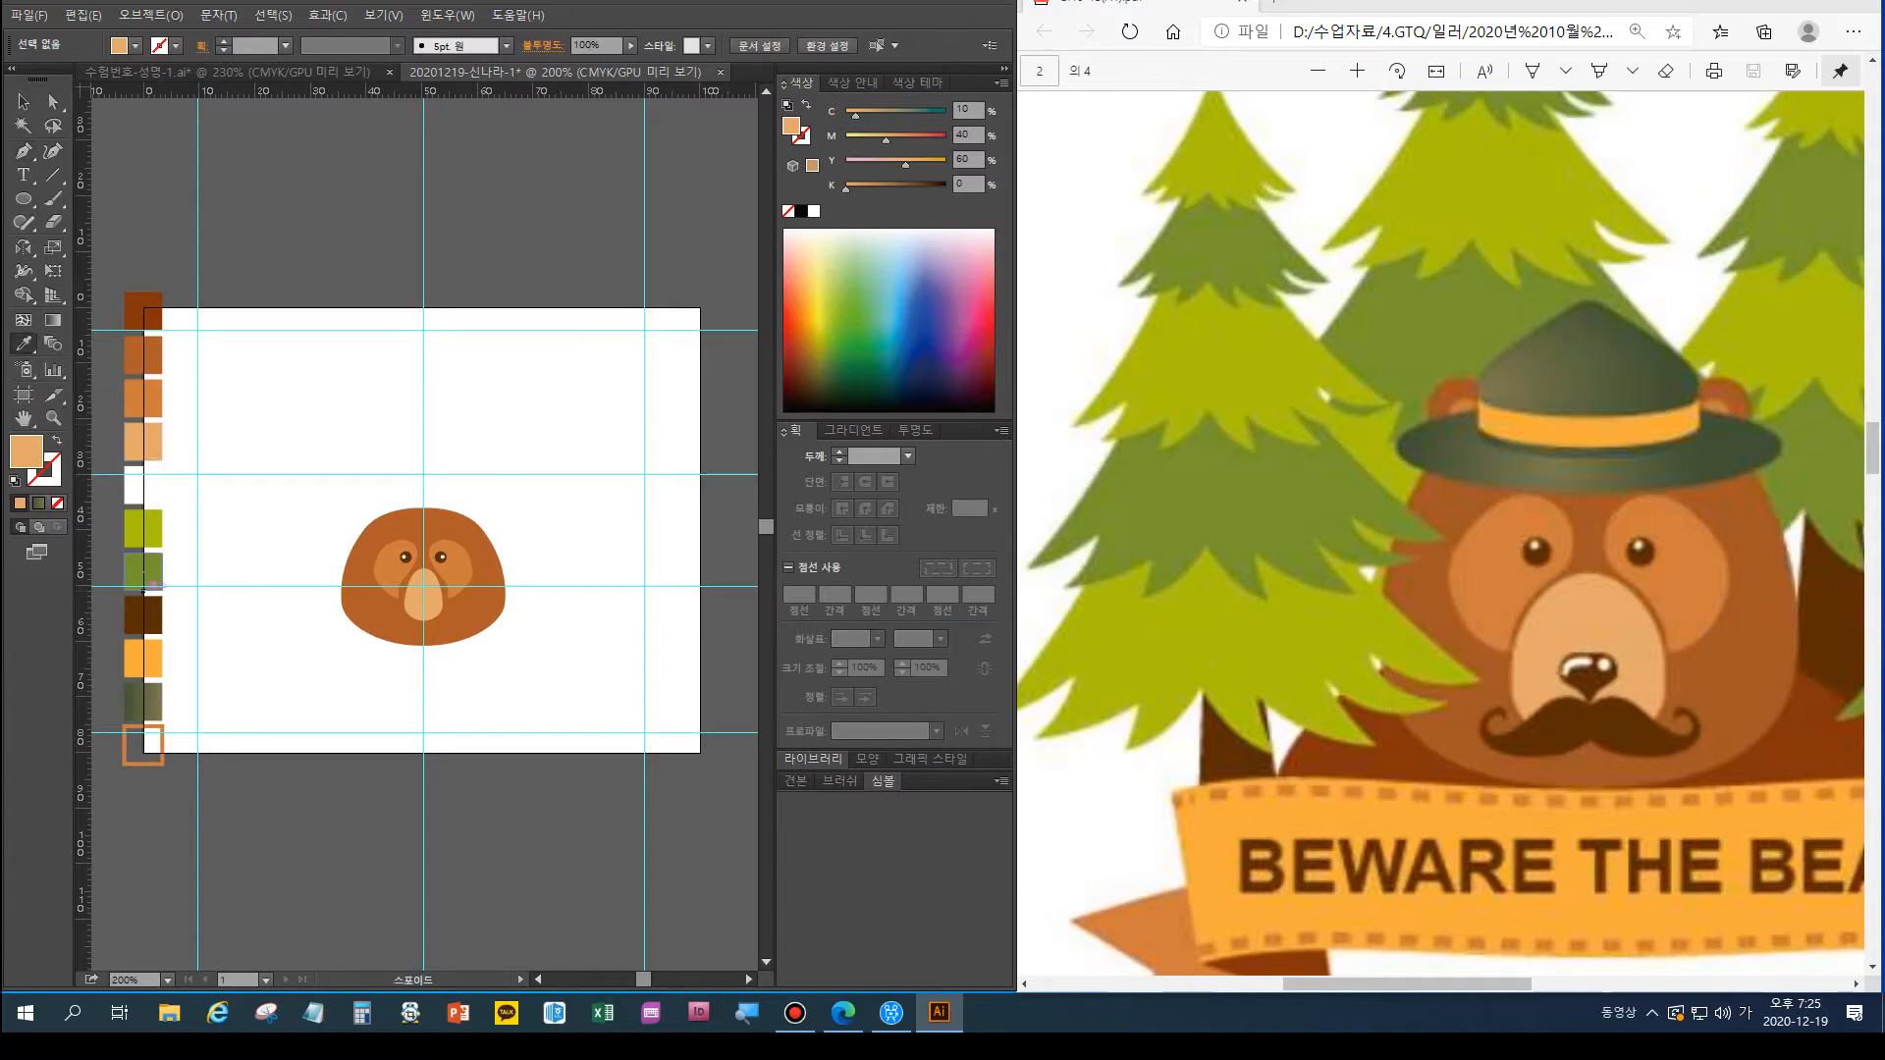
{"action": "left_click", "coordinate": [147, 616]}
{"action": "left_click", "coordinate": [24, 151]}
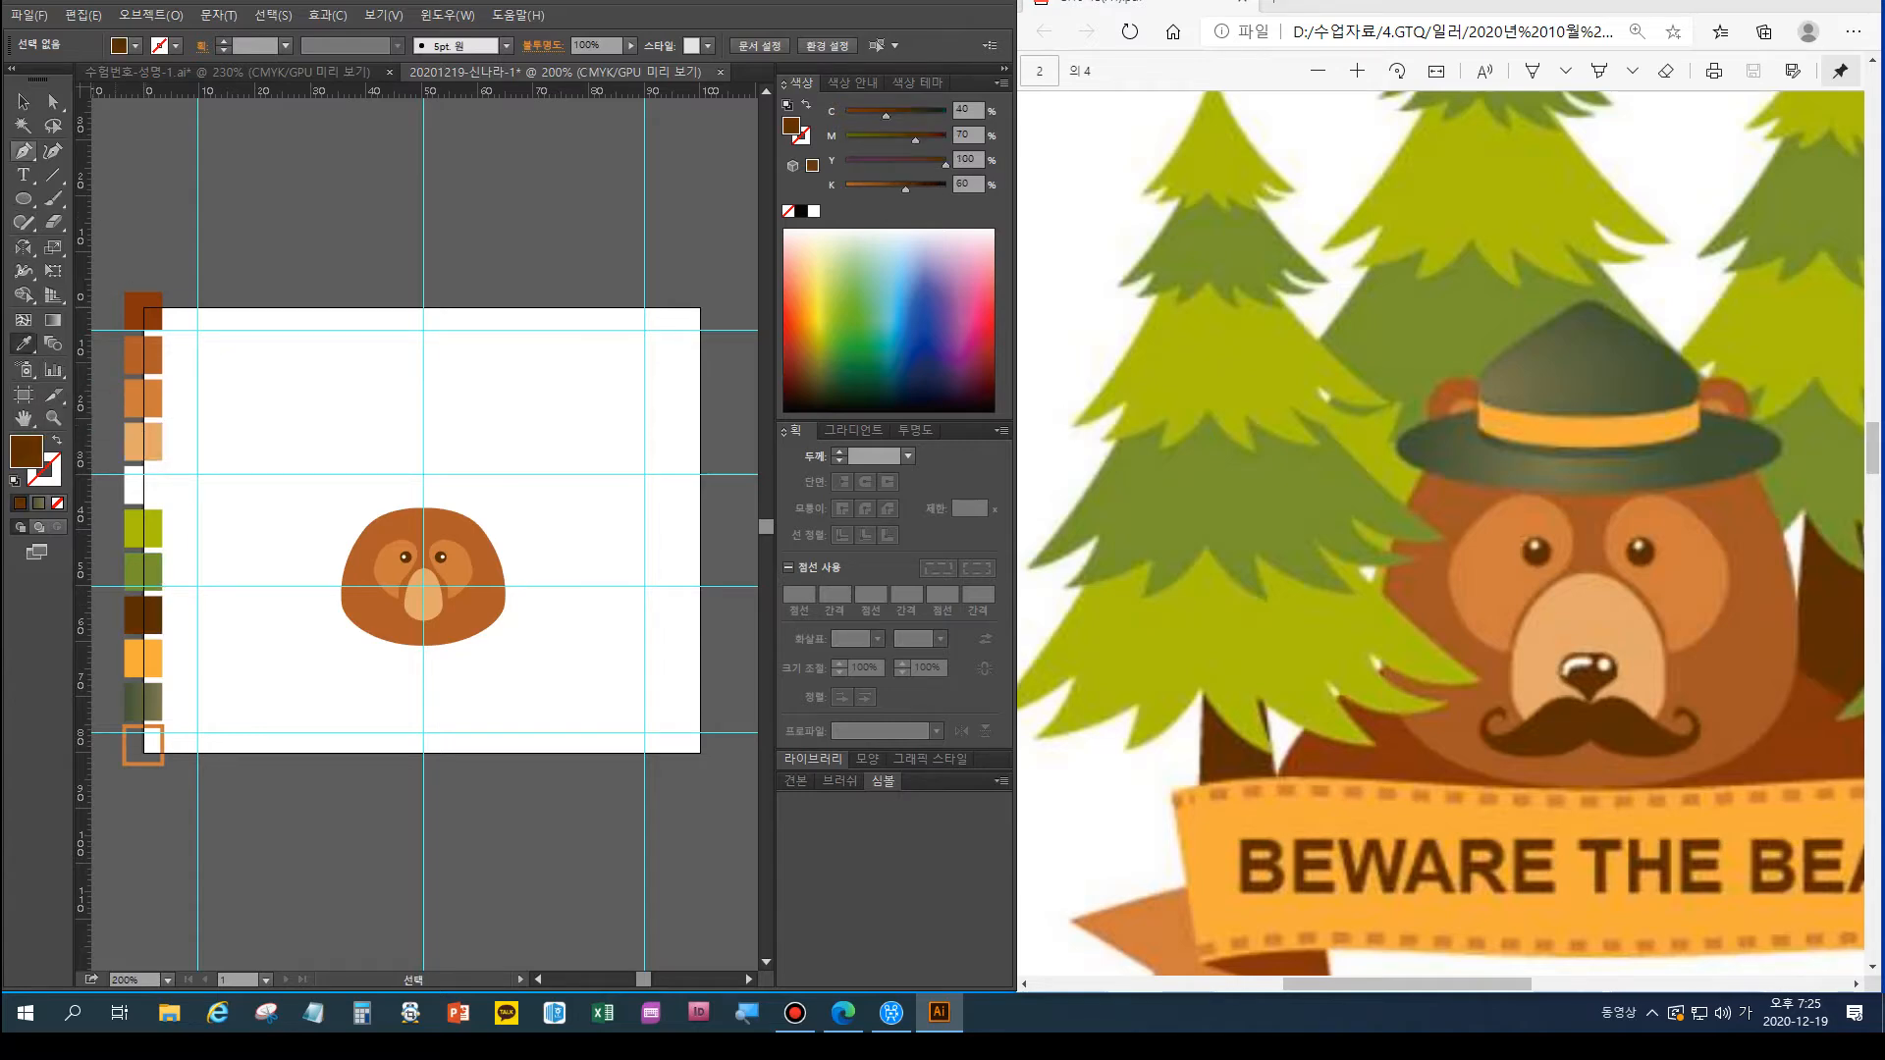
{"action": "key", "text": "ctrl+equal"}
{"action": "key", "text": "ctrl+equal"}
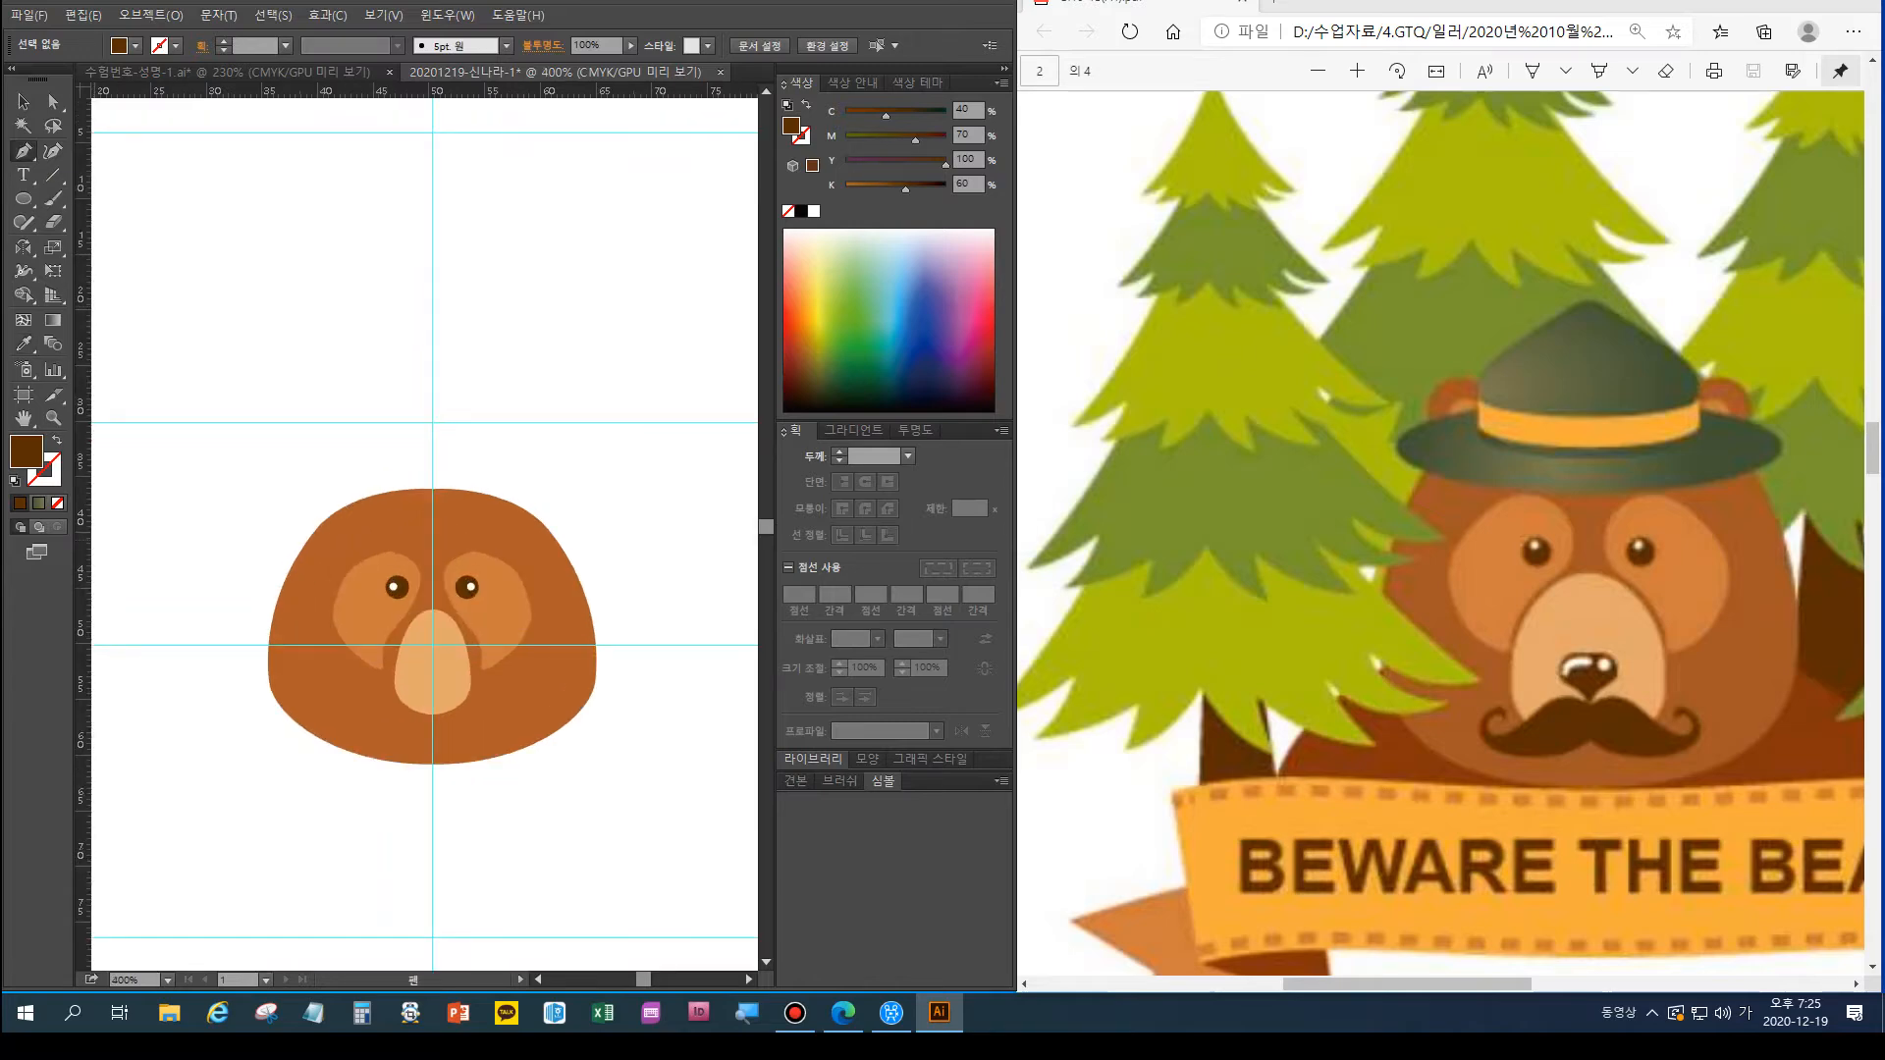
Draw the dark brown nose outline on the tan muzzle with the Pen tool
{"action": "left_click", "coordinate": [423, 668]}
{"action": "left_click", "coordinate": [450, 662]}
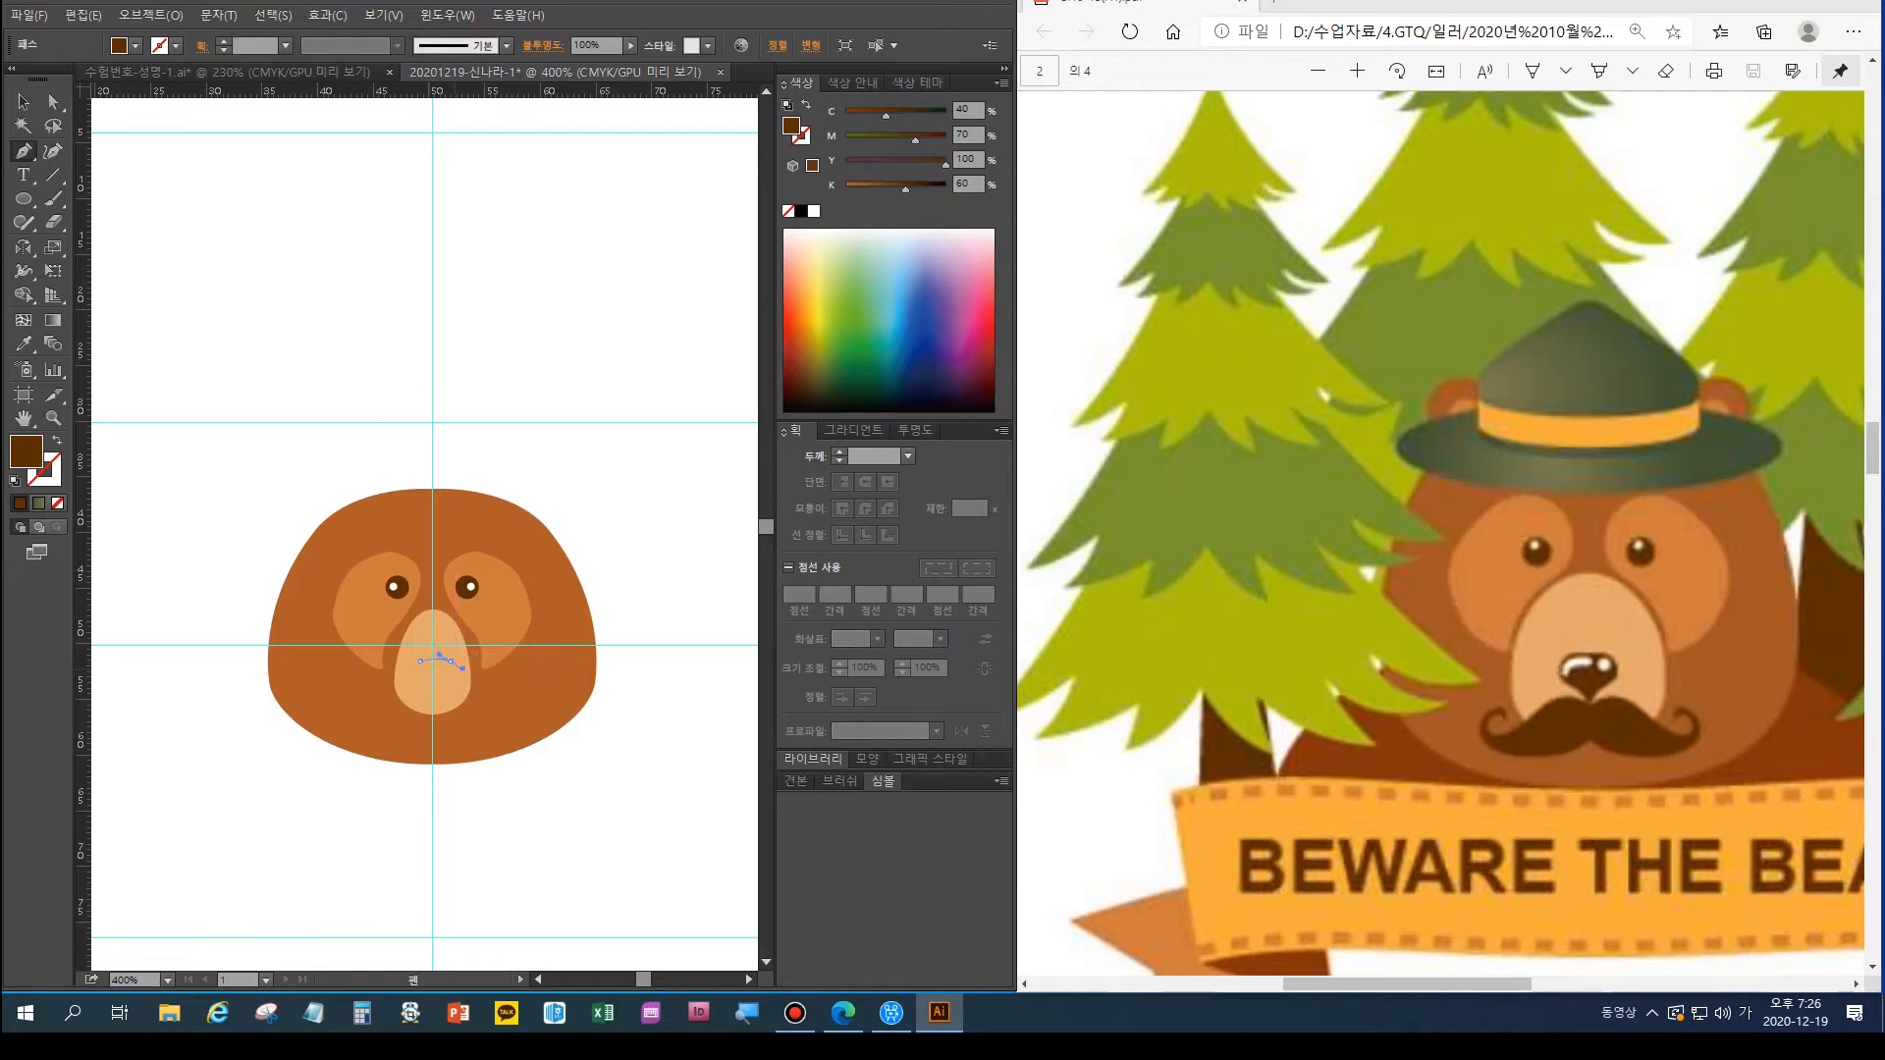
{"action": "left_click_drag", "start_coordinate": [463, 670], "coordinate": [462, 669]}
{"action": "key", "text": "ctrl+equal"}
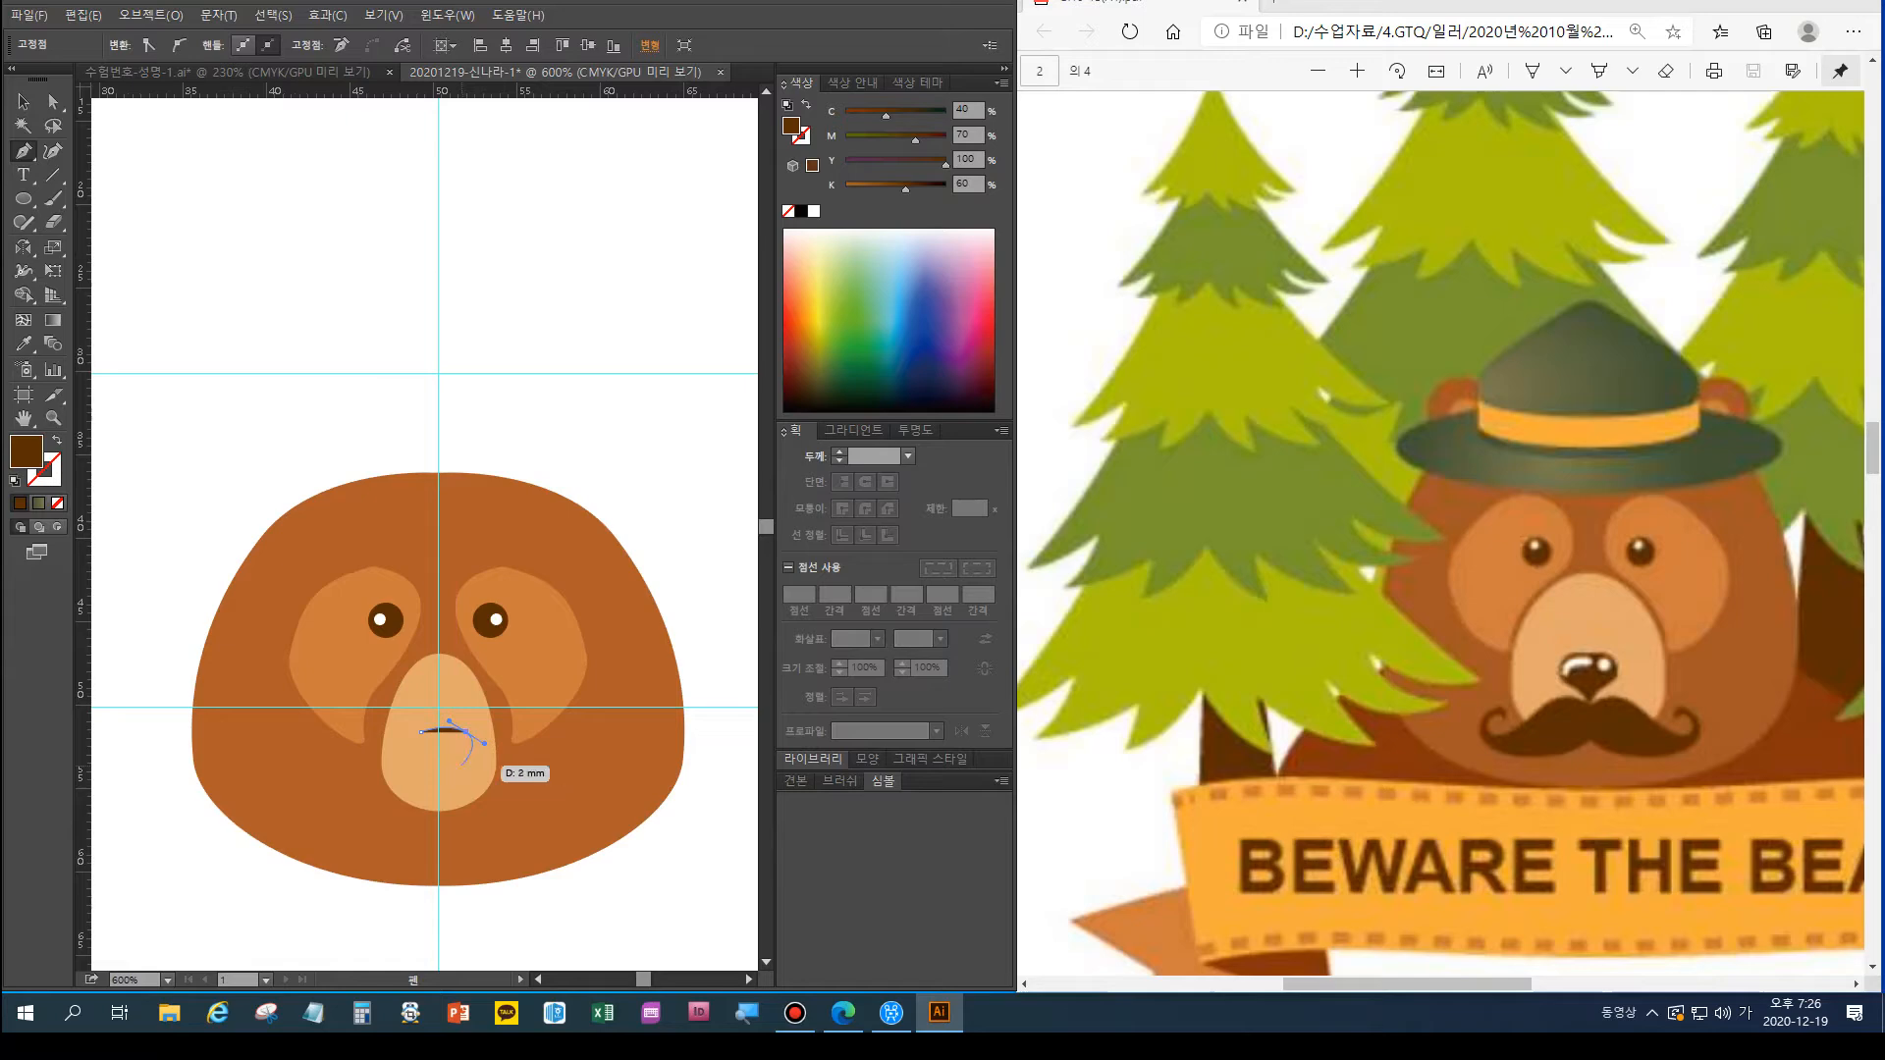
{"action": "left_click", "coordinate": [461, 765]}
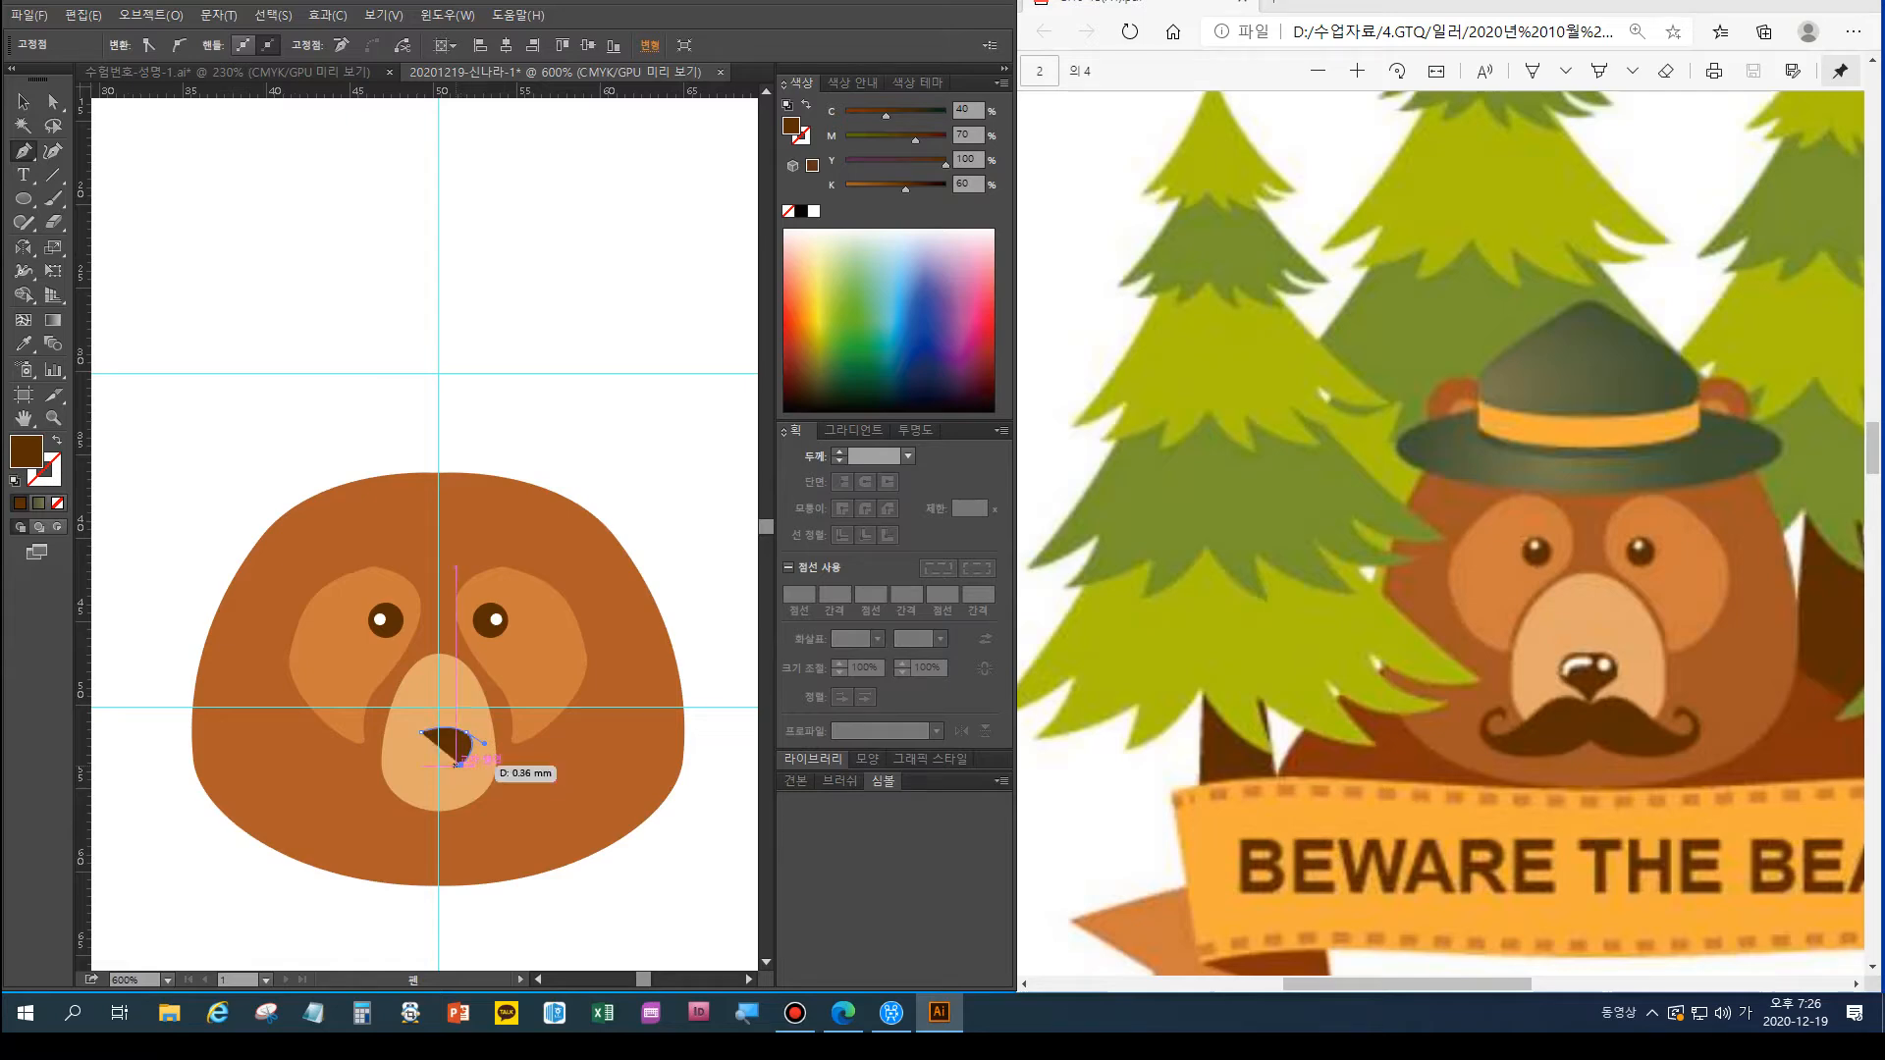
{"action": "left_click", "coordinate": [439, 777]}
{"action": "left_click_drag", "start_coordinate": [421, 775], "coordinate": [398, 725]}
{"action": "key", "text": "ctrl+plus"}
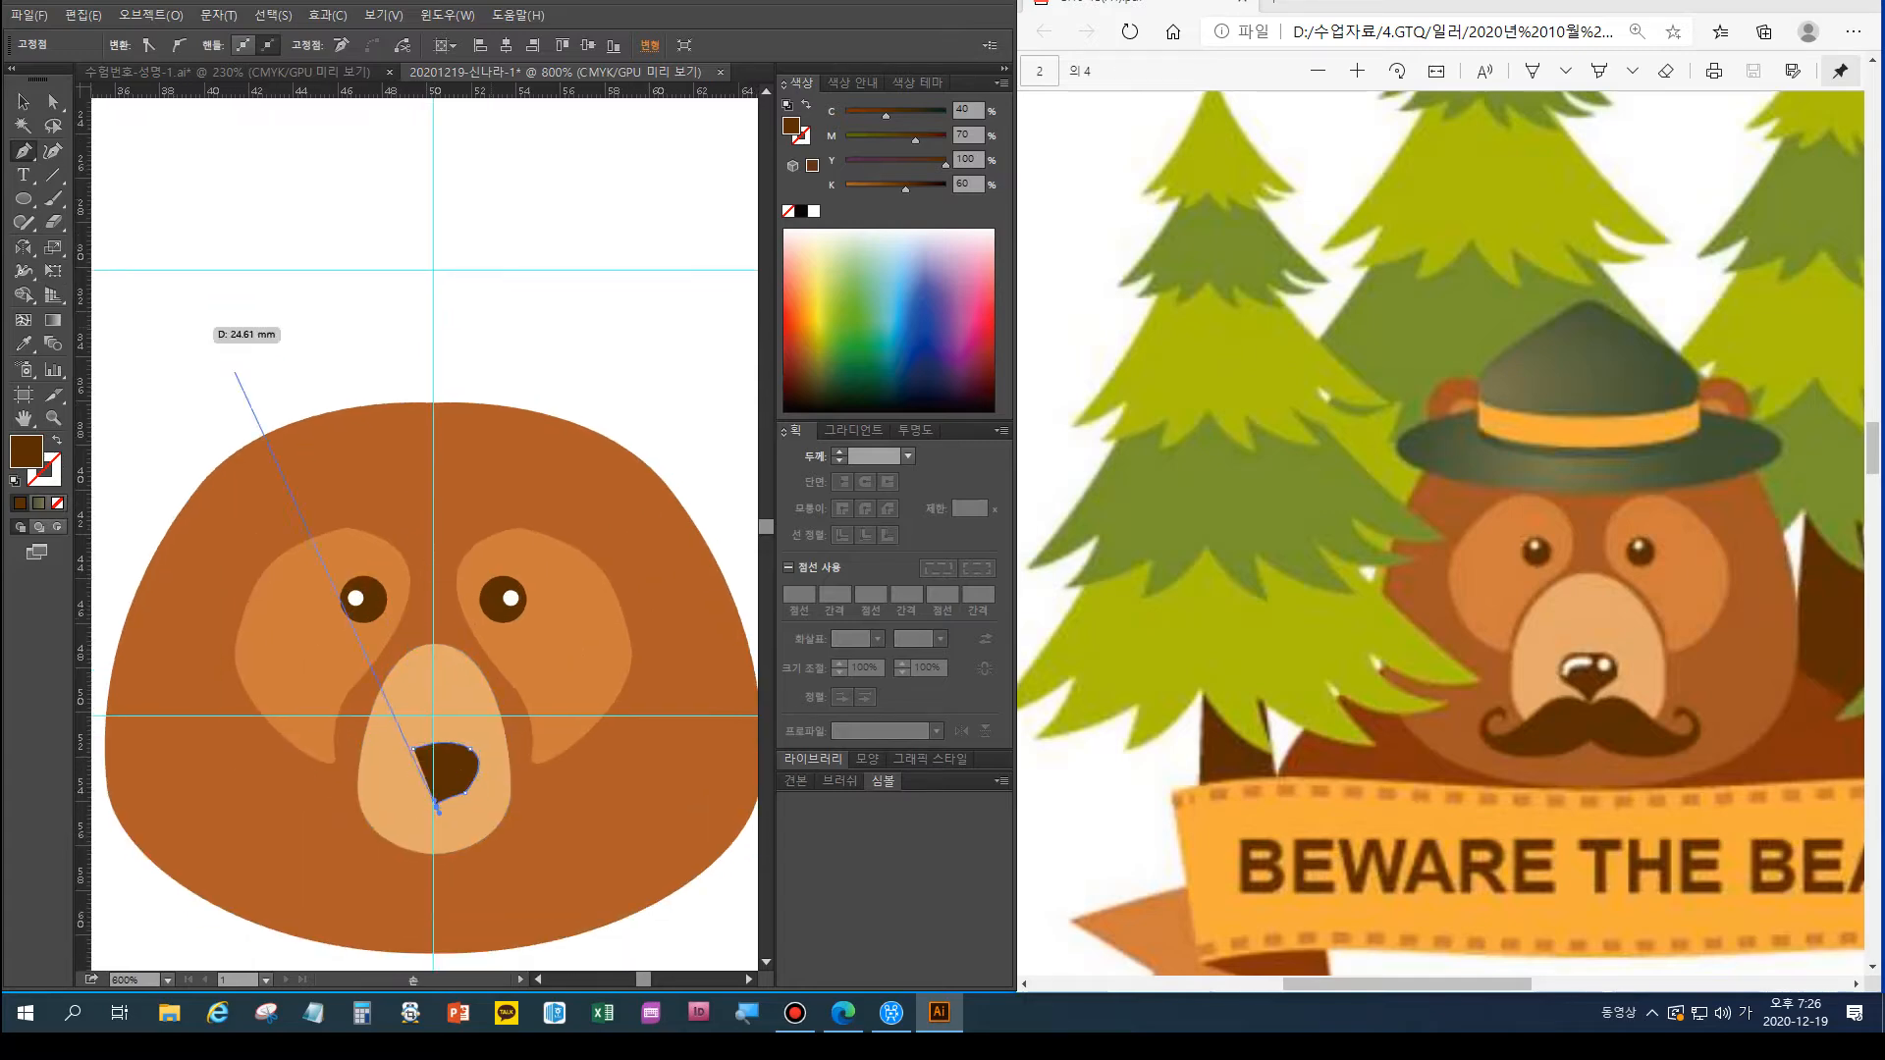
{"action": "left_click", "coordinate": [324, 564], "text": "ctrl"}
Add an anchor on the centre guide and delete the left anchor, leaving the nose's right half
{"action": "left_click", "coordinate": [53, 102]}
{"action": "left_click", "coordinate": [491, 800]}
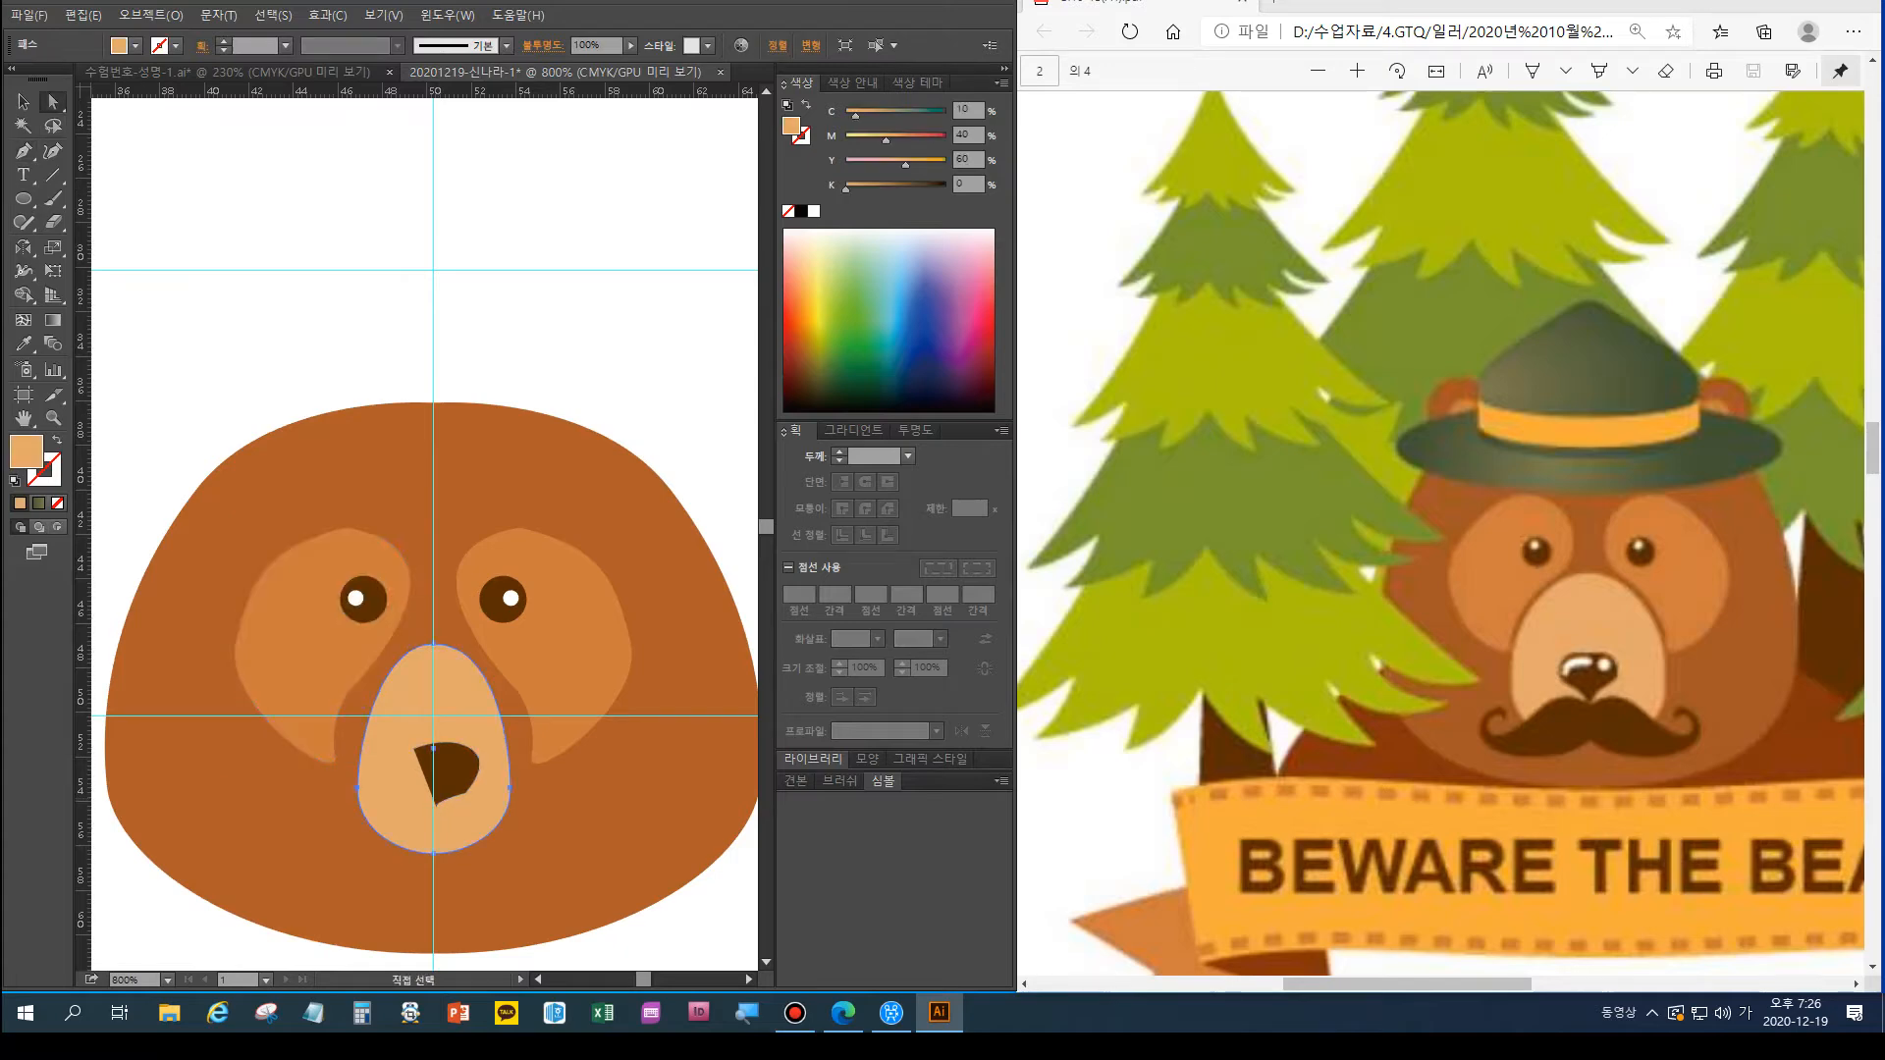
{"action": "left_click", "coordinate": [450, 771]}
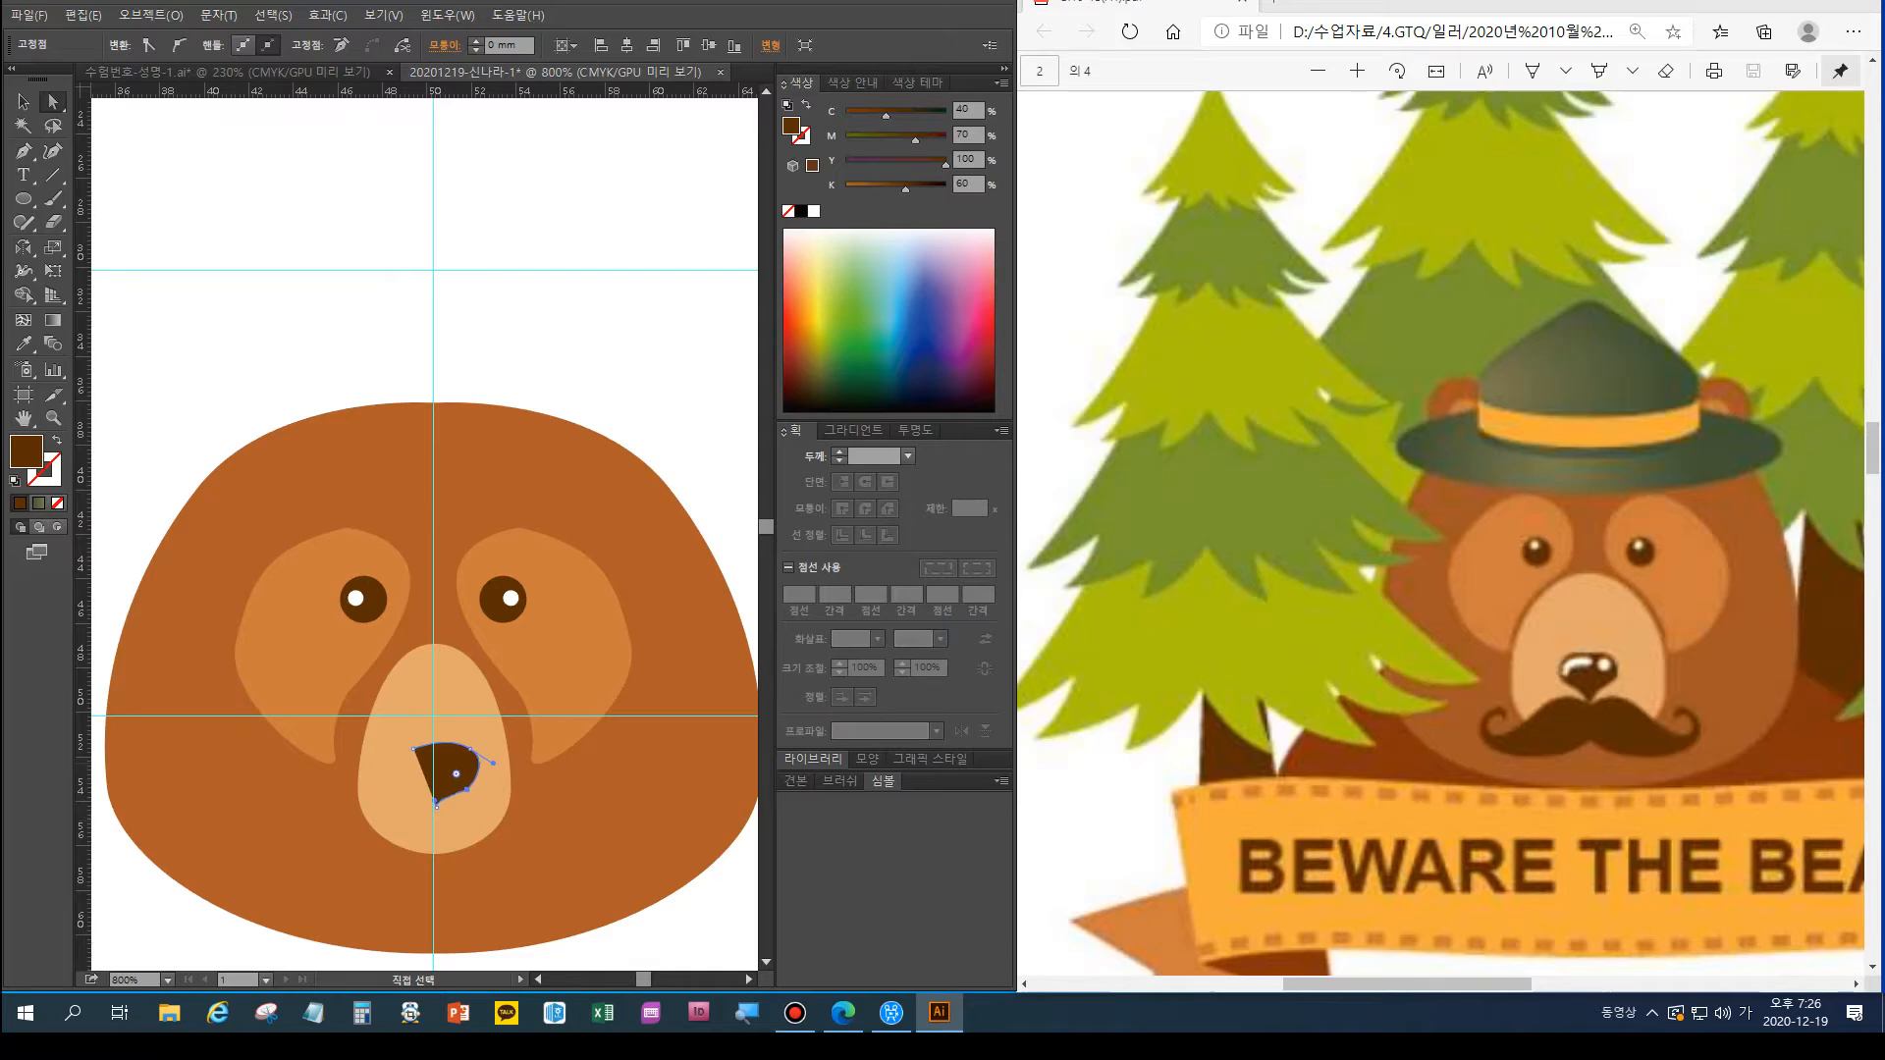
{"action": "key", "text": "v"}
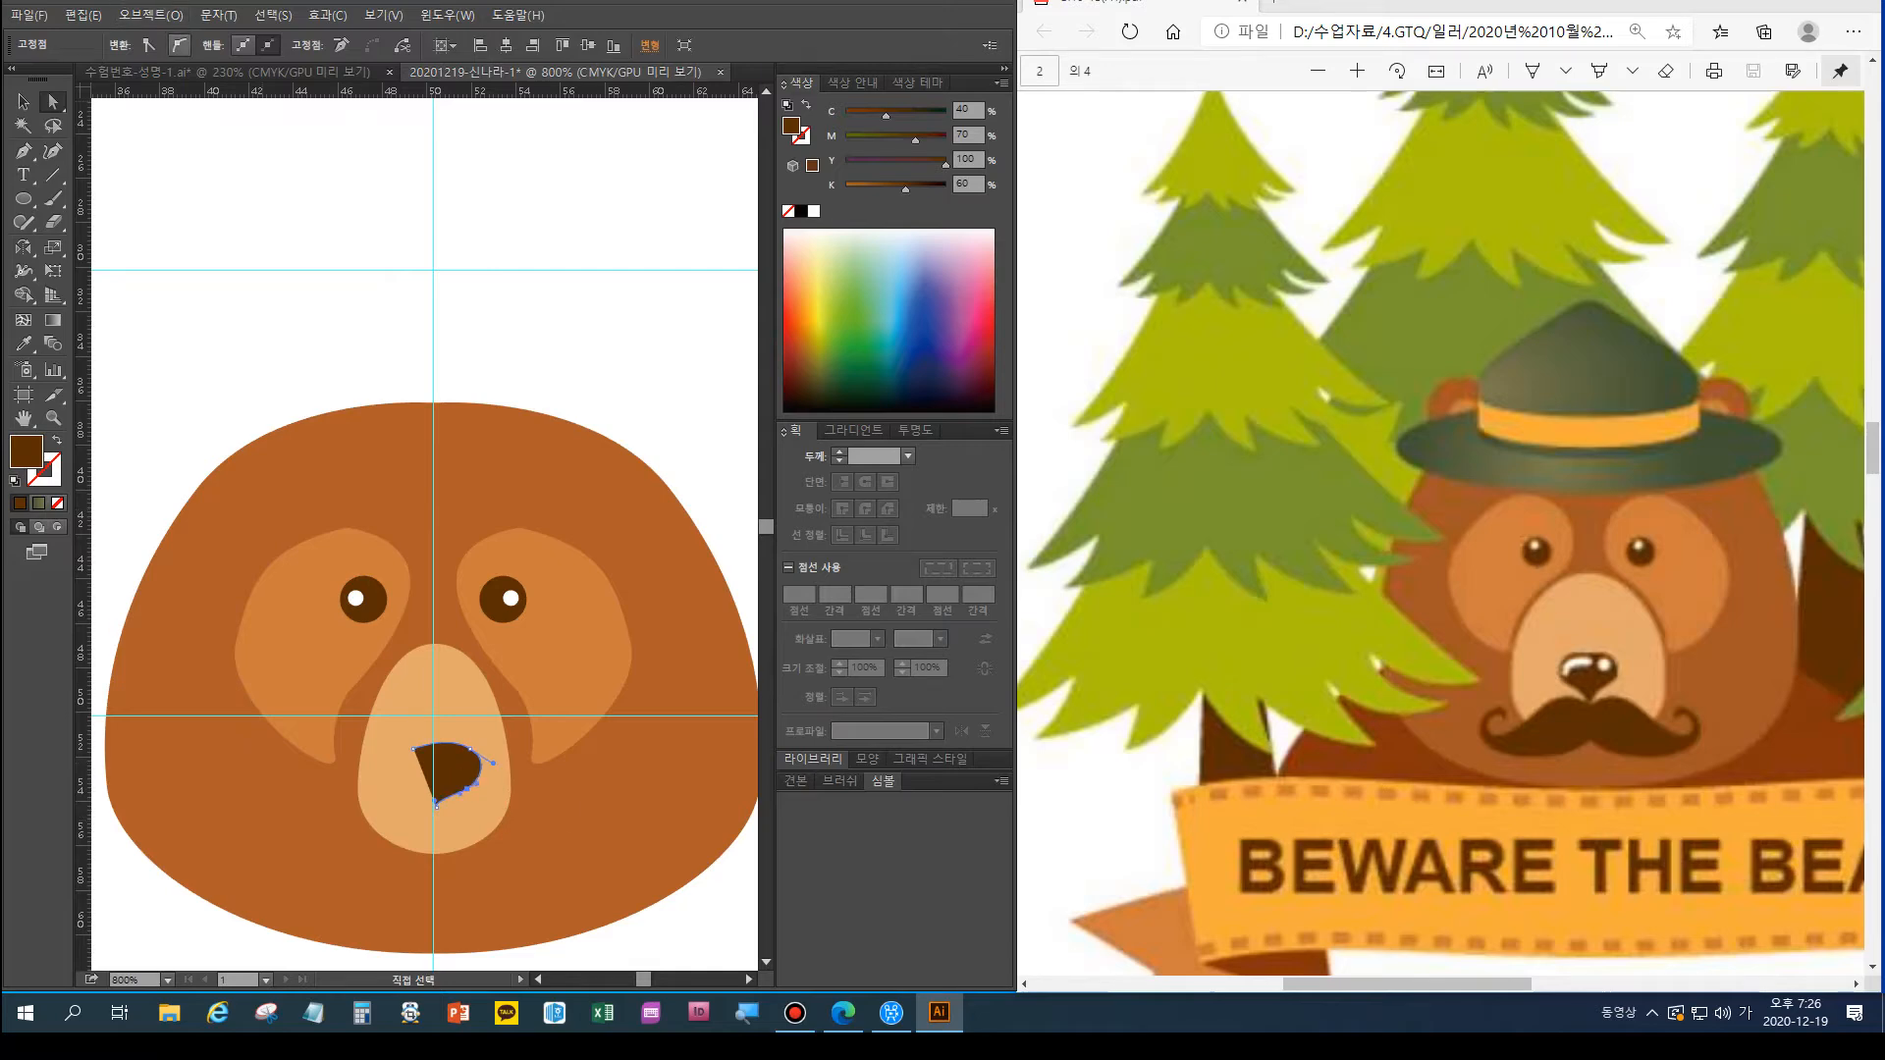
{"action": "key", "text": "a"}
{"action": "left_click", "coordinate": [21, 151]}
{"action": "left_click", "coordinate": [118, 173]}
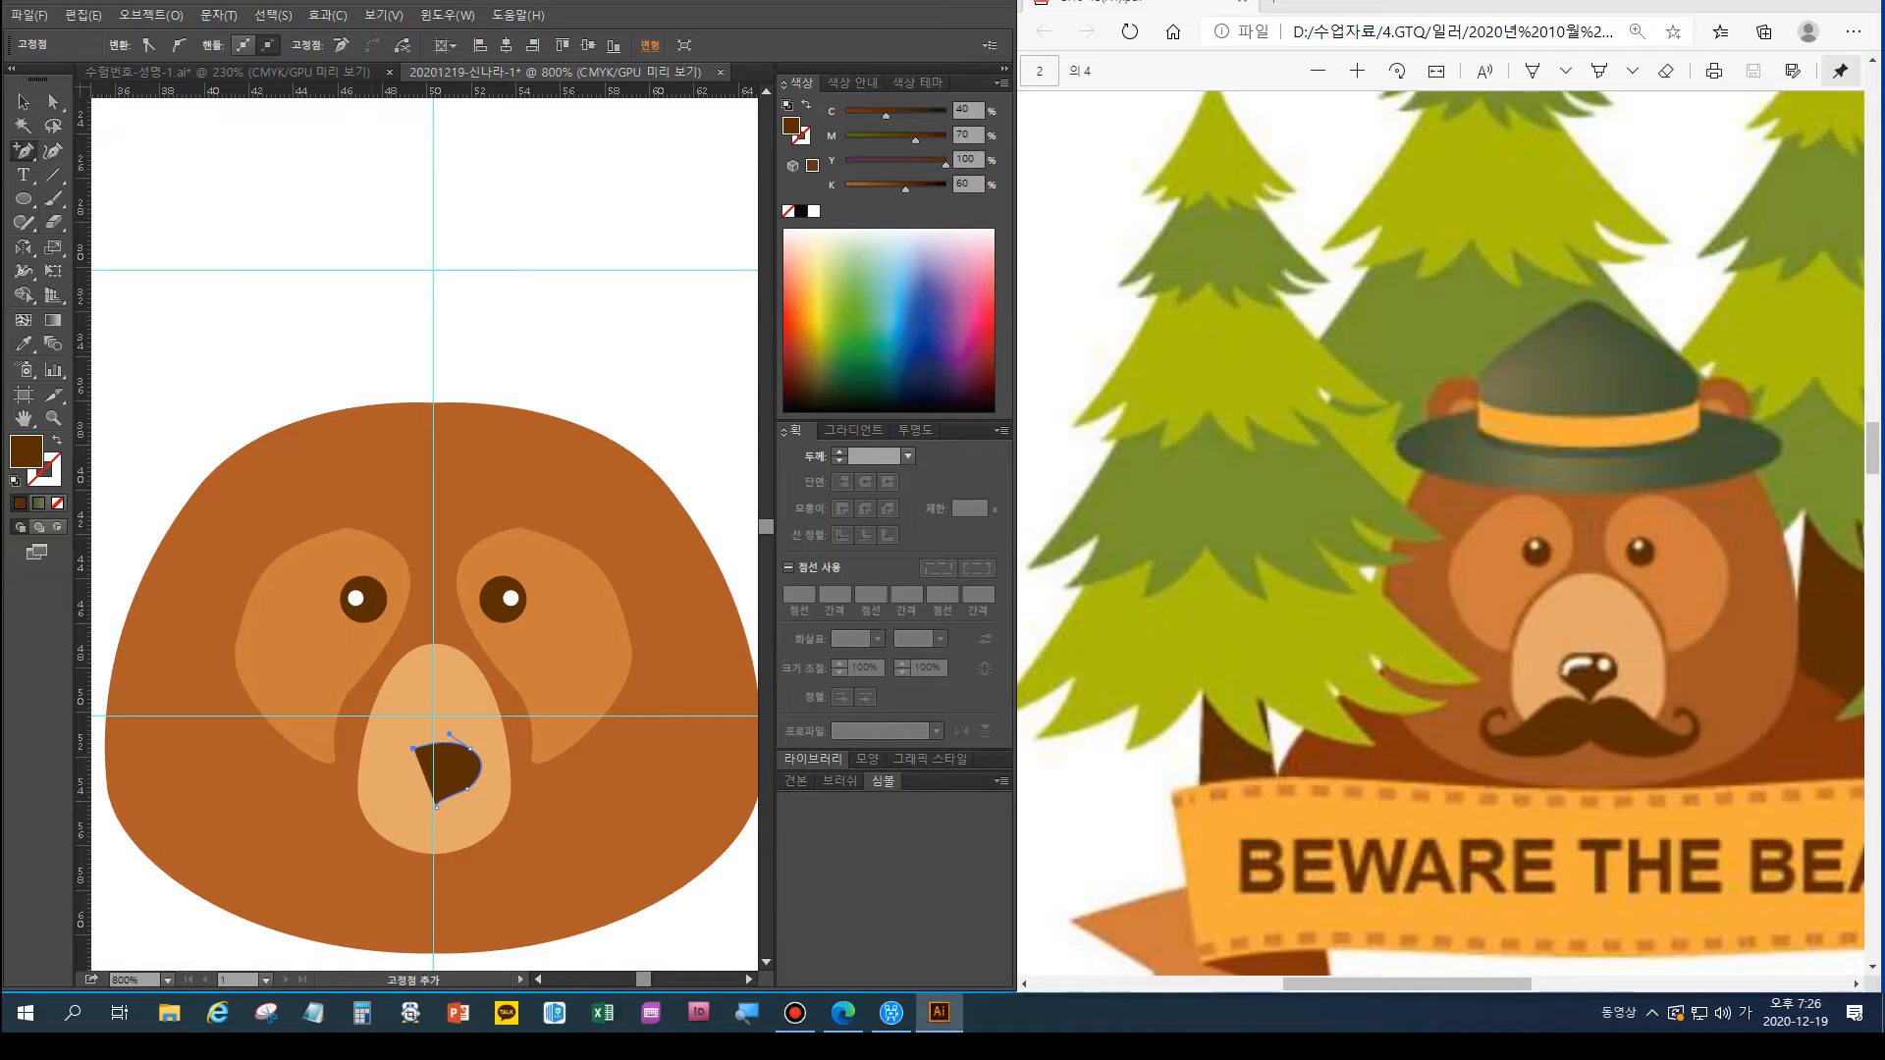
{"action": "left_click", "coordinate": [434, 744]}
{"action": "key", "text": "a"}
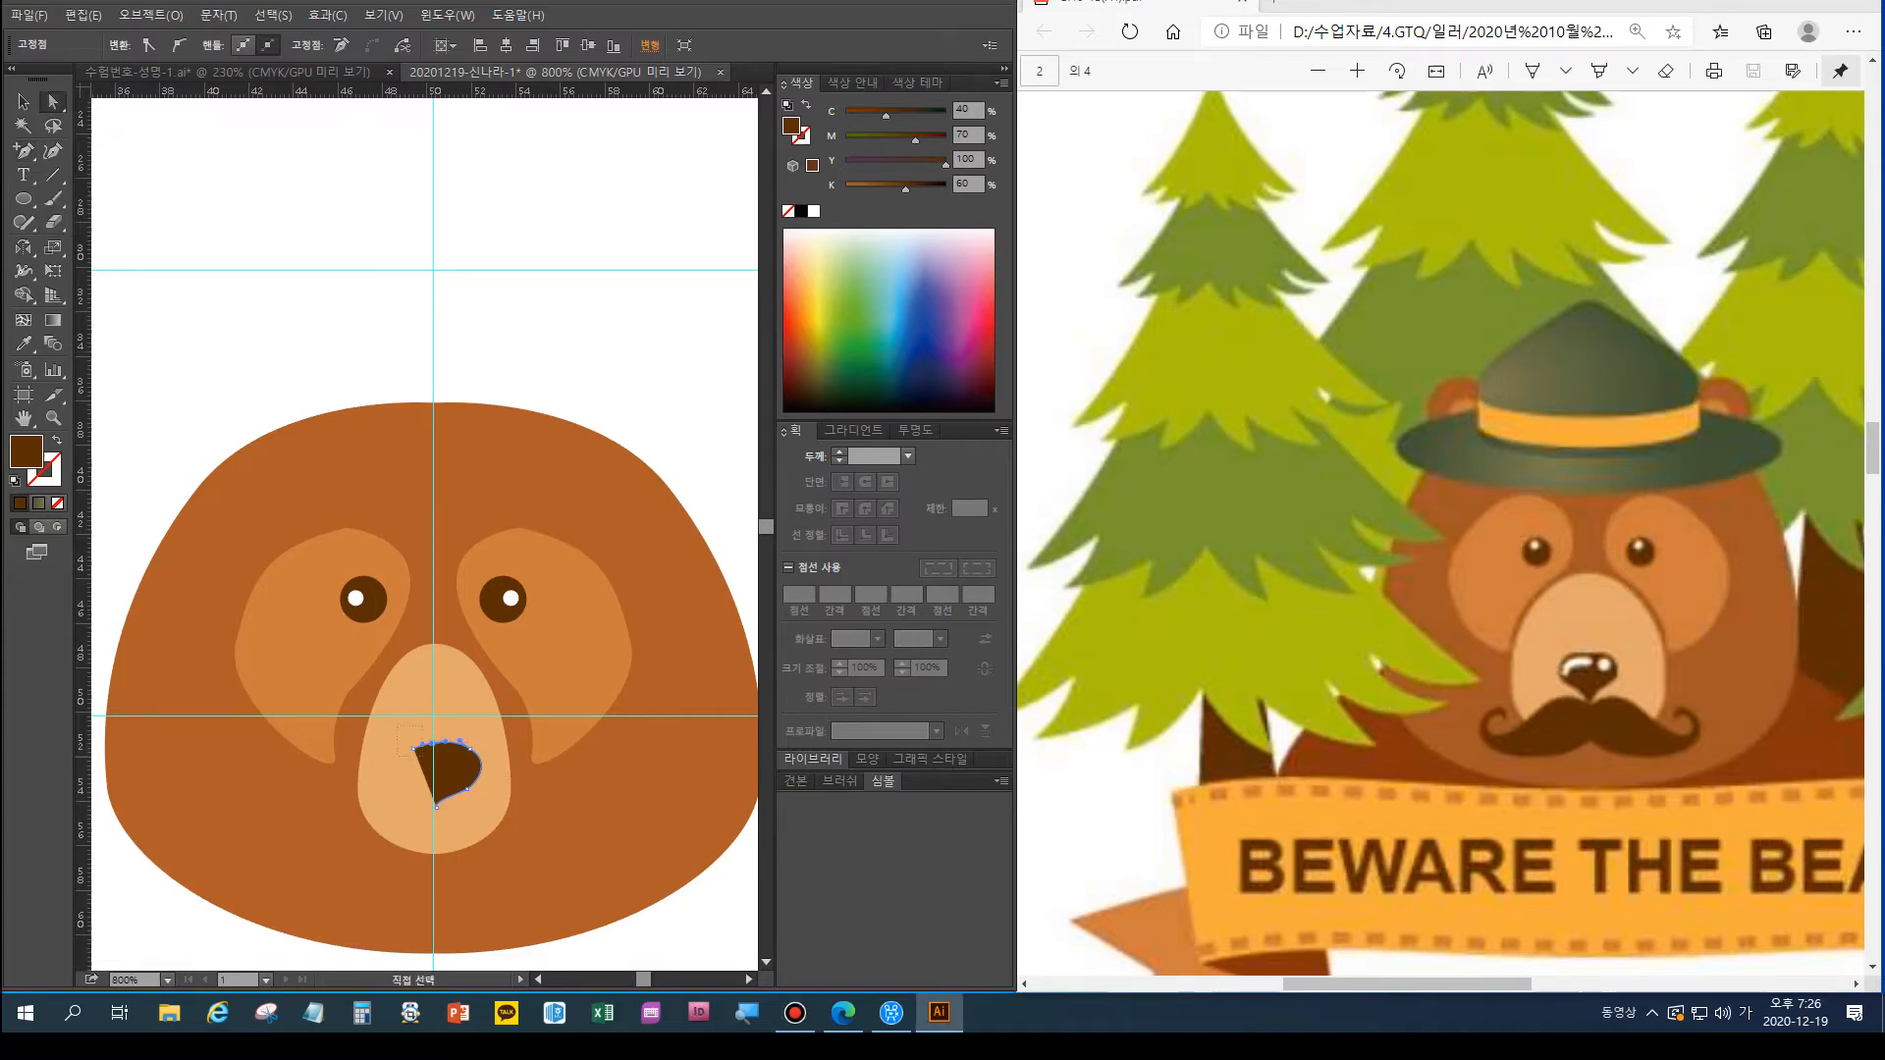
{"action": "key", "text": "Delete"}
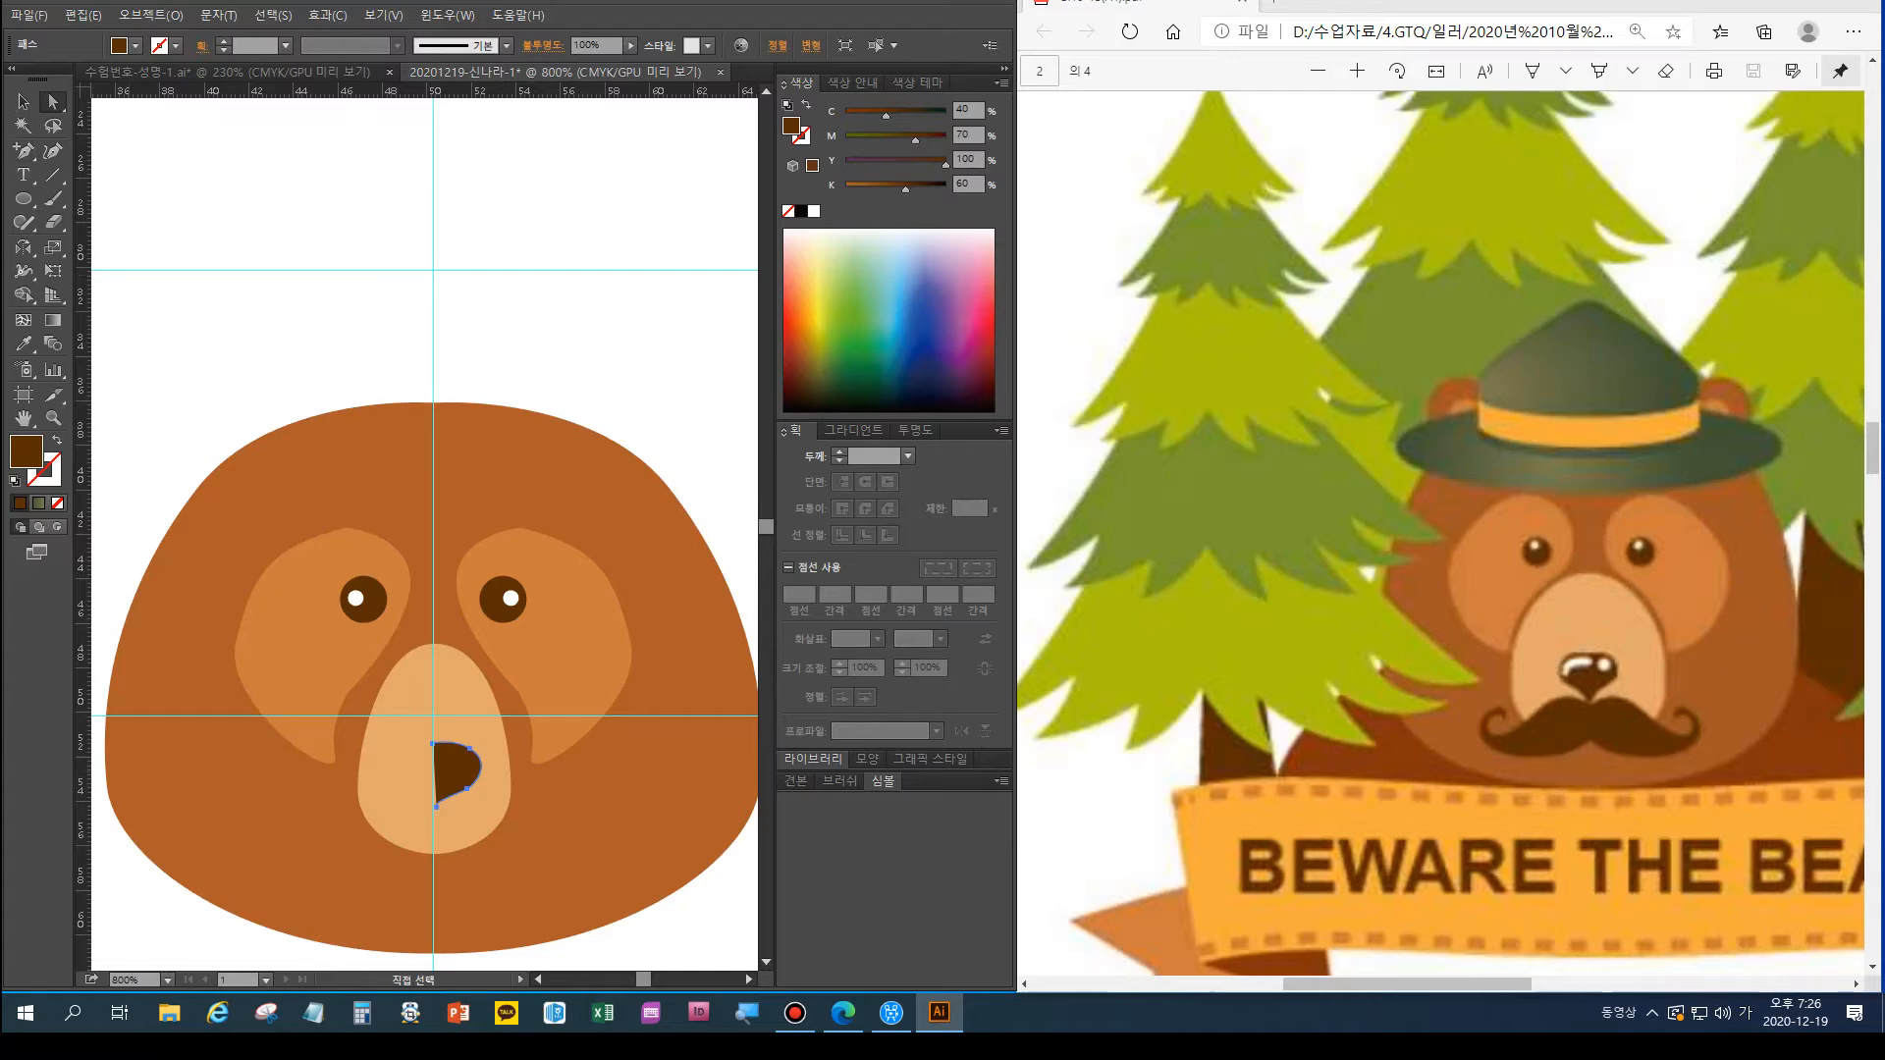
{"action": "key", "text": "v"}
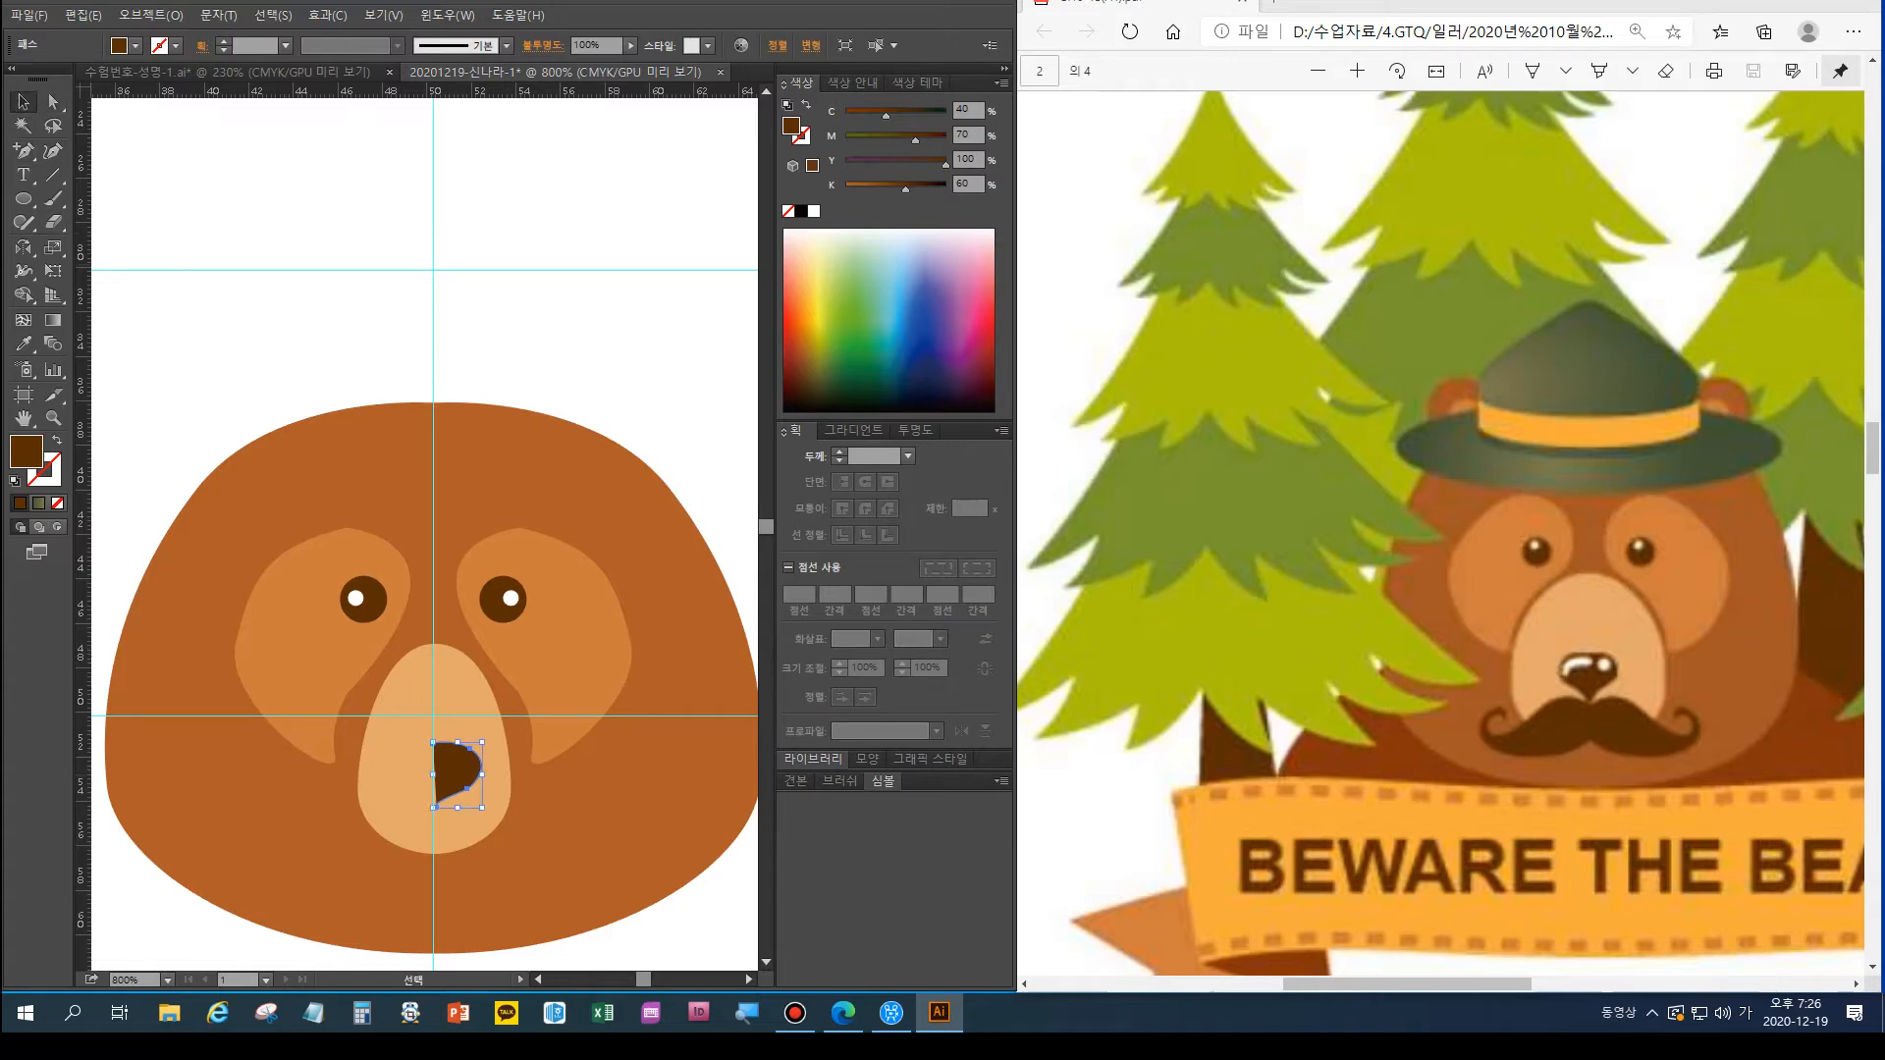
Make a vertical mirrored copy of the half nose across the centre guide
{"action": "key", "text": "o"}
{"action": "left_click", "coordinate": [433, 772], "text": "alt"}
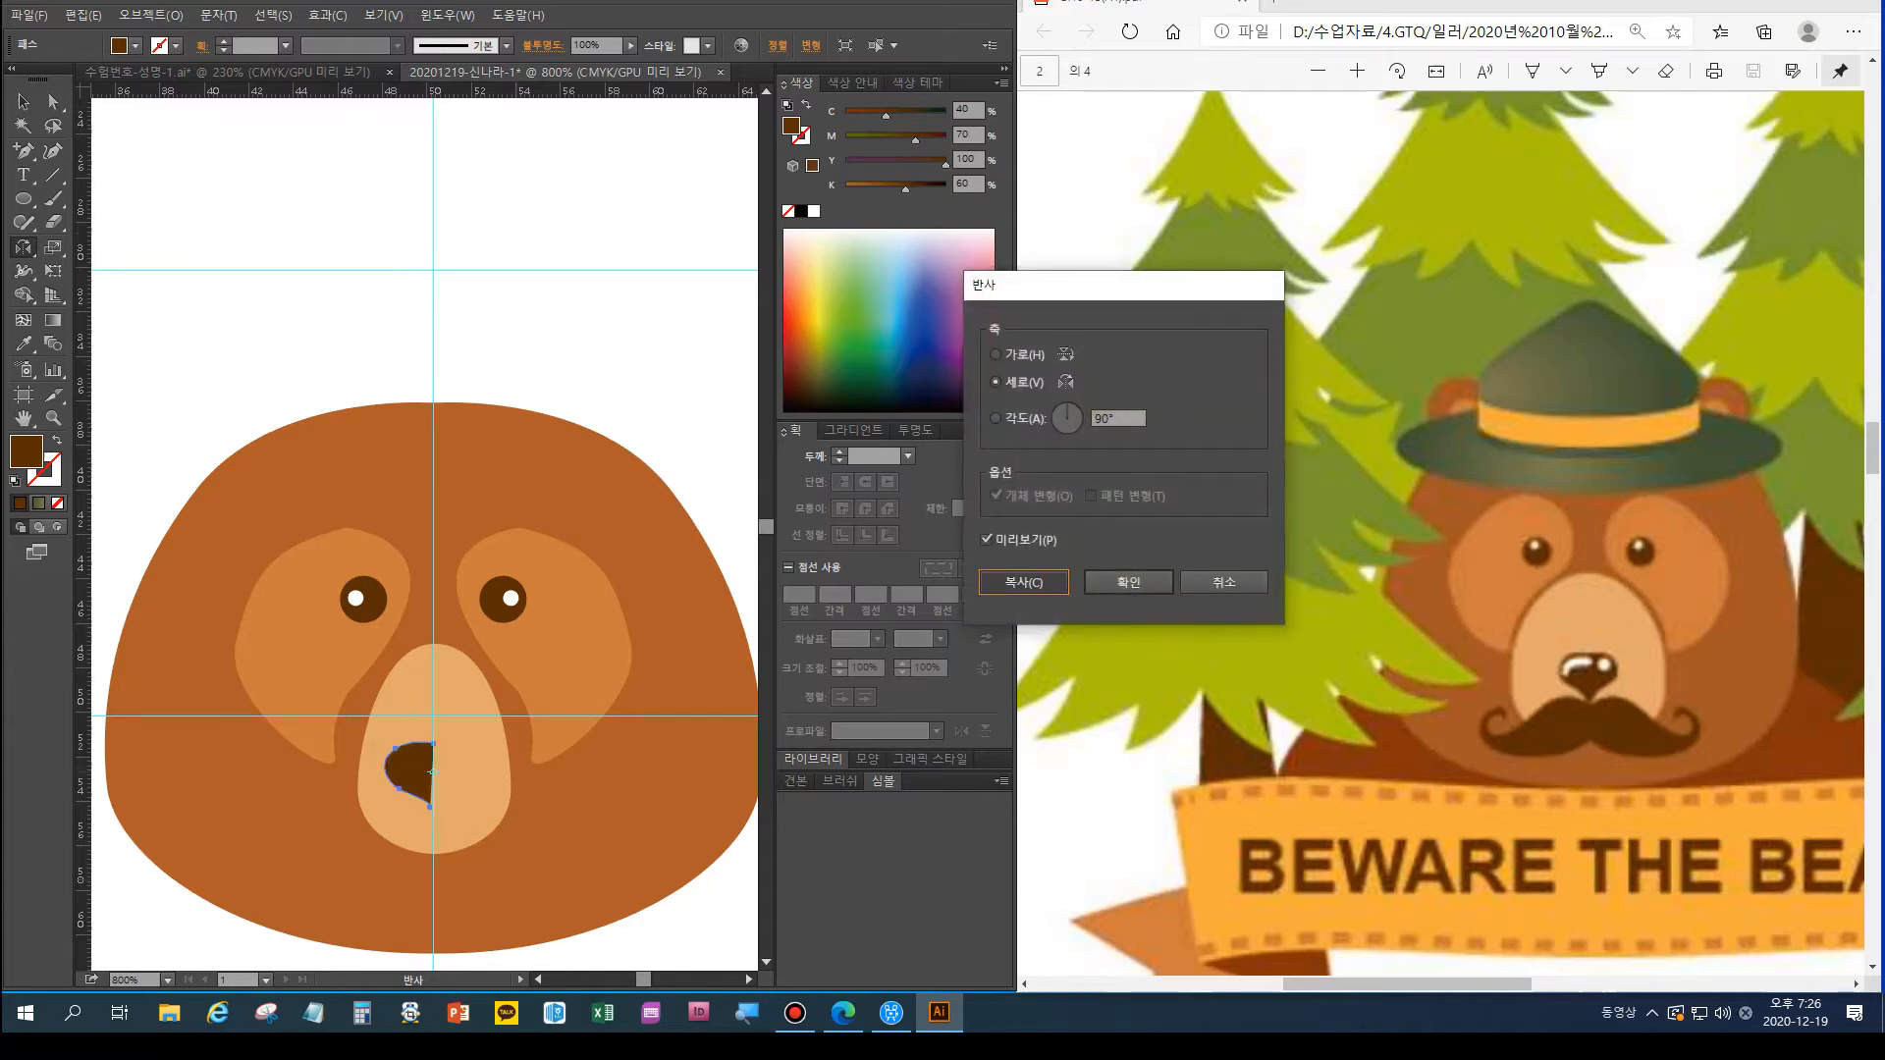
{"action": "key", "text": "alt+c"}
Join the top and tip anchor pairs so both halves form one closed nose
{"action": "key", "text": "a"}
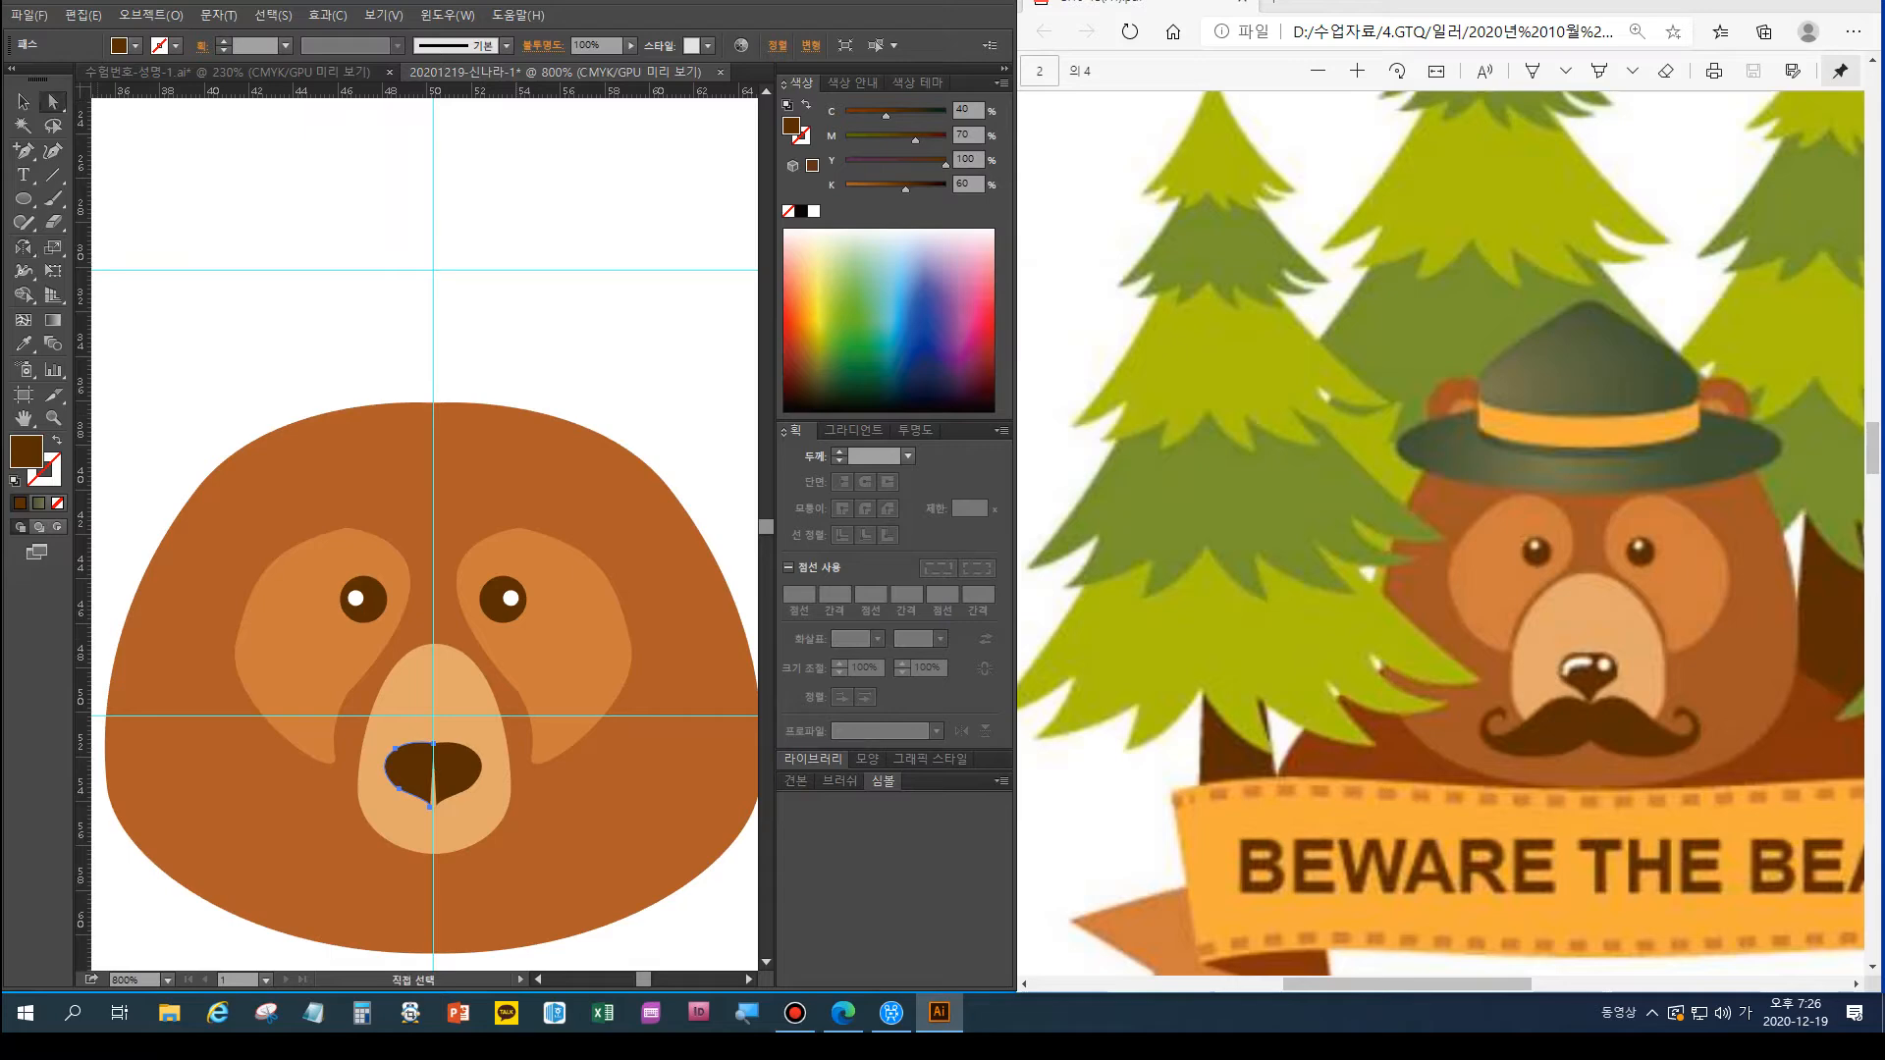
{"action": "left_click_drag", "start_coordinate": [424, 716], "coordinate": [445, 754]}
{"action": "key", "text": "ctrl+j"}
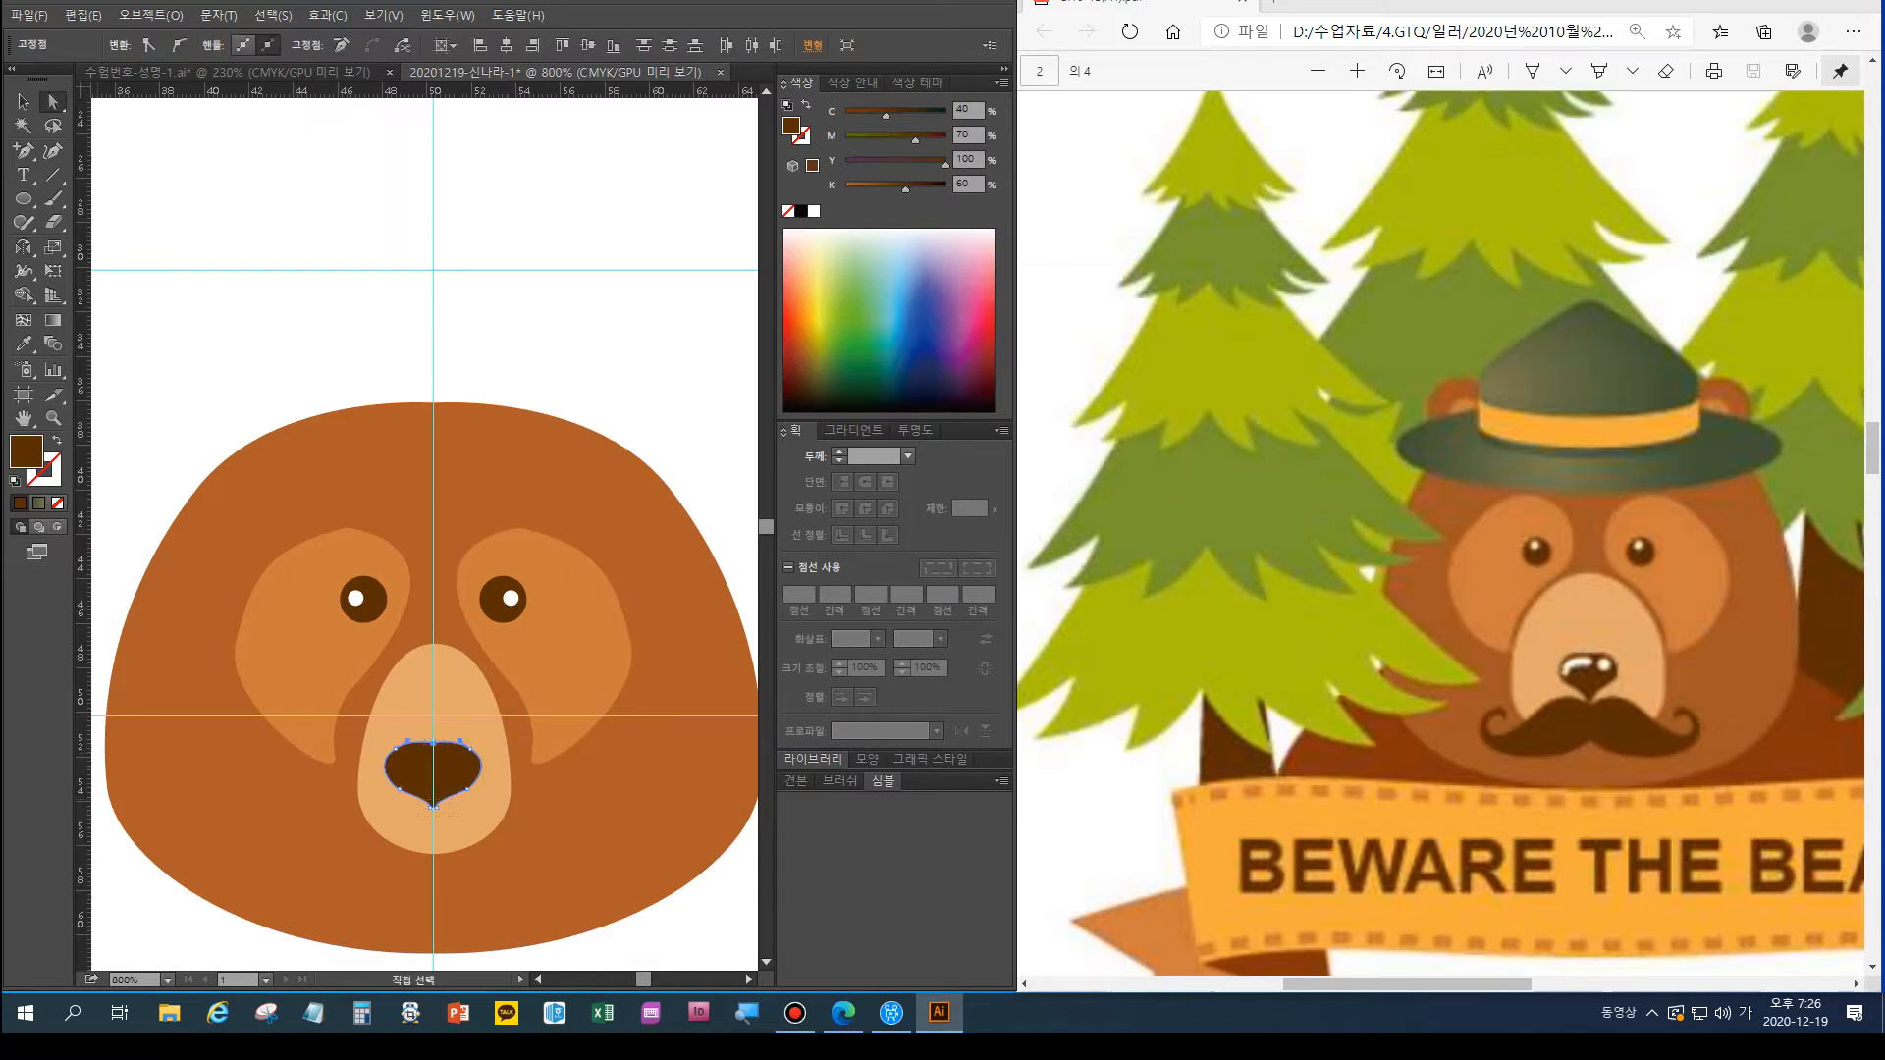
{"action": "left_click_drag", "start_coordinate": [460, 815], "coordinate": [416, 798]}
{"action": "key", "text": "ctrl+j"}
{"action": "key", "text": "v"}
{"action": "key", "text": "ctrl+plus"}
Set the fill to None and the stroke to white for the nose highlight
{"action": "left_click_drag", "start_coordinate": [472, 864], "coordinate": [443, 453]}
{"action": "left_click", "coordinate": [23, 150]}
{"action": "left_click", "coordinate": [98, 152]}
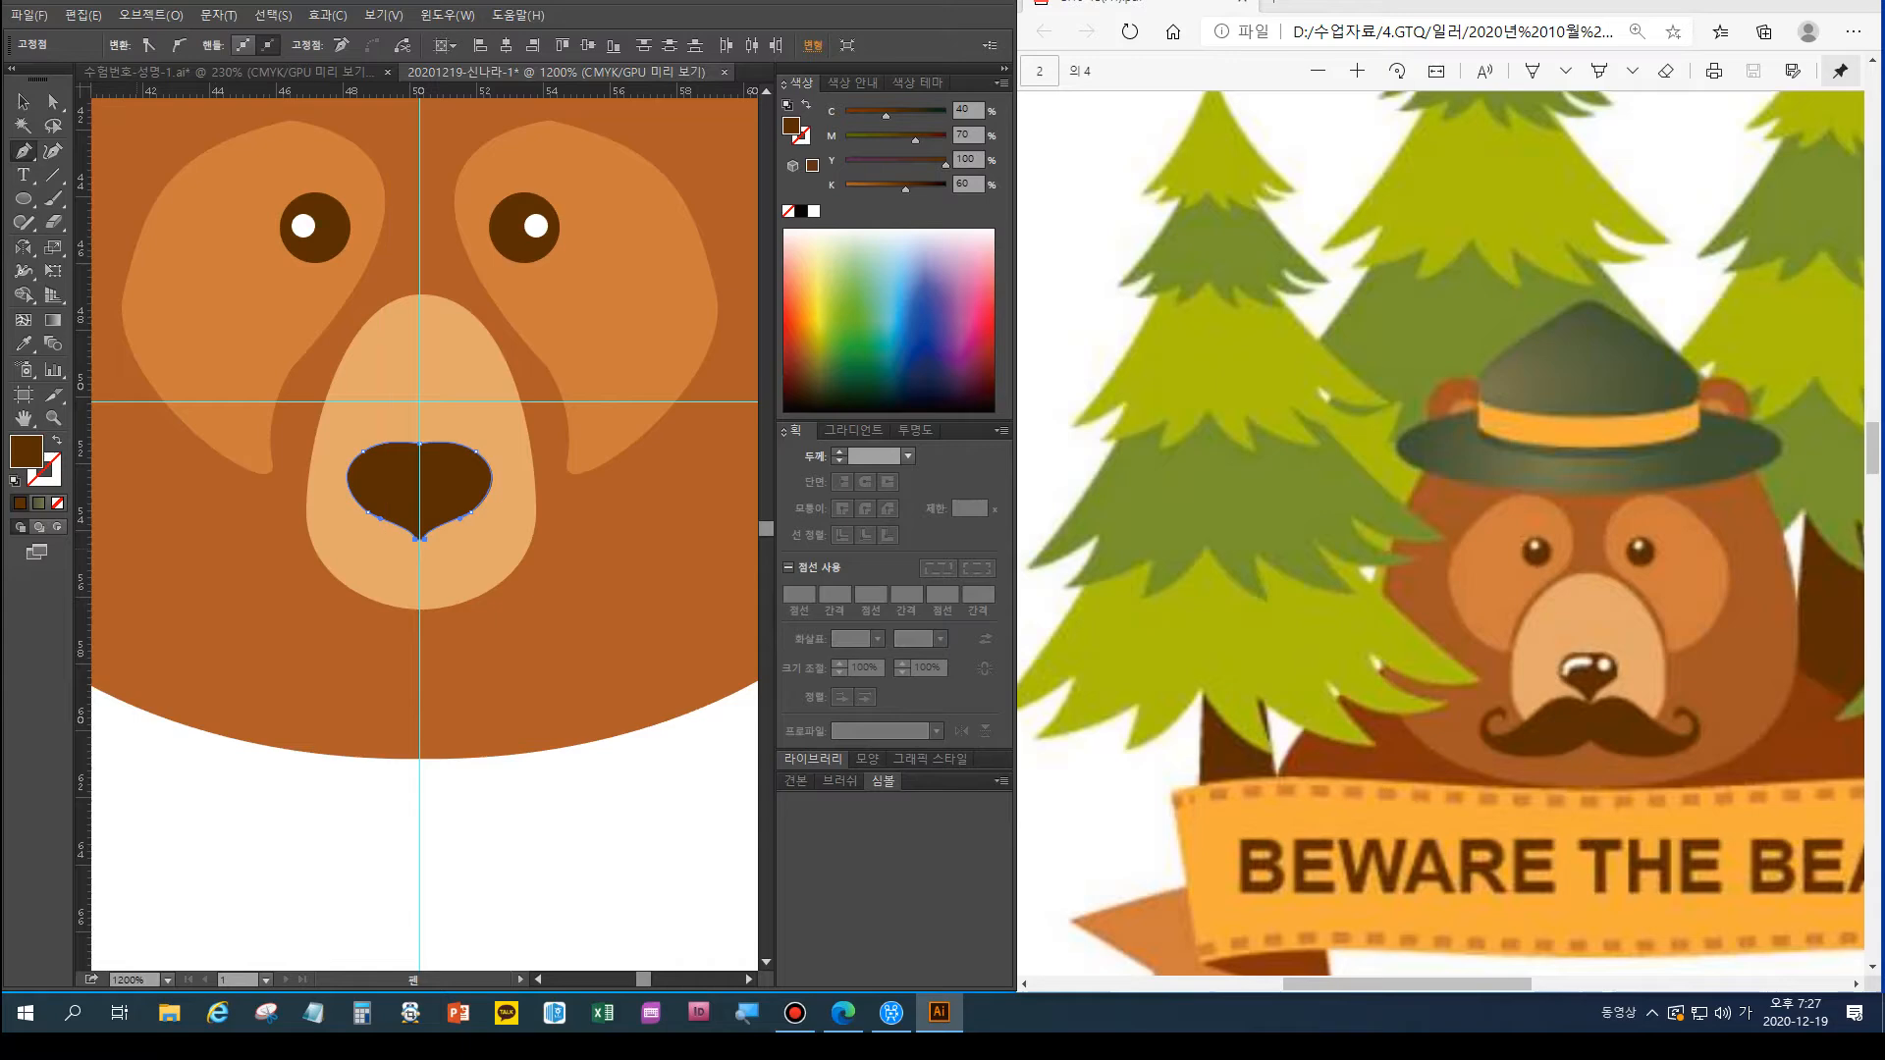
{"action": "key", "text": "ctrl+shift+a"}
{"action": "left_click", "coordinate": [398, 482]}
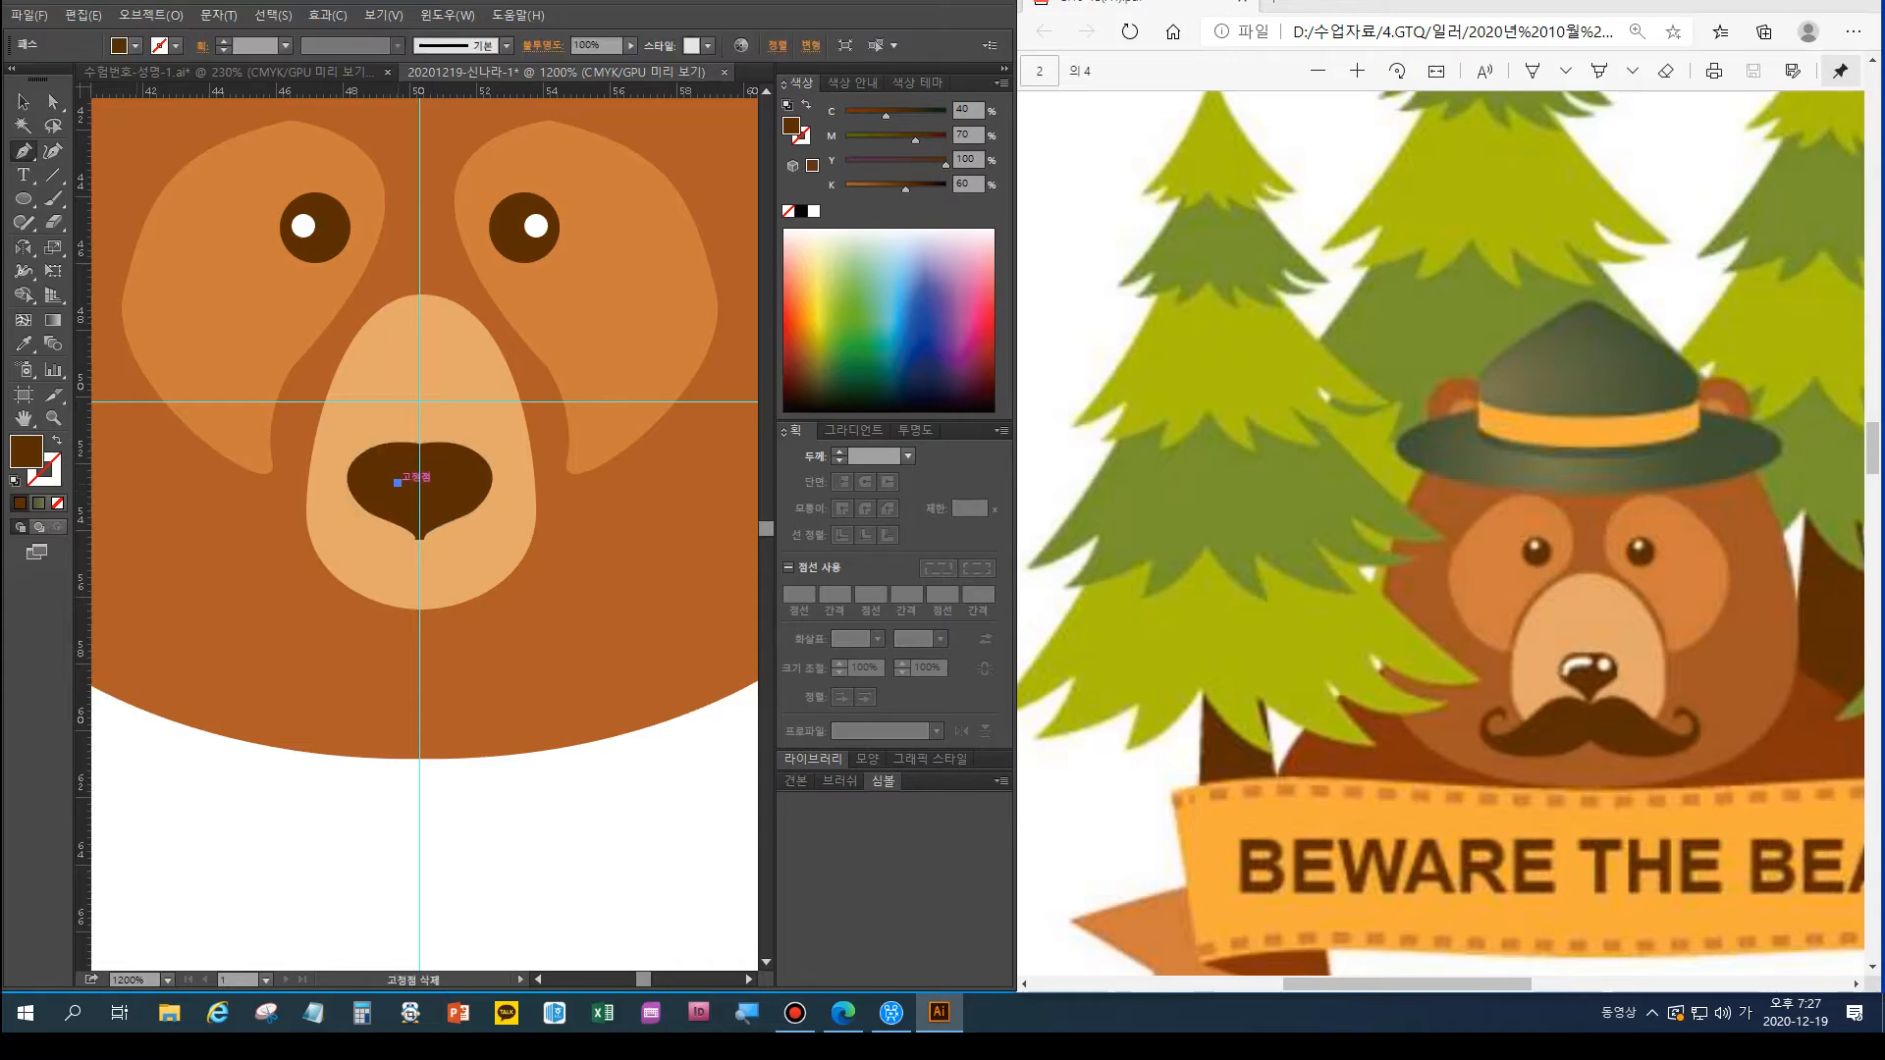
{"action": "key", "text": "ctrl+z"}
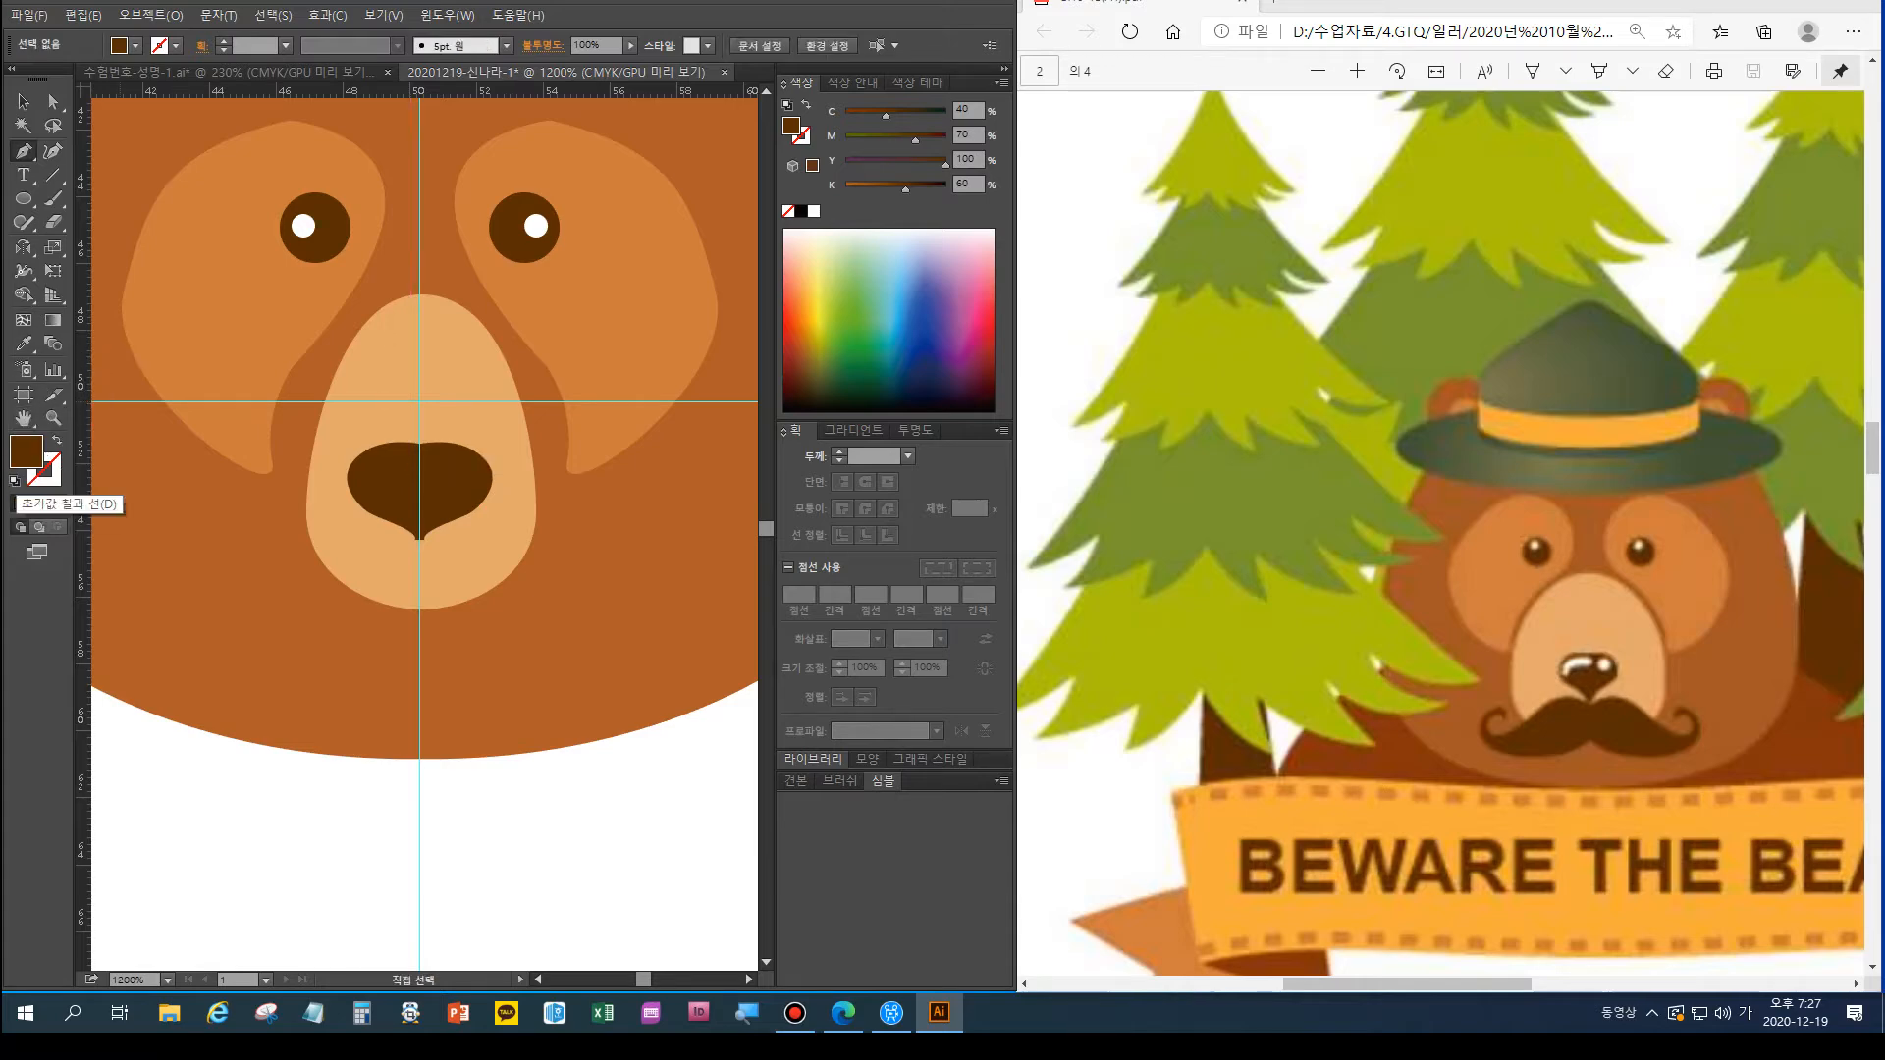
{"action": "left_click", "coordinate": [15, 481]}
{"action": "left_click", "coordinate": [57, 503]}
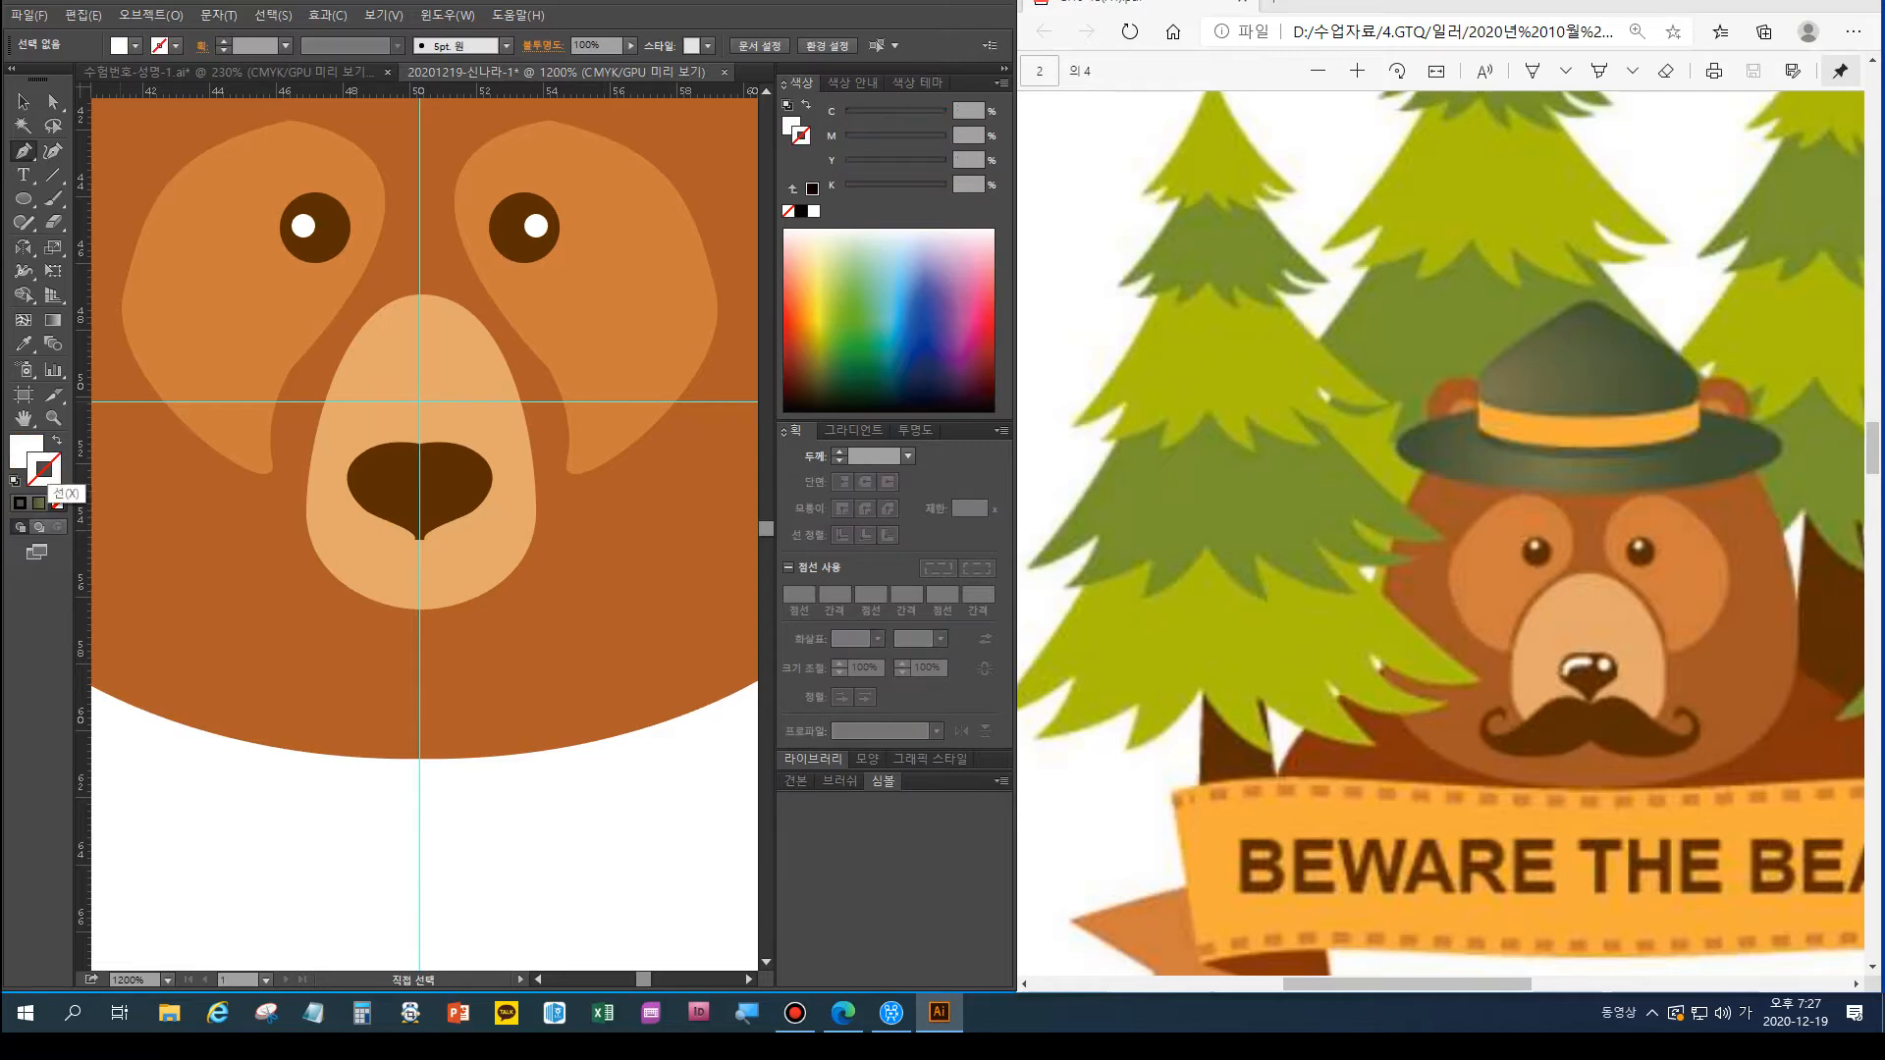
{"action": "key", "text": "shift+x"}
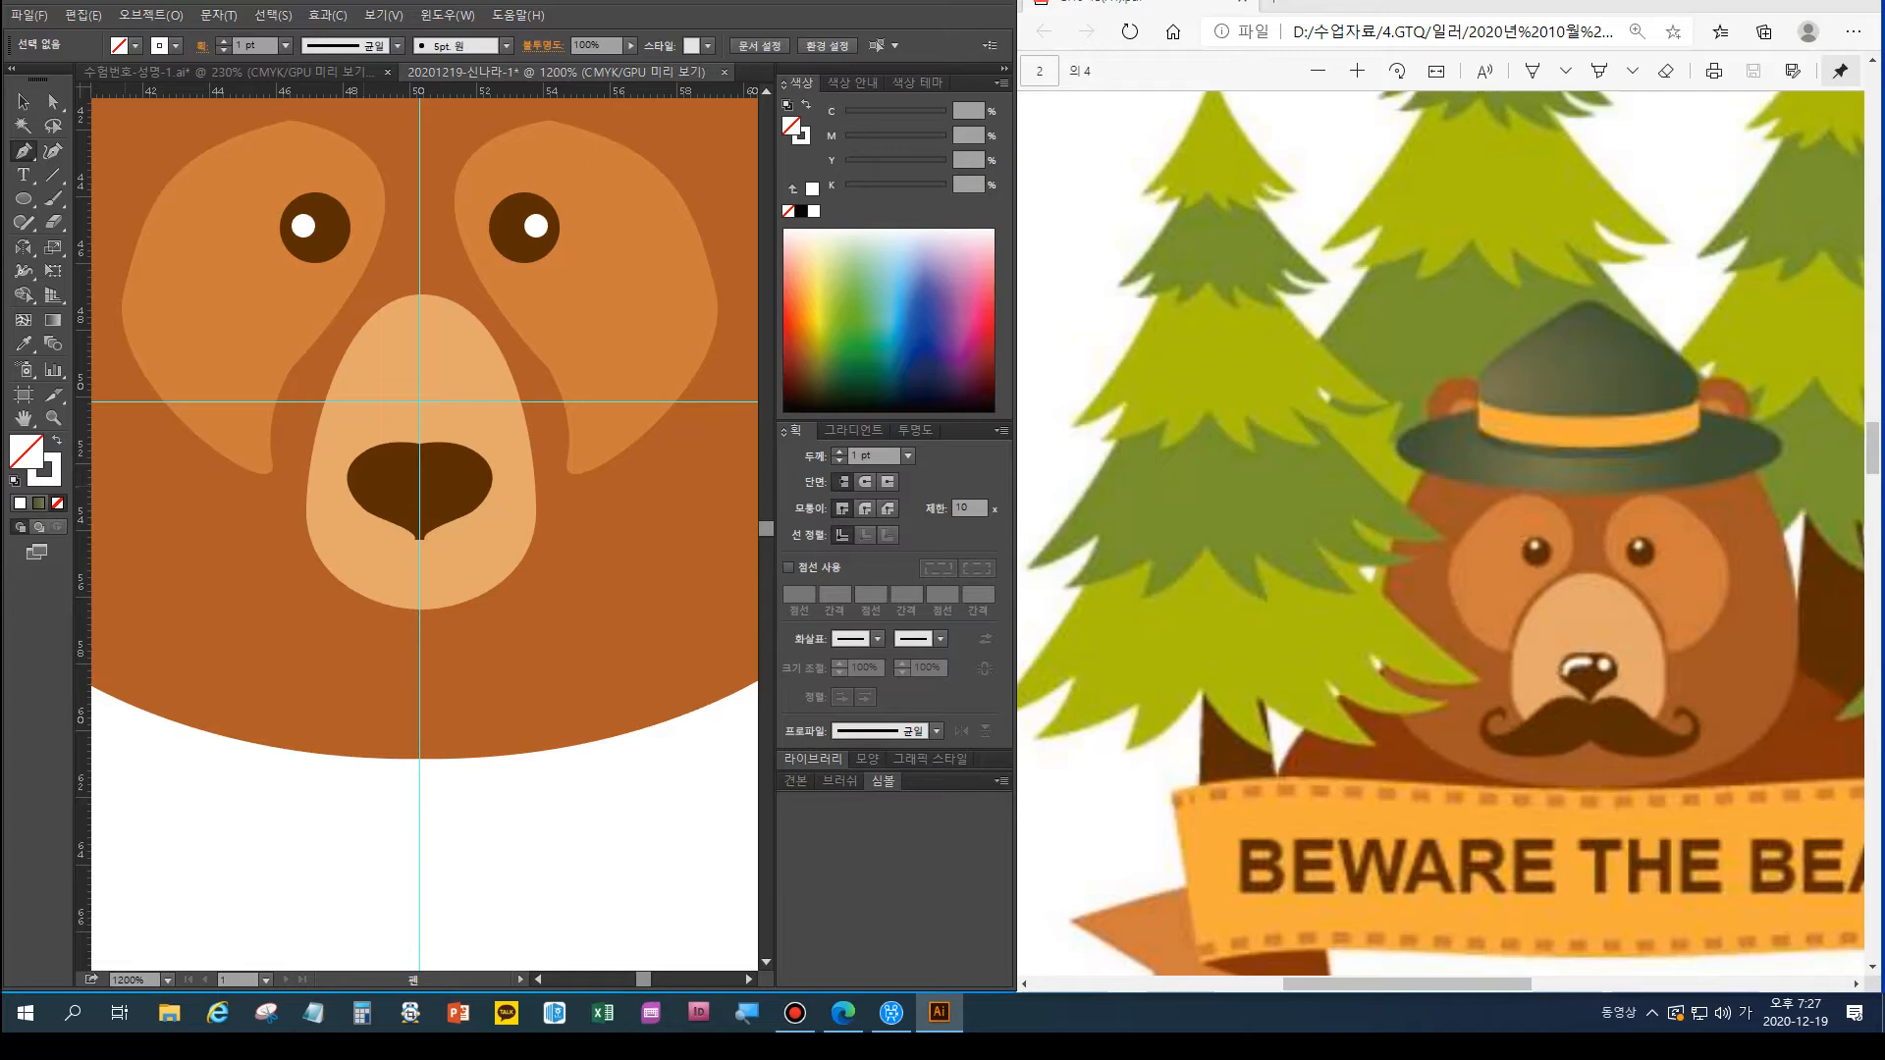
Draw a curved white highlight stroke across the nose's upper left
{"action": "left_click", "coordinate": [369, 489]}
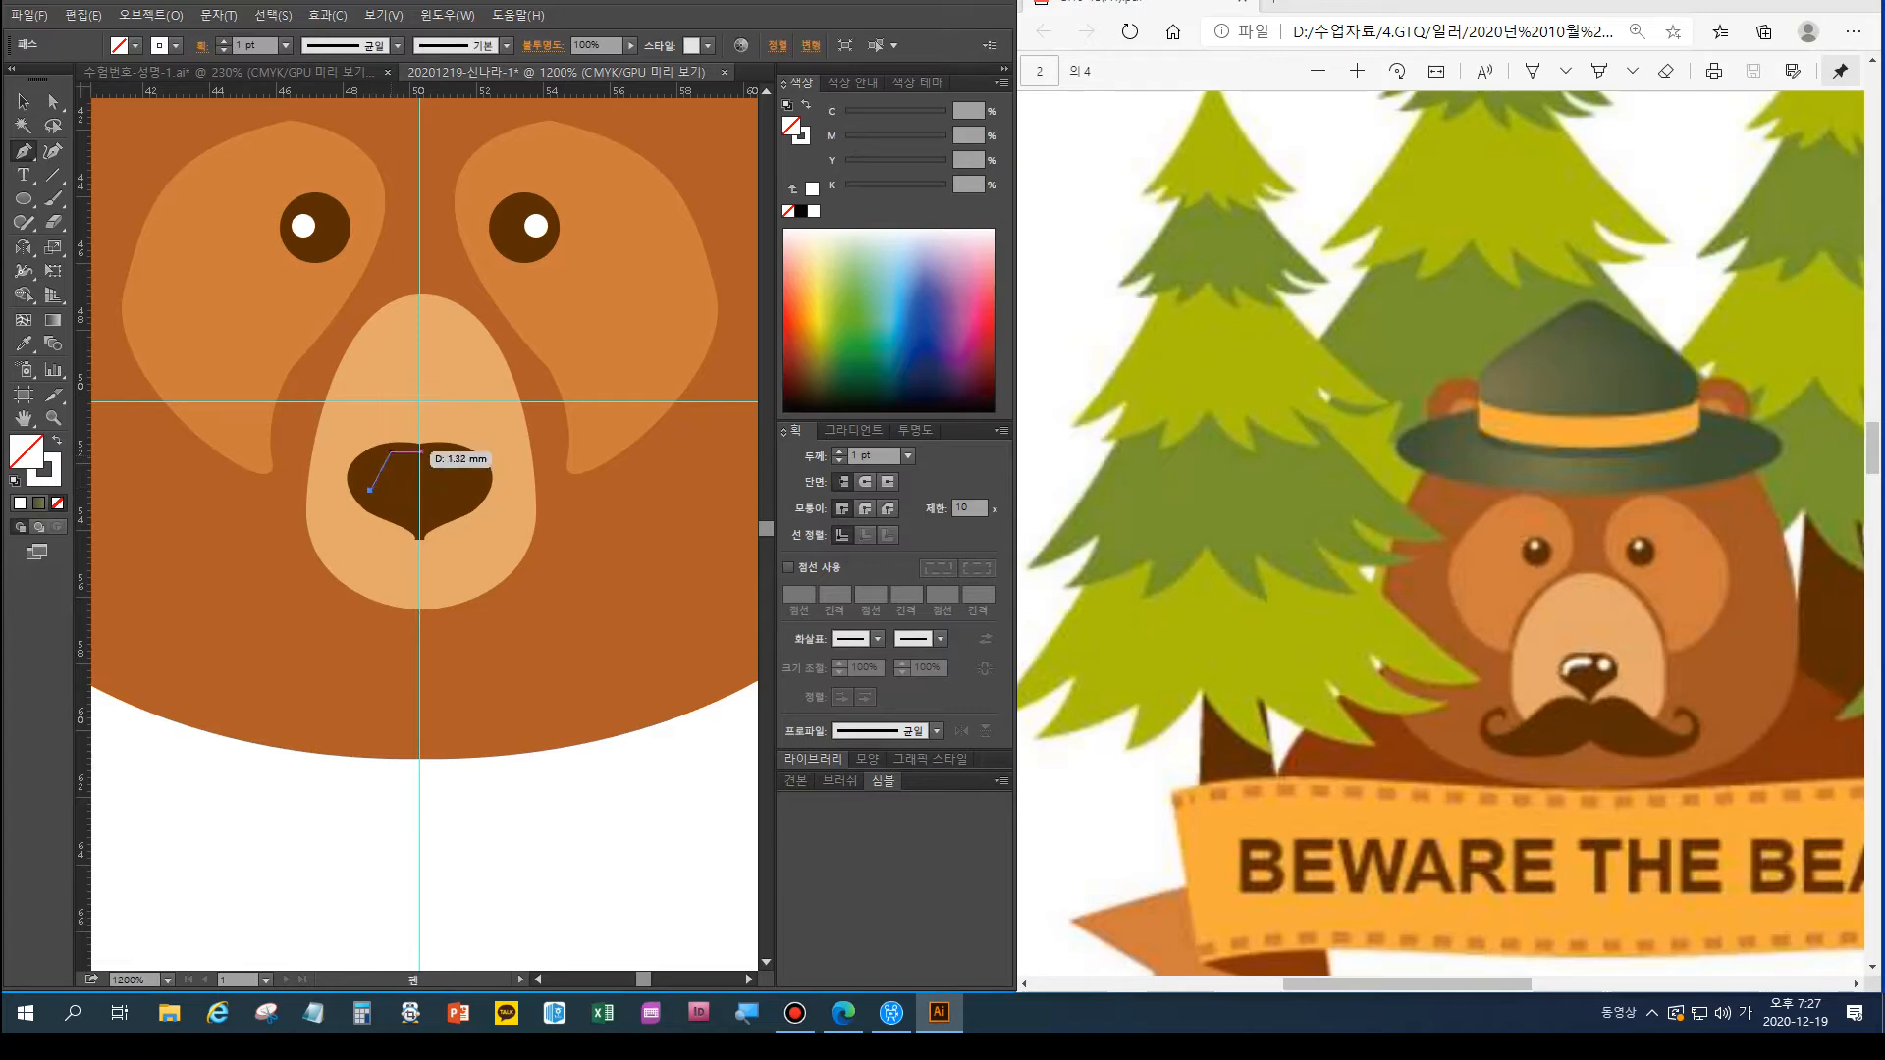
{"action": "left_click_drag", "start_coordinate": [386, 462], "coordinate": [410, 456]}
{"action": "left_click", "coordinate": [410, 455]}
End the open highlight path and select the white stroke
{"action": "key", "text": "ctrl"}
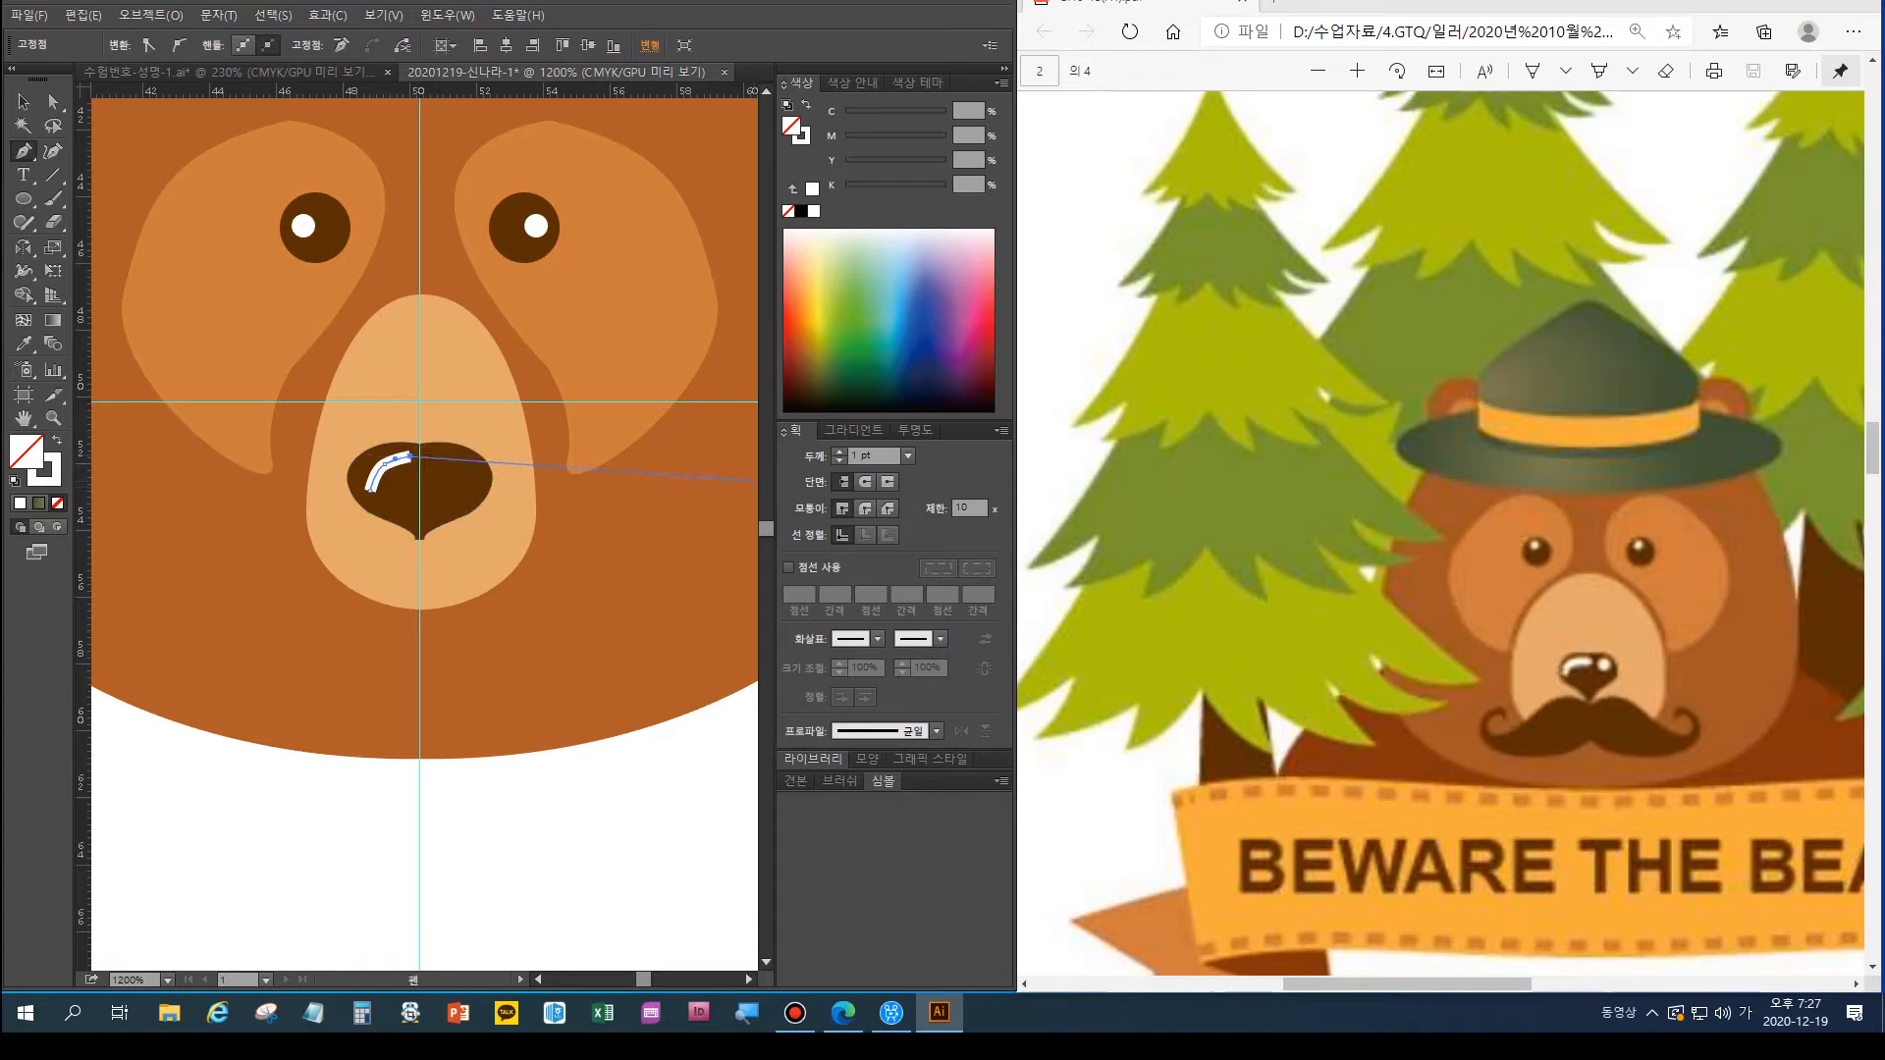
{"action": "left_click", "coordinate": [481, 479], "text": "ctrl"}
{"action": "key", "text": "v"}
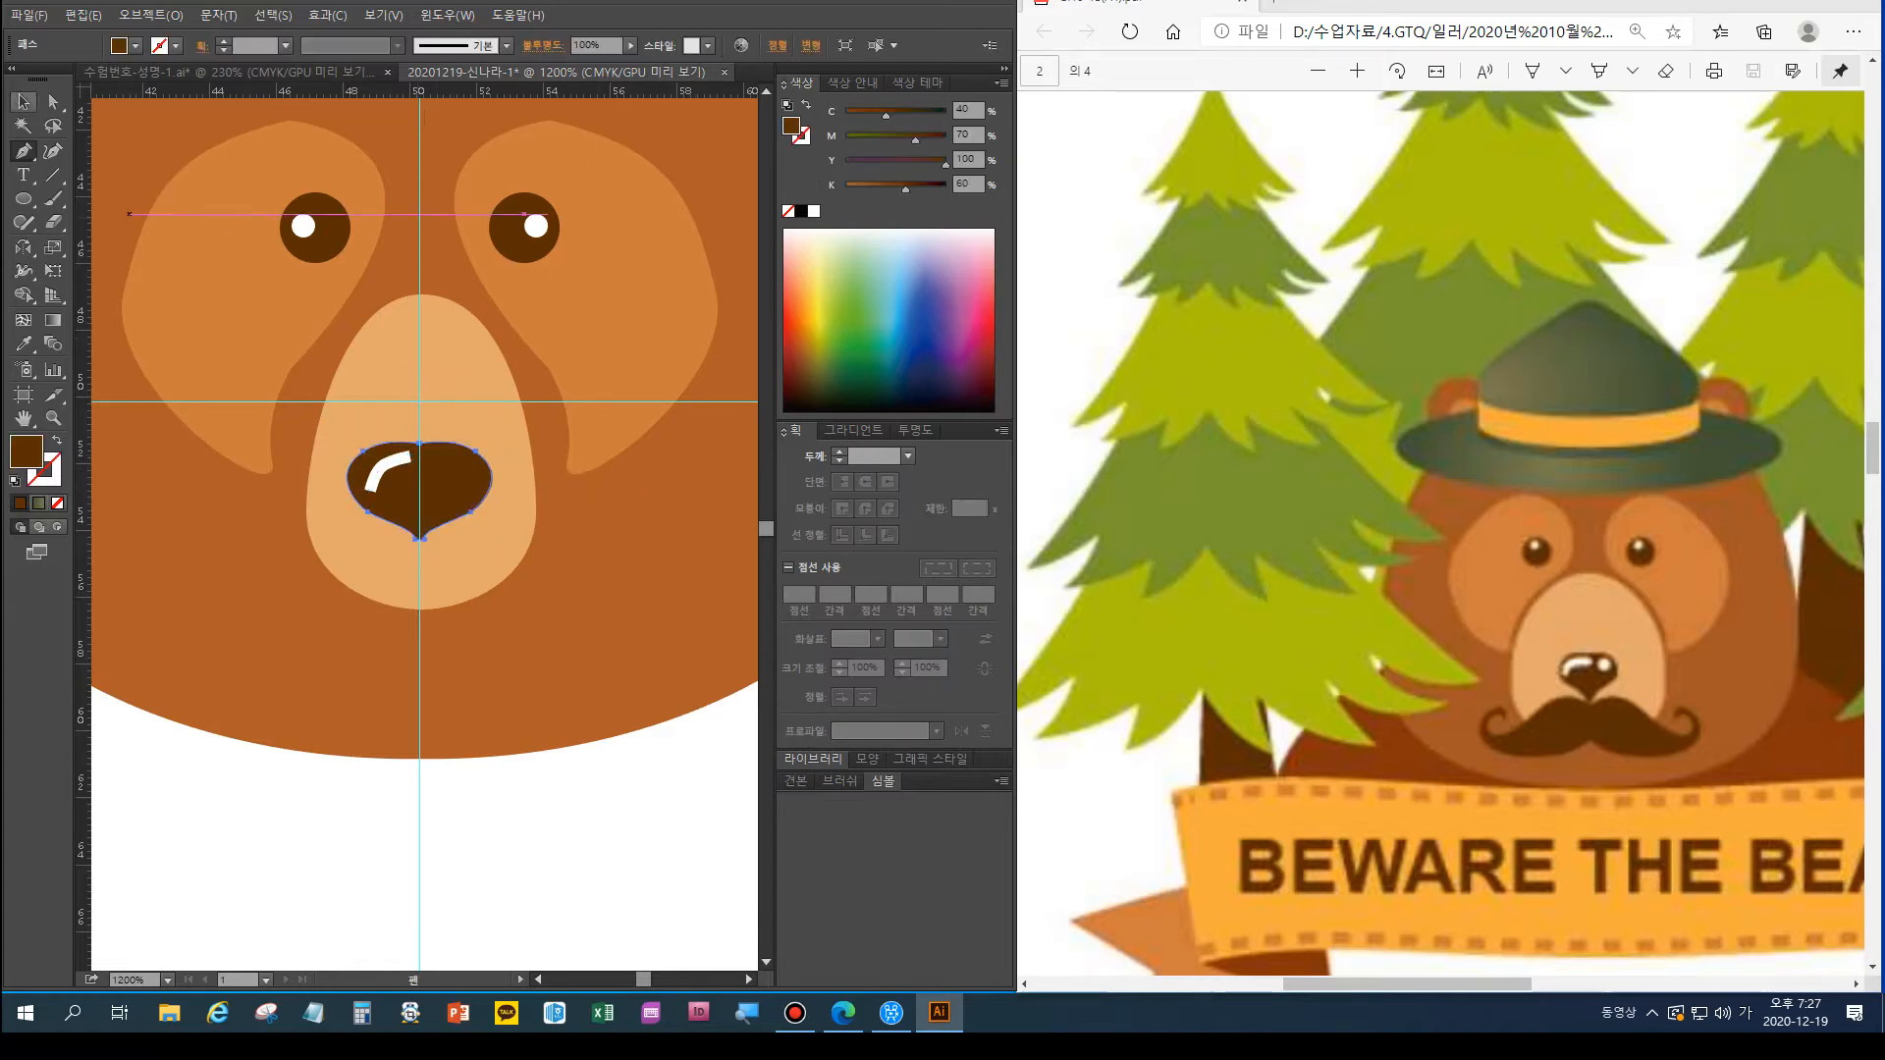
{"action": "left_click", "coordinate": [388, 469]}
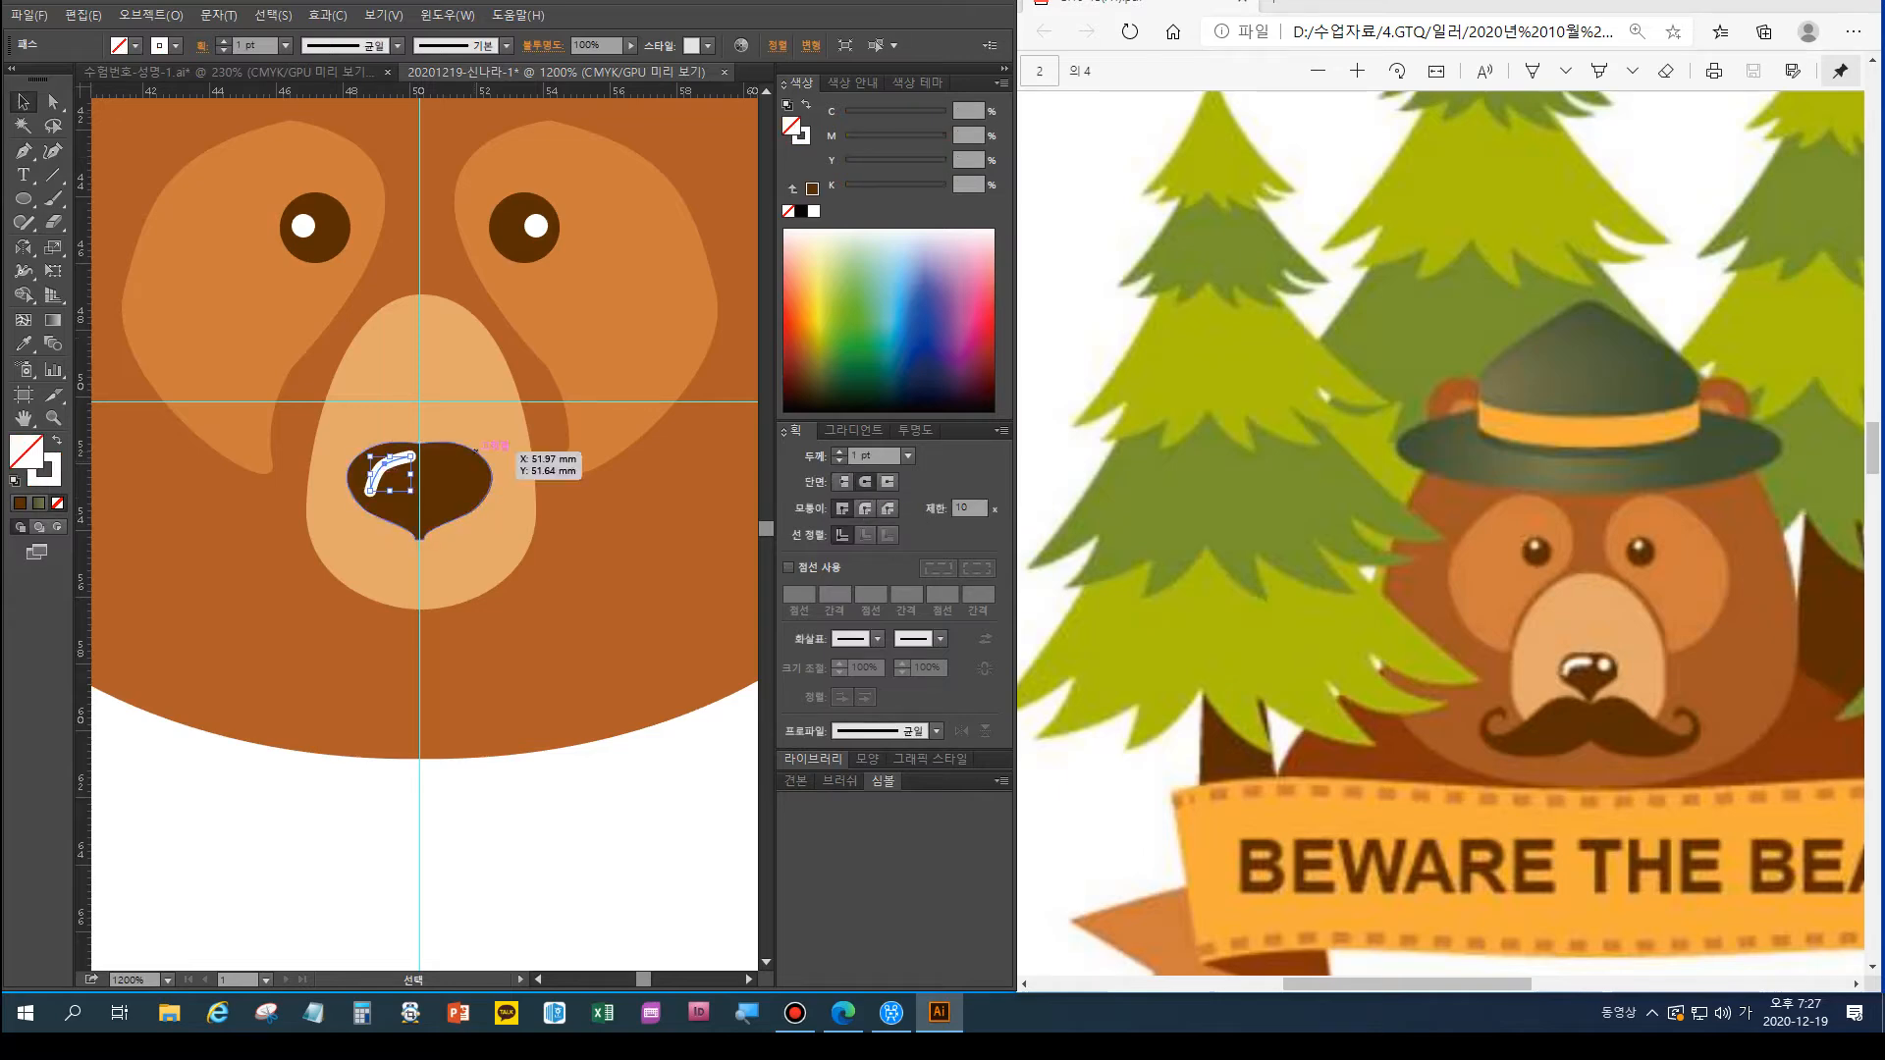
Add a small white circle with no stroke on the nose's upper right
{"action": "key", "text": "l"}
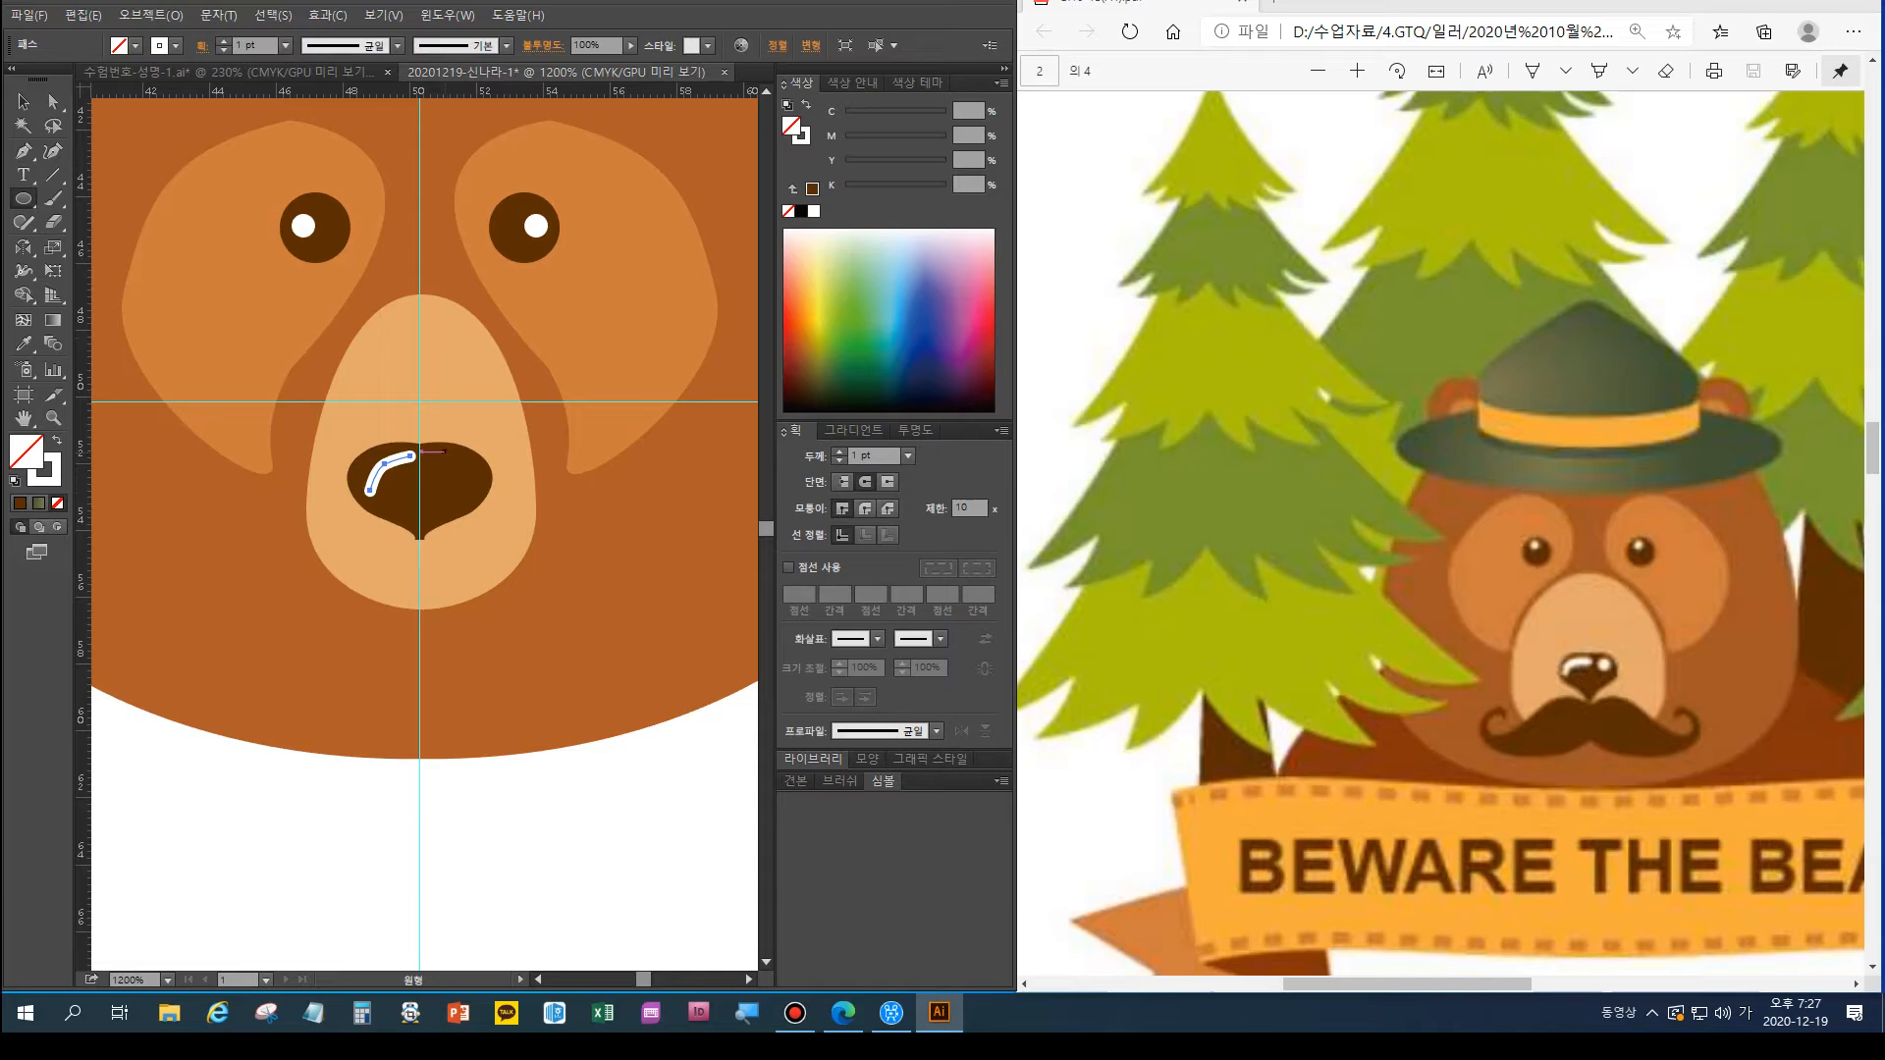
{"action": "left_click_drag", "start_coordinate": [439, 449], "coordinate": [465, 472]}
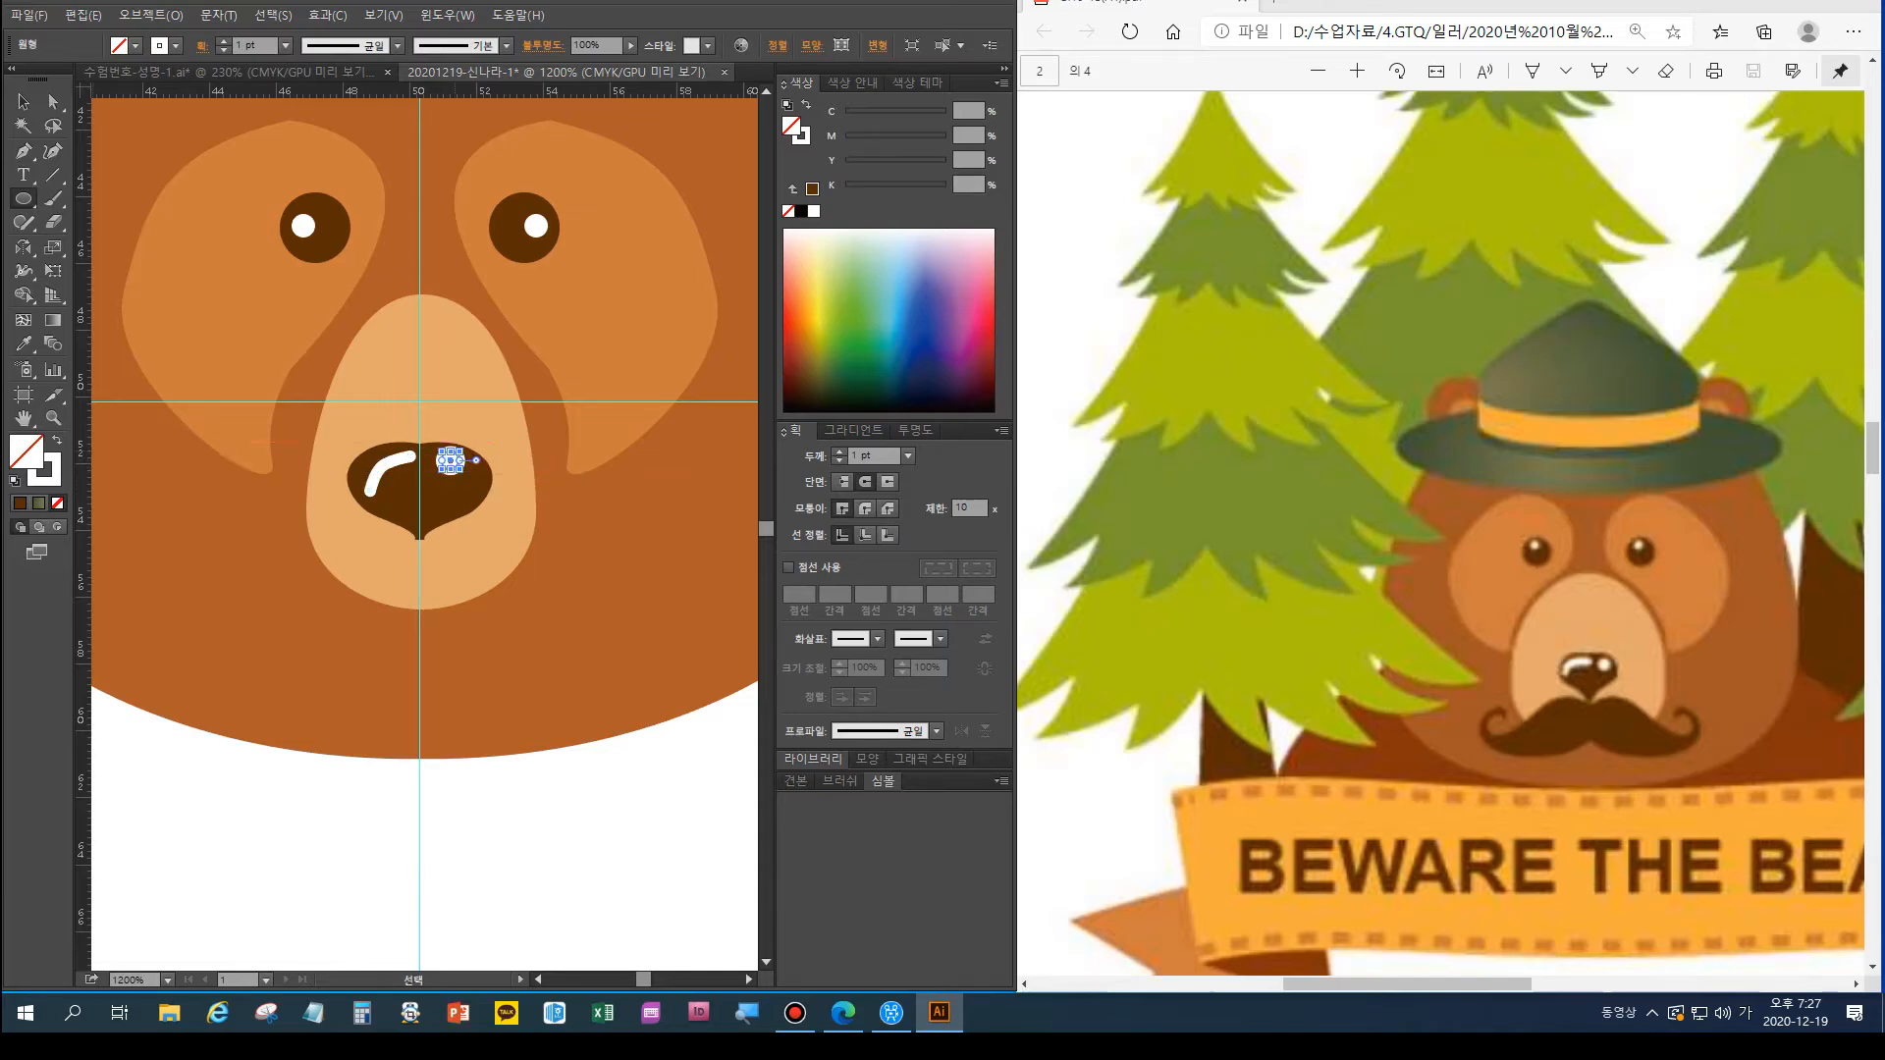
{"action": "key", "text": "shift+x"}
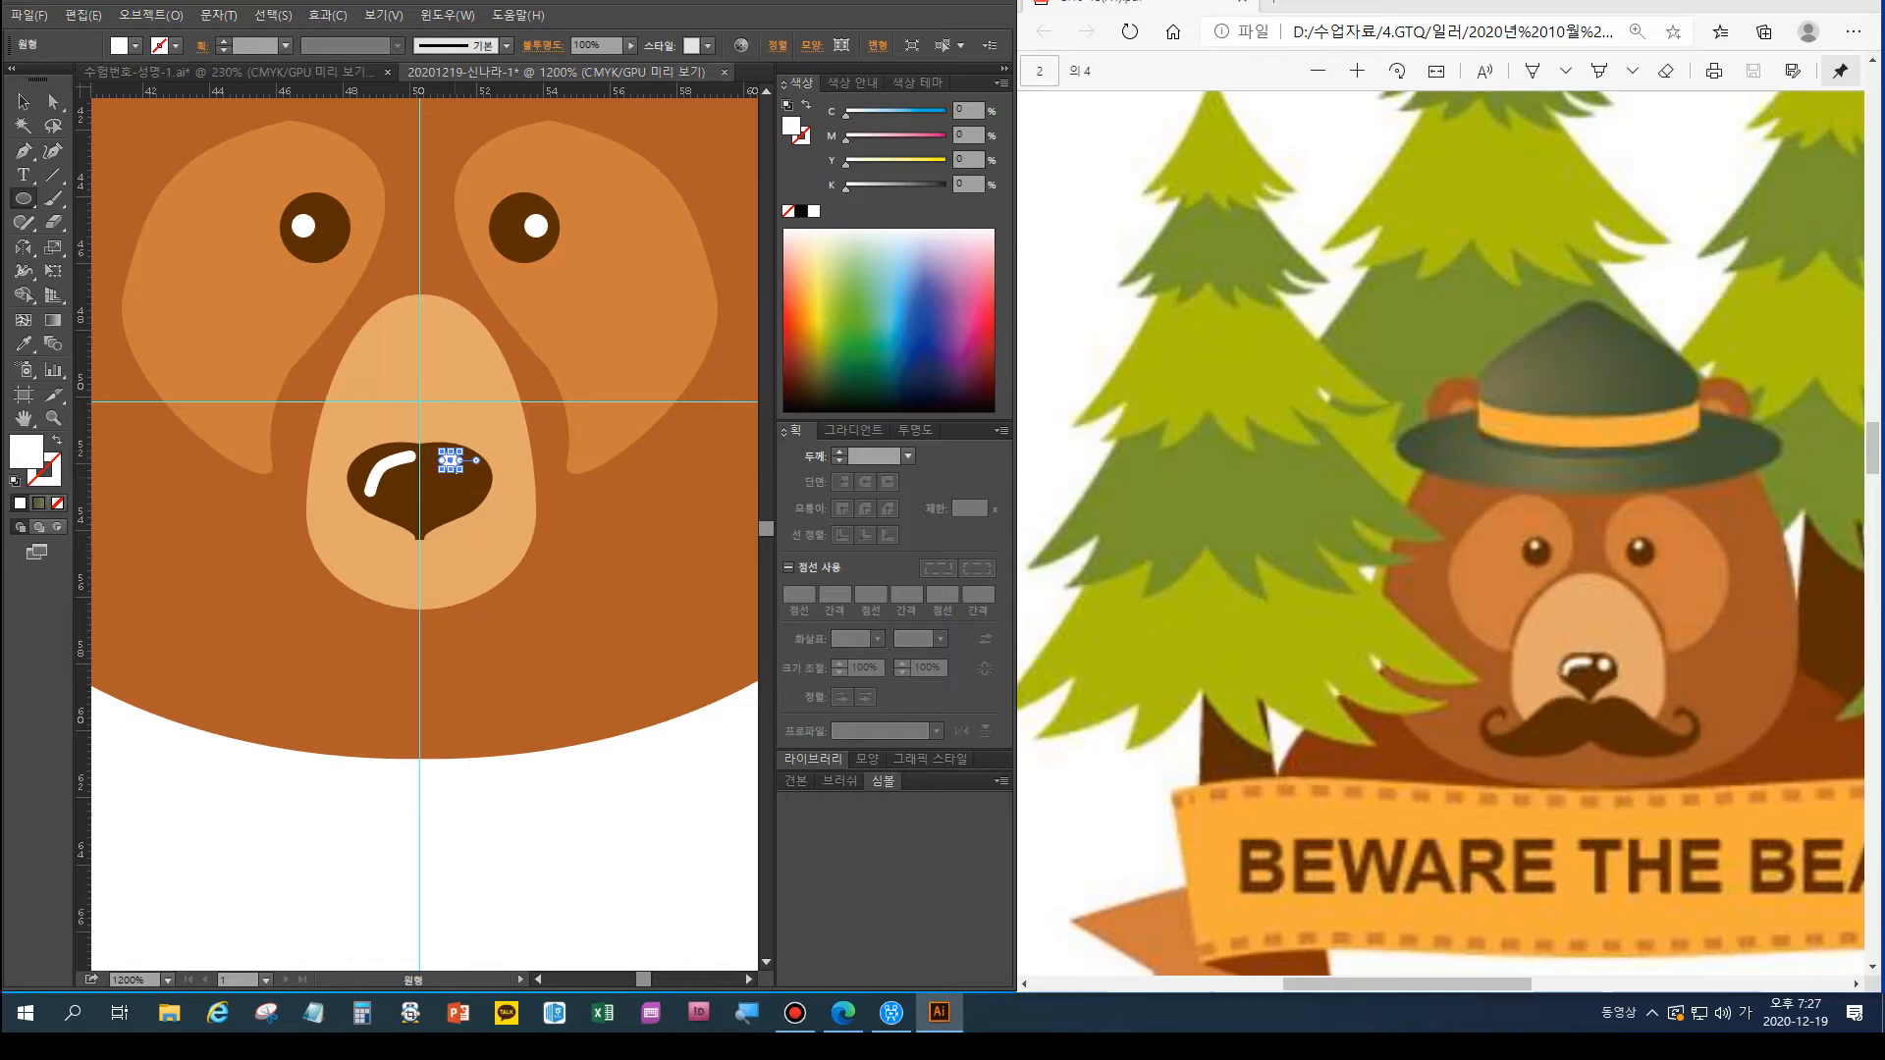
{"action": "key", "text": "ctrl+0"}
{"action": "key", "text": "ctrl+shift+a"}
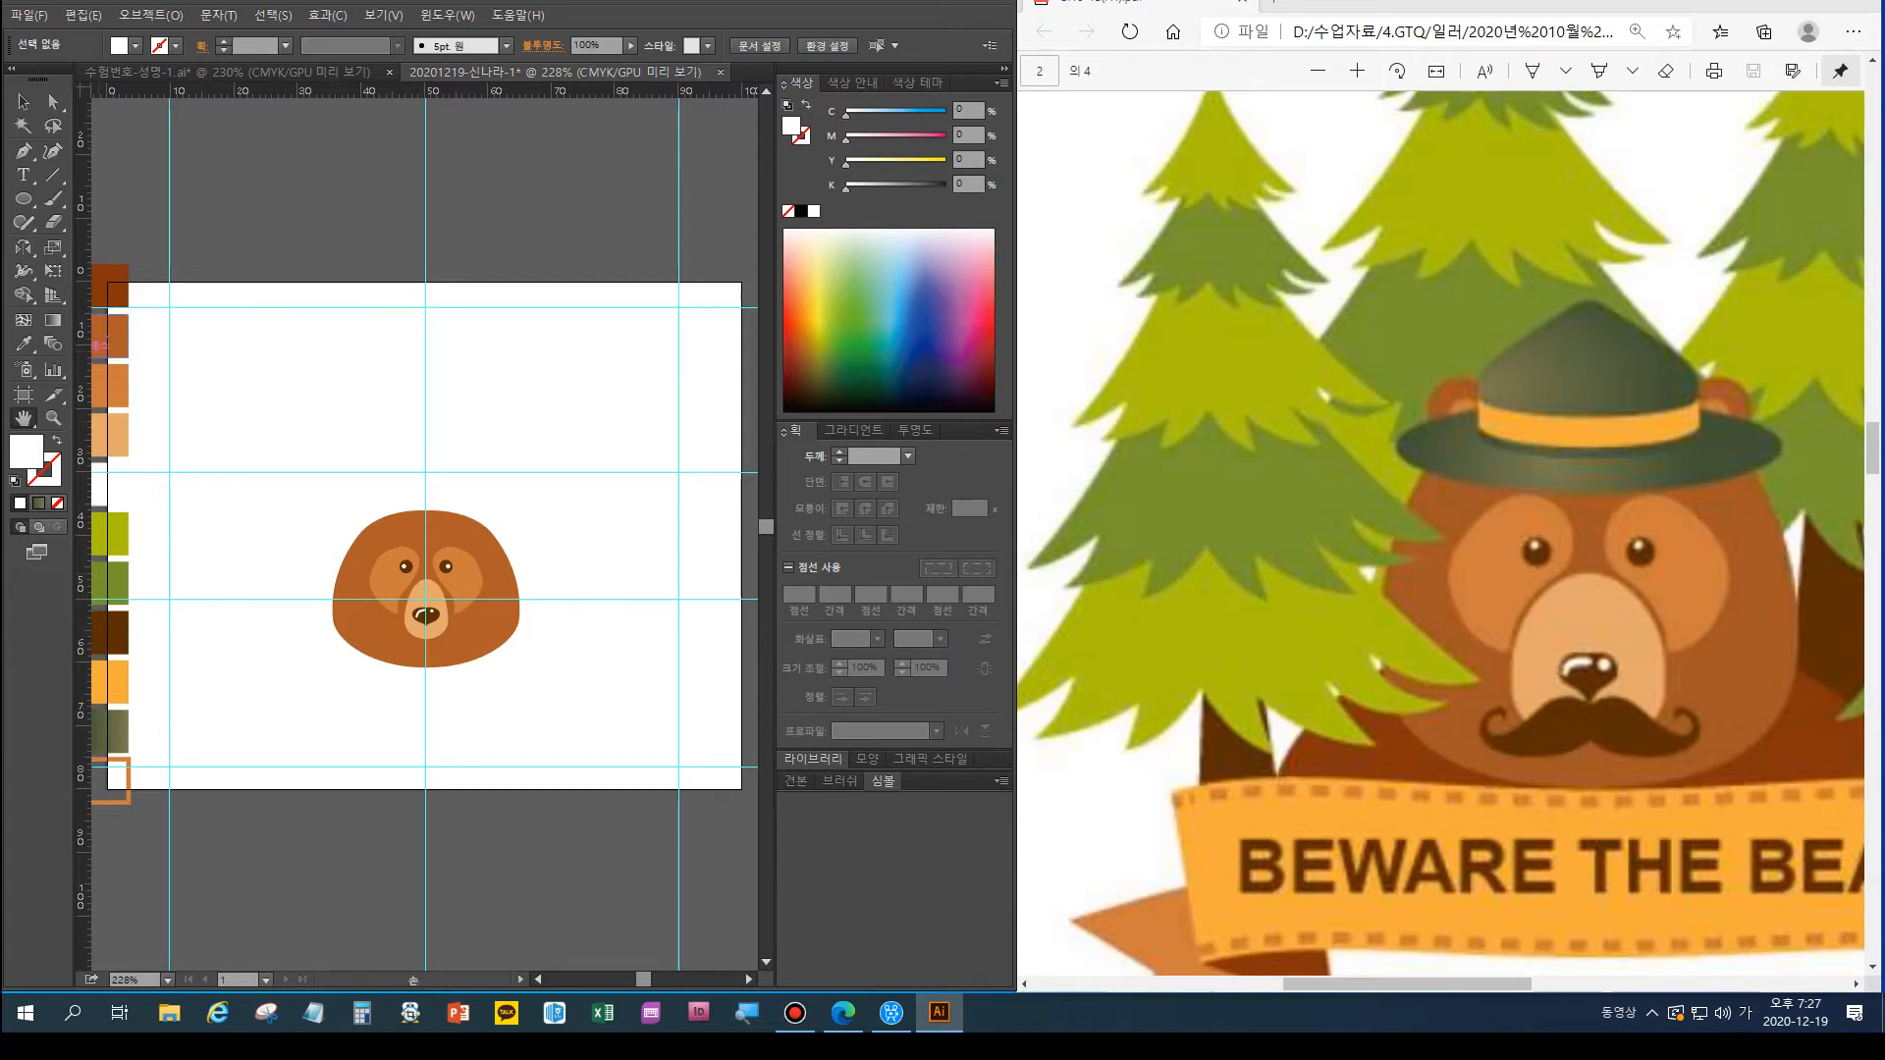
Sample the nose's dark brown colour as the current fill
{"action": "key", "text": "ctrl+plus"}
{"action": "key", "text": "ctrl+plus"}
{"action": "left_click_drag", "start_coordinate": [402, 520], "coordinate": [435, 488]}
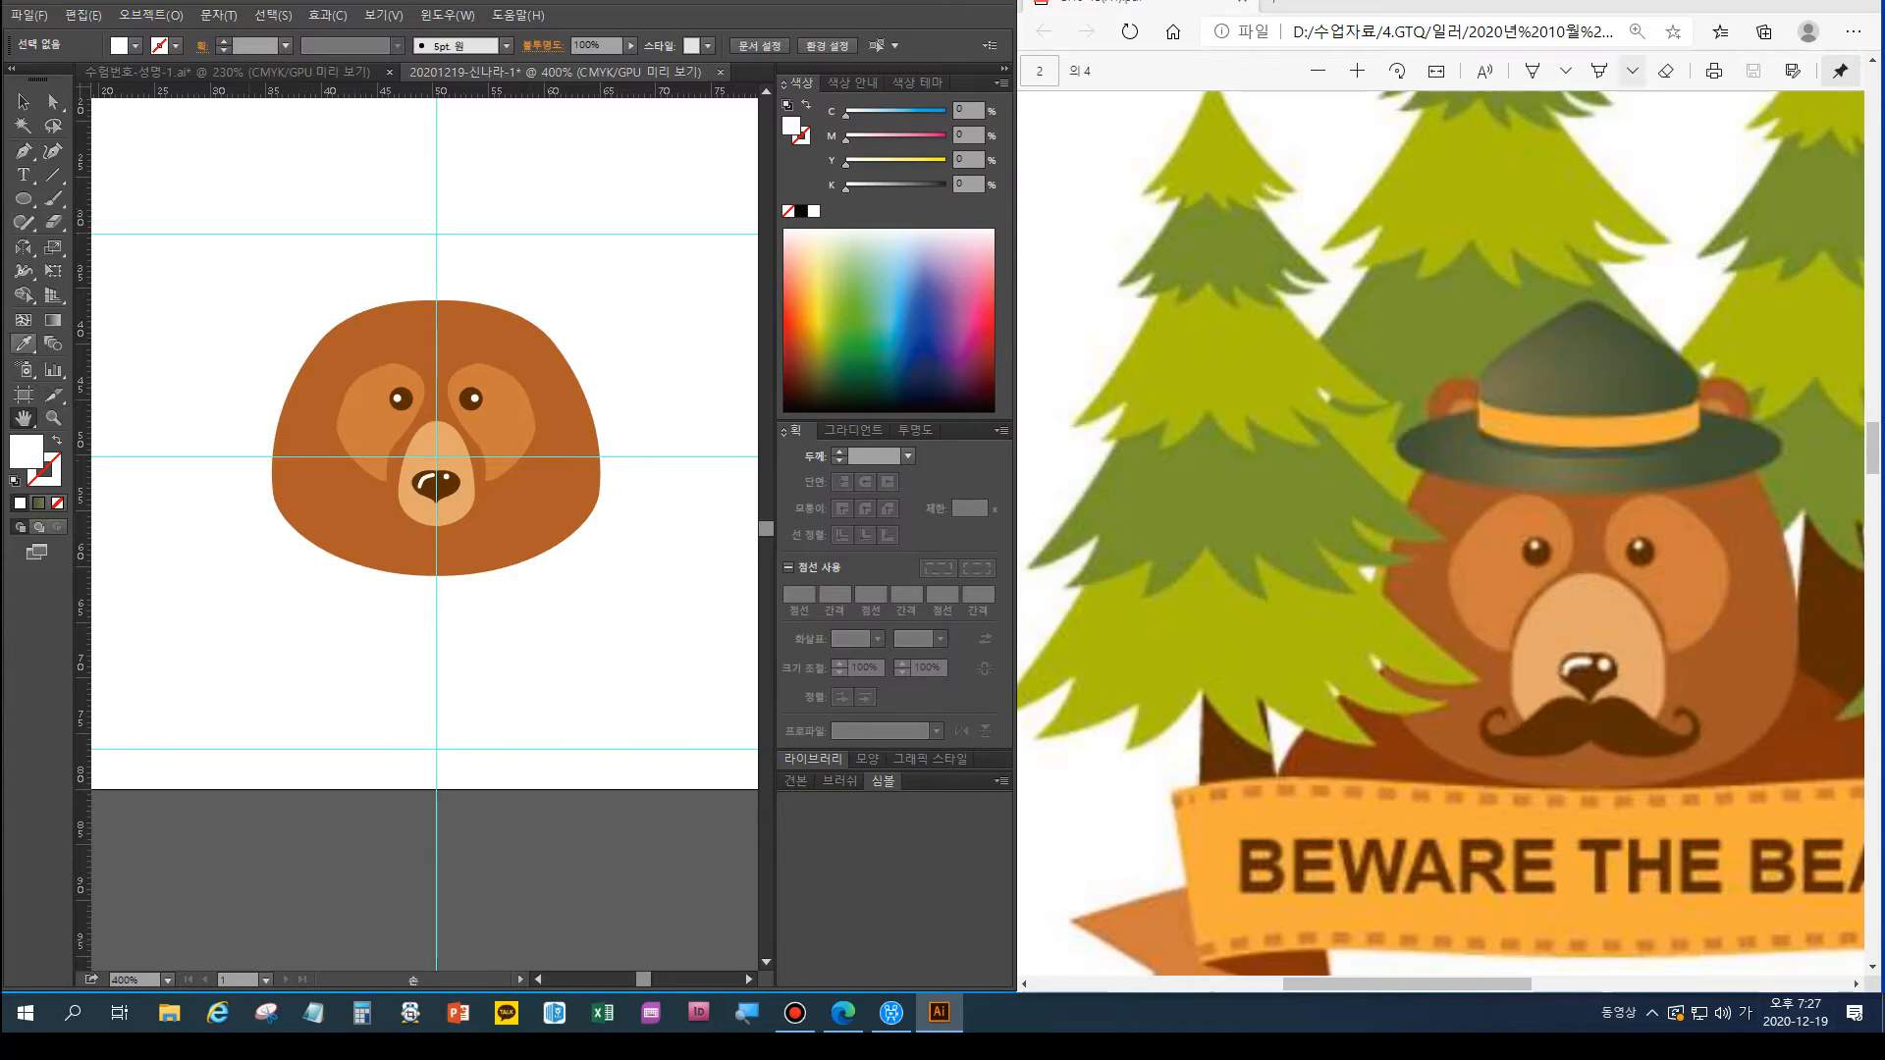
{"action": "left_click", "coordinate": [24, 343]}
{"action": "left_click", "coordinate": [442, 472]}
{"action": "left_click", "coordinate": [23, 151]}
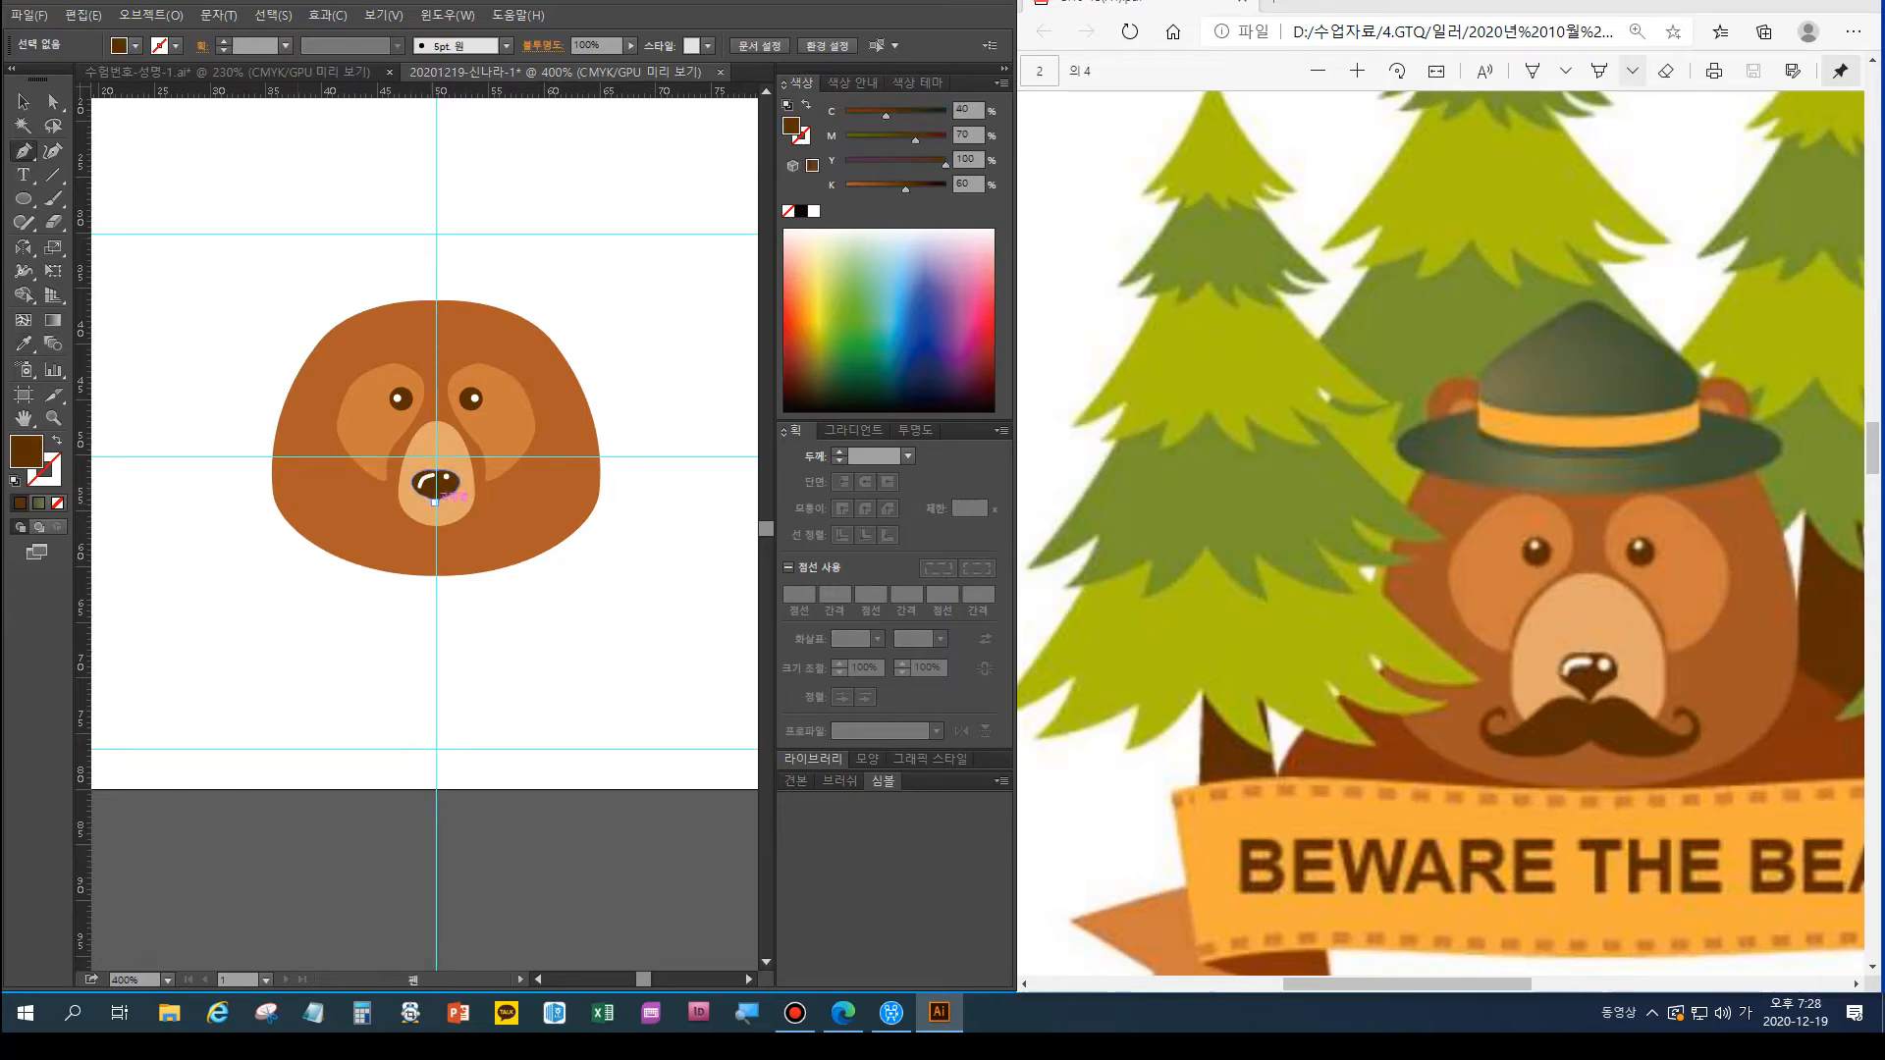
Draw the curled left mustache half from under the nose to its curling tip
{"action": "mouse_move", "coordinate": [412, 502]}
{"action": "left_mouse_down"}
{"action": "mouse_move", "coordinate": [435, 509]}
{"action": "mouse_move", "coordinate": [383, 502]}
{"action": "left_mouse_up"}
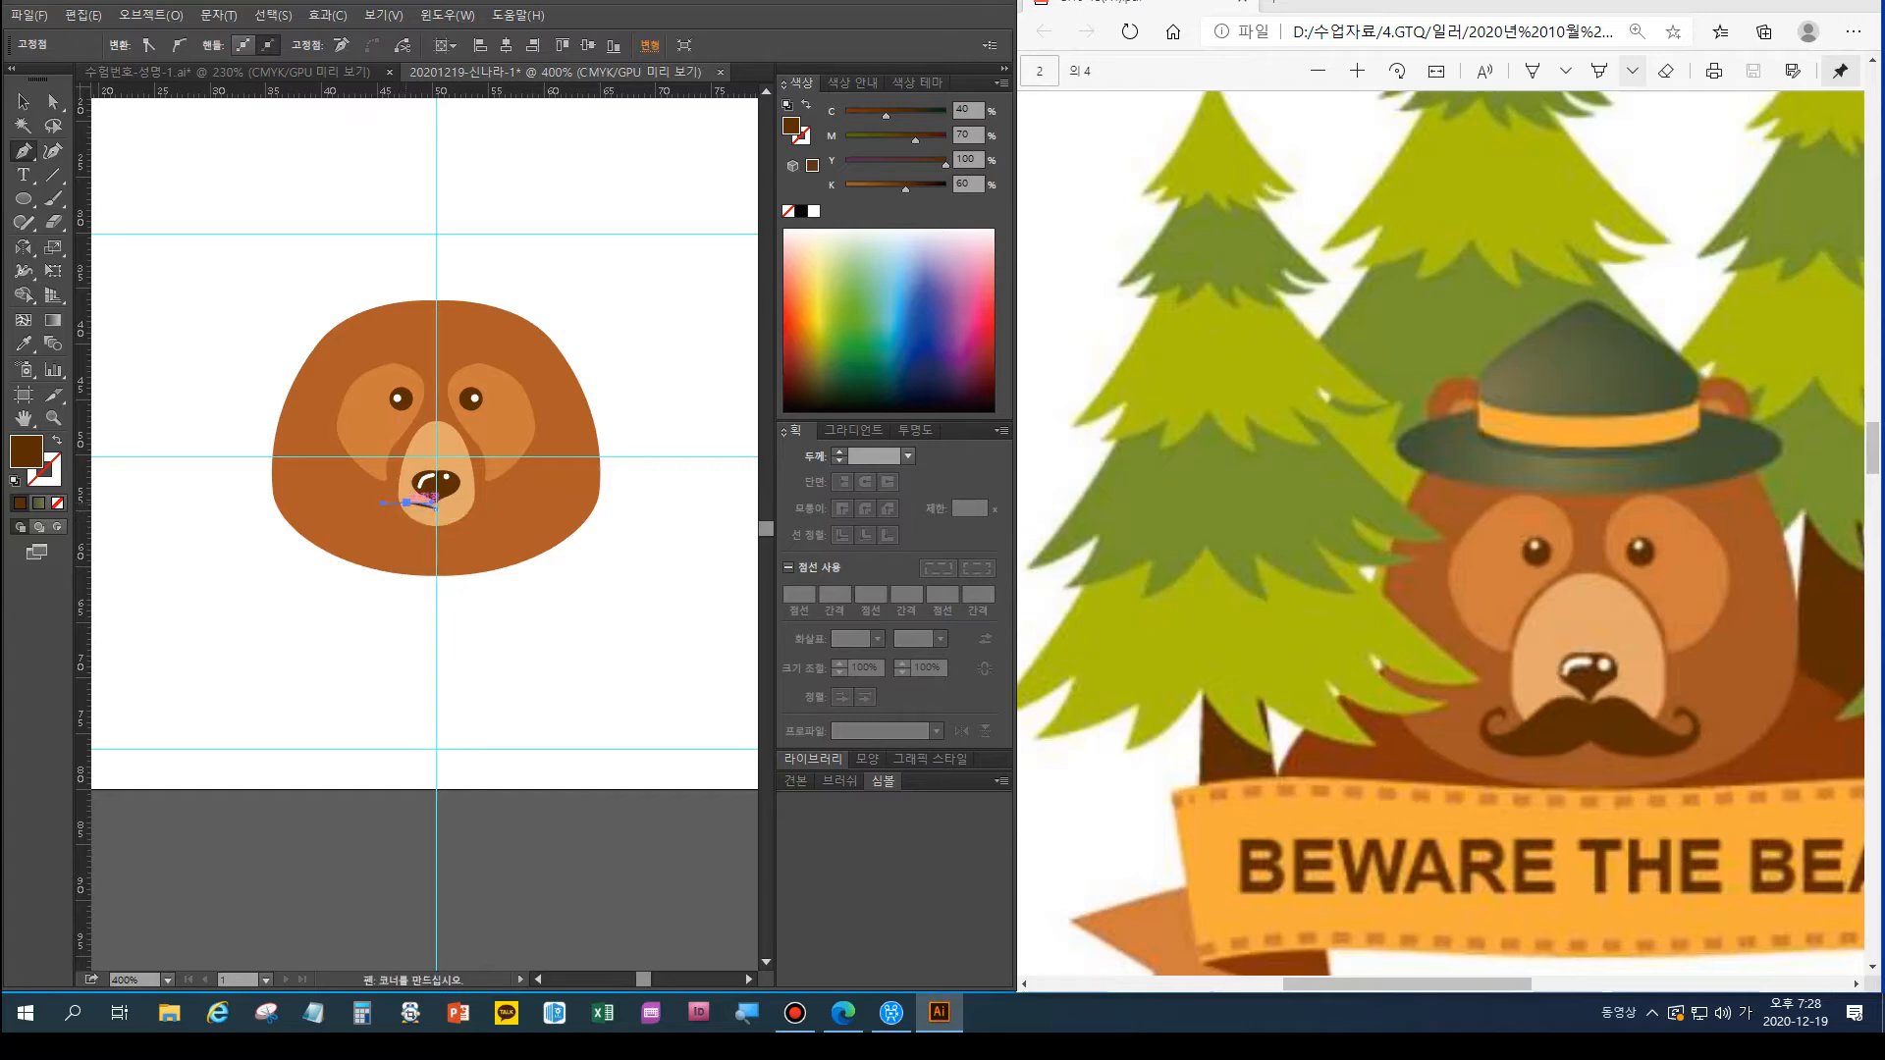
{"action": "left_click", "coordinate": [385, 526]}
{"action": "left_click_drag", "start_coordinate": [379, 543], "coordinate": [354, 513]}
{"action": "left_click", "coordinate": [363, 509]}
{"action": "left_click_drag", "start_coordinate": [347, 520], "coordinate": [352, 507]}
{"action": "left_click", "coordinate": [351, 509]}
{"action": "left_click_drag", "start_coordinate": [343, 526], "coordinate": [479, 486]}
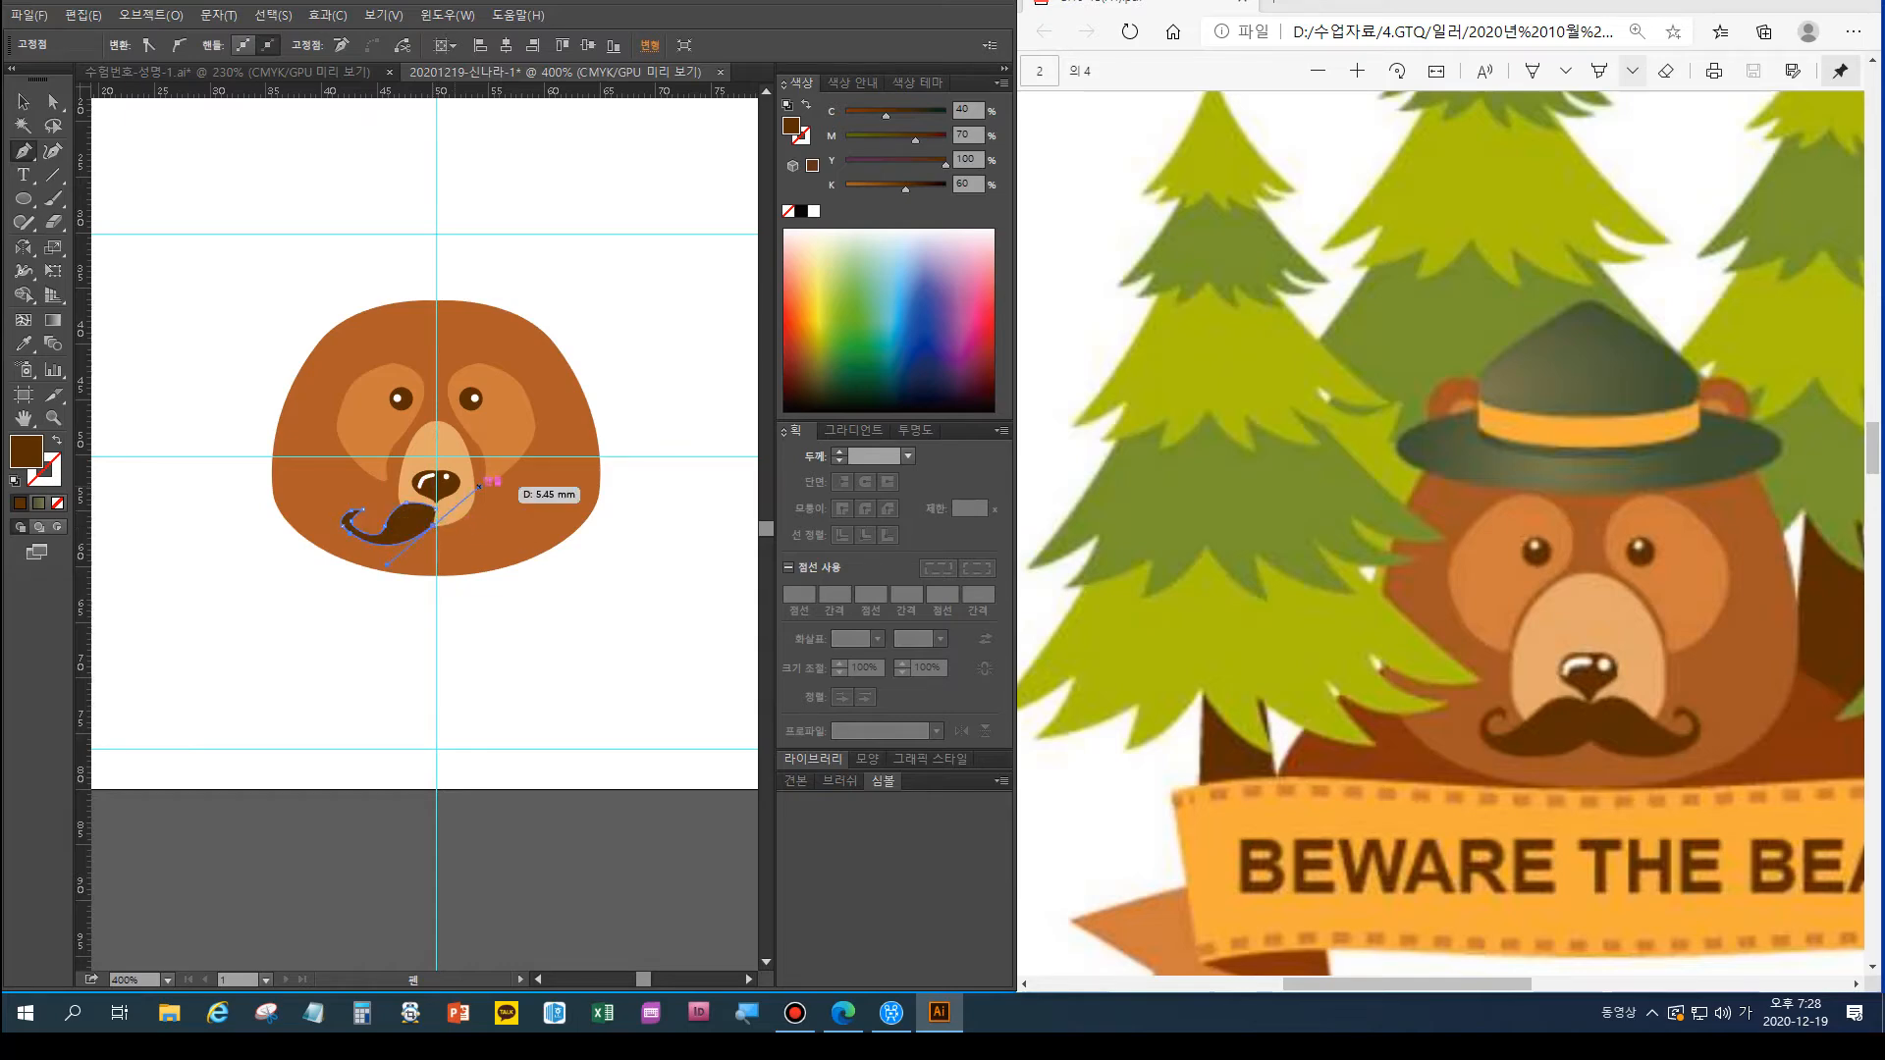
{"action": "left_click", "coordinate": [435, 509]}
{"action": "left_click", "coordinate": [465, 621], "text": "ctrl"}
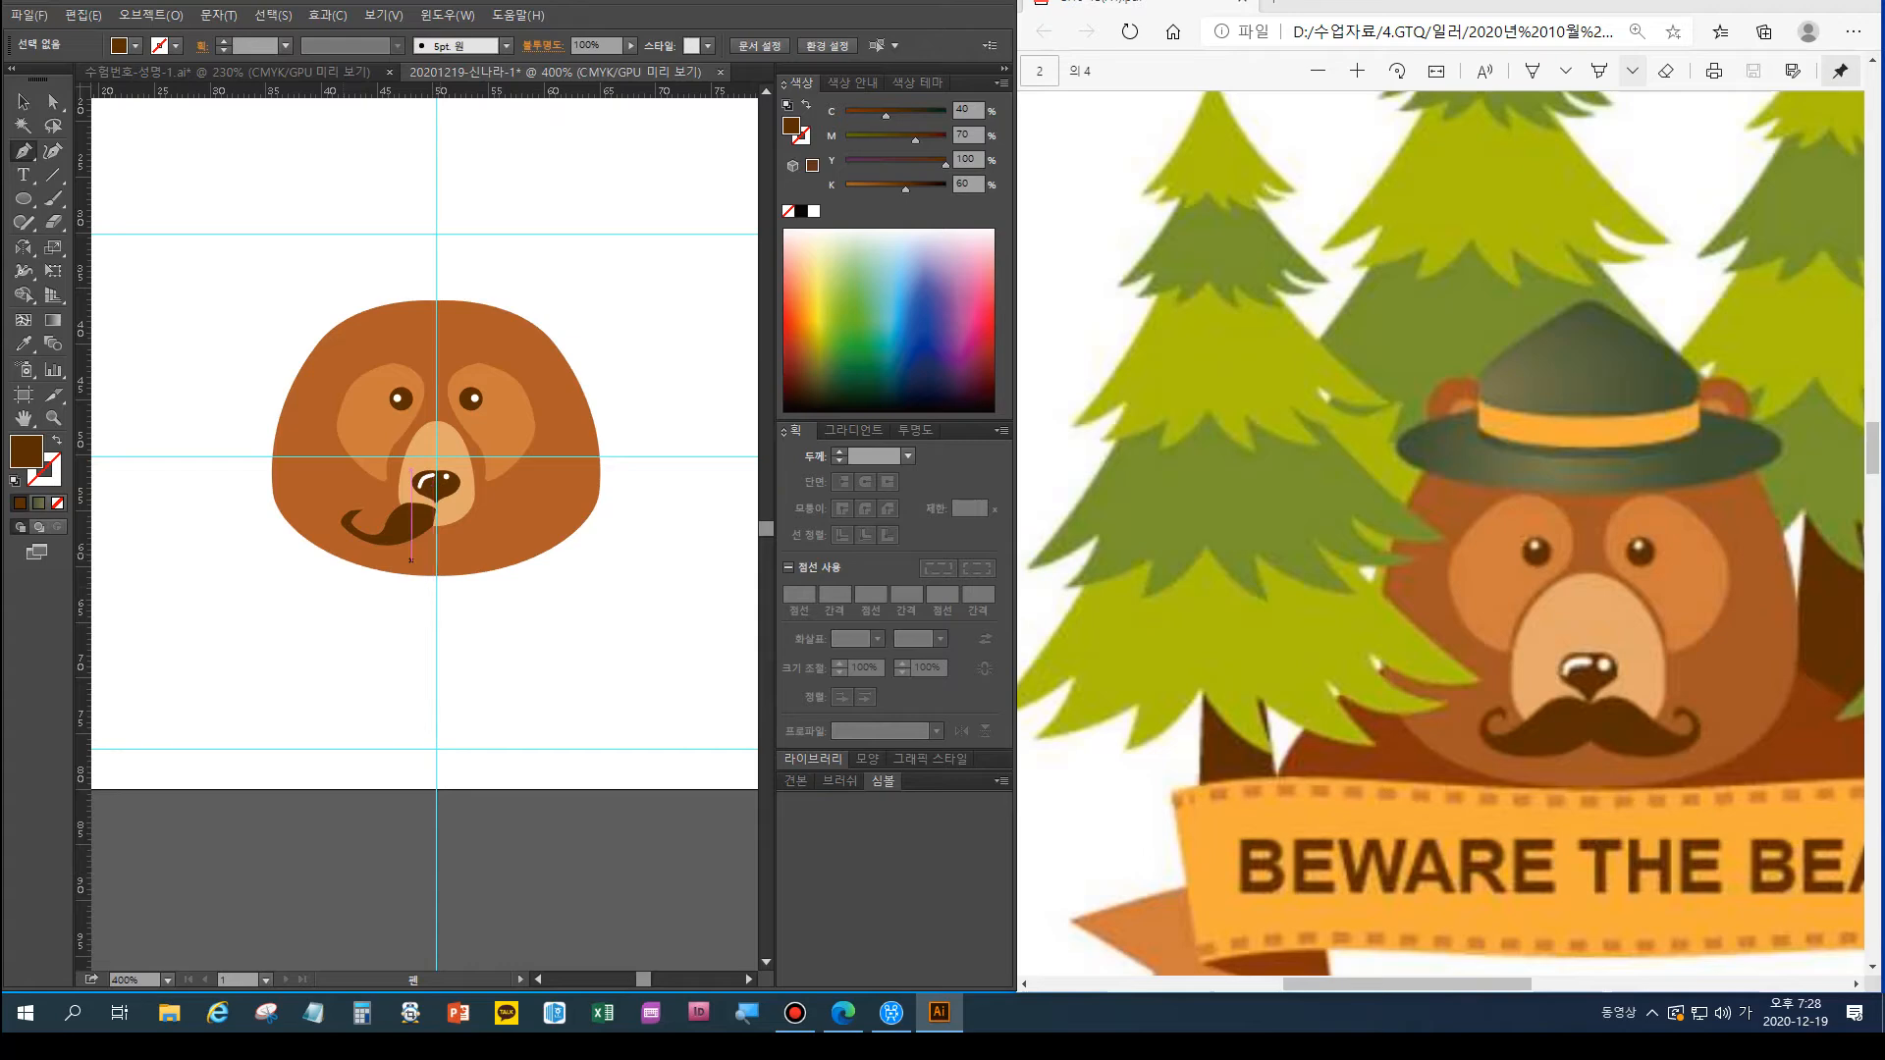
Adjust a handle and make the top anchor of the left mustache half smooth
{"action": "key", "text": "ctrl+plus"}
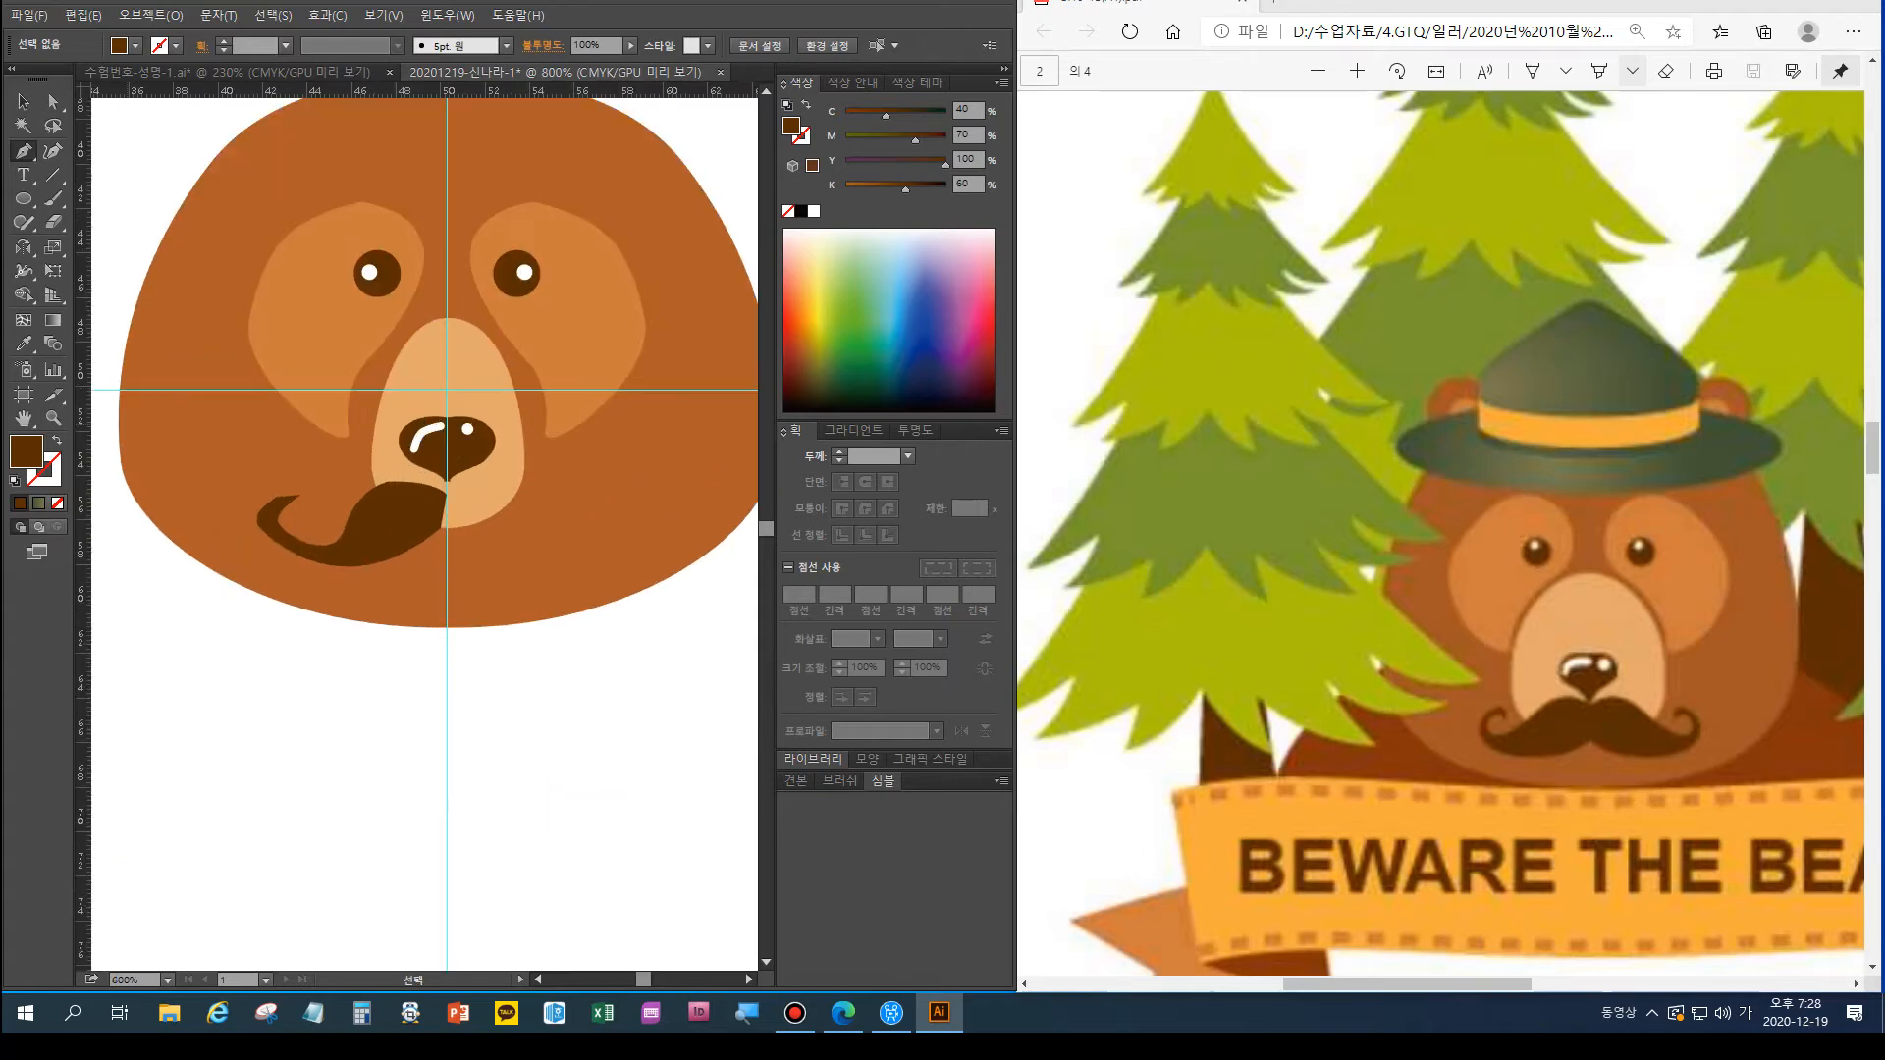
{"action": "key", "text": "a"}
{"action": "left_click", "coordinate": [343, 560]}
{"action": "left_click_drag", "start_coordinate": [318, 557], "coordinate": [368, 505]}
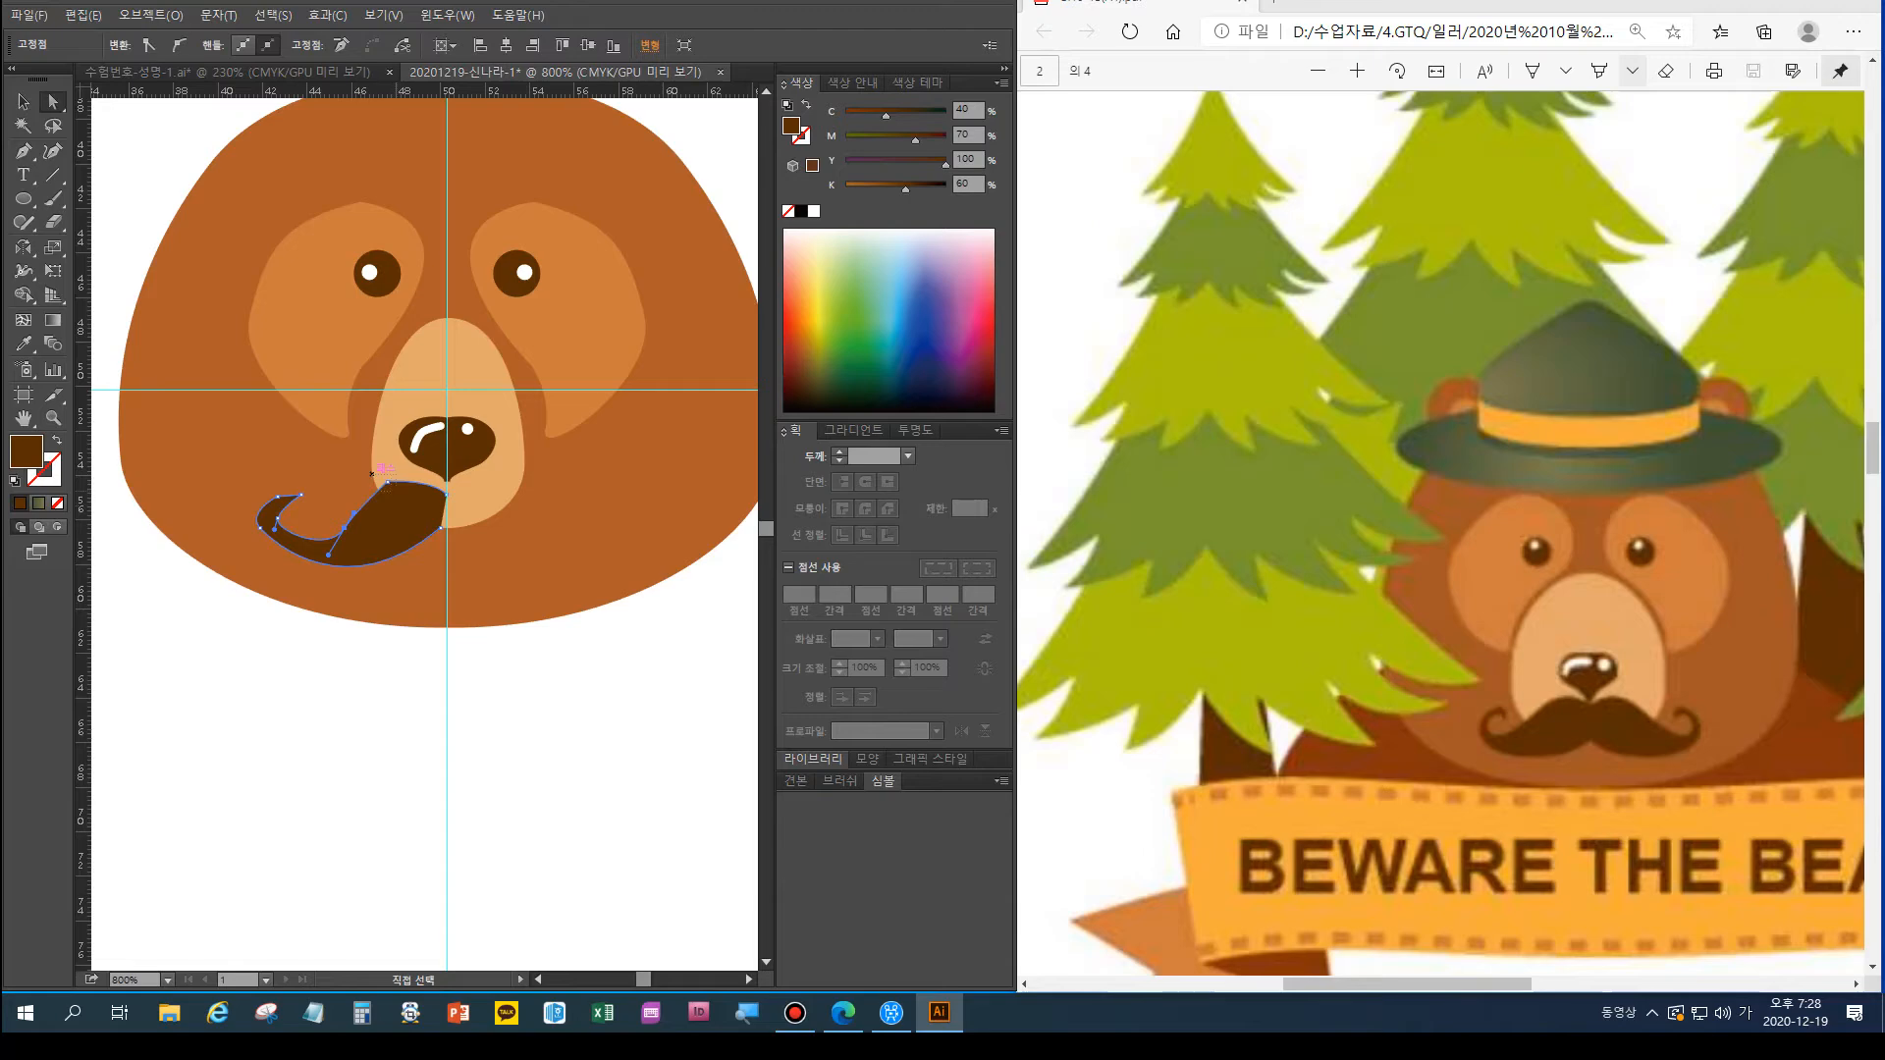
{"action": "left_click", "coordinate": [387, 481]}
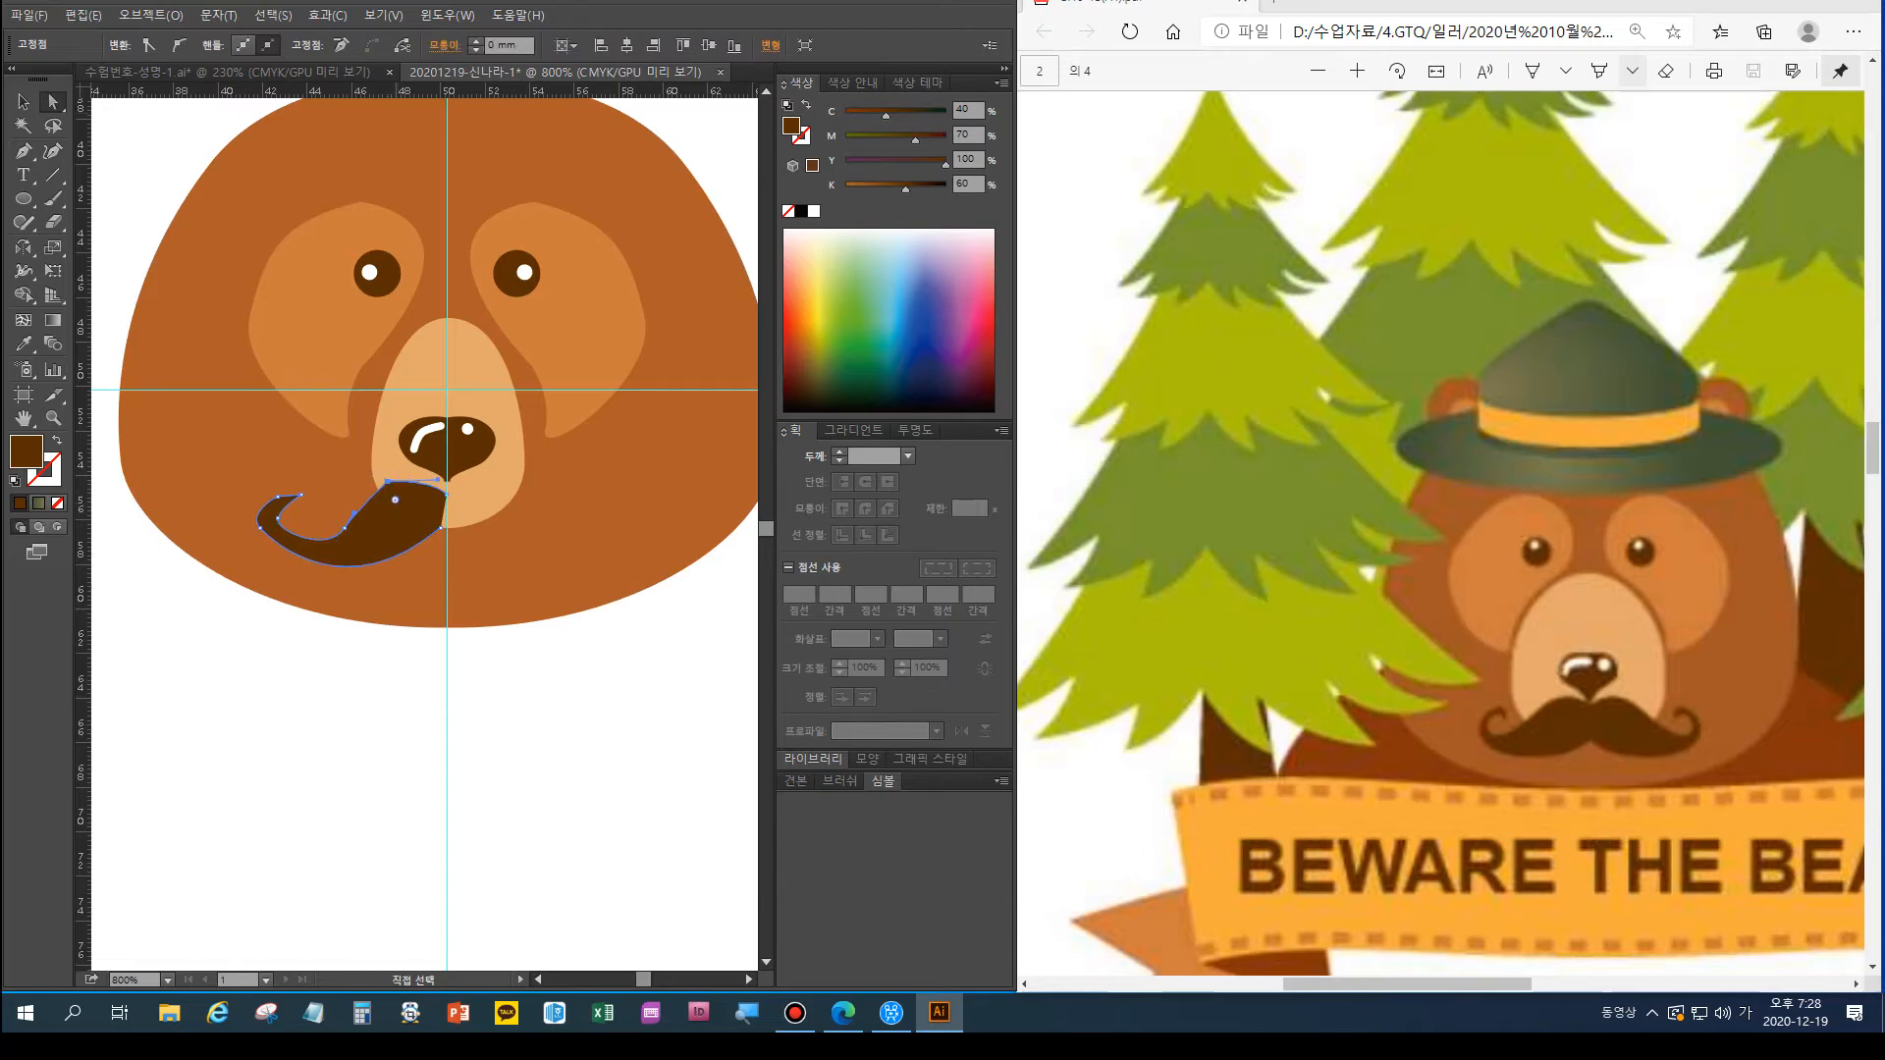
{"action": "left_click", "coordinate": [179, 45]}
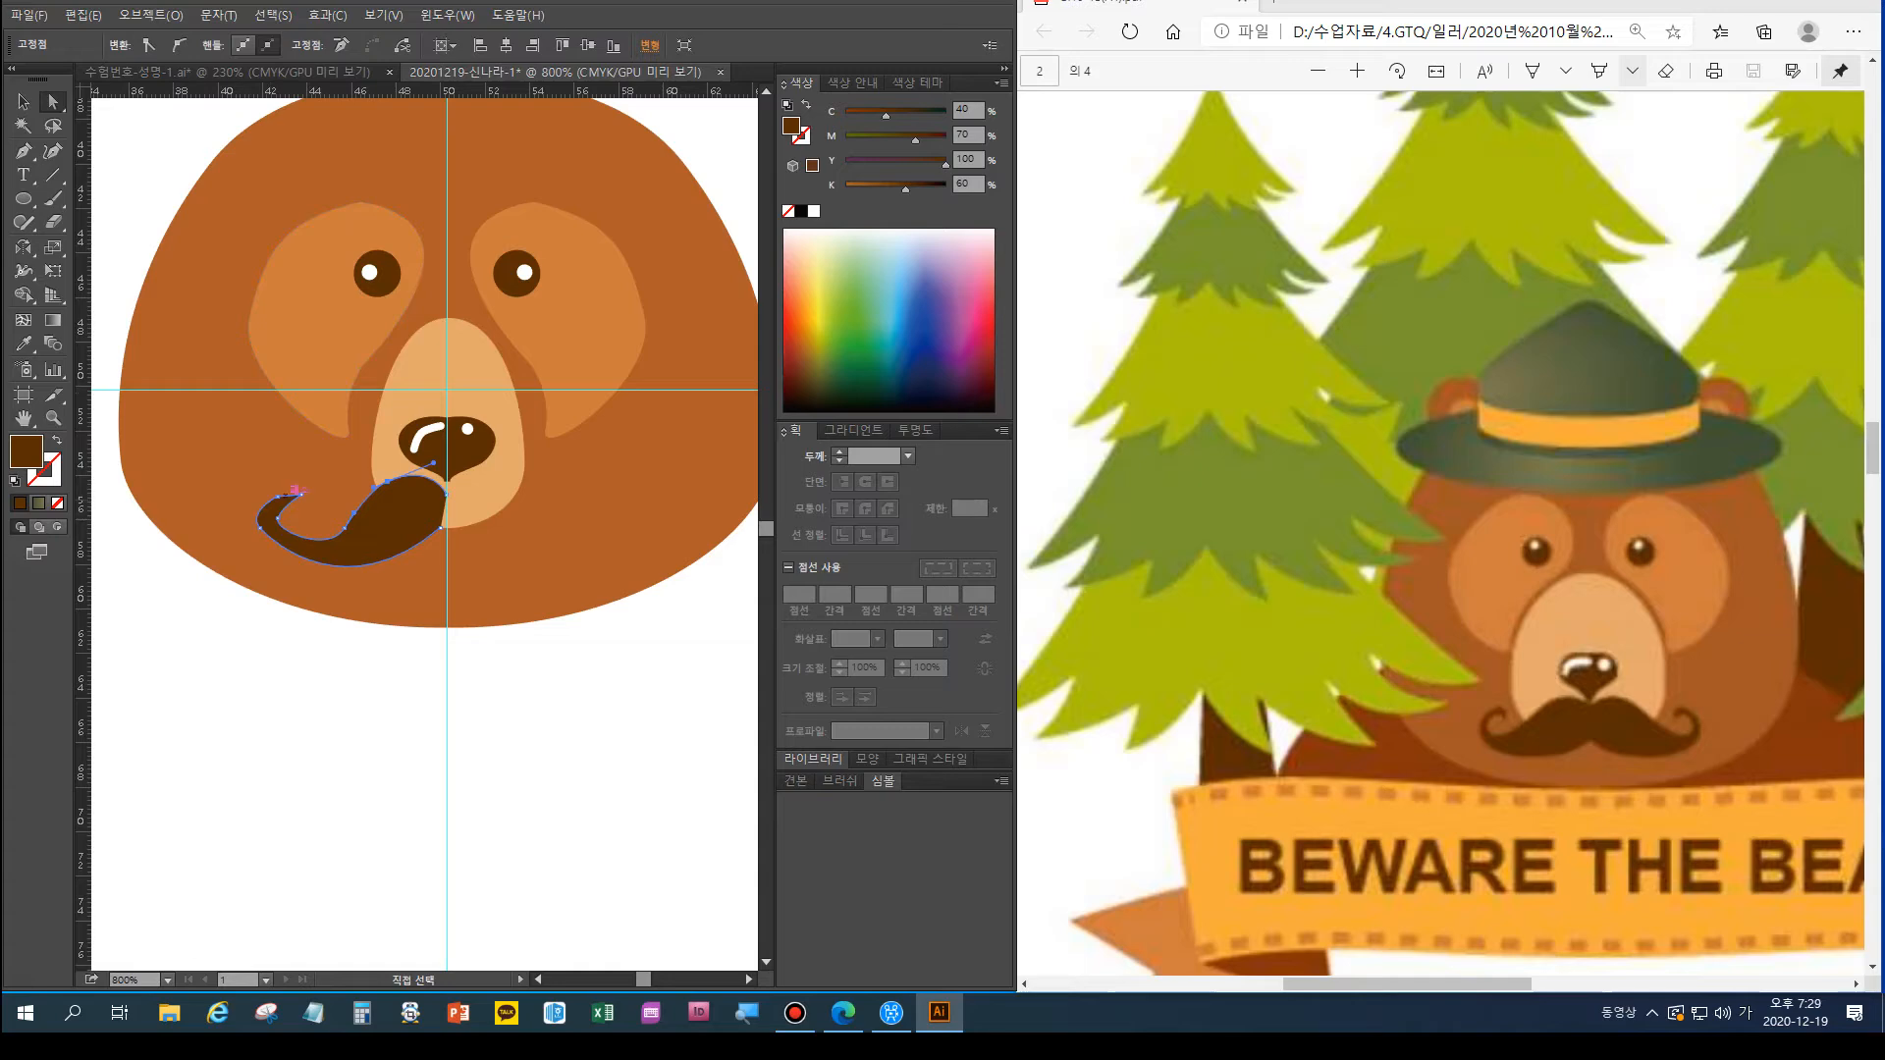
Reshape the tail anchors and handles so the mustache tip curls up smoothly
{"action": "left_click", "coordinate": [277, 528]}
{"action": "key", "text": "Right"}
{"action": "key", "text": "ctrl+z"}
{"action": "key", "text": "ctrl+shift+z"}
{"action": "left_click", "coordinate": [277, 518]}
{"action": "left_click", "coordinate": [278, 497]}
{"action": "left_click_drag", "start_coordinate": [294, 492], "coordinate": [301, 495]}
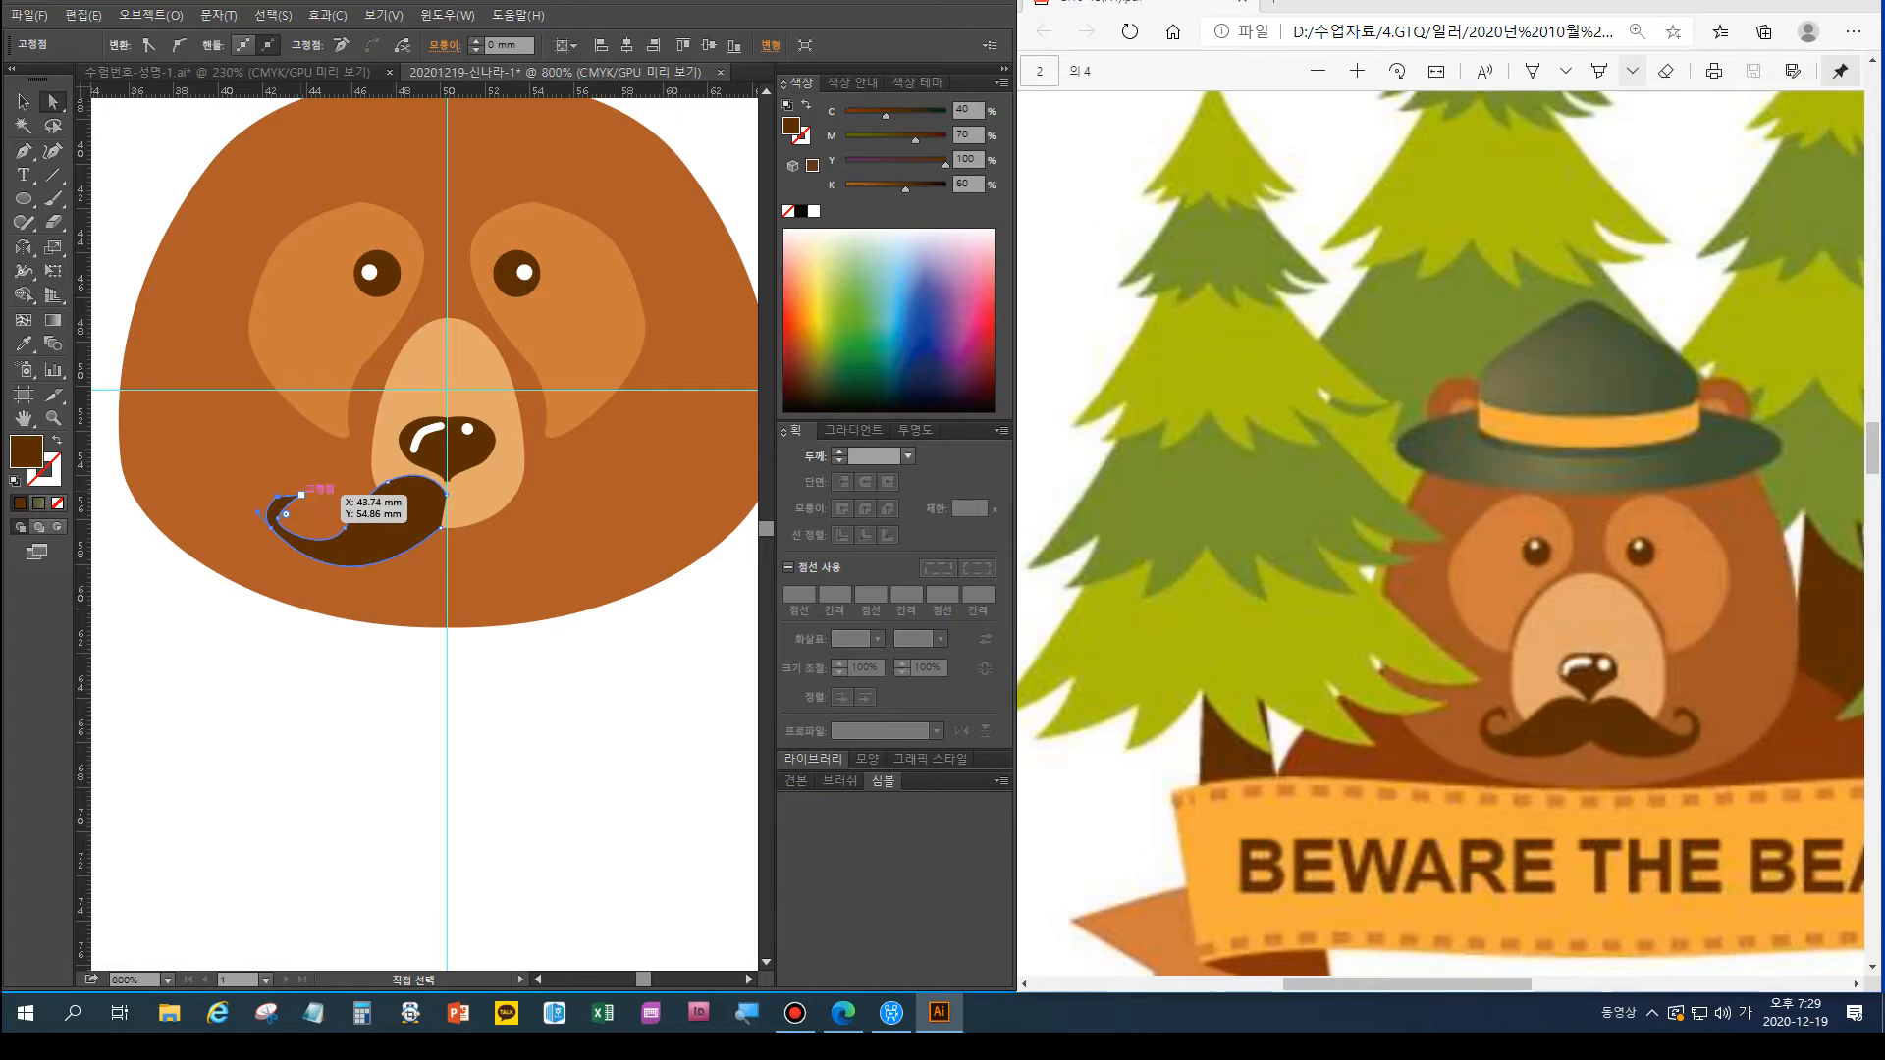
{"action": "key", "text": "shift+c"}
{"action": "left_click", "coordinate": [301, 495]}
{"action": "key", "text": "a"}
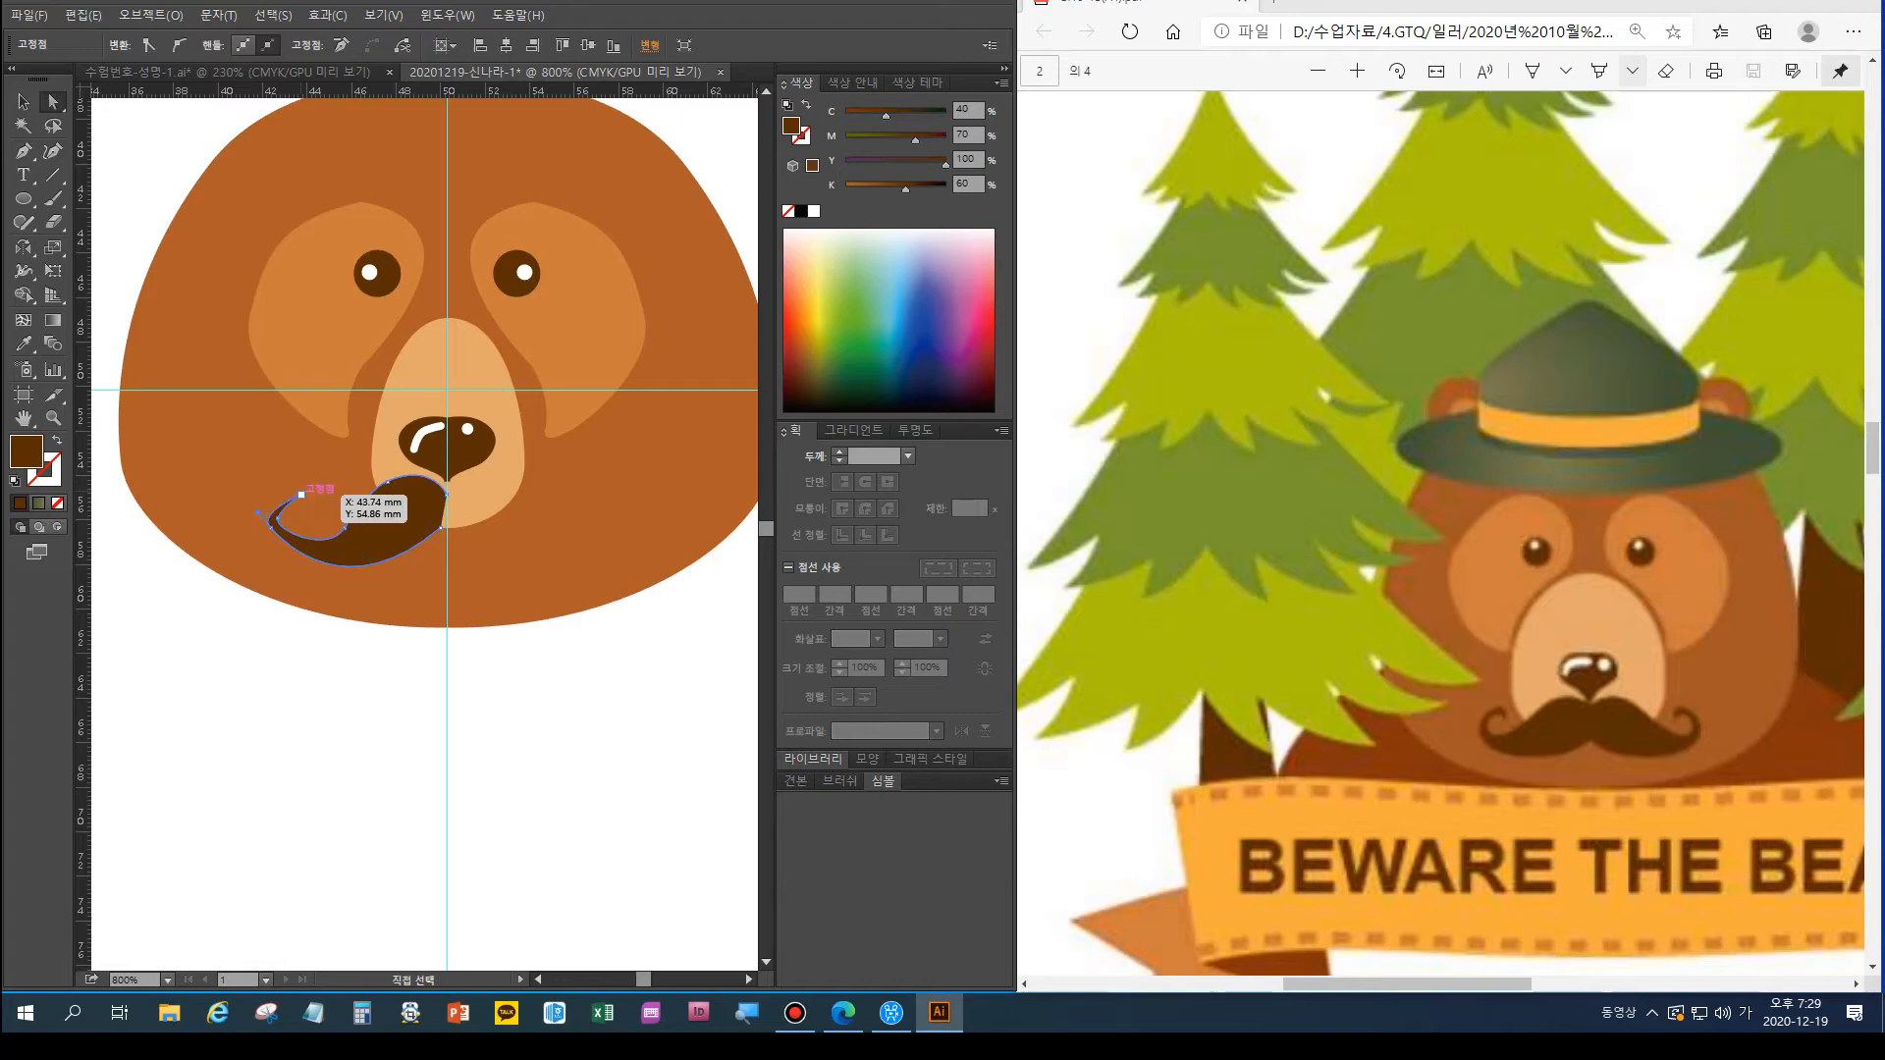
{"action": "left_click_drag", "start_coordinate": [301, 495], "coordinate": [301, 494]}
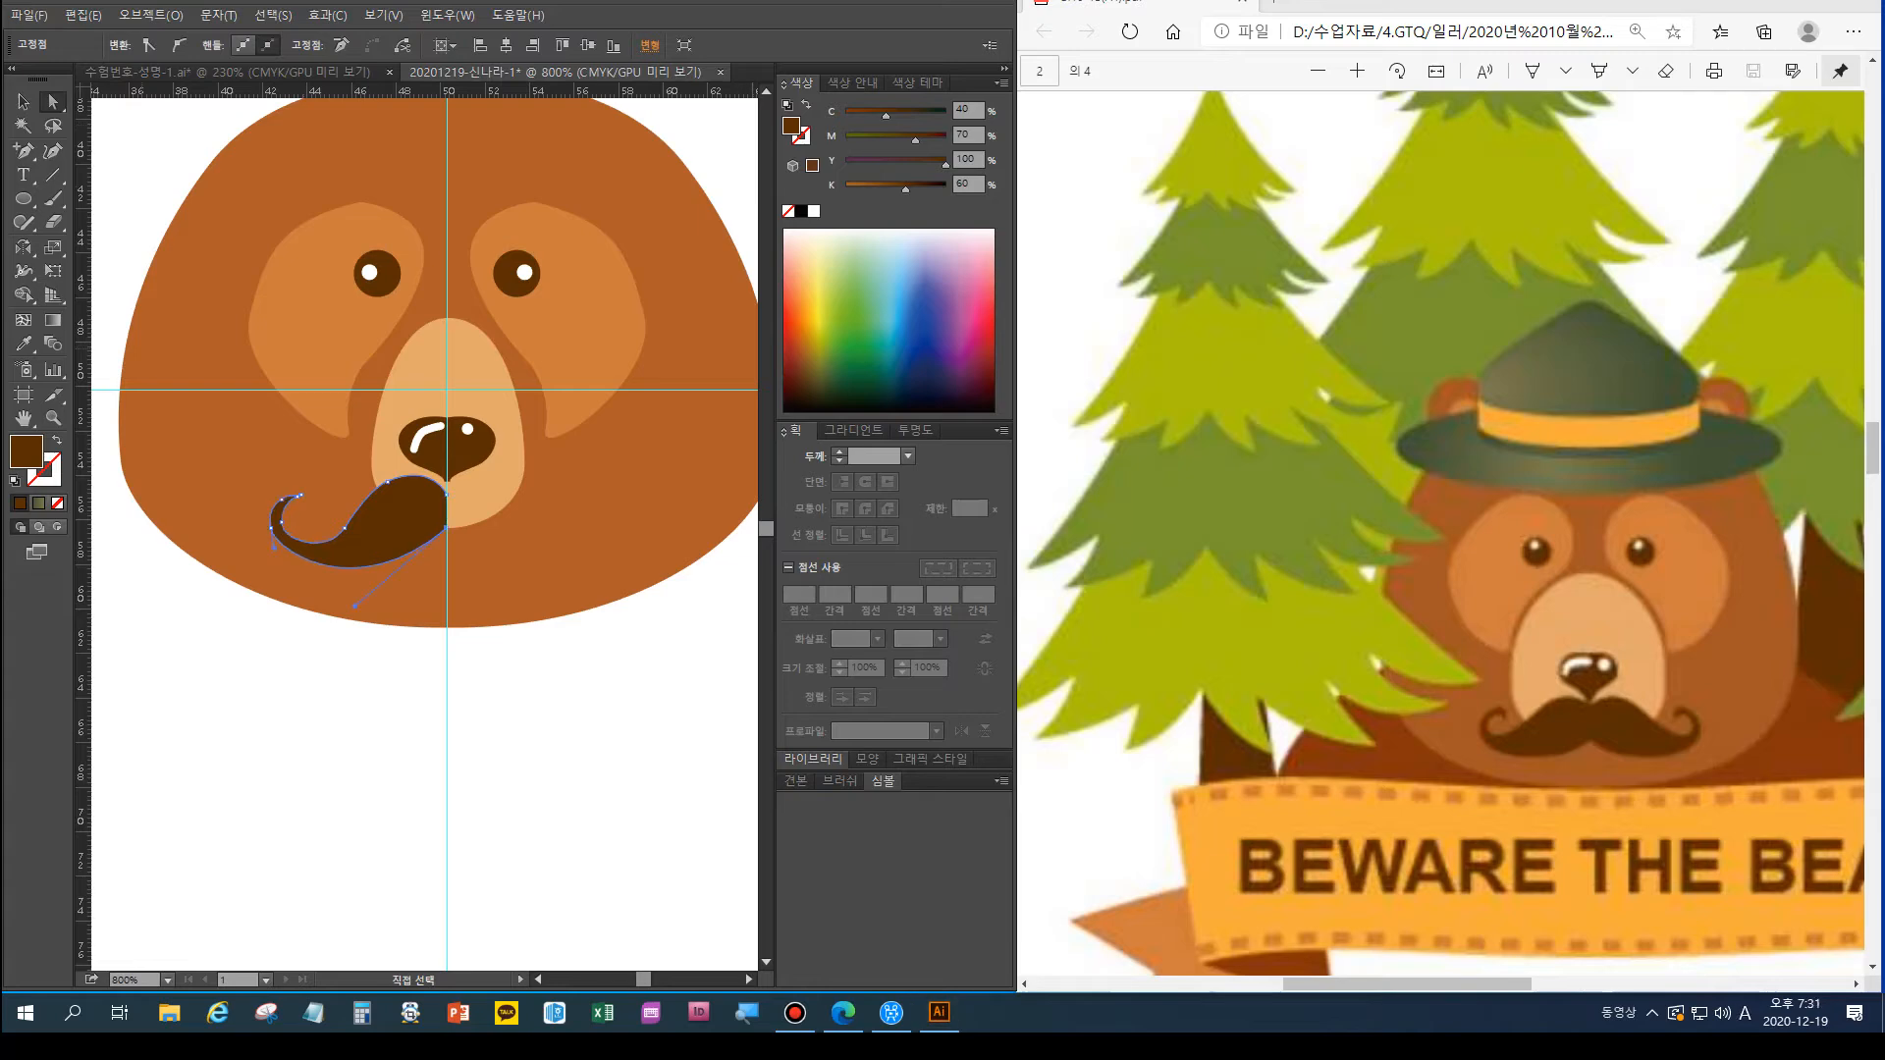
{"action": "key", "text": "v"}
{"action": "left_click", "coordinate": [401, 520]}
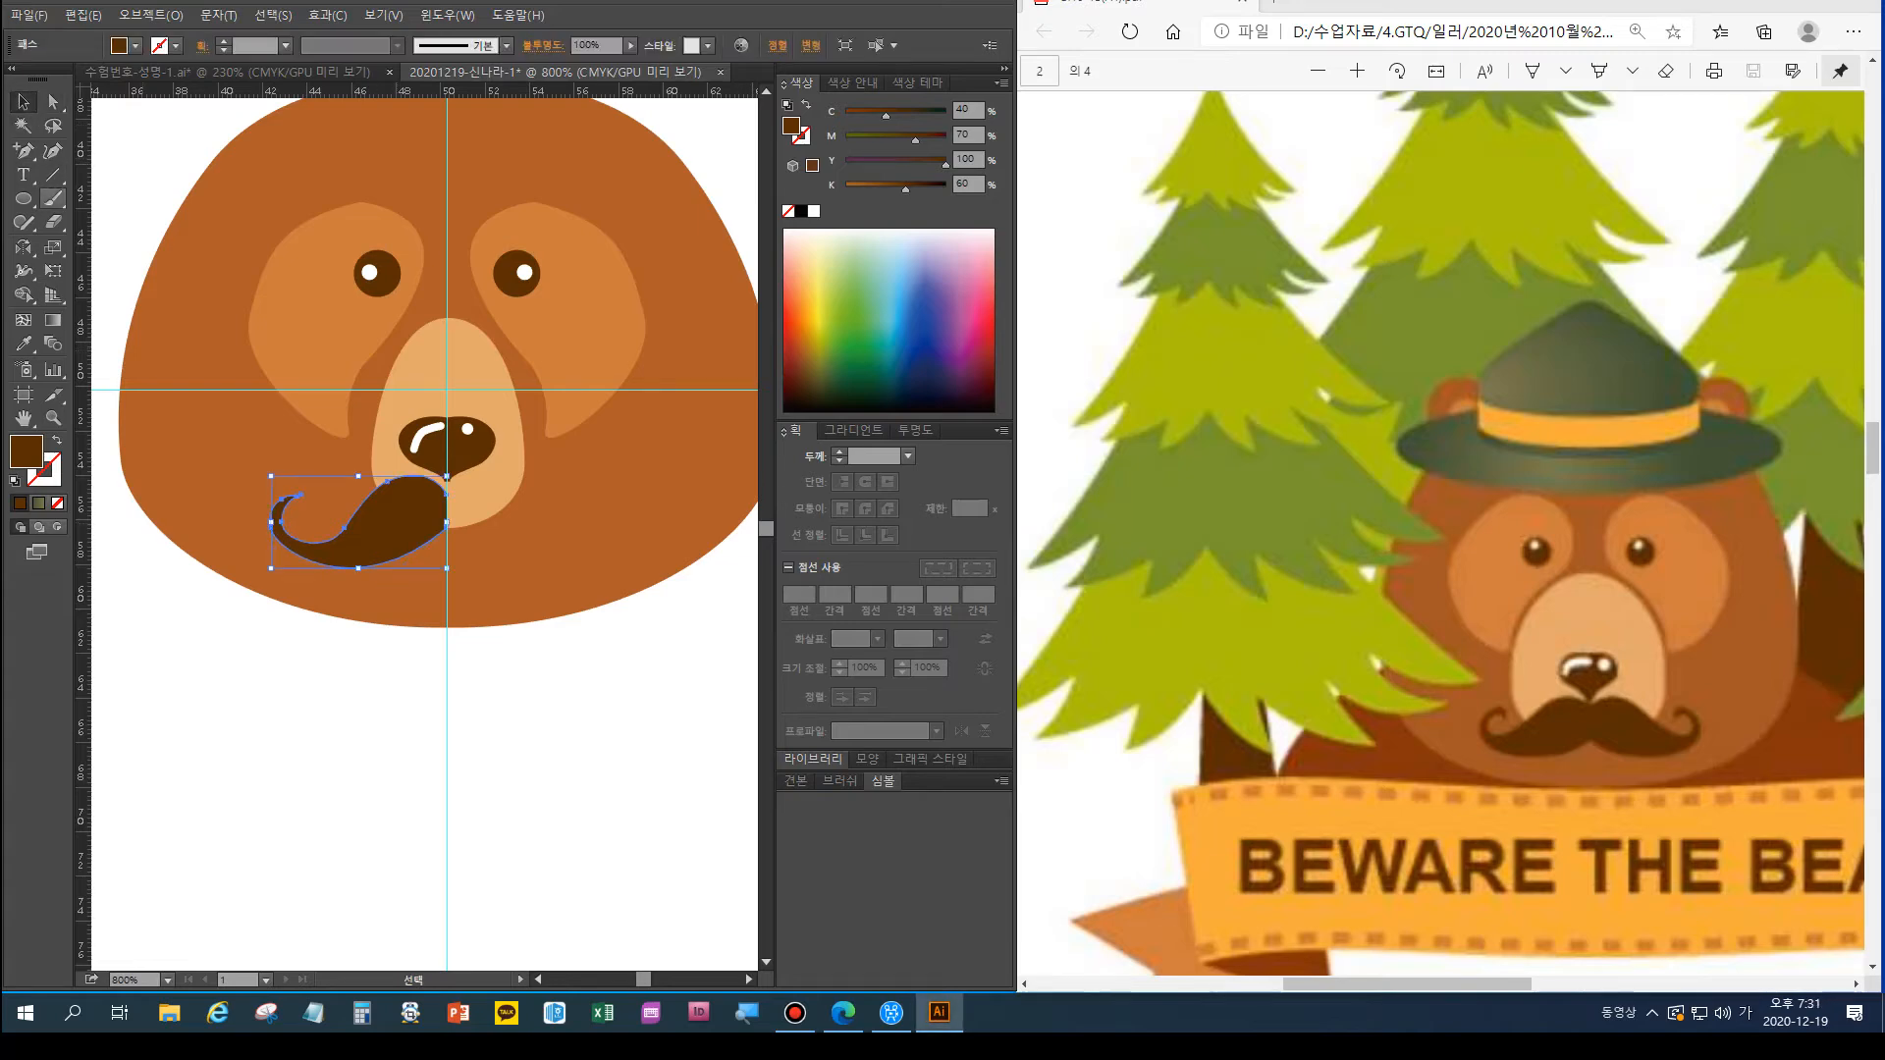
Reflect a vertical copy of the mustache half to form the right side
{"action": "left_click", "coordinate": [23, 248]}
{"action": "left_click", "coordinate": [448, 510], "text": "alt"}
{"action": "left_click", "coordinate": [1024, 582]}
{"action": "left_click", "coordinate": [53, 102]}
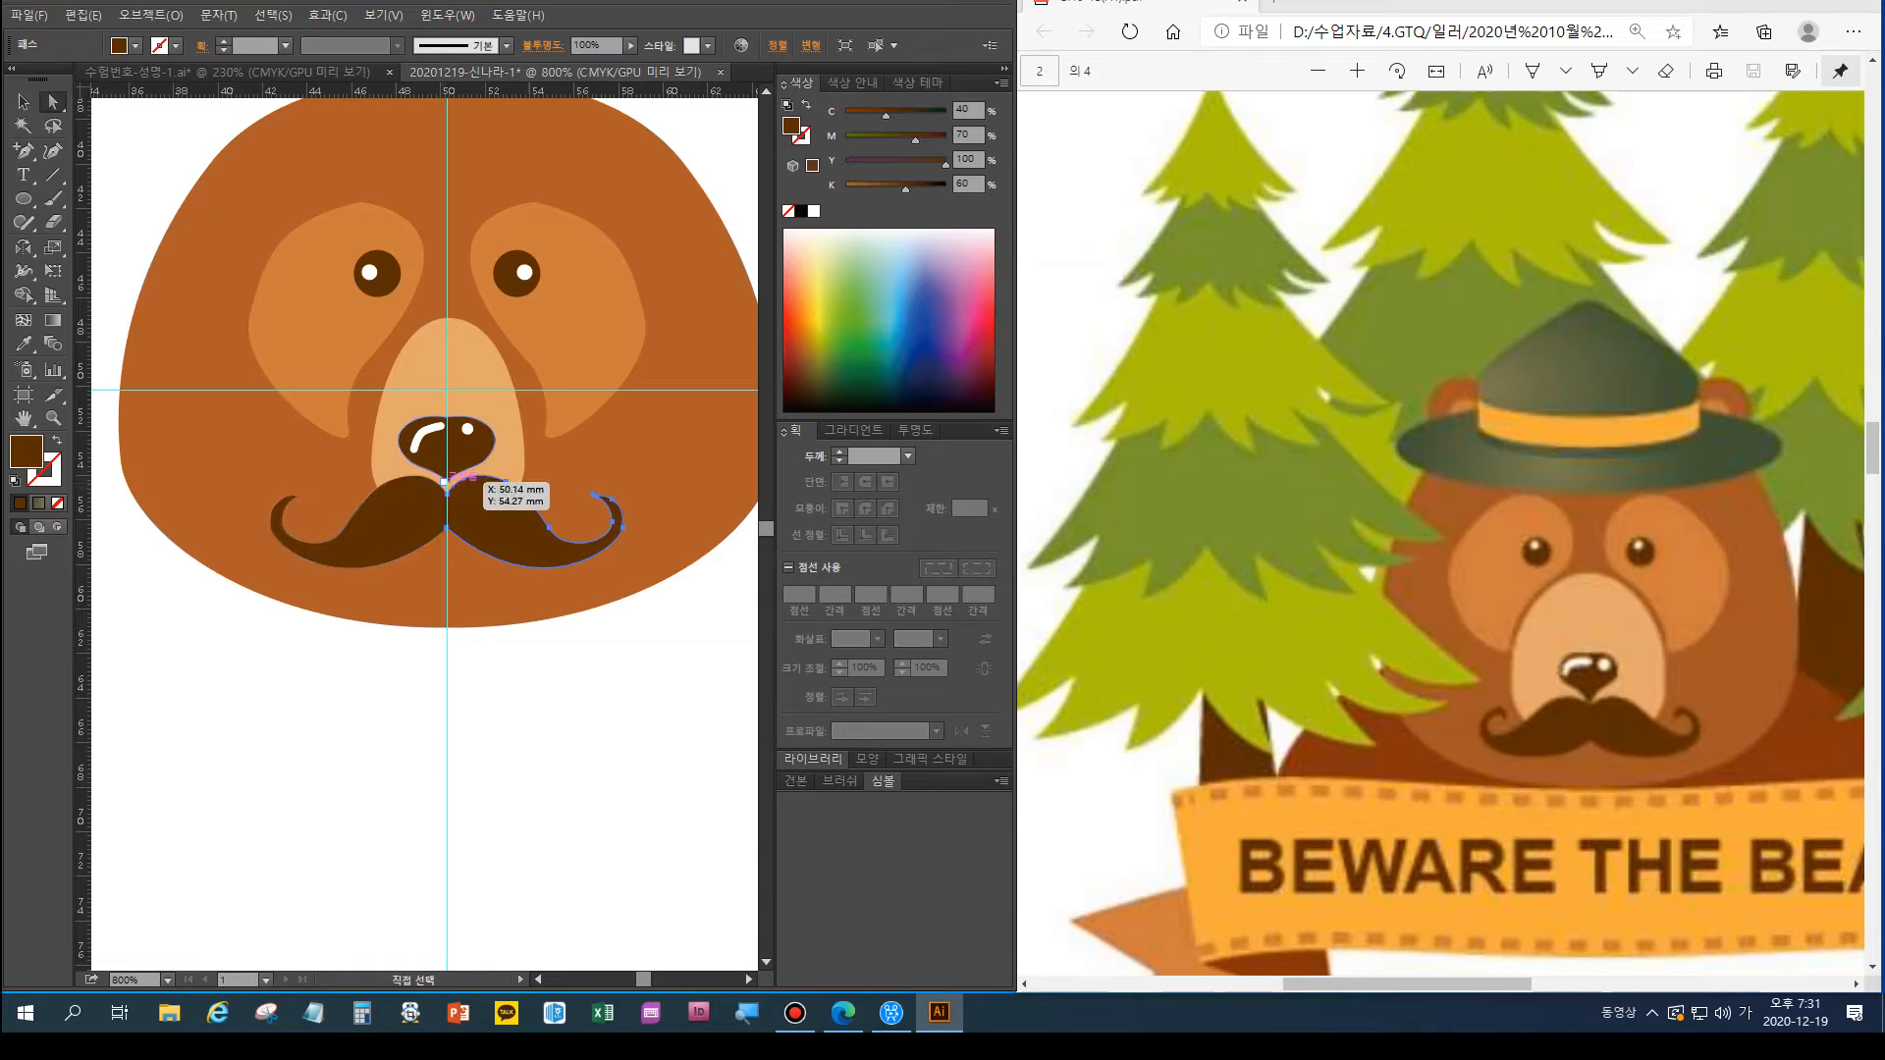
{"action": "left_click_drag", "start_coordinate": [445, 482], "coordinate": [433, 480]}
{"action": "key", "text": "ctrl+z"}
Join the lower junction anchors of both mustache halves beneath the nose
{"action": "key", "text": "ctrl+plus"}
{"action": "key", "text": "ctrl+plus"}
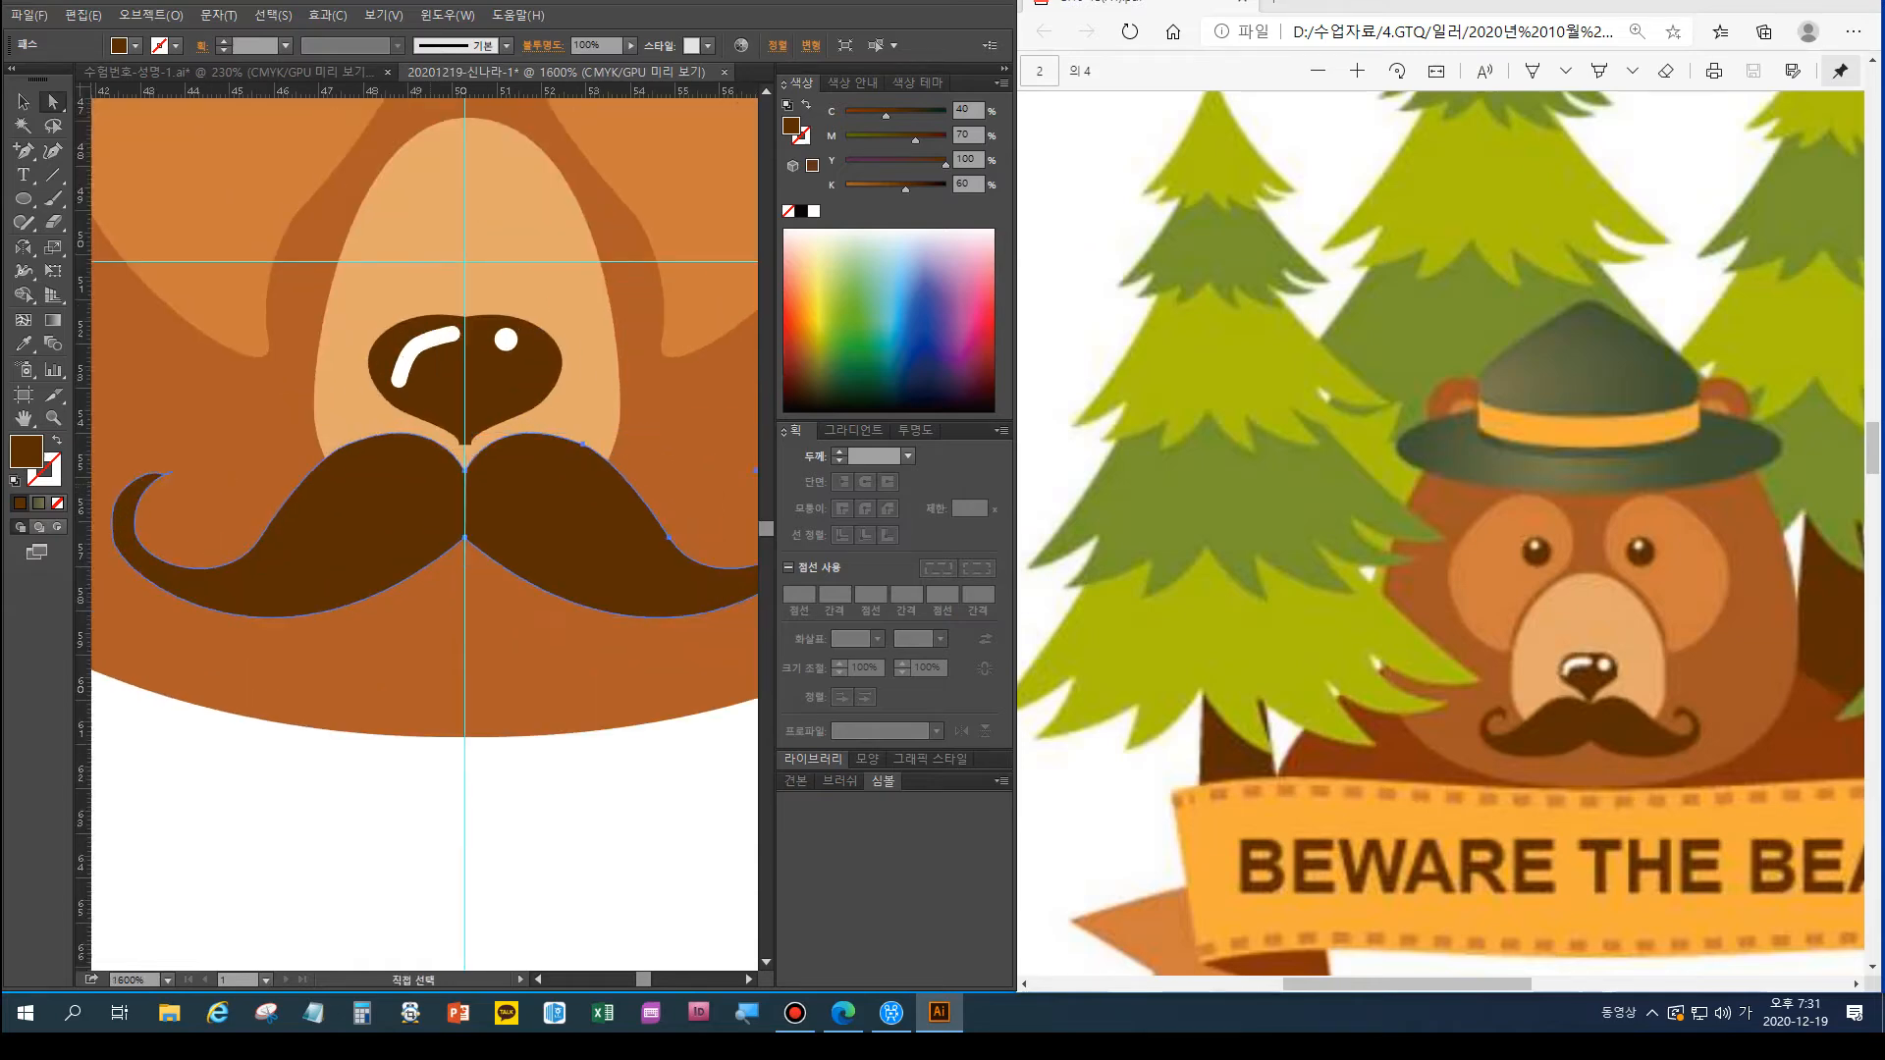
{"action": "left_click", "coordinate": [393, 805]}
{"action": "left_click", "coordinate": [466, 388]}
{"action": "key", "text": "ctrl+shift+a"}
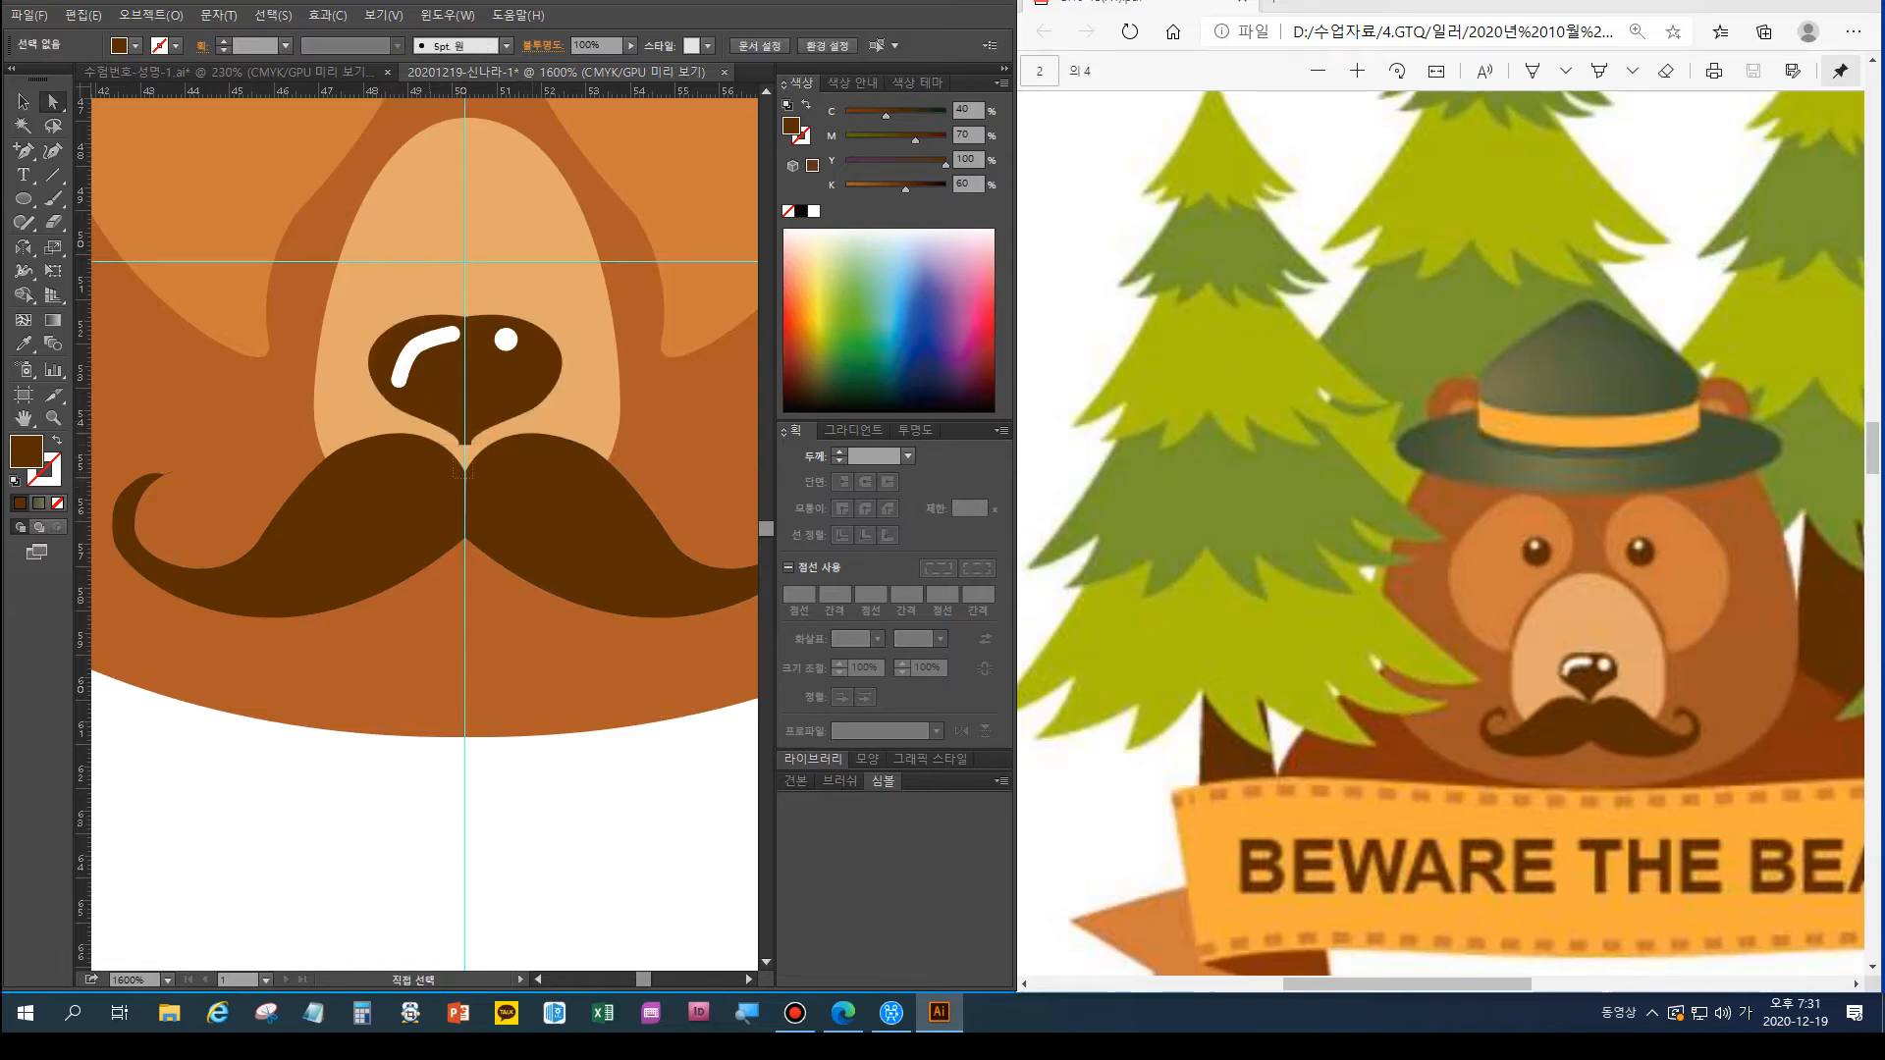
{"action": "left_click", "coordinate": [463, 470]}
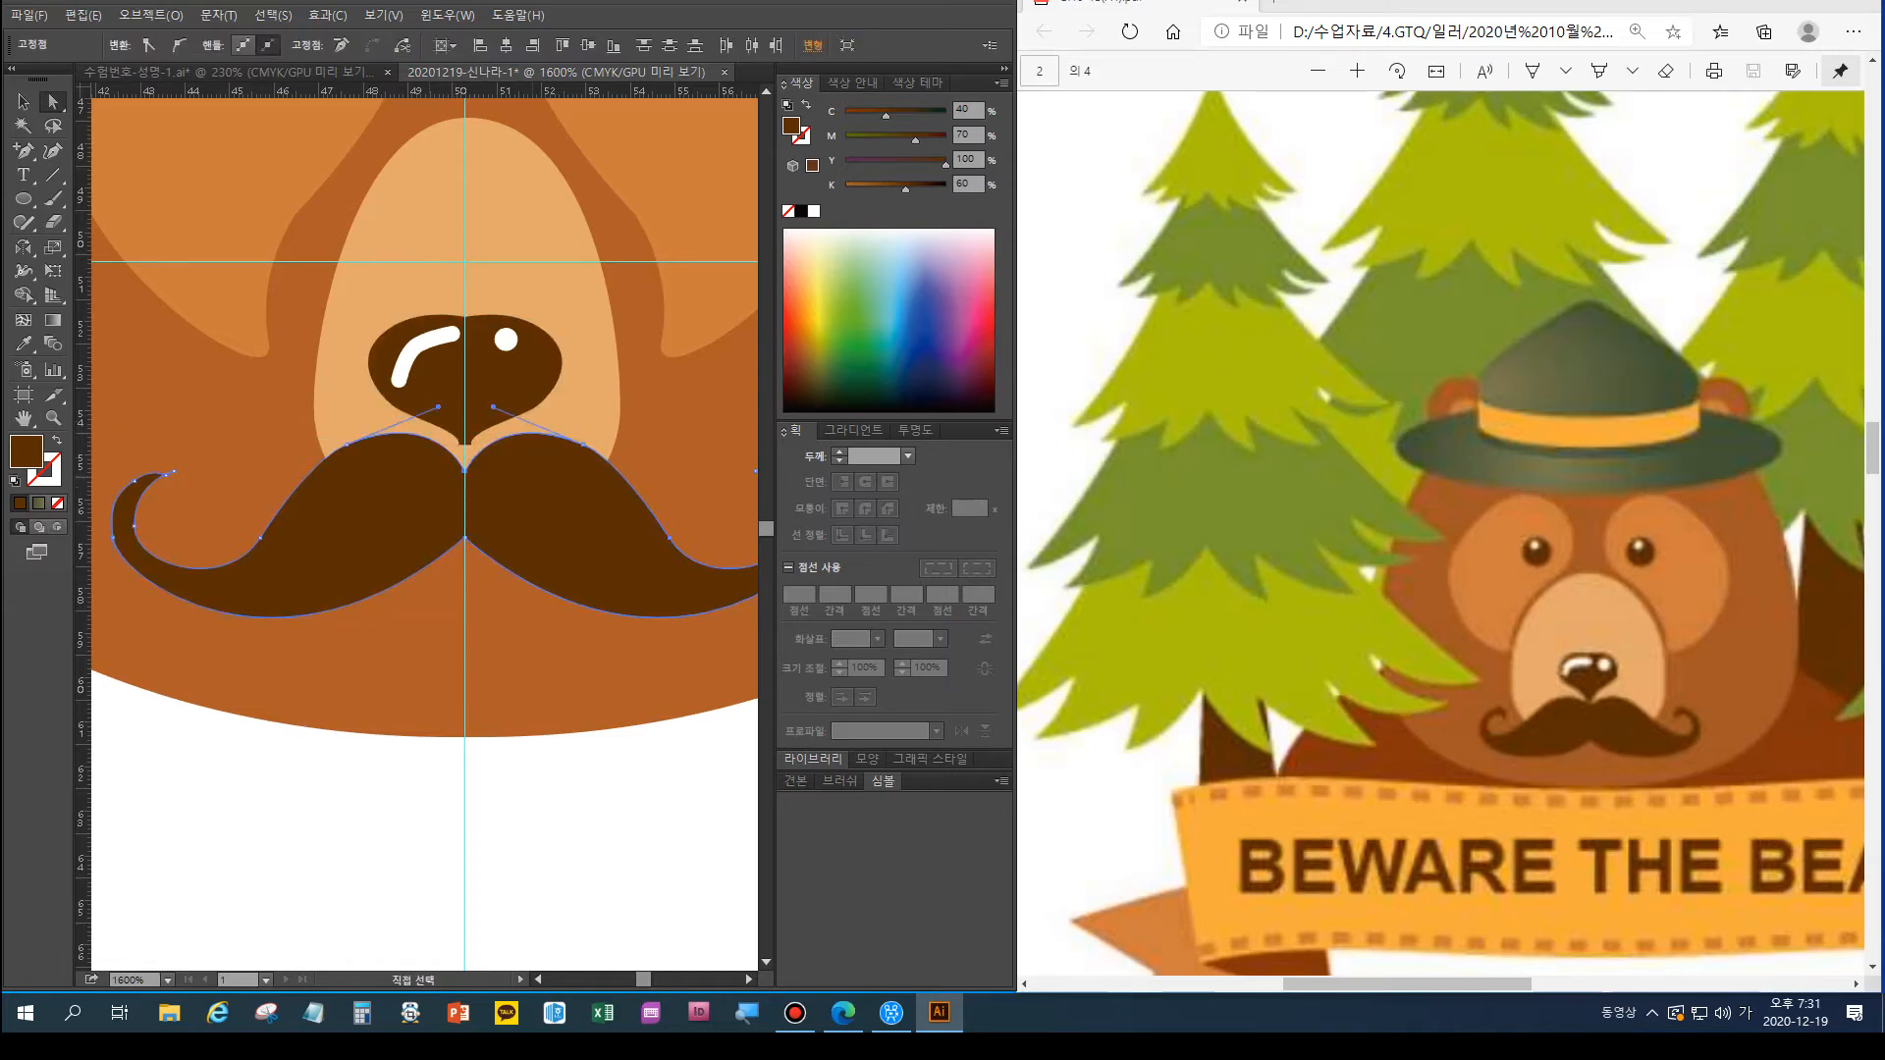
{"action": "left_click_drag", "start_coordinate": [439, 579], "coordinate": [489, 520]}
{"action": "key", "text": "ctrl+j"}
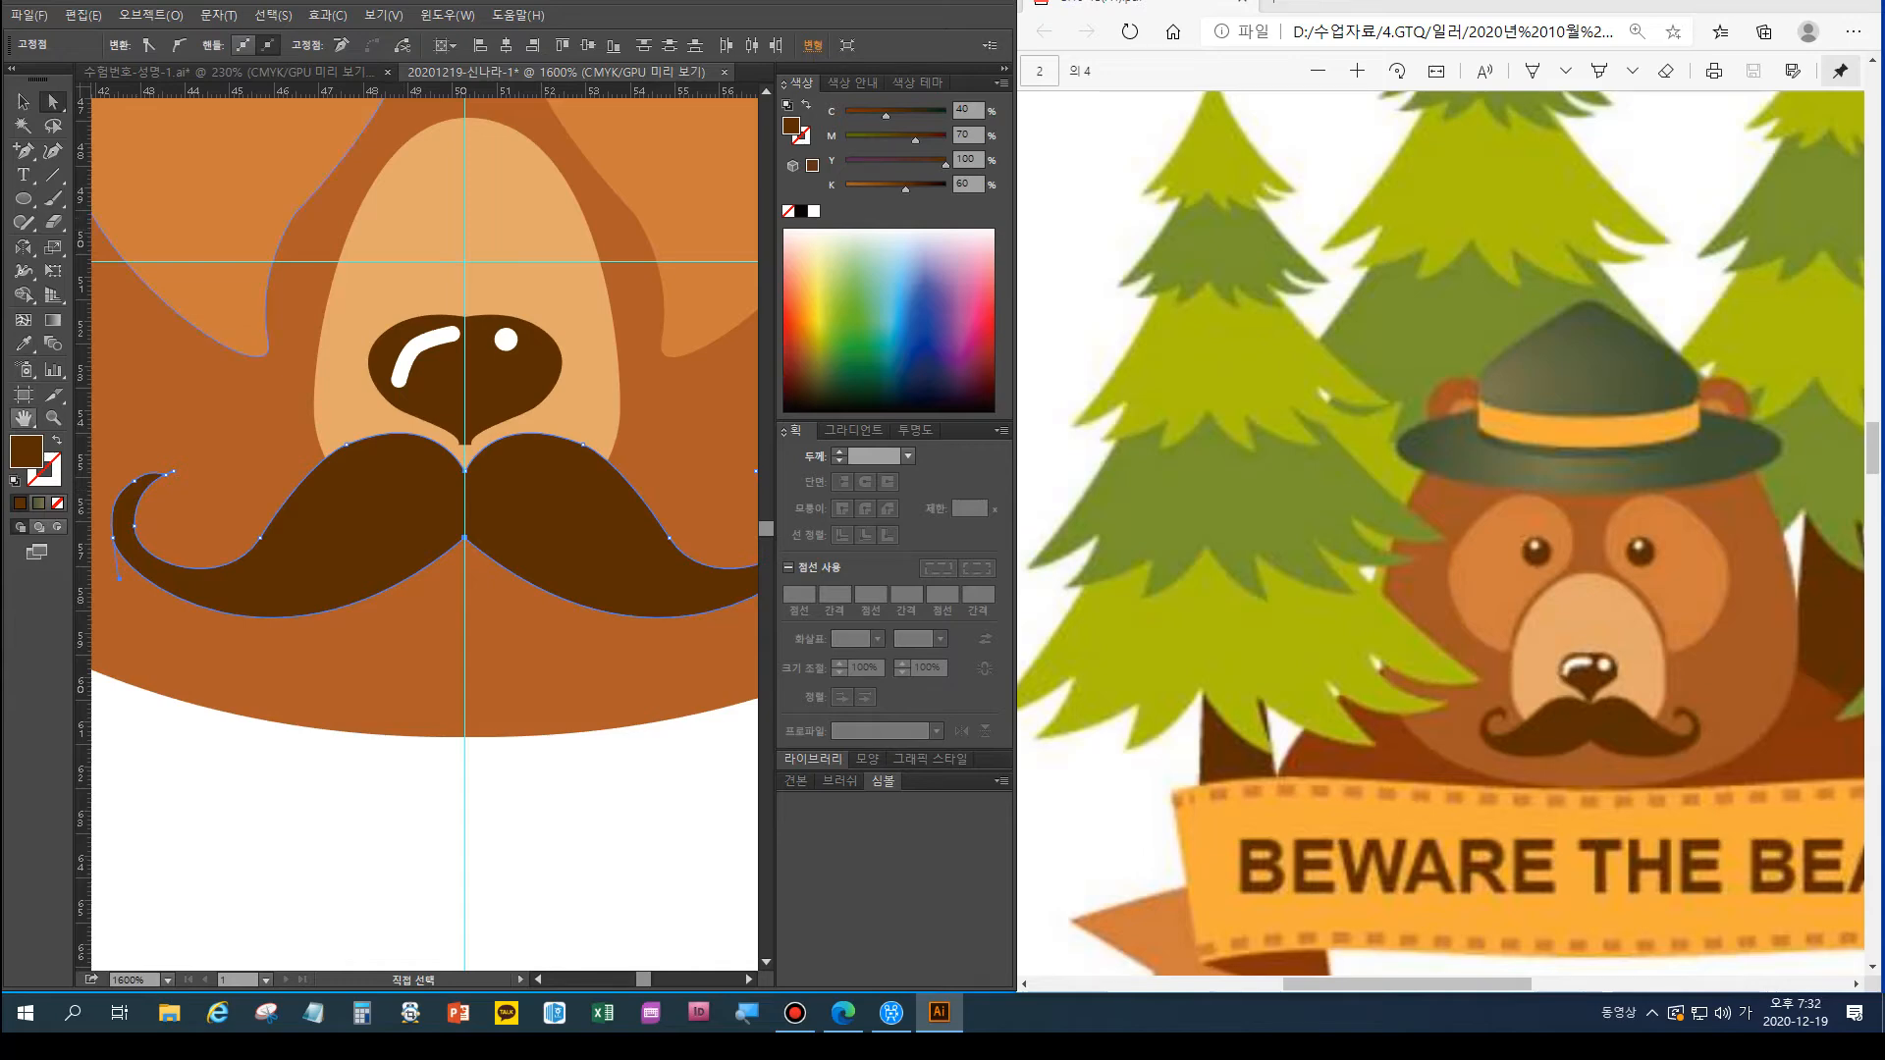
{"action": "key", "text": "ctrl+0"}
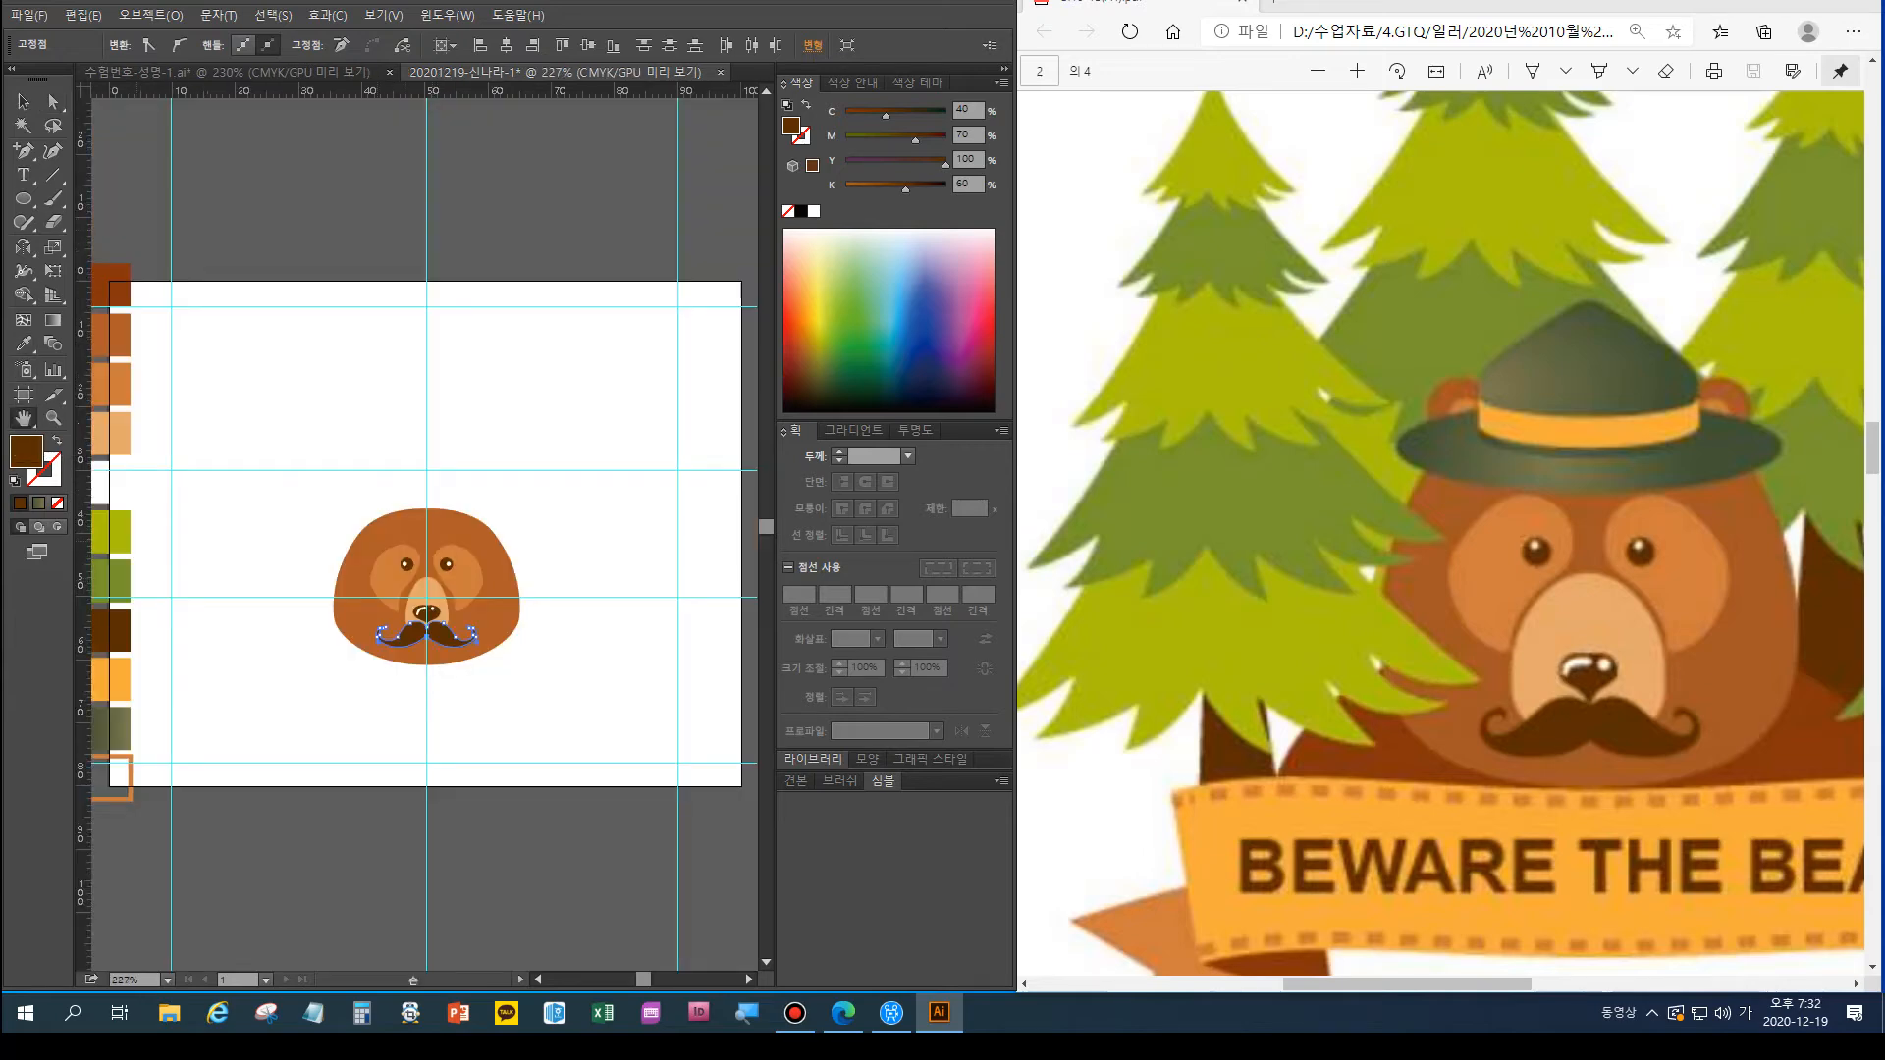
Widen the tan muzzle slightly by dragging its right handle outward
{"action": "key", "text": "ctrl+alt"}
{"action": "left_click", "coordinate": [416, 580], "text": "ctrl+alt"}
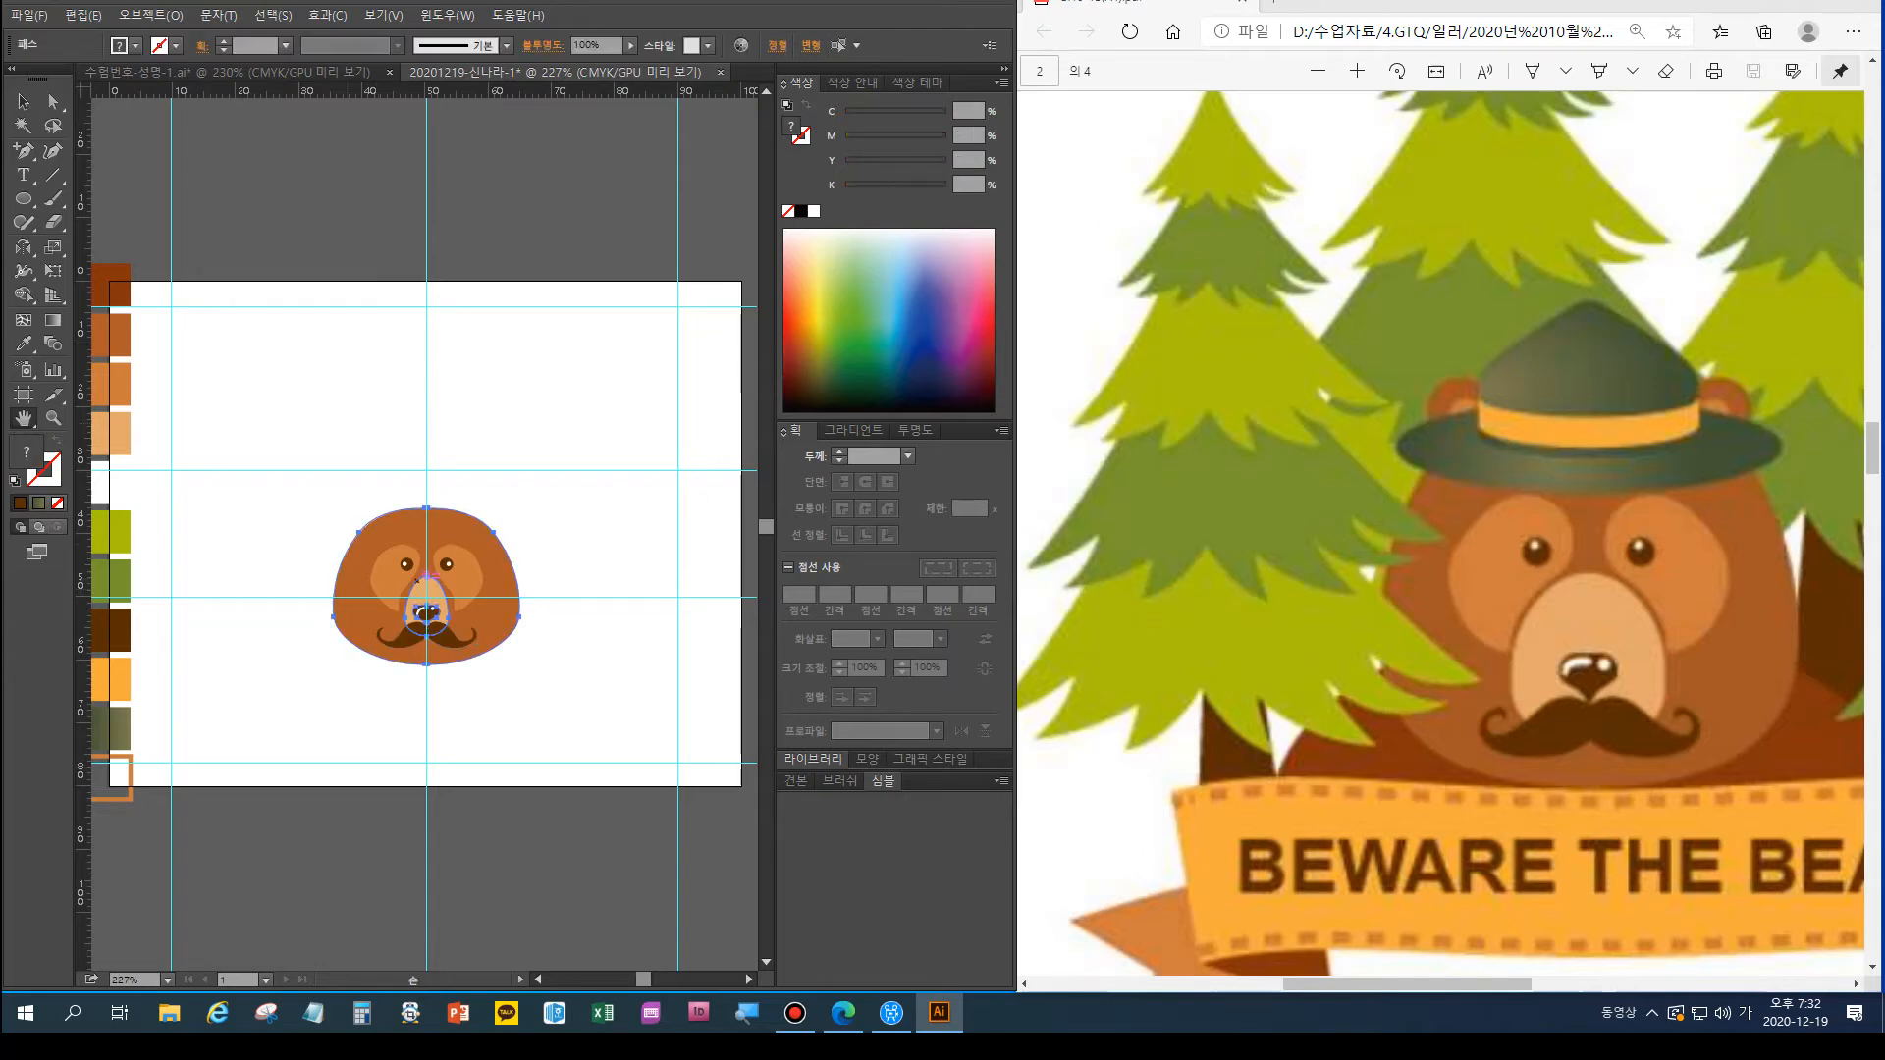
{"action": "key", "text": "v"}
{"action": "left_click", "coordinate": [573, 621]}
{"action": "left_click", "coordinate": [426, 593]}
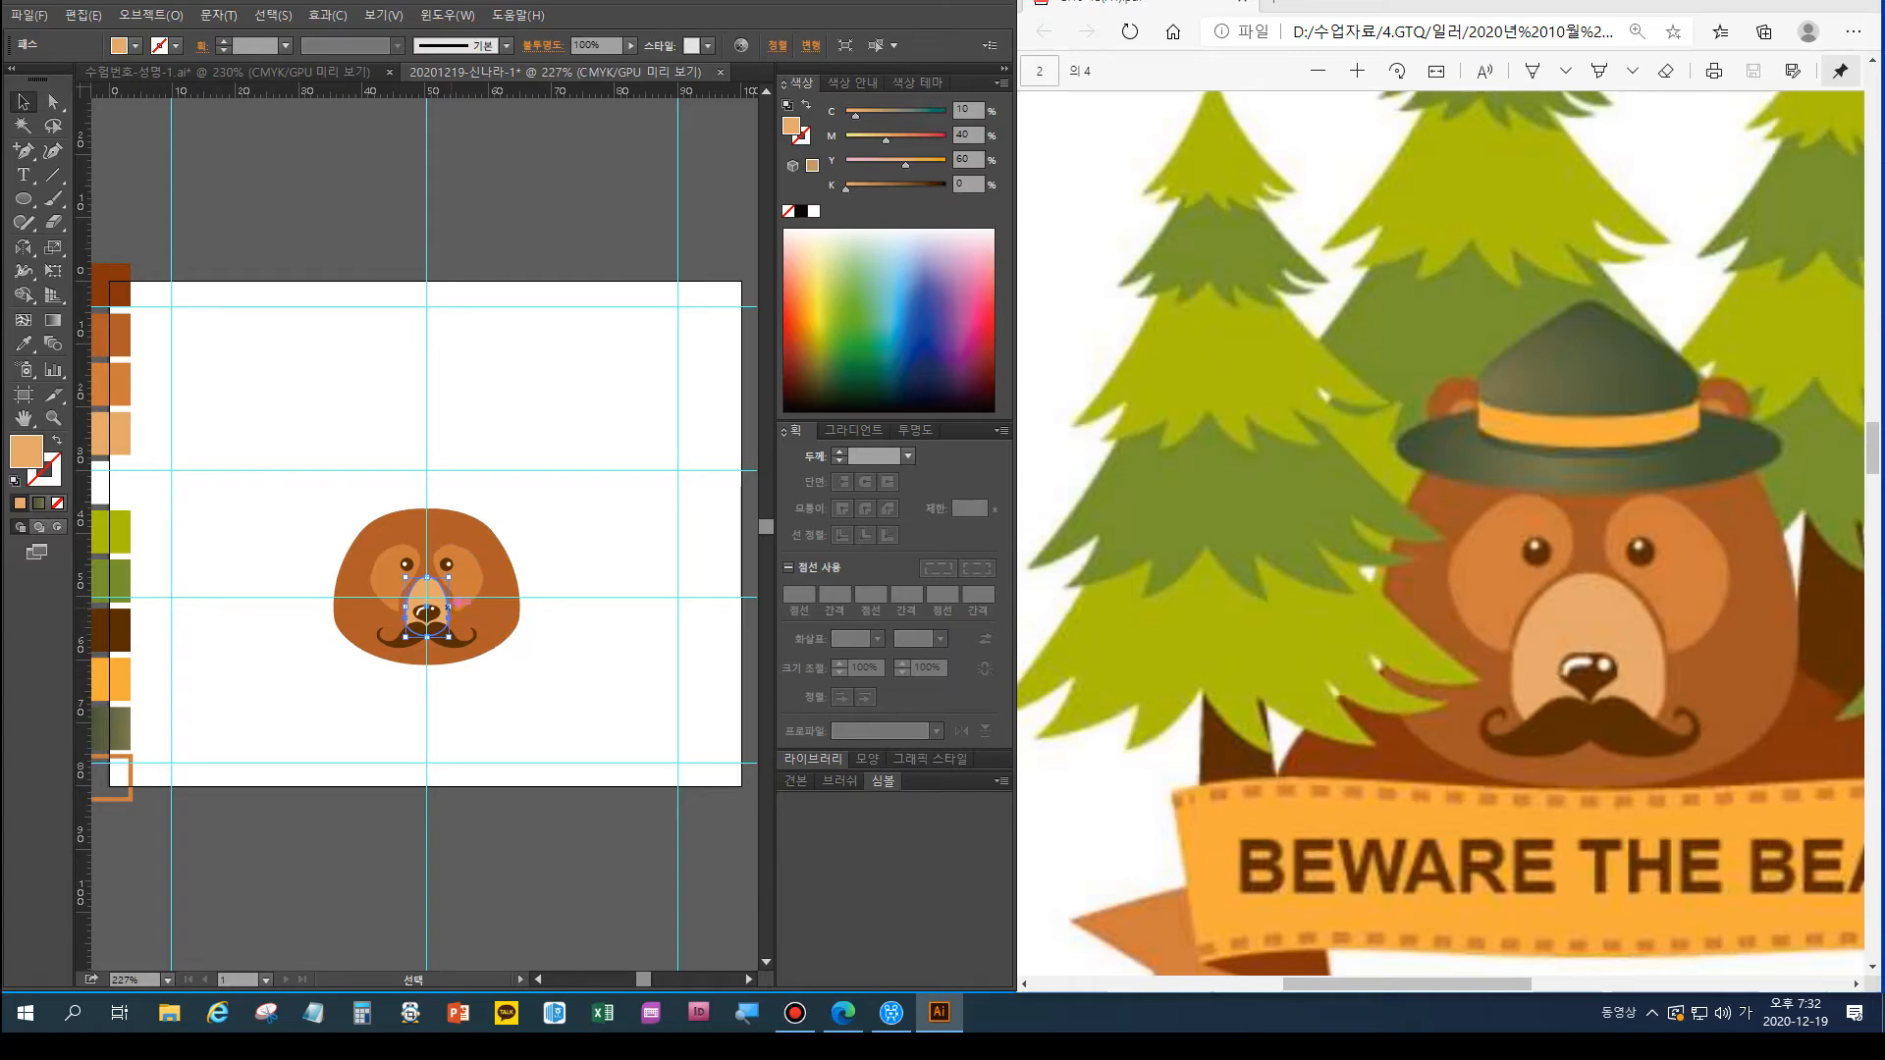
{"action": "left_click_drag", "start_coordinate": [449, 607], "coordinate": [454, 610]}
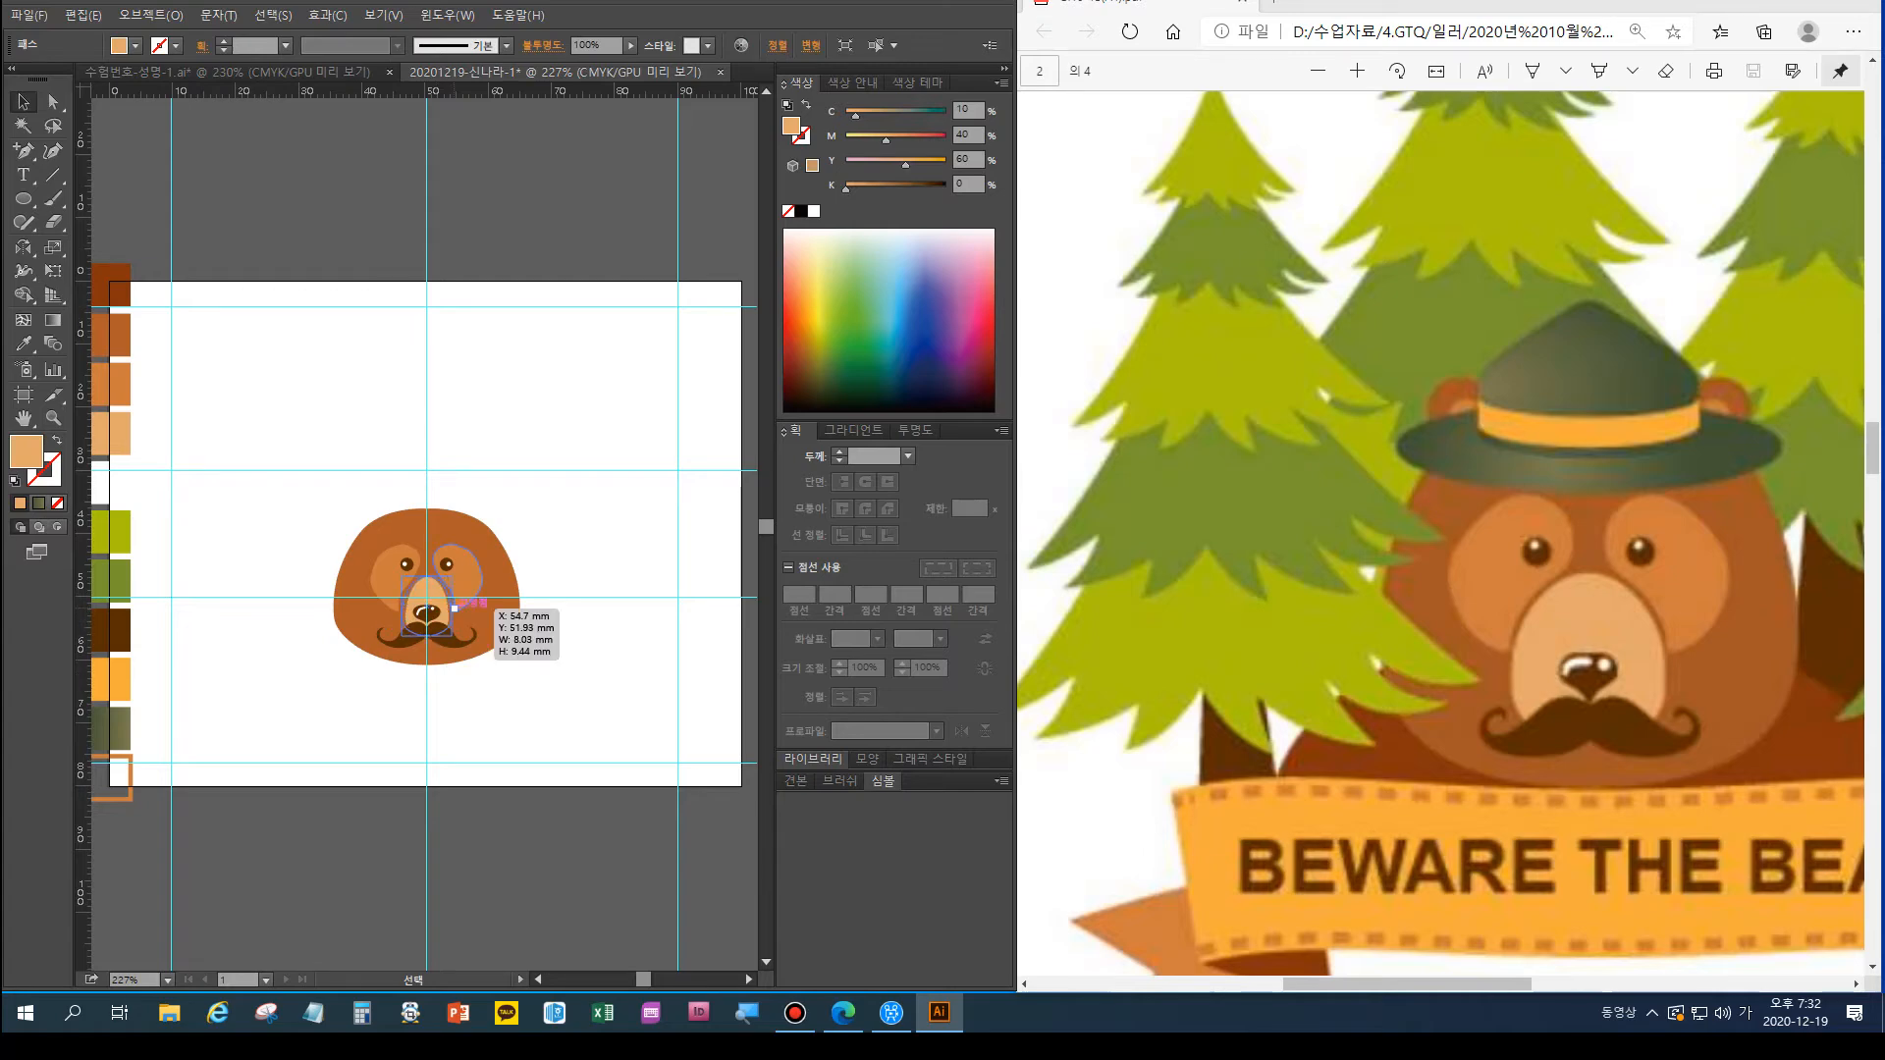
{"action": "left_click_drag", "start_coordinate": [455, 608], "coordinate": [454, 610]}
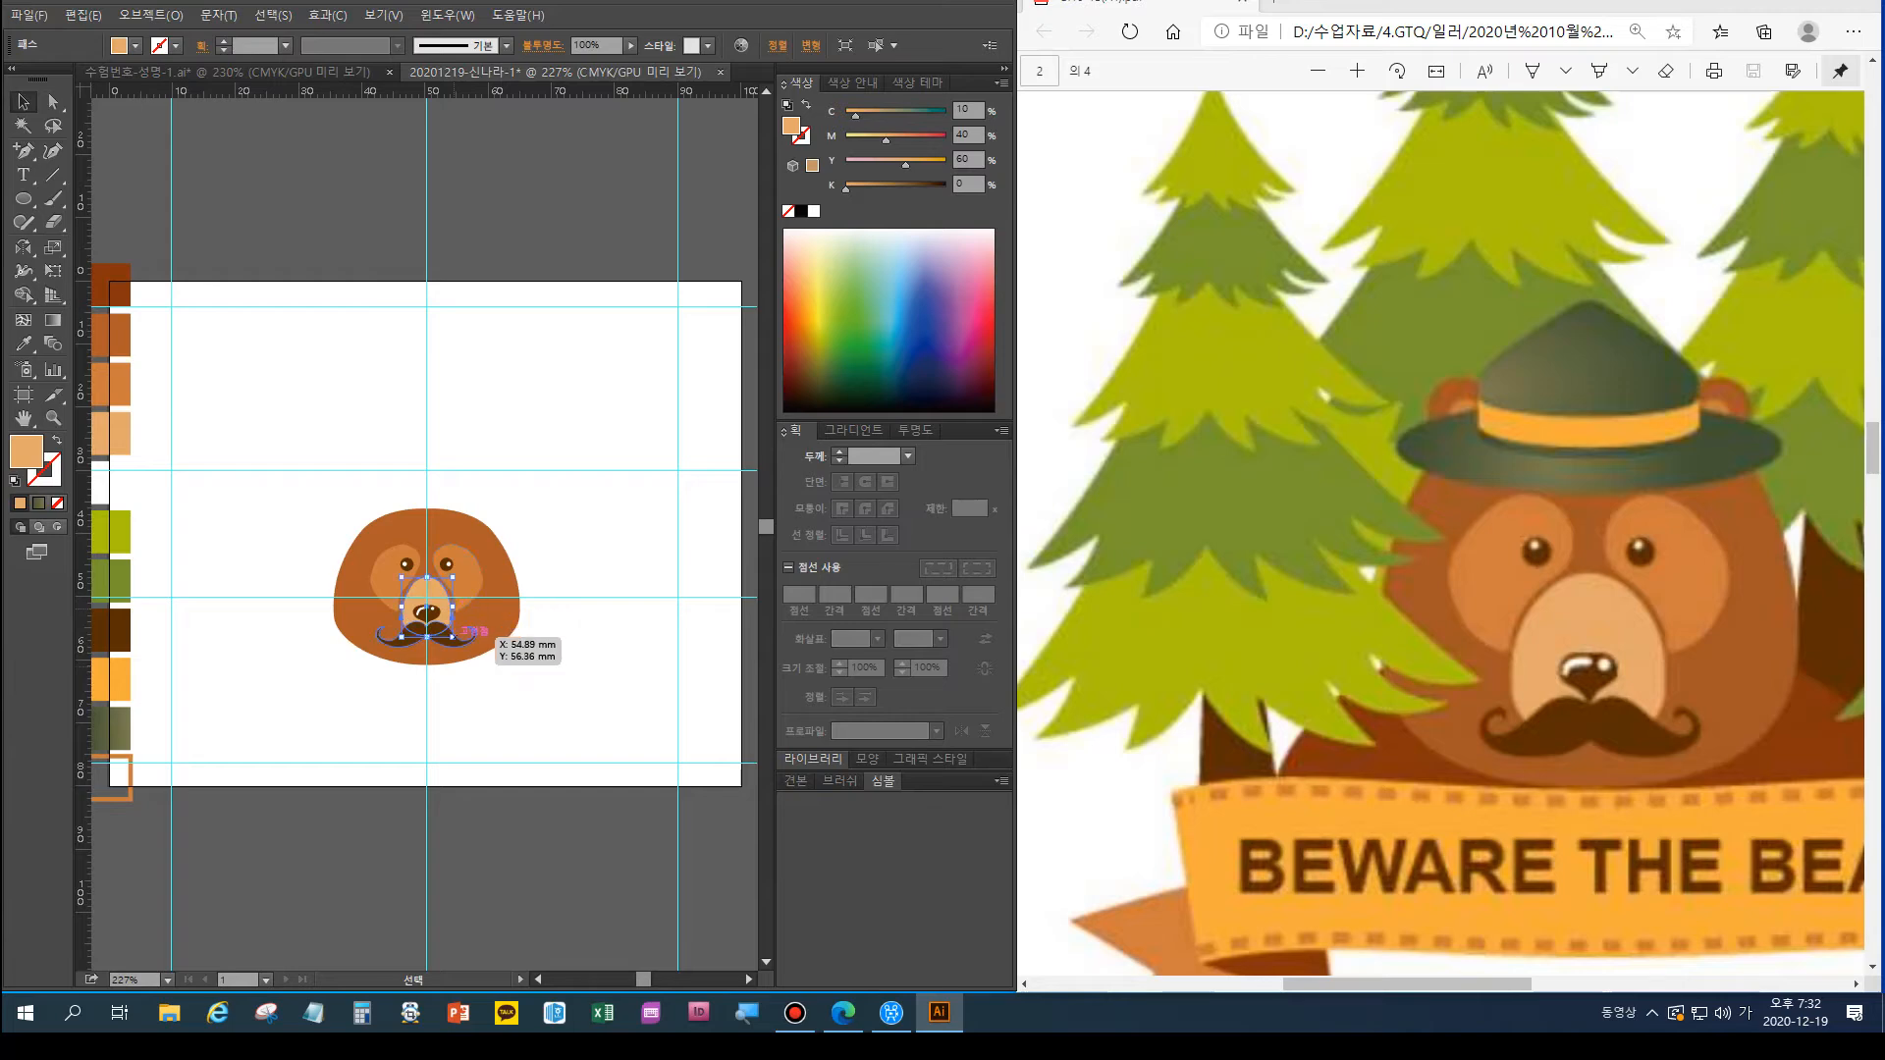
{"action": "key", "text": "ctrl+shift+a"}
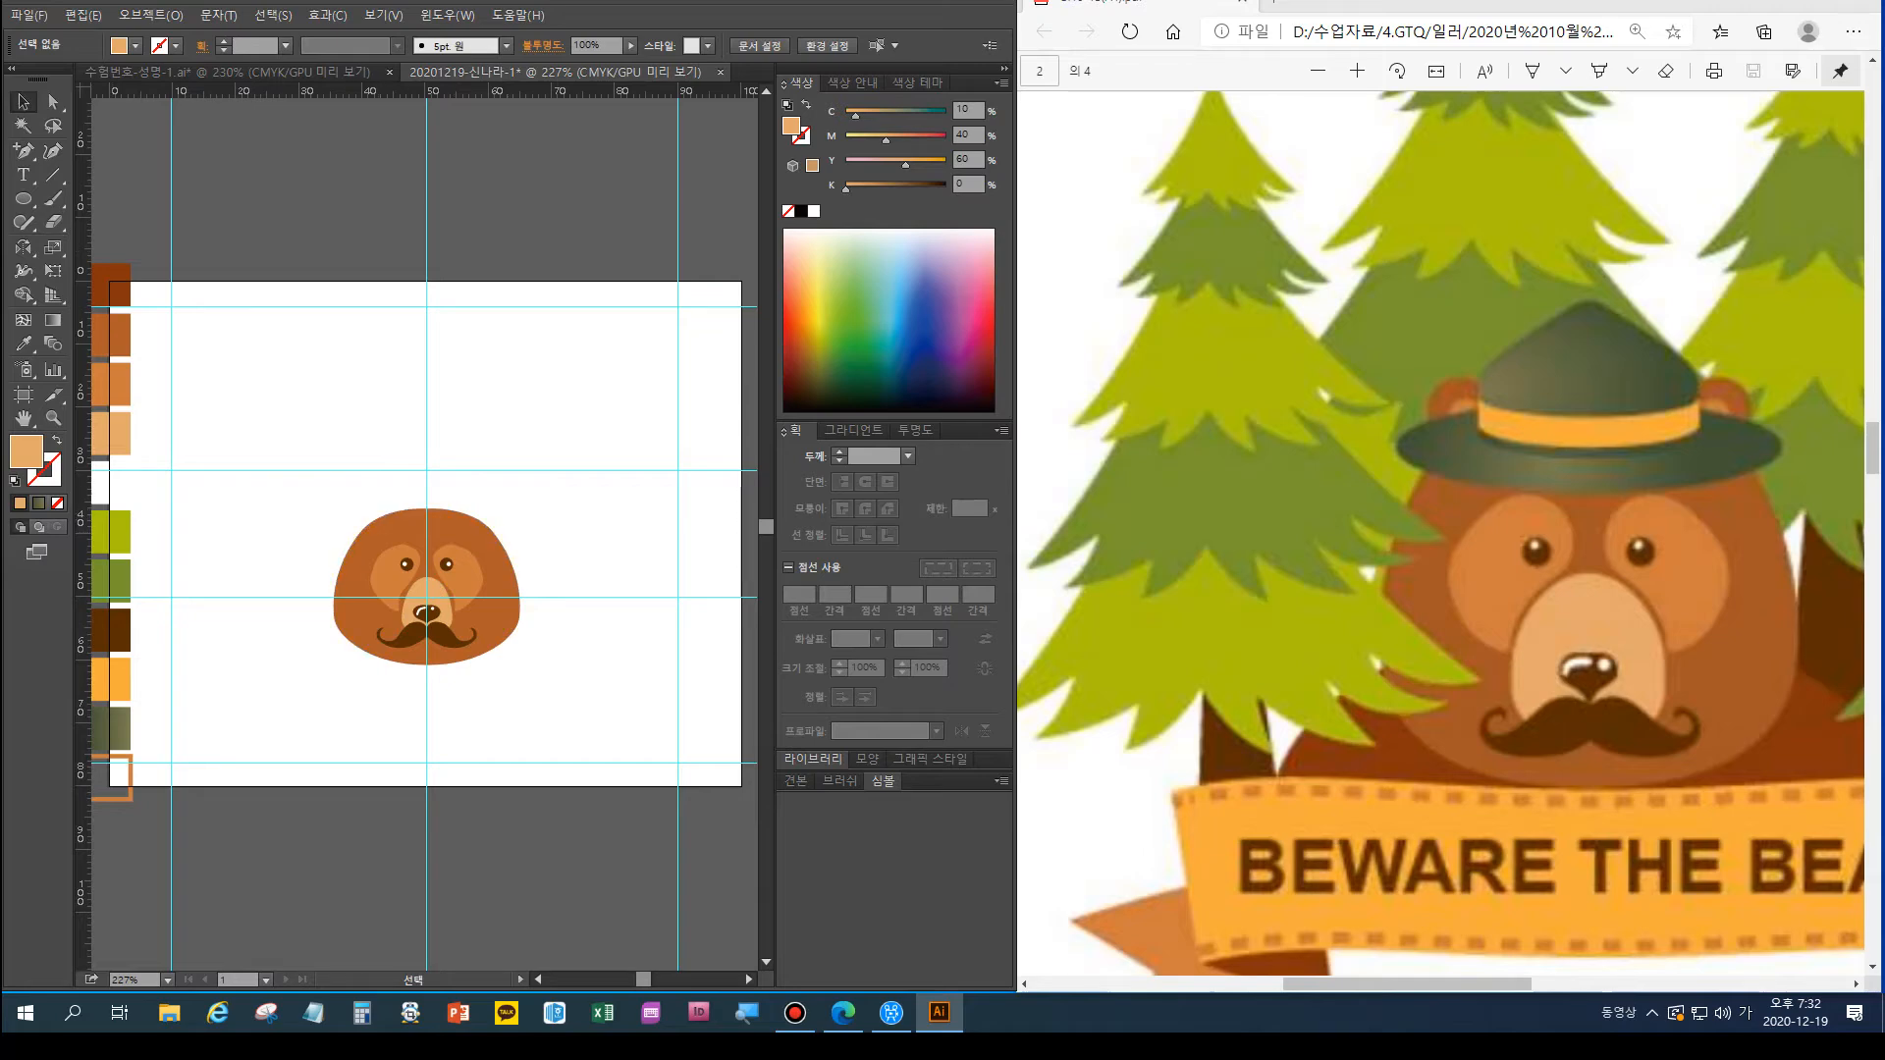
Select all the bear face paths with the Direct Selection tool
{"action": "left_click", "coordinate": [22, 150]}
{"action": "left_click", "coordinate": [23, 101]}
{"action": "key", "text": "a"}
{"action": "left_click_drag", "start_coordinate": [286, 489], "coordinate": [551, 704]}
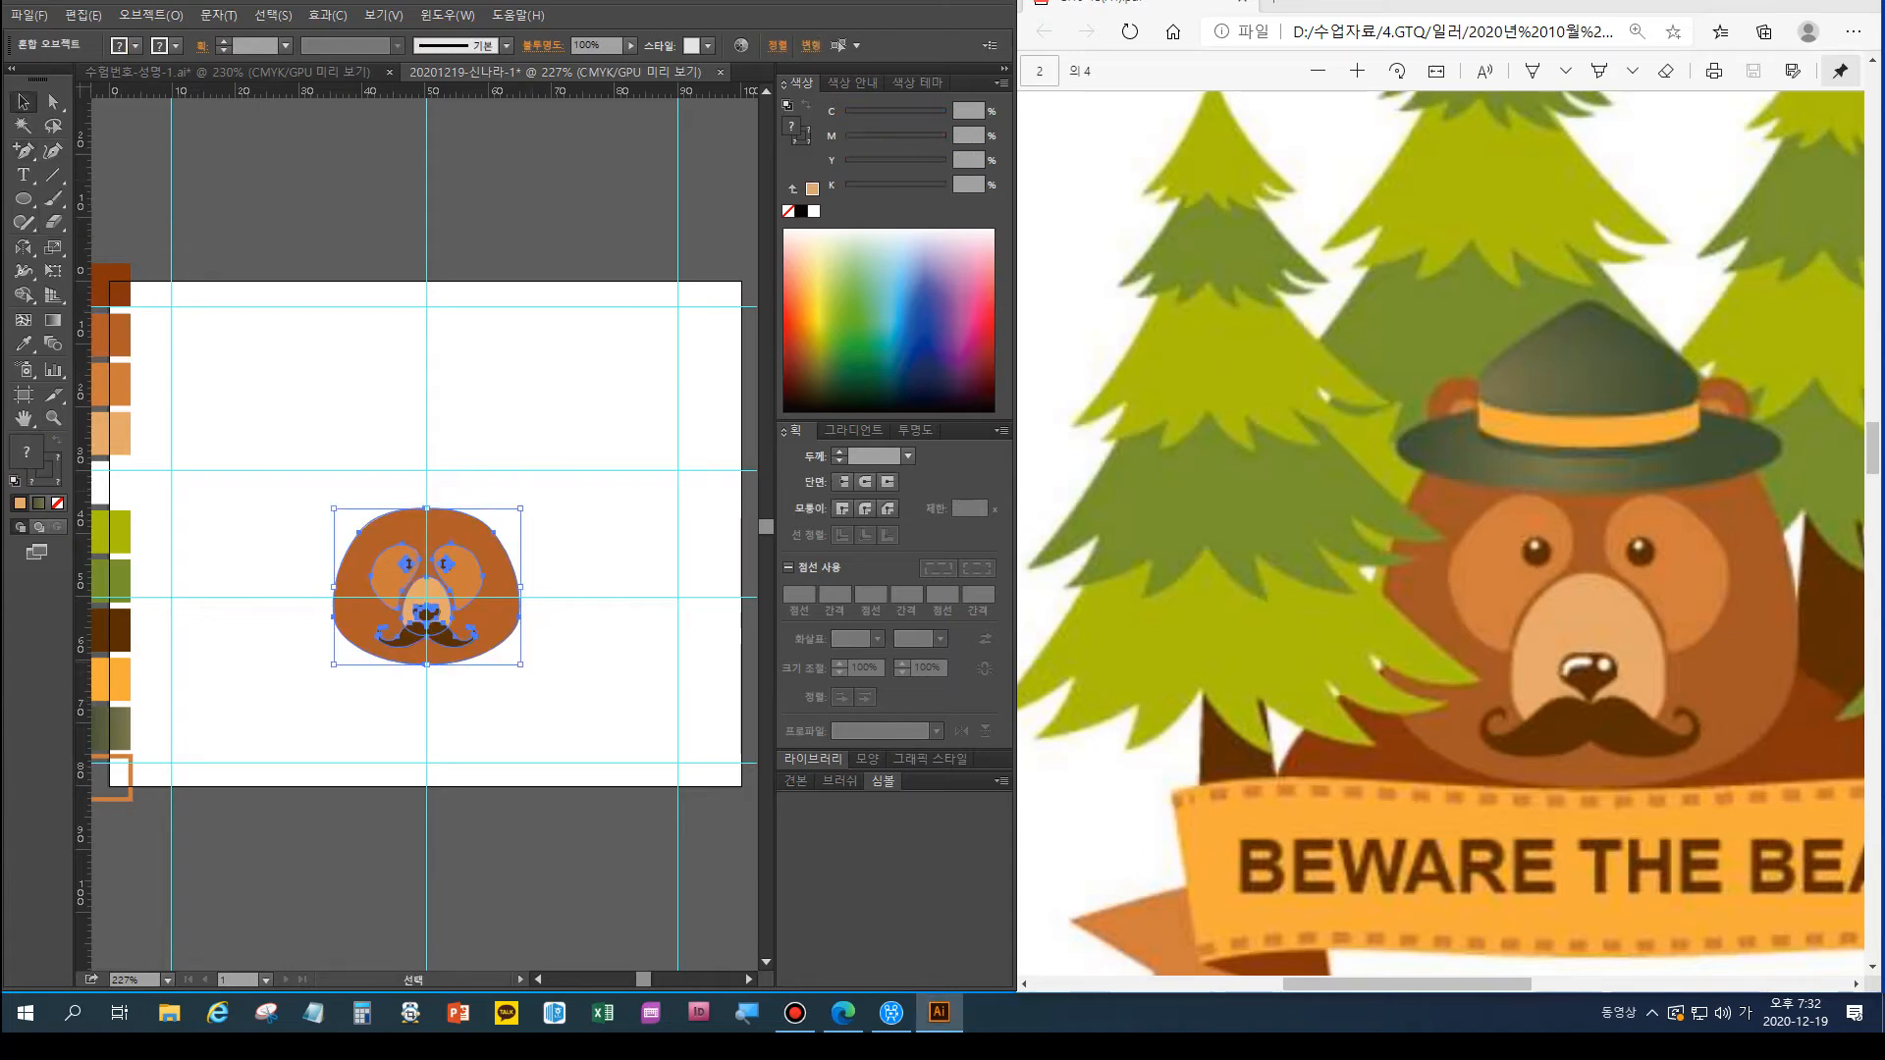
Draw a light-orange circle above the left side of the bear's head
{"action": "key", "text": "ctrl+shift+a"}
{"action": "key", "text": "l"}
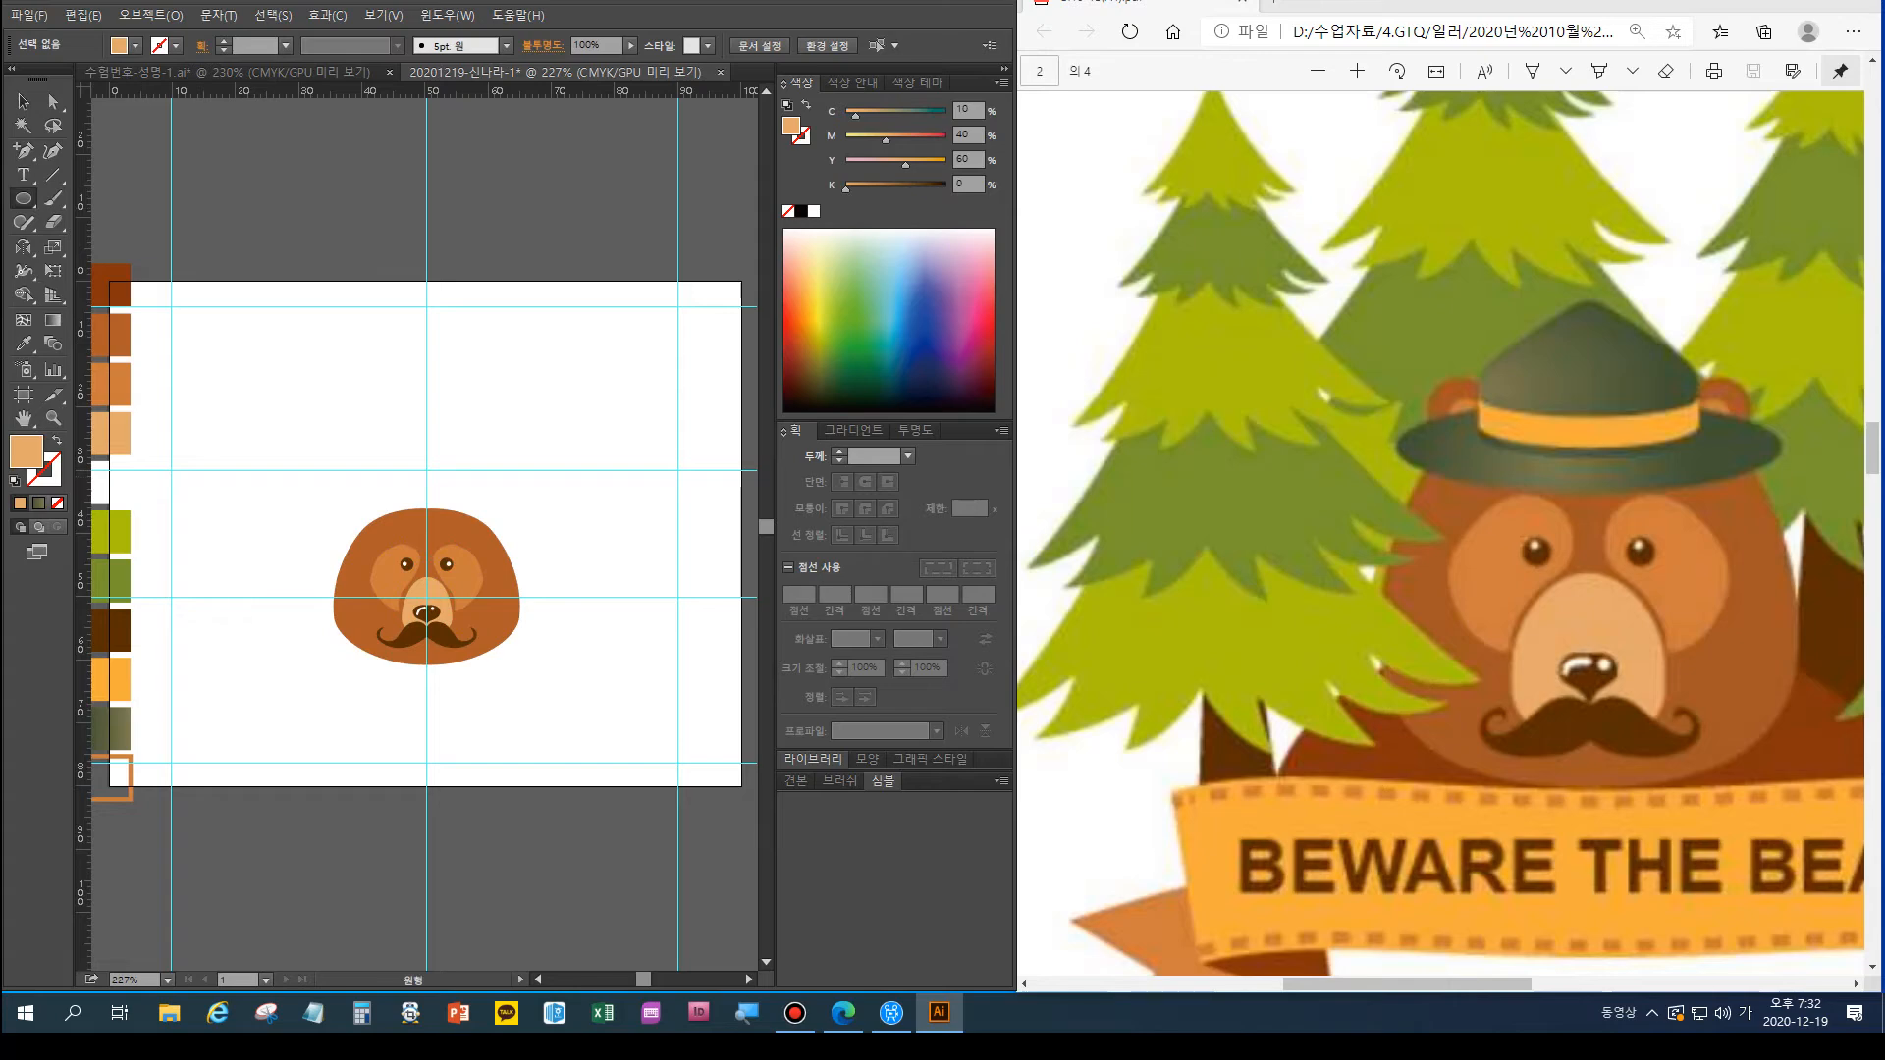
{"action": "left_click_drag", "start_coordinate": [352, 489], "coordinate": [395, 531]}
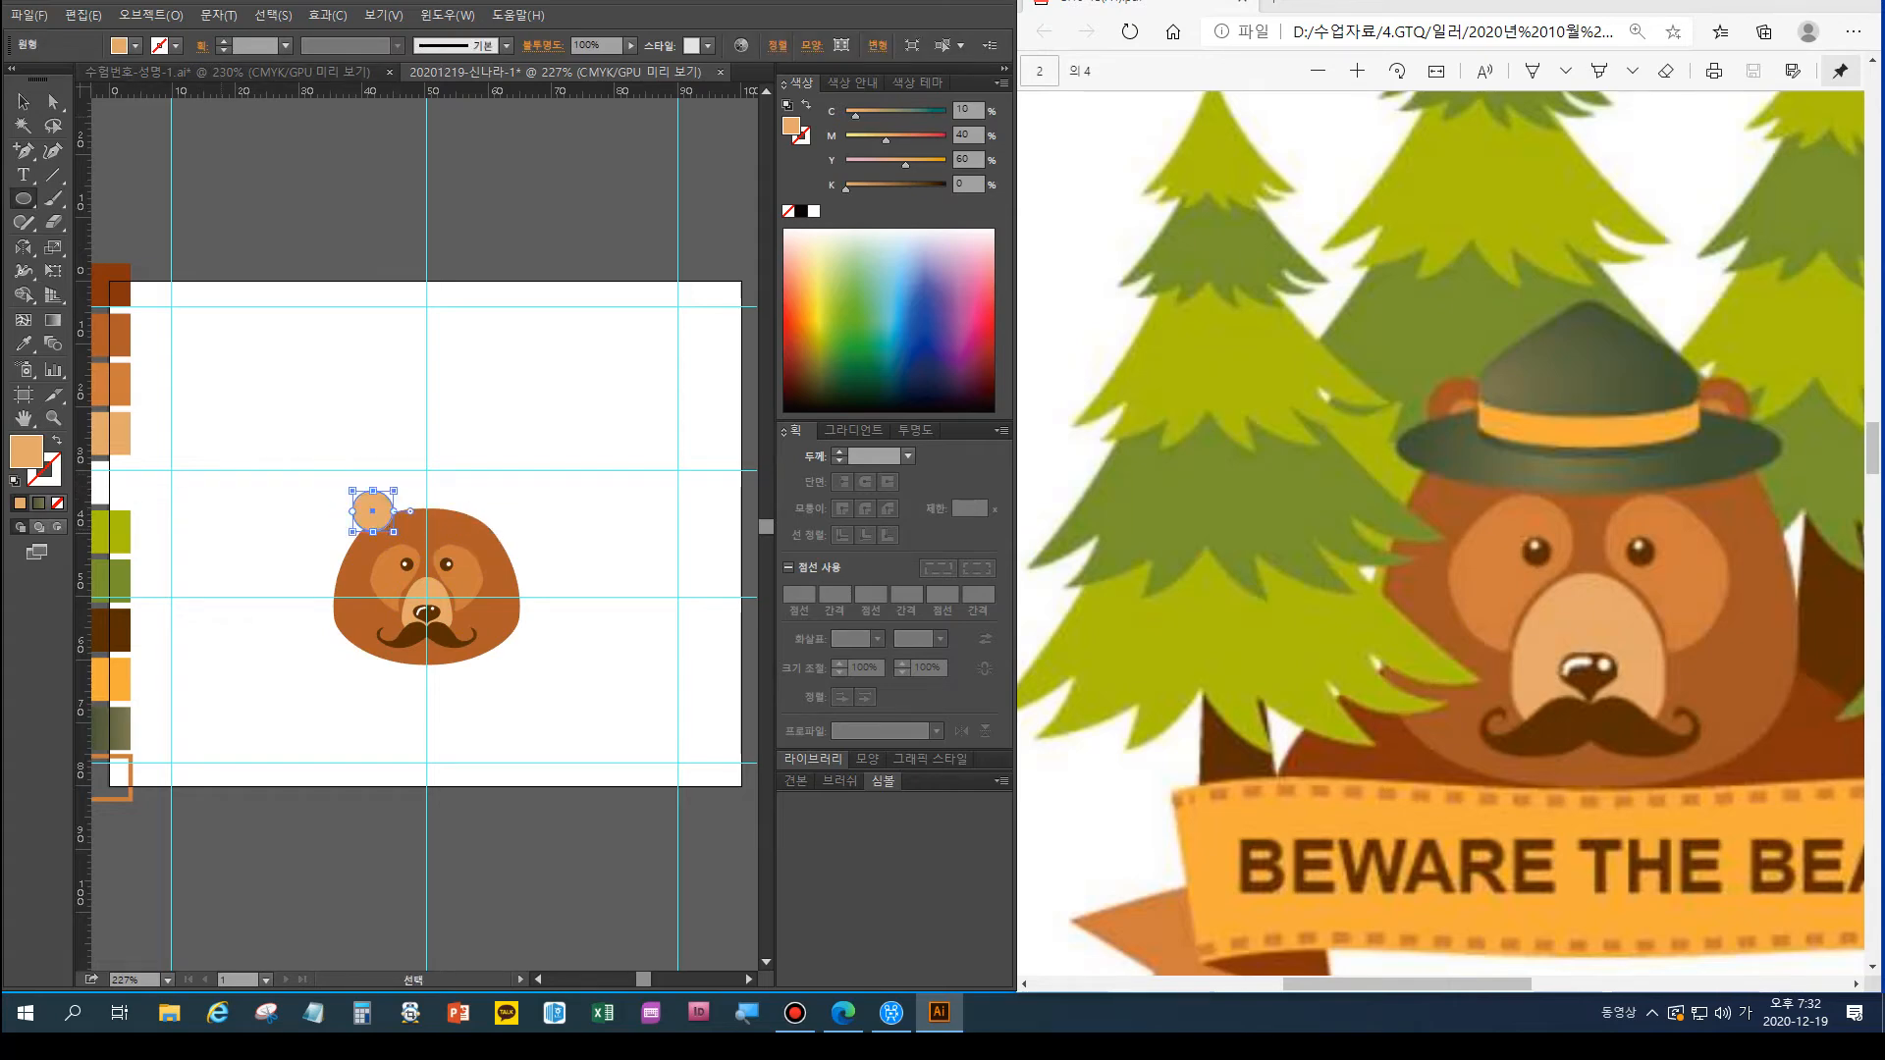
In the sample artwork, group the hat band, crown and brim together
{"action": "key", "text": "ctrl+Tab"}
{"action": "key", "text": "v"}
{"action": "left_click", "coordinate": [422, 521]}
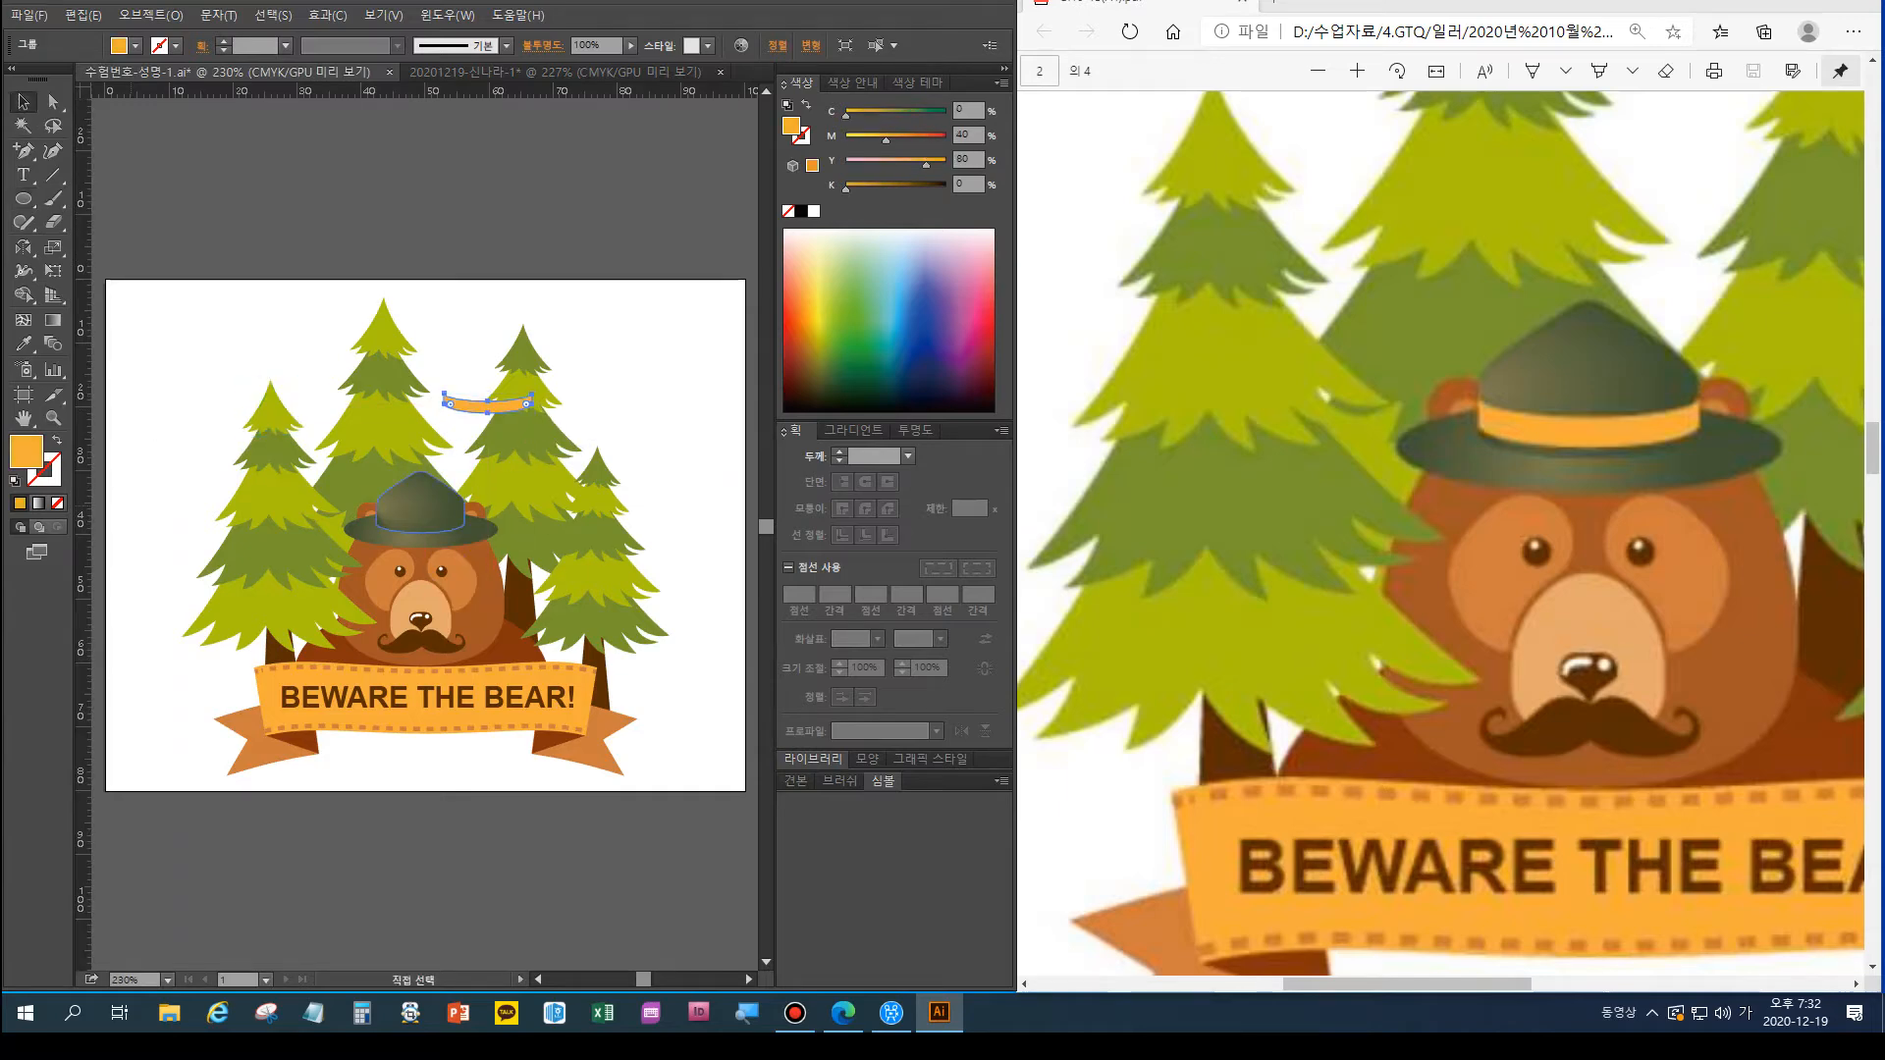
{"action": "left_click", "coordinate": [422, 494], "text": "shift"}
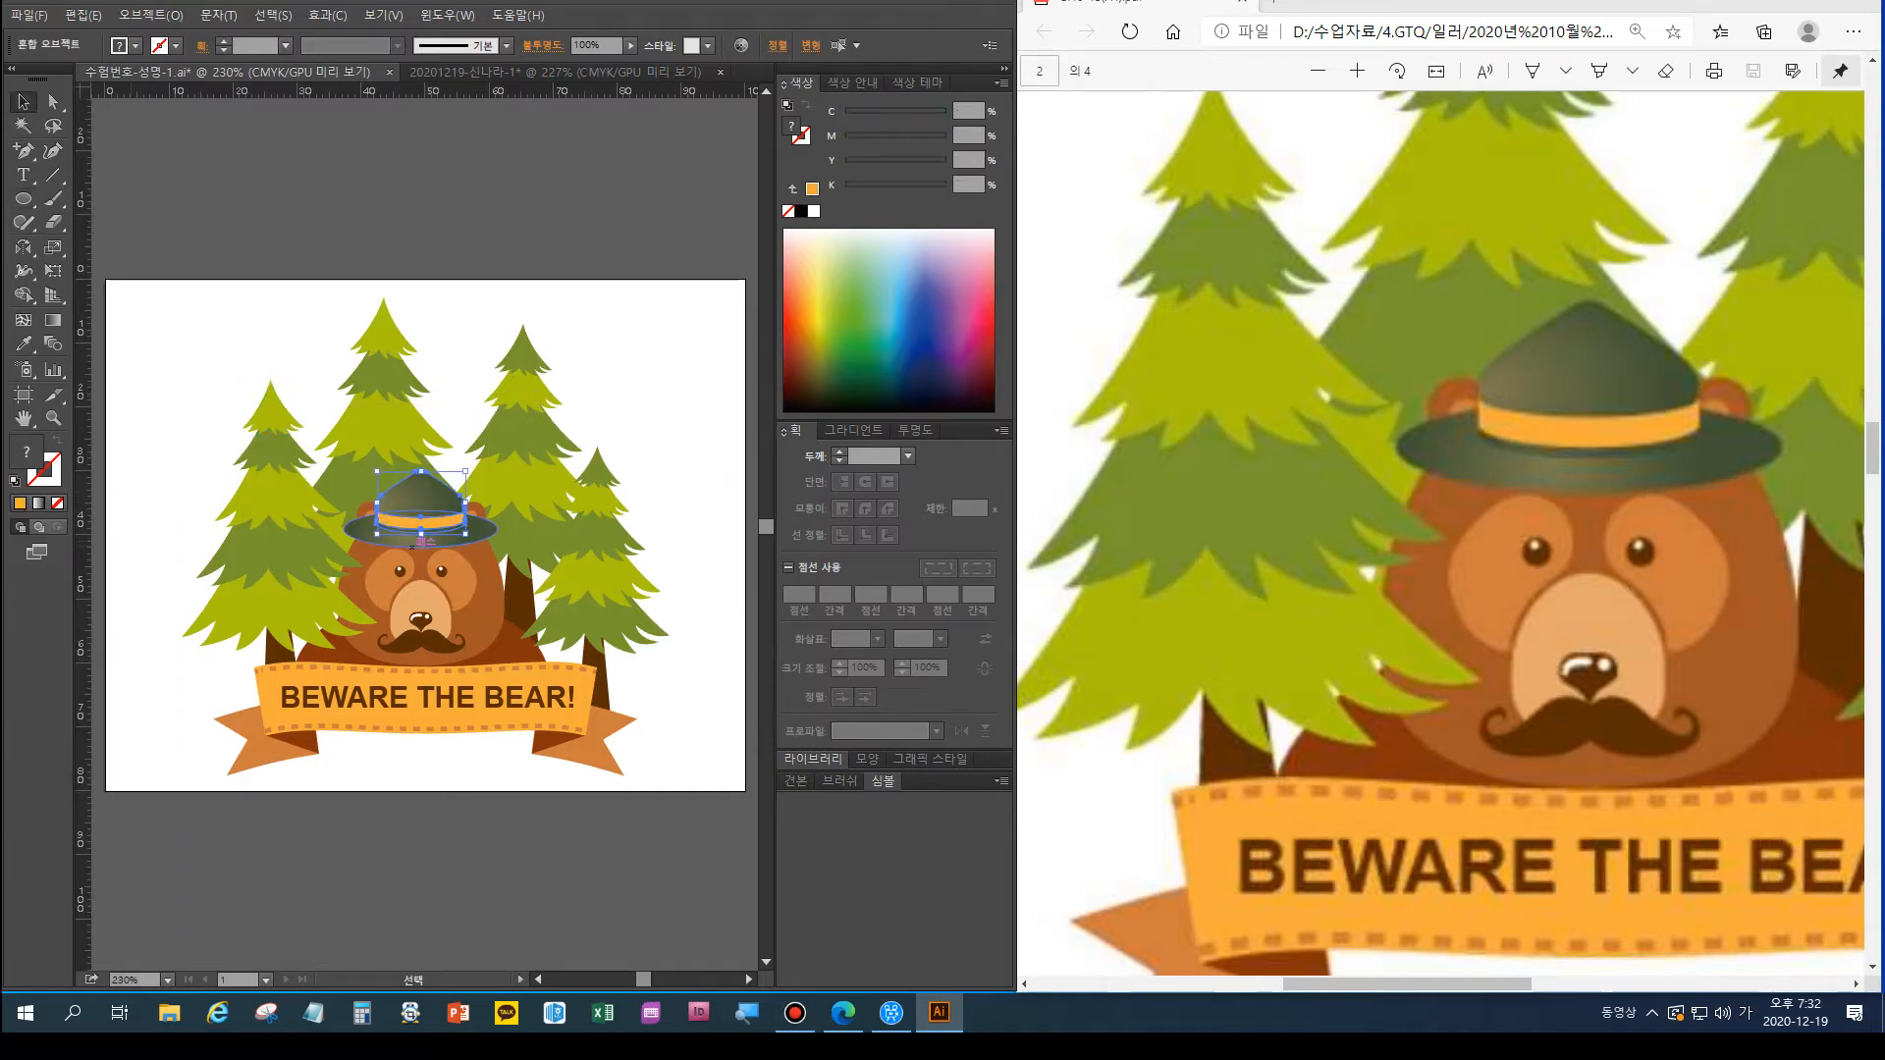
{"action": "key", "text": "ctrl+g"}
{"action": "left_click", "coordinate": [422, 540], "text": "shift"}
{"action": "key", "text": "ctrl+g"}
{"action": "left_click_drag", "start_coordinate": [415, 500], "coordinate": [498, 427]}
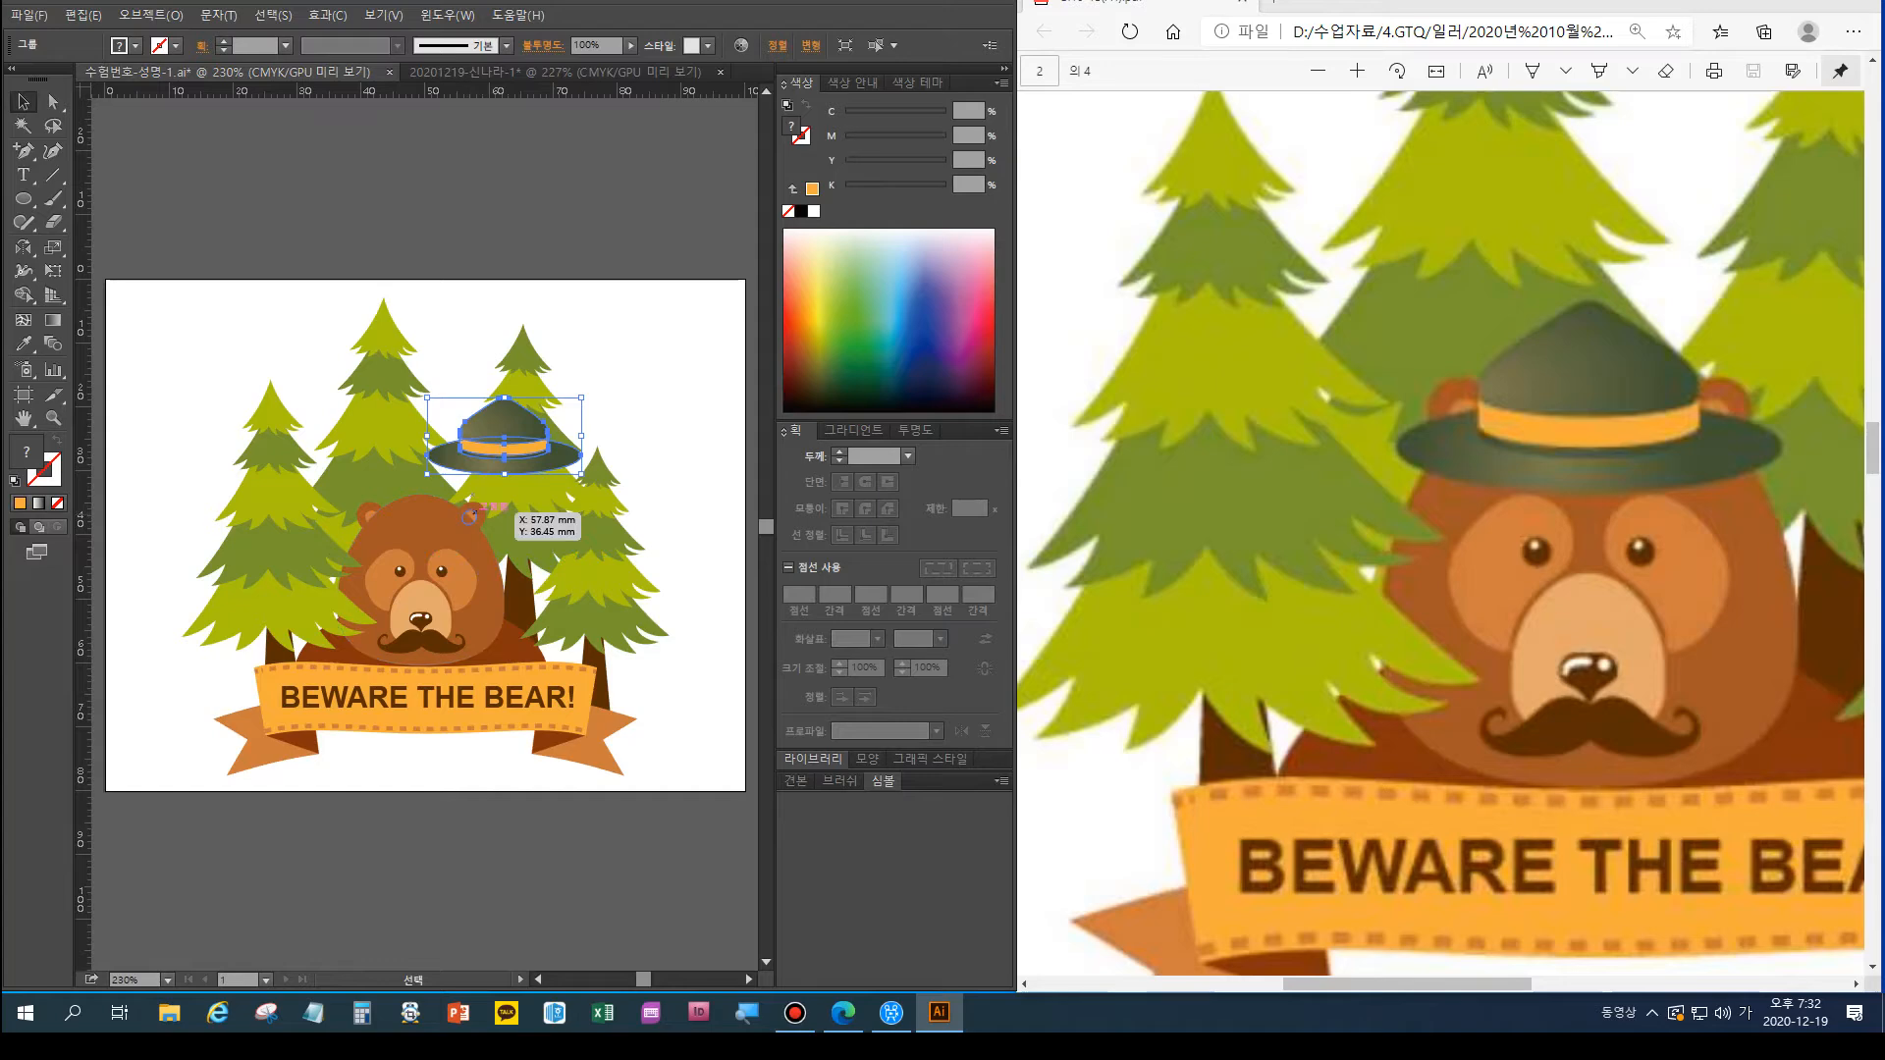
{"action": "key", "text": "ctrl+z"}
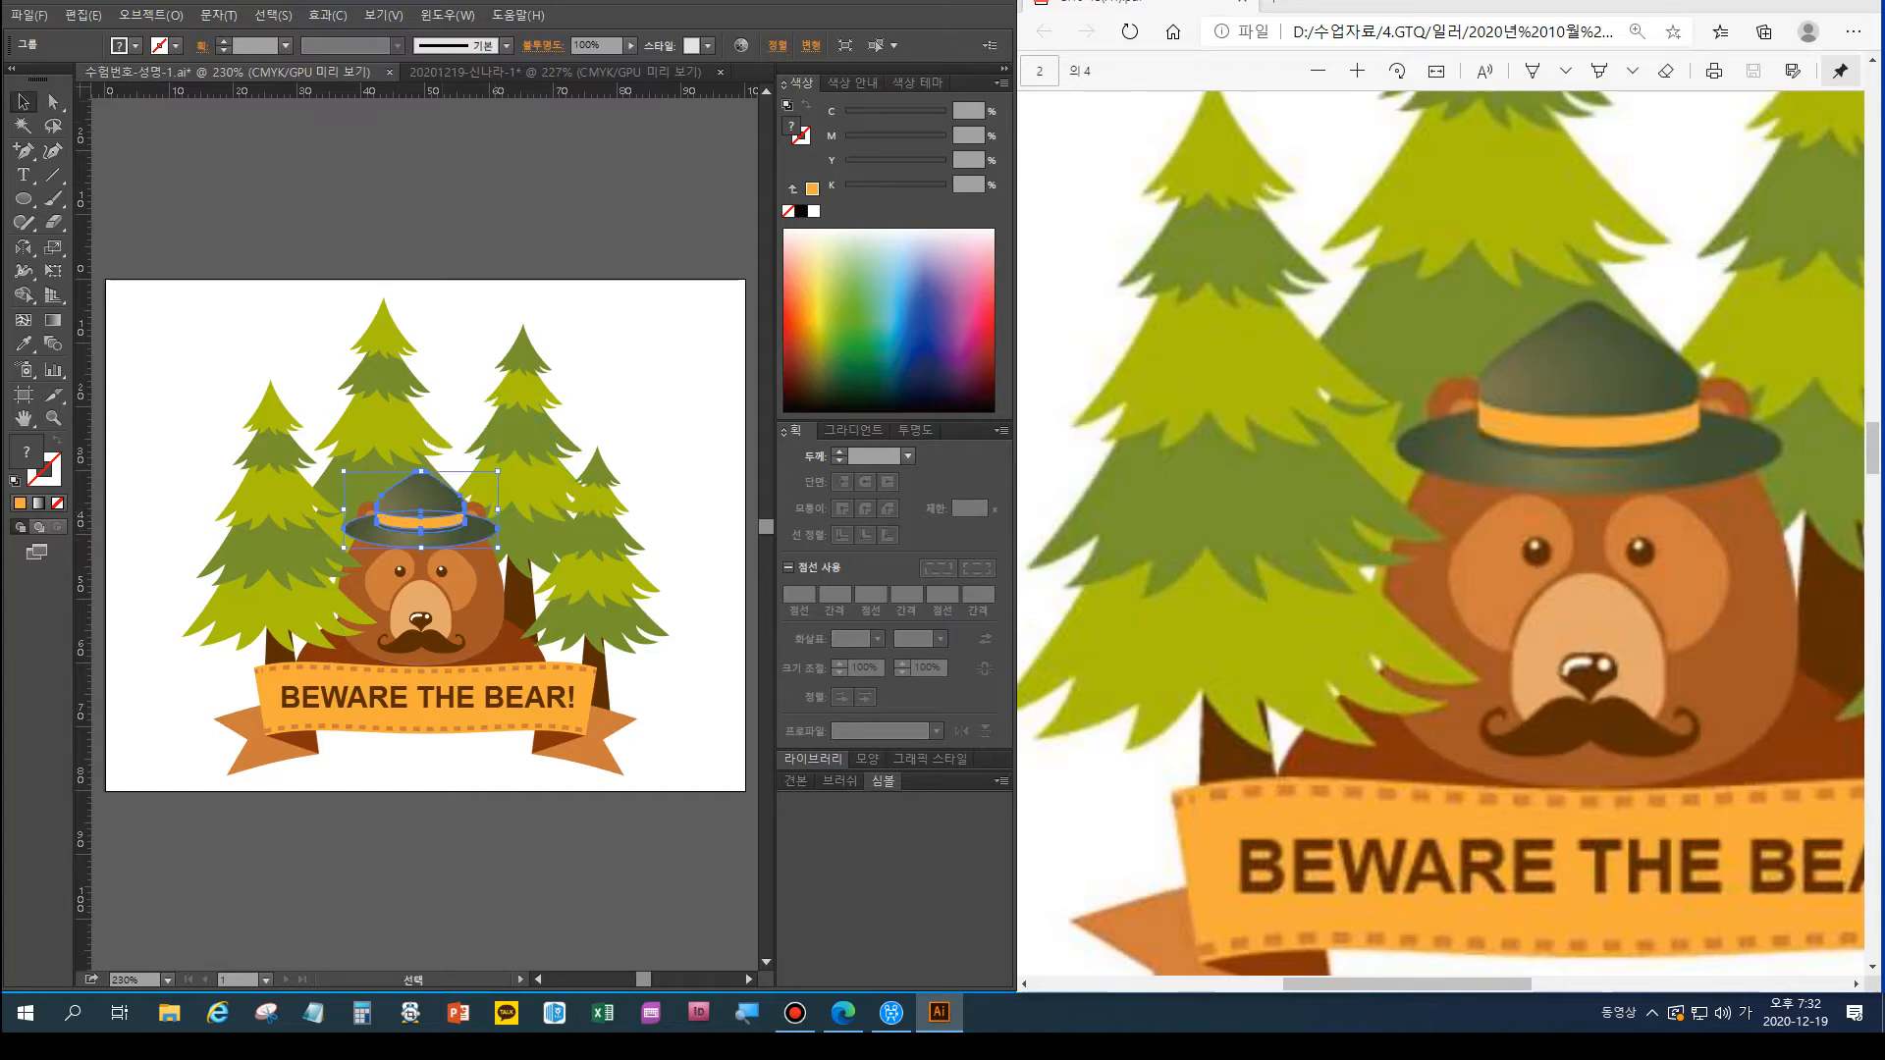
Back in the bear-head document, shrink the circle to a small ear size
{"action": "left_click", "coordinate": [552, 73]}
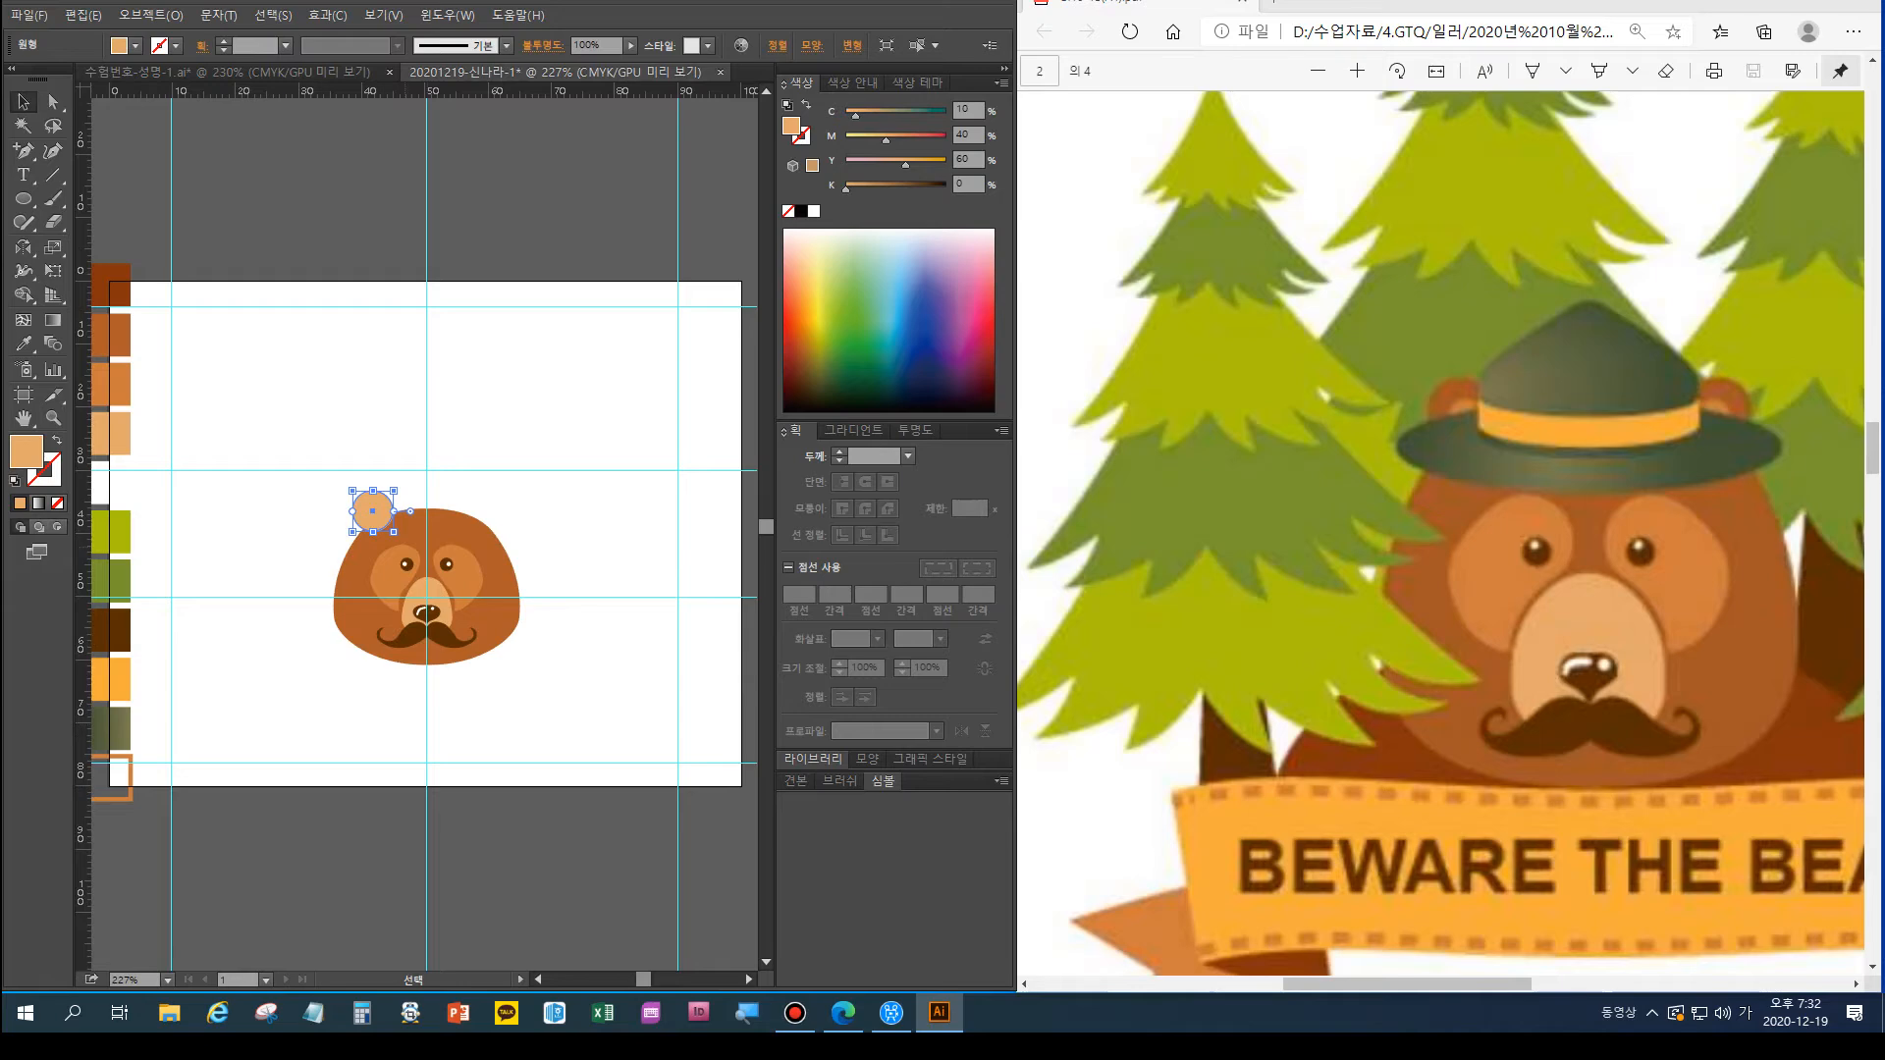
{"action": "key", "text": "ctrl+plus"}
{"action": "key", "text": "ctrl+plus"}
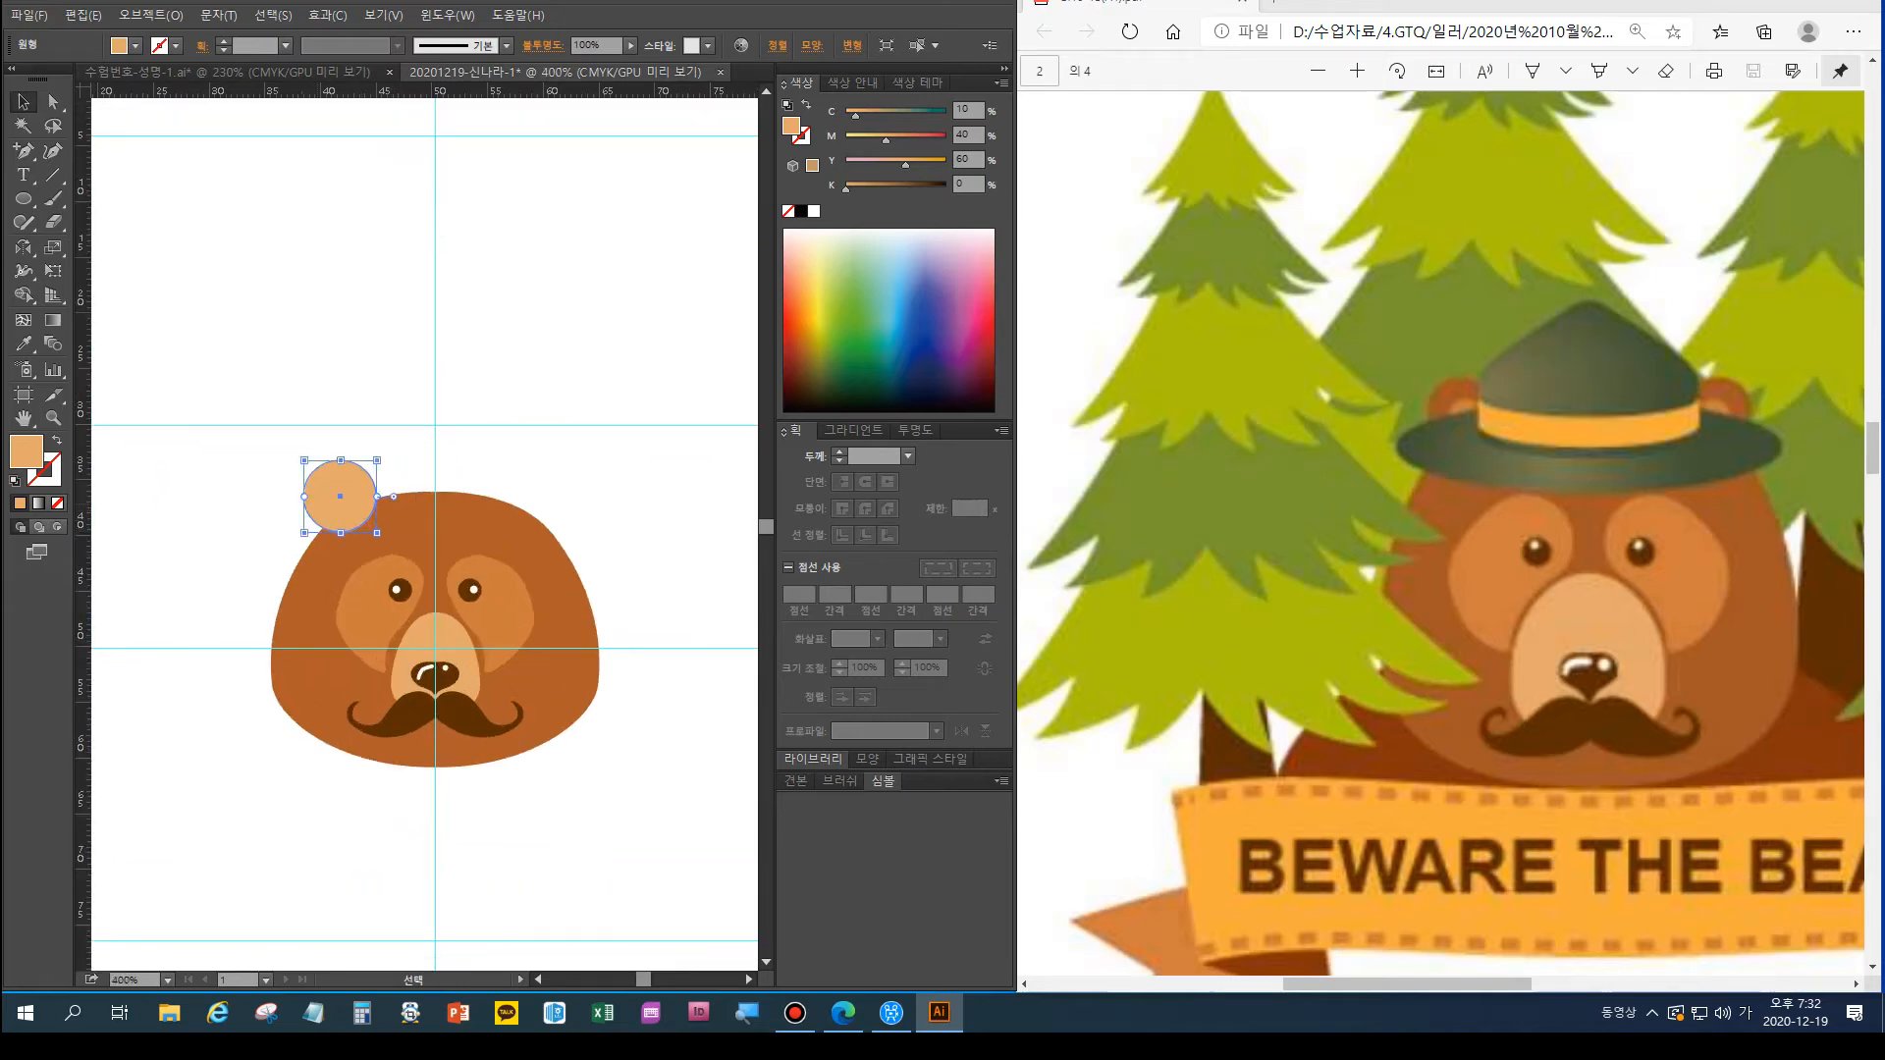
{"action": "left_click_drag", "start_coordinate": [304, 497], "coordinate": [324, 496]}
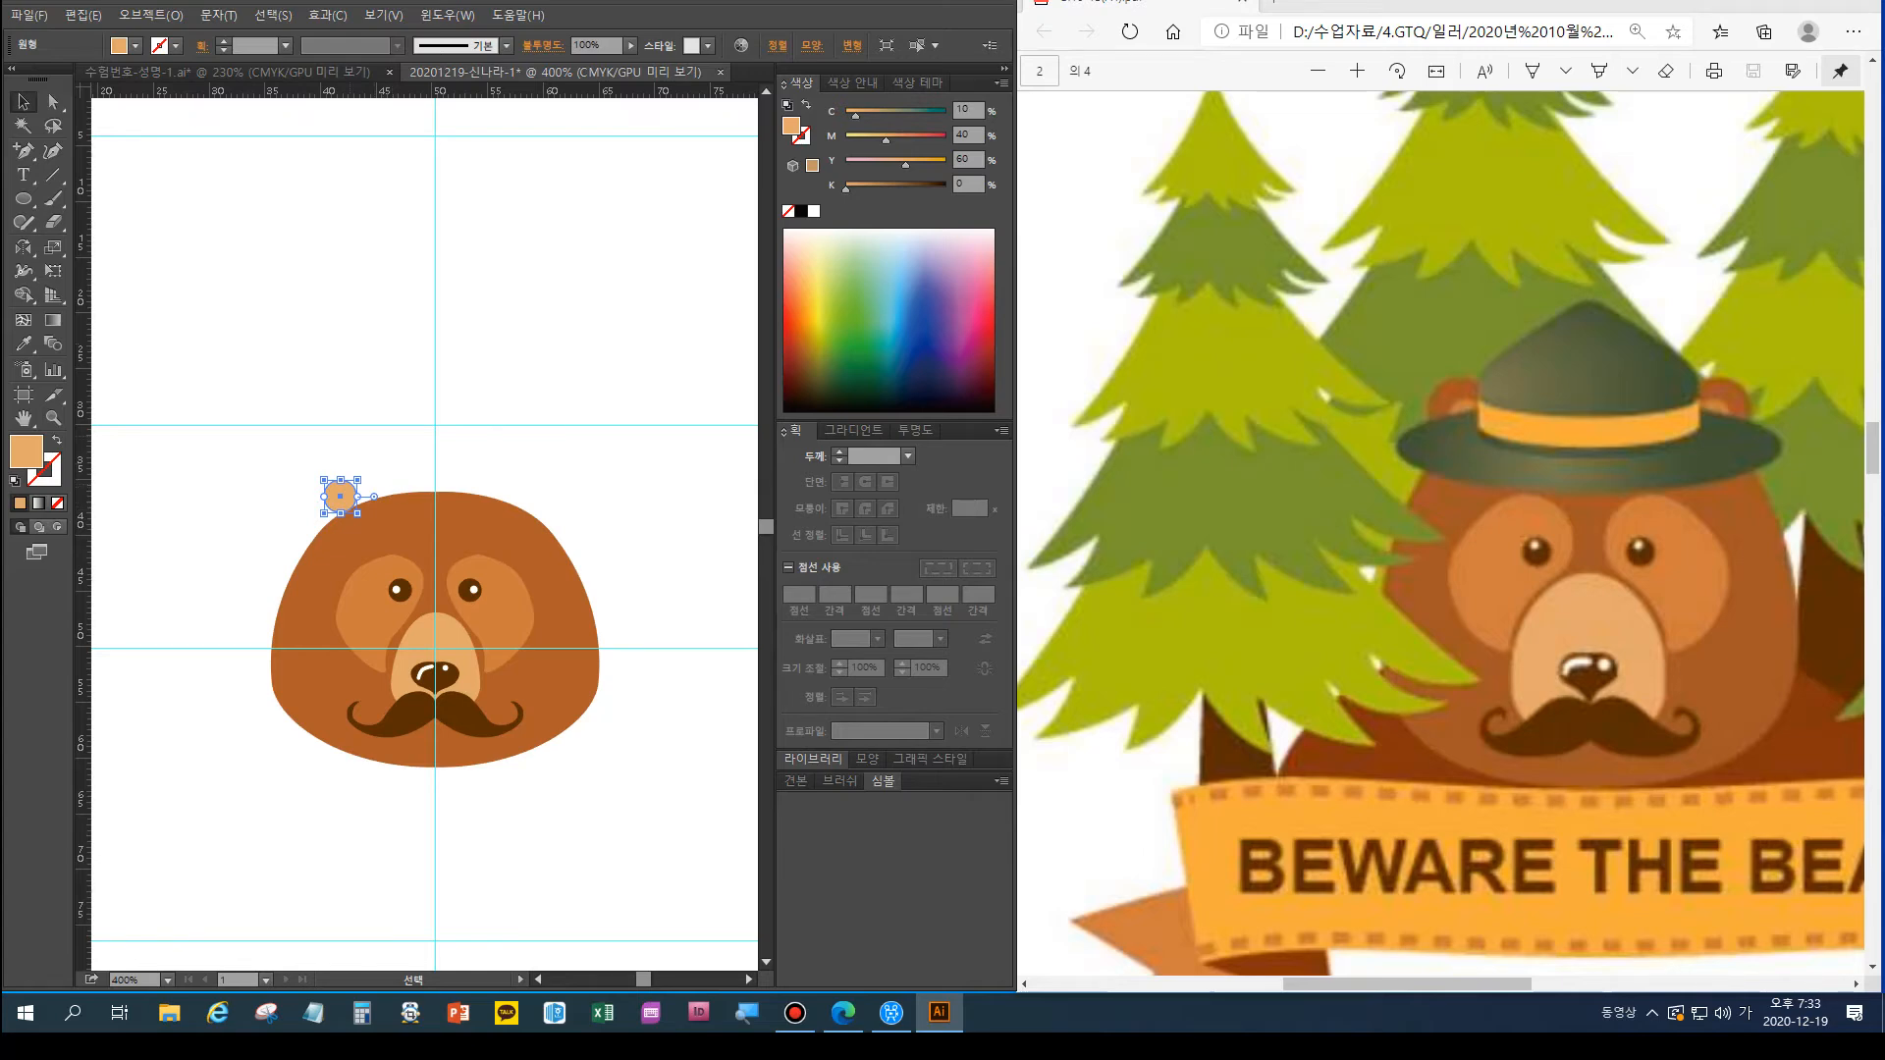
Nudge the small circle into the ear position and colour it darker brown from the swatches
{"action": "key", "text": "shift+Down"}
{"action": "key", "text": "shift+Down"}
{"action": "key", "text": "shift+Right"}
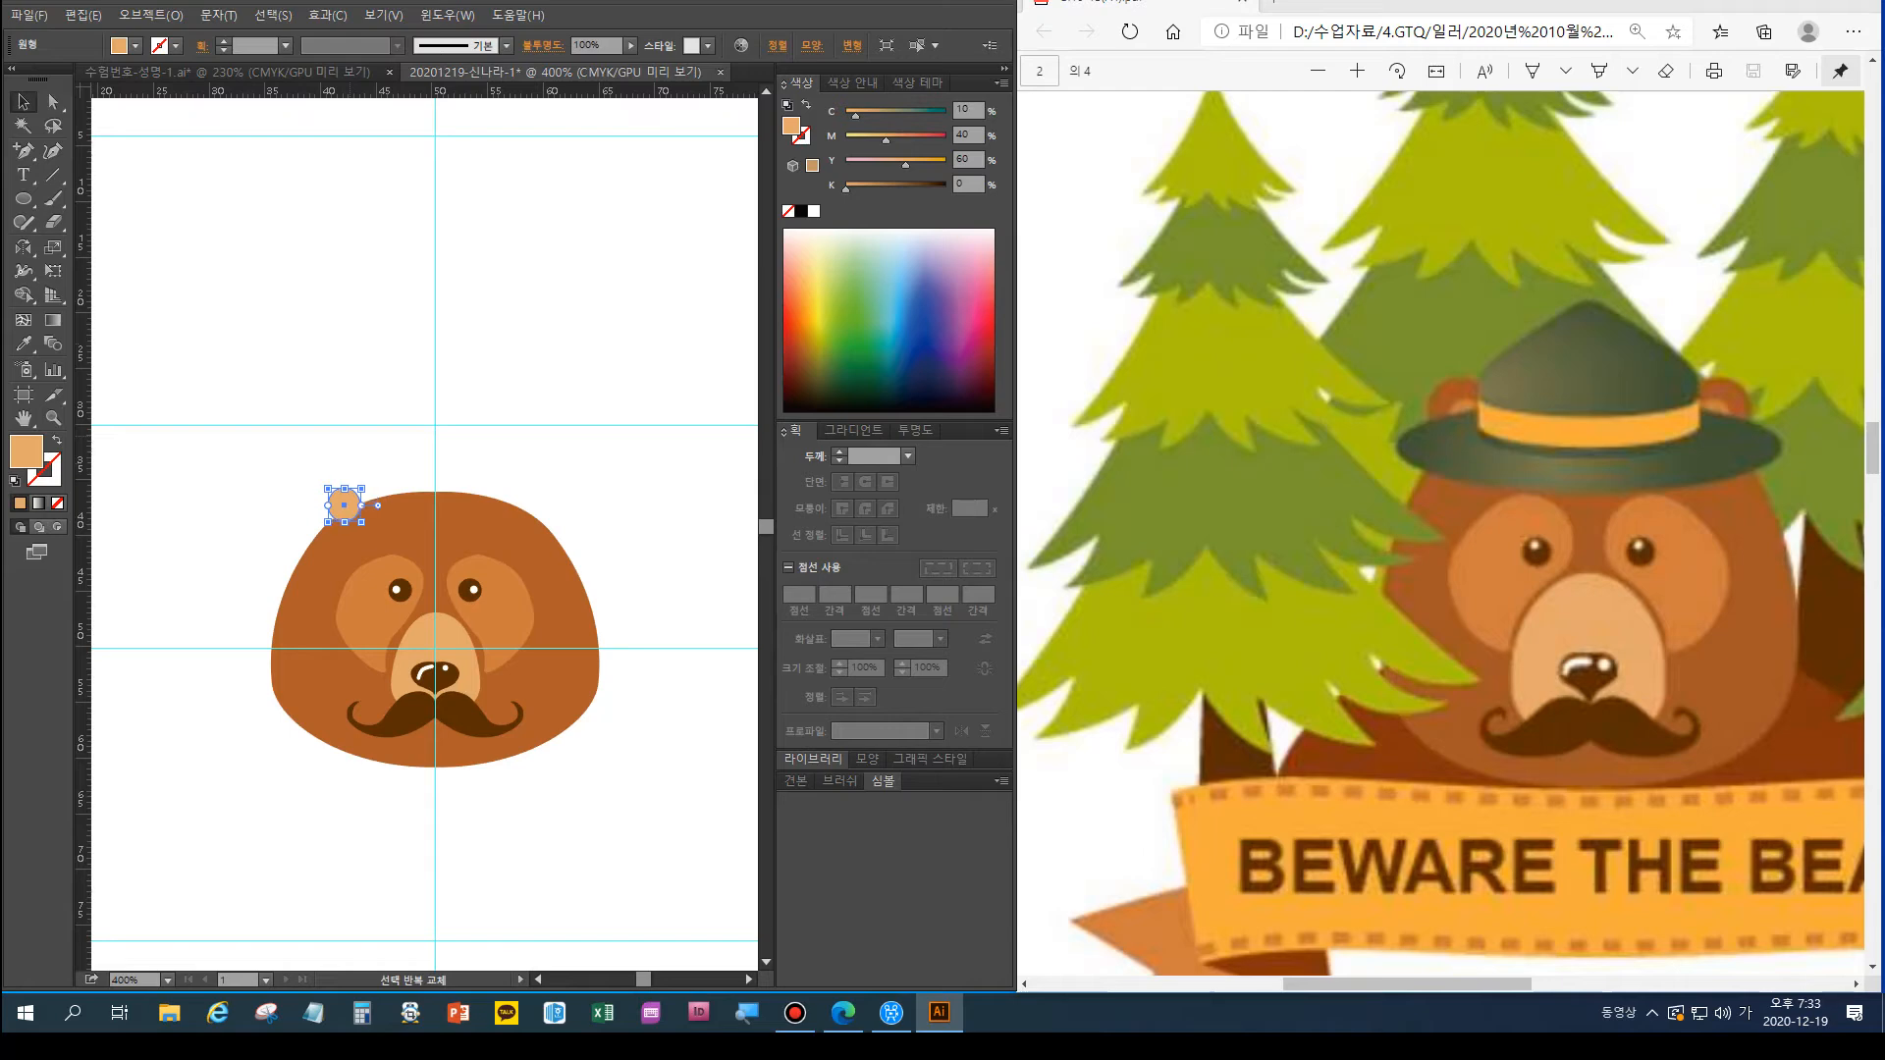
{"action": "double_click", "coordinate": [23, 417]}
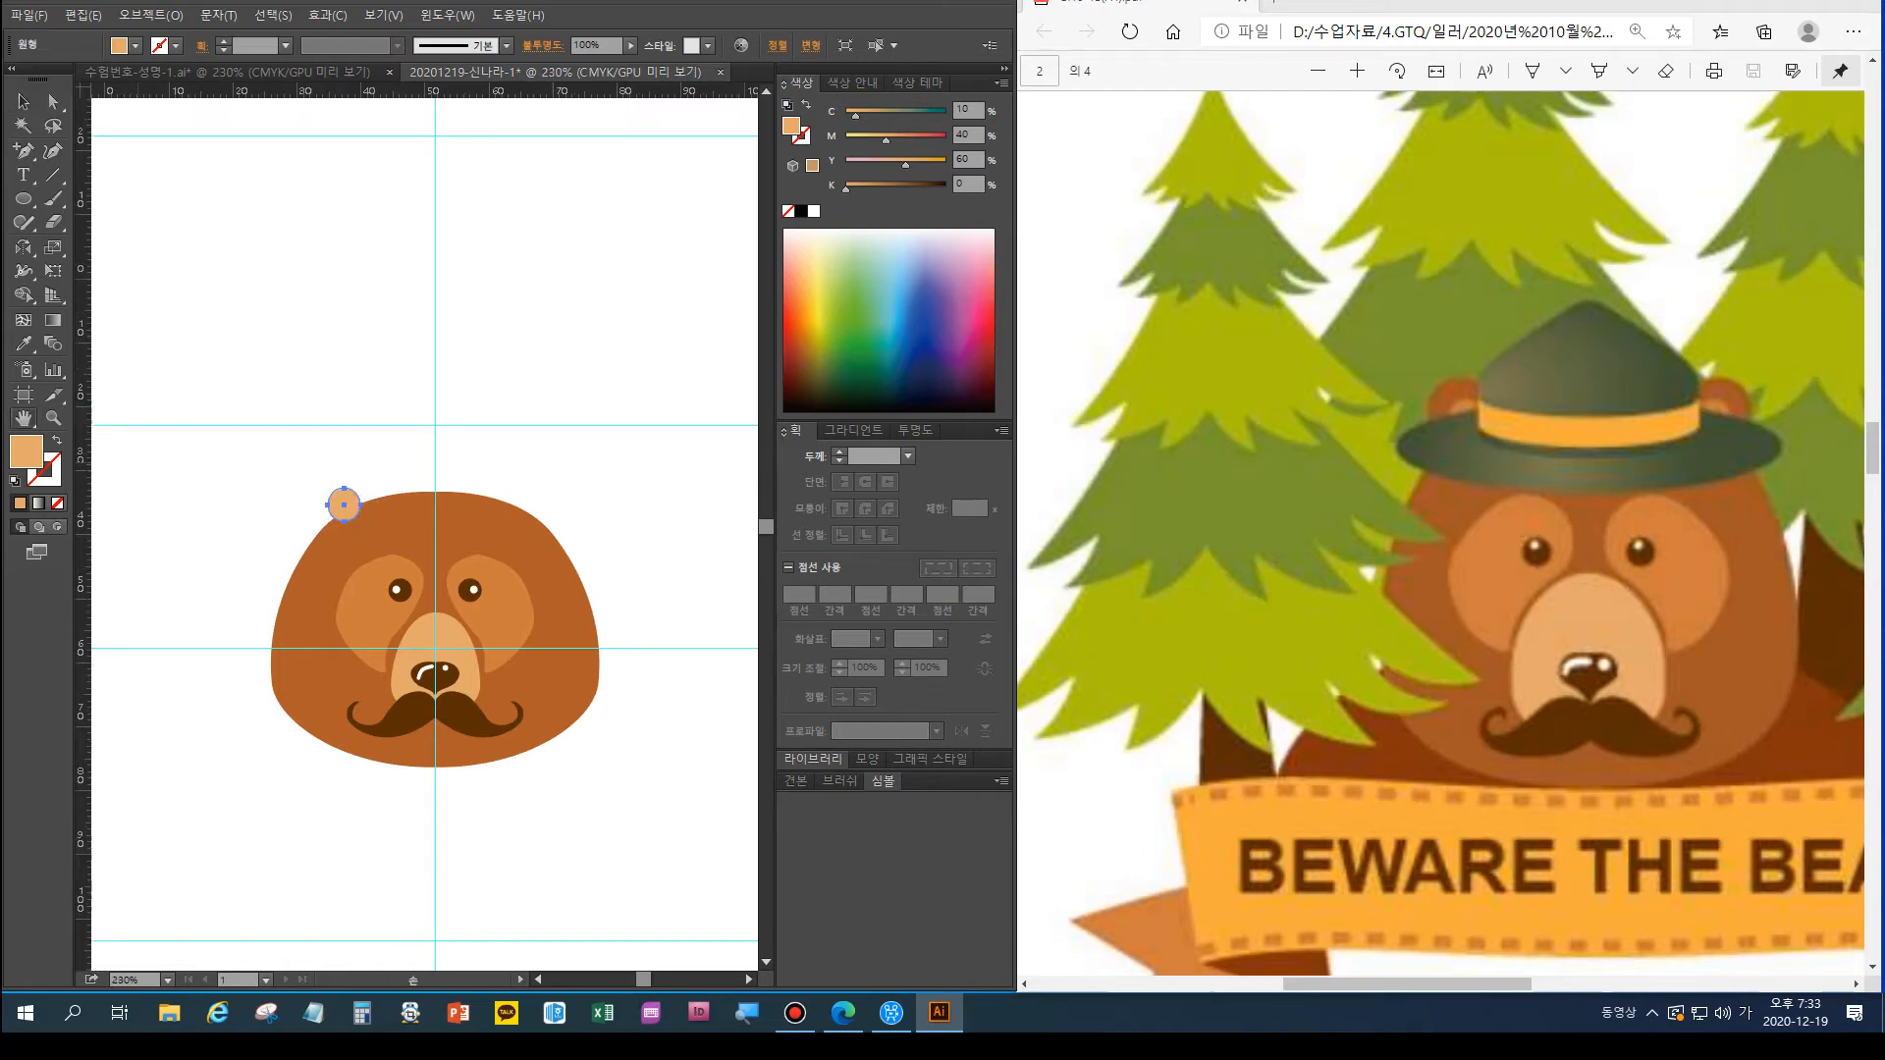
{"action": "left_click", "coordinate": [24, 343]}
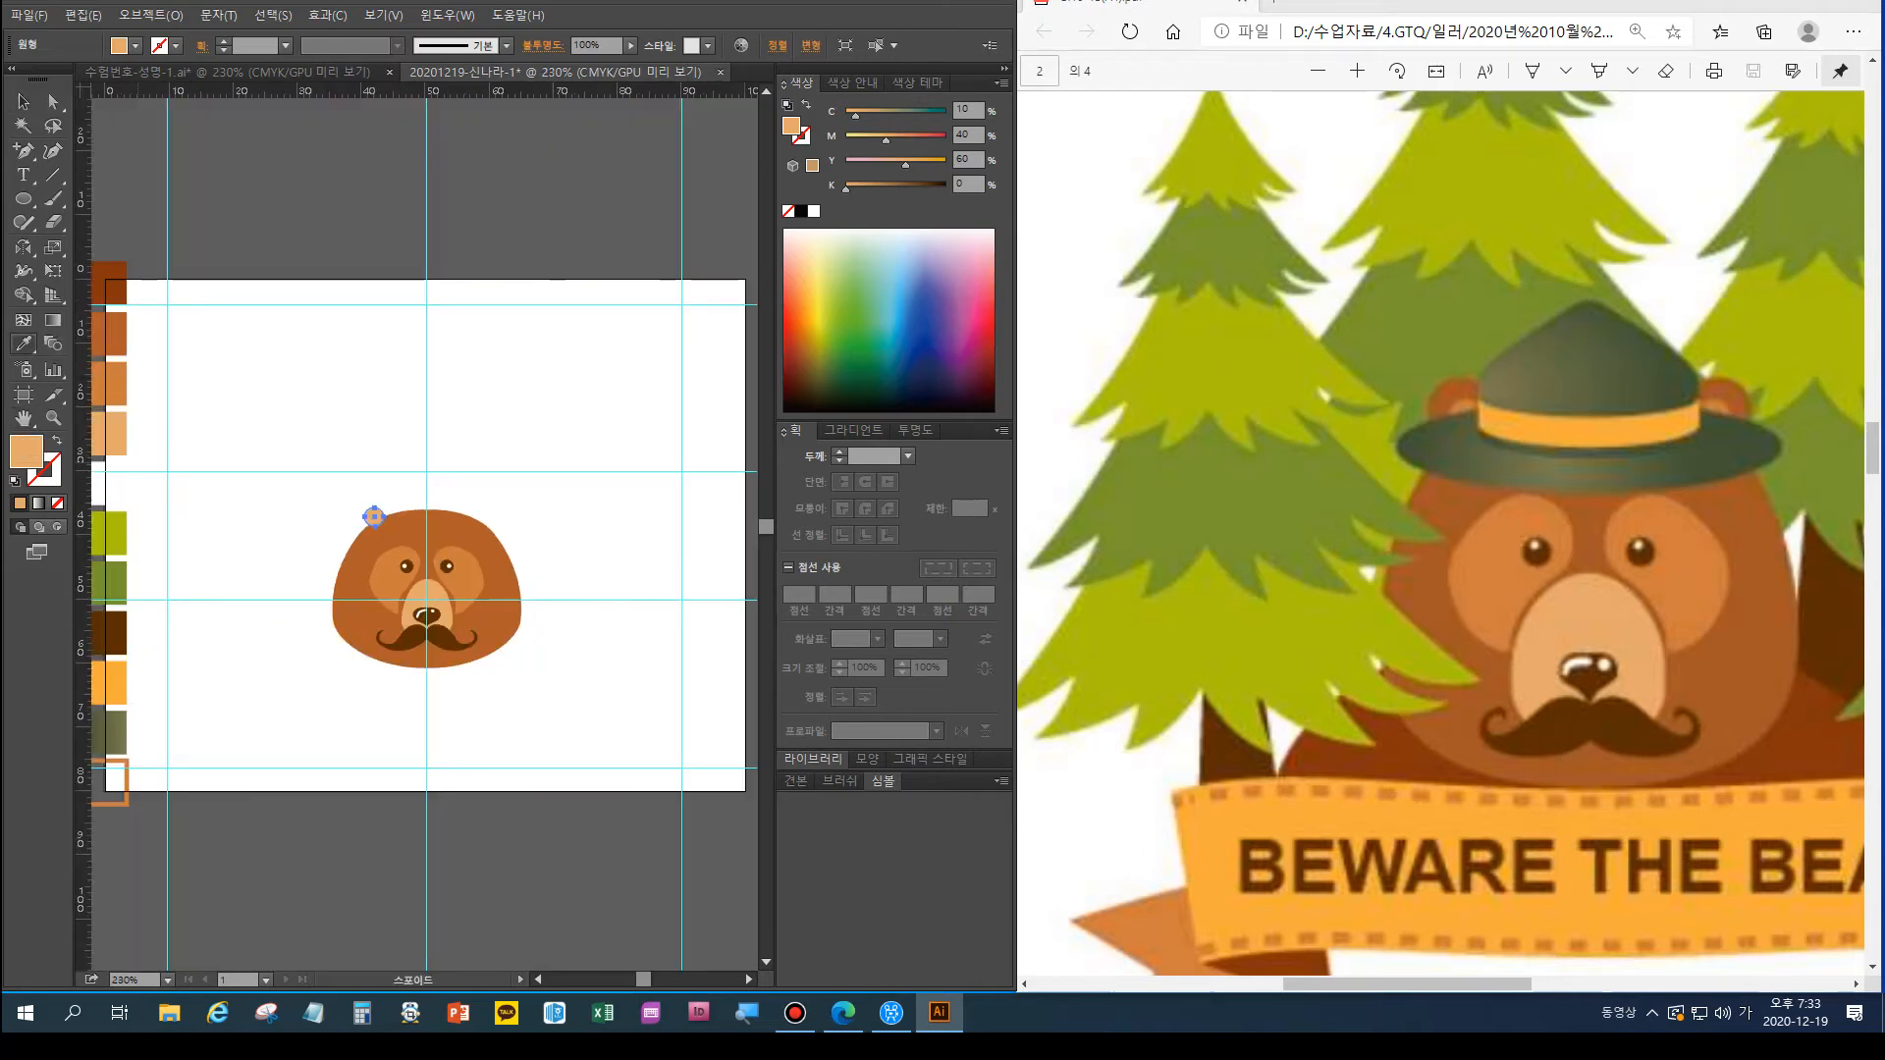
{"action": "left_click", "coordinate": [110, 334]}
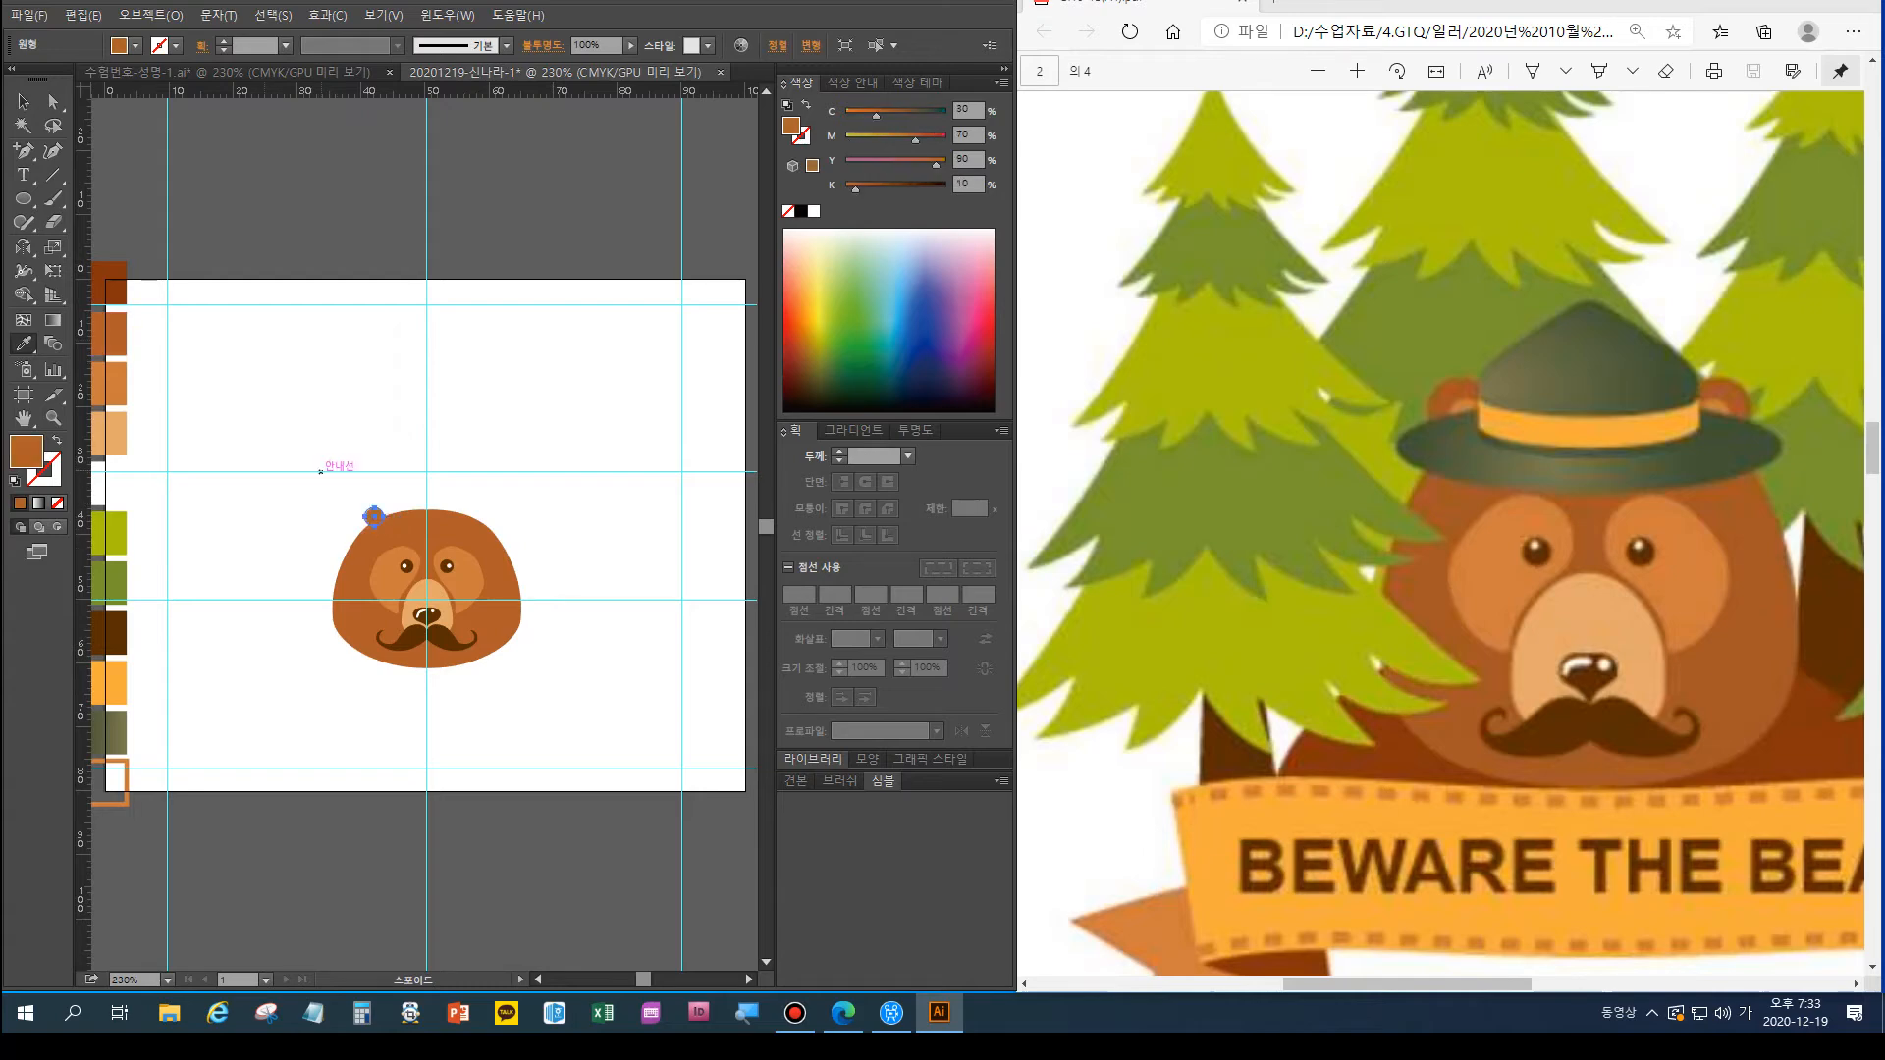
Make a uniformly scaled 80% copy of the ear circle with the Scale tool
{"action": "left_click", "coordinate": [24, 101]}
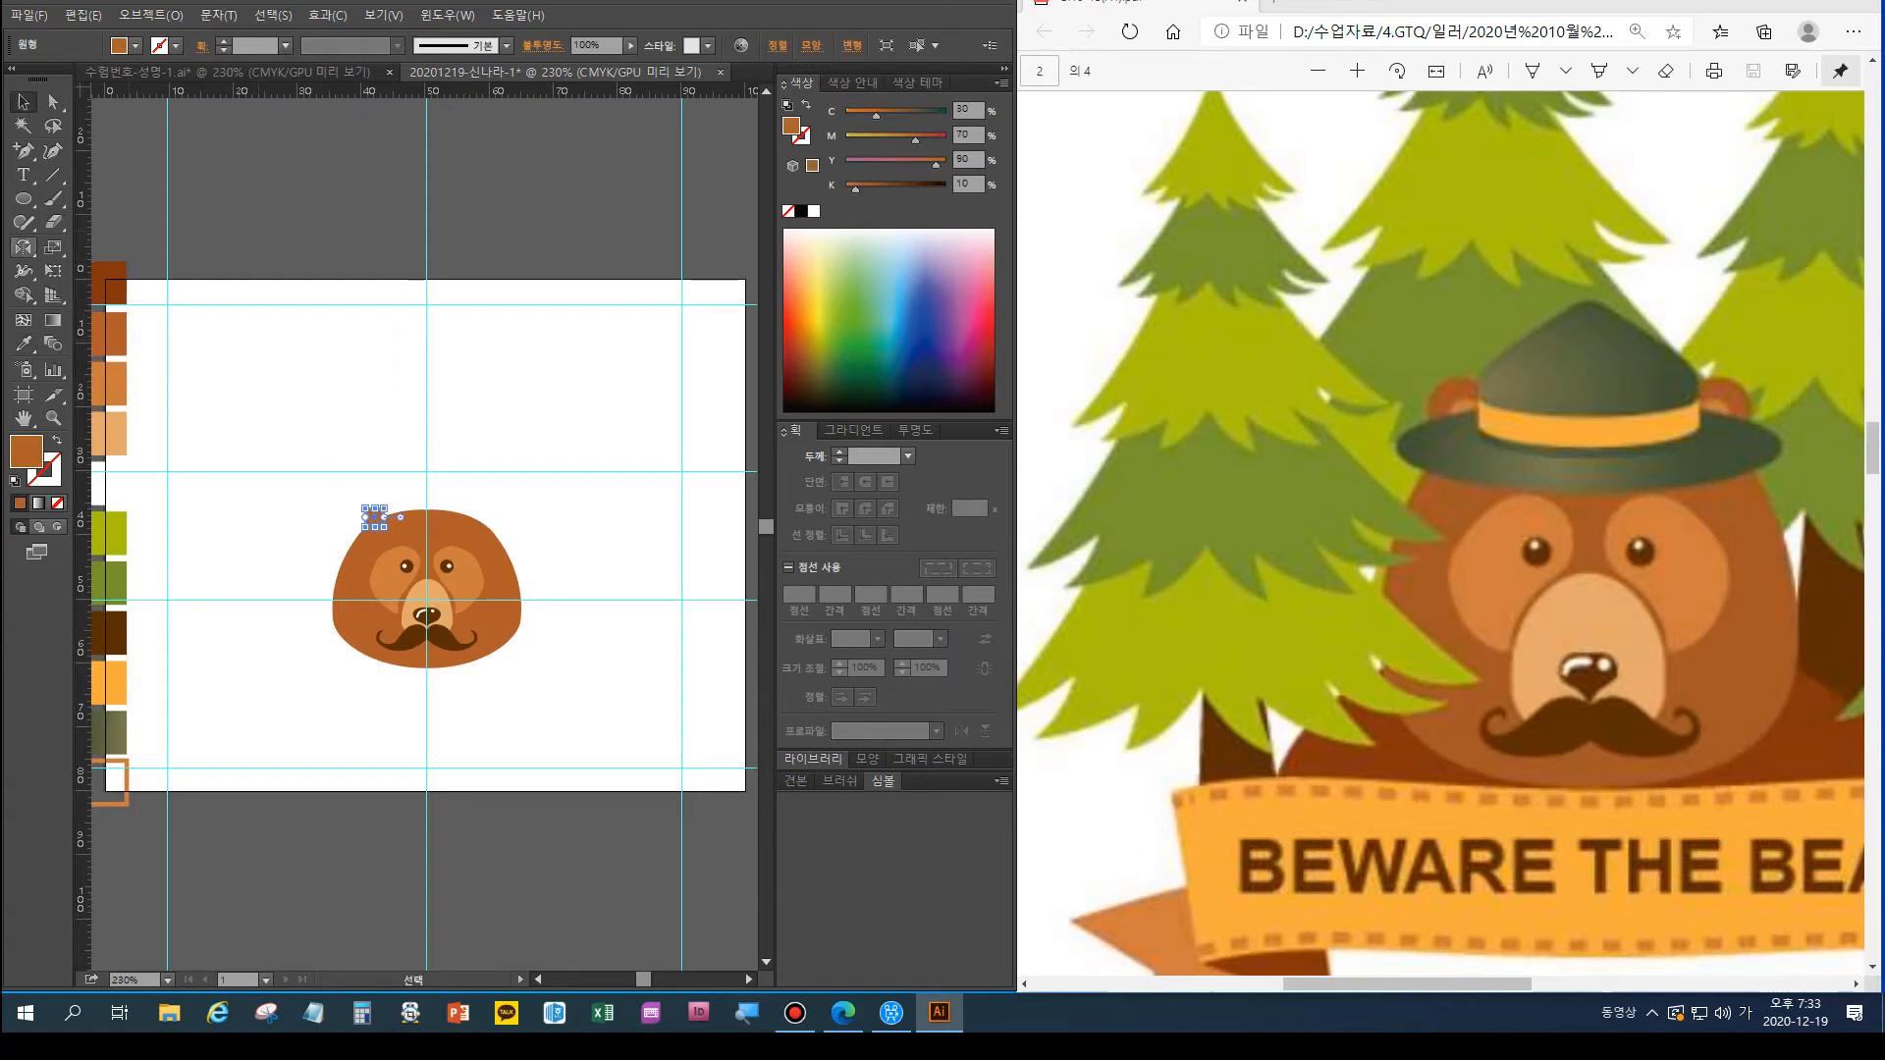
{"action": "key", "text": "s"}
{"action": "left_click", "coordinate": [375, 517], "text": "alt"}
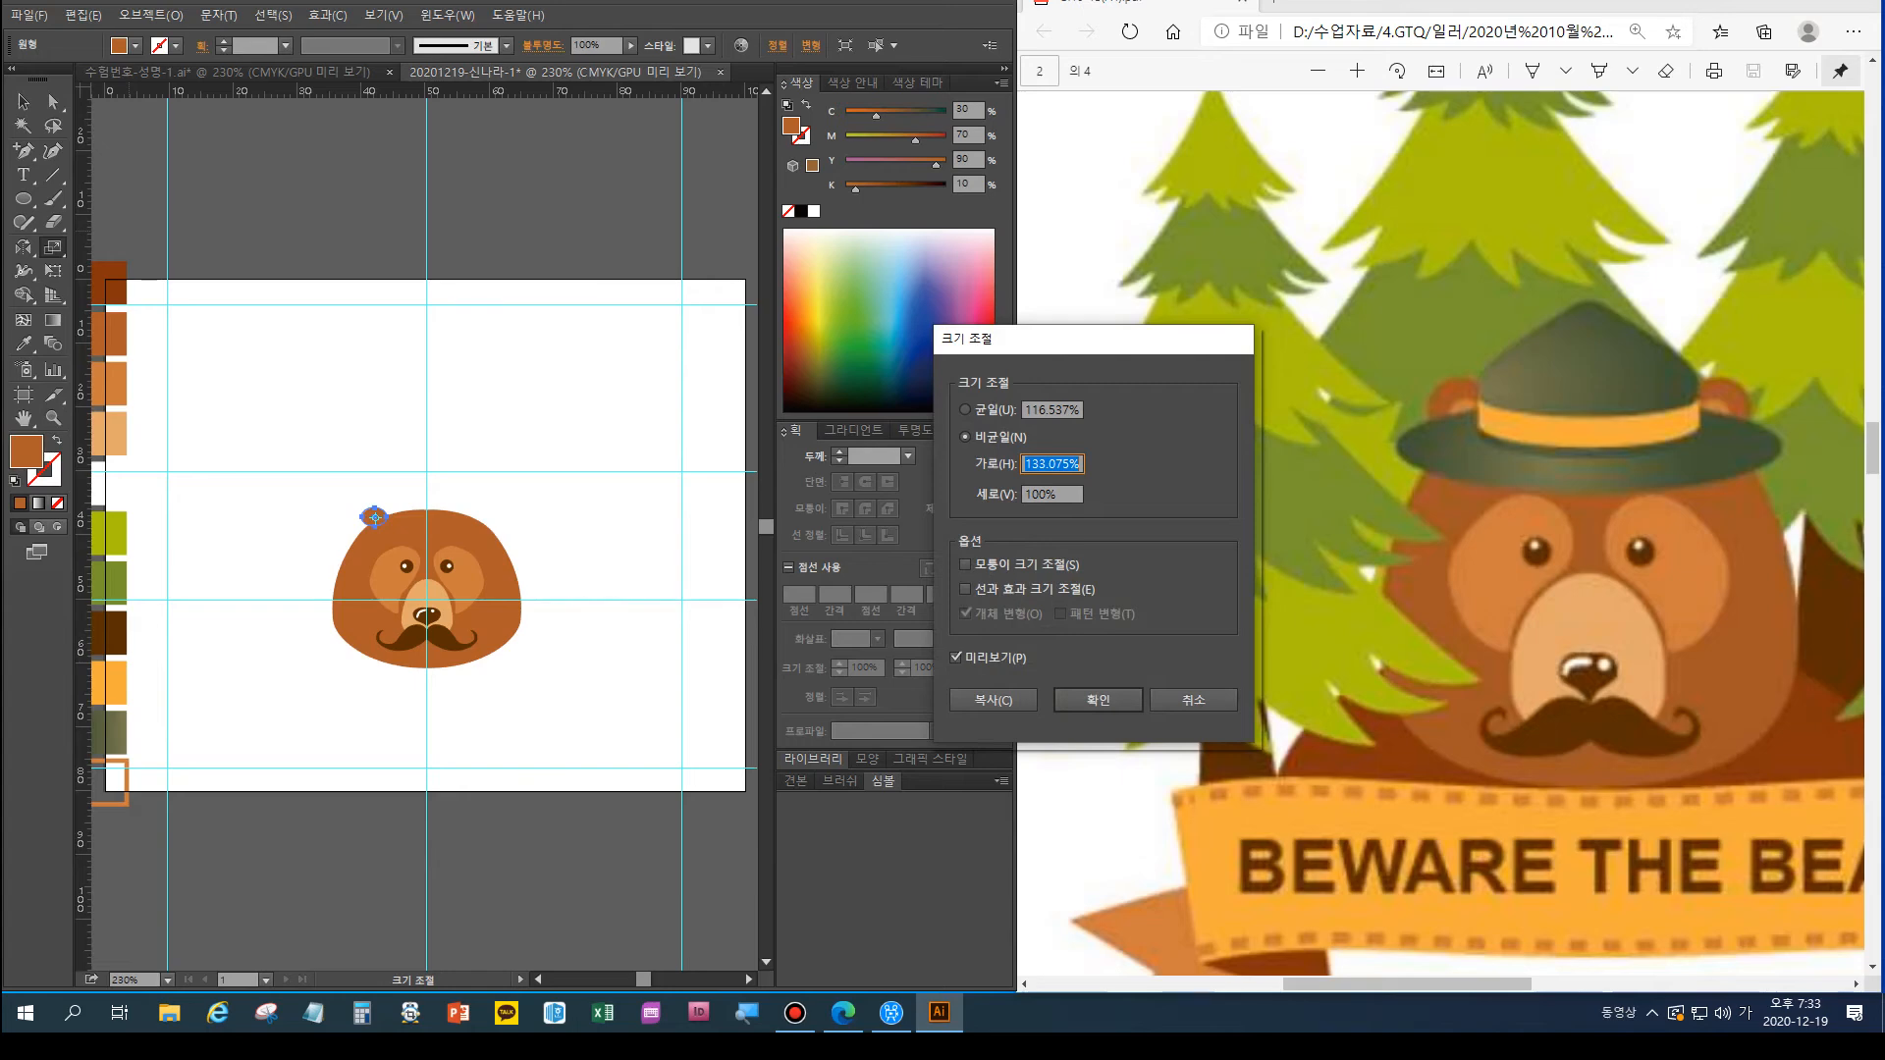
{"action": "key", "text": "alt+u"}
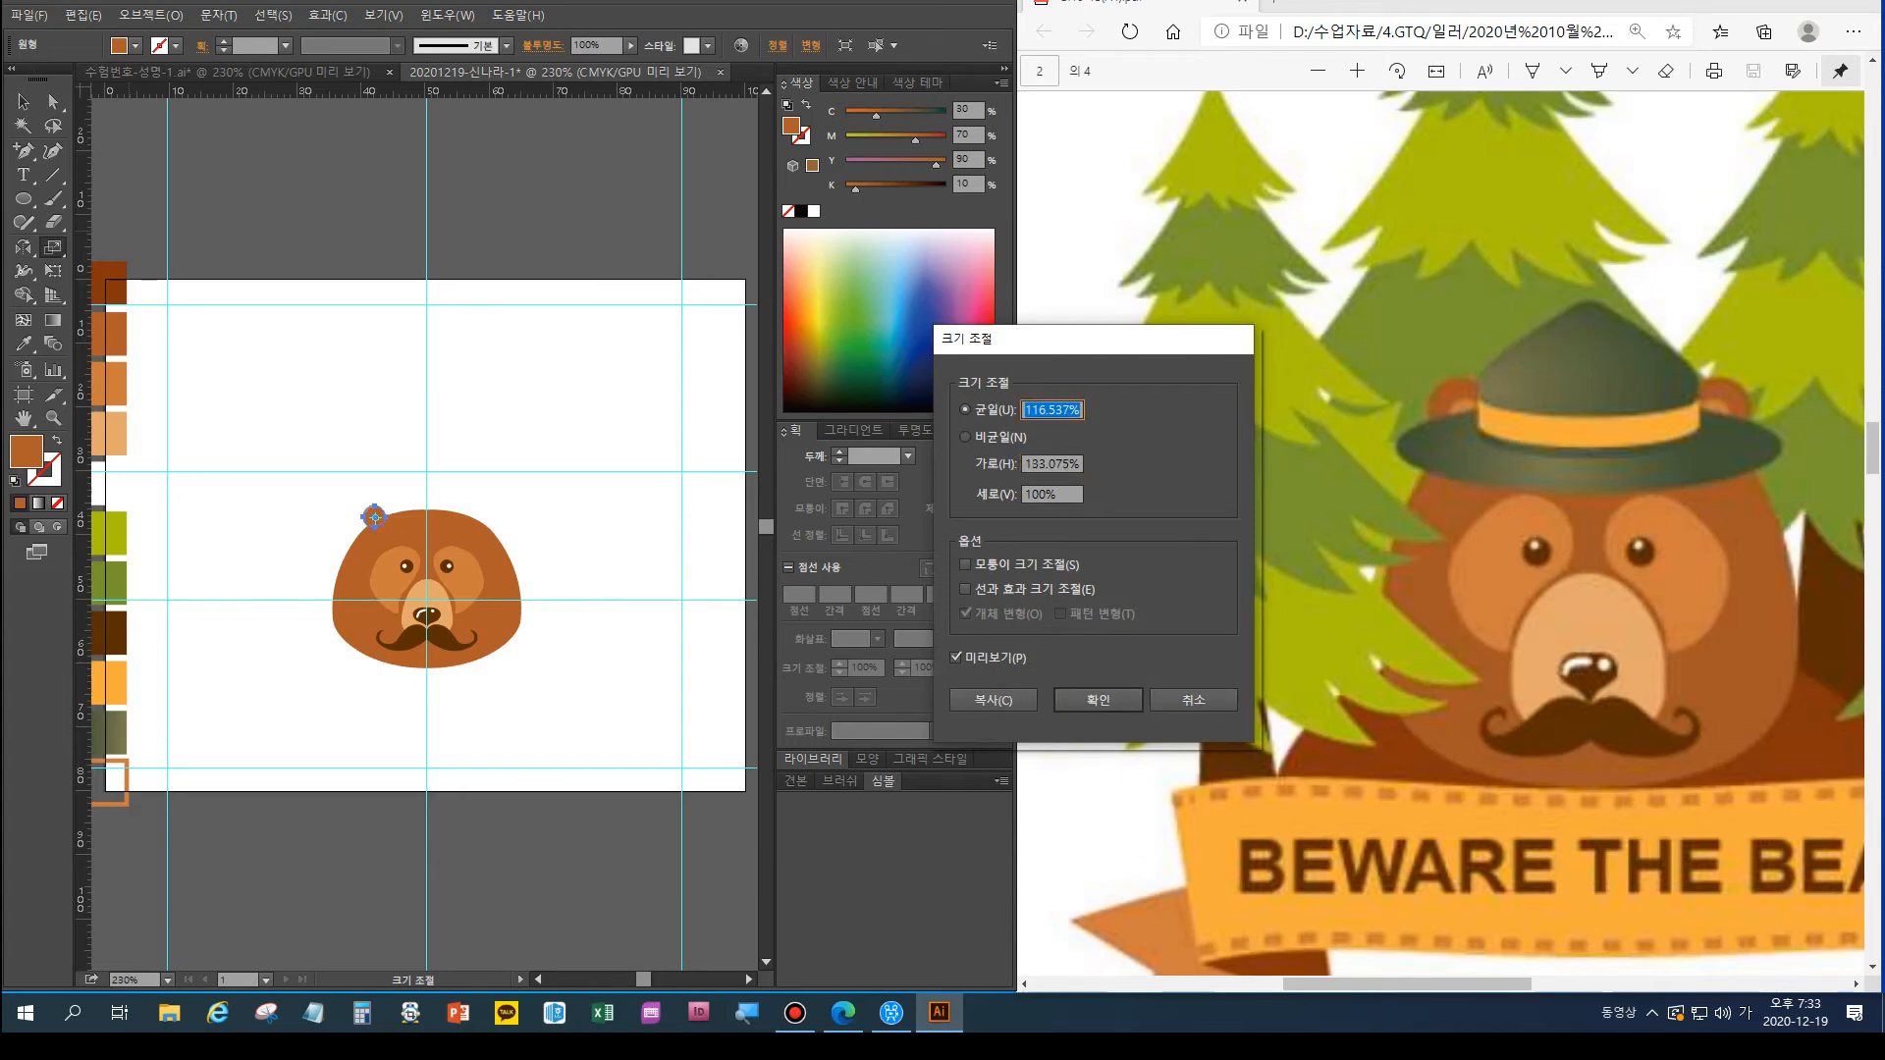
{"action": "type", "text": "8%"}
{"action": "type", "text": "0"}
{"action": "key", "text": "alt+c"}
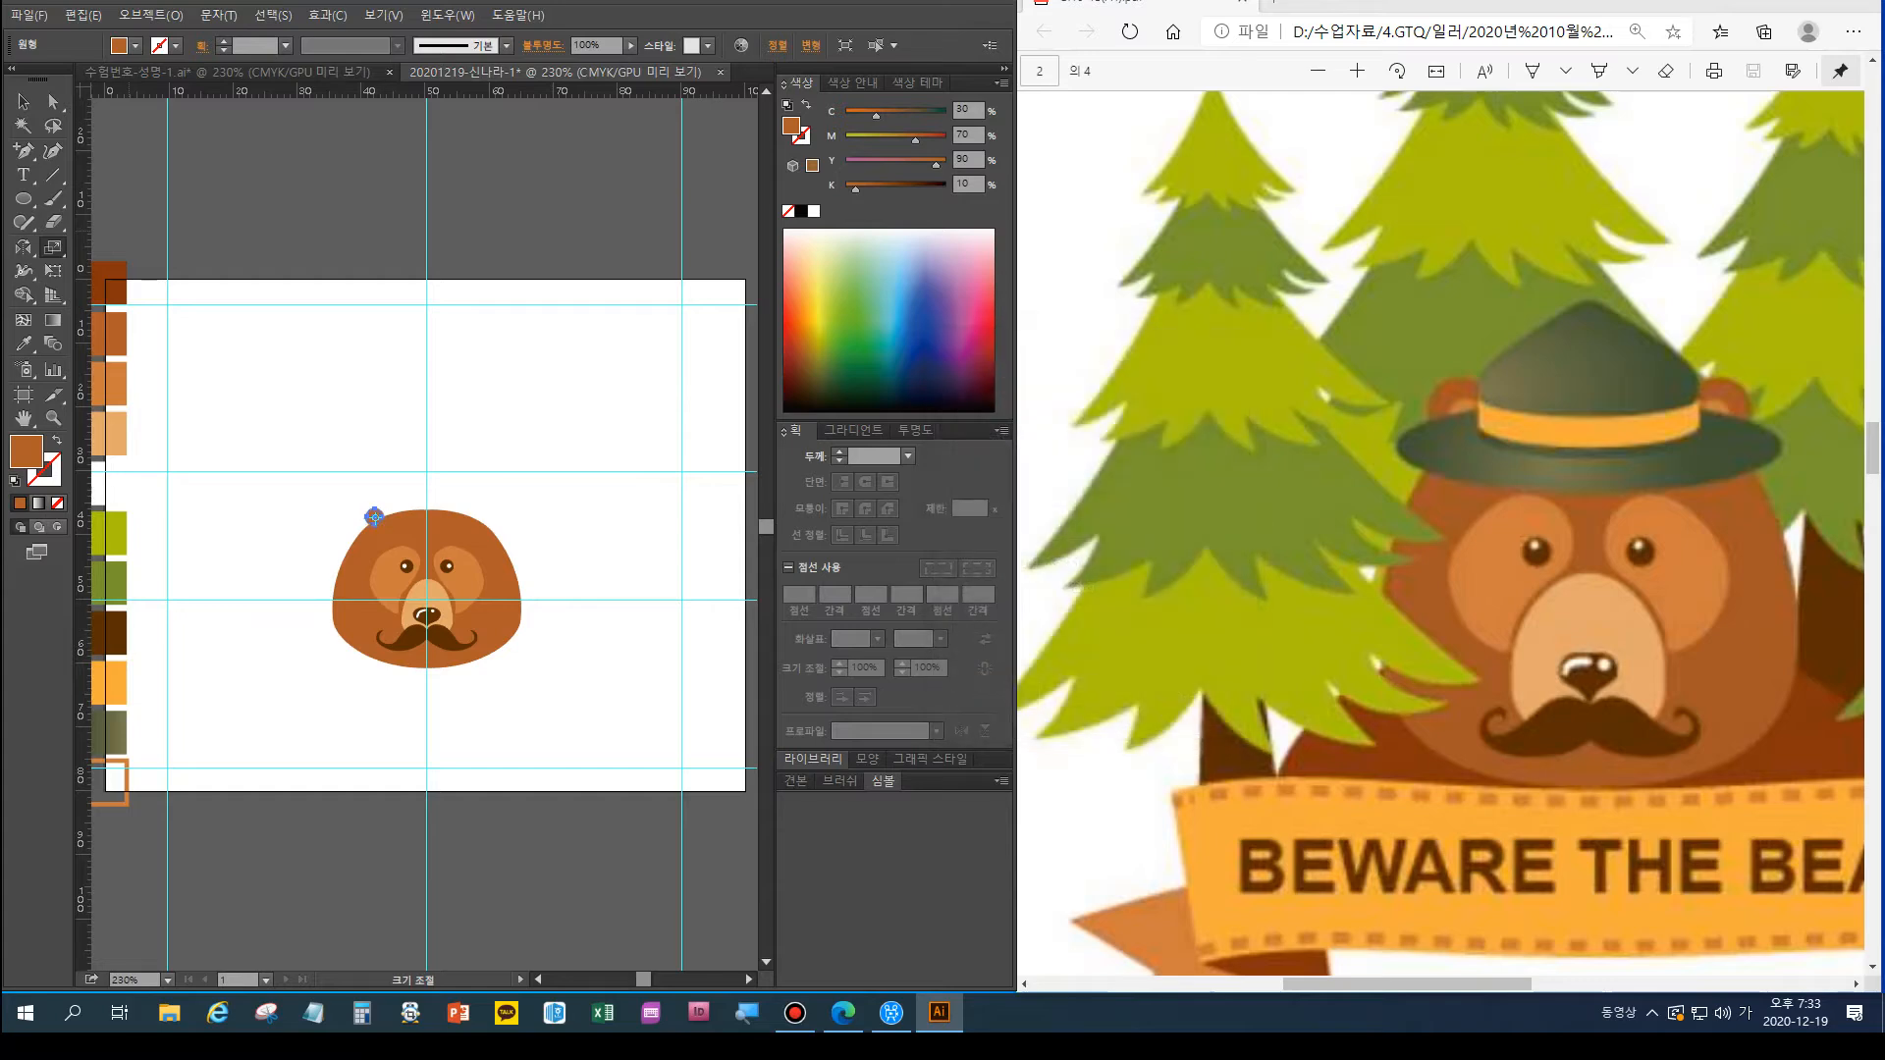
{"action": "scroll", "coordinate": [374, 516], "scroll_direction": "up", "scroll_amount": 2}
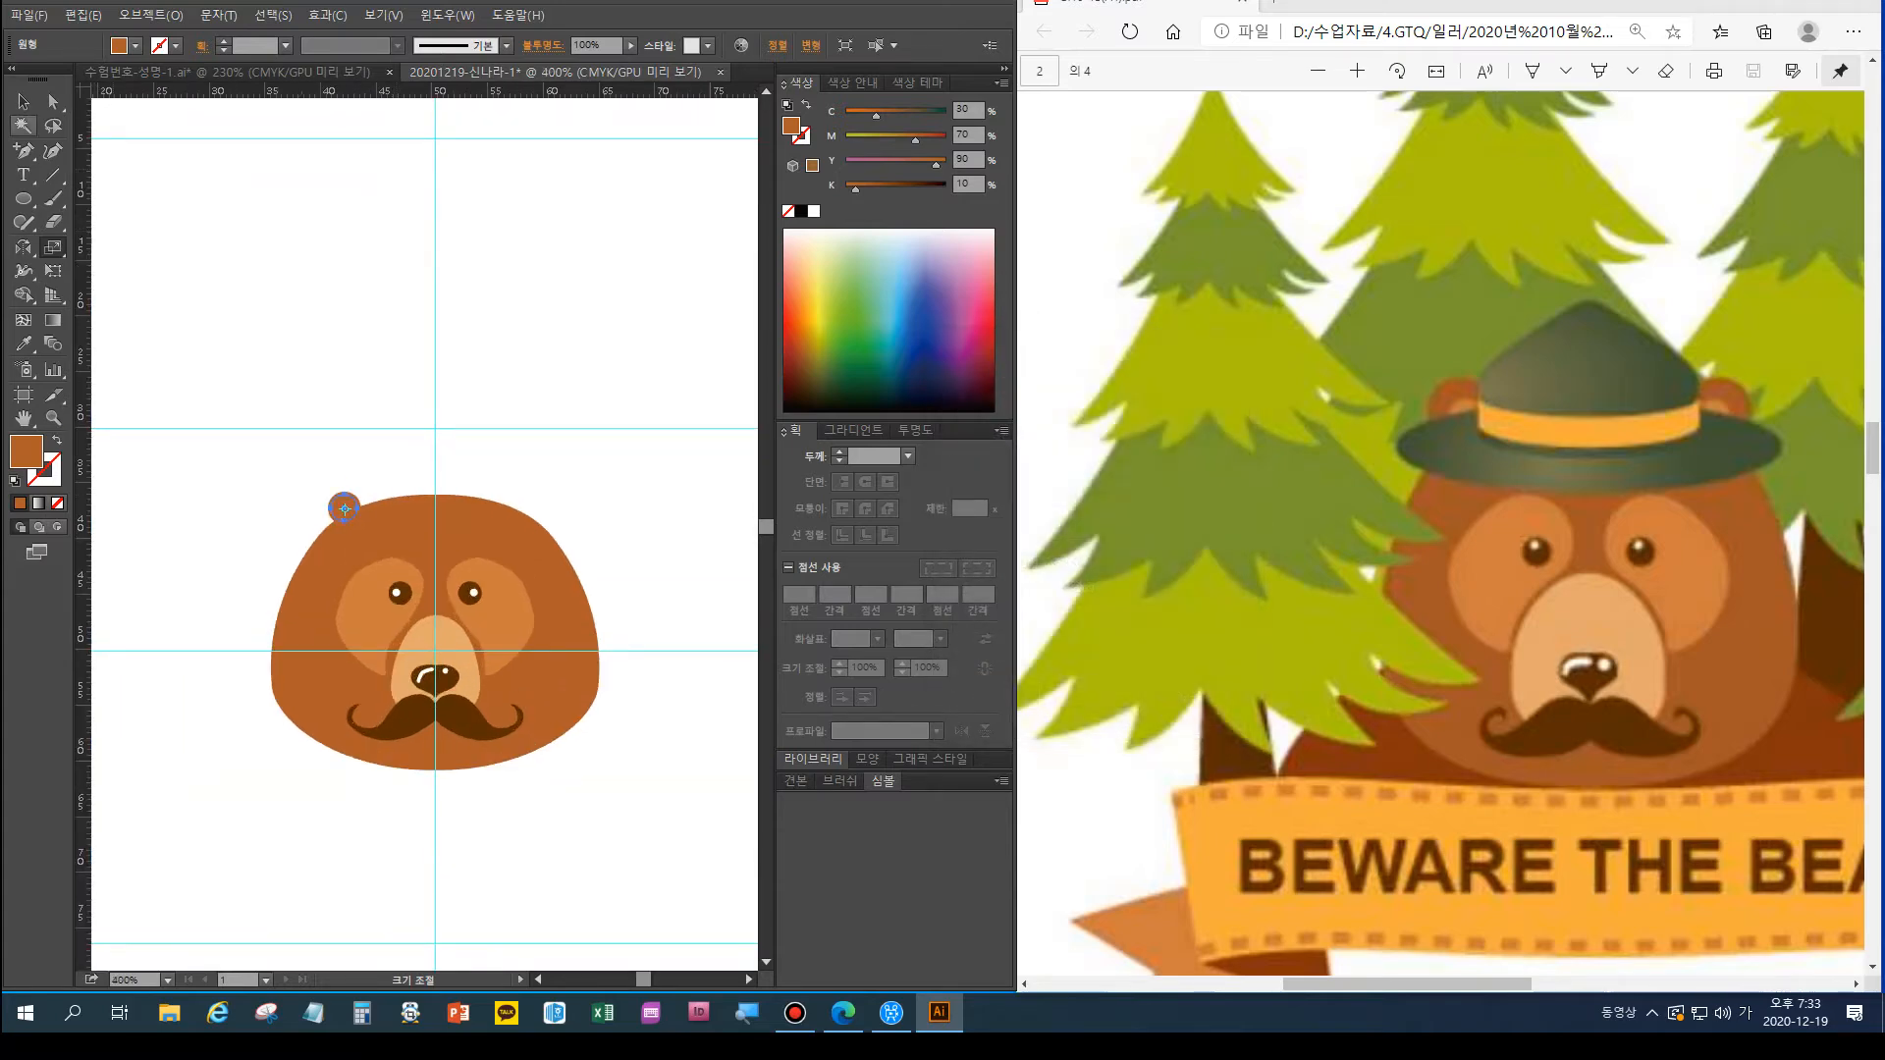
Eyedrop the lighter eye-patch colour onto the inner ear copy
{"action": "left_click", "coordinate": [24, 343]}
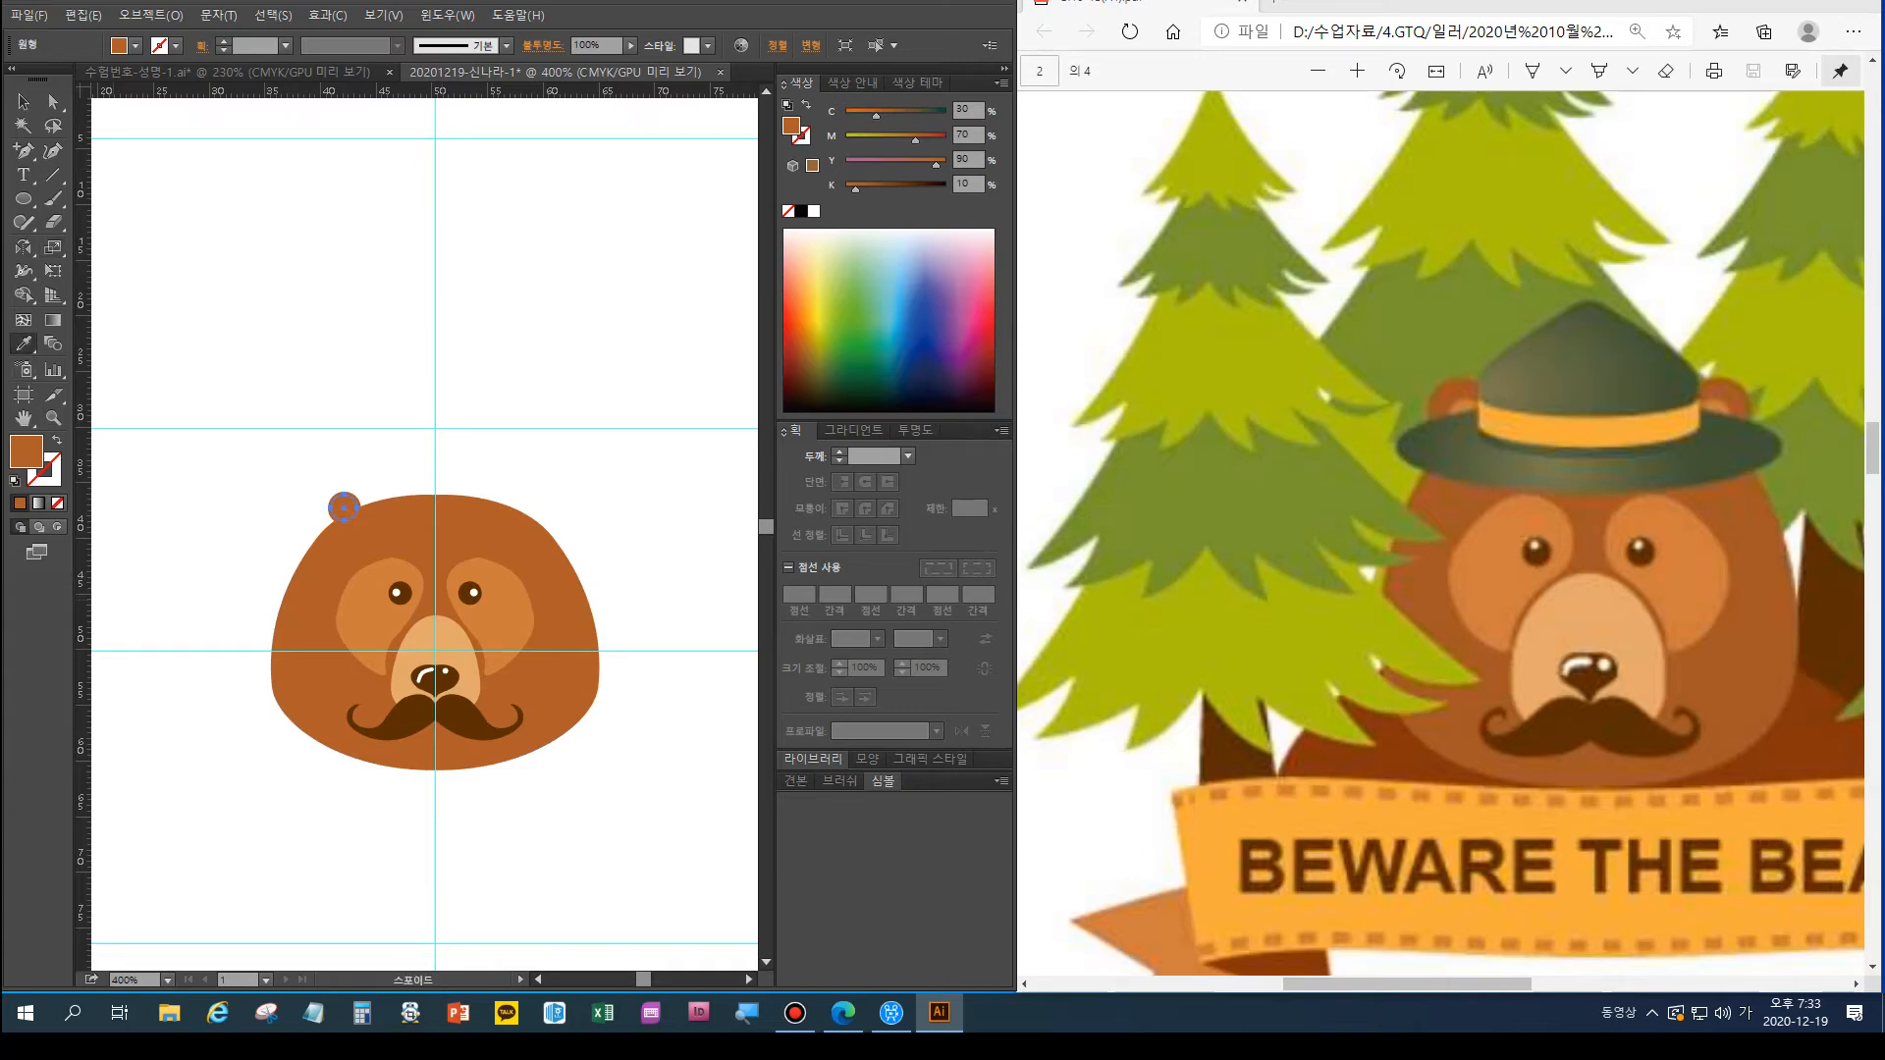
{"action": "left_click", "coordinate": [368, 607]}
{"action": "left_click", "coordinate": [23, 102]}
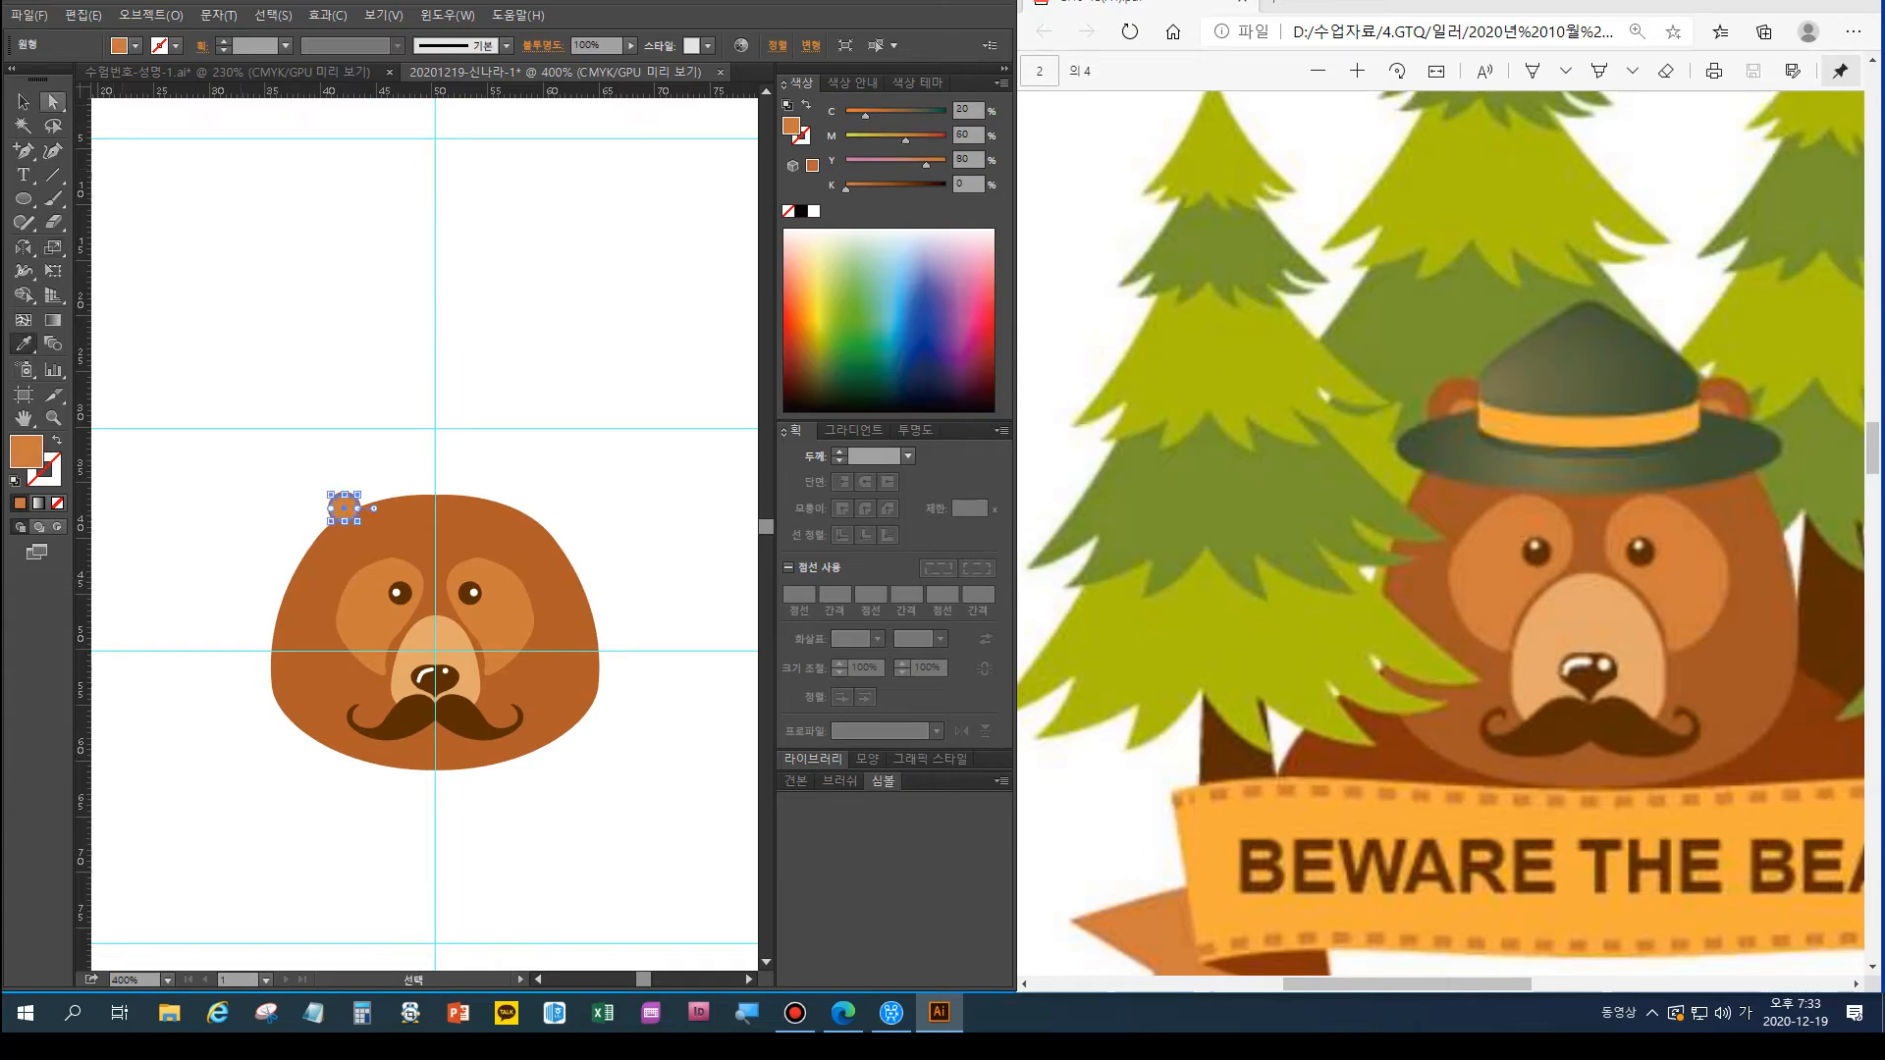
{"action": "key", "text": "ctrl+shift+a"}
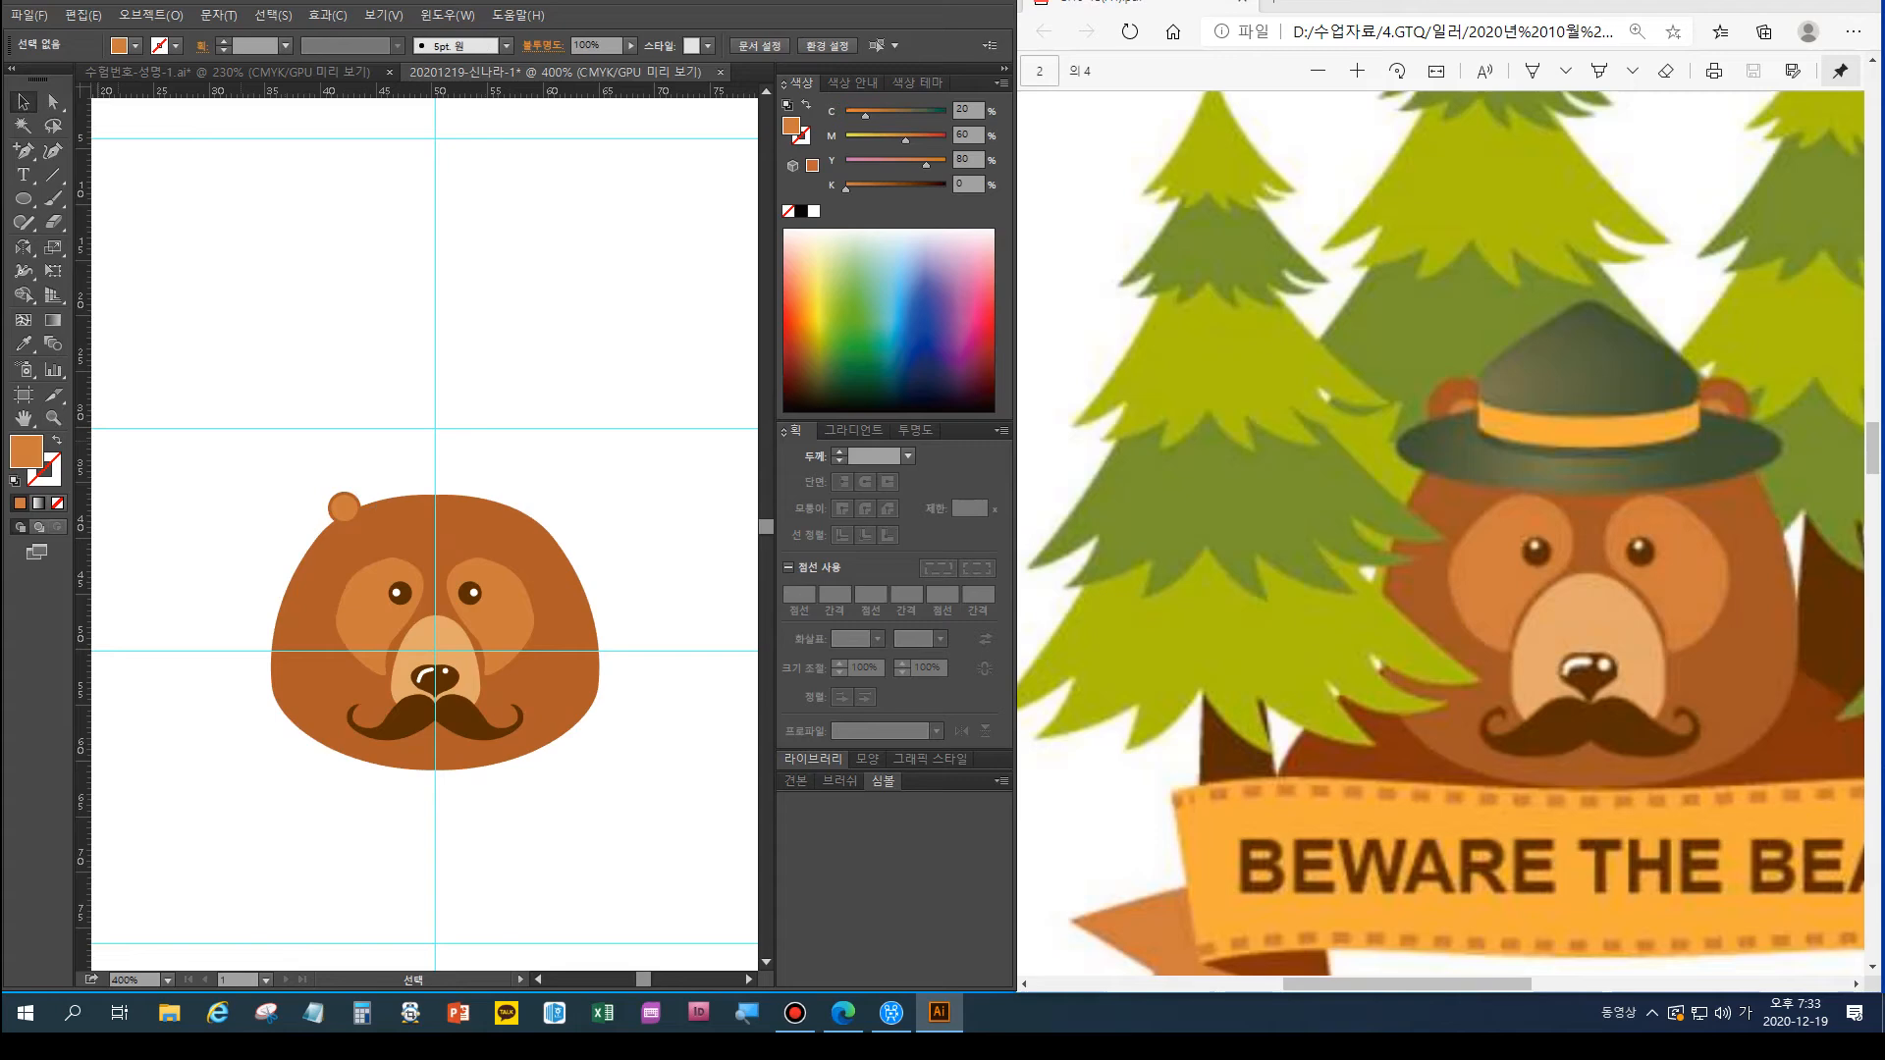
{"action": "key", "text": "ctrl+plus"}
{"action": "key", "text": "ctrl+plus"}
Stretch the outer ear taller, then reflect both ear circles vertically across the centre guide as a copy
{"action": "left_click", "coordinate": [287, 463]}
{"action": "left_click_drag", "start_coordinate": [266, 453], "coordinate": [286, 486]}
{"action": "left_click", "coordinate": [274, 449], "text": "shift"}
{"action": "key", "text": "a"}
{"action": "key", "text": "v"}
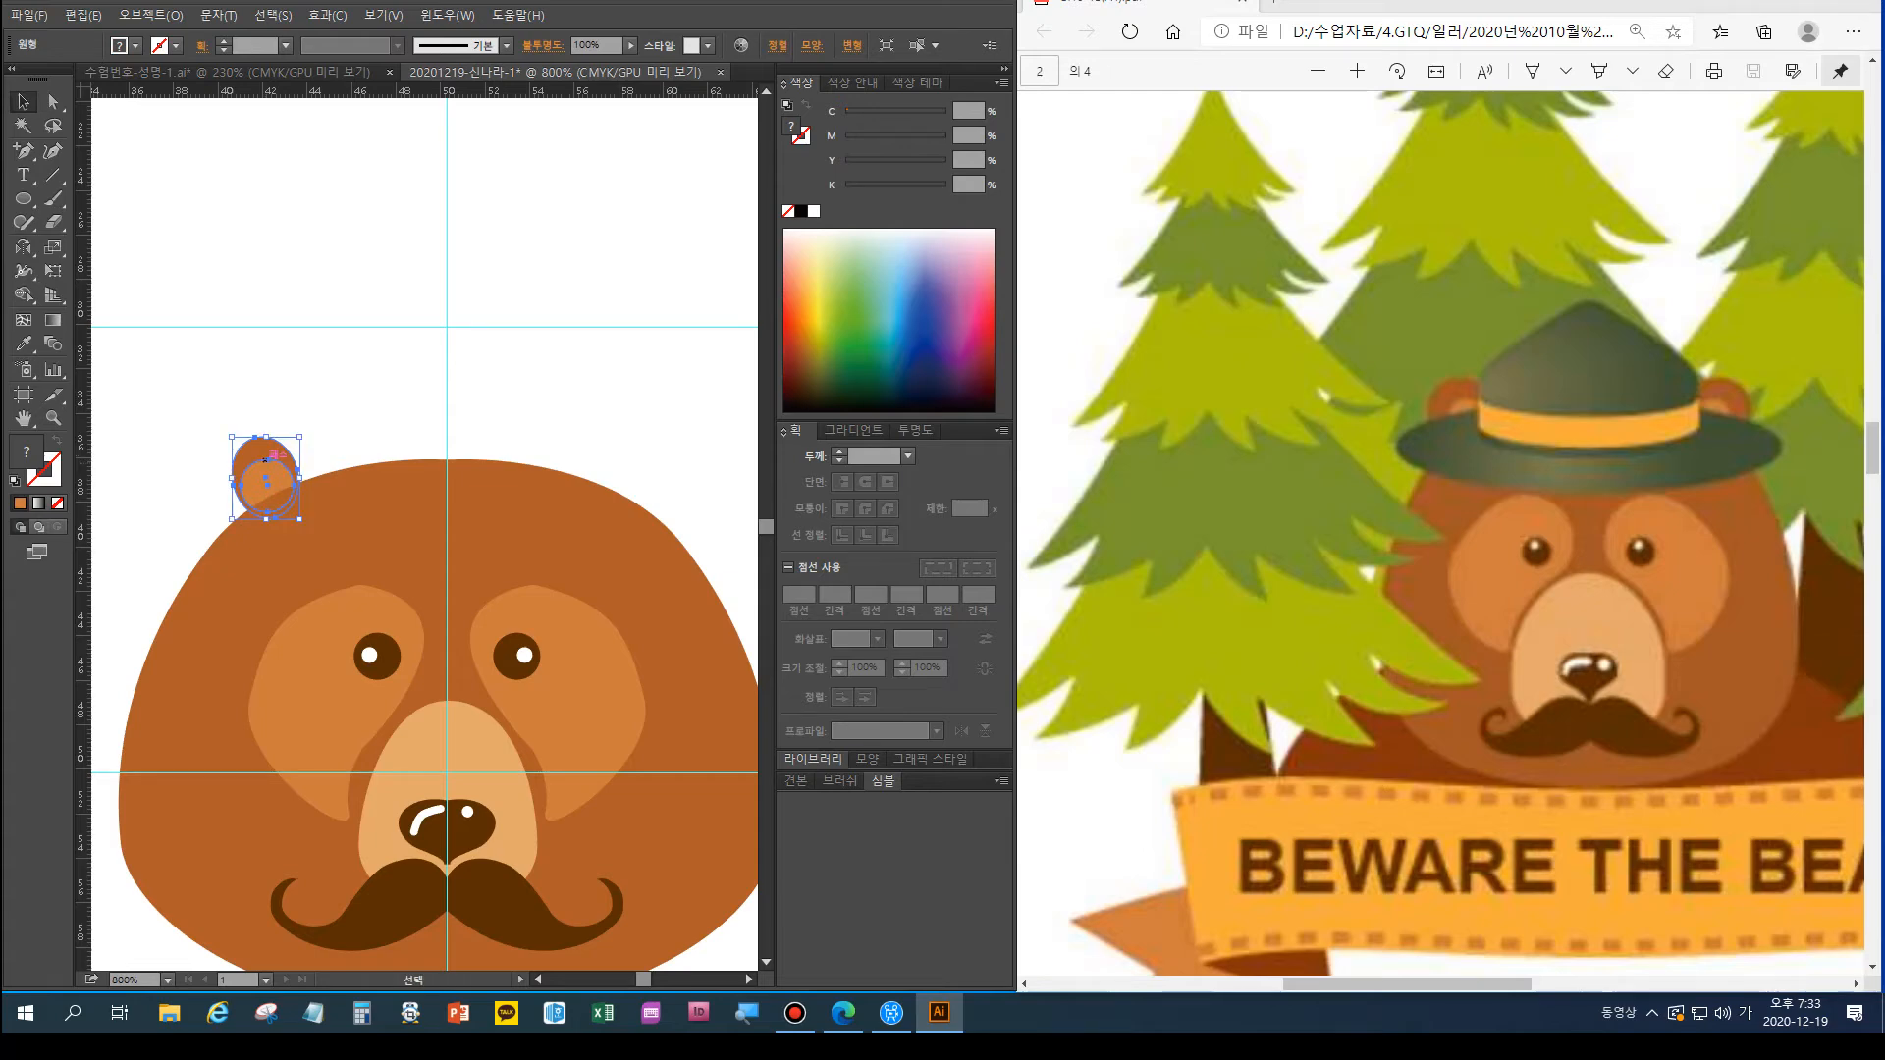
{"action": "key", "text": "o"}
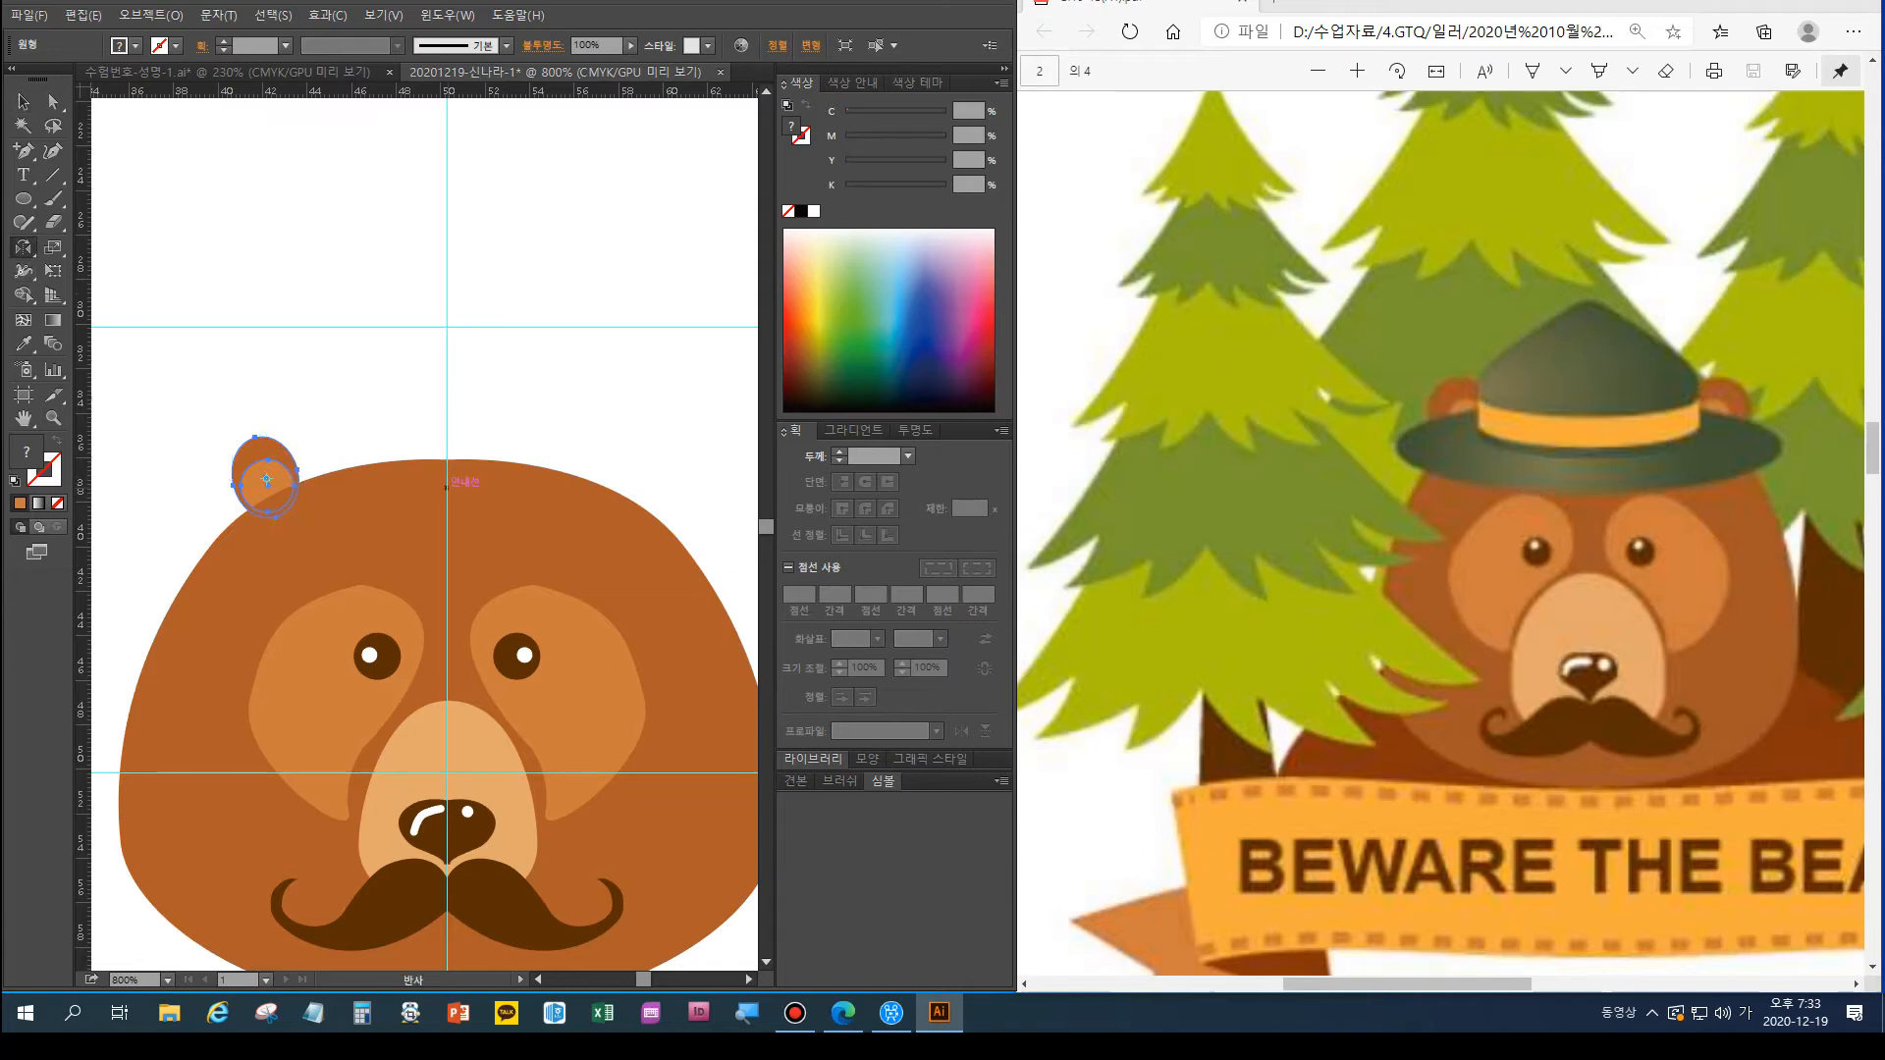
{"action": "left_click", "coordinate": [447, 488], "text": "alt"}
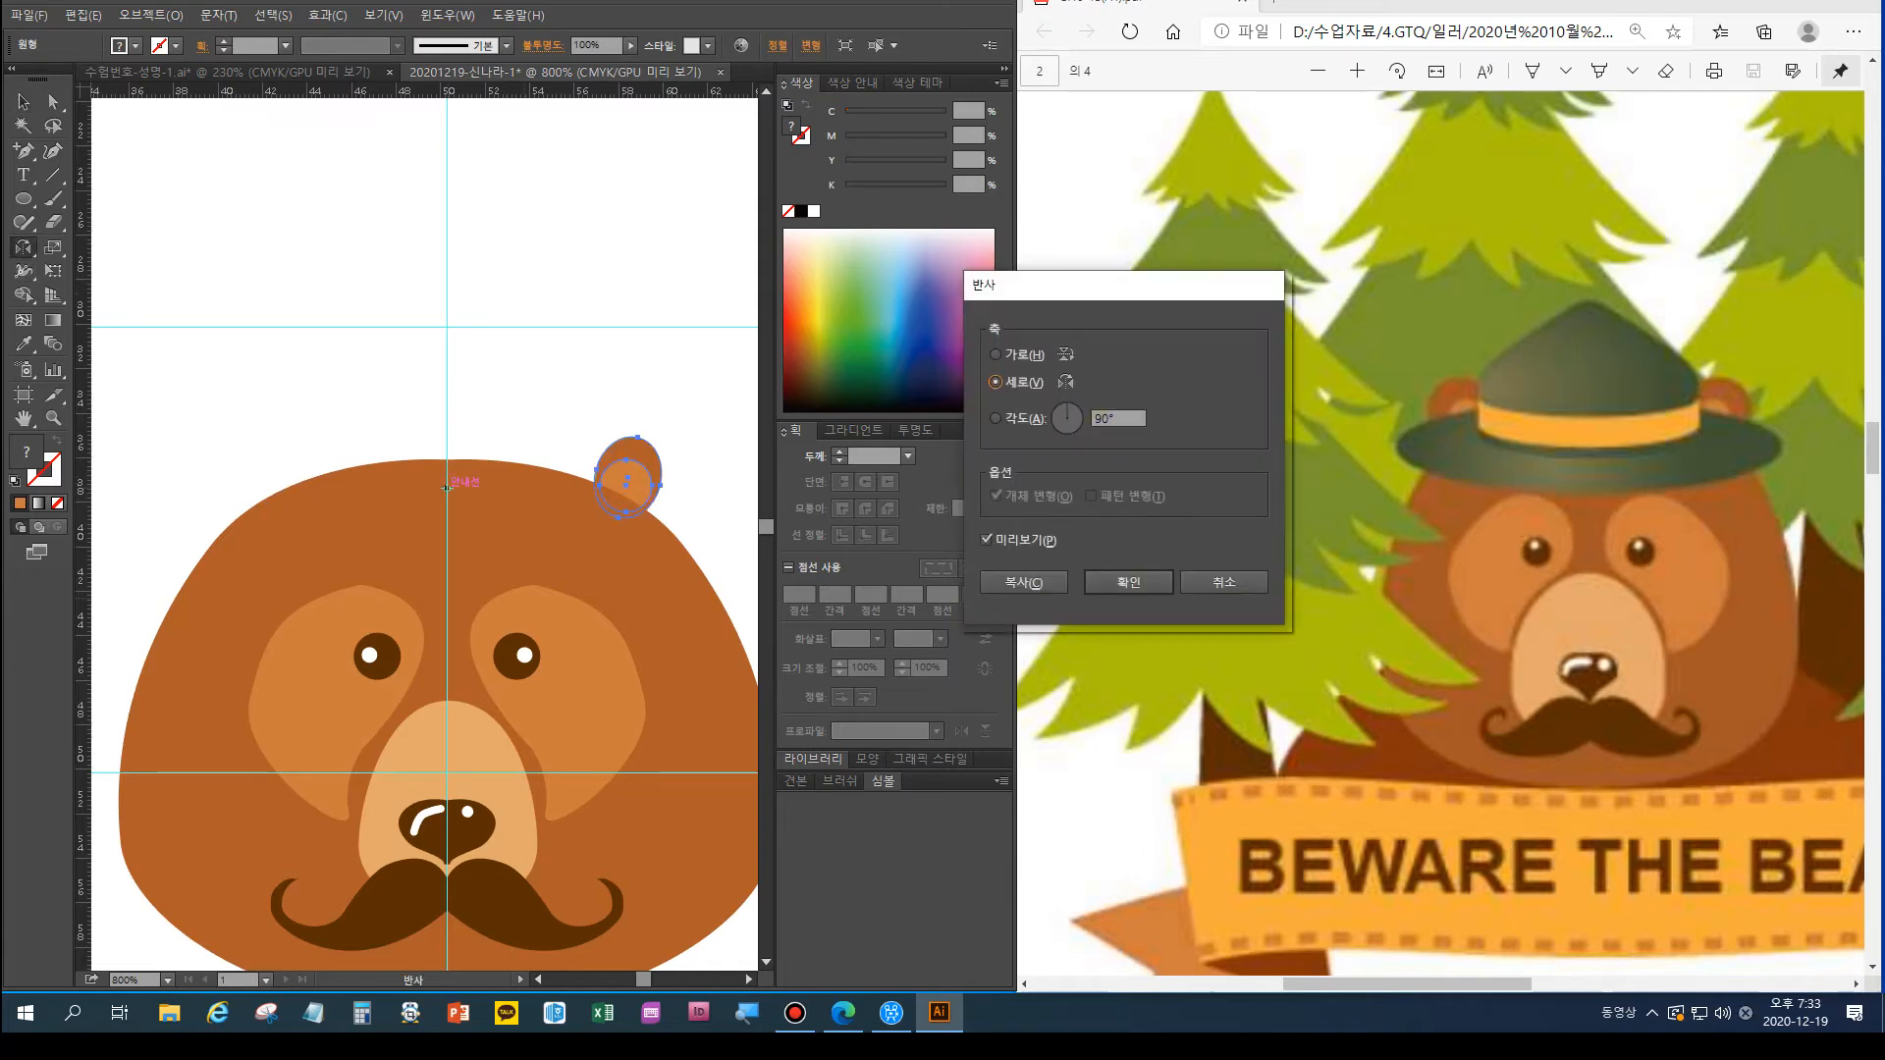
{"action": "left_click", "coordinate": [1023, 583]}
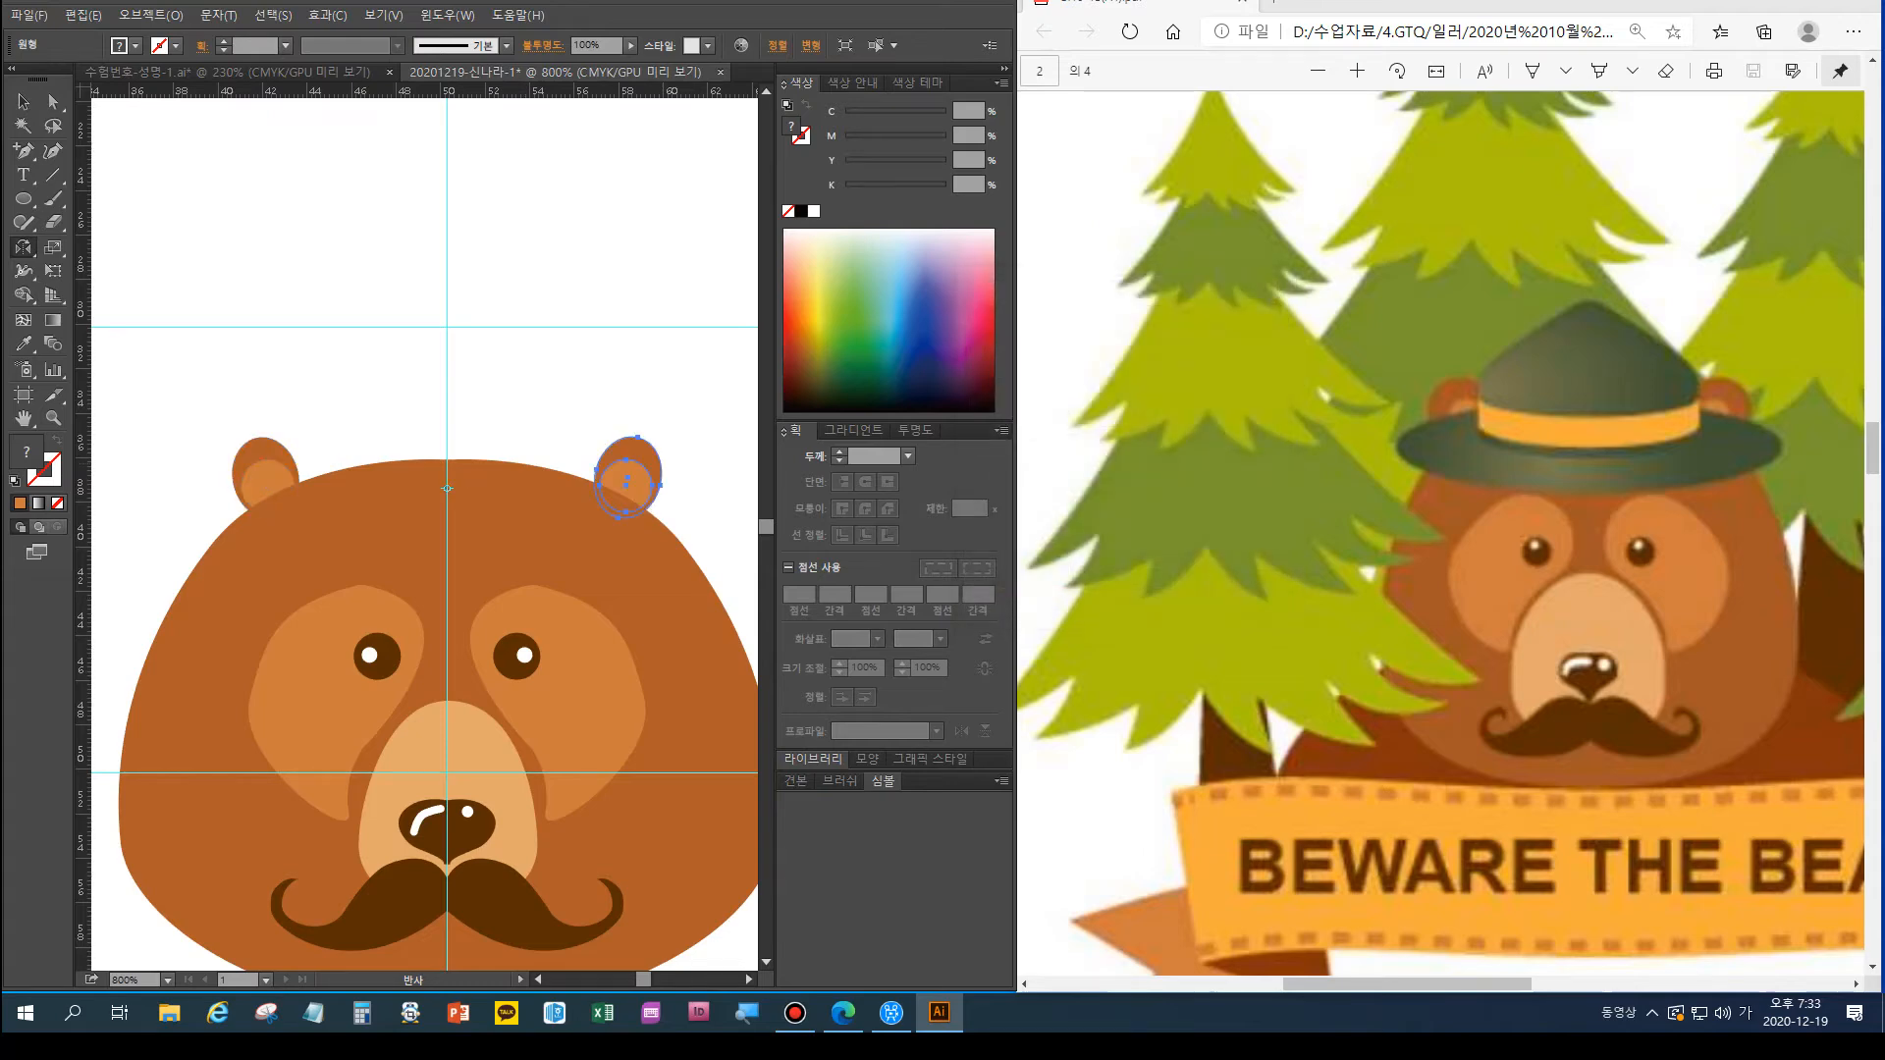
{"action": "key", "text": "ctrl+0"}
{"action": "key", "text": "ctrl+shift+a"}
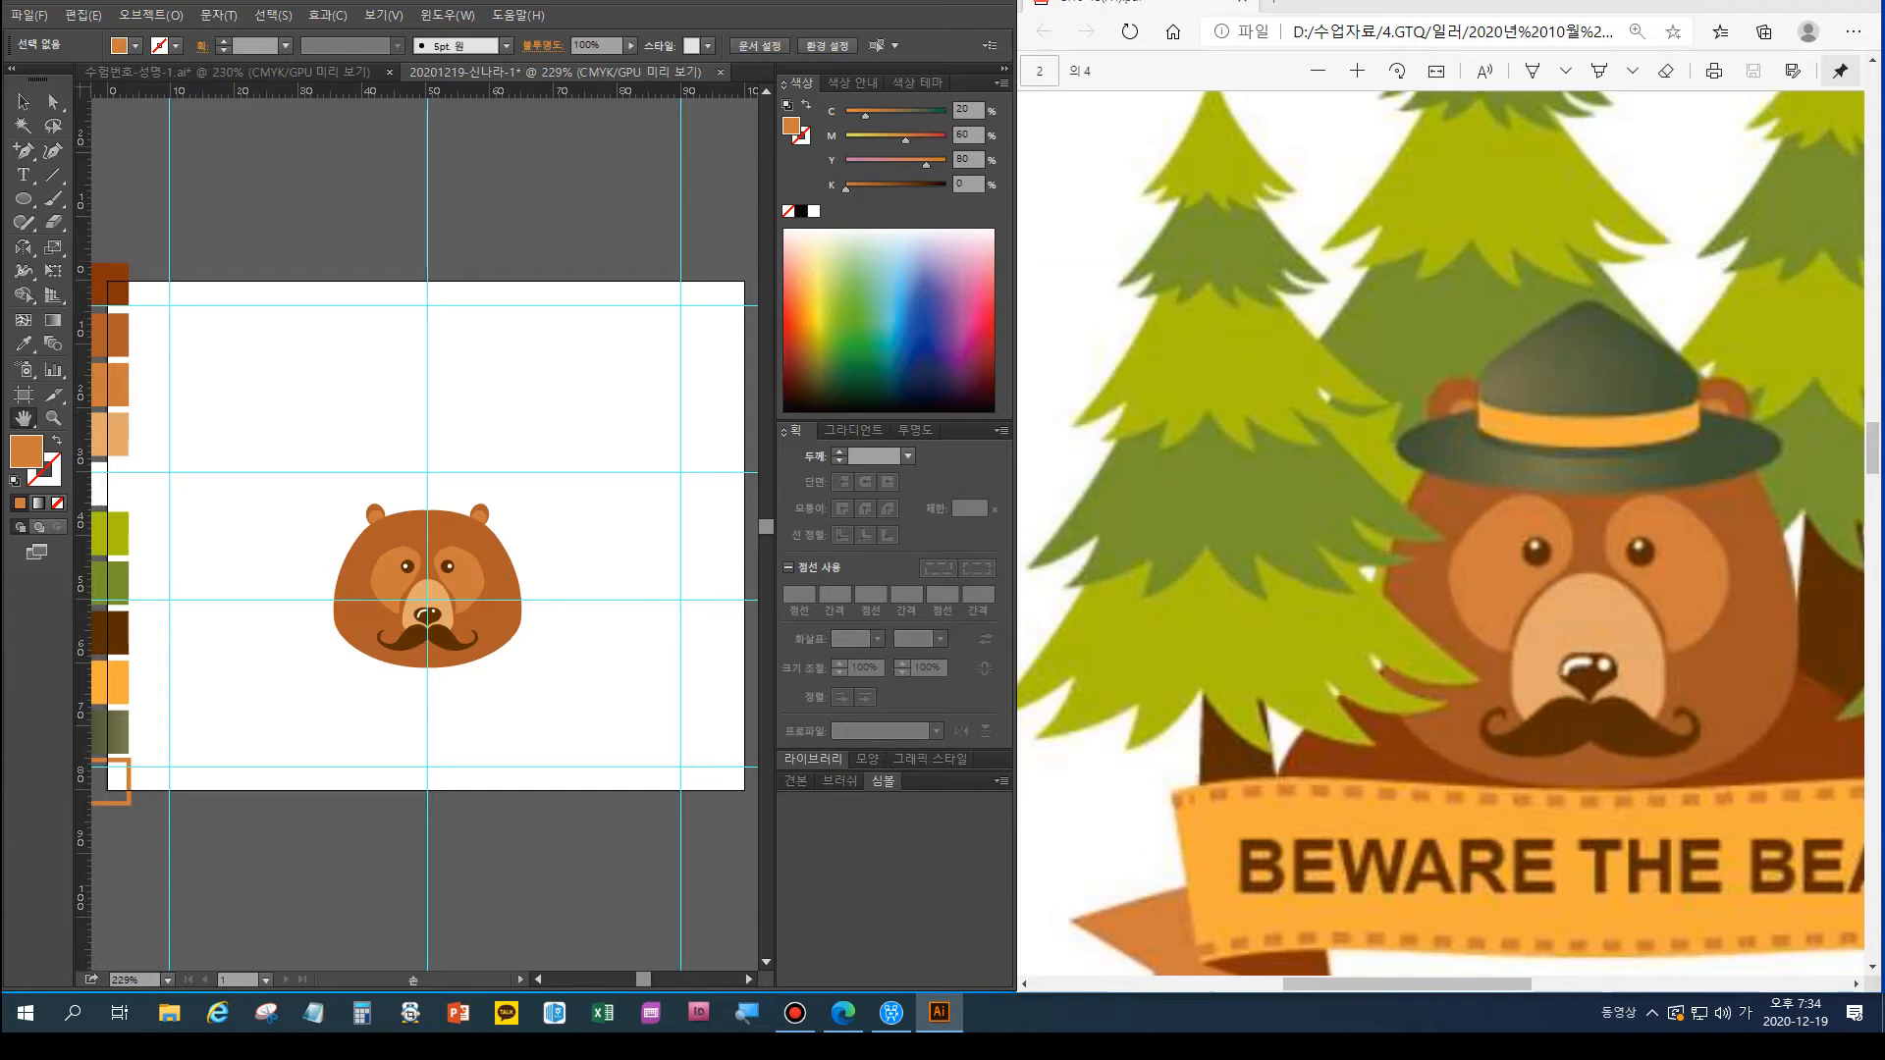
With the Pen tool, draw a triangle from the centre guide out to the left ear and back
{"action": "left_click", "coordinate": [23, 197]}
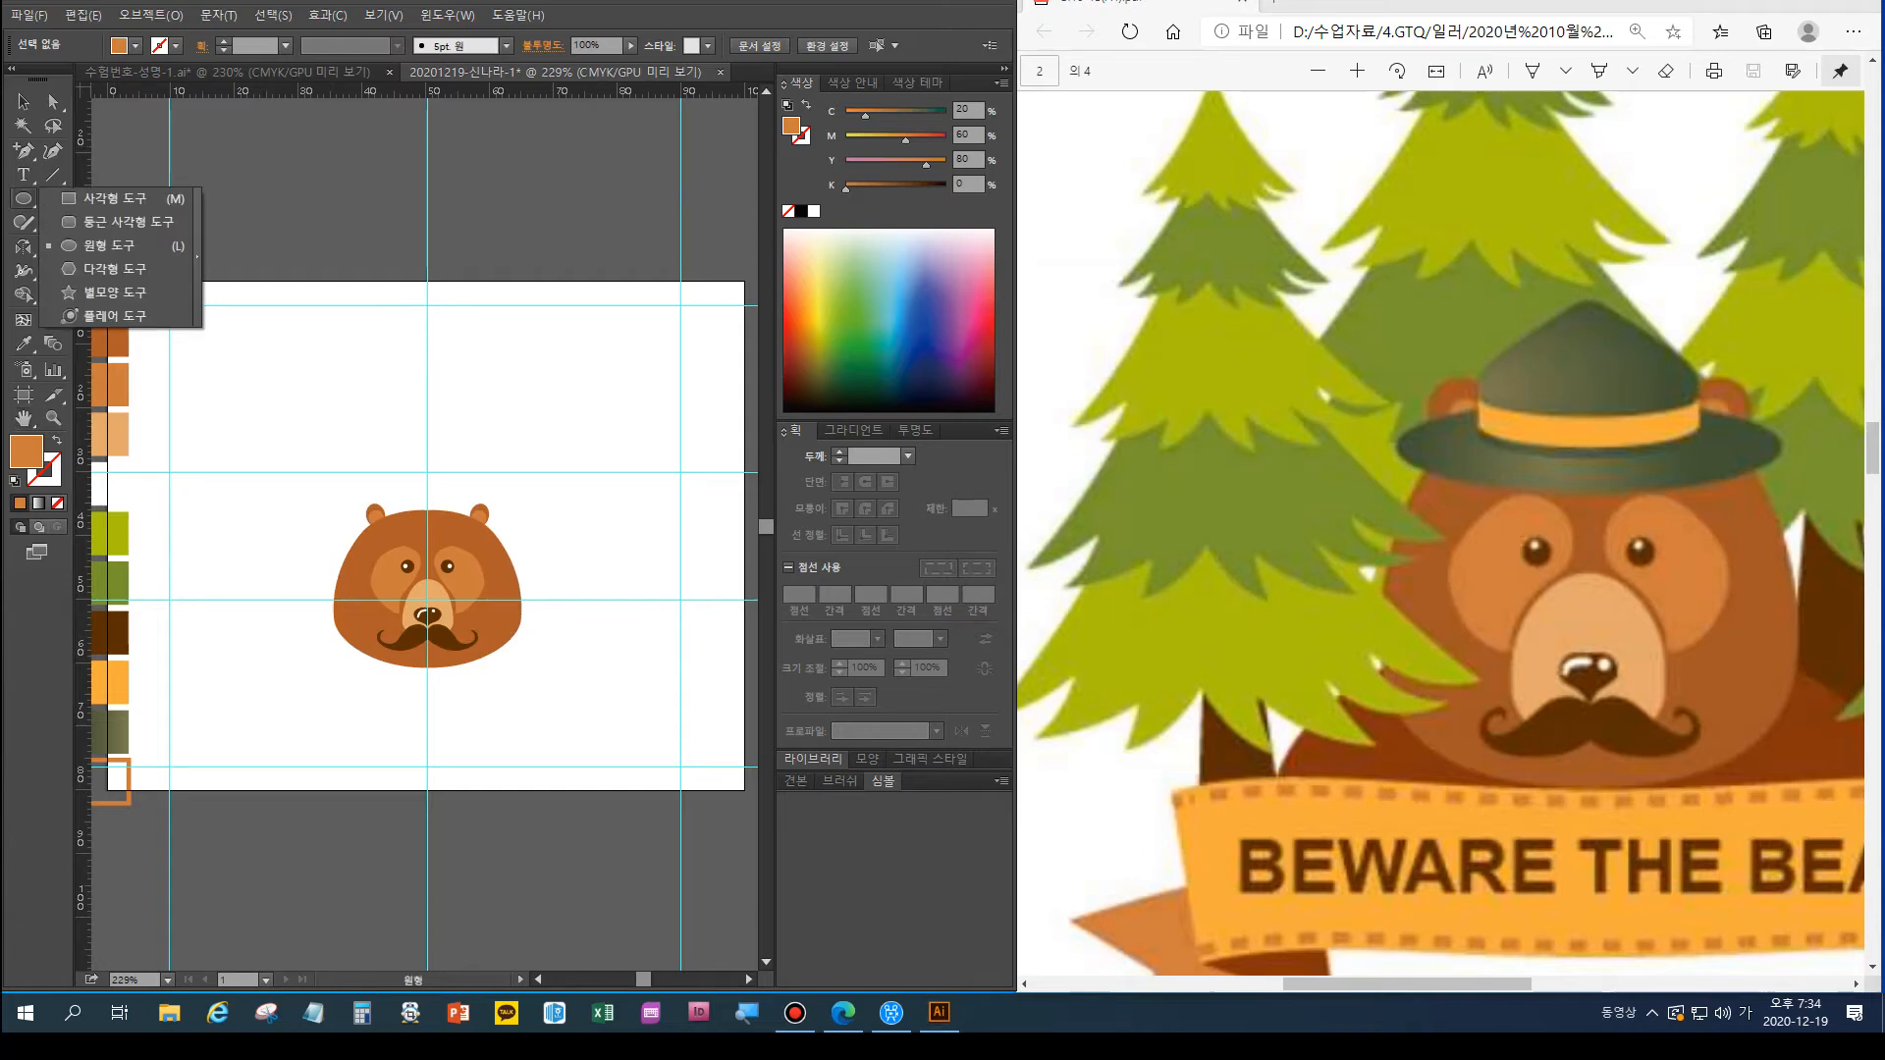
{"action": "left_click", "coordinate": [23, 150]}
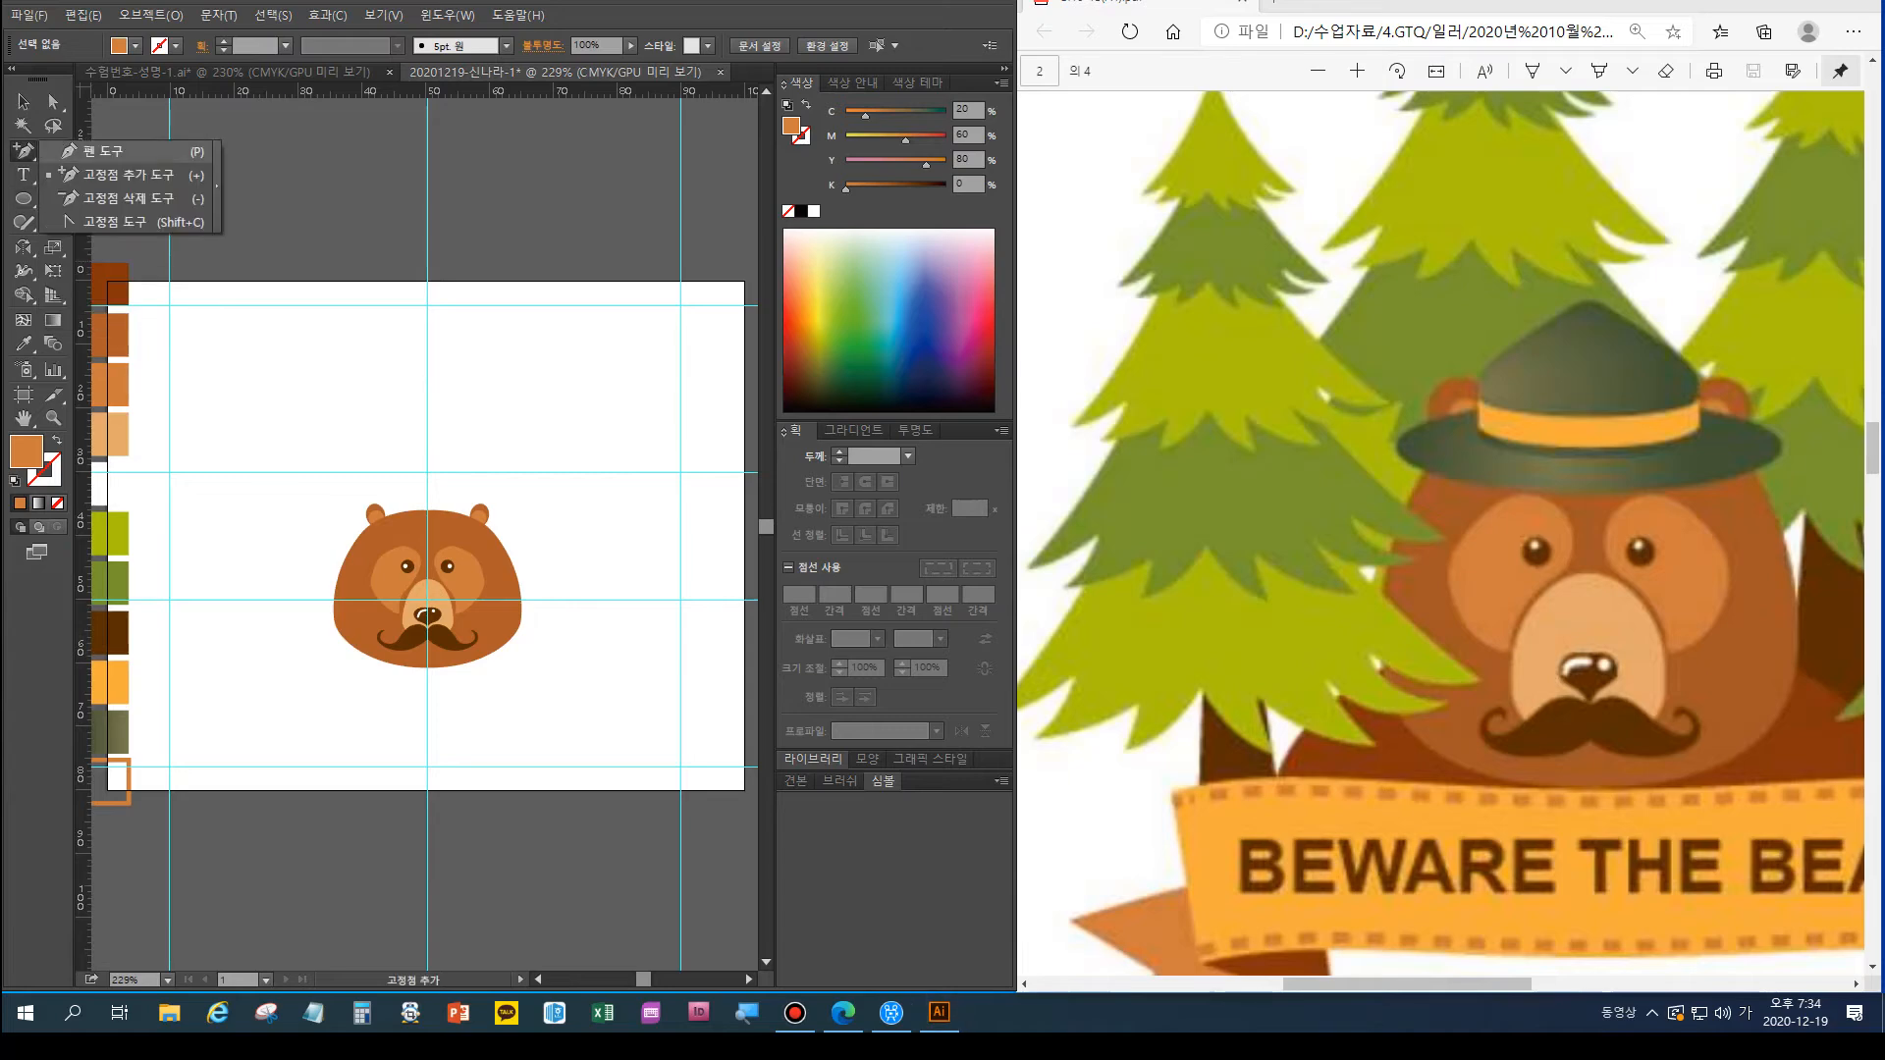
{"action": "left_click", "coordinate": [427, 472]}
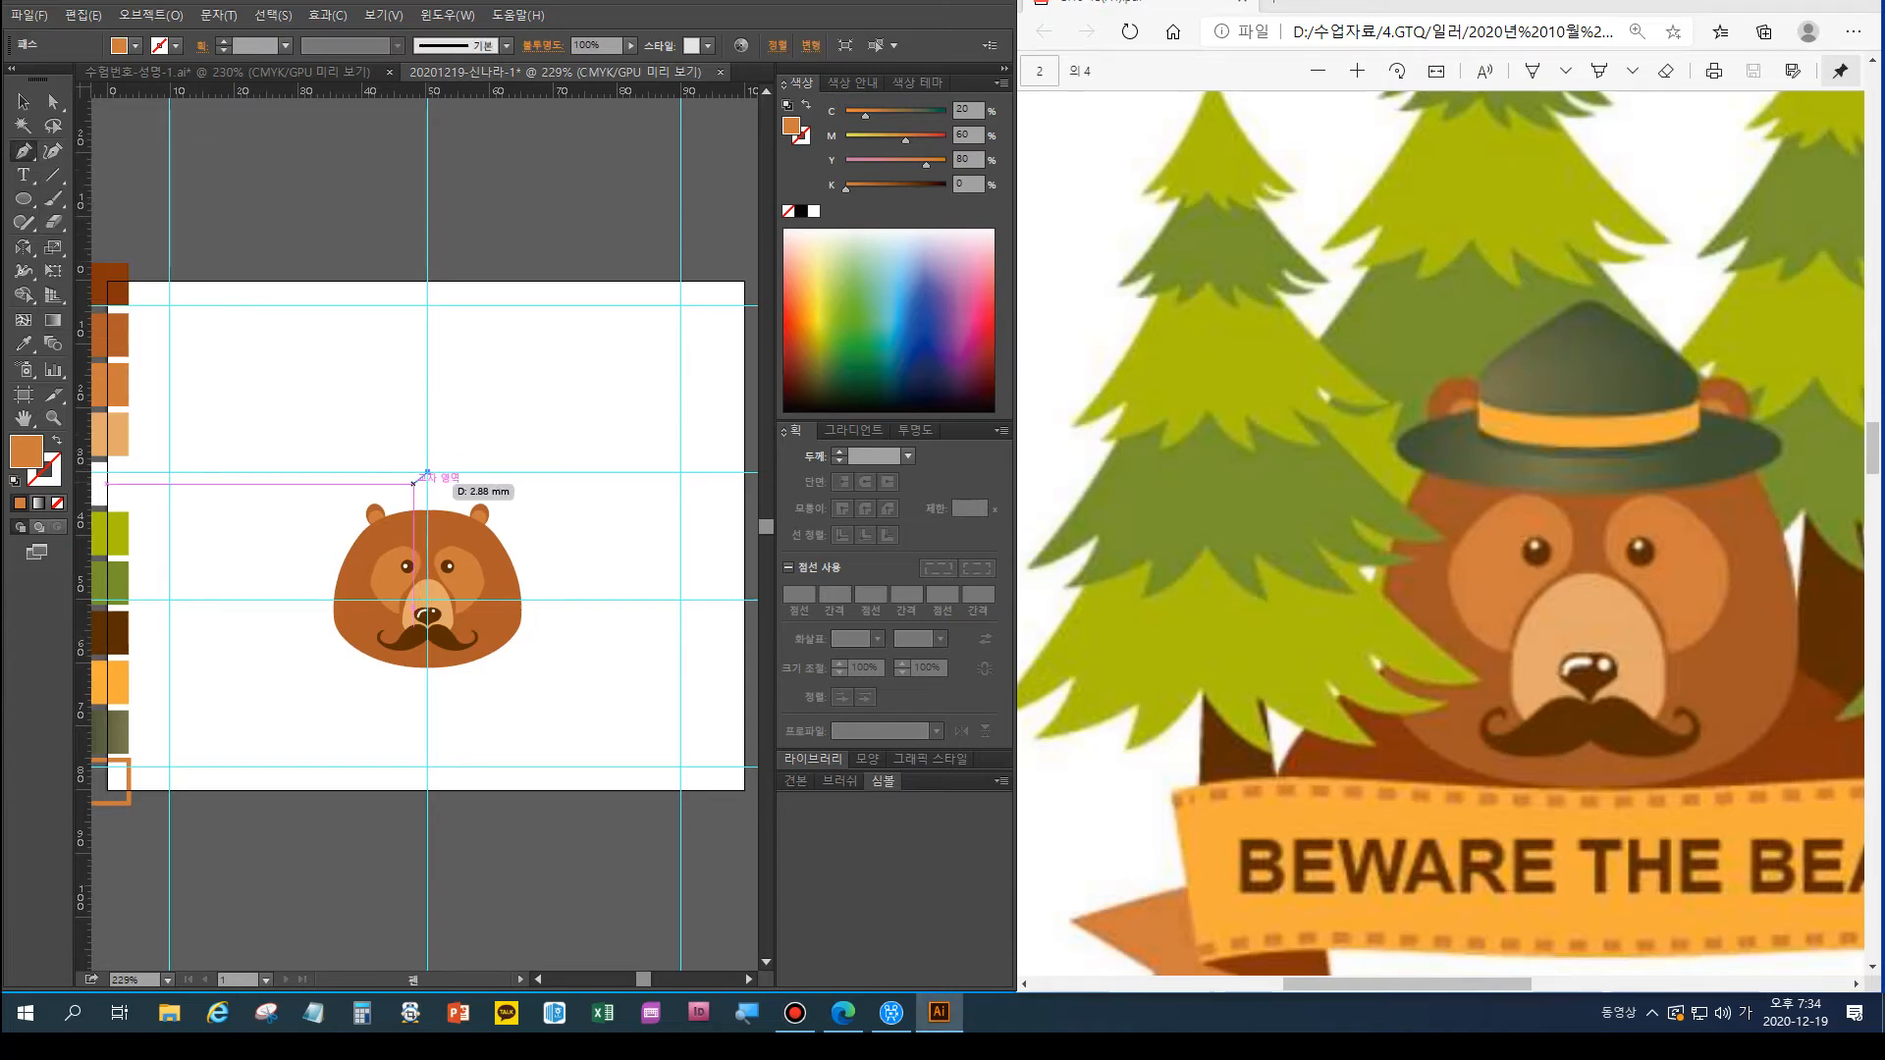
{"action": "left_click_drag", "start_coordinate": [427, 472], "coordinate": [419, 478]}
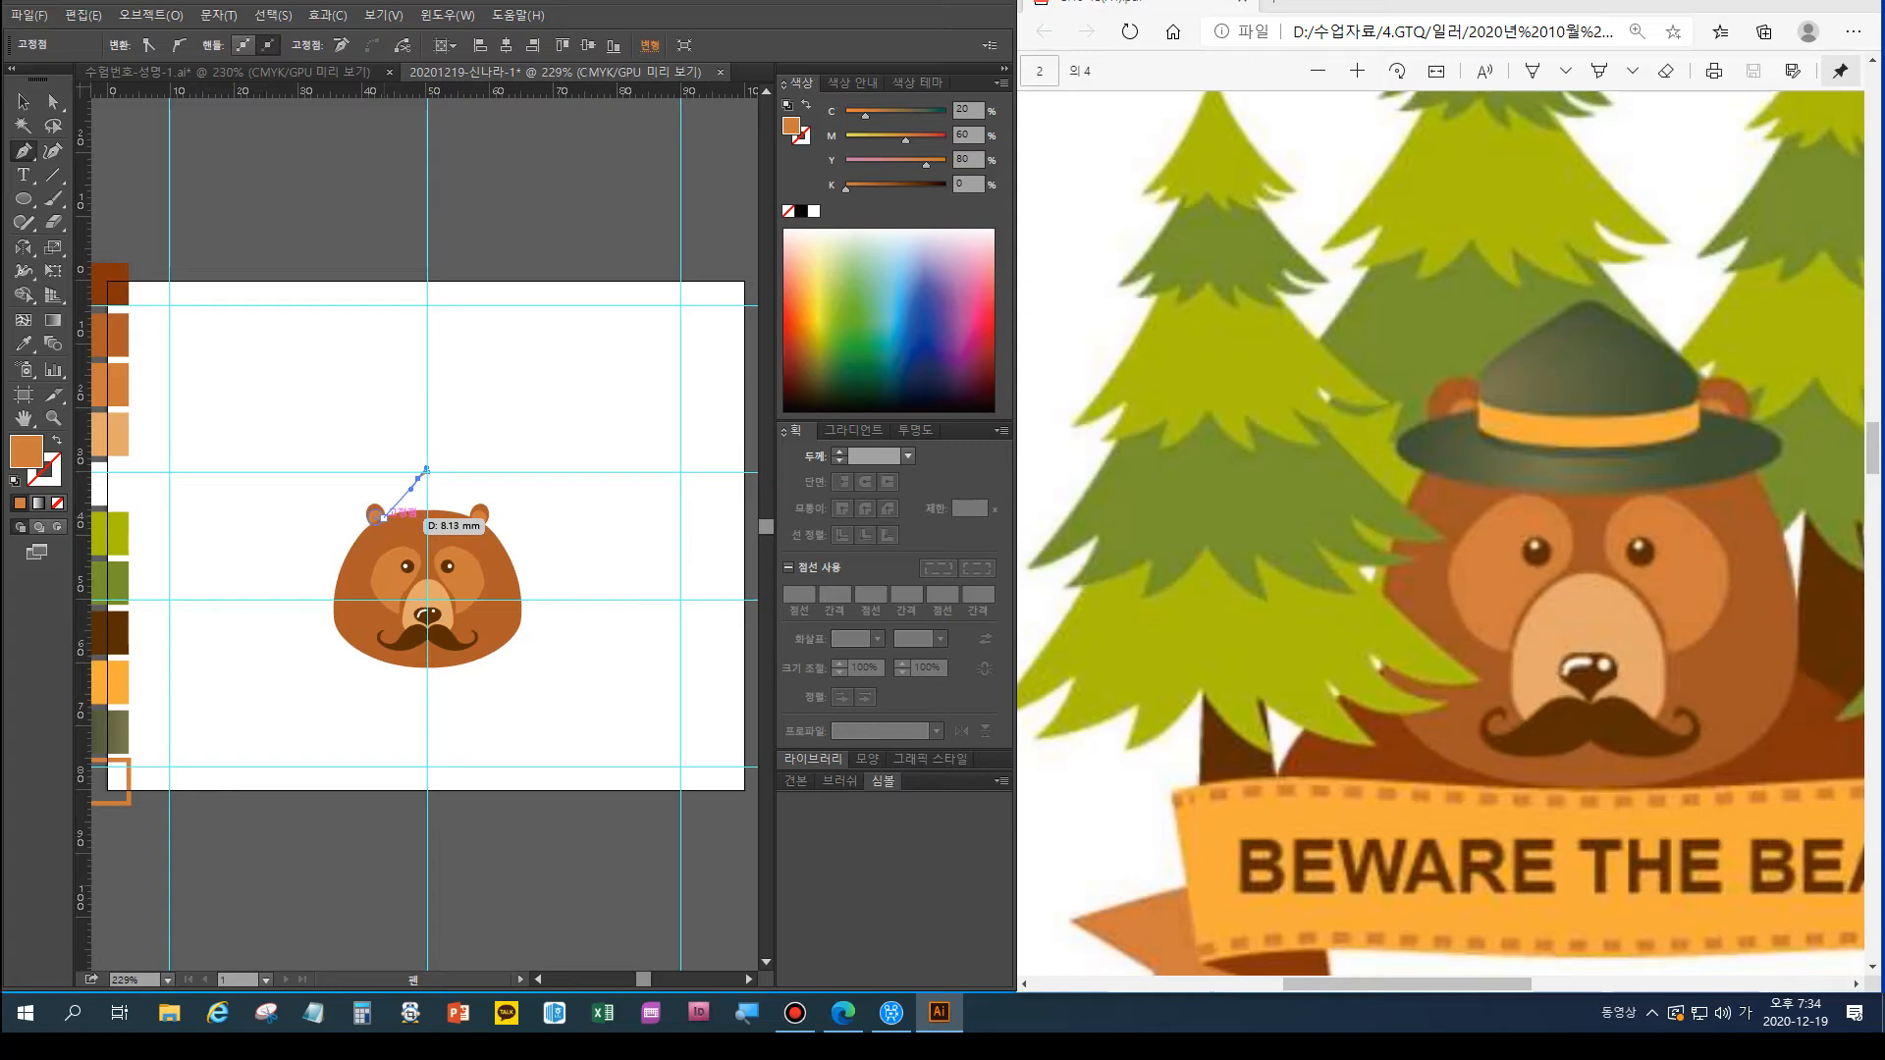
{"action": "left_click", "coordinate": [384, 517]}
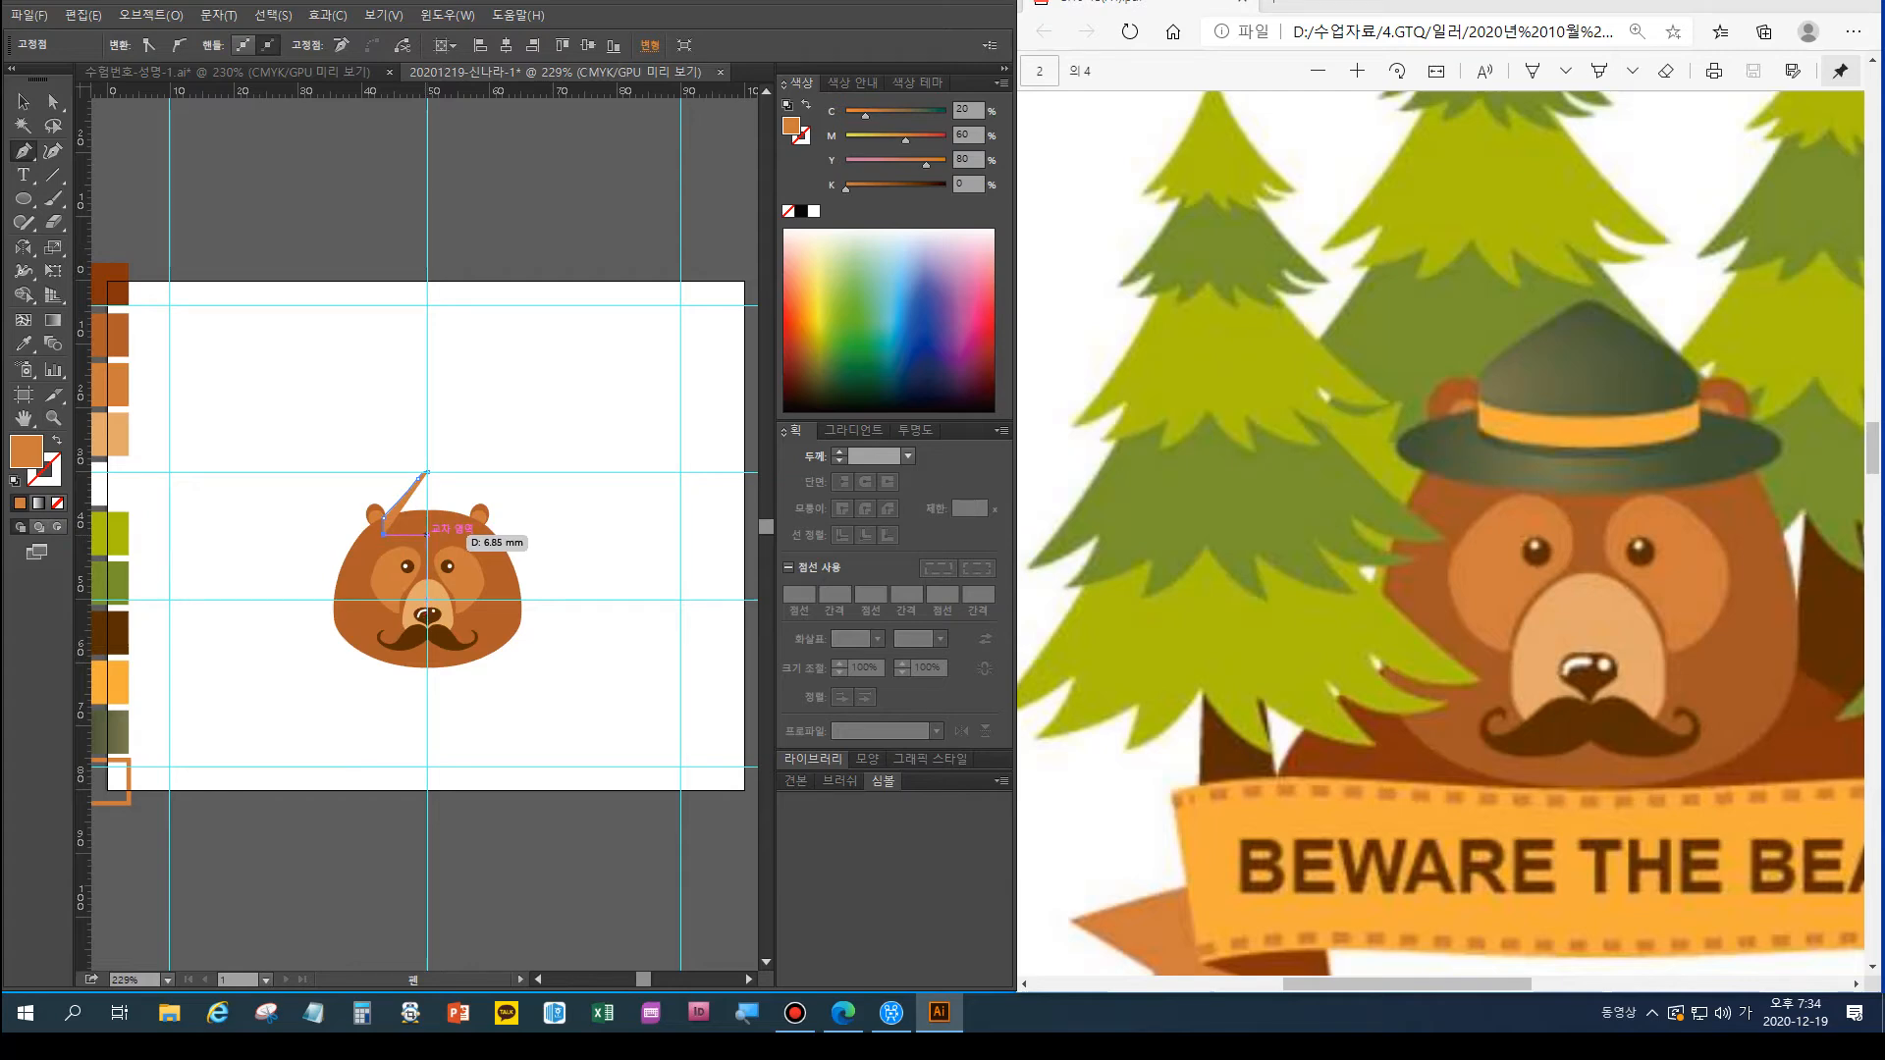
{"action": "left_click", "coordinate": [426, 535]}
{"action": "left_click", "coordinate": [496, 505], "text": "ctrl"}
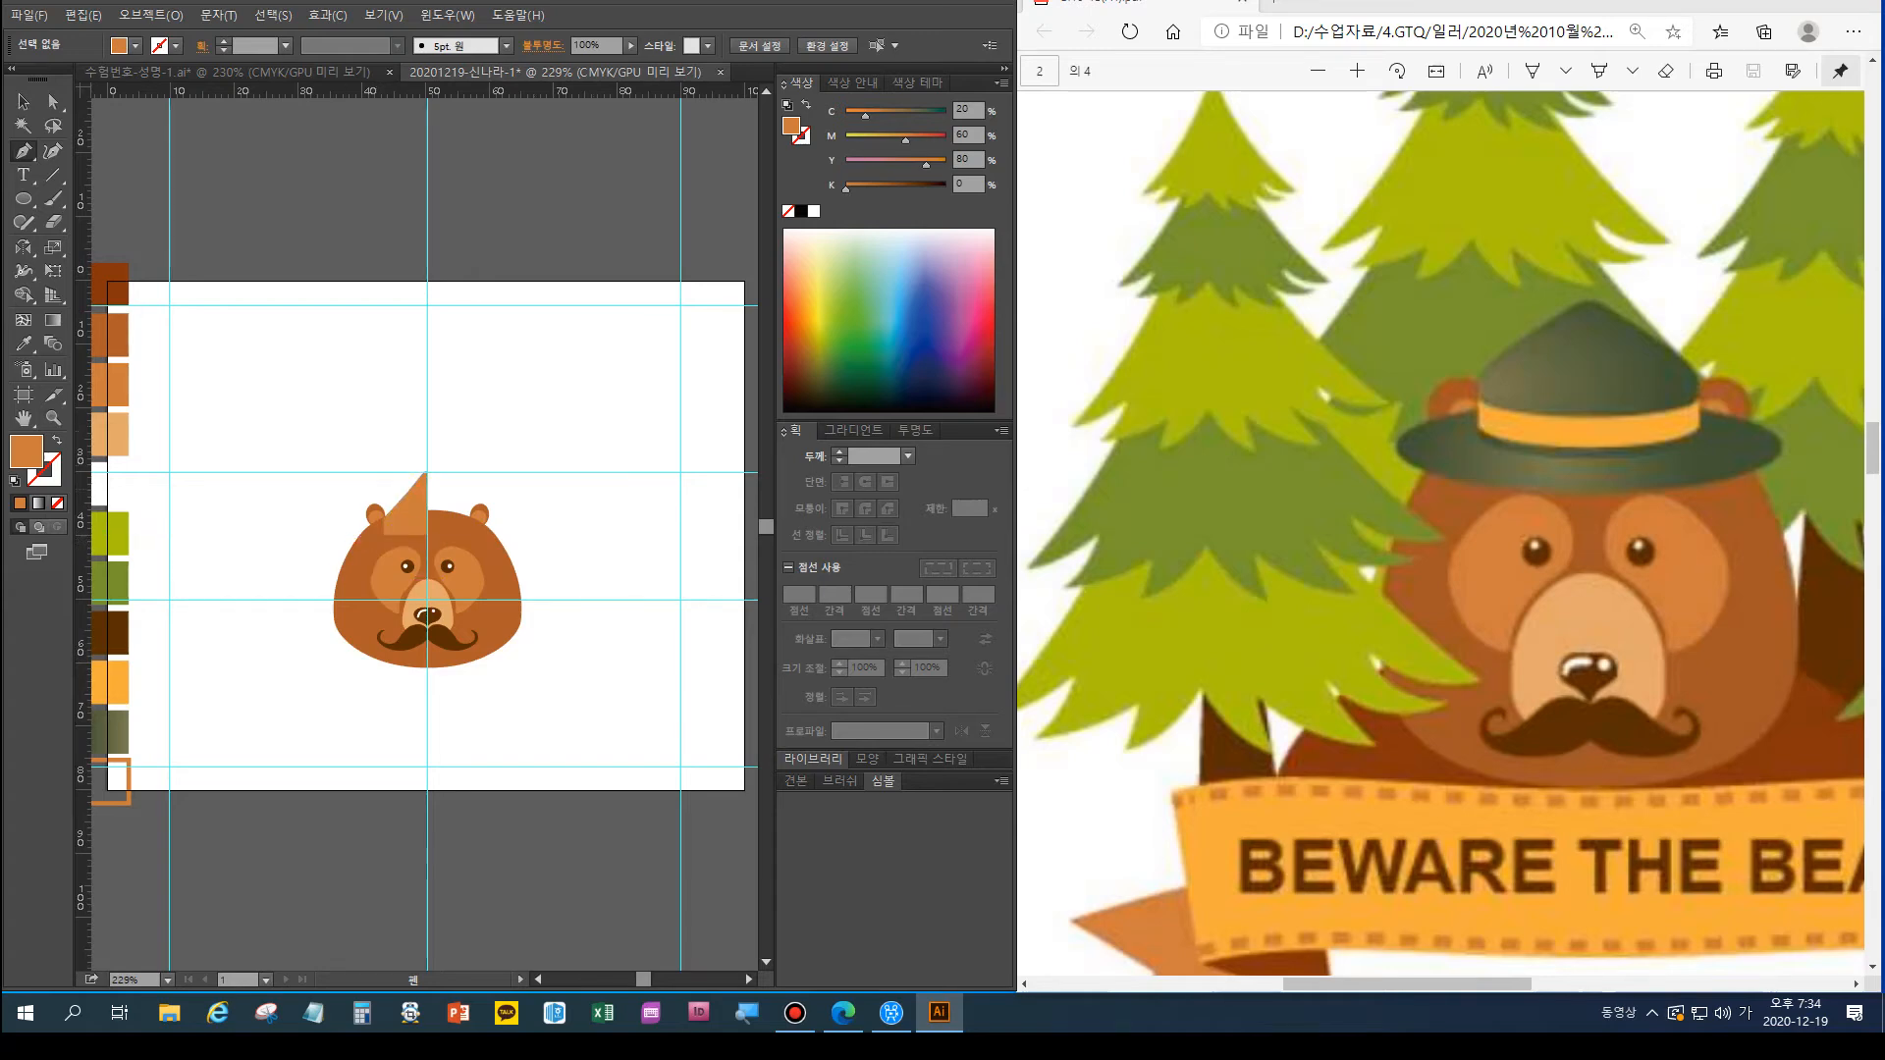
{"action": "key", "text": "Hangul"}
{"action": "key", "text": "v"}
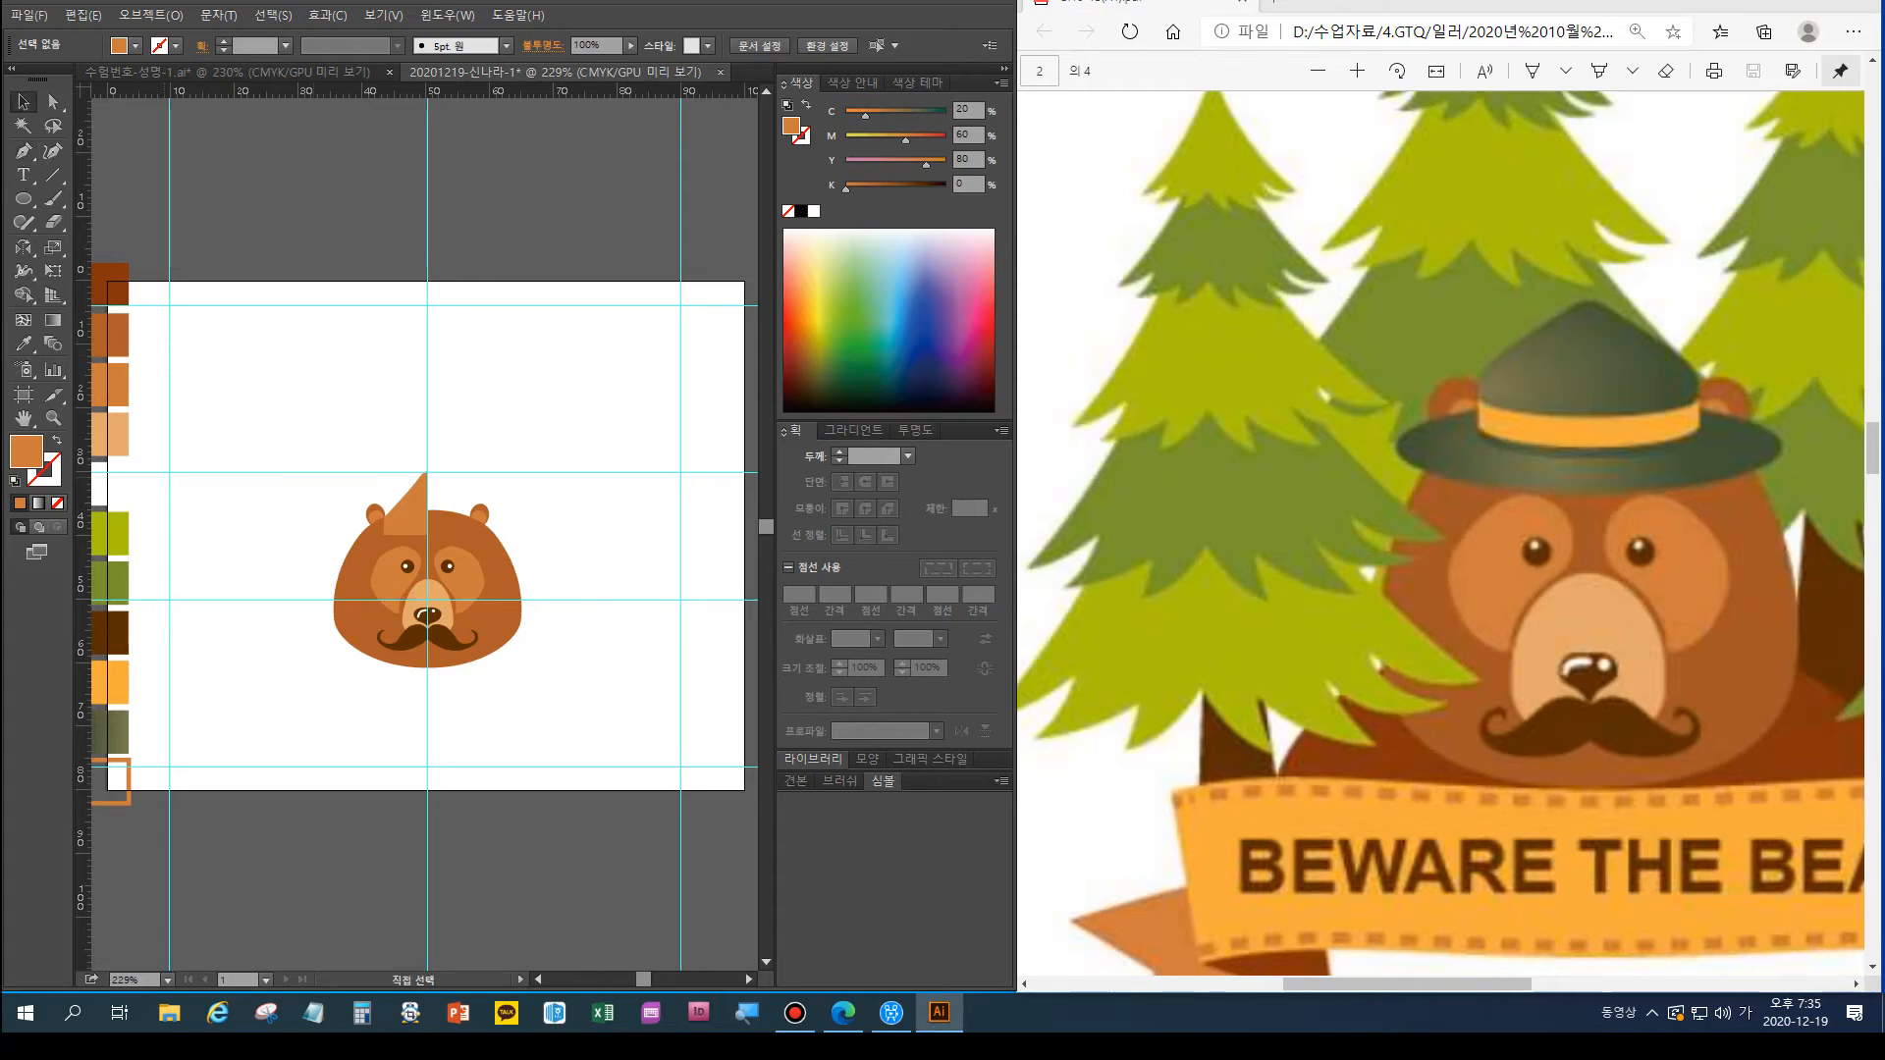
Convert the triangle's bottom-right corner to smooth and curve the bottom edge
{"action": "key", "text": "ctrl+equal"}
{"action": "key", "text": "ctrl+equal"}
{"action": "key", "text": "ctrl+equal"}
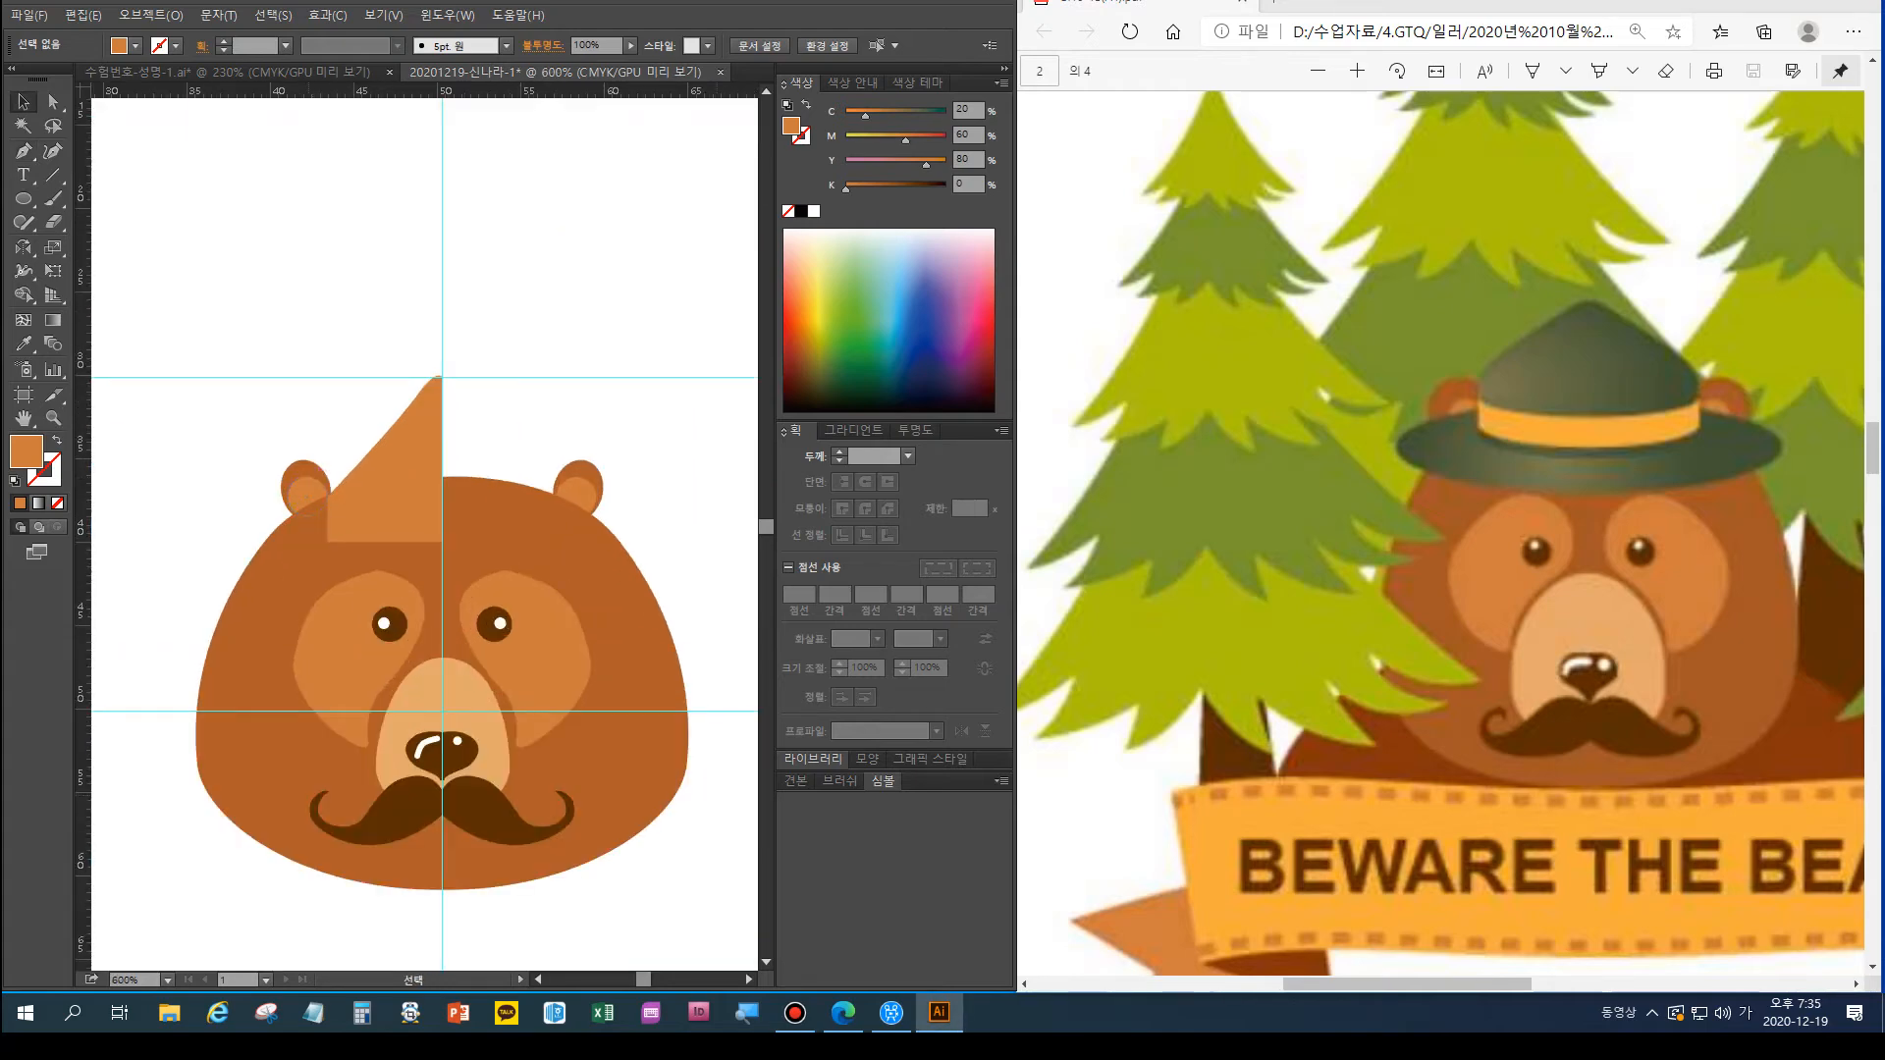
{"action": "left_click", "coordinate": [53, 101]}
{"action": "left_click_drag", "start_coordinate": [442, 541], "coordinate": [442, 541]}
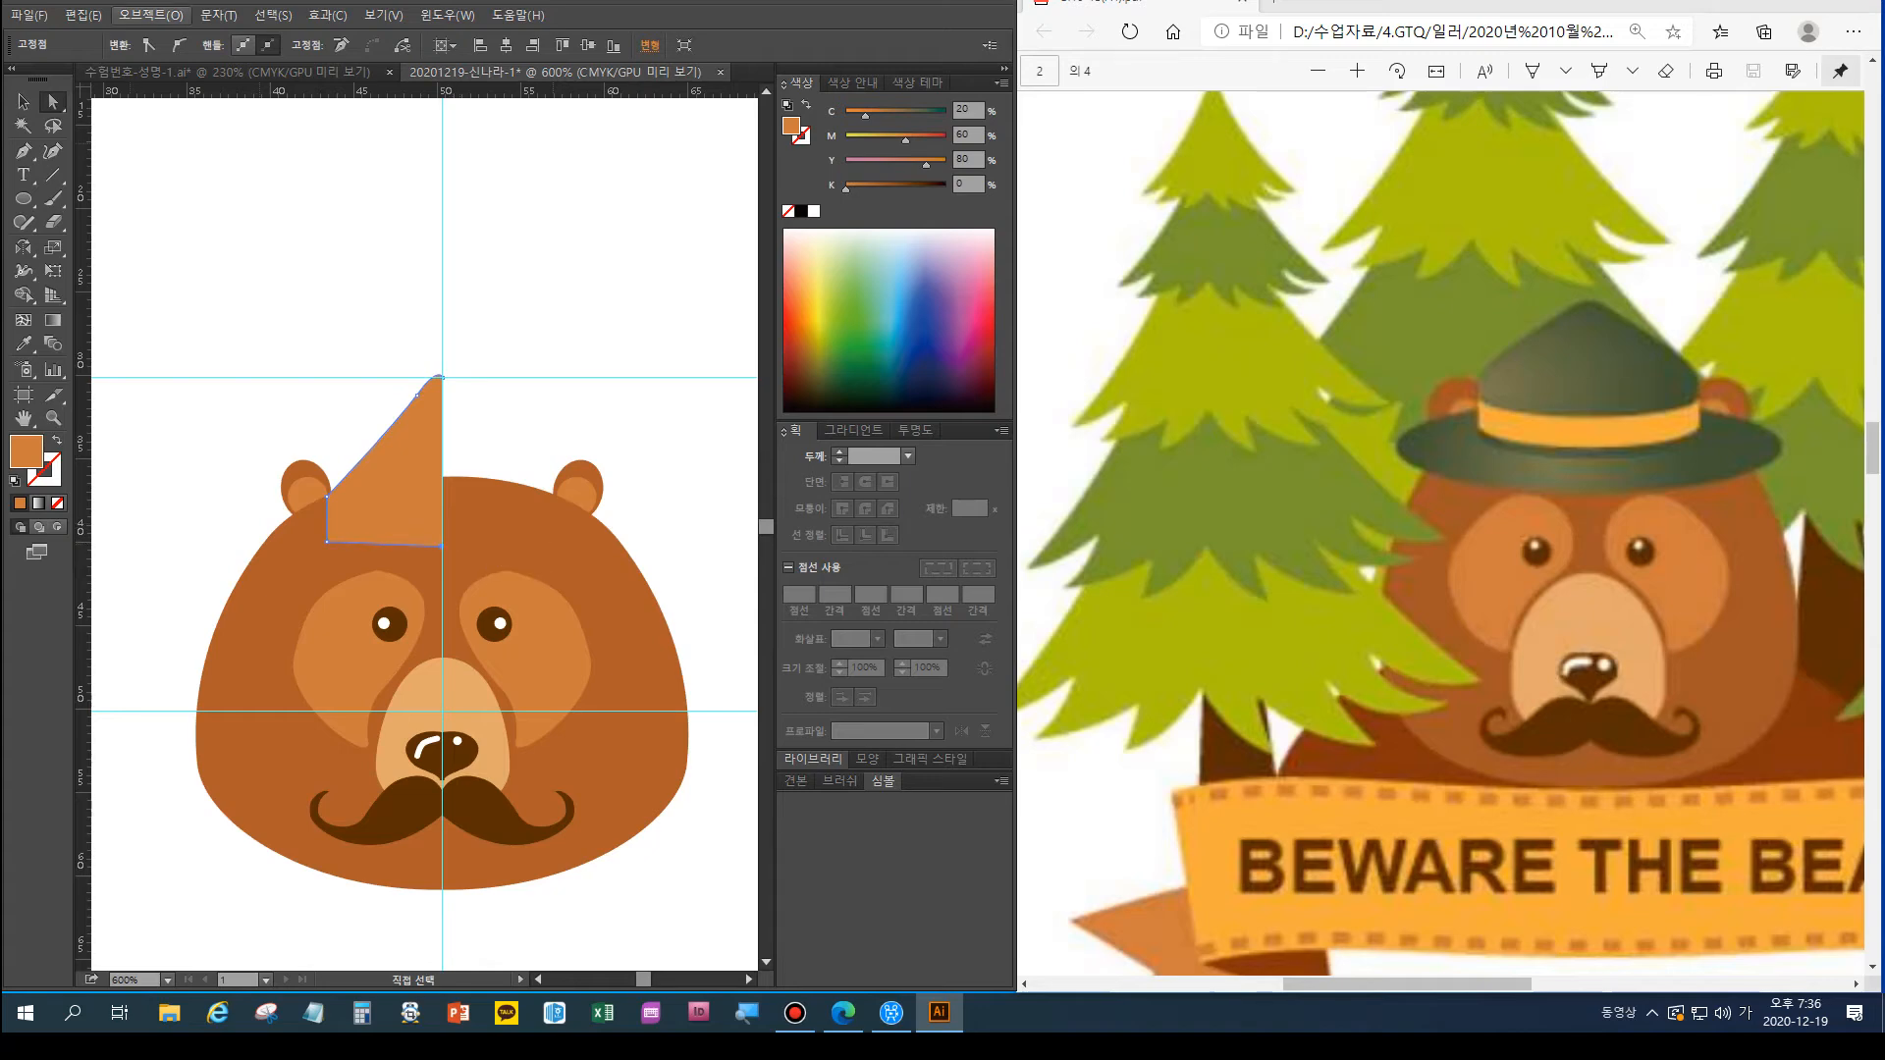
{"action": "left_click", "coordinate": [179, 46]}
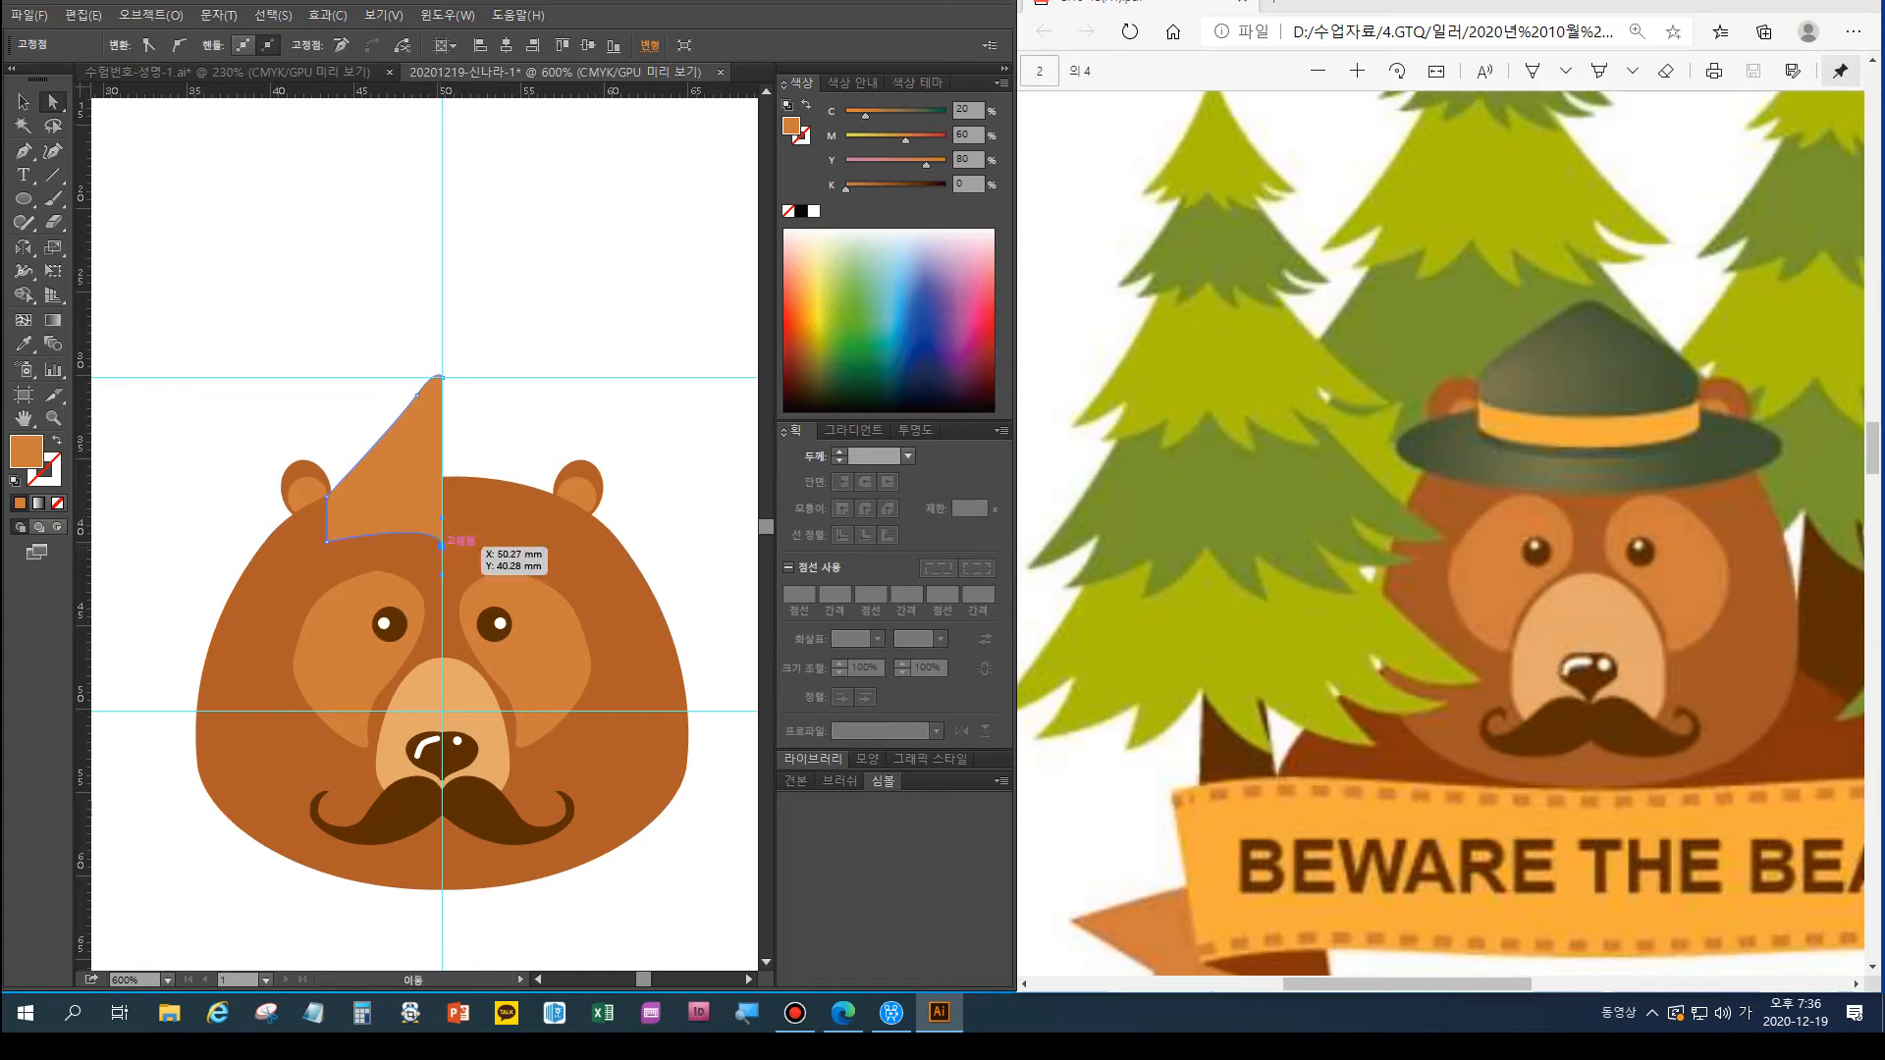
{"action": "left_click_drag", "start_coordinate": [442, 574], "coordinate": [484, 539]}
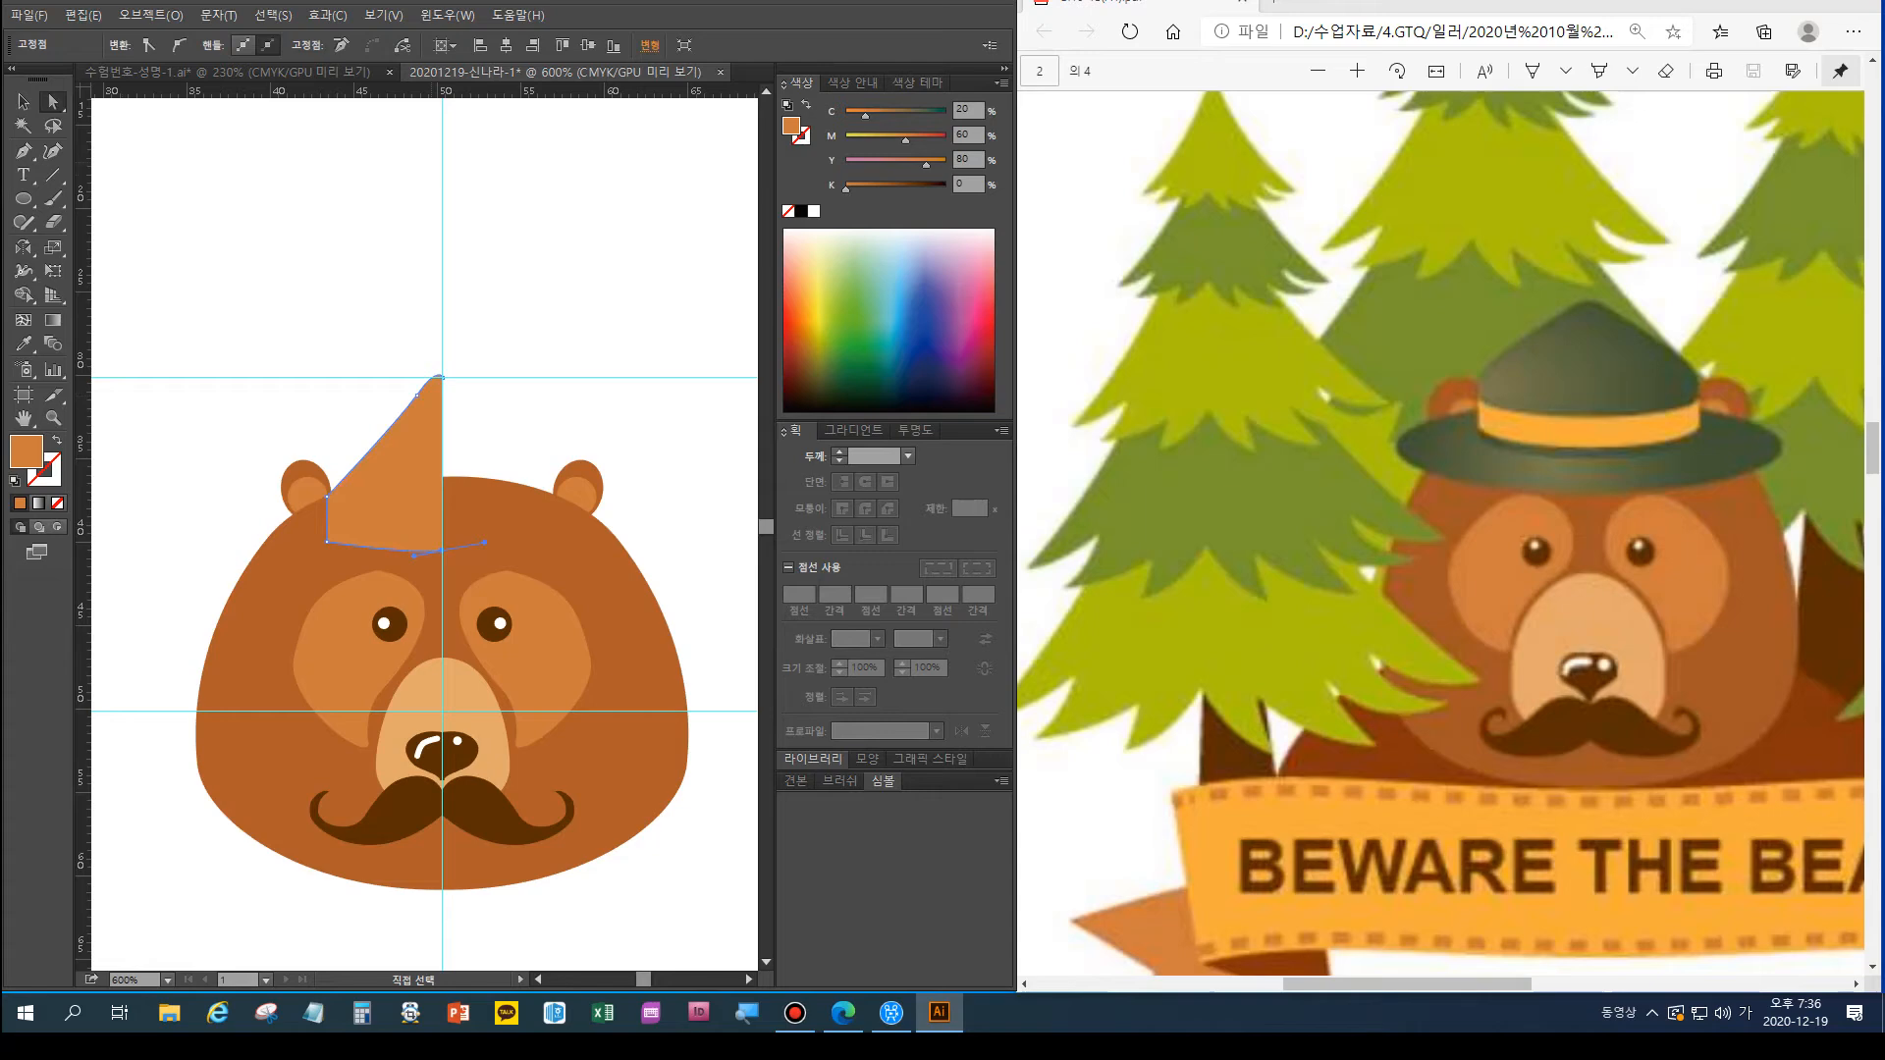
Add an anchor on the left edge and shorten the top handle to round the peak
{"action": "left_click_drag", "start_coordinate": [23, 150], "coordinate": [98, 174]}
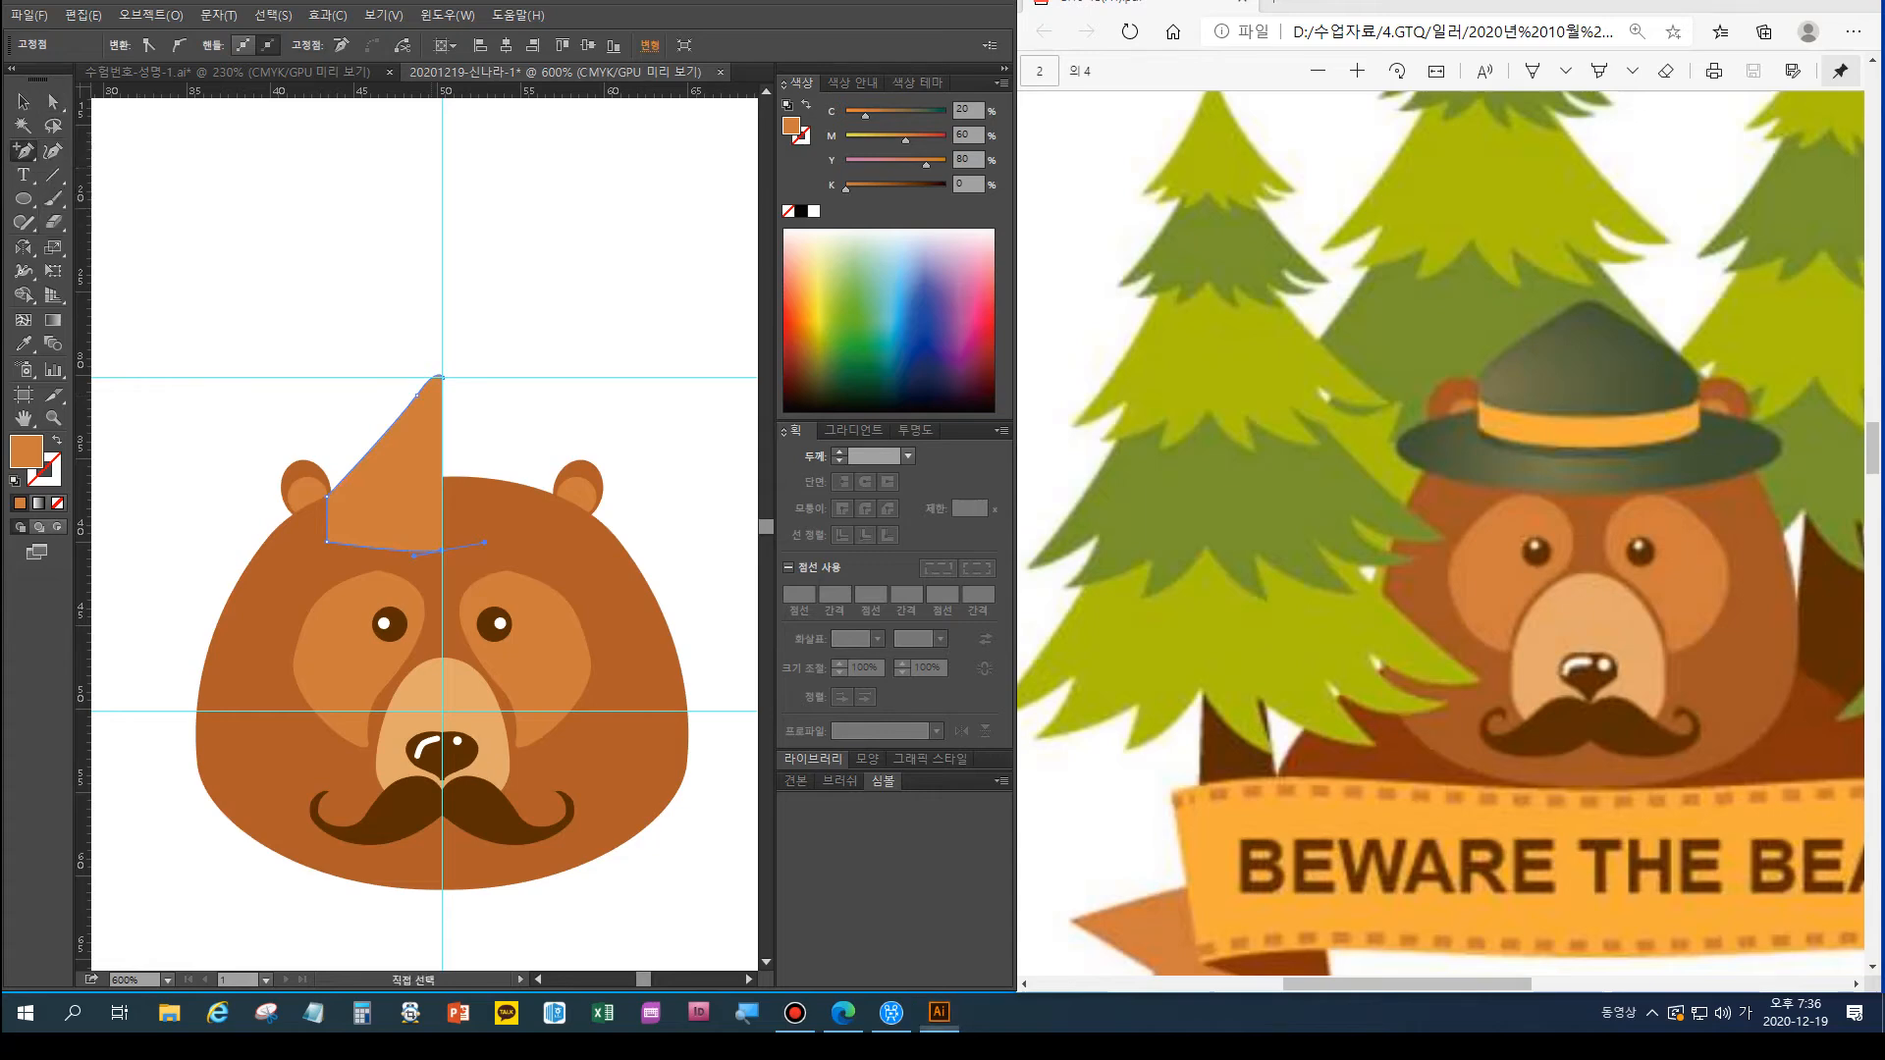
{"action": "left_click", "coordinate": [345, 476]}
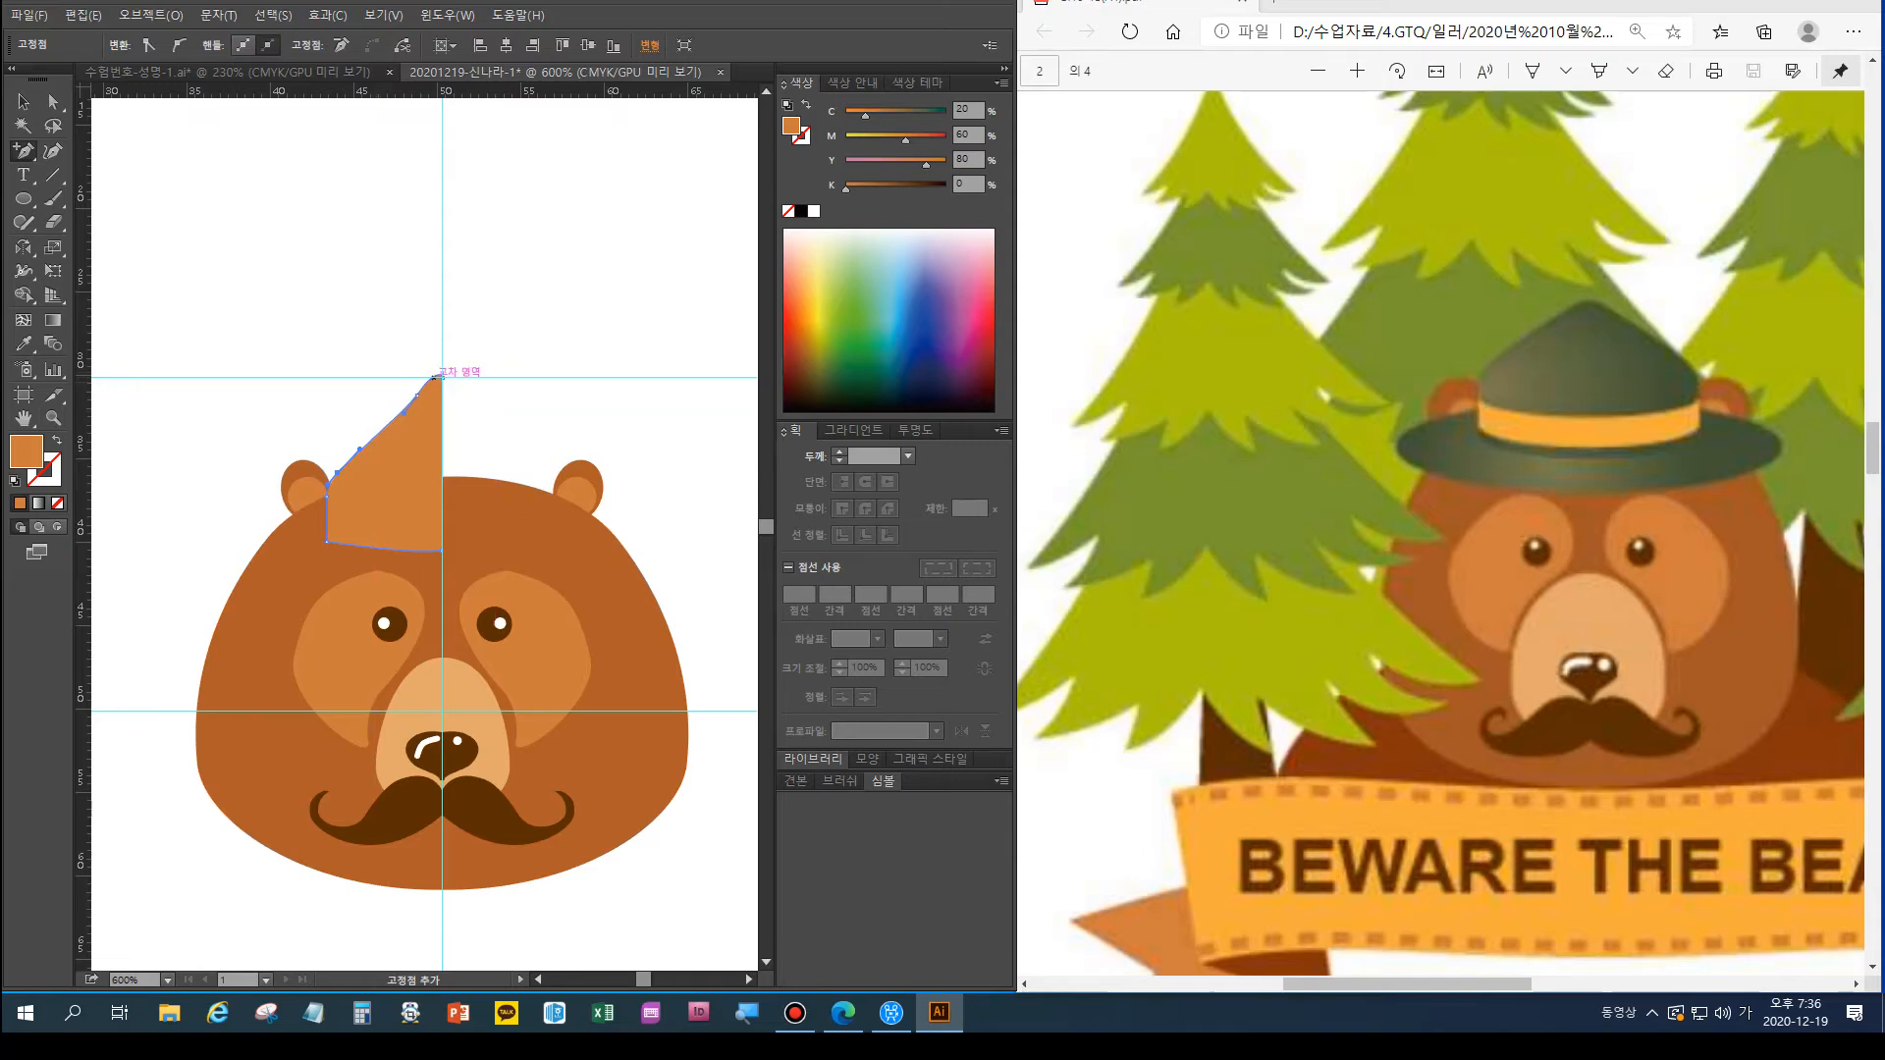
{"action": "key", "text": "a"}
{"action": "left_click", "coordinate": [441, 377]}
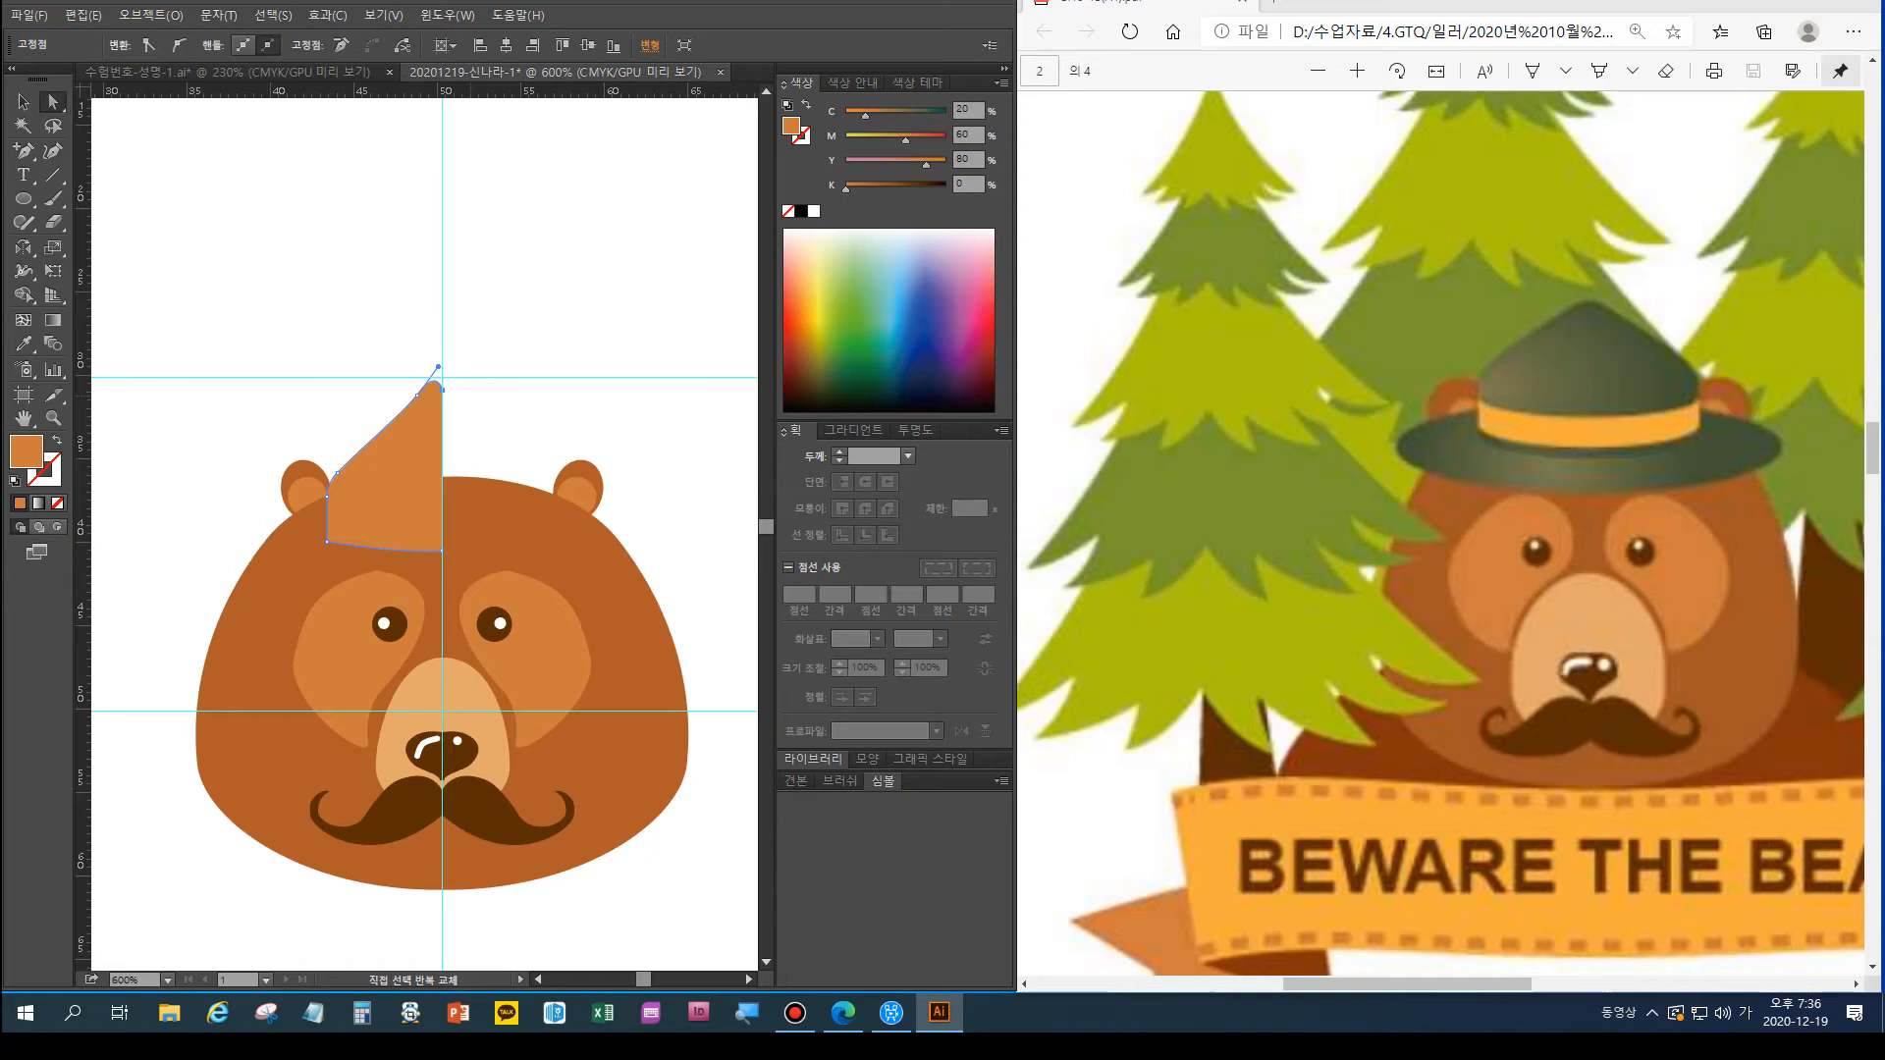
{"action": "left_click_drag", "start_coordinate": [438, 366], "coordinate": [425, 390]}
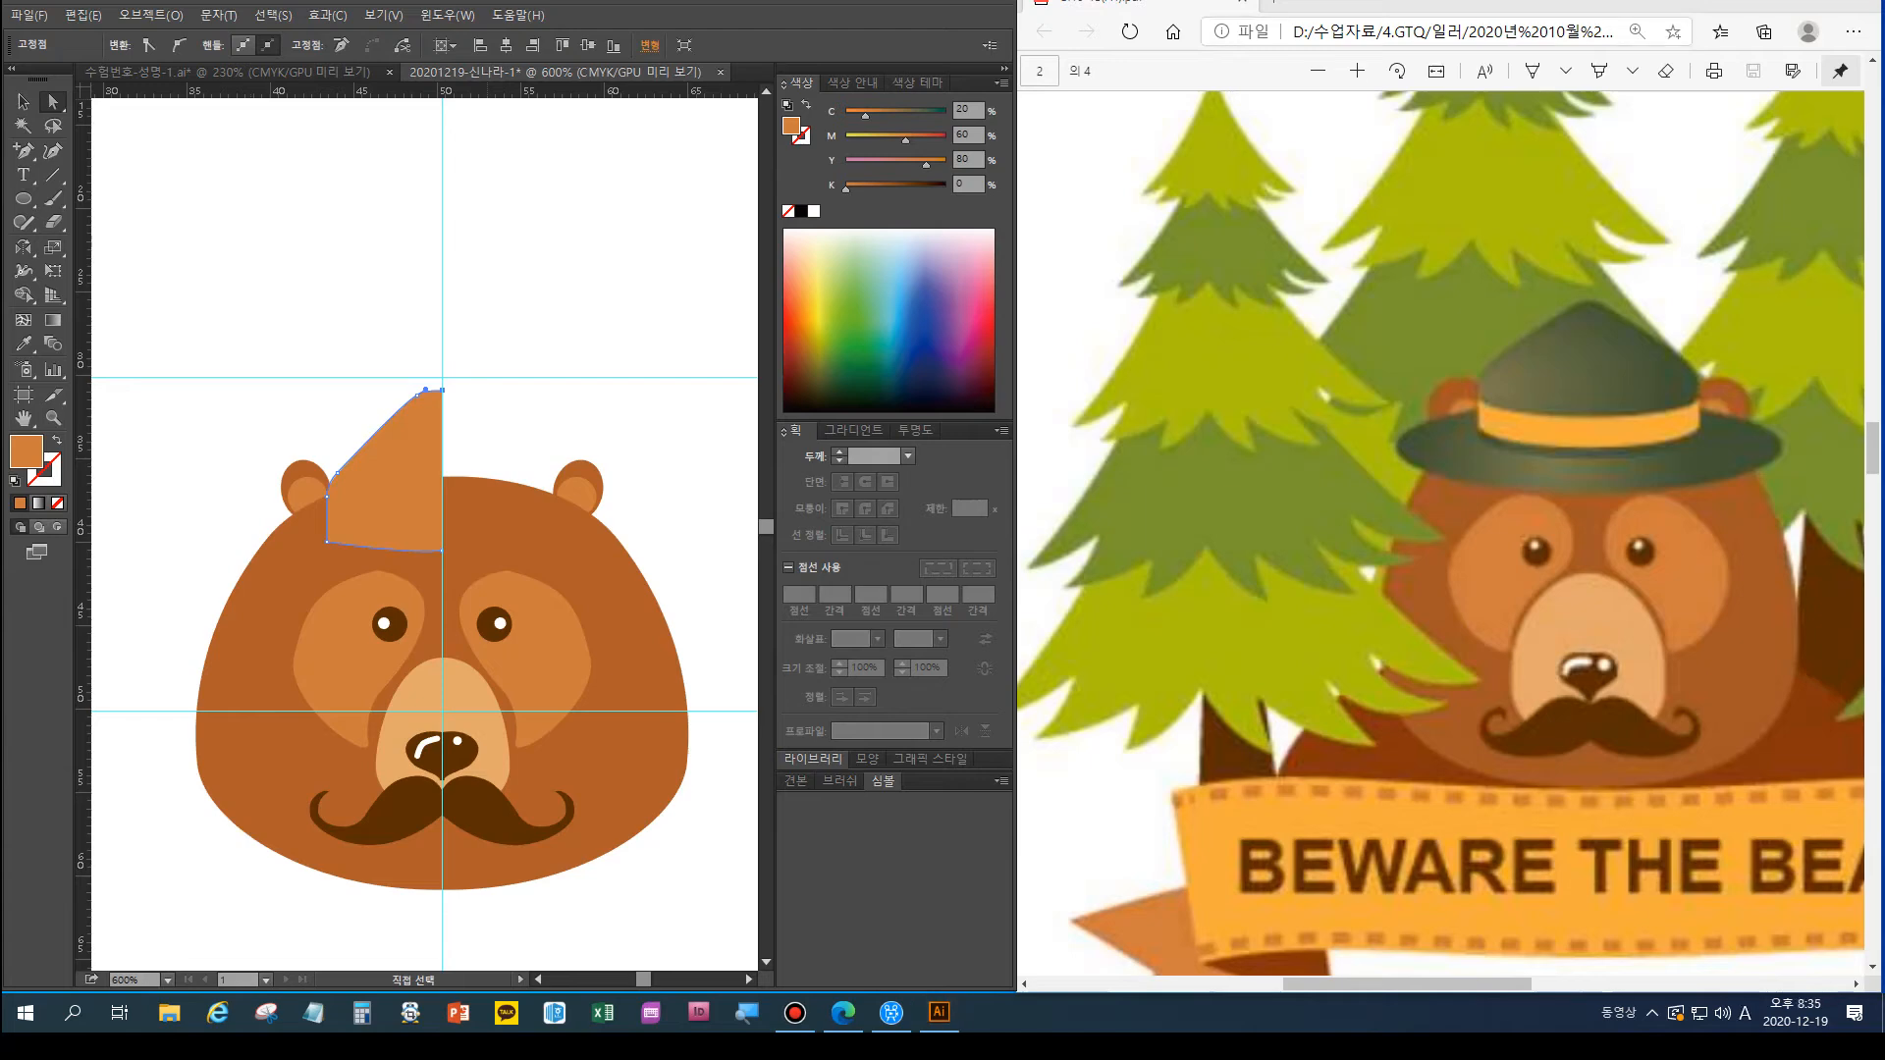
Reflect the half hat vertically across the centre guide as a copy
{"action": "left_click", "coordinate": [23, 248]}
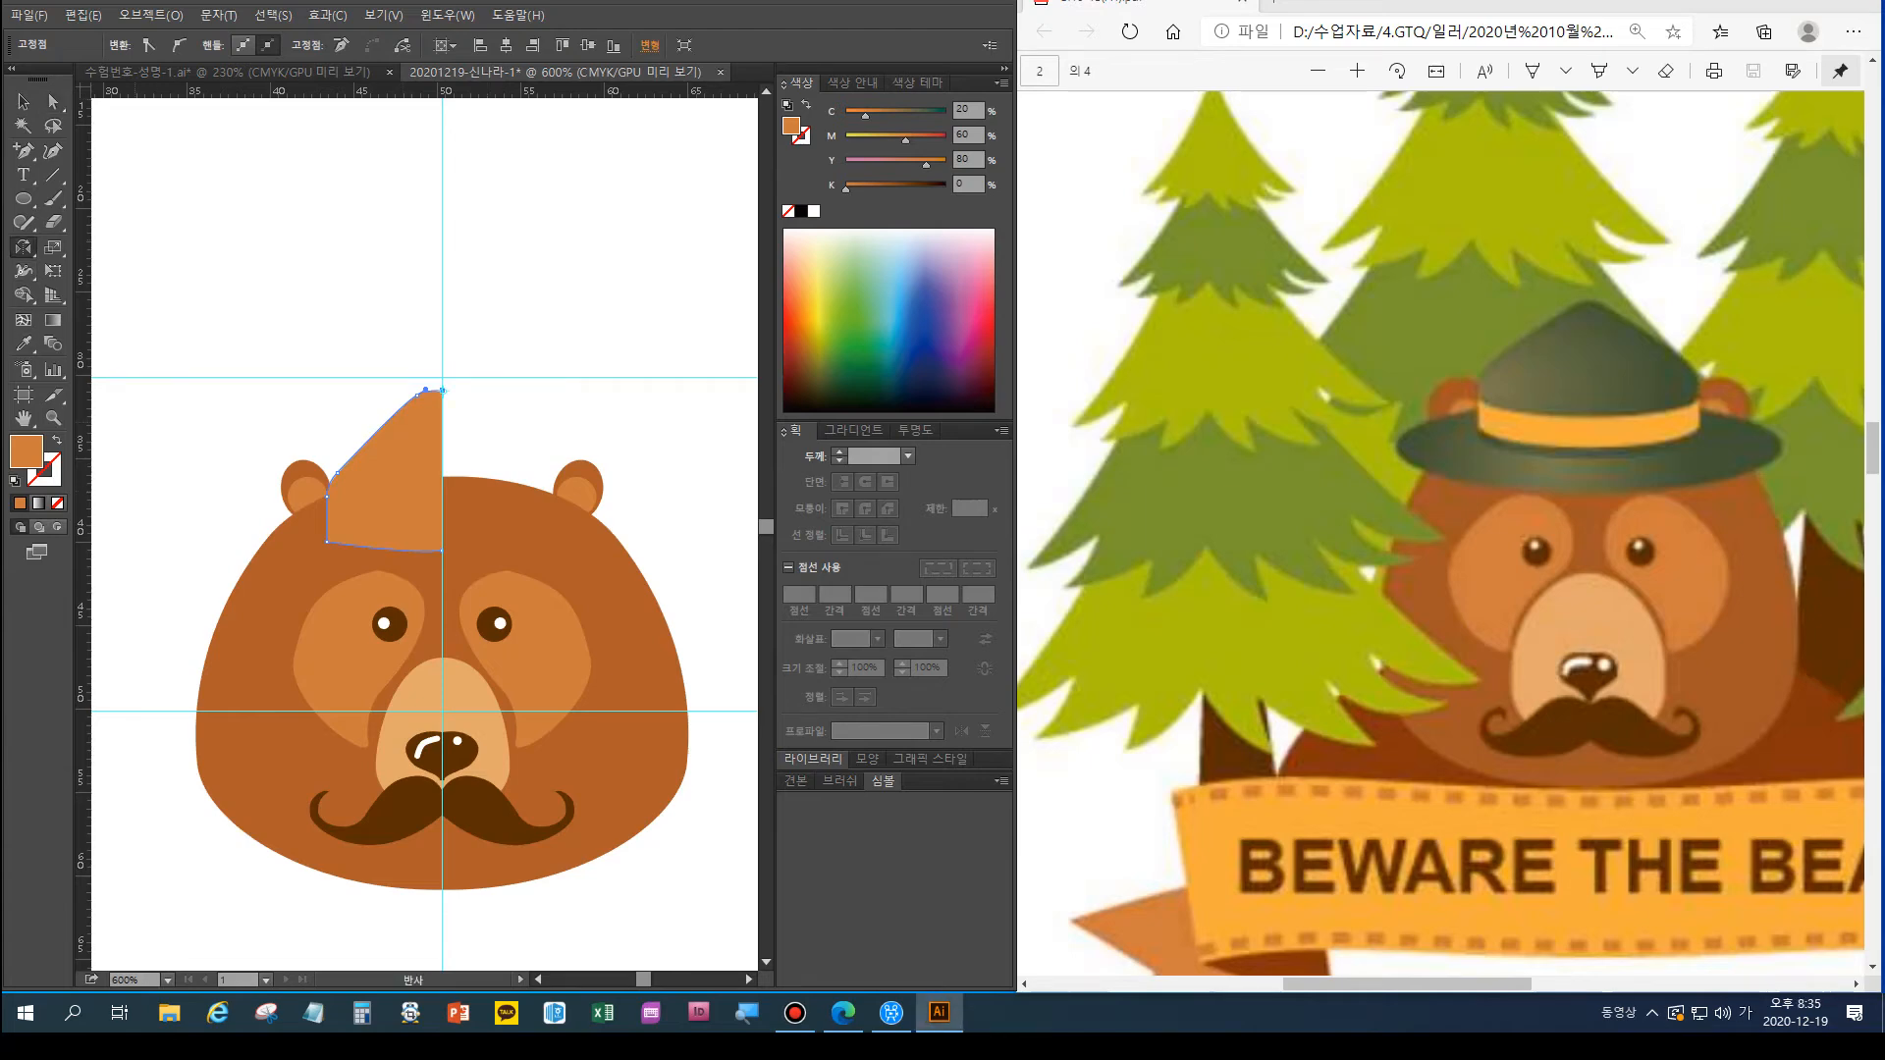
{"action": "left_click", "coordinate": [23, 102]}
{"action": "key", "text": "Right"}
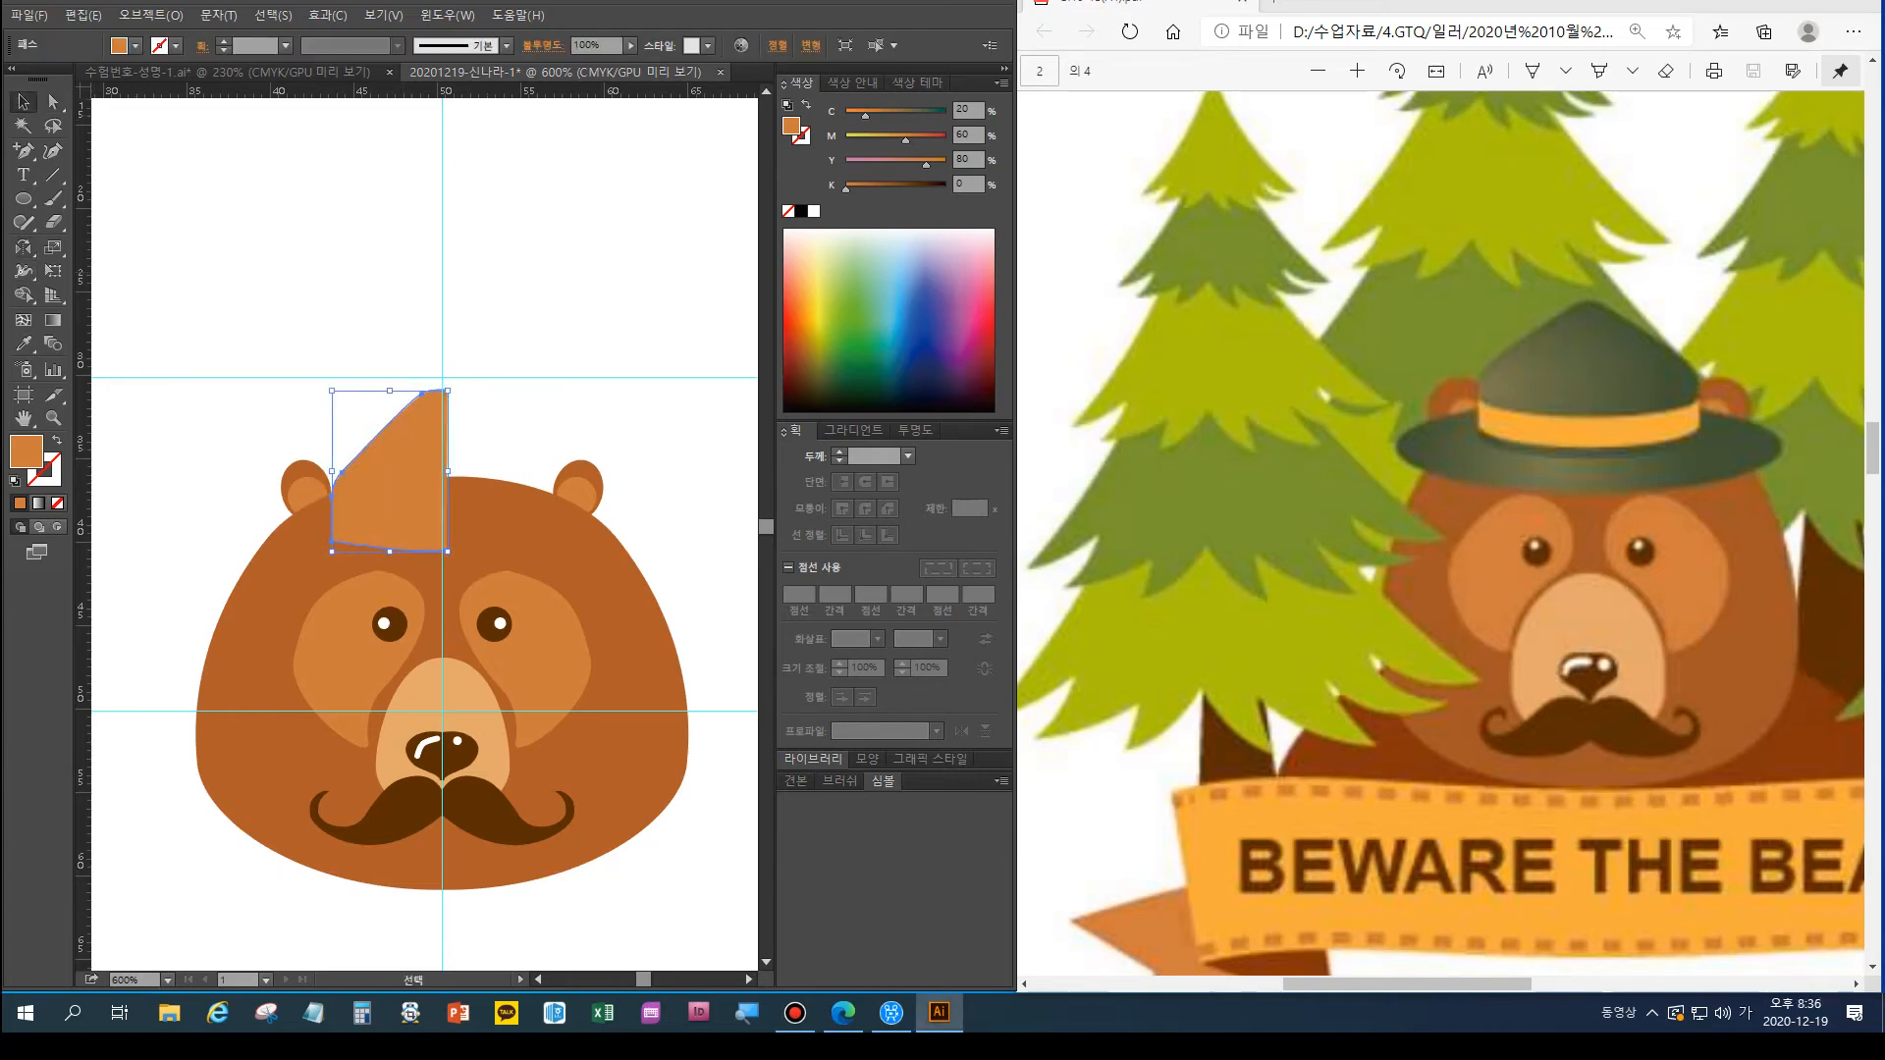
{"action": "key", "text": "o"}
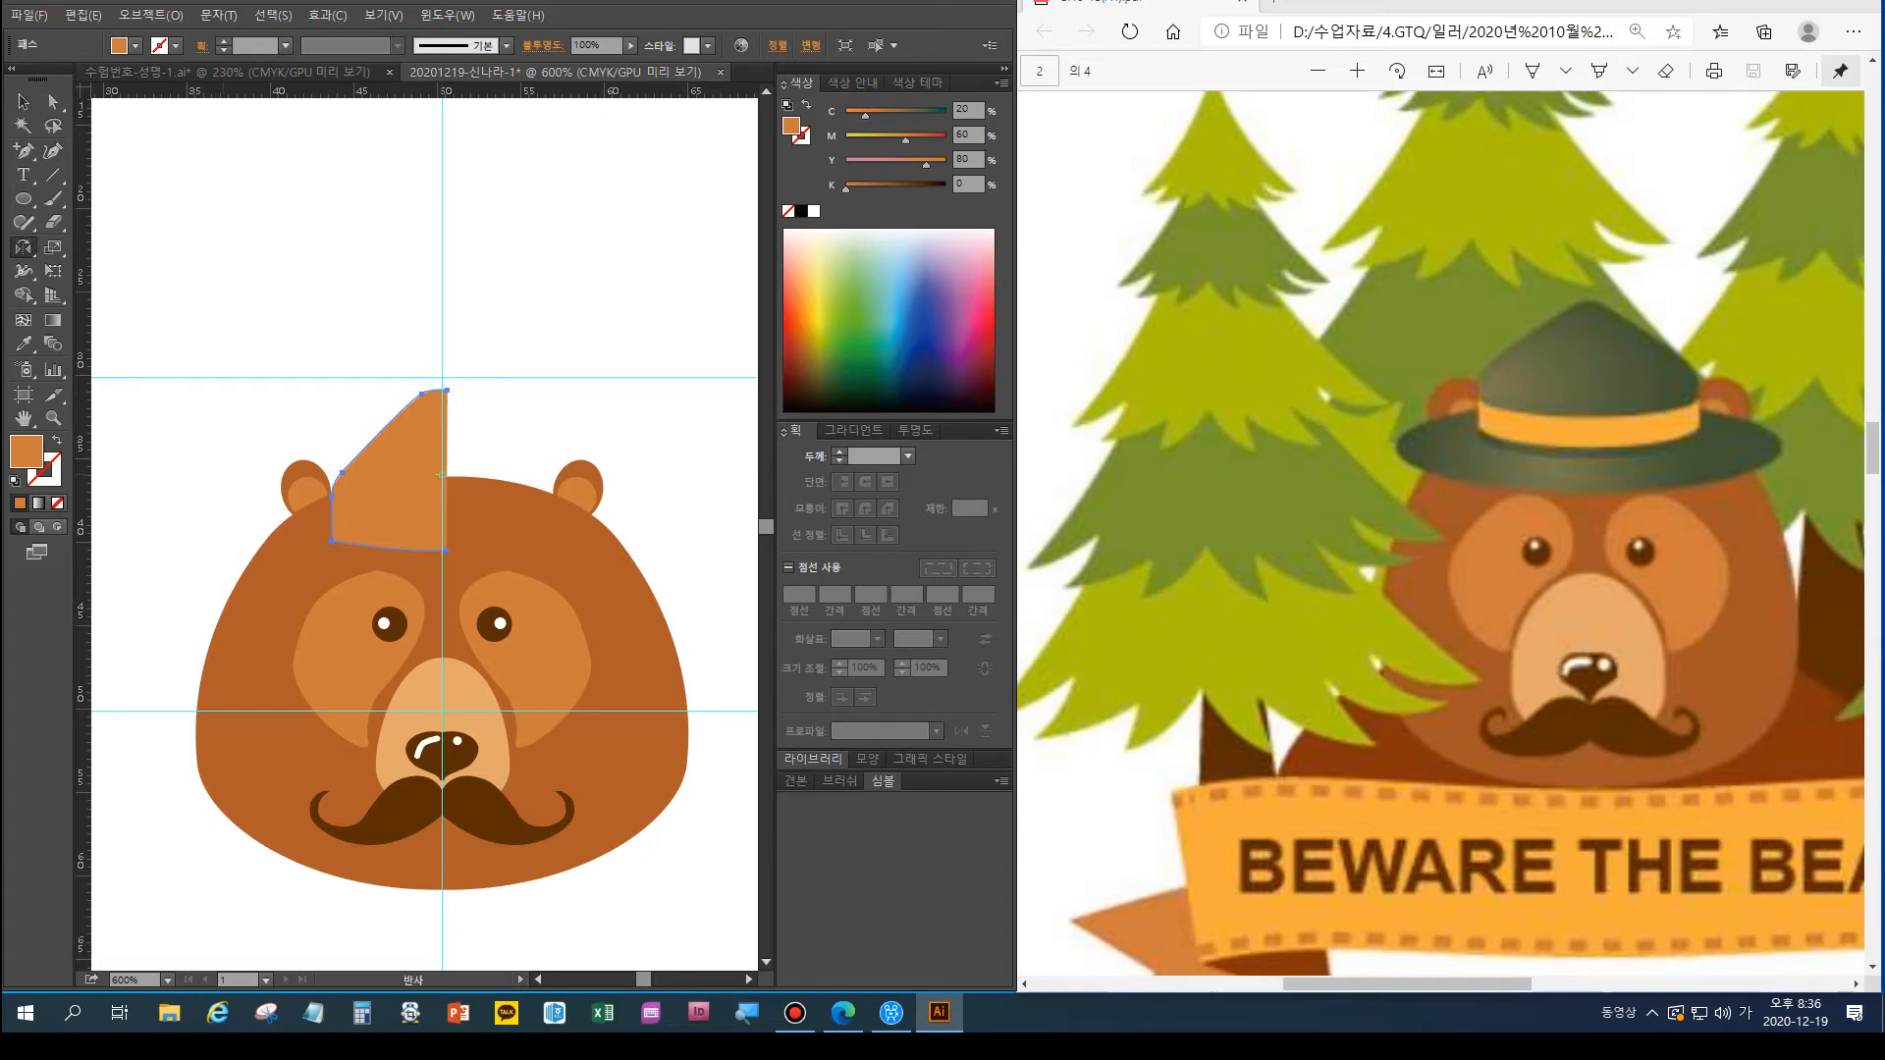
{"action": "left_click", "coordinate": [441, 475], "text": "alt"}
{"action": "left_click", "coordinate": [1024, 582]}
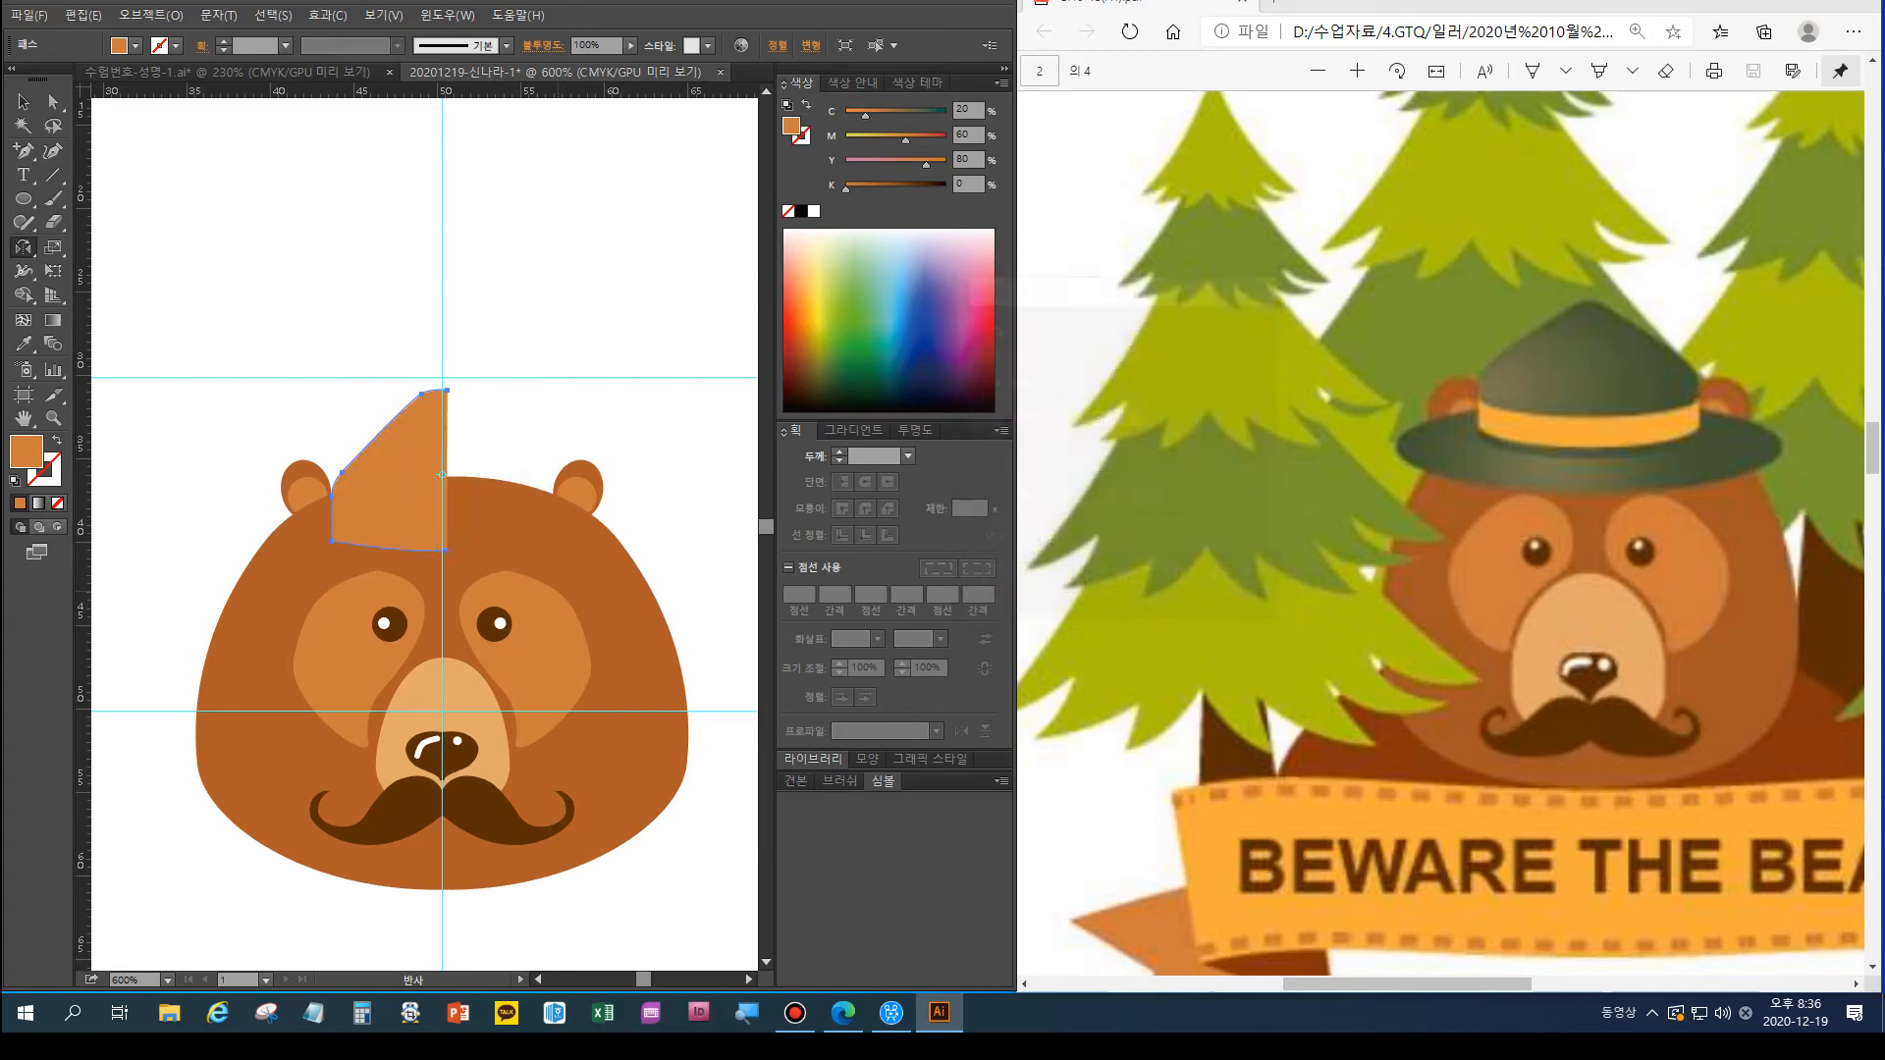
Join the two hat halves' top anchors with Ctrl+J
{"action": "key", "text": "a"}
{"action": "left_click", "coordinate": [442, 375]}
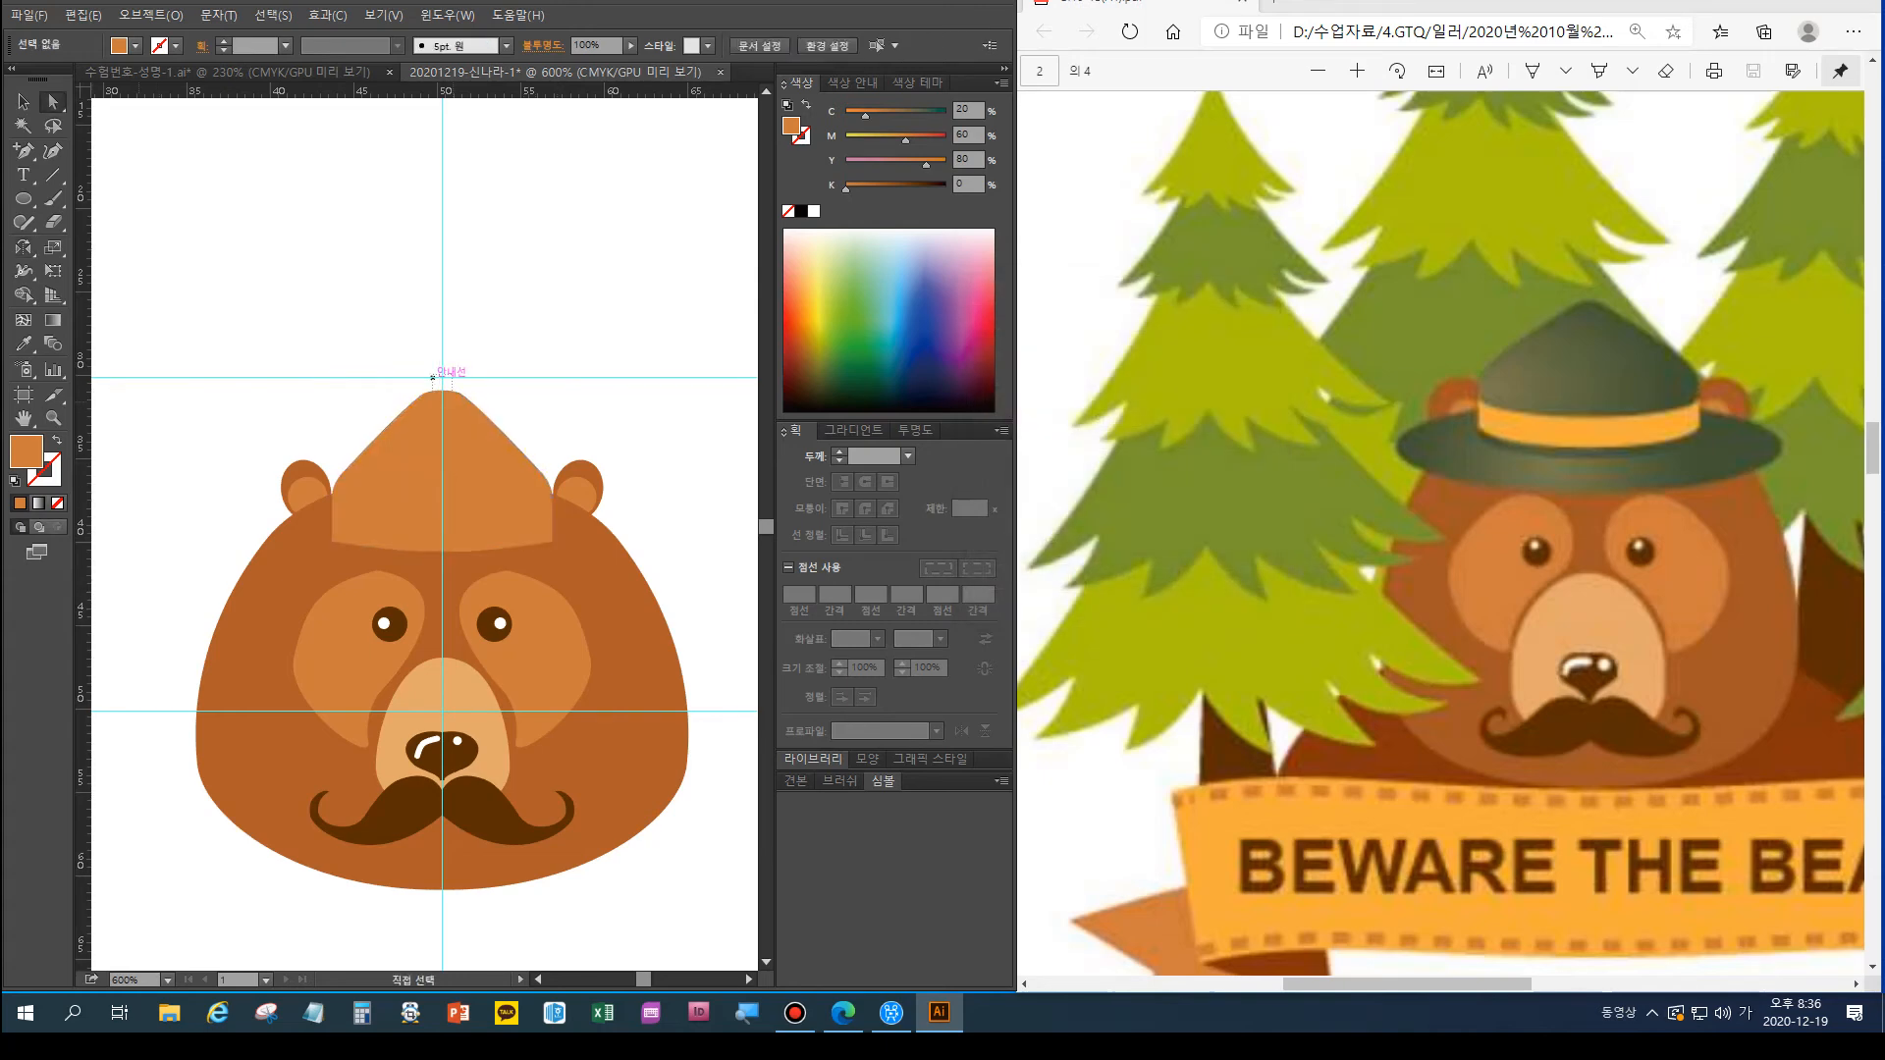
{"action": "left_click_drag", "start_coordinate": [430, 377], "coordinate": [455, 399]}
{"action": "key", "text": "ctrl+j"}
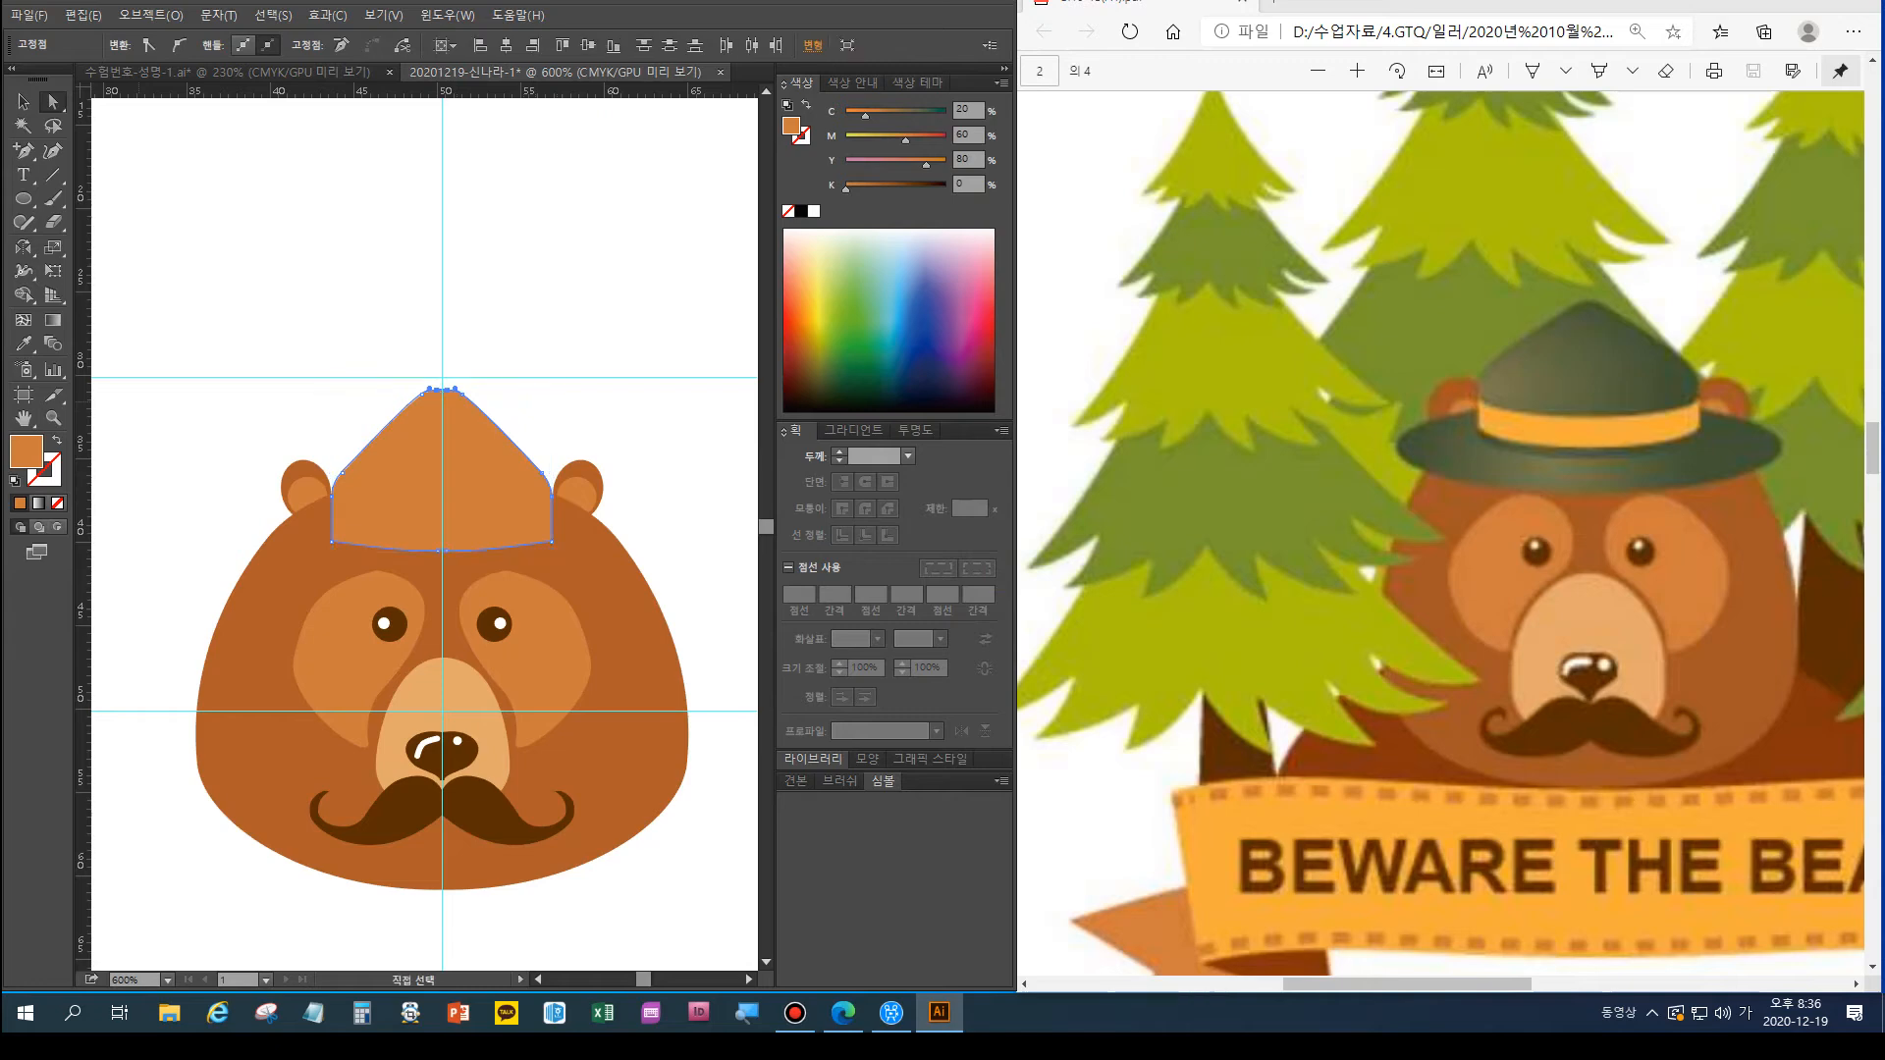
{"action": "key", "text": "ctrl+shift+a"}
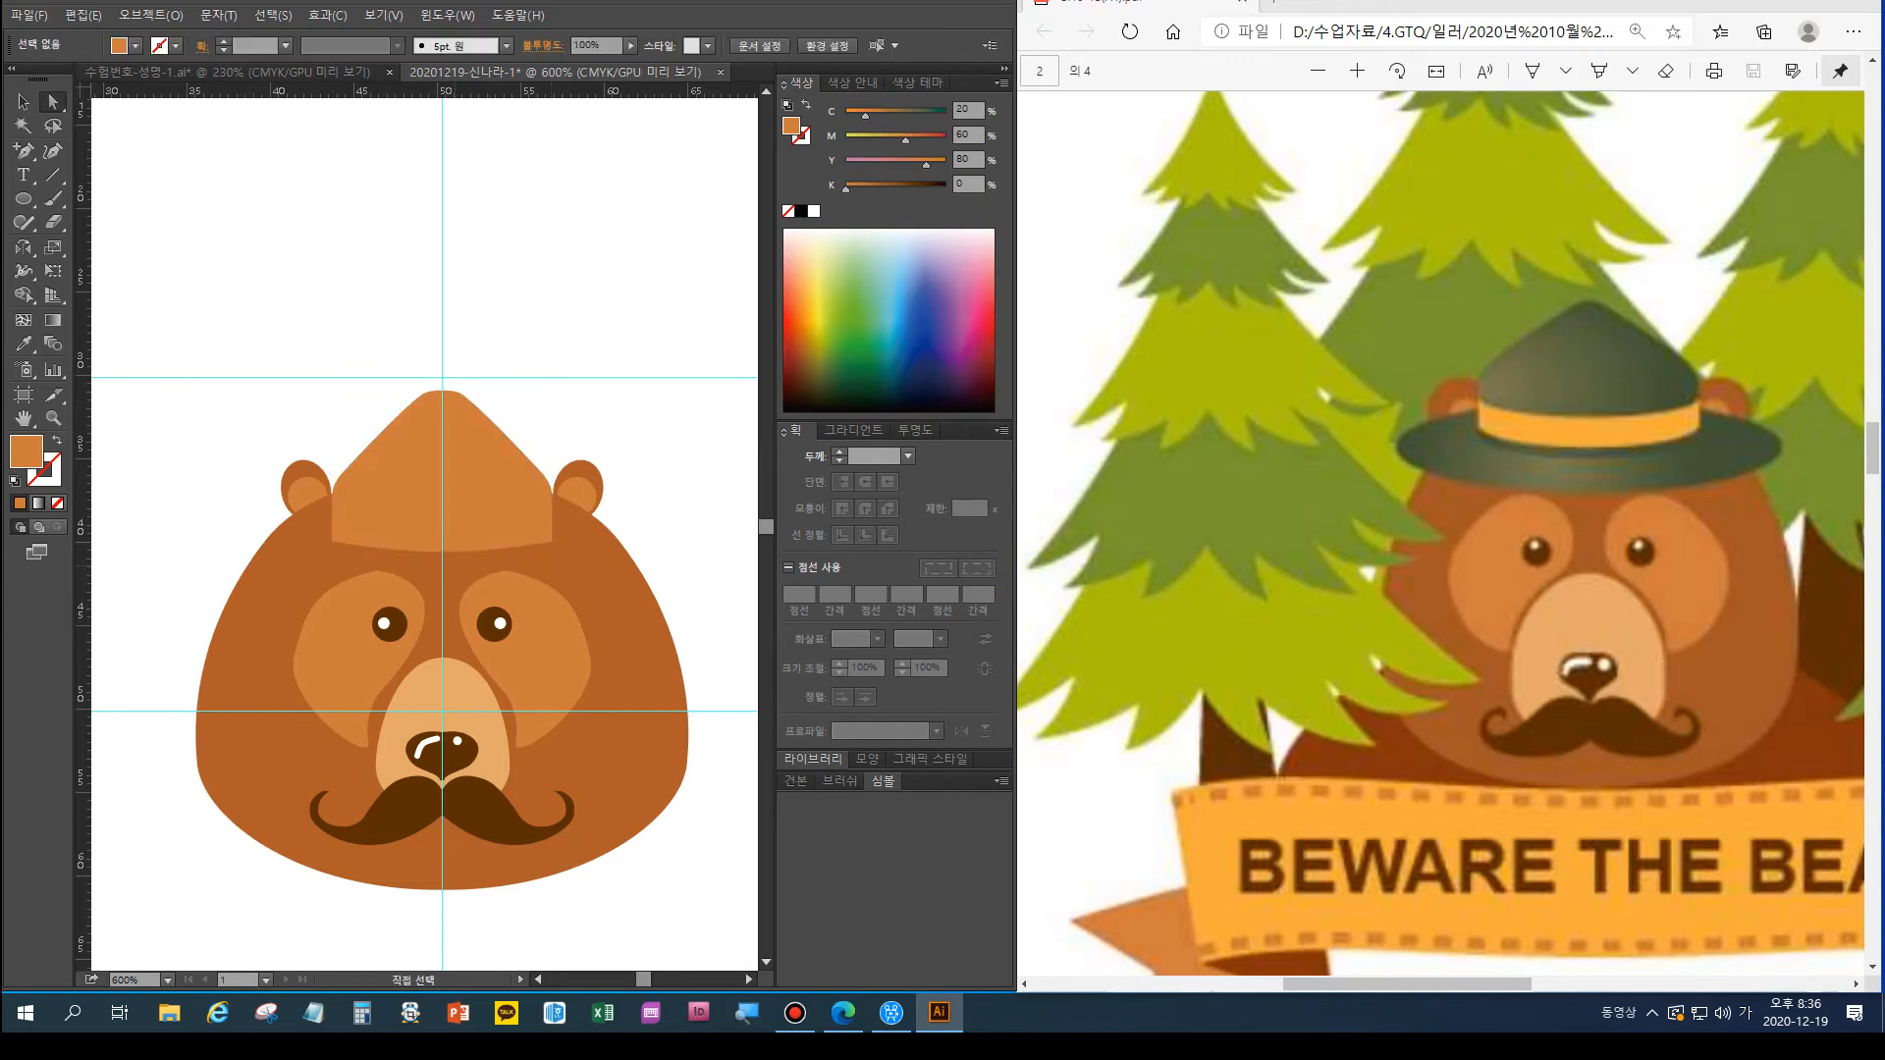
Join the hat's two bottom-centre anchors, then add an anchor on its left edge
{"action": "left_click_drag", "start_coordinate": [428, 564], "coordinate": [455, 540]}
{"action": "key", "text": "ctrl+j"}
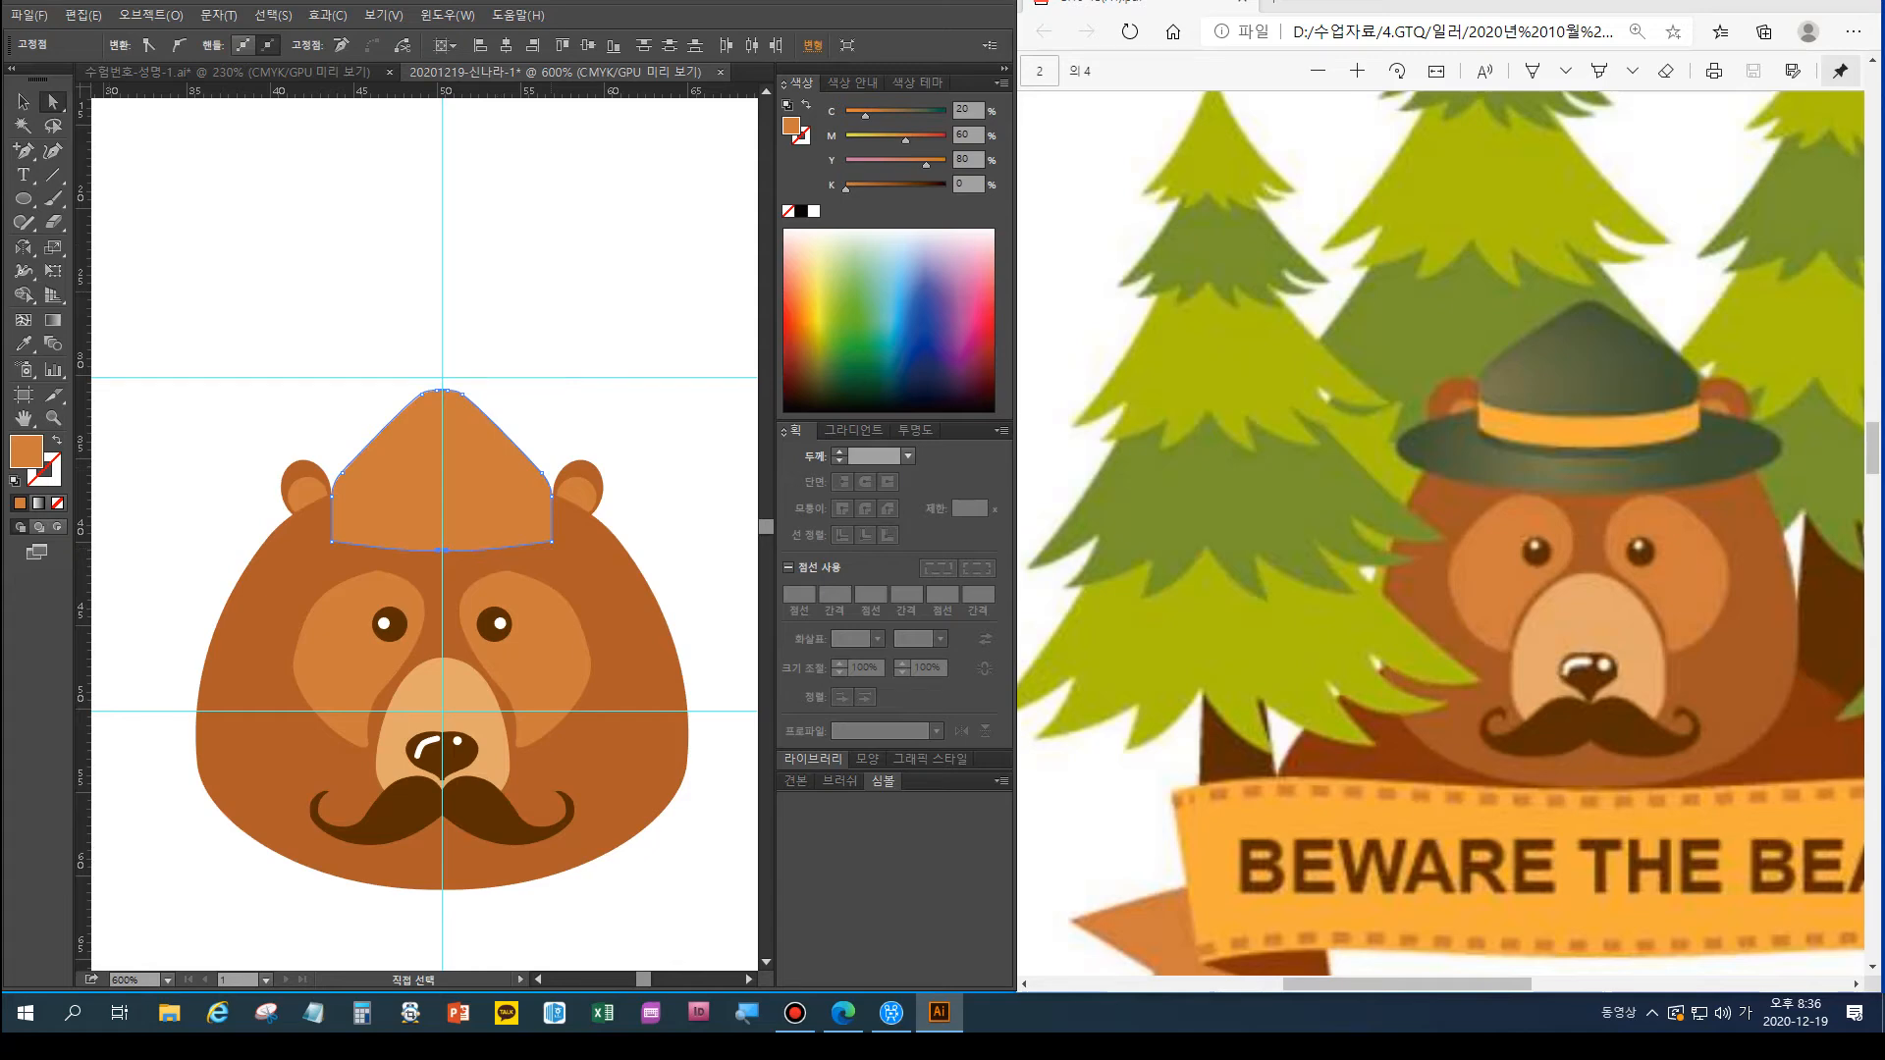
{"action": "left_click_drag", "start_coordinate": [24, 151], "coordinate": [83, 152]}
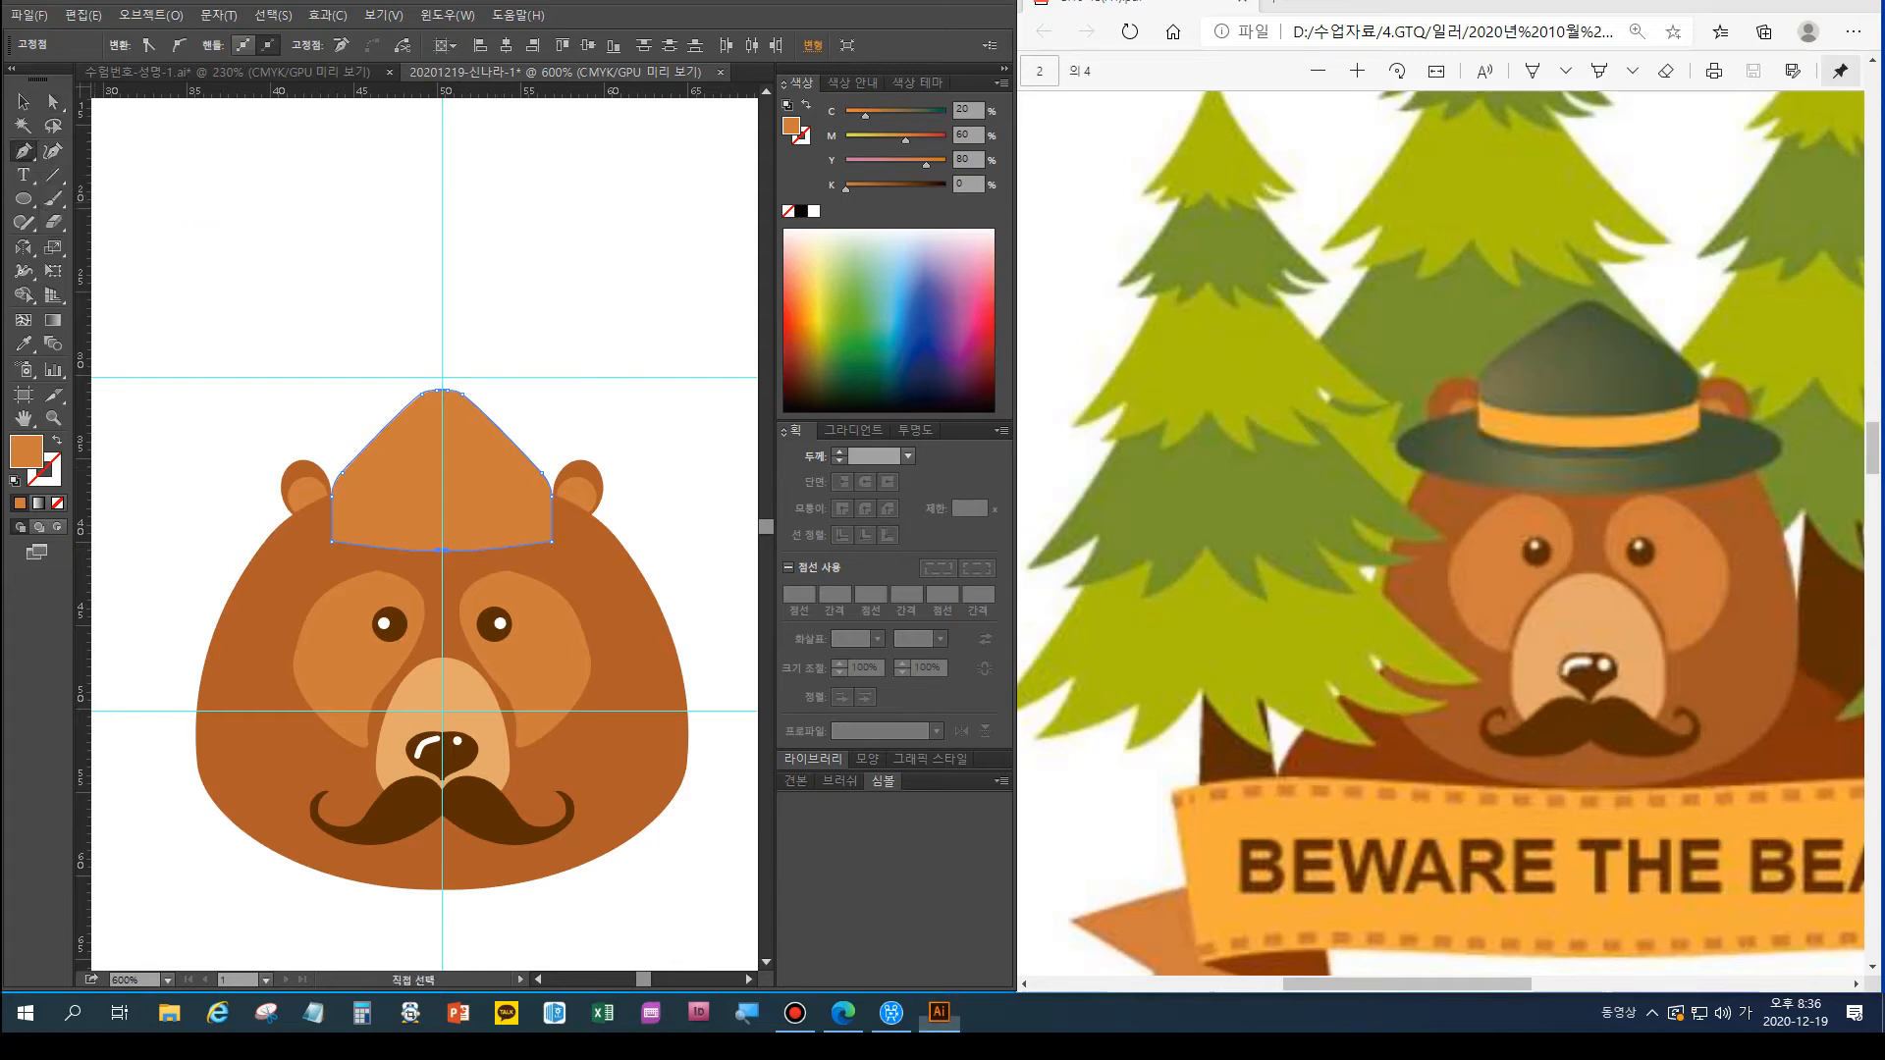
{"action": "key", "text": "p"}
{"action": "left_click", "coordinate": [331, 512]}
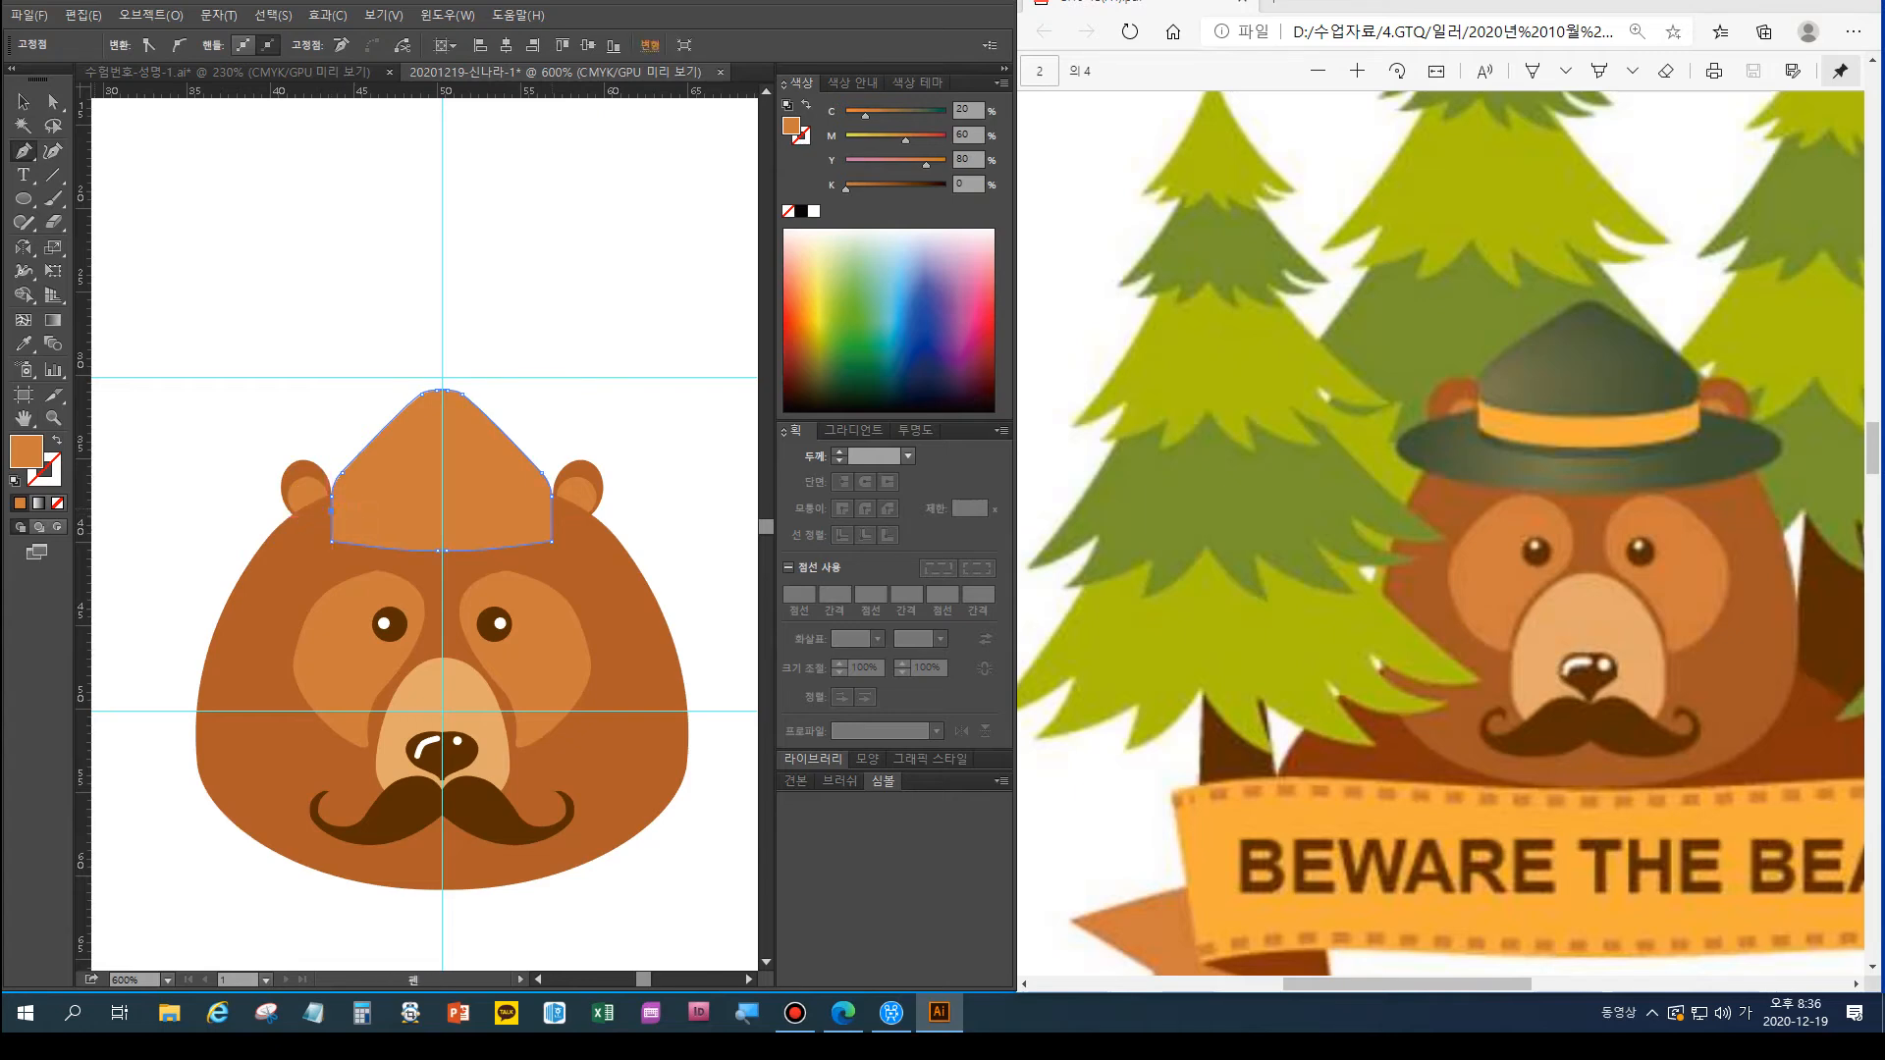
{"action": "left_click", "coordinate": [552, 509]}
{"action": "key", "text": "ctrl+z"}
{"action": "key", "text": "ctrl+z"}
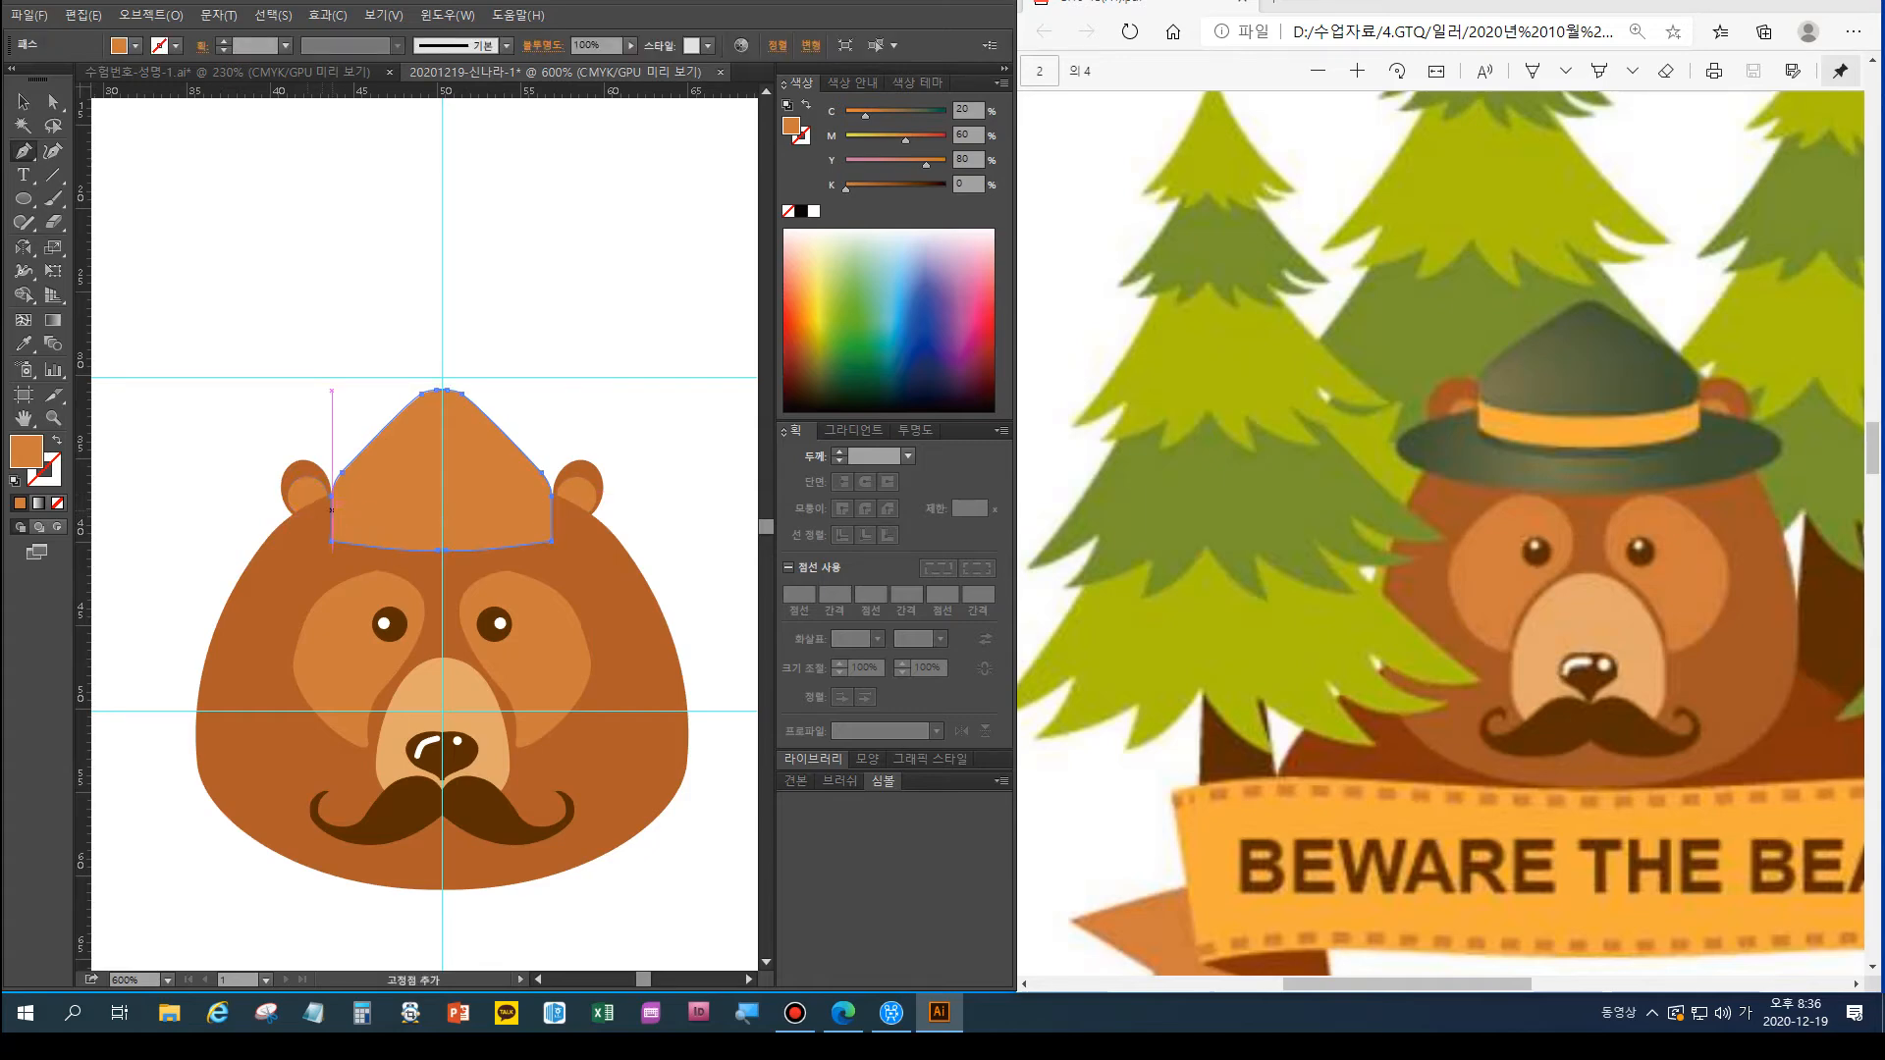
{"action": "left_click", "coordinate": [334, 511]}
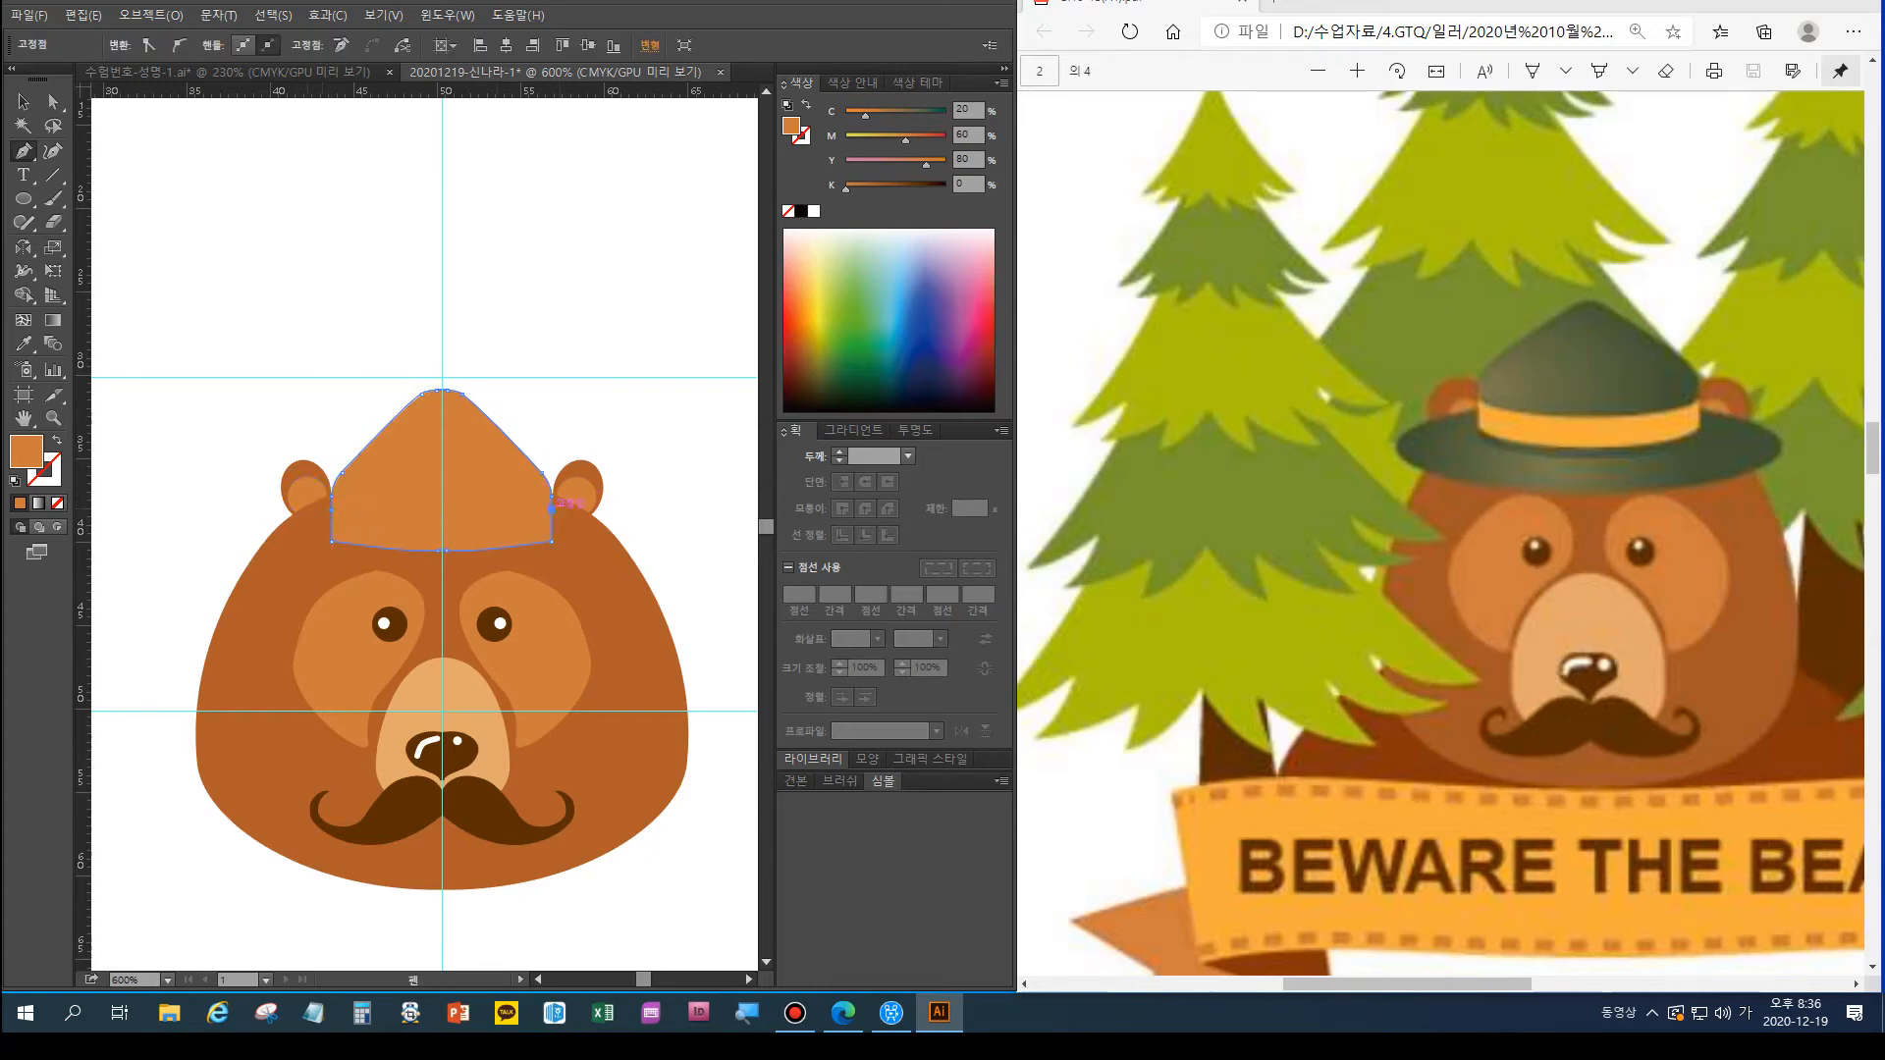
{"action": "key", "text": "a"}
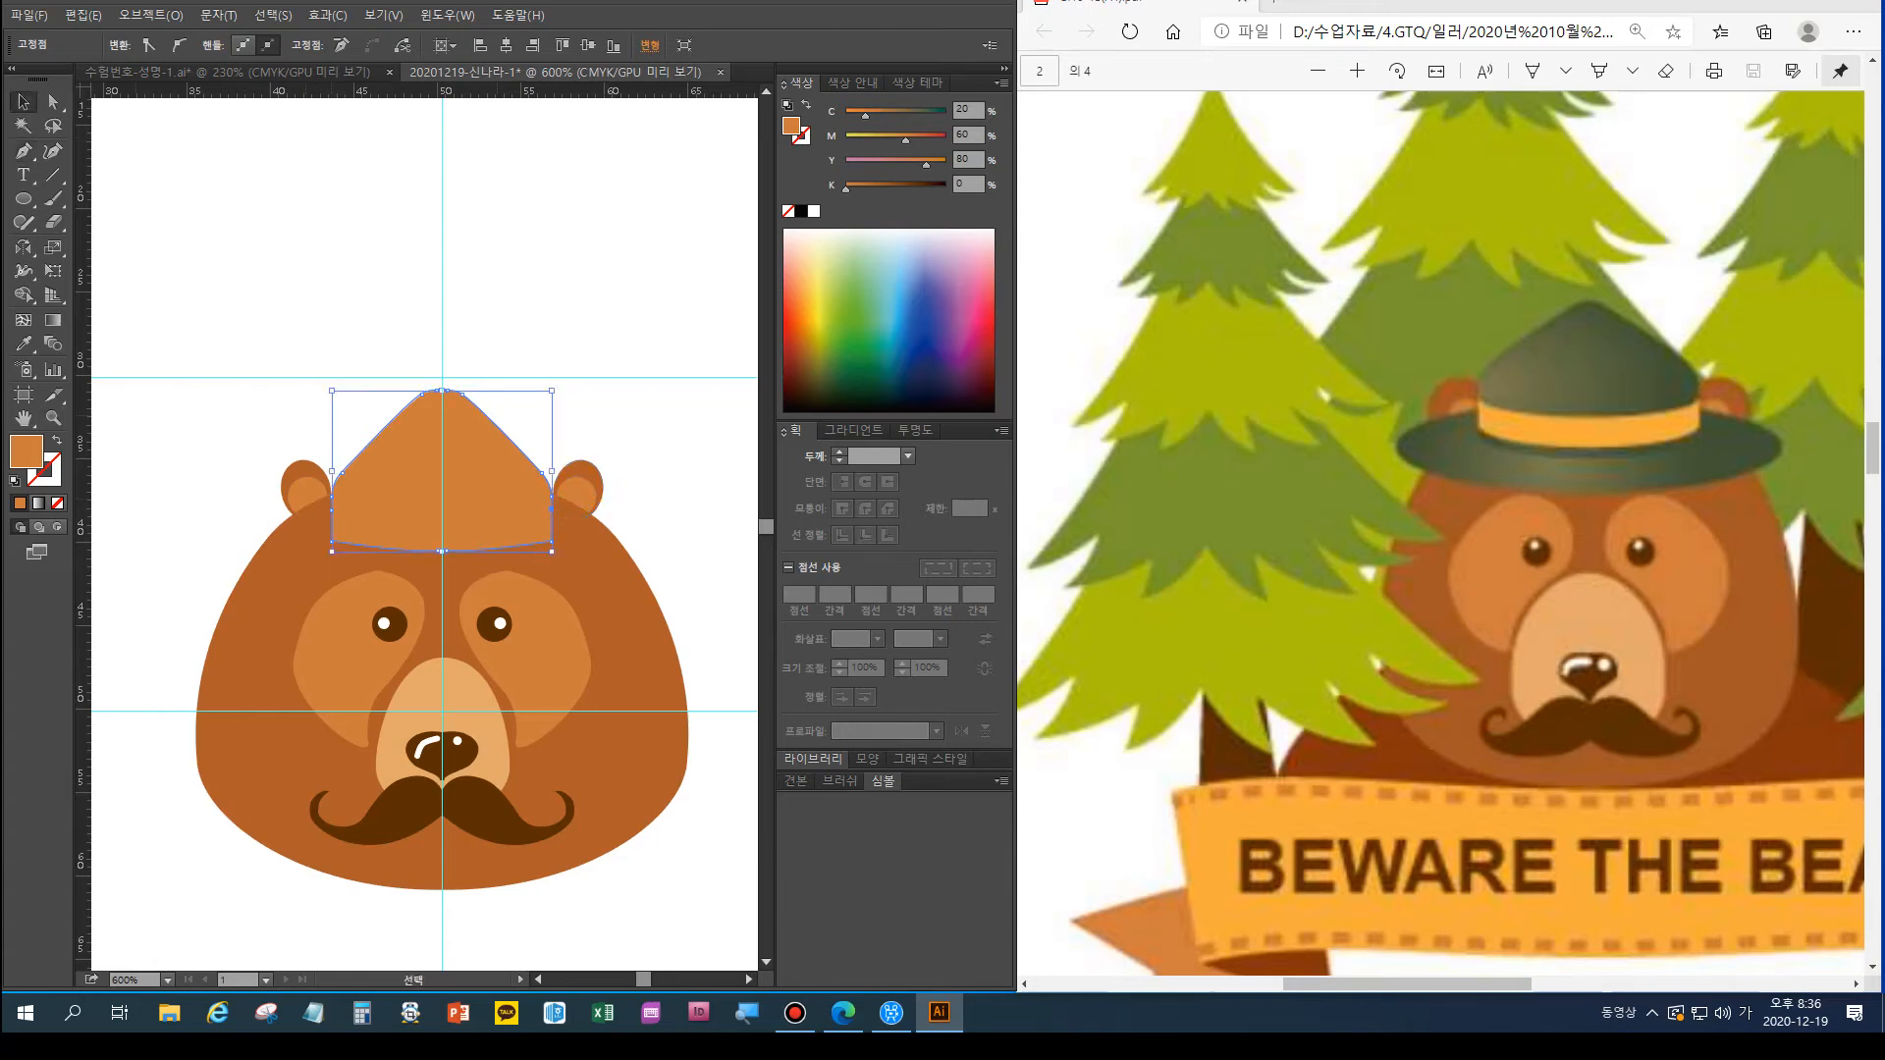
{"action": "key", "text": "ctrl+shift+a"}
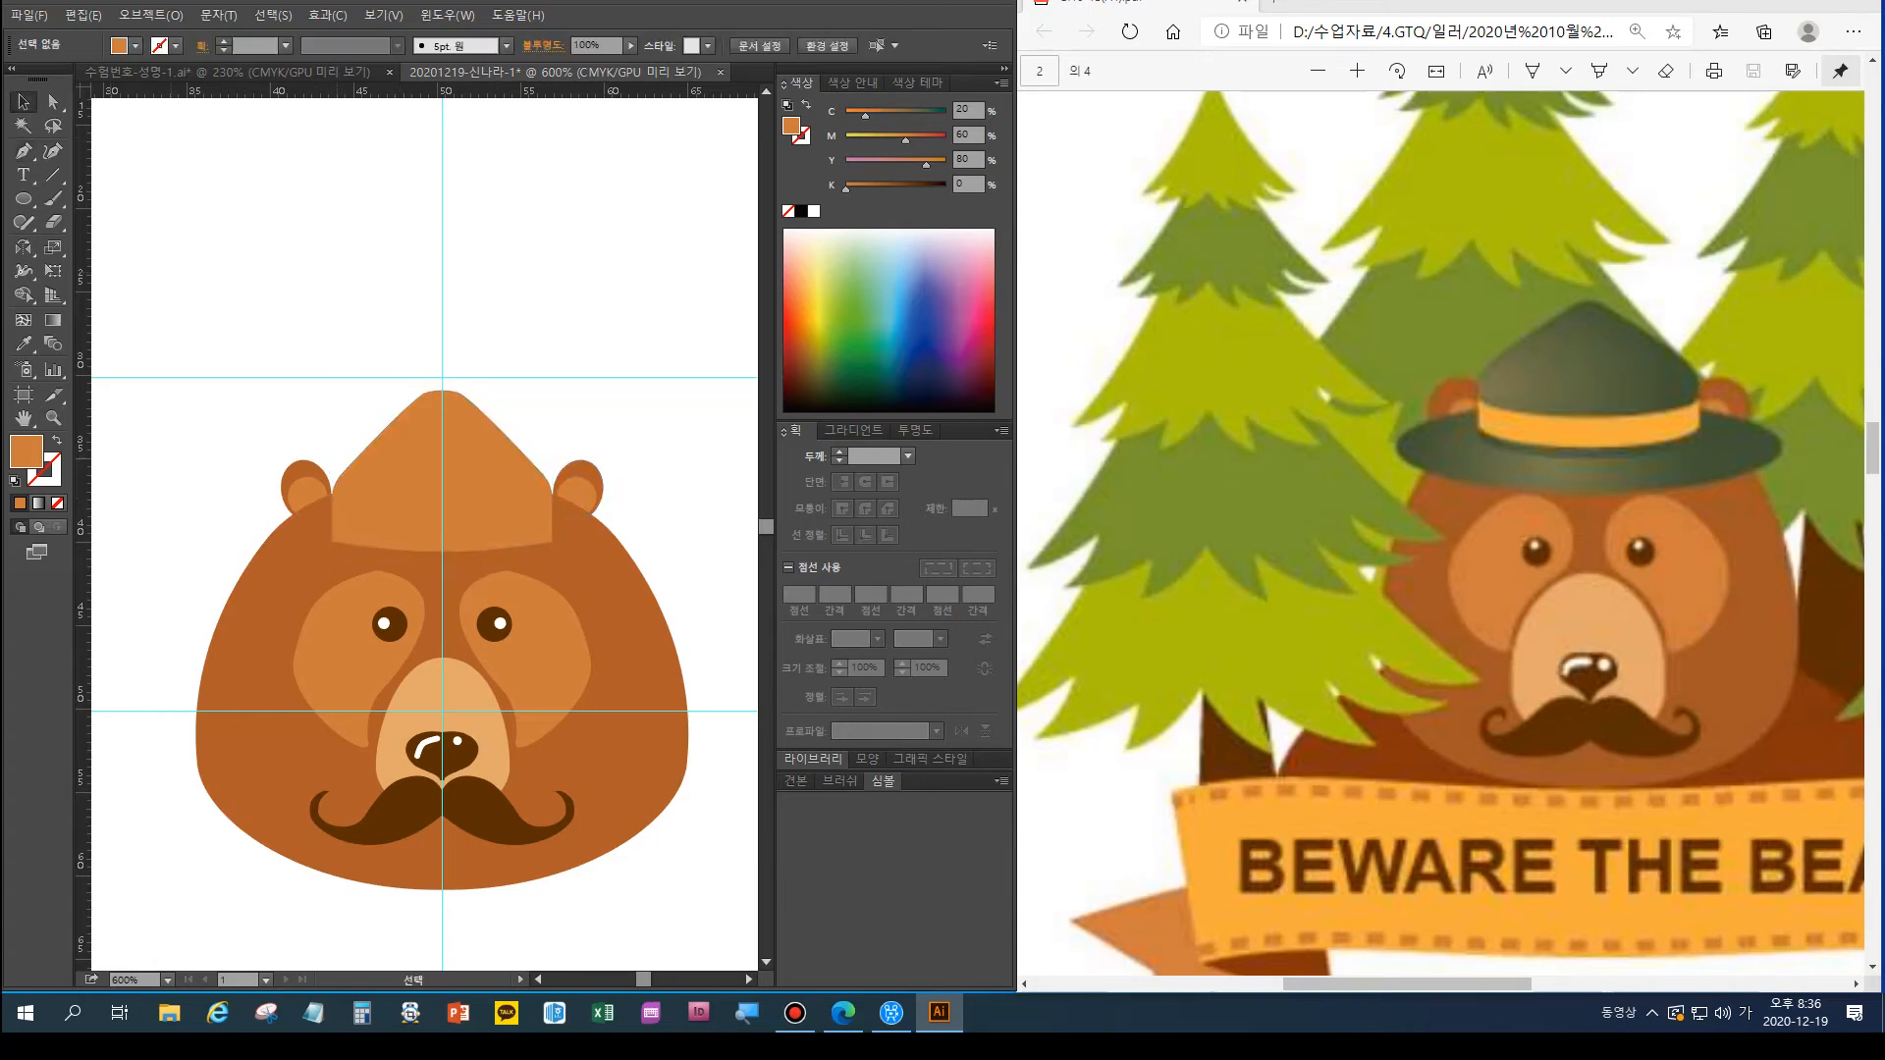
Draw a curved band across the hat with the Pen tool, edge to edge
{"action": "key", "text": "p"}
{"action": "left_click", "coordinate": [332, 510]}
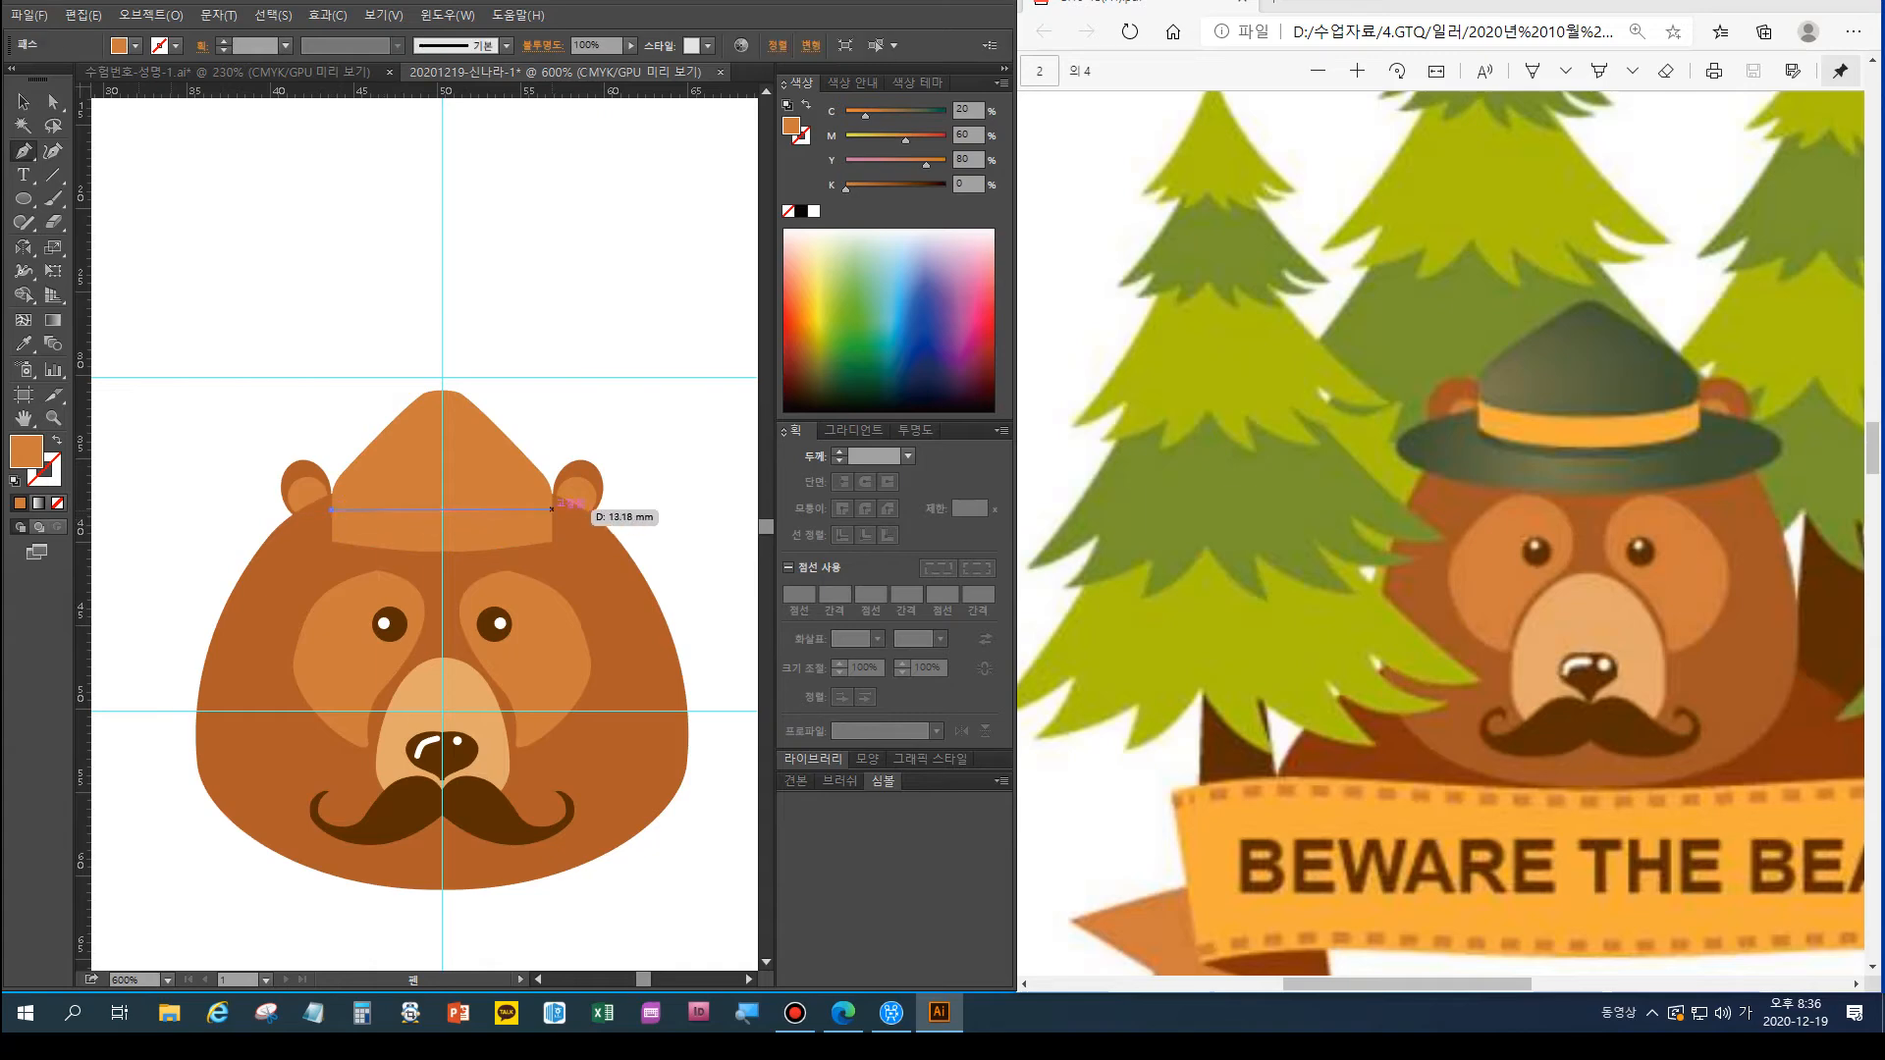
{"action": "left_click_drag", "start_coordinate": [551, 510], "coordinate": [639, 482]}
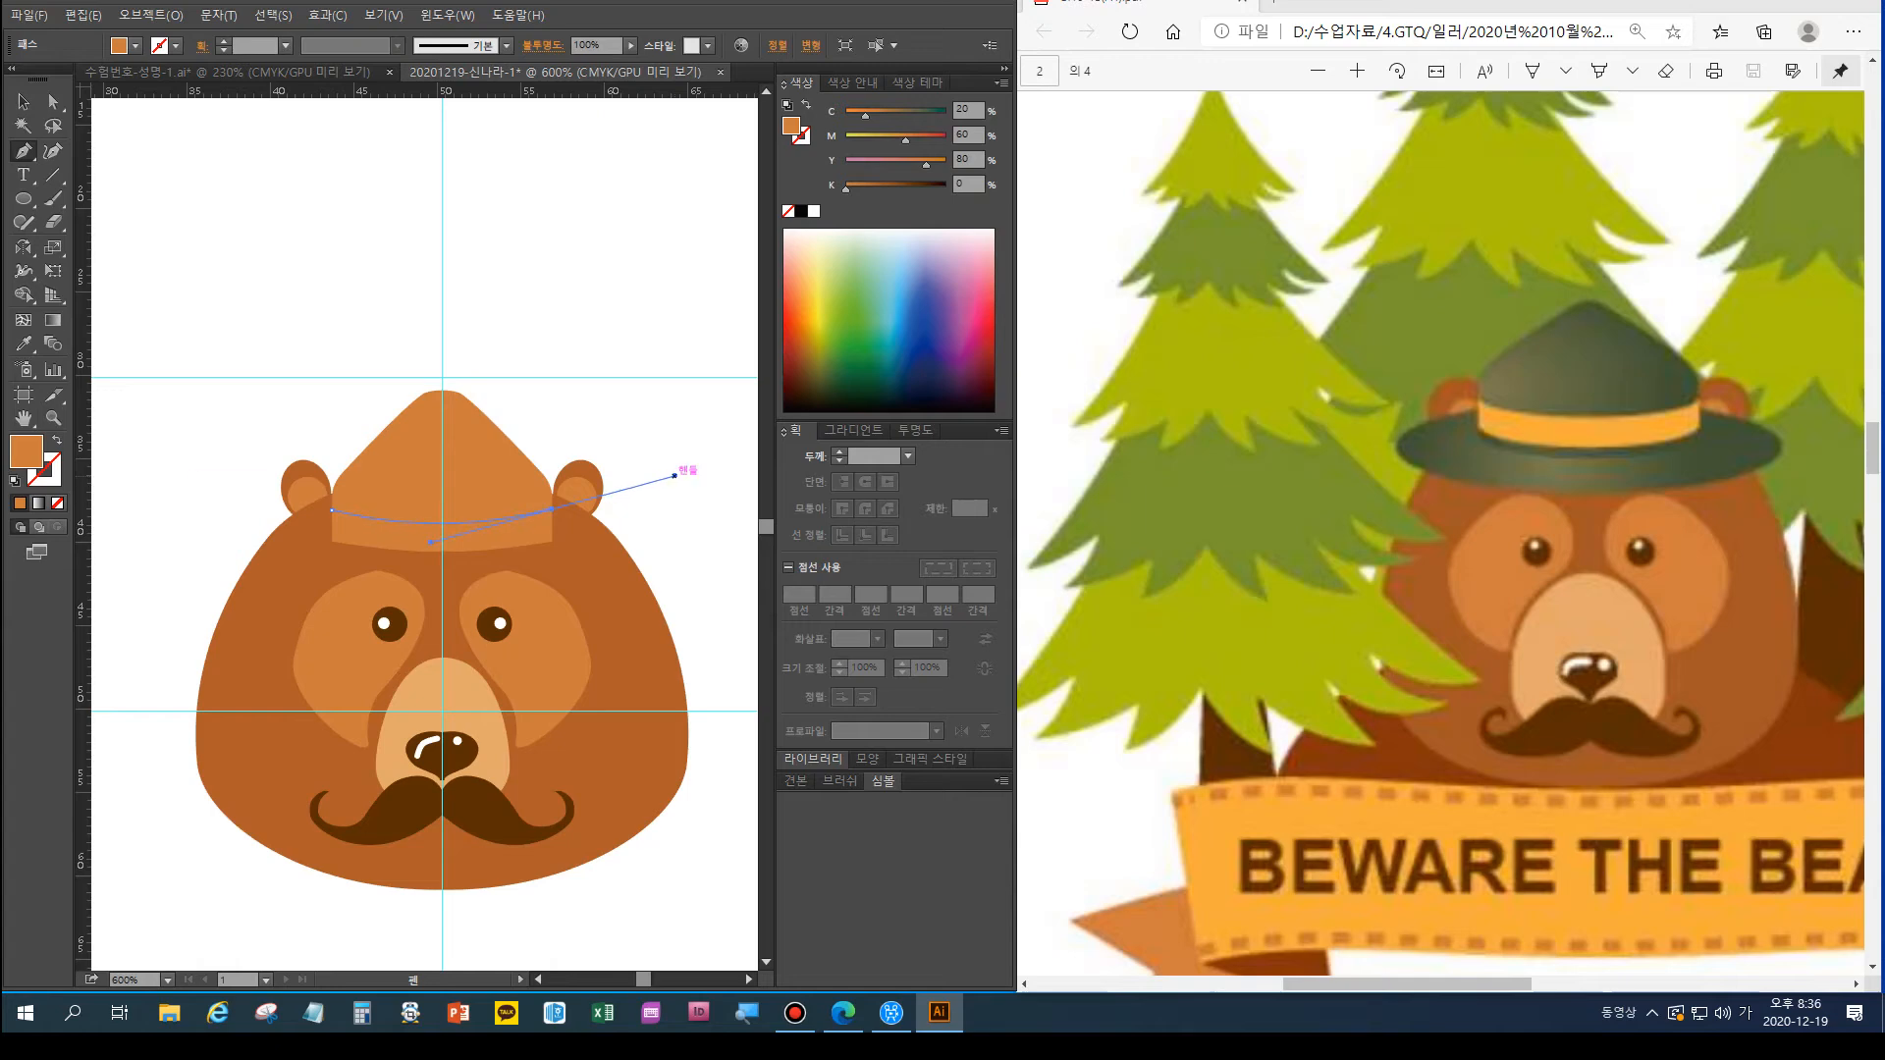
{"action": "left_click", "coordinate": [552, 509]}
{"action": "left_click", "coordinate": [551, 531]}
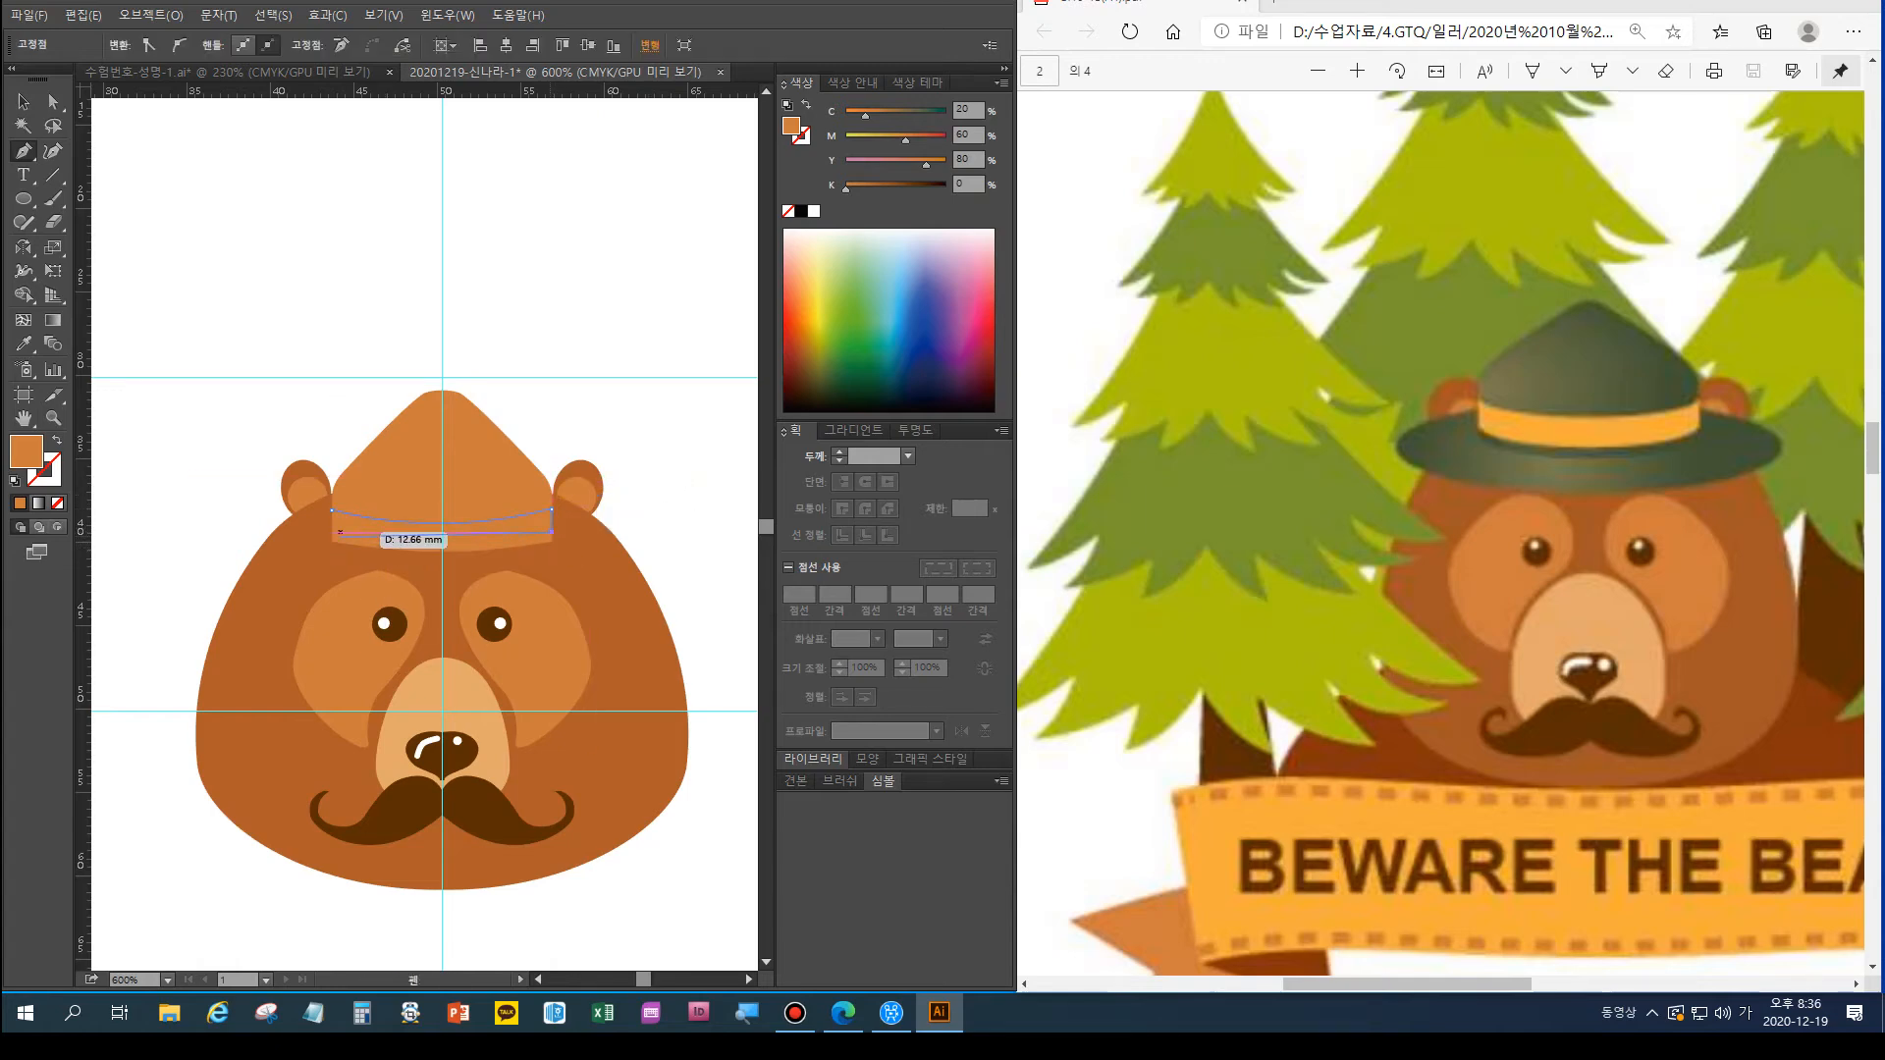
{"action": "left_click_drag", "start_coordinate": [332, 531], "coordinate": [221, 508]}
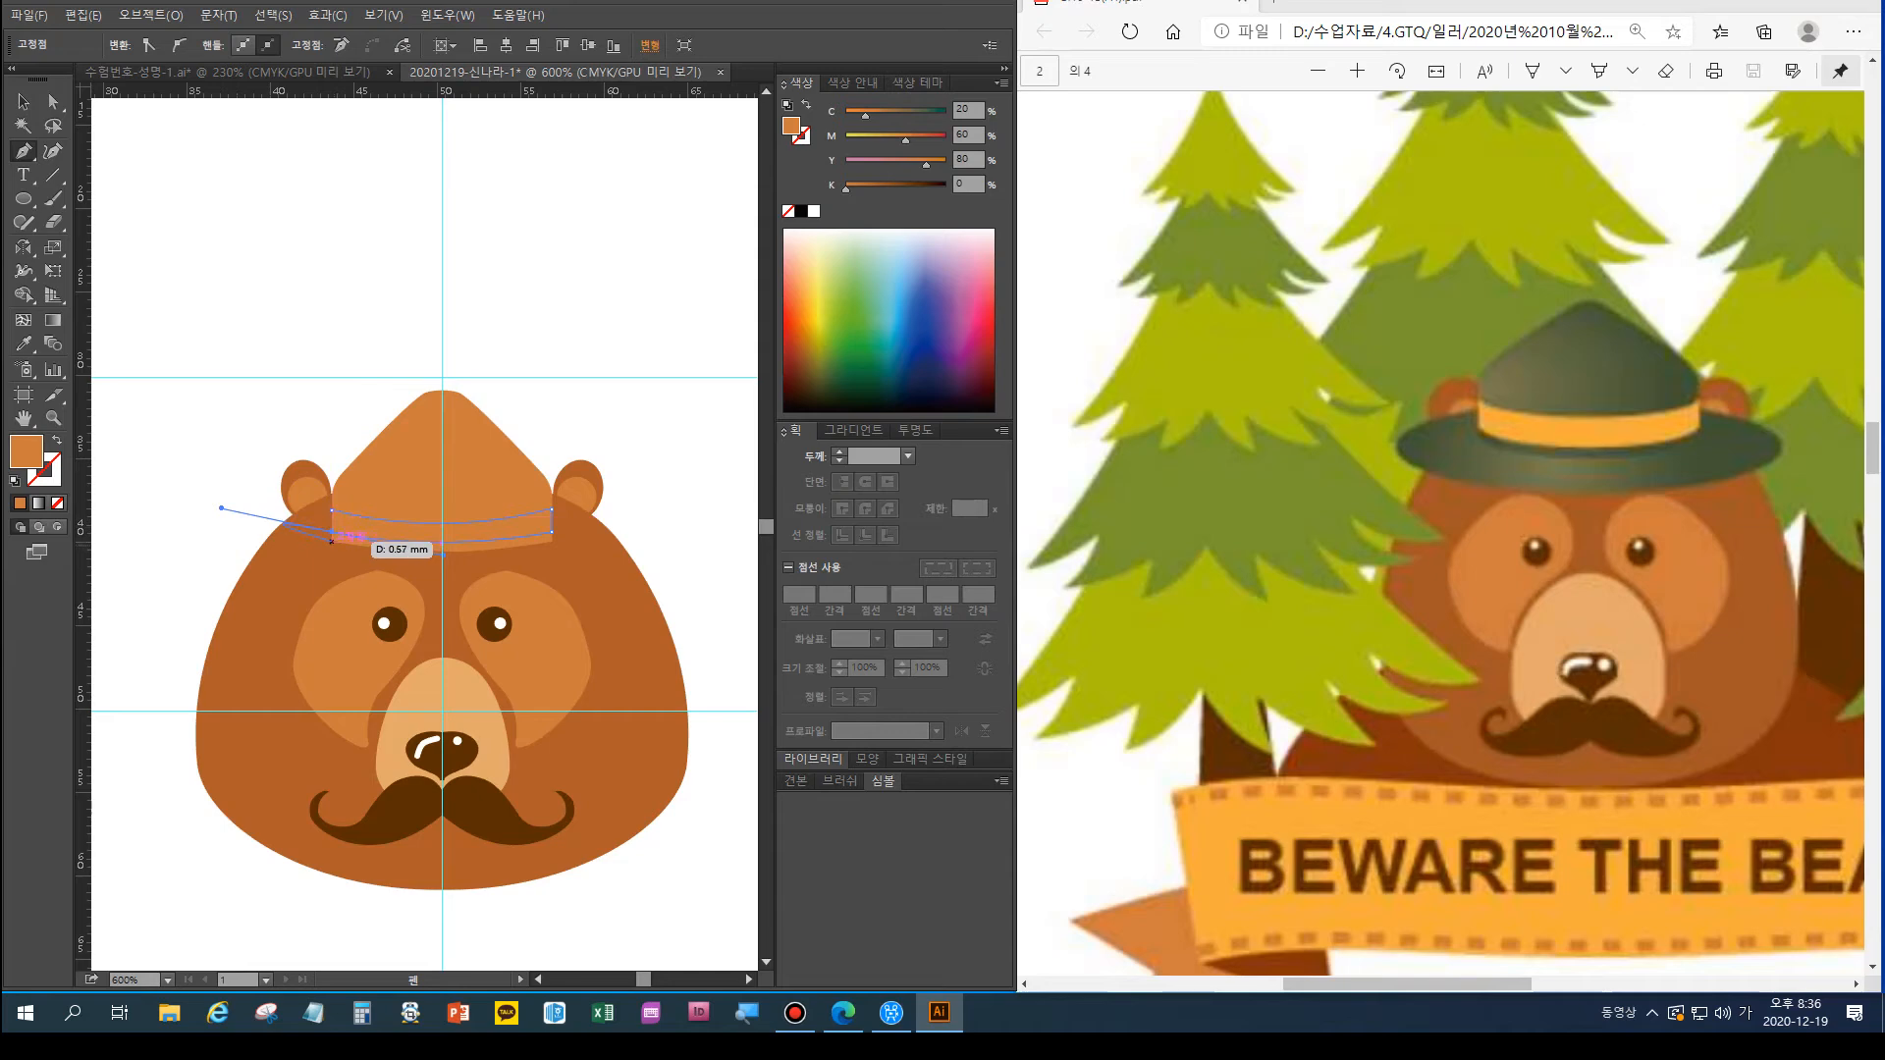
{"action": "left_click", "coordinate": [332, 531]}
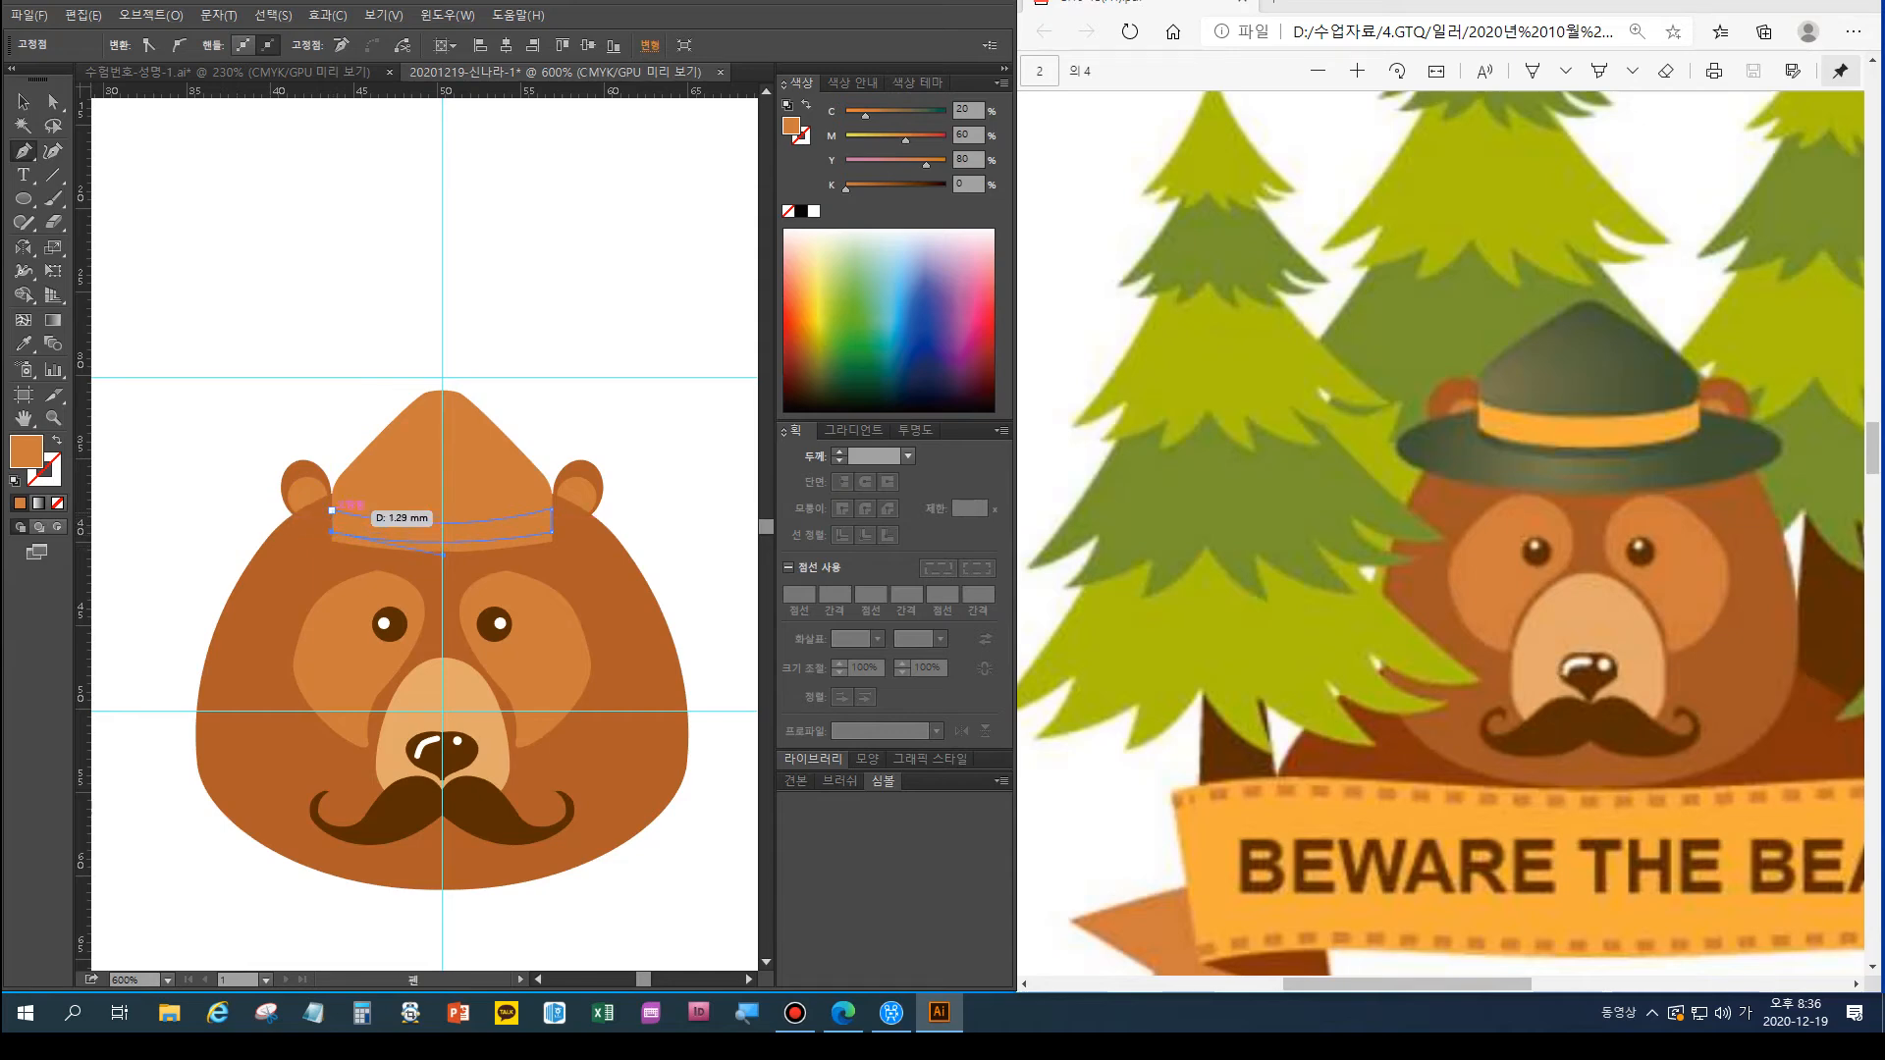
Fill the hat band with the orange swatch using the Eyedropper
{"action": "key", "text": "ctrl+minus"}
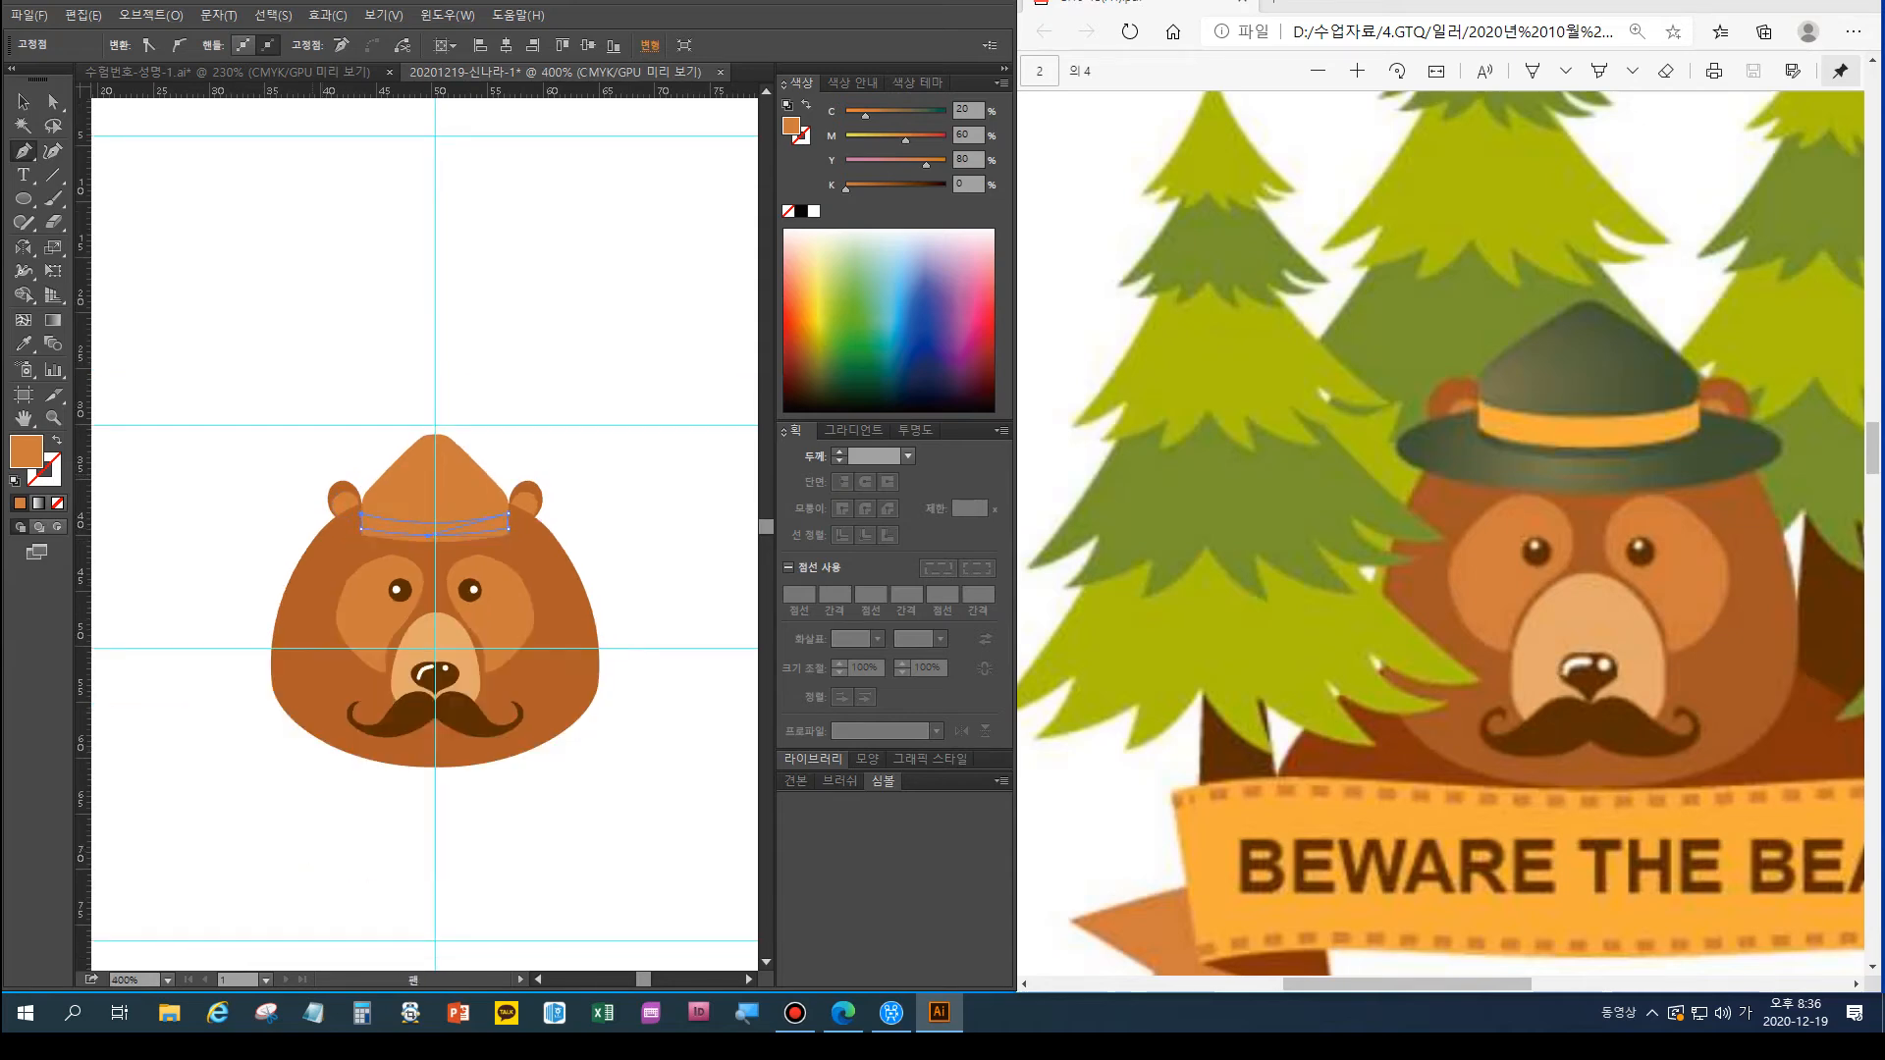
{"action": "key", "text": "ctrl+minus"}
{"action": "key", "text": "ctrl+minus"}
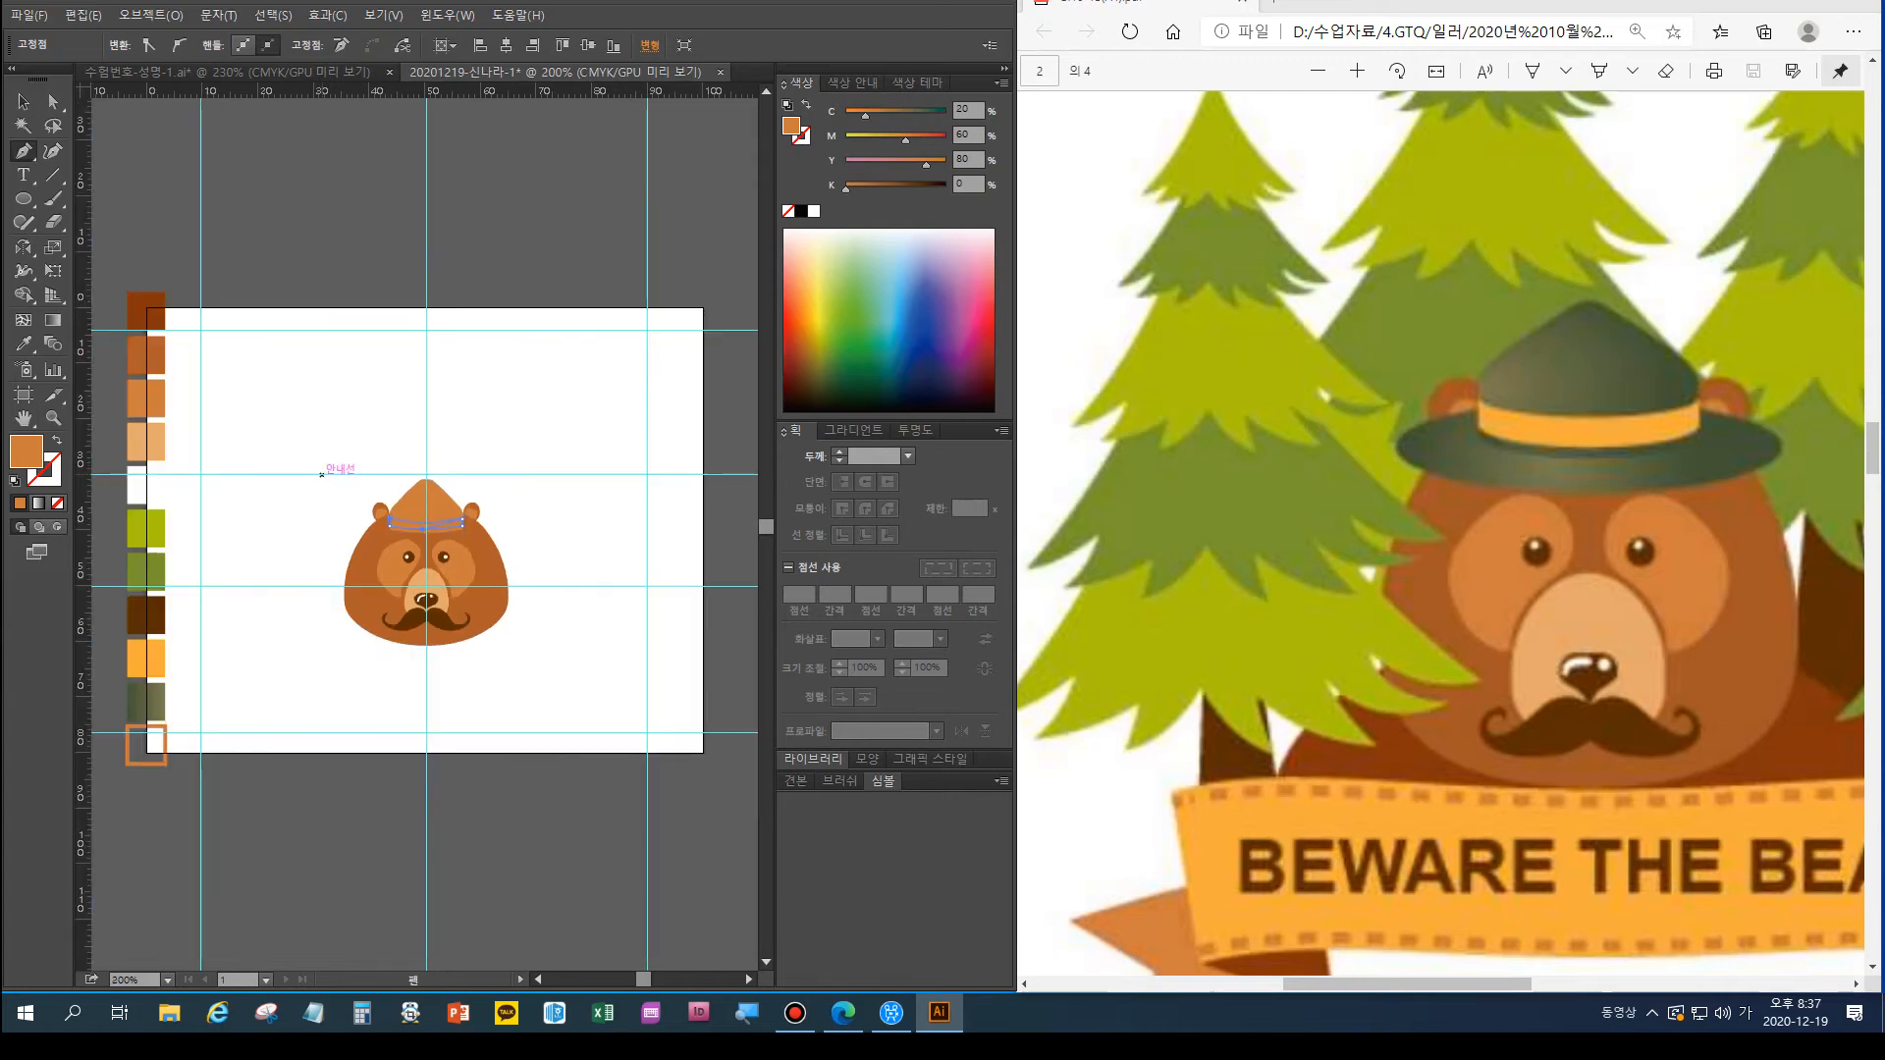
{"action": "left_click", "coordinate": [23, 343]}
{"action": "left_click", "coordinate": [145, 656]}
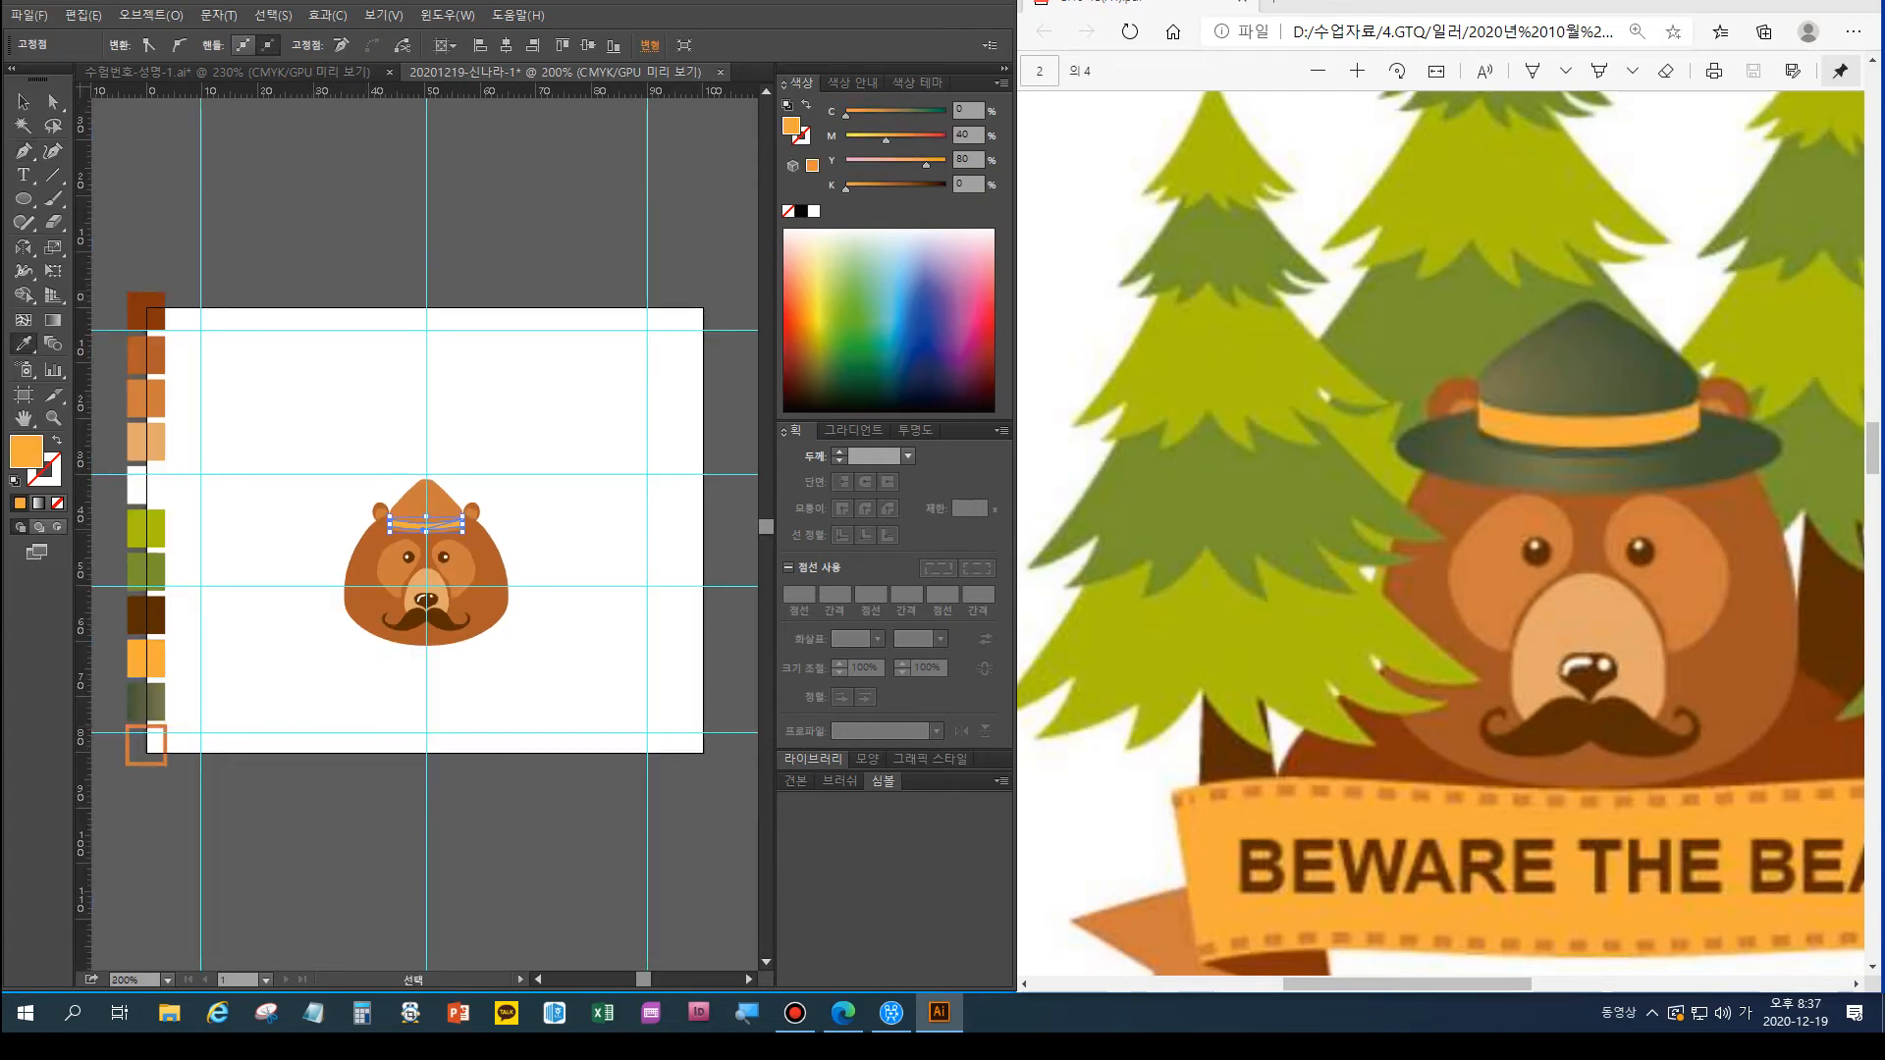
{"action": "key", "text": "ctrl+shift+a"}
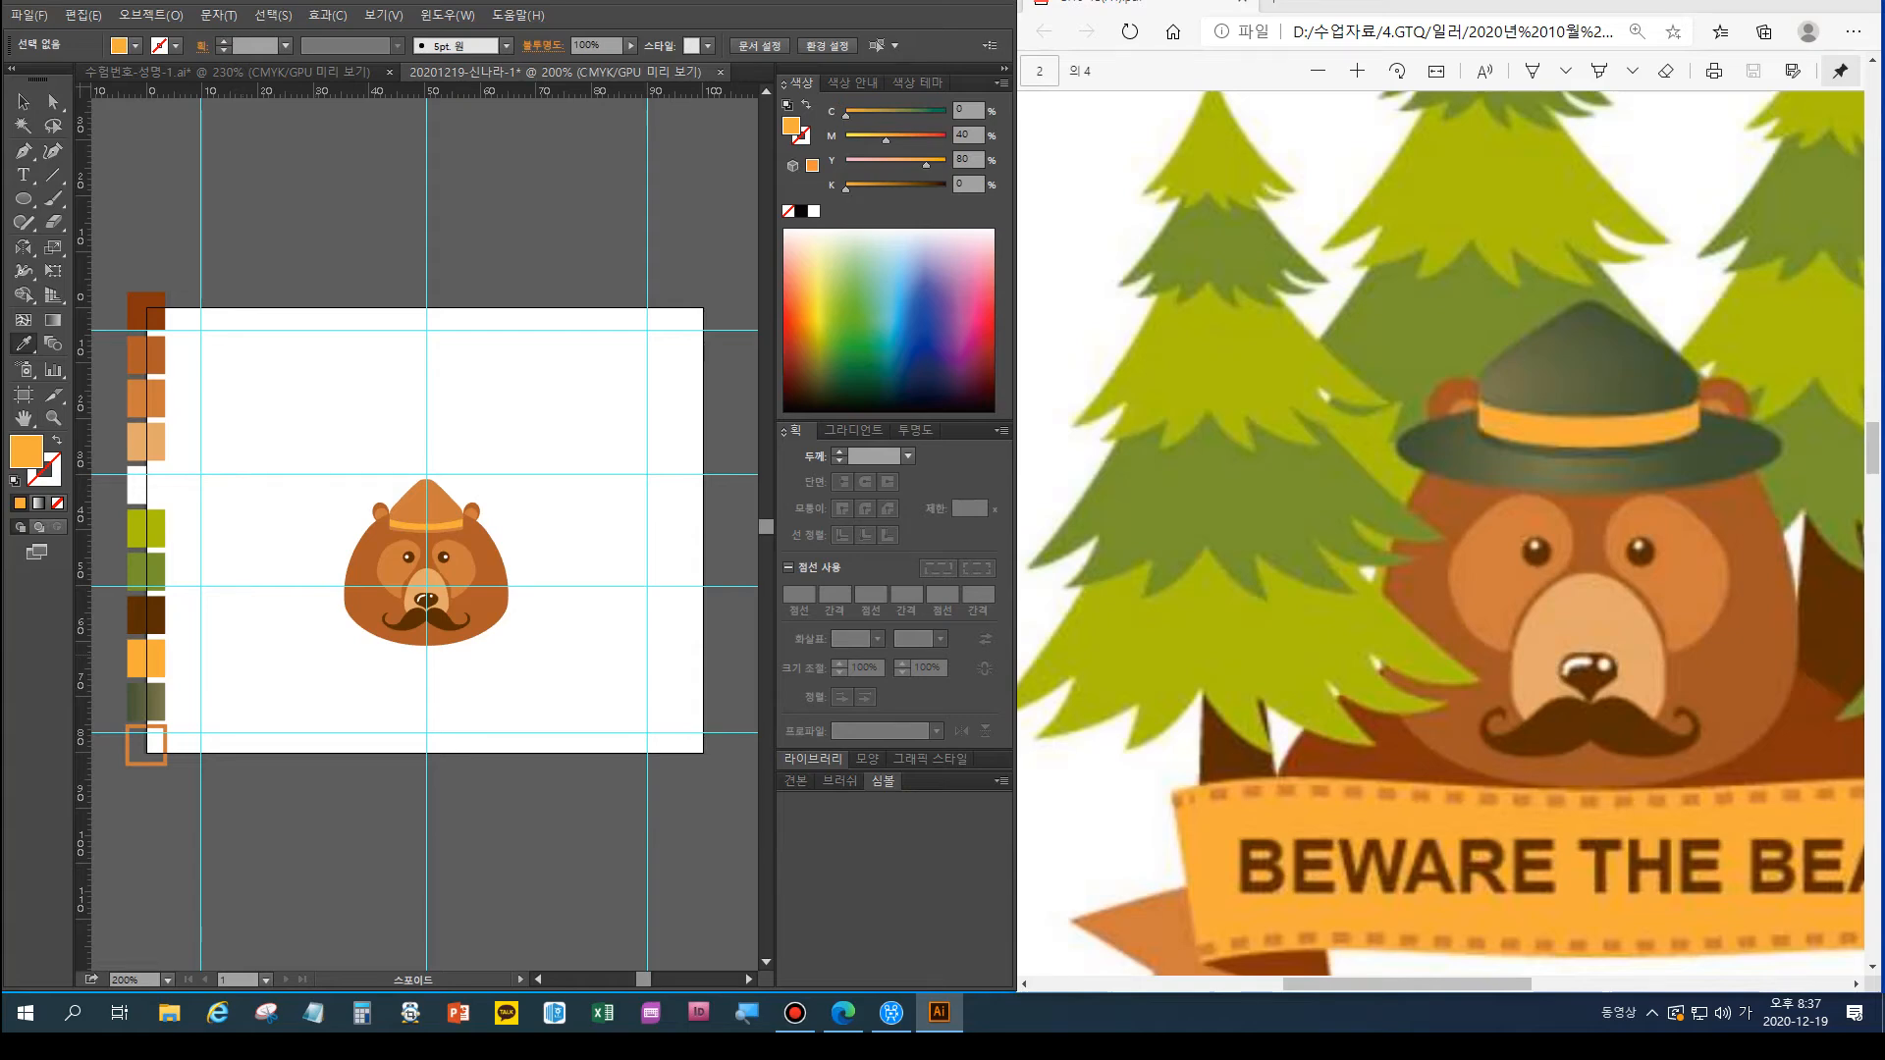
{"action": "key", "text": "ctrl+plus"}
{"action": "key", "text": "ctrl+plus"}
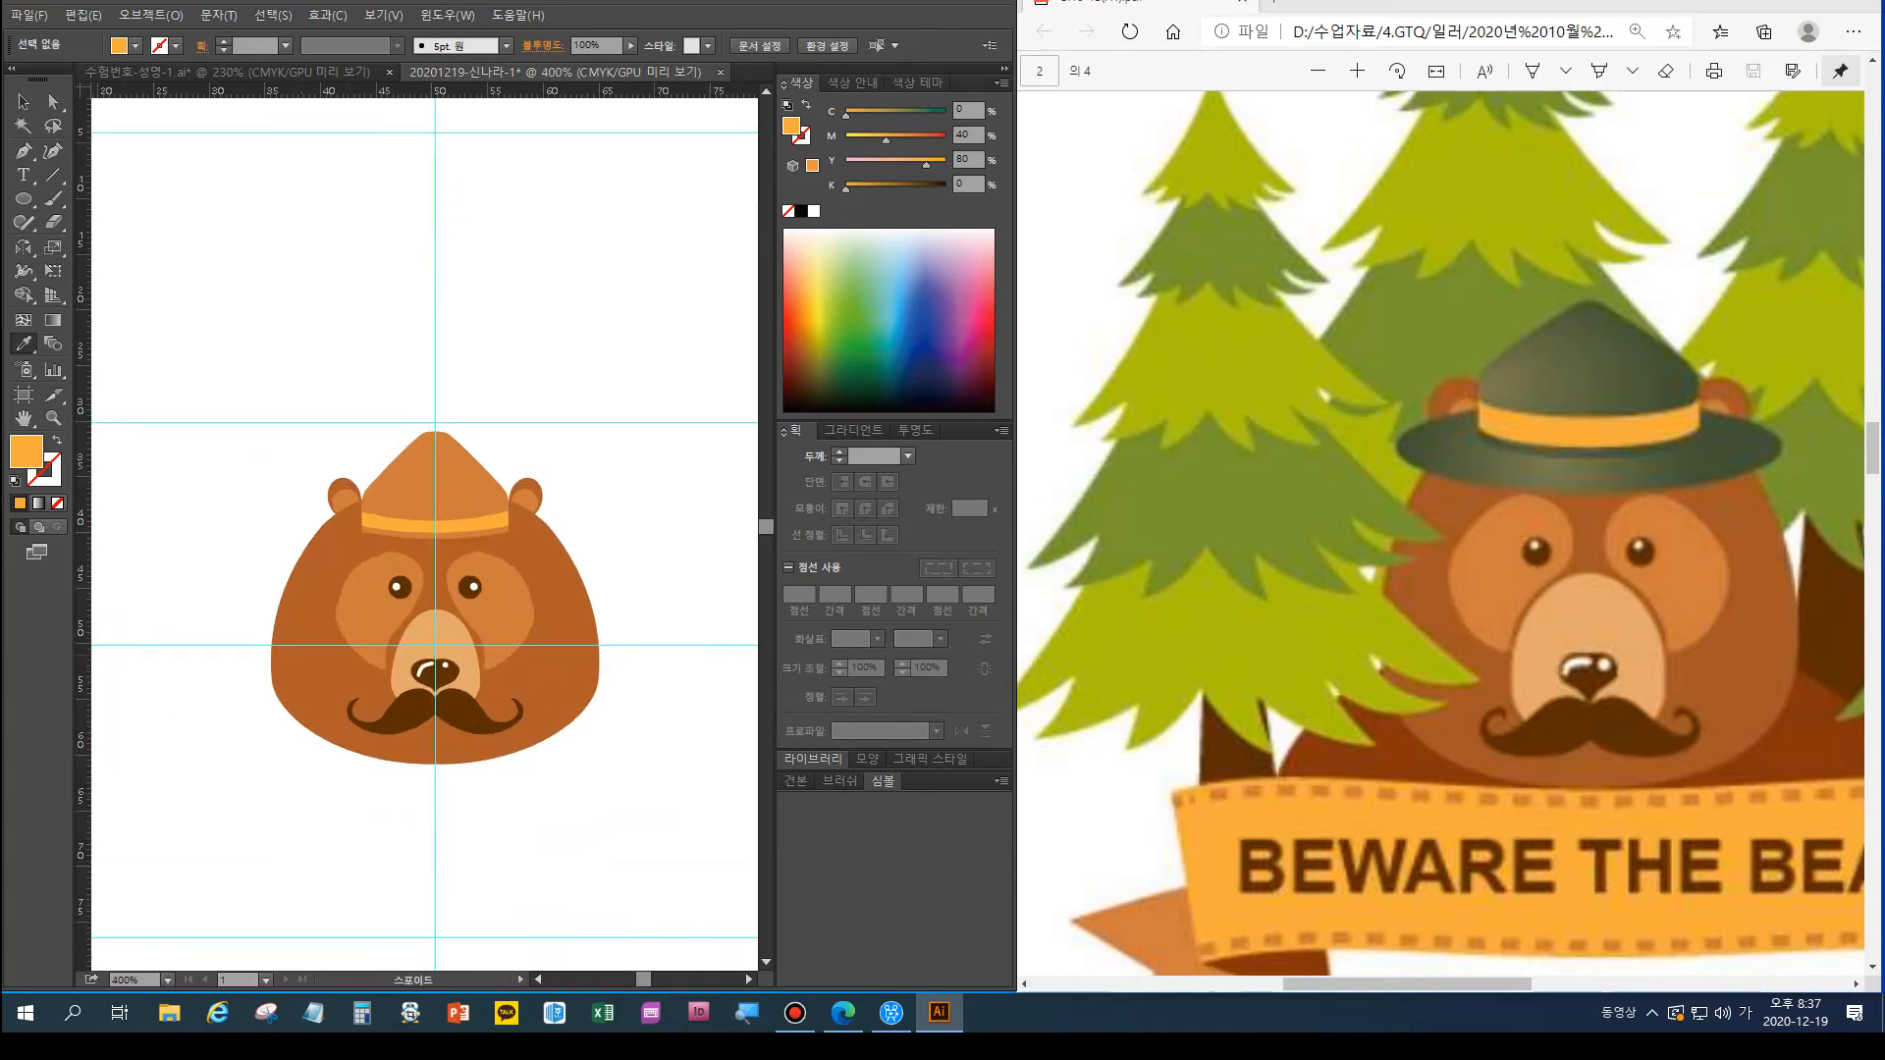
{"action": "key", "text": "v"}
{"action": "key", "text": "p"}
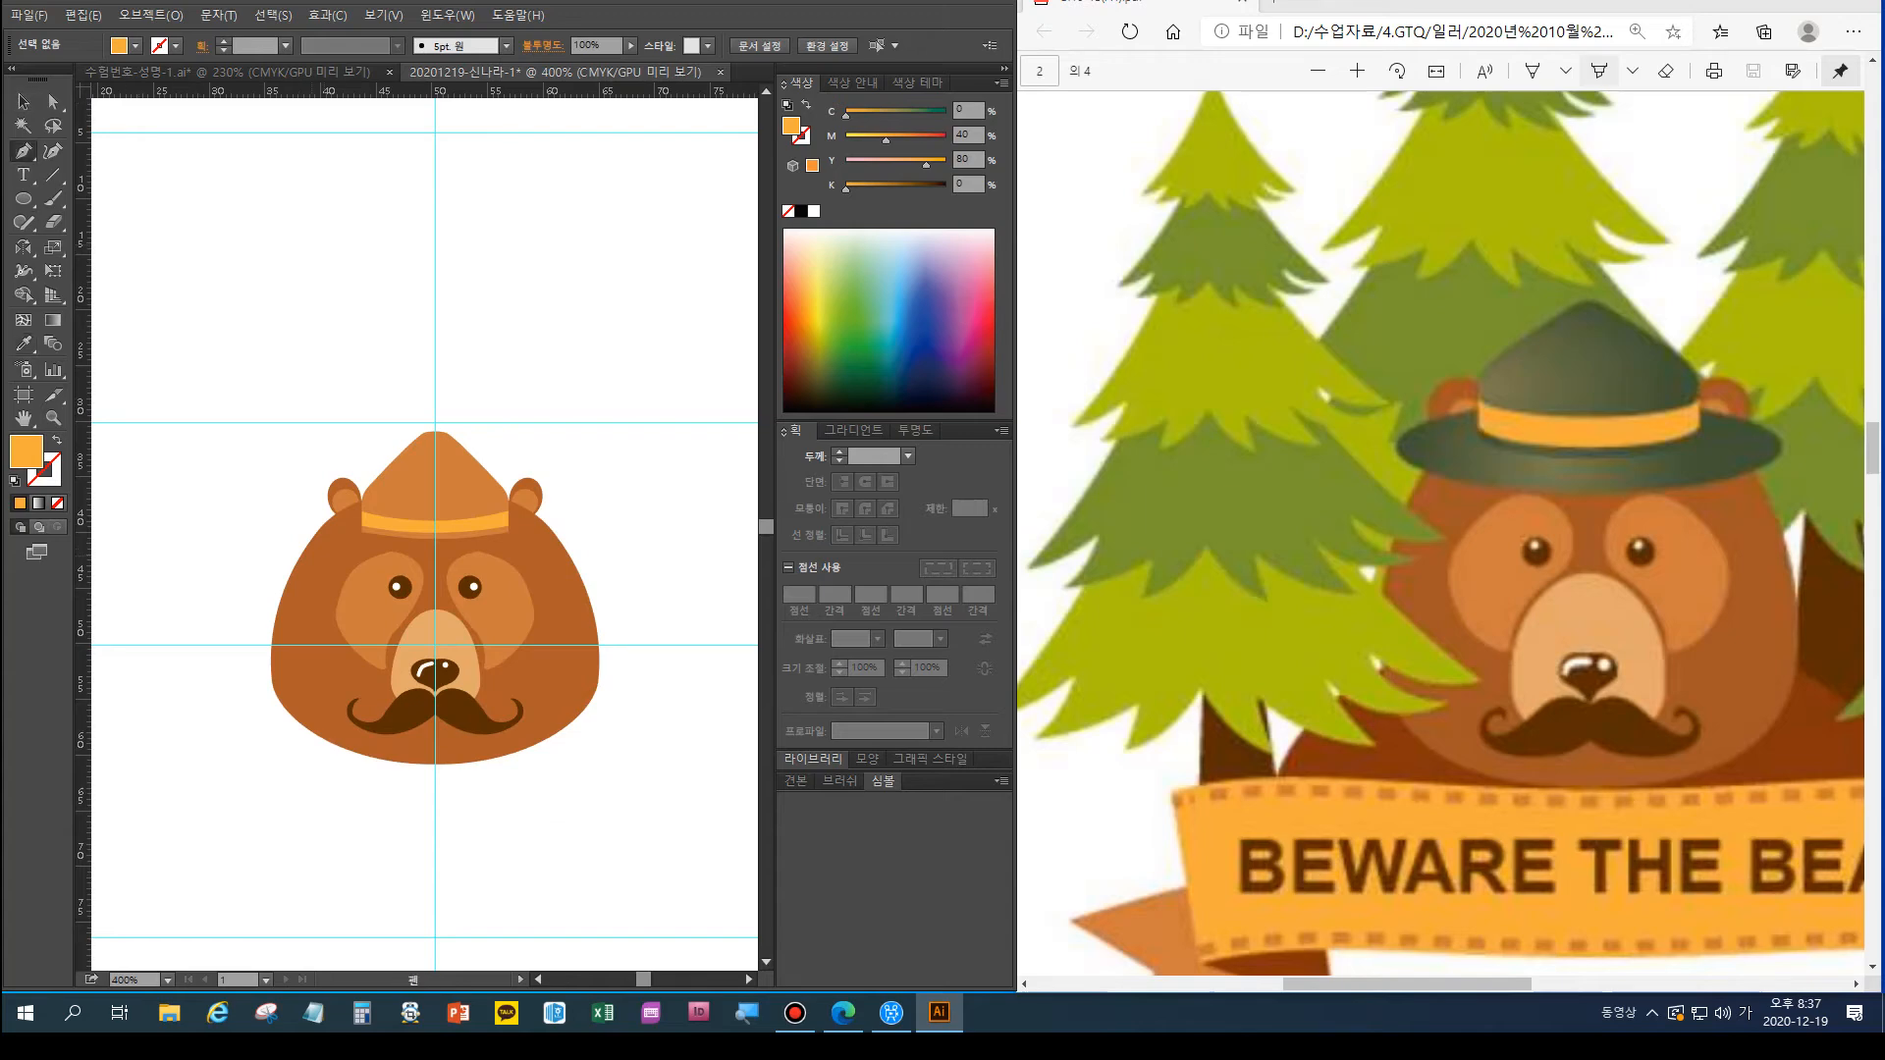
Draw a wide flat ellipse across the hat band as the brim, then select all artwork
{"action": "key", "text": "l"}
{"action": "mouse_move", "coordinate": [335, 512]}
{"action": "left_mouse_down"}
{"action": "mouse_move", "coordinate": [441, 545]}
{"action": "mouse_move", "coordinate": [577, 546]}
{"action": "mouse_move", "coordinate": [559, 556]}
{"action": "left_mouse_up"}
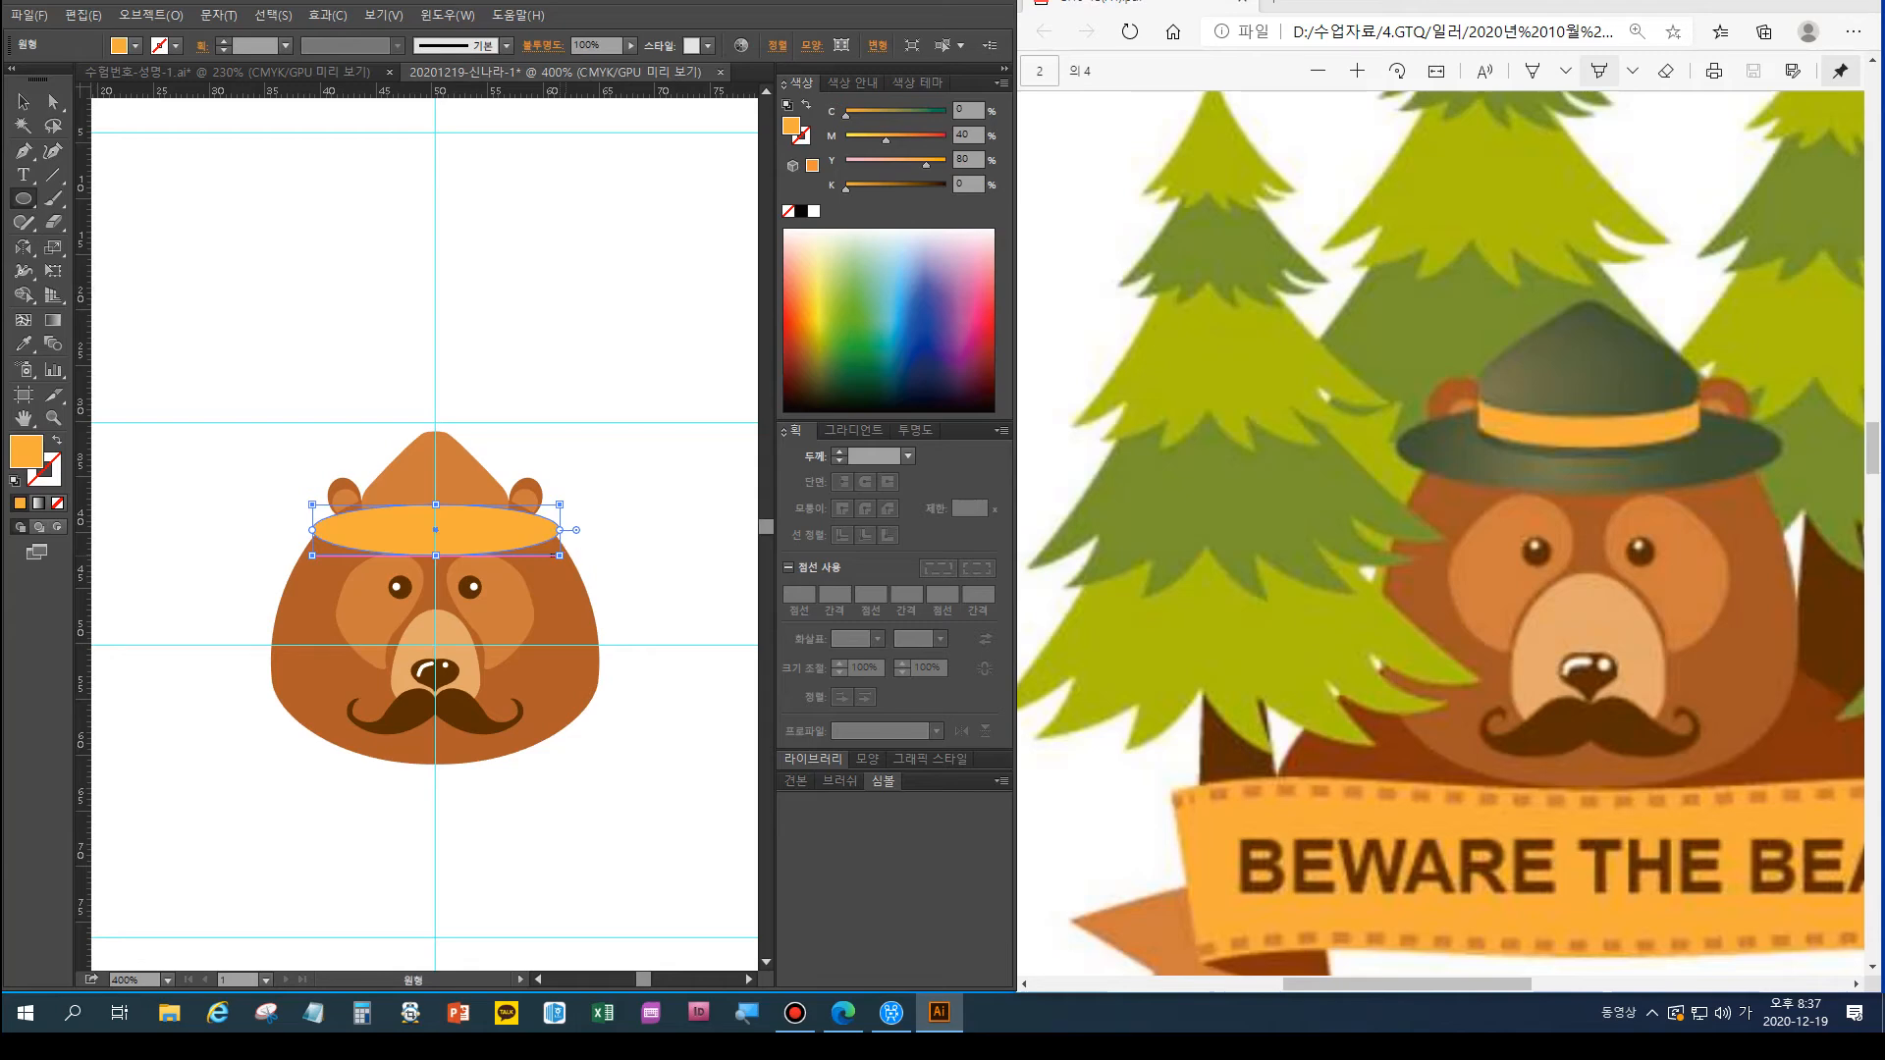
{"action": "key", "text": "v"}
{"action": "key", "text": "ctrl+shift+a"}
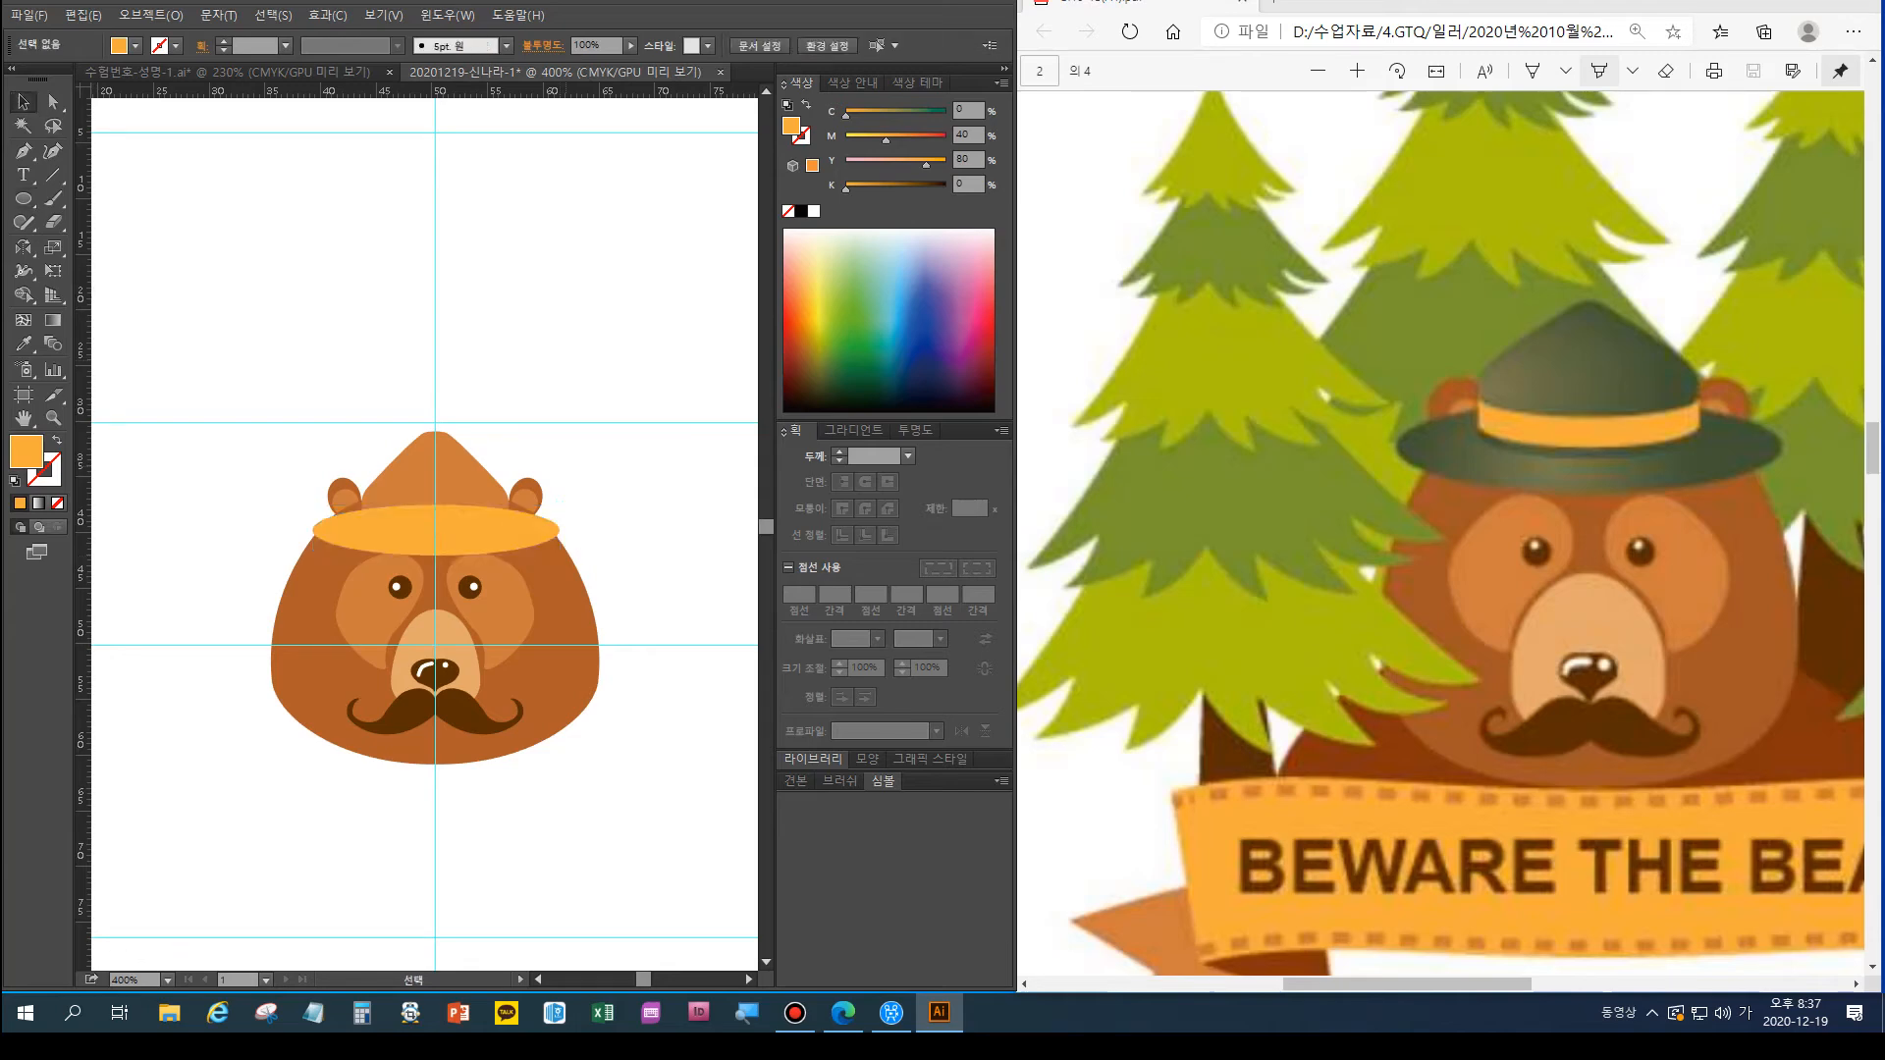
{"action": "key", "text": "ctrl+a"}
{"action": "key", "text": "ctrl+h"}
Cut away the extra orange ellipse and group the hat's cone and band
{"action": "left_click", "coordinate": [457, 479]}
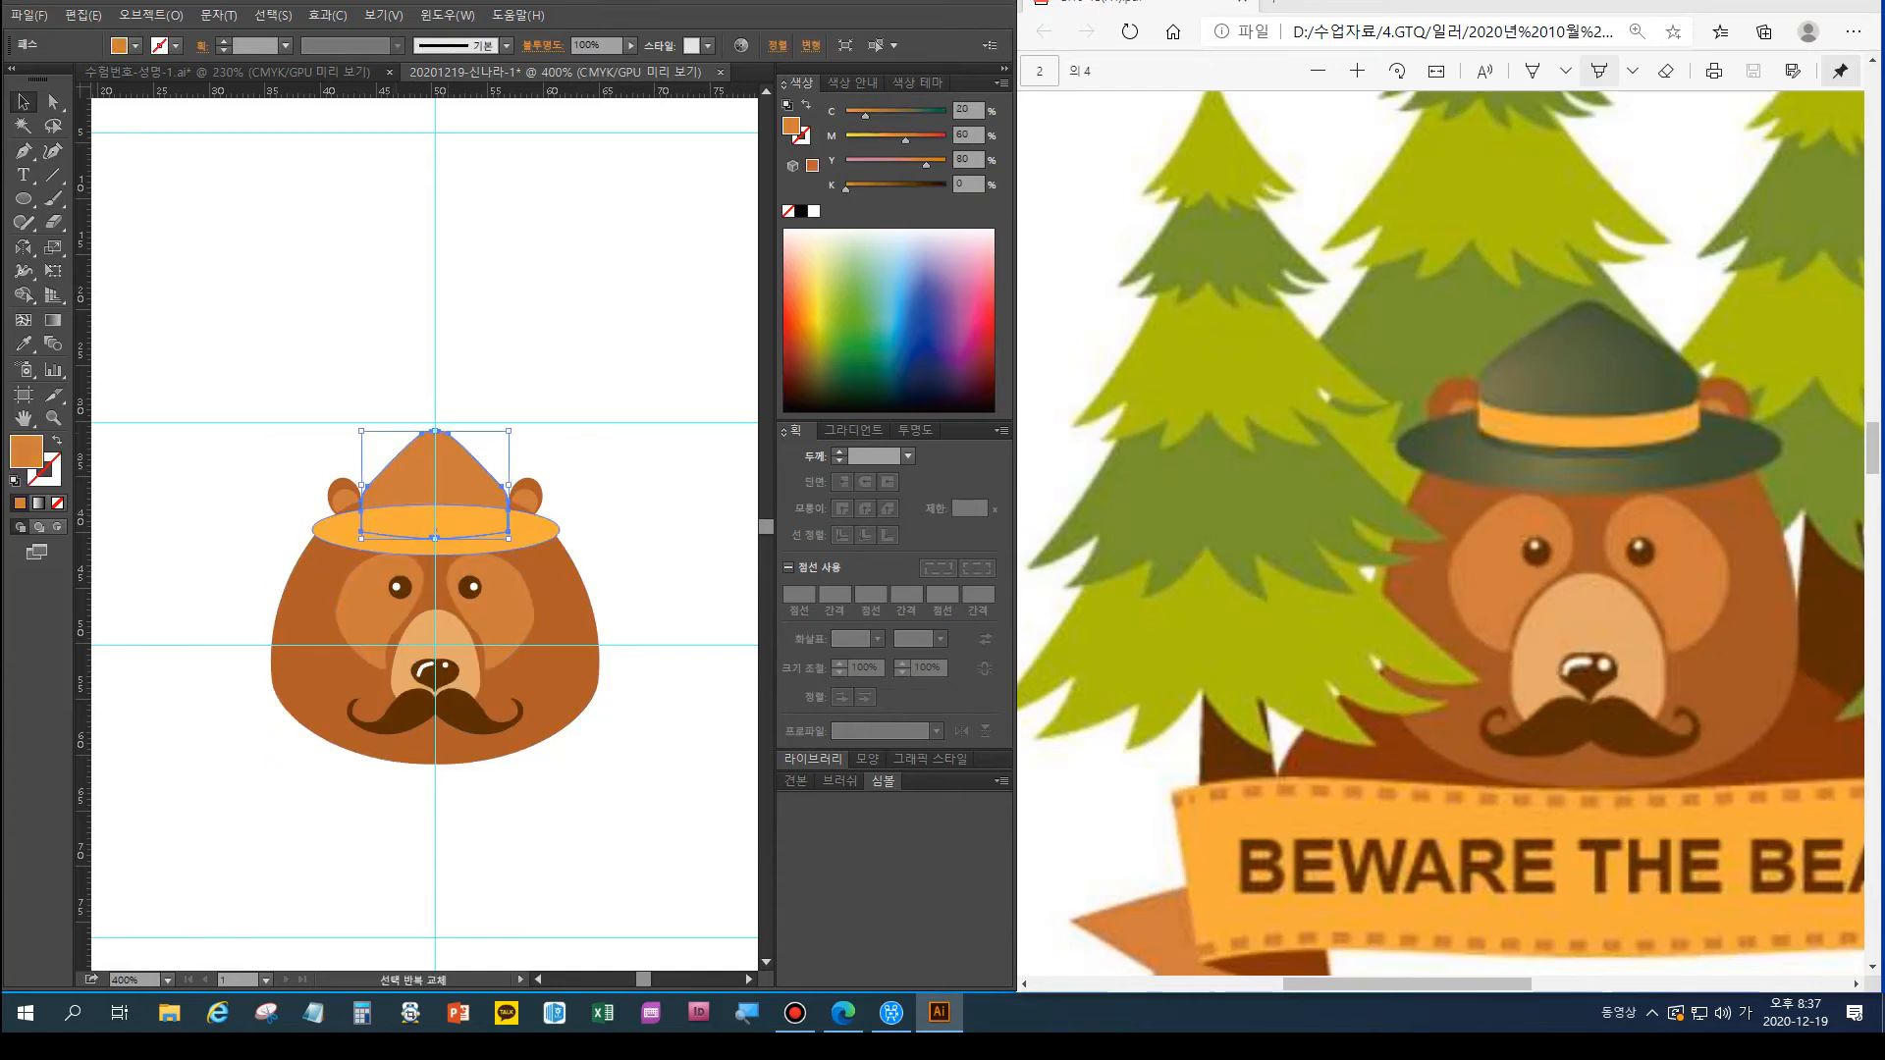
{"action": "left_click", "coordinate": [557, 530]}
{"action": "key", "text": "ctrl+x"}
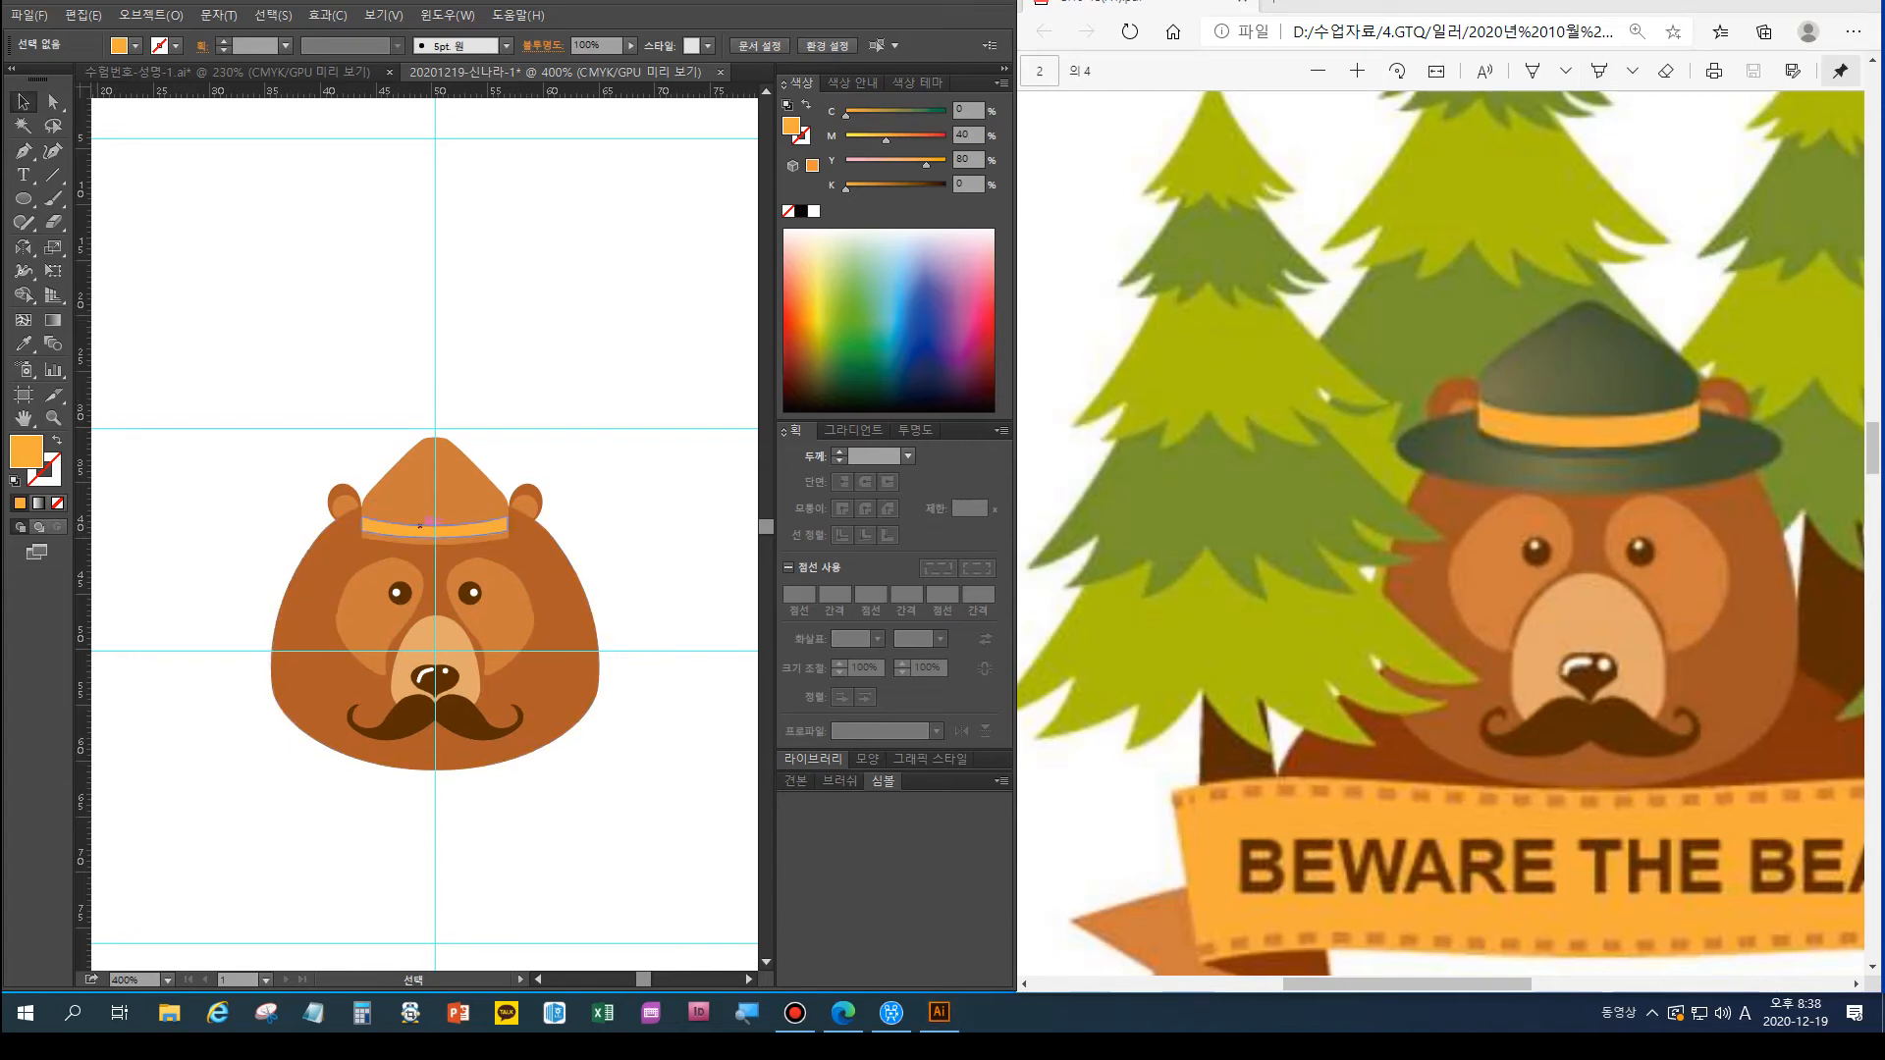
{"action": "left_click", "coordinate": [413, 528]}
{"action": "left_click", "coordinate": [413, 529]}
{"action": "key", "text": "a"}
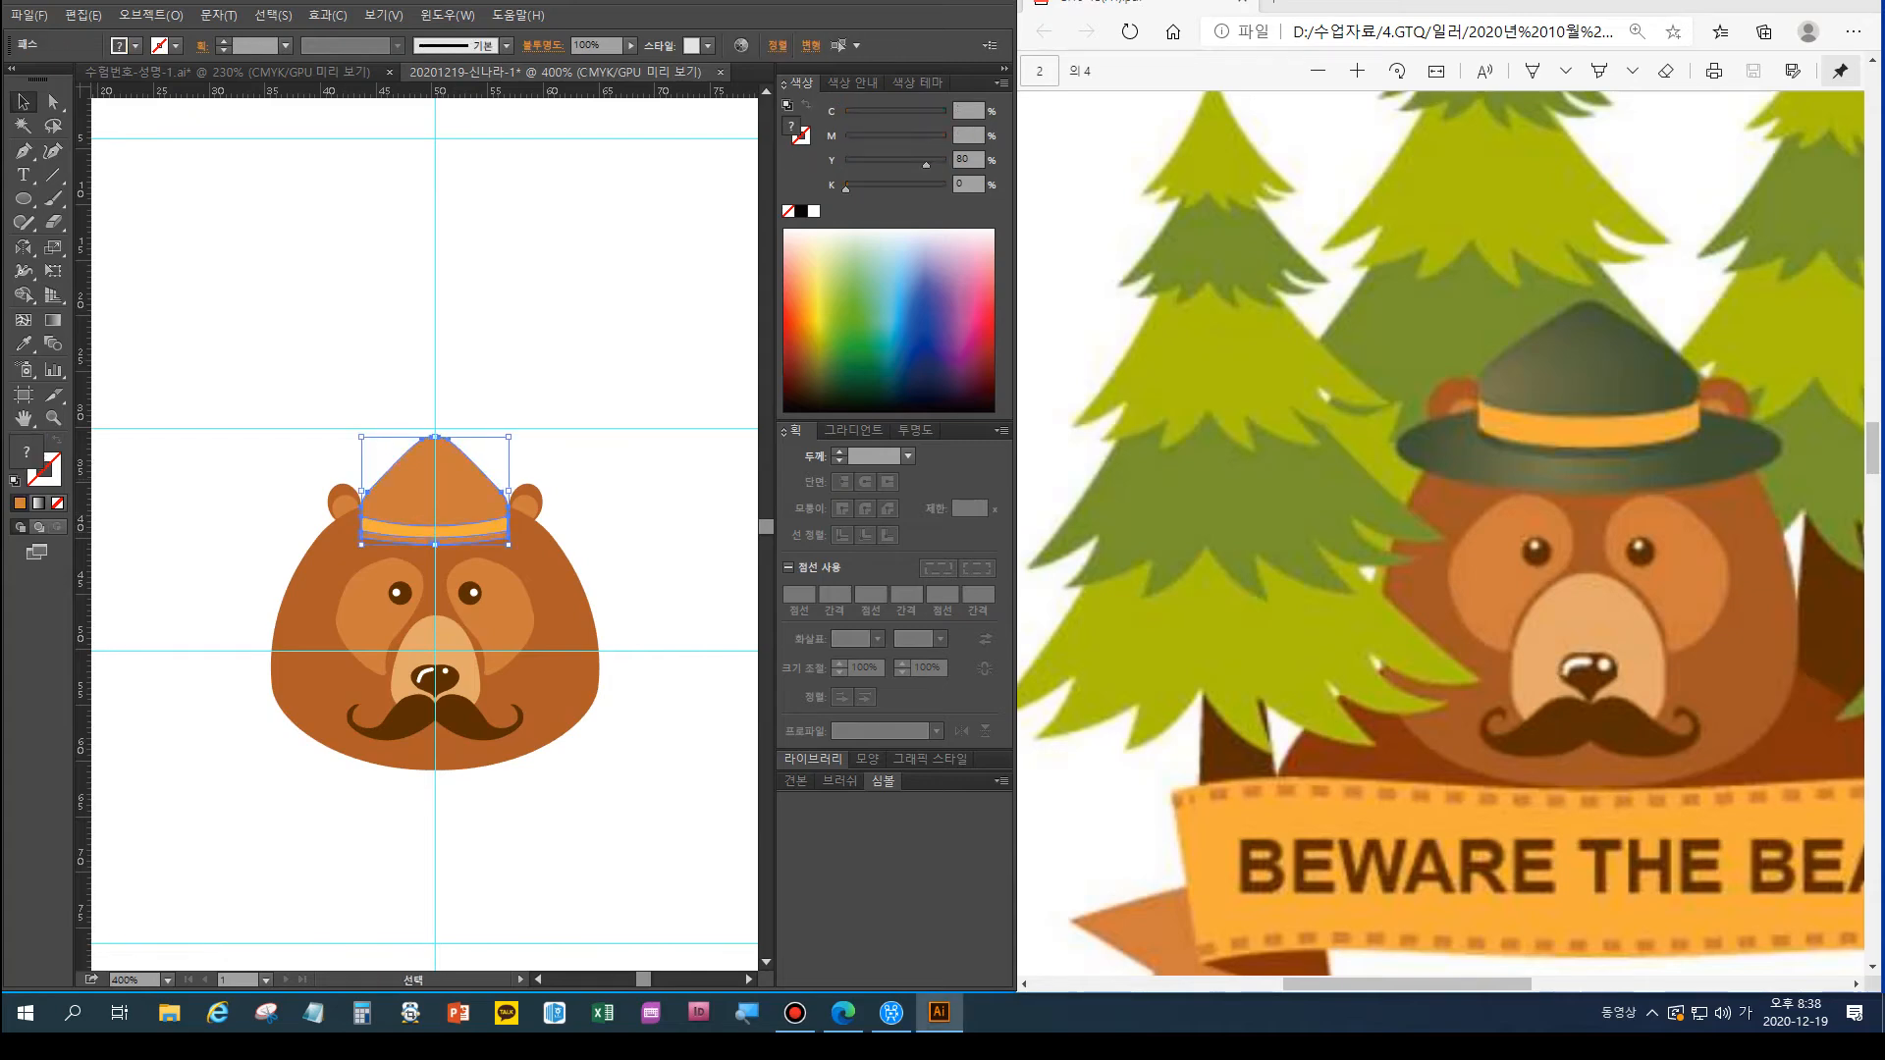
{"action": "key", "text": "ctrl+g"}
Show the hidden brim ellipse and bring the hat group in front of it
{"action": "key", "text": "ctrl+alt+3"}
{"action": "left_click", "coordinate": [569, 413]}
{"action": "left_click", "coordinate": [442, 481]}
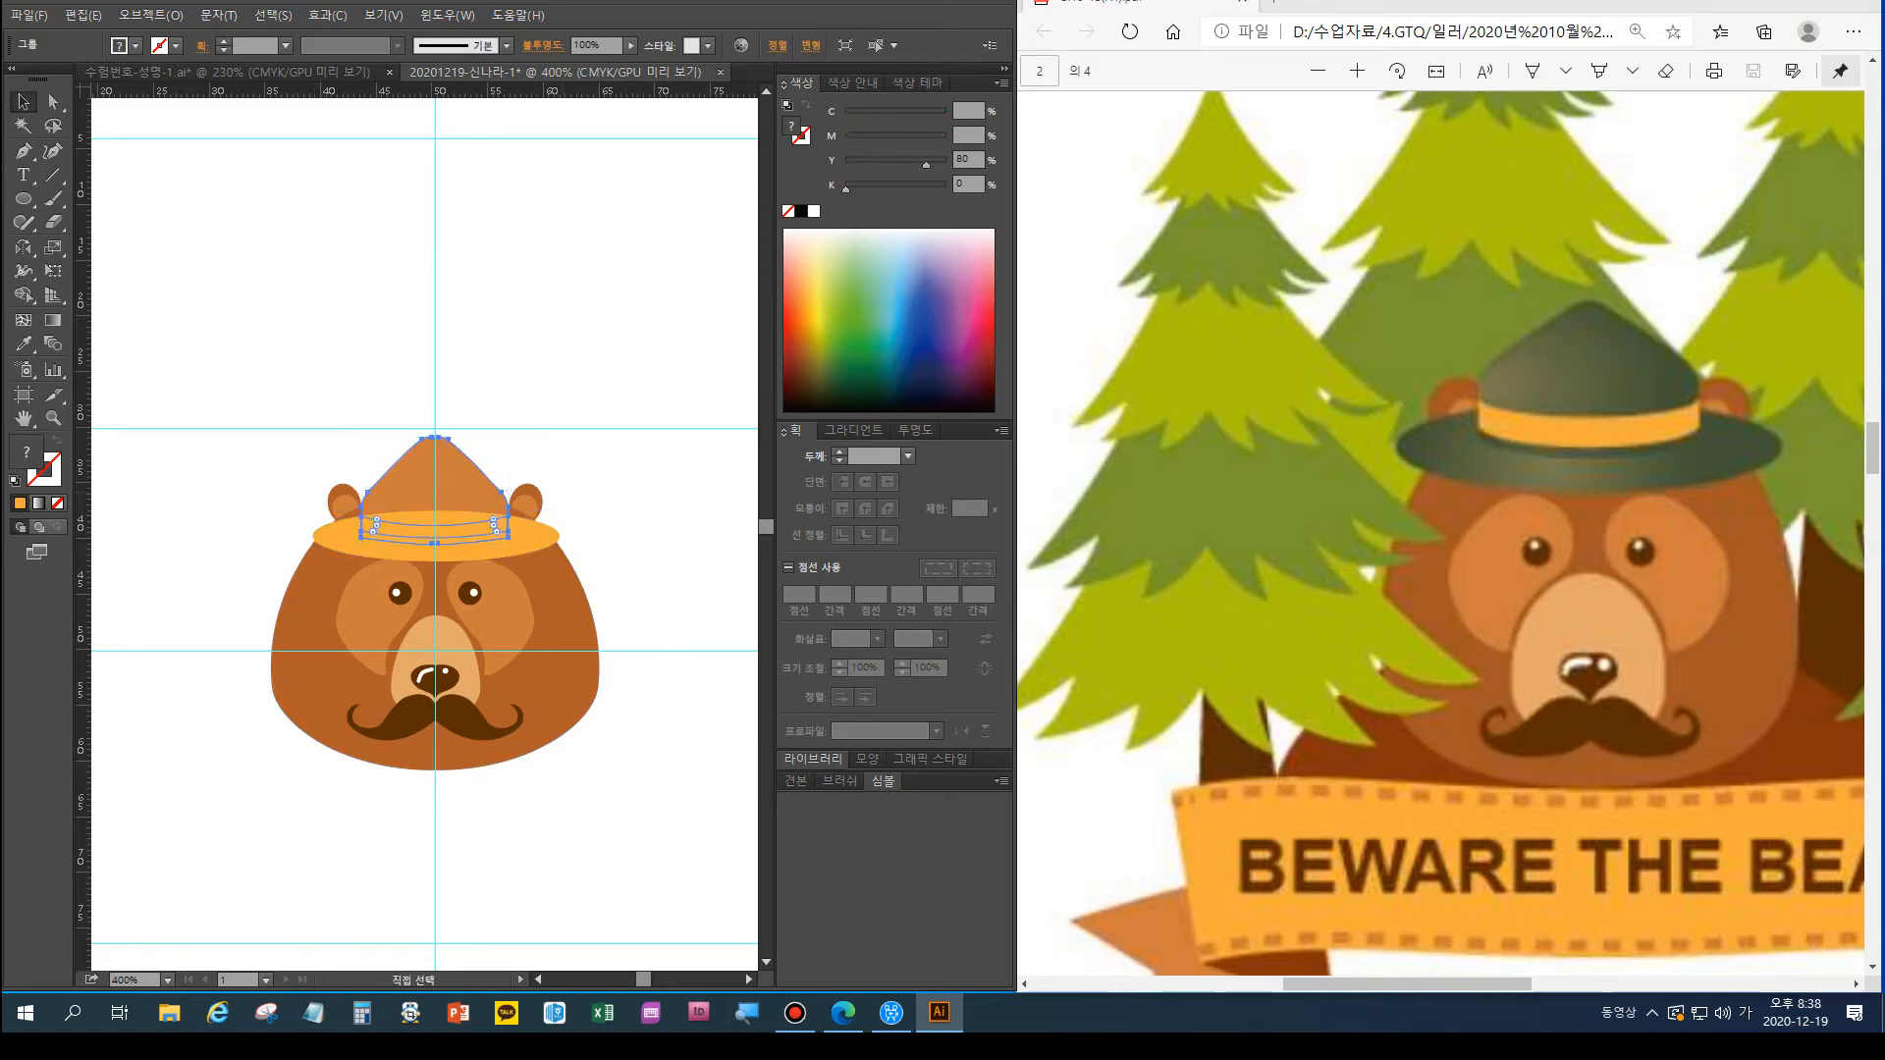
{"action": "key", "text": "ctrl+shift+bracketright"}
{"action": "key", "text": "ctrl+shift+a"}
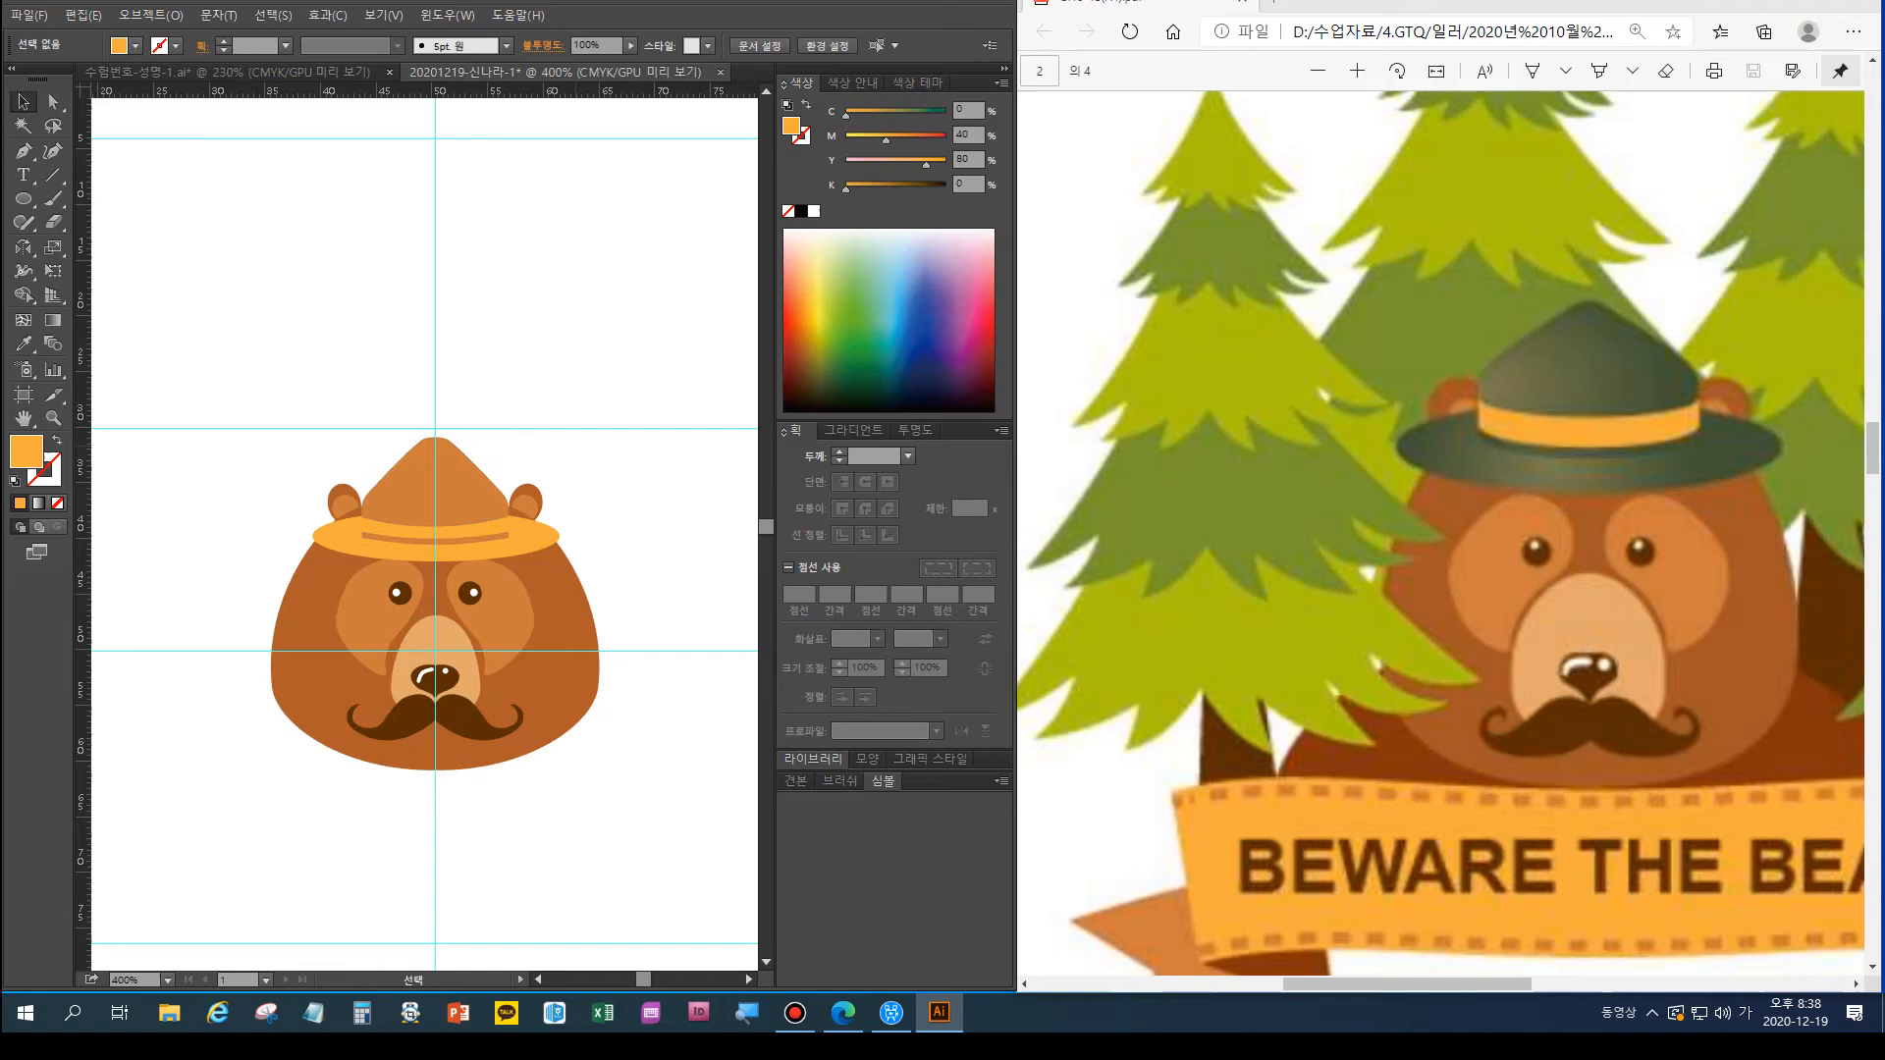
{"action": "left_click", "coordinate": [438, 551]}
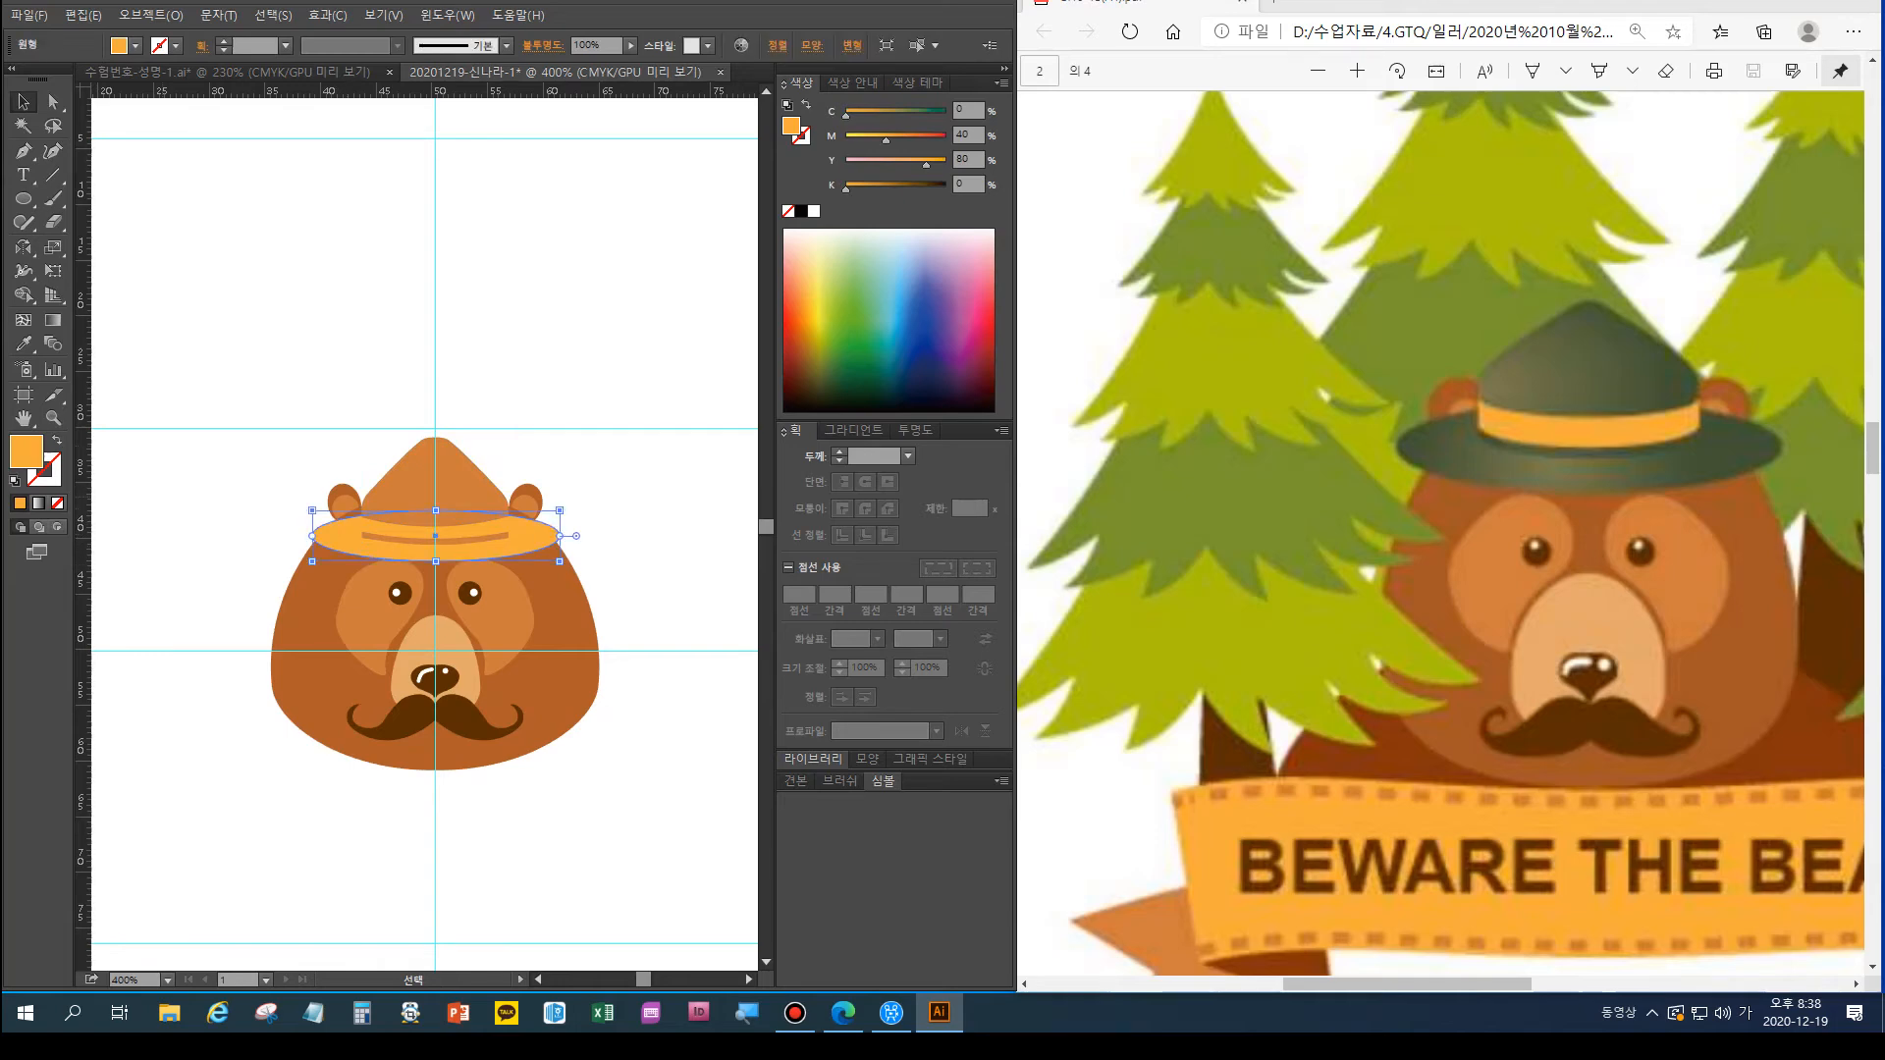
Eyedrop the dark olive swatch onto the selected brim
{"action": "double_click", "coordinate": [24, 417]}
{"action": "left_click", "coordinate": [24, 343]}
{"action": "left_click", "coordinate": [108, 735]}
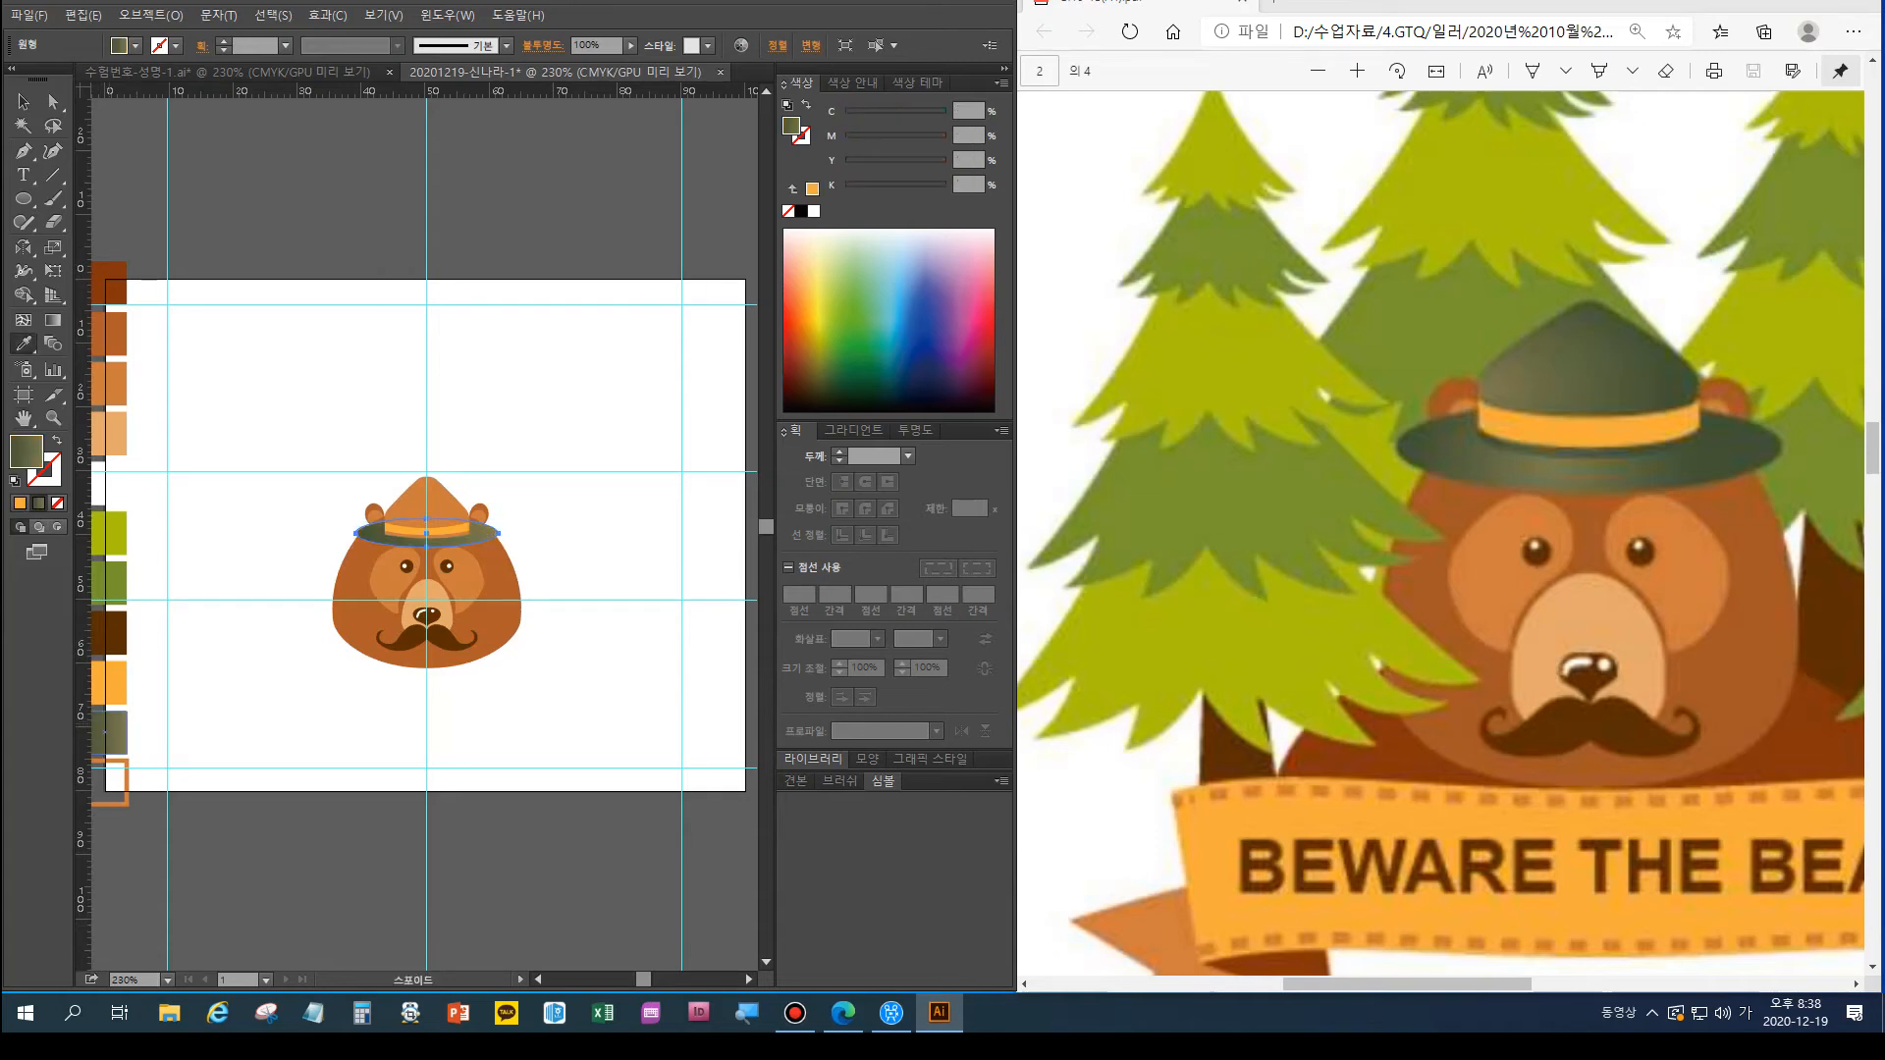
{"action": "left_click", "coordinate": [23, 101]}
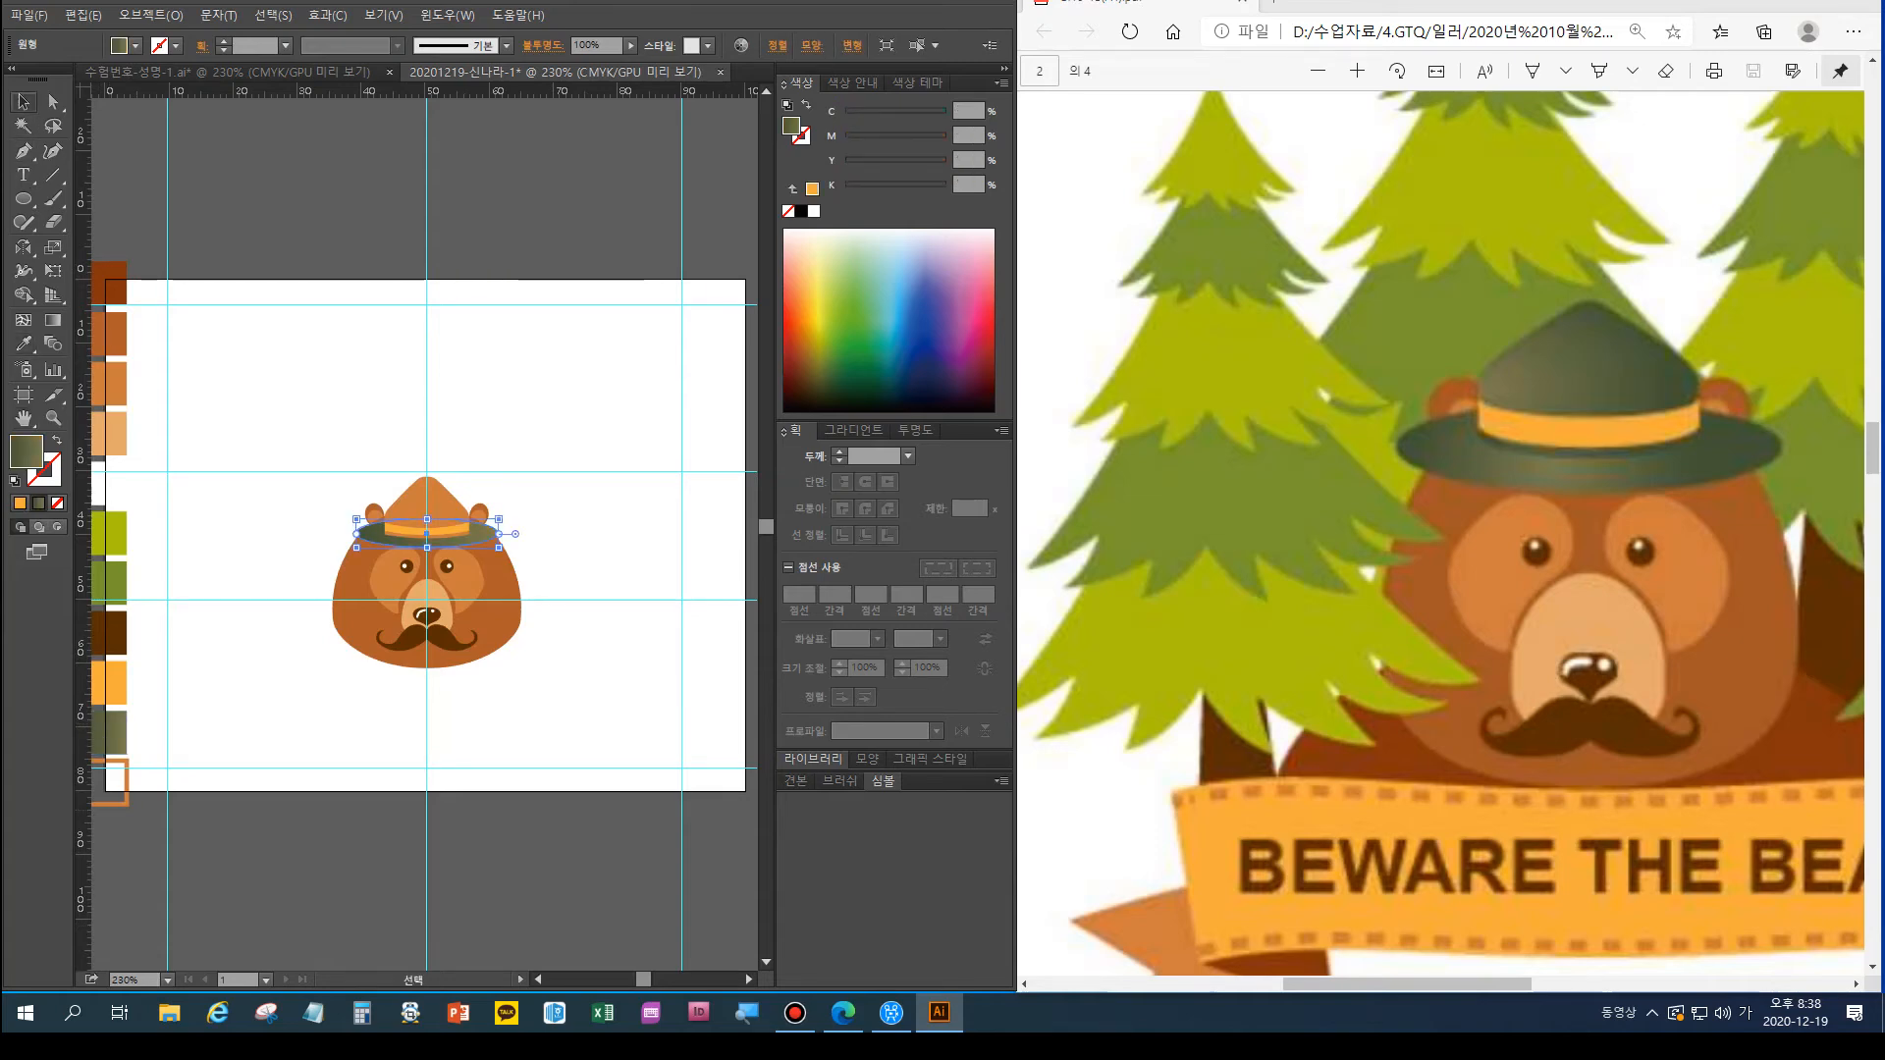
{"action": "left_click", "coordinate": [579, 506]}
Ungroup the hat and give the cone the same dark olive colour
{"action": "left_click", "coordinate": [430, 505]}
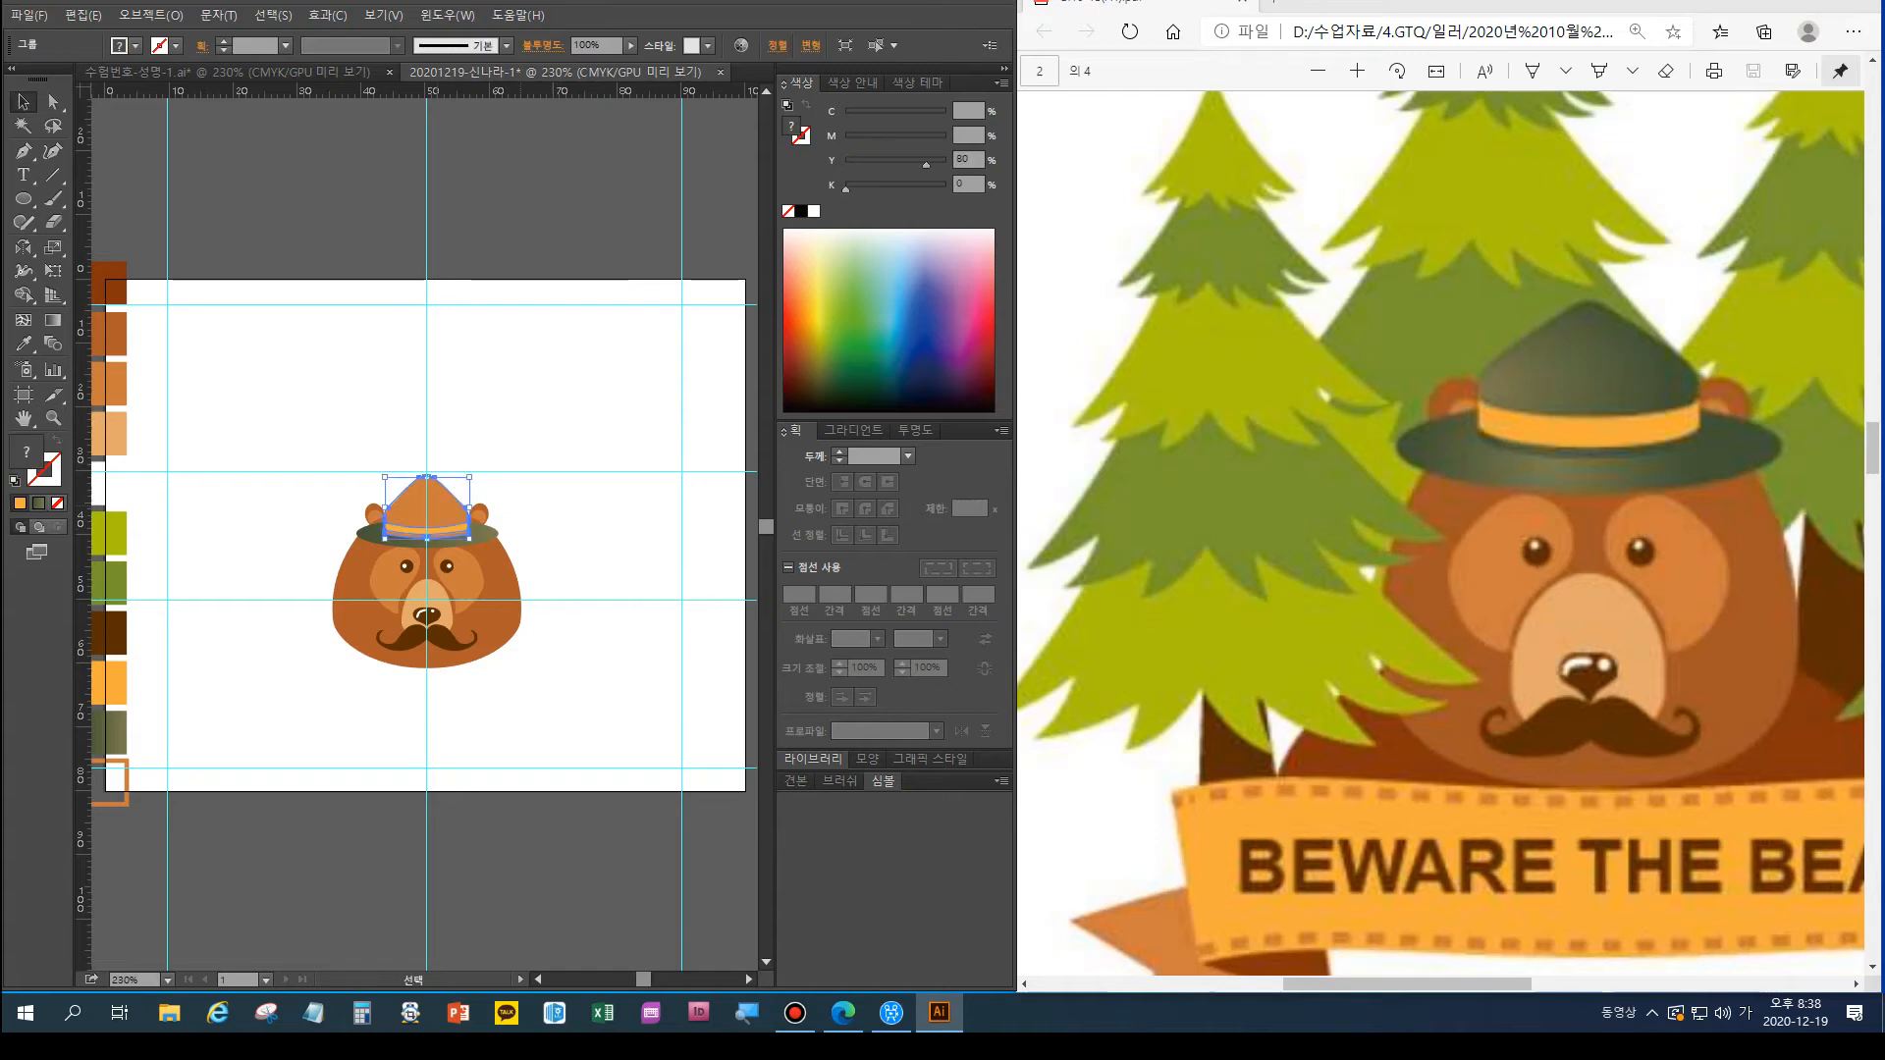
{"action": "key", "text": "ctrl+shift+g"}
{"action": "left_click", "coordinate": [549, 485]}
{"action": "left_click", "coordinate": [432, 505]}
{"action": "left_click", "coordinate": [24, 343]}
{"action": "left_click", "coordinate": [111, 731]}
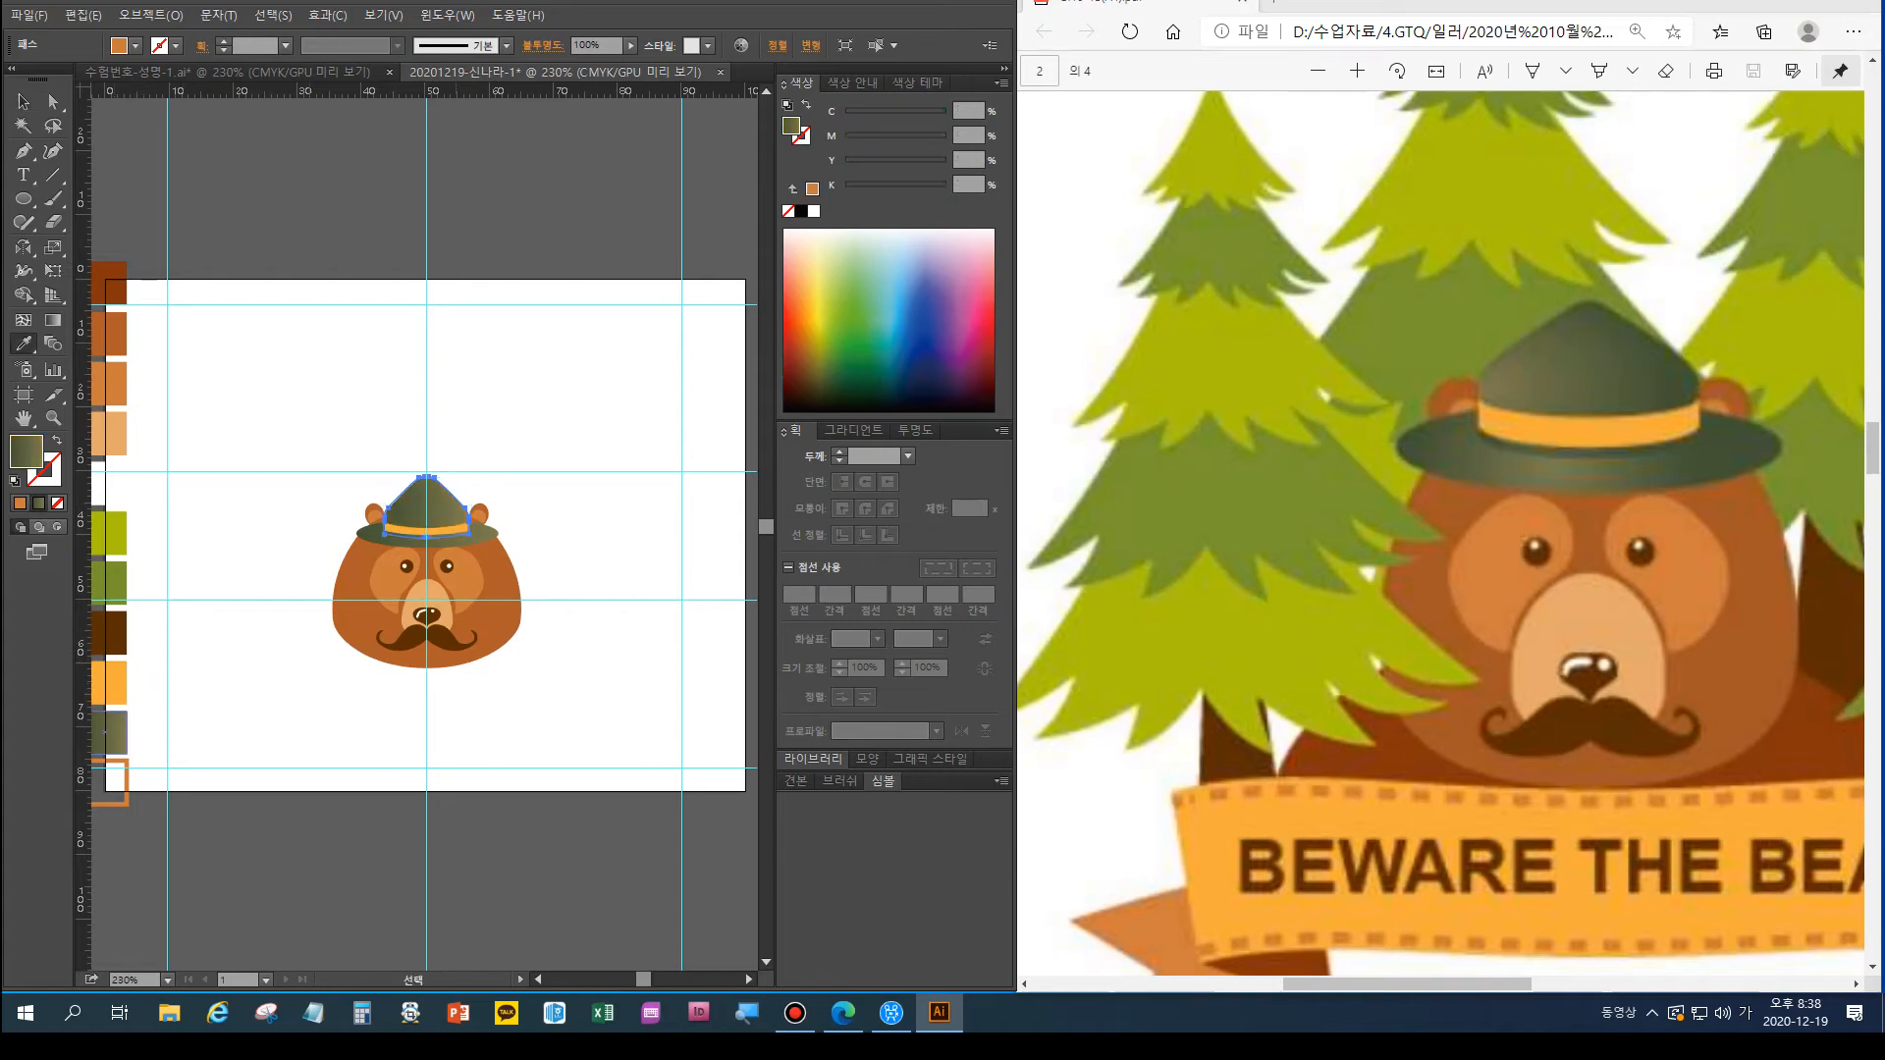
{"action": "key", "text": "ctrl+shift+a"}
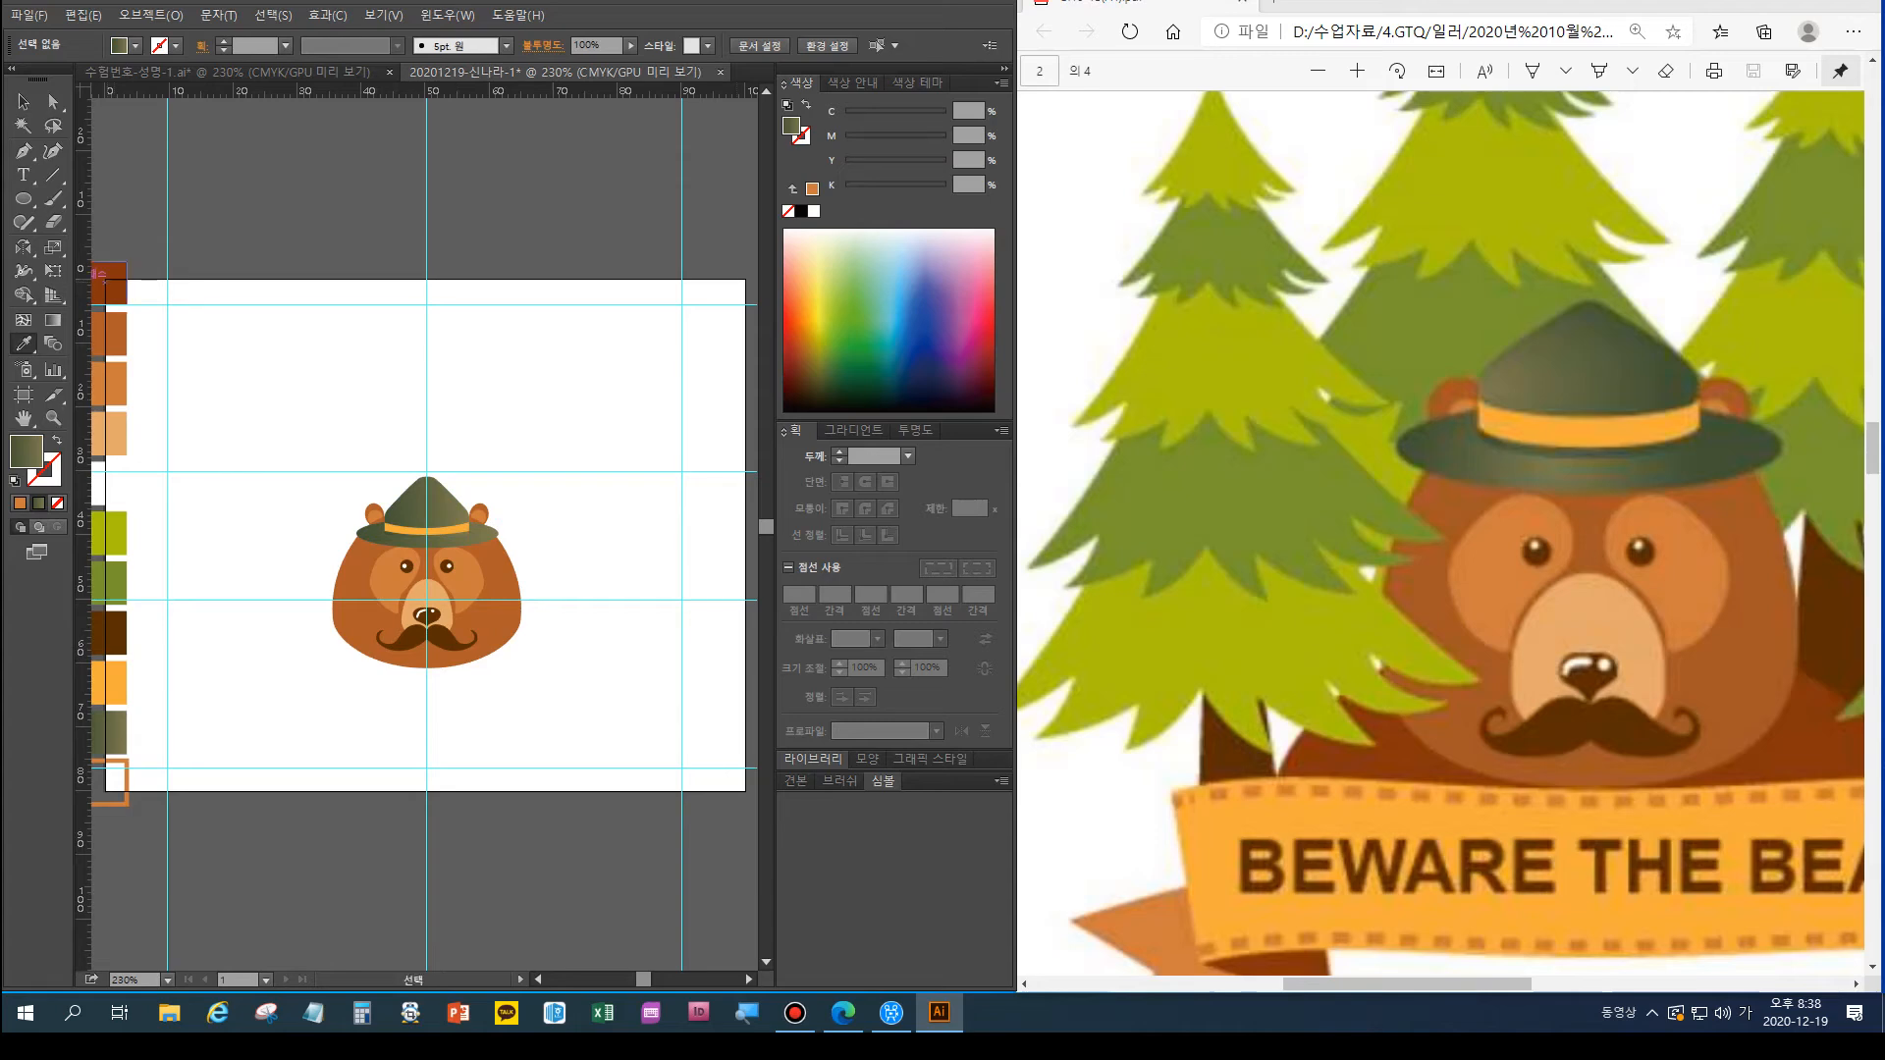
{"action": "key", "text": "ctrl+equal"}
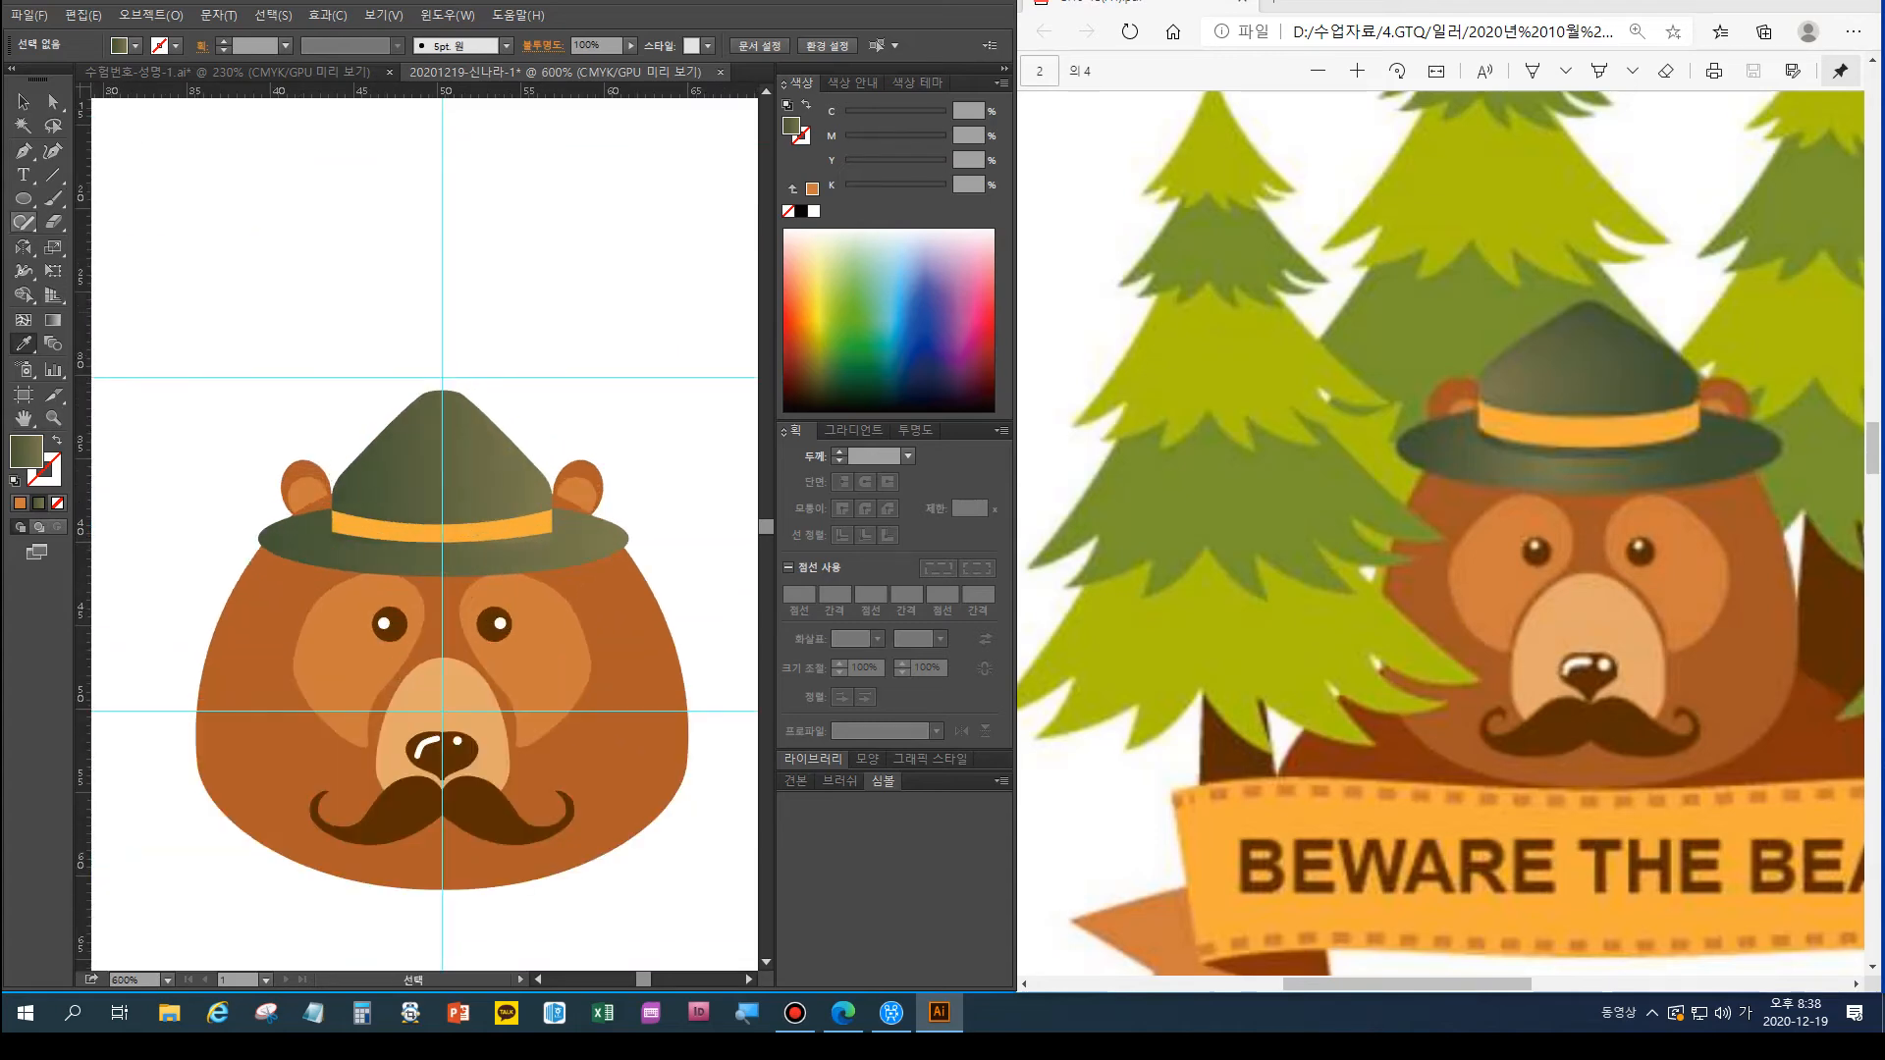
Make the crown's olive gradient radial and reversed, redrawn at about -47.6° with the light spot upper left
{"action": "left_click", "coordinate": [24, 102]}
{"action": "left_click", "coordinate": [438, 459]}
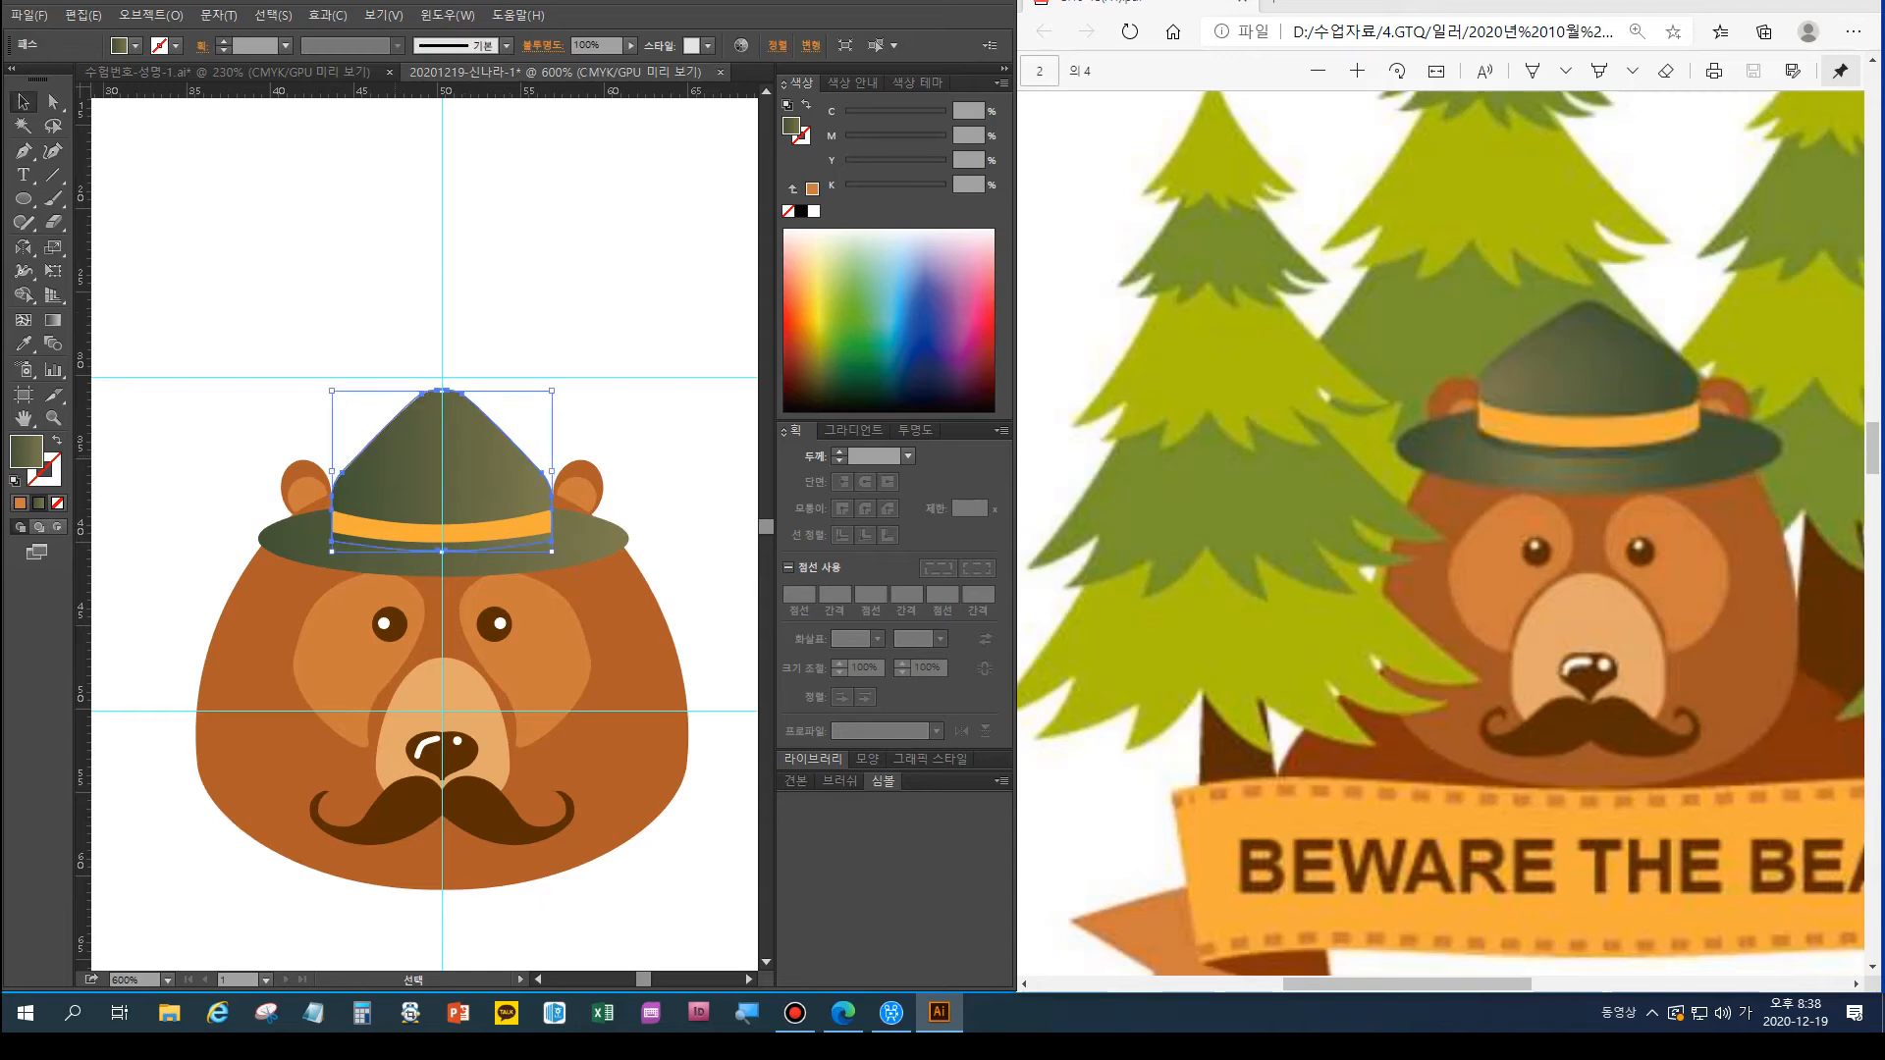
{"action": "key", "text": "g"}
{"action": "left_click_drag", "start_coordinate": [349, 507], "coordinate": [458, 493]}
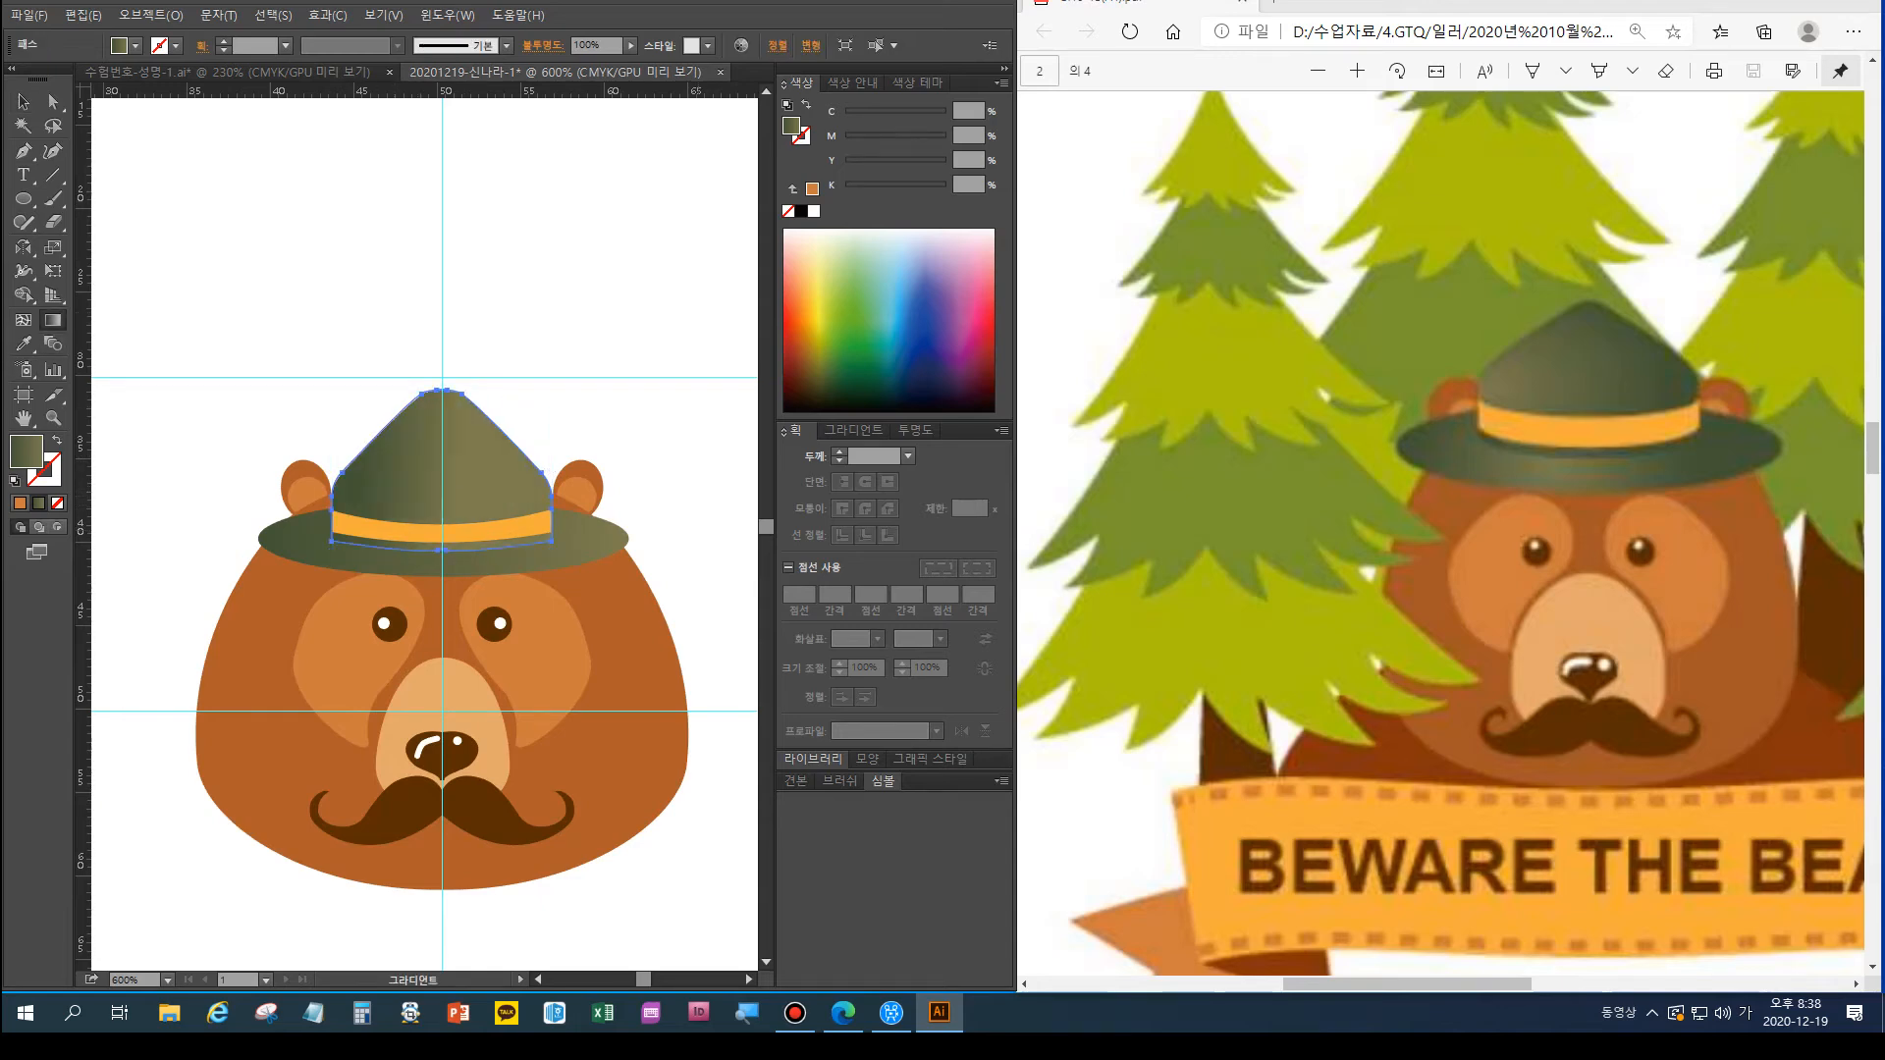
{"action": "left_click", "coordinate": [853, 430]}
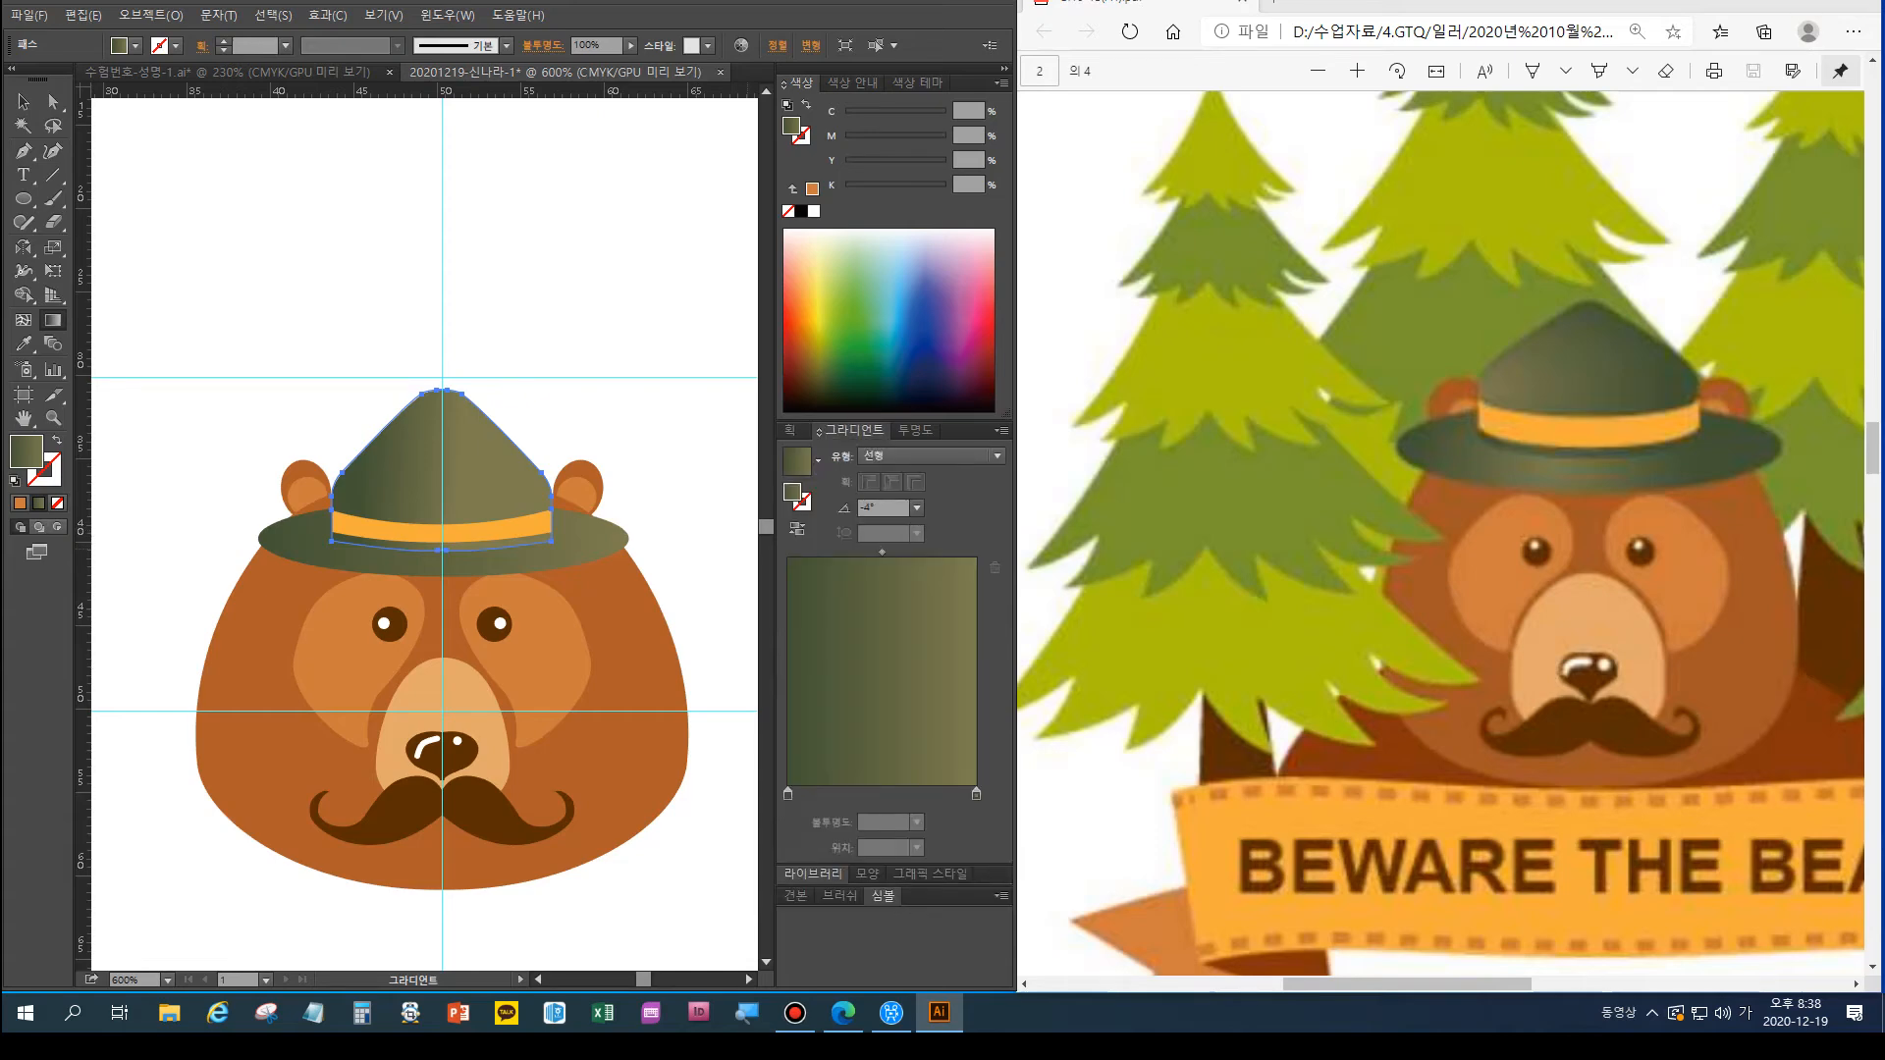
{"action": "left_click", "coordinate": [933, 456]}
{"action": "left_click", "coordinate": [913, 502]}
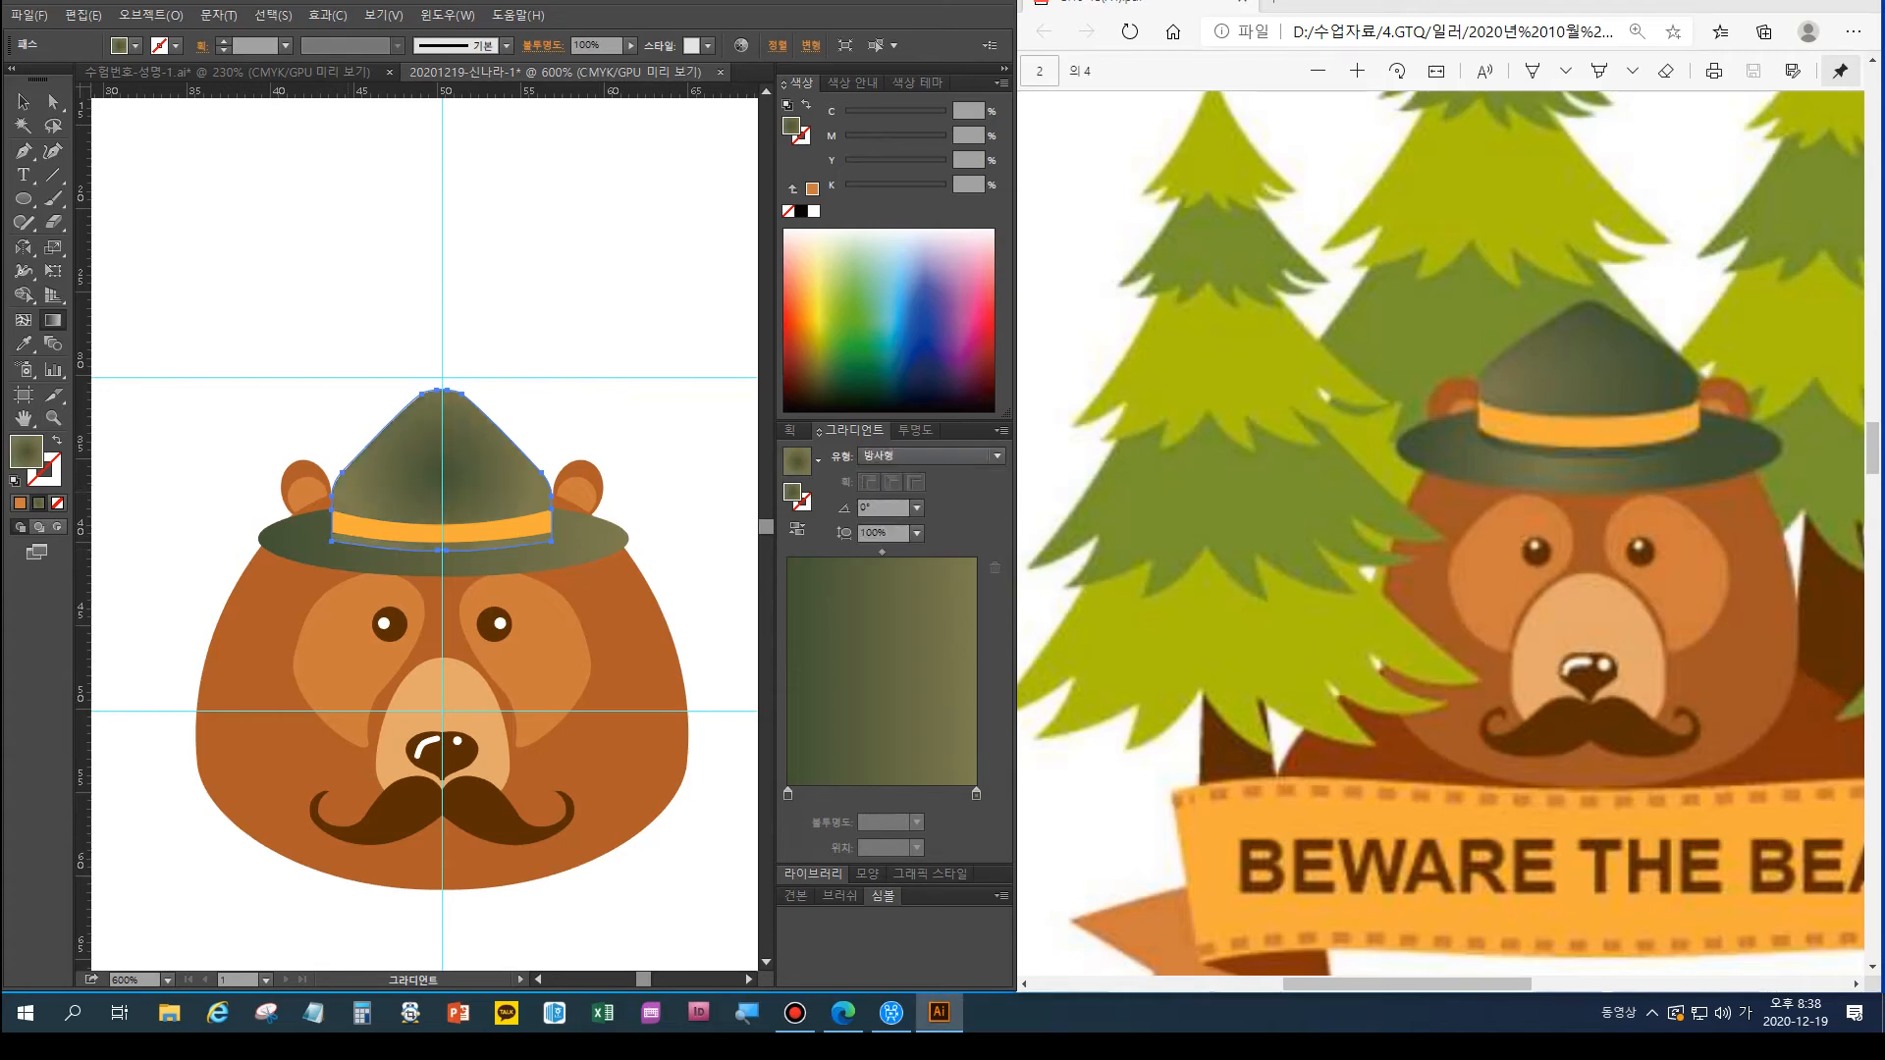
{"action": "left_click", "coordinate": [798, 529]}
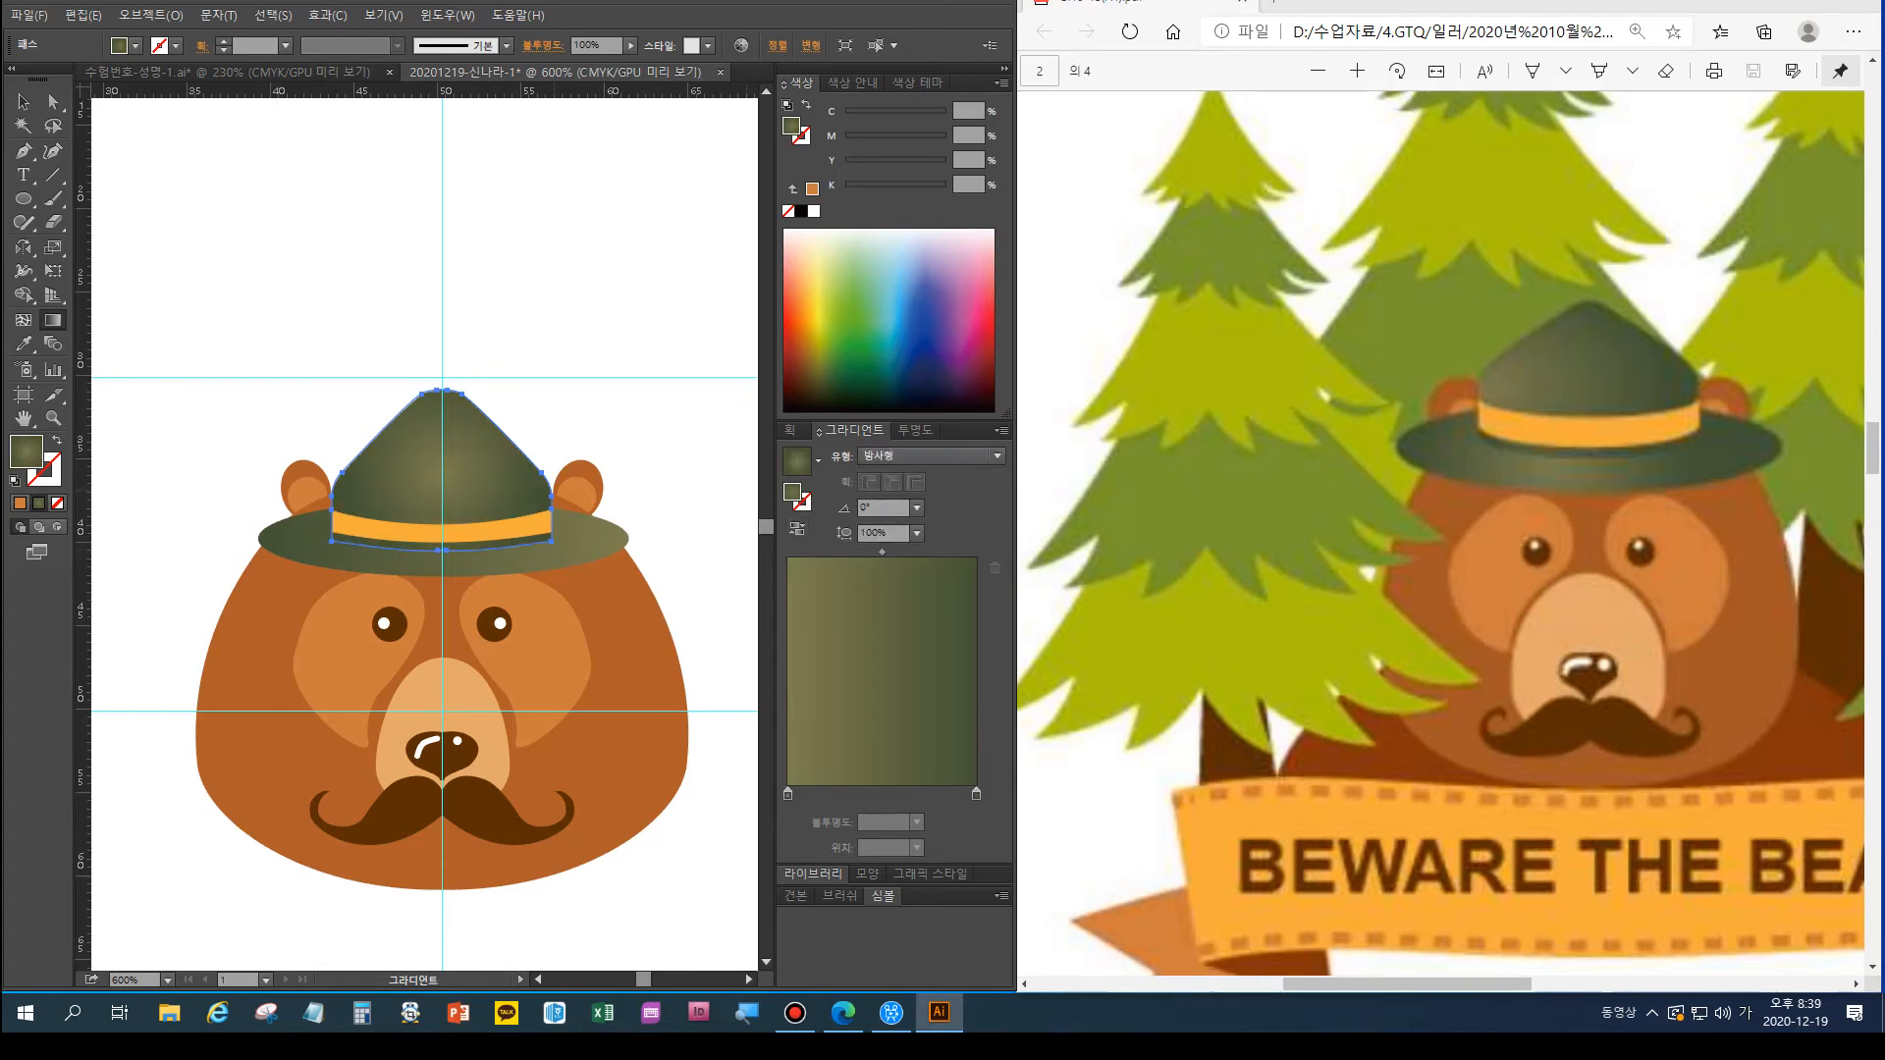
{"action": "left_click_drag", "start_coordinate": [371, 479], "coordinate": [476, 507]}
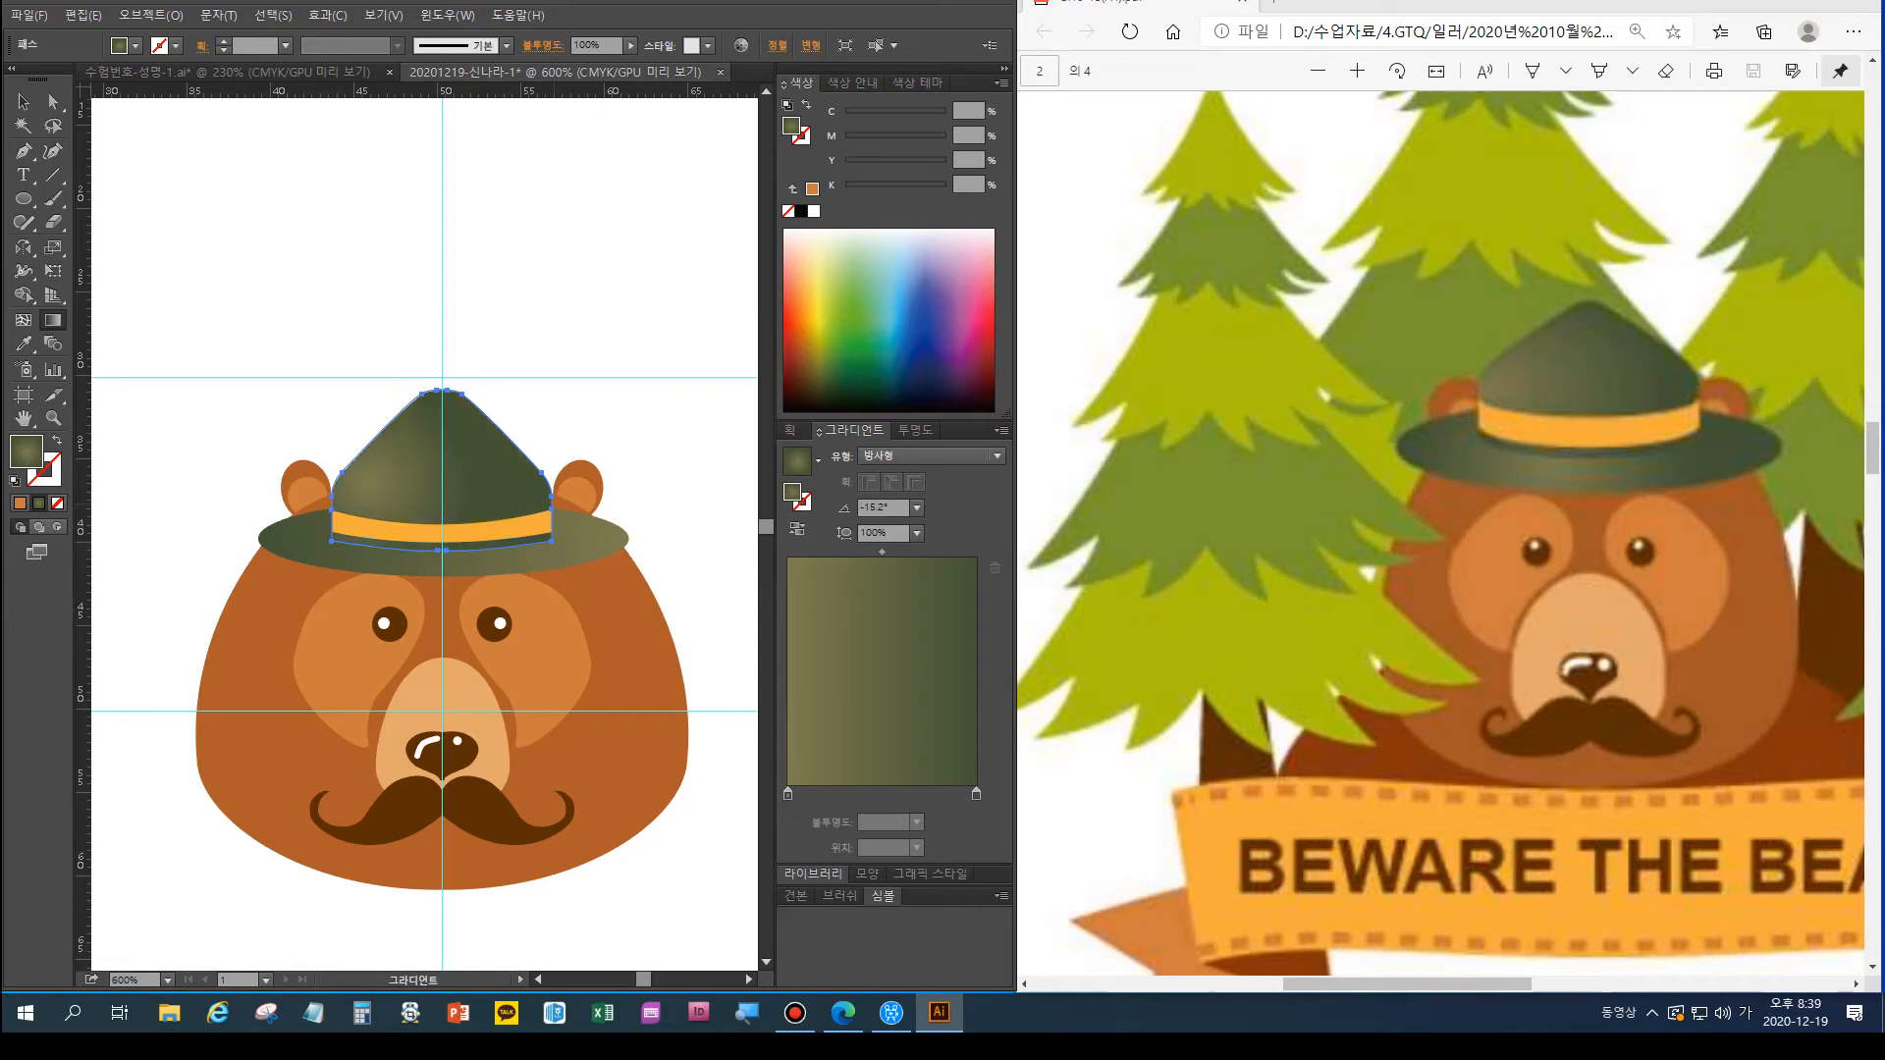
{"action": "left_click_drag", "start_coordinate": [372, 469], "coordinate": [423, 526]}
Give the hat brim a reversed radial olive gradient, redrawn at about 49°
{"action": "key", "text": "v"}
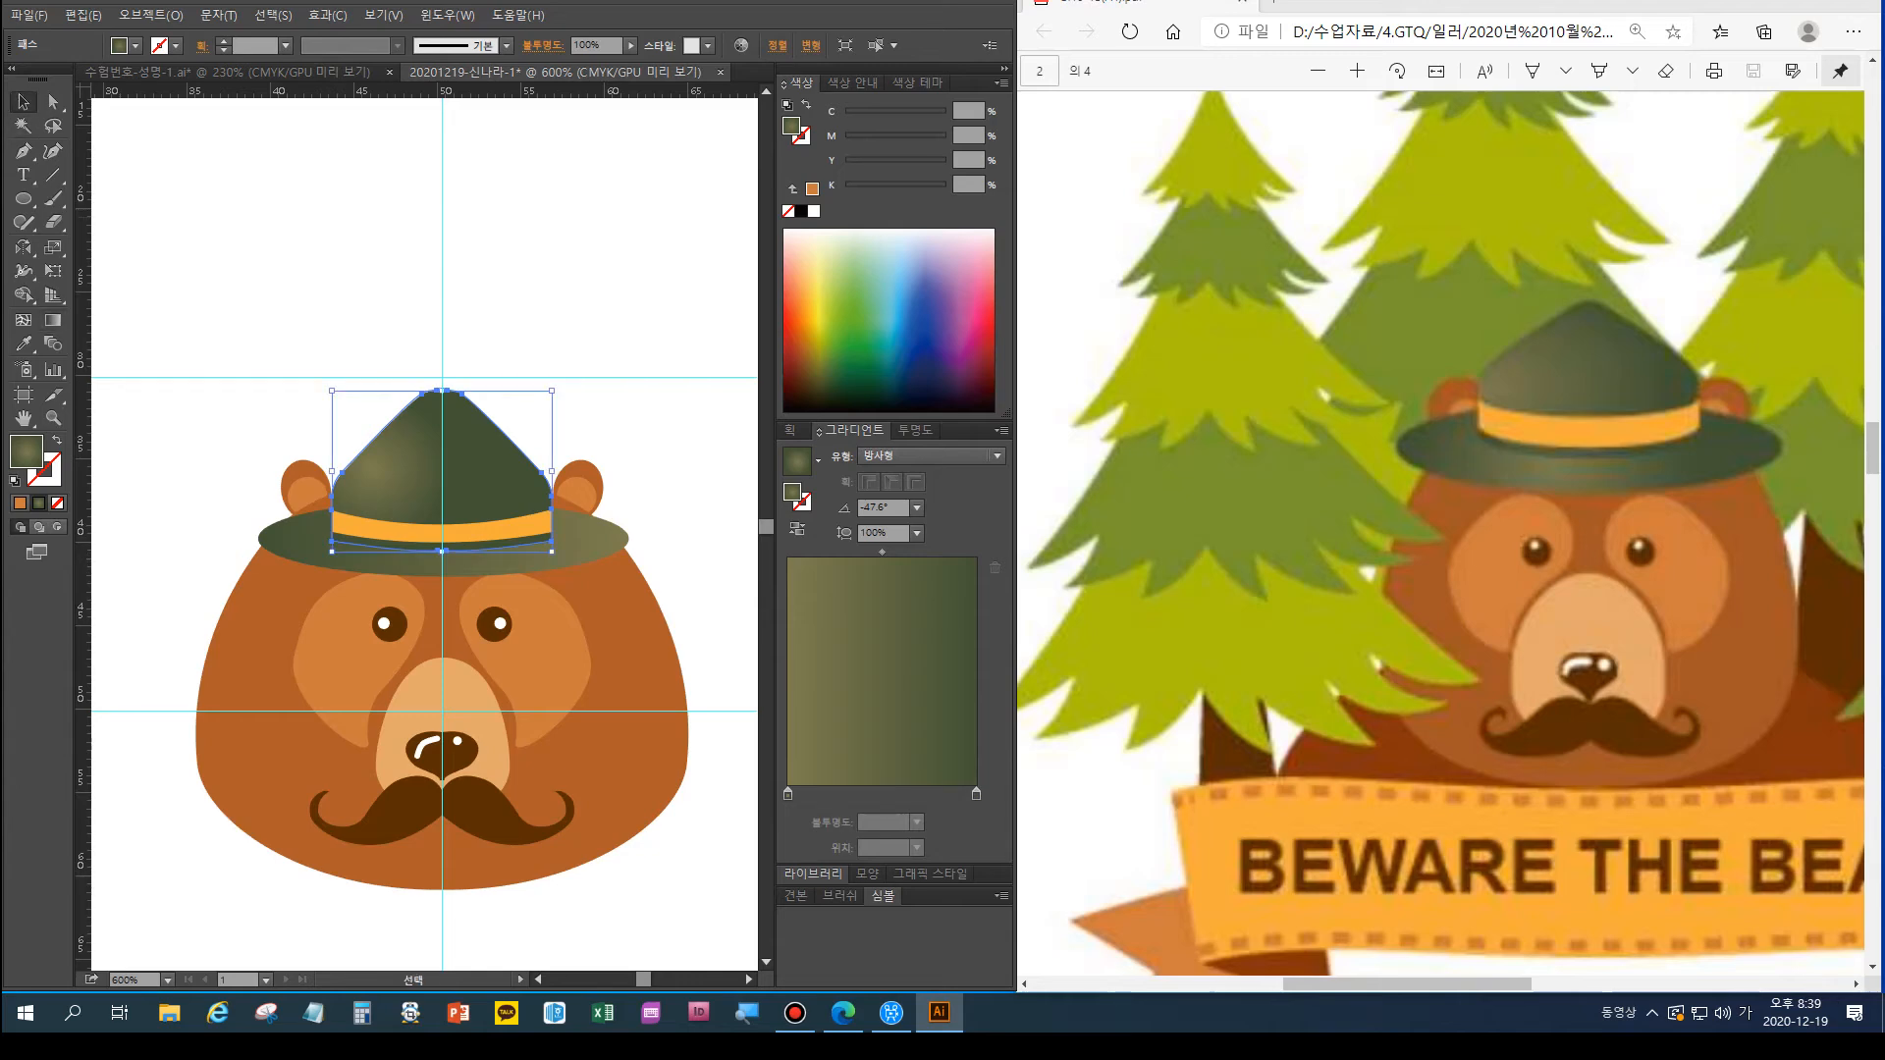
{"action": "left_click", "coordinate": [389, 560]}
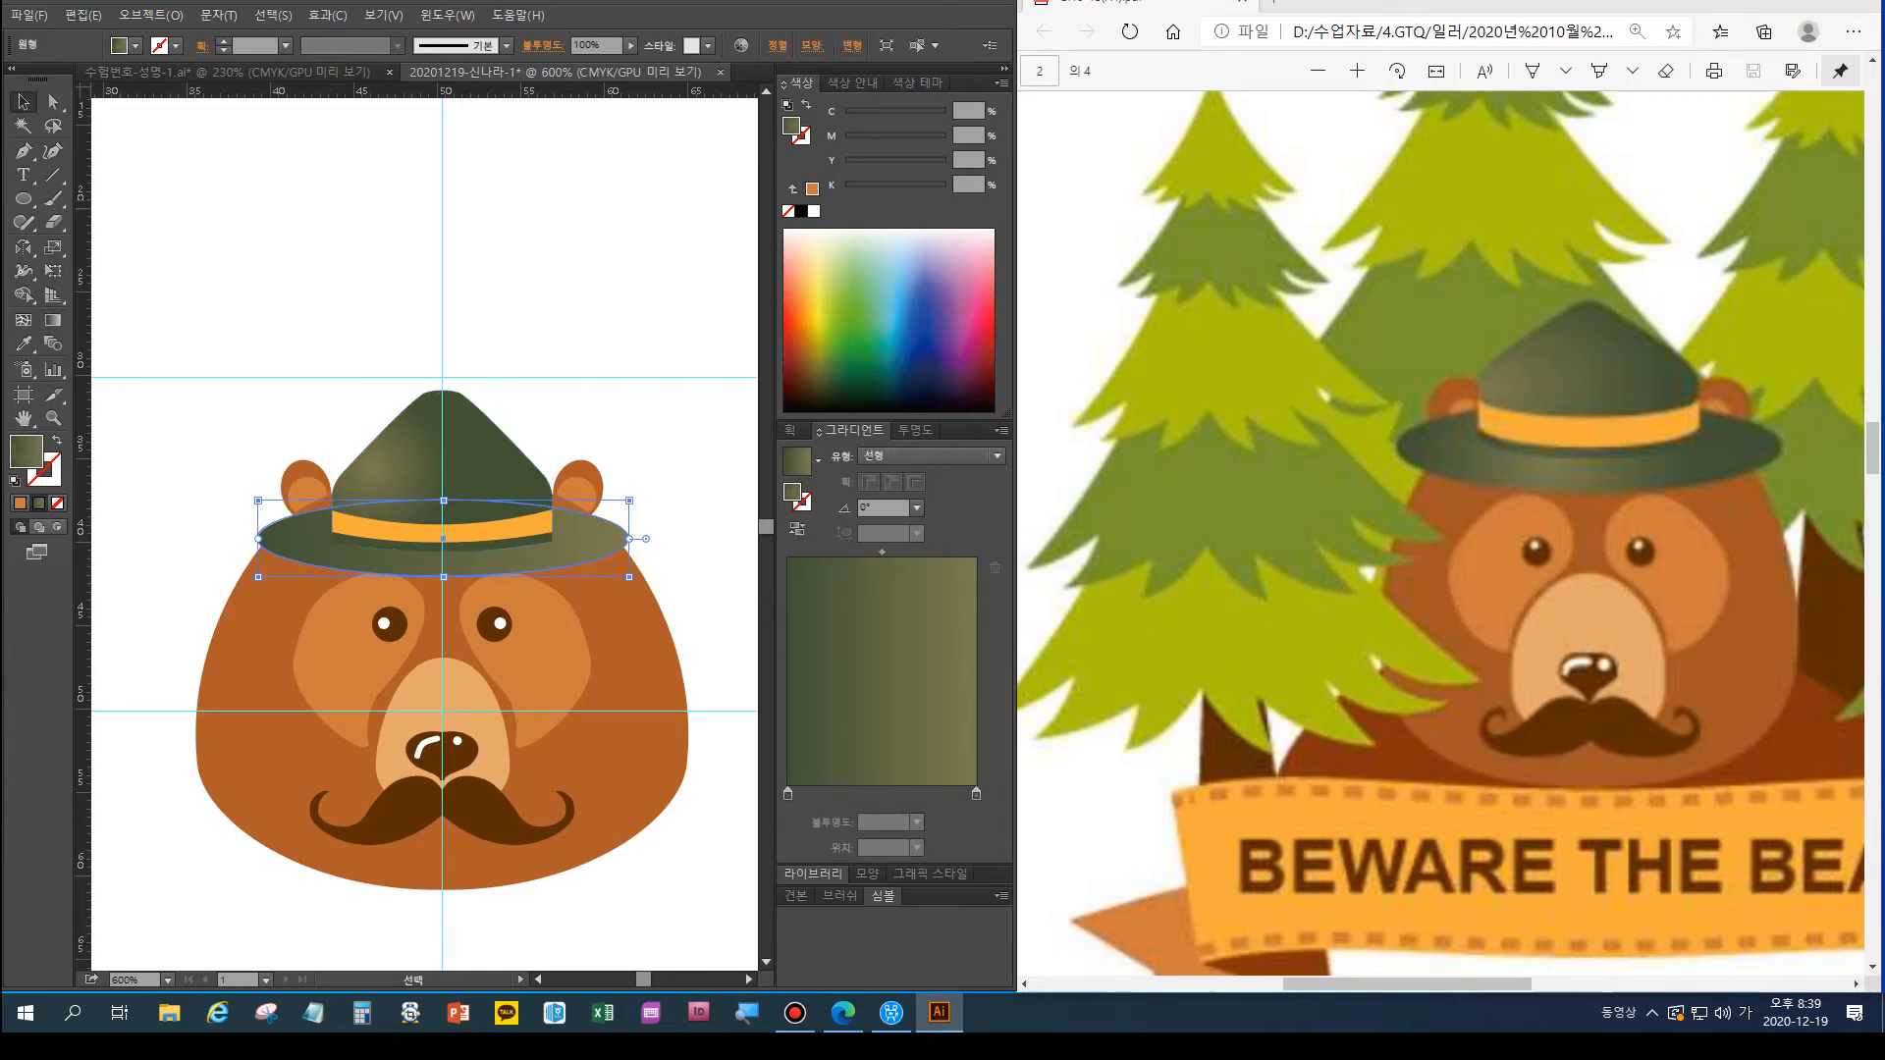
{"action": "left_click", "coordinate": [997, 455]}
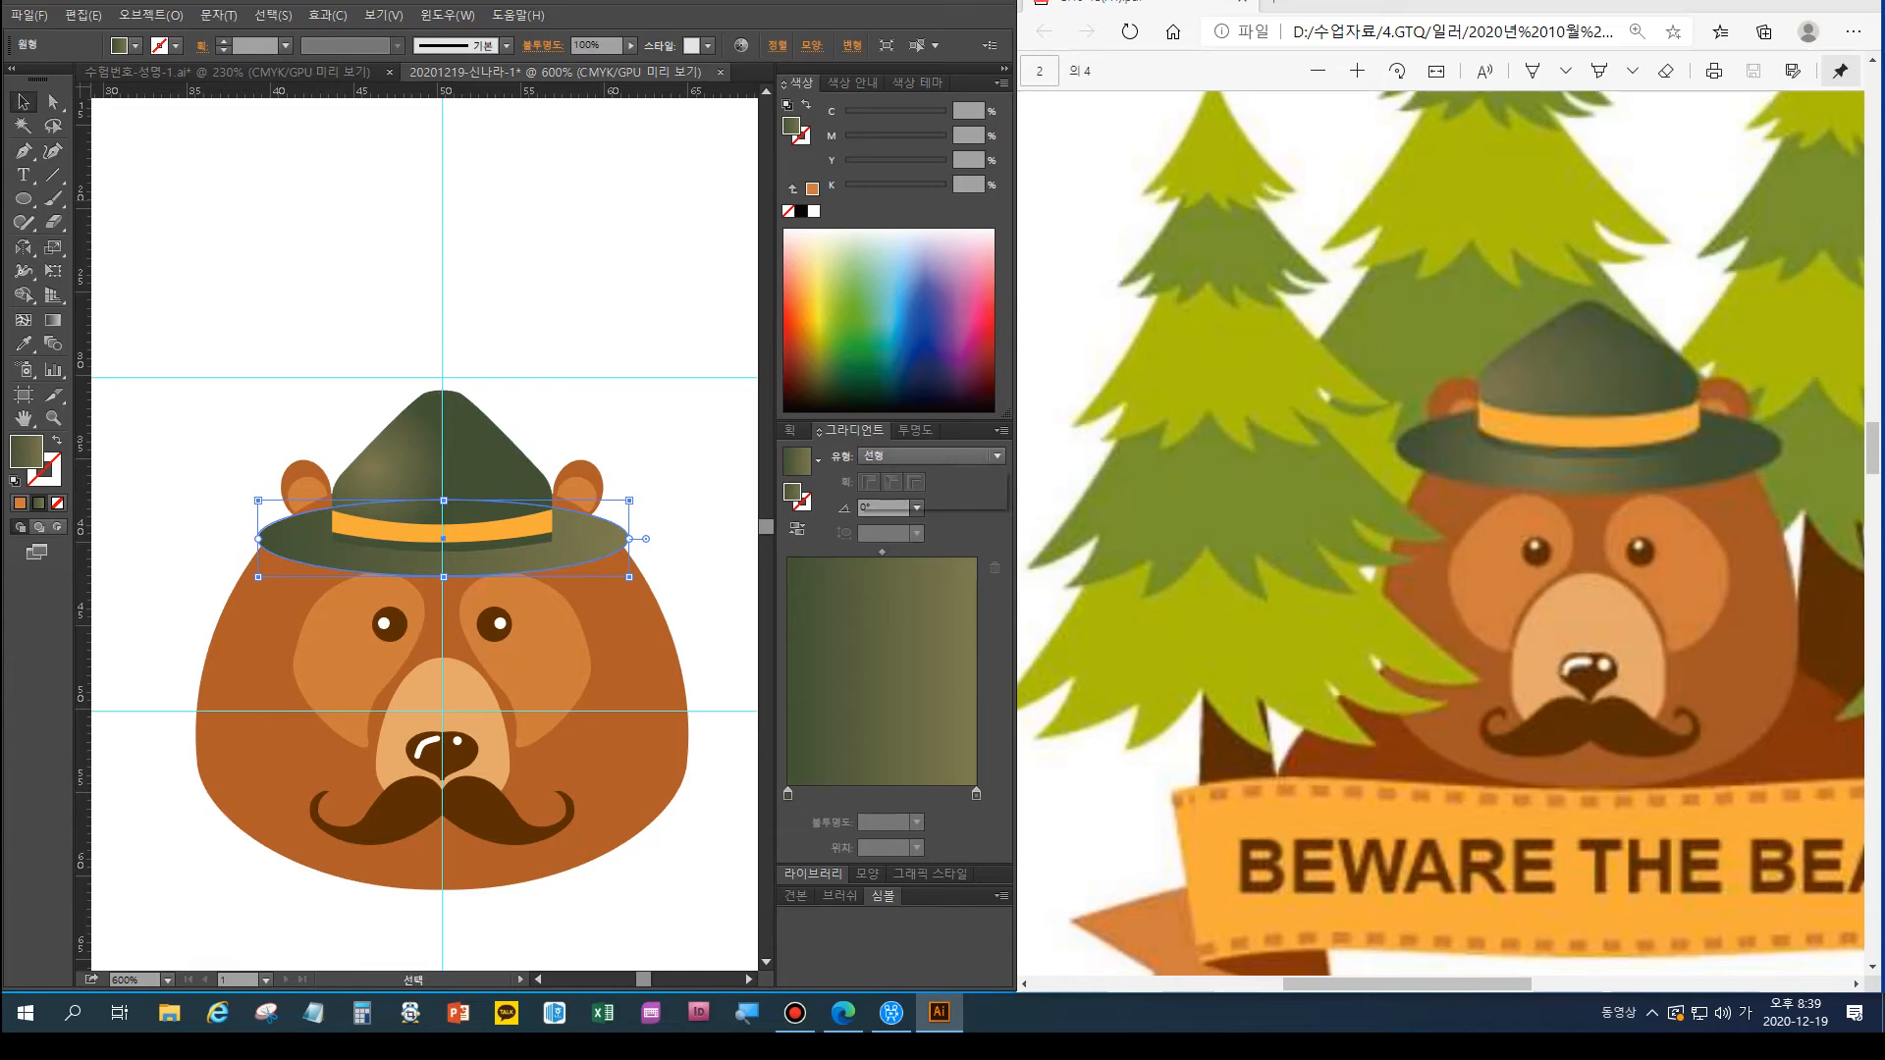
{"action": "left_click", "coordinate": [918, 498]}
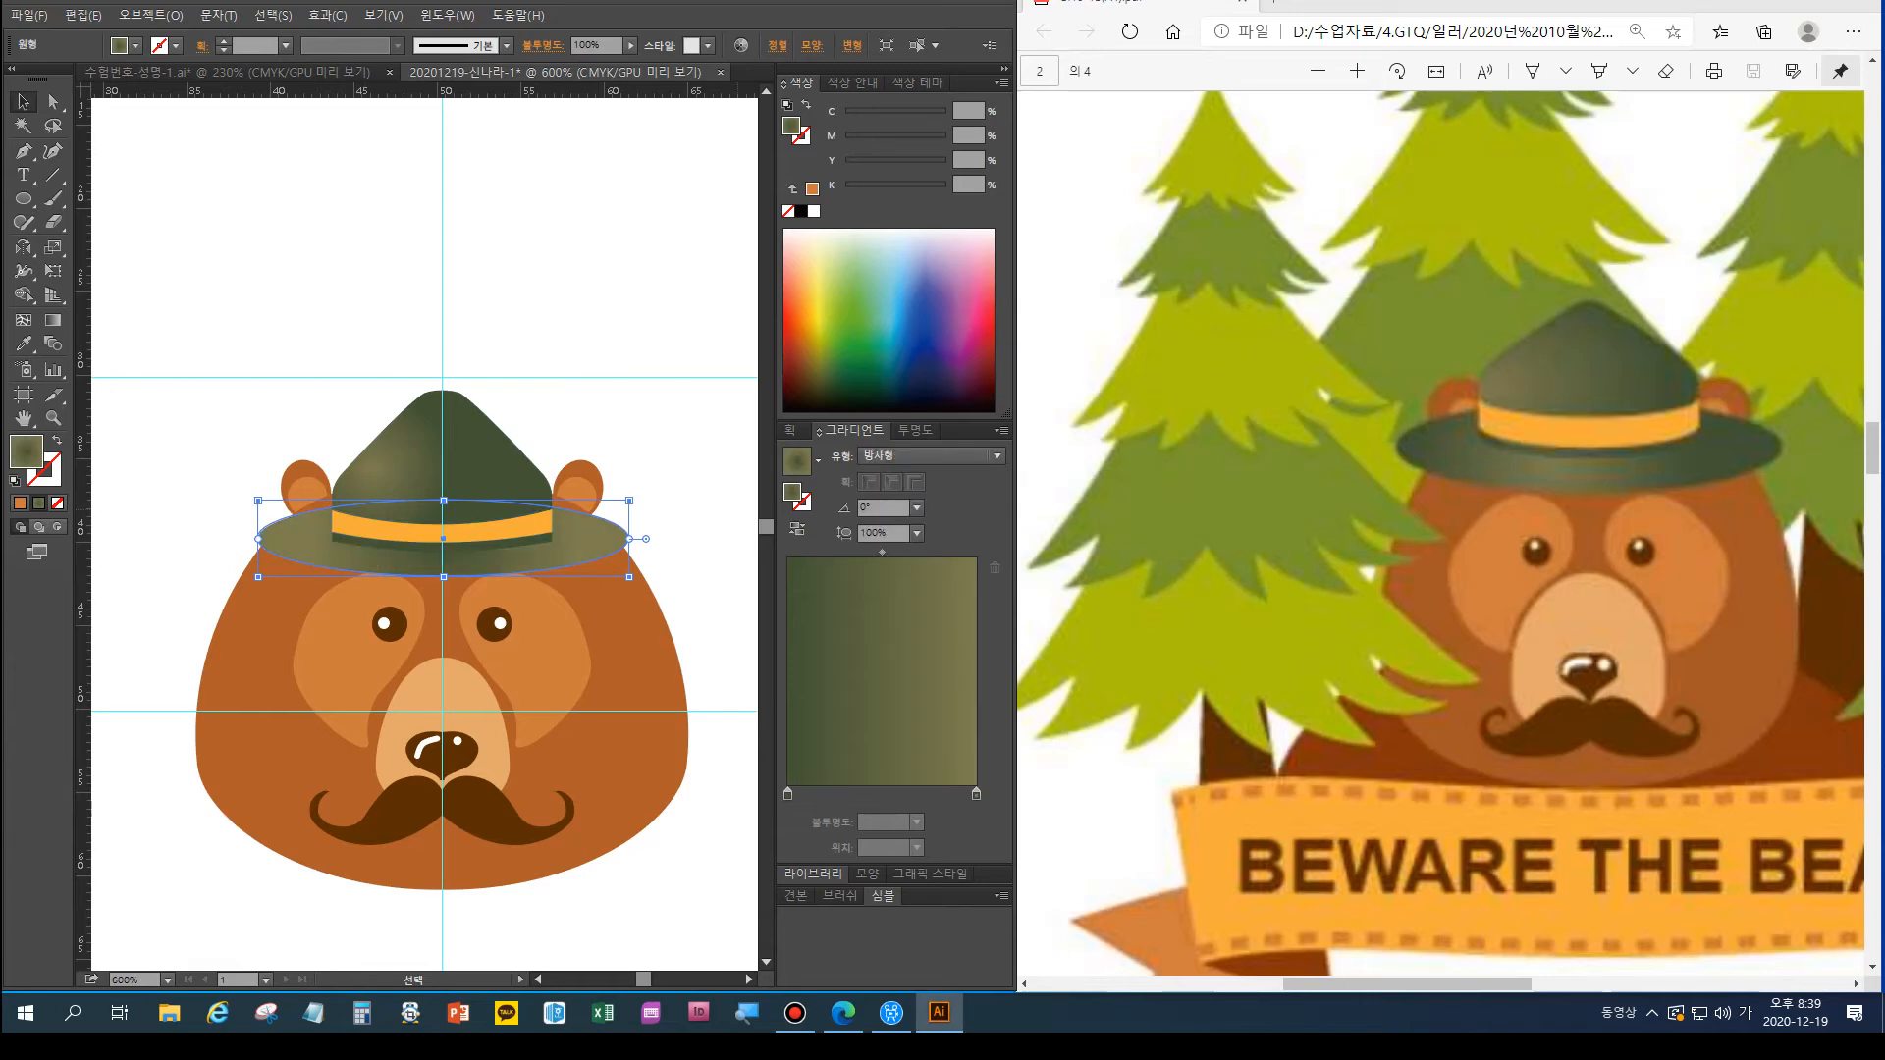
{"action": "left_click", "coordinate": [796, 528]}
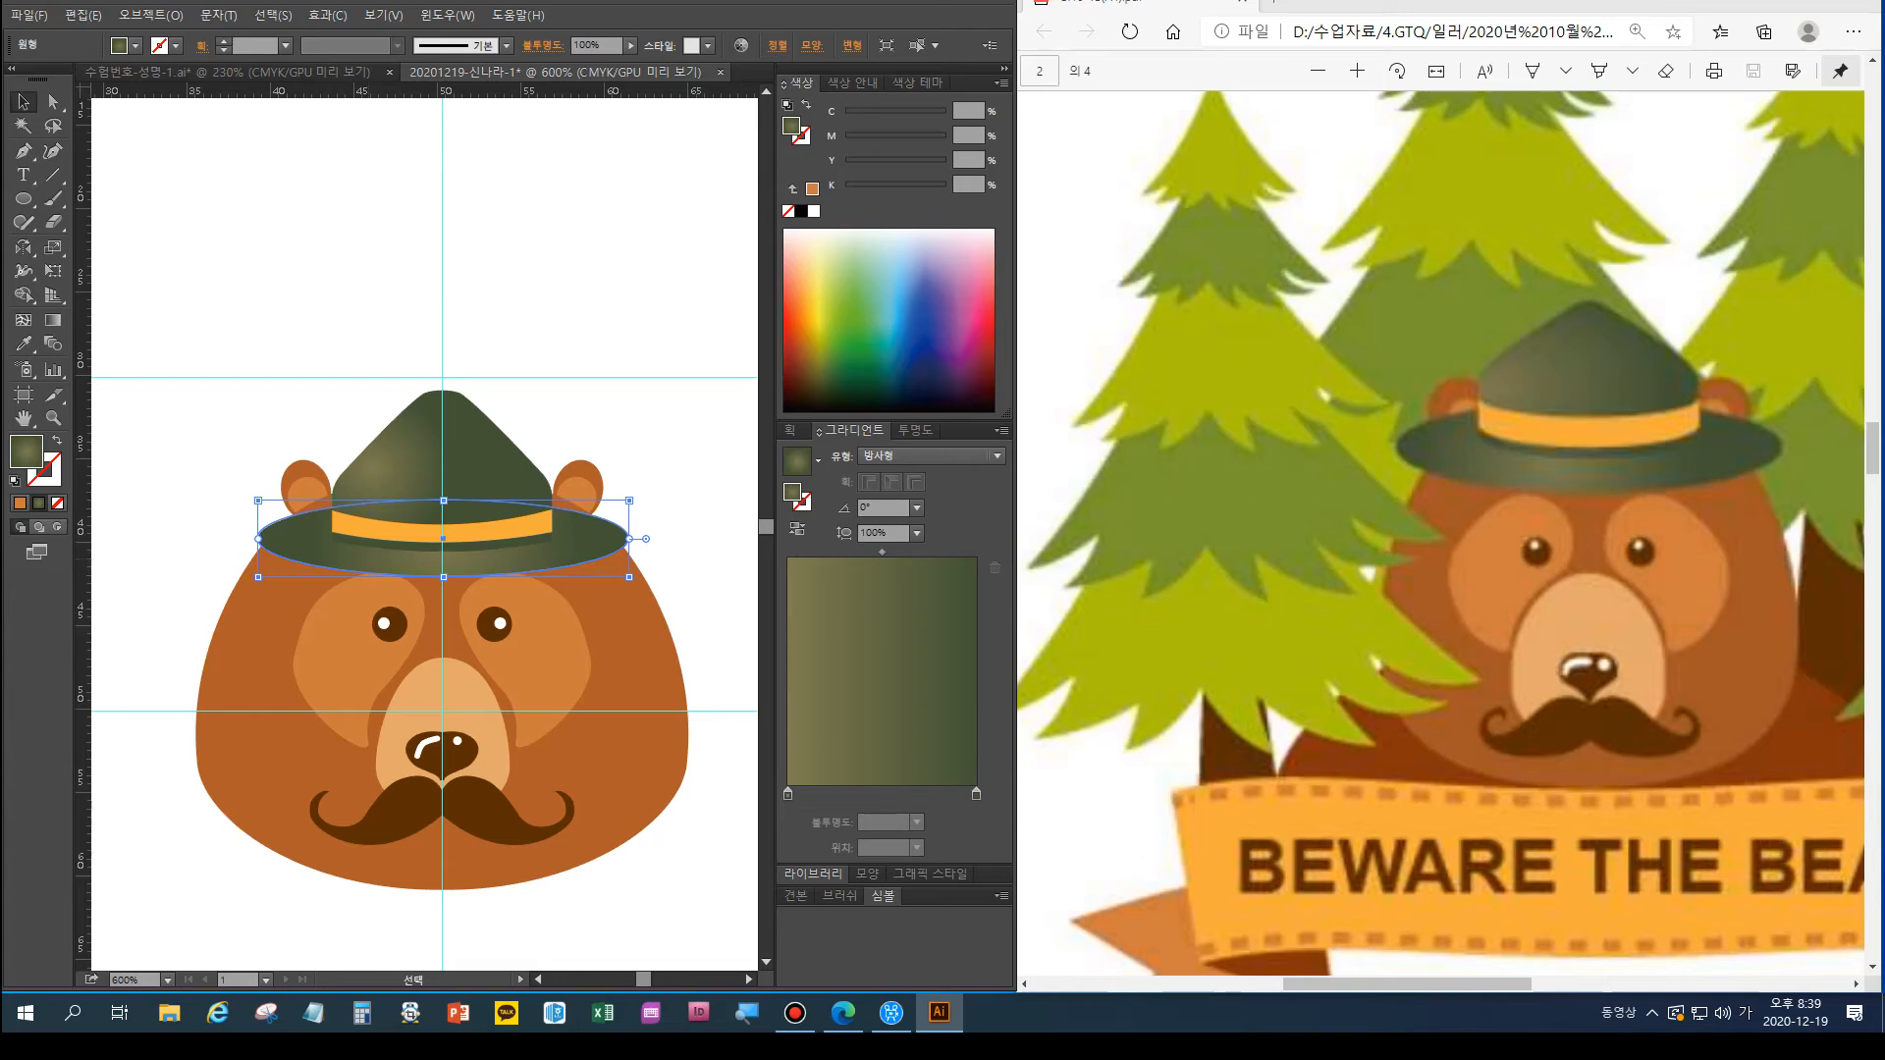
{"action": "left_click", "coordinate": [53, 320]}
{"action": "left_click", "coordinate": [369, 557]}
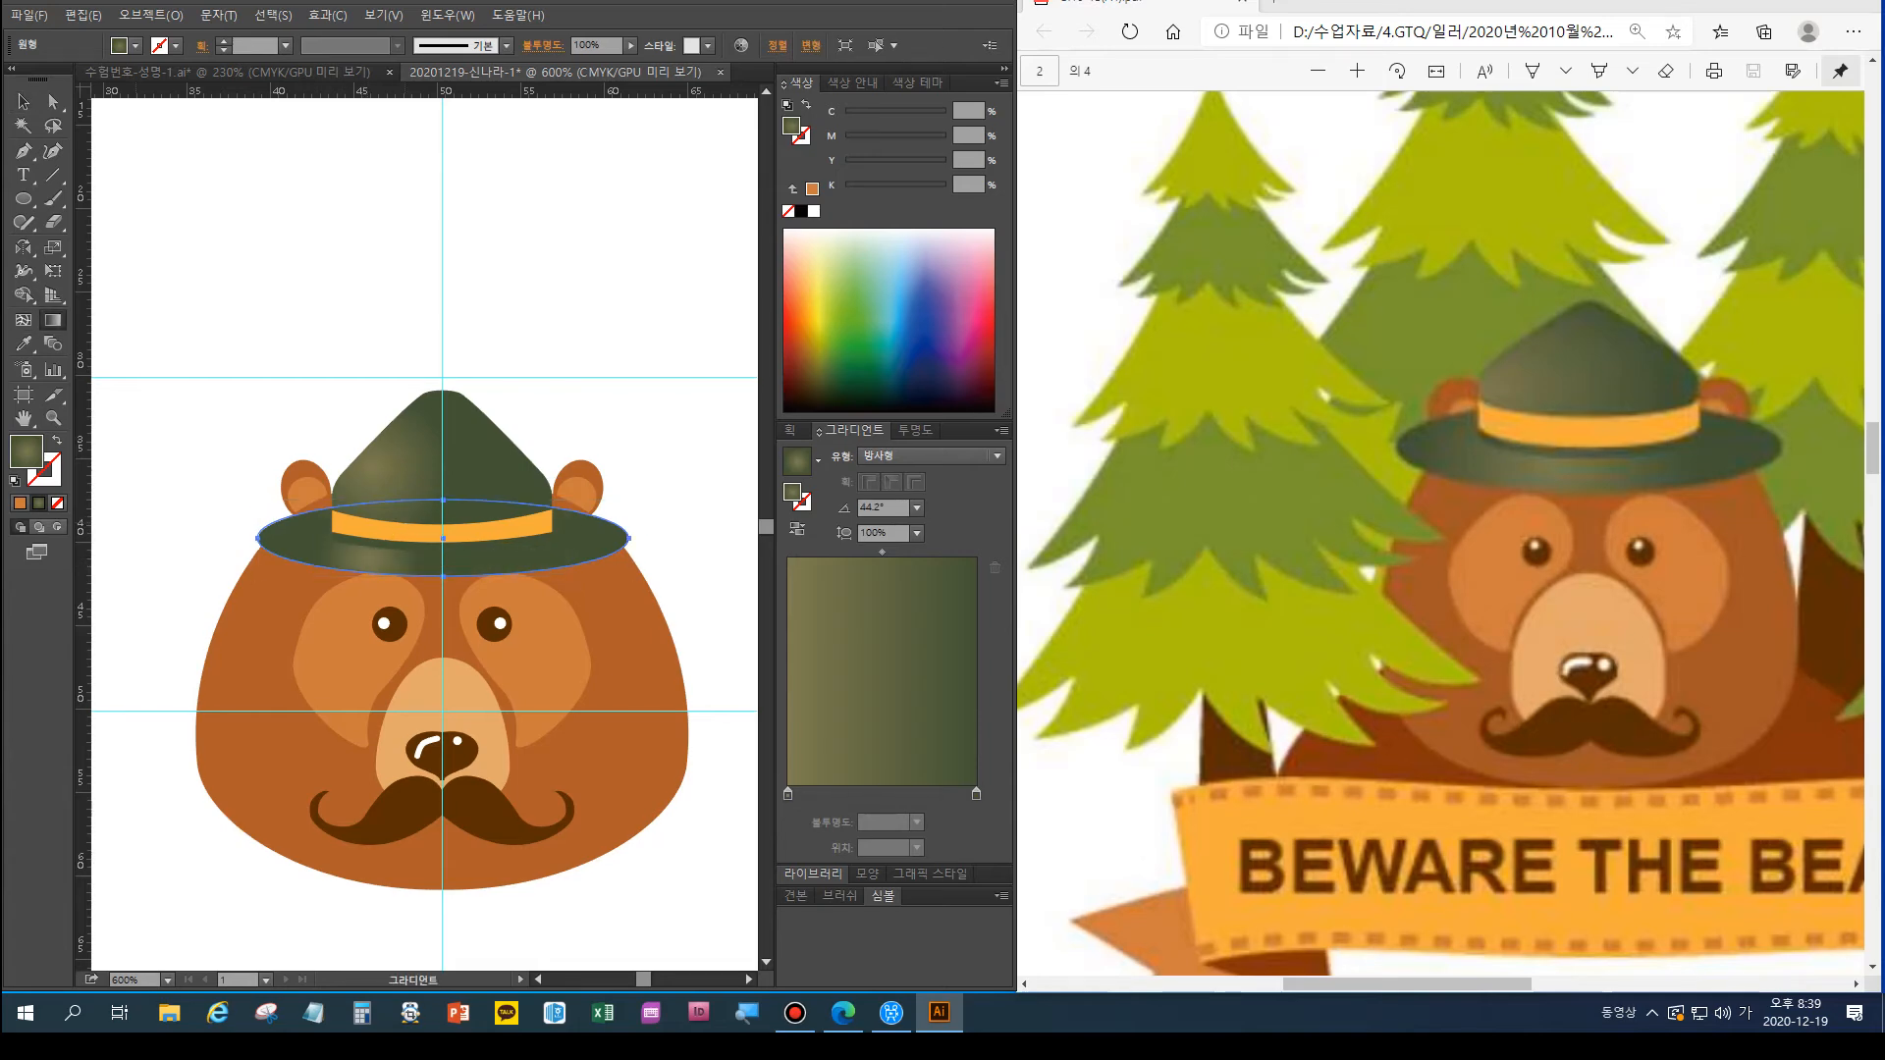
{"action": "left_click_drag", "start_coordinate": [391, 564], "coordinate": [453, 492]}
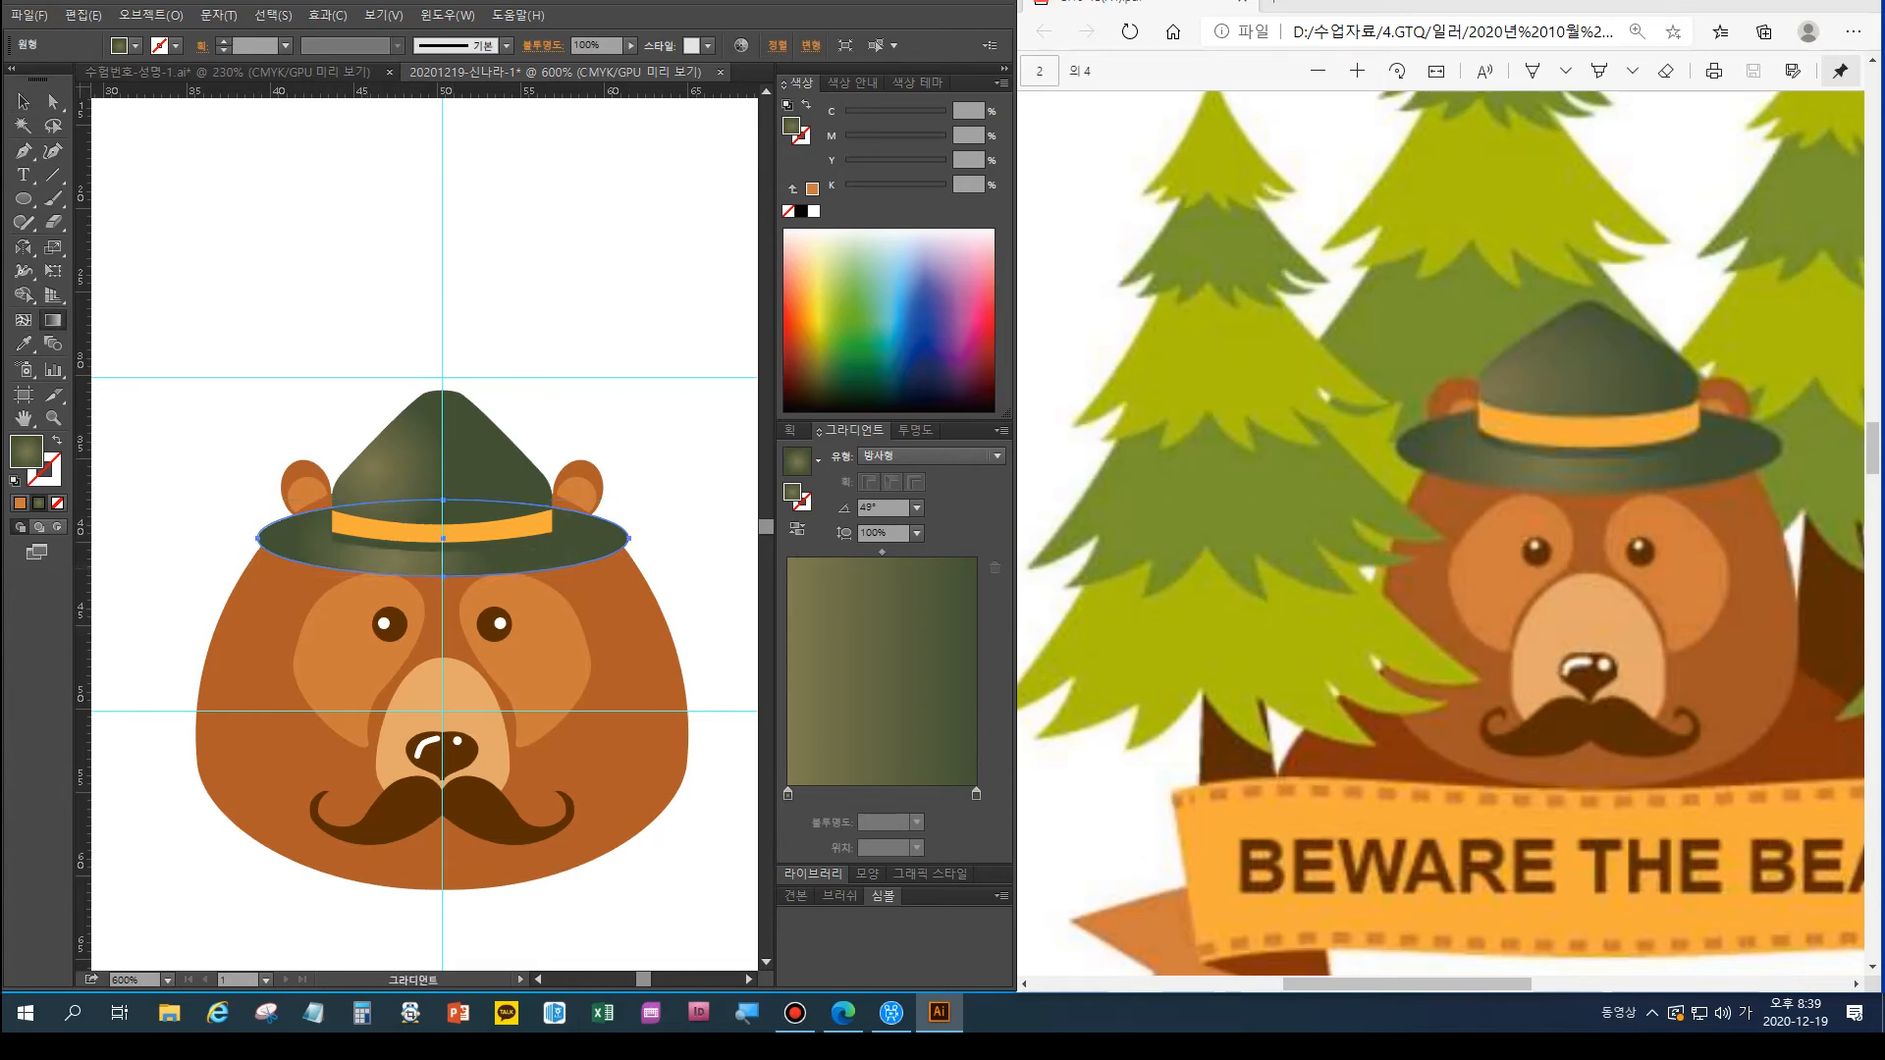
Group the crown, orange band and brim, and raise the hat slightly on the head
{"action": "left_click", "coordinate": [24, 102]}
{"action": "left_click", "coordinate": [186, 204]}
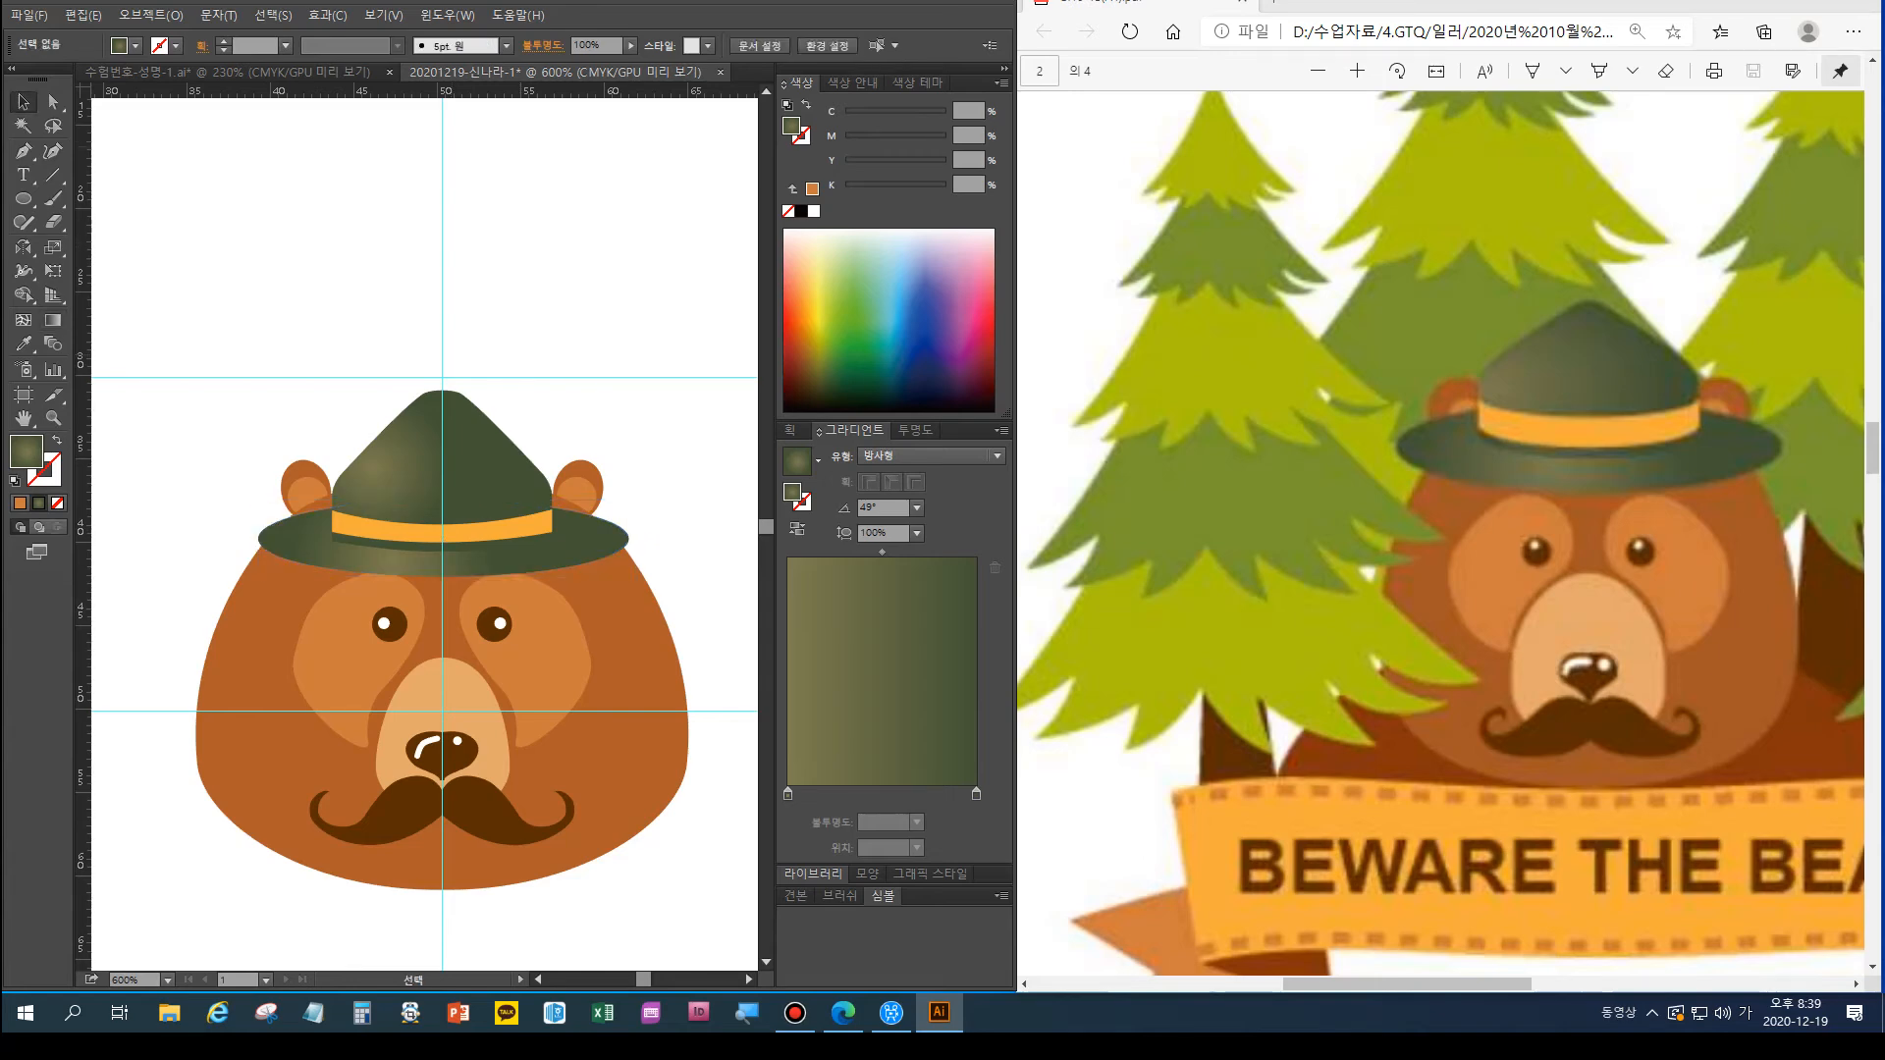
{"action": "left_click", "coordinate": [454, 478], "text": "shift"}
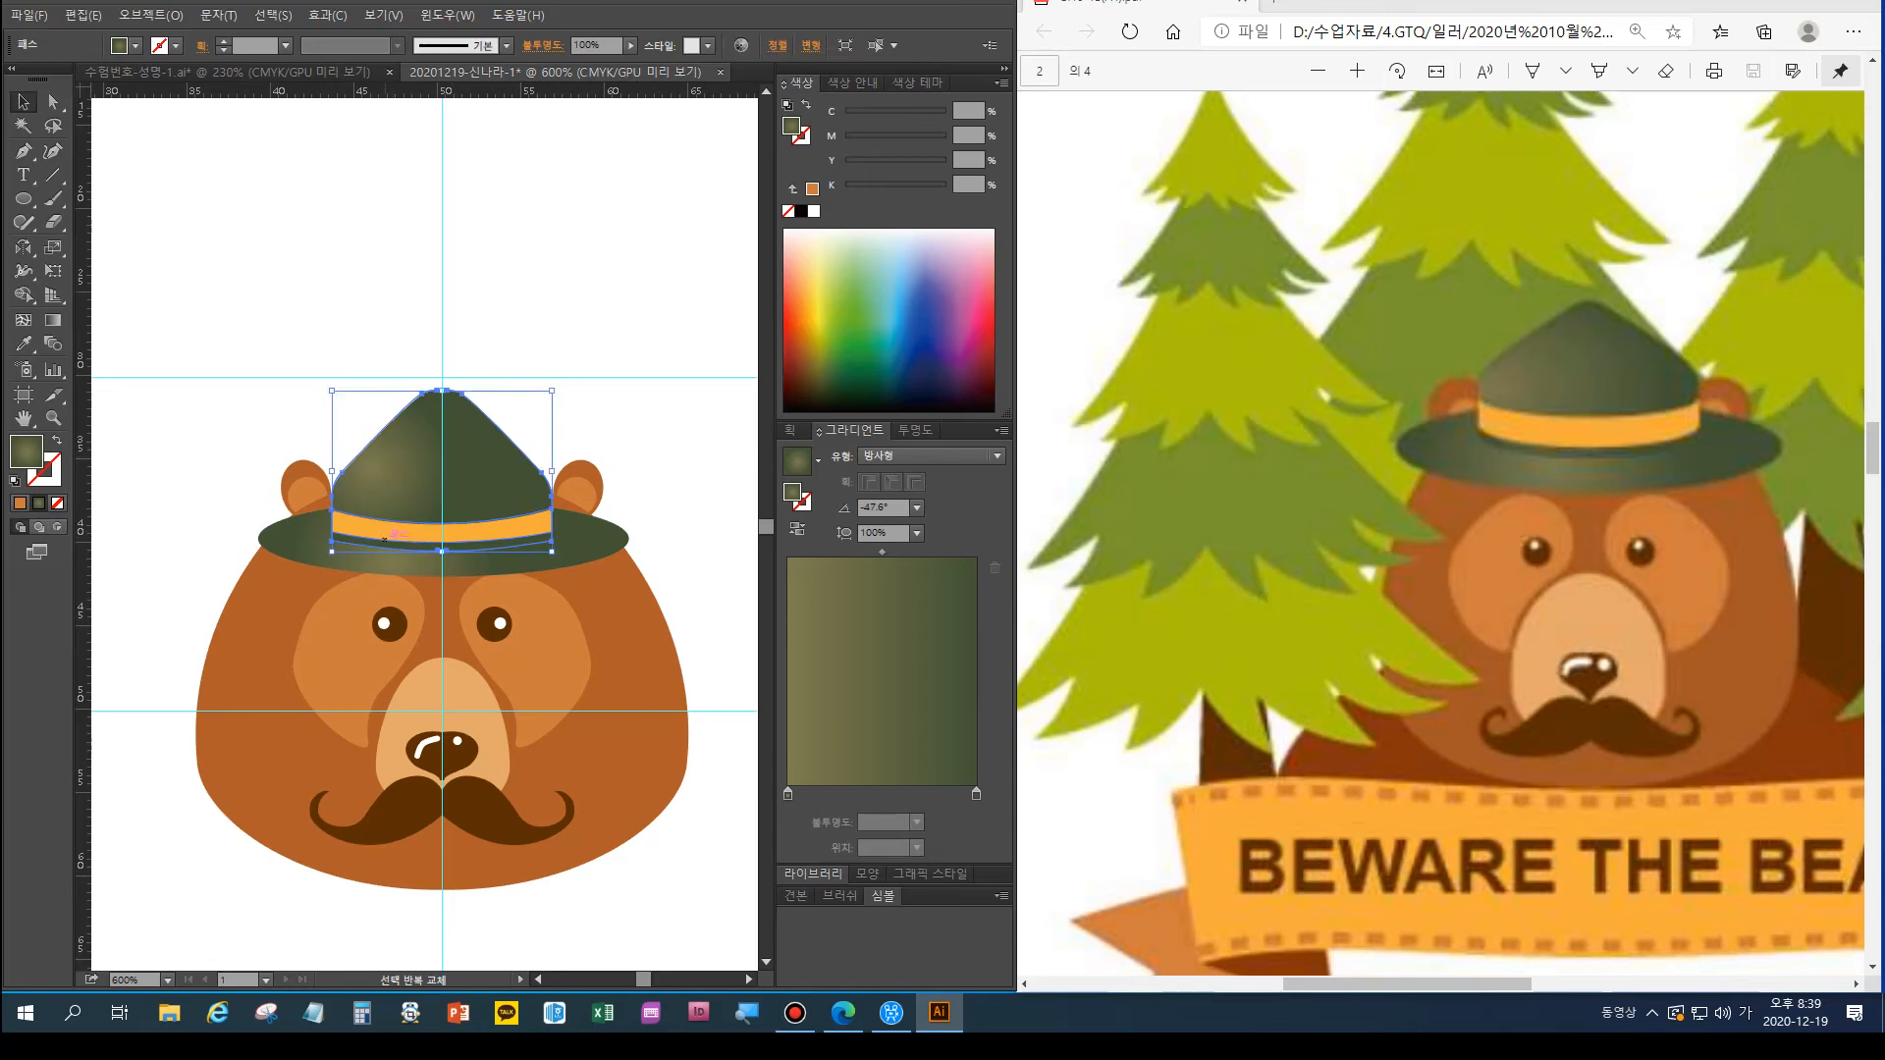
{"action": "left_click", "coordinate": [454, 533], "text": "shift"}
{"action": "left_click", "coordinate": [454, 563], "text": "shift"}
{"action": "key", "text": "ctrl+g"}
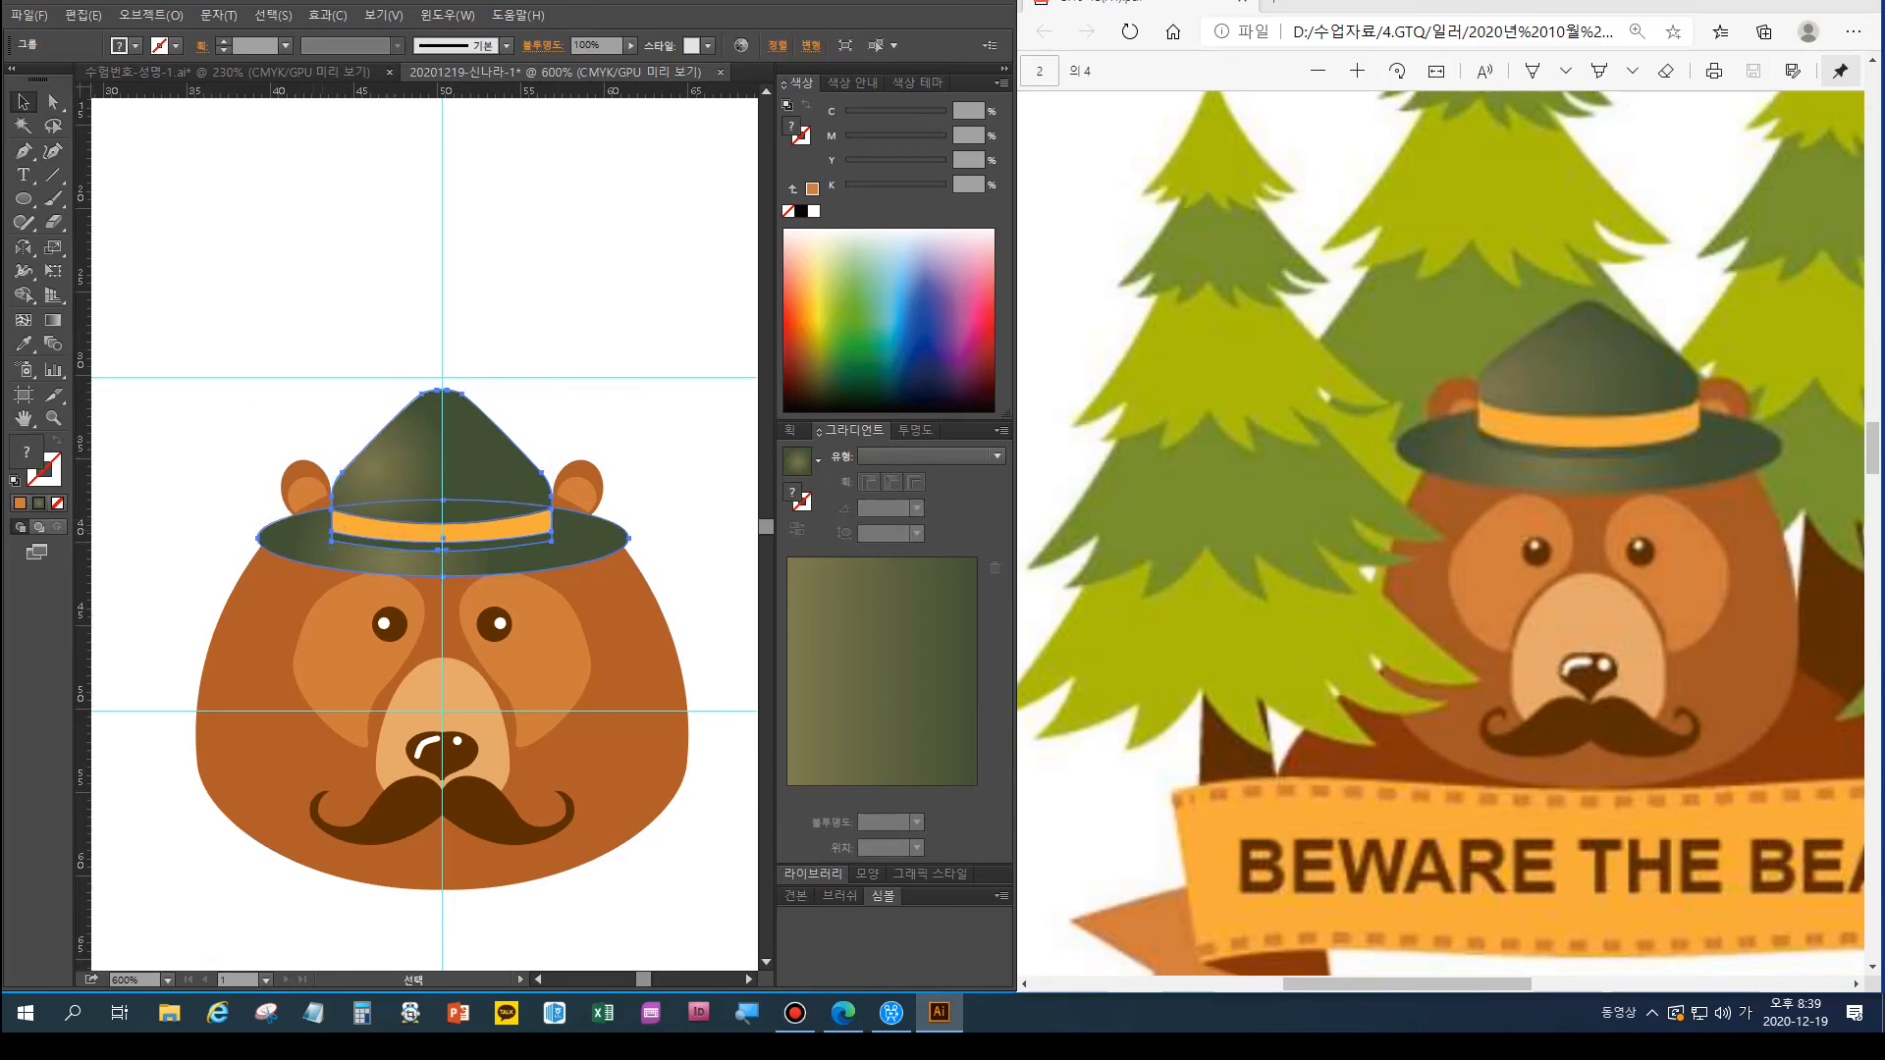
{"action": "left_click_drag", "start_coordinate": [443, 466], "coordinate": [444, 456]}
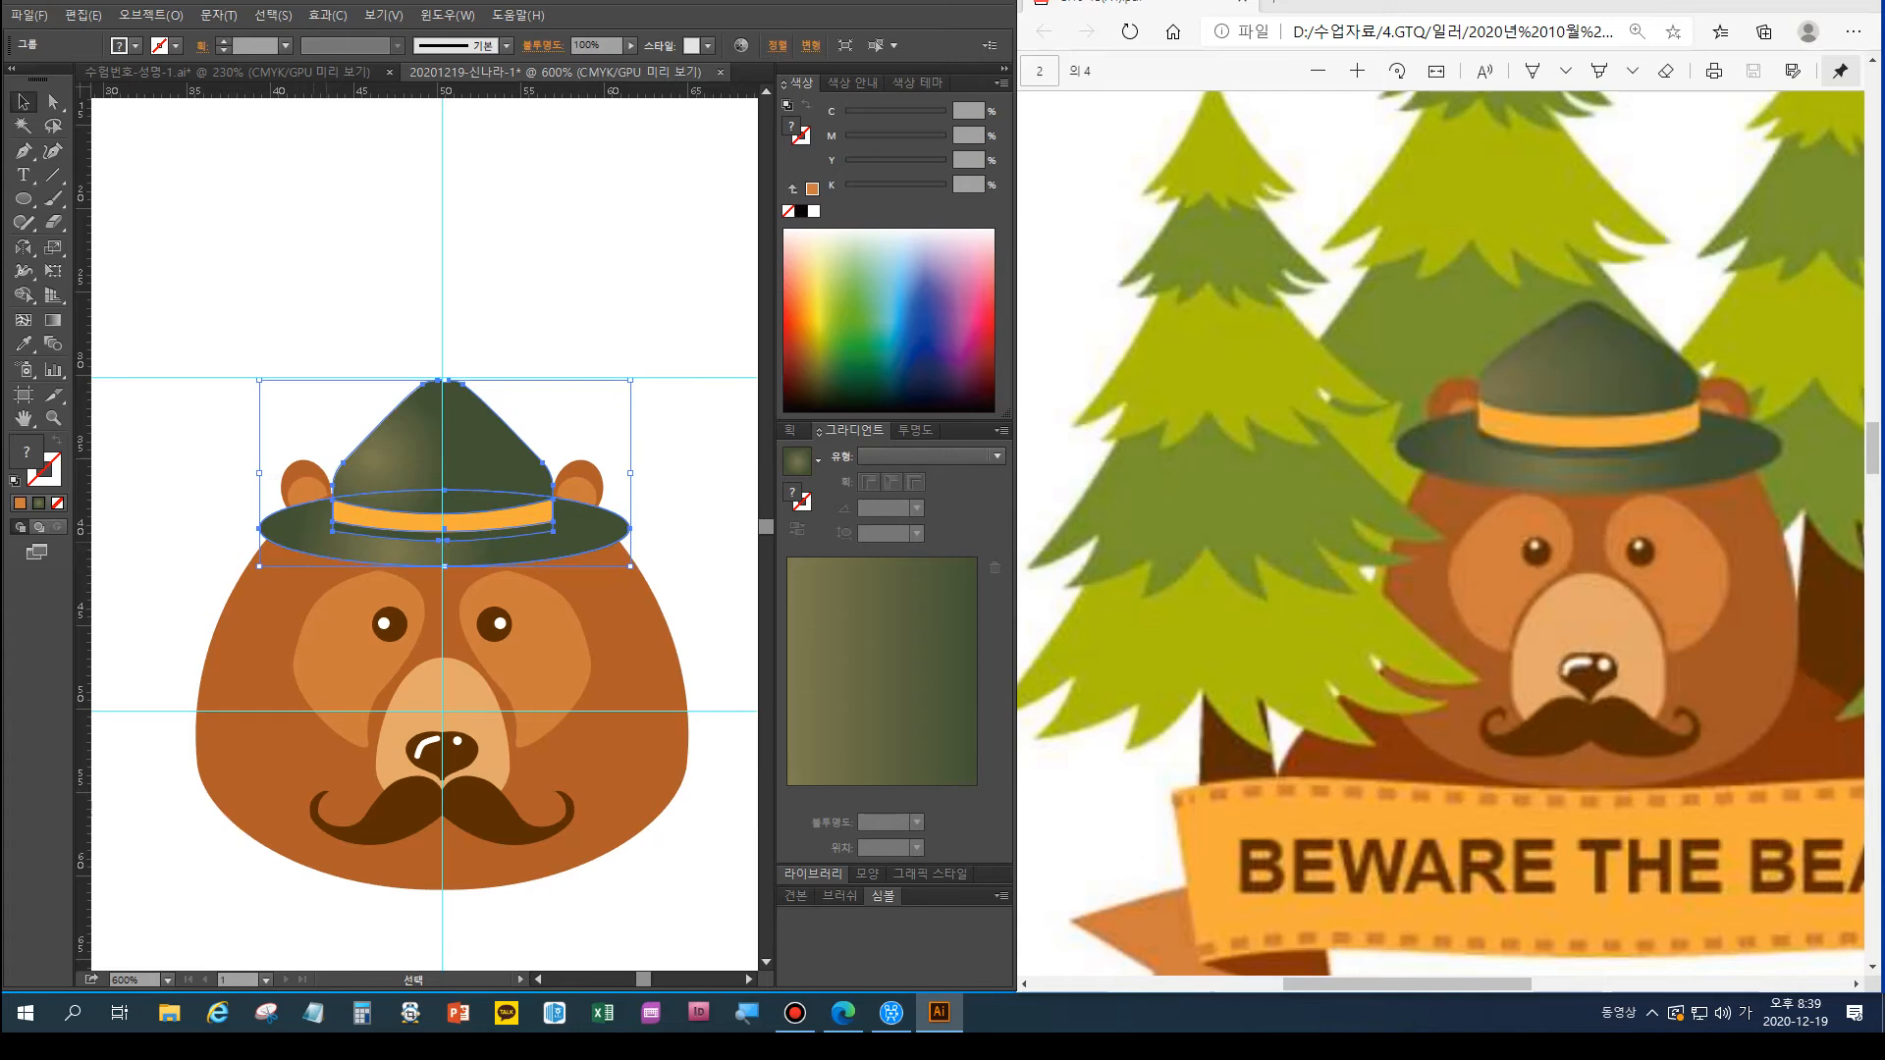
Fit the whole artboard in view, briefly toggle the grid, and hide the cyan guides
{"action": "key", "text": "ctrl+shift+a"}
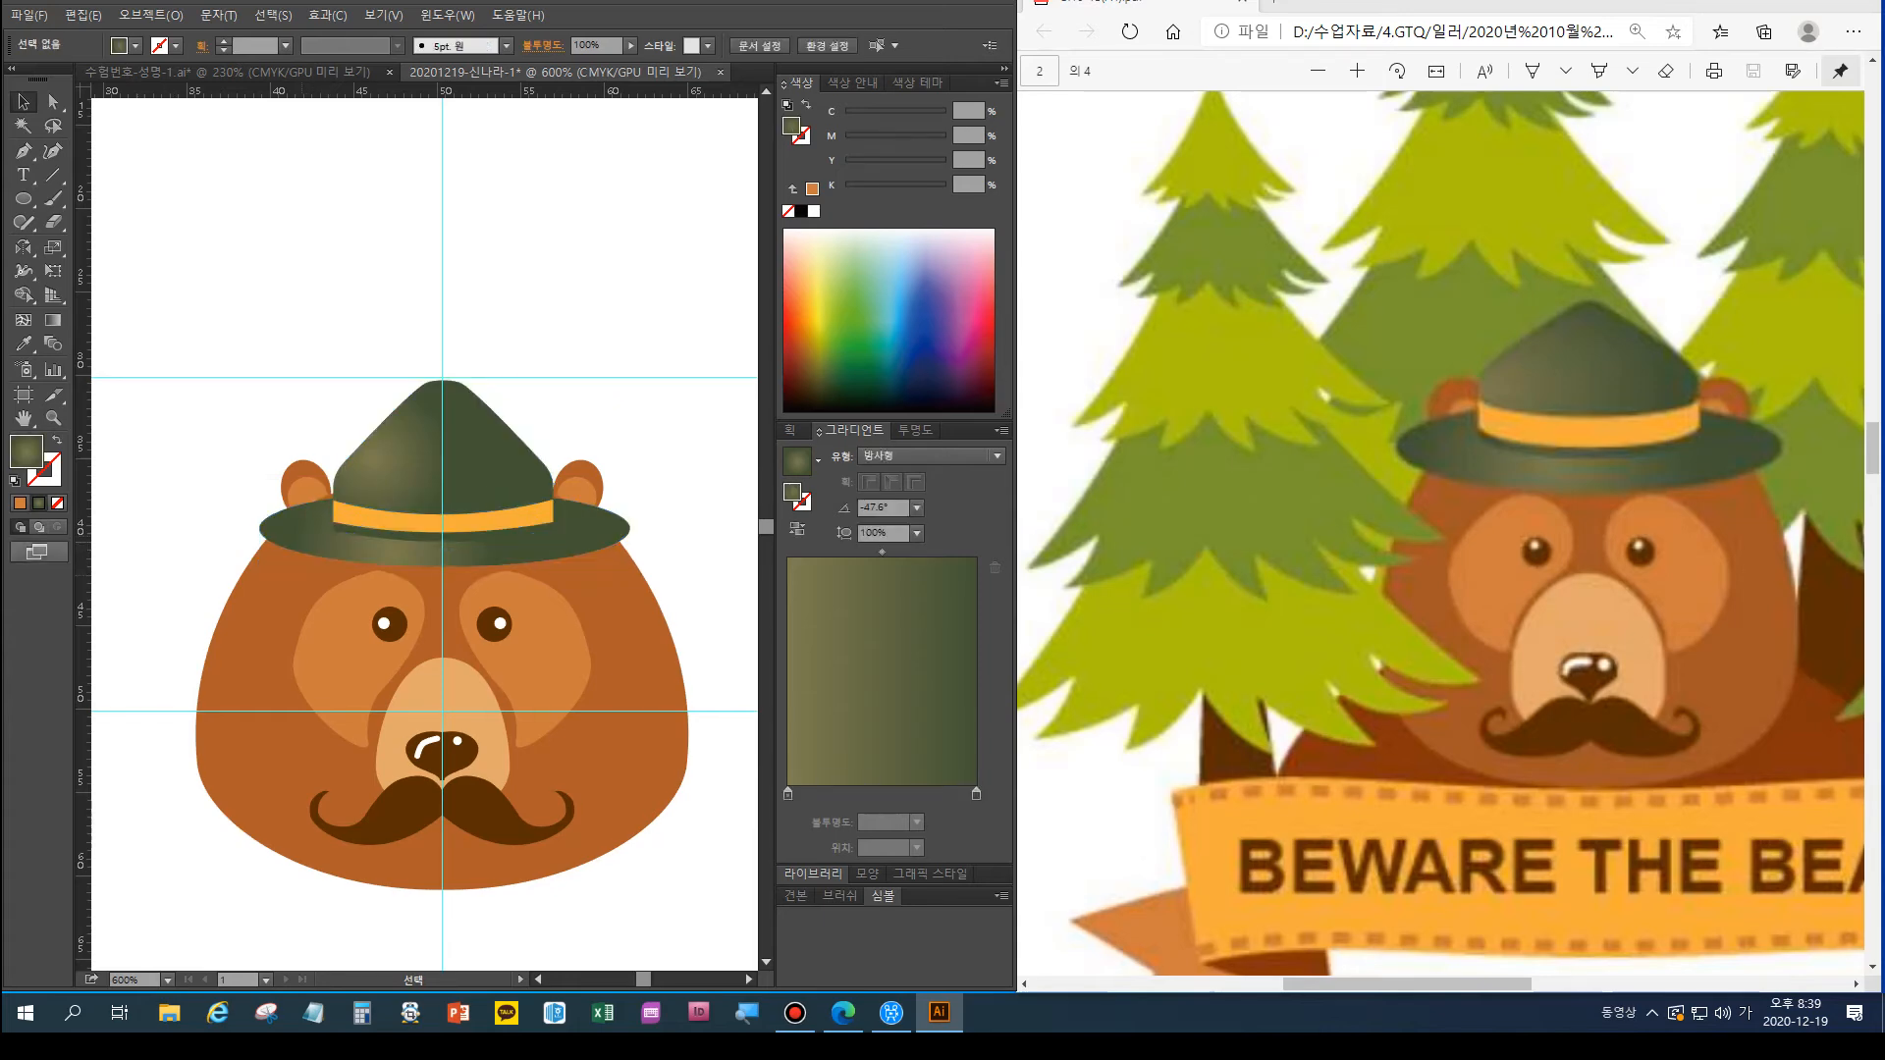
{"action": "key", "text": "ctrl+minus"}
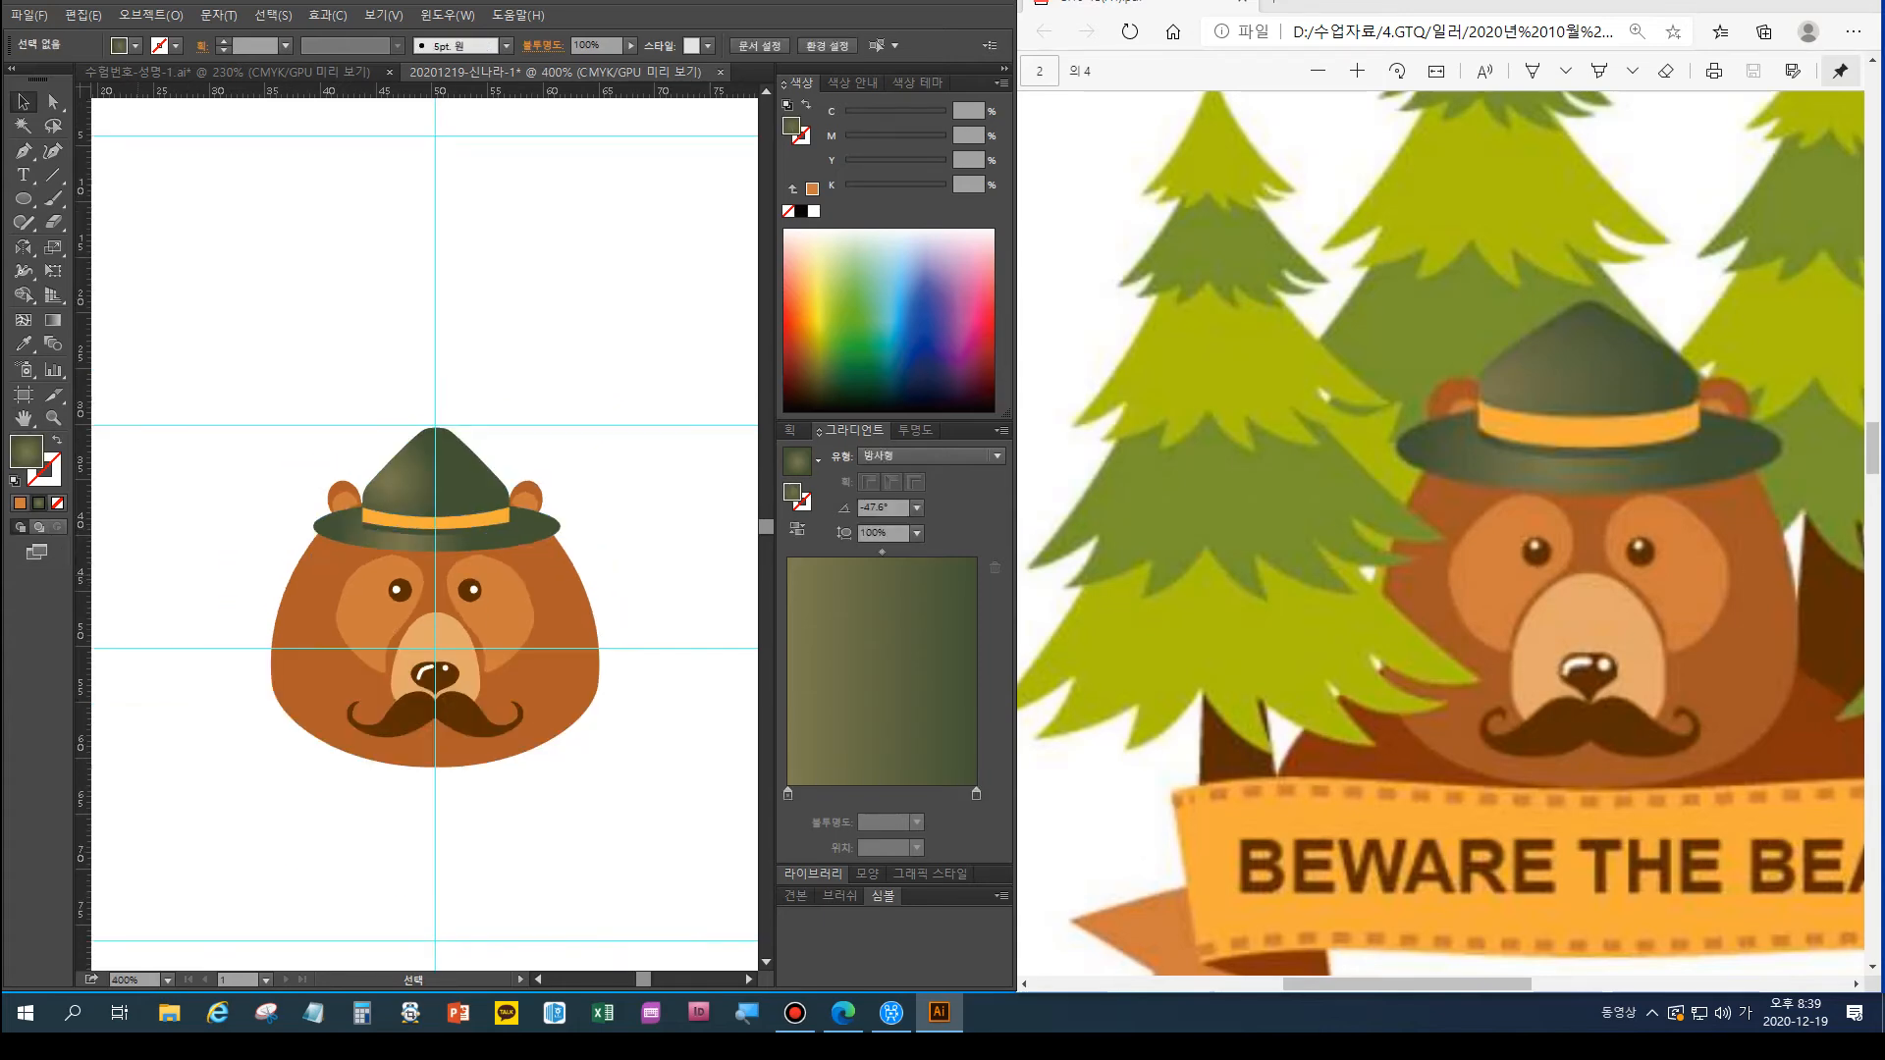
{"action": "double_click", "coordinate": [23, 418]}
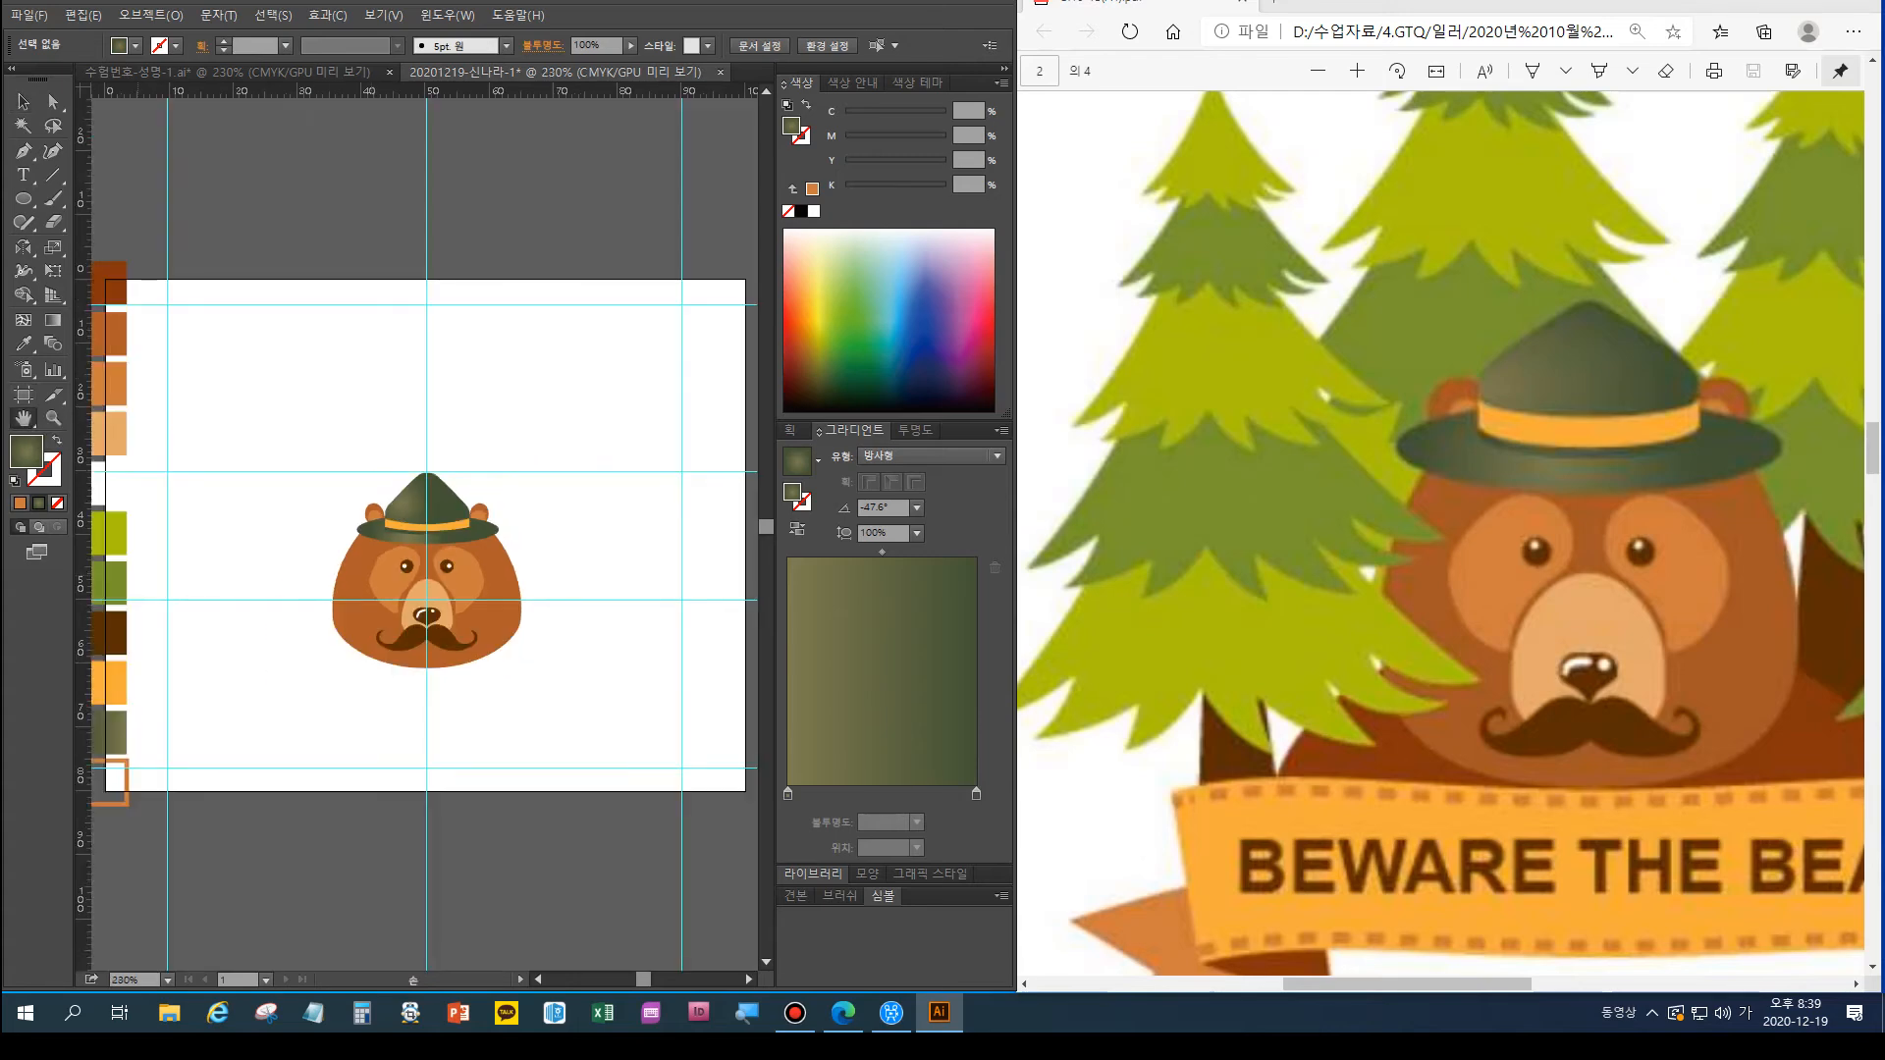
{"action": "key", "text": "ctrl+apostrophe"}
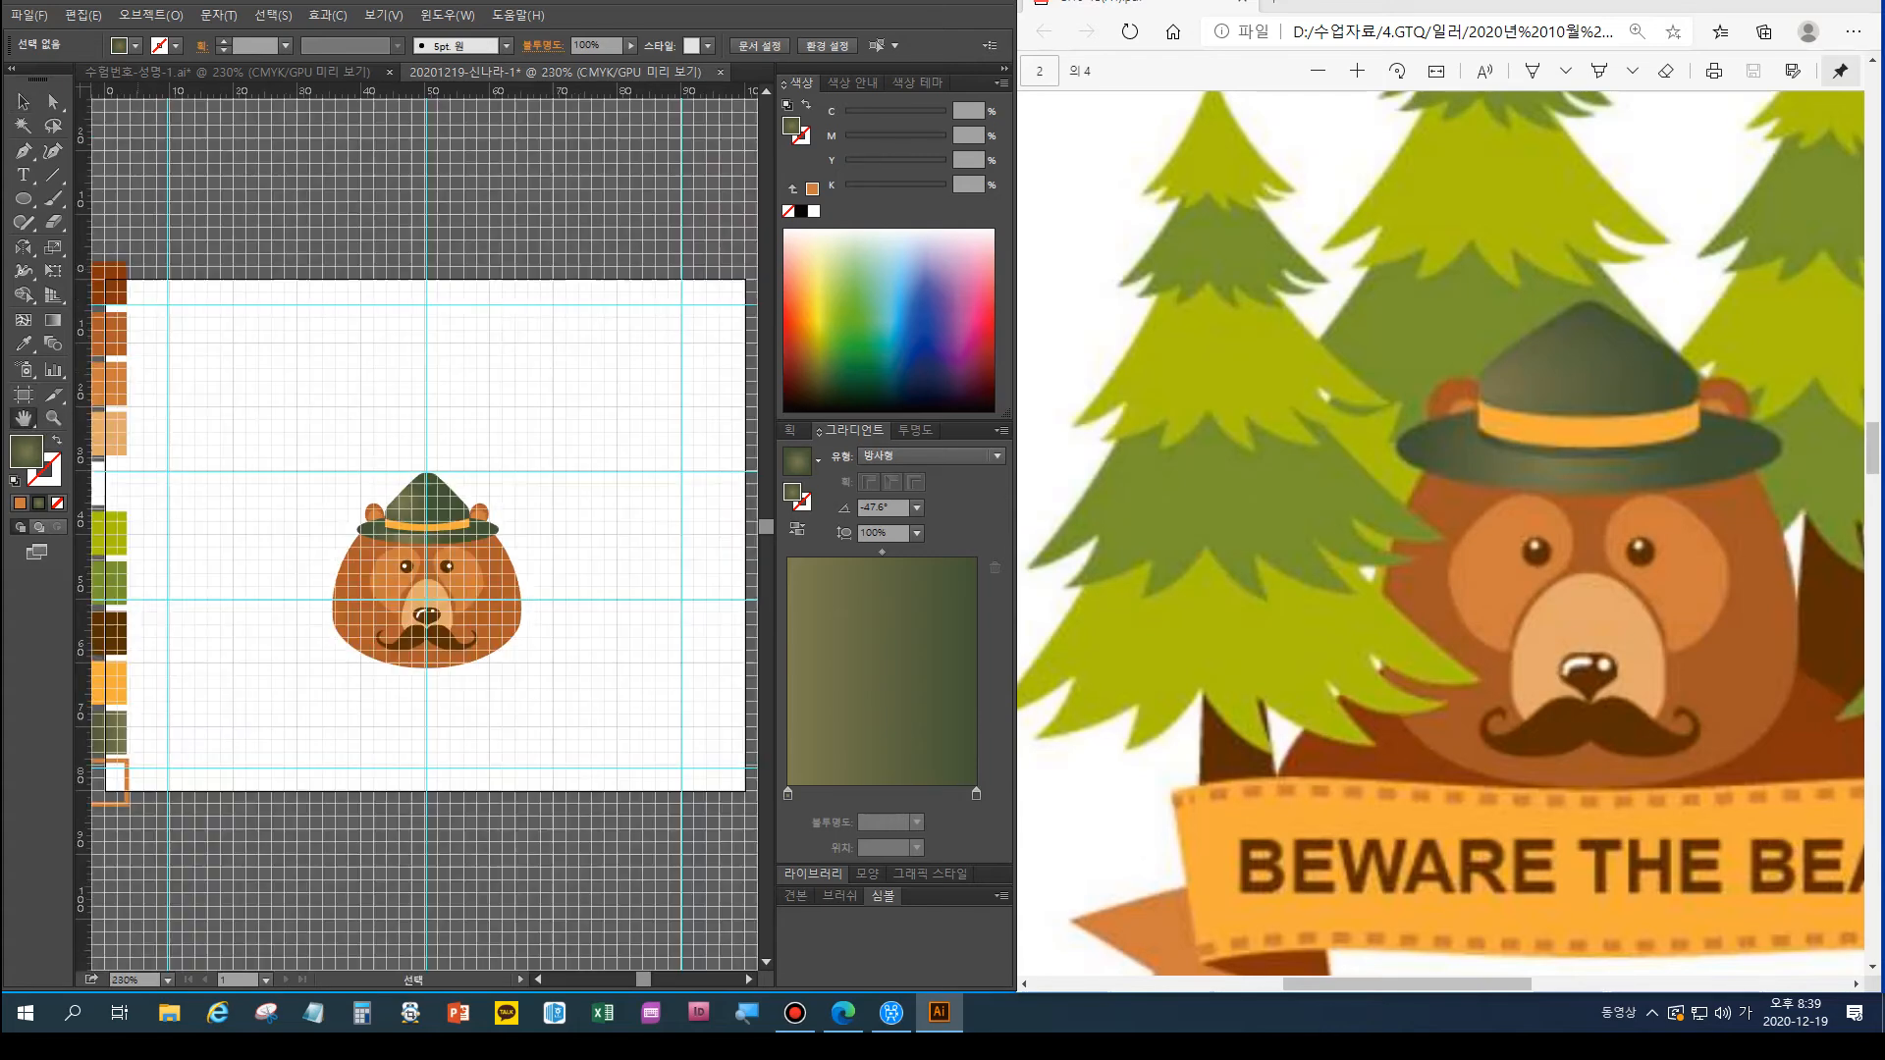
{"action": "key", "text": "ctrl+apostrophe"}
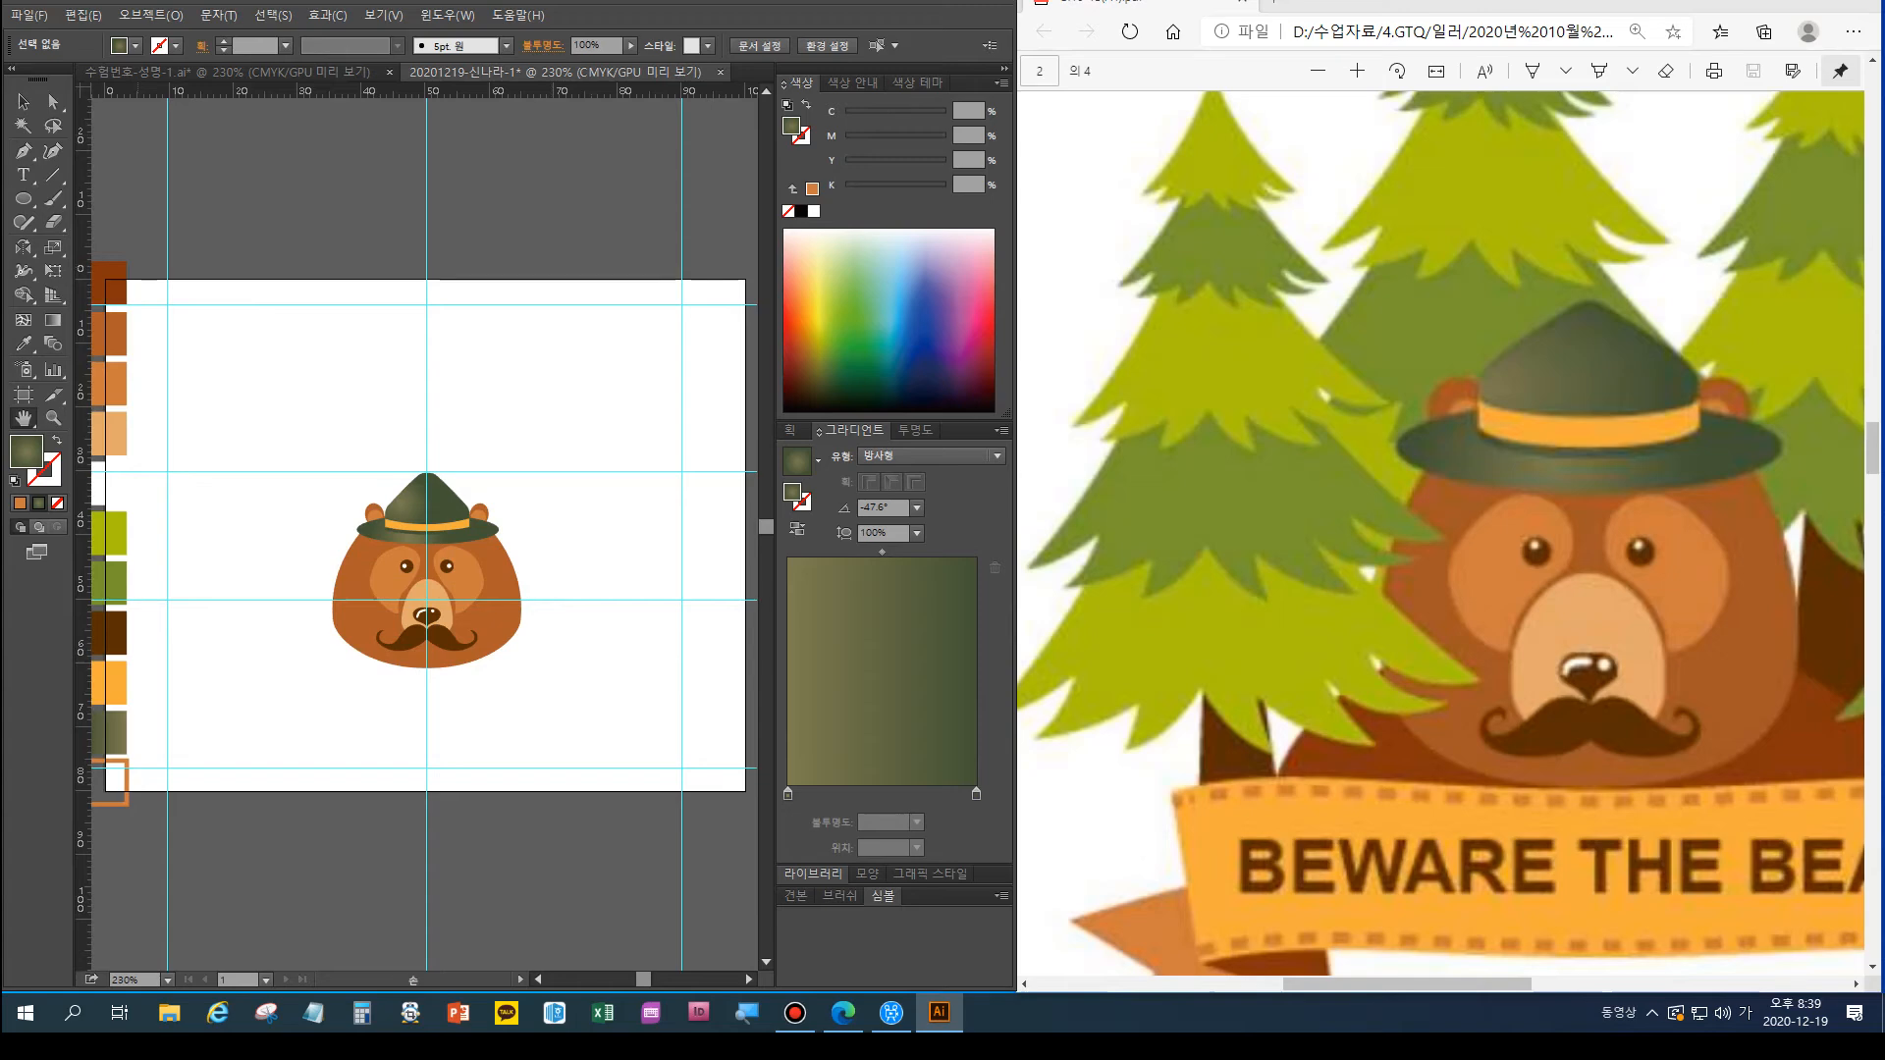
{"action": "left_click", "coordinate": [383, 16]}
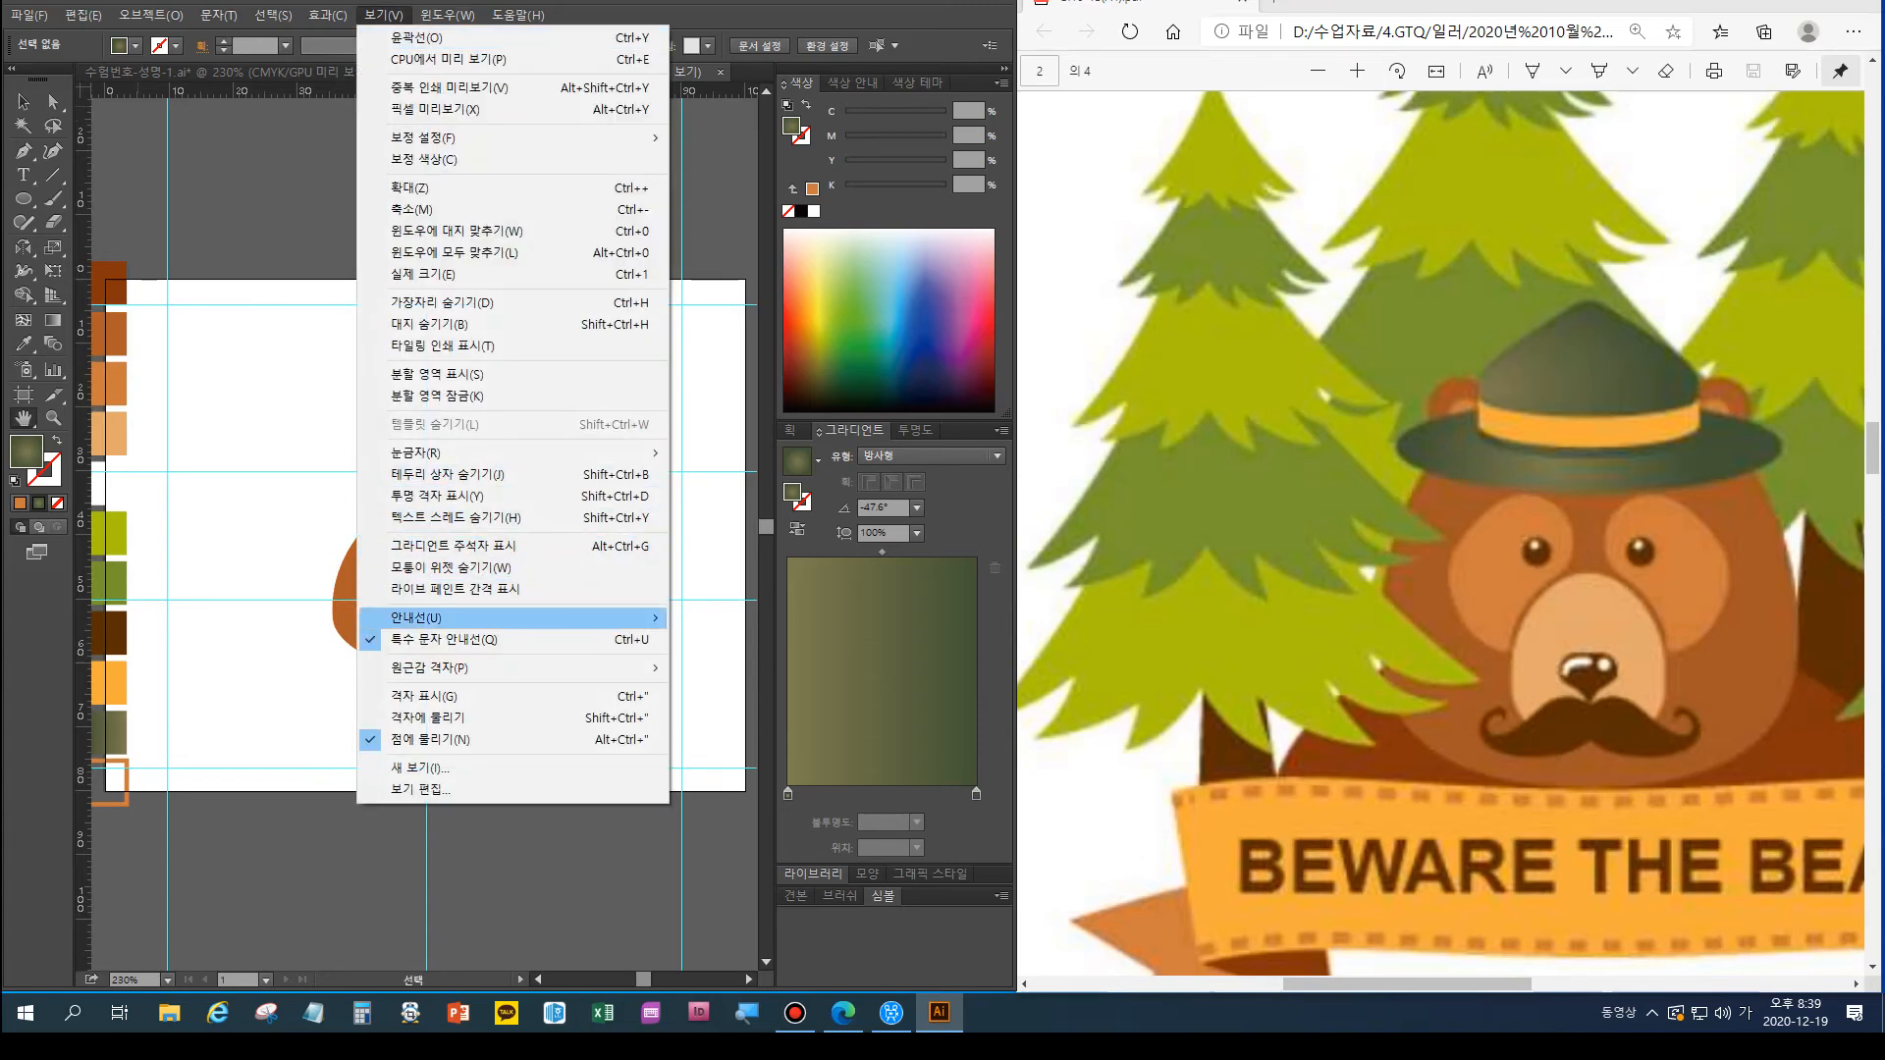
{"action": "mouse_move", "coordinate": [511, 617]}
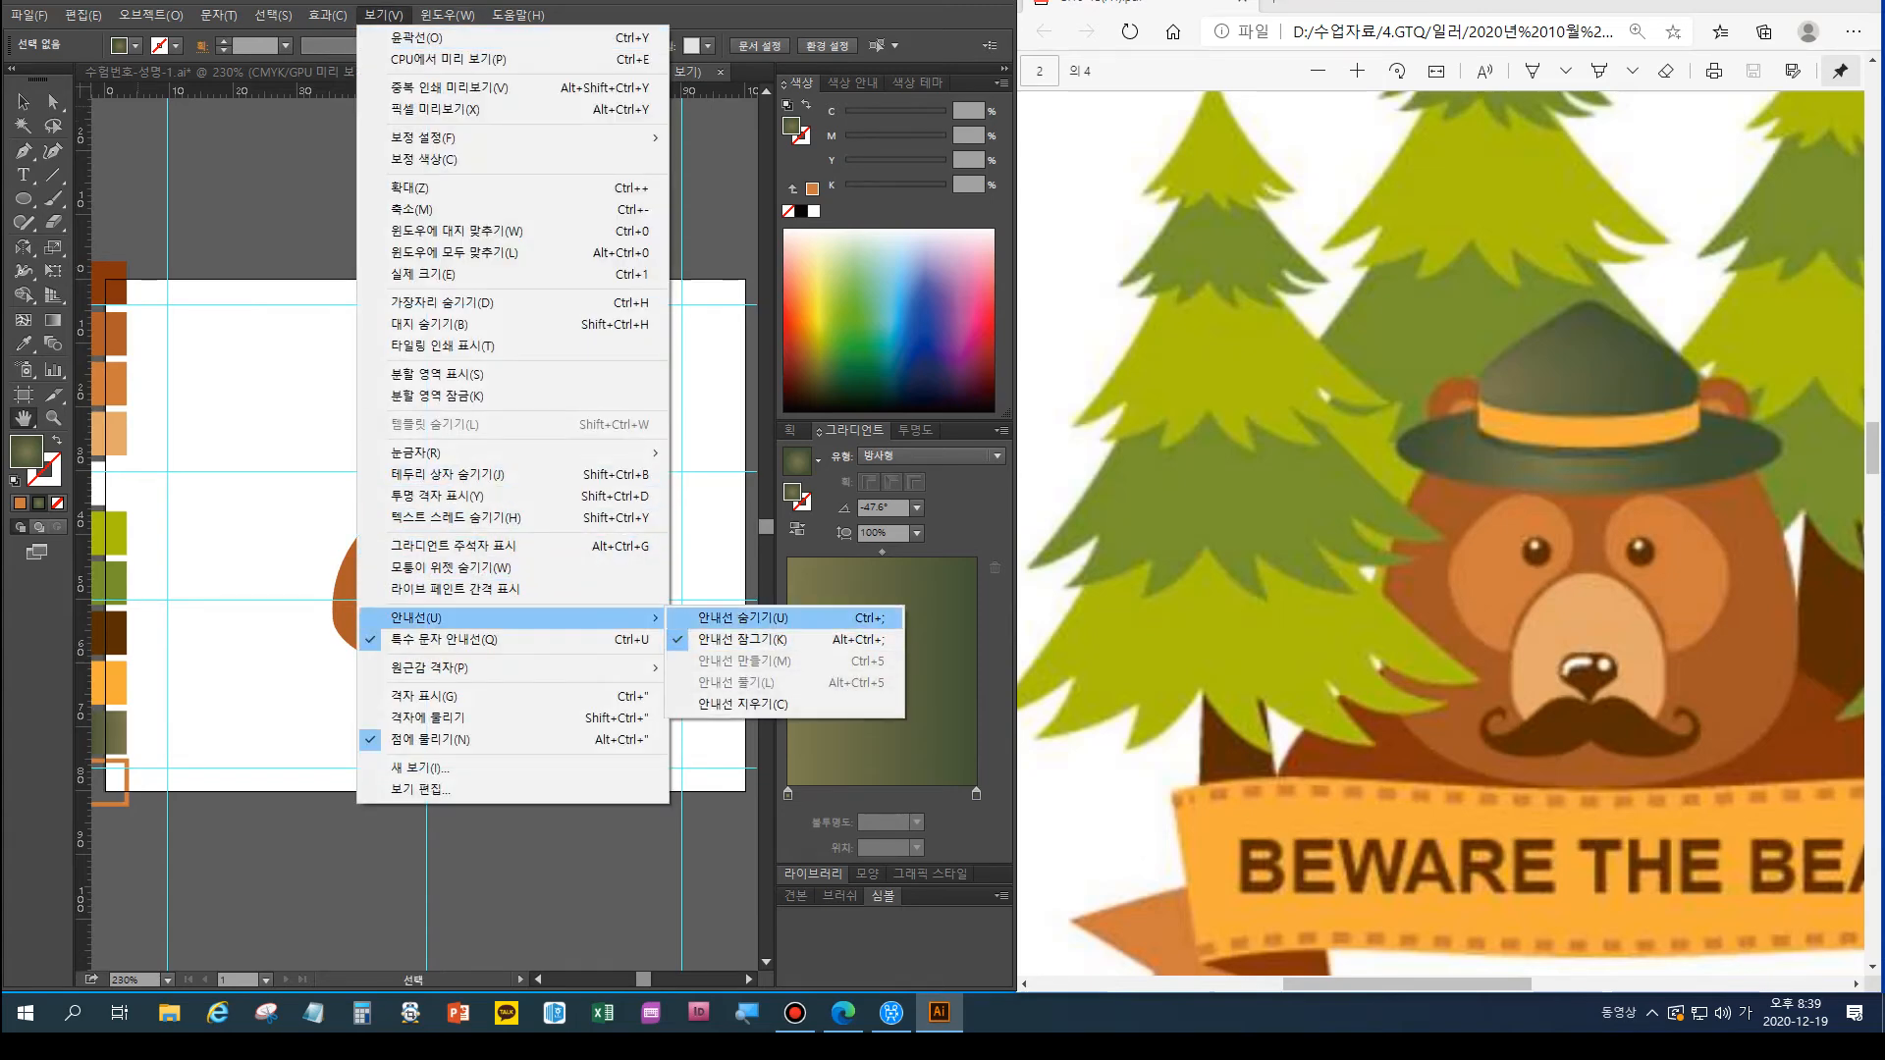
{"action": "left_click", "coordinate": [746, 618]}
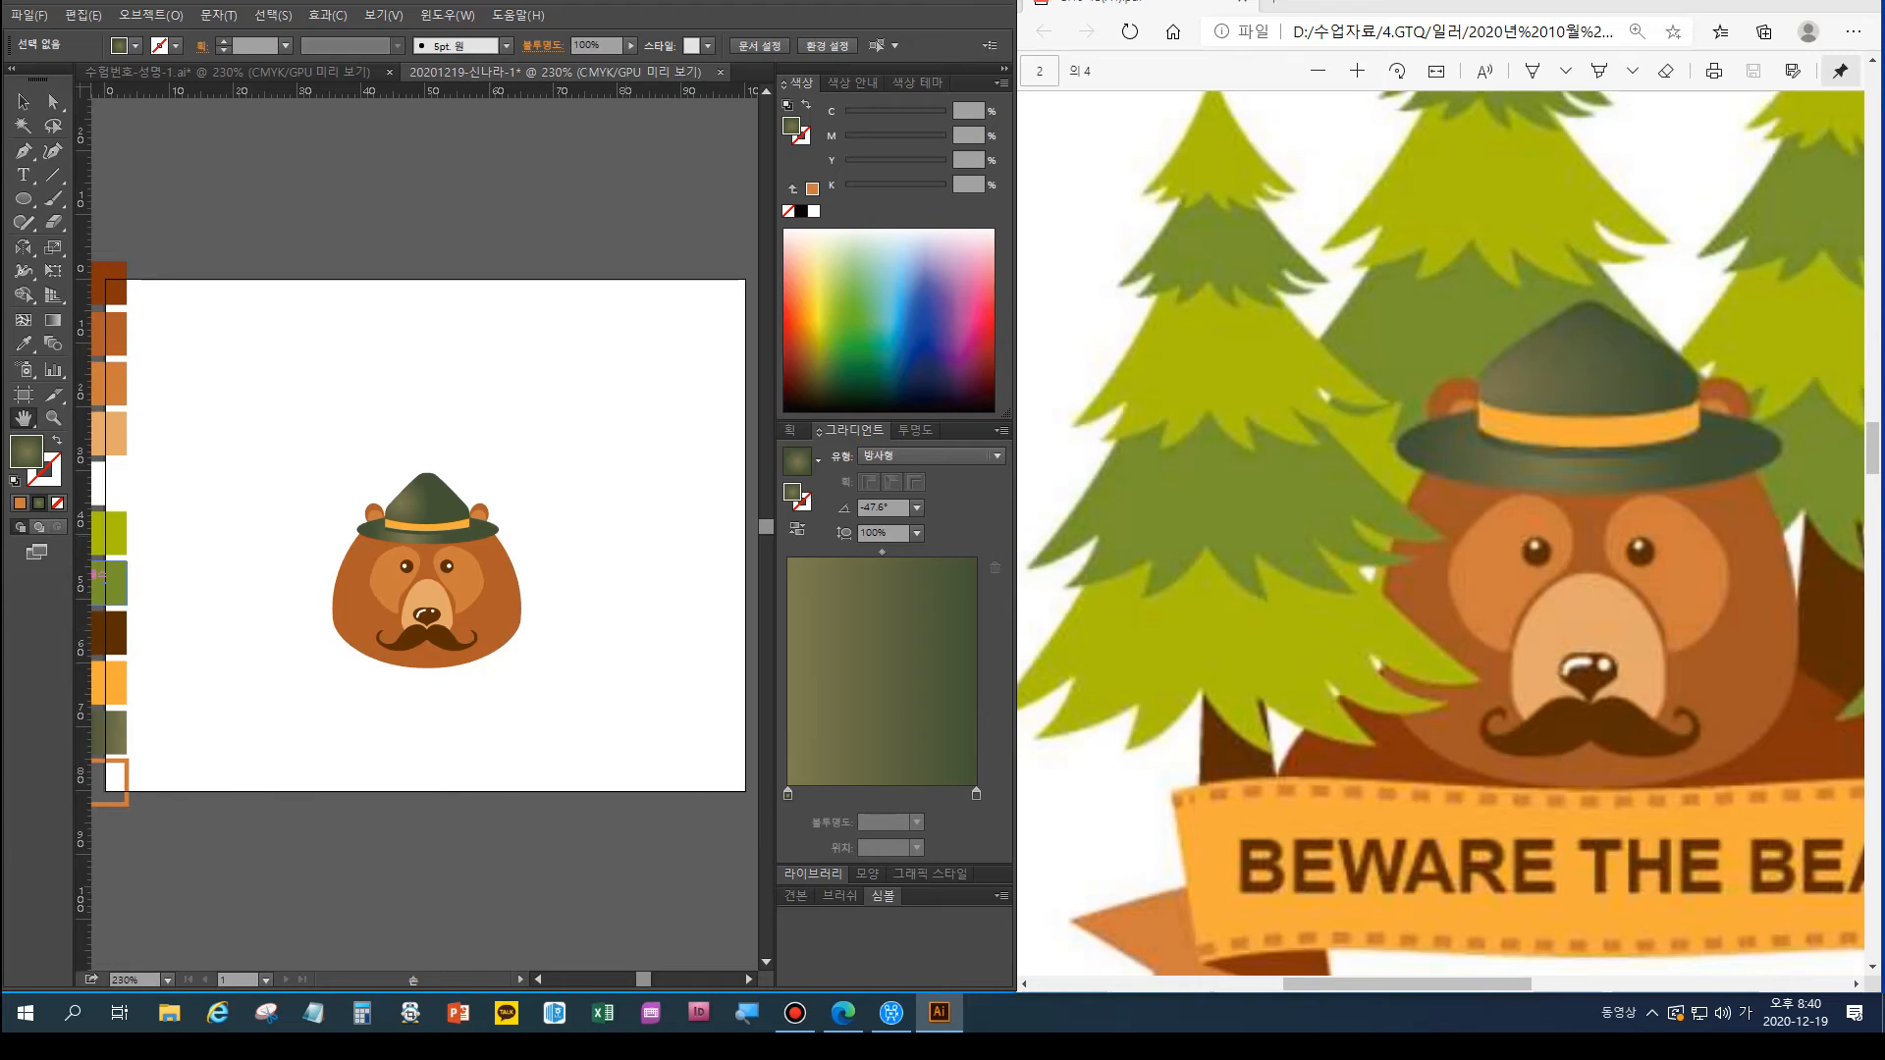
Check the reference PDF, then show the guides again on the bear-head artboard
{"action": "left_click", "coordinate": [1586, 330]}
{"action": "scroll", "coordinate": [1586, 330], "scroll_direction": "down", "scroll_amount": 4}
{"action": "scroll", "coordinate": [1586, 329], "scroll_direction": "up", "scroll_amount": 1}
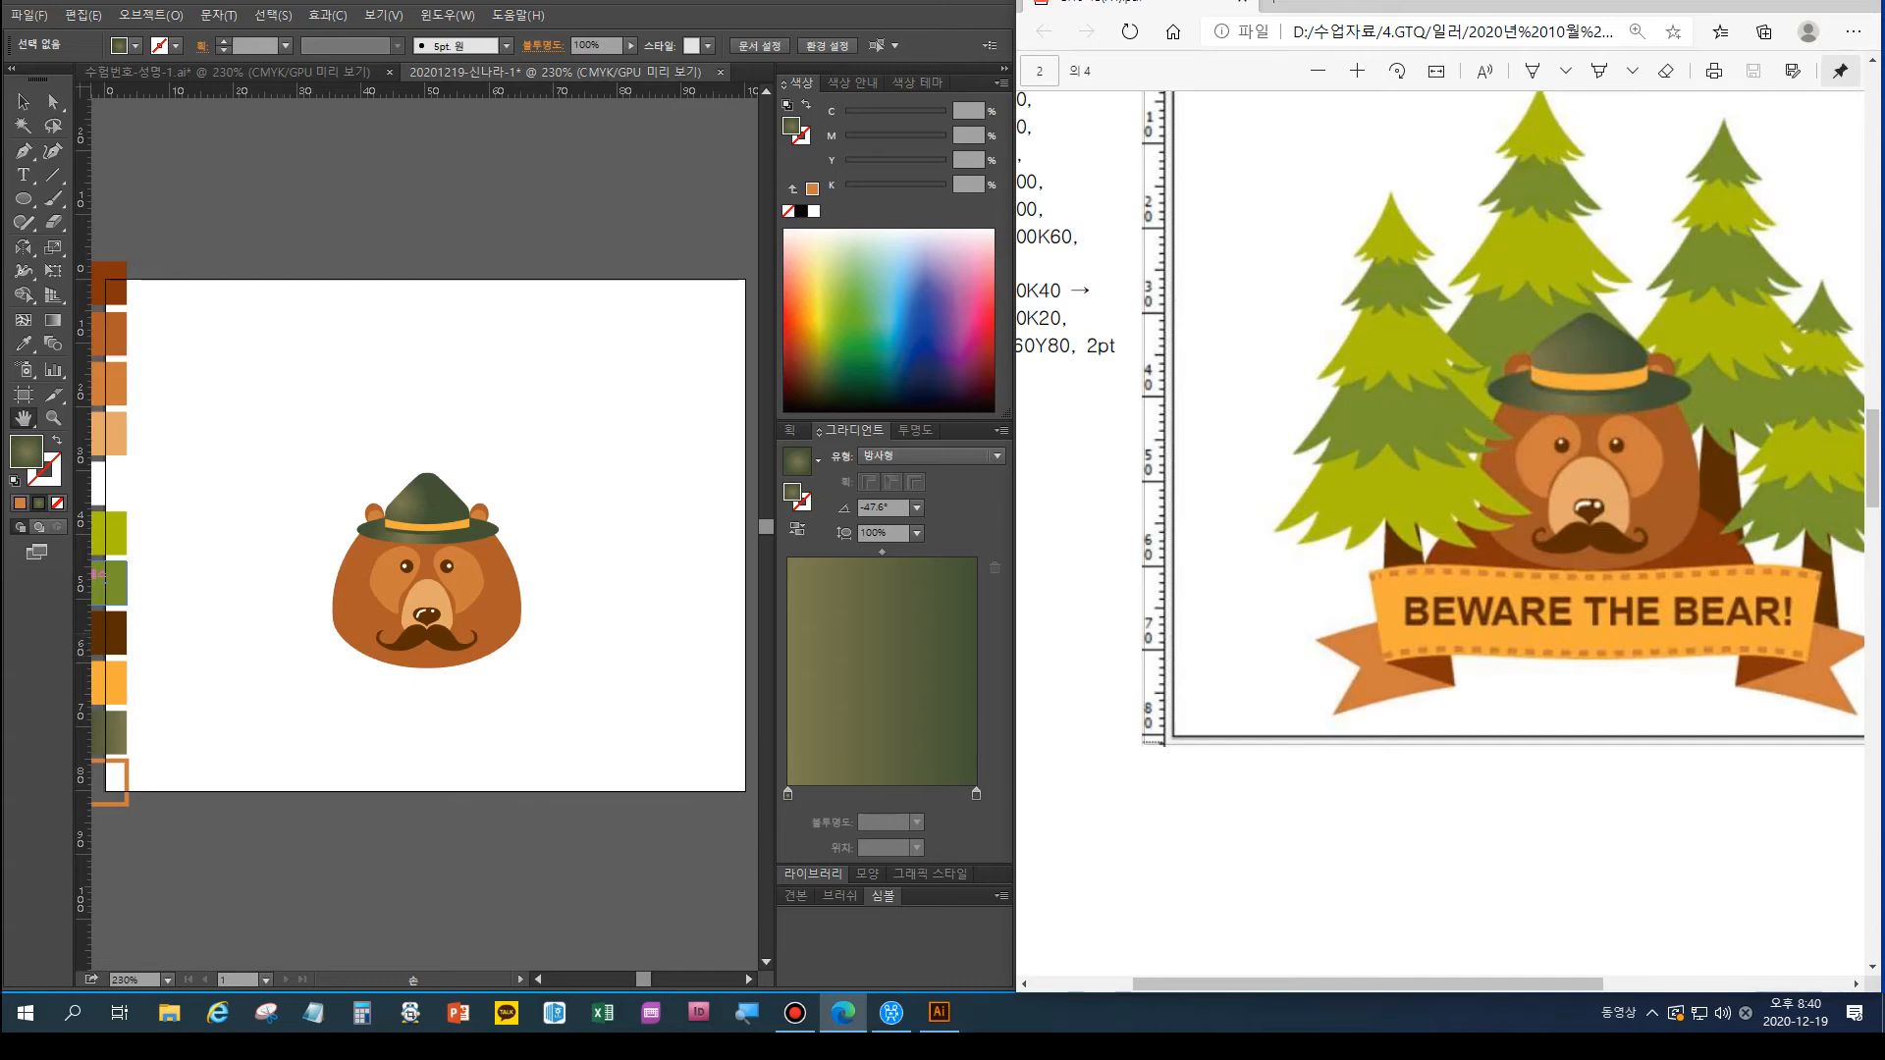
{"action": "key", "text": "alt+Tab"}
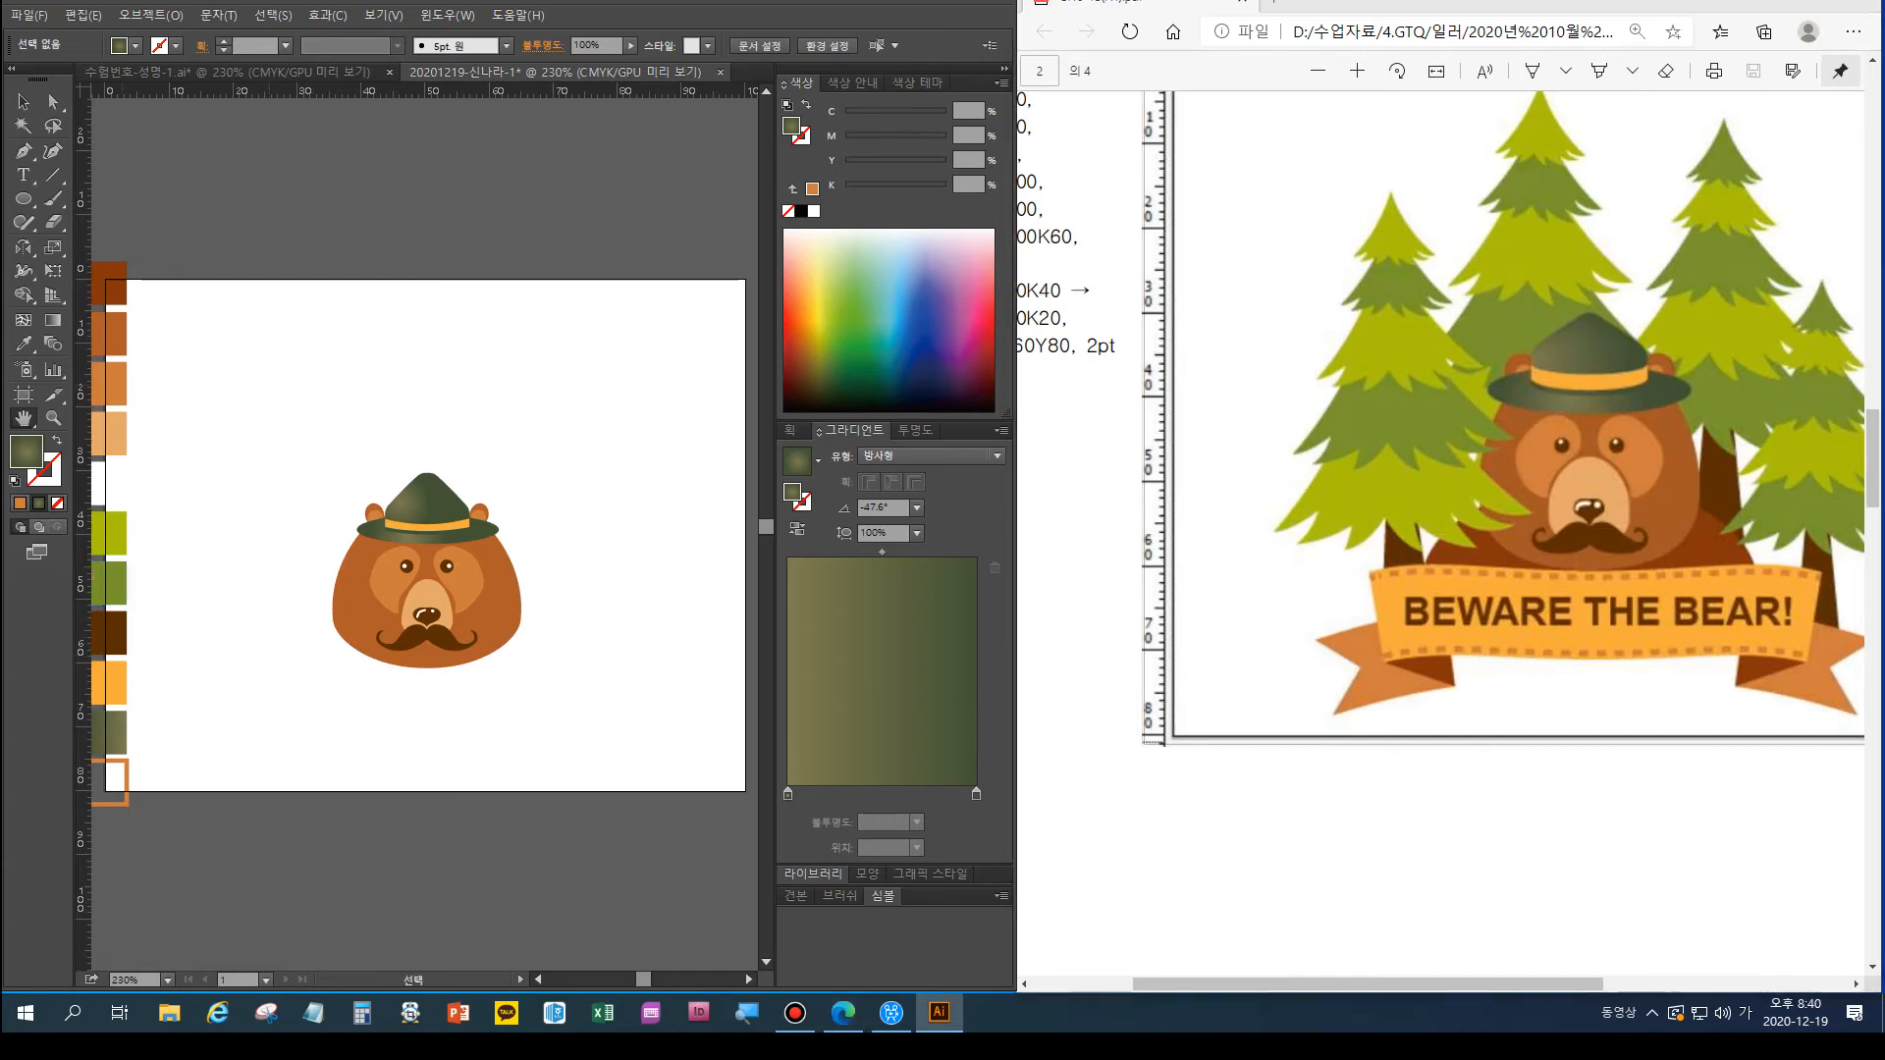
{"action": "key", "text": "ctrl+semicolon"}
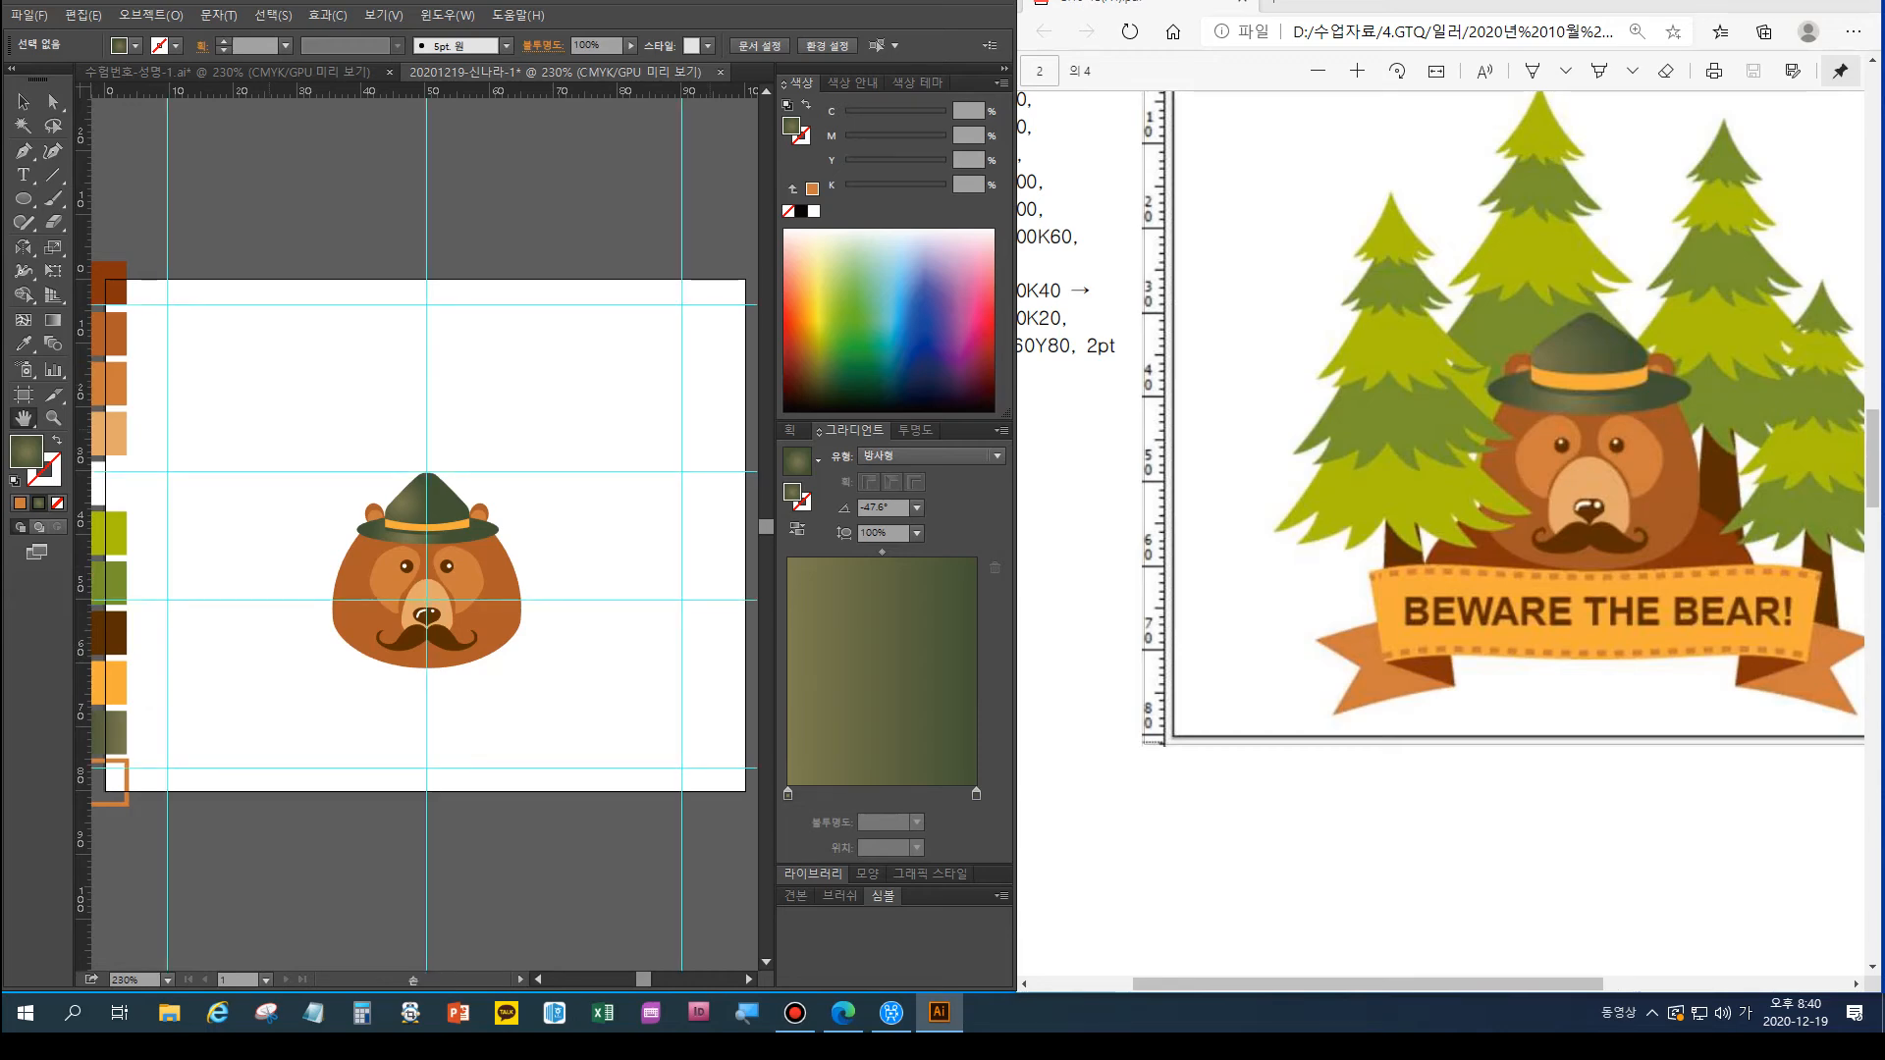
In the finished logo file, group the banner, text and both ribbon tails, then return
{"action": "key", "text": "ctrl+Tab"}
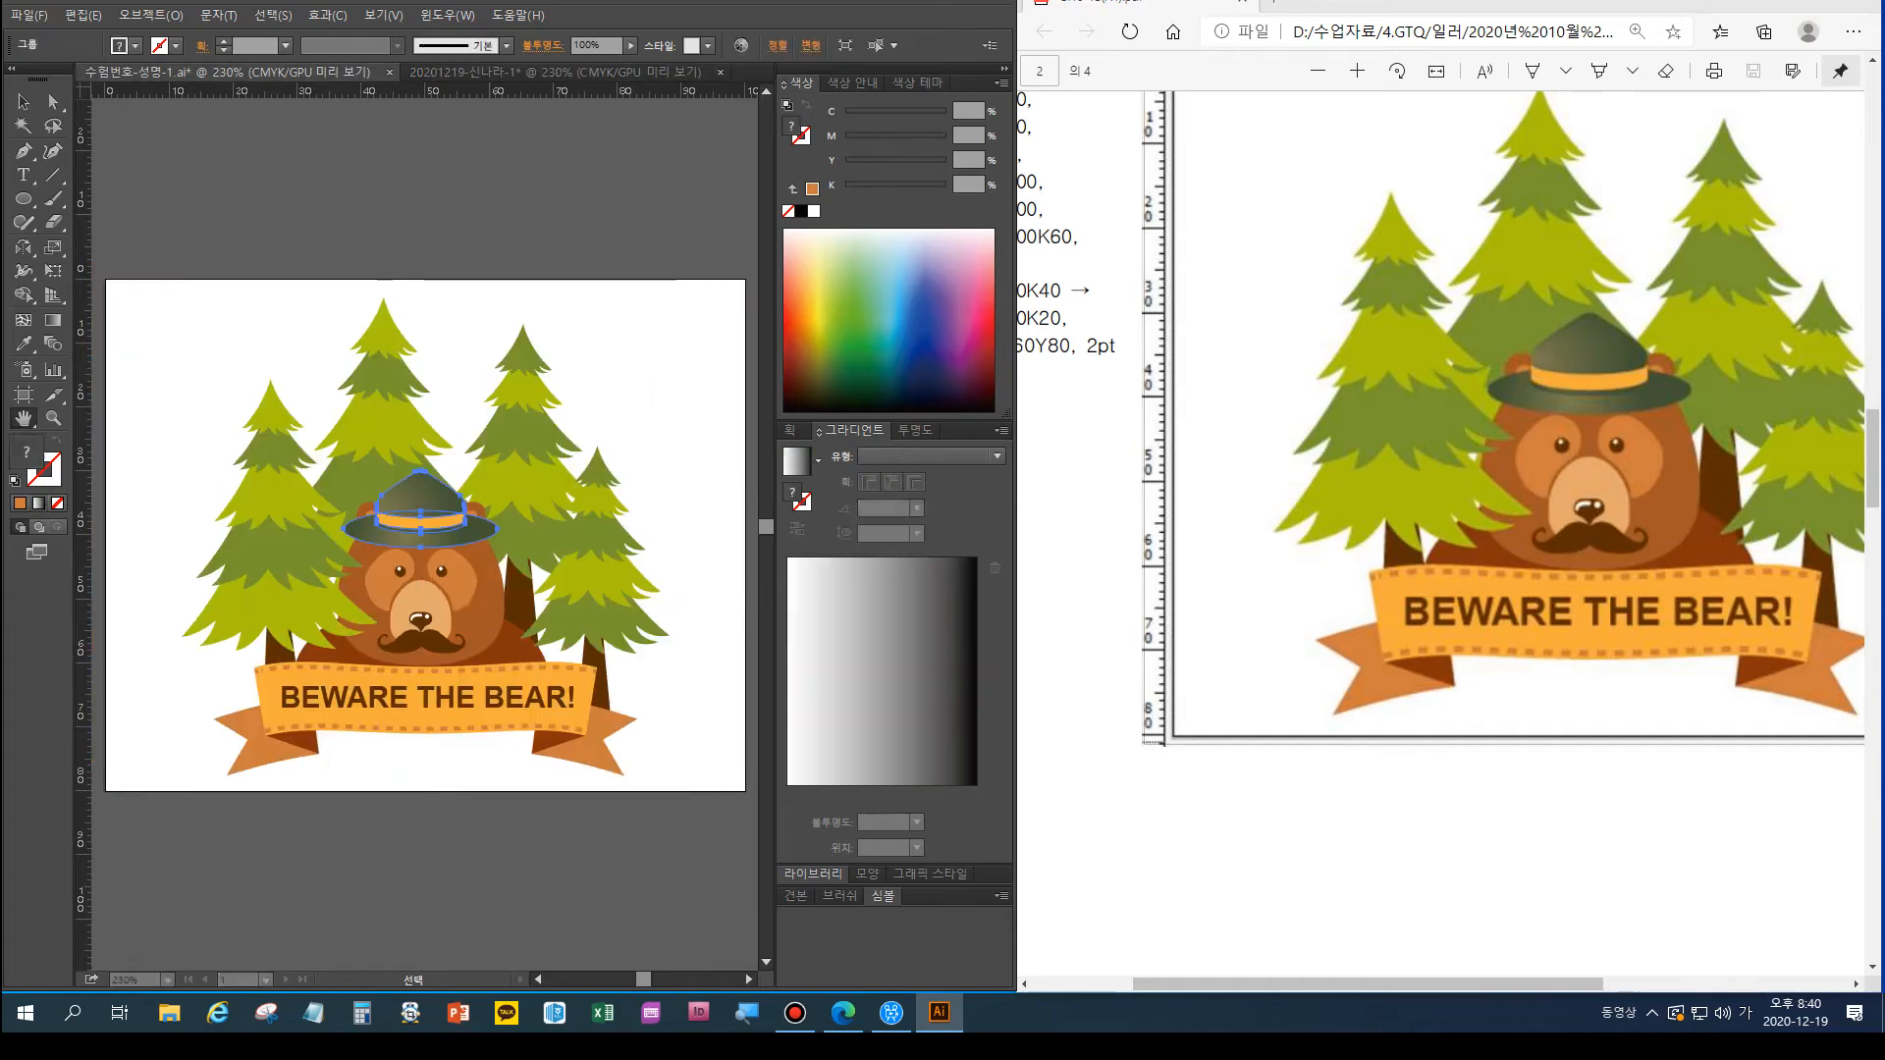
{"action": "key", "text": "v"}
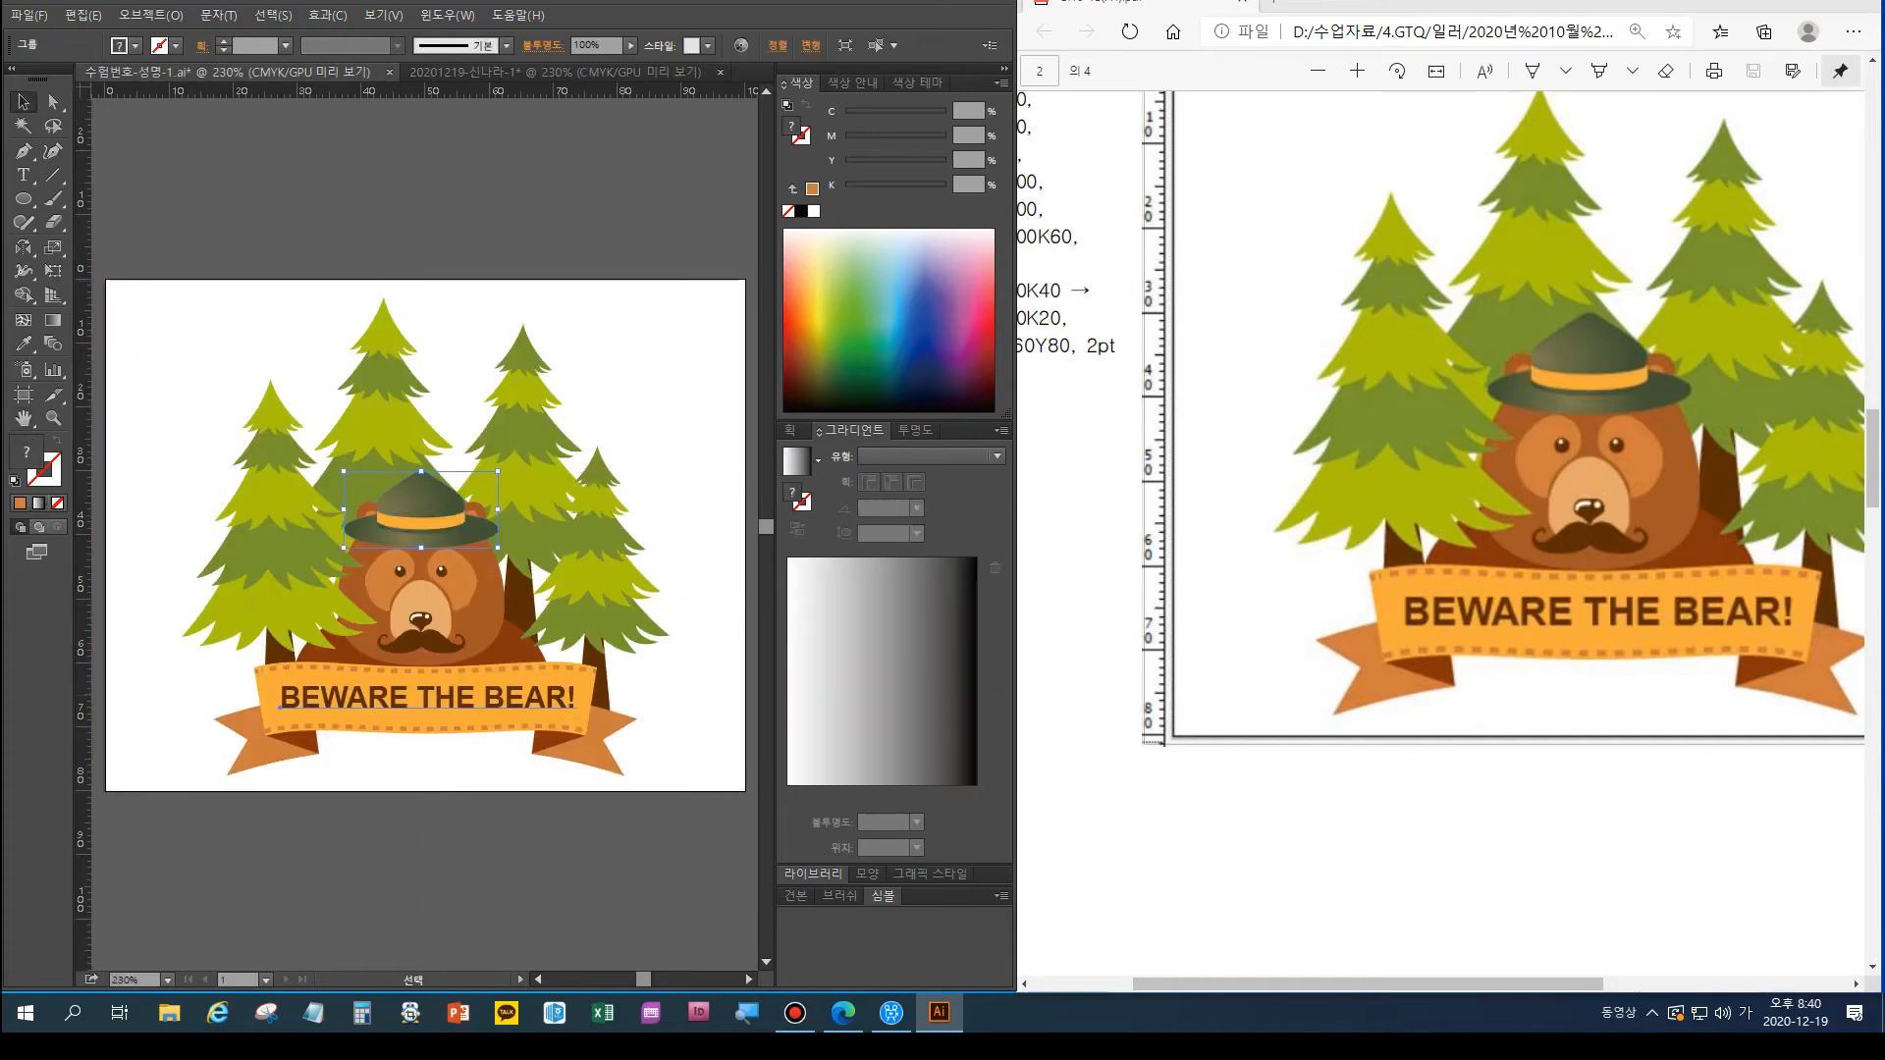
{"action": "left_click", "coordinate": [422, 699]}
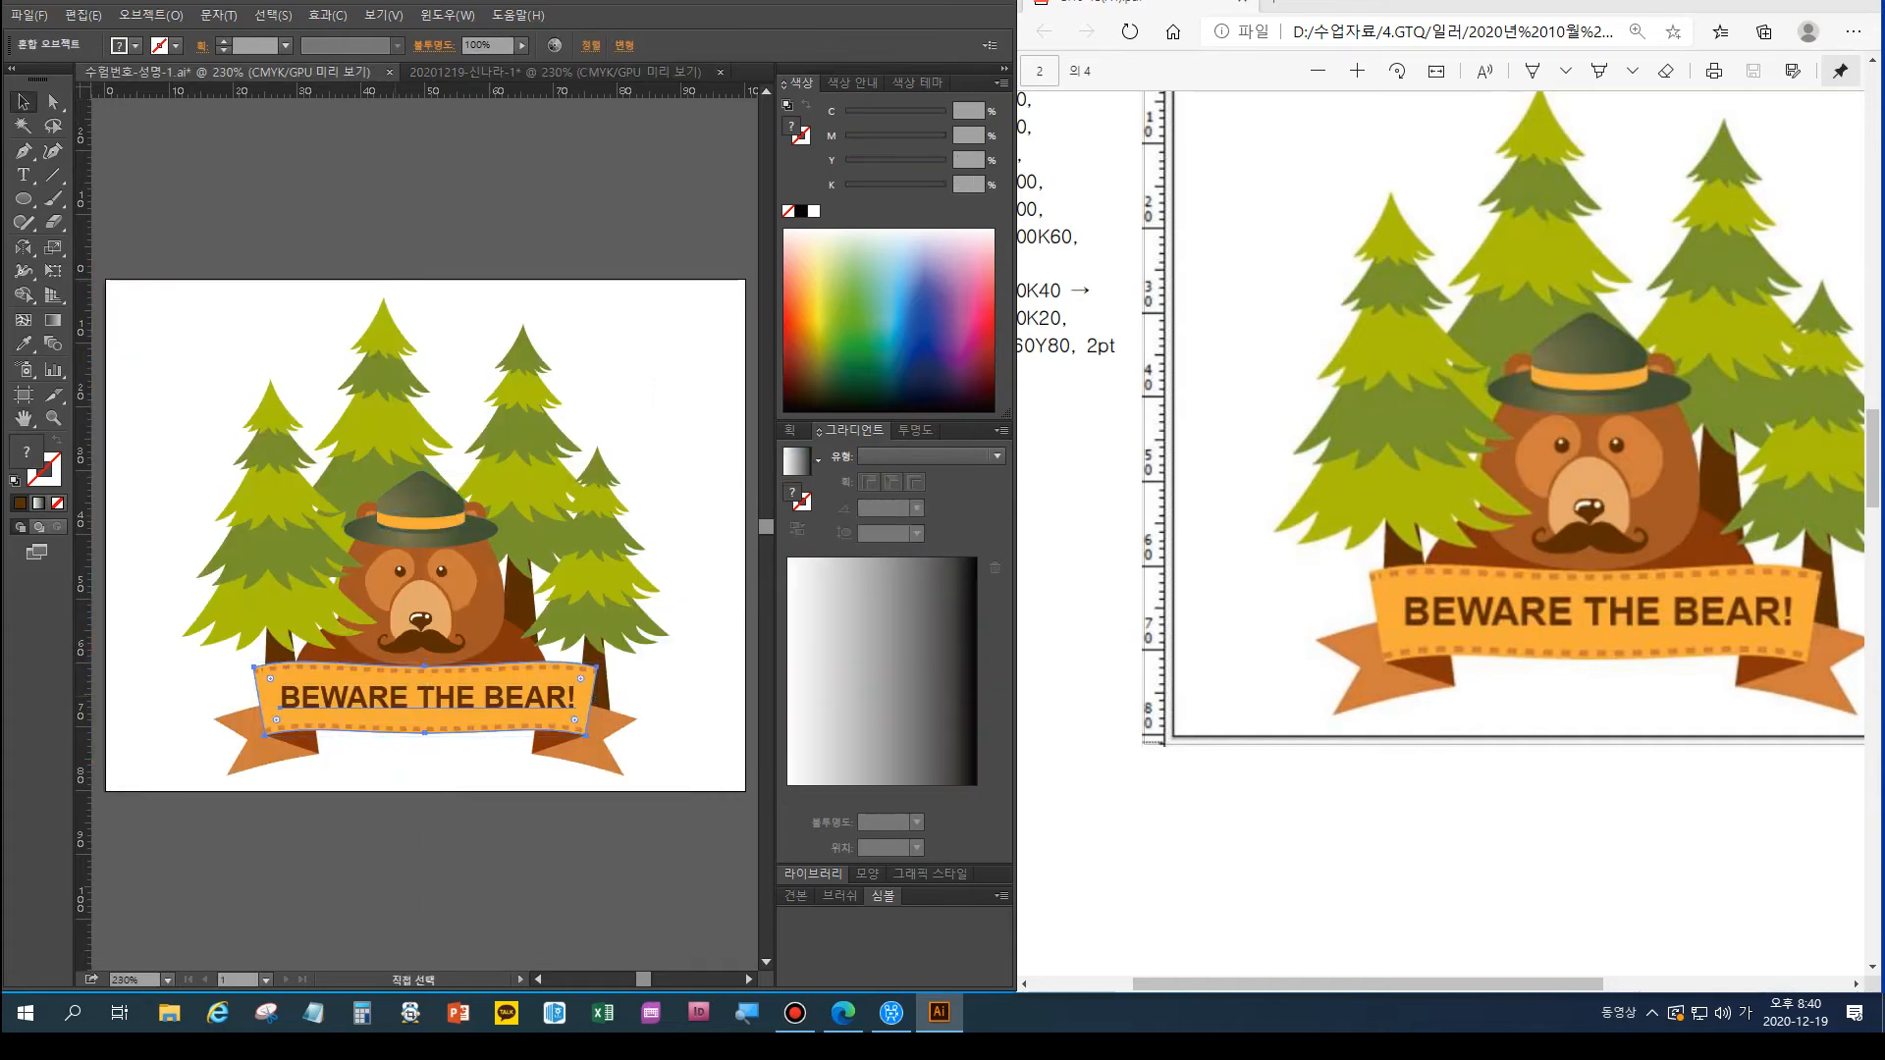
{"action": "left_click", "coordinate": [305, 747], "text": "shift"}
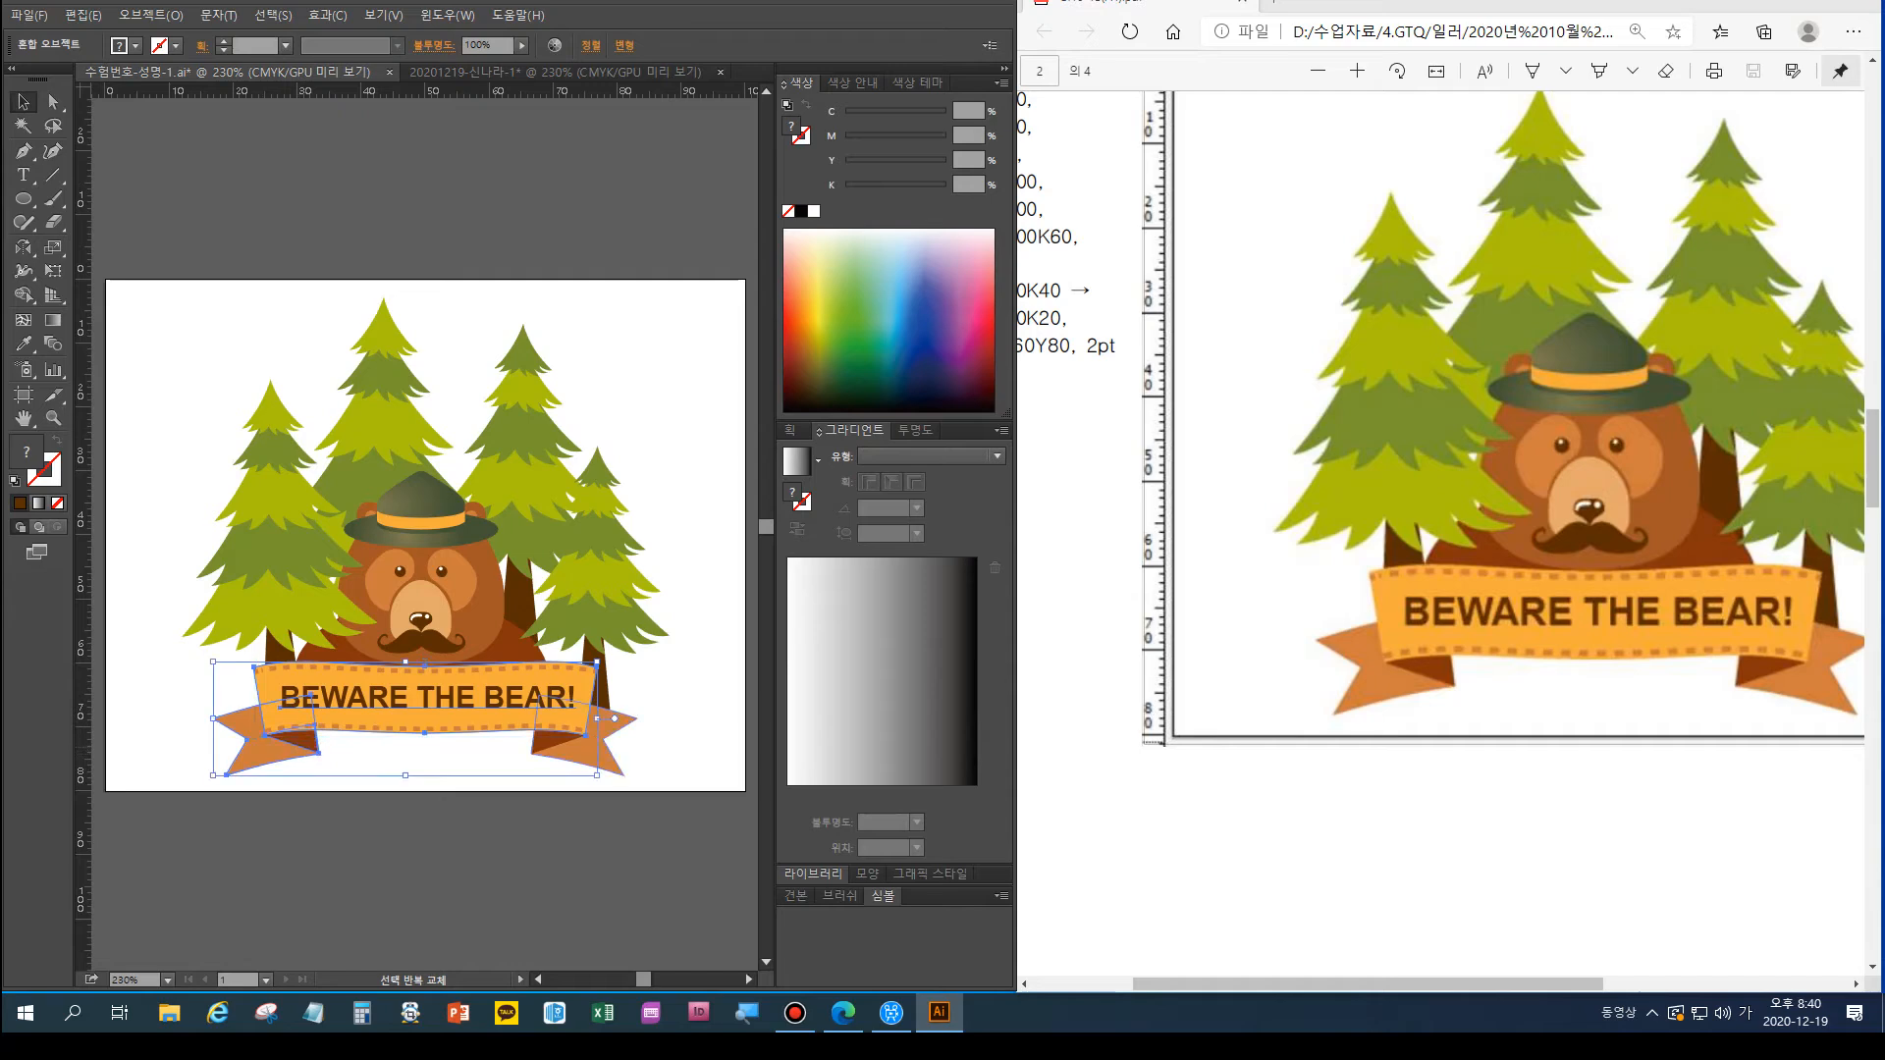
{"action": "left_click", "coordinate": [587, 724], "text": "shift"}
{"action": "key", "text": "a"}
{"action": "key", "text": "ctrl+g"}
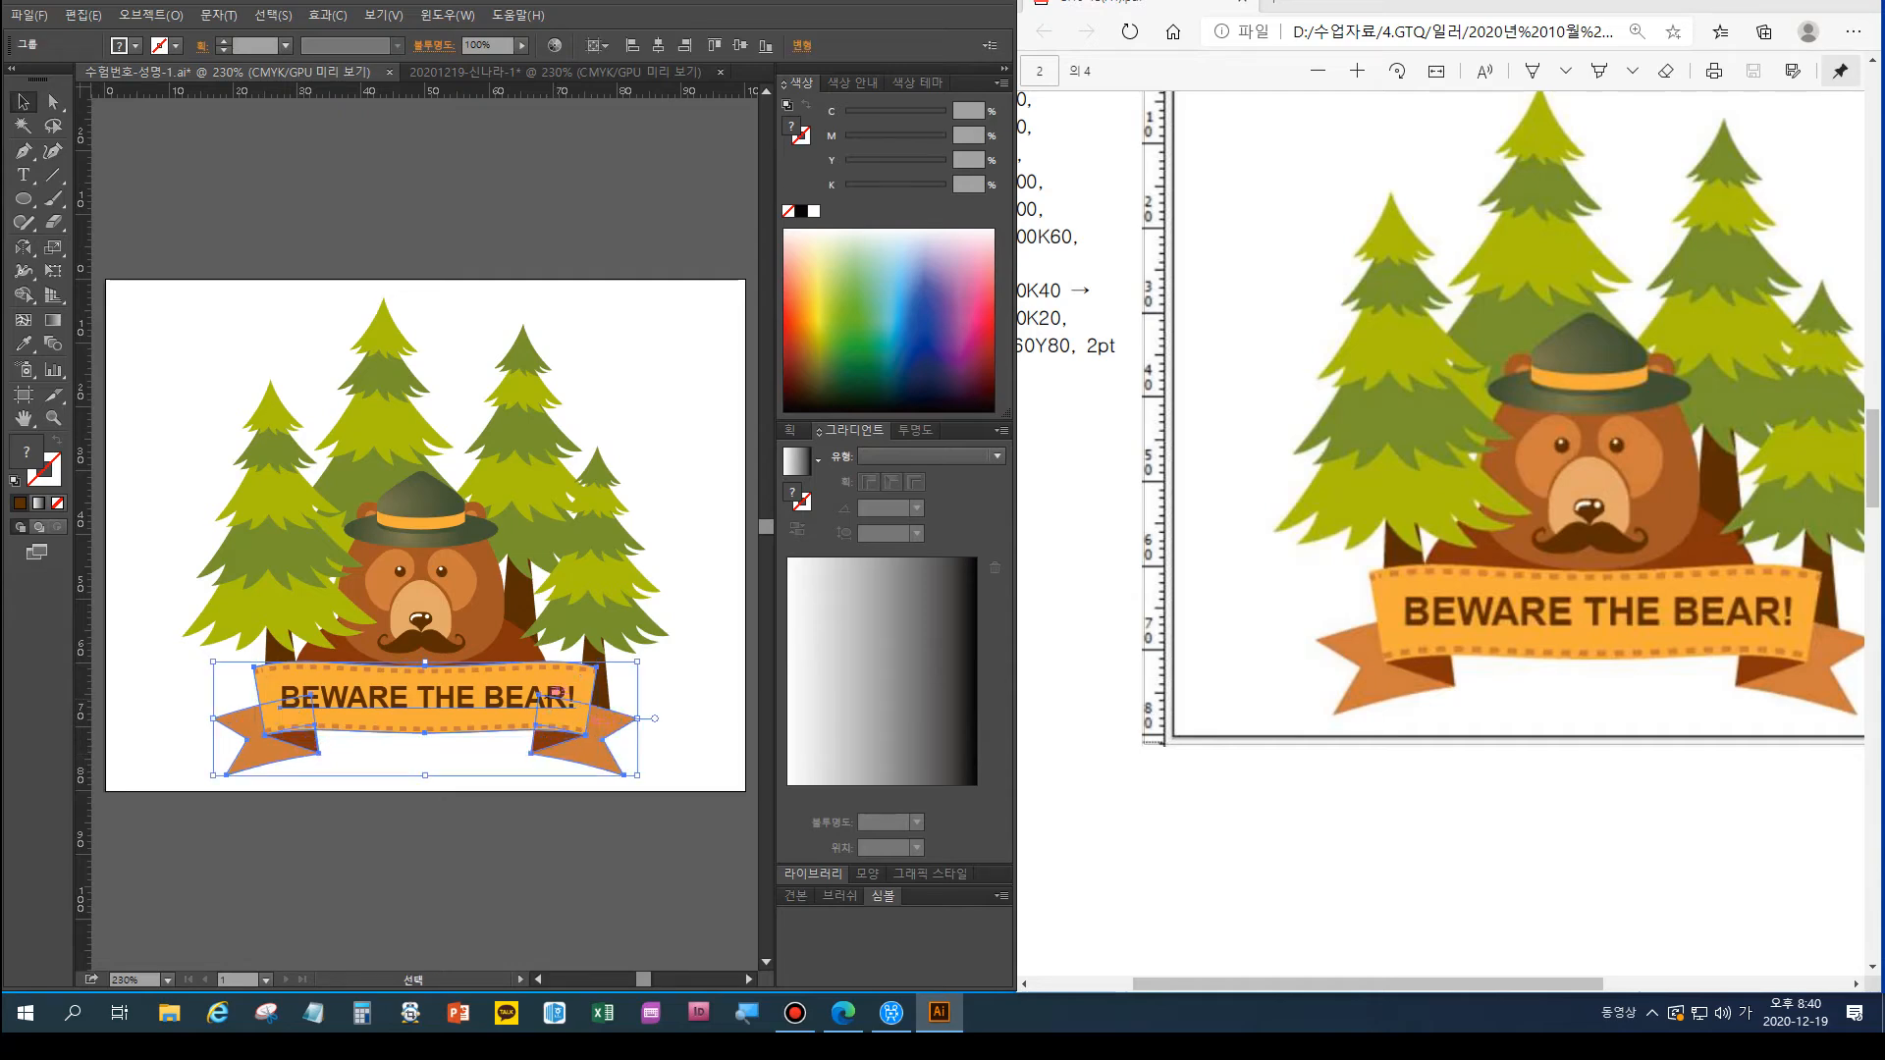
{"action": "left_click_drag", "start_coordinate": [574, 693], "coordinate": [615, 562]}
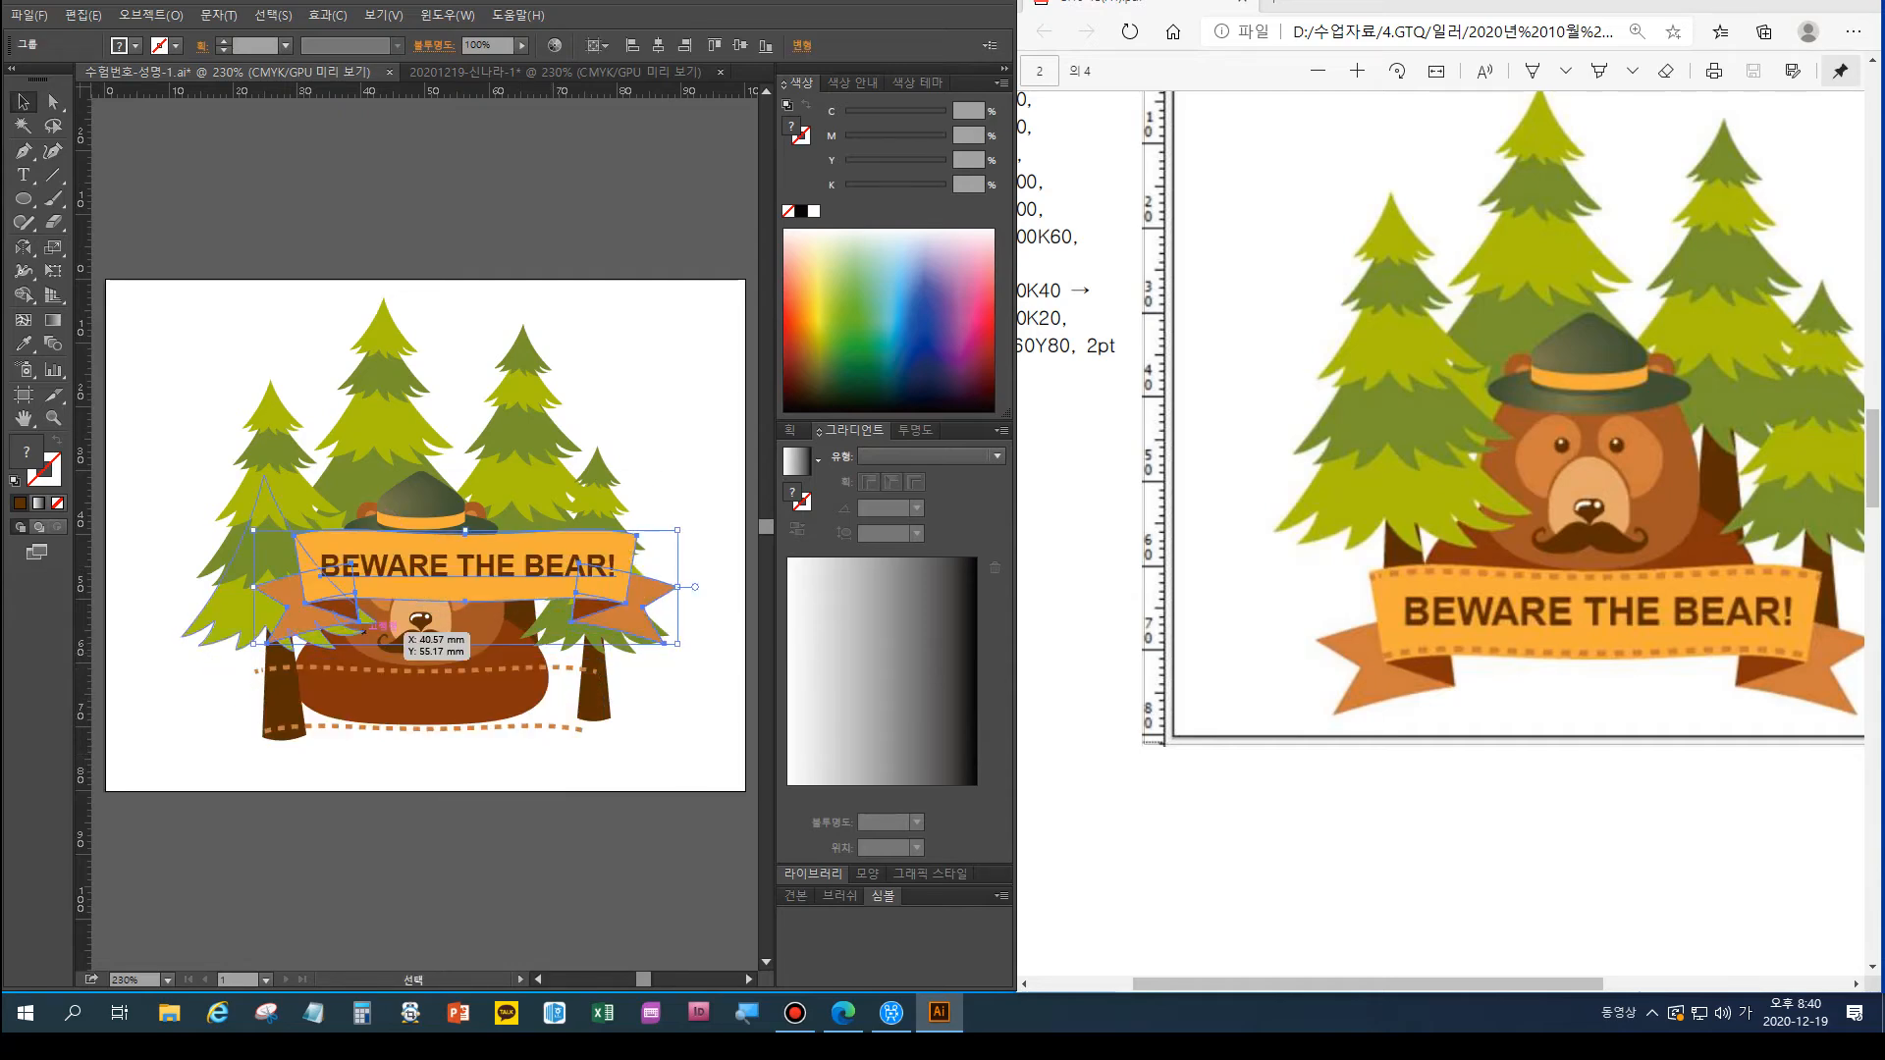
{"action": "key", "text": "ctrl+z"}
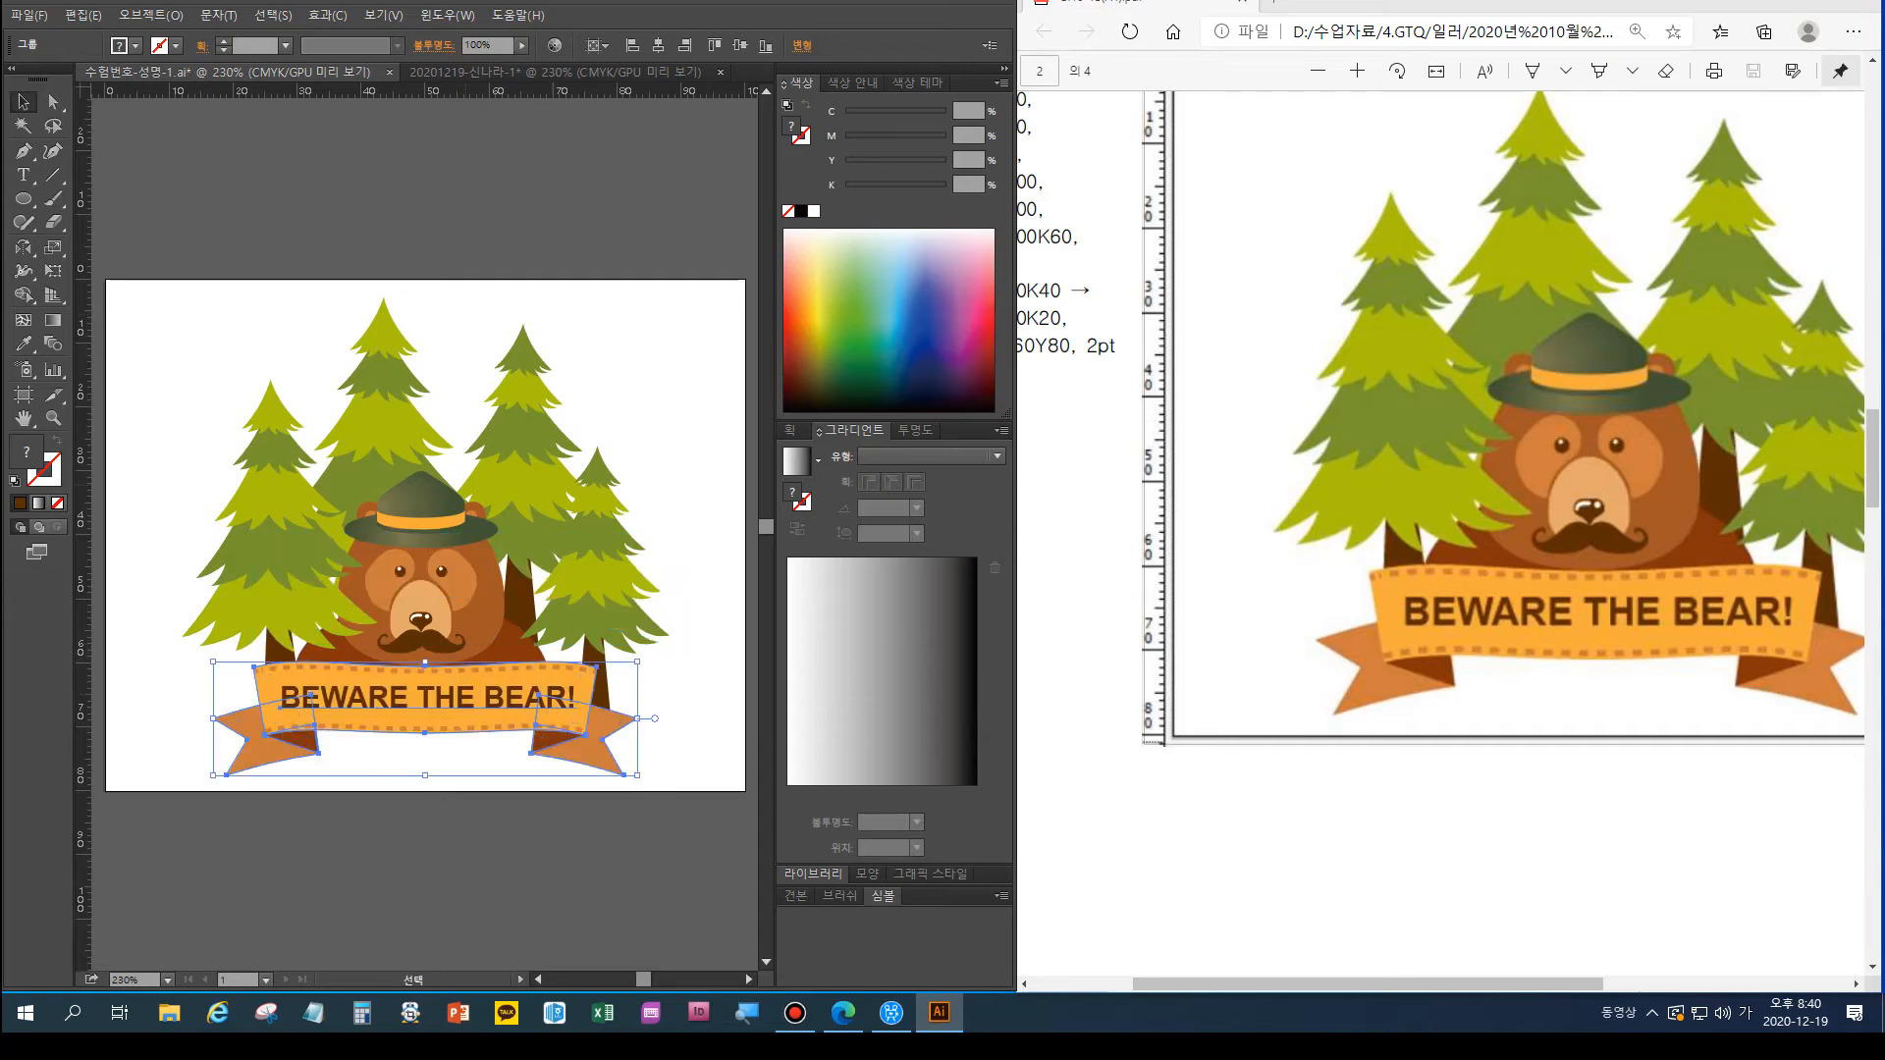
{"action": "left_click", "coordinate": [552, 72]}
{"action": "left_click", "coordinate": [23, 198]}
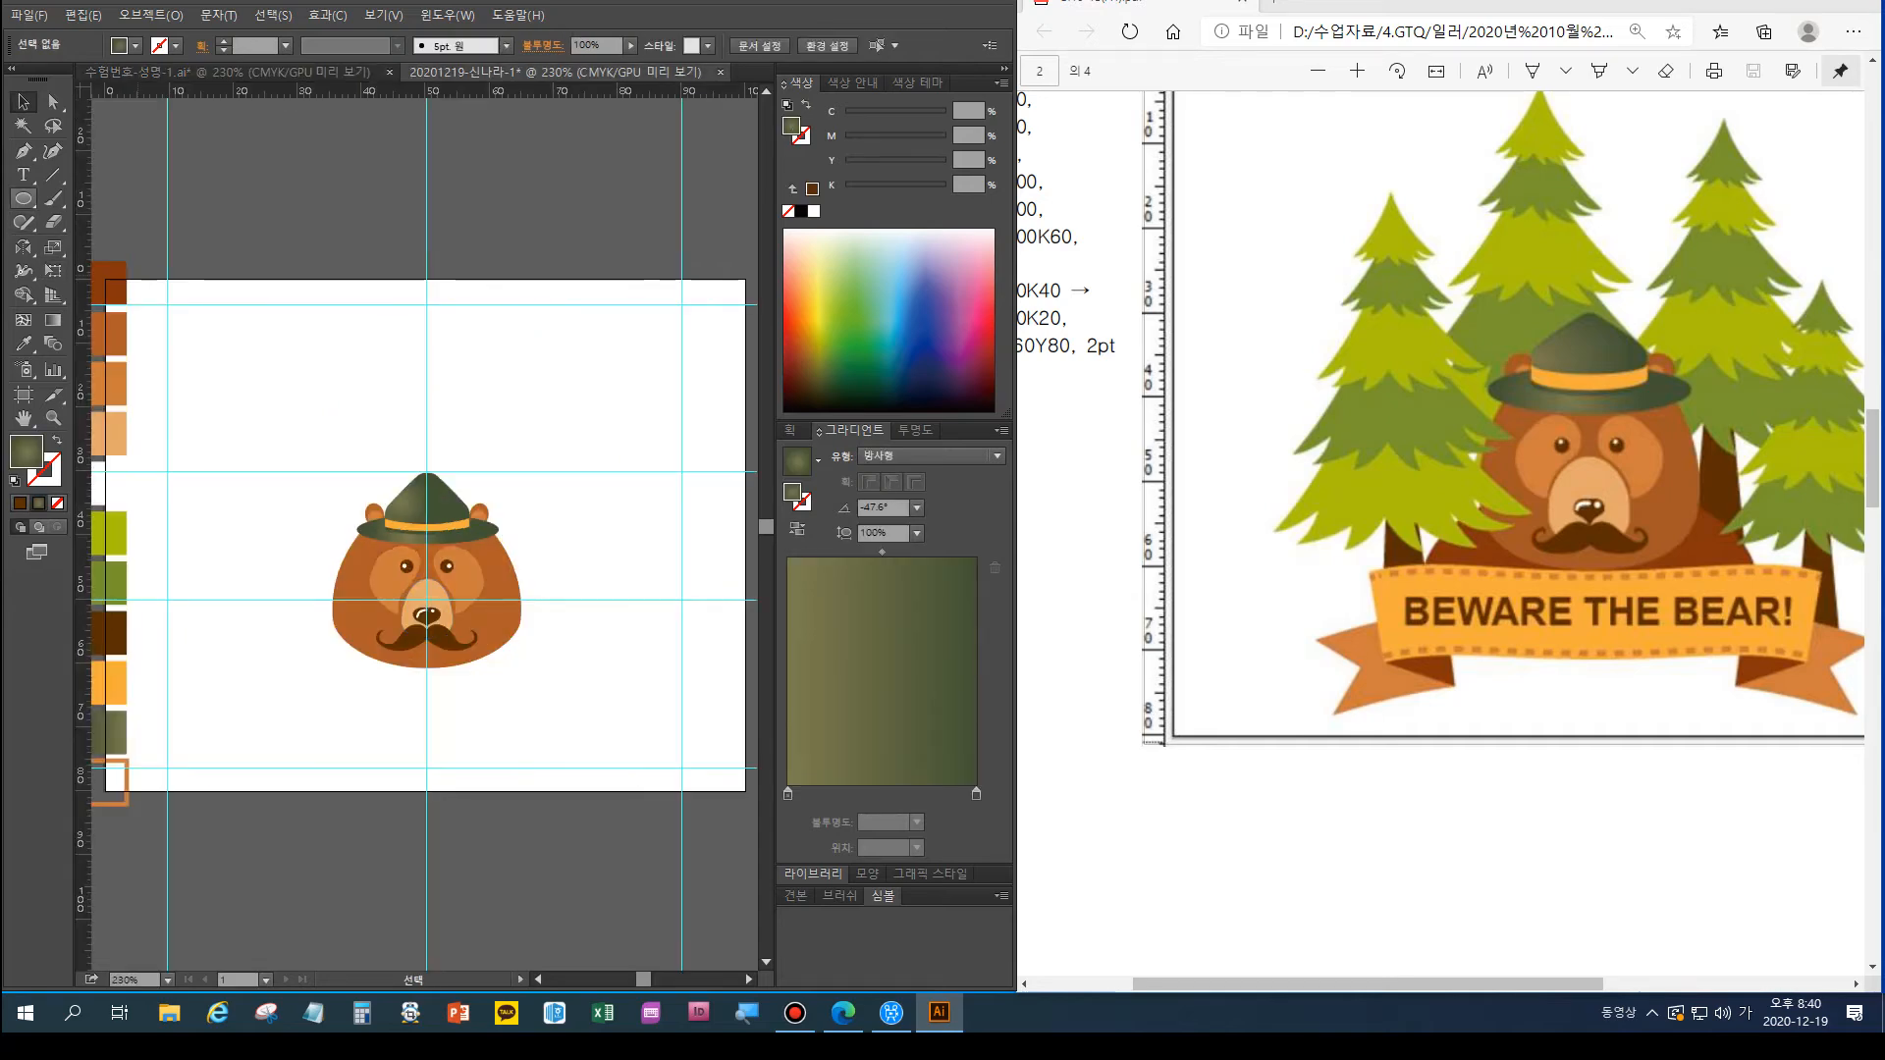
Draw a wide oval below the bear's head and fill it with the dark brown swatch
{"action": "left_click_drag", "start_coordinate": [293, 617], "coordinate": [566, 767]}
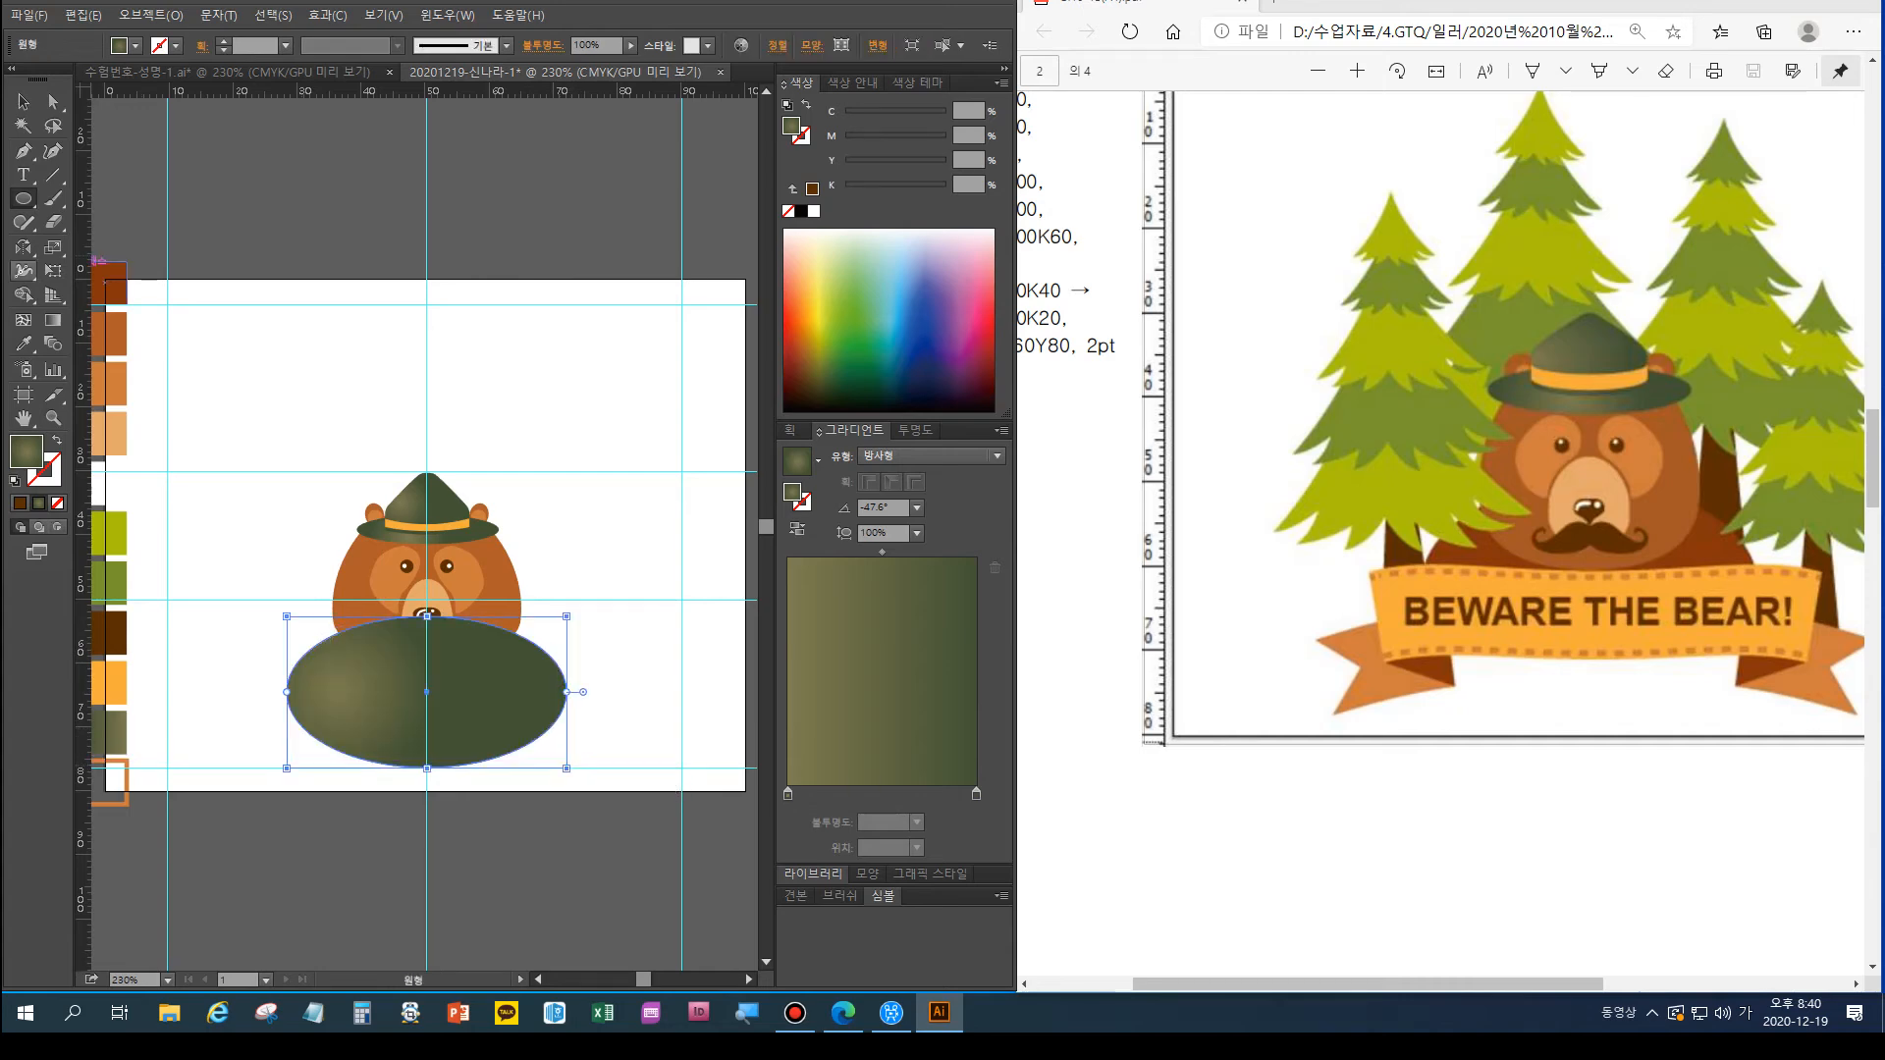
{"action": "key", "text": "i"}
{"action": "key", "text": "v"}
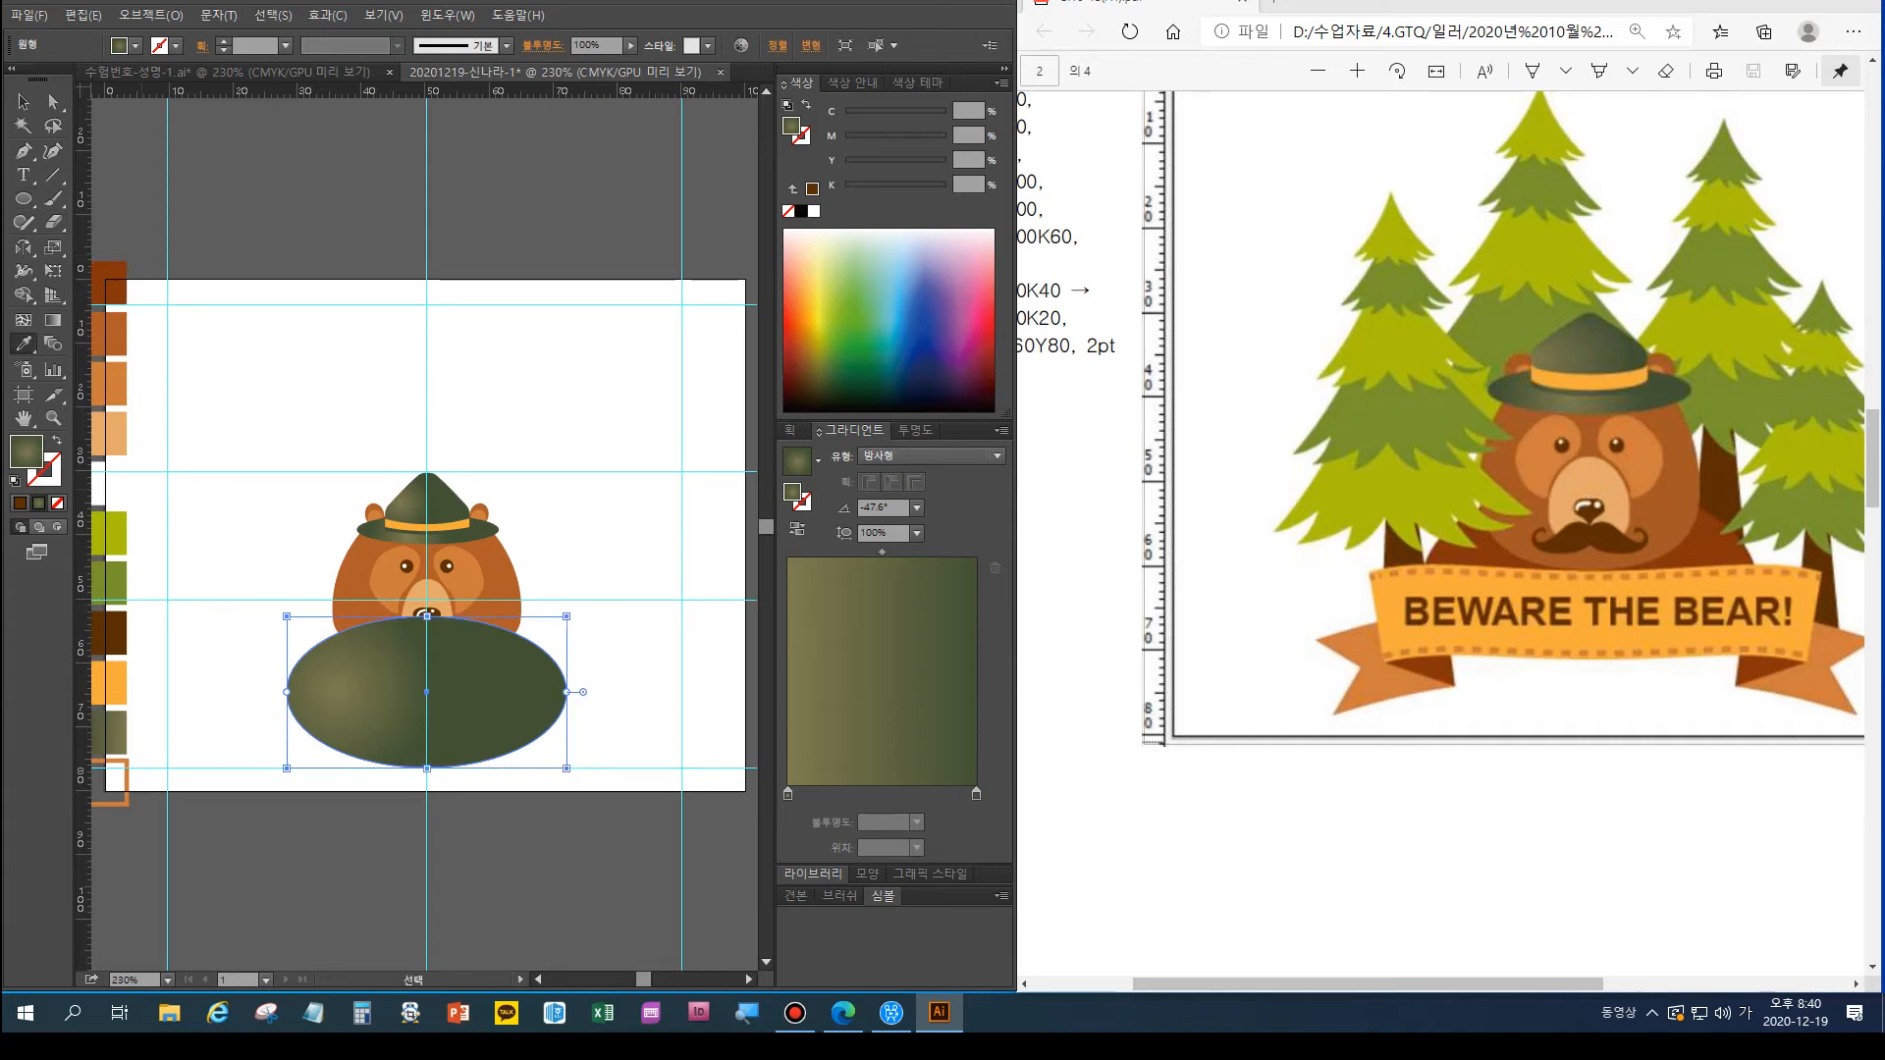
{"action": "key", "text": "i"}
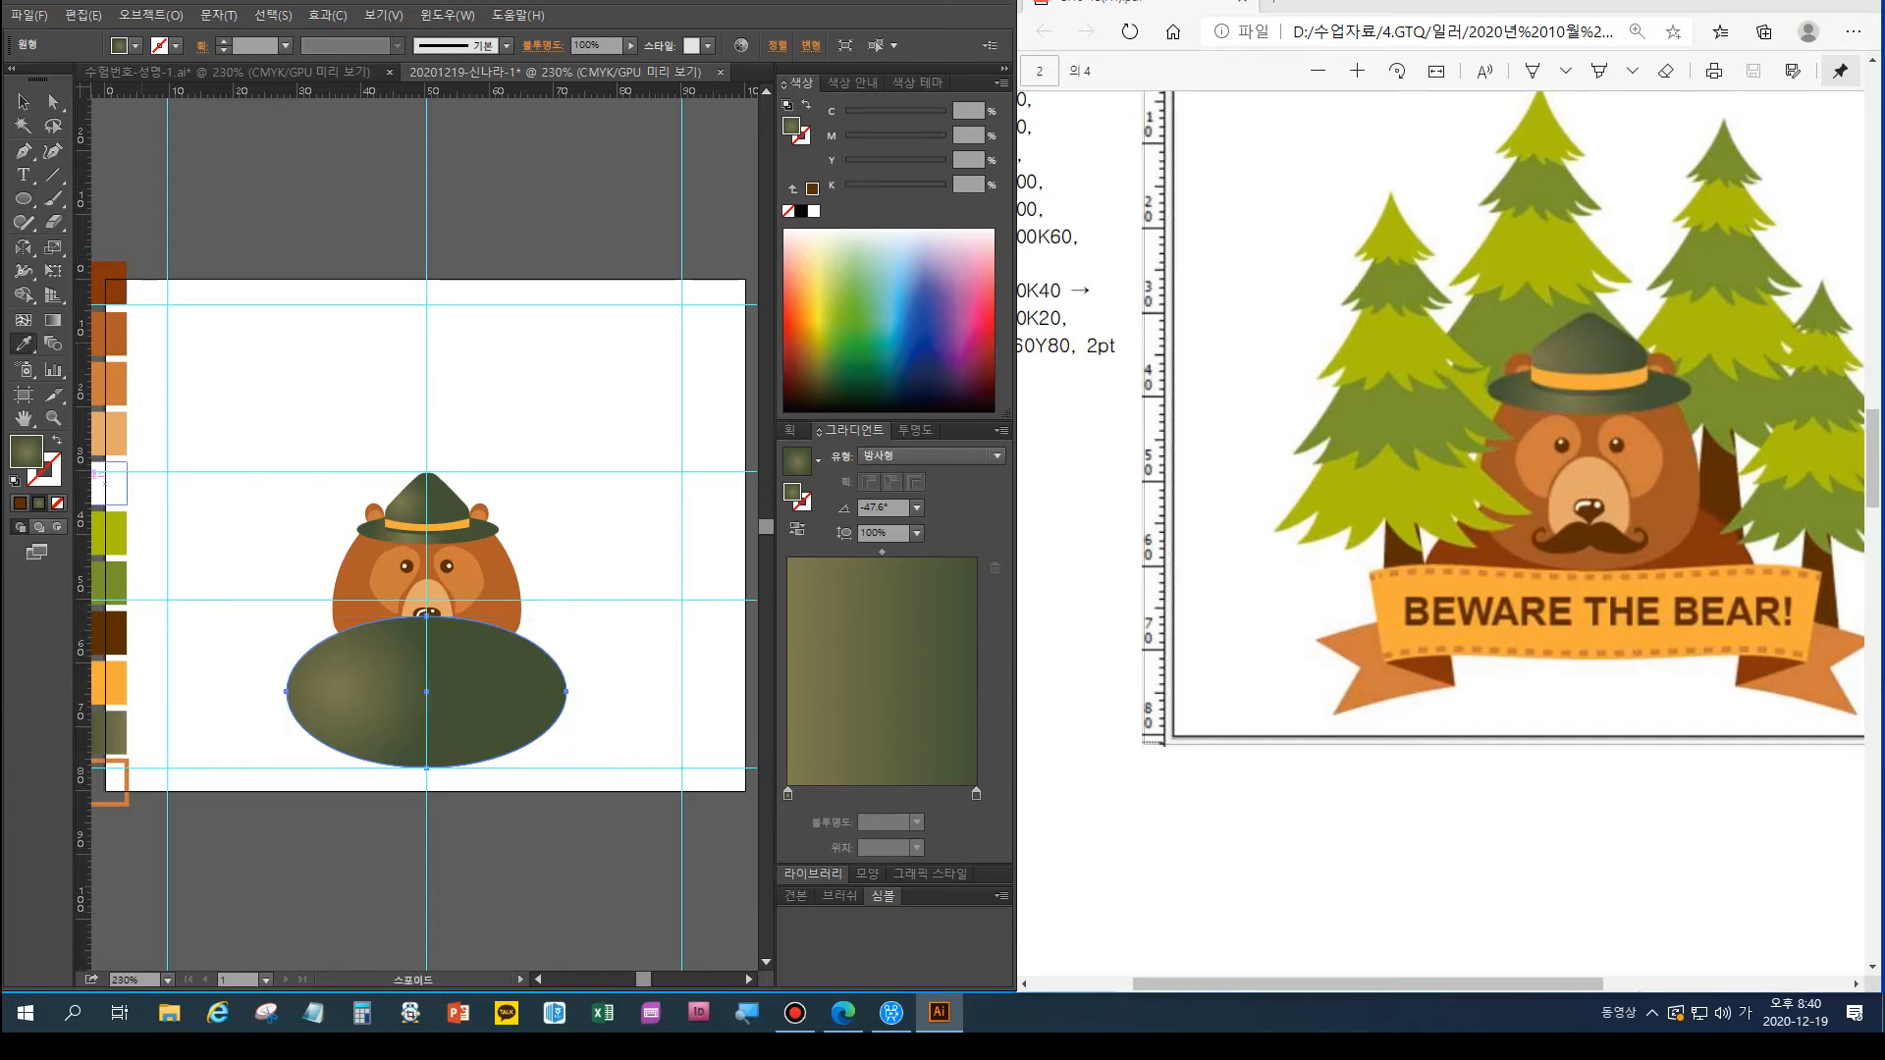
{"action": "left_click", "coordinate": [110, 290]}
{"action": "key", "text": "v"}
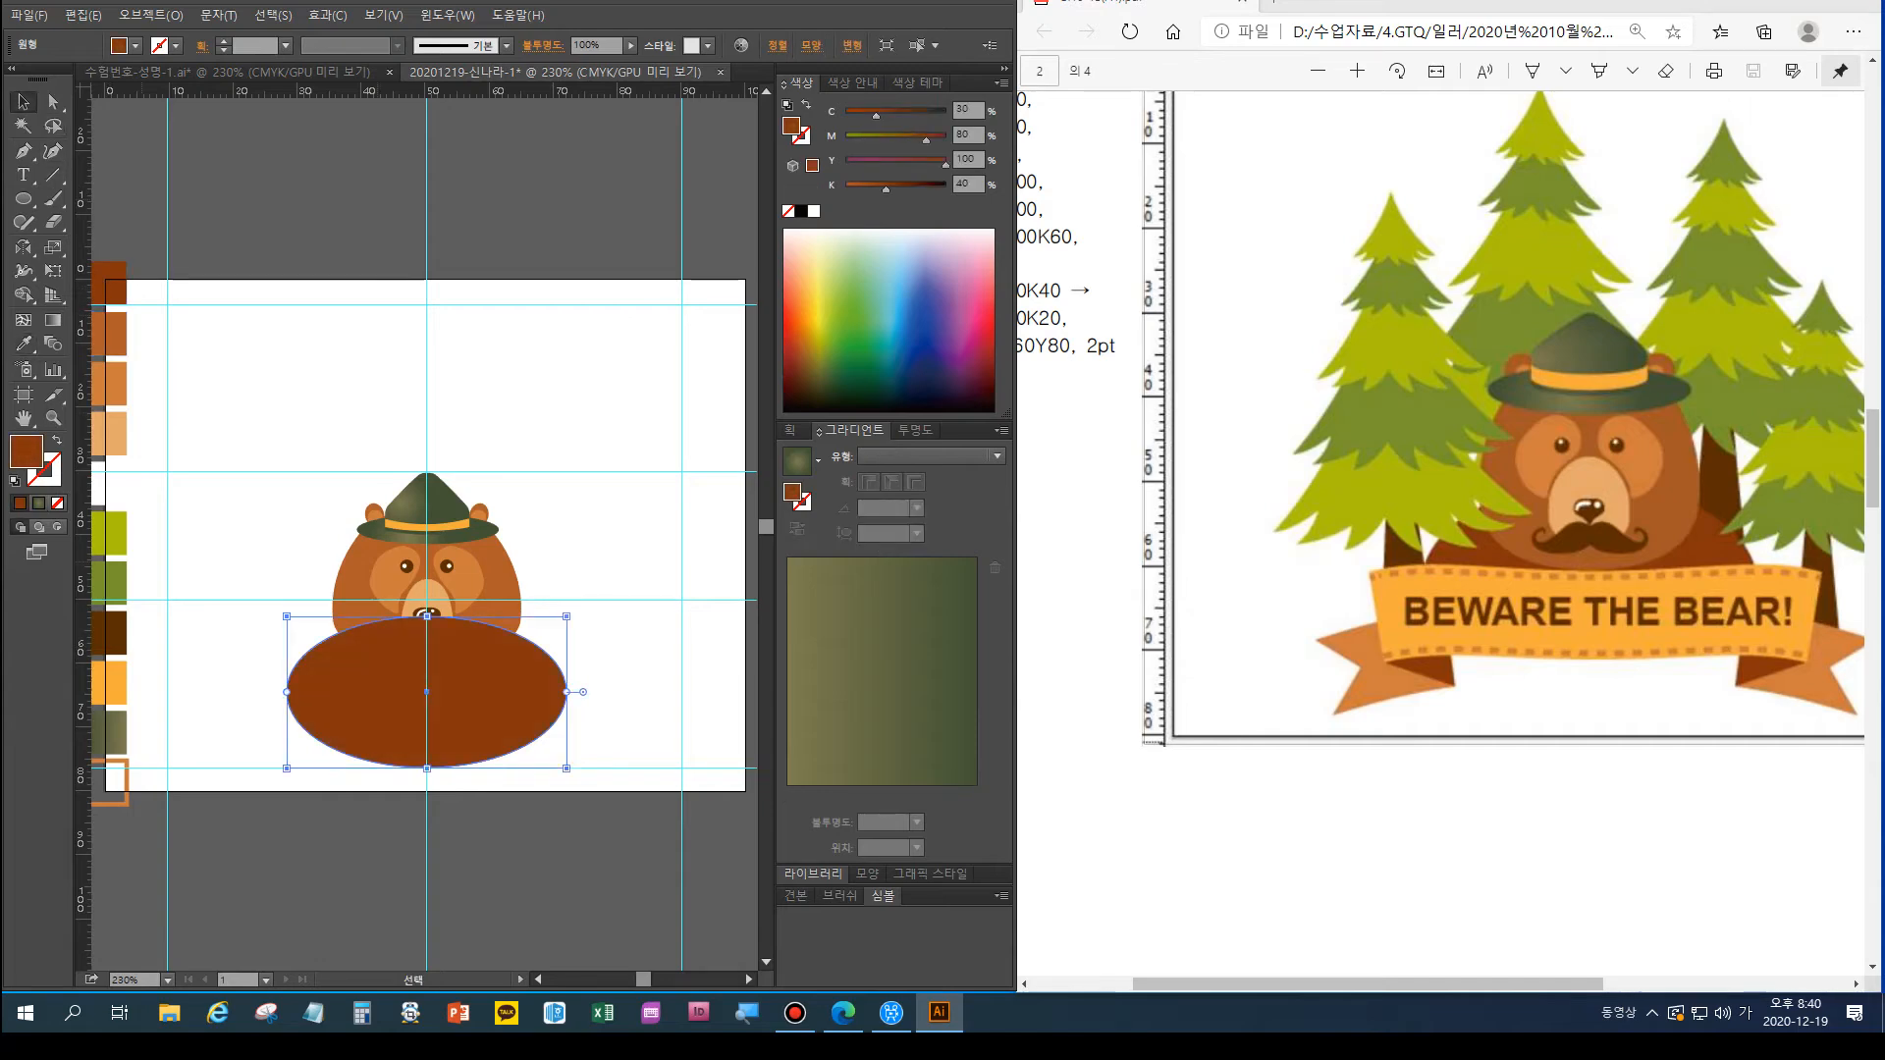
Send the brown oval behind the bear's head and check the whole bear
{"action": "key", "text": "ctrl+shift+bracketleft"}
{"action": "key", "text": "a"}
{"action": "key", "text": "ctrl+shift+a"}
{"action": "key", "text": "v"}
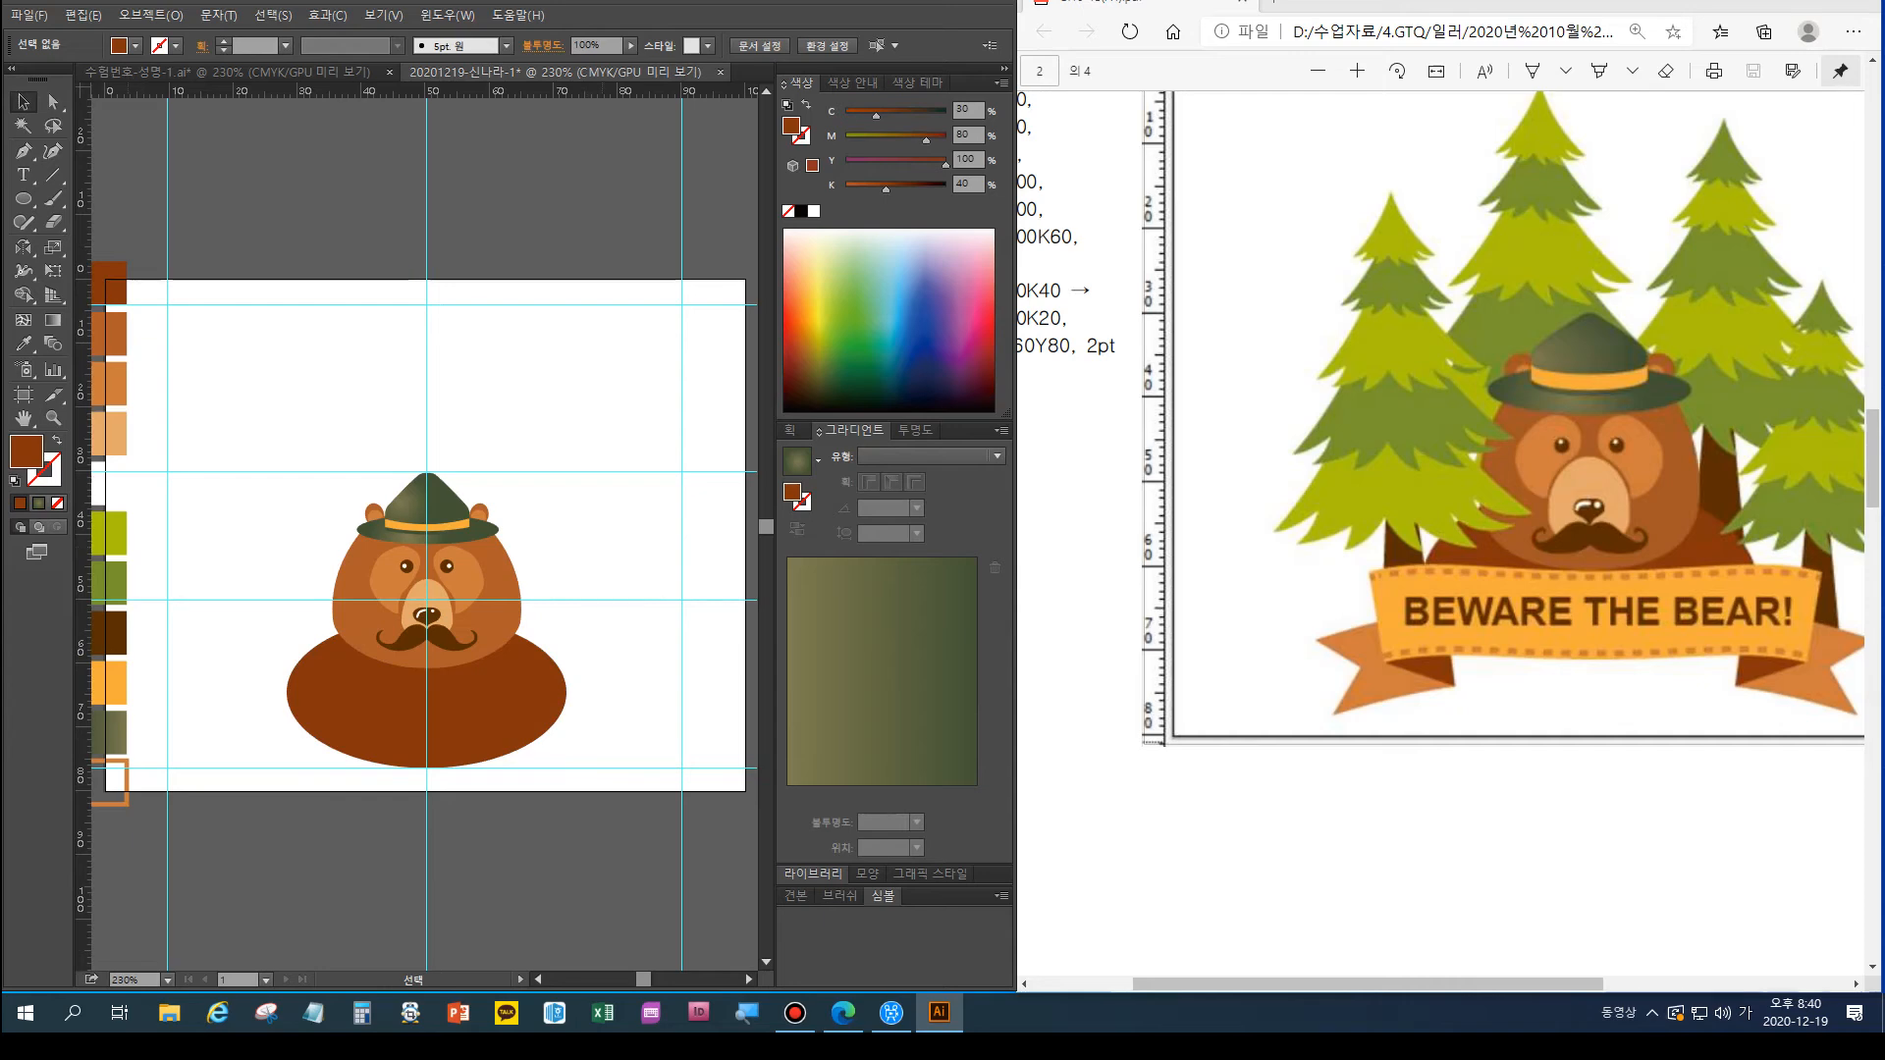
{"action": "left_click_drag", "start_coordinate": [265, 442], "coordinate": [604, 786]}
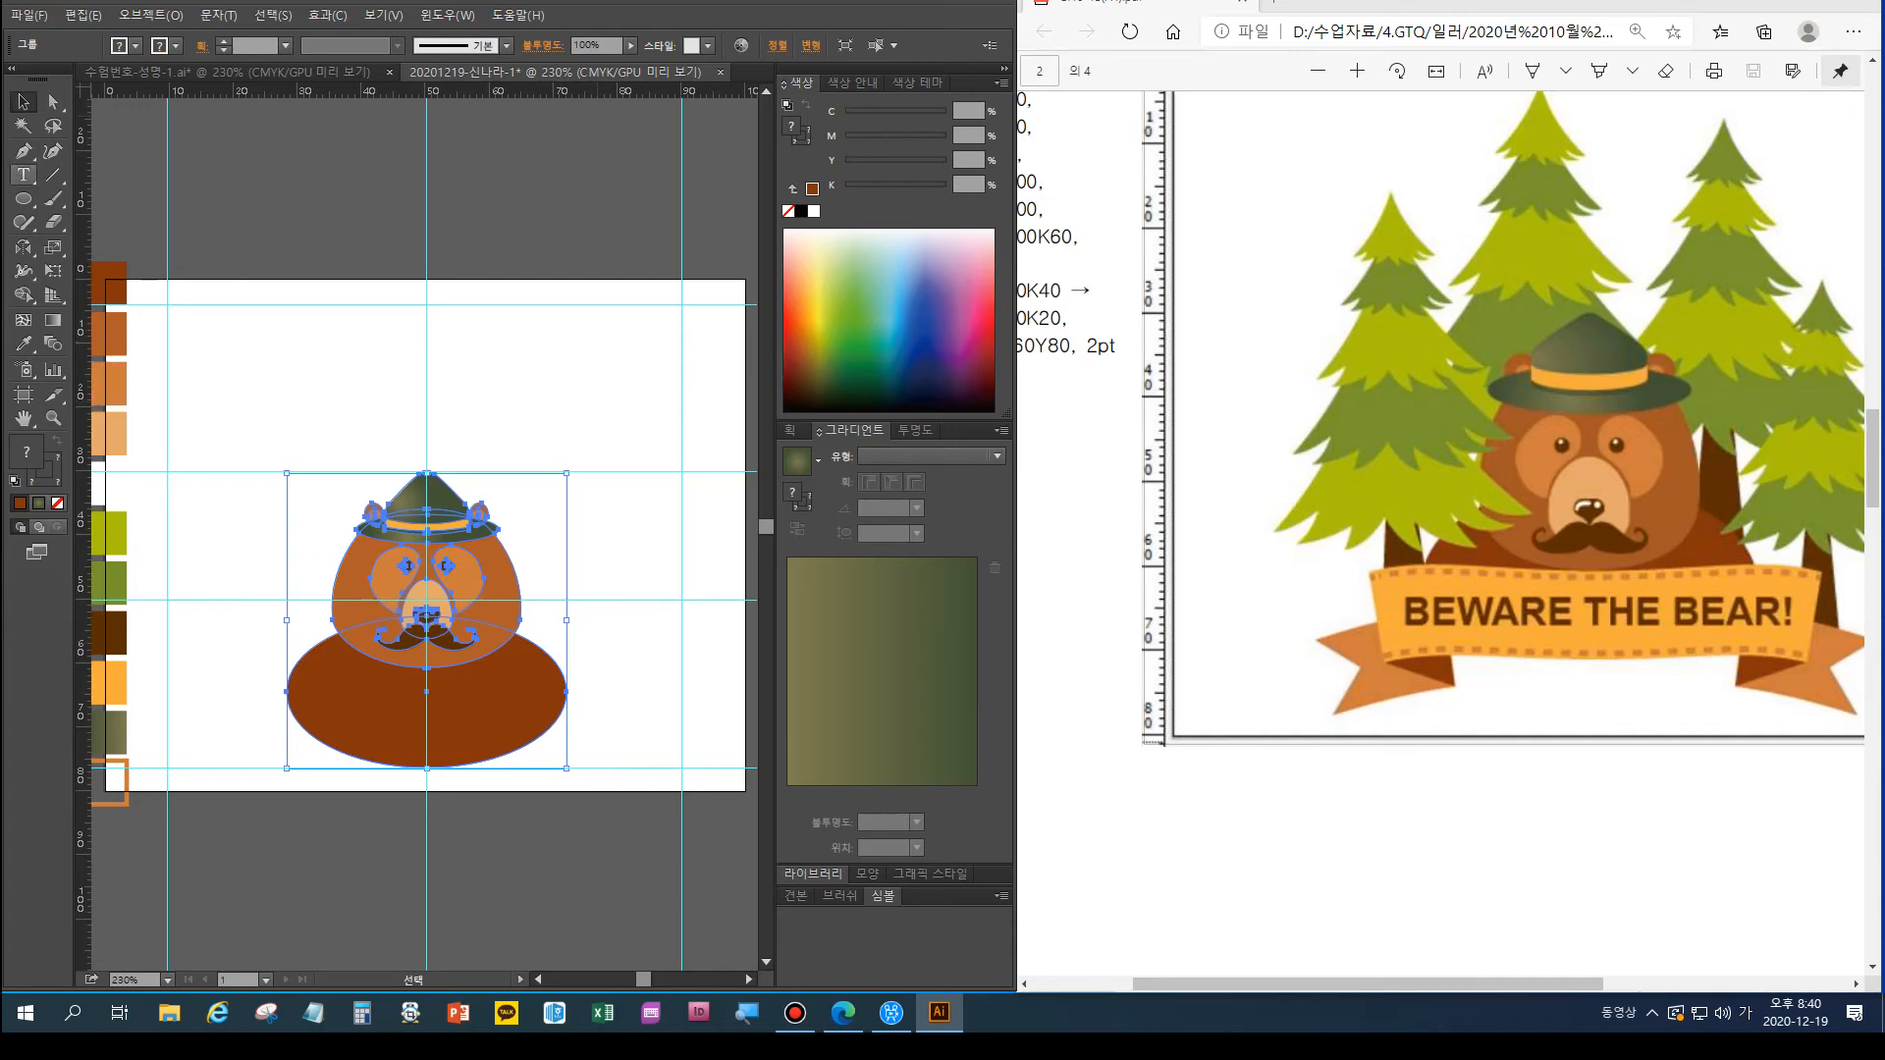
{"action": "key", "text": "ctrl+shift+a"}
Pen-draw a closed wavy ribbon shape with curved edges across the bear's body
{"action": "left_click", "coordinate": [24, 151]}
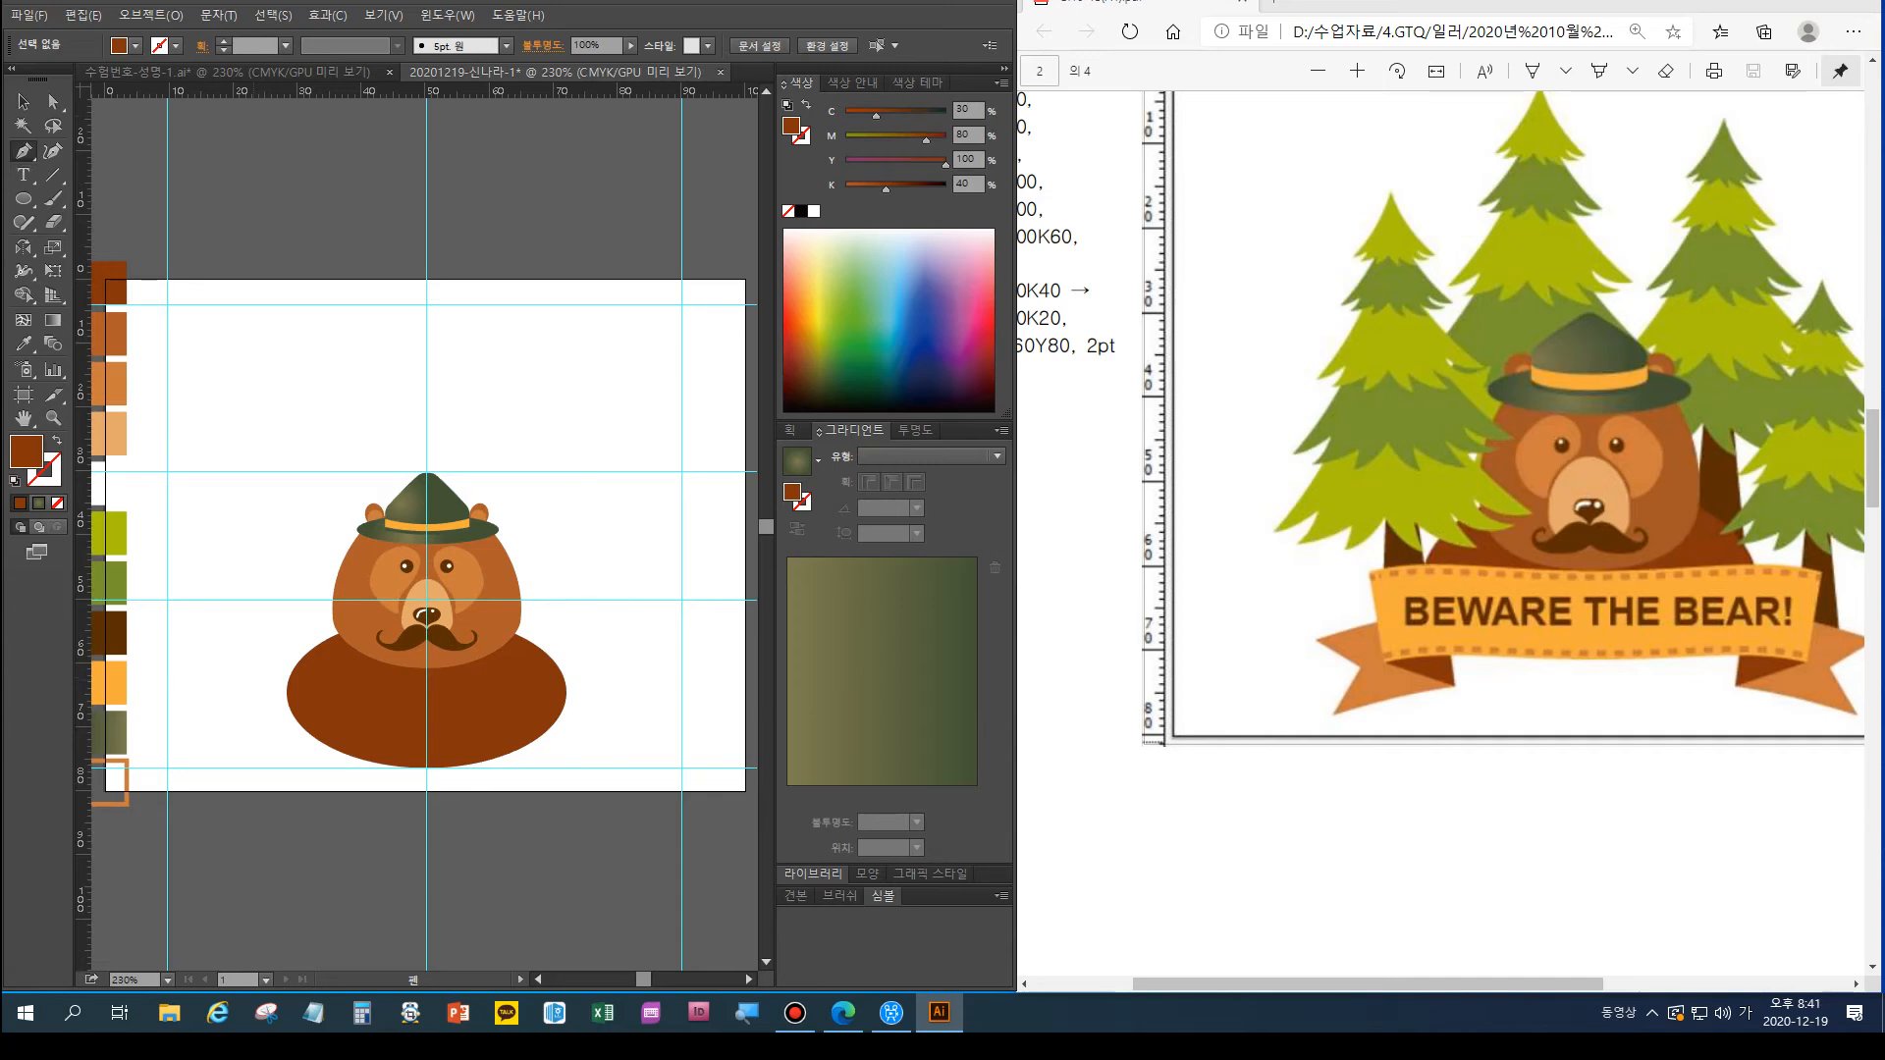
{"action": "left_click_drag", "start_coordinate": [377, 673], "coordinate": [423, 685]}
{"action": "left_click_drag", "start_coordinate": [545, 659], "coordinate": [601, 714]}
{"action": "left_click", "coordinate": [600, 718]}
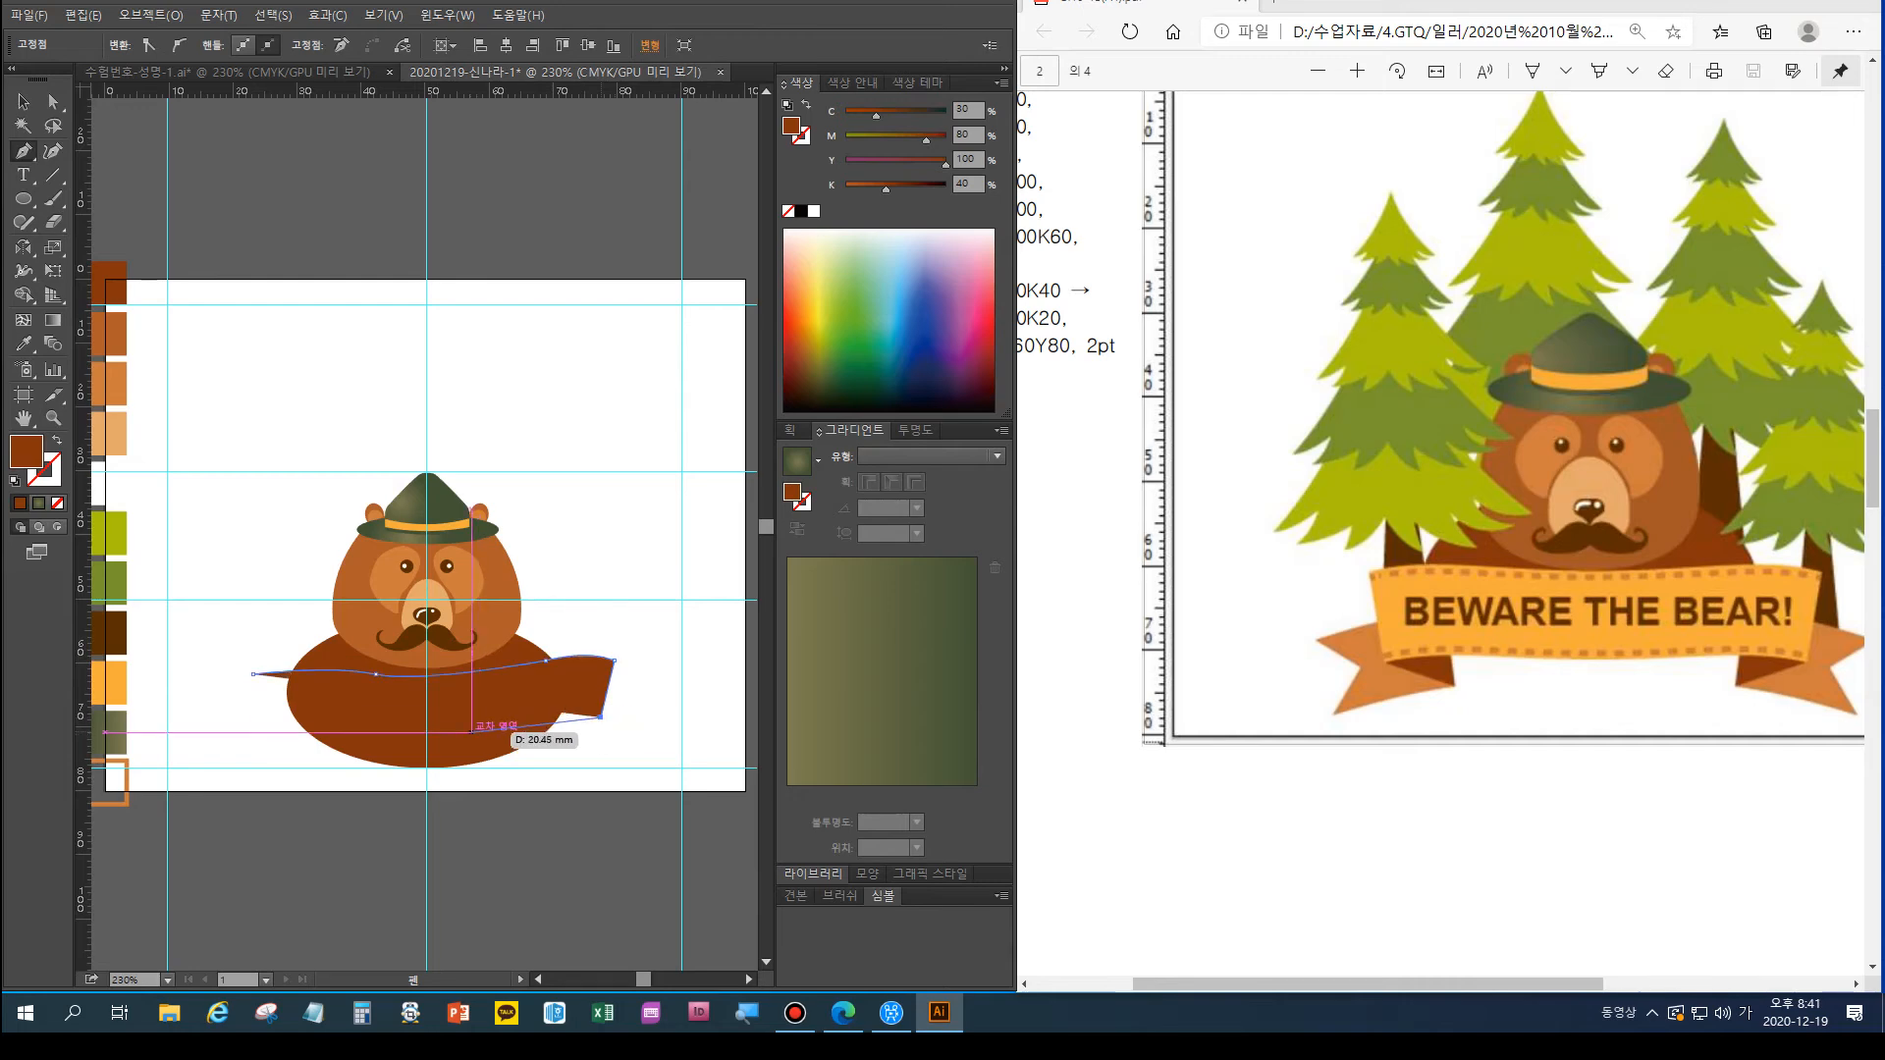
{"action": "left_click_drag", "start_coordinate": [439, 731], "coordinate": [417, 743]}
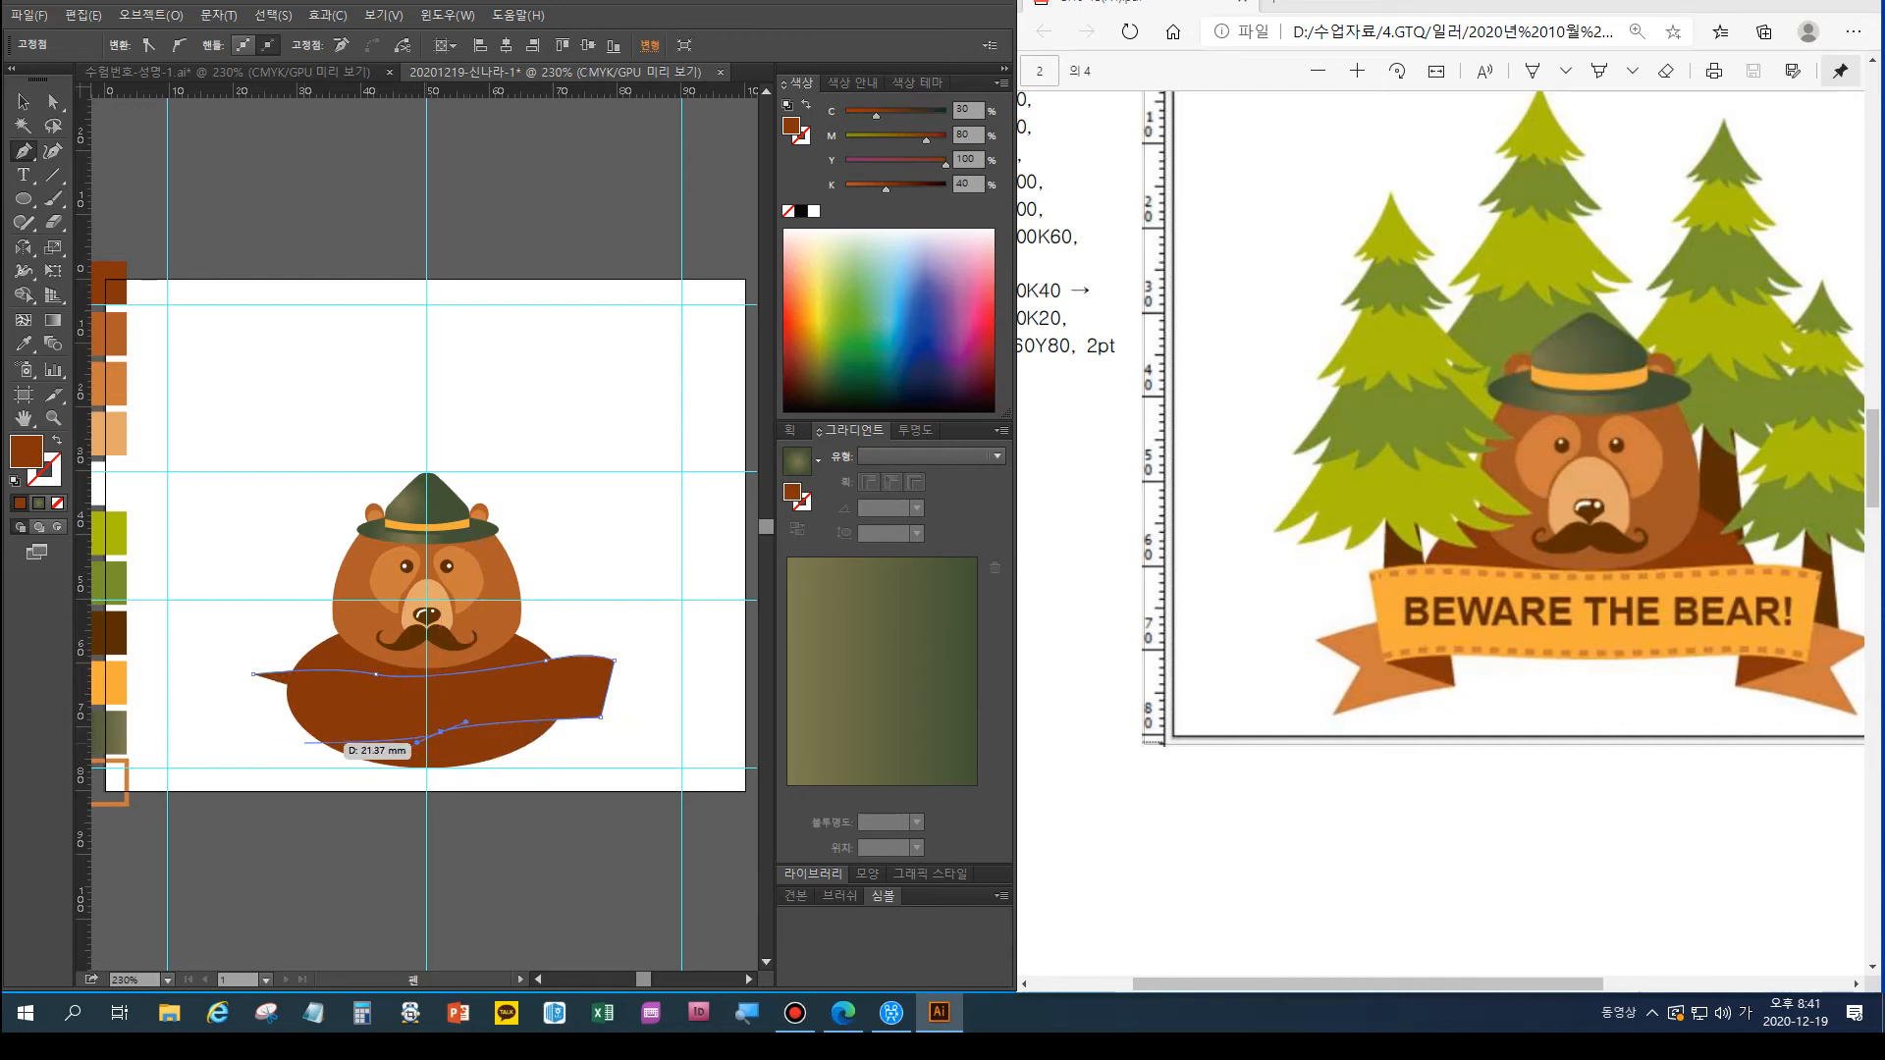
{"action": "left_click_drag", "start_coordinate": [263, 725], "coordinate": [243, 710]}
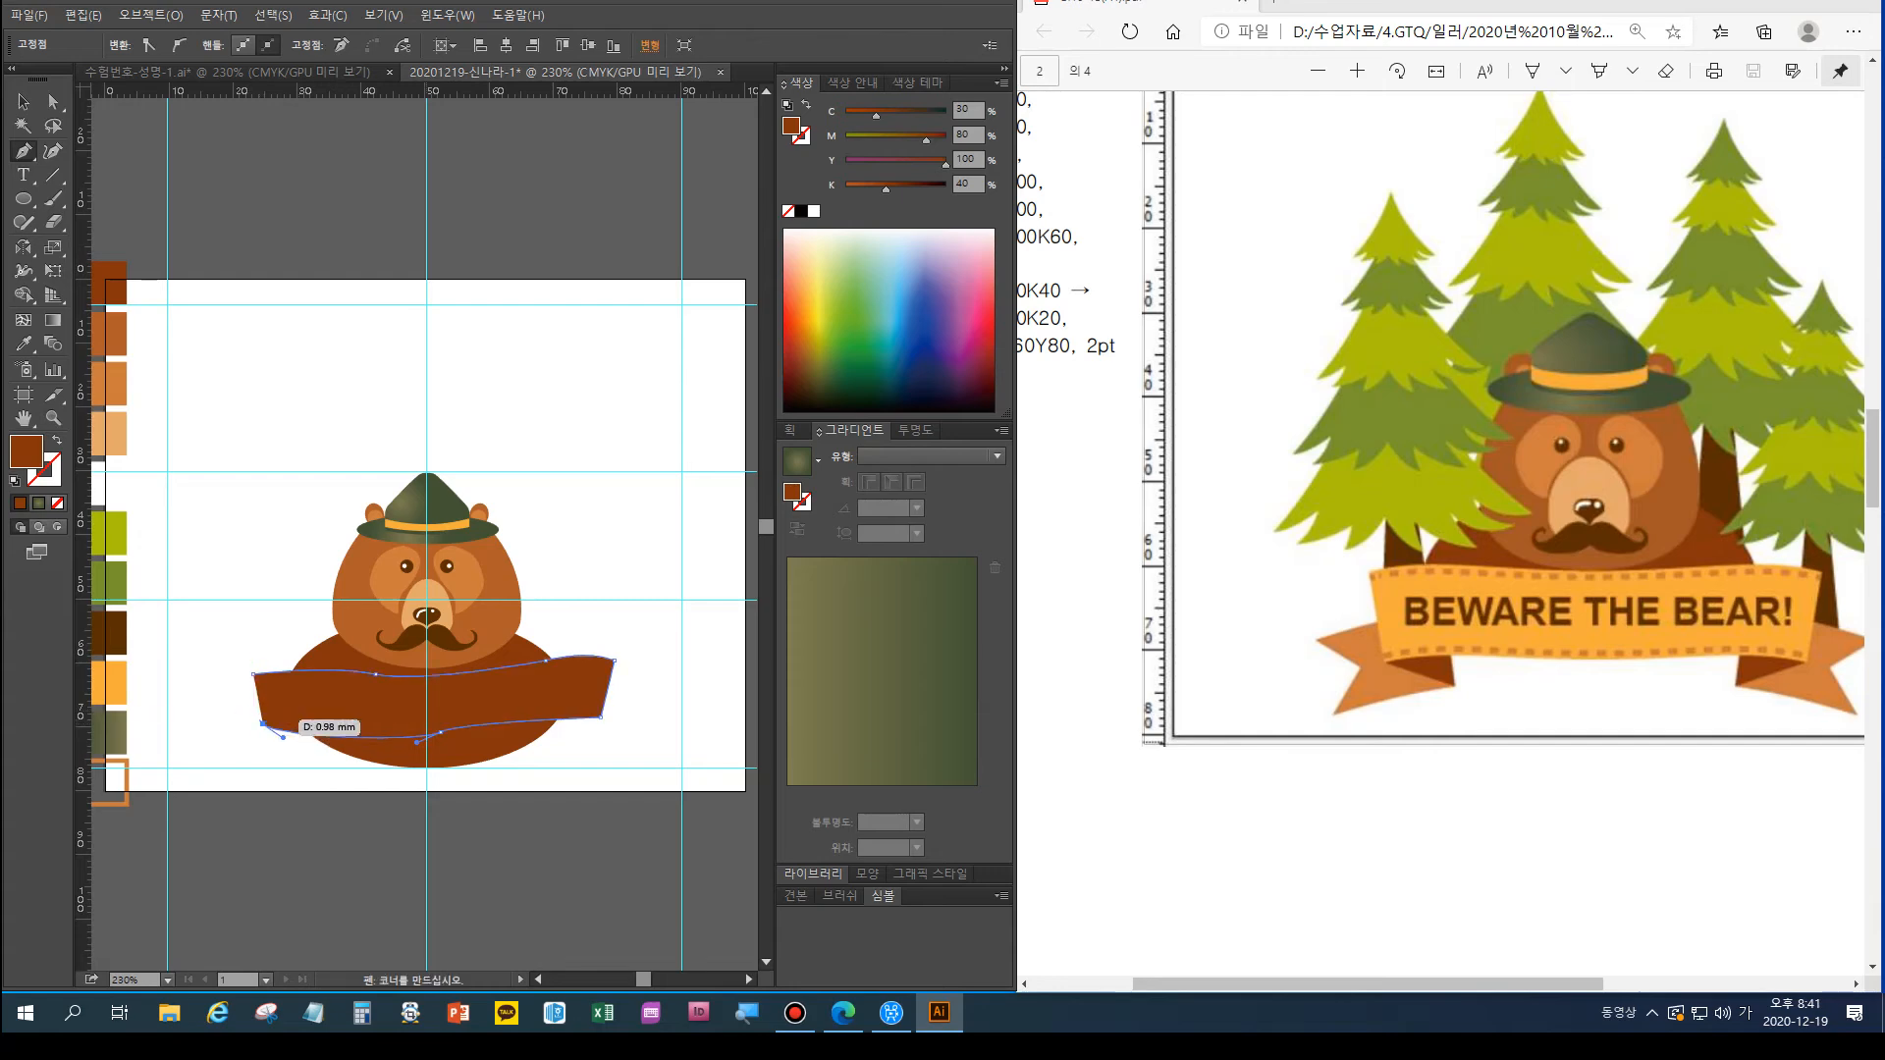
{"action": "left_click", "coordinate": [253, 673]}
Fill the ribbon with the light orange swatch
{"action": "key", "text": "v"}
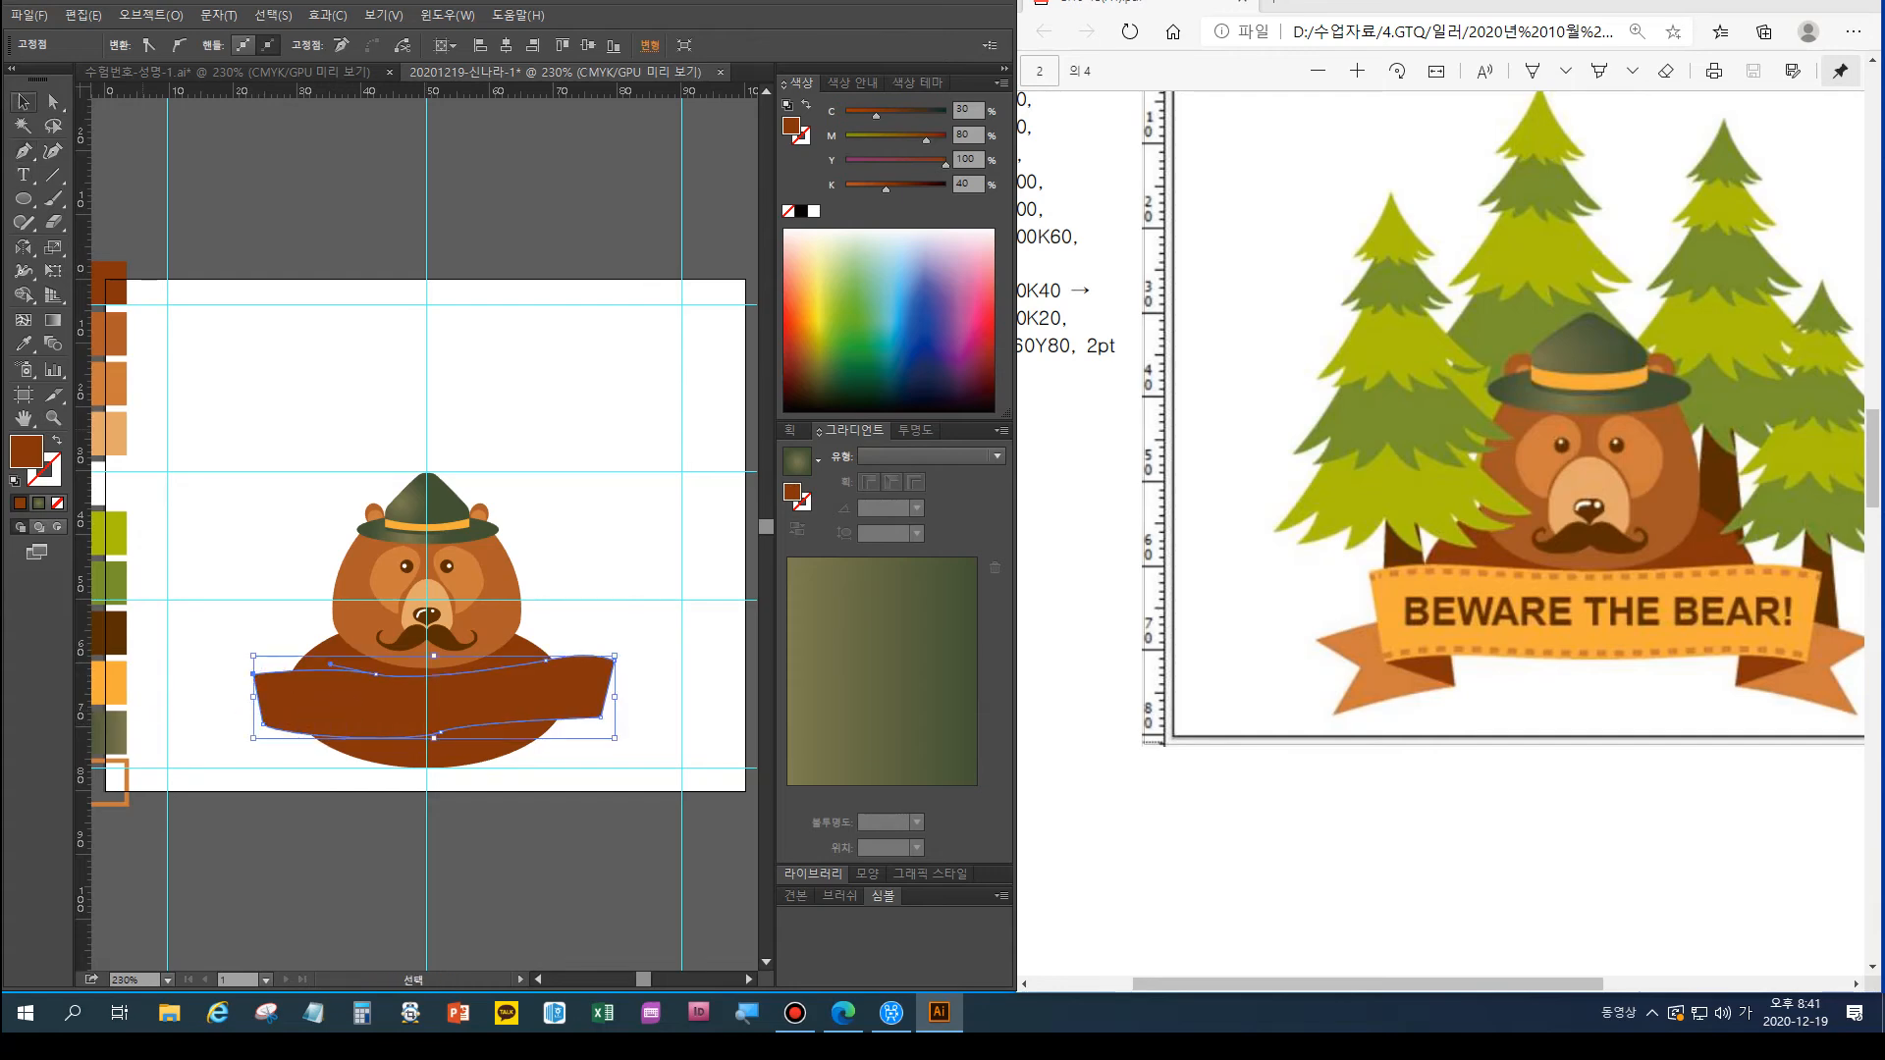
{"action": "key", "text": "i"}
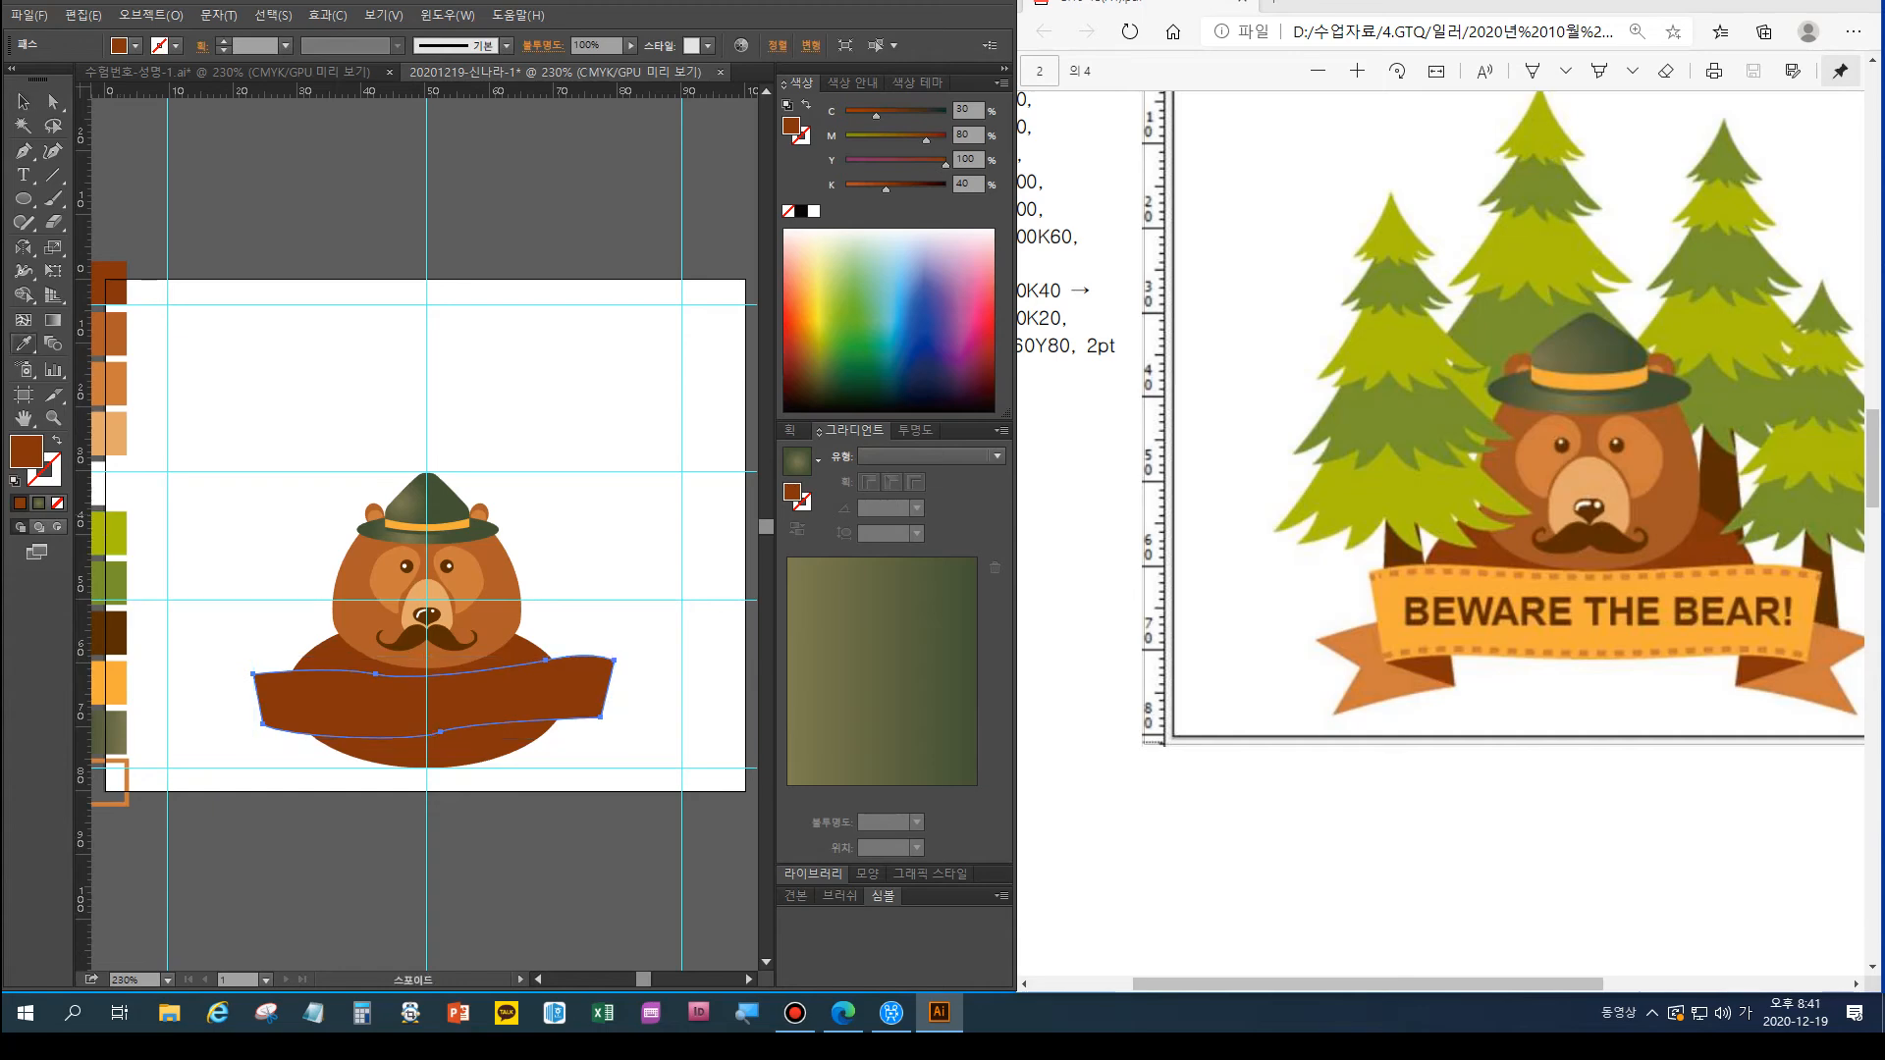
{"action": "left_click", "coordinate": [108, 433]}
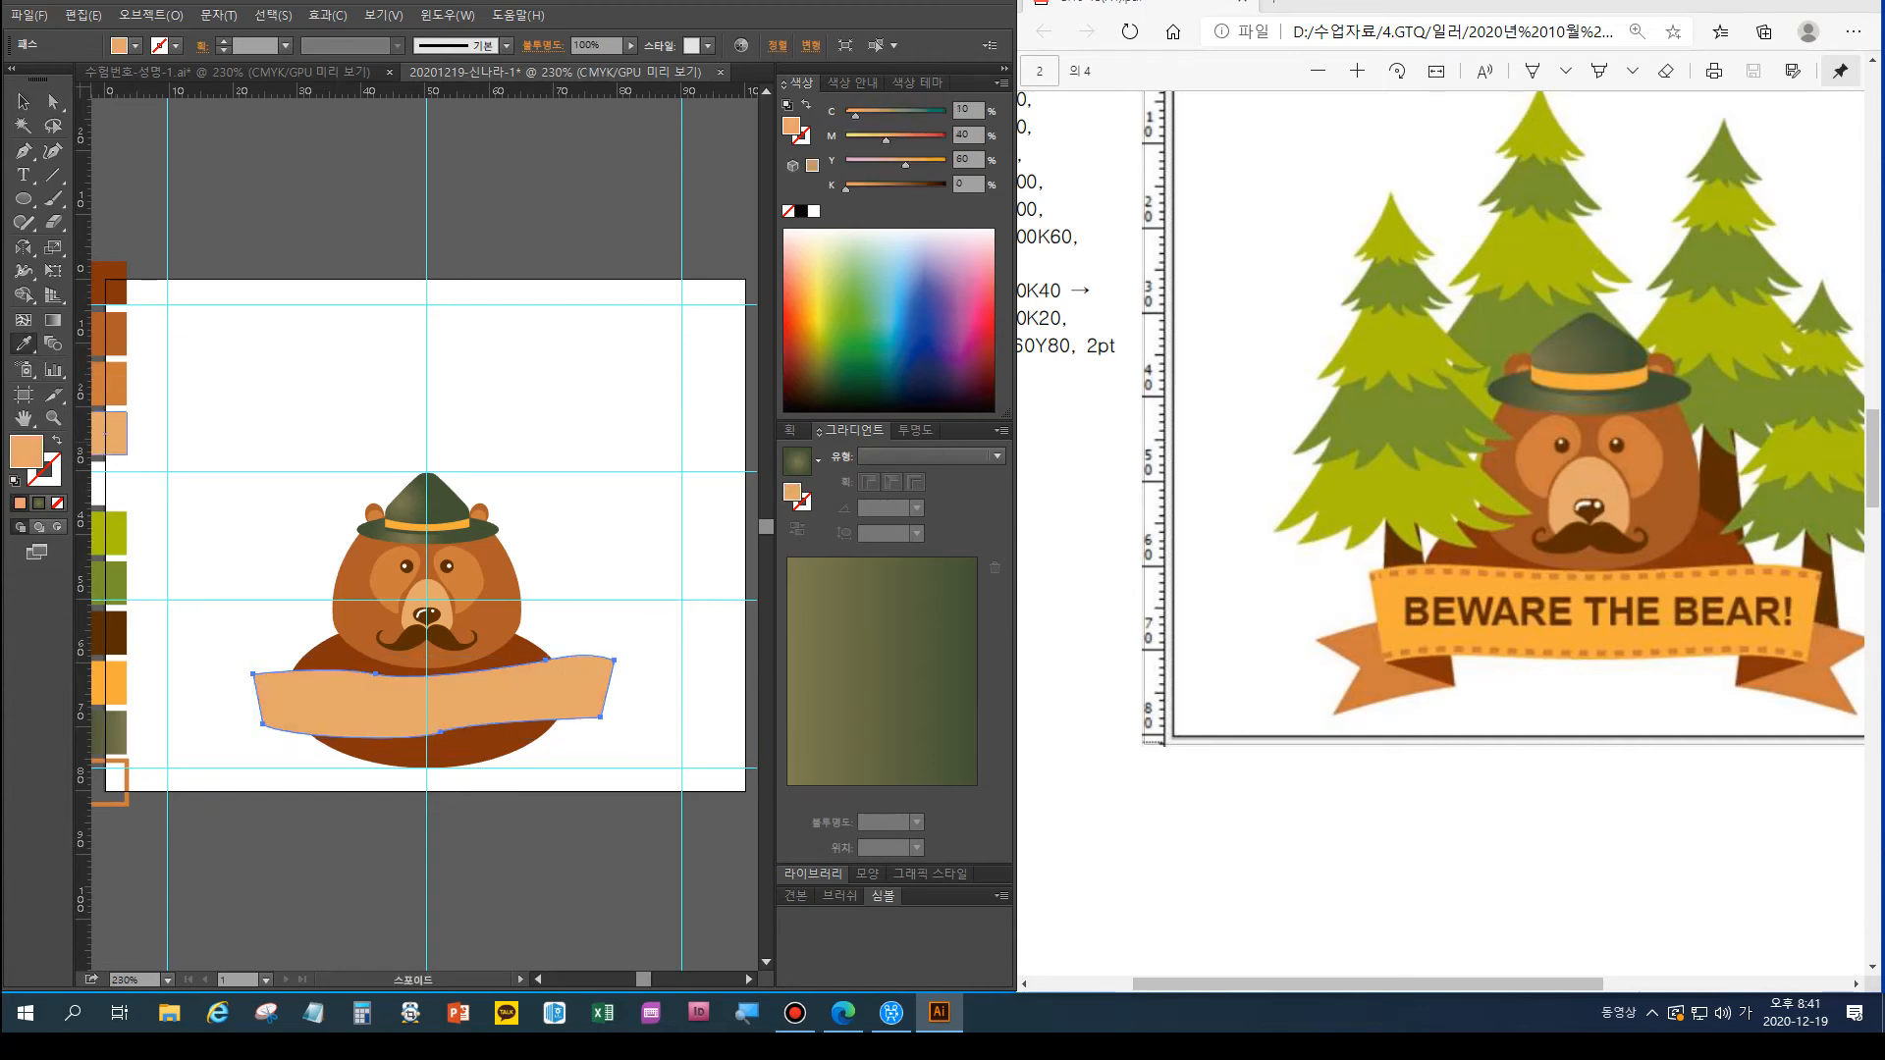
Refill the ribbon orange M40 Y80 and curve its top and bottom middle edges
{"action": "left_click", "coordinate": [108, 683]}
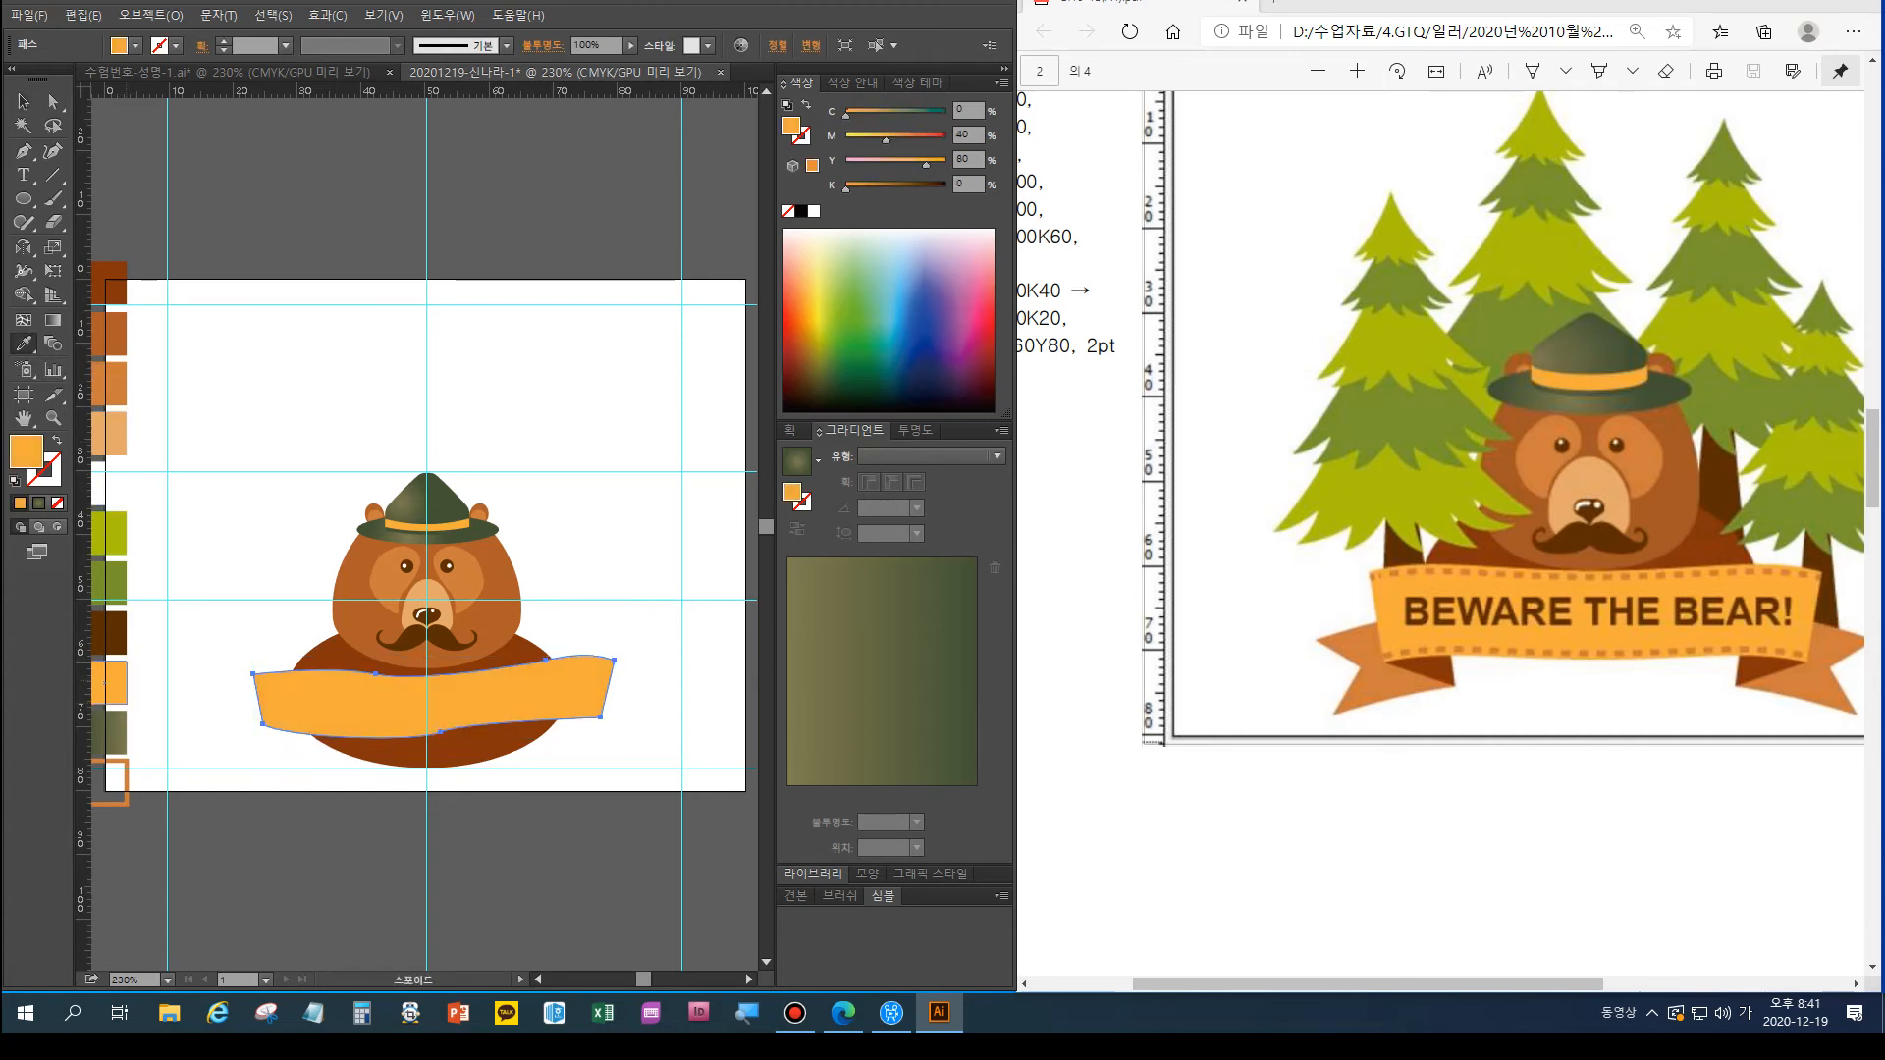
{"action": "key", "text": "ctrl+shift+a"}
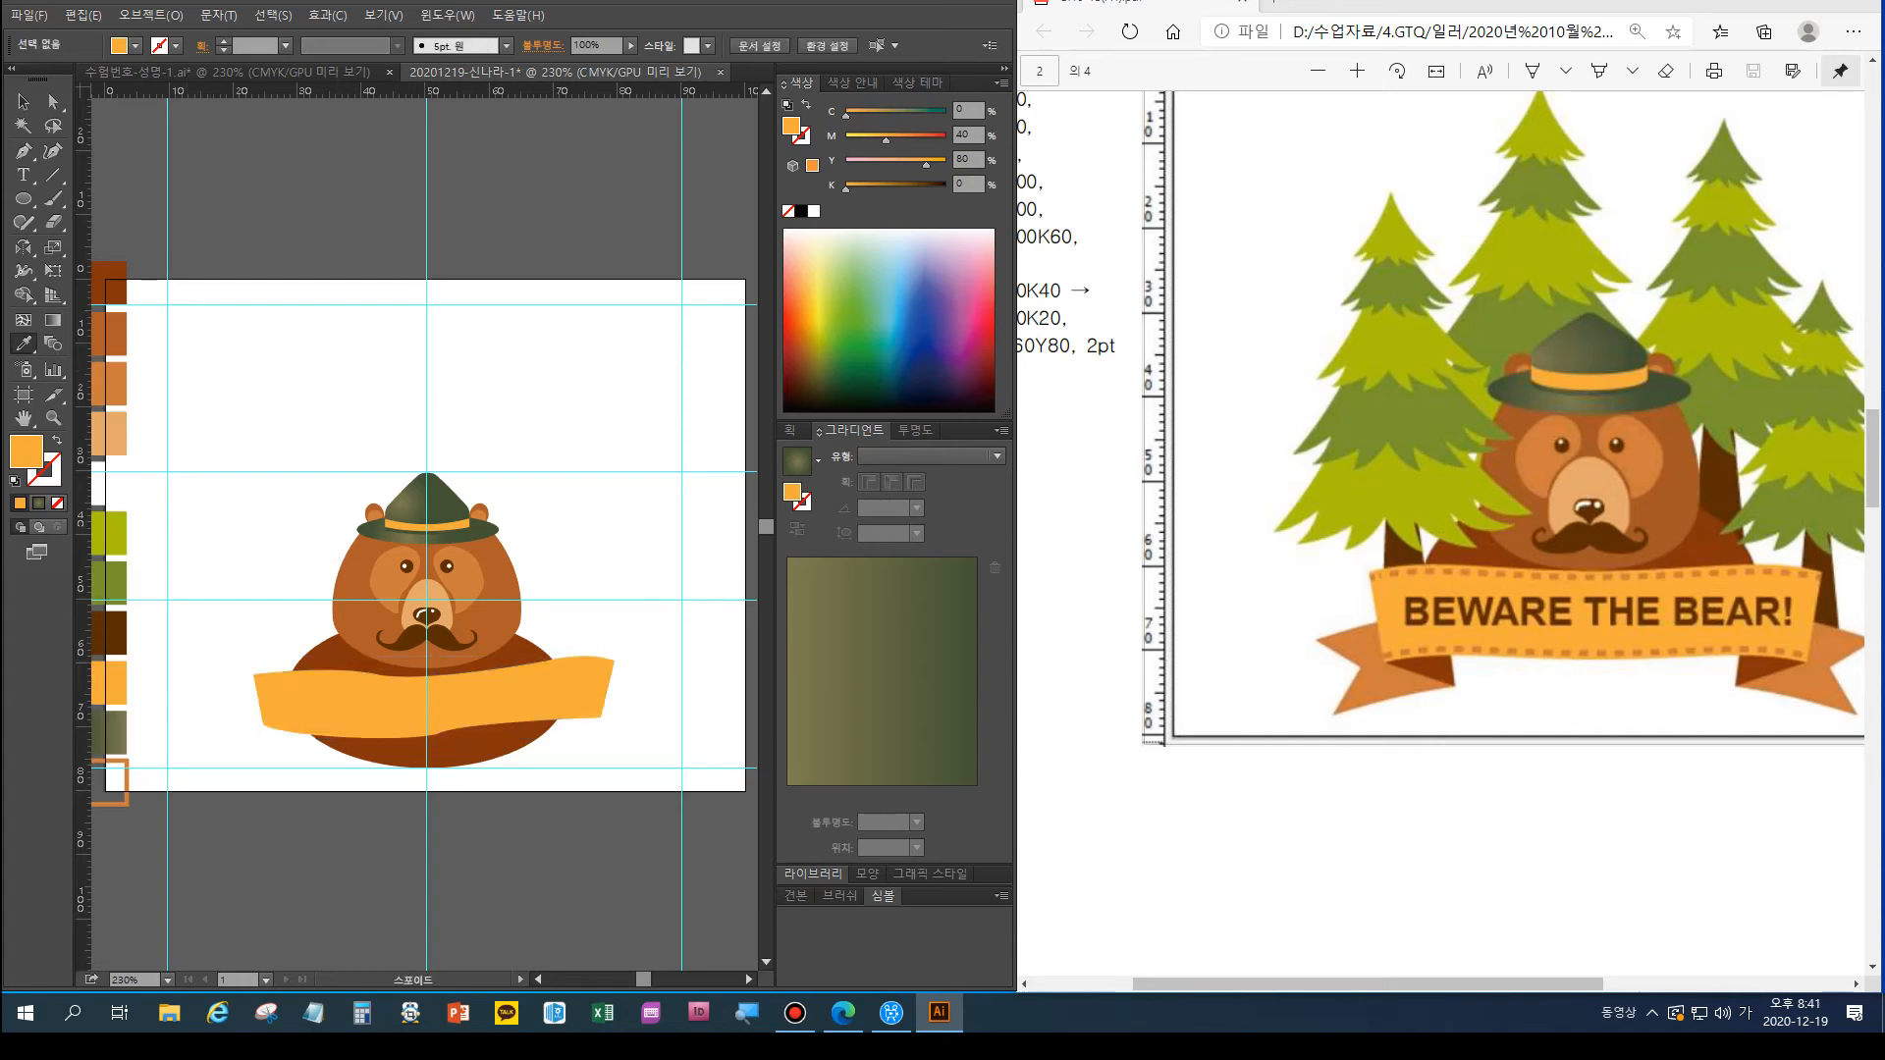
{"action": "left_click", "coordinate": [53, 101]}
{"action": "left_click", "coordinate": [439, 733]}
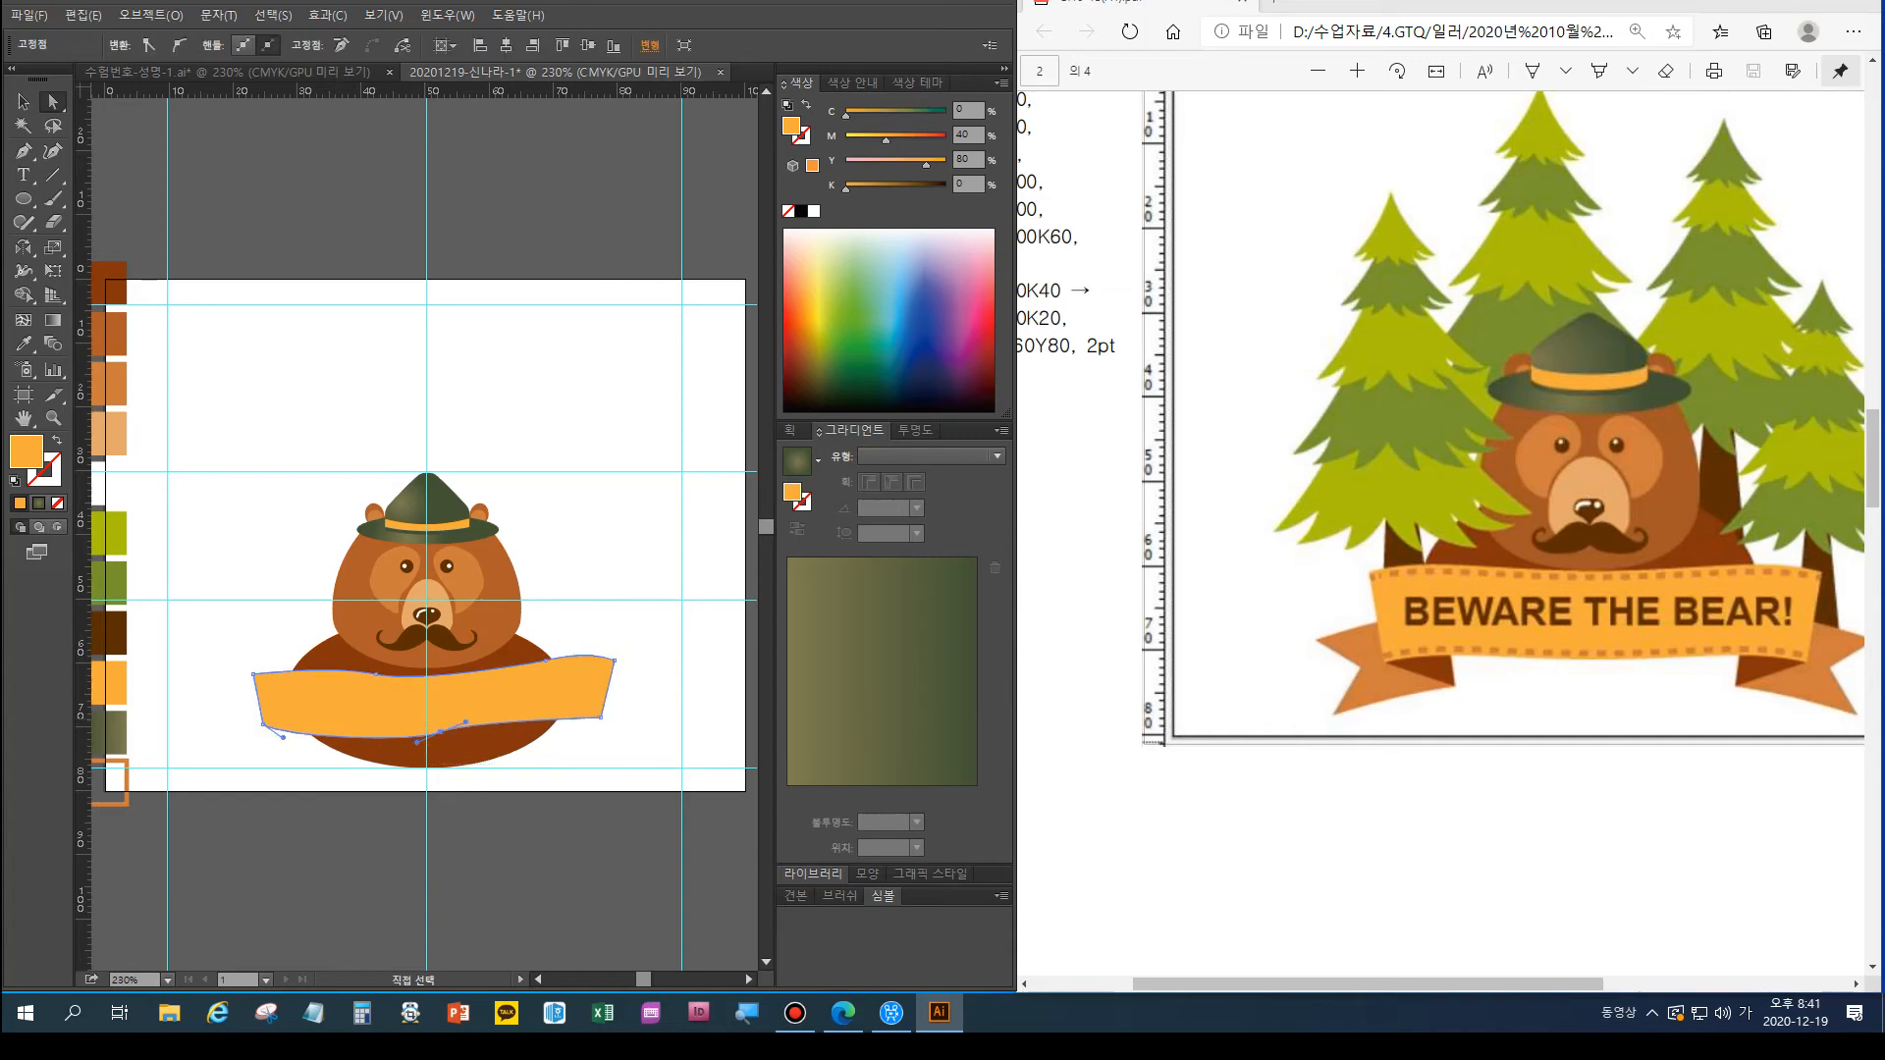
{"action": "left_click_drag", "start_coordinate": [466, 723], "coordinate": [473, 729]}
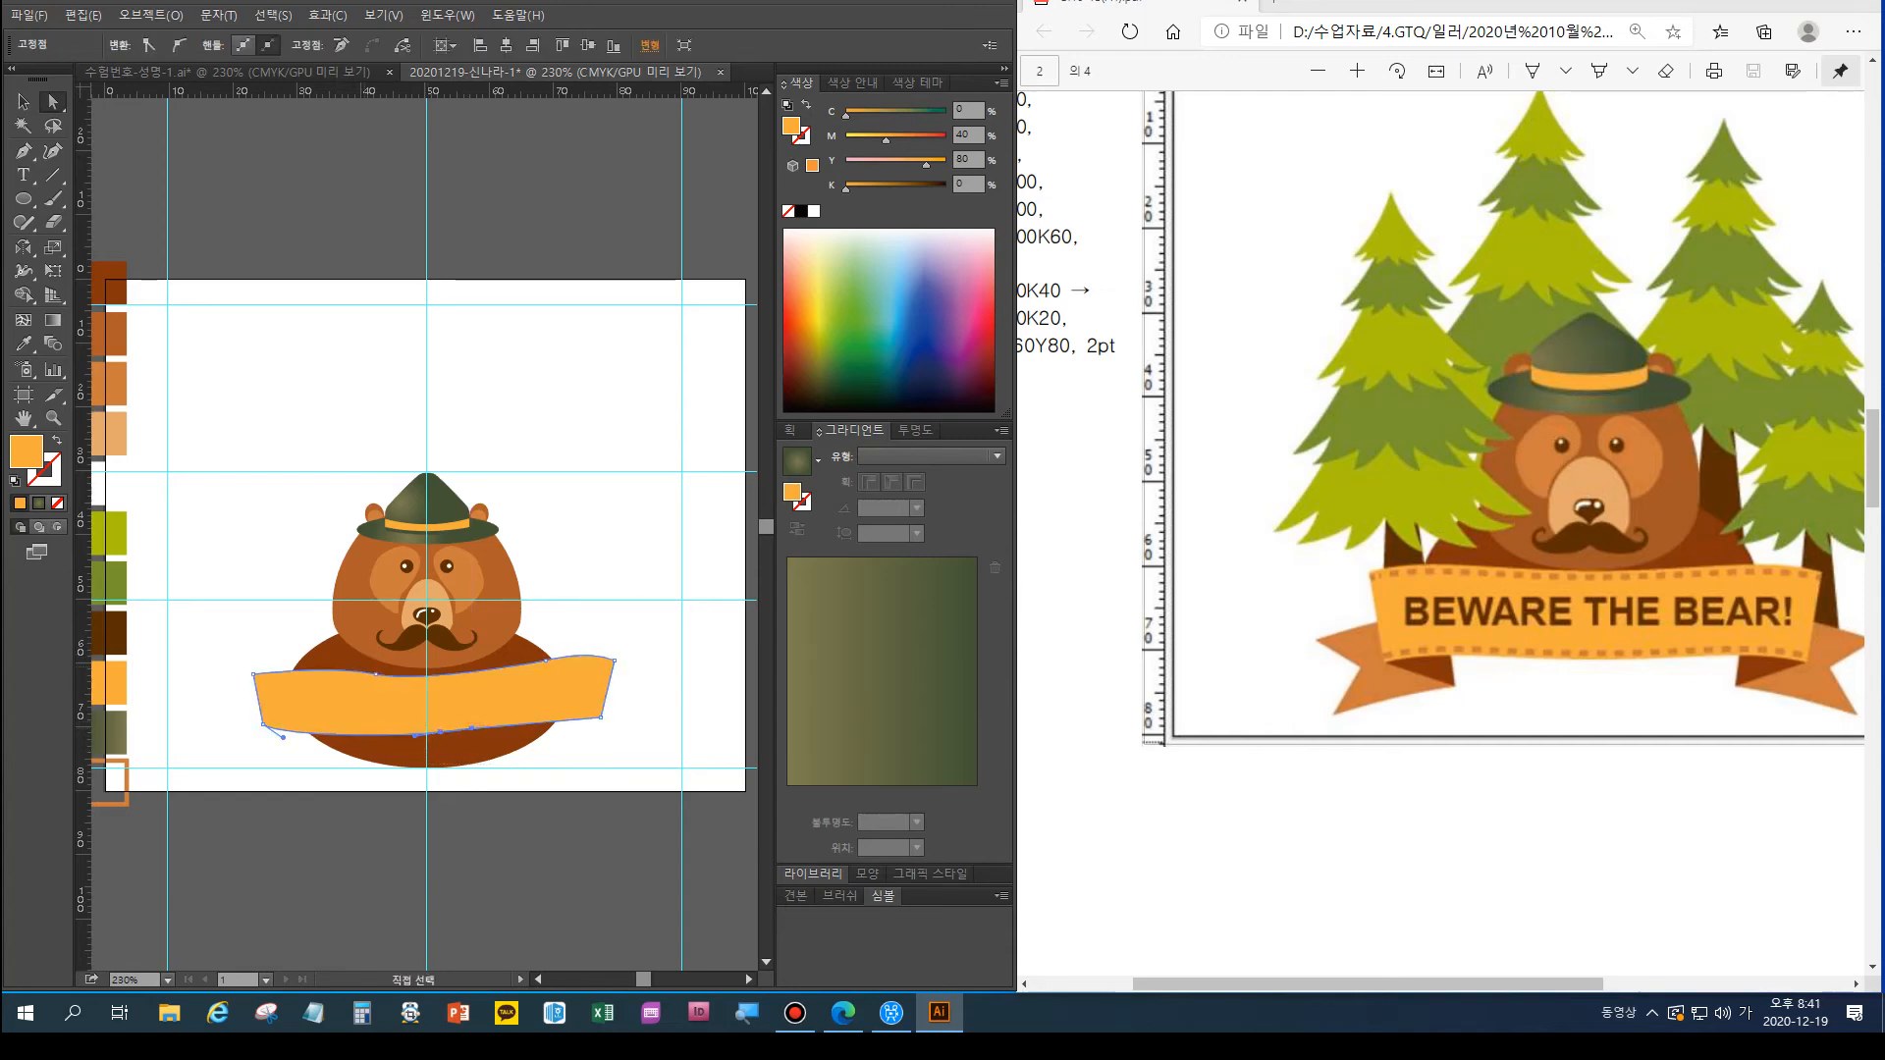
{"action": "left_click_drag", "start_coordinate": [361, 666], "coordinate": [411, 676]}
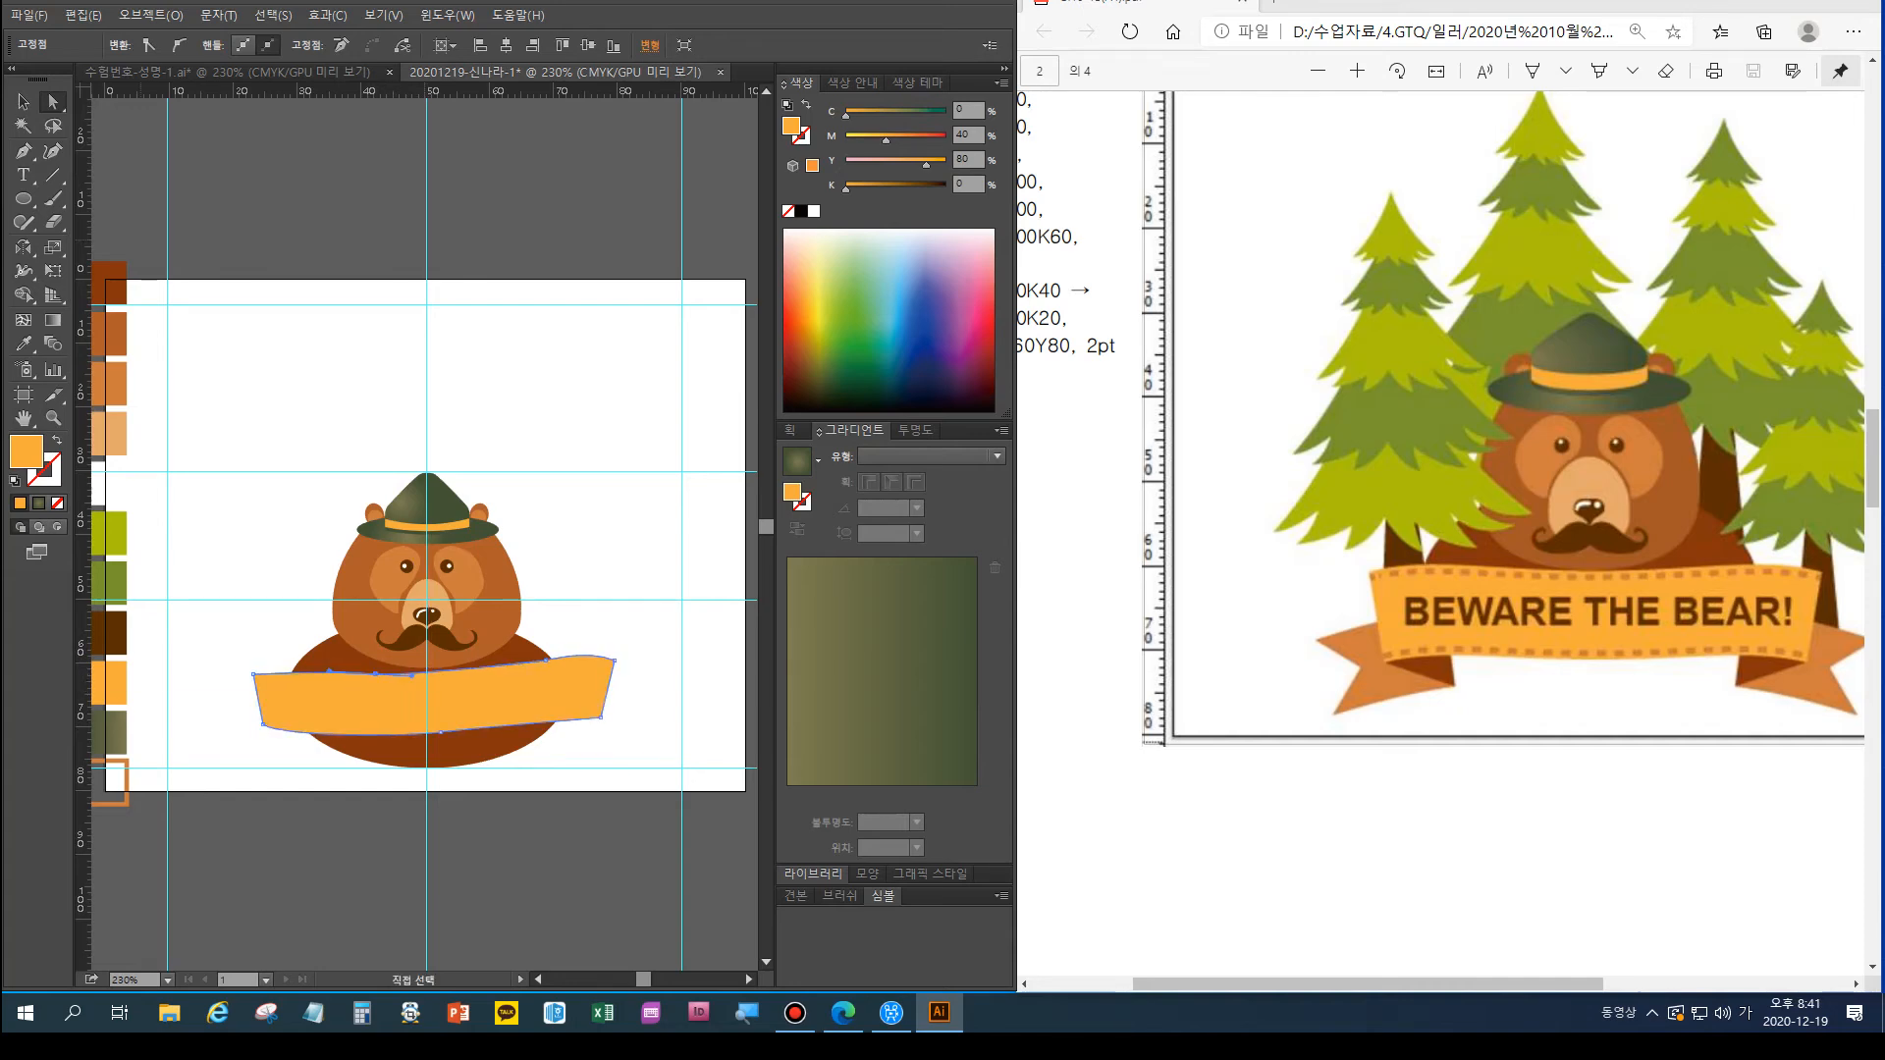
{"action": "left_click", "coordinate": [23, 151]}
{"action": "left_click", "coordinate": [241, 628], "text": "ctrl"}
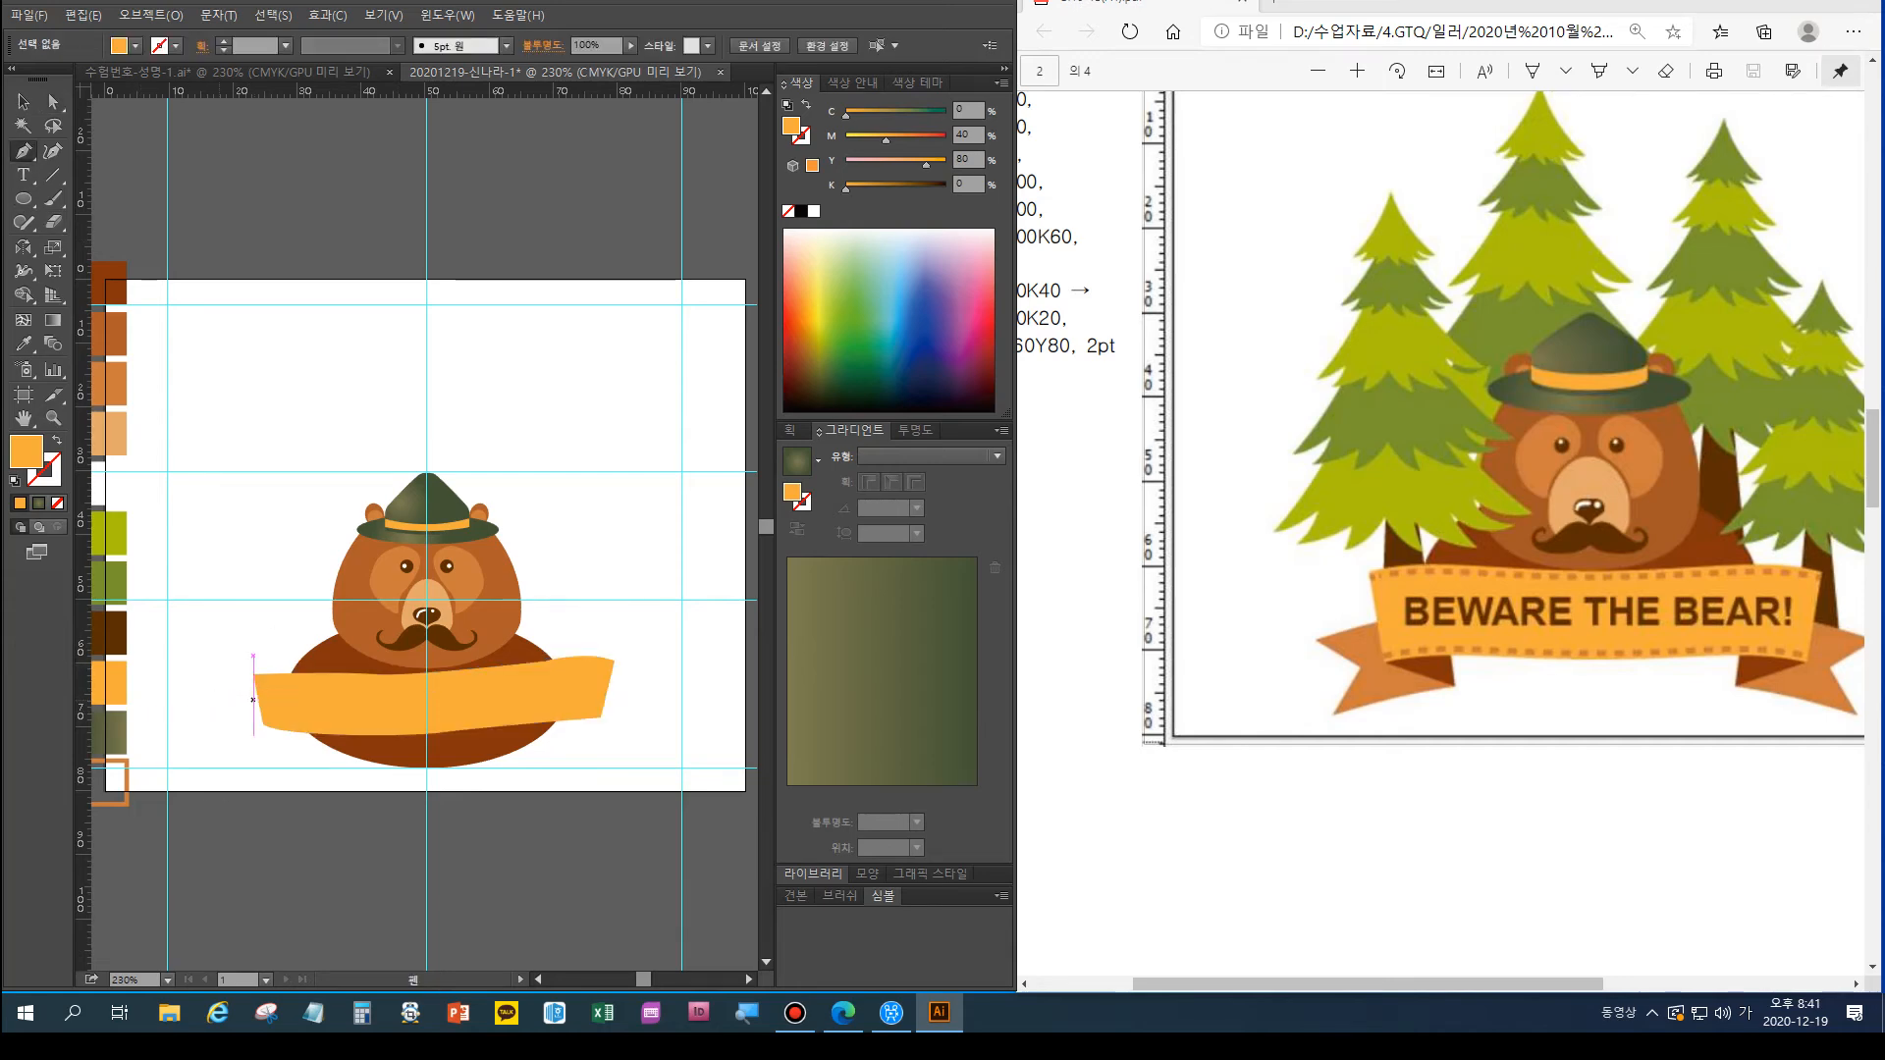
Pen-draw a notched tail shape at the ribbon's left end
{"action": "left_click", "coordinate": [257, 704]}
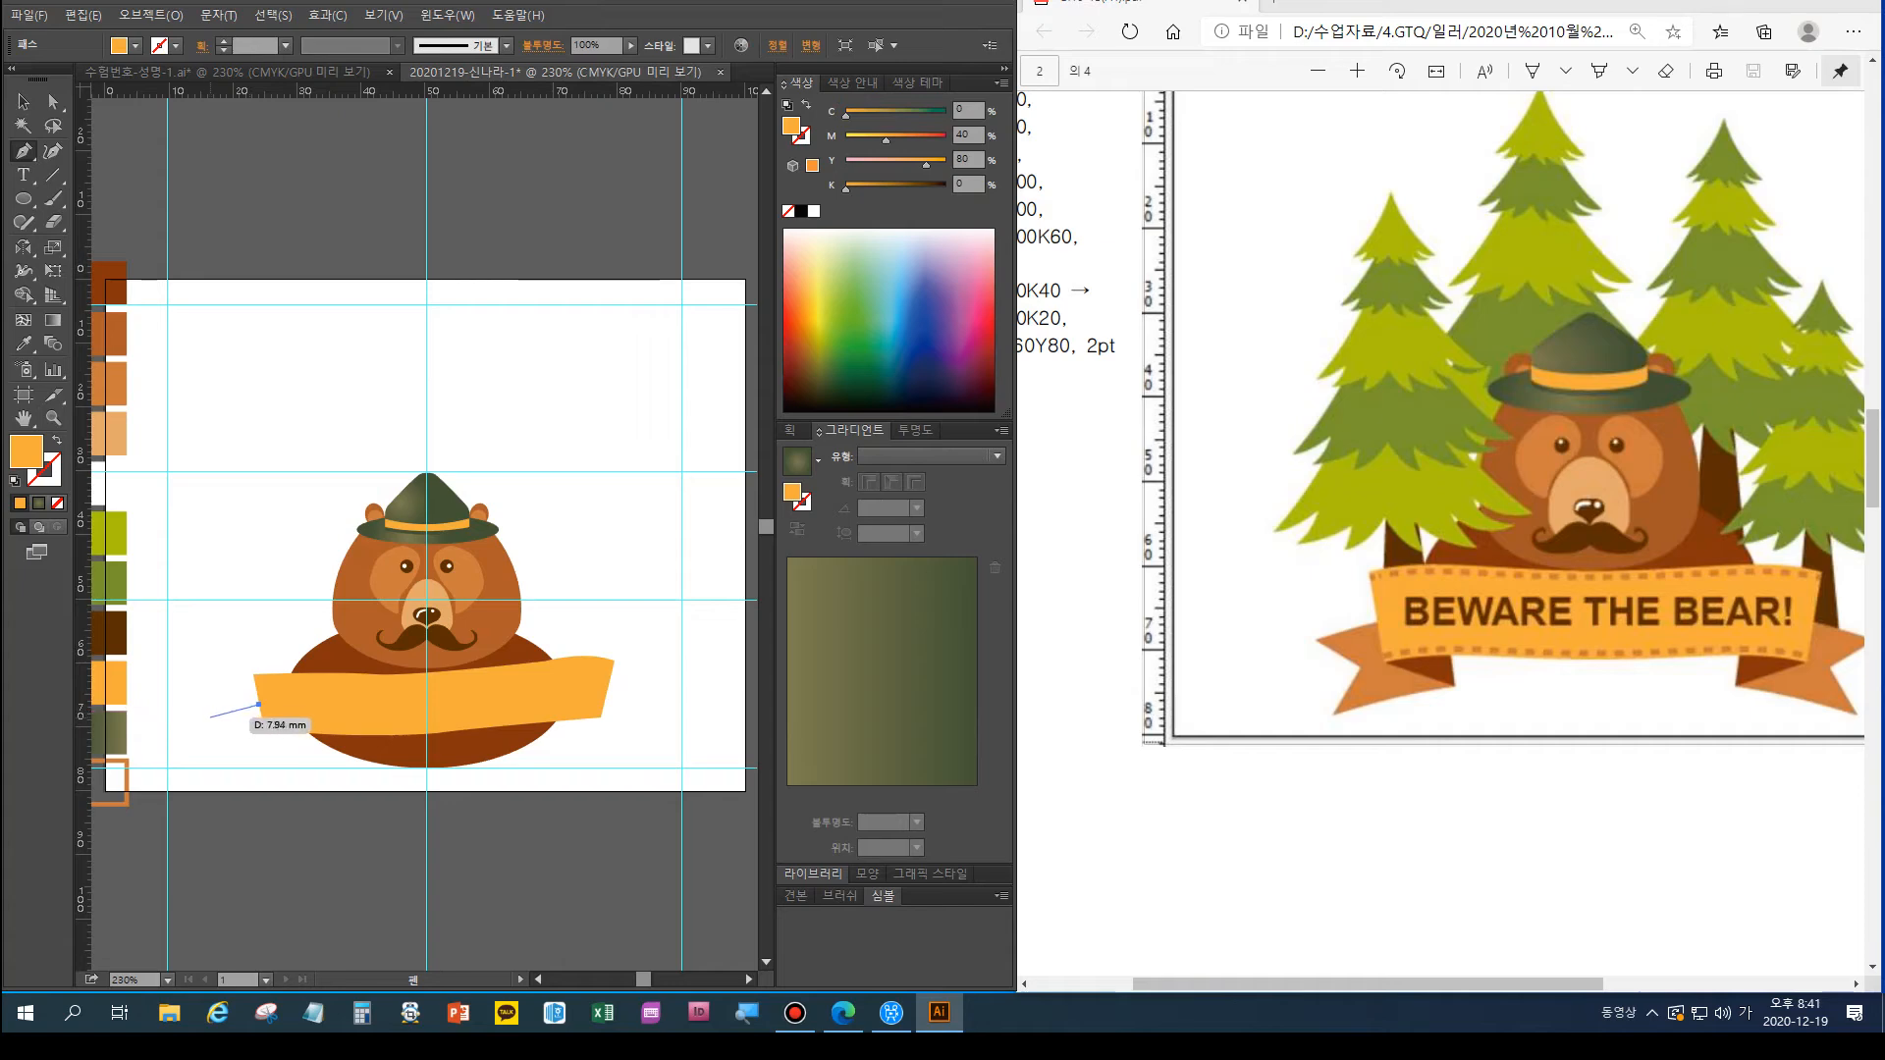
{"action": "left_click", "coordinate": [196, 718]}
{"action": "left_click", "coordinate": [232, 732]}
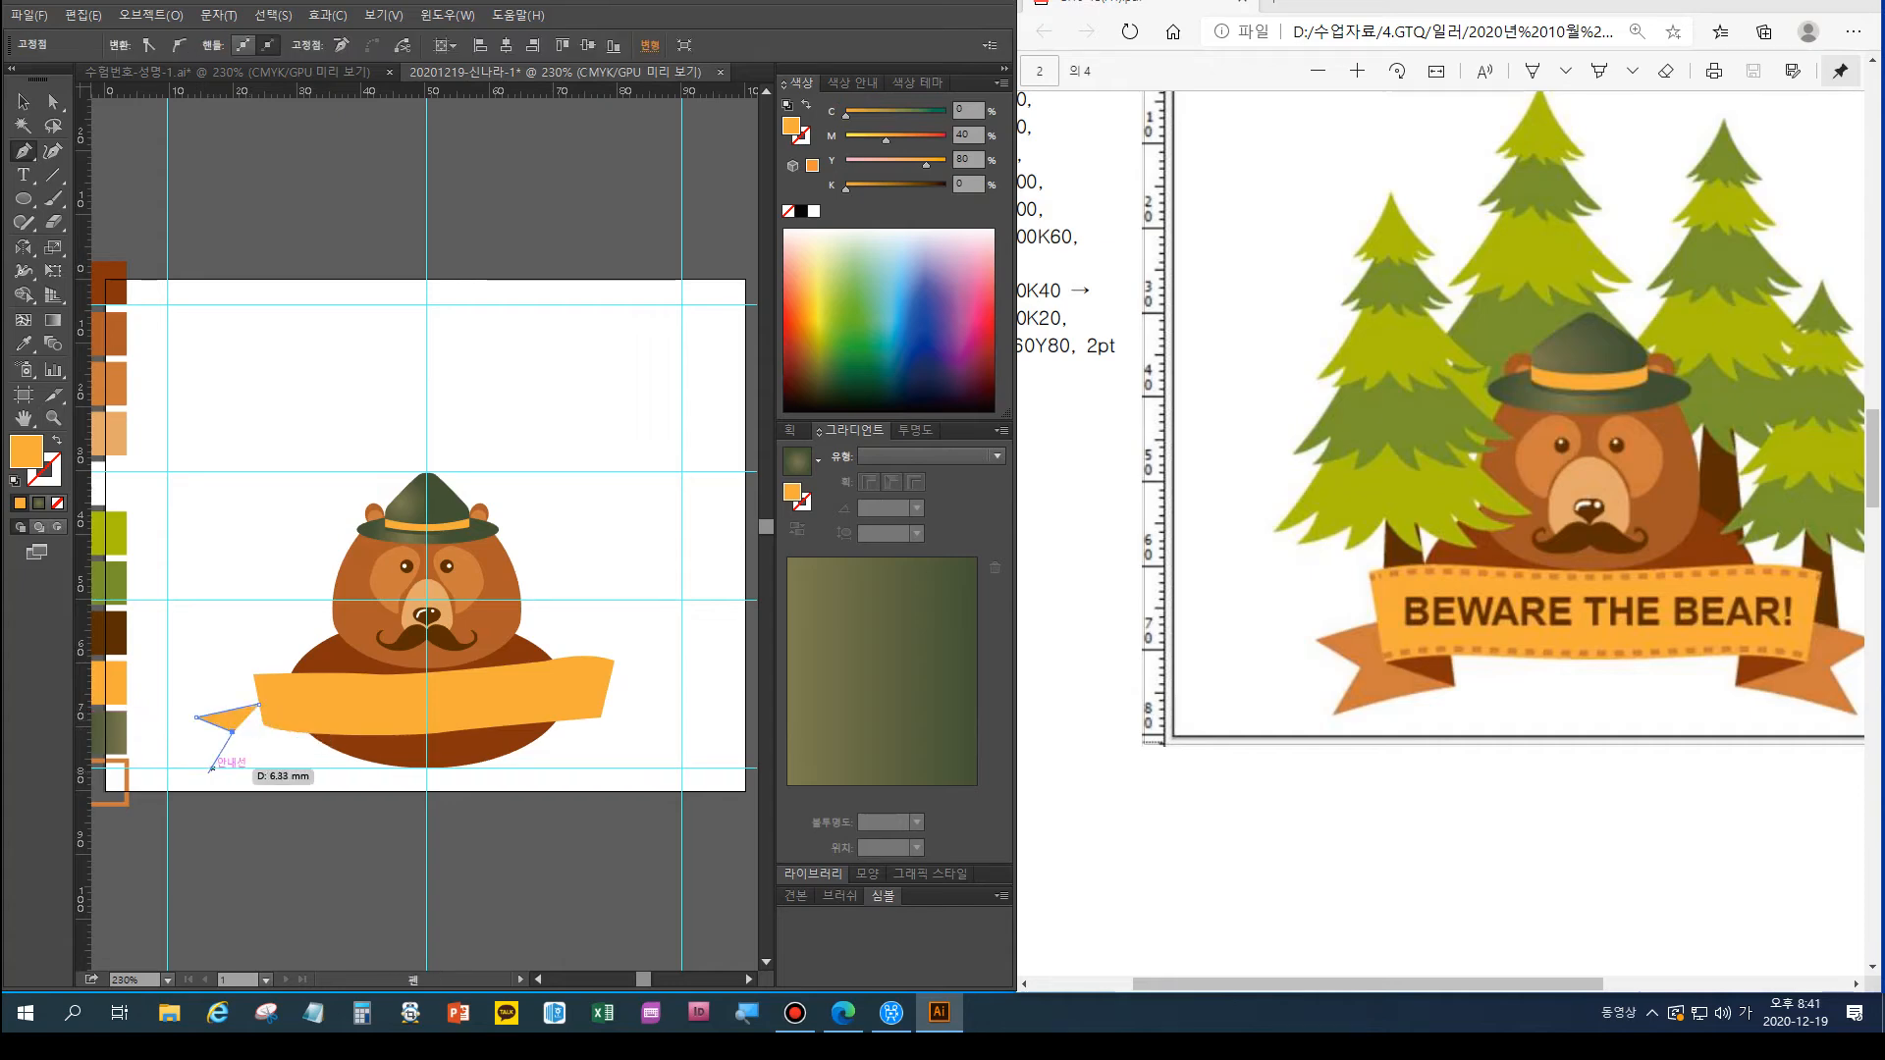
{"action": "left_click", "coordinate": [218, 768]}
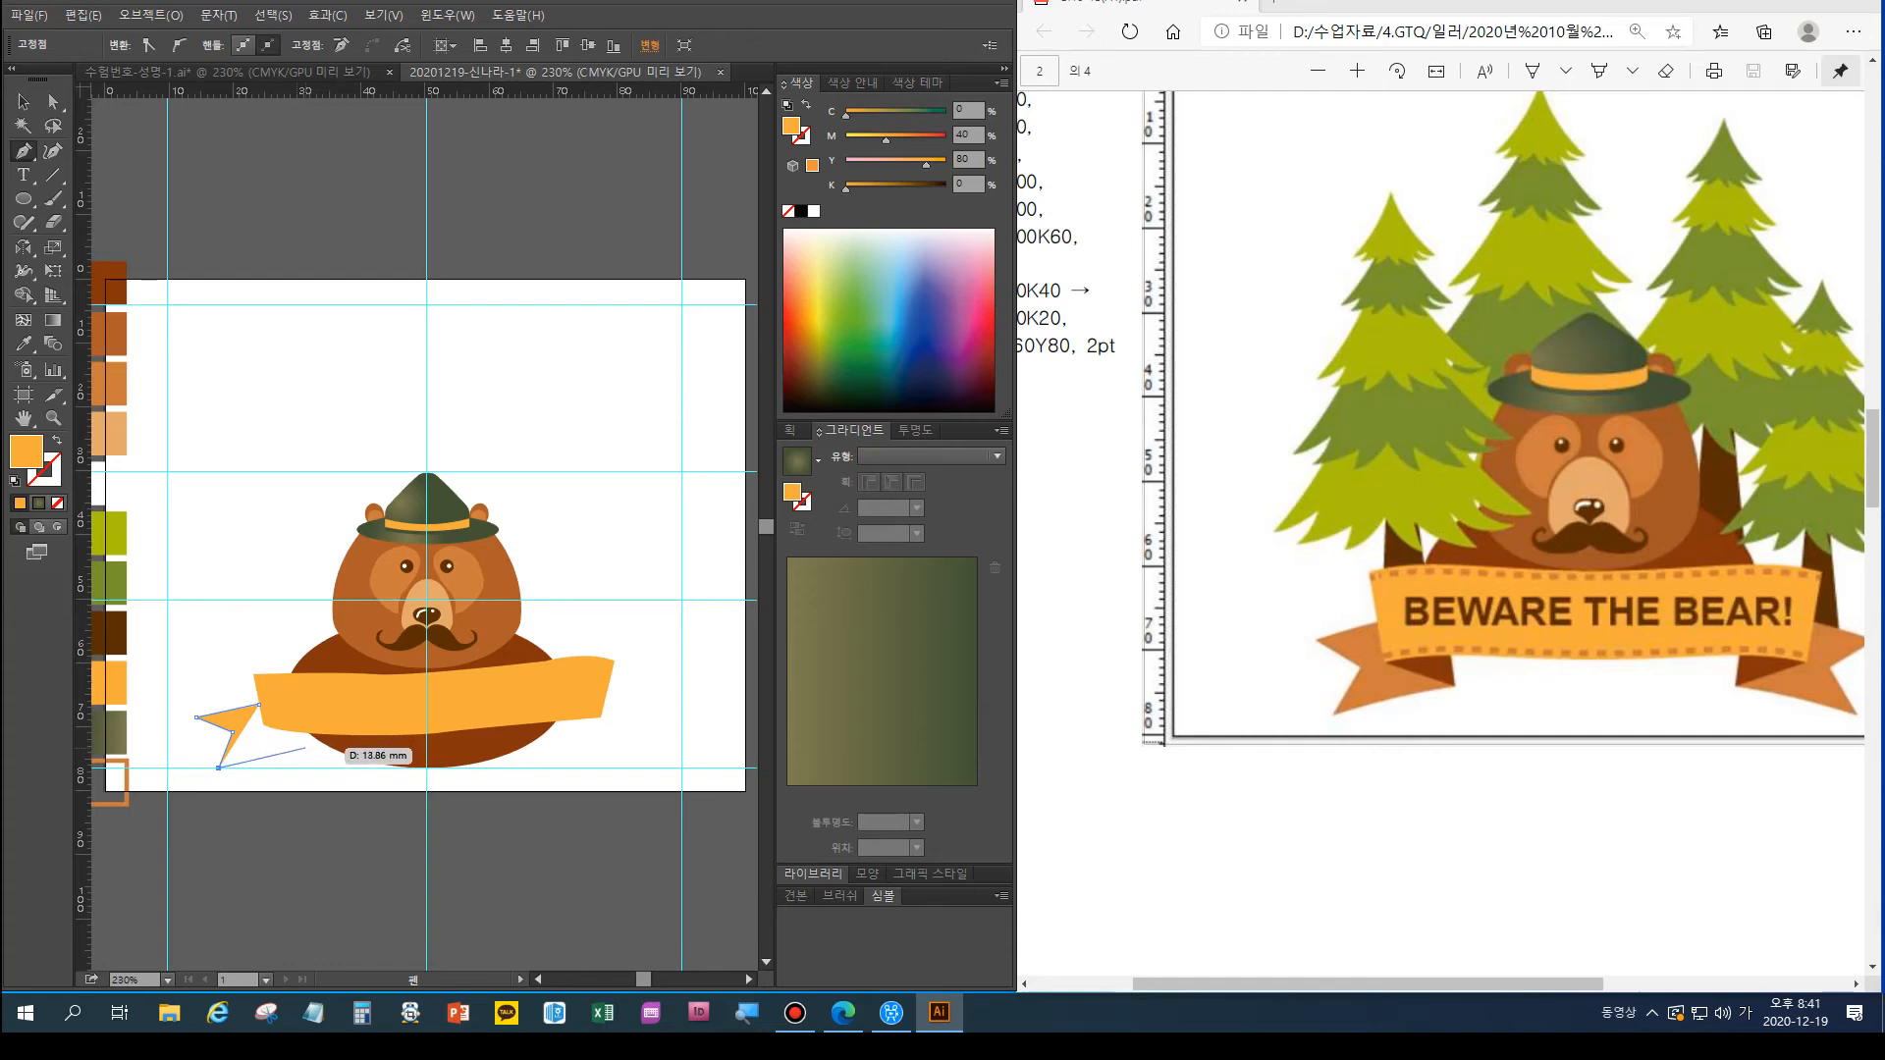
{"action": "left_click", "coordinate": [306, 750]}
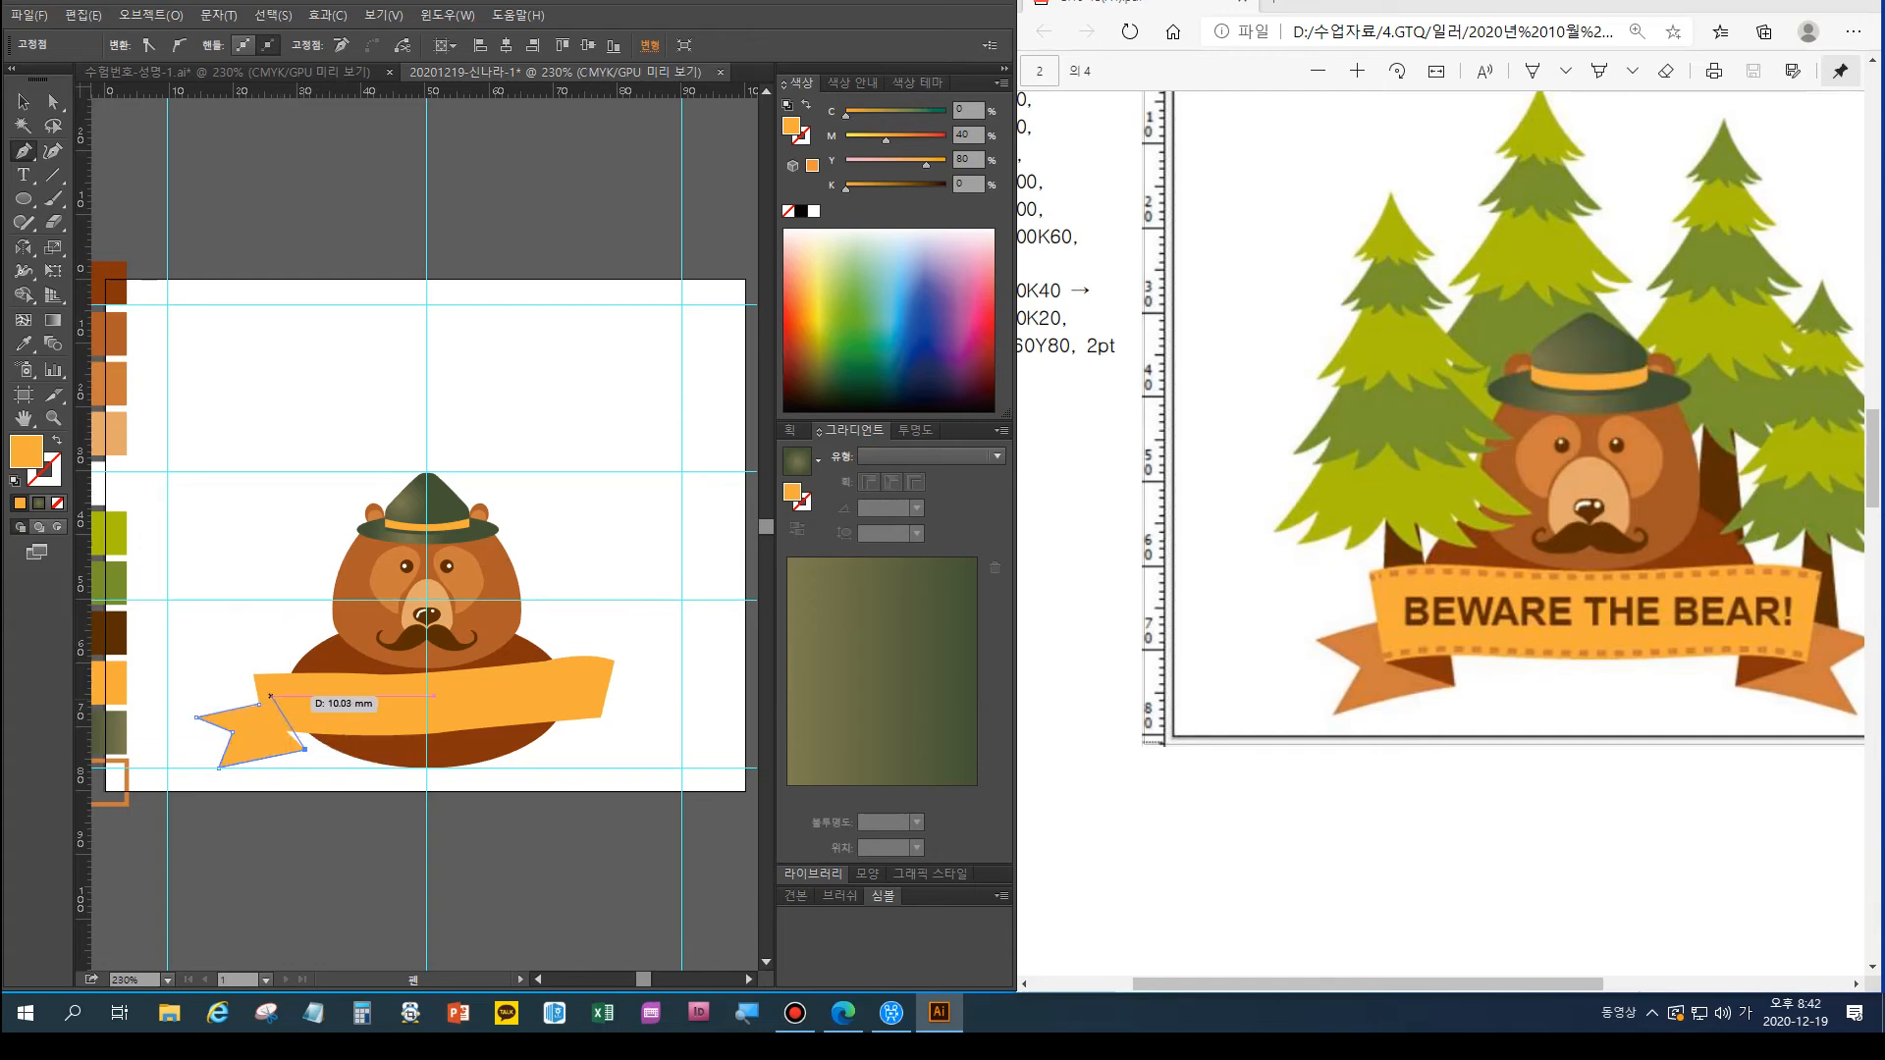
{"action": "left_click", "coordinate": [140, 364], "text": "ctrl"}
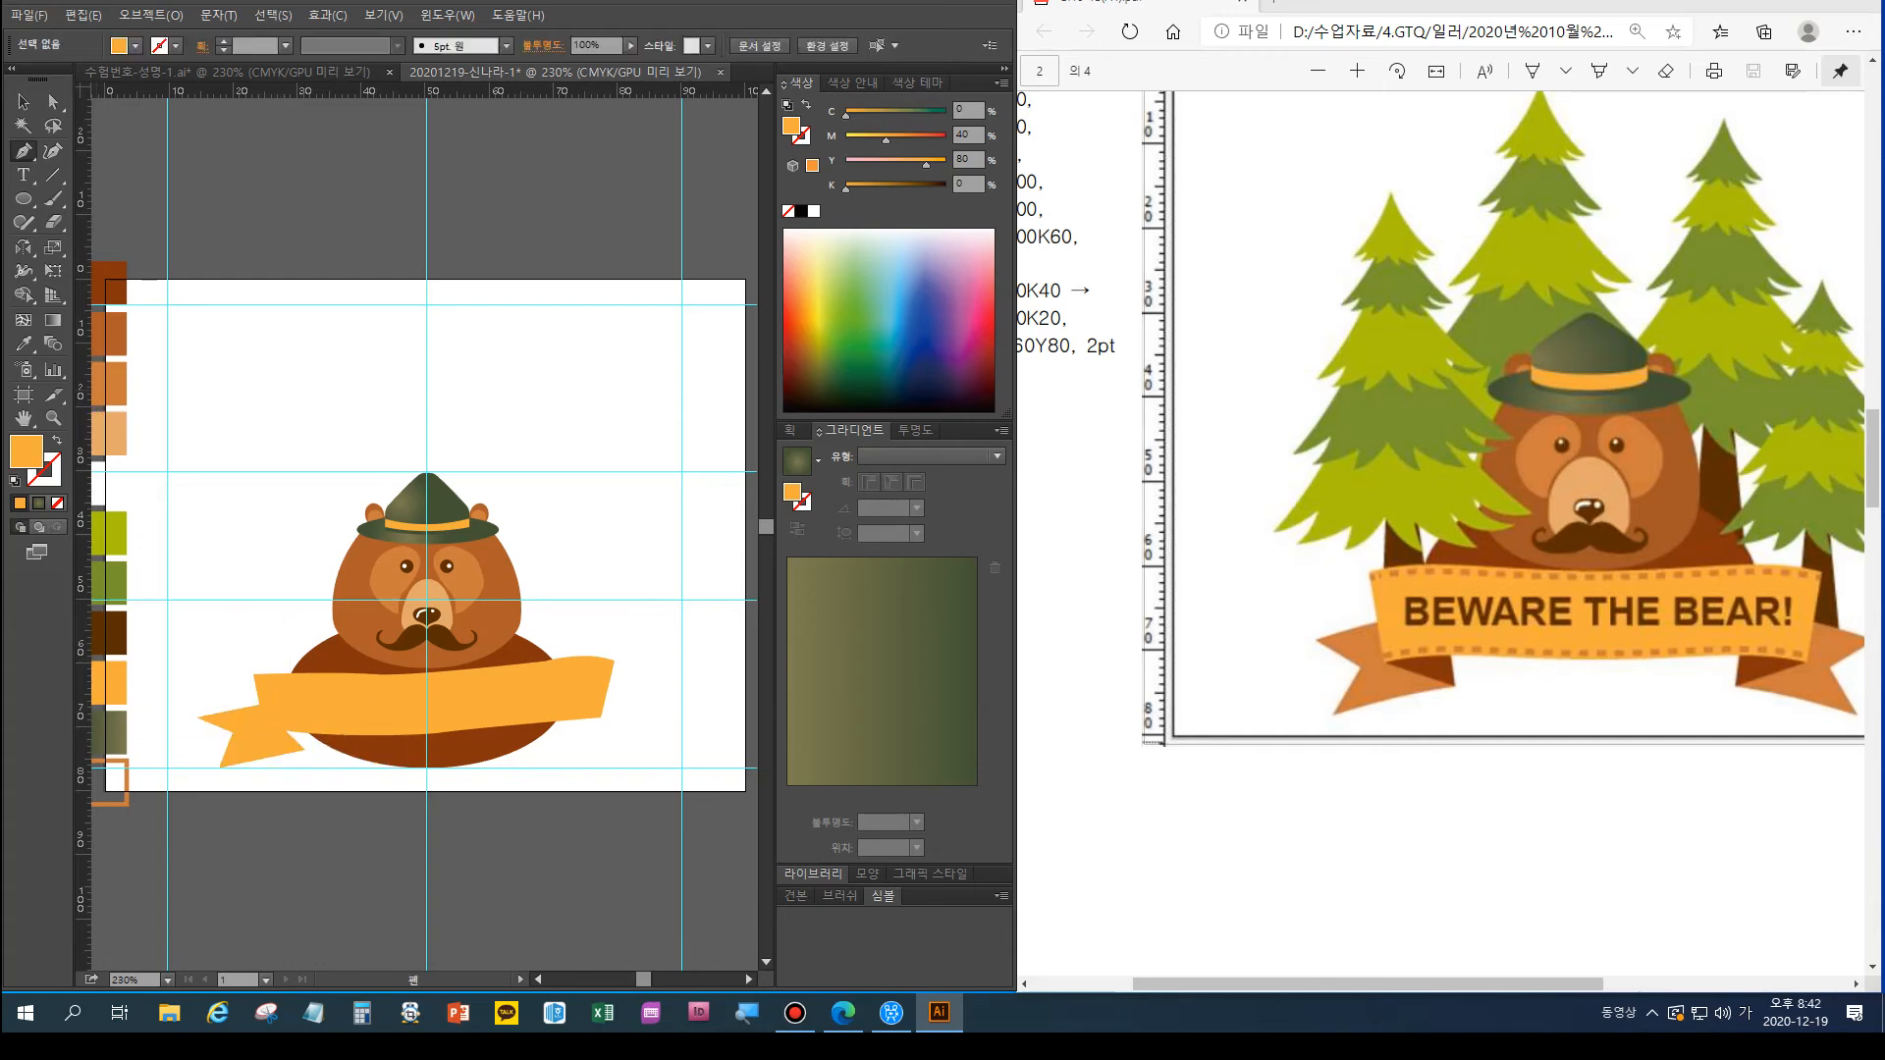
Fill the left tail with brown C20 M60 Y80
{"action": "left_click", "coordinate": [23, 103]}
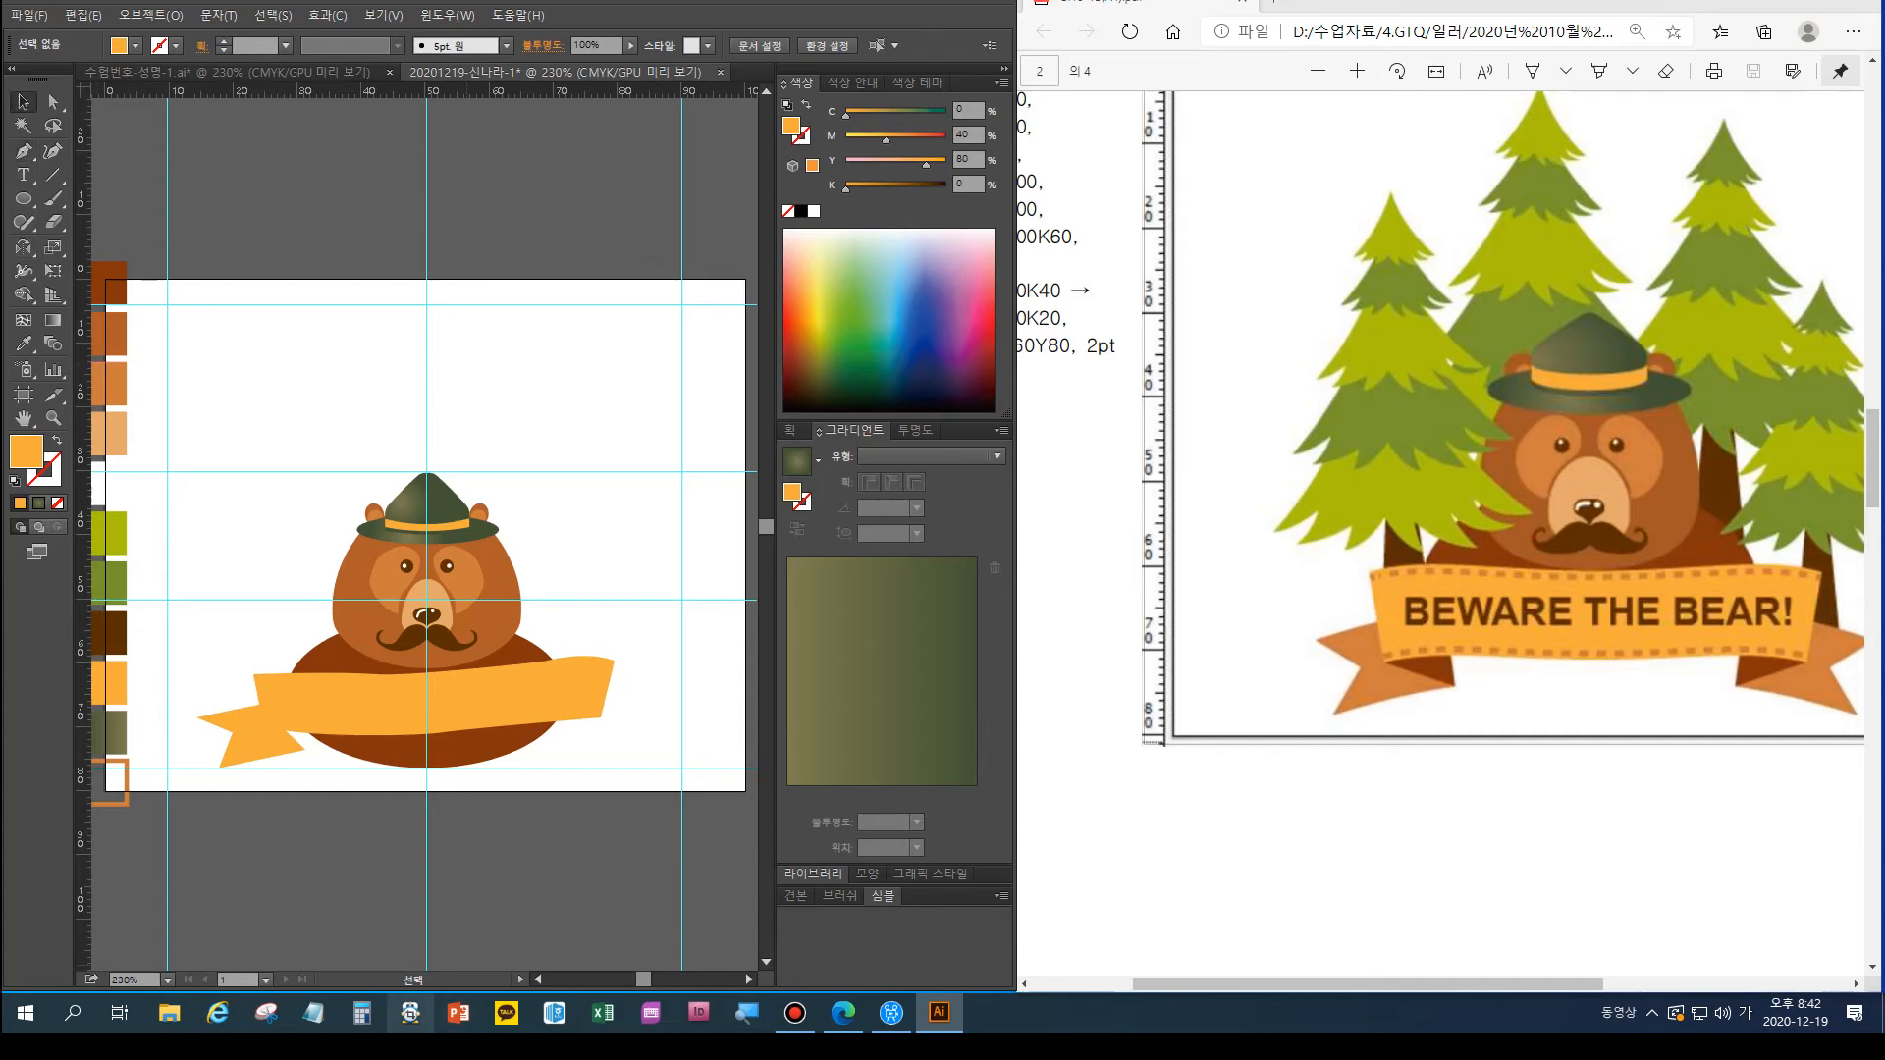
{"action": "left_click", "coordinate": [253, 738]}
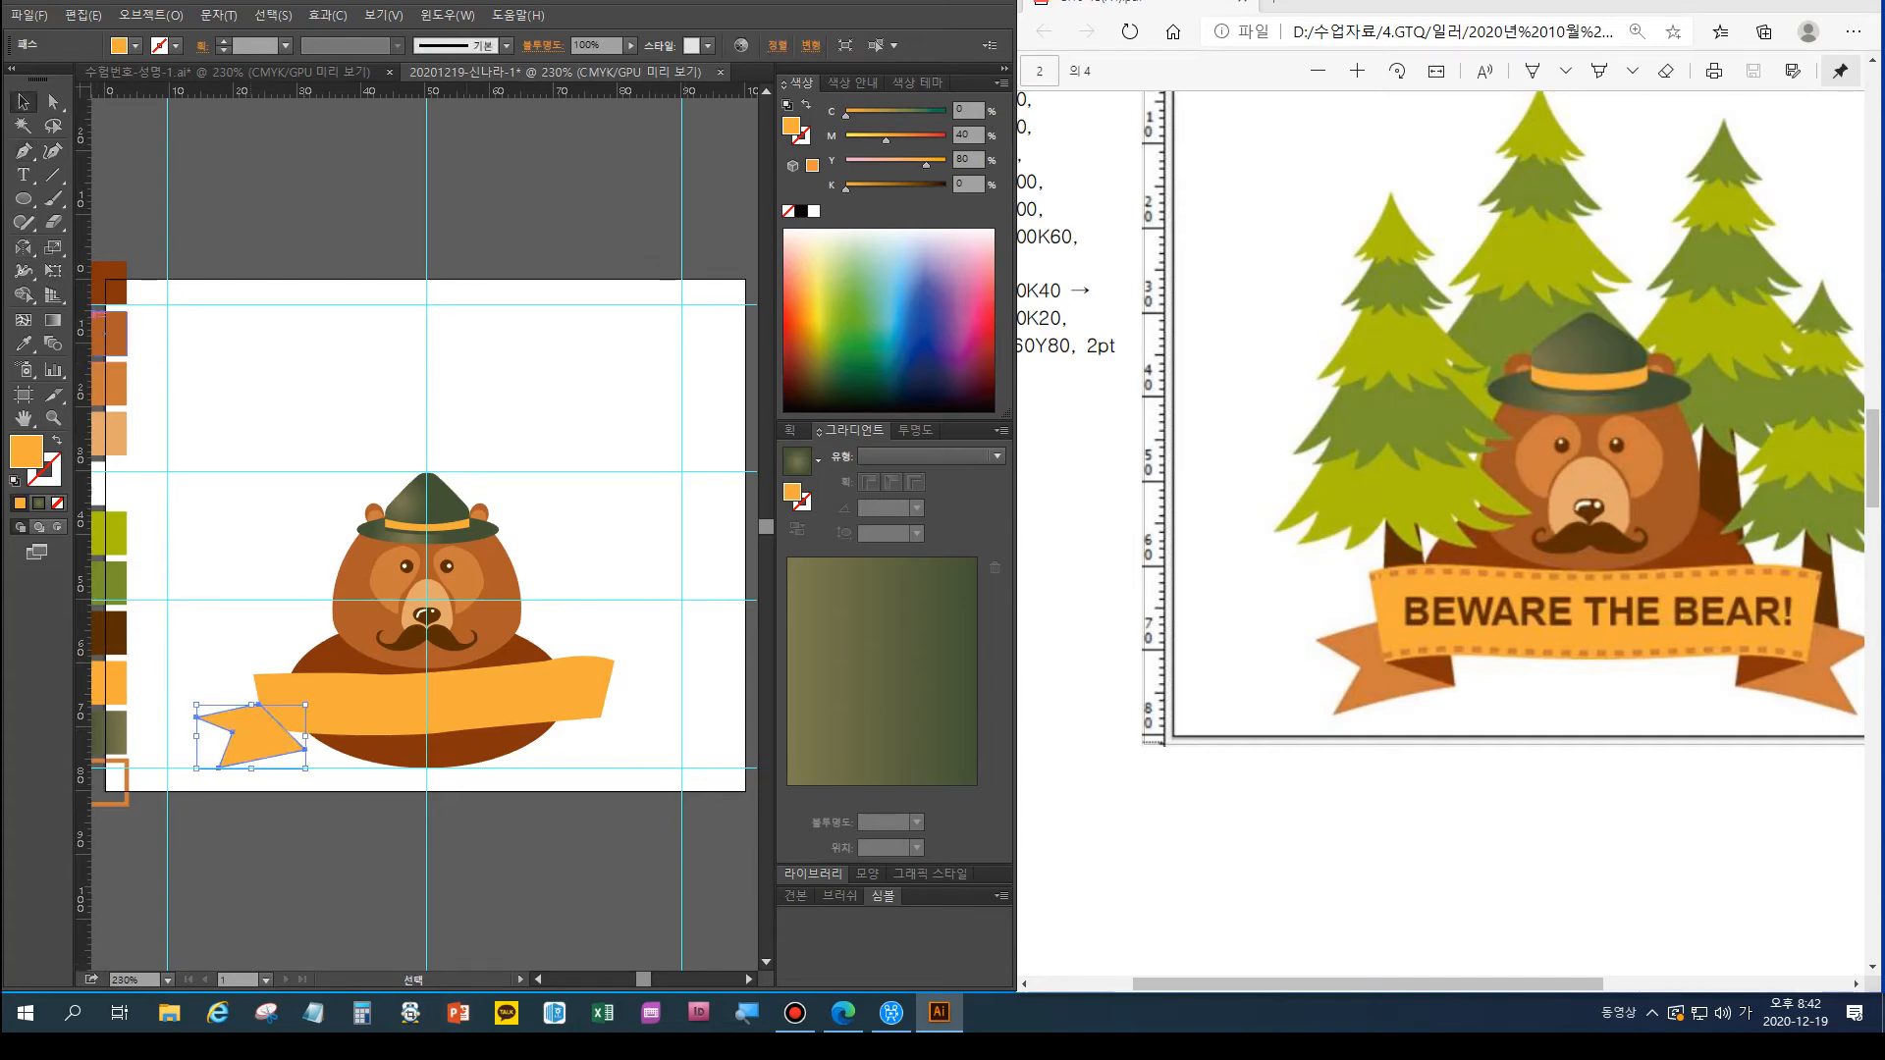
{"action": "left_click", "coordinate": [23, 343]}
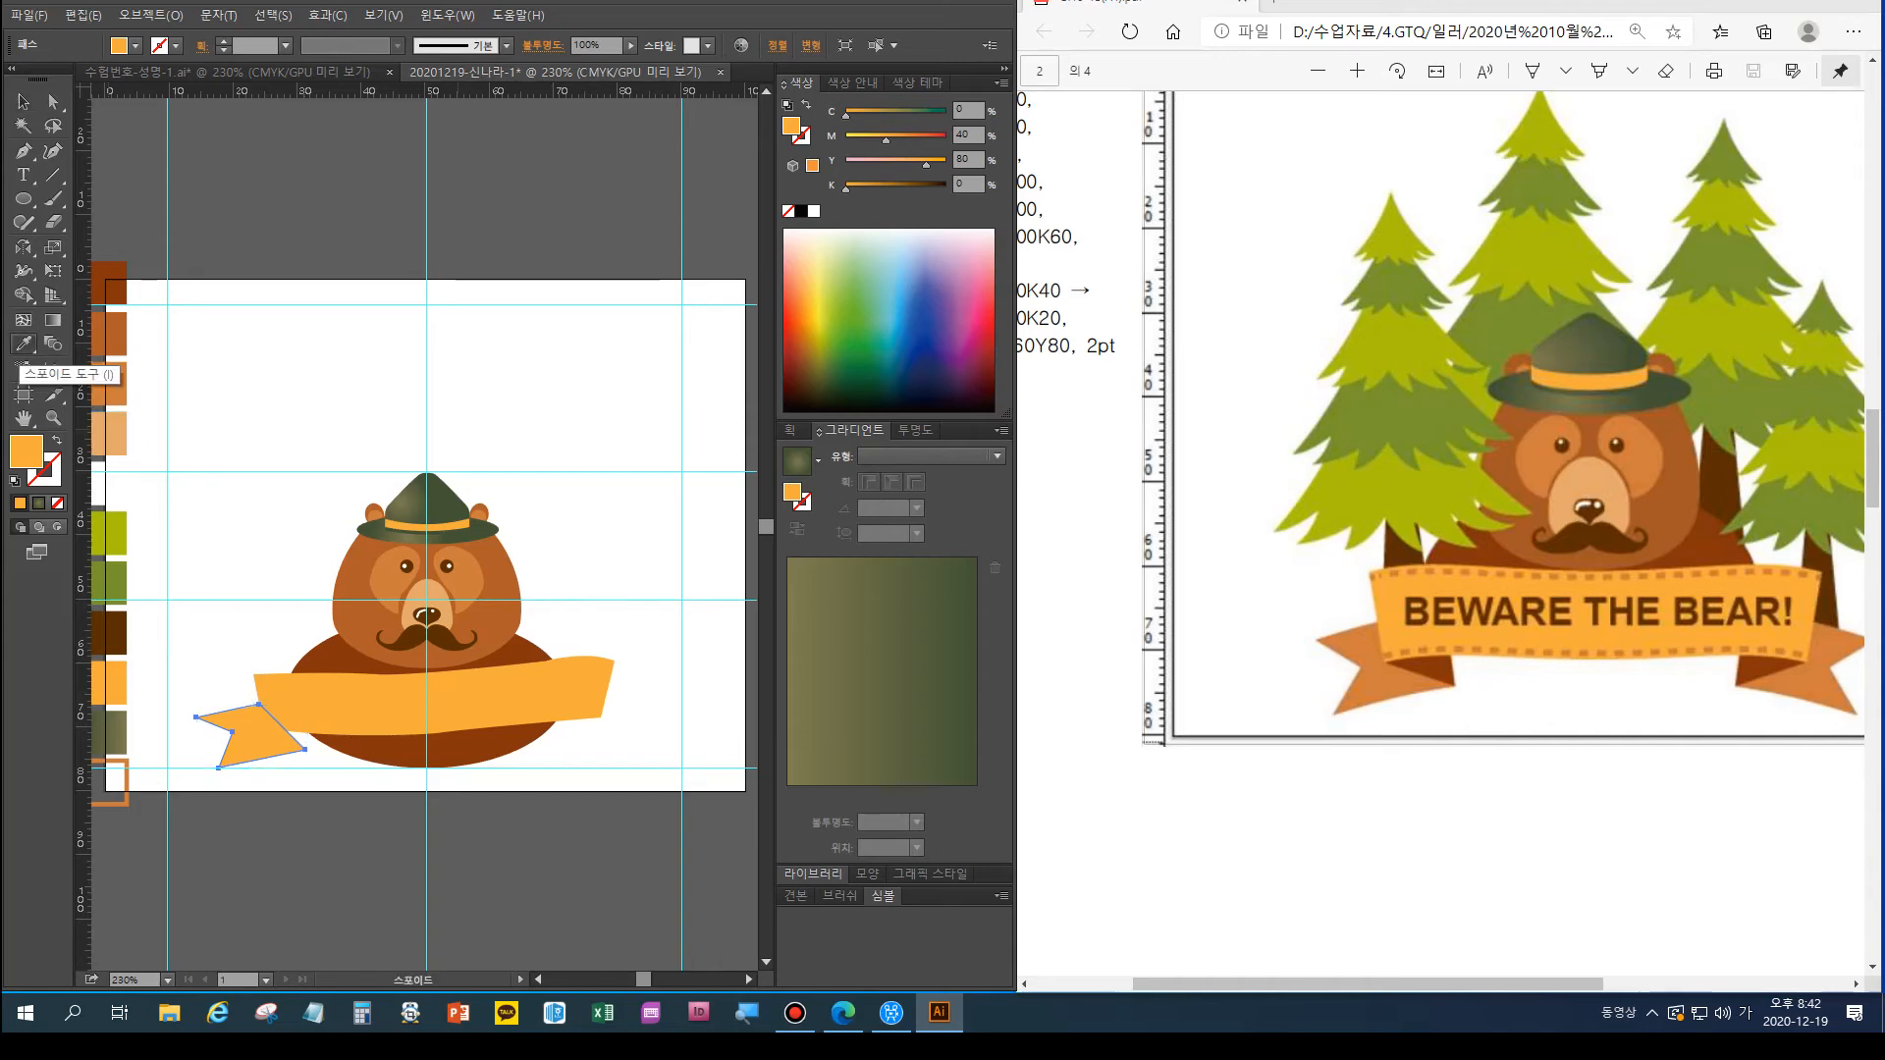
{"action": "left_click", "coordinate": [110, 382]}
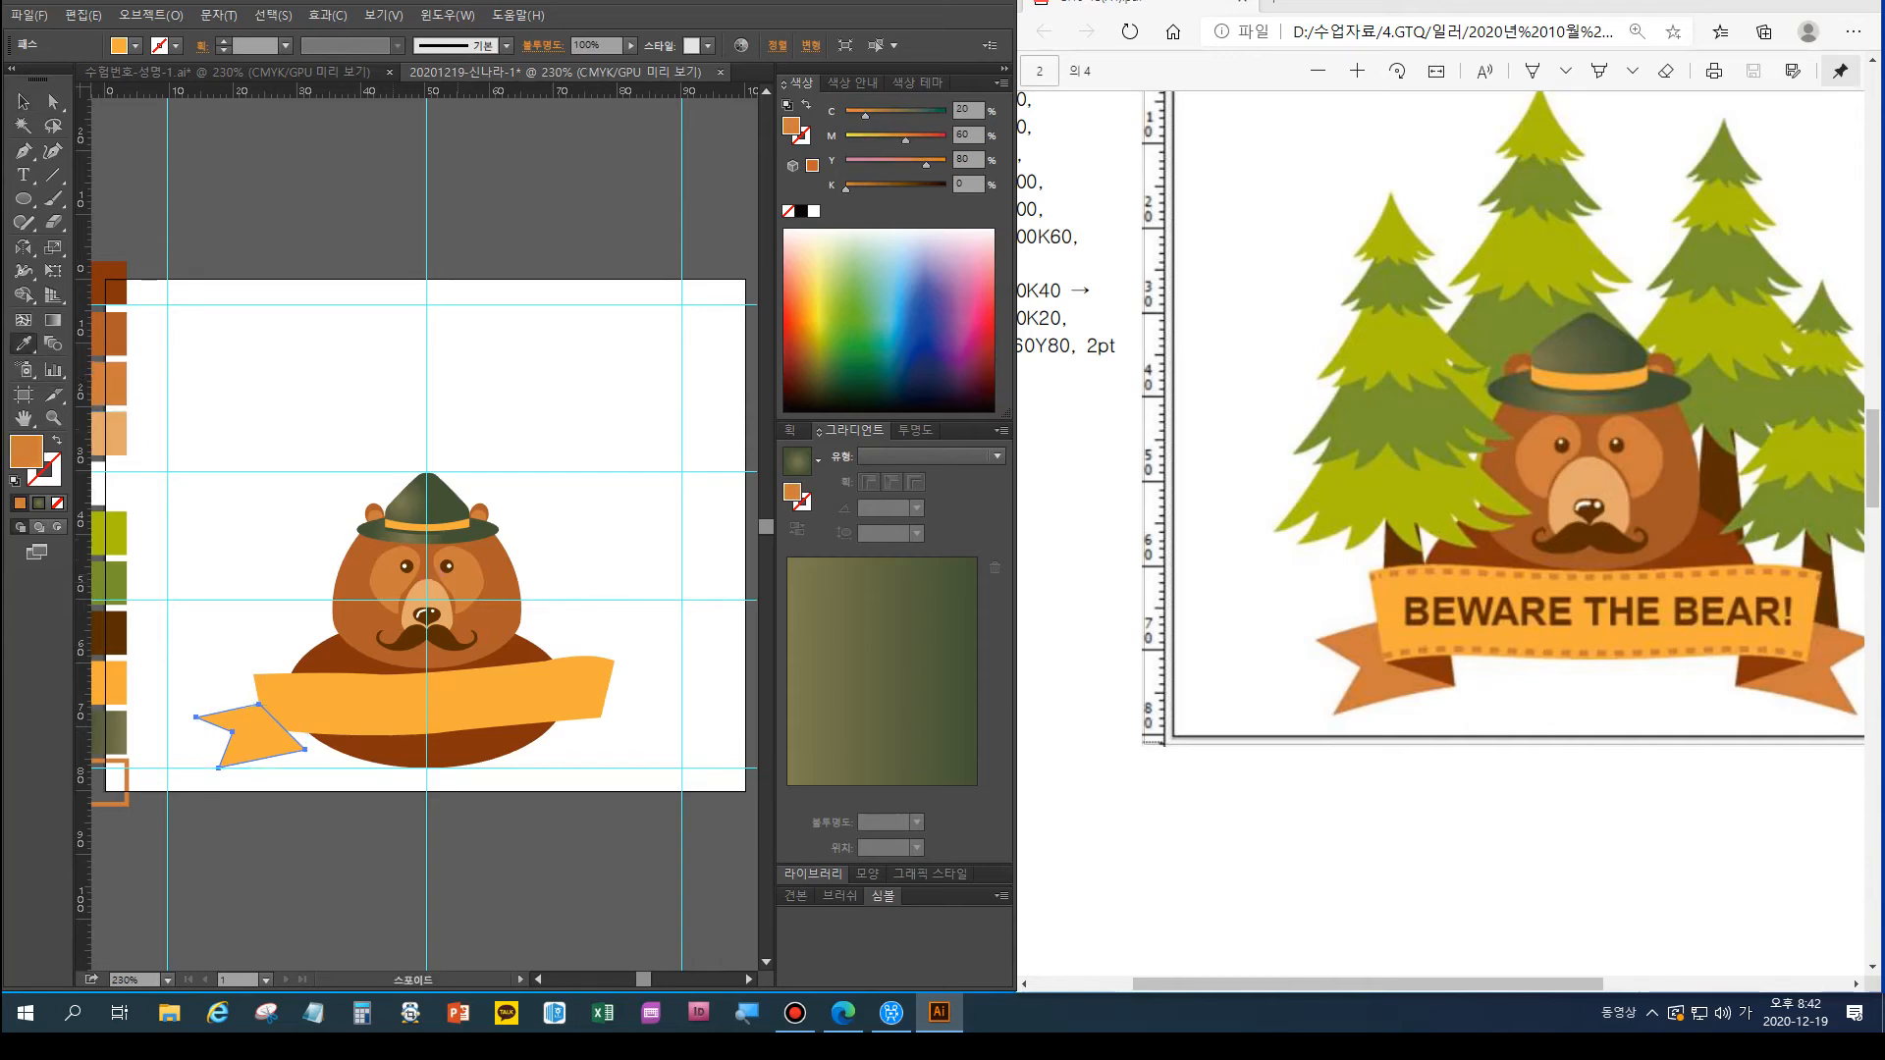
{"action": "left_click", "coordinate": [285, 834], "text": "ctrl"}
{"action": "left_click", "coordinate": [24, 102]}
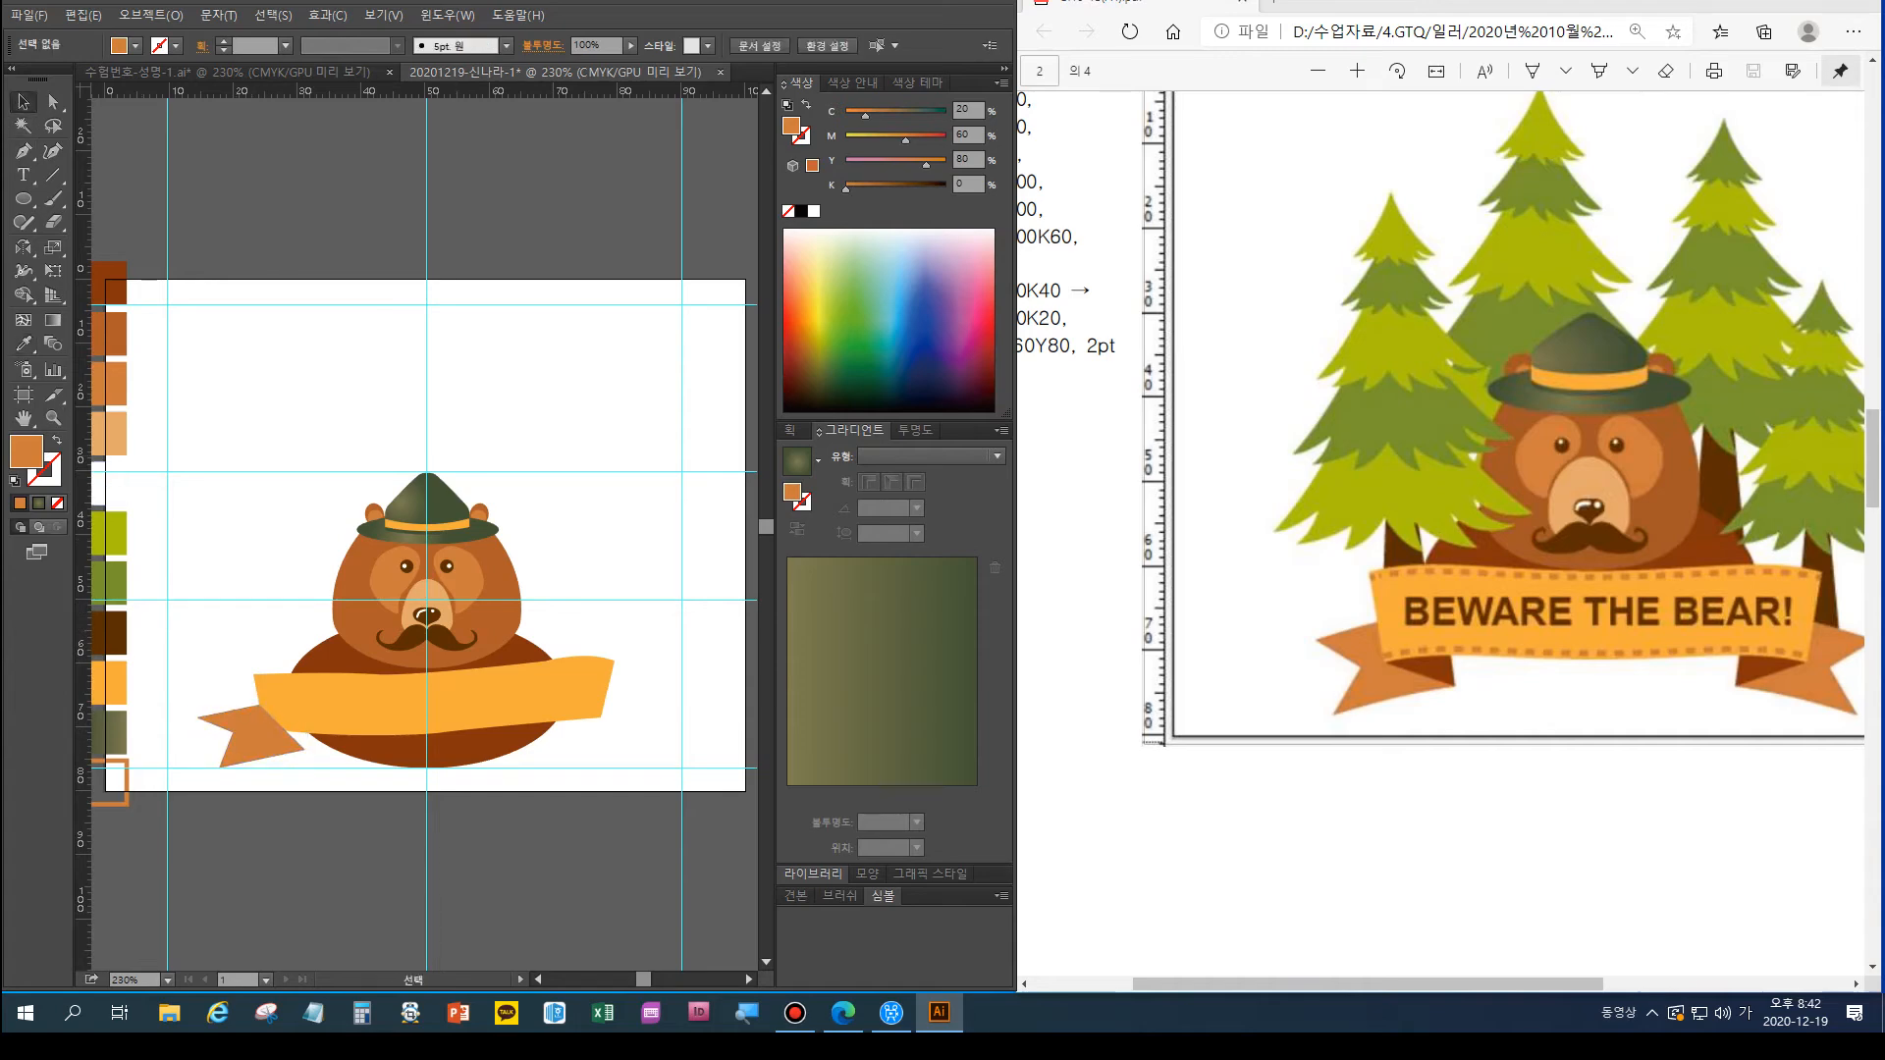
{"action": "left_click_drag", "start_coordinate": [193, 703], "coordinate": [307, 772]}
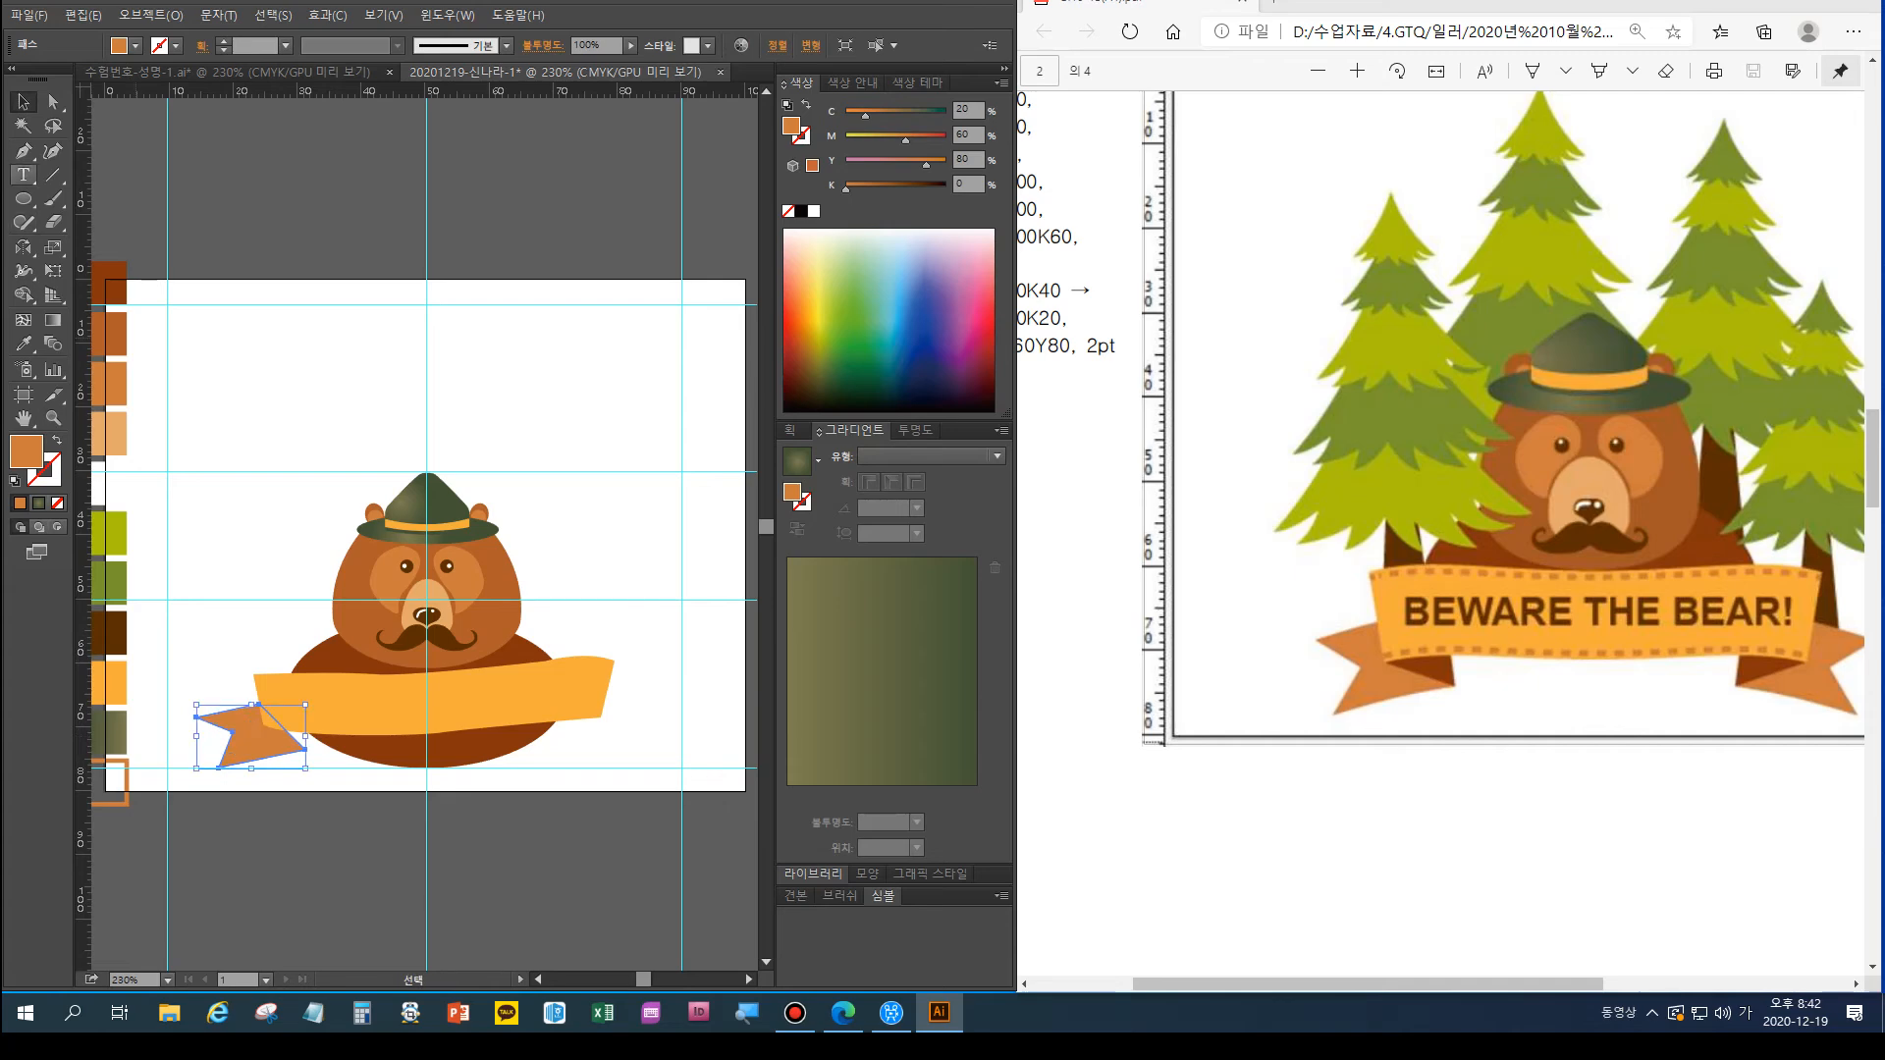
{"action": "key", "text": "ctrl+shift+a"}
Draw a small closed fold triangle on the left tail
{"action": "left_click", "coordinate": [24, 150]}
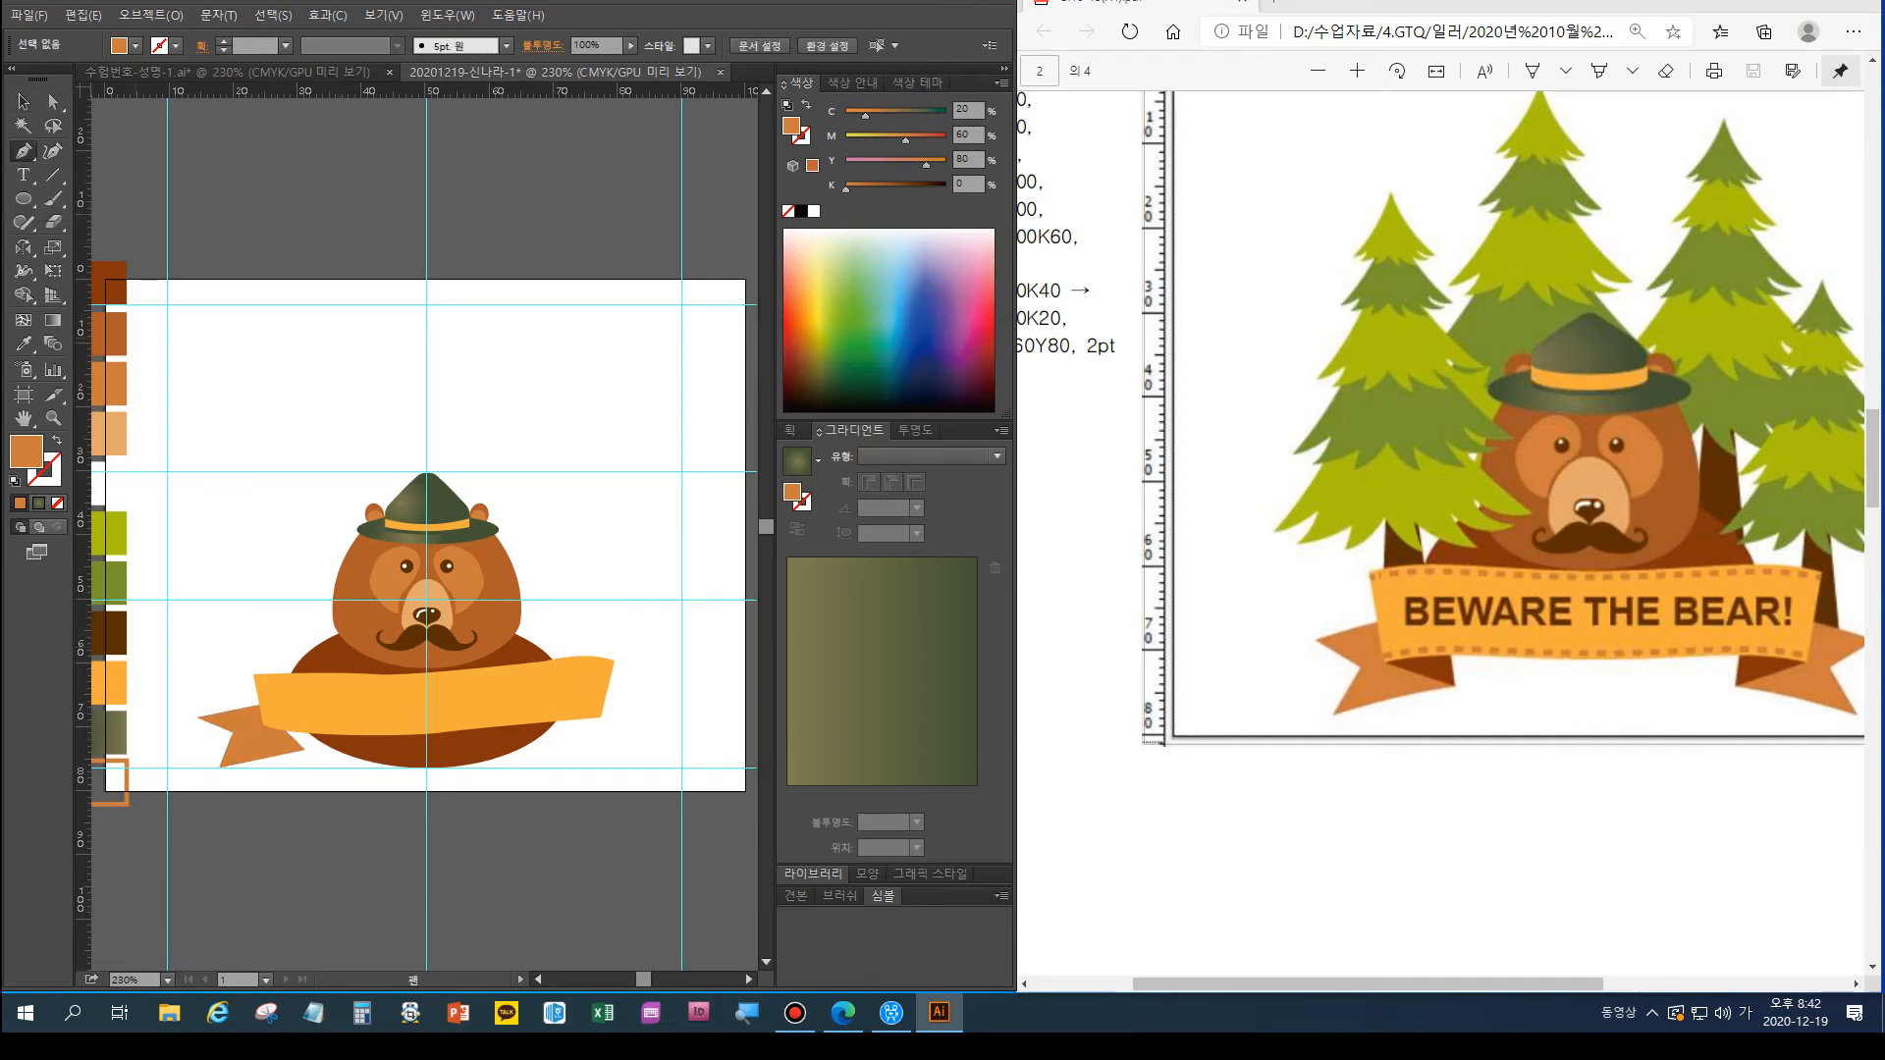
{"action": "left_click", "coordinate": [262, 725]}
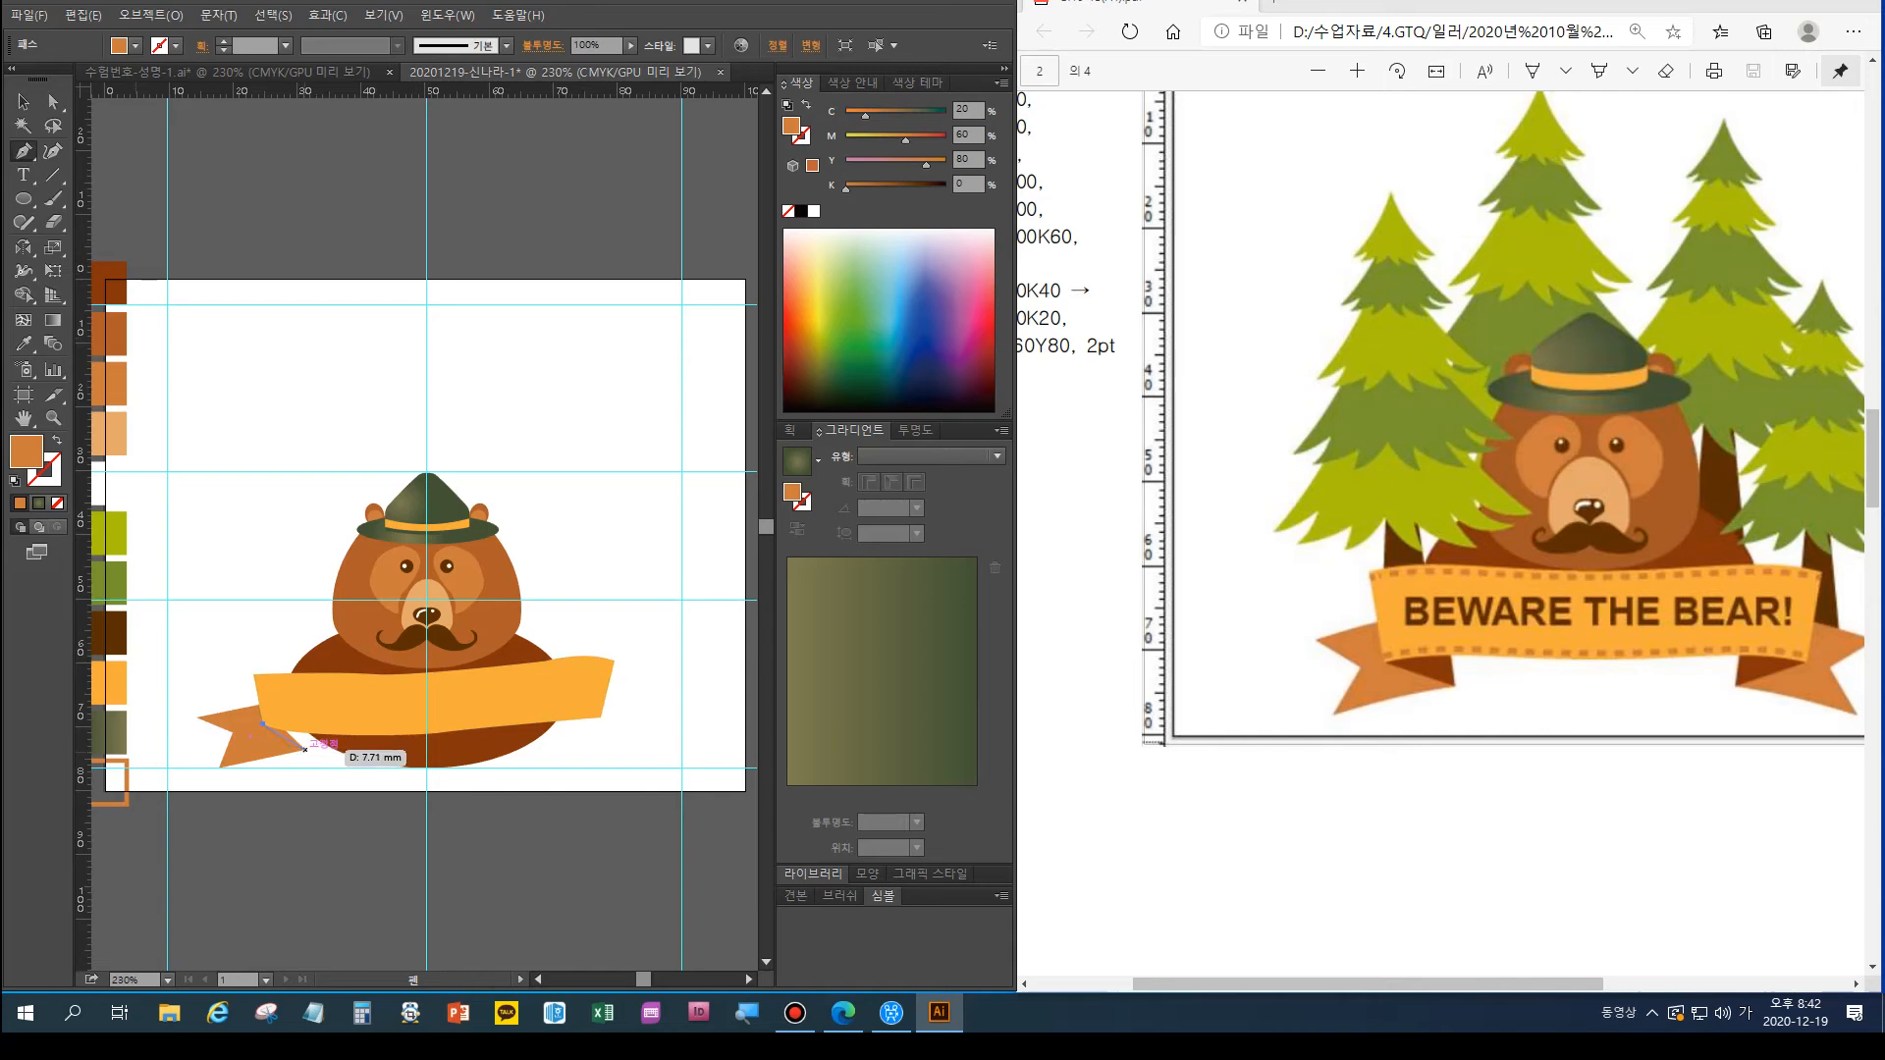
{"action": "left_click", "coordinate": [304, 748]}
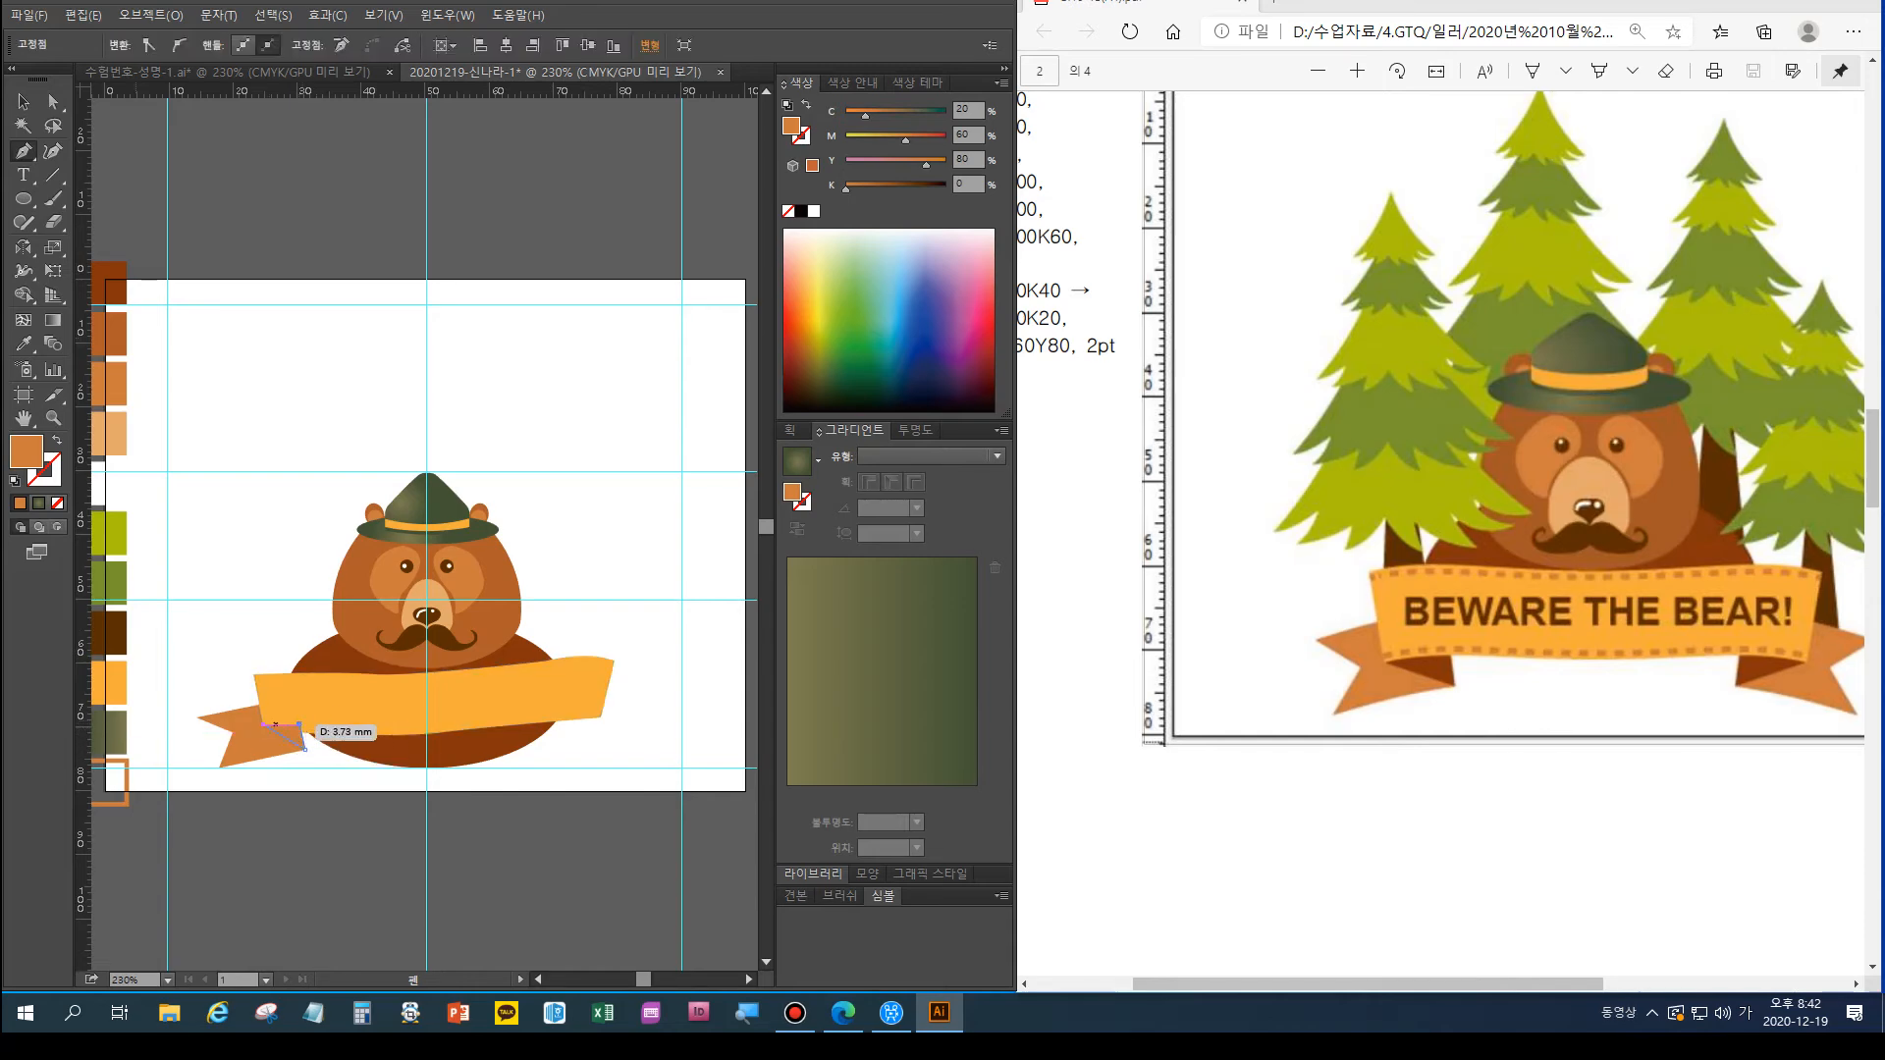
{"action": "left_click", "coordinate": [262, 725]}
{"action": "key", "text": "ctrl+shift+a"}
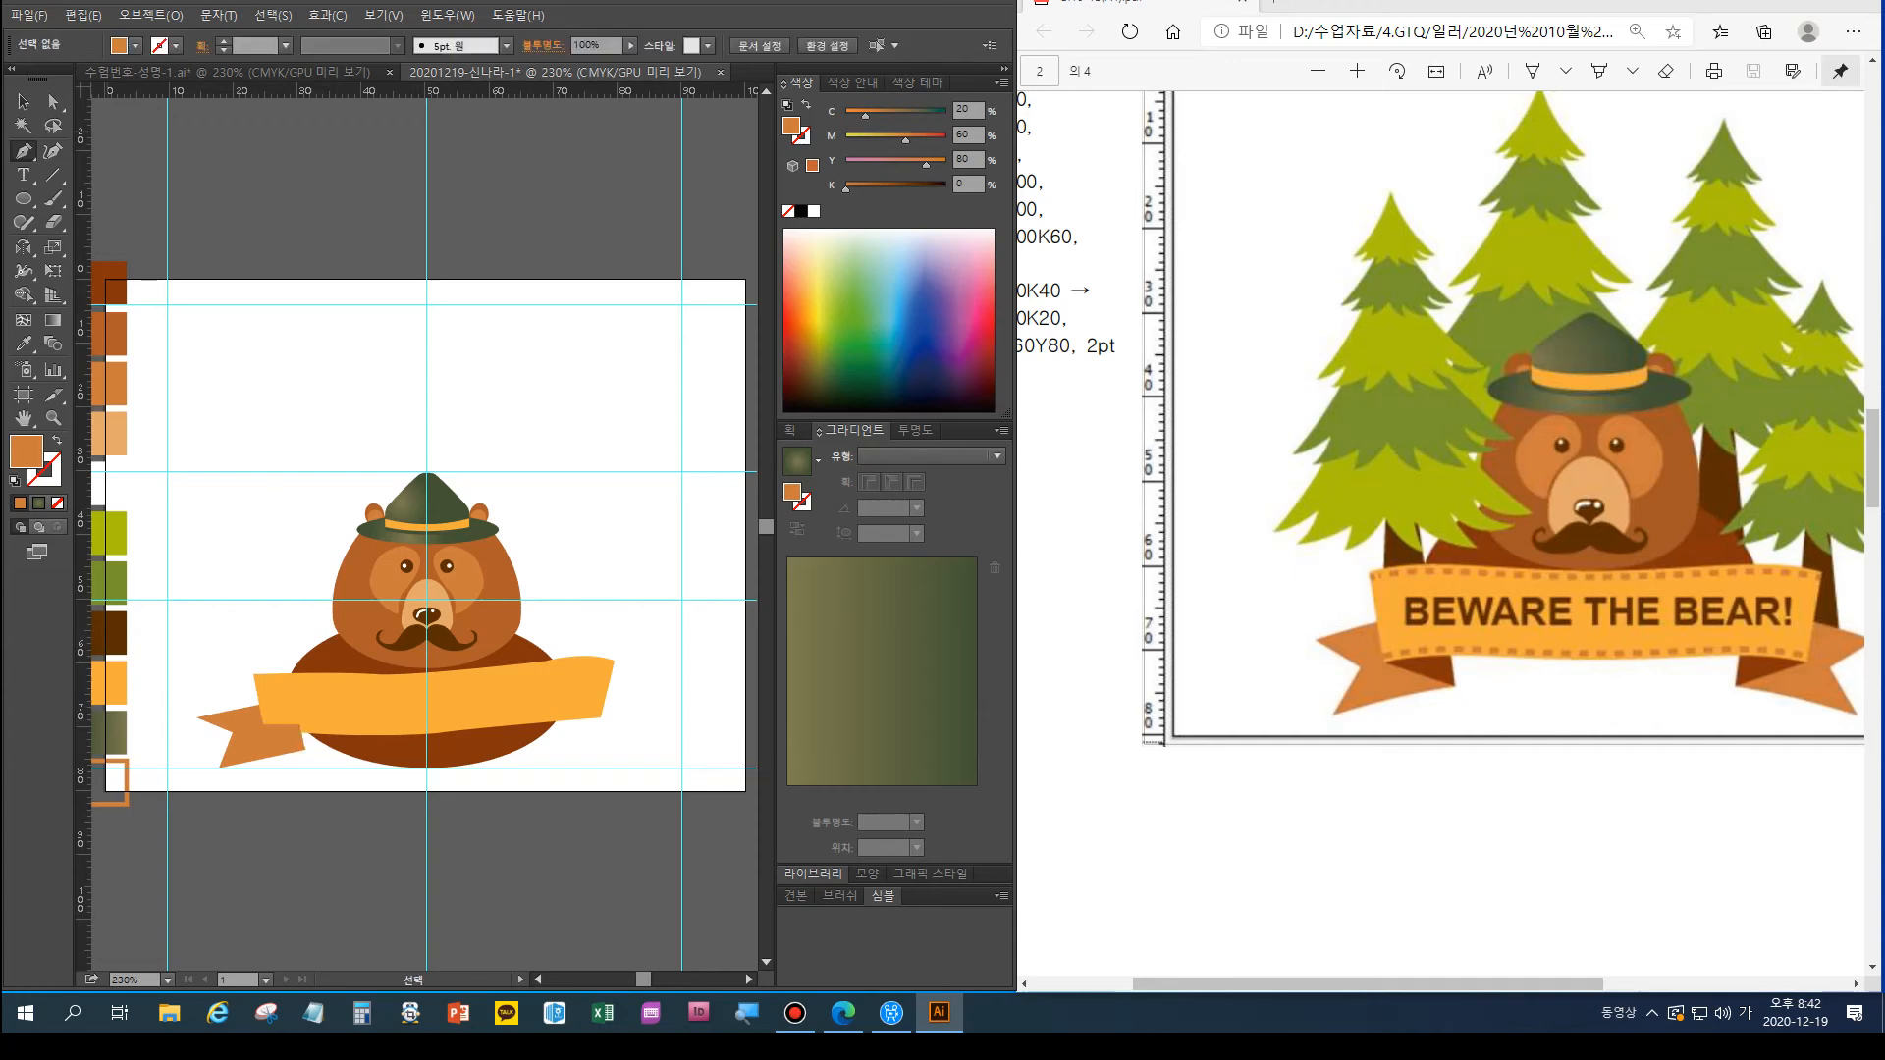
Fill the fold triangle with dark brown C30 M80 Y100 K40
{"action": "key", "text": "v"}
{"action": "left_click", "coordinate": [284, 738]}
{"action": "key", "text": "i"}
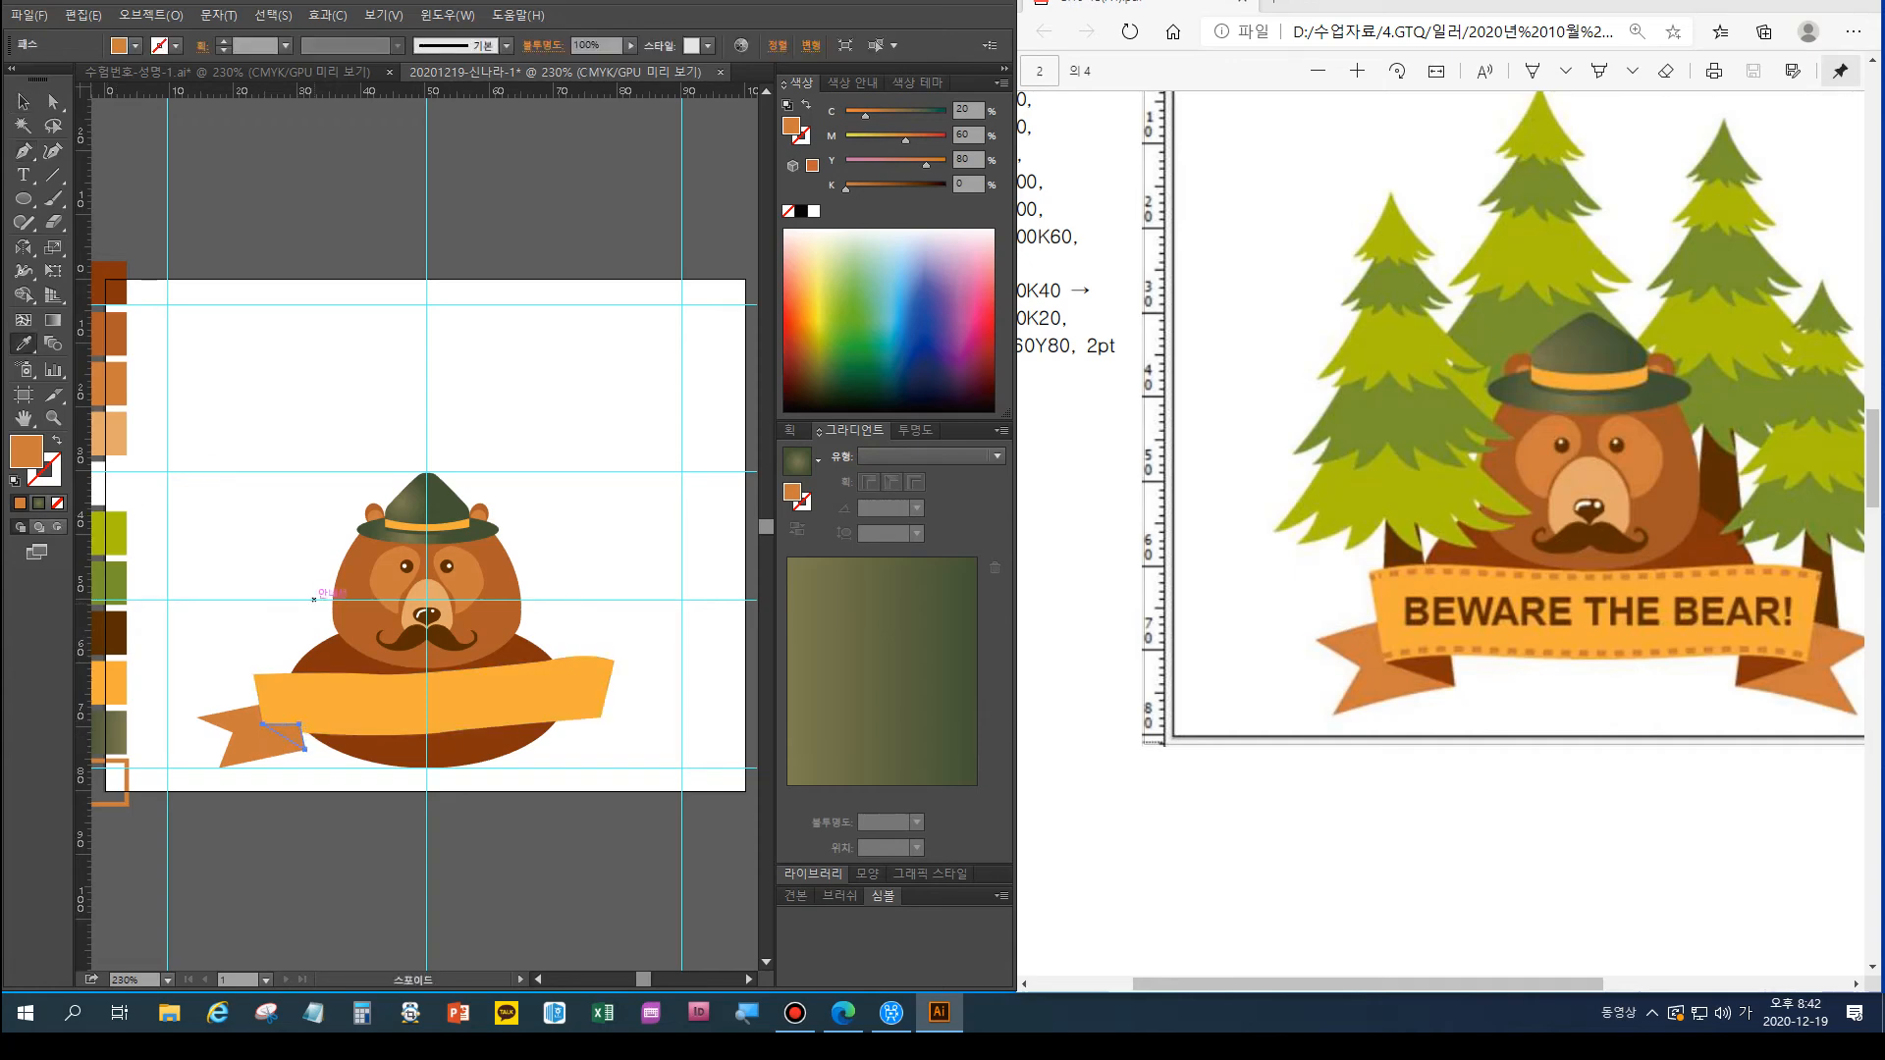
{"action": "left_click", "coordinate": [303, 644]}
{"action": "left_click", "coordinate": [318, 658]}
{"action": "key", "text": "v"}
{"action": "key", "text": "ctrl+shift+a"}
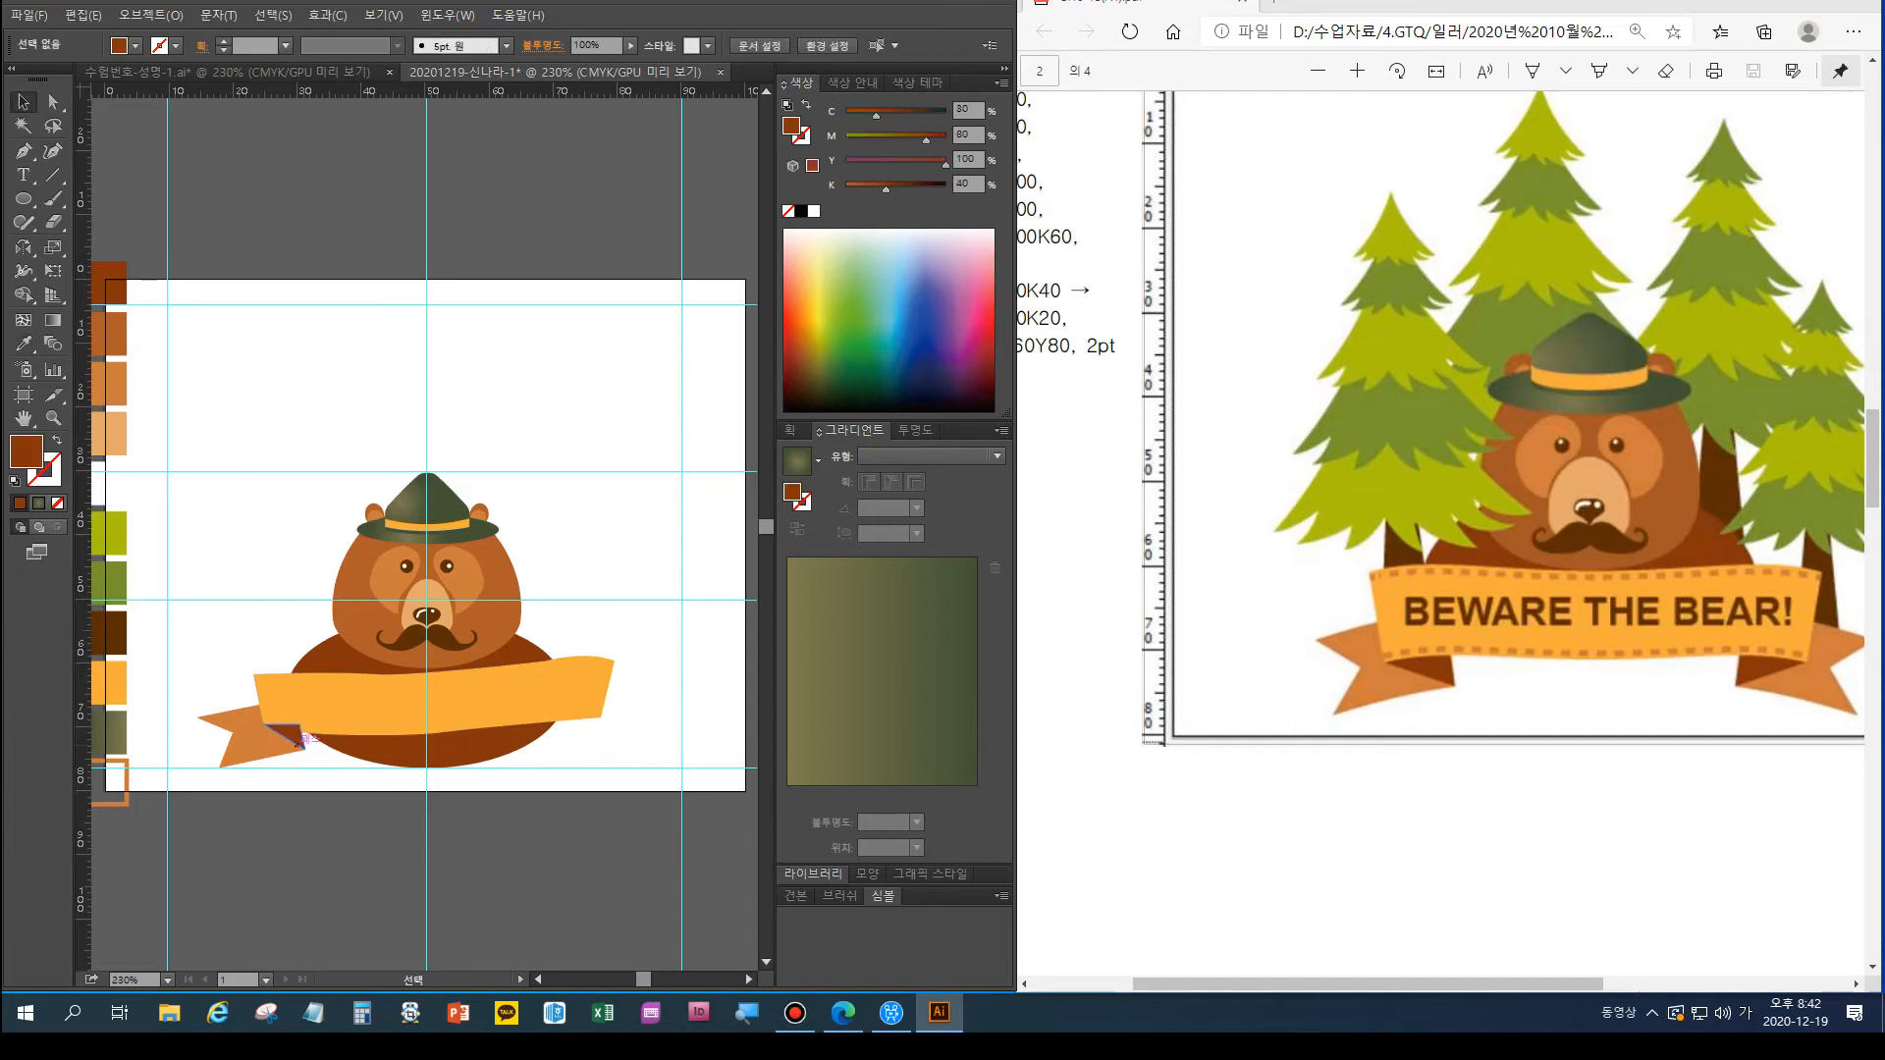
Bring the orange ribbon banner in front of the left tail
{"action": "left_click", "coordinate": [293, 741]}
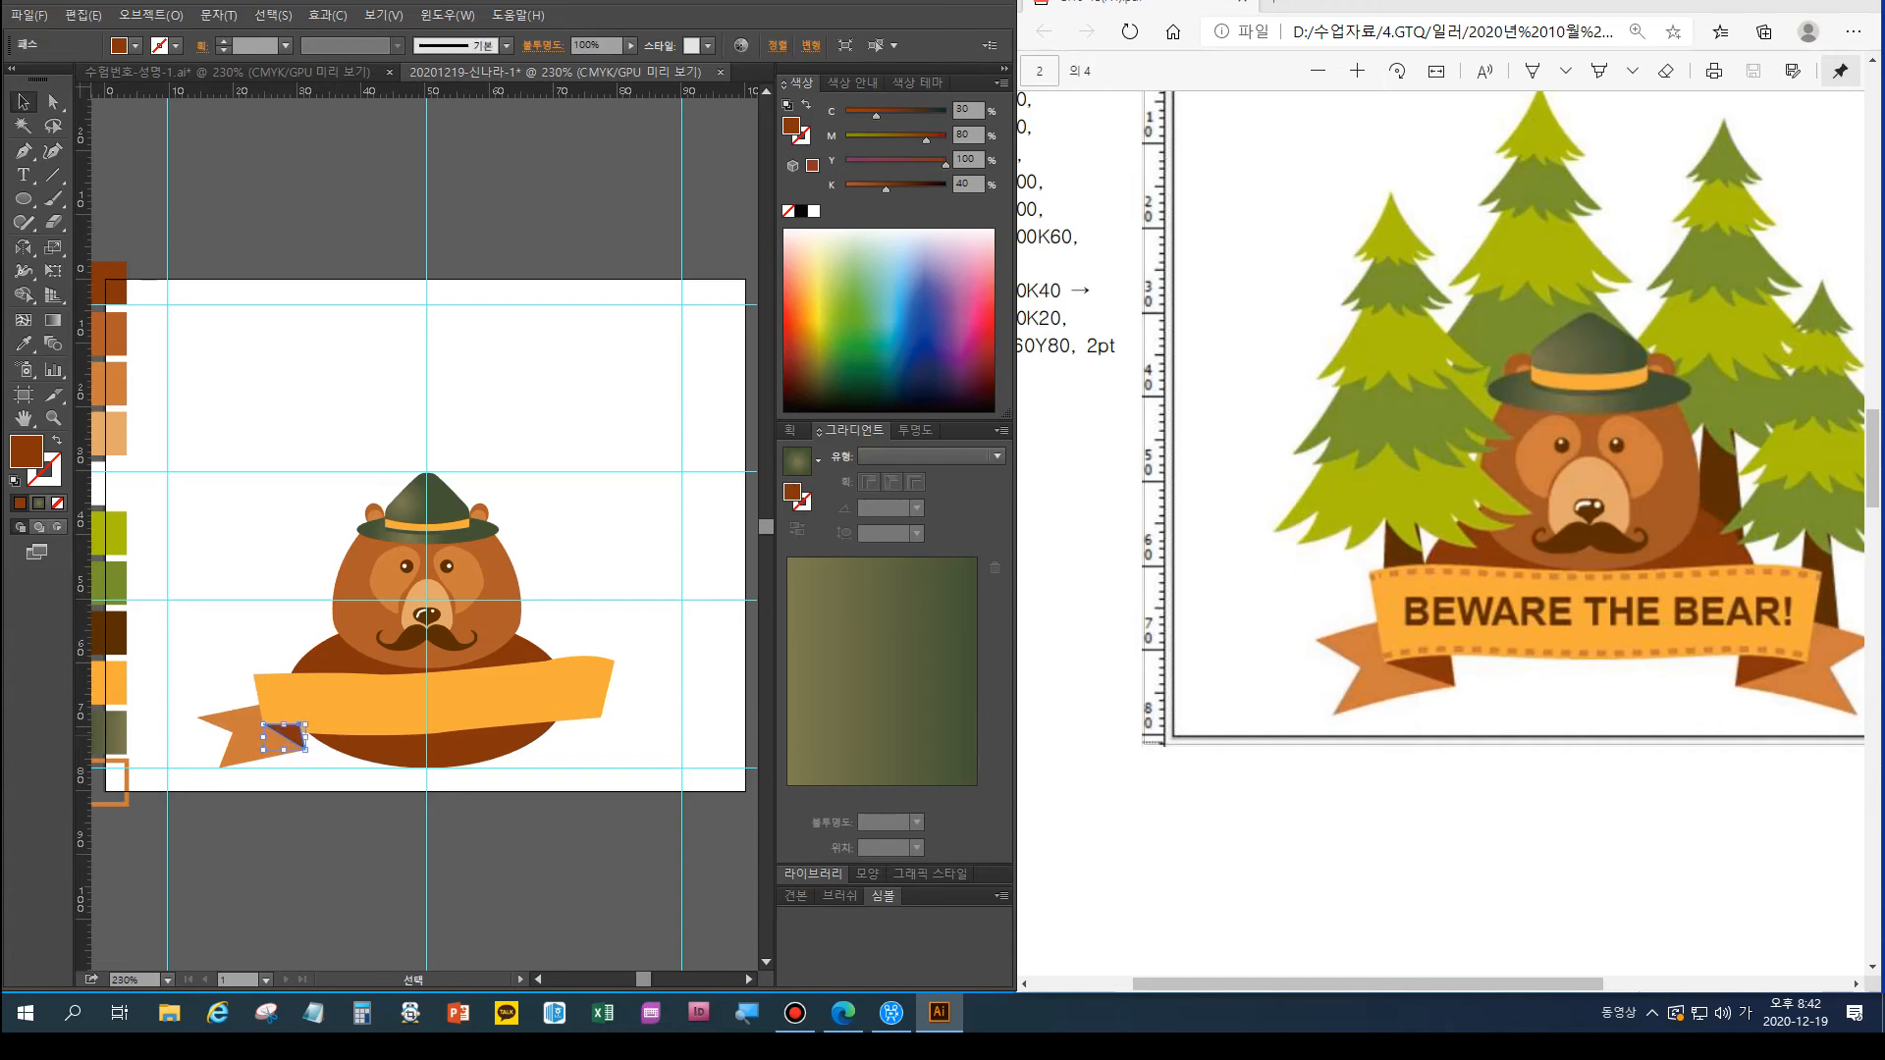
{"action": "key", "text": "ctrl+shift+a"}
{"action": "left_click", "coordinate": [392, 705]}
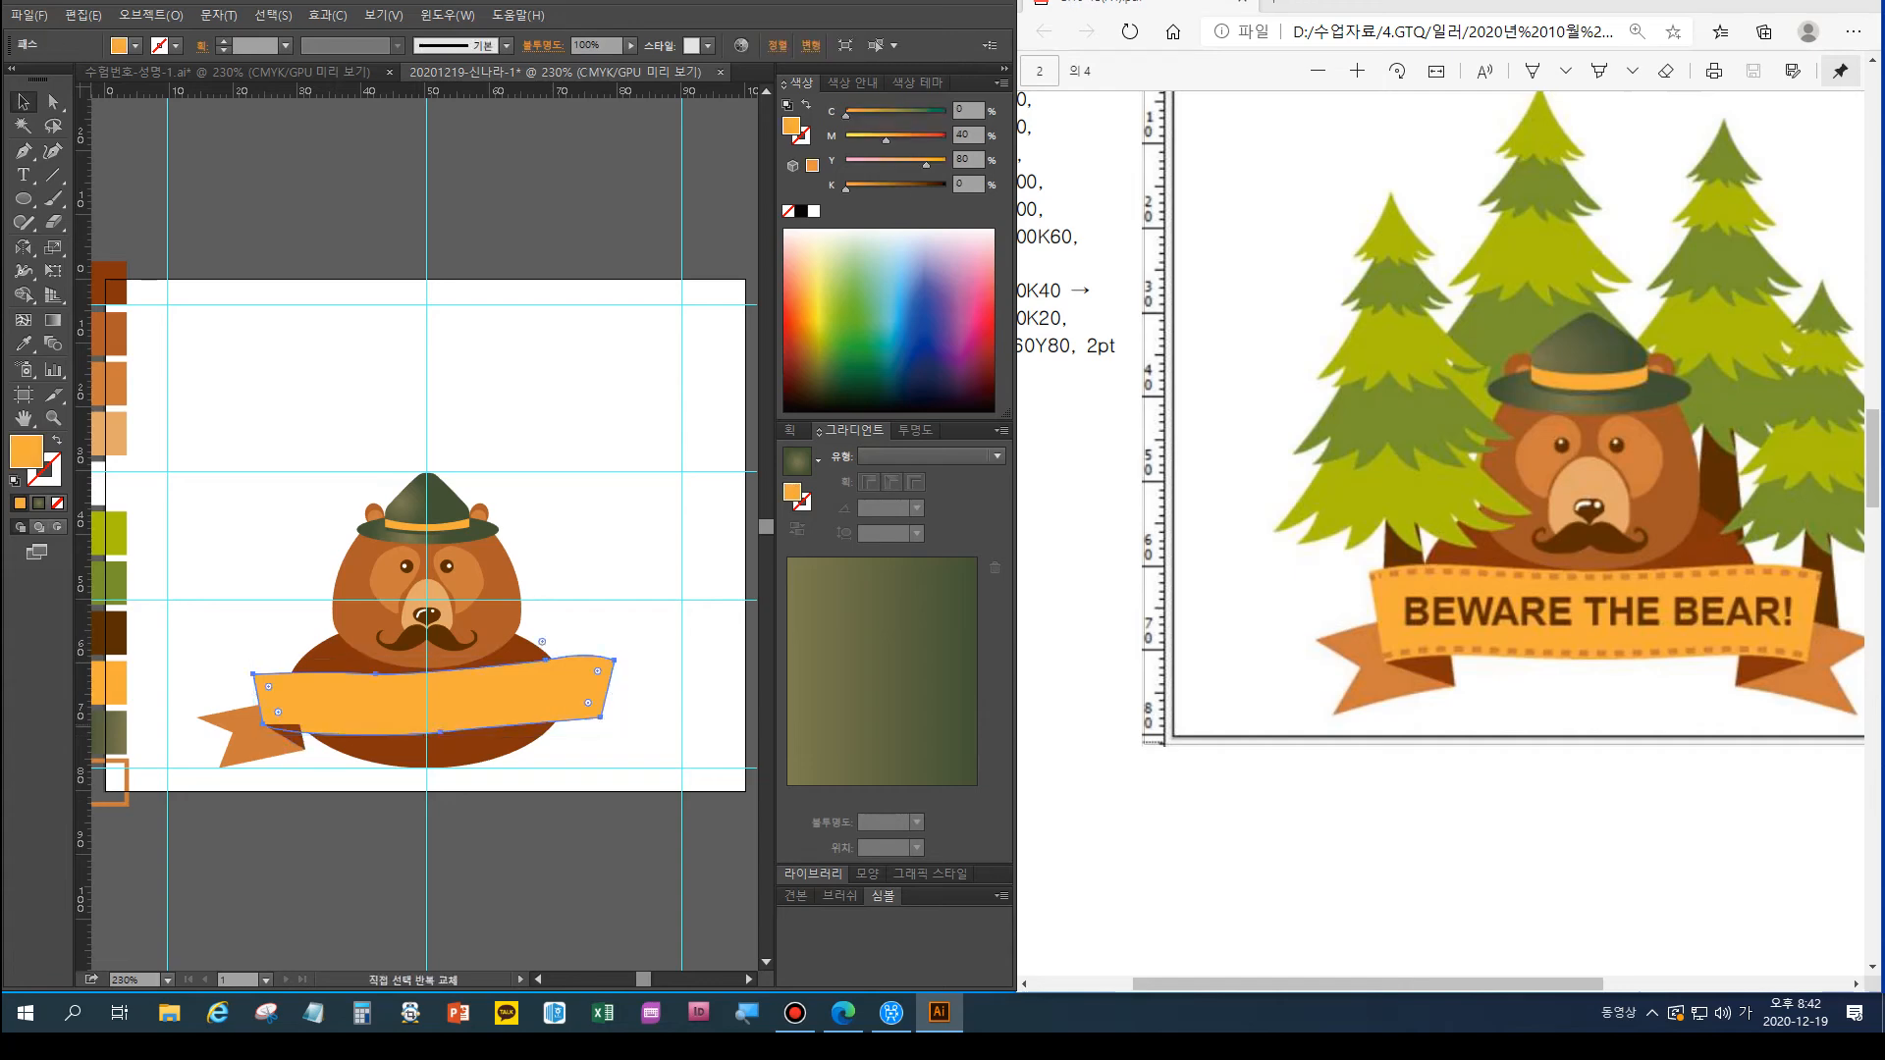
{"action": "key", "text": "ctrl+shift+["}
{"action": "key", "text": "ctrl+shift+]"}
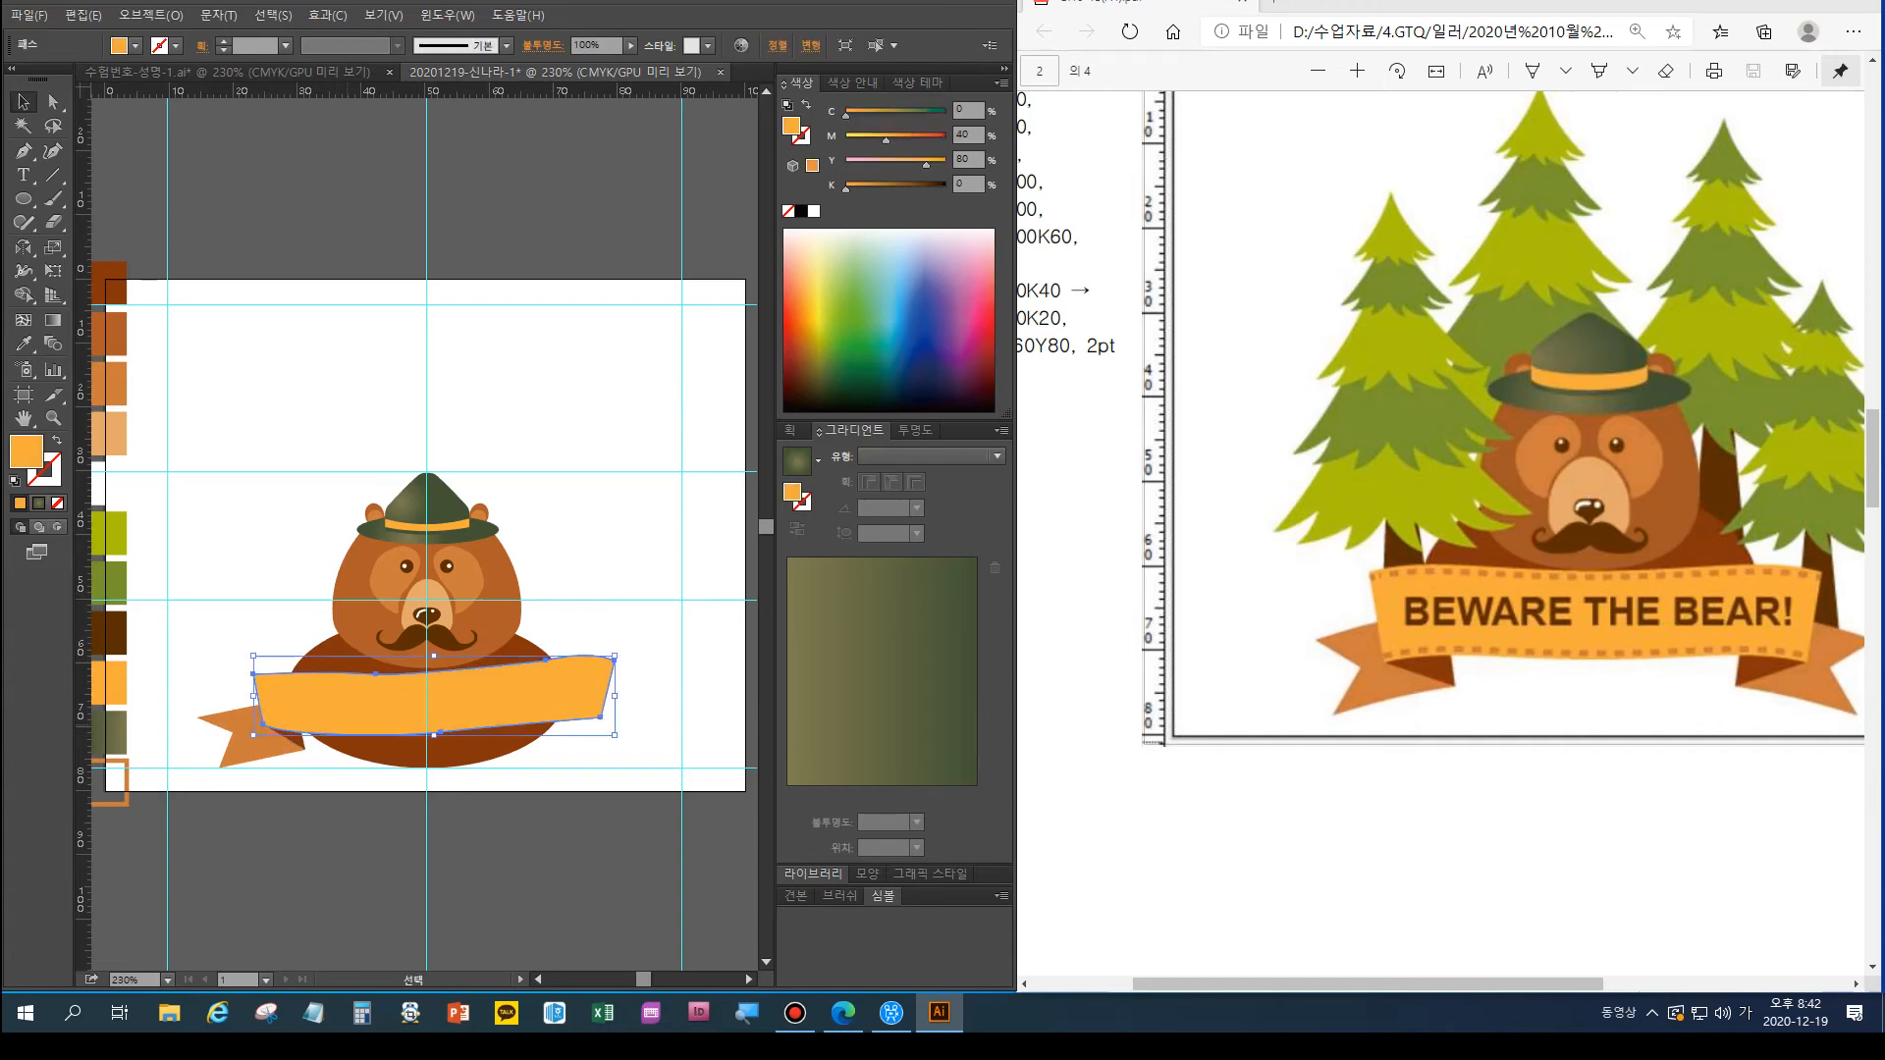
{"action": "key", "text": "ctrl+shift+a"}
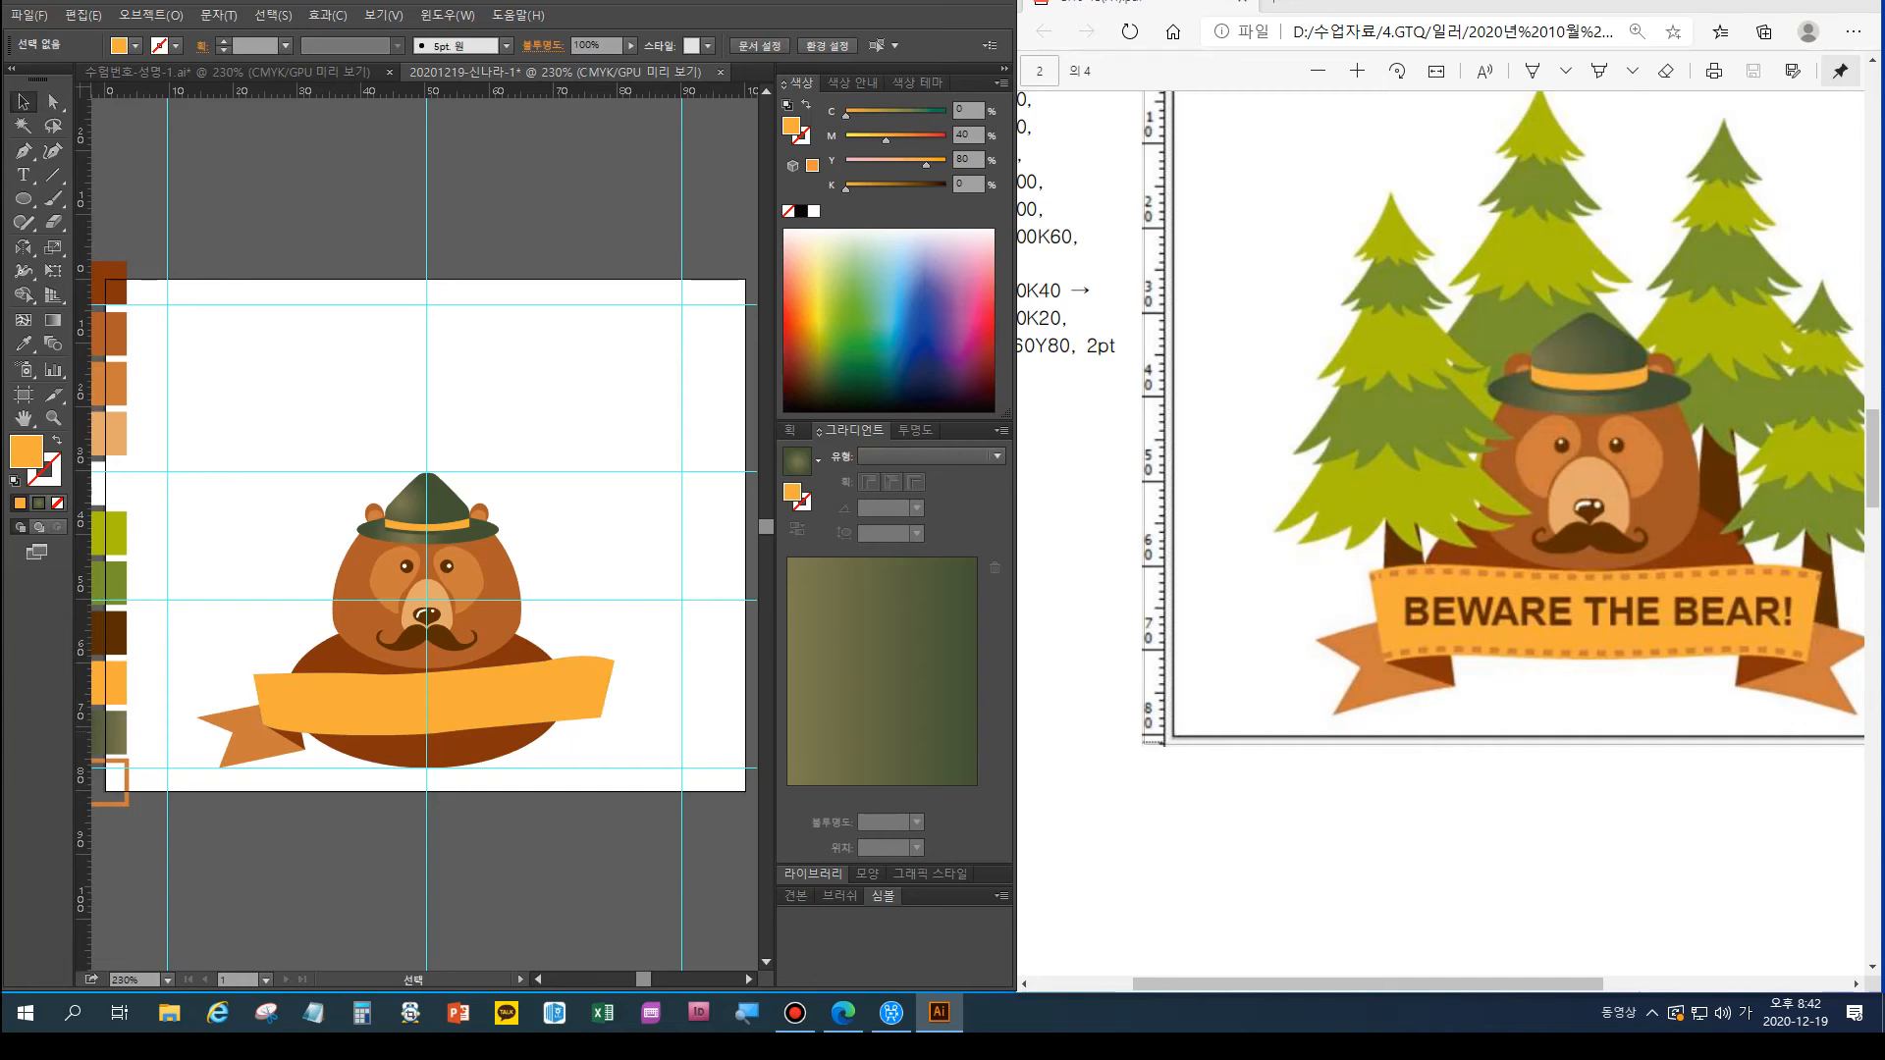
Pen-draw the right ribbon tail and fill it brown C20 M60 Y80
{"action": "left_click", "coordinate": [22, 150]}
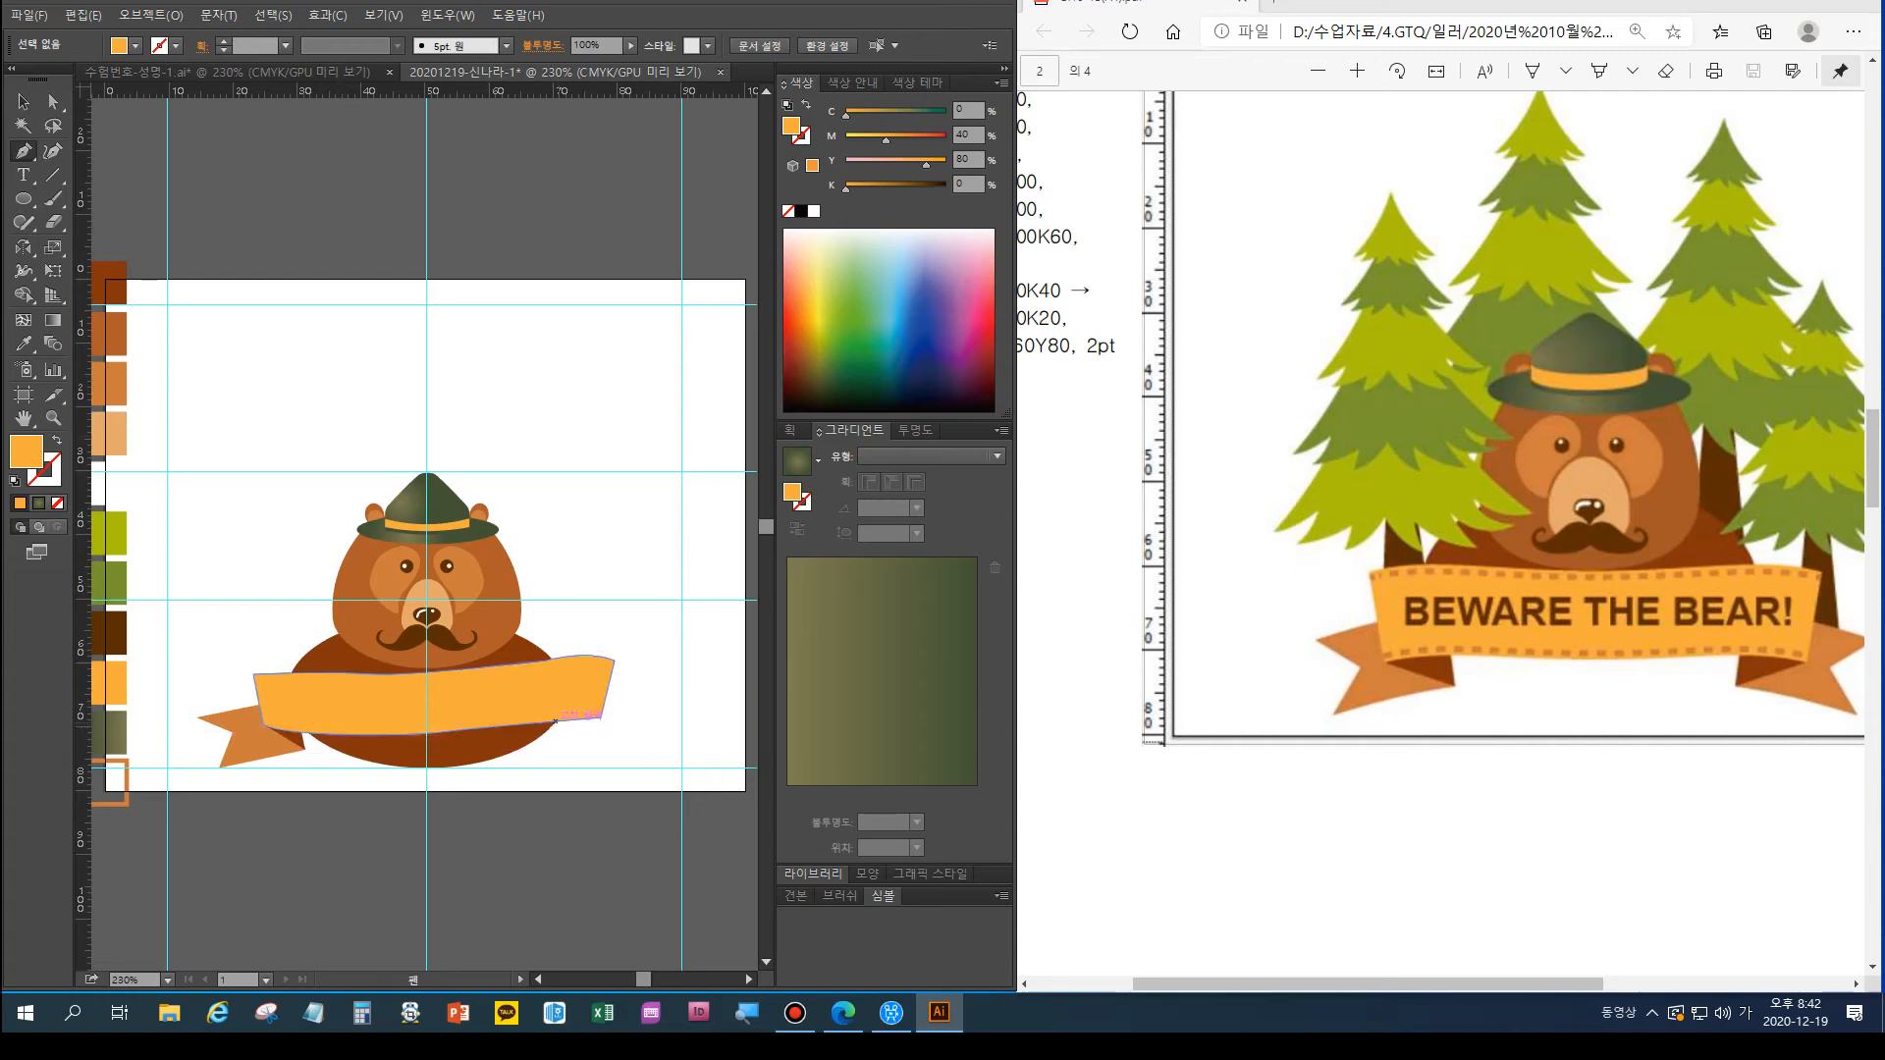
{"action": "left_click_drag", "start_coordinate": [609, 682], "coordinate": [573, 725]}
{"action": "left_click", "coordinate": [610, 683]}
{"action": "left_click", "coordinate": [24, 344]}
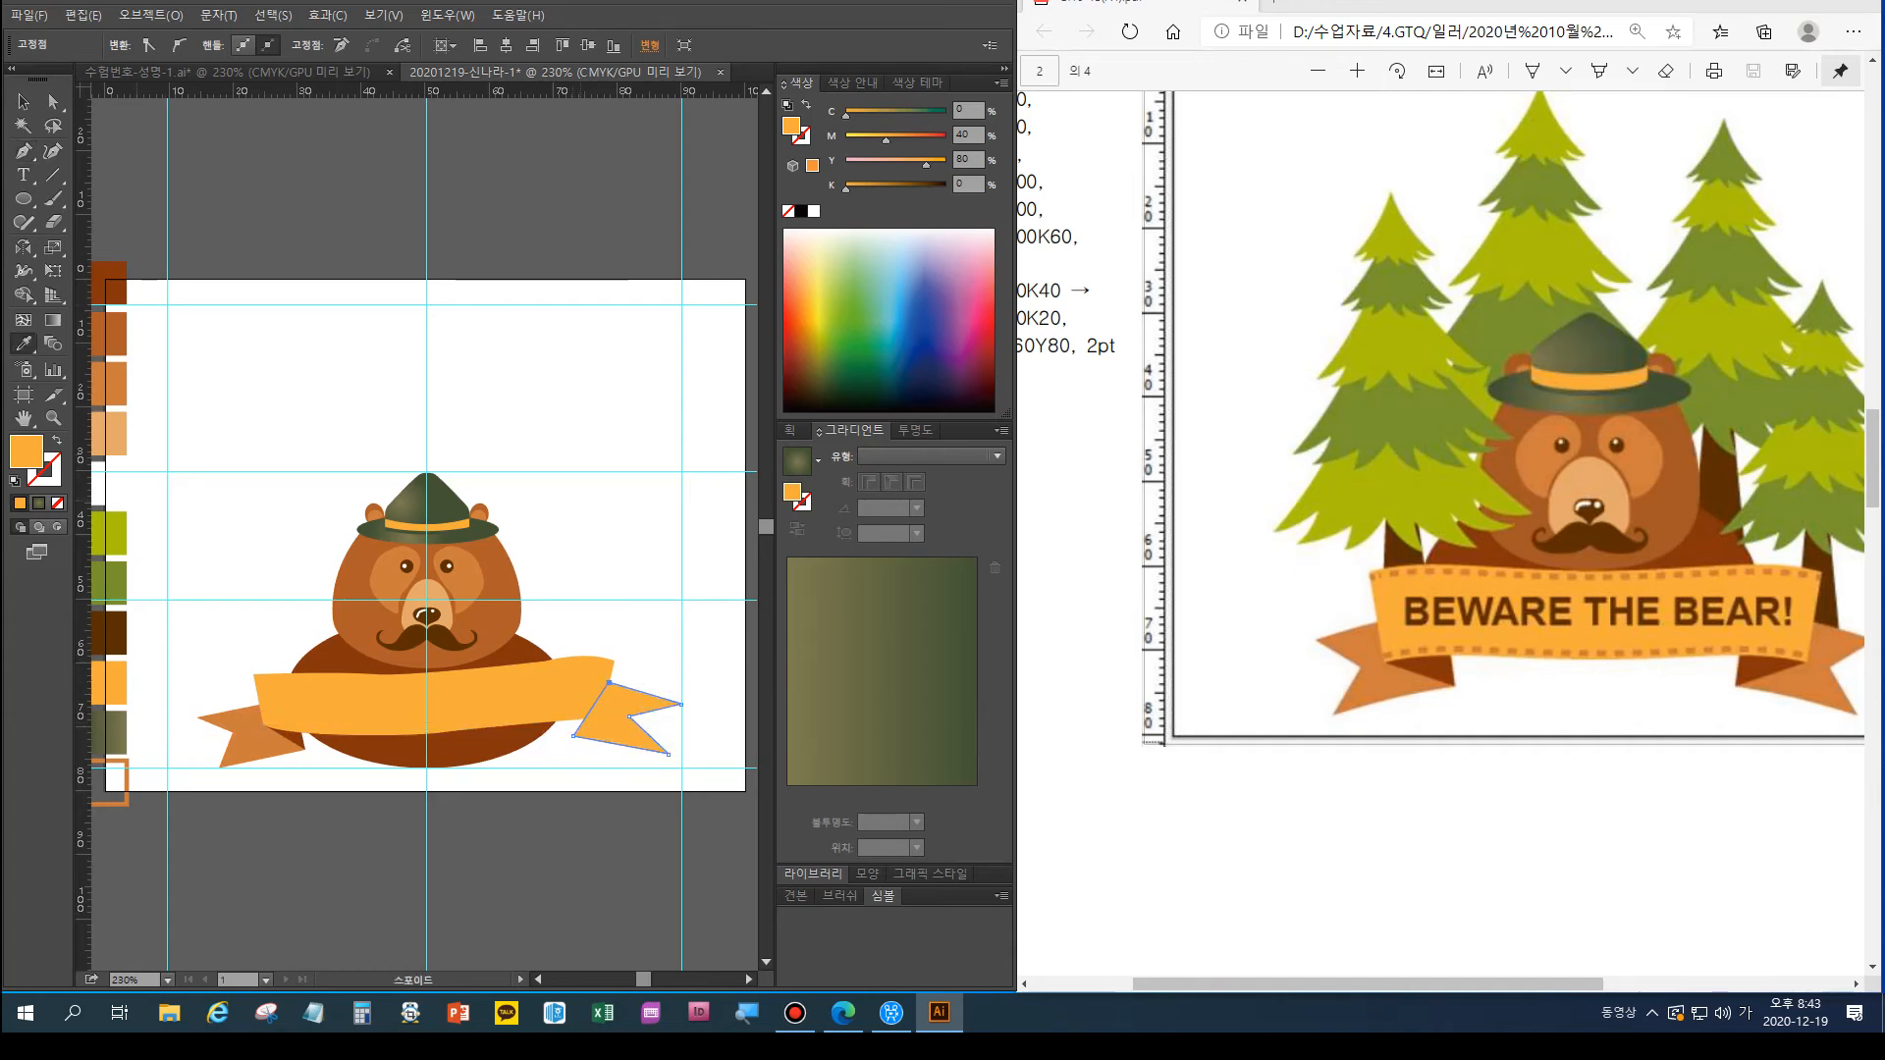
{"action": "left_click", "coordinate": [110, 384]}
{"action": "key", "text": "v"}
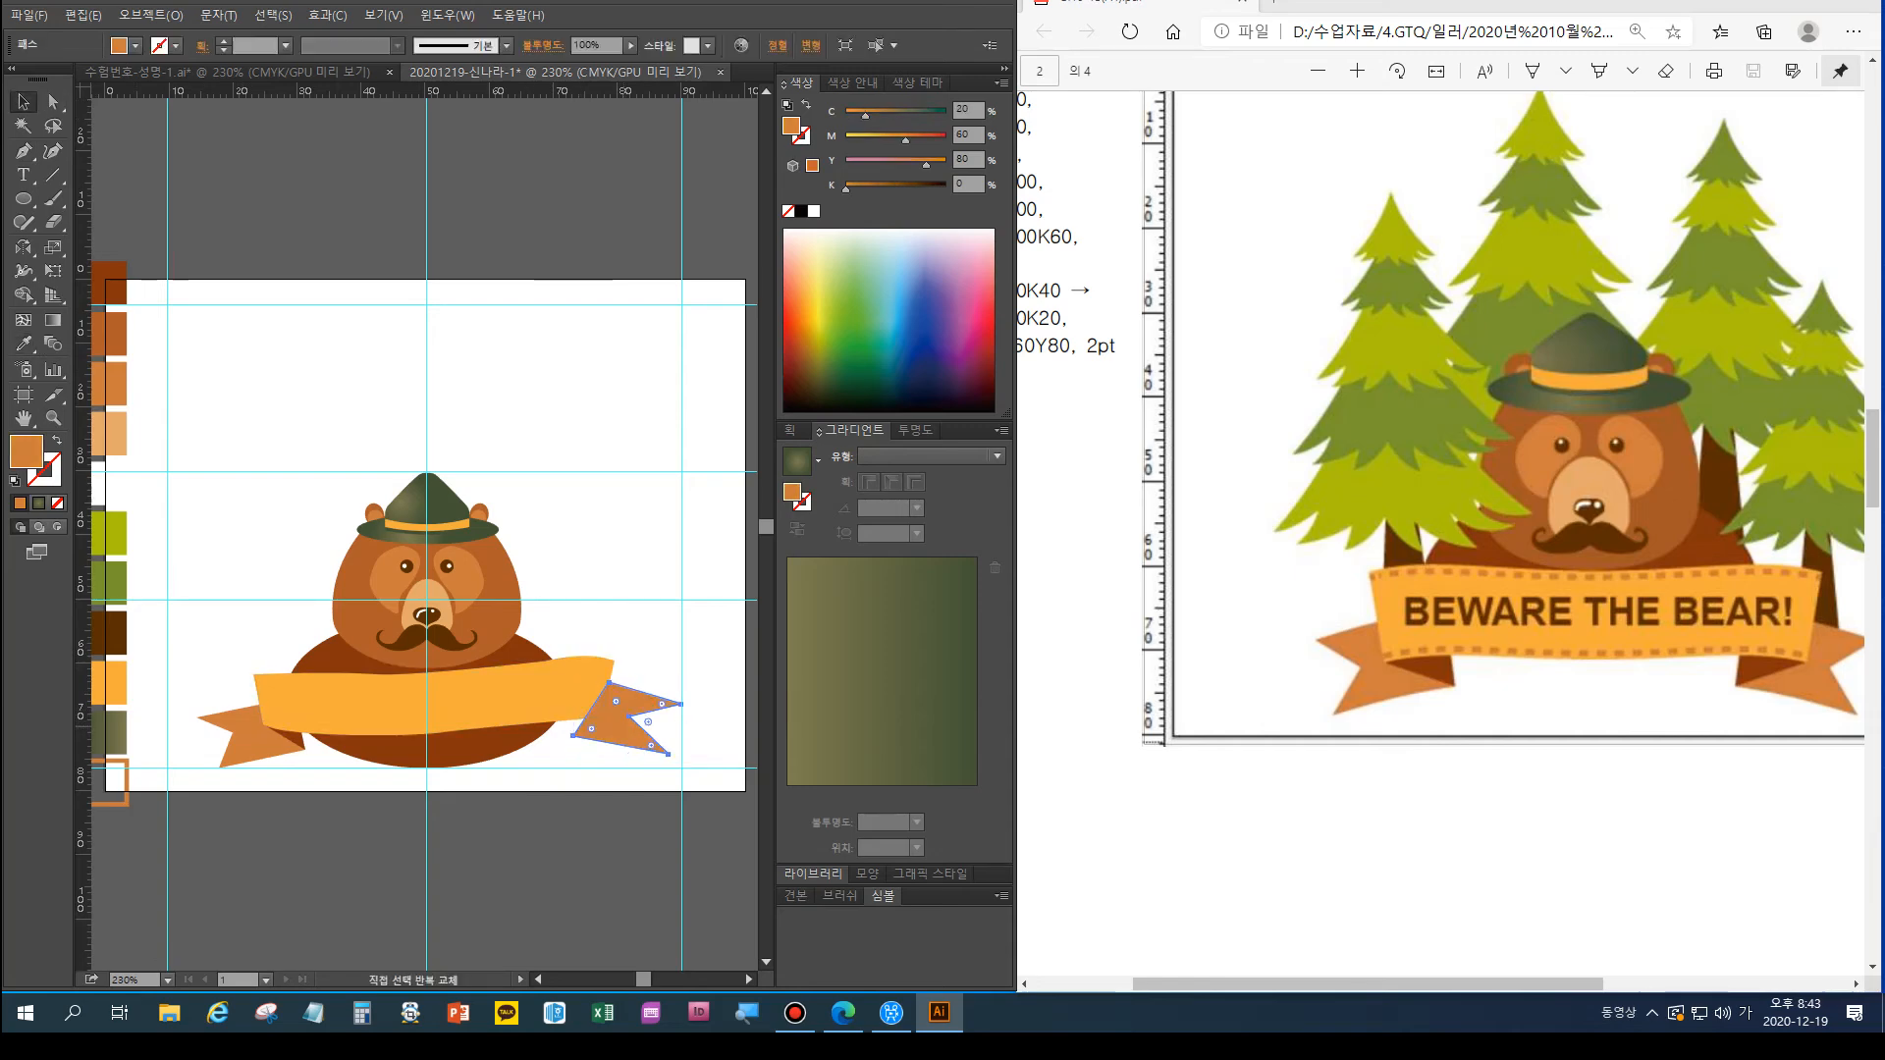
{"action": "key", "text": "ctrl+shift+a"}
Draw a closed fold triangle where the band meets the right tail
{"action": "key", "text": "l"}
{"action": "key", "text": "p"}
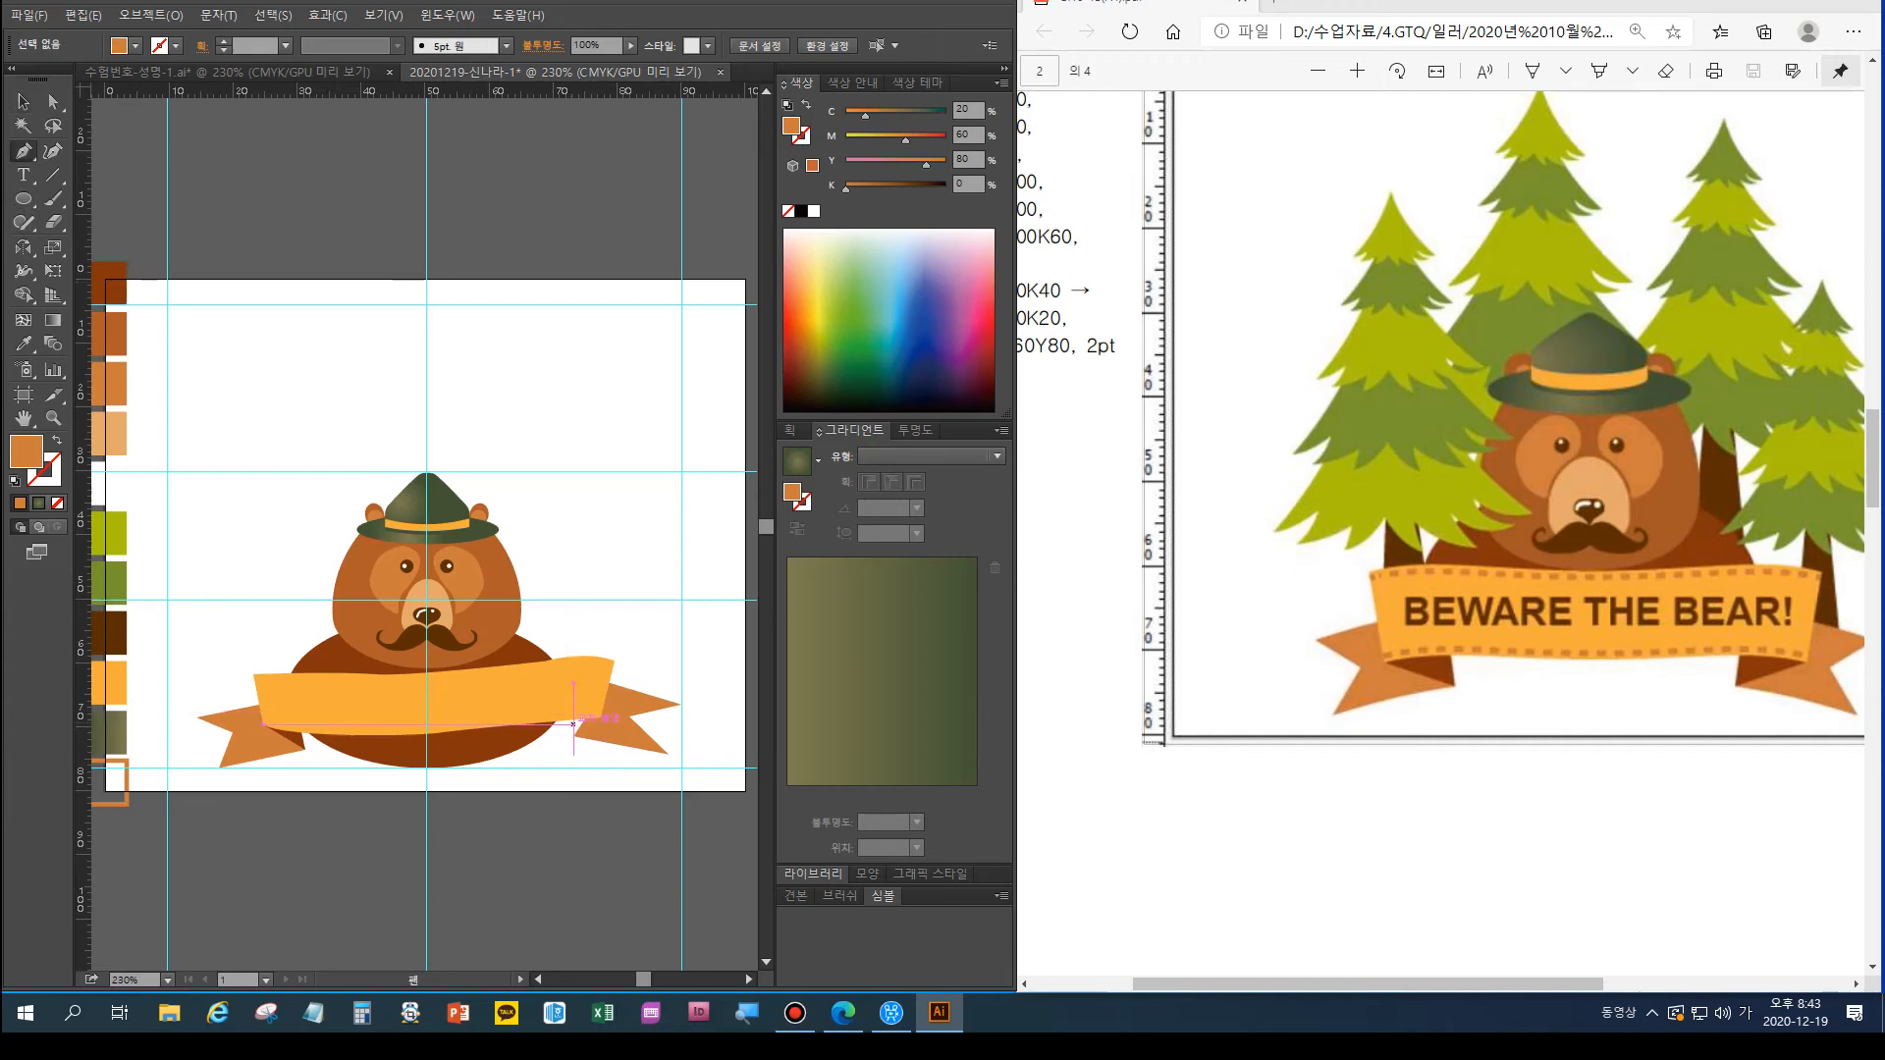
{"action": "left_click", "coordinate": [566, 720]}
{"action": "left_click", "coordinate": [573, 736]}
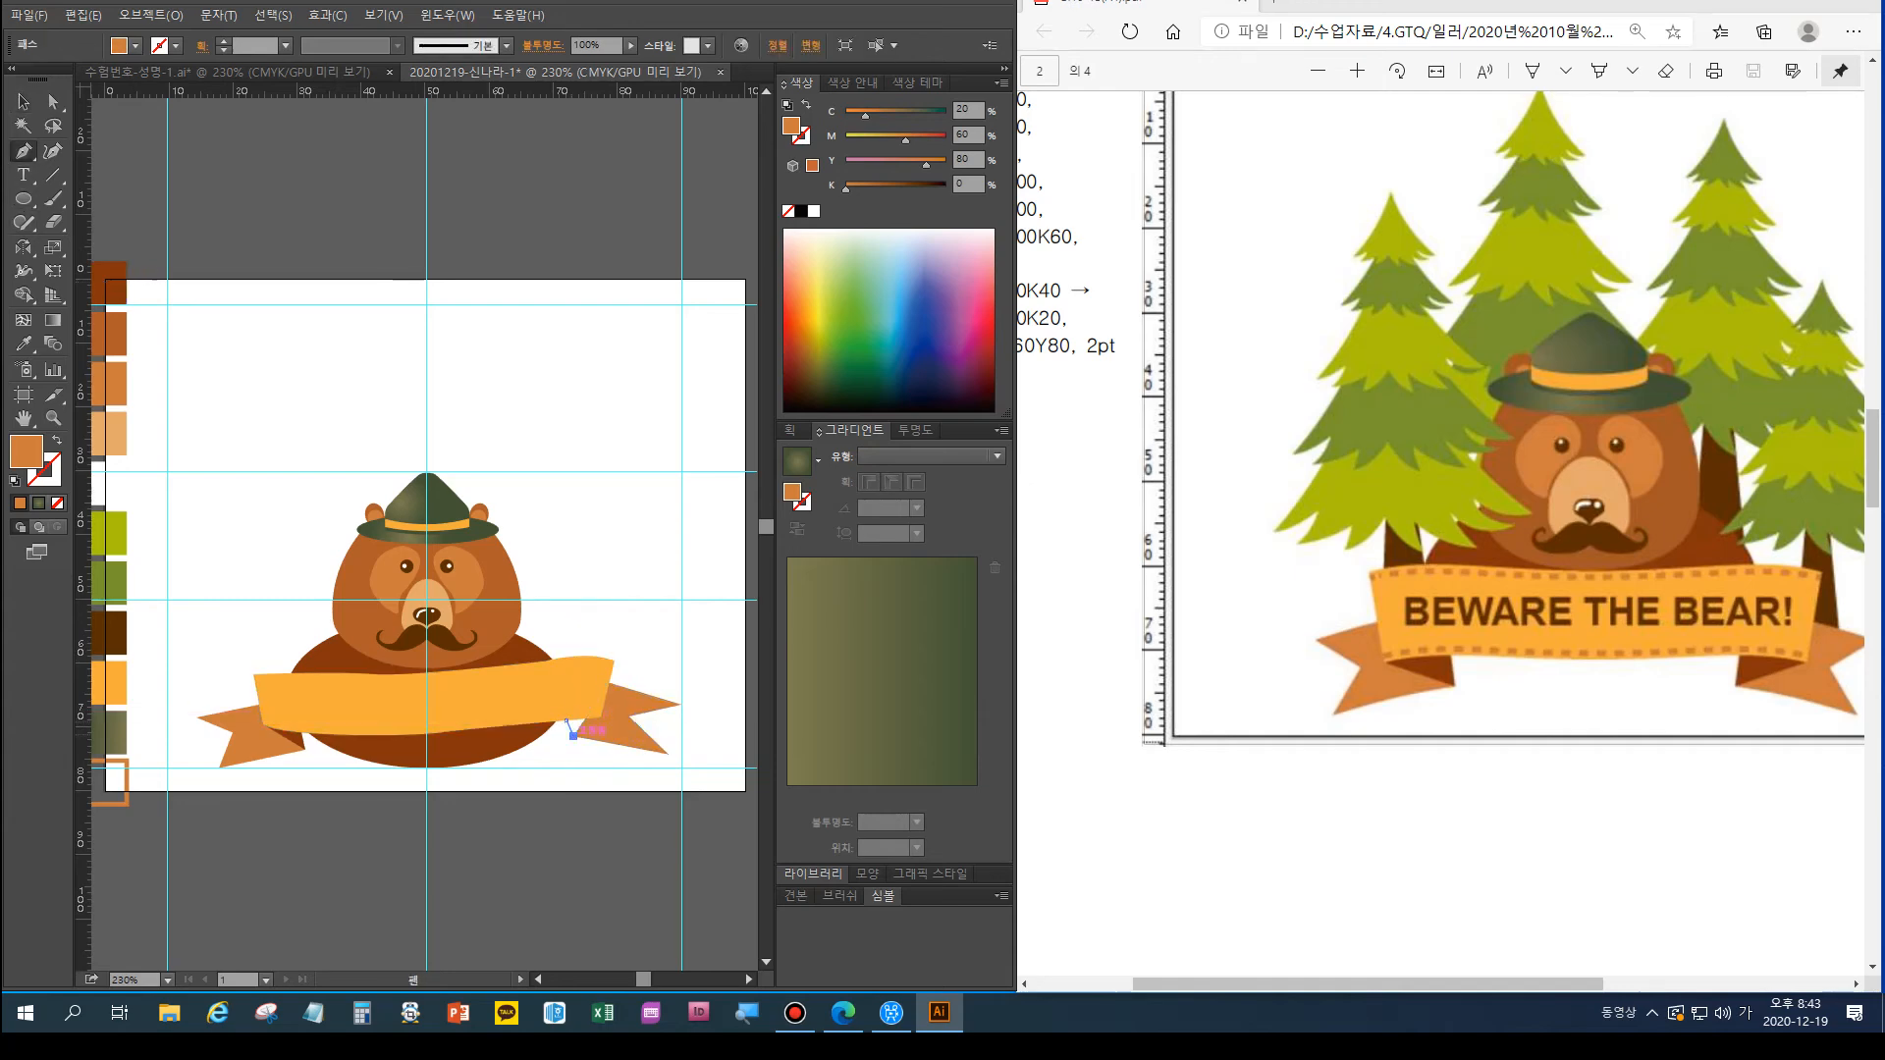
{"action": "left_click", "coordinate": [601, 717]}
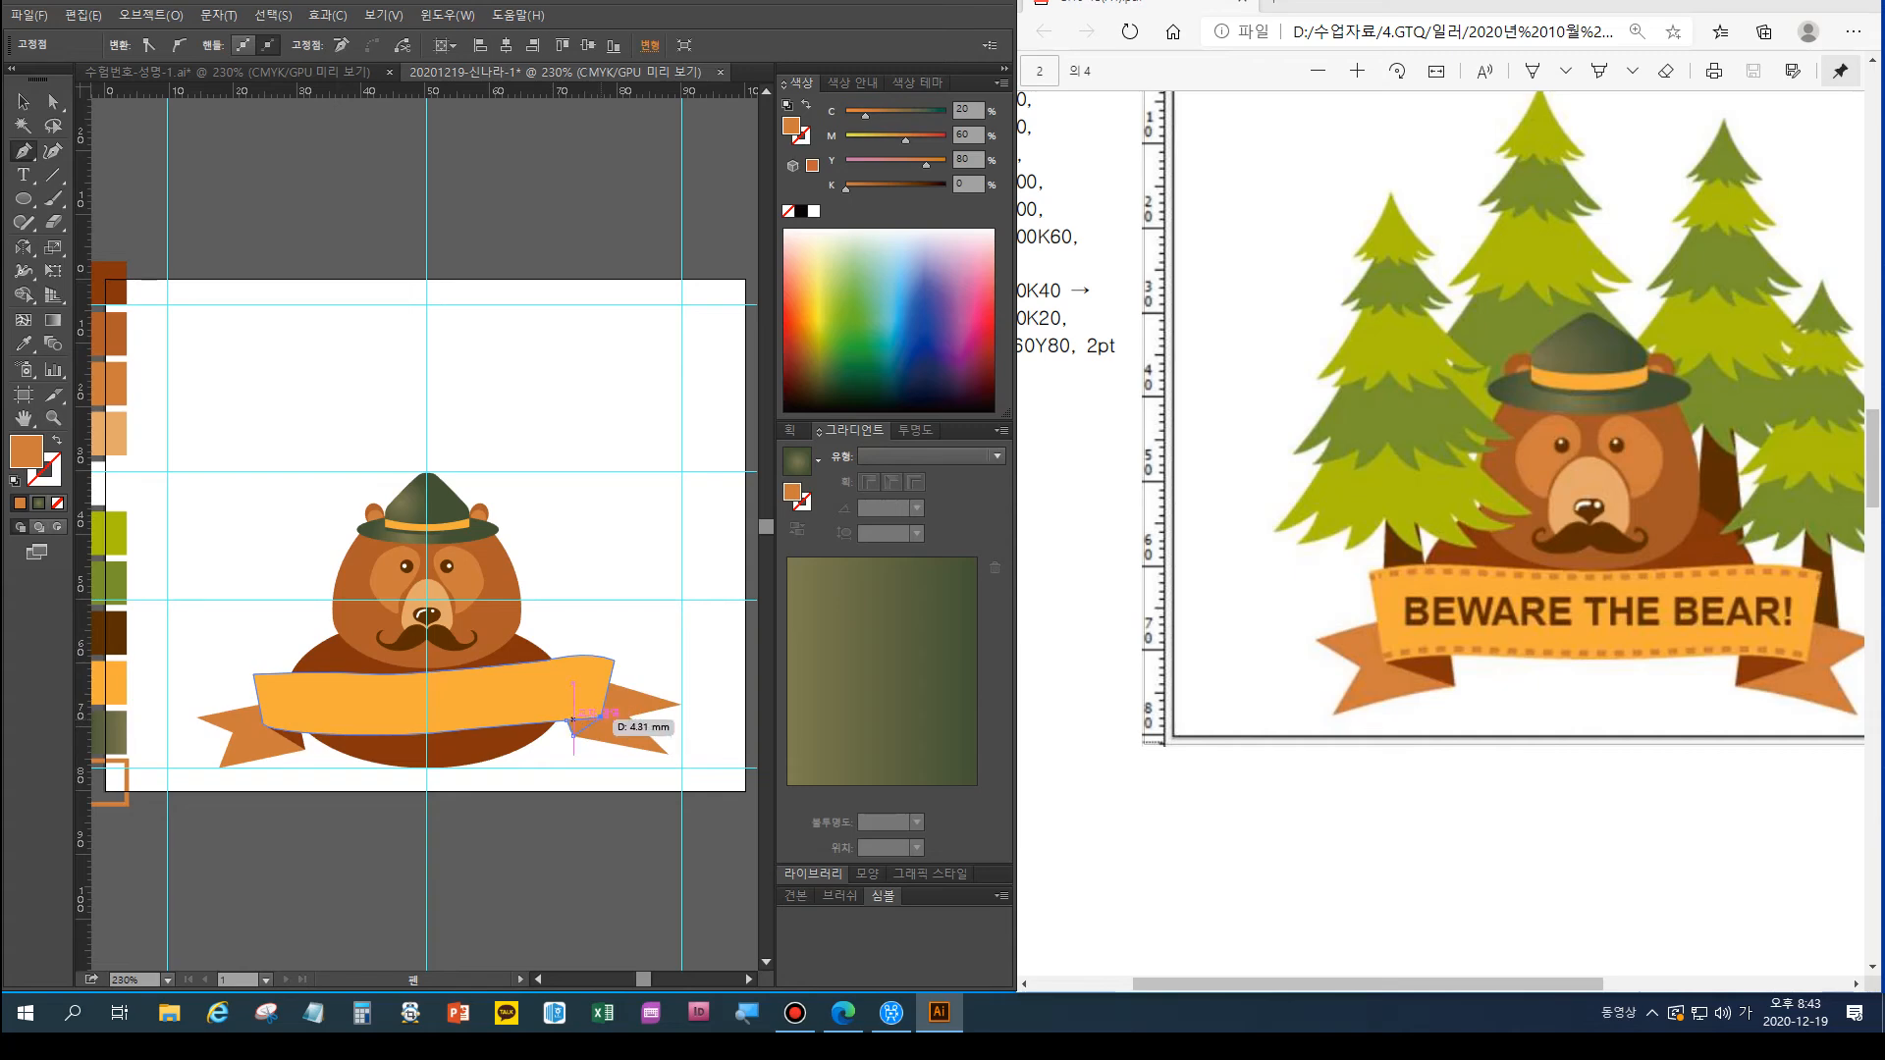
{"action": "left_click", "coordinate": [566, 720]}
{"action": "left_click", "coordinate": [680, 817], "text": "ctrl"}
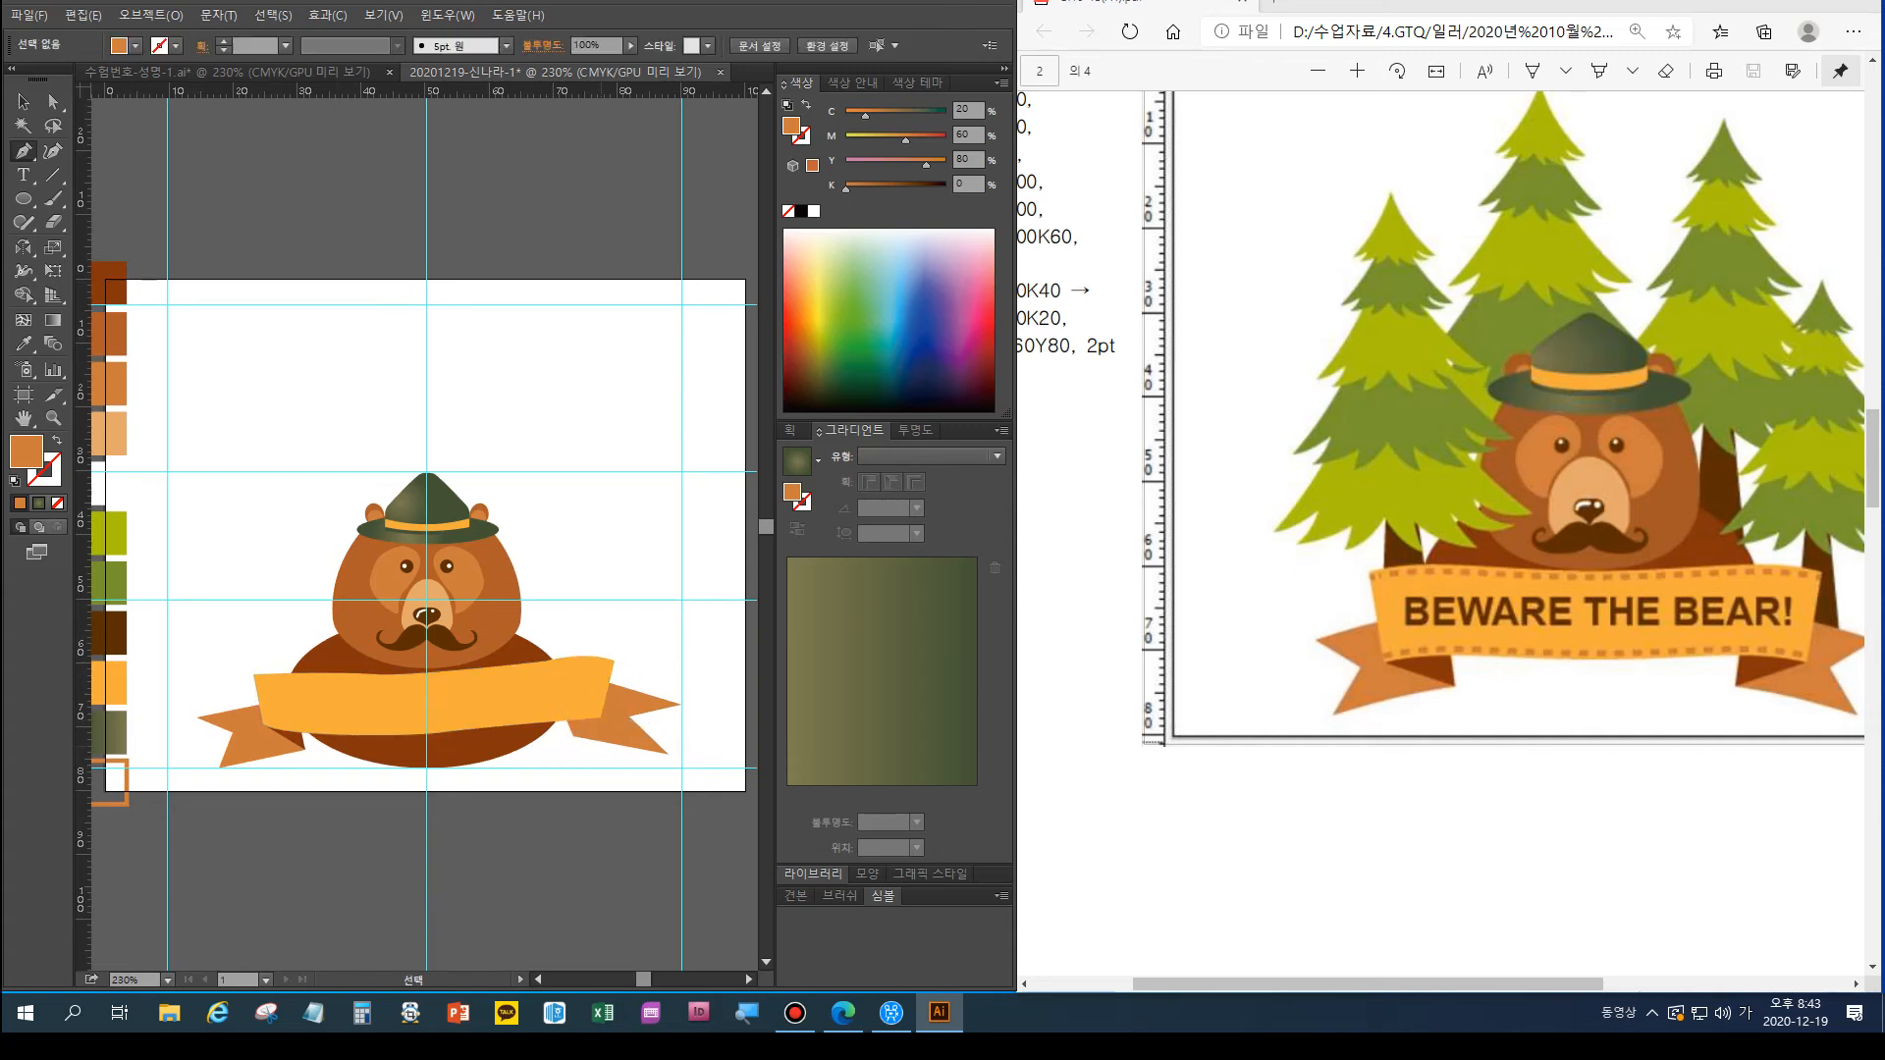
Give the right fold triangle the dark brown copied from the left fold
{"action": "left_click", "coordinate": [23, 102]}
{"action": "left_click", "coordinate": [584, 726]}
{"action": "left_click", "coordinate": [24, 343]}
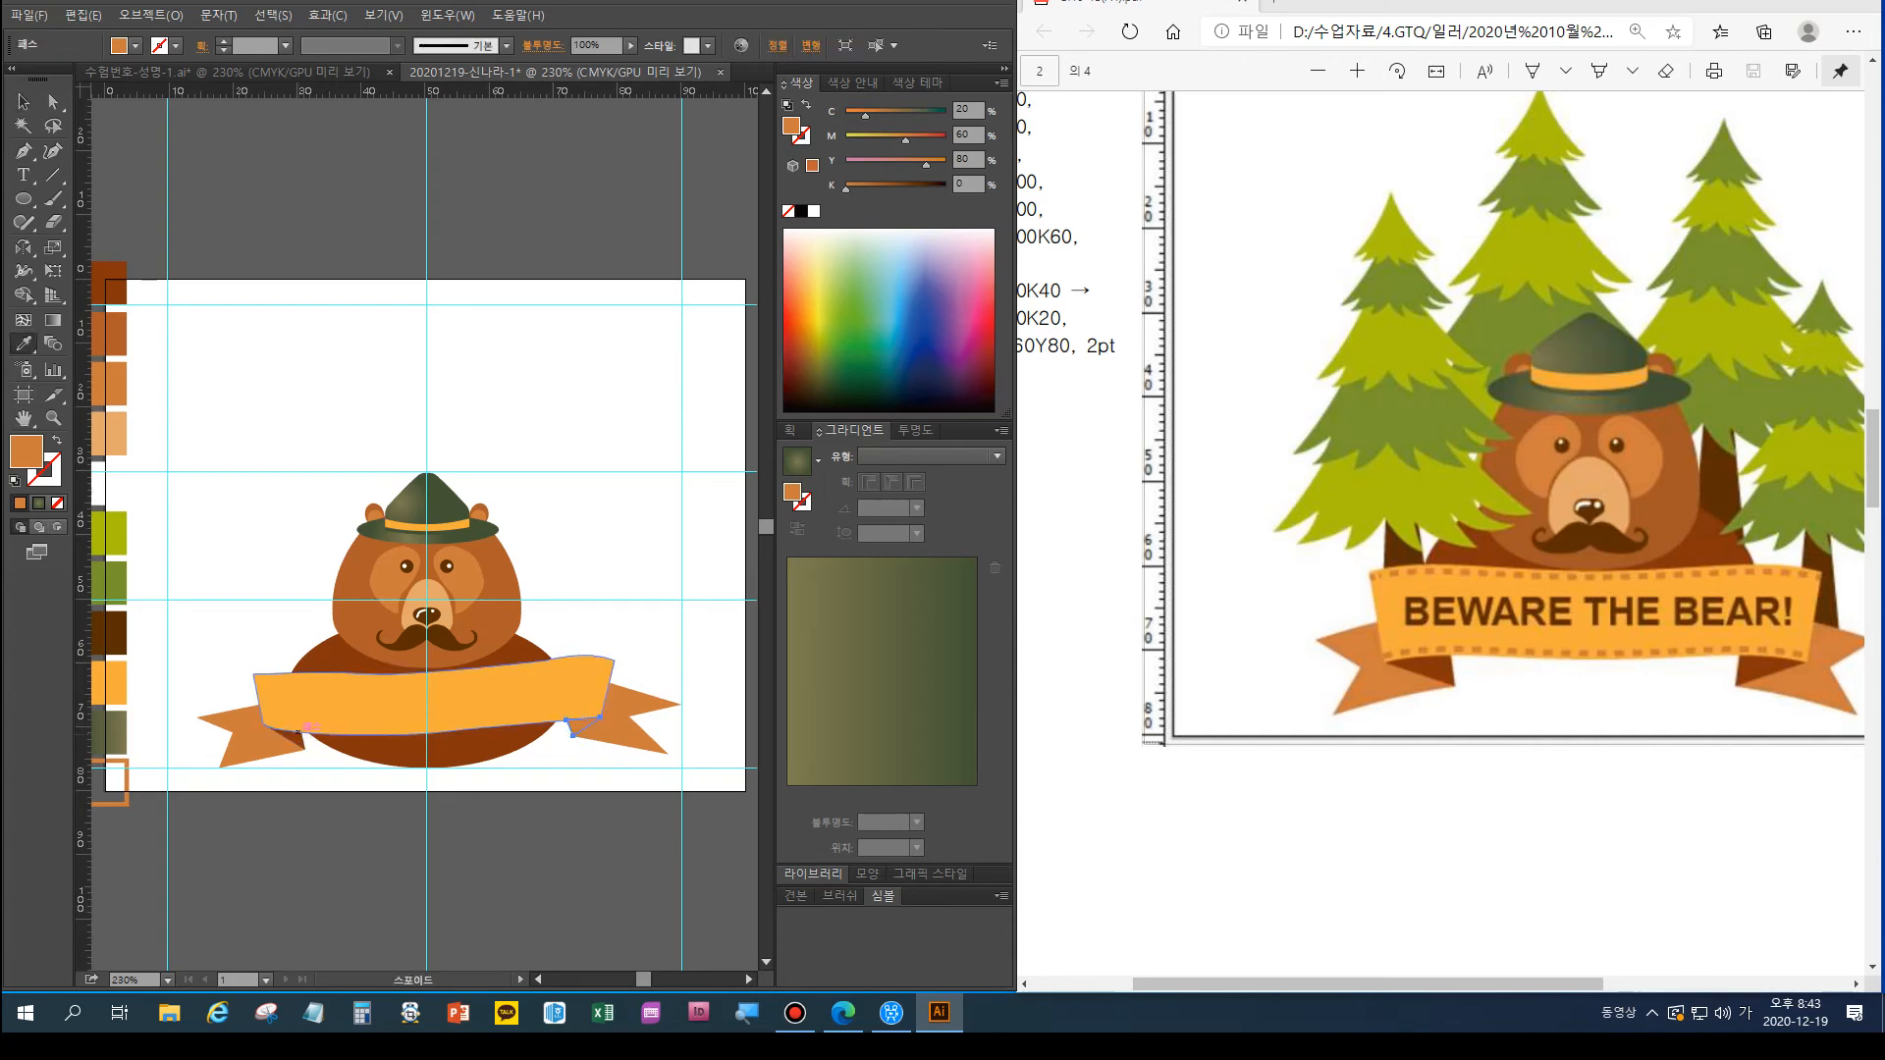
{"action": "left_click", "coordinate": [300, 738]}
{"action": "key", "text": "ctrl+shift+a"}
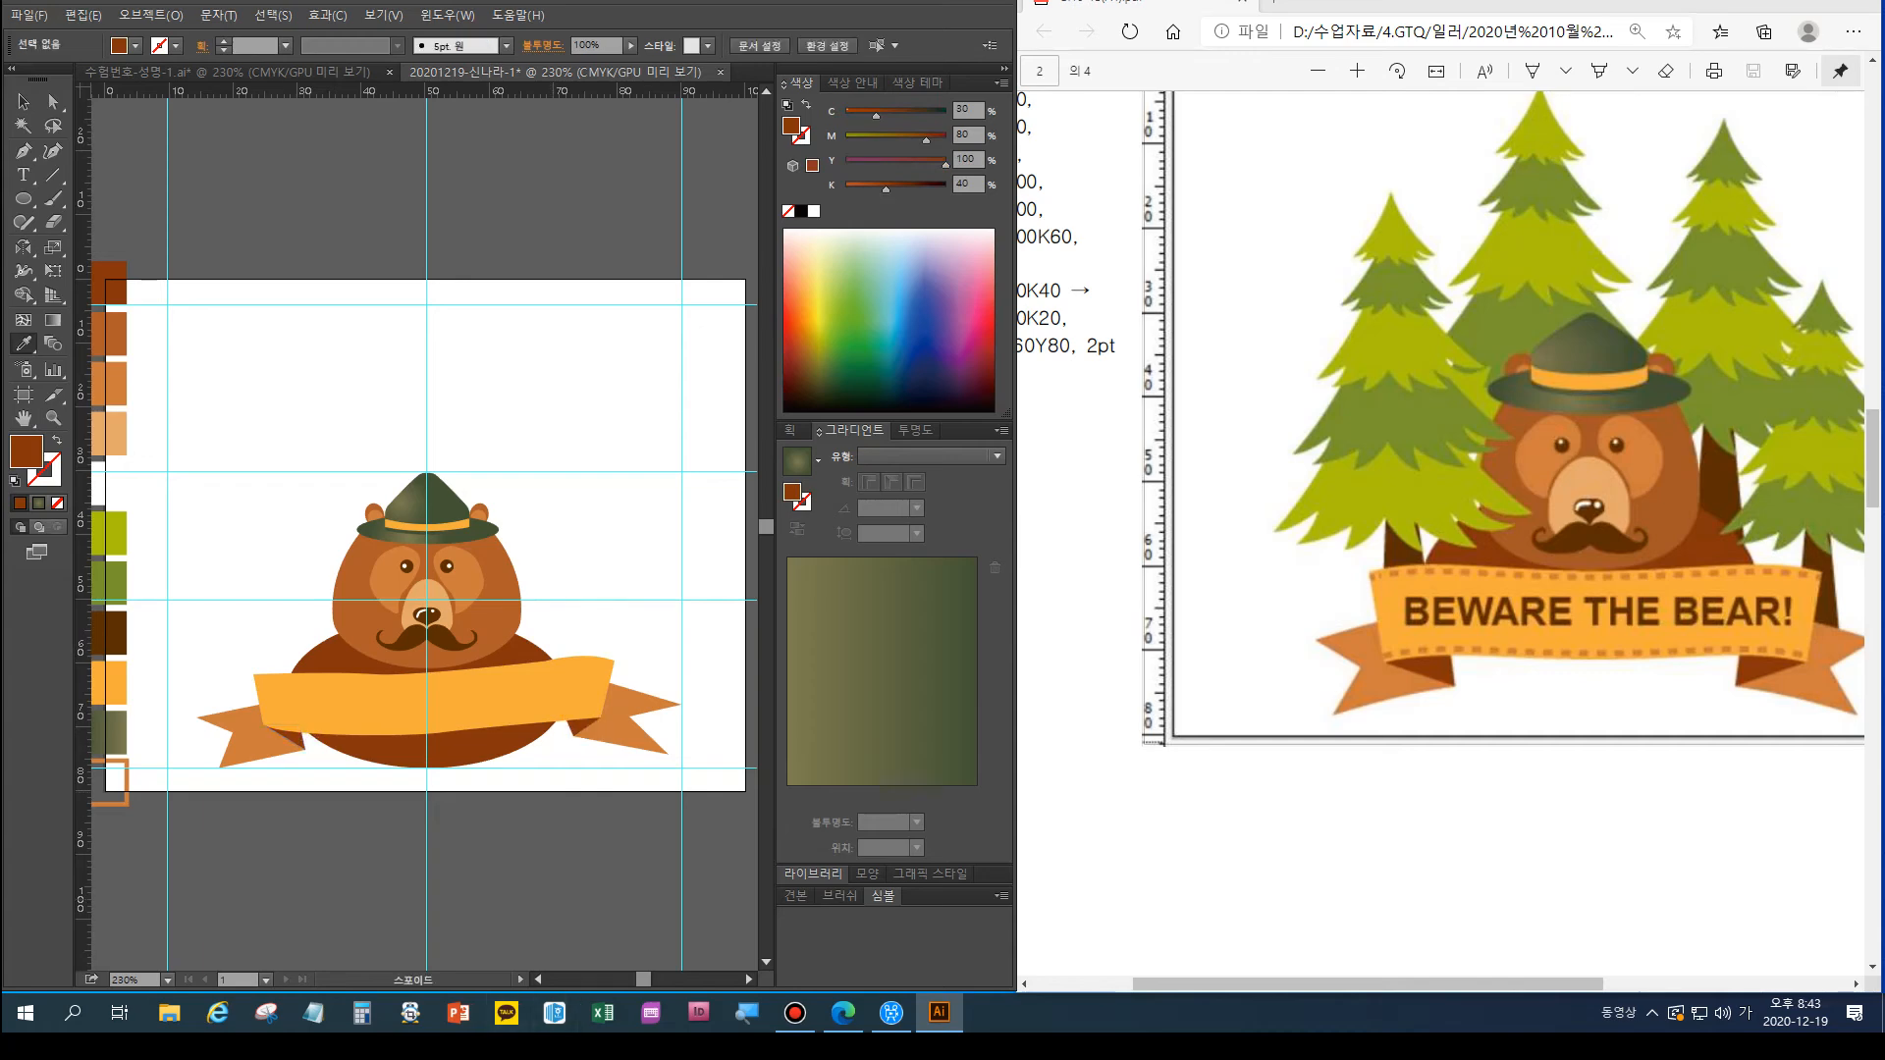
Group the yellow ribbon band with its right tail
{"action": "key", "text": "v"}
{"action": "left_click", "coordinate": [278, 731]}
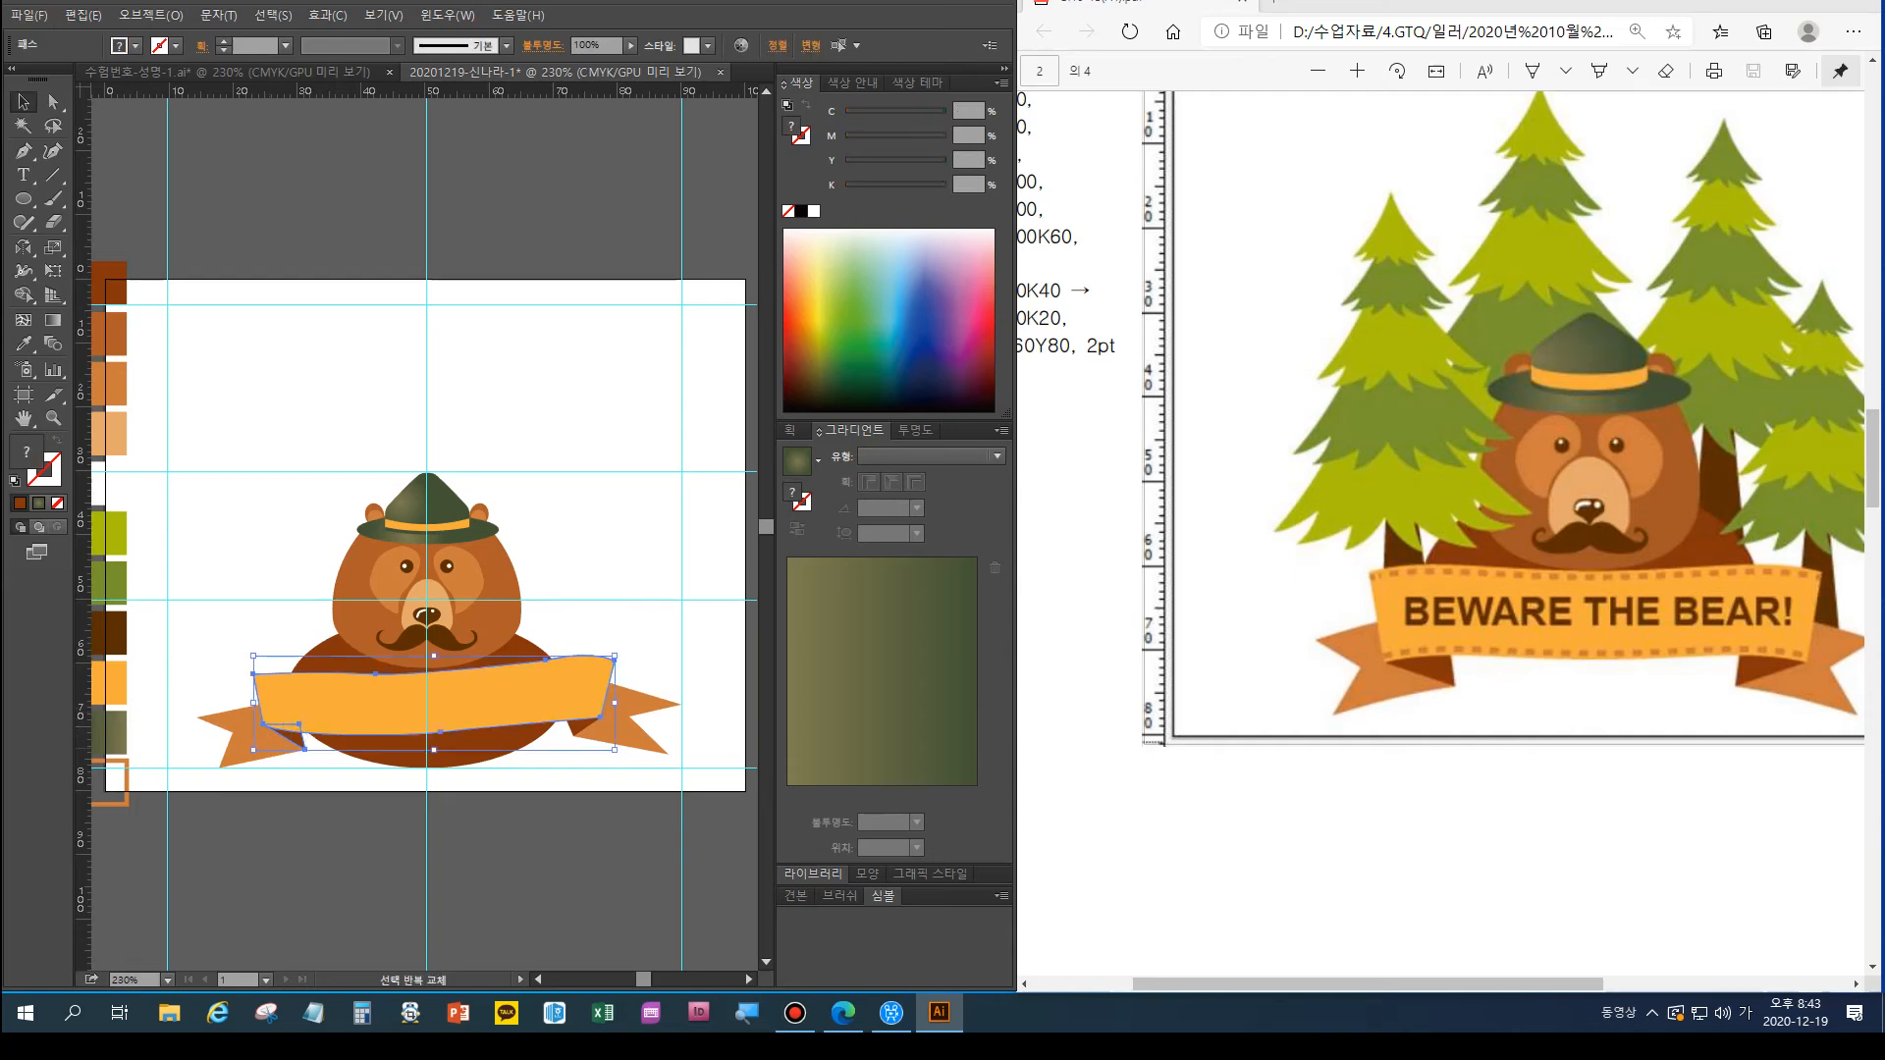
{"action": "left_click", "coordinate": [578, 725], "text": "shift"}
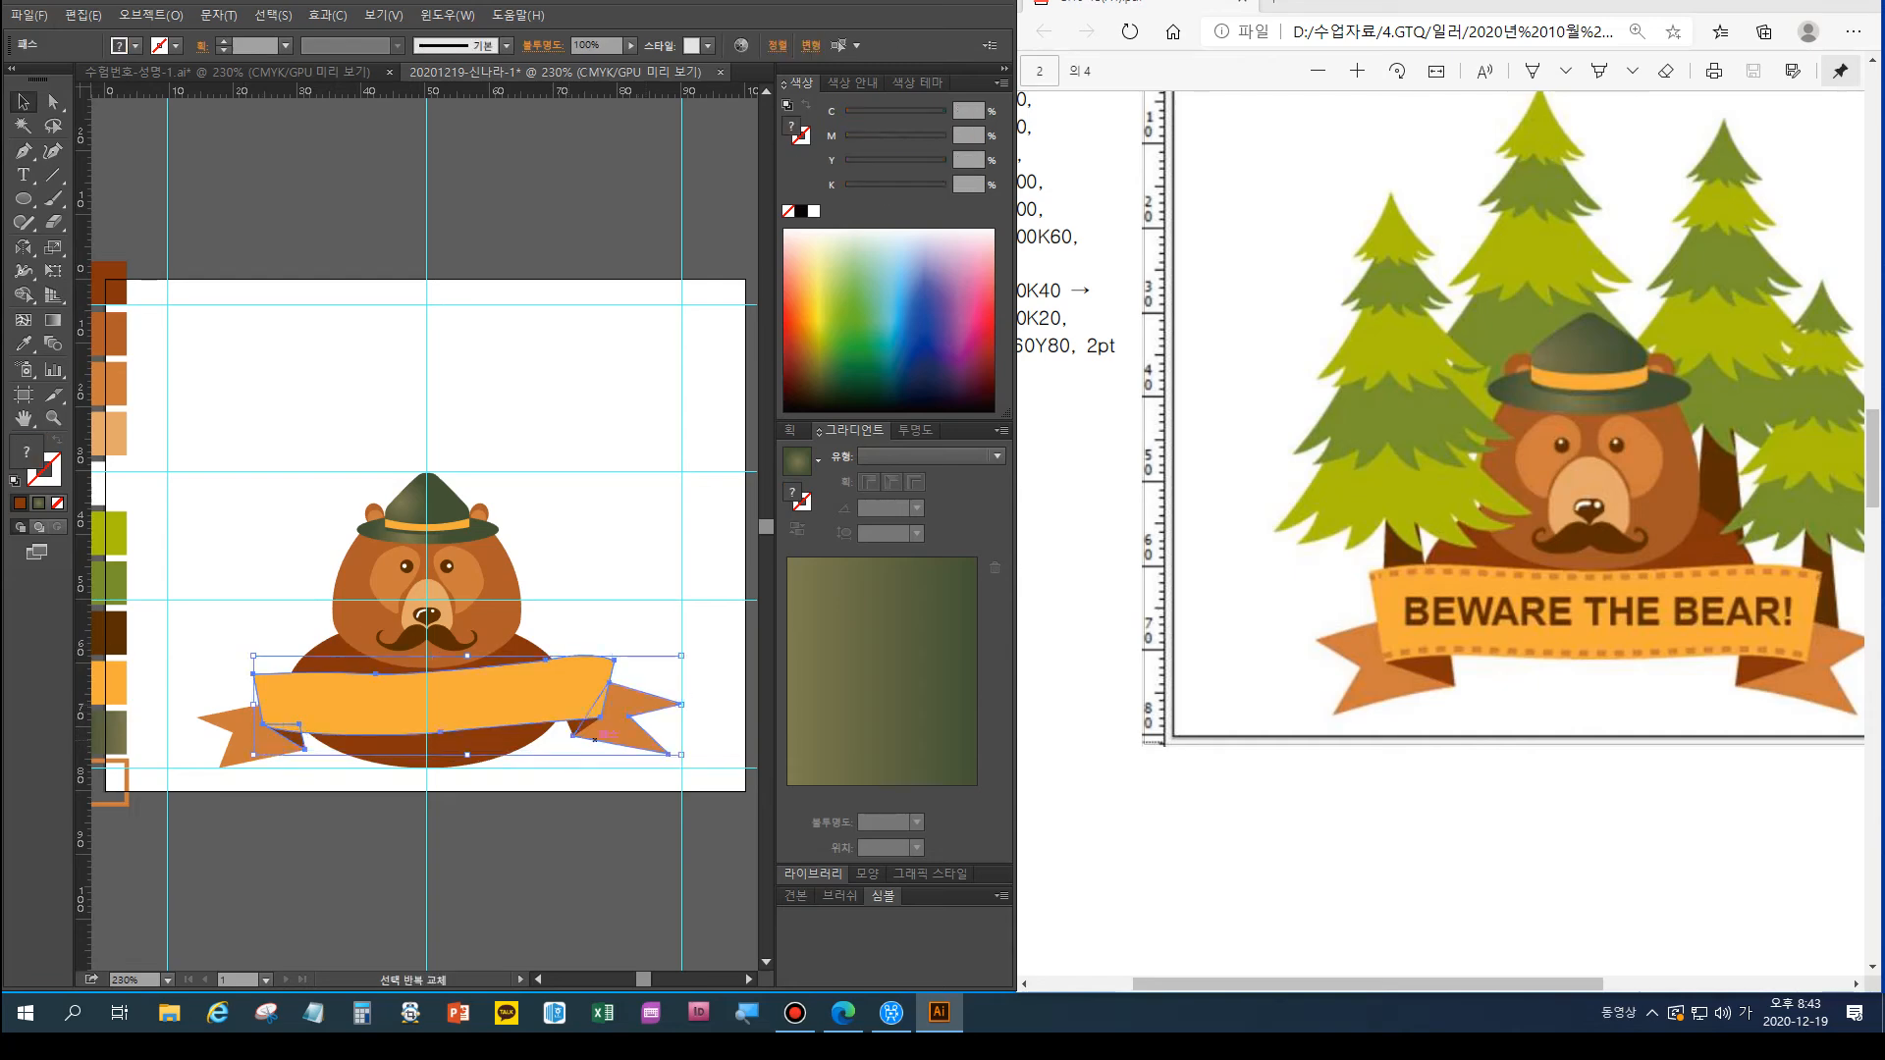
{"action": "key", "text": "ctrl+g"}
Add the left ribbon tail to the band group
{"action": "key", "text": "a"}
{"action": "left_click", "coordinate": [251, 735]}
{"action": "key", "text": "ctrl+shift+g"}
{"action": "left_click", "coordinate": [217, 648]}
{"action": "left_click", "coordinate": [250, 735]}
{"action": "left_click", "coordinate": [329, 703], "text": "shift"}
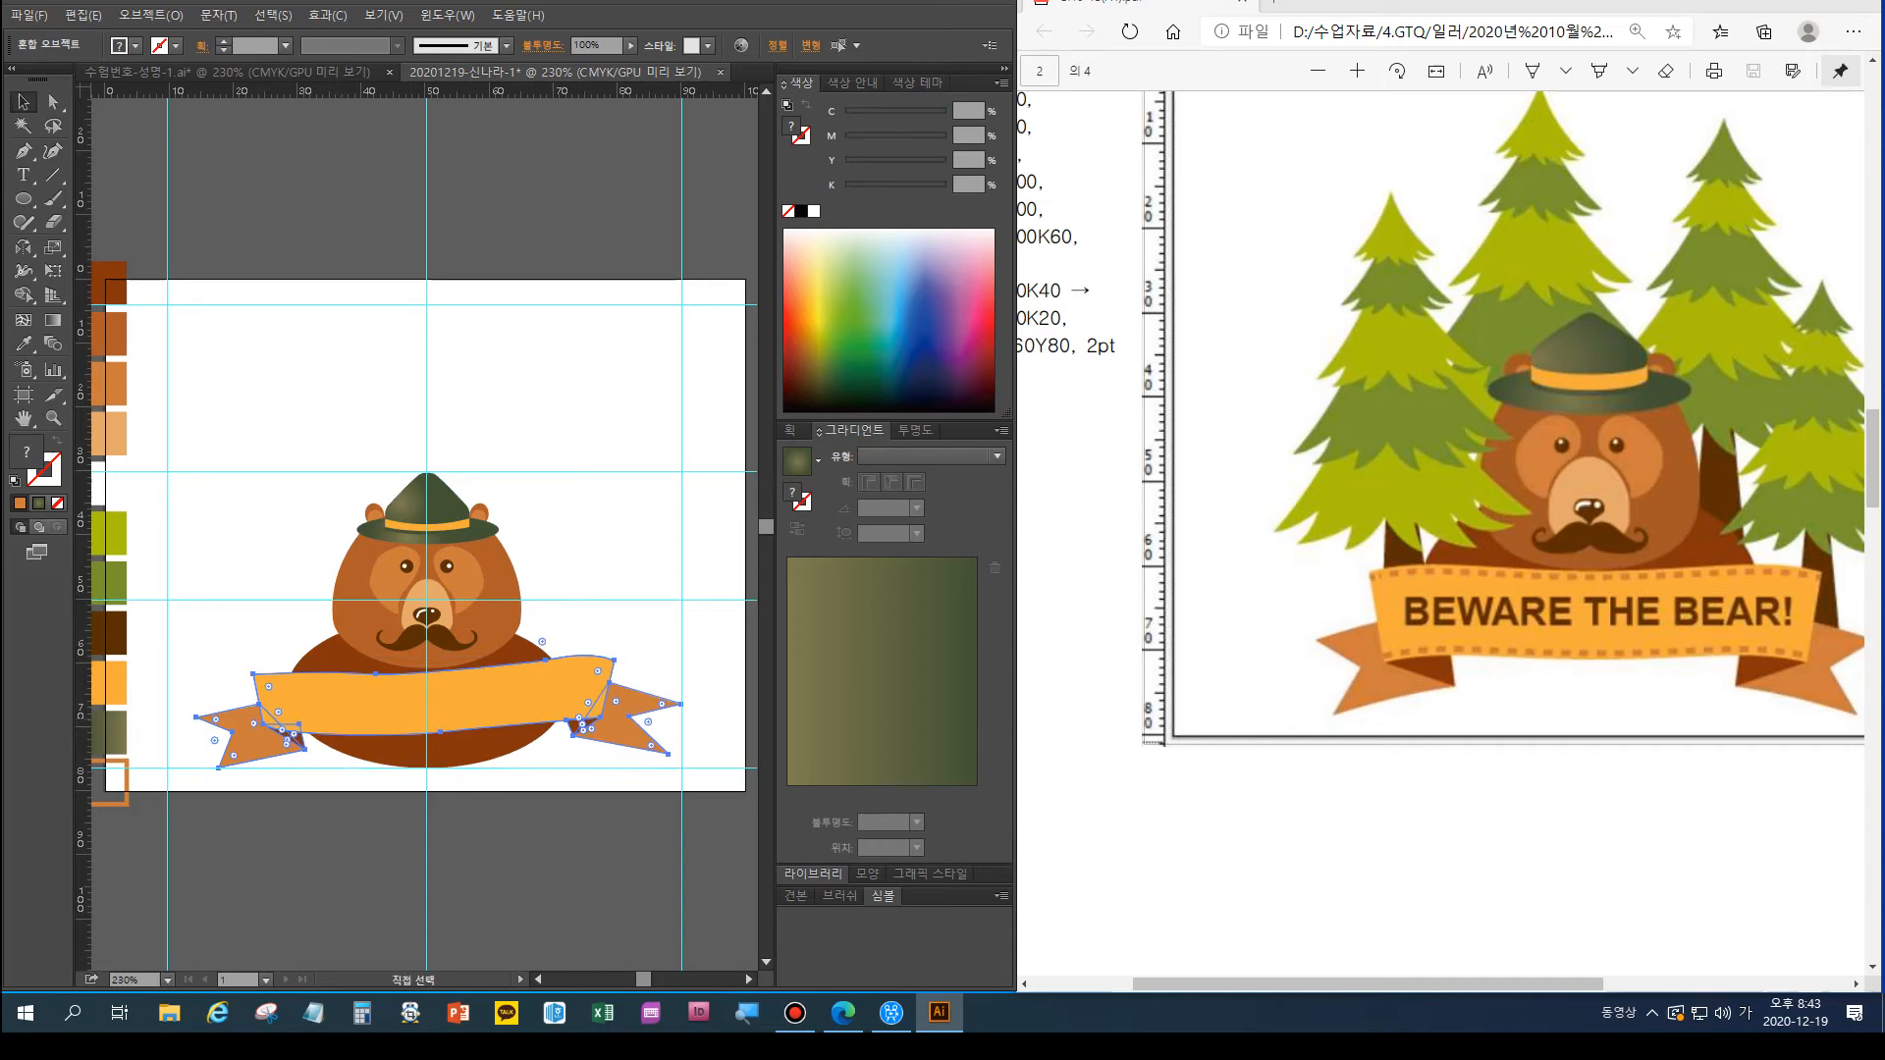
{"action": "key", "text": "ctrl+g"}
Marquee-select the whole bear and ribbon artwork, then clear the selection
{"action": "left_click_drag", "start_coordinate": [153, 433], "coordinate": [624, 786]}
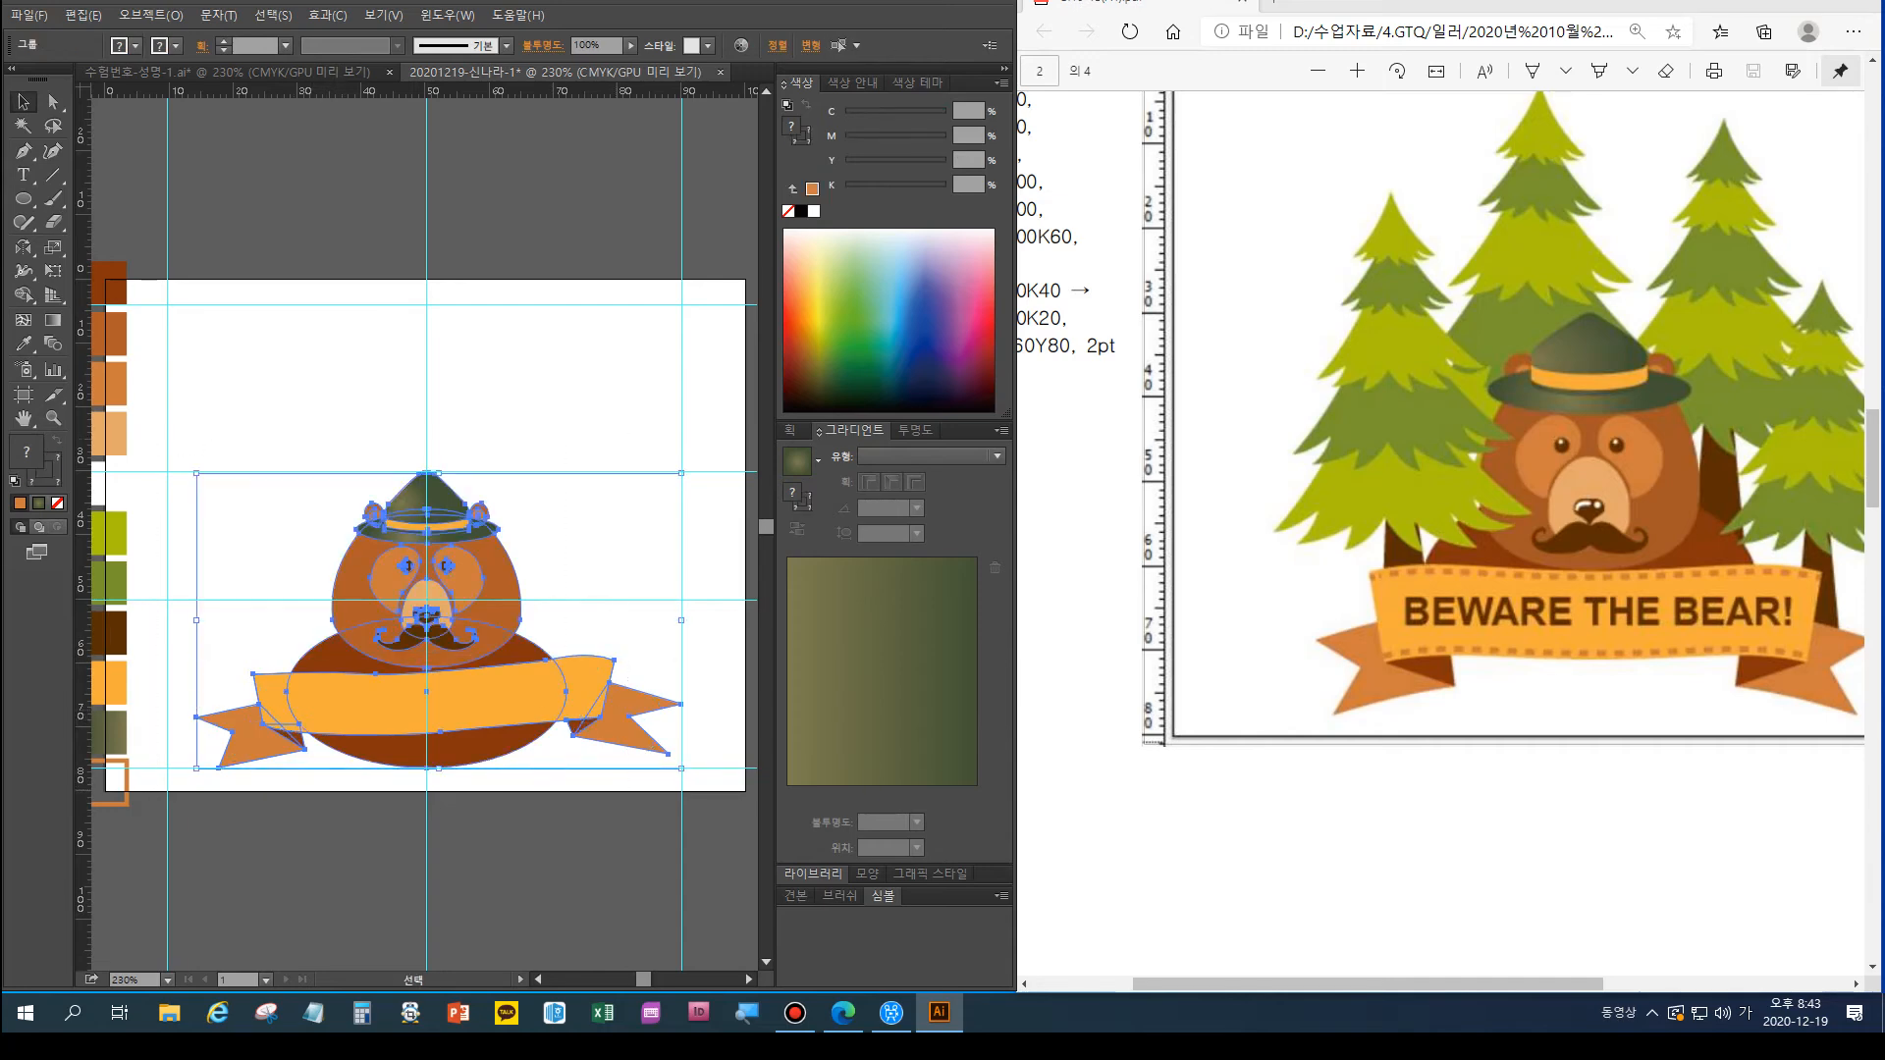
{"action": "key", "text": "a"}
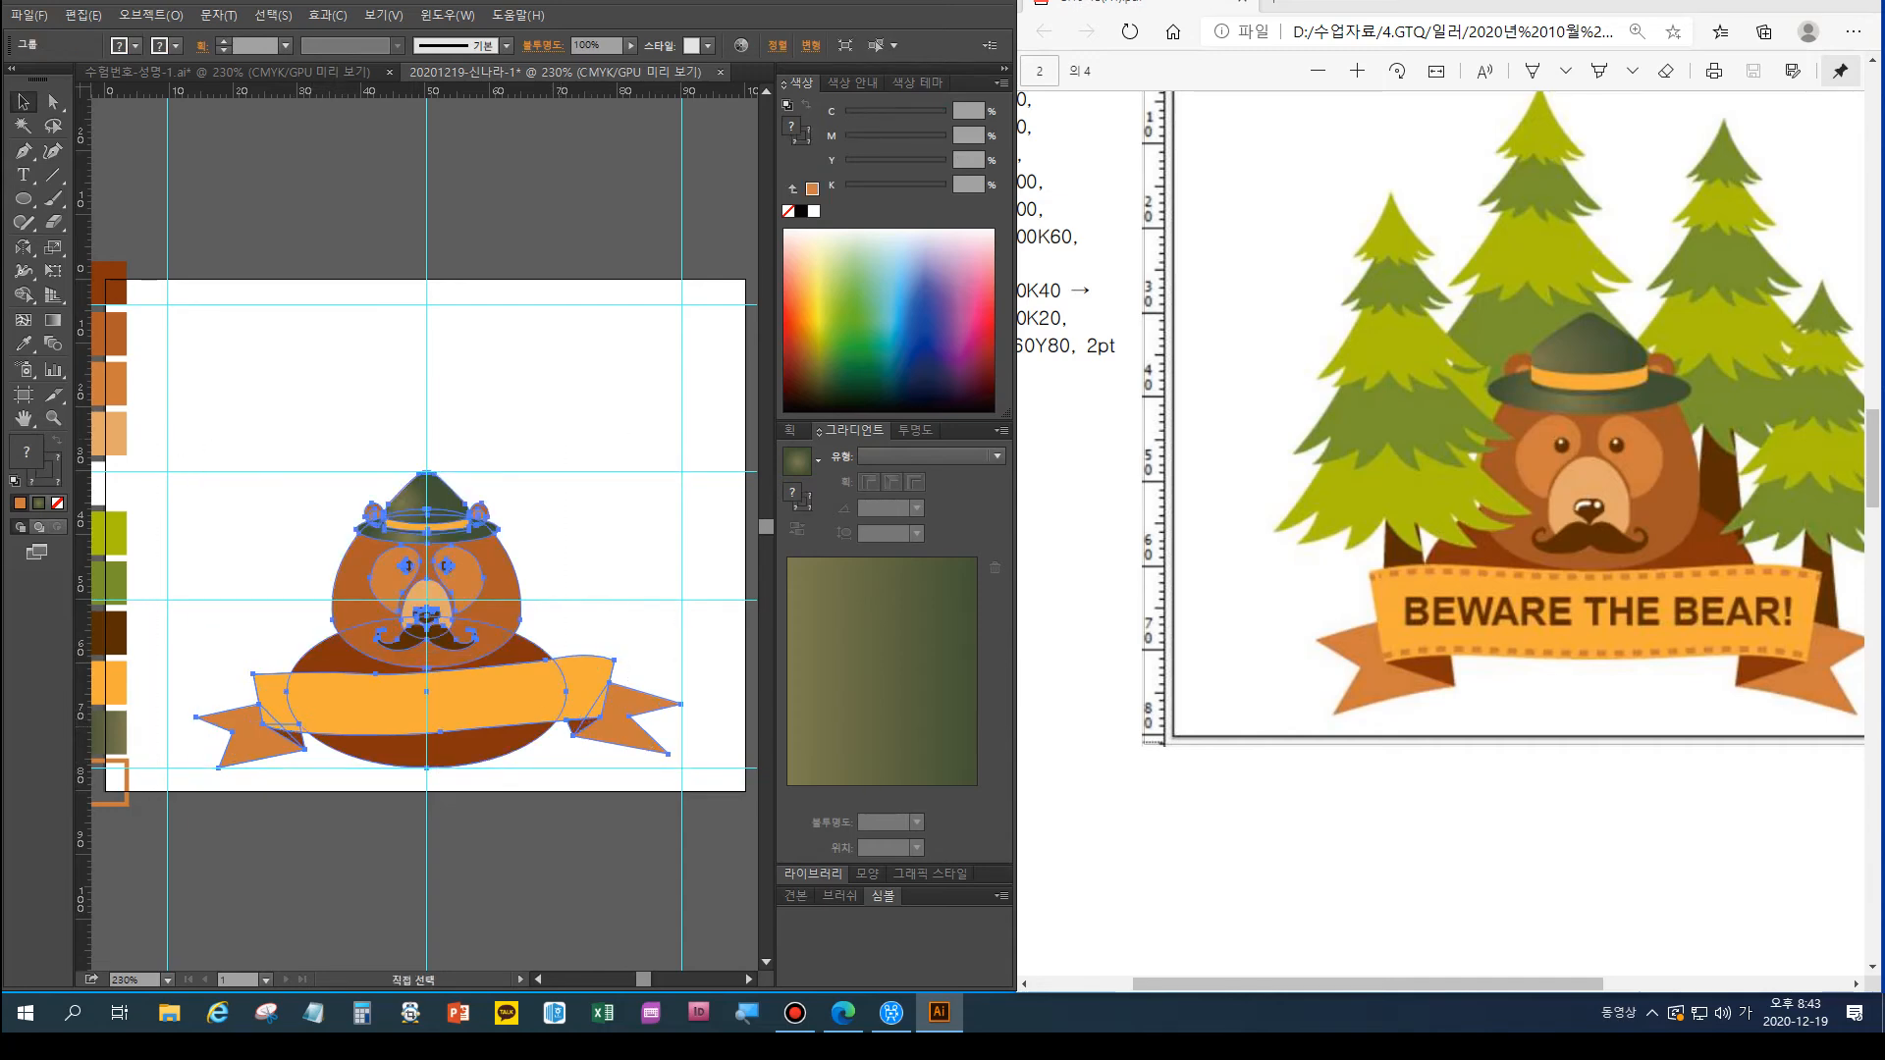
{"action": "key", "text": "ctrl+2"}
{"action": "key", "text": "t"}
{"action": "key", "text": "v"}
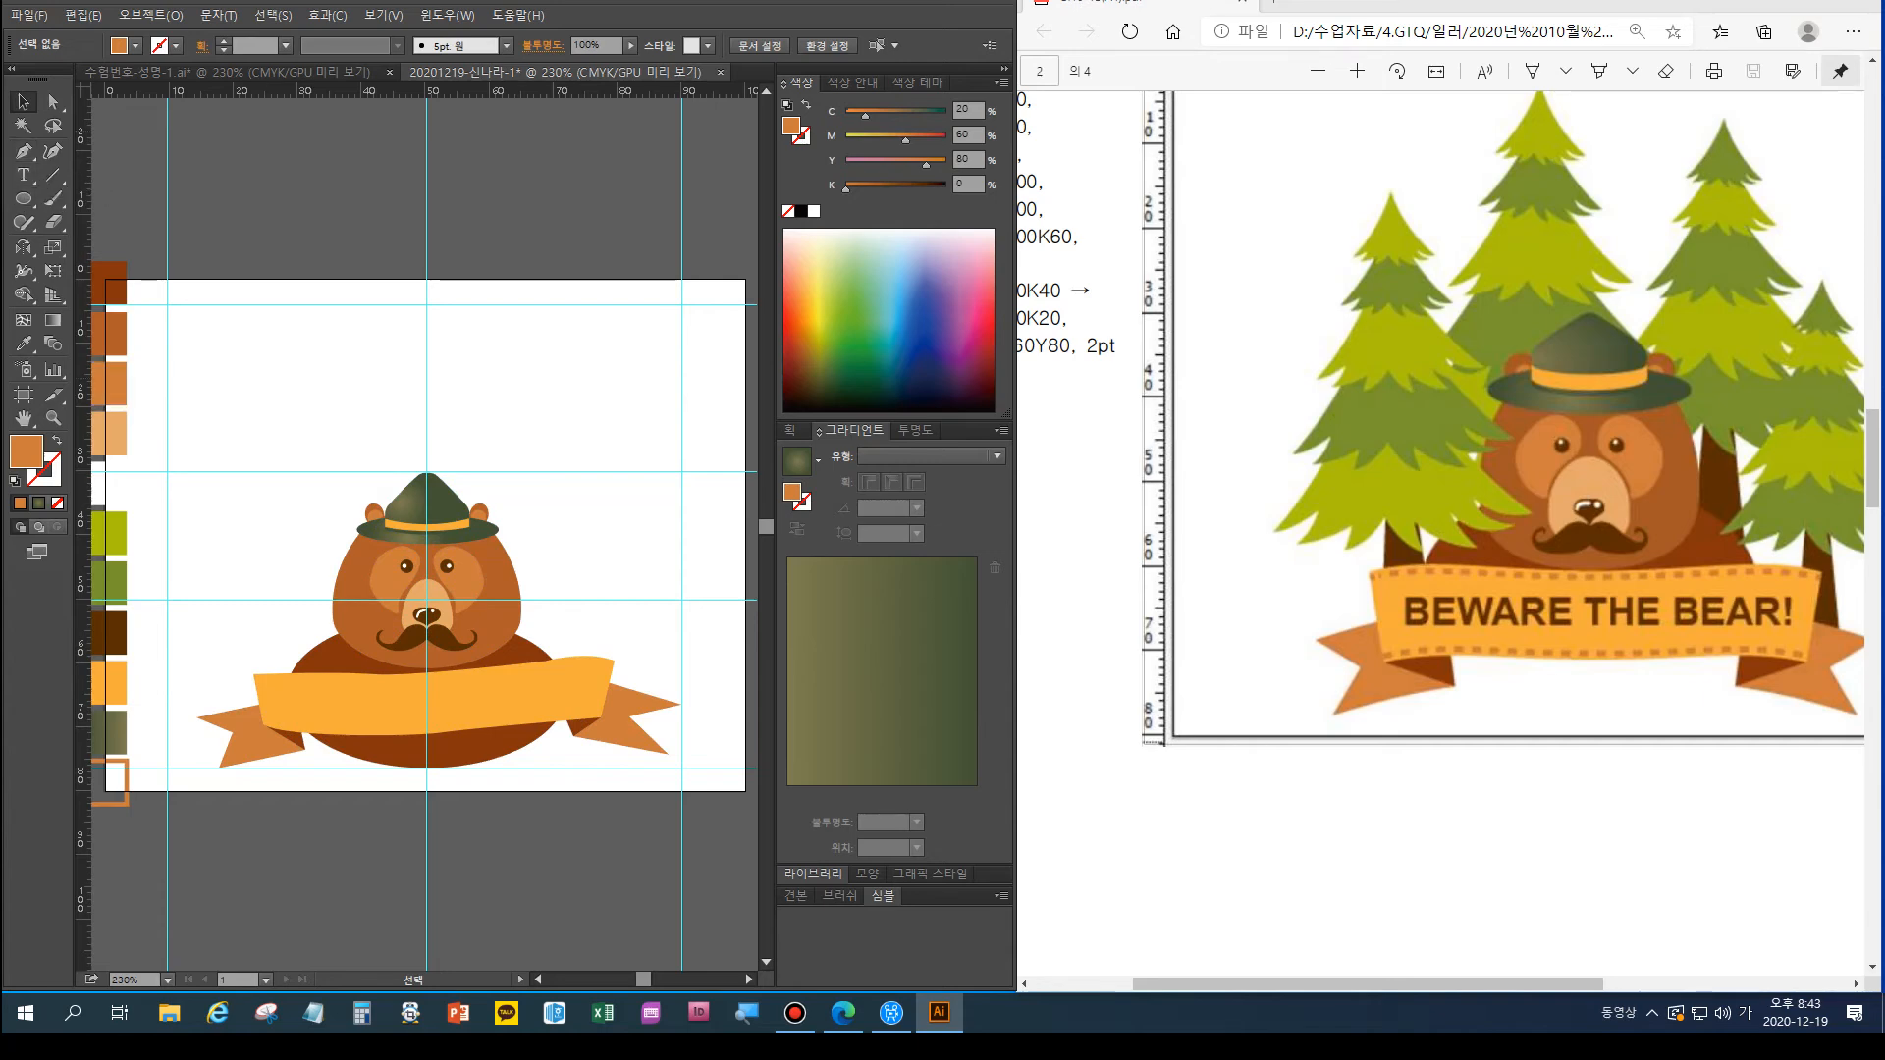
{"action": "key", "text": "i"}
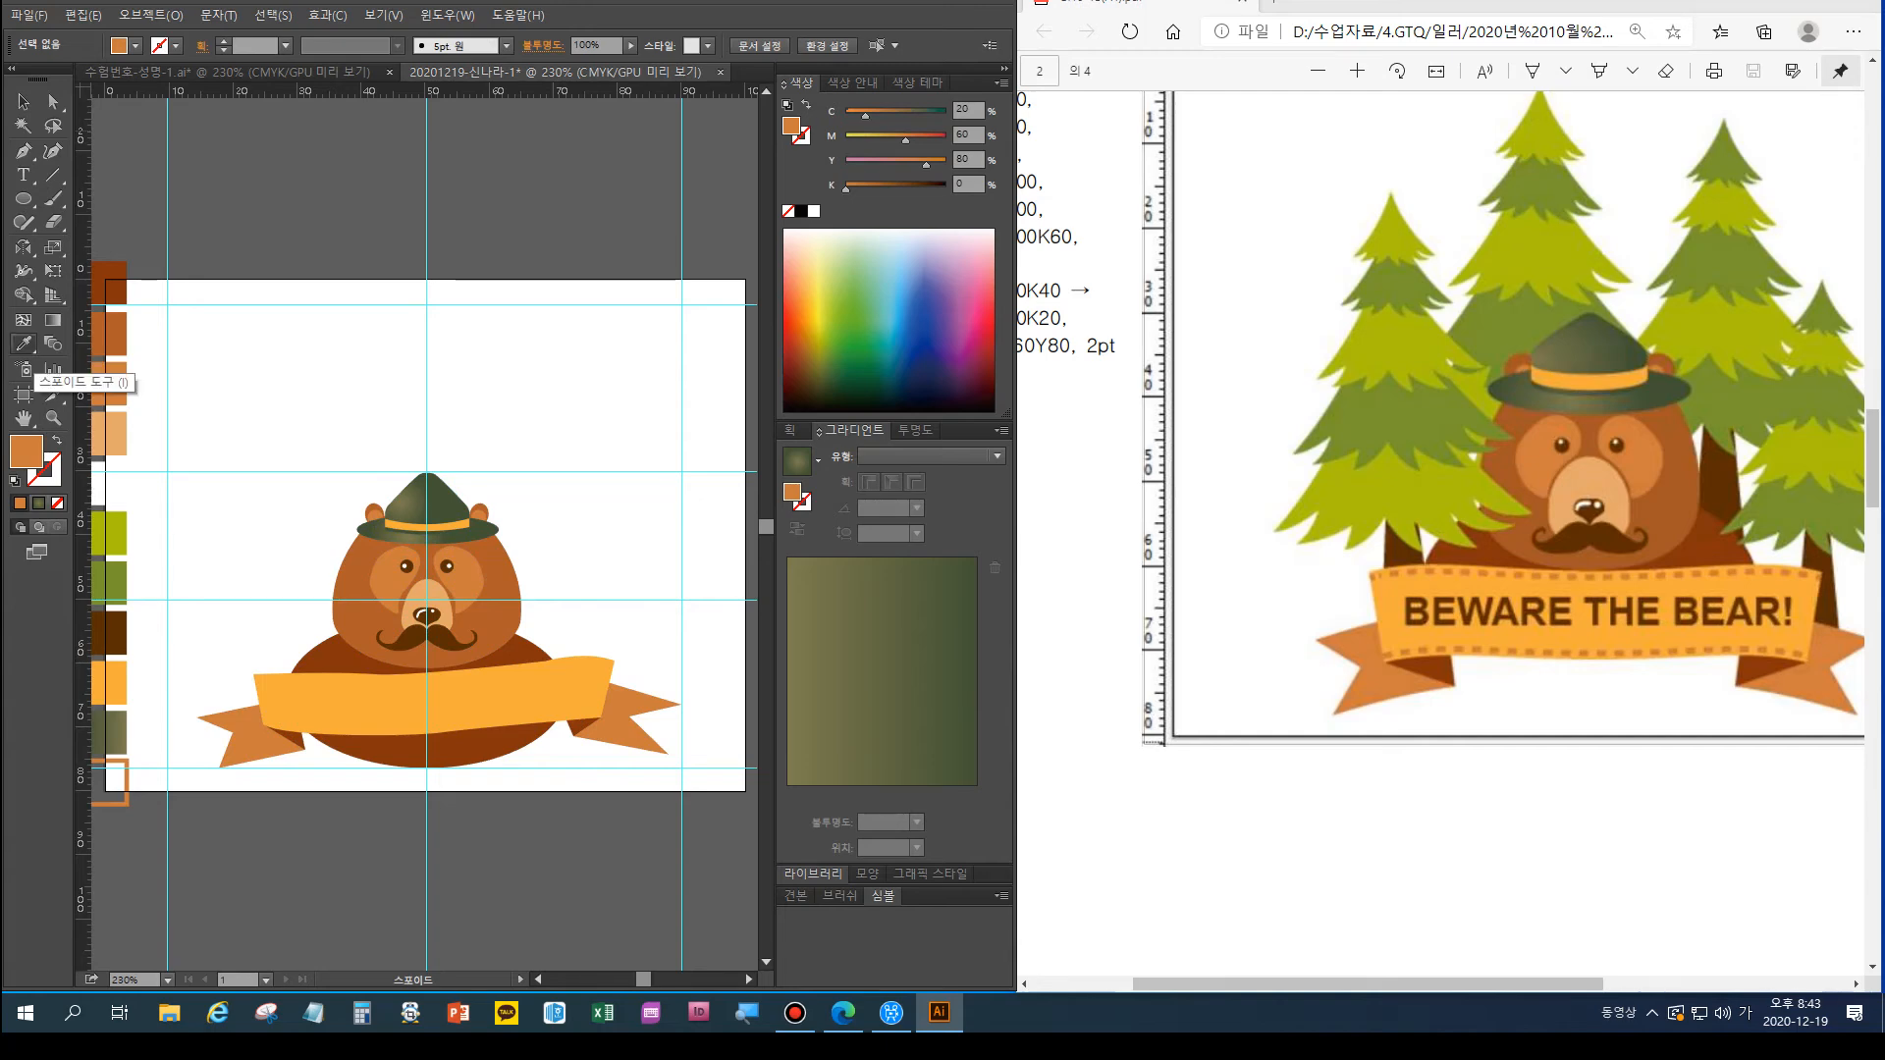
Set the drawing style to an orange 2 pt stroke with no fill
{"action": "left_click", "coordinate": [110, 383]}
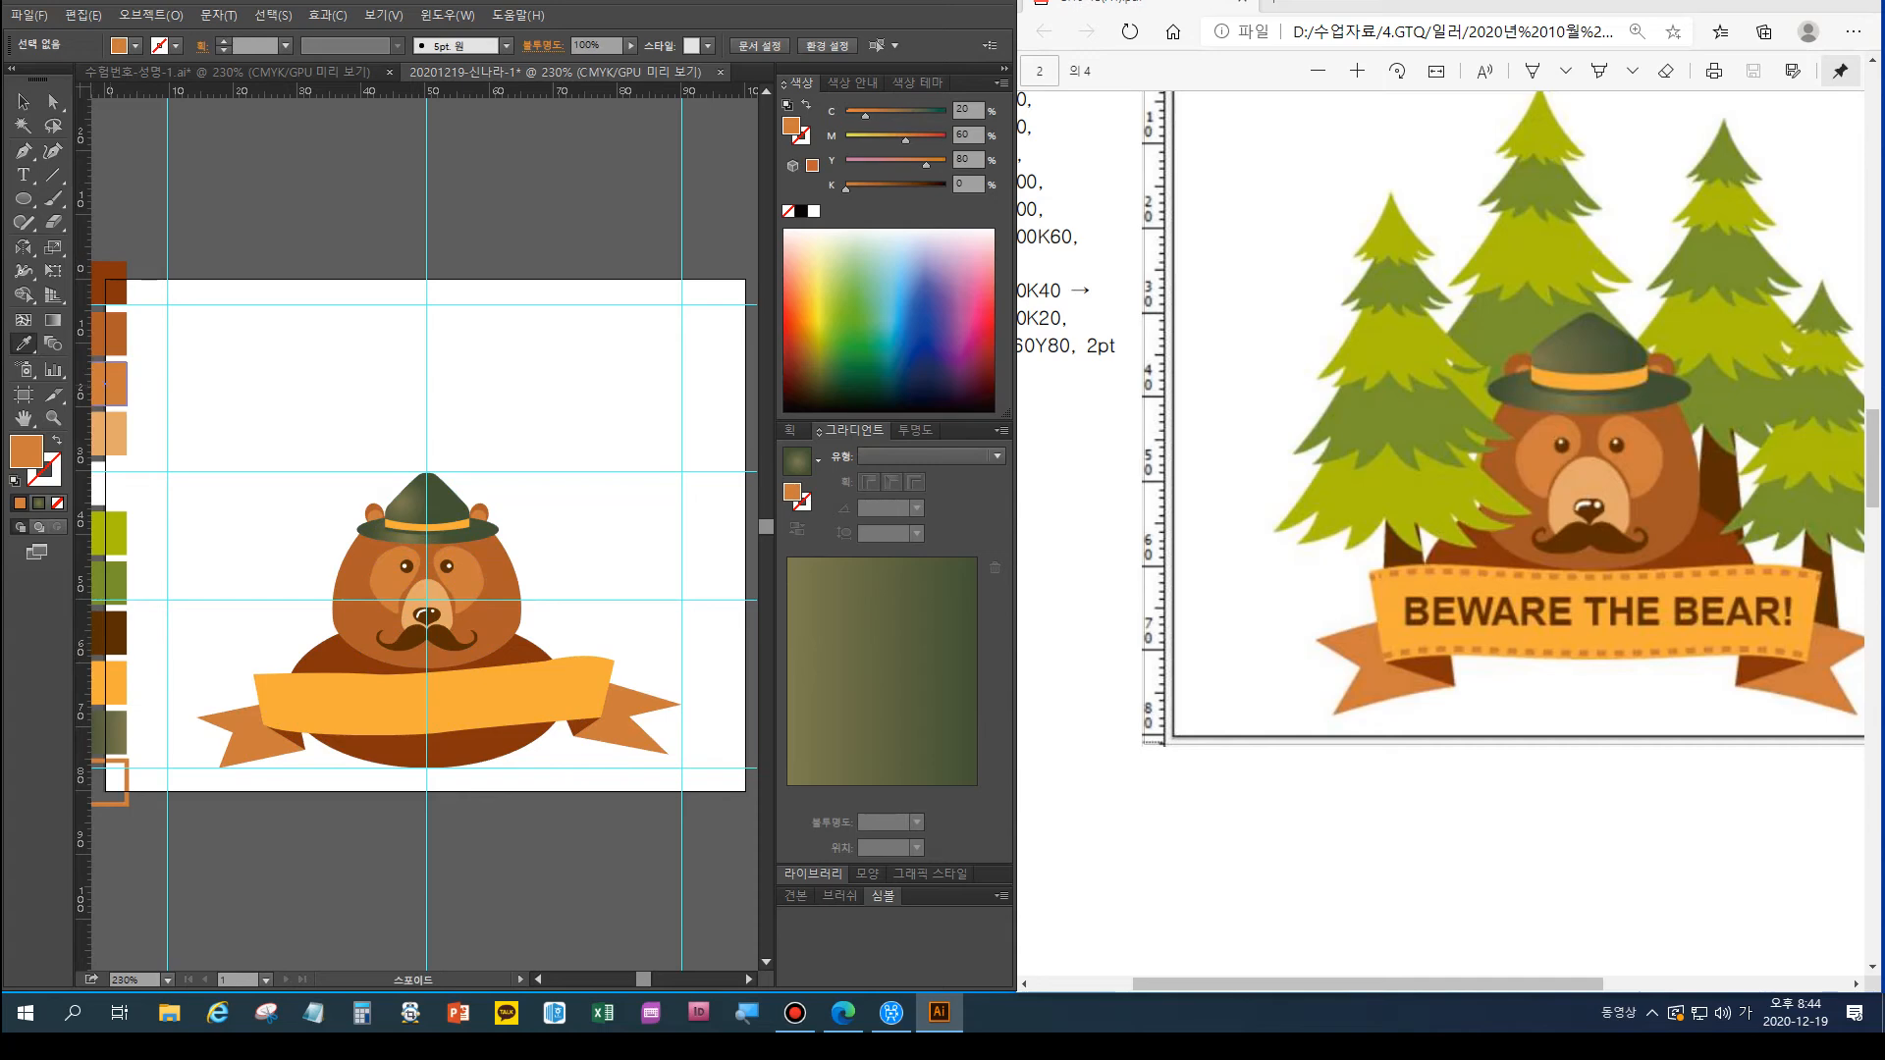
{"action": "left_click", "coordinate": [24, 150]}
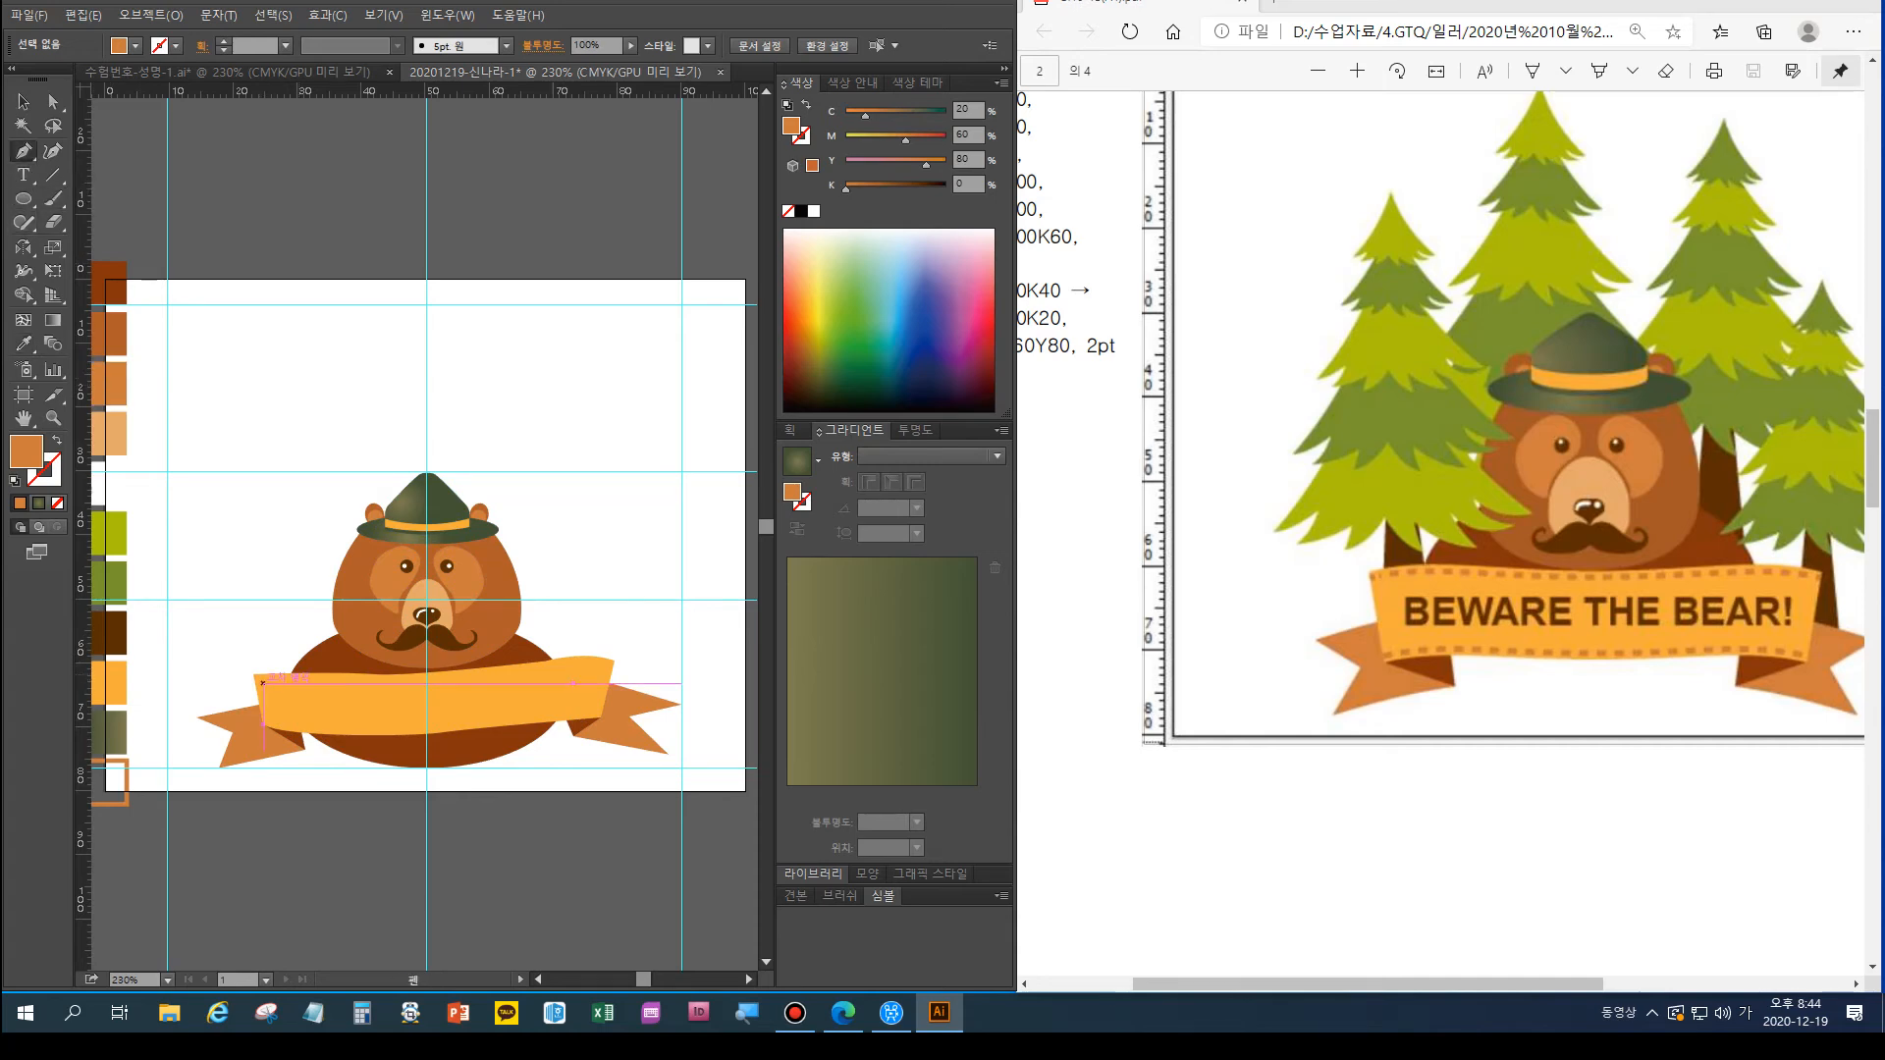
{"action": "key", "text": "shift+x"}
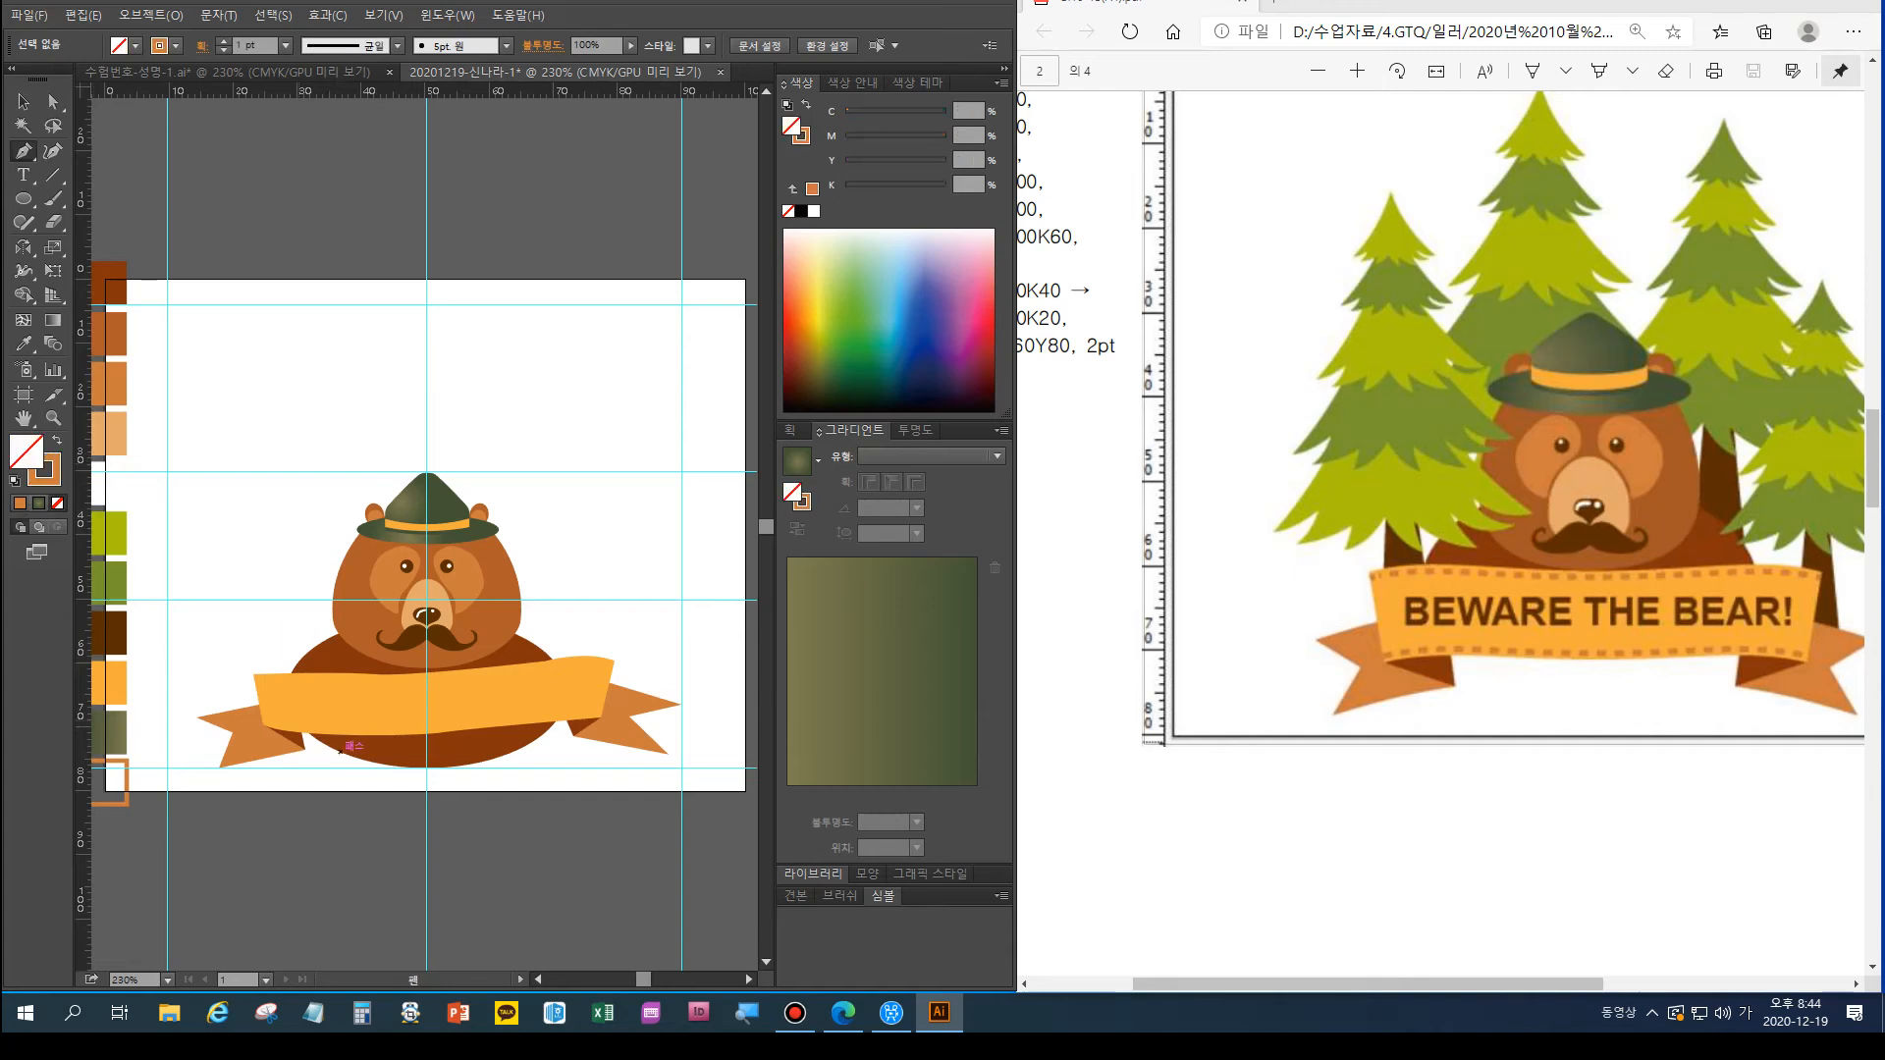
{"action": "key", "text": "x"}
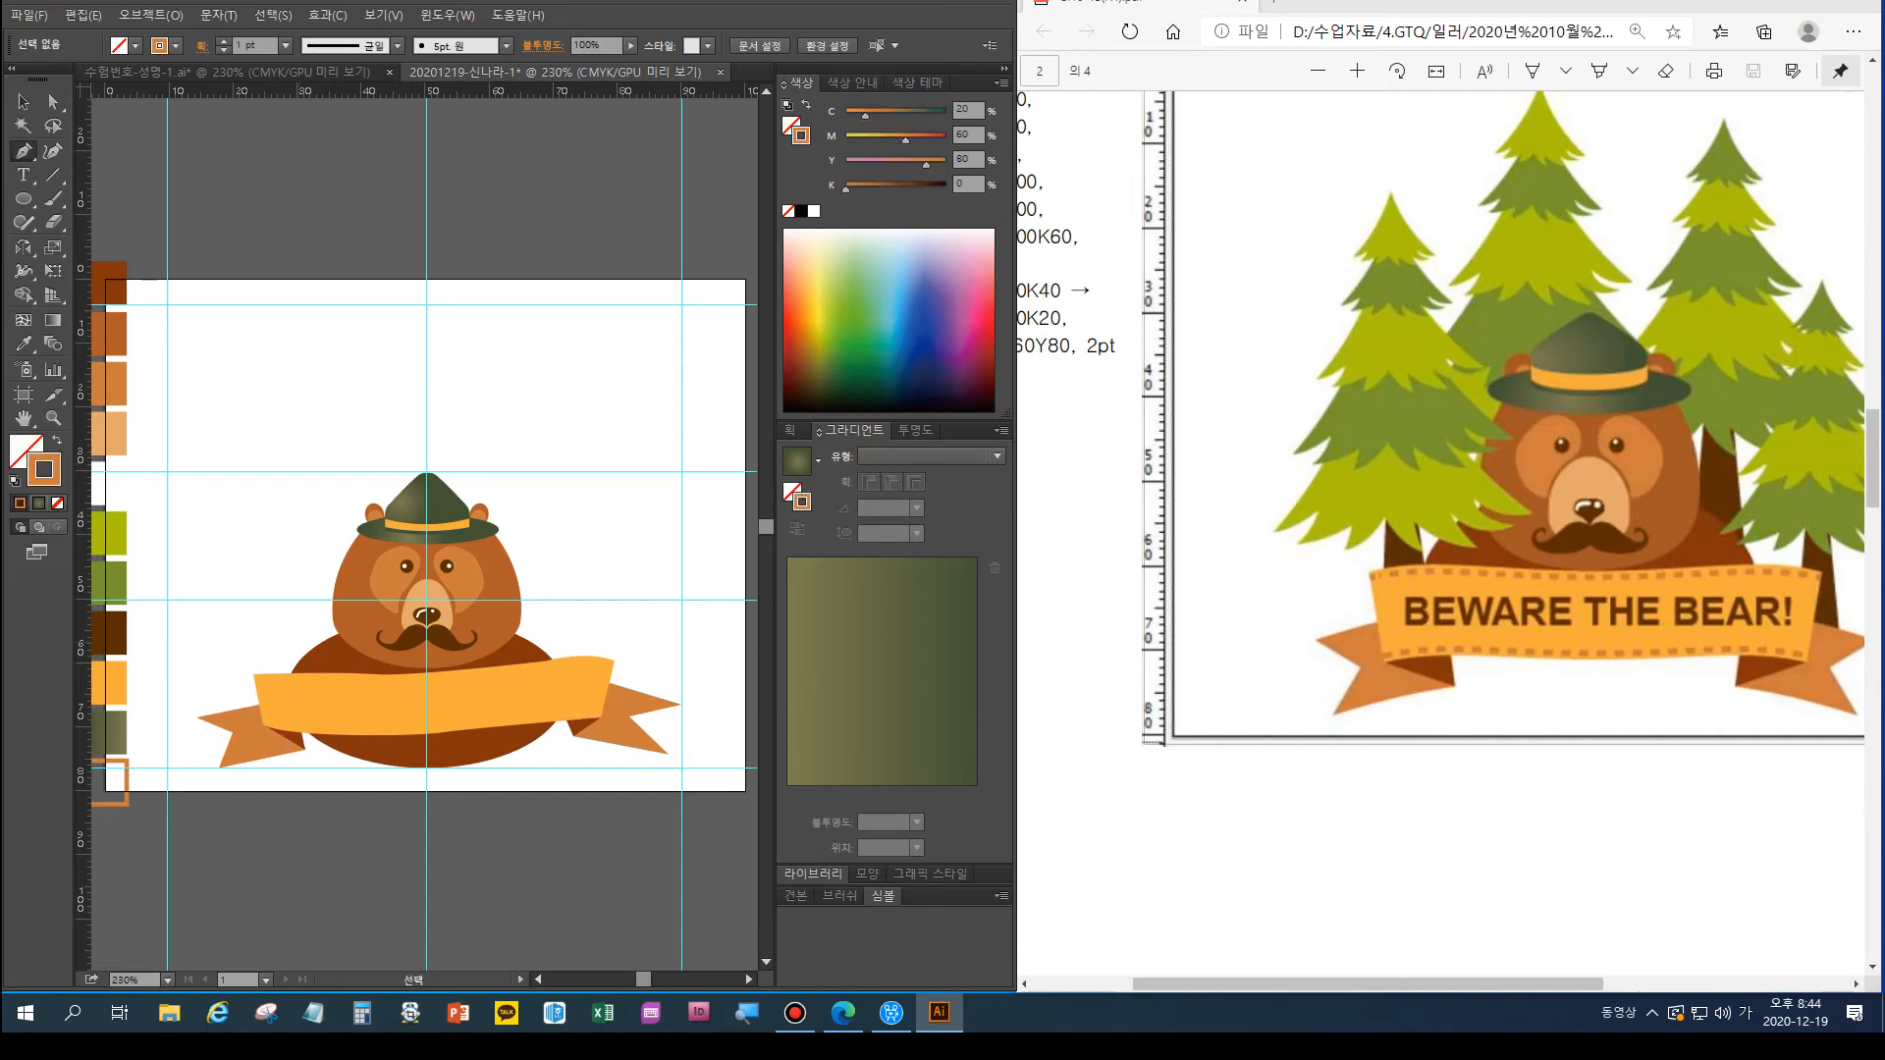
{"action": "left_click", "coordinate": [24, 343]}
{"action": "left_click", "coordinate": [128, 783]}
{"action": "left_click", "coordinate": [23, 151]}
Draw a curved orange line along the band's top edge
{"action": "left_click", "coordinate": [262, 681]}
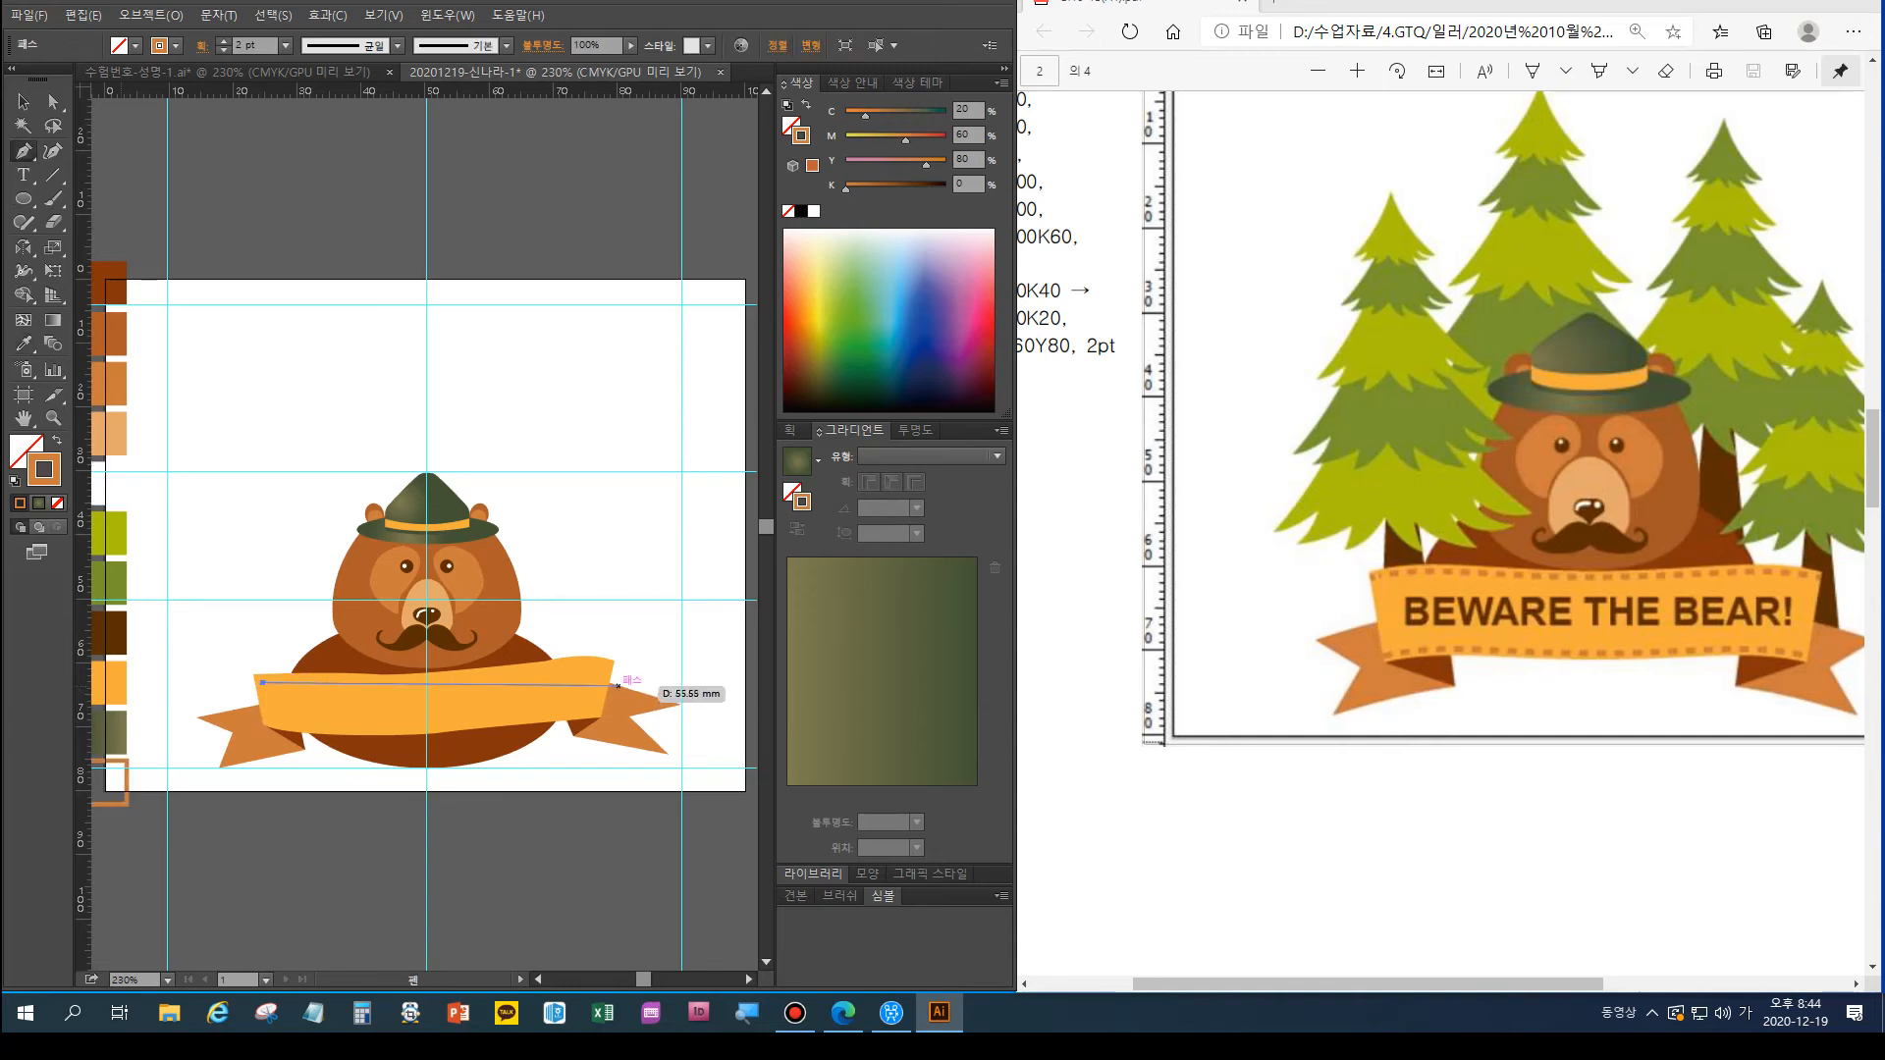
{"action": "left_click_drag", "start_coordinate": [422, 682], "coordinate": [612, 667]}
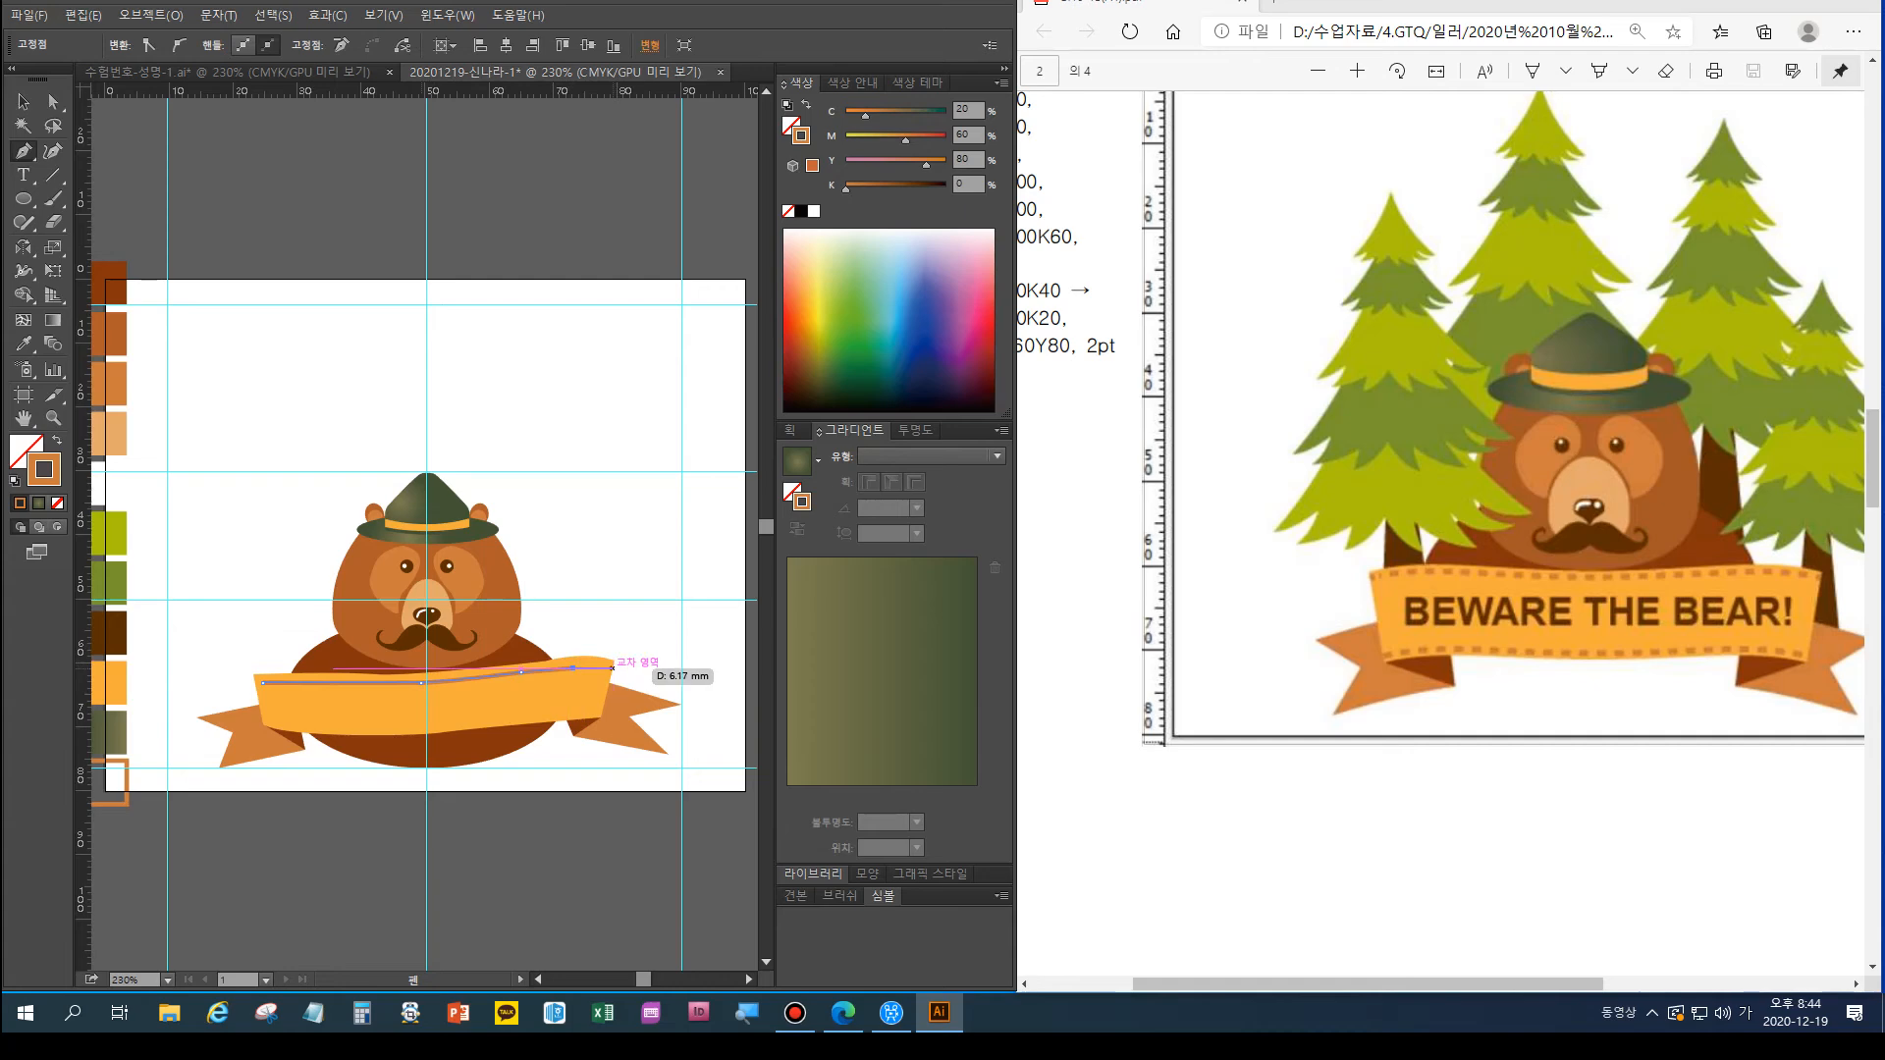
{"action": "left_click", "coordinate": [611, 668]}
{"action": "key", "text": "ctrl+shift+a"}
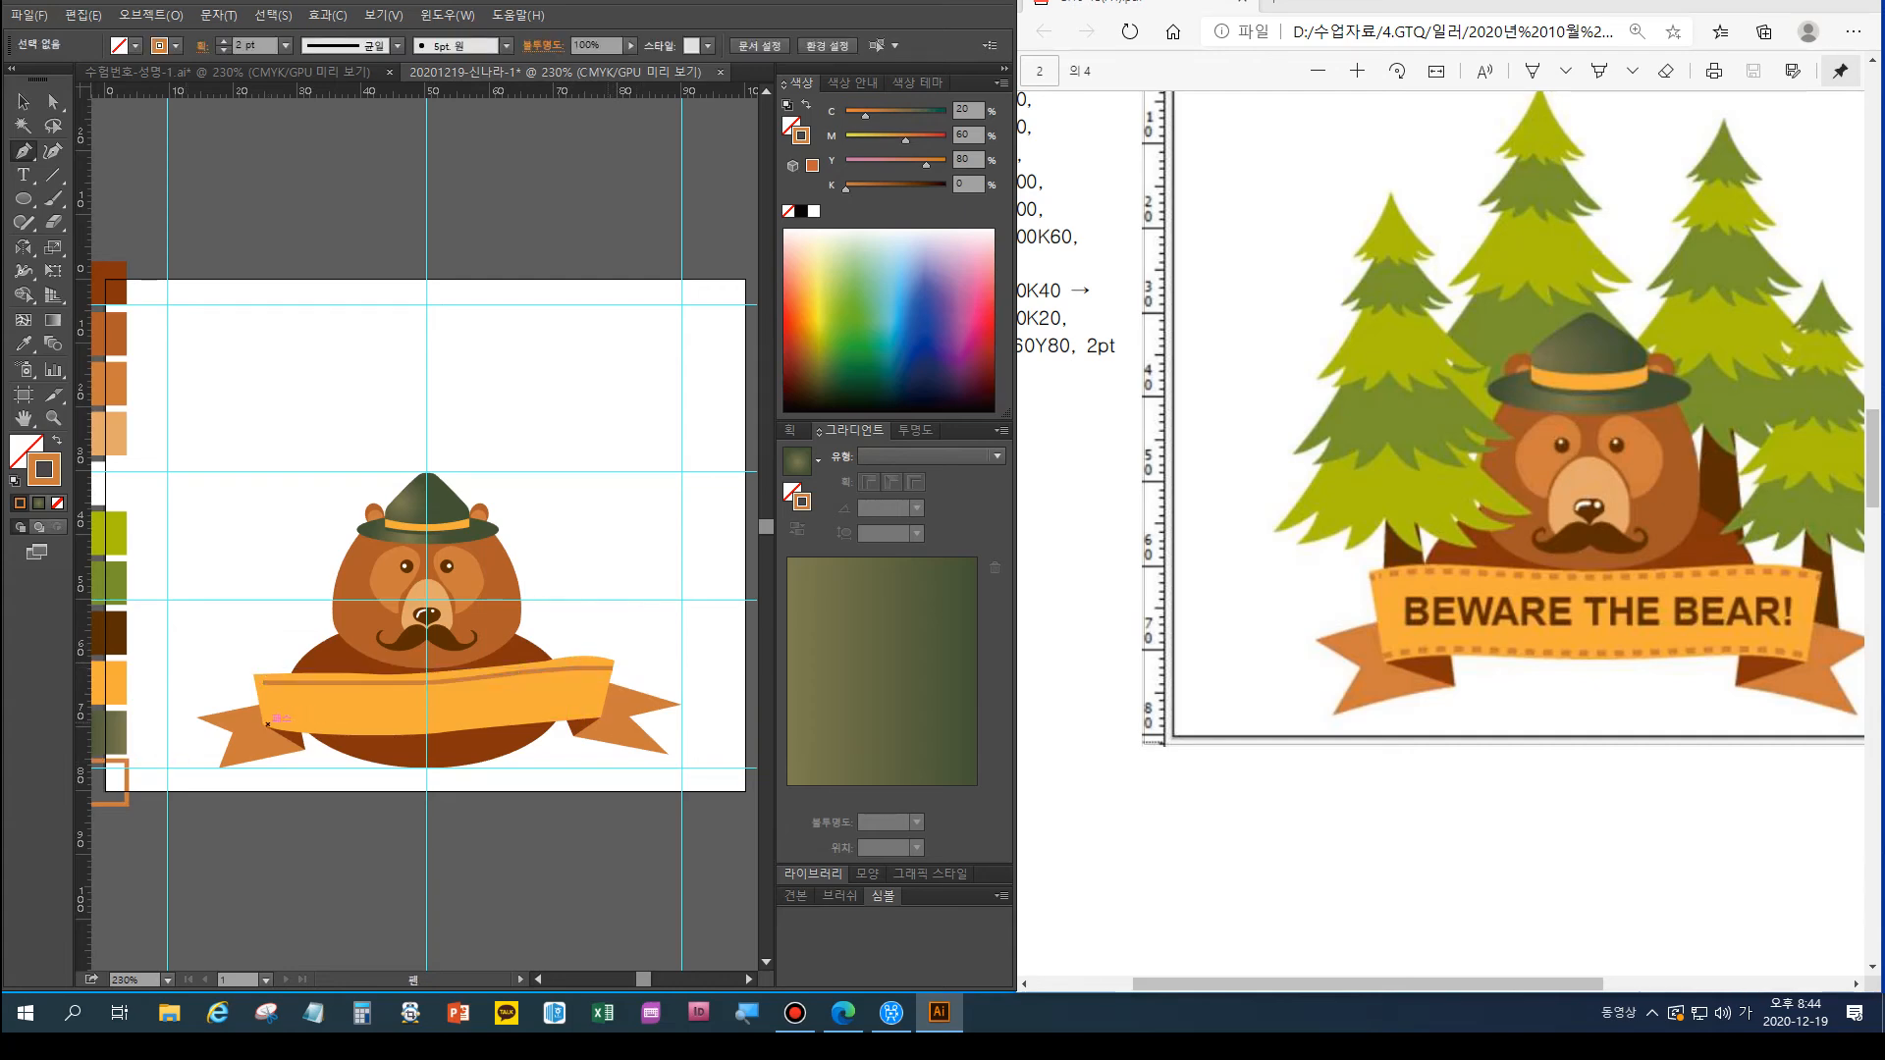
Draw a matching orange line along the band's bottom edge
{"action": "left_click_drag", "start_coordinate": [264, 723], "coordinate": [440, 724]}
{"action": "left_click", "coordinate": [441, 725]}
{"action": "left_click", "coordinate": [497, 718]}
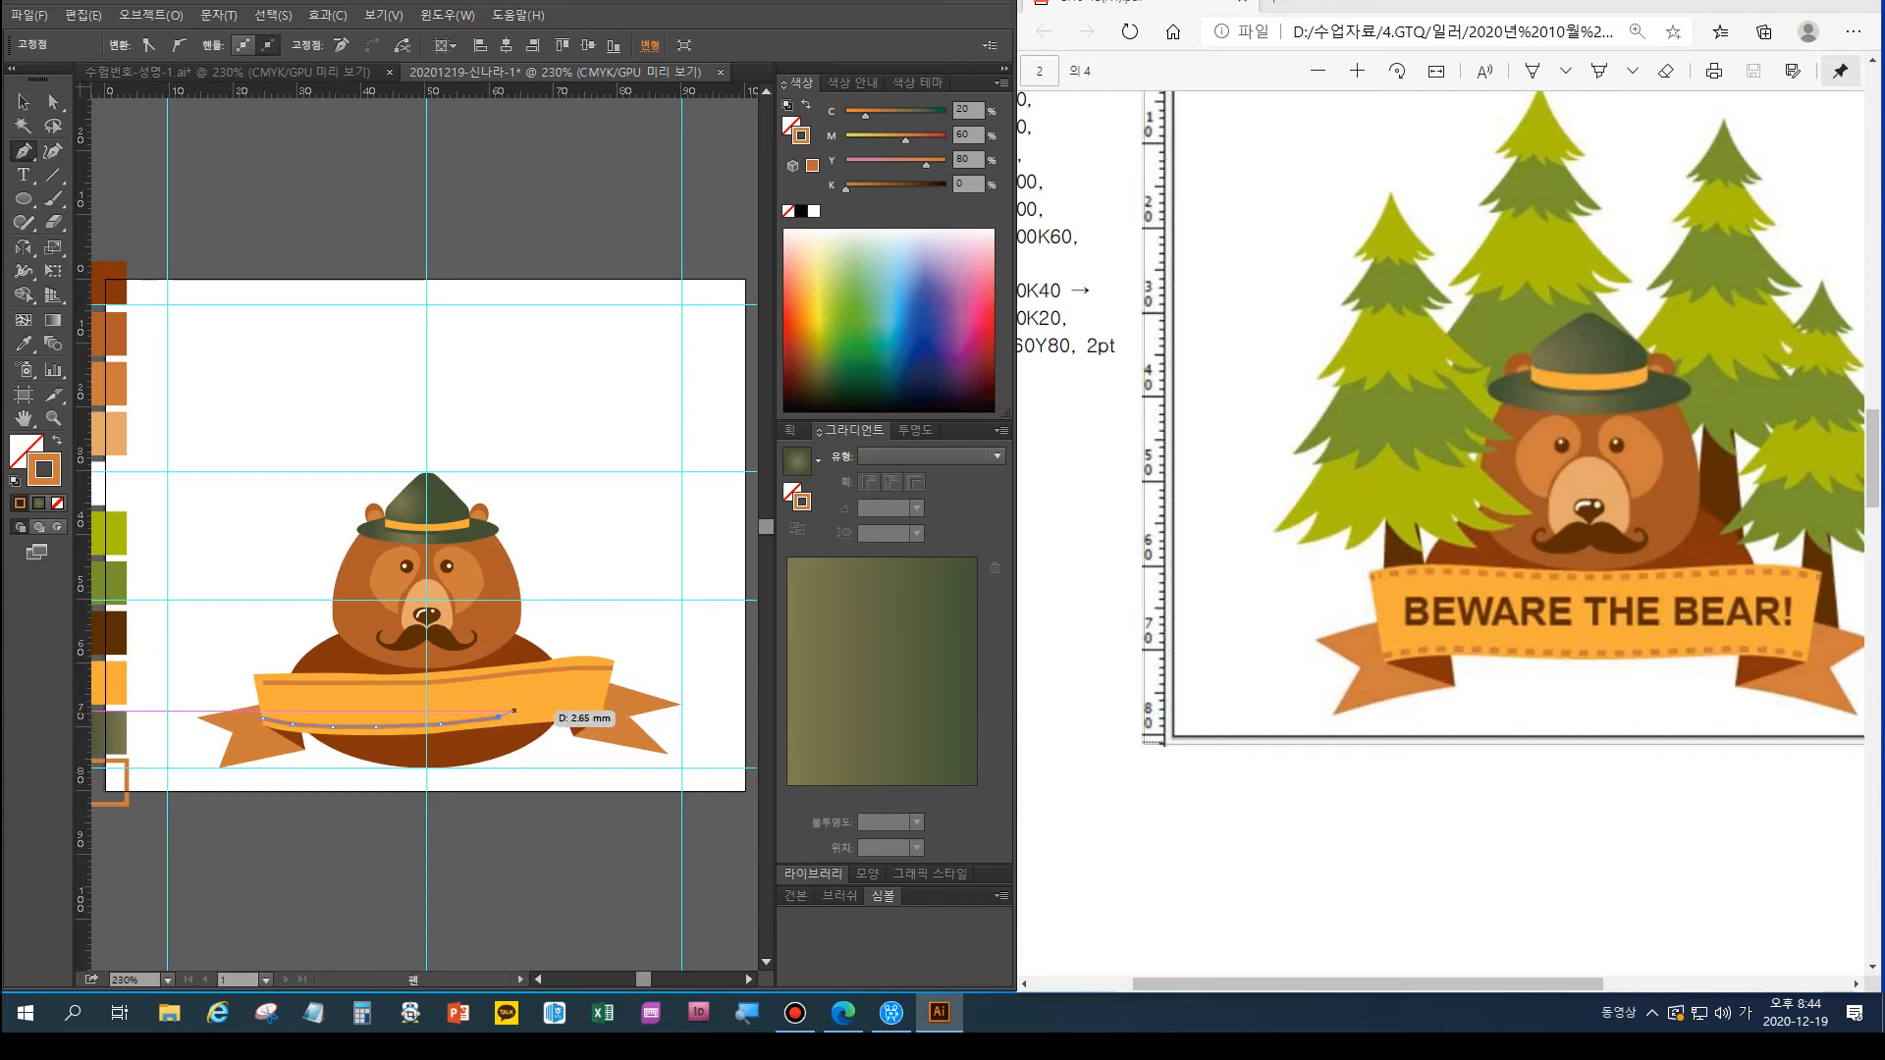
{"action": "left_click", "coordinate": [545, 709]}
{"action": "left_click", "coordinate": [601, 711]}
{"action": "left_click", "coordinate": [638, 628], "text": "ctrl"}
{"action": "left_click", "coordinate": [23, 102]}
{"action": "left_click", "coordinate": [570, 666]}
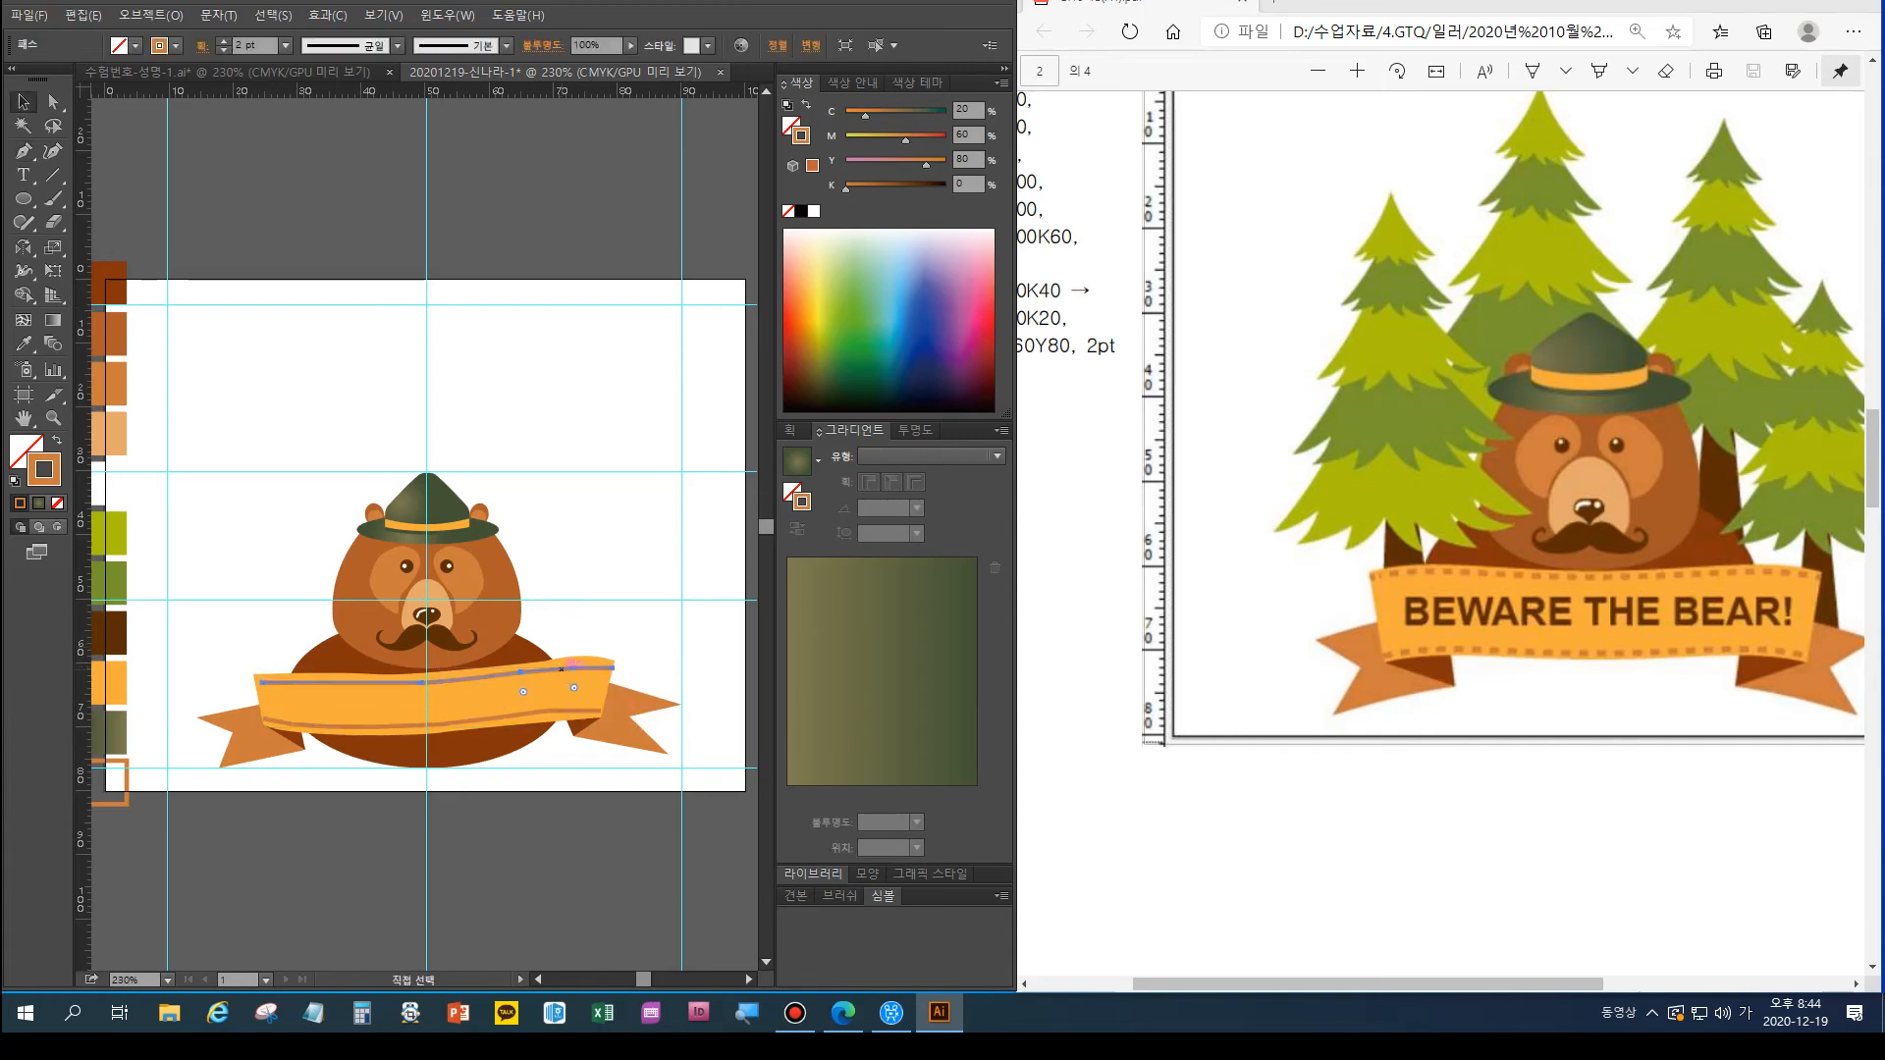
Make the top and bottom orange lines dashed with a 3 pt dash
{"action": "key", "text": "ctrl+F10"}
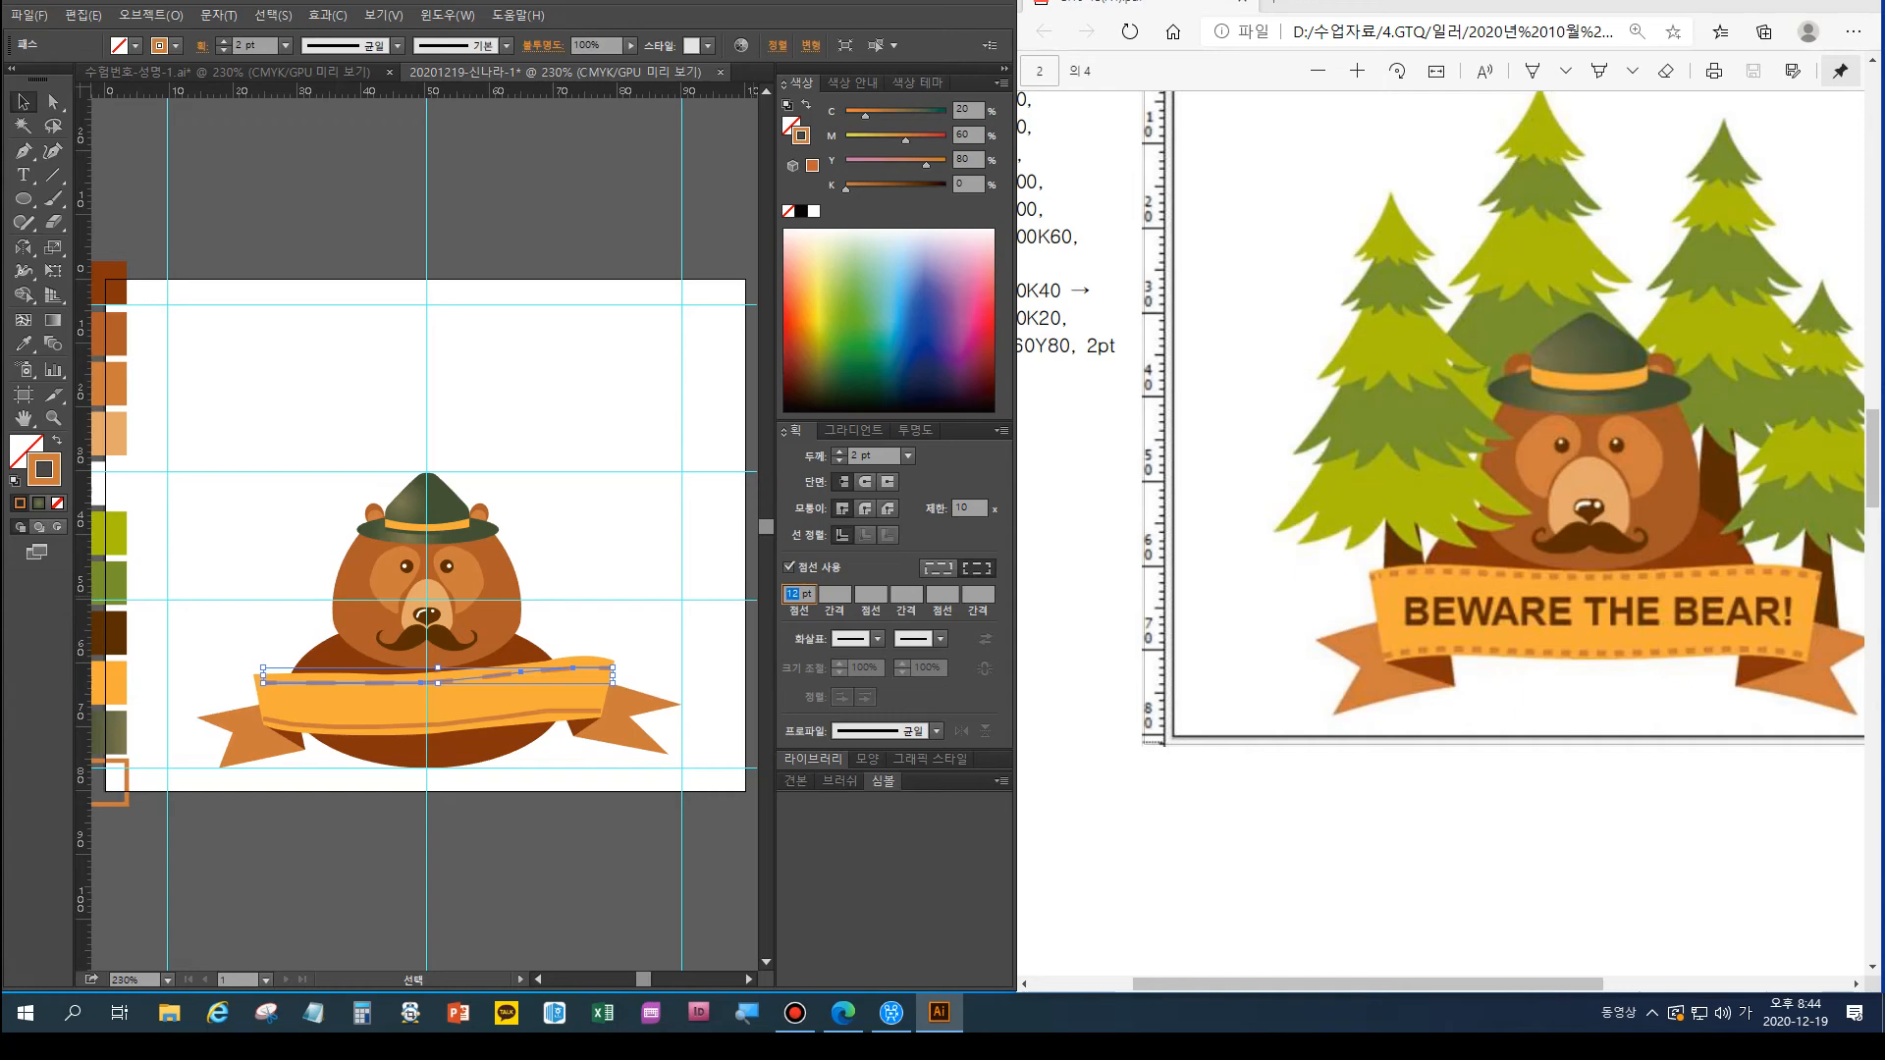
{"action": "type", "text": "3"}
{"action": "key", "text": "Return"}
{"action": "left_click", "coordinate": [532, 712]}
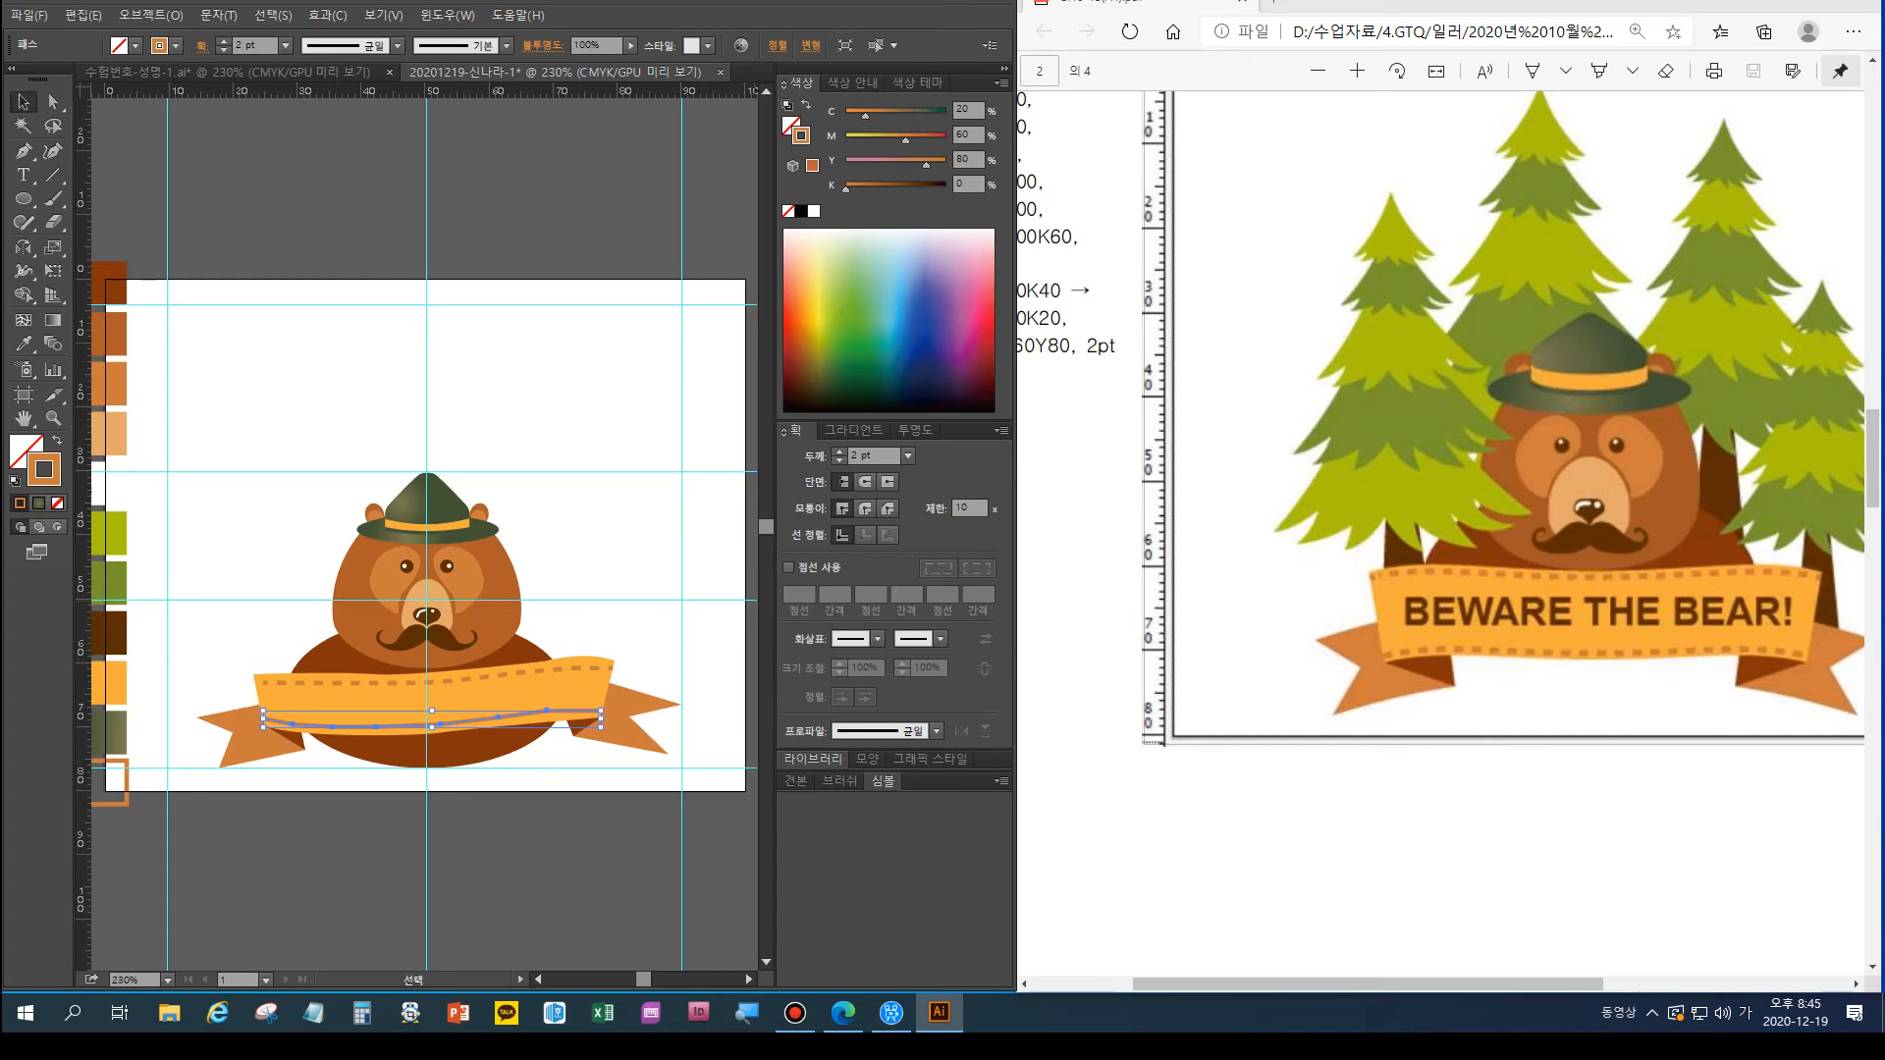
{"action": "key", "text": "ctrl+shift+a"}
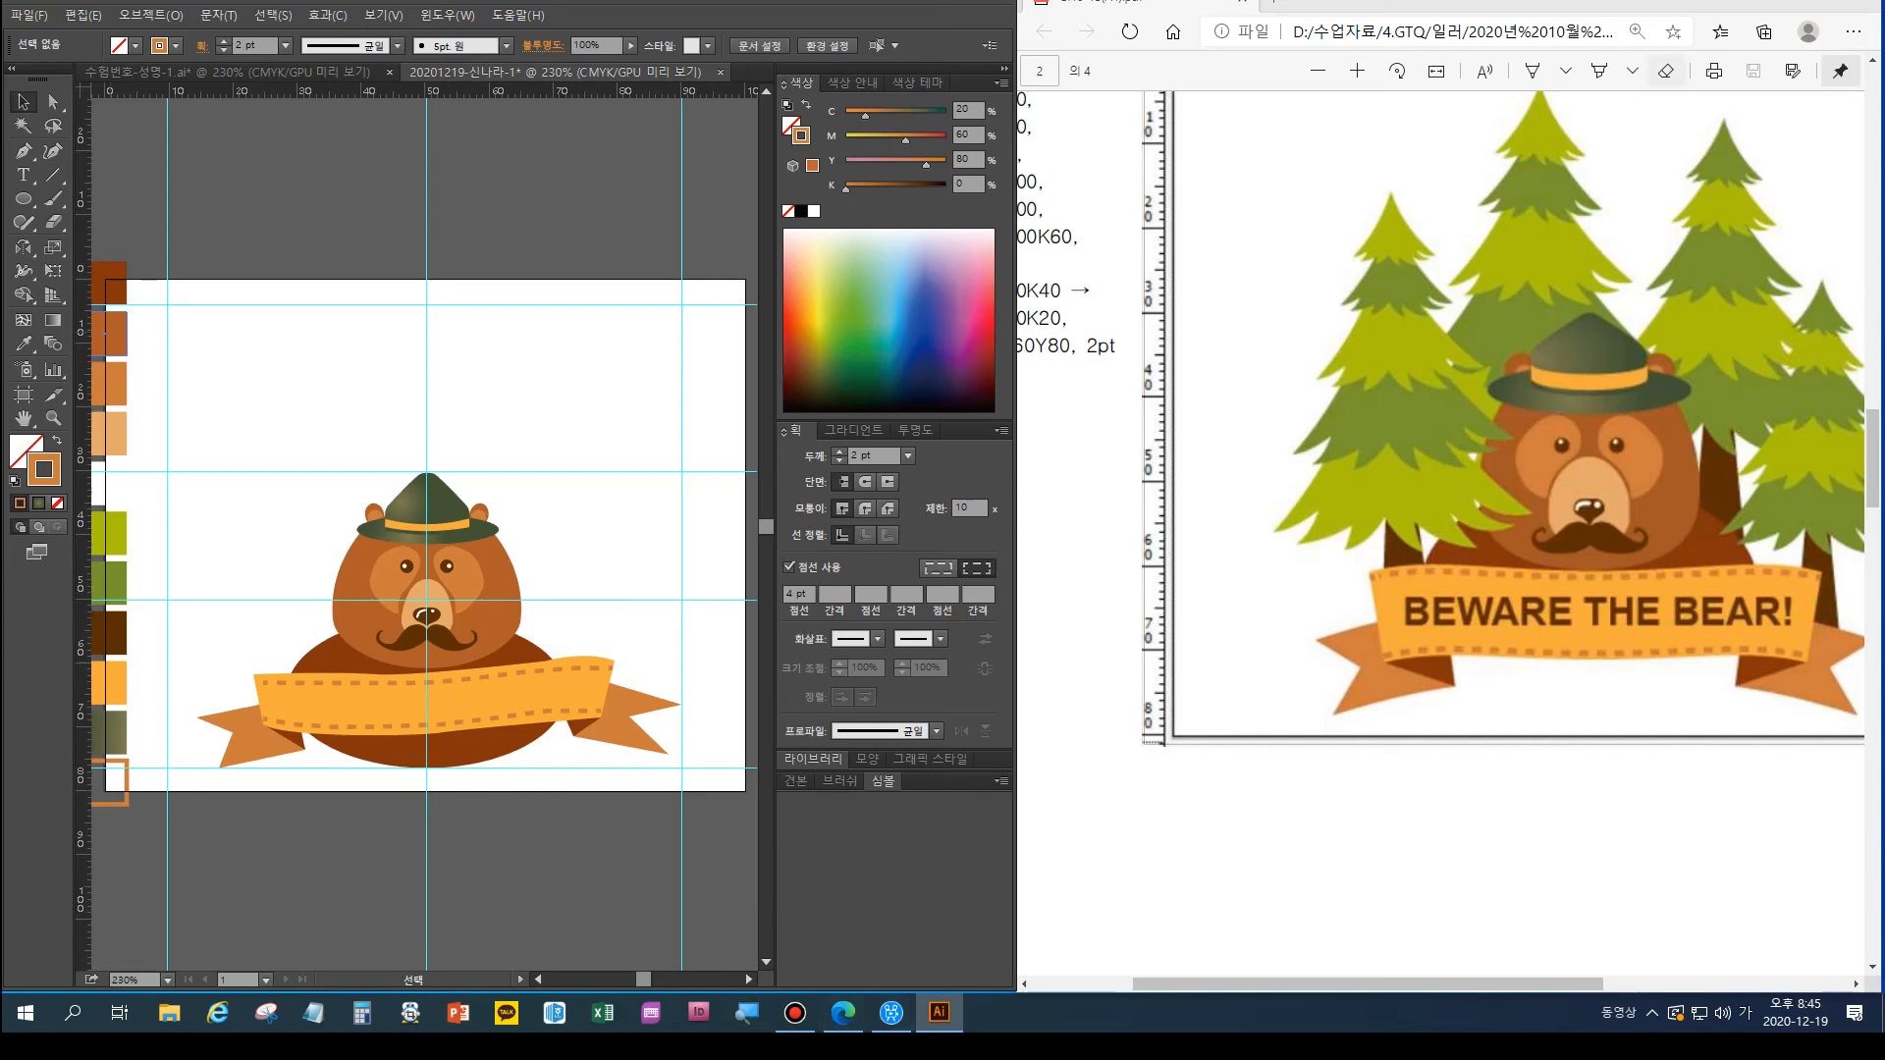
Sample the yellow-green tree colour as the fill, with no stroke
{"action": "scroll", "coordinate": [1620, 834], "scroll_direction": "down", "scroll_amount": 2}
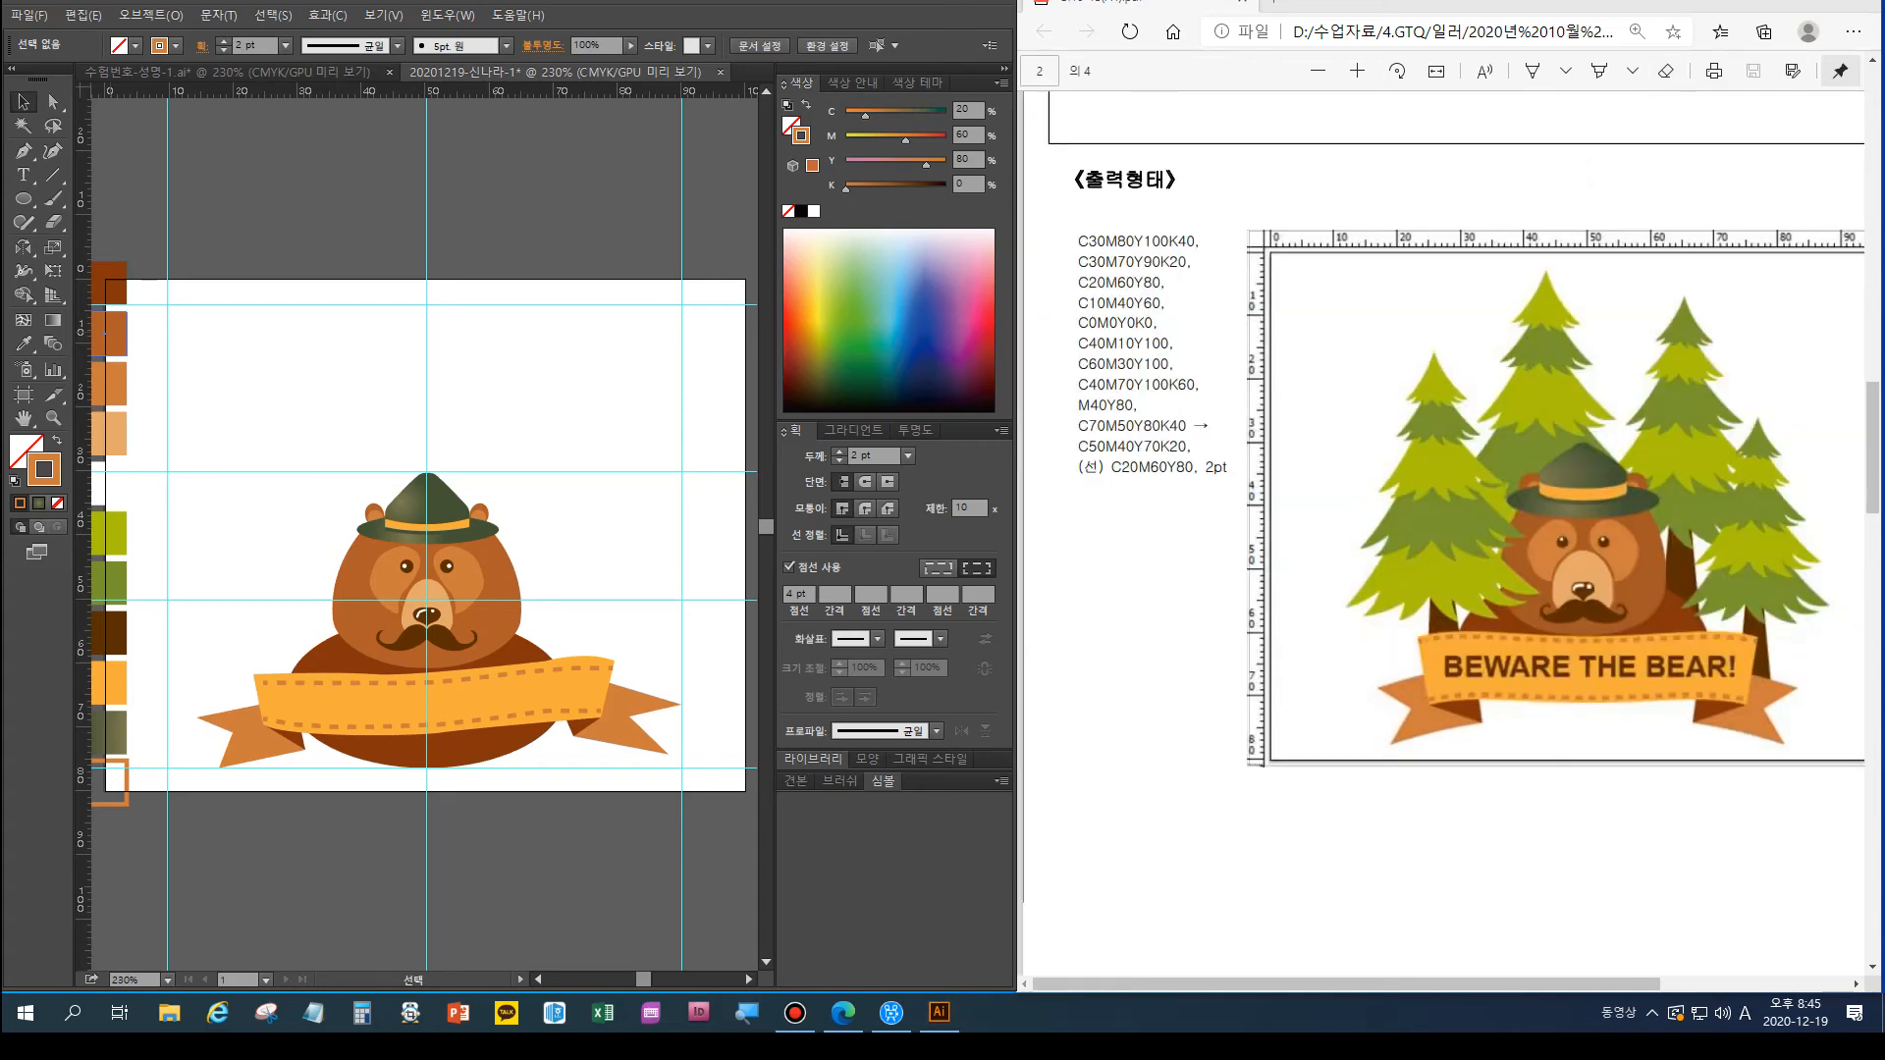
{"action": "key", "text": "p"}
{"action": "key", "text": "i"}
{"action": "left_click", "coordinate": [23, 343]}
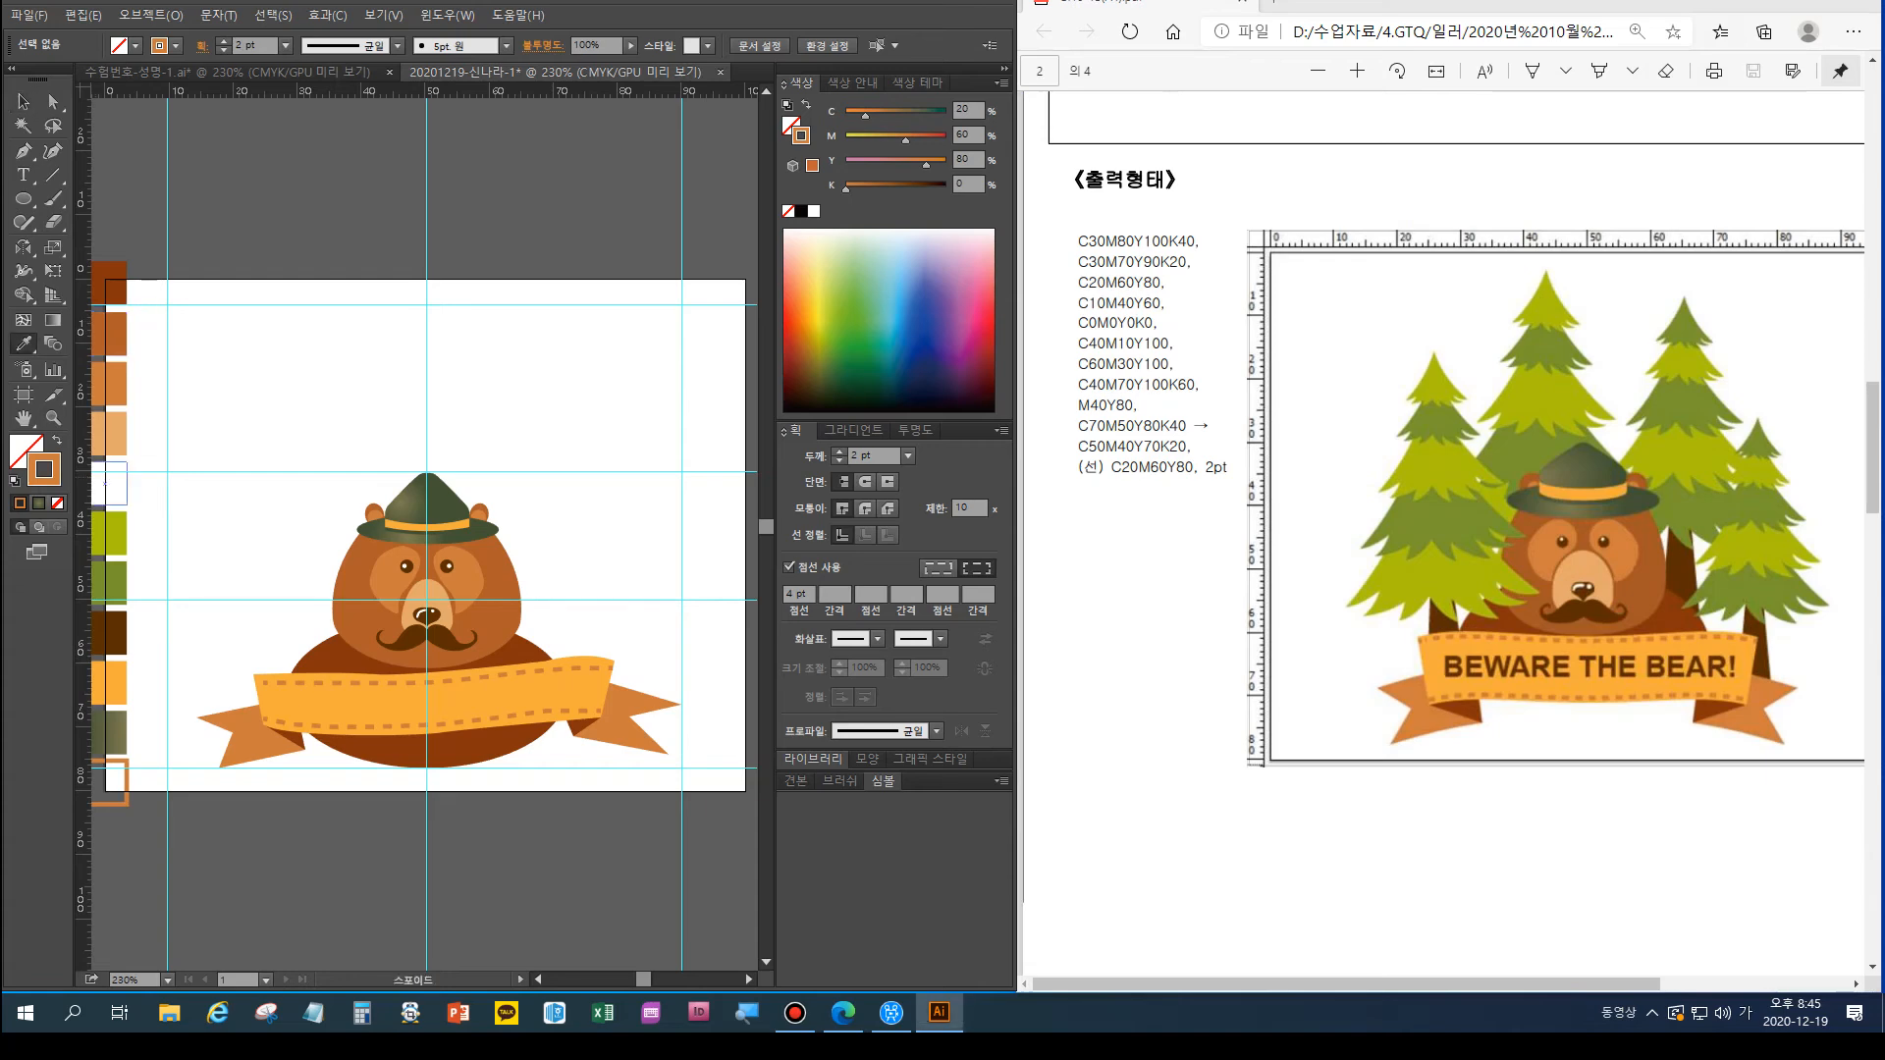
{"action": "left_click", "coordinate": [110, 533]}
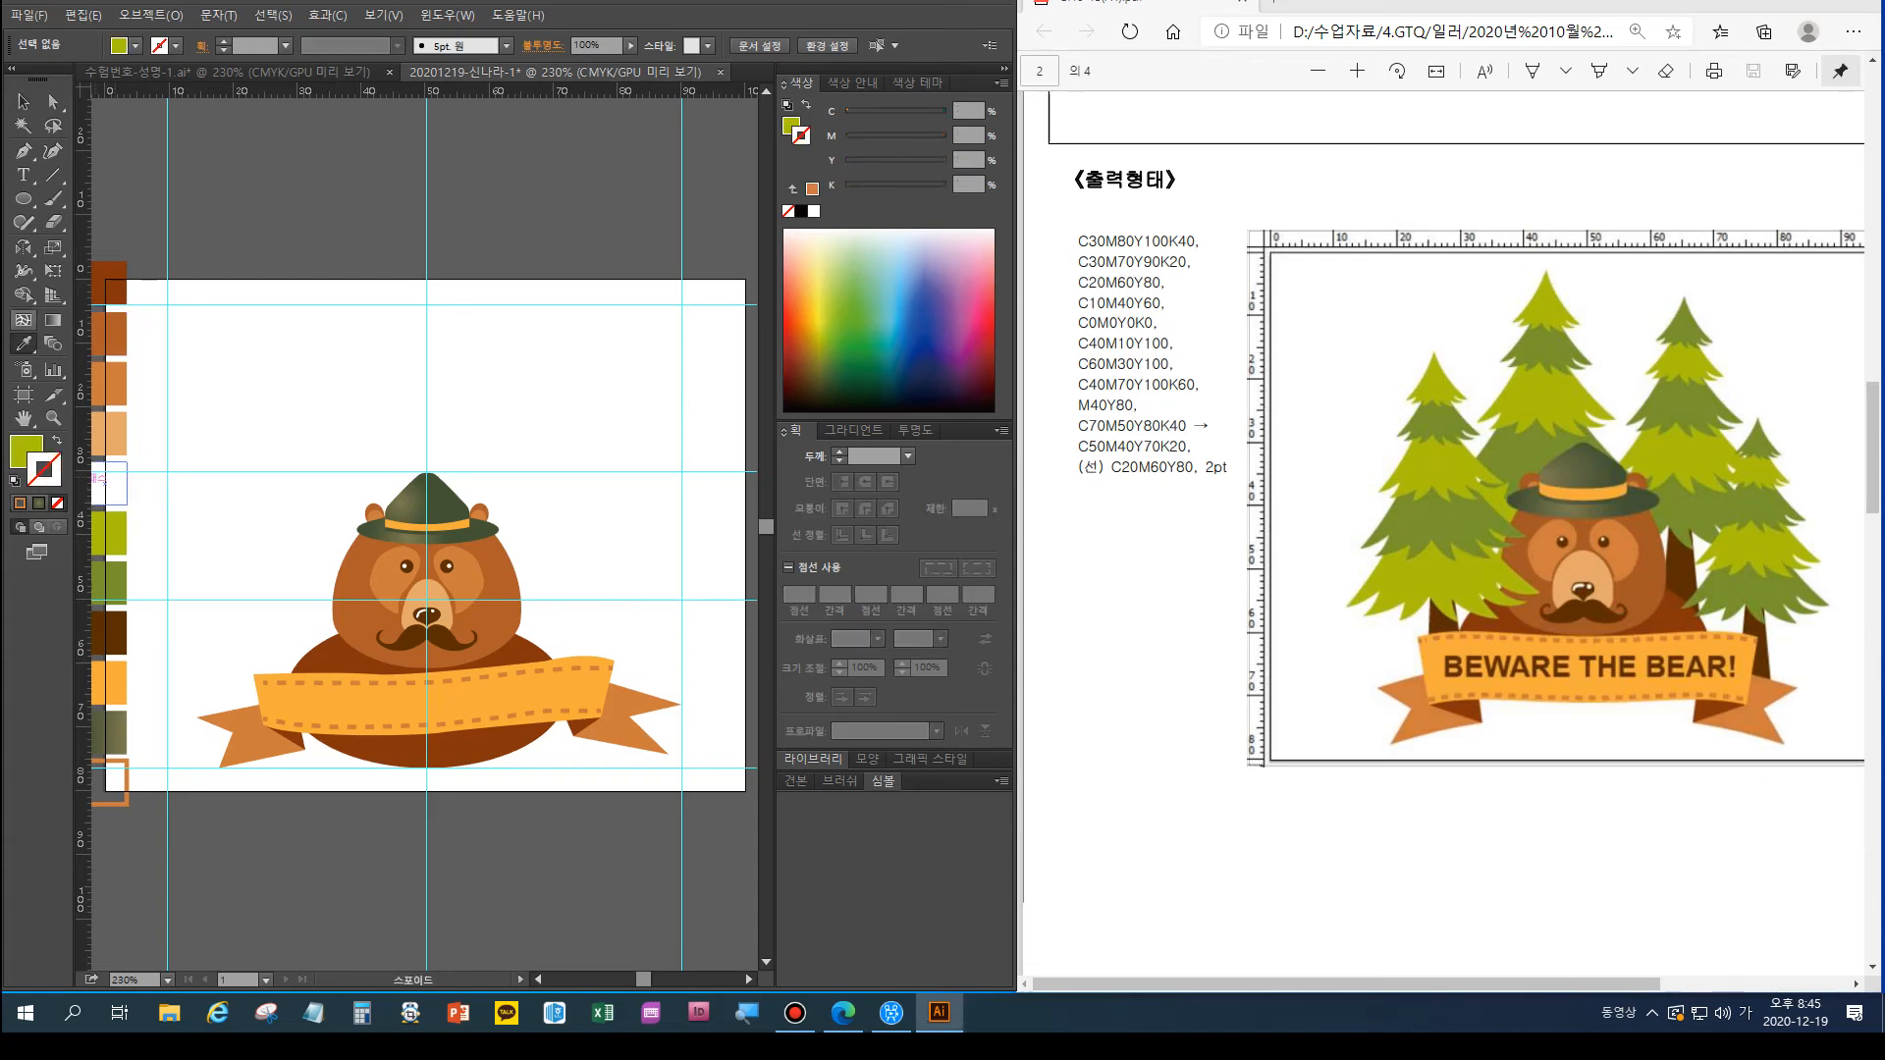
{"action": "left_click", "coordinate": [24, 150]}
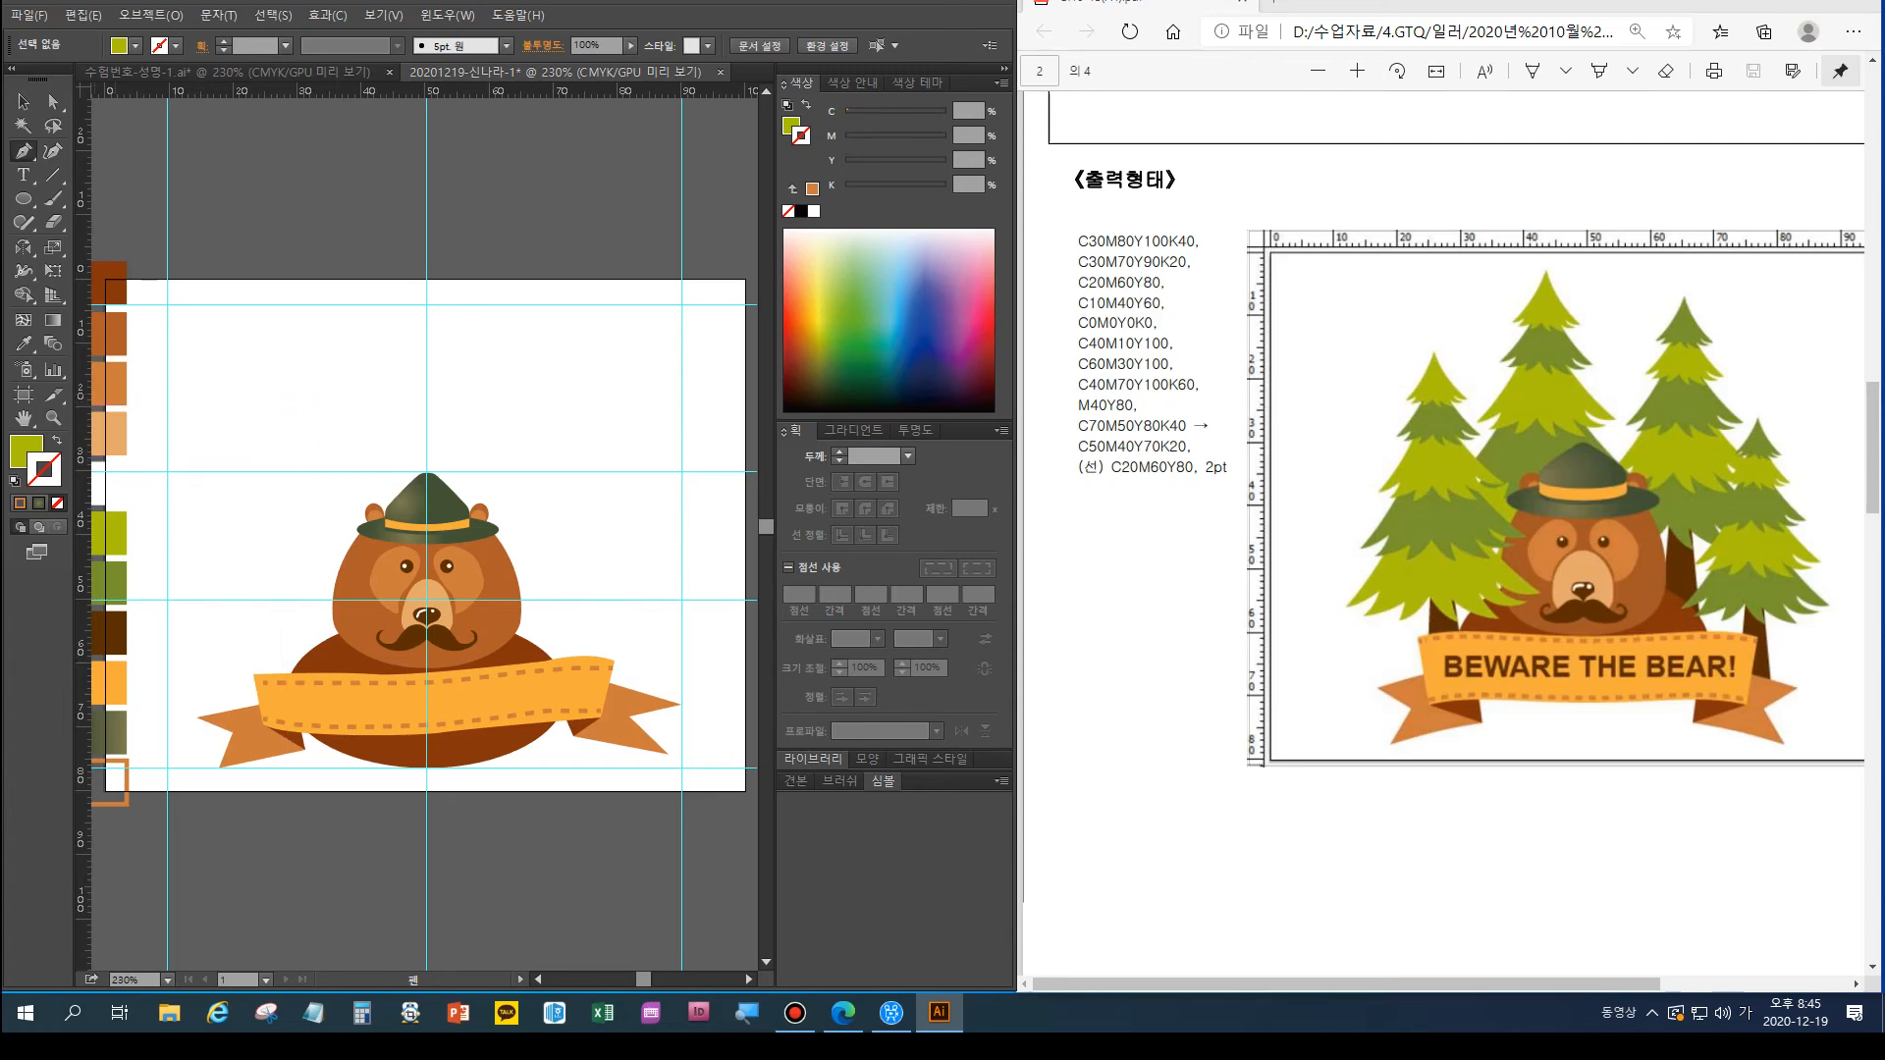
Start the pine-tier outline with jagged branch tips and notches along its bottom
{"action": "left_click_drag", "start_coordinate": [254, 433], "coordinate": [245, 448]}
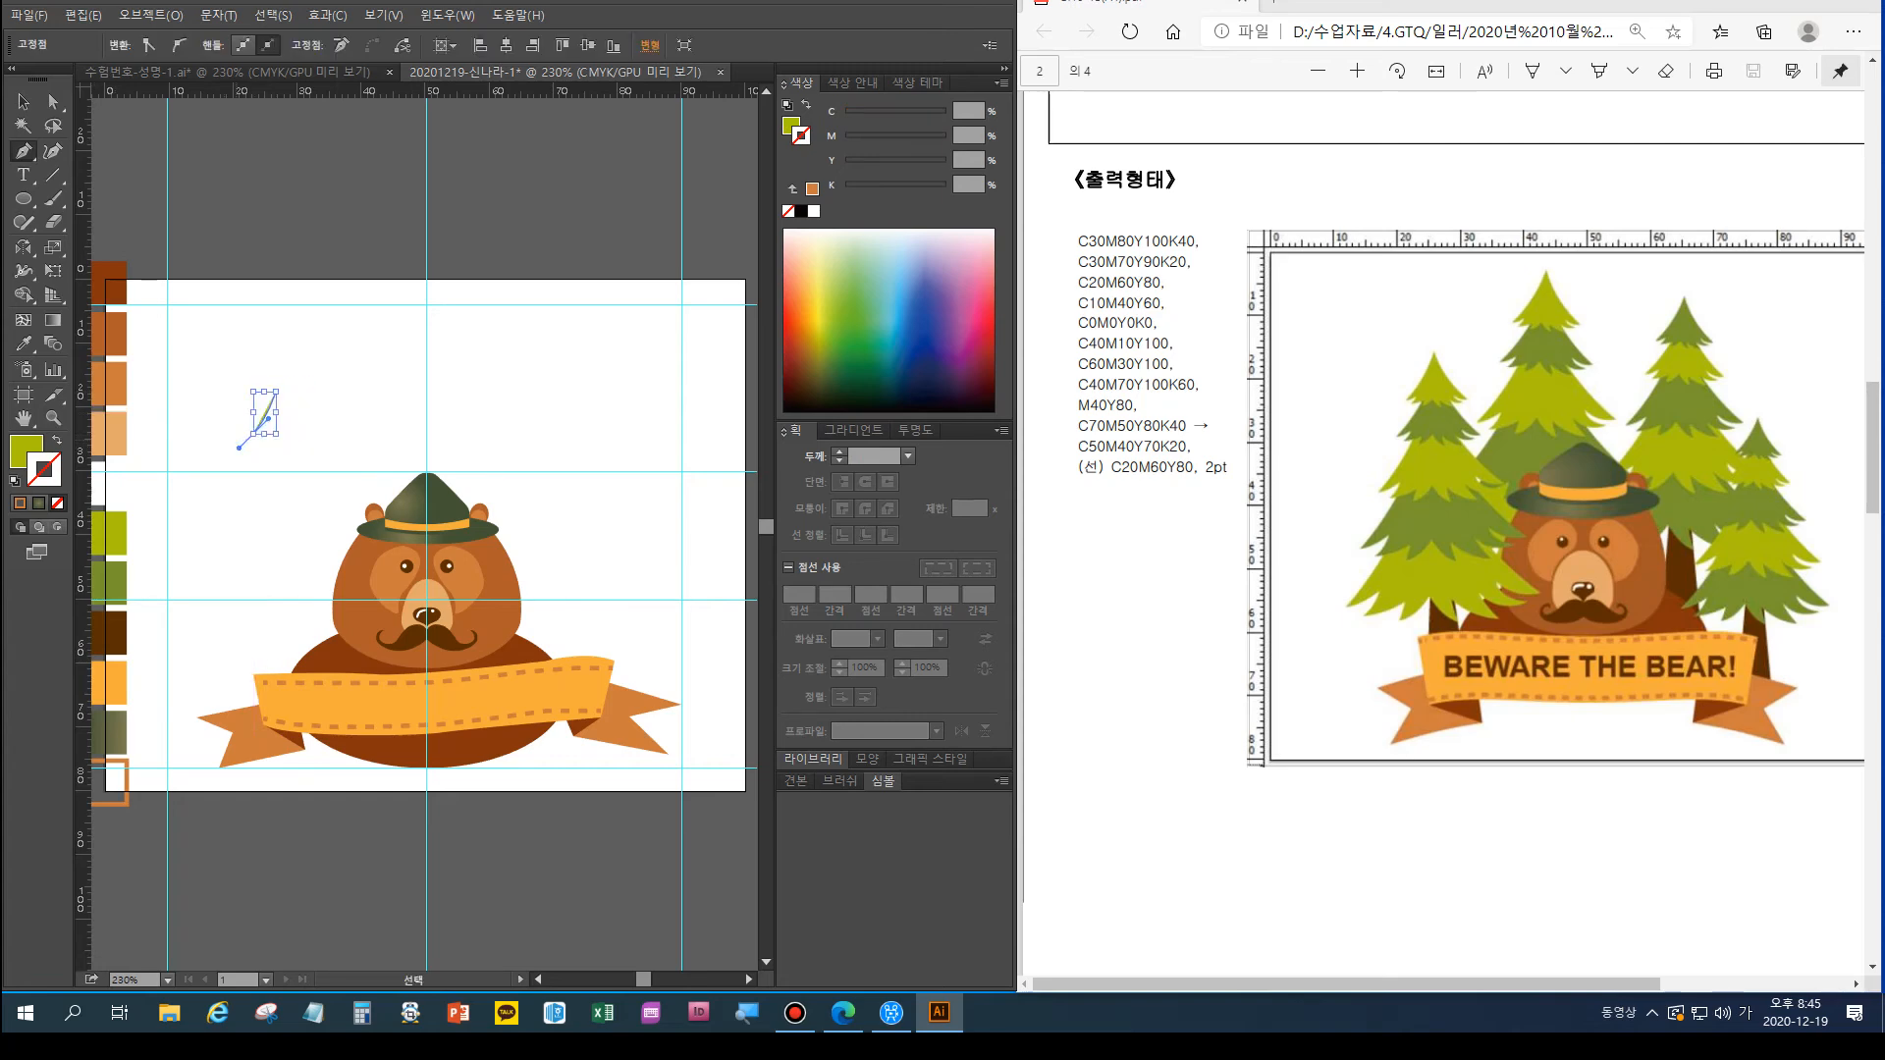
{"action": "key", "text": "ctrl+plus"}
{"action": "key", "text": "ctrl+plus"}
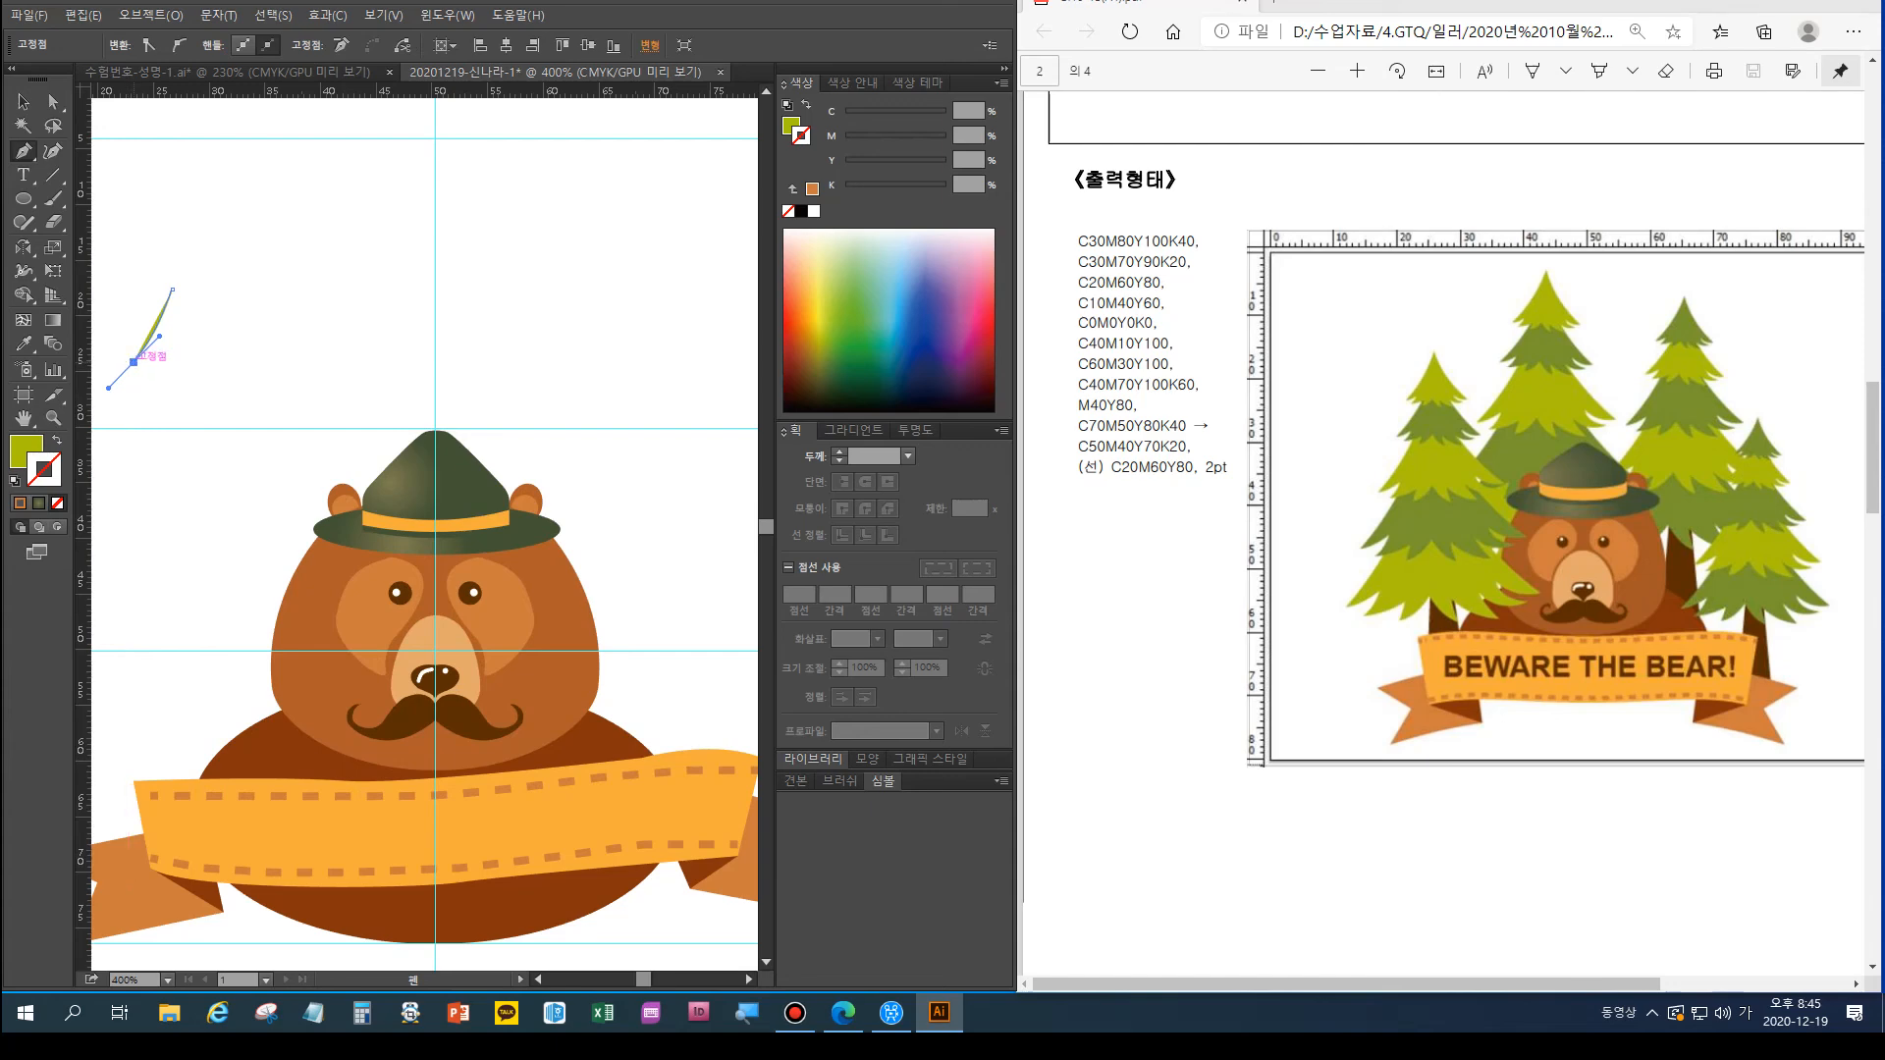
{"action": "left_click", "coordinate": [133, 362]}
{"action": "left_click", "coordinate": [149, 356]}
{"action": "left_click", "coordinate": [162, 361]}
{"action": "left_click", "coordinate": [157, 371]}
{"action": "left_click", "coordinate": [172, 364]}
{"action": "left_click", "coordinate": [177, 378]}
{"action": "left_click", "coordinate": [185, 363]}
{"action": "left_click", "coordinate": [195, 362]}
Curve the tier's right edge and close the shape at its starting point
{"action": "left_click_drag", "start_coordinate": [206, 367], "coordinate": [221, 371]}
{"action": "left_click", "coordinate": [206, 357]}
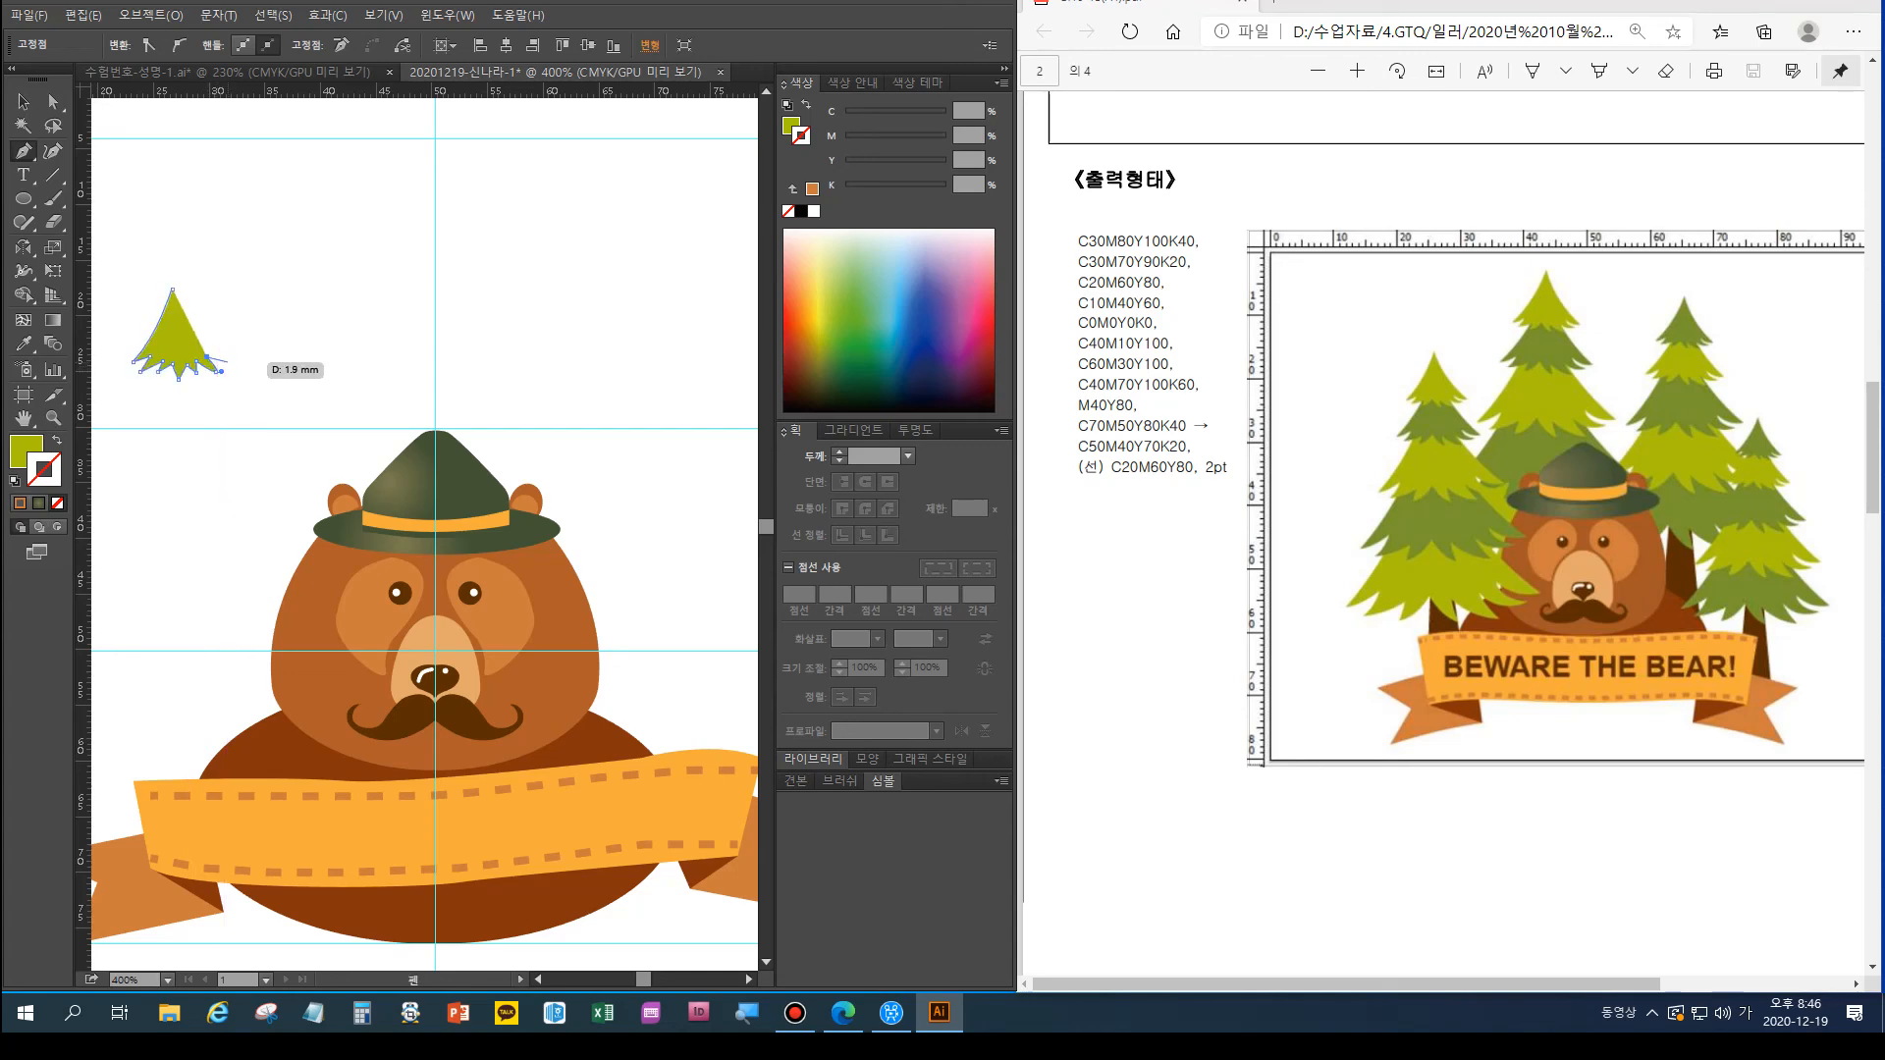
{"action": "left_click_drag", "start_coordinate": [230, 361], "coordinate": [242, 358]}
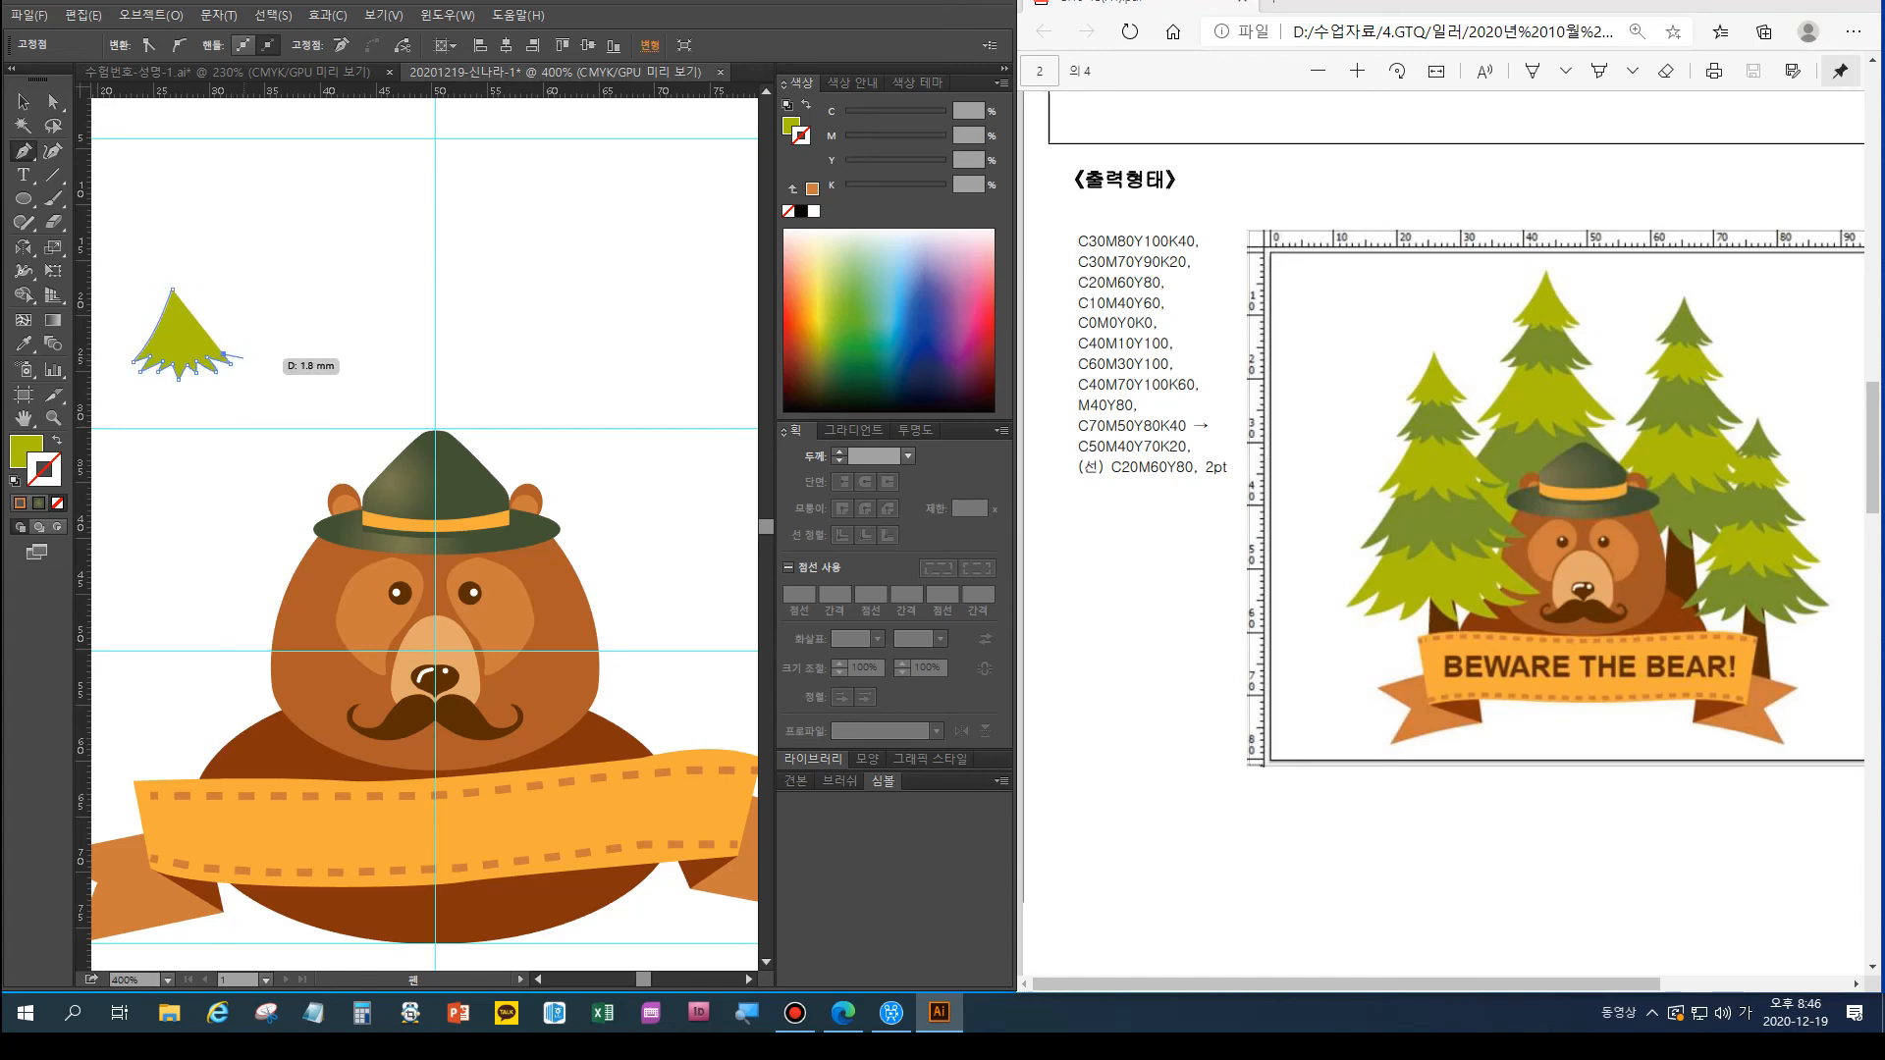
{"action": "left_click_drag", "start_coordinate": [243, 359], "coordinate": [244, 357]}
{"action": "left_click_drag", "start_coordinate": [243, 357], "coordinate": [243, 357]}
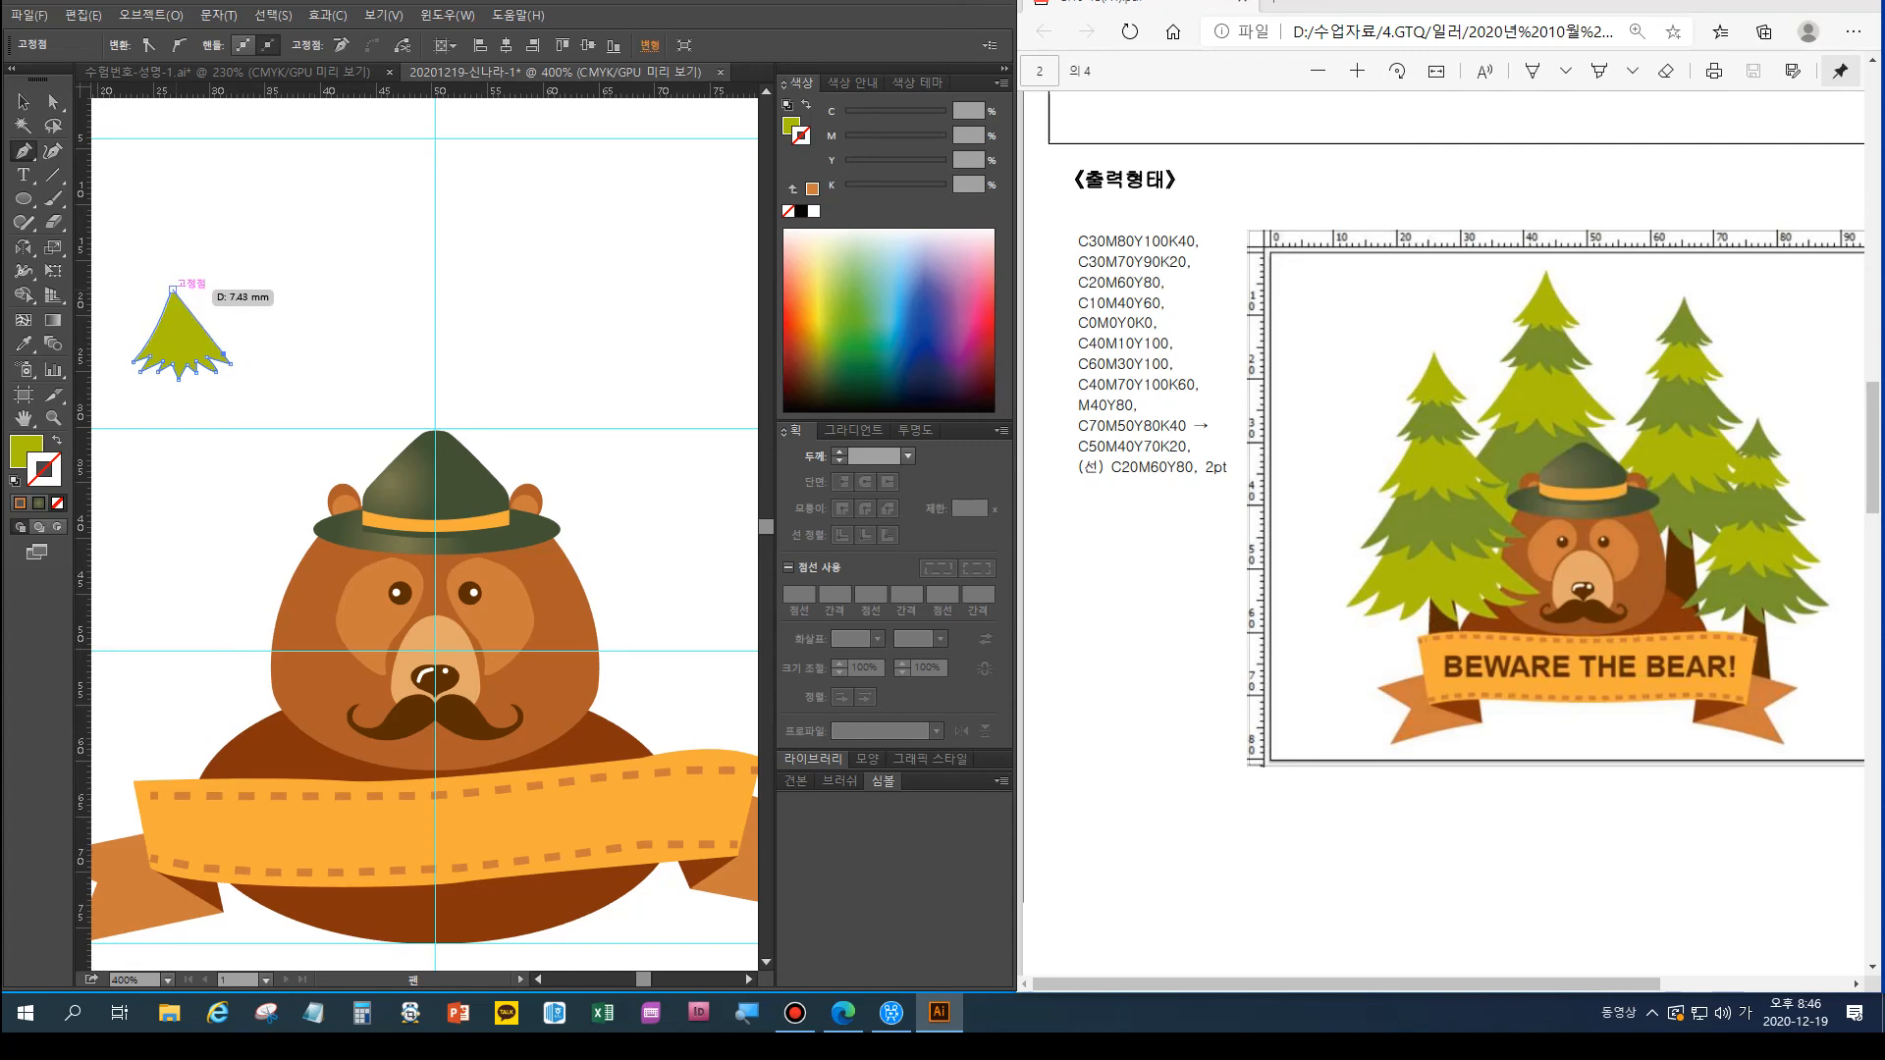
{"action": "left_click", "coordinate": [173, 288]}
{"action": "left_click_drag", "start_coordinate": [173, 289], "coordinate": [171, 269]}
Nudge the tier's right tip anchor outward with Direct Selection
{"action": "left_click", "coordinate": [362, 429], "text": "ctrl"}
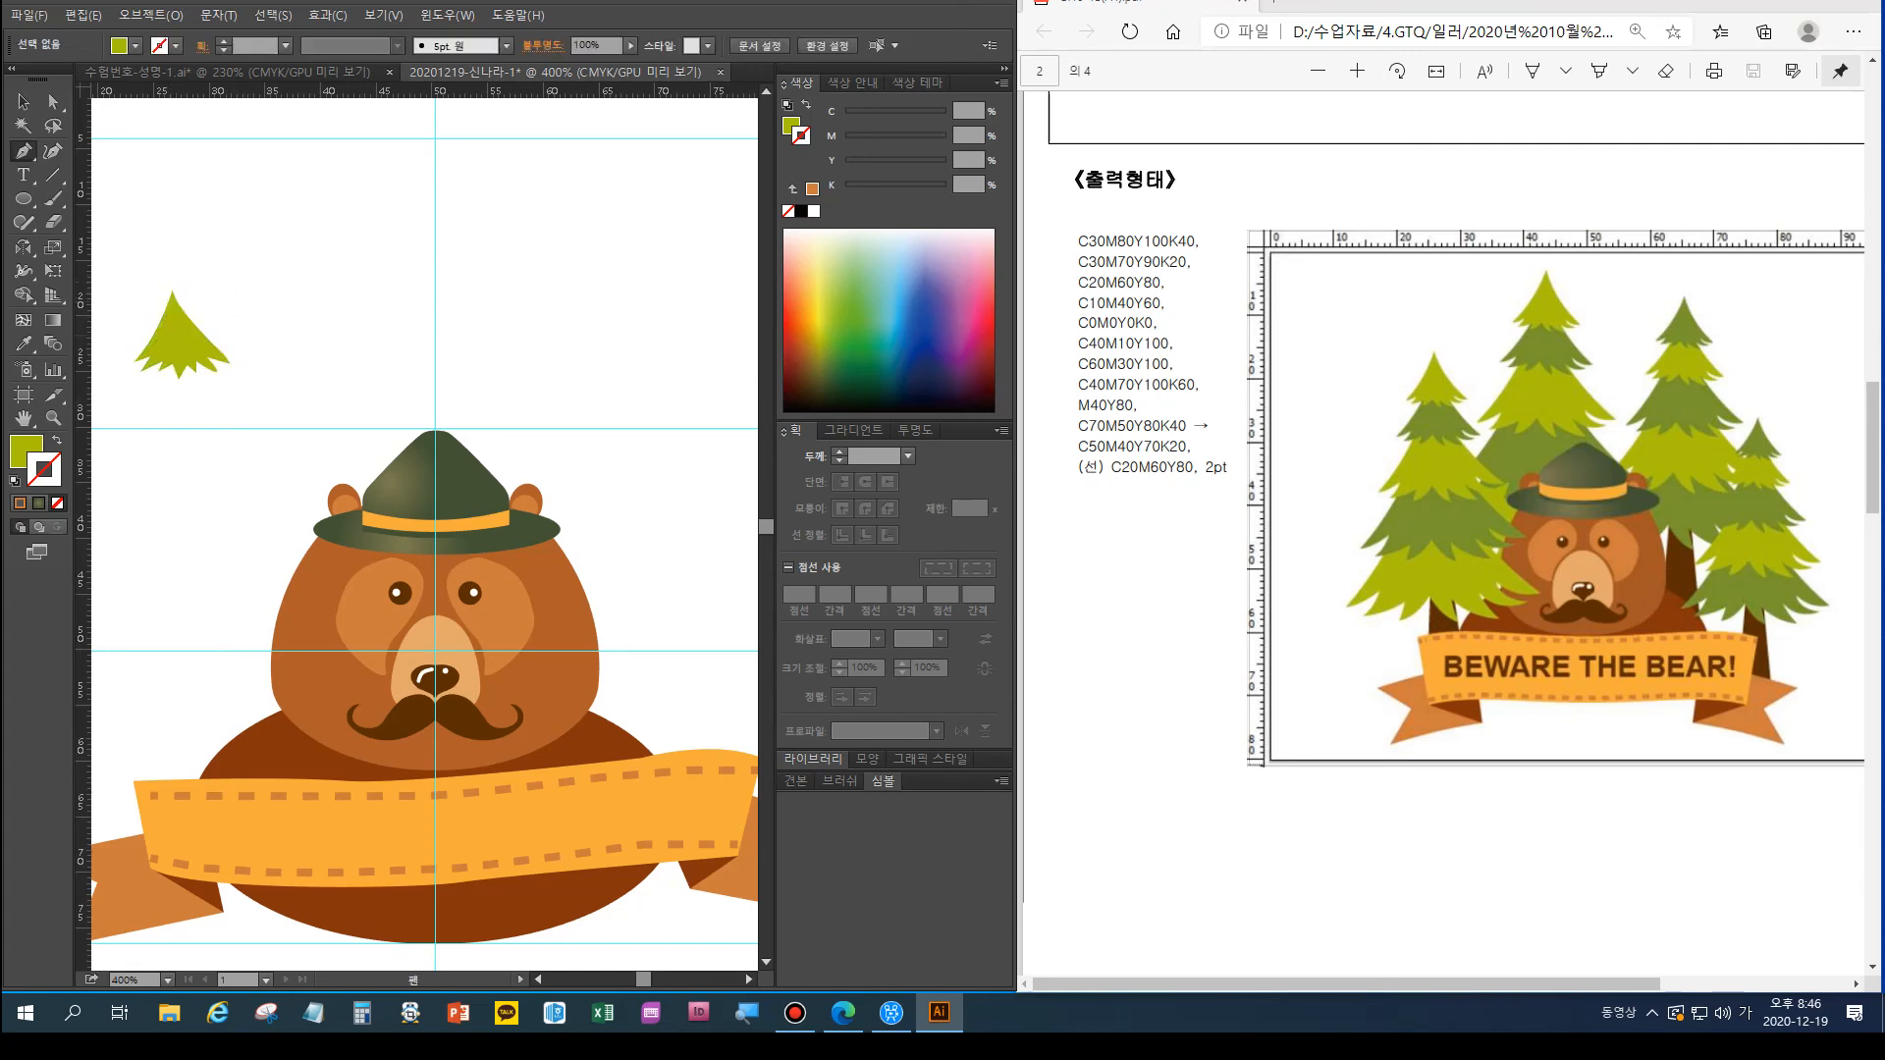
{"action": "left_click", "coordinate": [53, 101]}
{"action": "left_click_drag", "start_coordinate": [245, 344], "coordinate": [236, 365]}
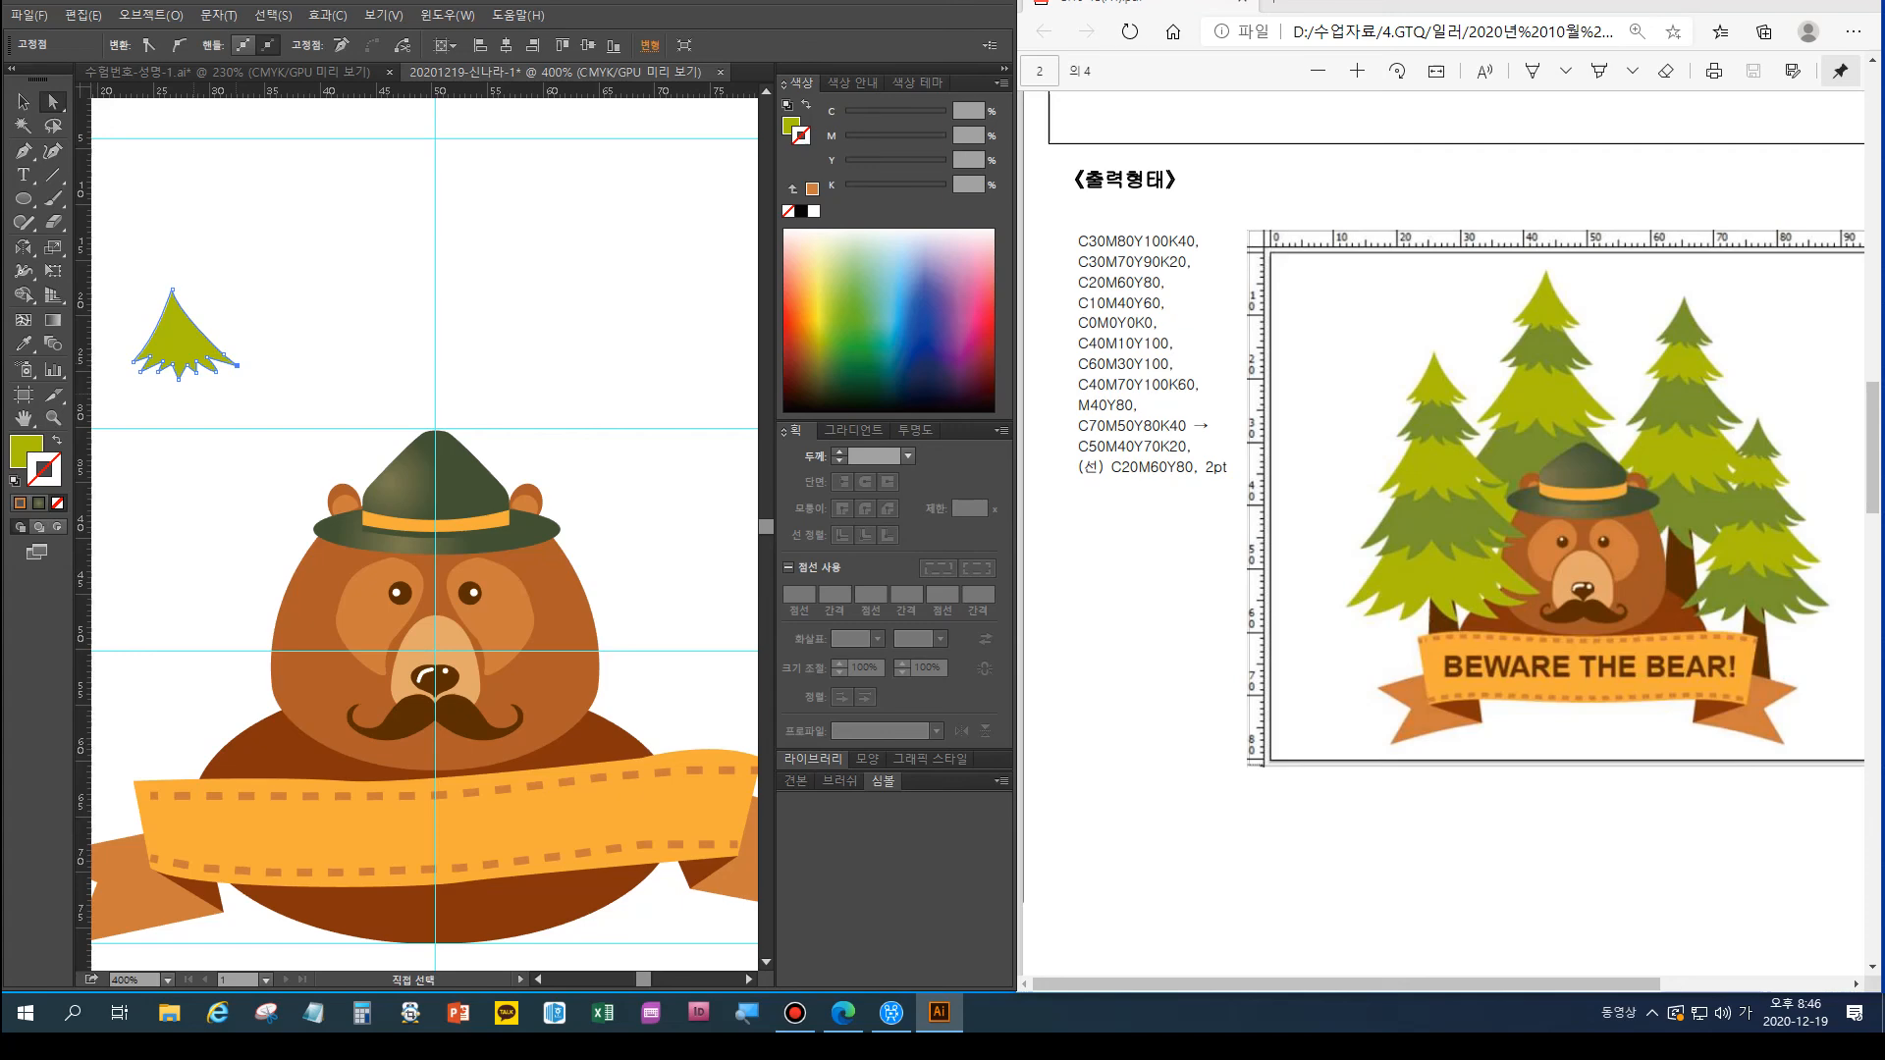
Alt-drag a copy of the tree tier below the original and widen it
{"action": "left_click", "coordinate": [23, 102]}
{"action": "left_click", "coordinate": [251, 319]}
{"action": "left_click", "coordinate": [177, 340]}
{"action": "left_click_drag", "start_coordinate": [185, 379], "coordinate": [186, 429]}
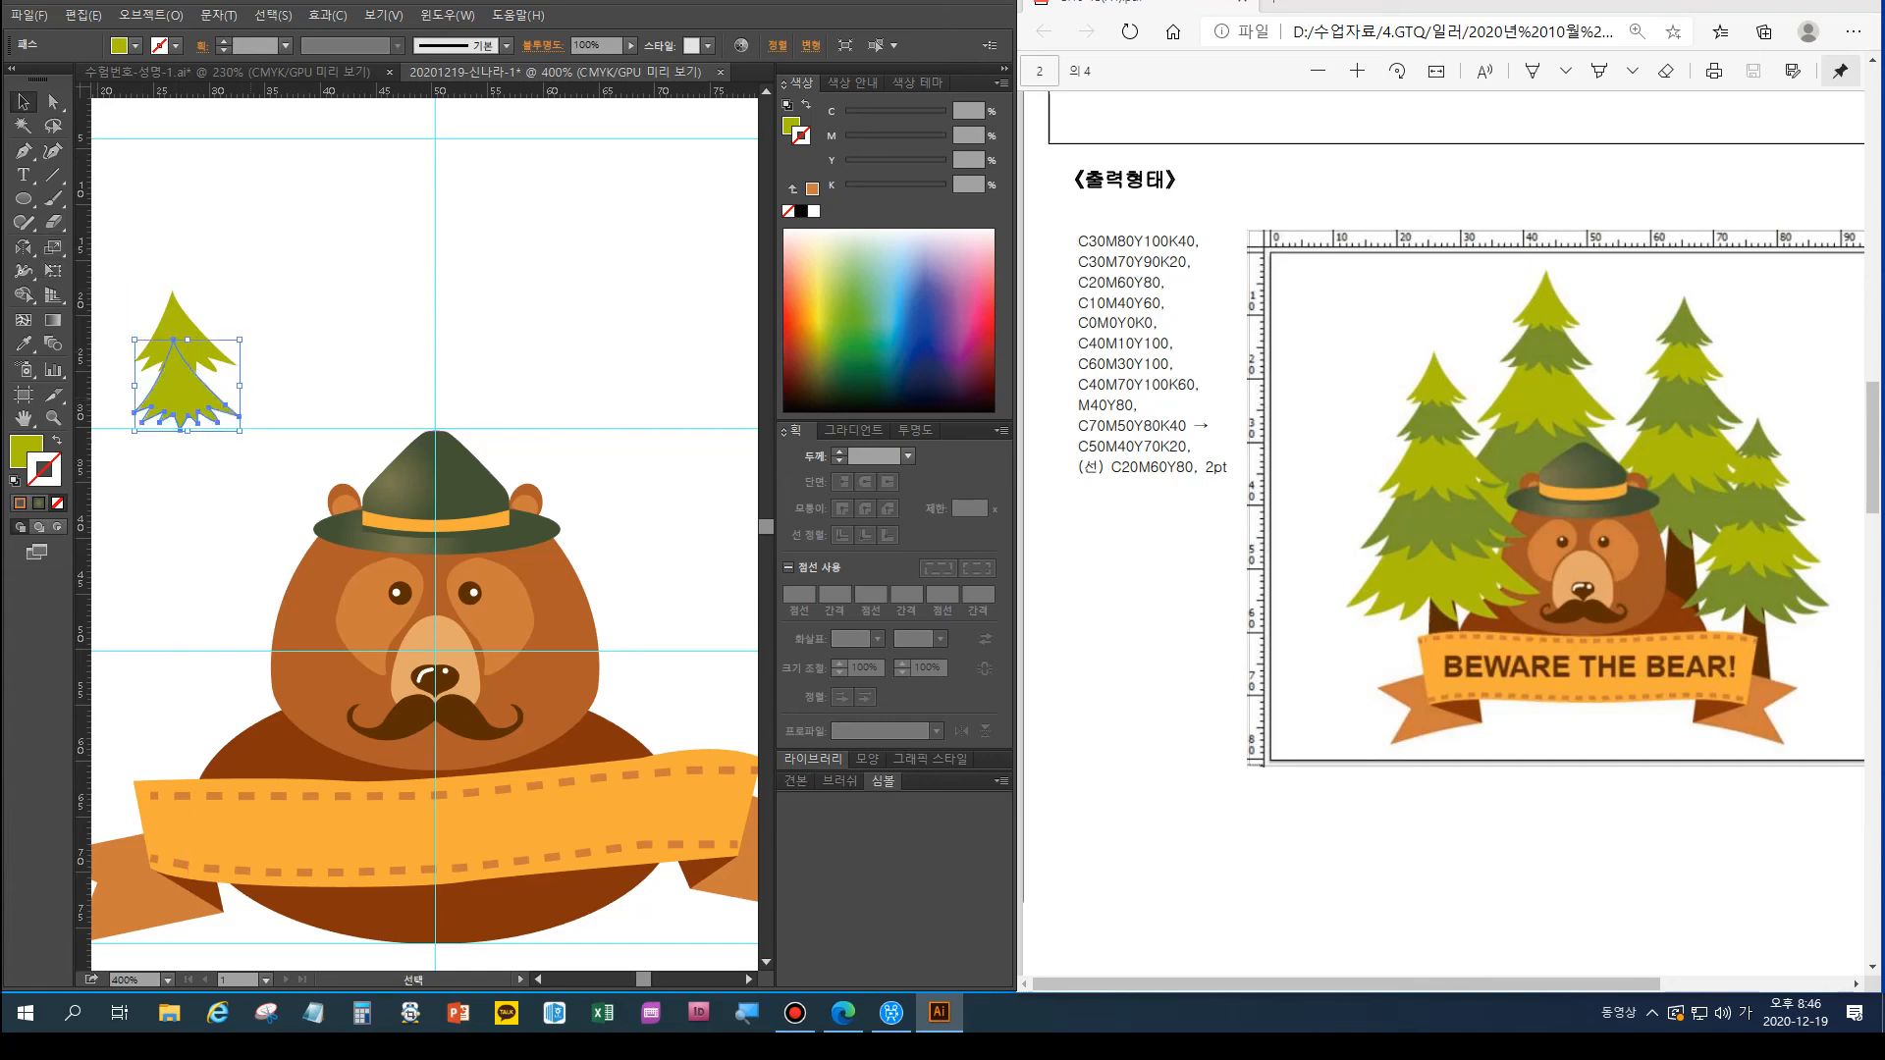
{"action": "left_click_drag", "start_coordinate": [240, 384], "coordinate": [252, 385]}
{"action": "key", "text": "ctrl"}
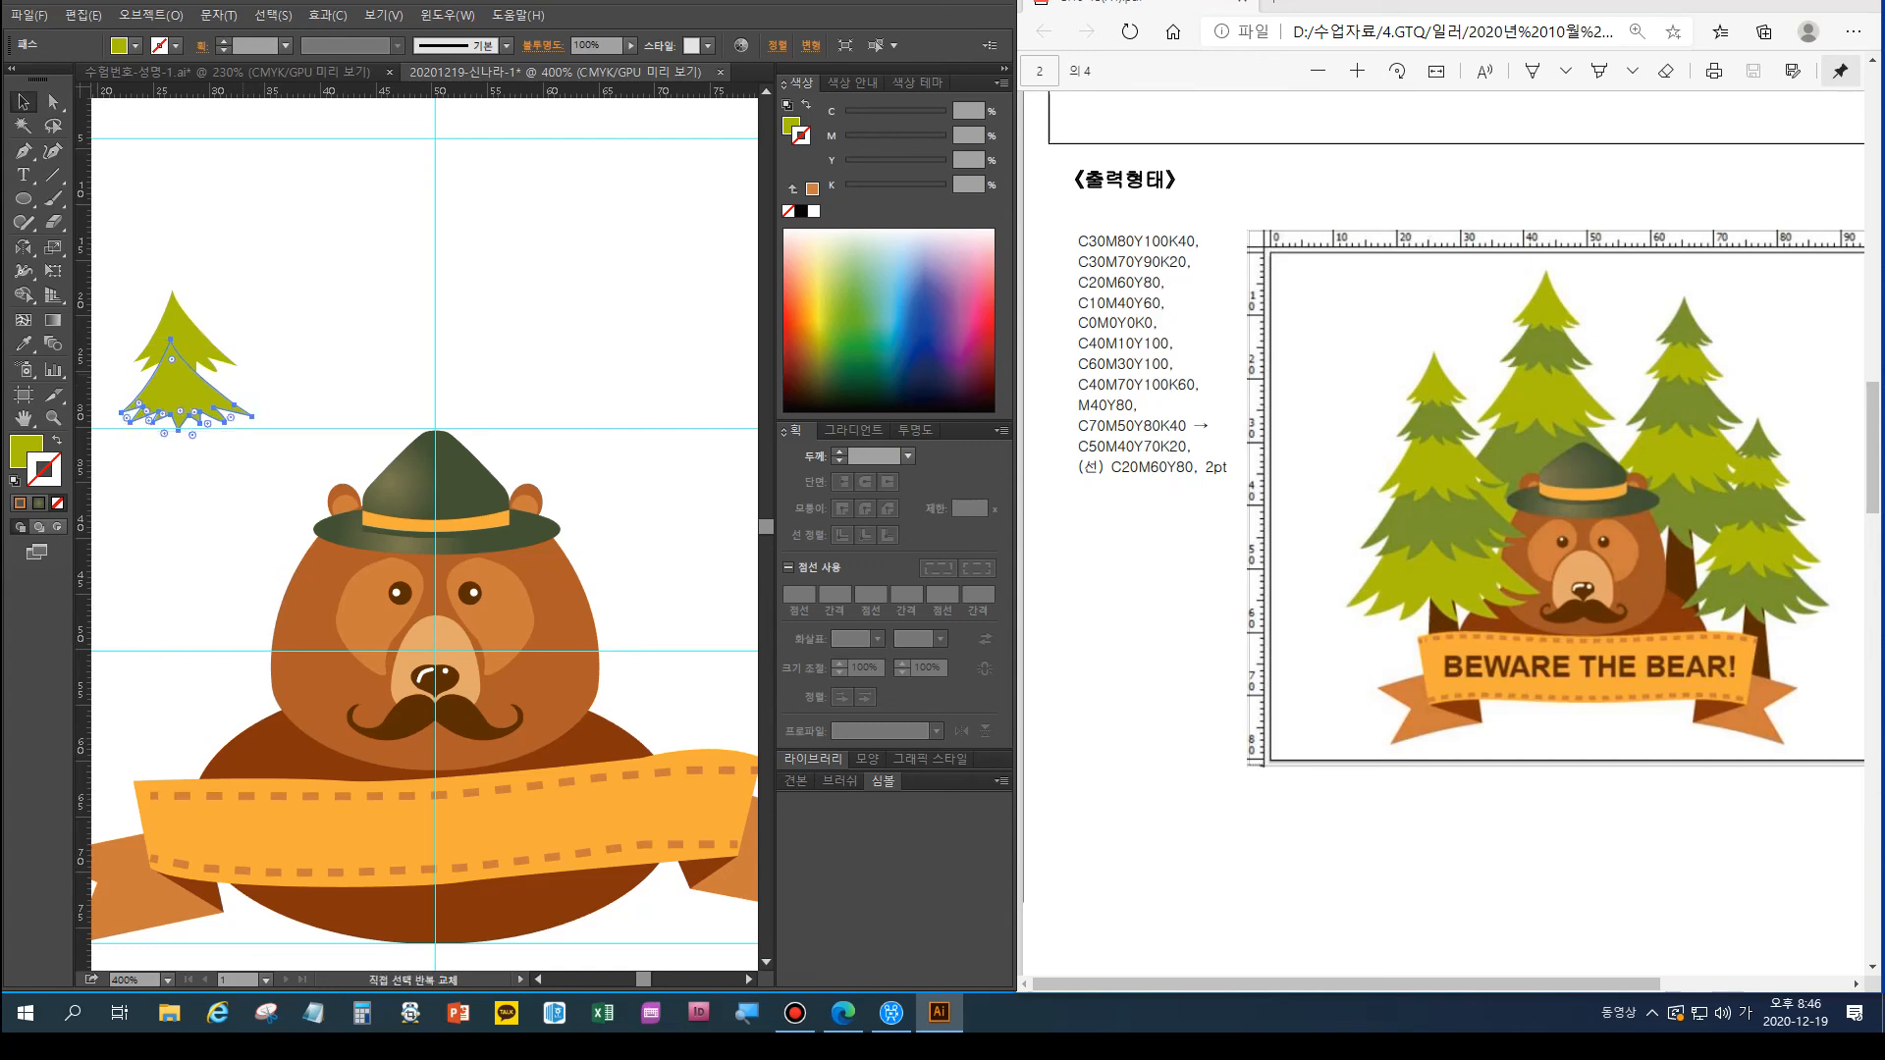
{"action": "key", "text": "ctrl+shift+p"}
{"action": "left_click", "coordinate": [877, 562]}
Colour the copied tier darker olive green
{"action": "key", "text": "ctrl+minus"}
{"action": "key", "text": "ctrl+minus"}
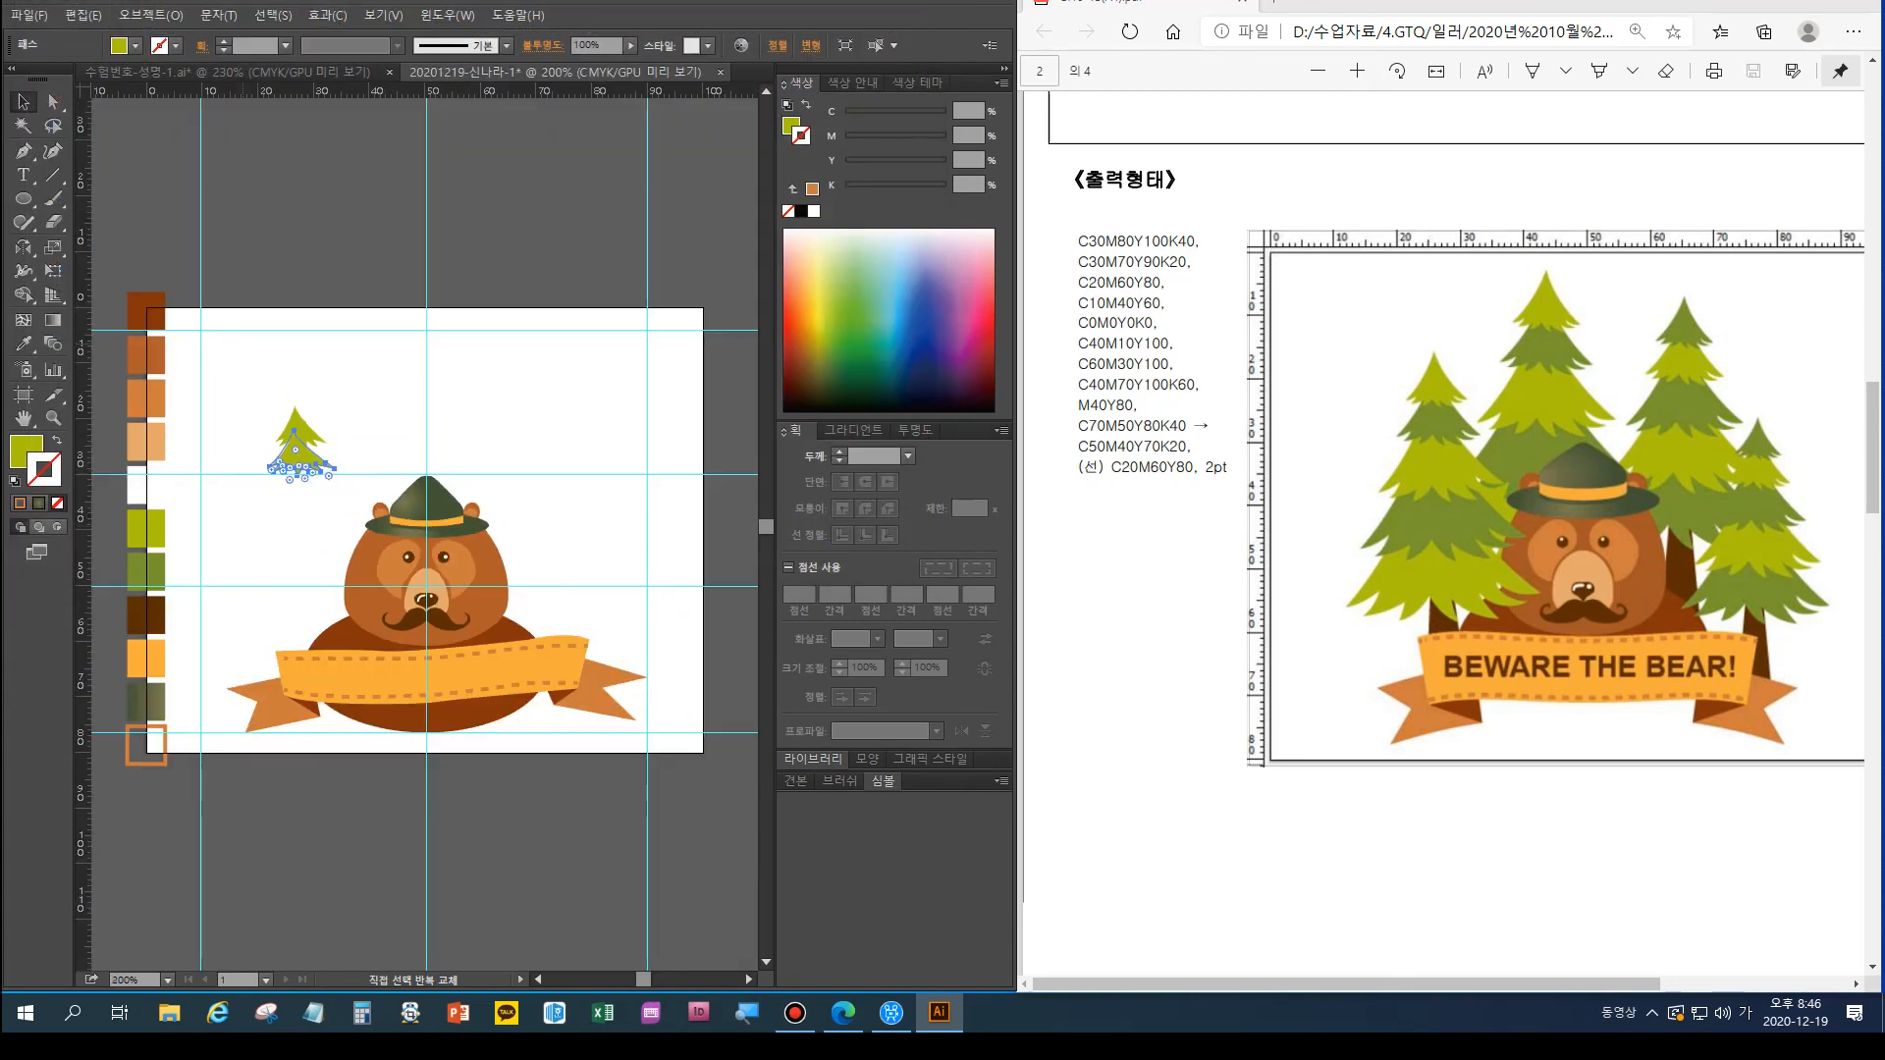
{"action": "left_click", "coordinate": [24, 344]}
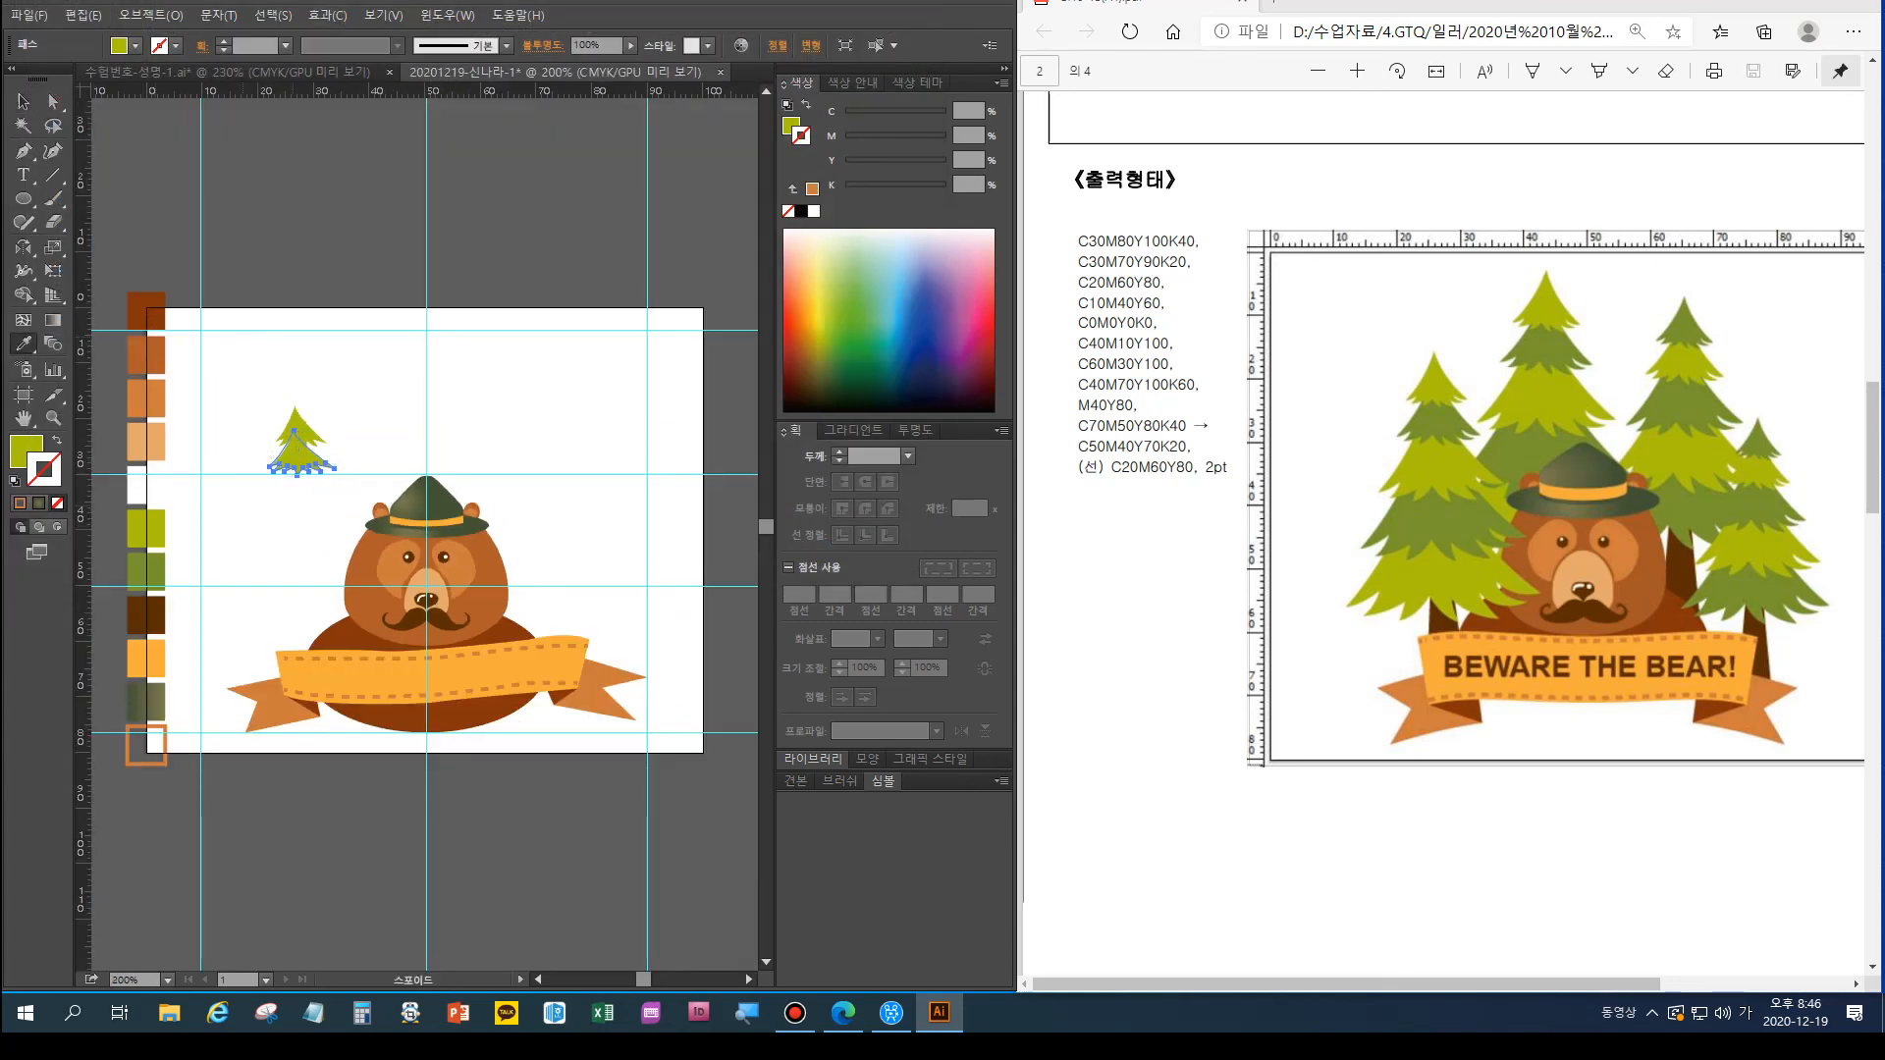
{"action": "left_click", "coordinate": [145, 570]}
{"action": "left_click", "coordinate": [23, 102]}
{"action": "left_click", "coordinate": [235, 388]}
{"action": "left_click", "coordinate": [296, 426]}
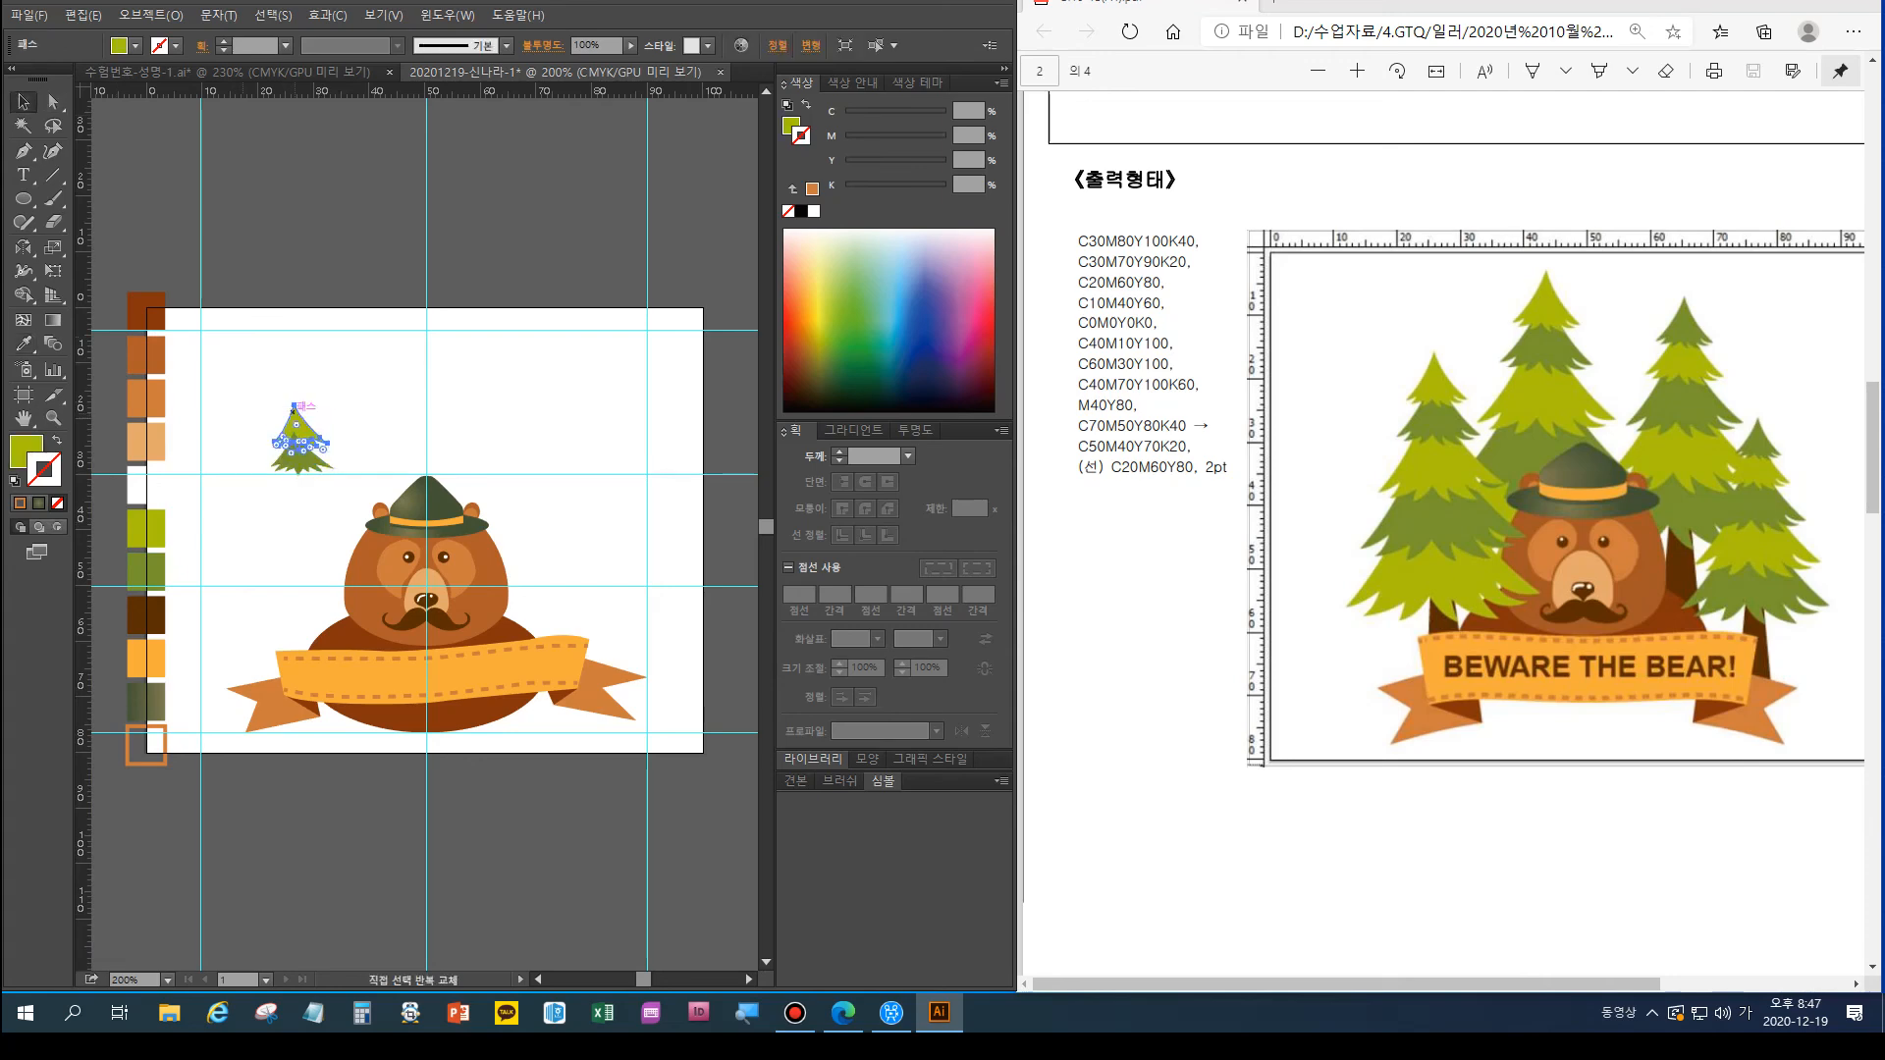
Widen the lower tier and move it down beneath the top tier
{"action": "left_click", "coordinate": [361, 420]}
{"action": "left_click", "coordinate": [331, 466]}
{"action": "left_click_drag", "start_coordinate": [335, 454], "coordinate": [305, 489]}
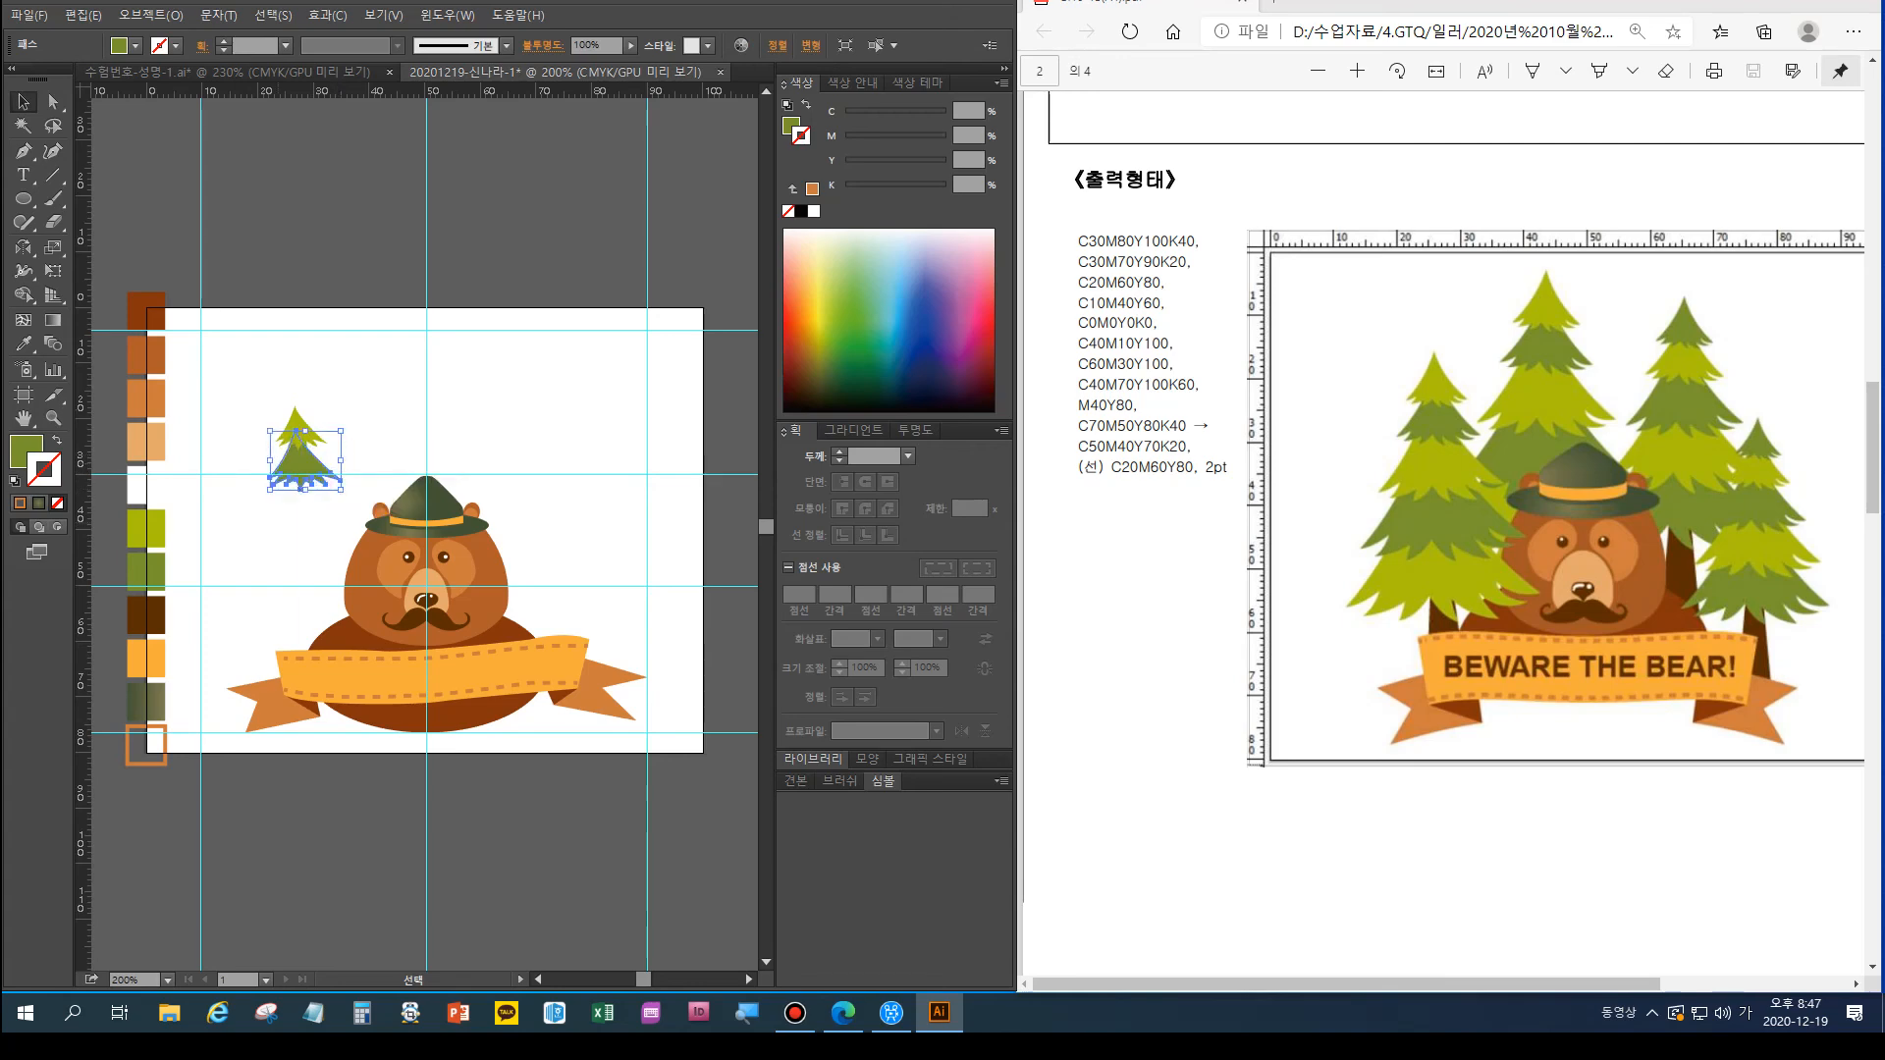
{"action": "left_click_drag", "start_coordinate": [314, 453], "coordinate": [334, 499]}
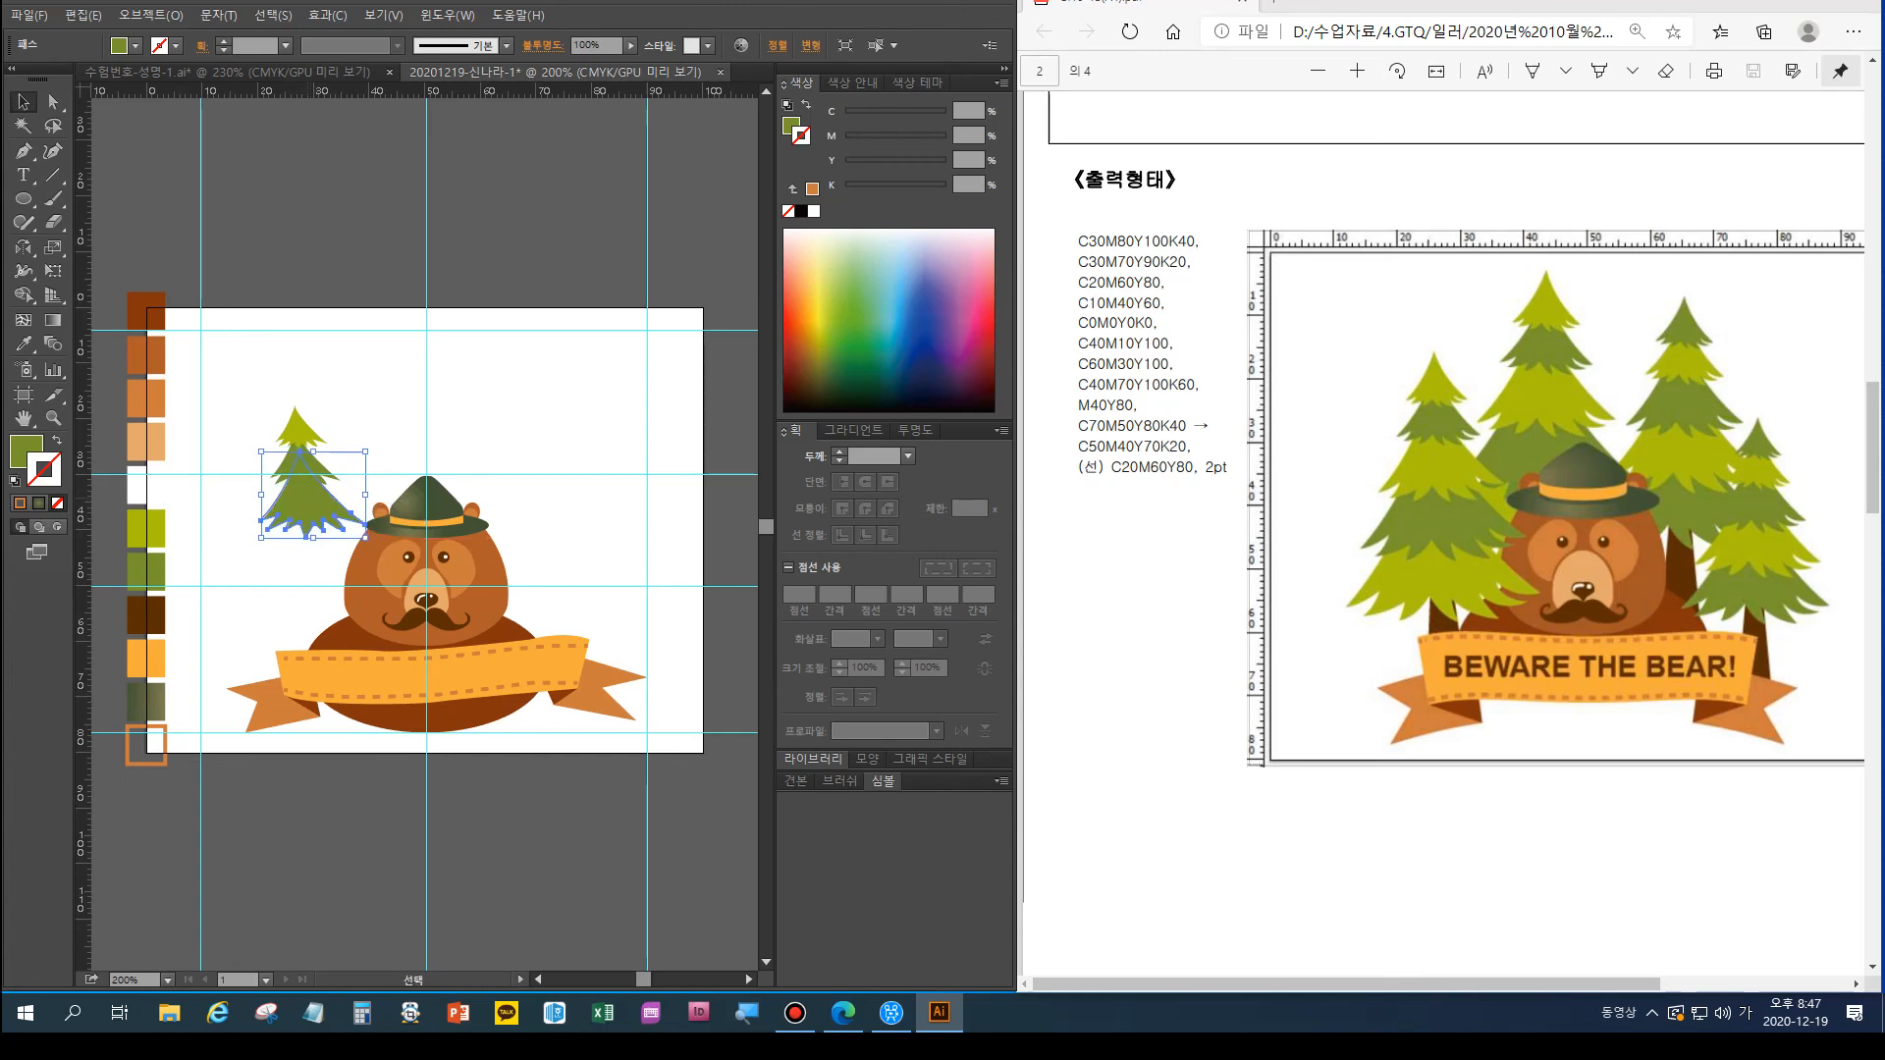
Refill the lower tier with the yellow-green colour
{"action": "key", "text": "i"}
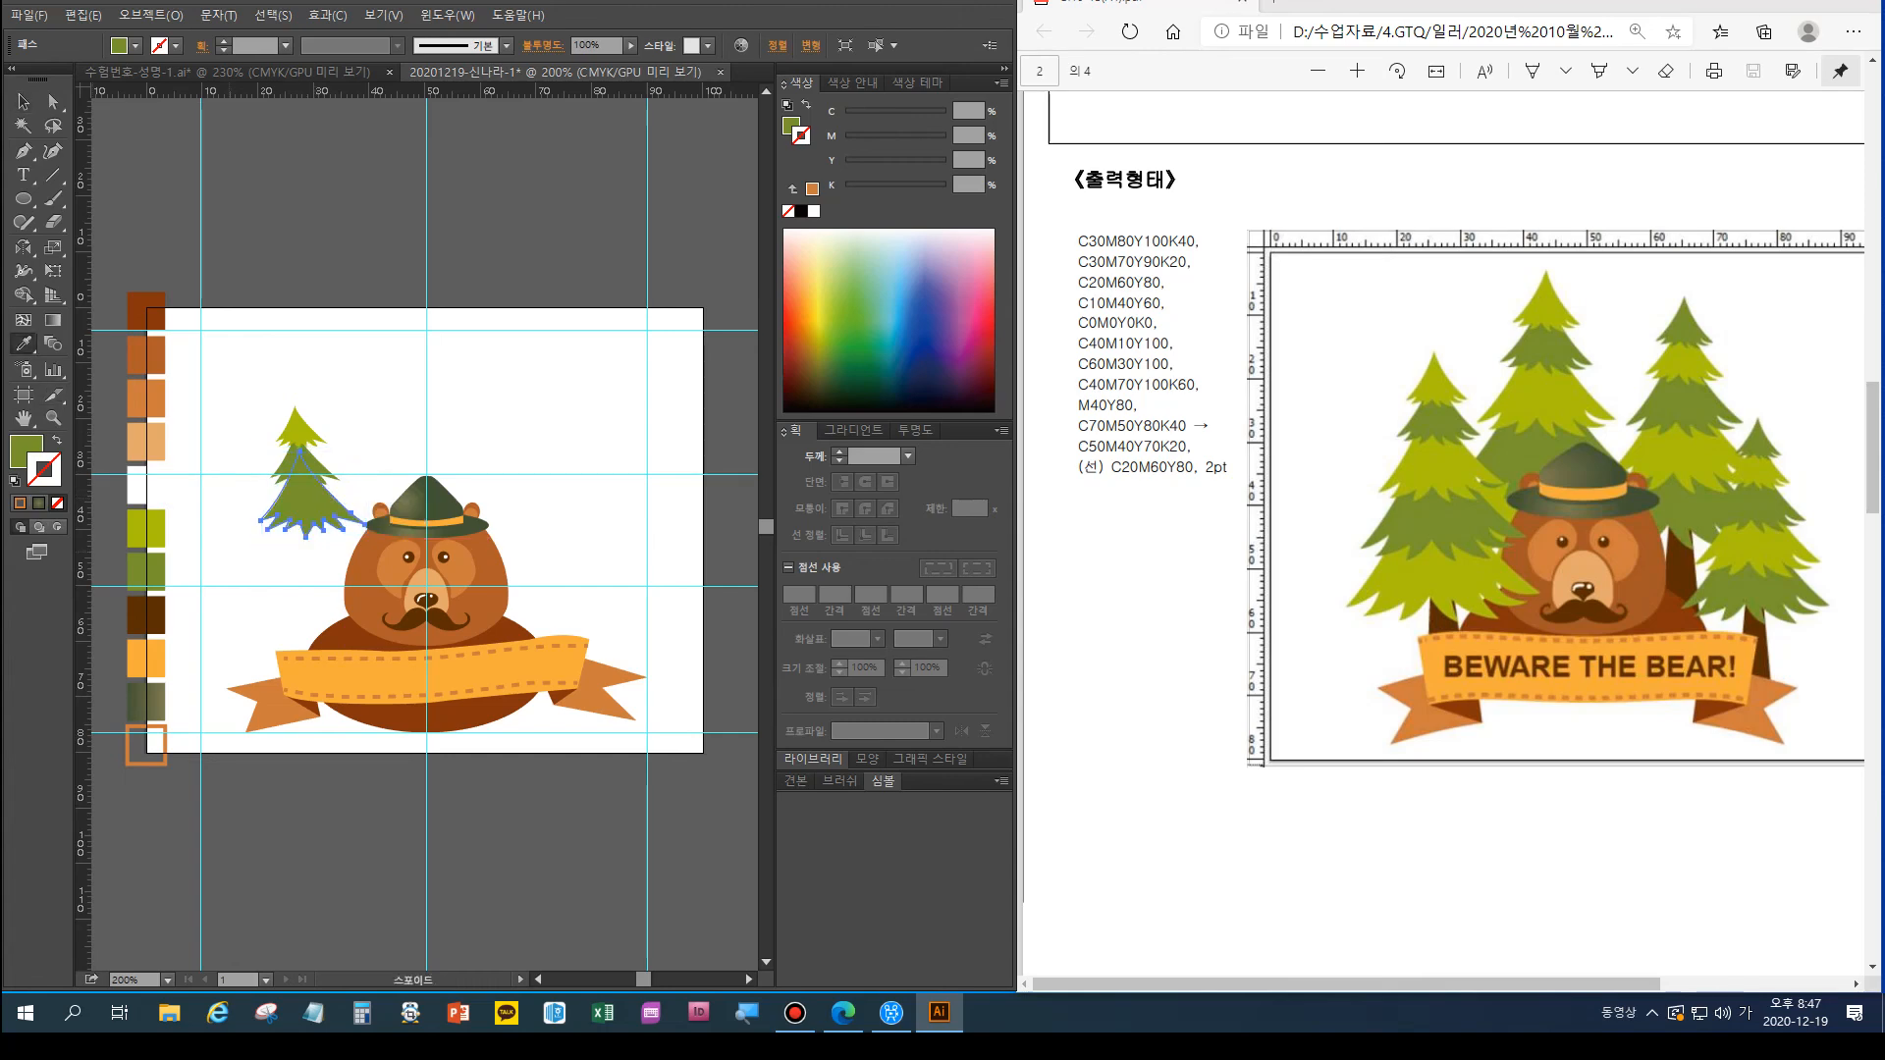
{"action": "left_click", "coordinate": [147, 528]}
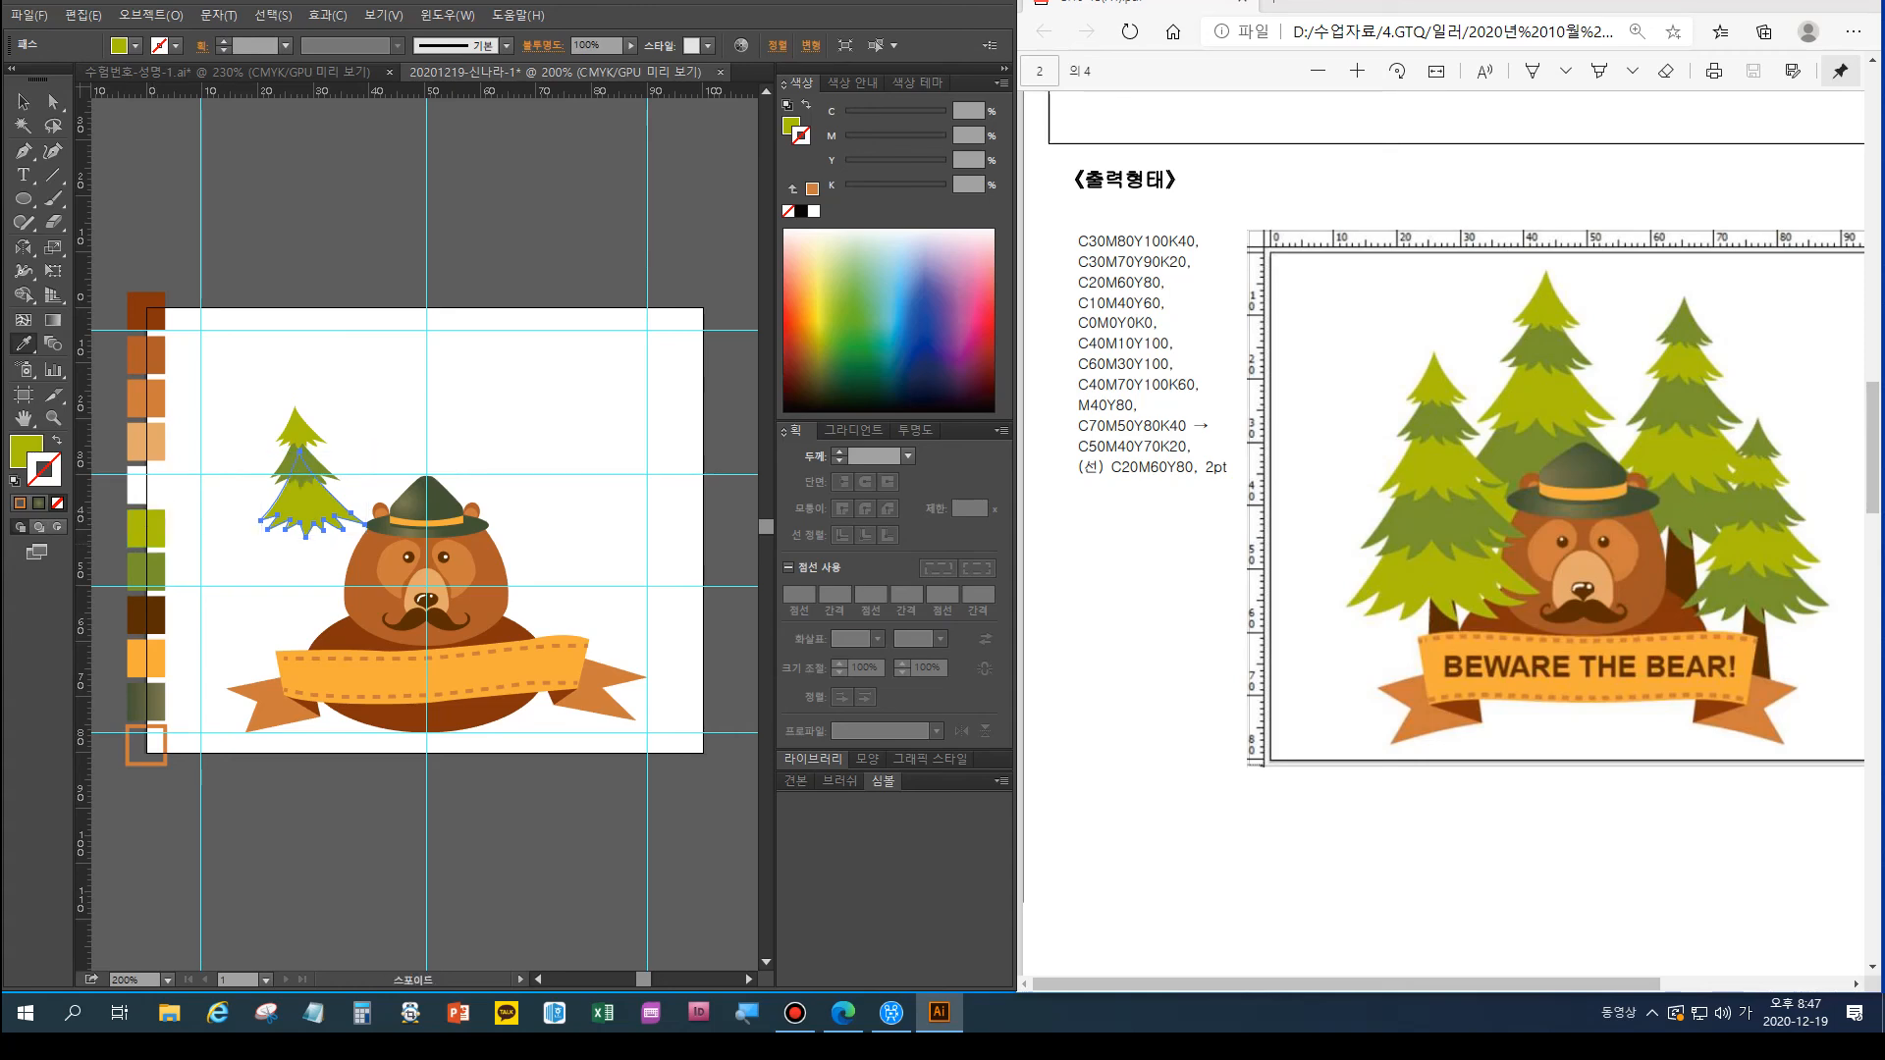
{"action": "key", "text": "alt"}
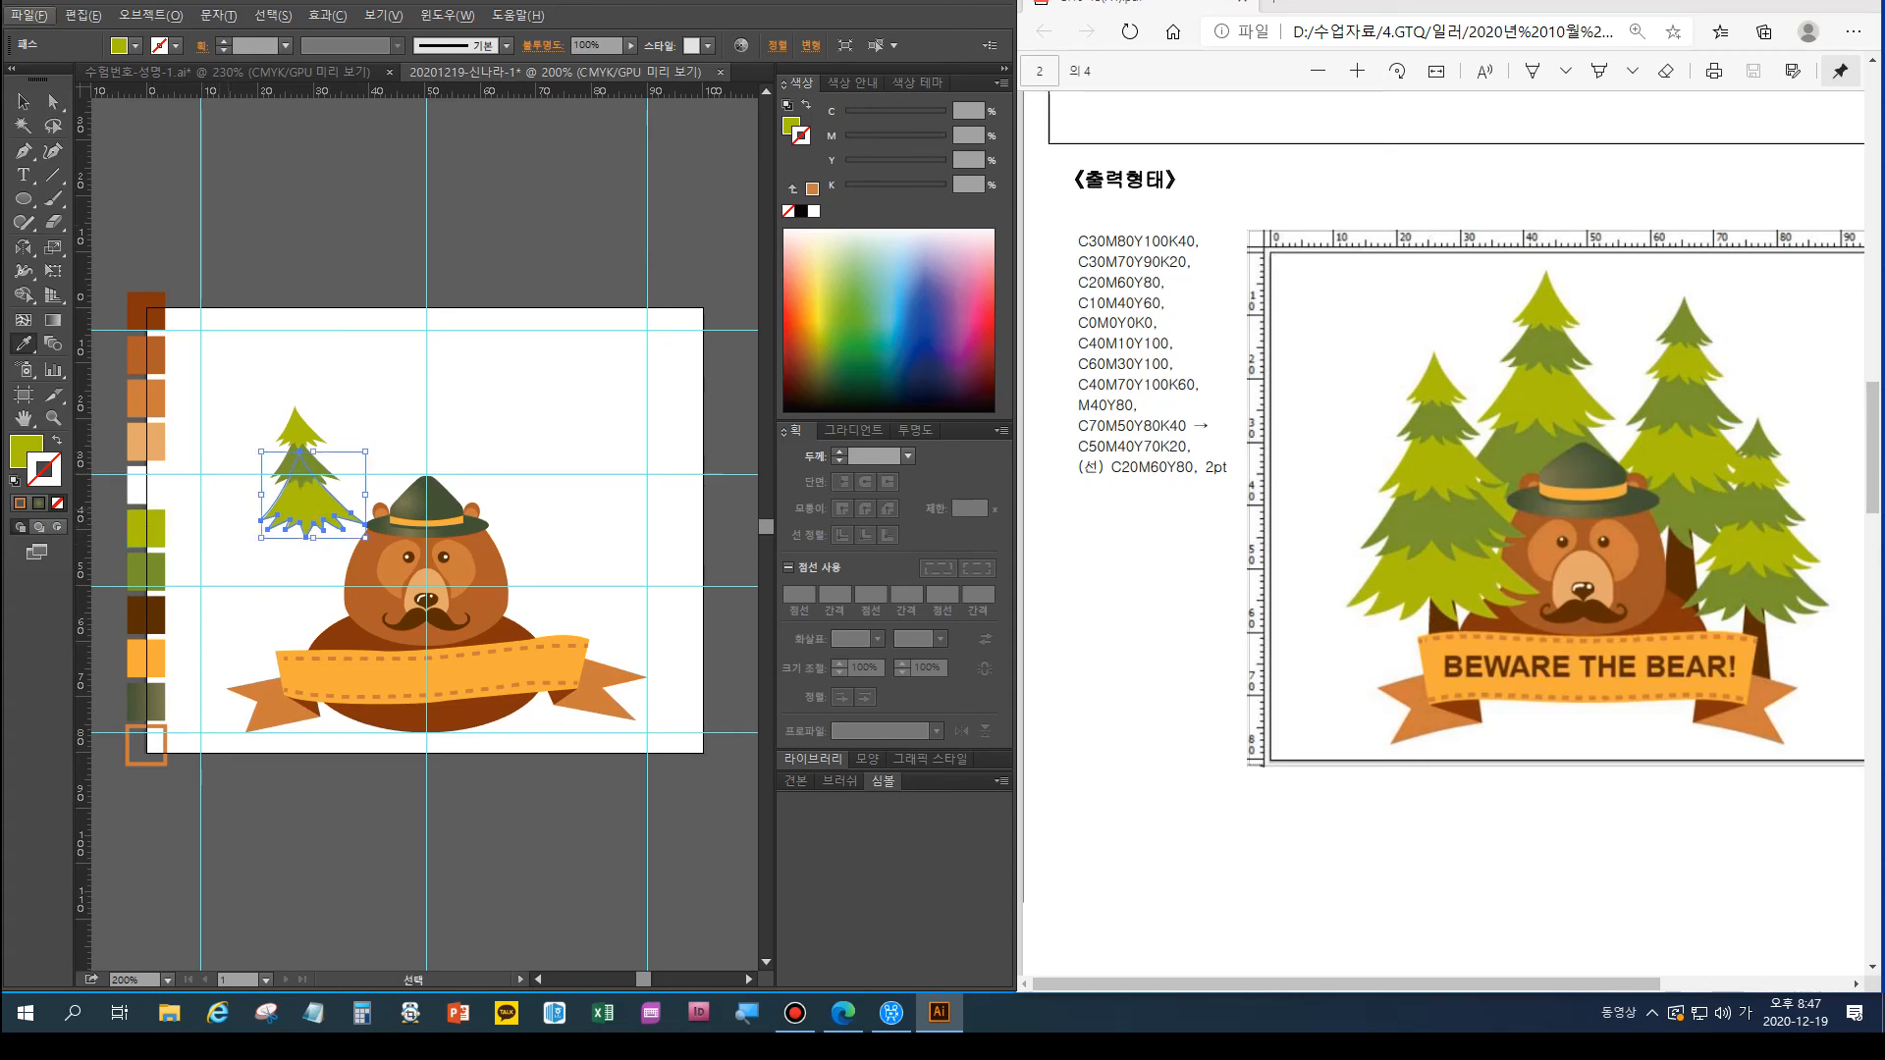
Duplicate the tier downward, enlarge it, and fill it darker green
{"action": "left_click_drag", "start_coordinate": [295, 500], "coordinate": [294, 546]}
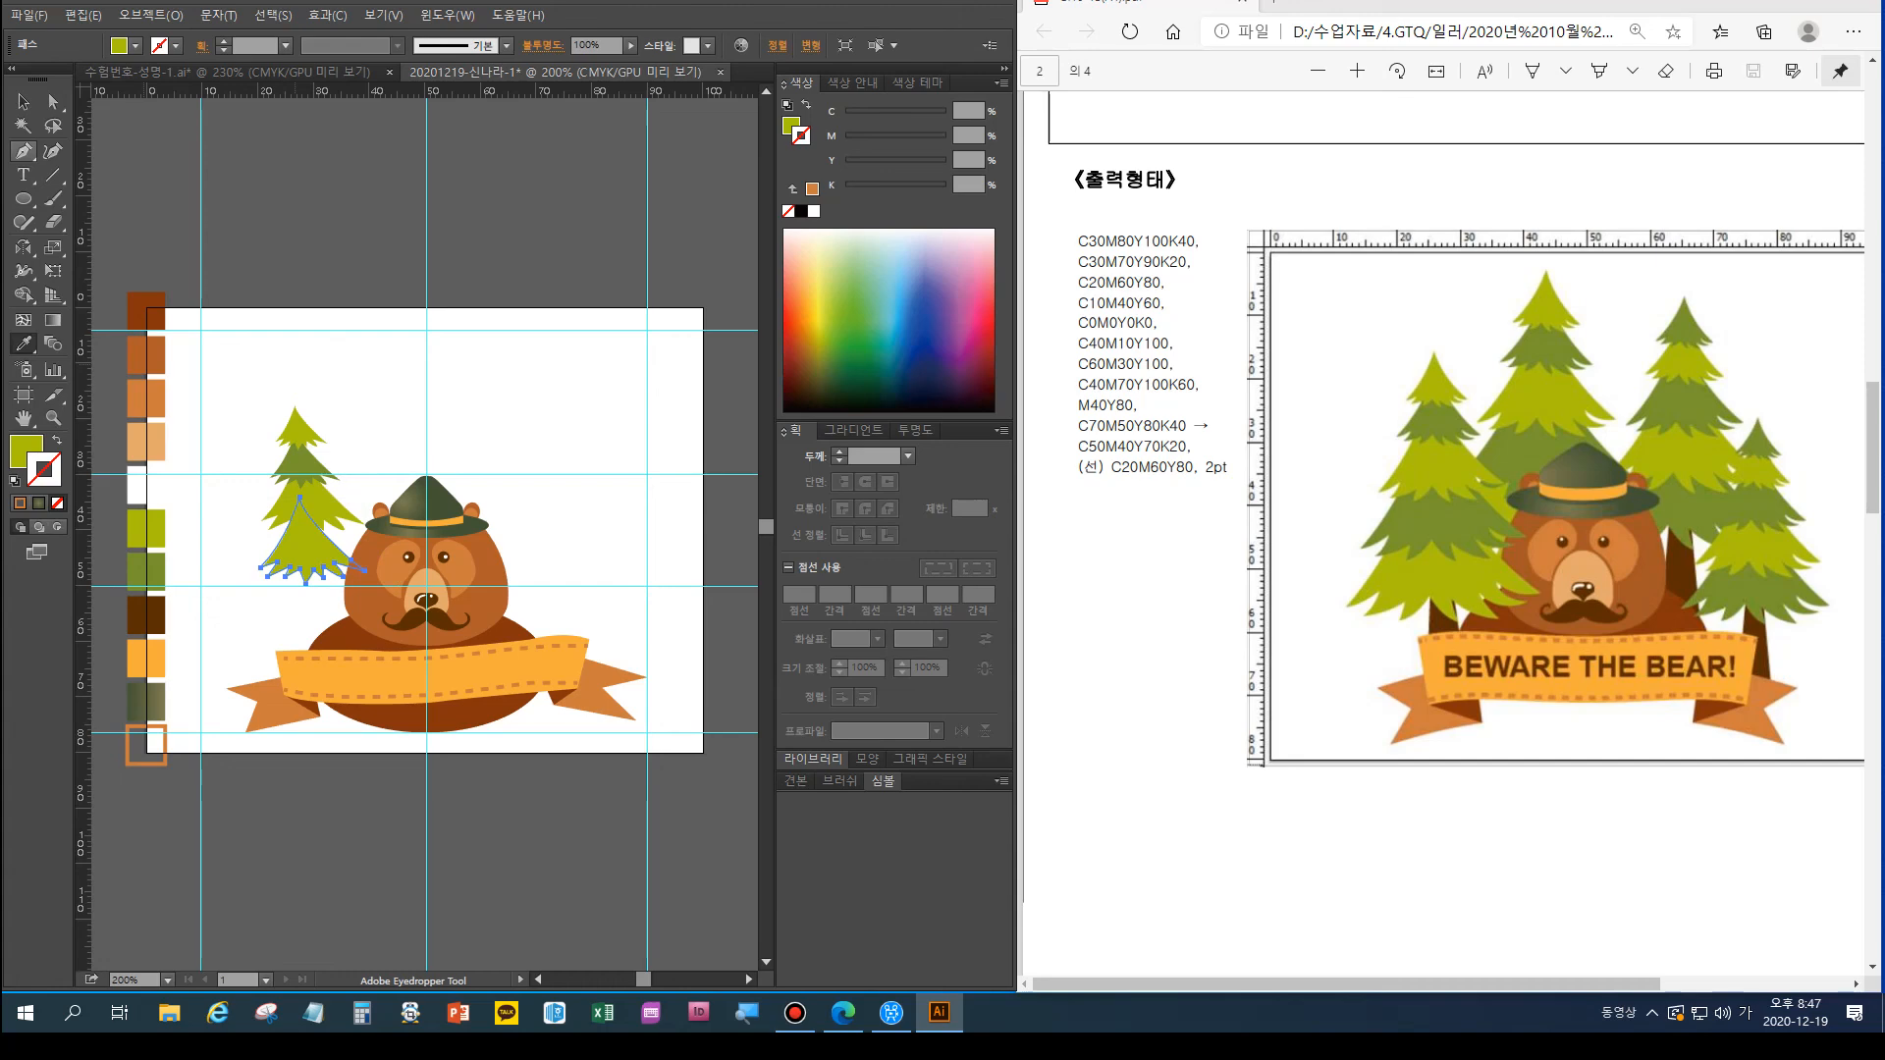
{"action": "left_click", "coordinate": [23, 102]}
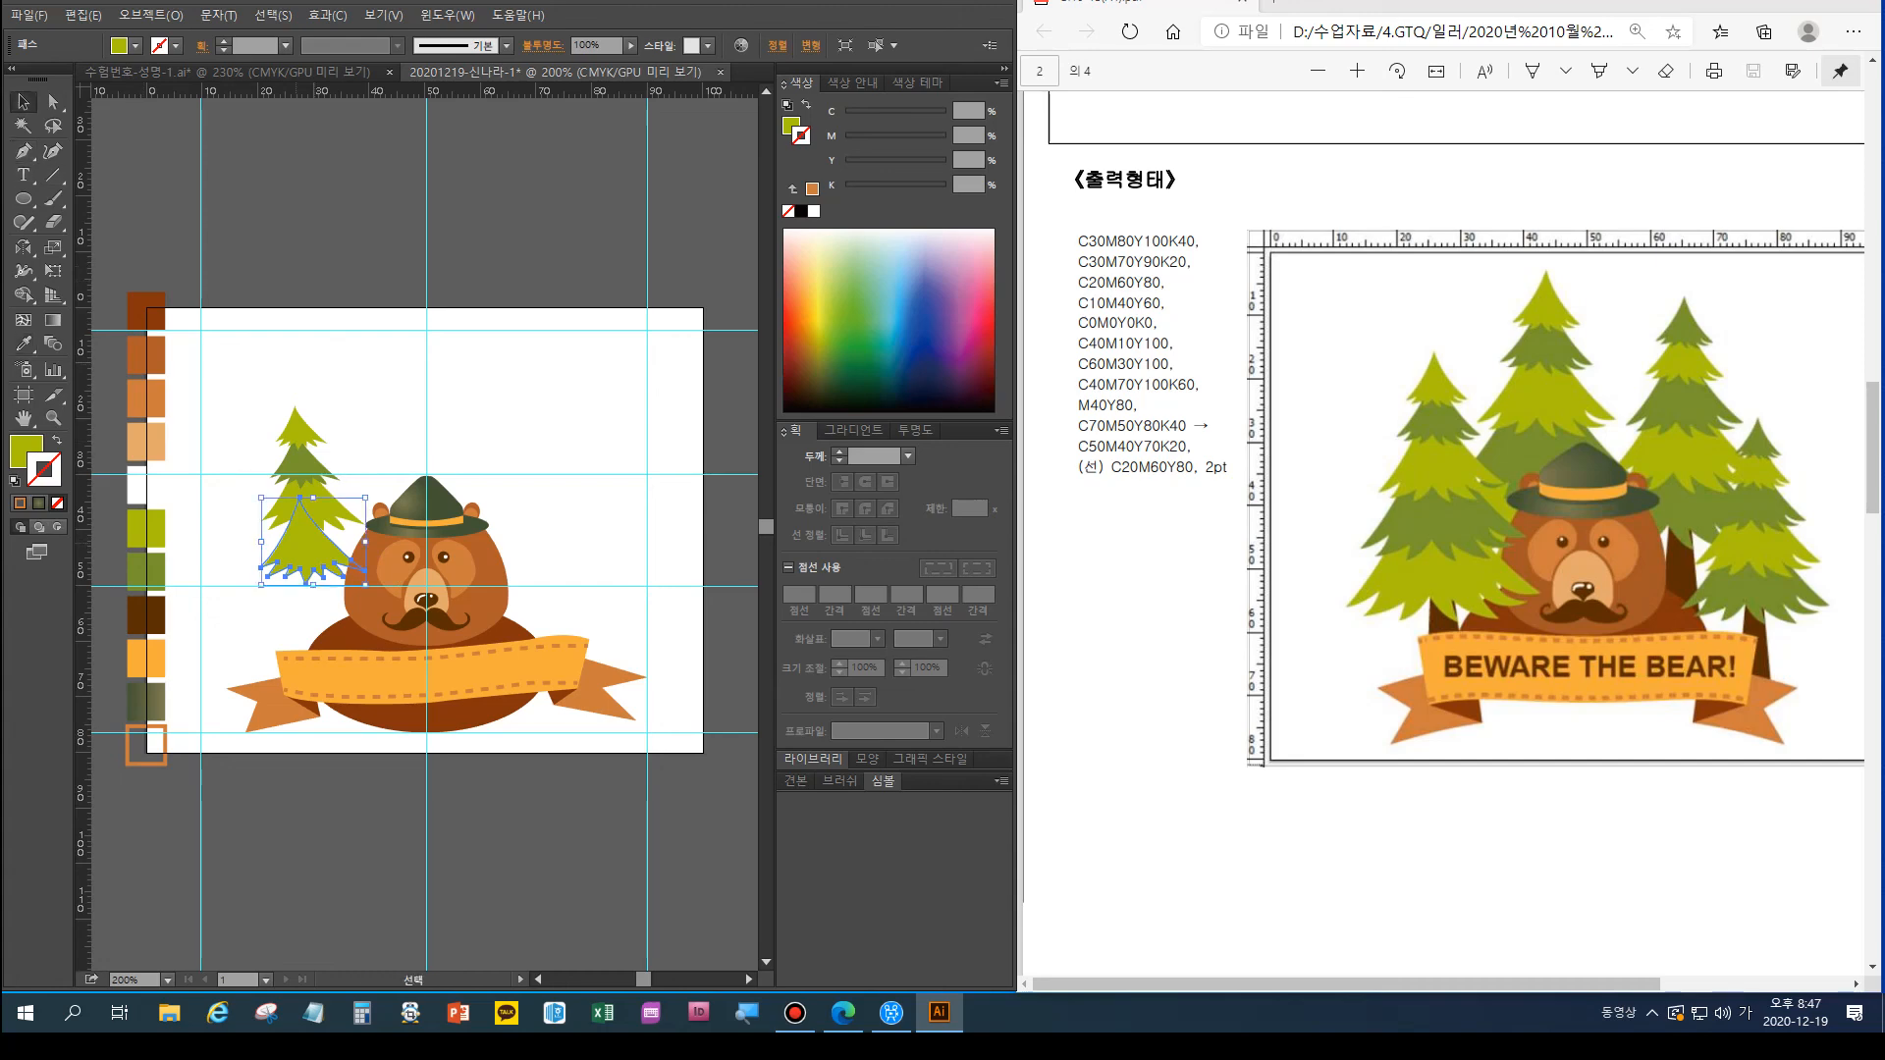
{"action": "left_click_drag", "start_coordinate": [366, 541], "coordinate": [381, 538]}
{"action": "left_click", "coordinate": [24, 344]}
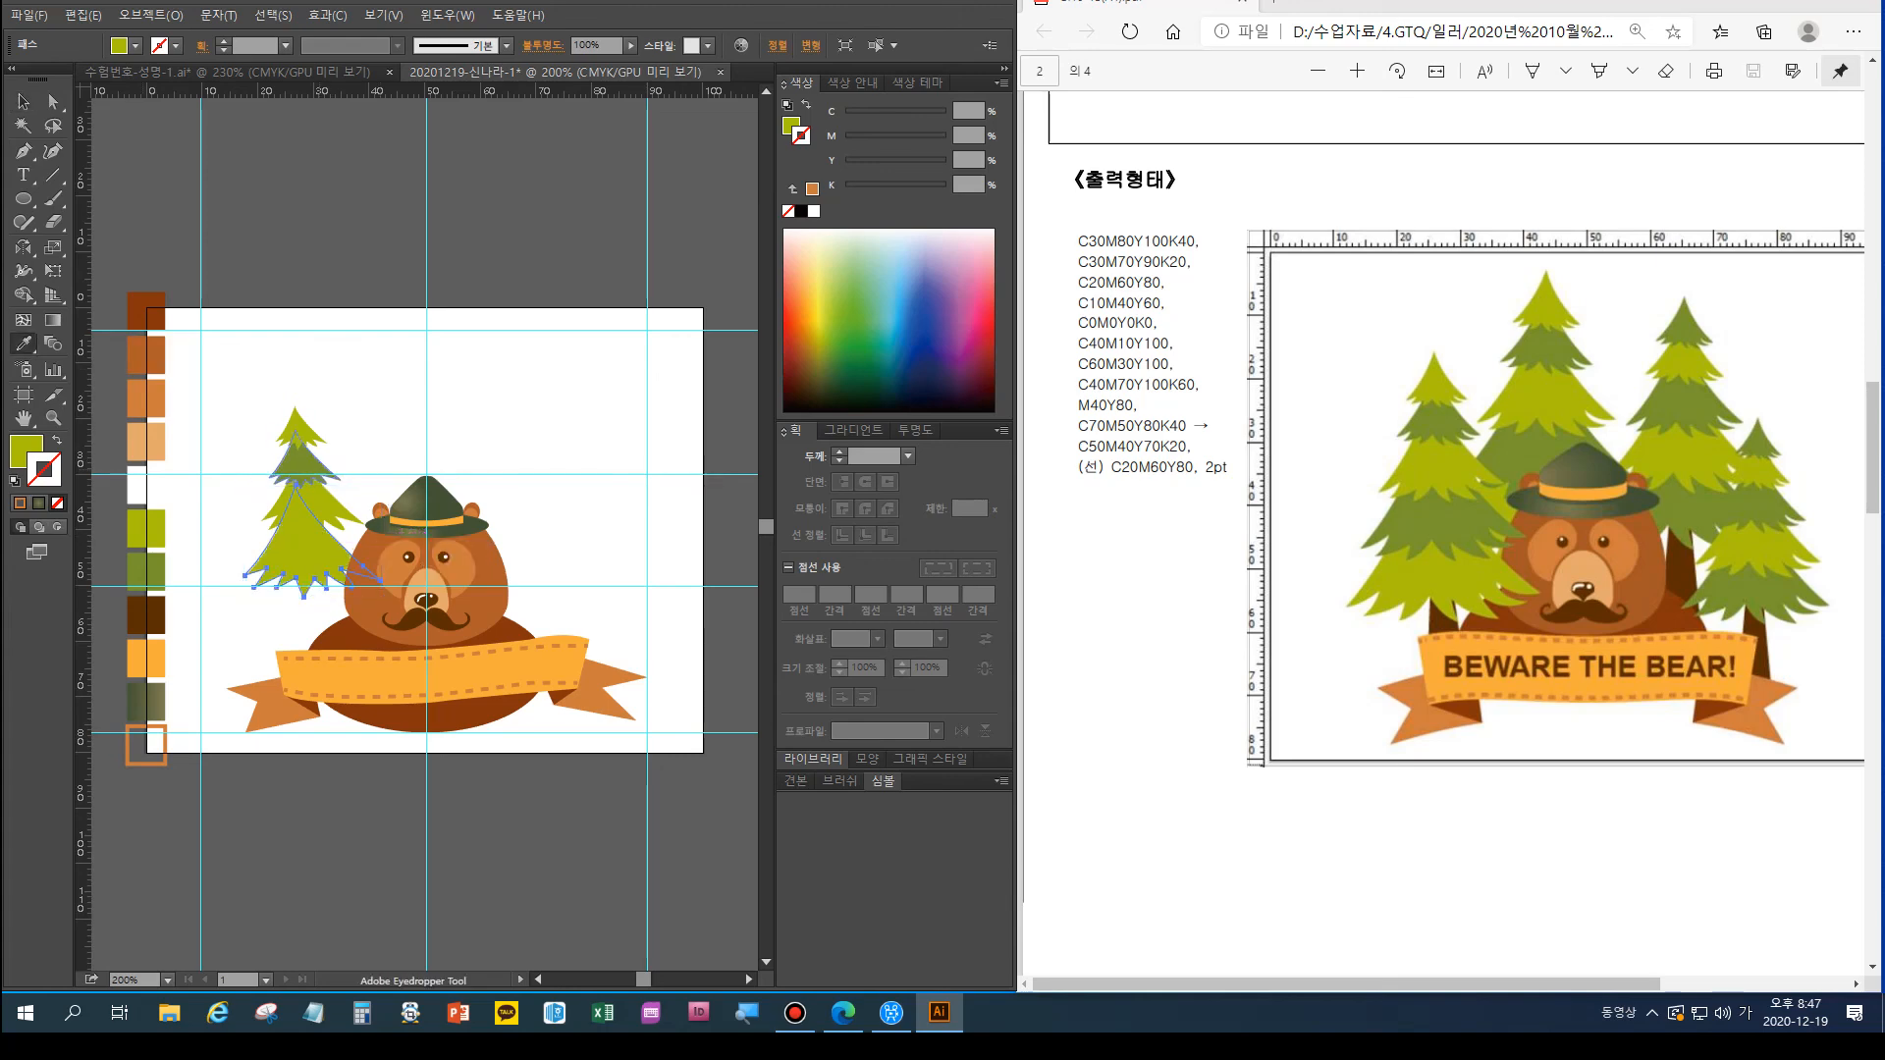
{"action": "left_click", "coordinate": [300, 467]}
{"action": "left_click", "coordinate": [24, 101]}
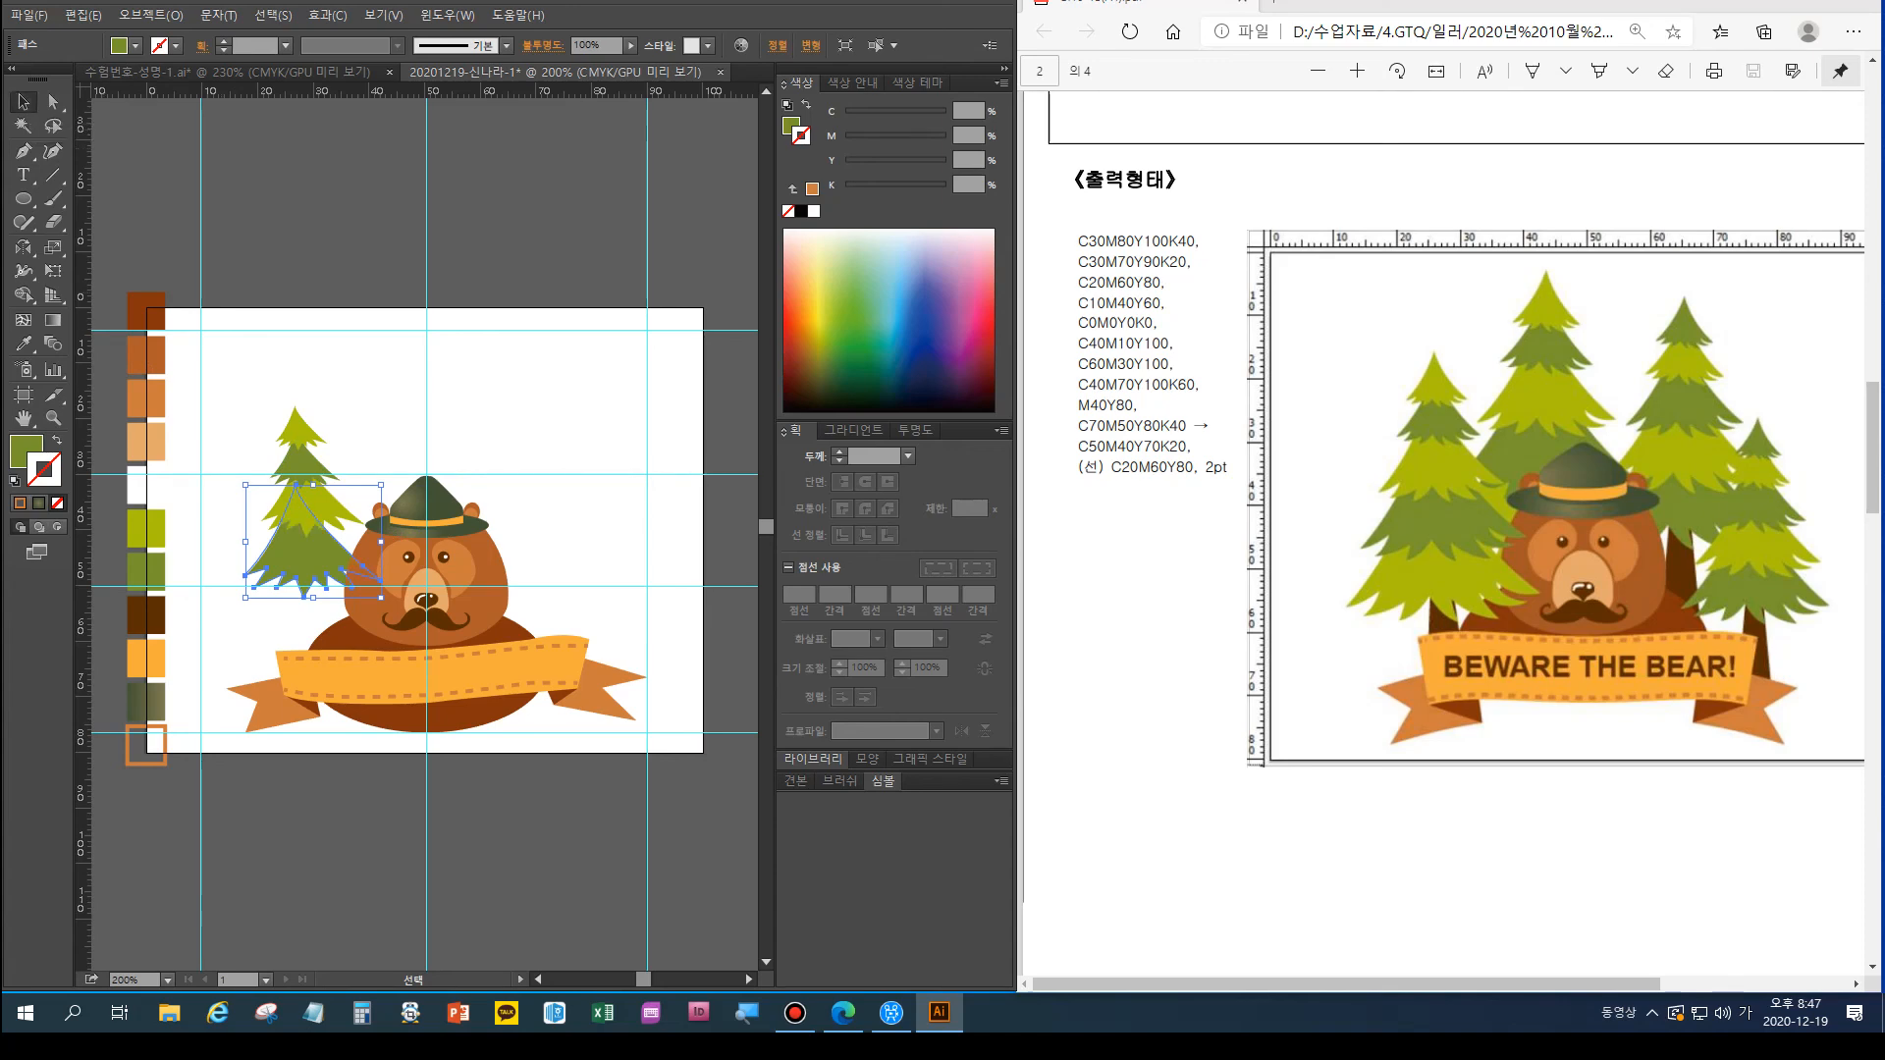
Add another tier copy below, fill it light yellow-green, and send it behind
{"action": "left_click_drag", "start_coordinate": [312, 538], "coordinate": [392, 594]}
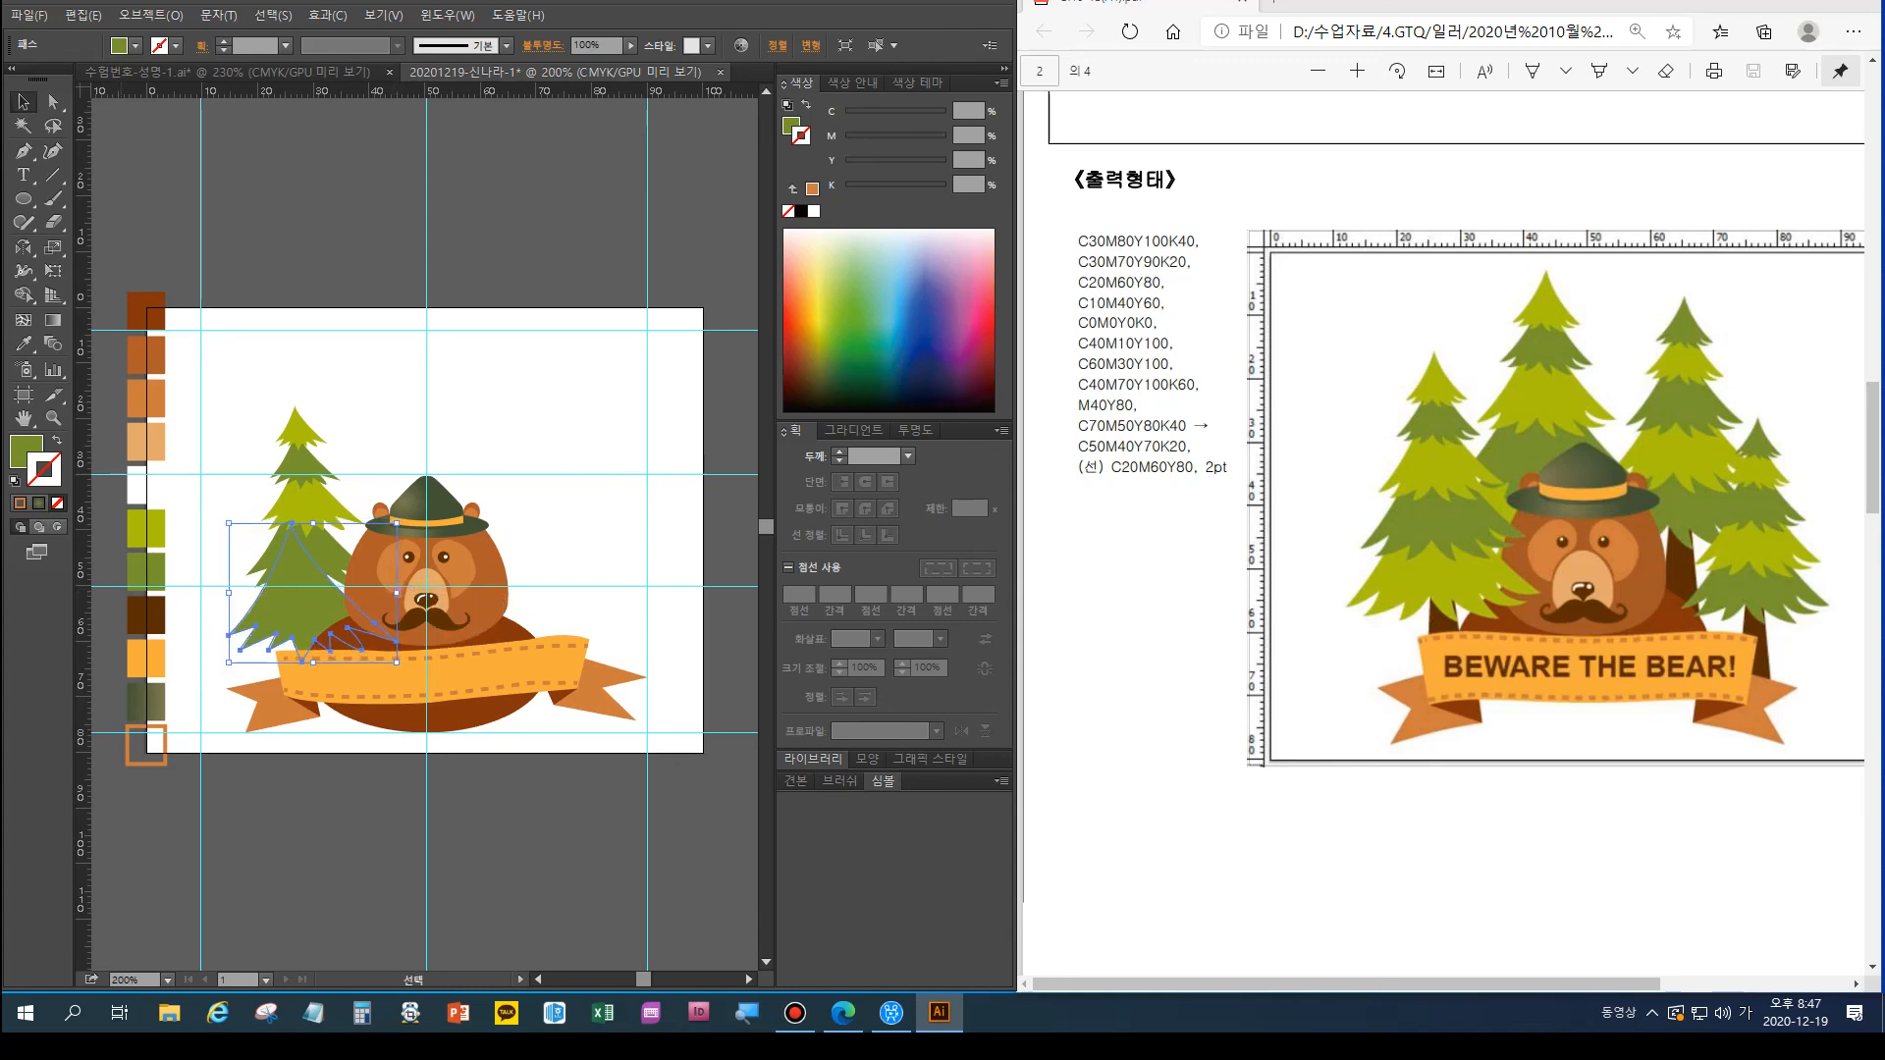
{"action": "left_click", "coordinate": [24, 343]}
{"action": "left_click", "coordinate": [148, 530]}
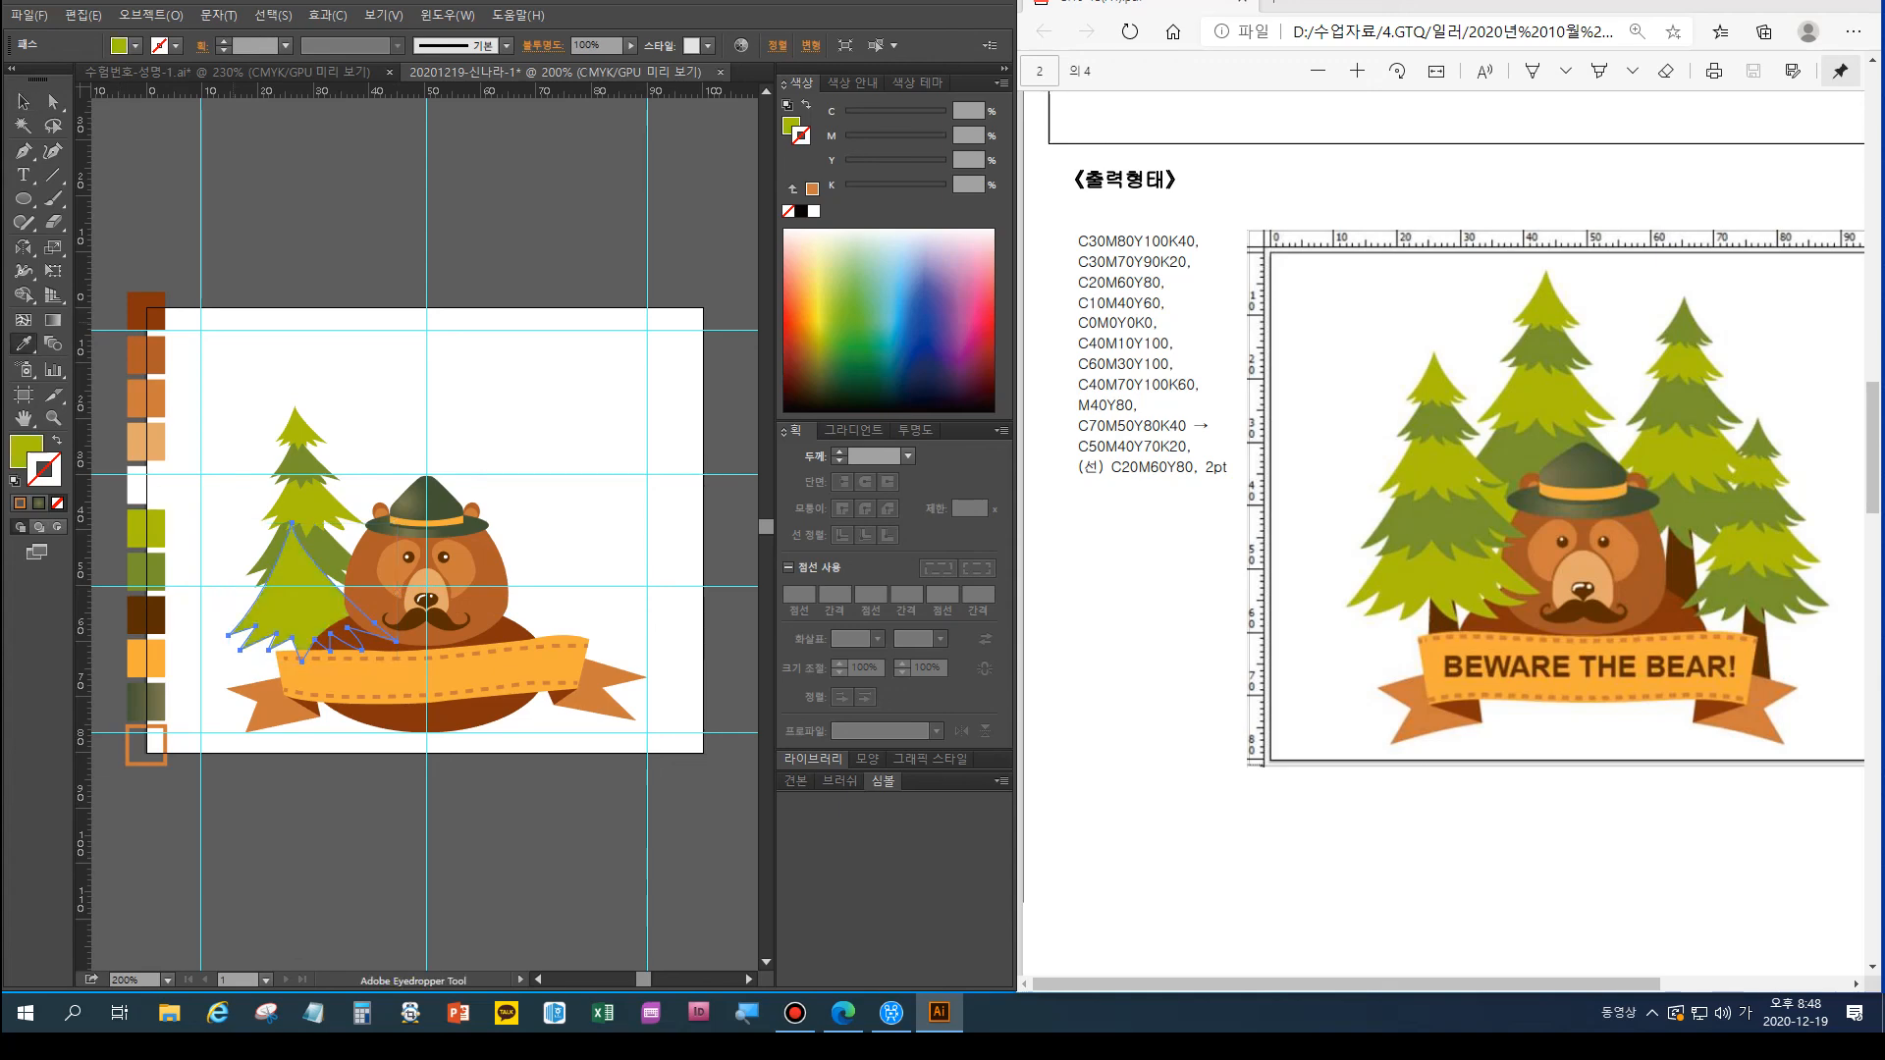
{"action": "key", "text": "ctrl+shift+]"}
{"action": "key", "text": "ctrl+shift+["}
Move all the tree tiers together up and left beside the bear
{"action": "left_click", "coordinate": [24, 102]}
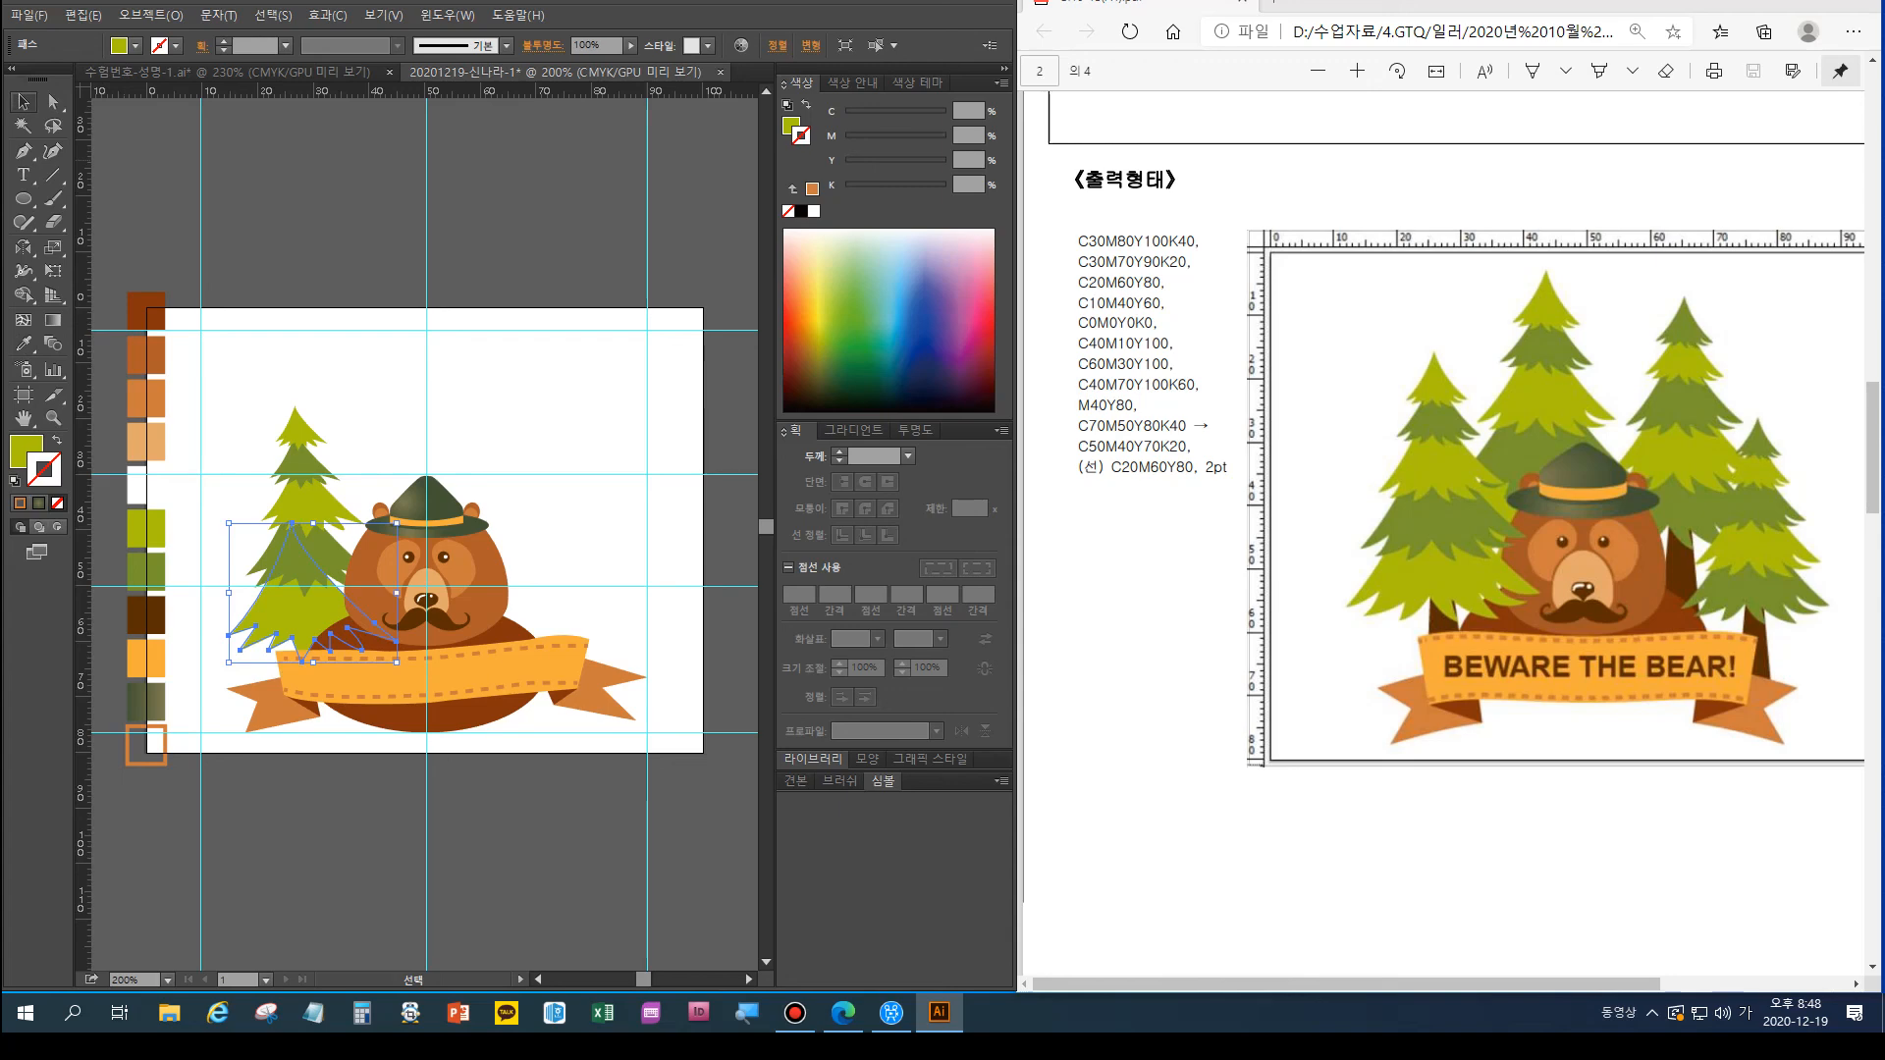
{"action": "left_click_drag", "start_coordinate": [232, 389], "coordinate": [305, 616]}
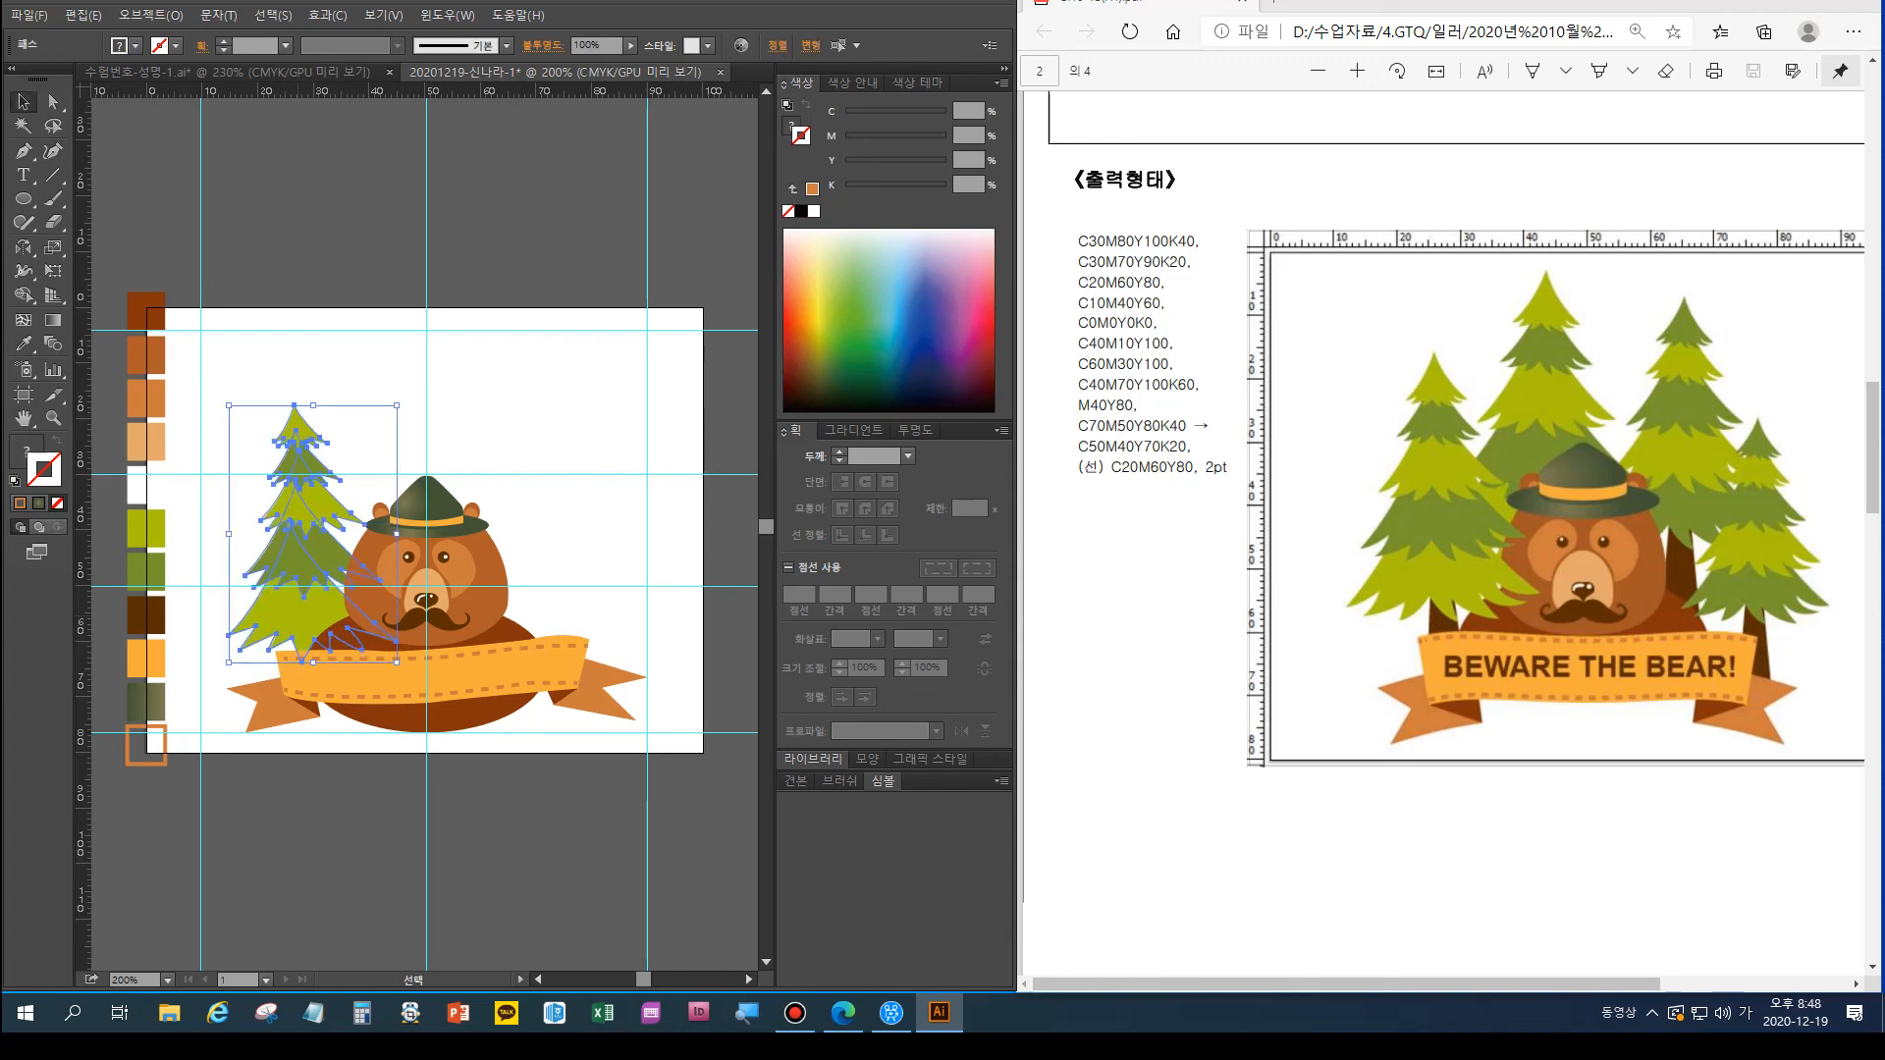
{"action": "left_click_drag", "start_coordinate": [312, 535], "coordinate": [302, 501]}
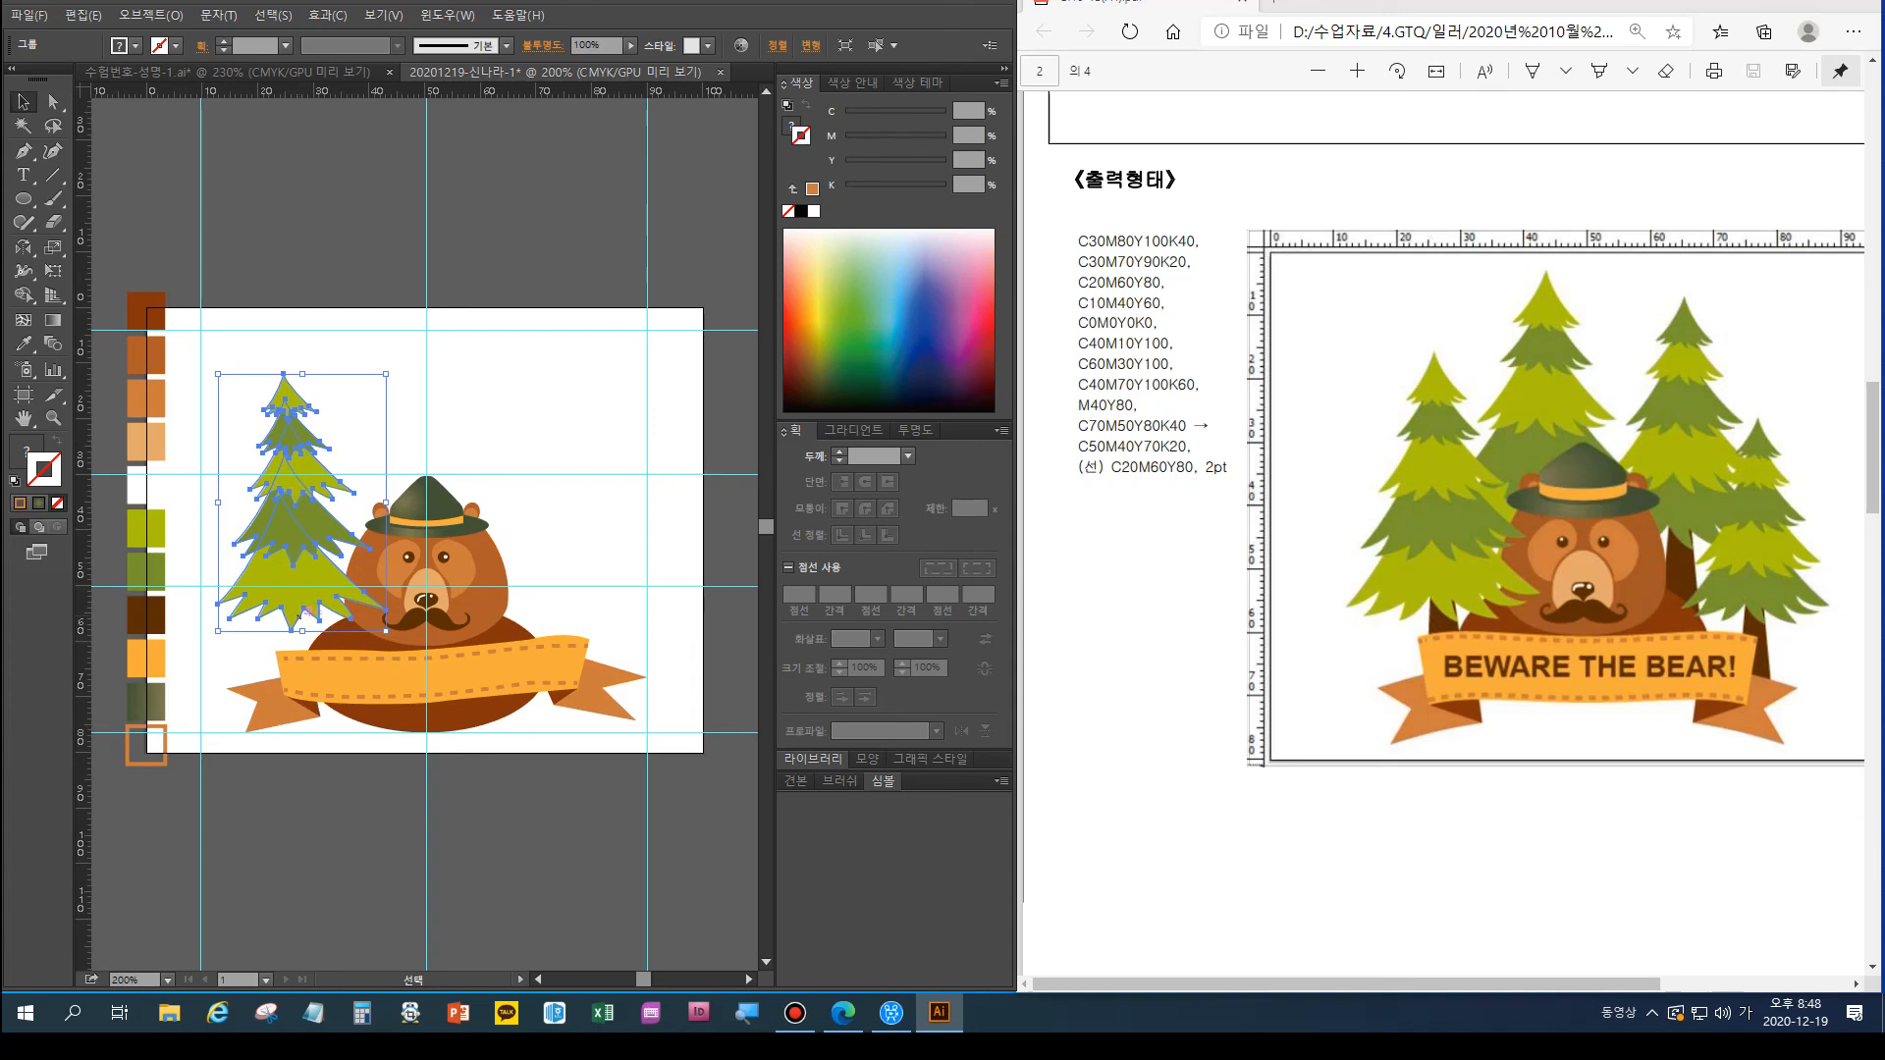
{"action": "key", "text": "ctrl+shift+a"}
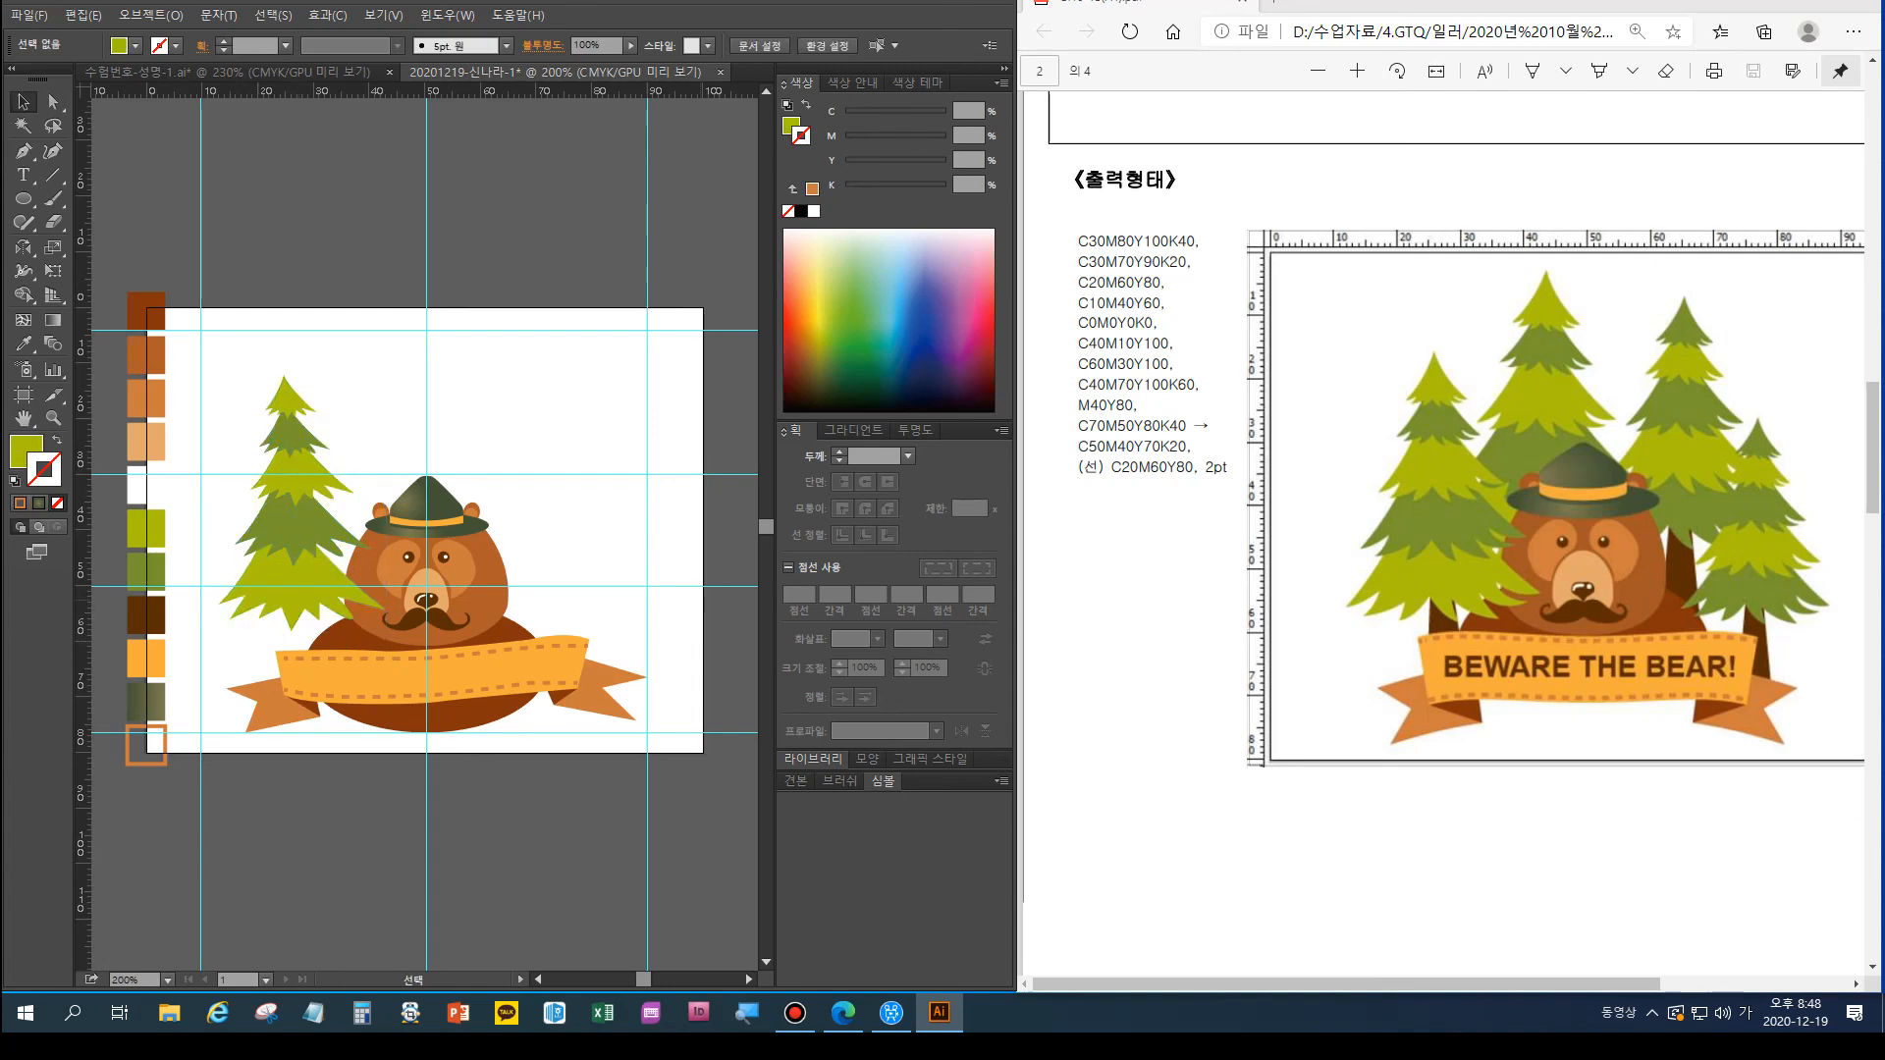
Sample the dark brown swatch and start a trunk line below the left tree
{"action": "key", "text": "p"}
{"action": "key", "text": "i"}
{"action": "left_click", "coordinate": [146, 616]}
{"action": "key", "text": "v"}
{"action": "key", "text": "p"}
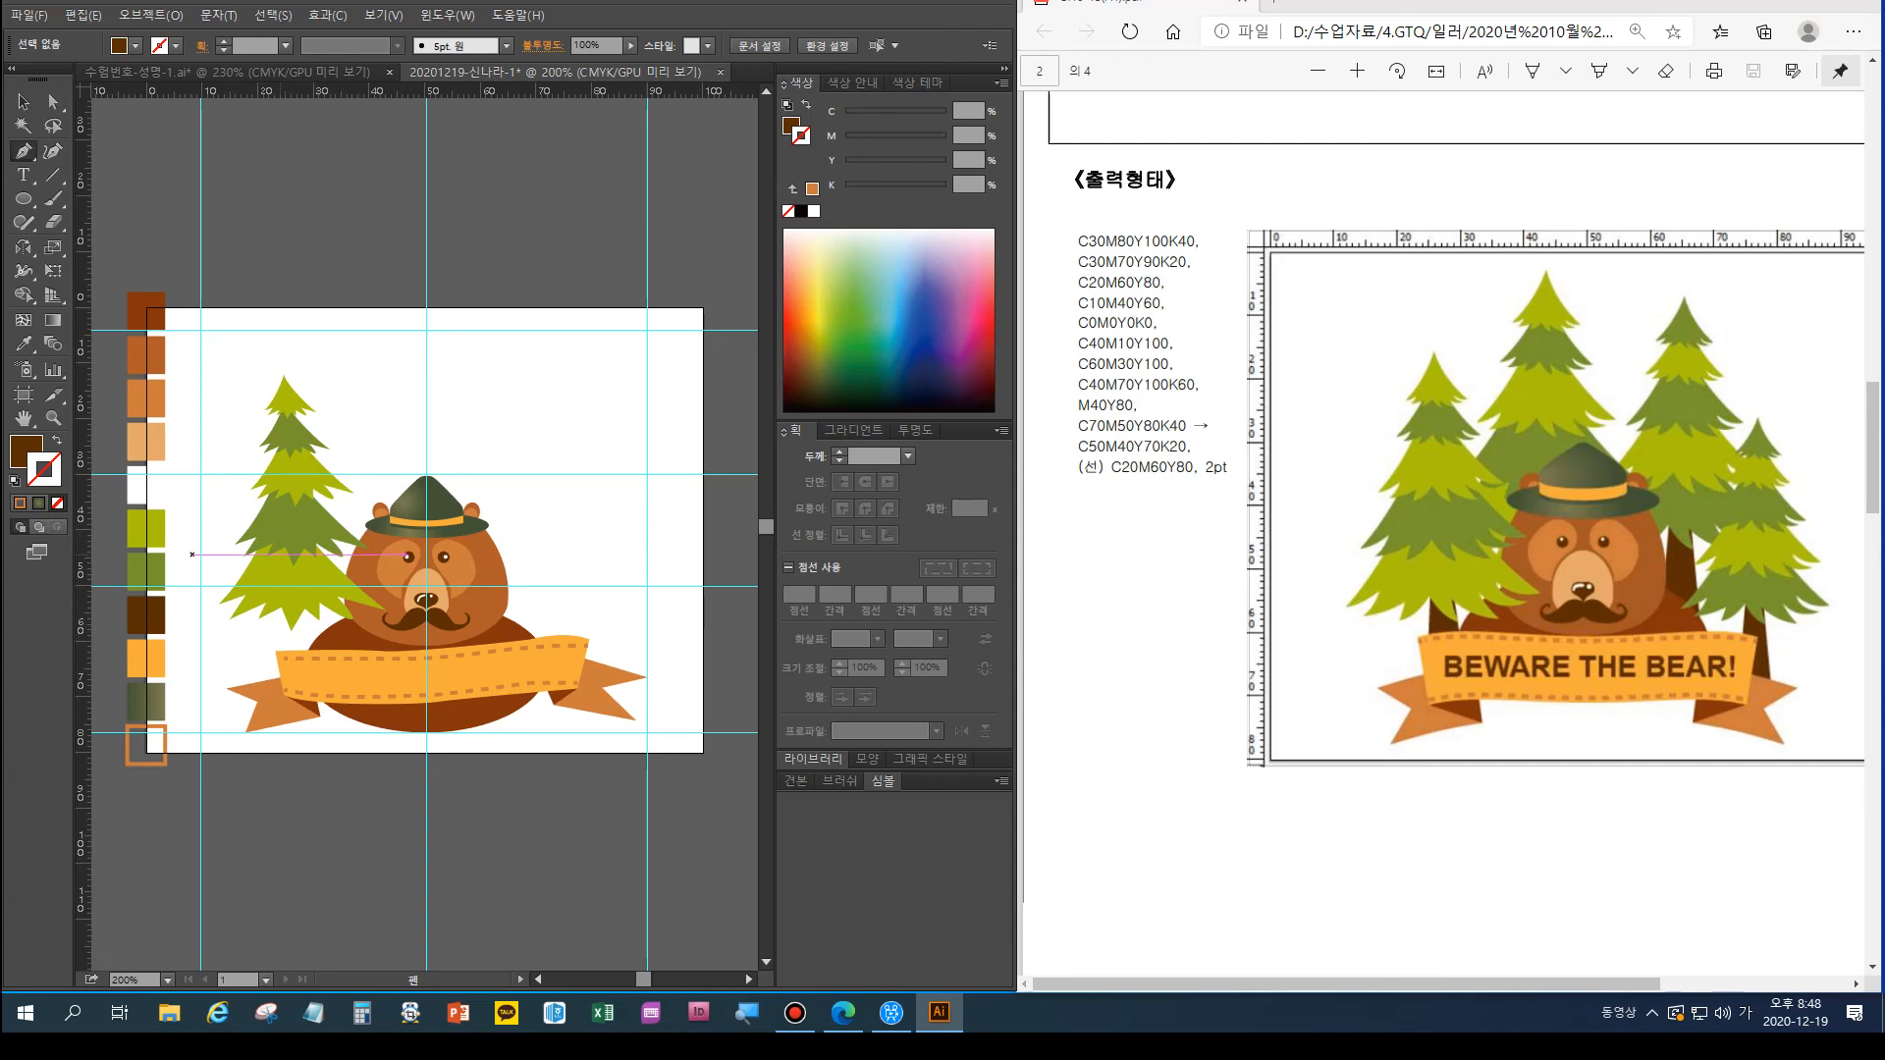
{"action": "left_click", "coordinate": [283, 586]}
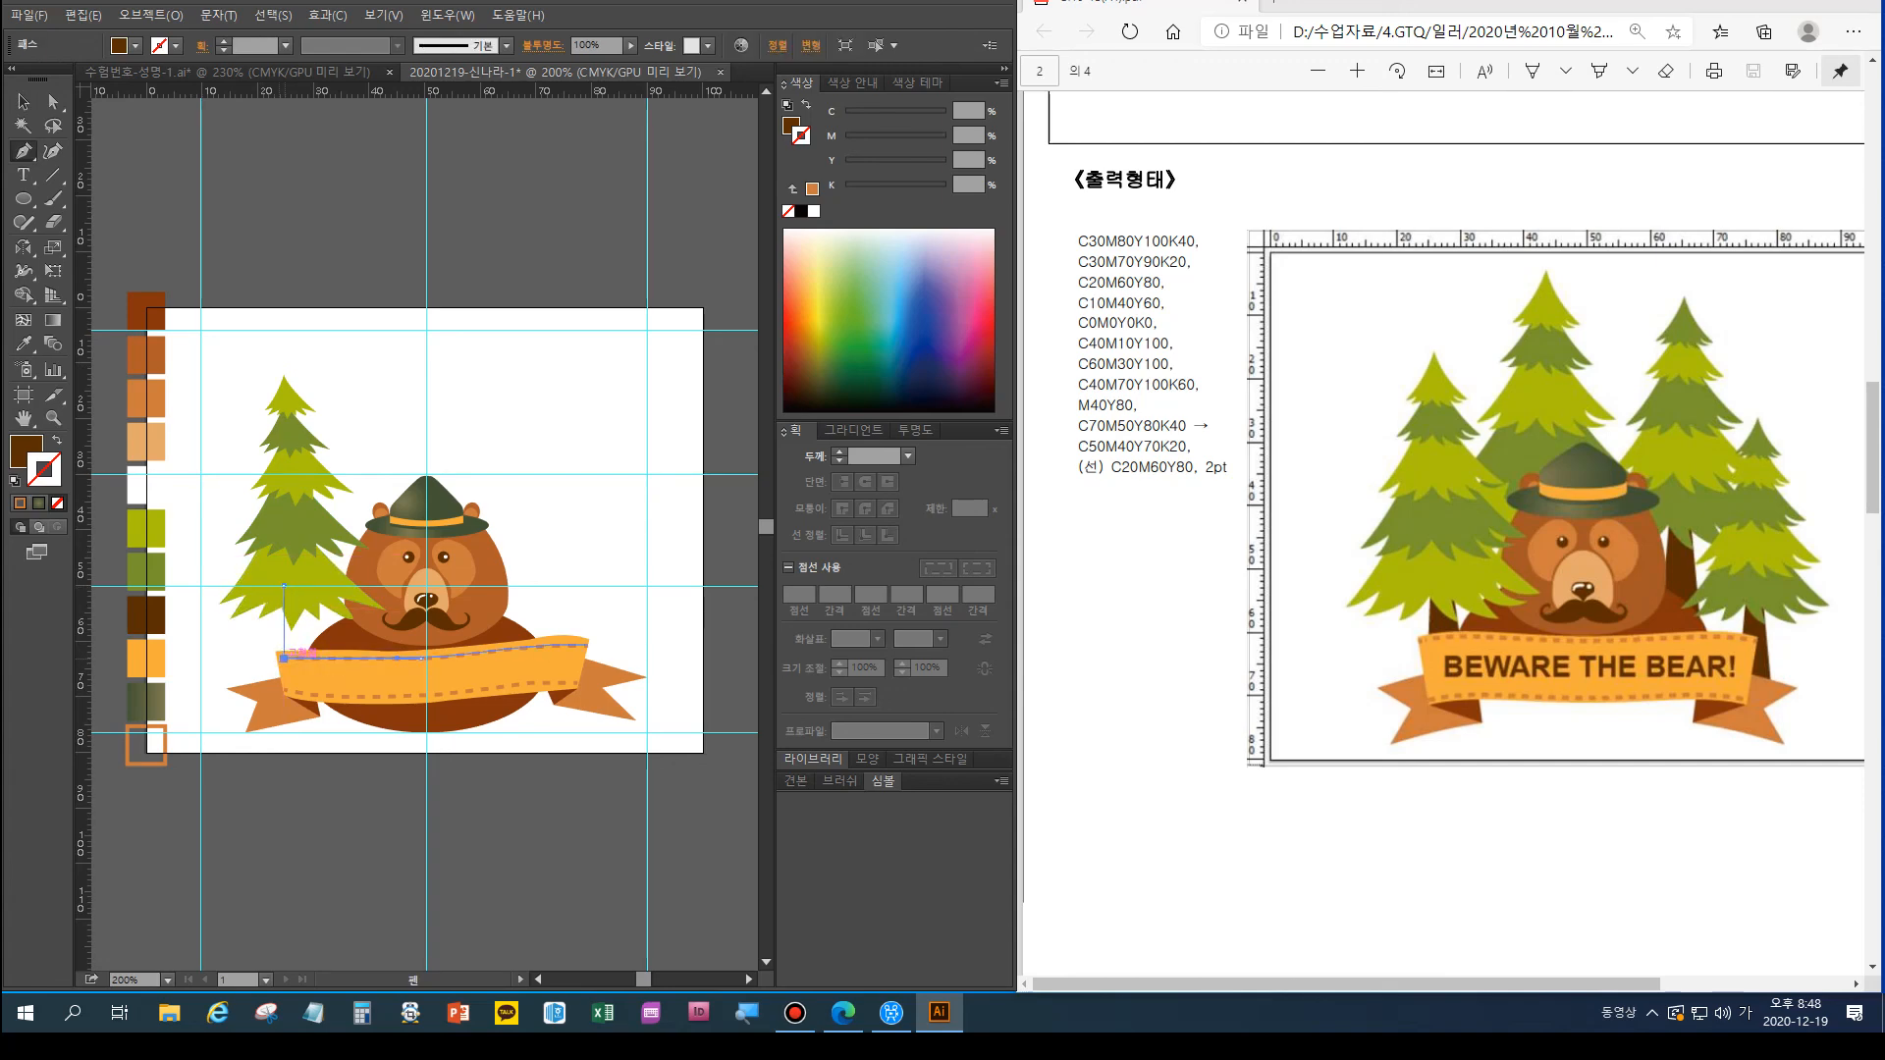
{"action": "left_click", "coordinate": [282, 656]}
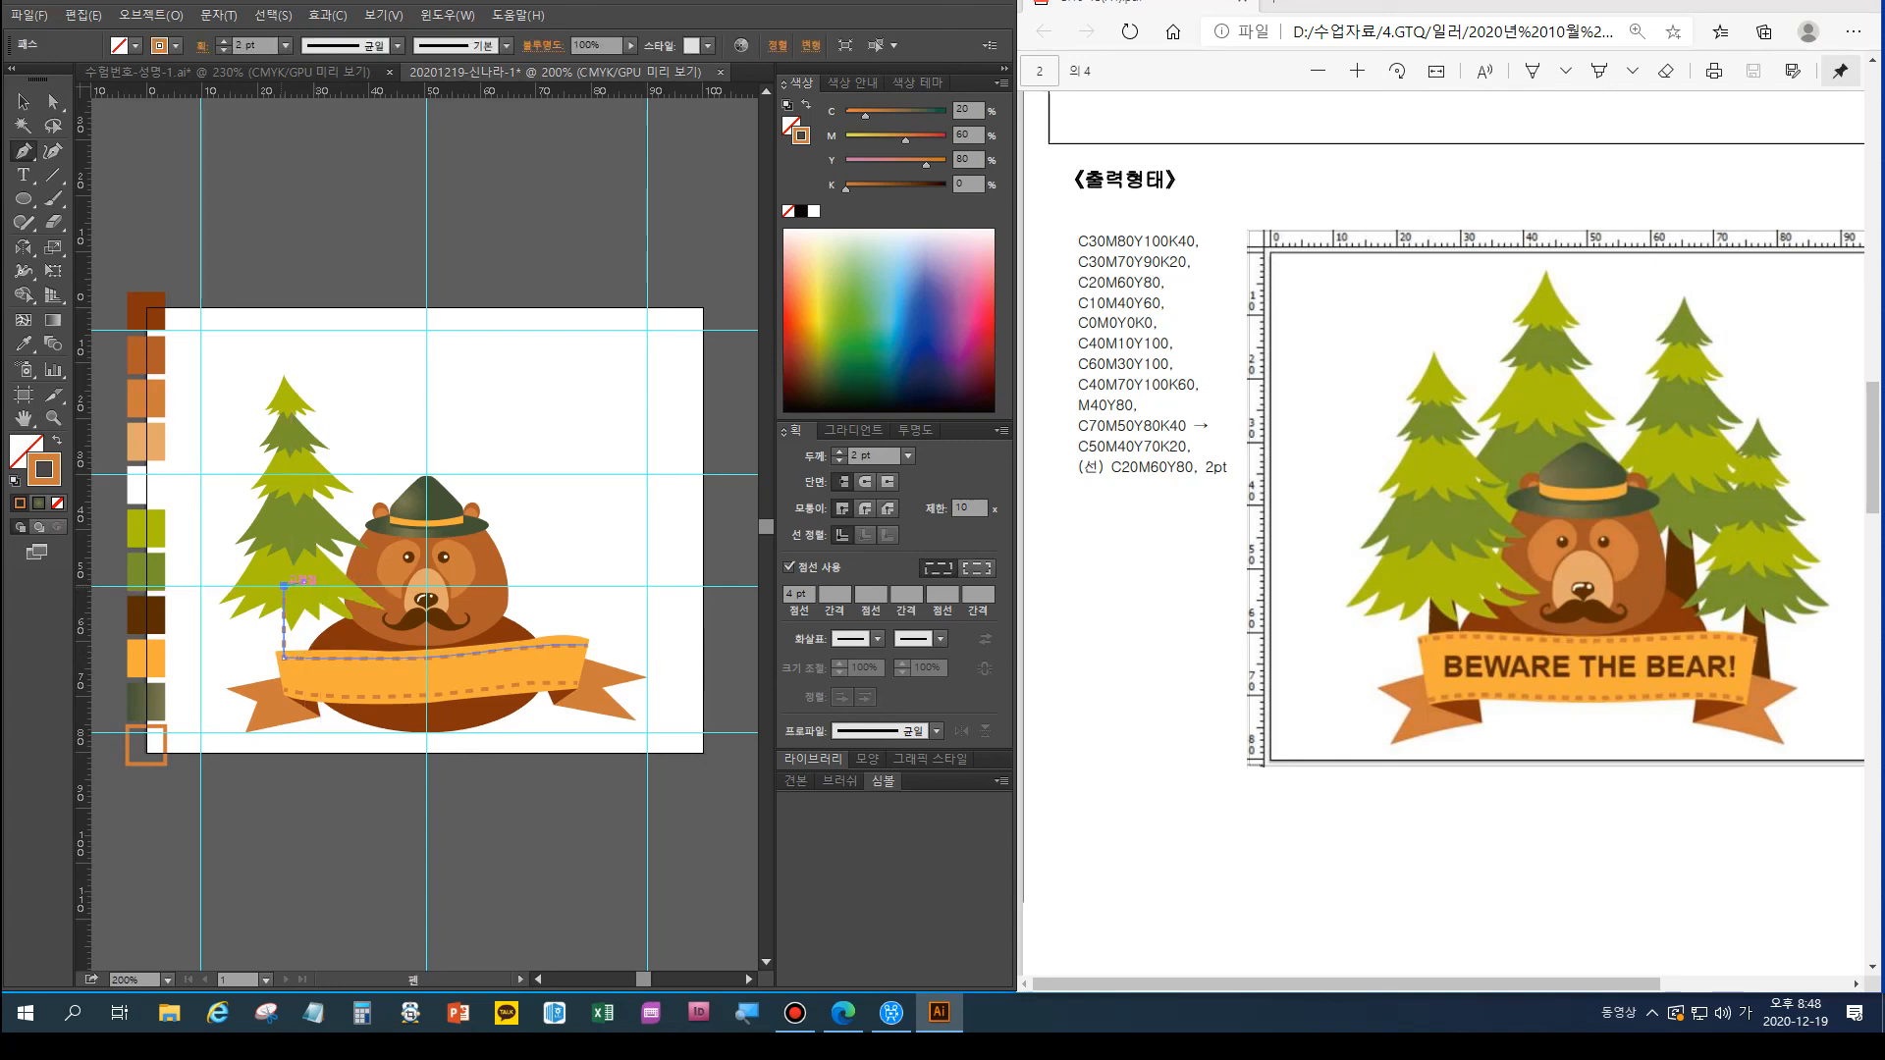
Undo the accidental join with the ribbon's dashed line and clear the selection
{"action": "key", "text": "ctrl+z"}
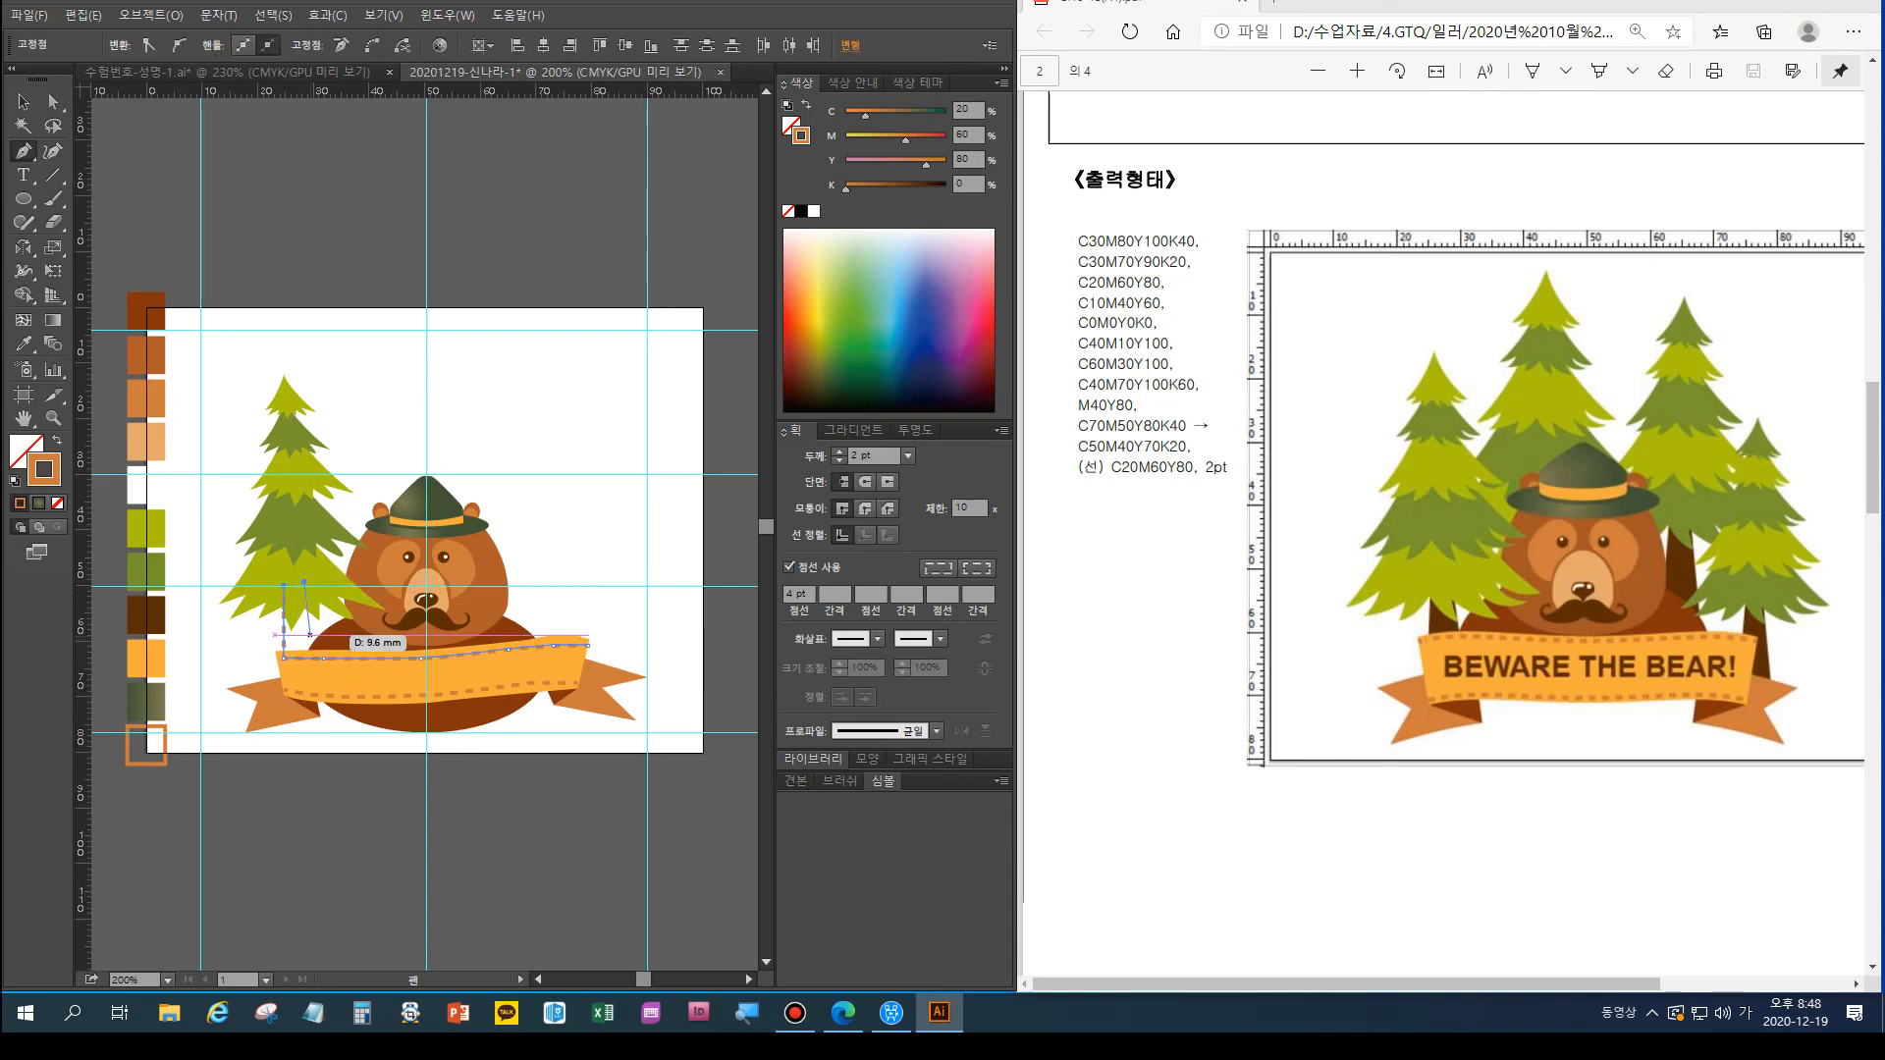
{"action": "left_click", "coordinate": [393, 422], "text": "ctrl"}
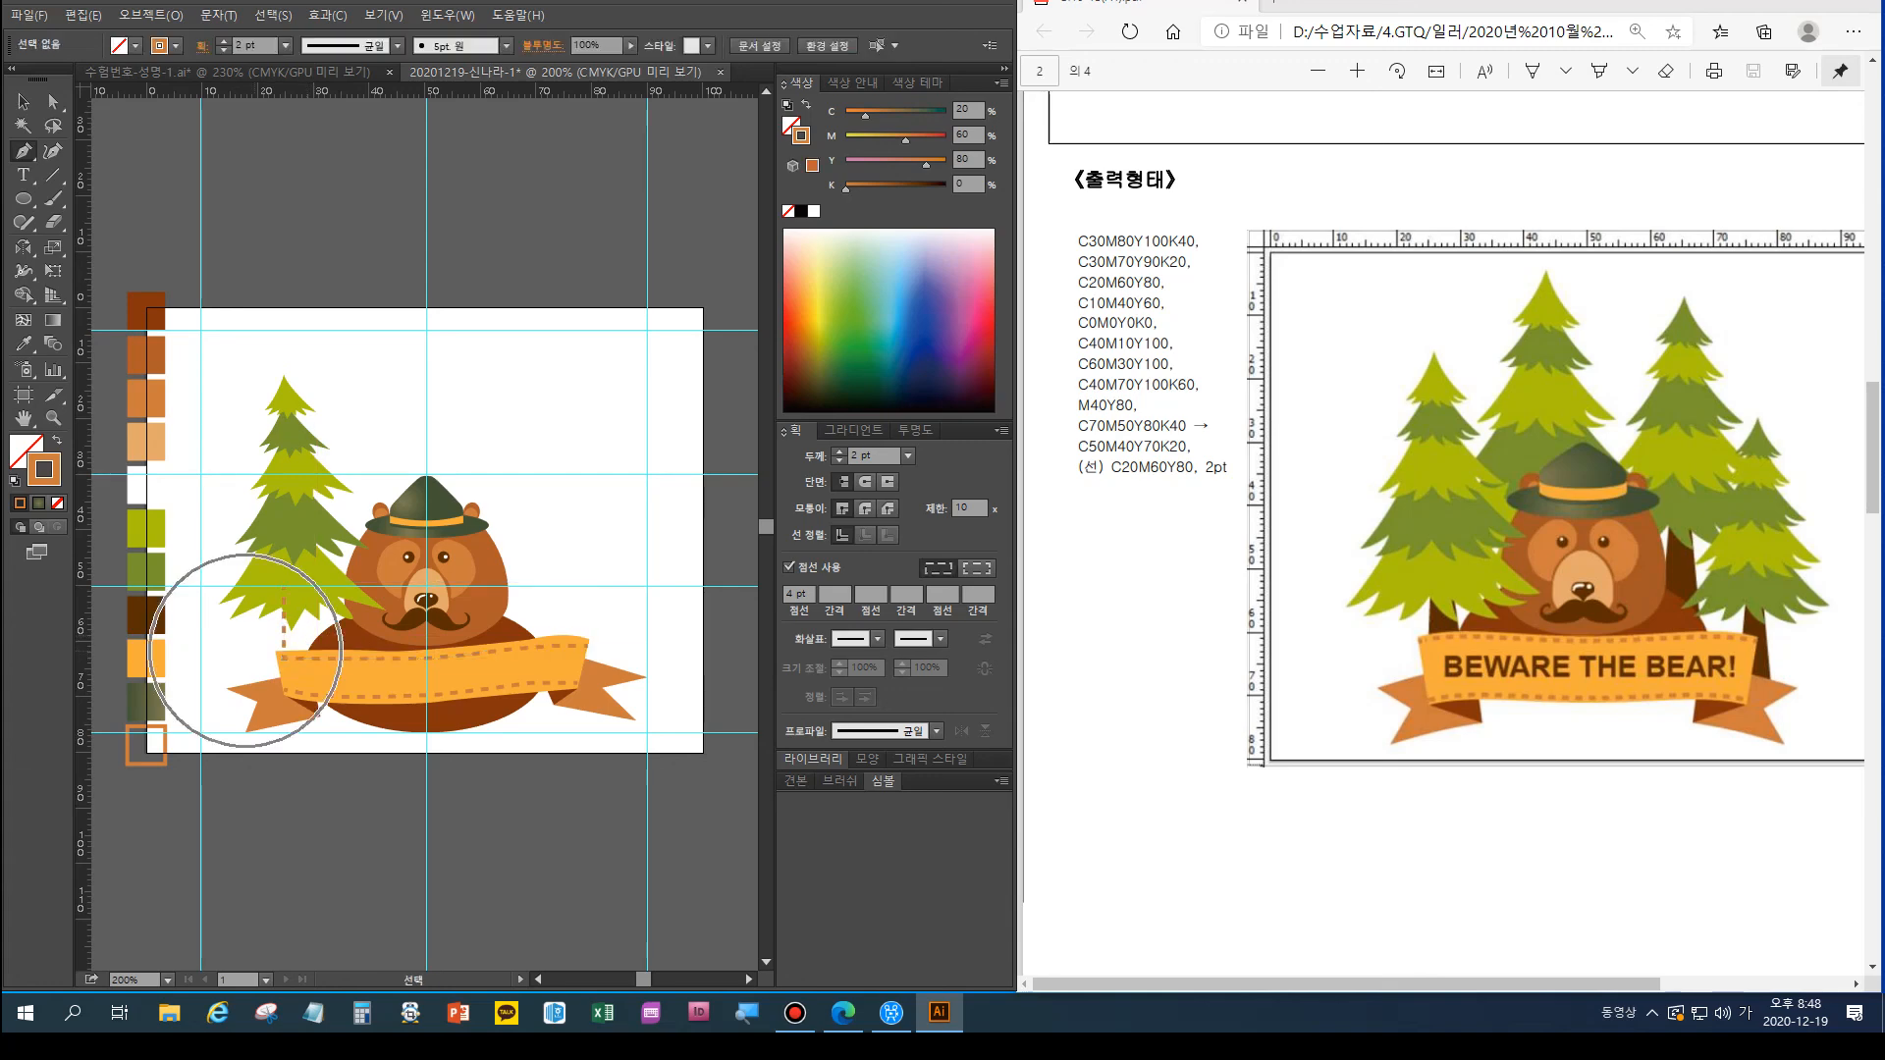
{"action": "key", "text": "ctrl+z"}
{"action": "key", "text": "ctrl+z"}
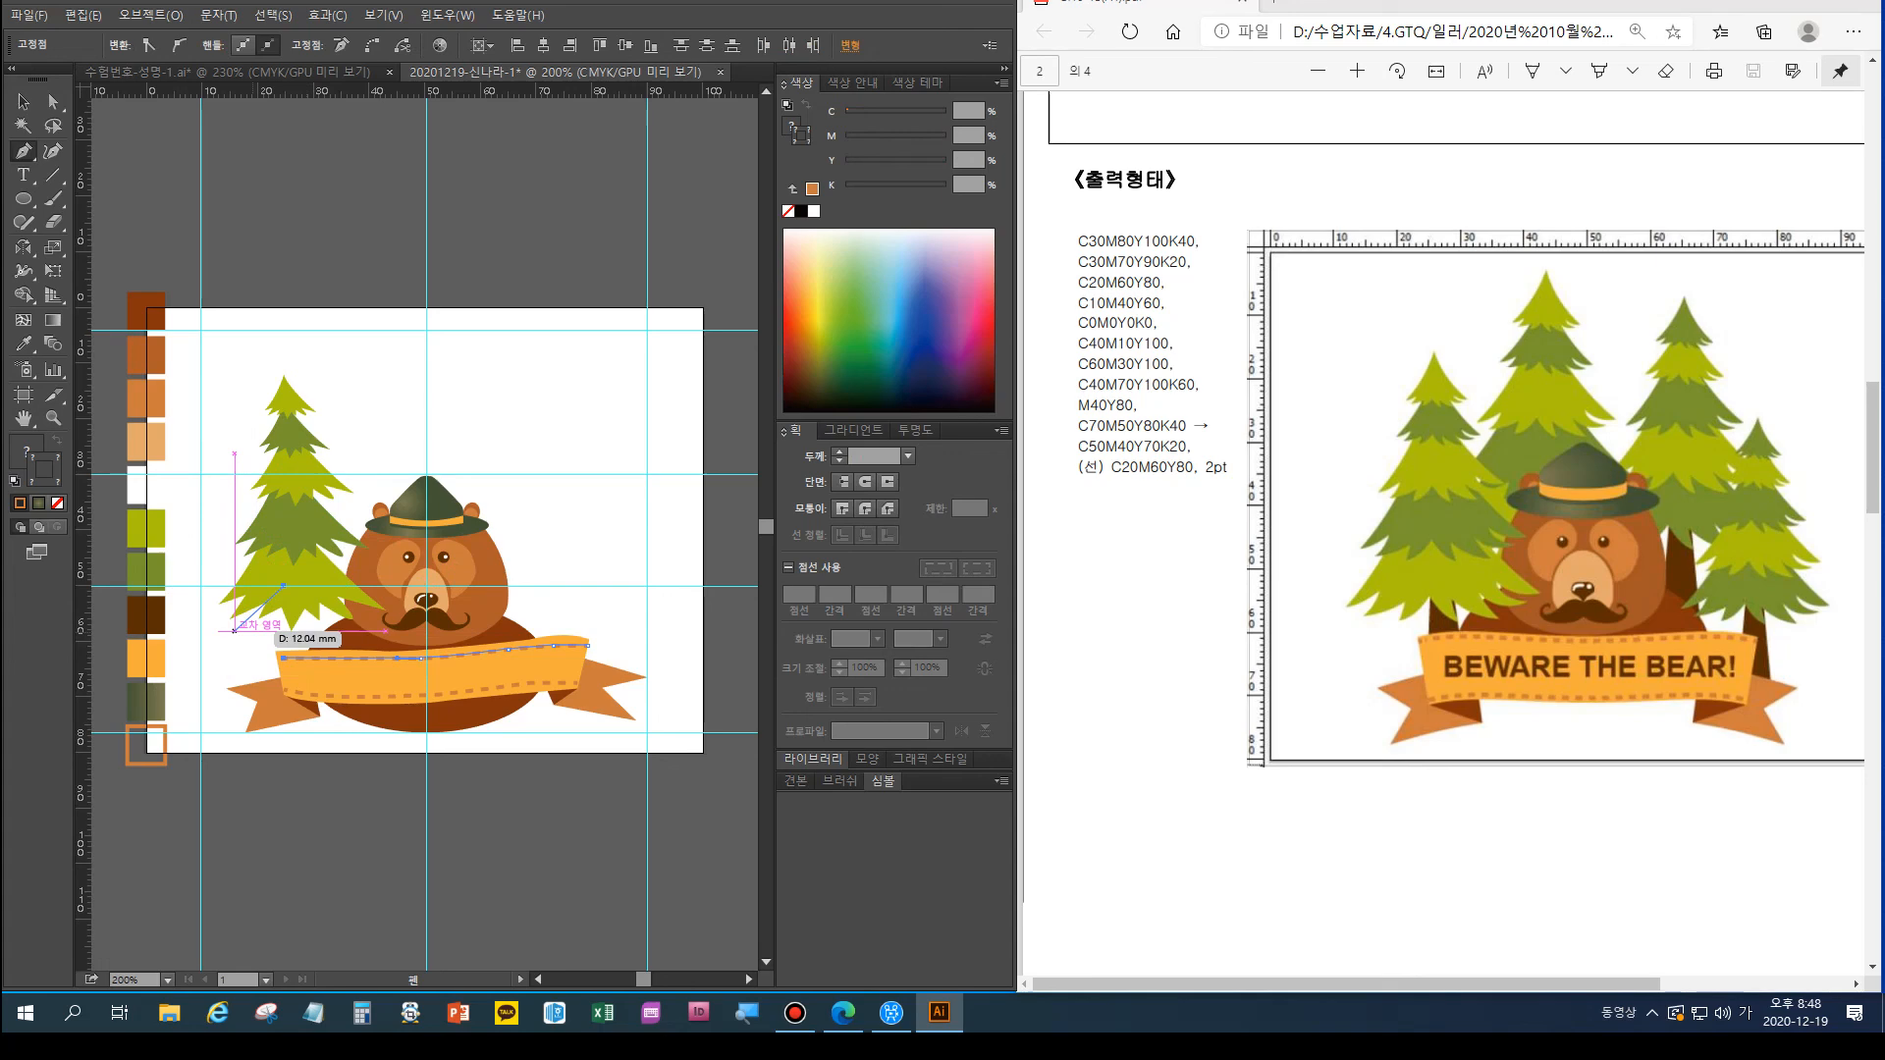
{"action": "key", "text": "ctrl+z"}
{"action": "key", "text": "ctrl+z"}
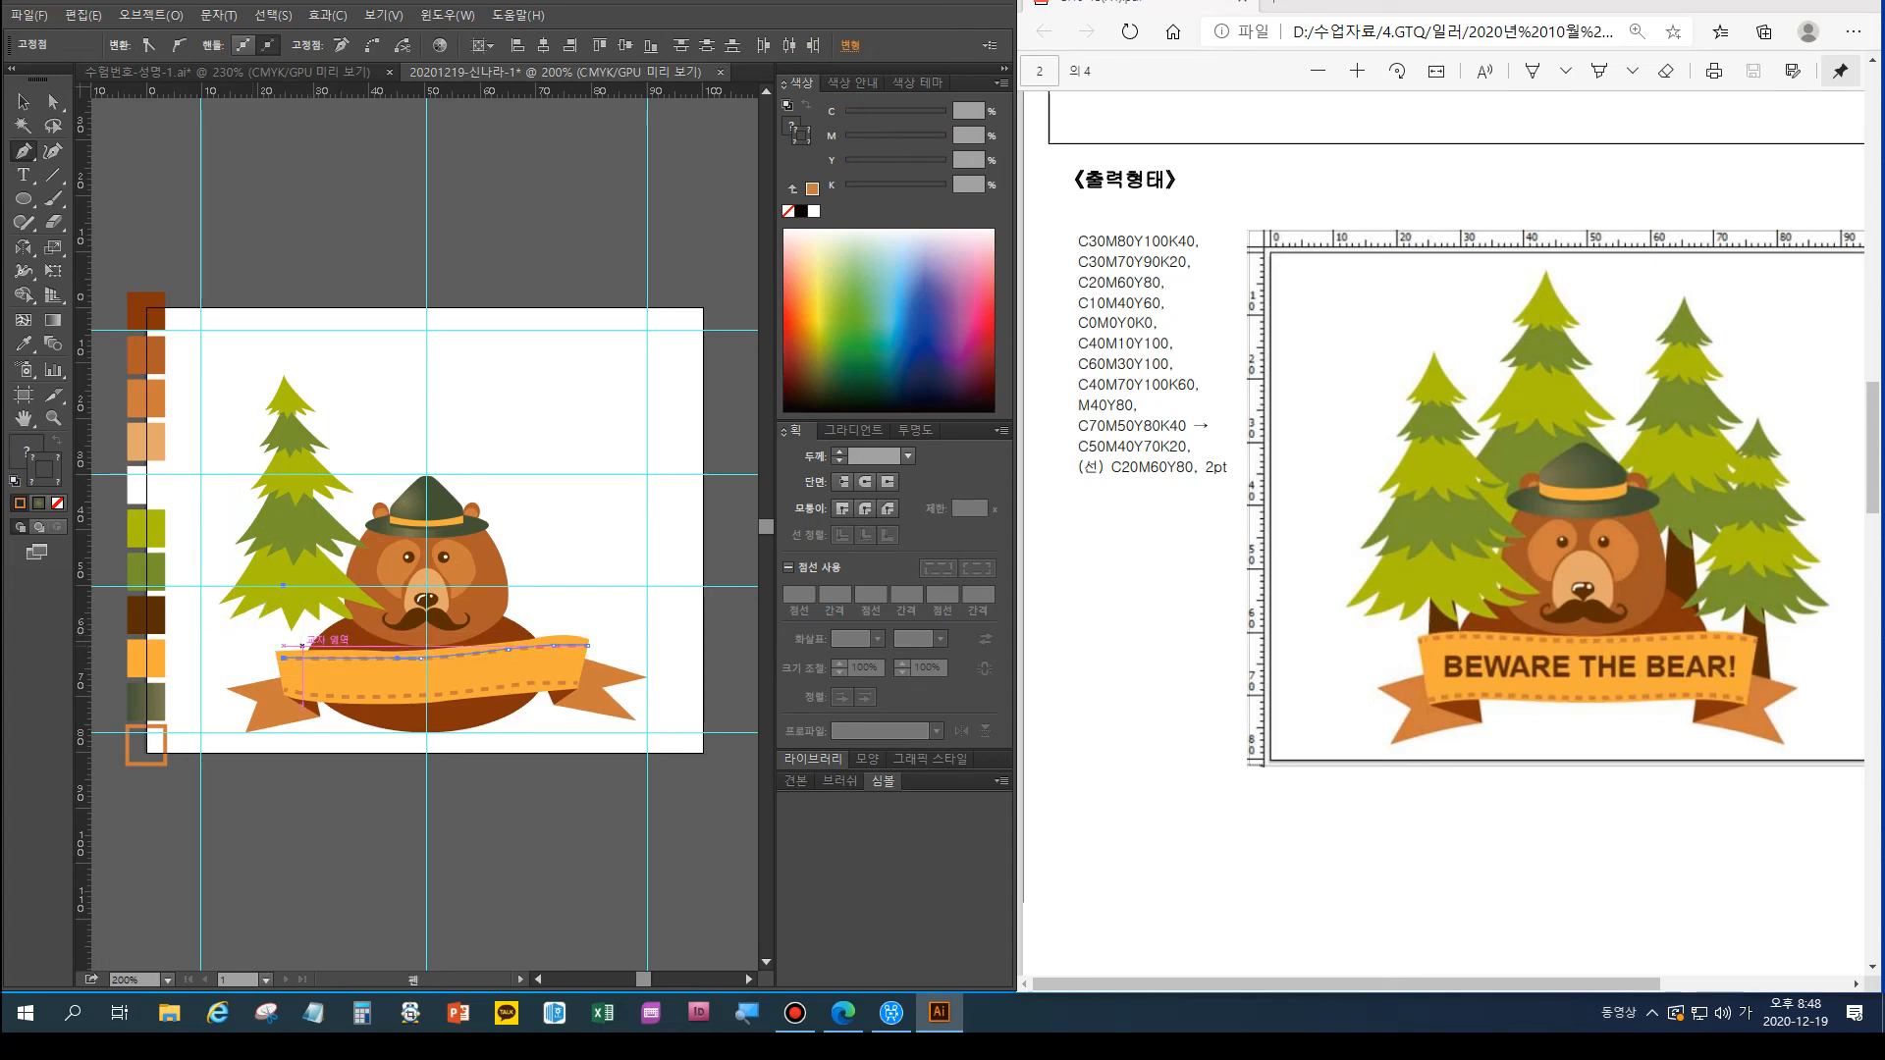
{"action": "key", "text": "ctrl+shift+z"}
{"action": "key", "text": "ctrl+shift+z"}
{"action": "key", "text": "ctrl+z"}
{"action": "key", "text": "ctrl+shift+a"}
{"action": "left_click", "coordinate": [23, 102]}
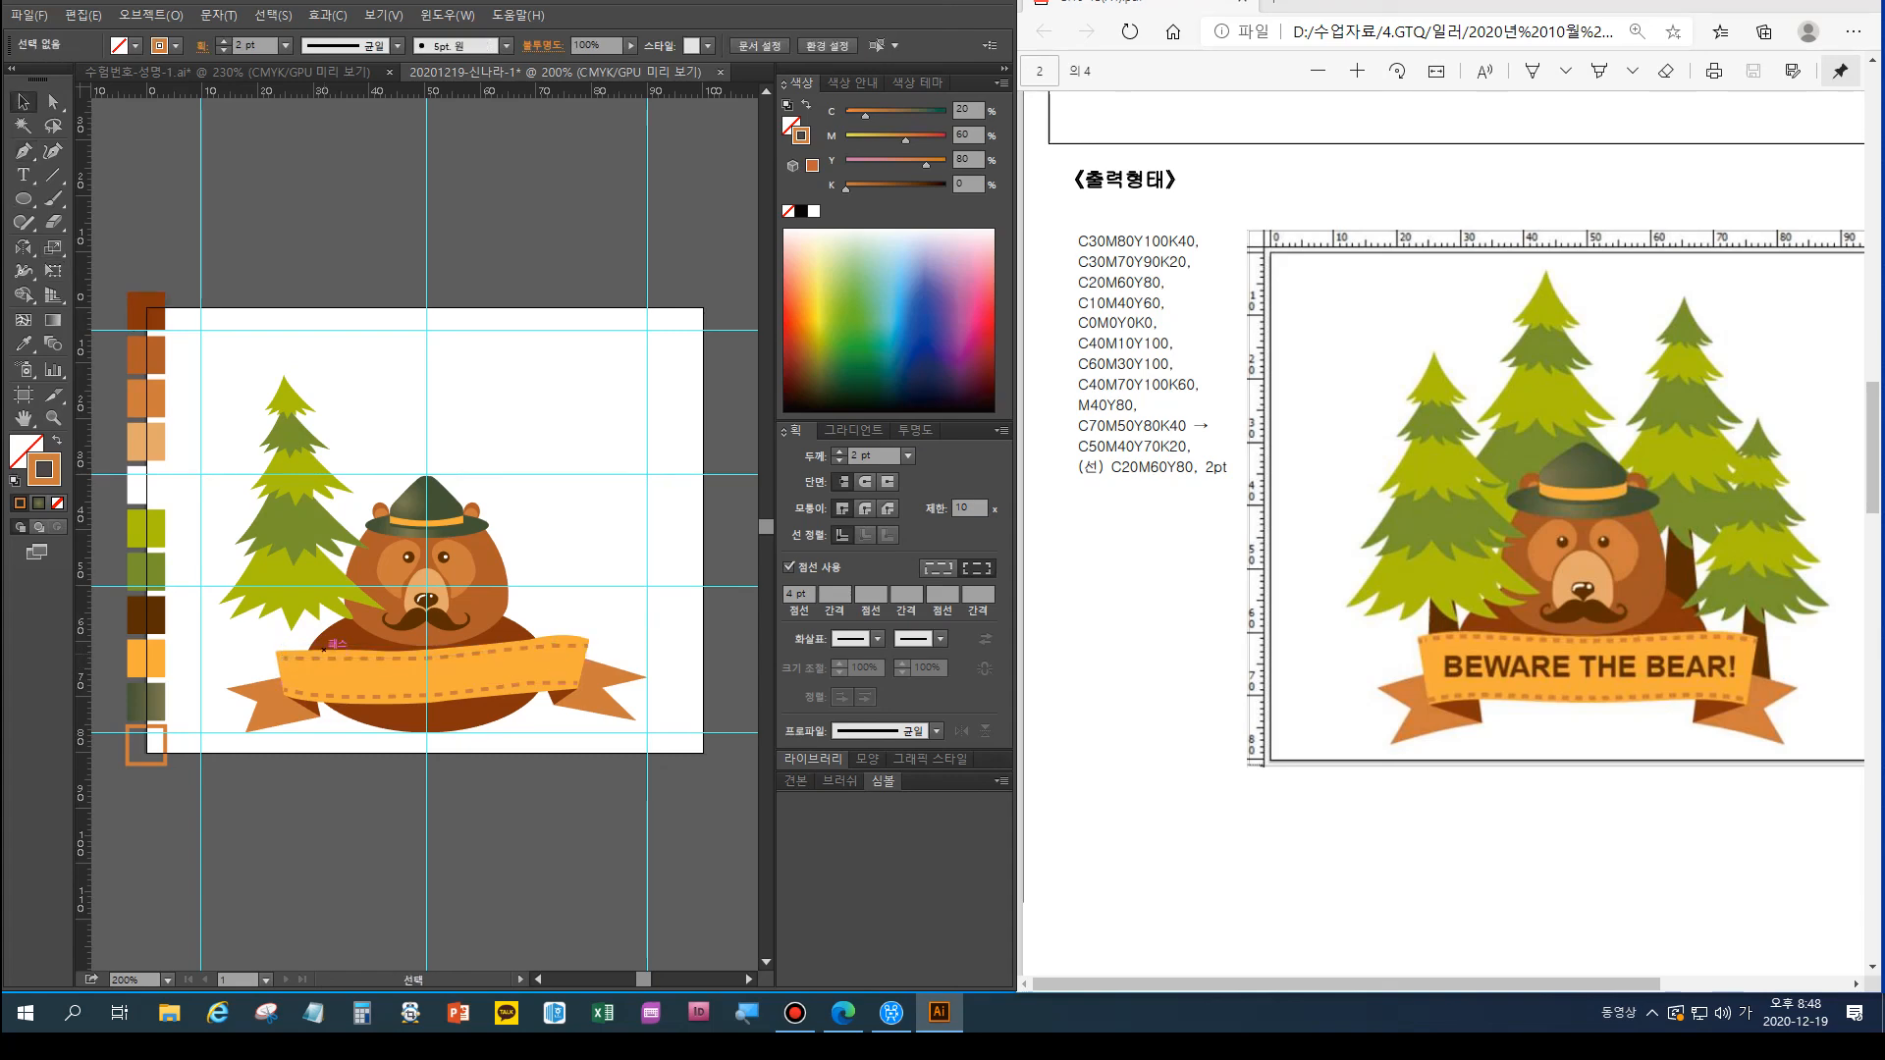
Draw a closed dark brown trunk shape beneath the left pine tree
{"action": "key", "text": "p"}
{"action": "left_click", "coordinate": [23, 344]}
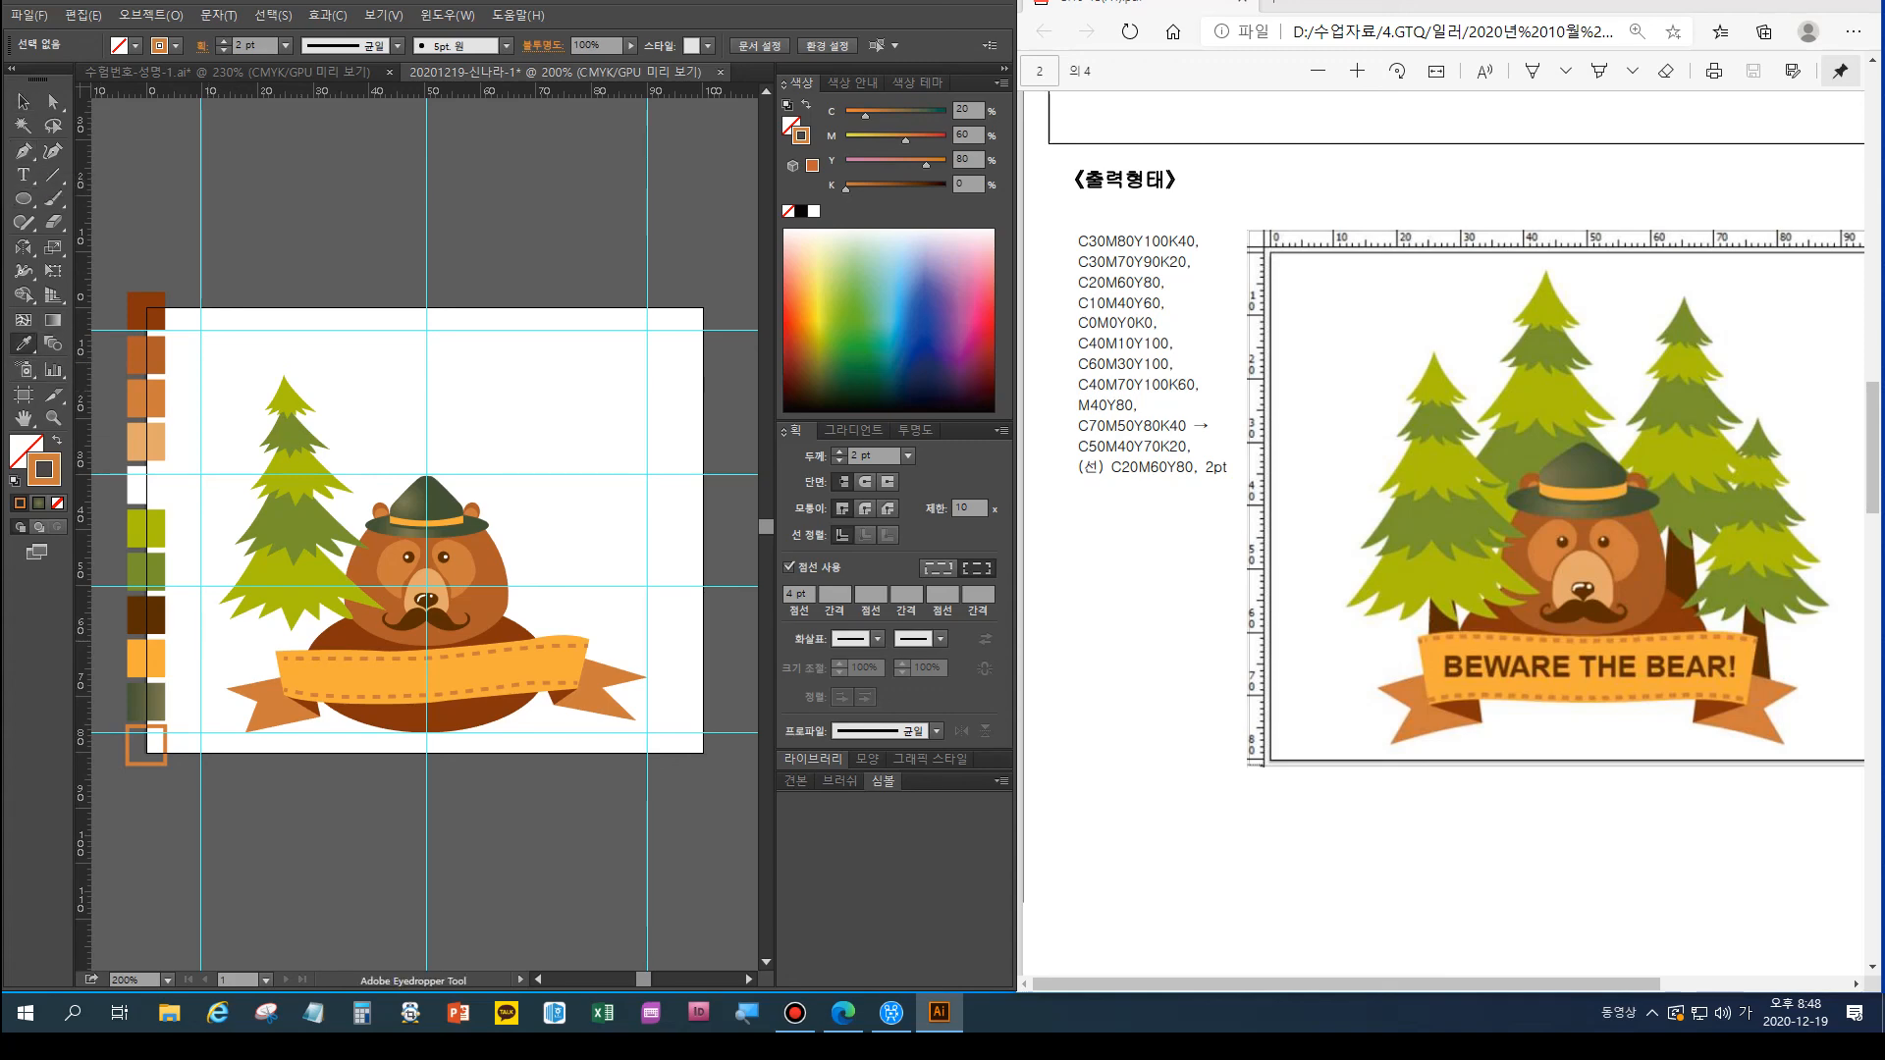
{"action": "left_click", "coordinate": [146, 616]}
{"action": "left_click", "coordinate": [24, 151]}
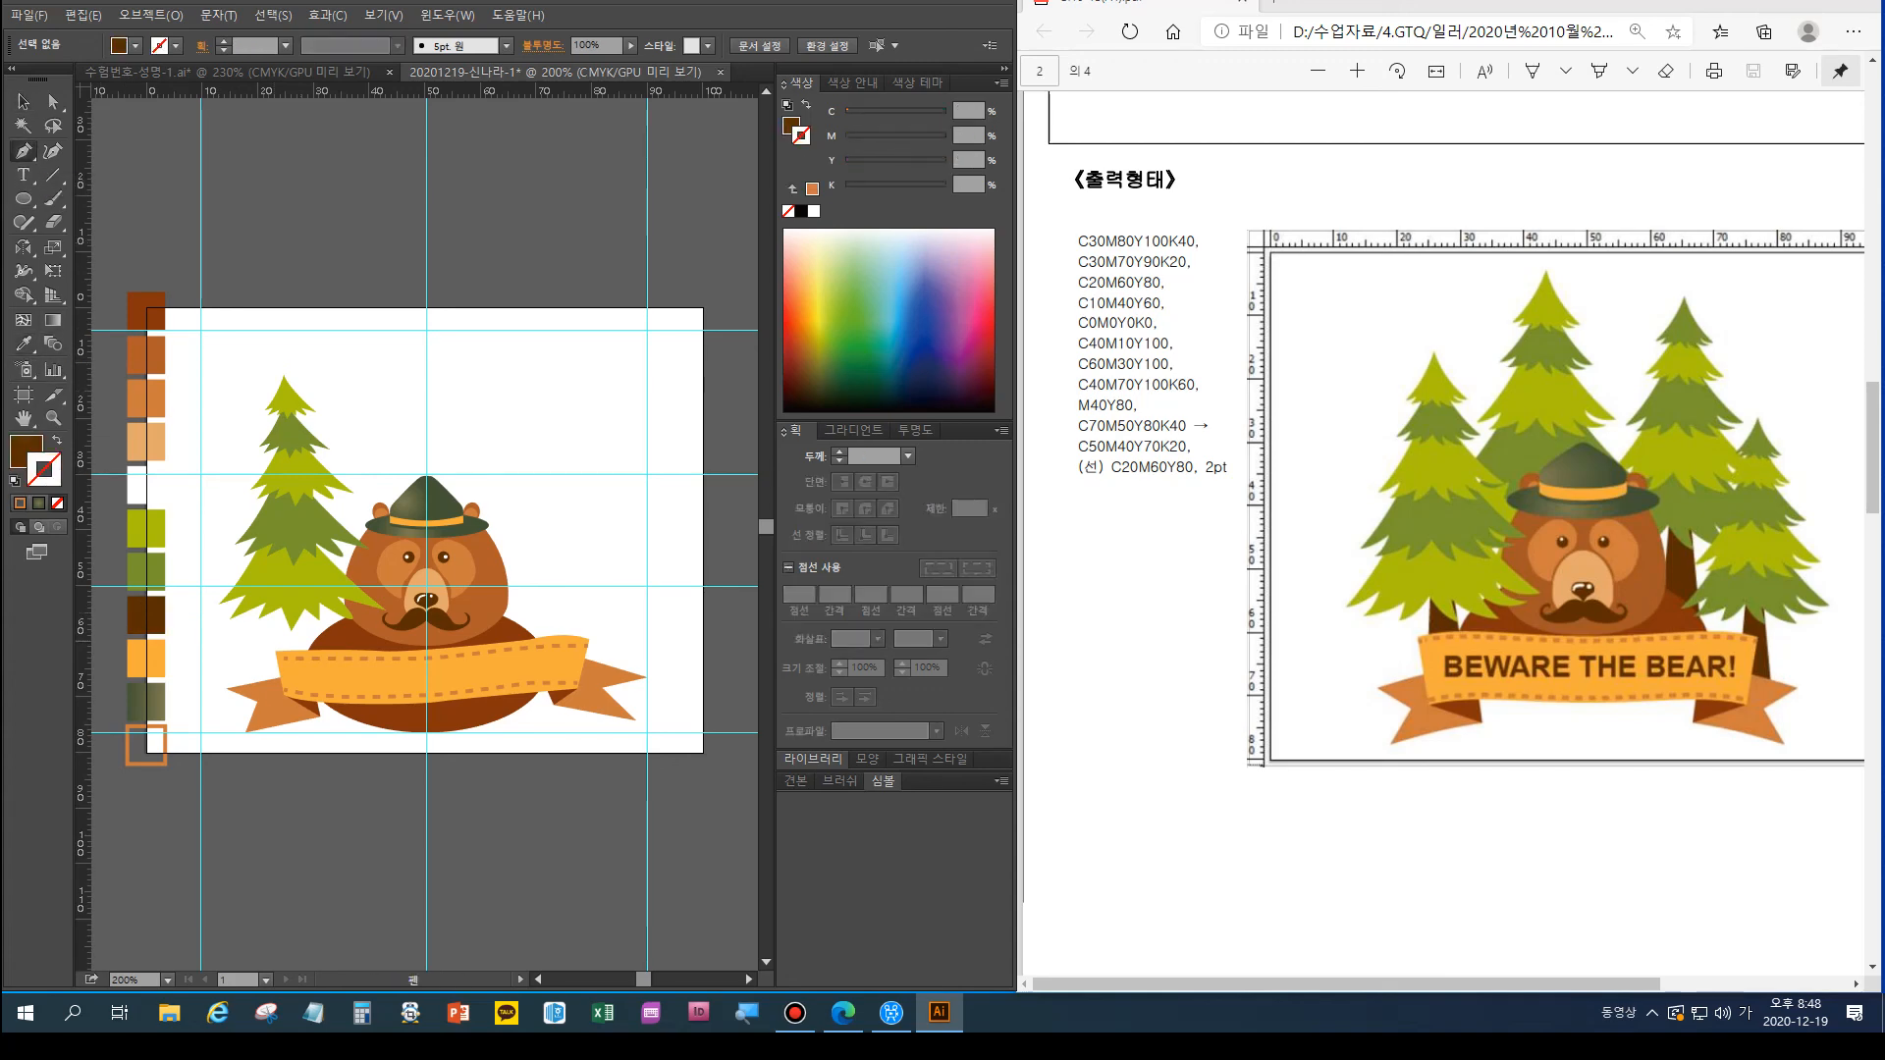
{"action": "left_click", "coordinate": [283, 586]}
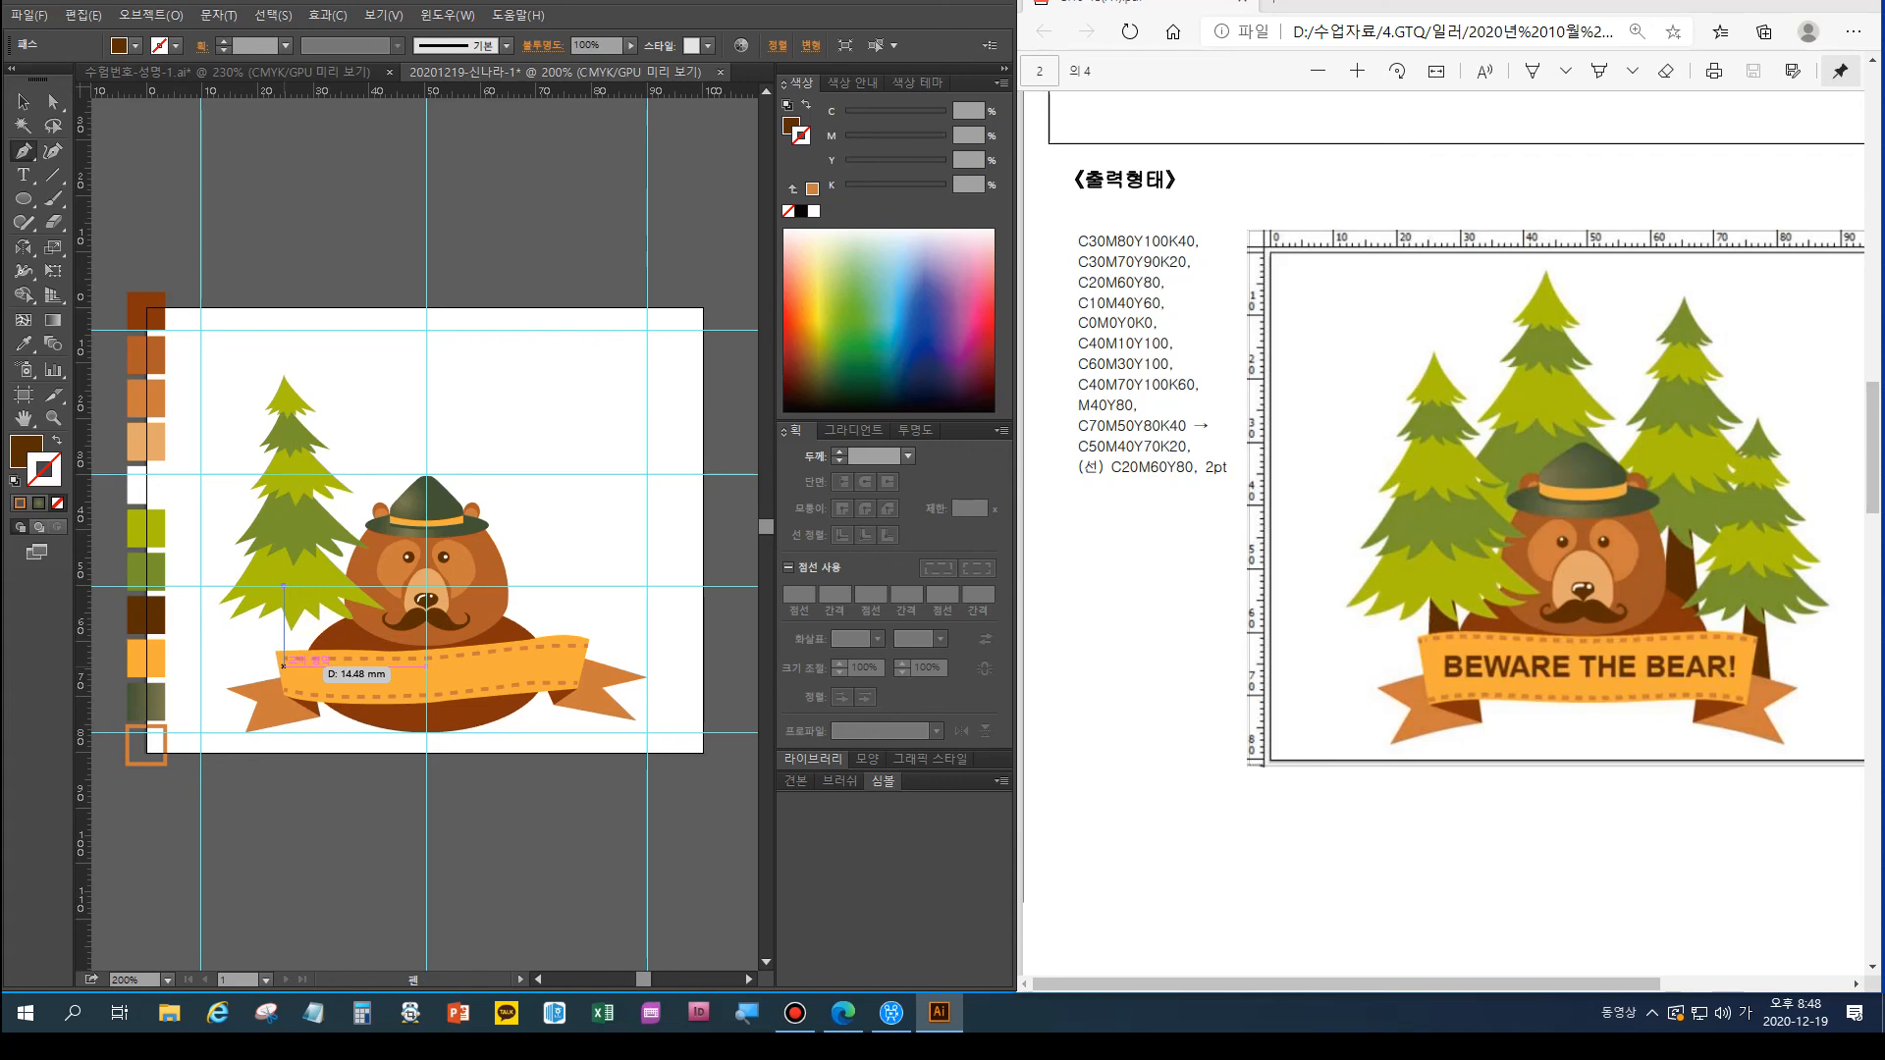
{"action": "left_click", "coordinate": [283, 666]}
{"action": "left_click", "coordinate": [319, 663]}
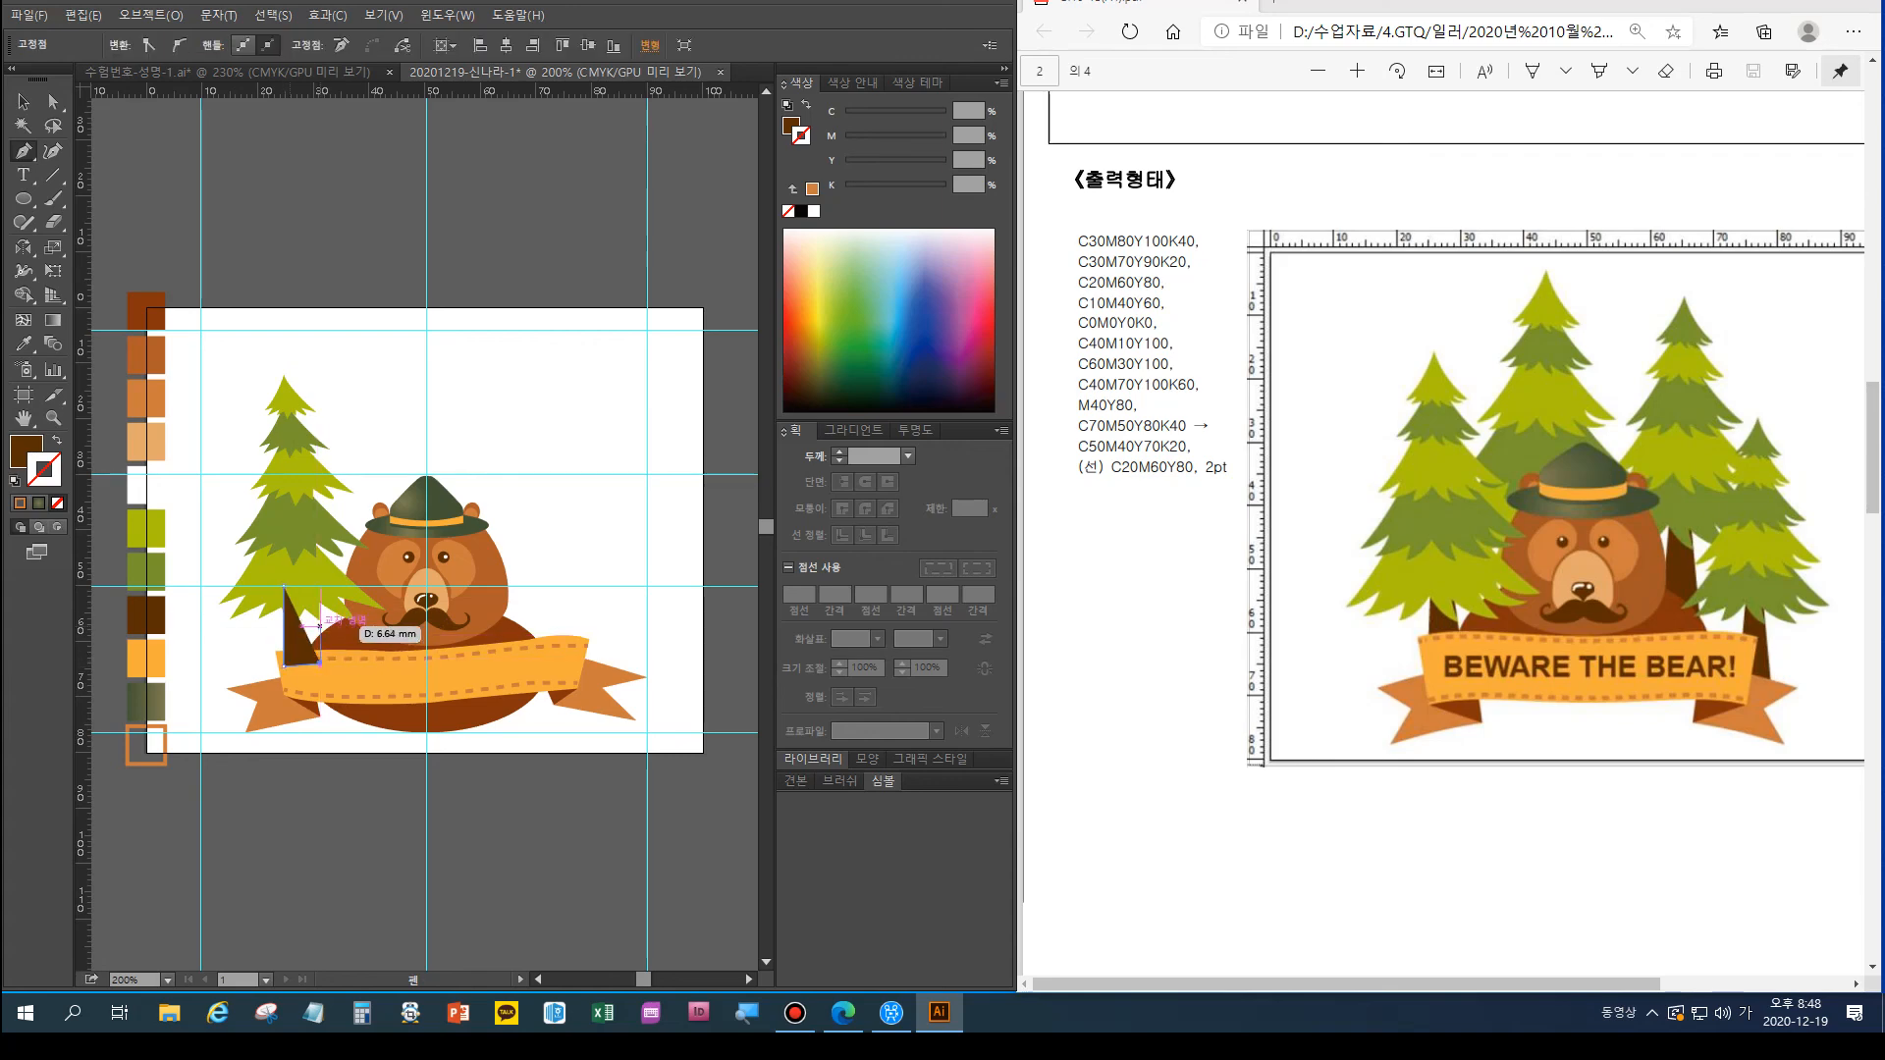
{"action": "left_click", "coordinate": [304, 586]}
{"action": "left_click", "coordinate": [283, 586]}
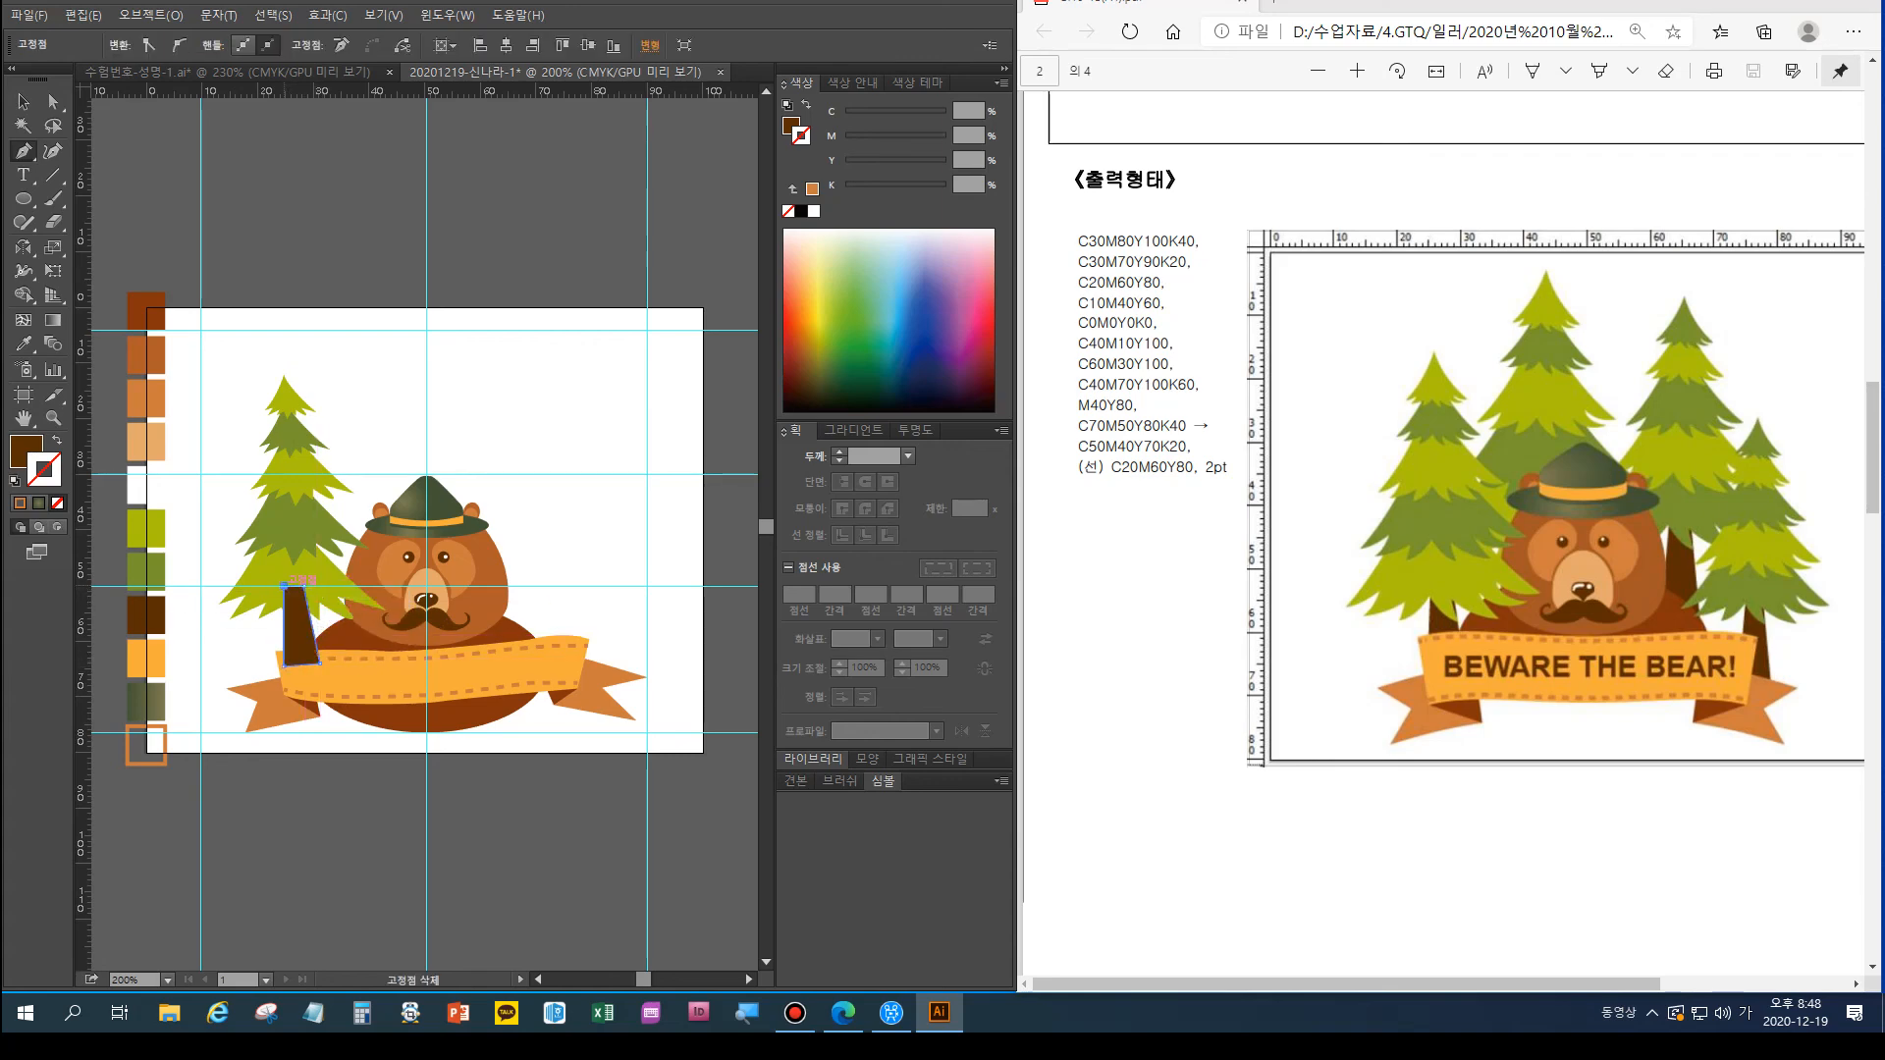
Bring the left tree's foliage in front of the trunk and group them together
{"action": "key", "text": "v"}
{"action": "left_click", "coordinate": [425, 403]}
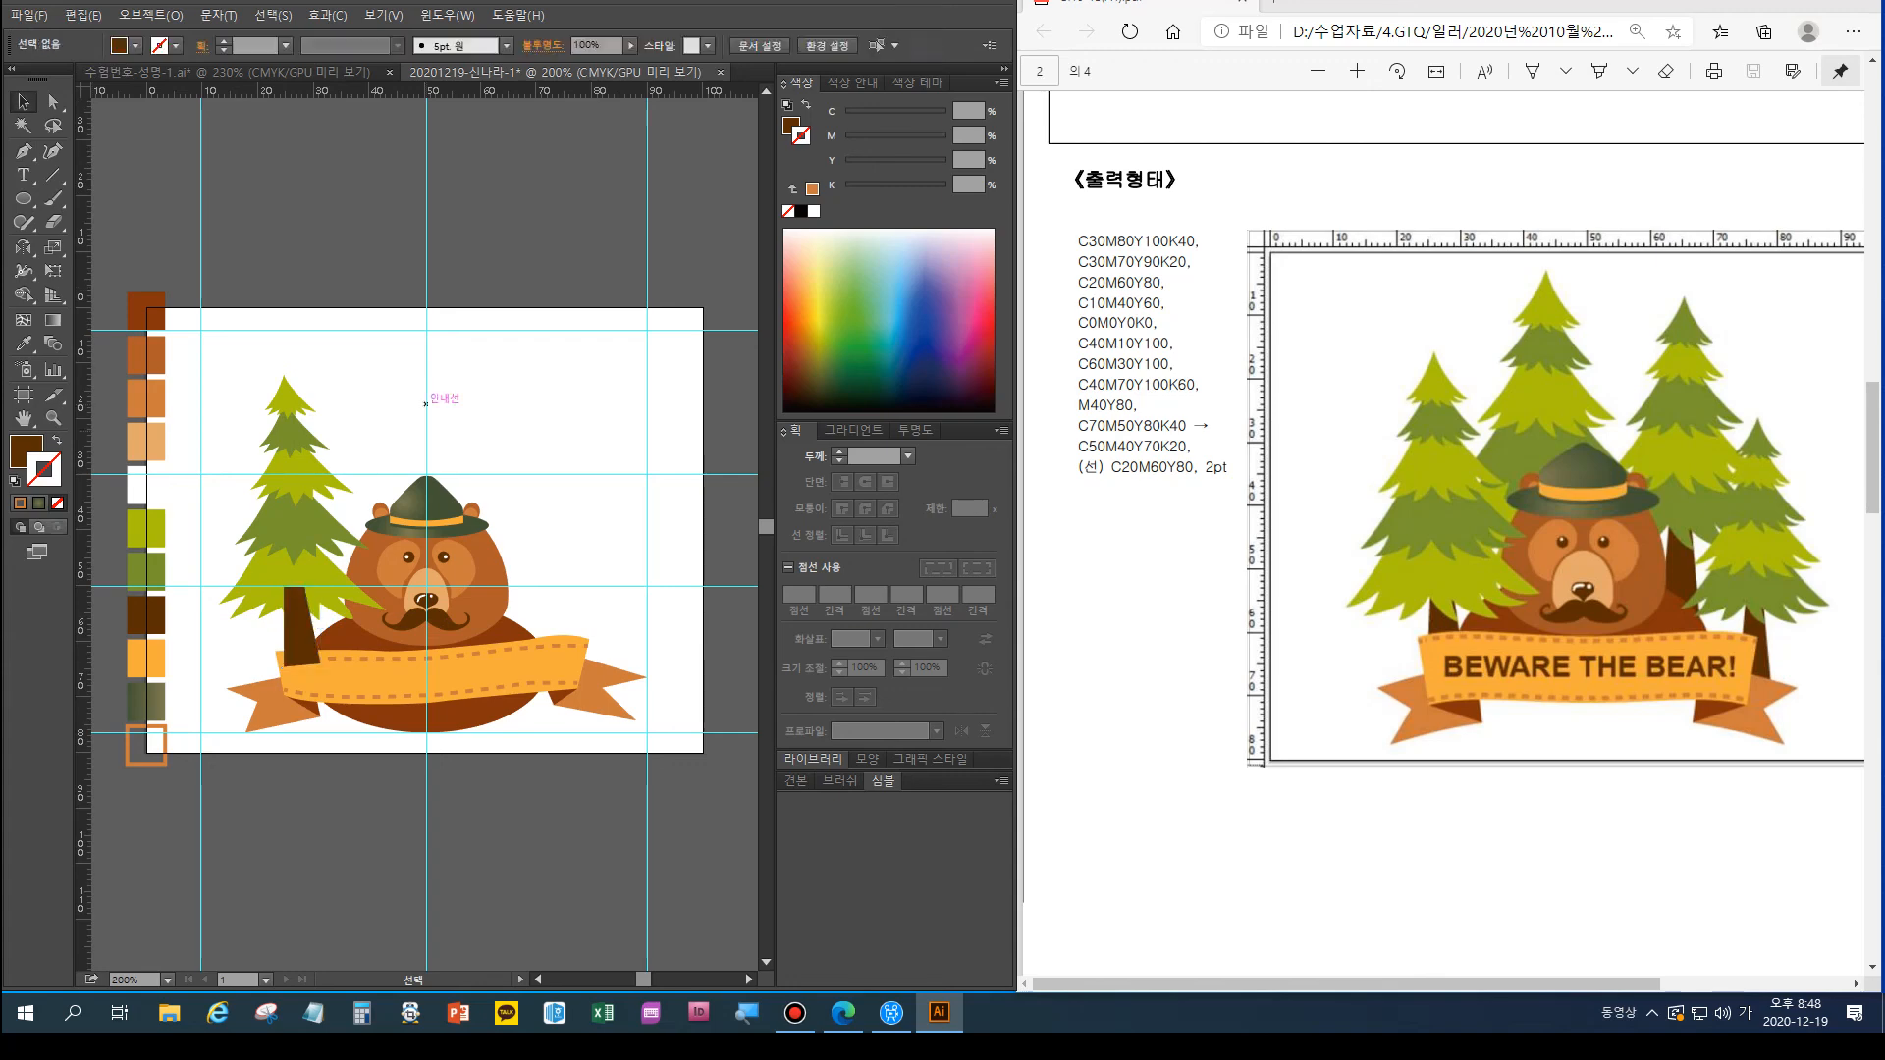
{"action": "left_click", "coordinate": [300, 633]}
{"action": "left_click", "coordinate": [297, 483], "text": "shift"}
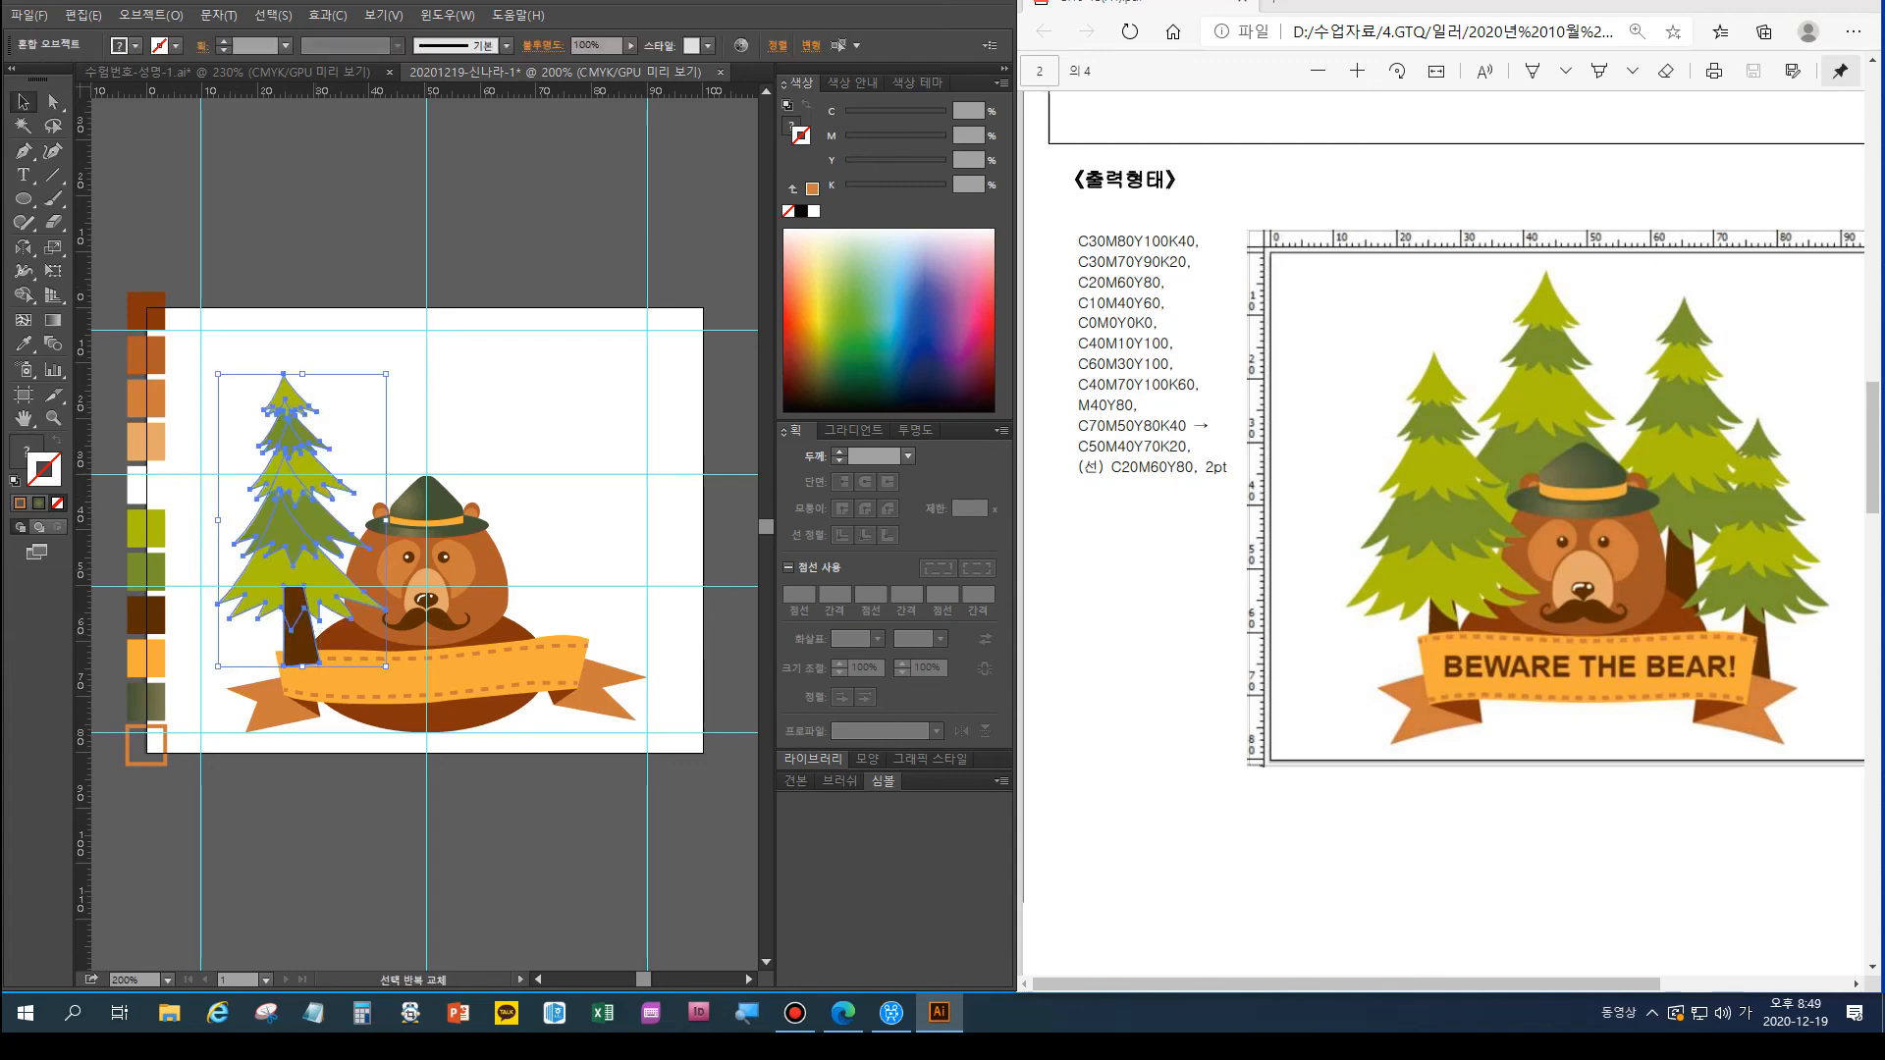
{"action": "left_click", "coordinate": [412, 422]}
{"action": "left_click", "coordinate": [293, 518]}
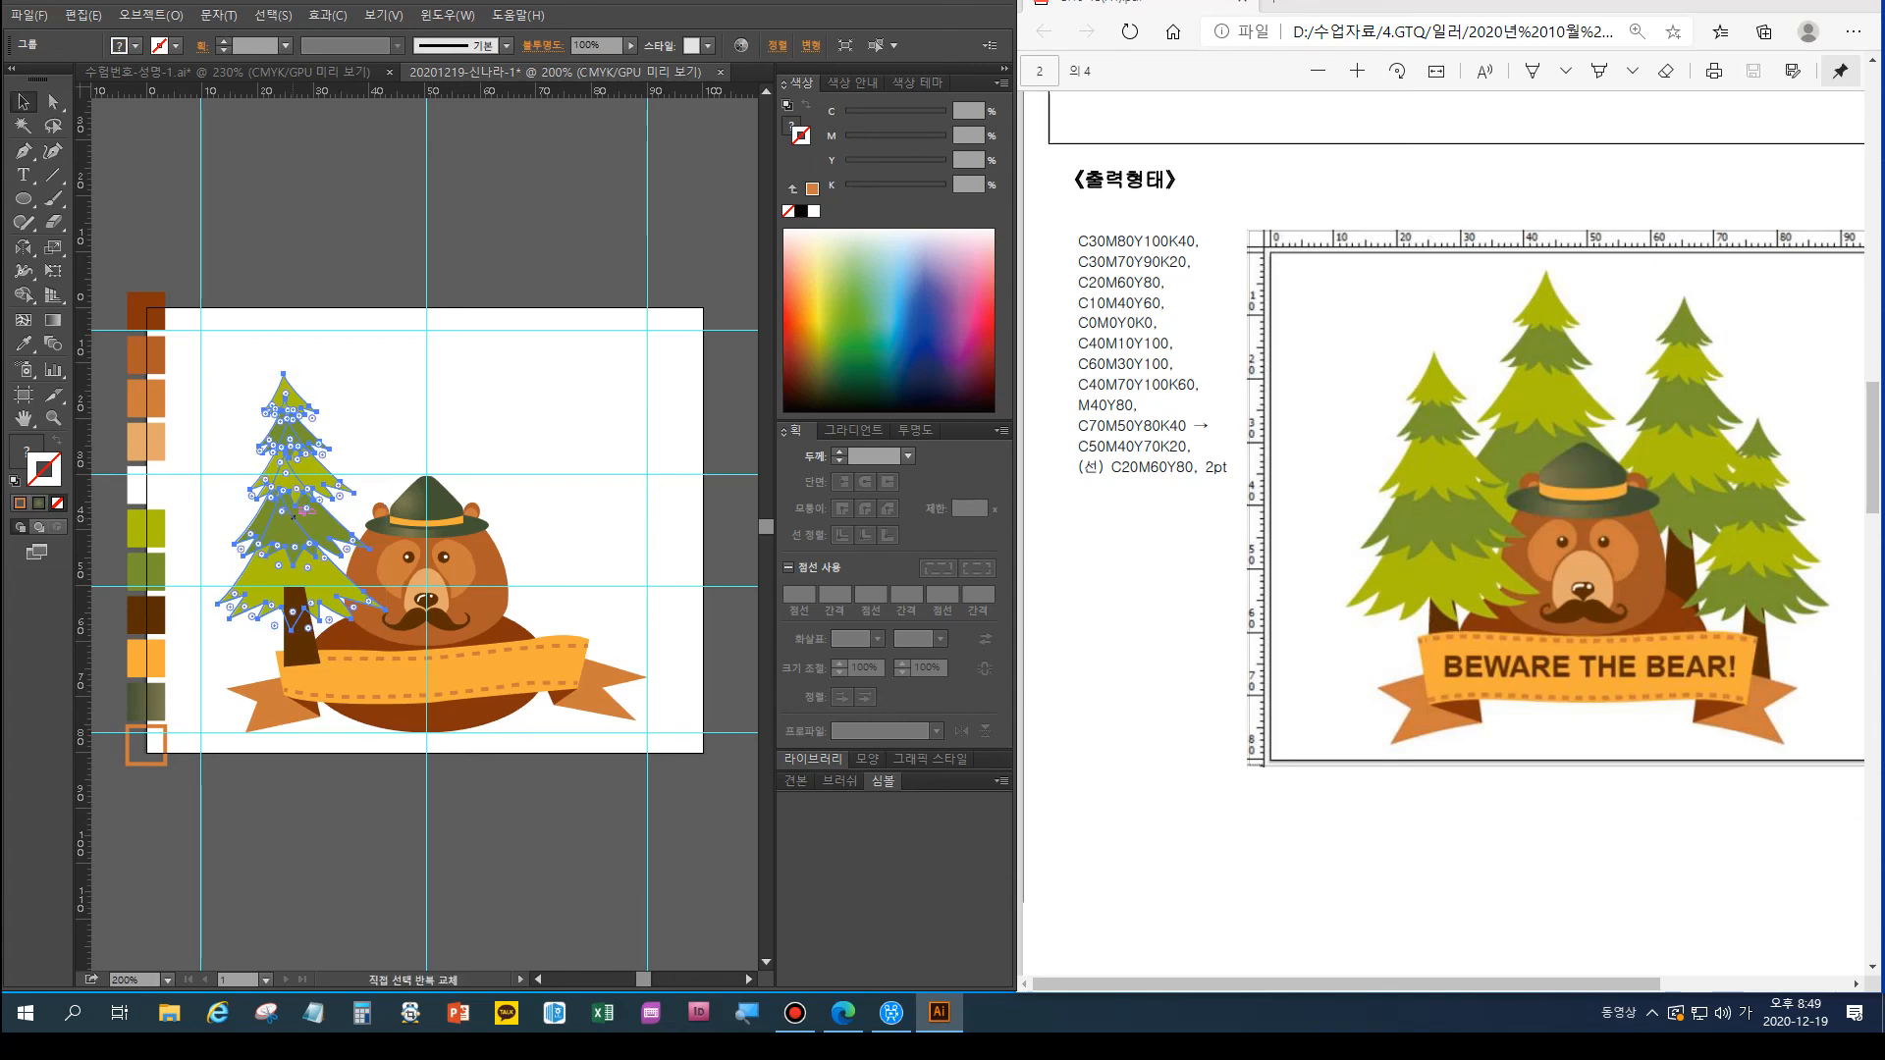
{"action": "key", "text": "ctrl+shift+bracketright"}
{"action": "left_click", "coordinate": [305, 643], "text": "shift"}
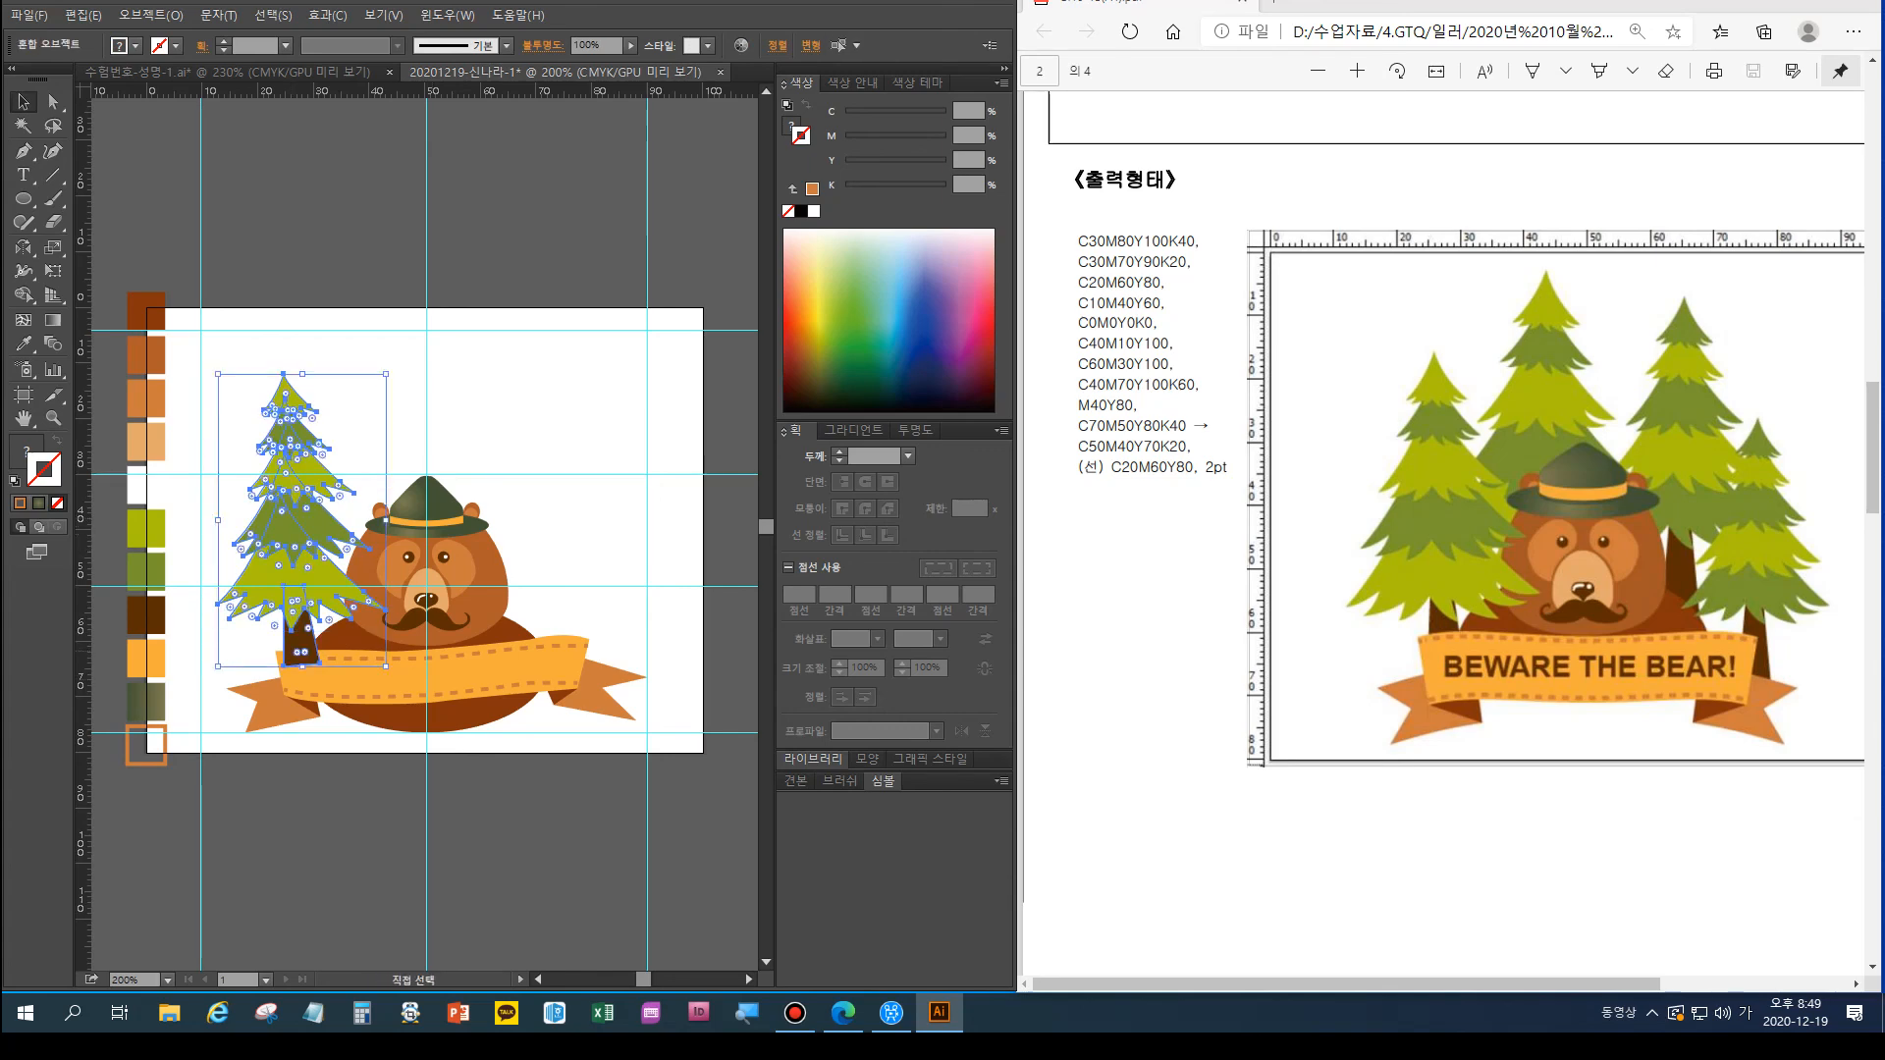
{"action": "key", "text": "ctrl+g"}
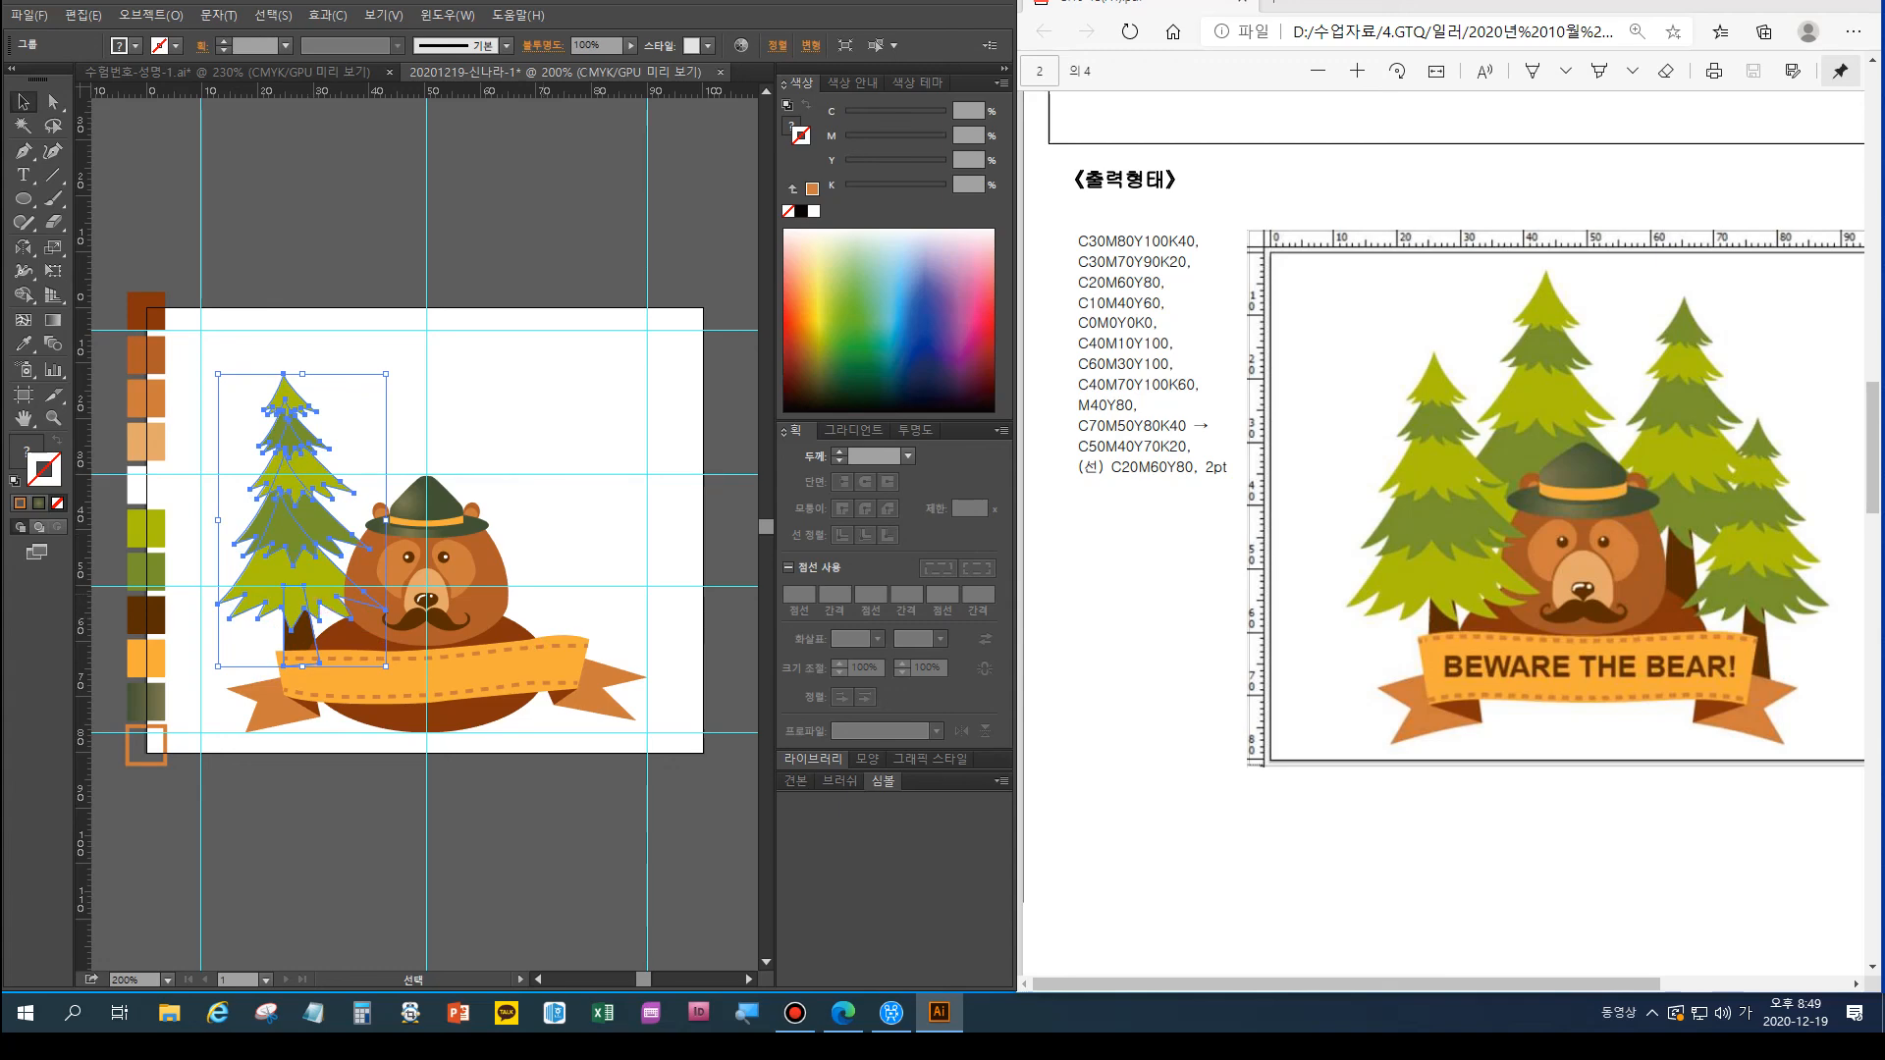
{"action": "left_click", "coordinate": [236, 644]}
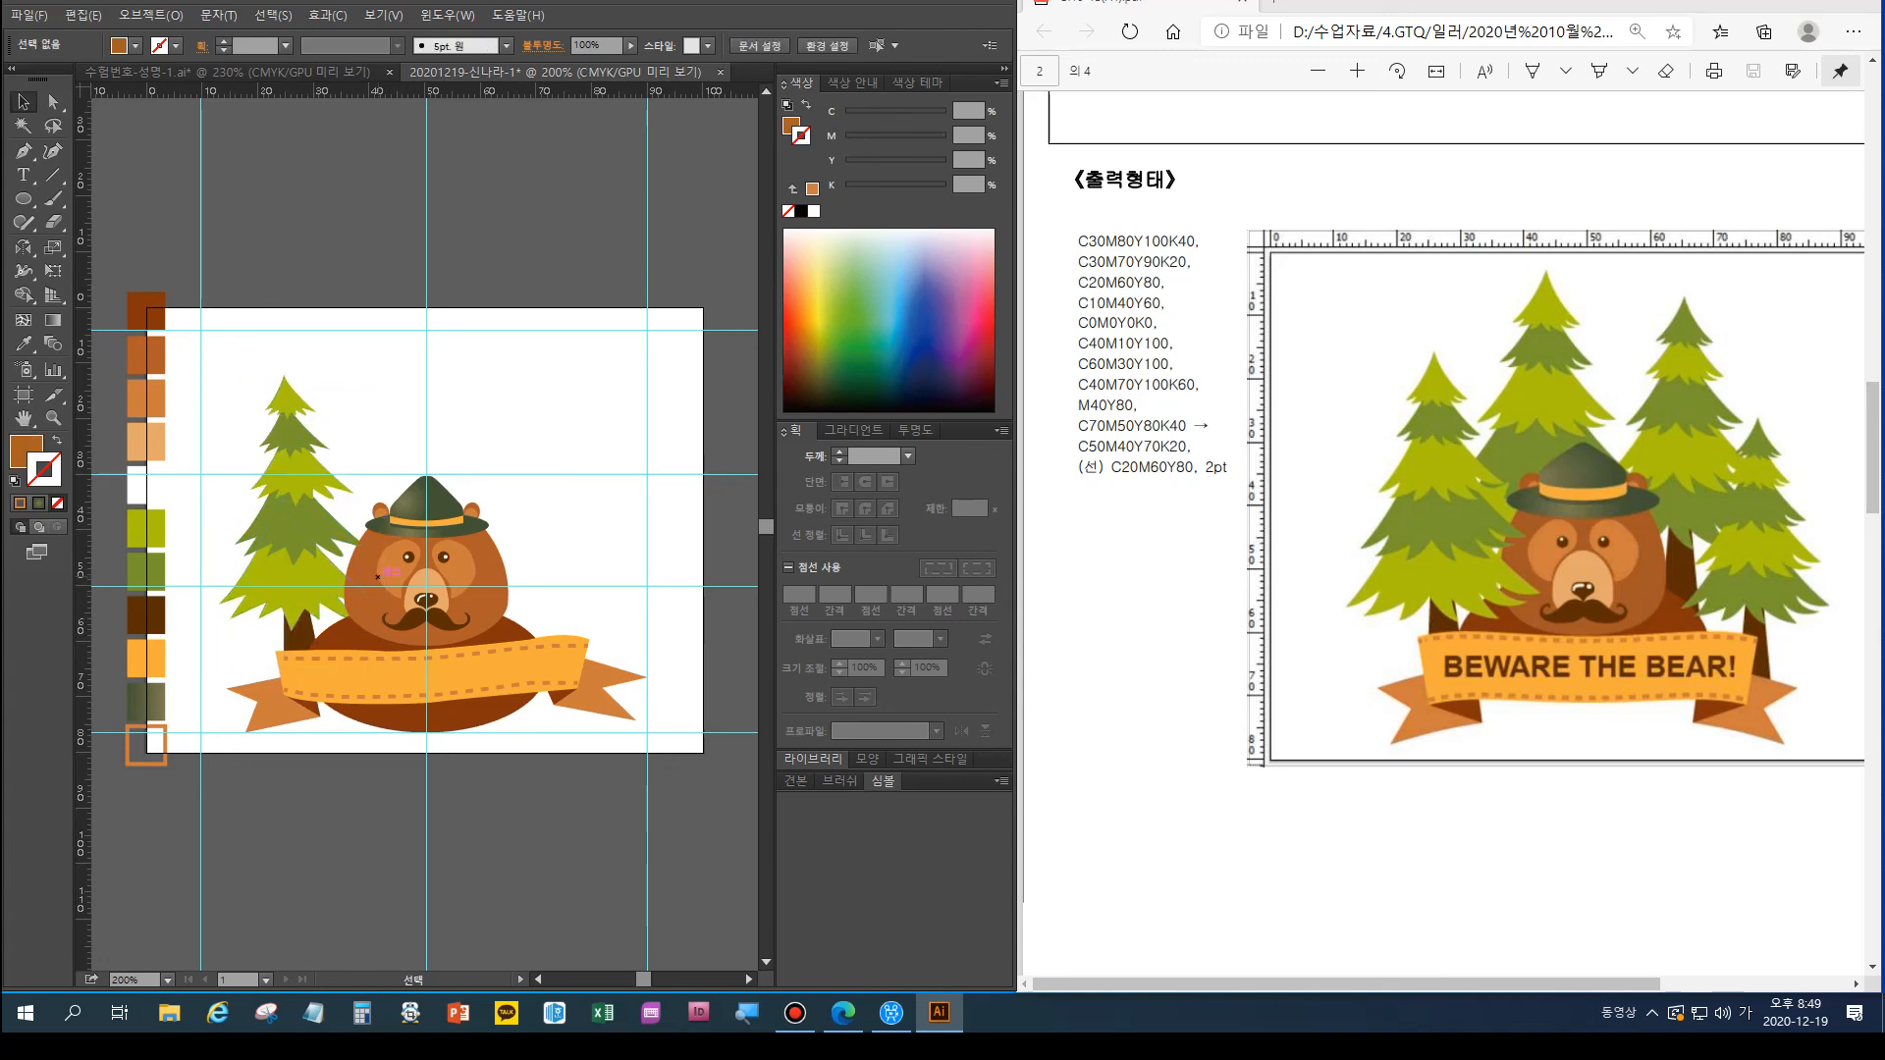
Unlock all artwork and send the tree group one level back, behind the ribbon
{"action": "key", "text": "a"}
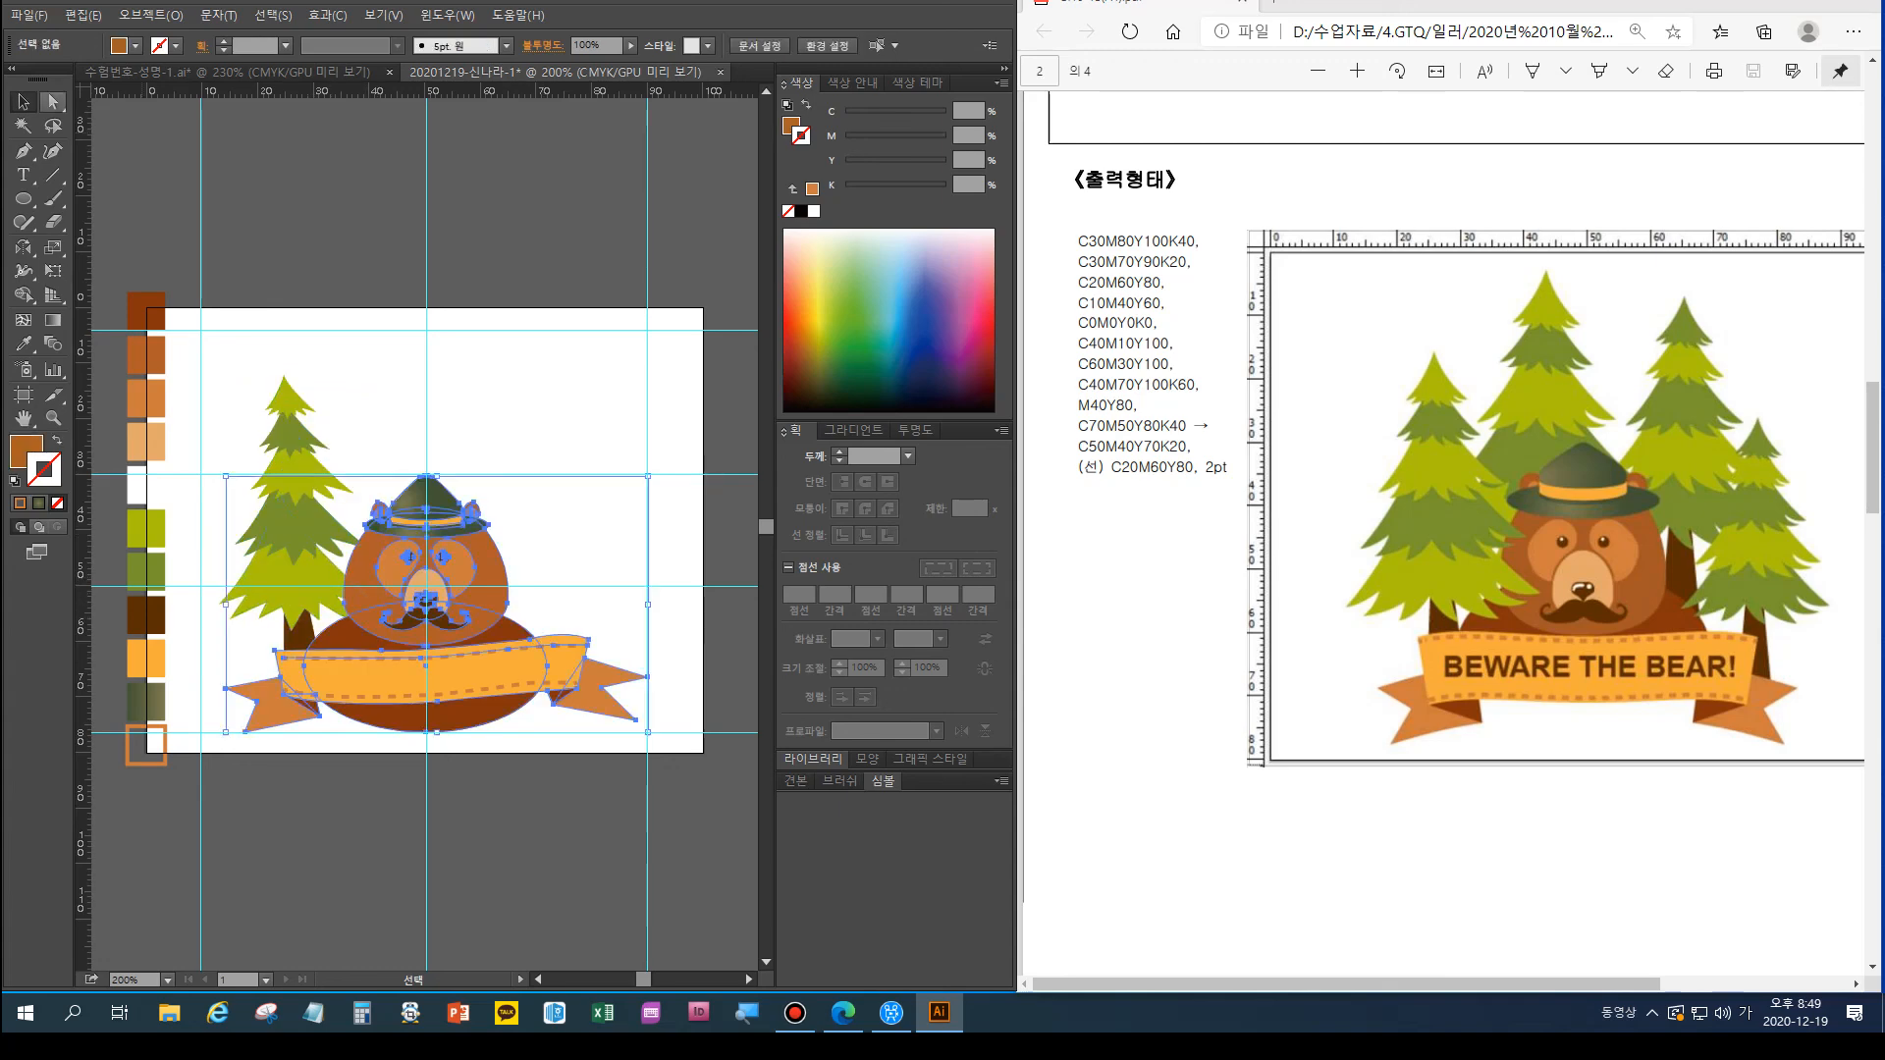
{"action": "key", "text": "ctrl+alt+2"}
{"action": "key", "text": "ctrl+shift+a"}
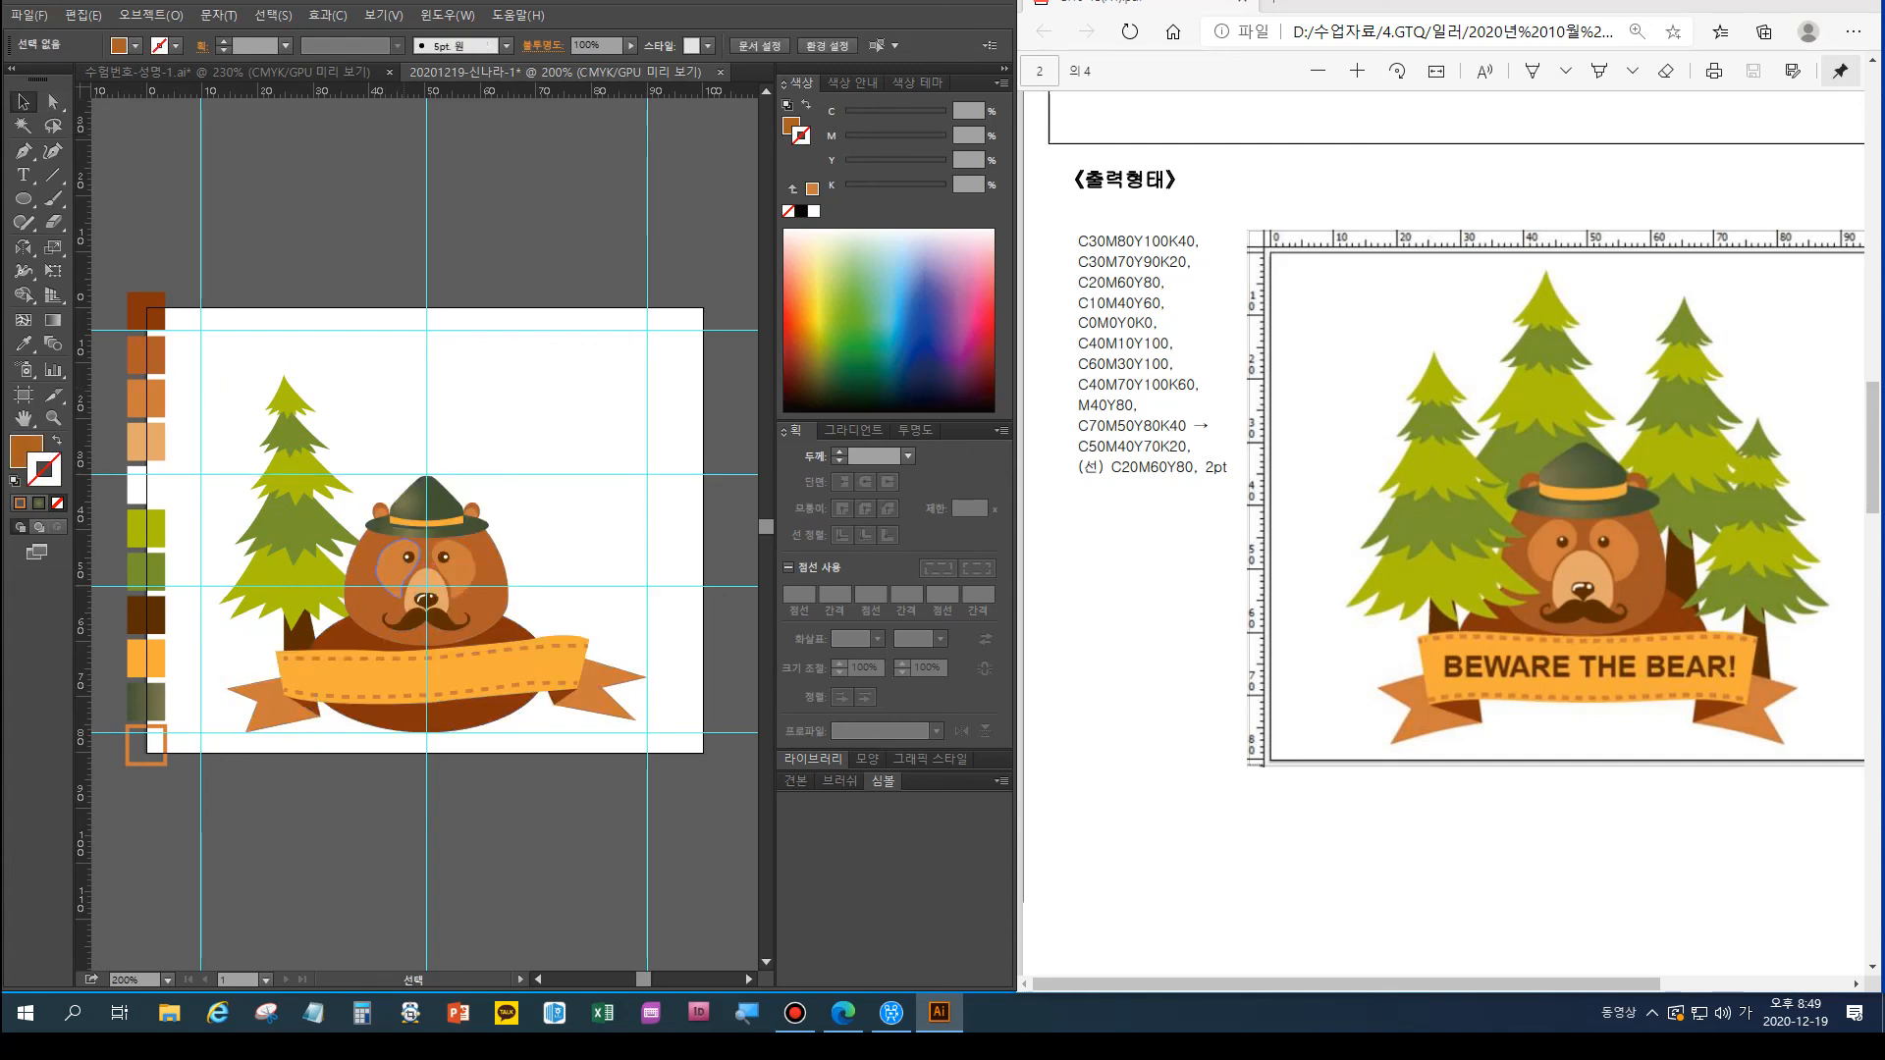
{"action": "left_click", "coordinate": [402, 569]}
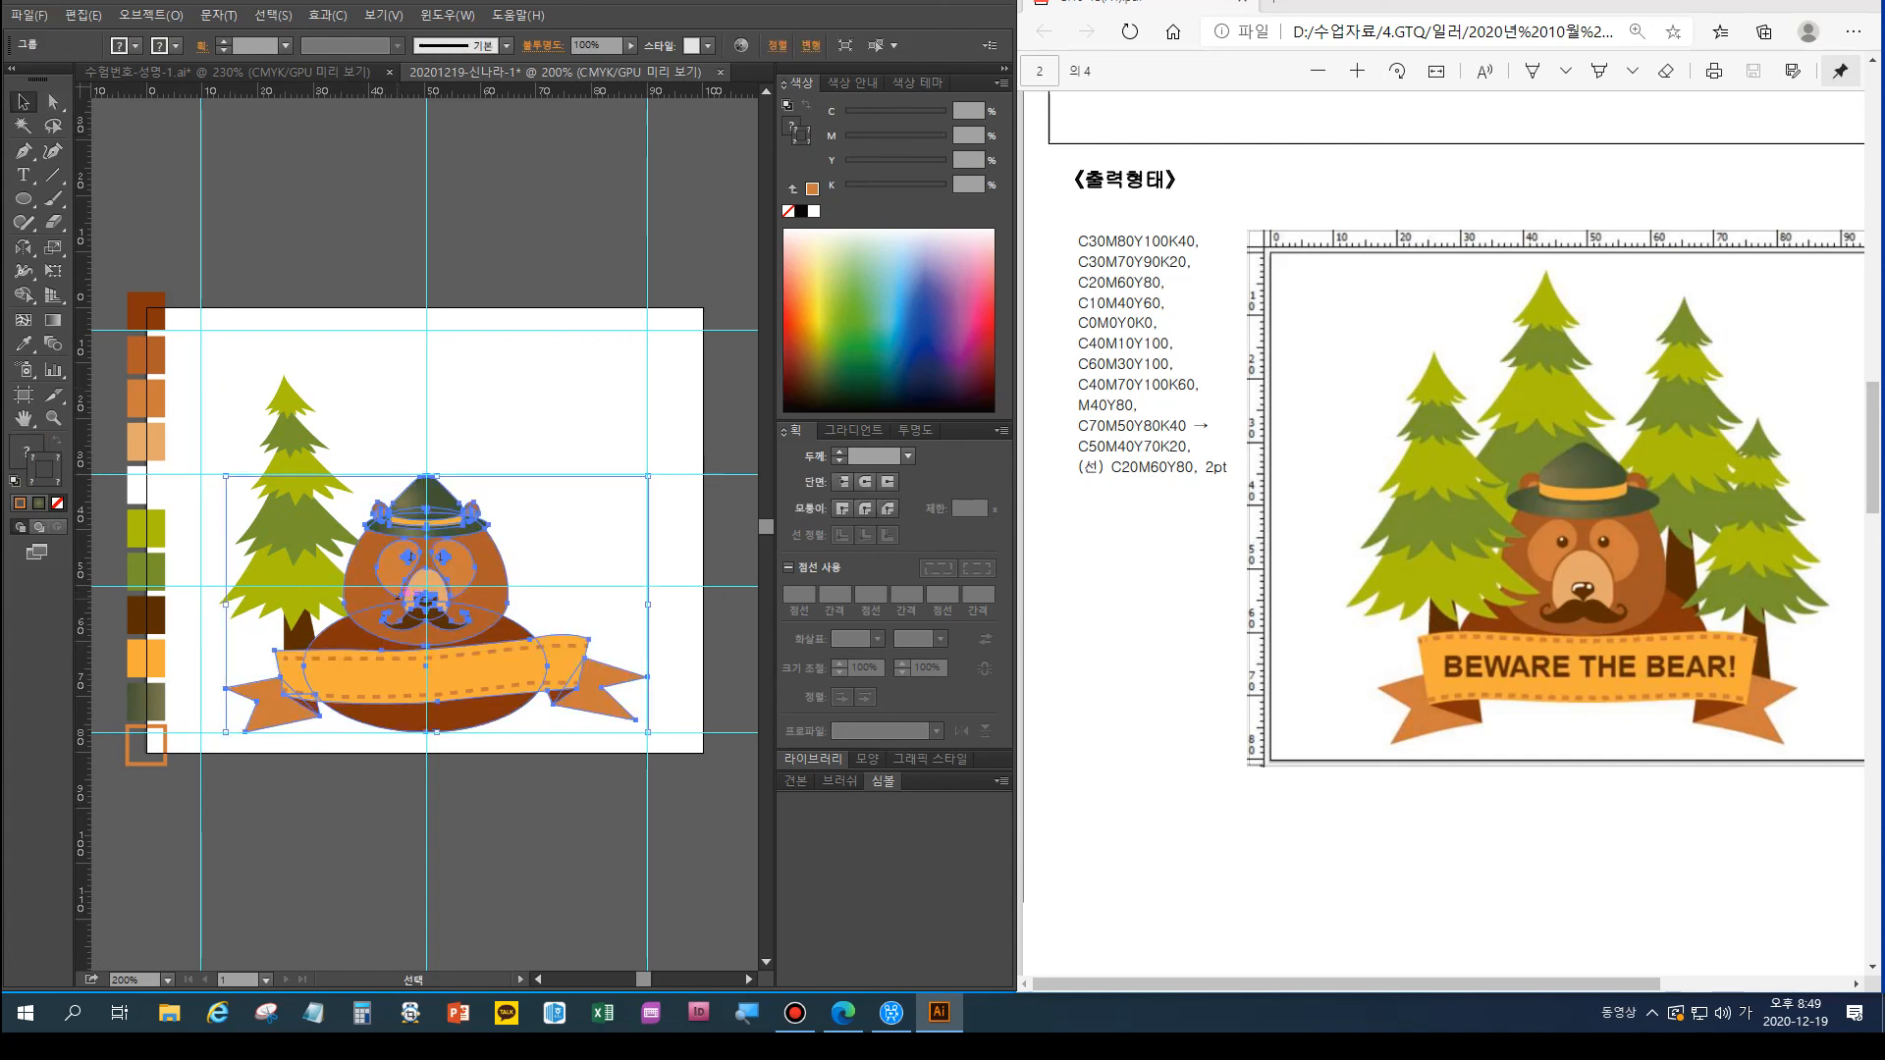
{"action": "left_click", "coordinate": [319, 535]}
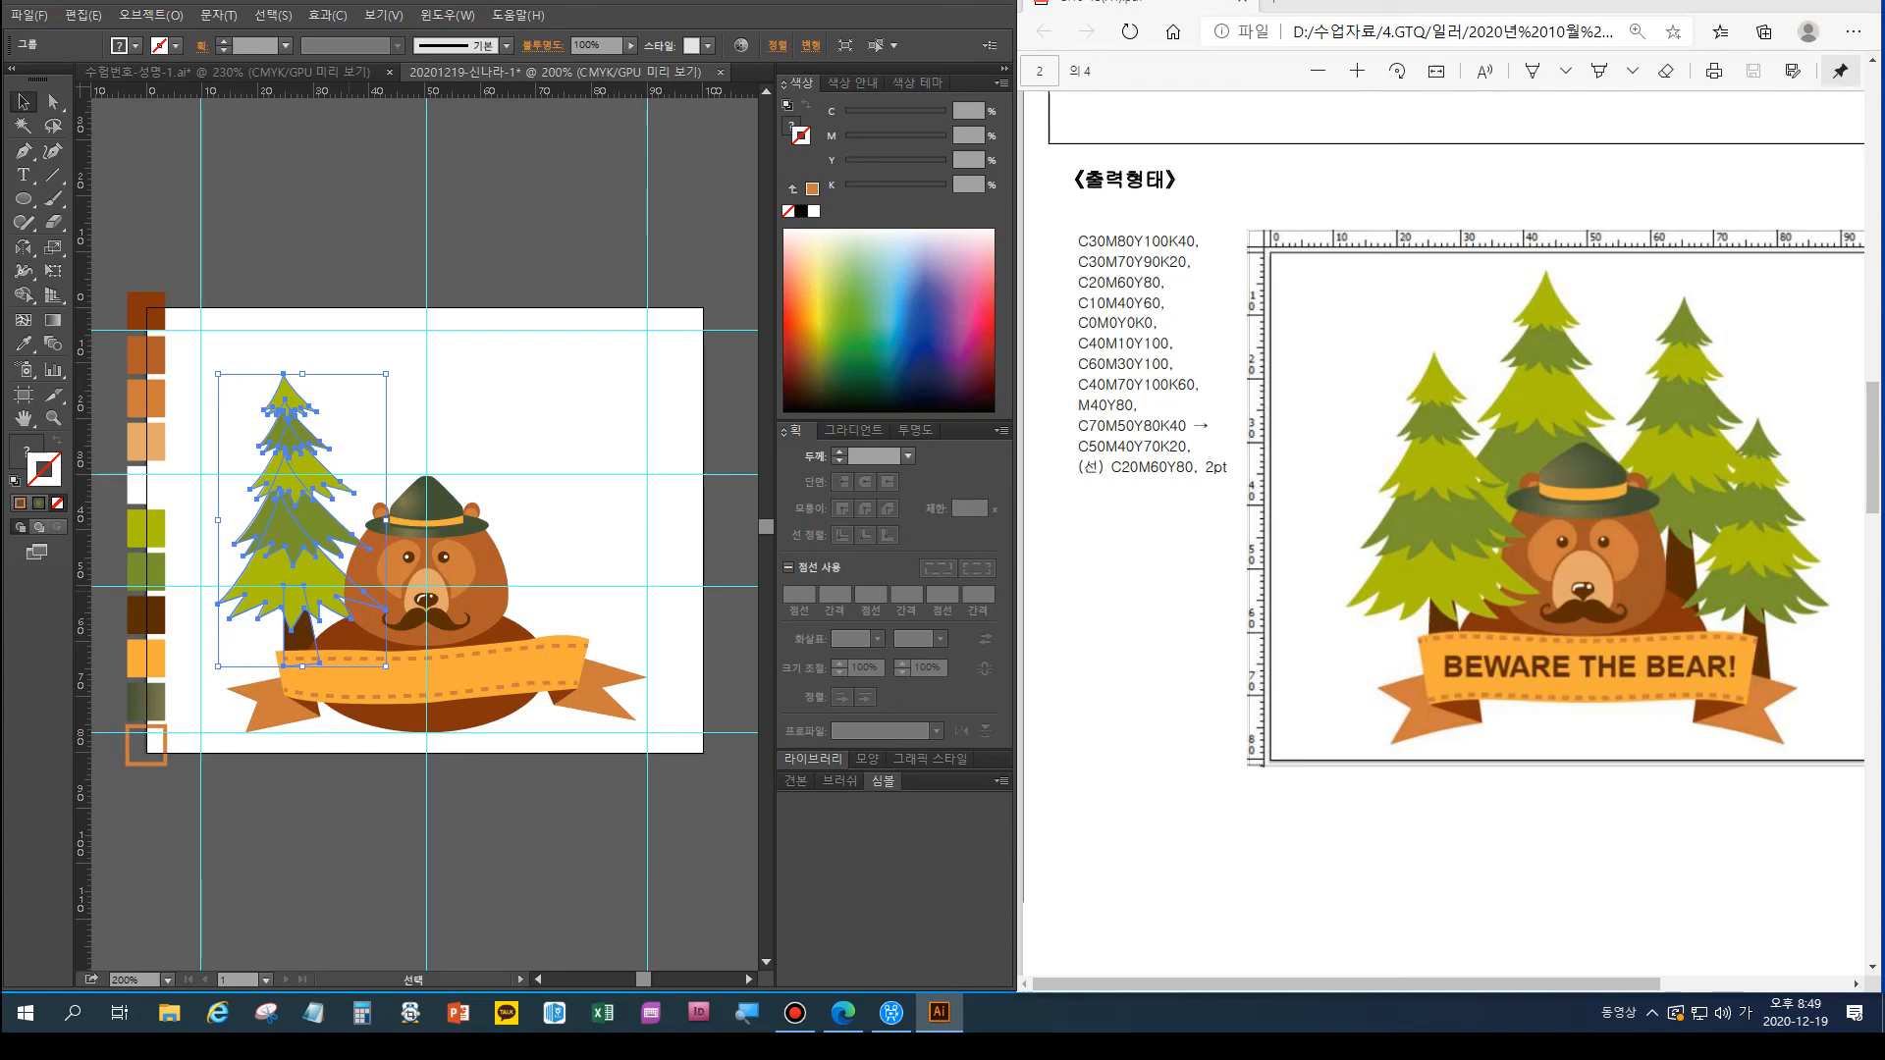
{"action": "key", "text": "ctrl+alt+b"}
{"action": "key", "text": "ctrl+z"}
{"action": "key", "text": "ctrl"}
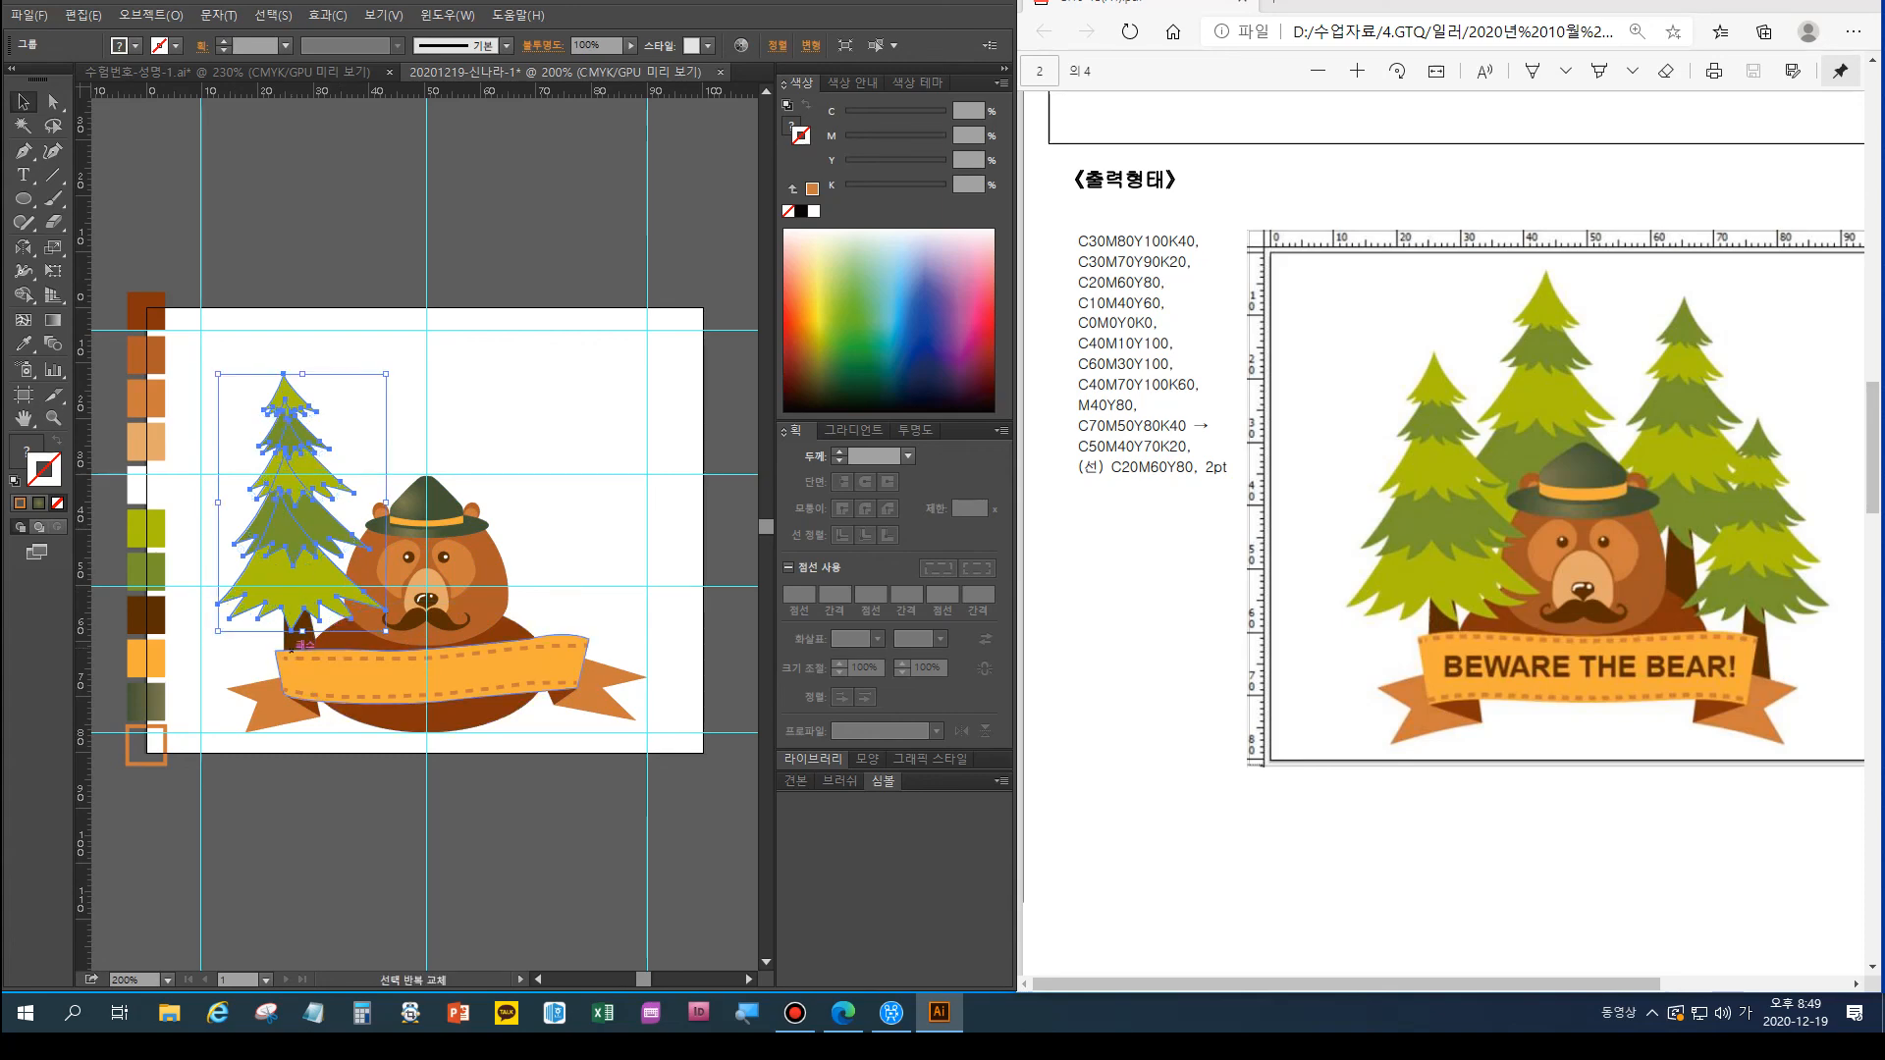
{"action": "key", "text": "ctrl"}
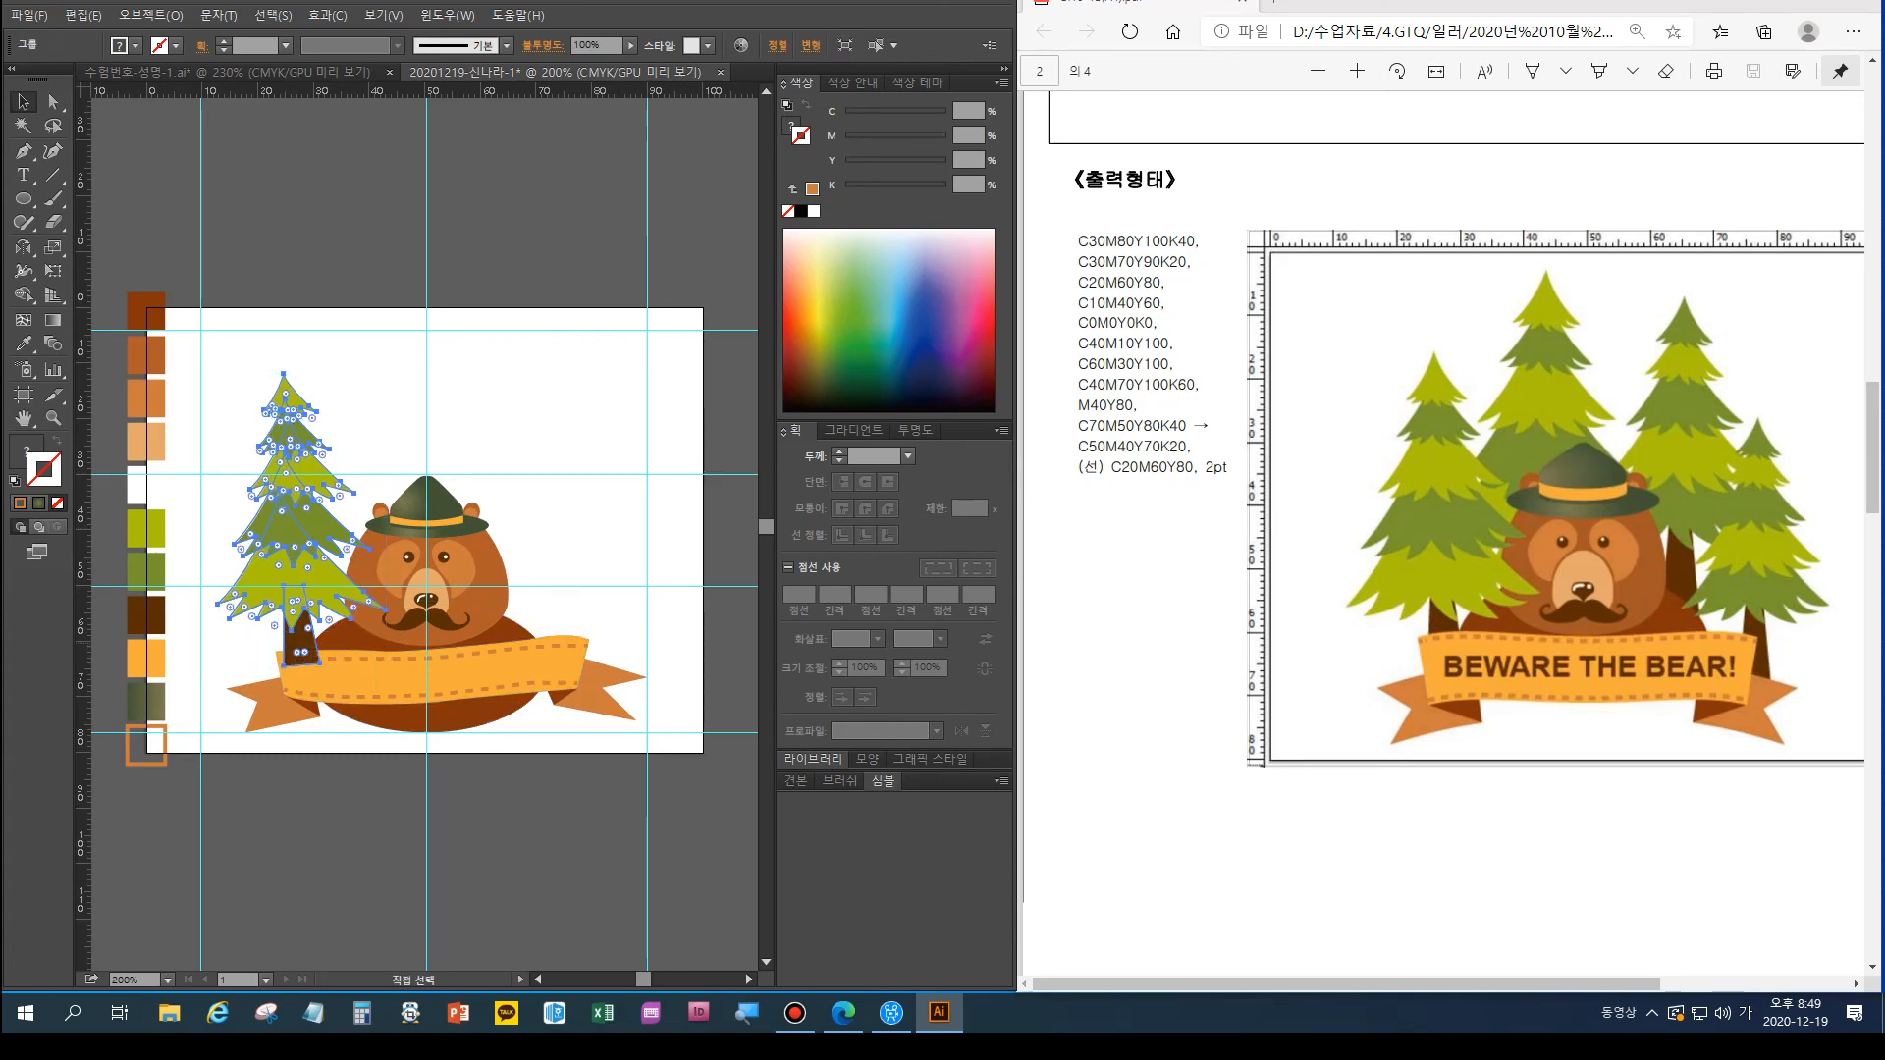
{"action": "key", "text": "ctrl+["}
{"action": "key", "text": "ctrl+shift+a"}
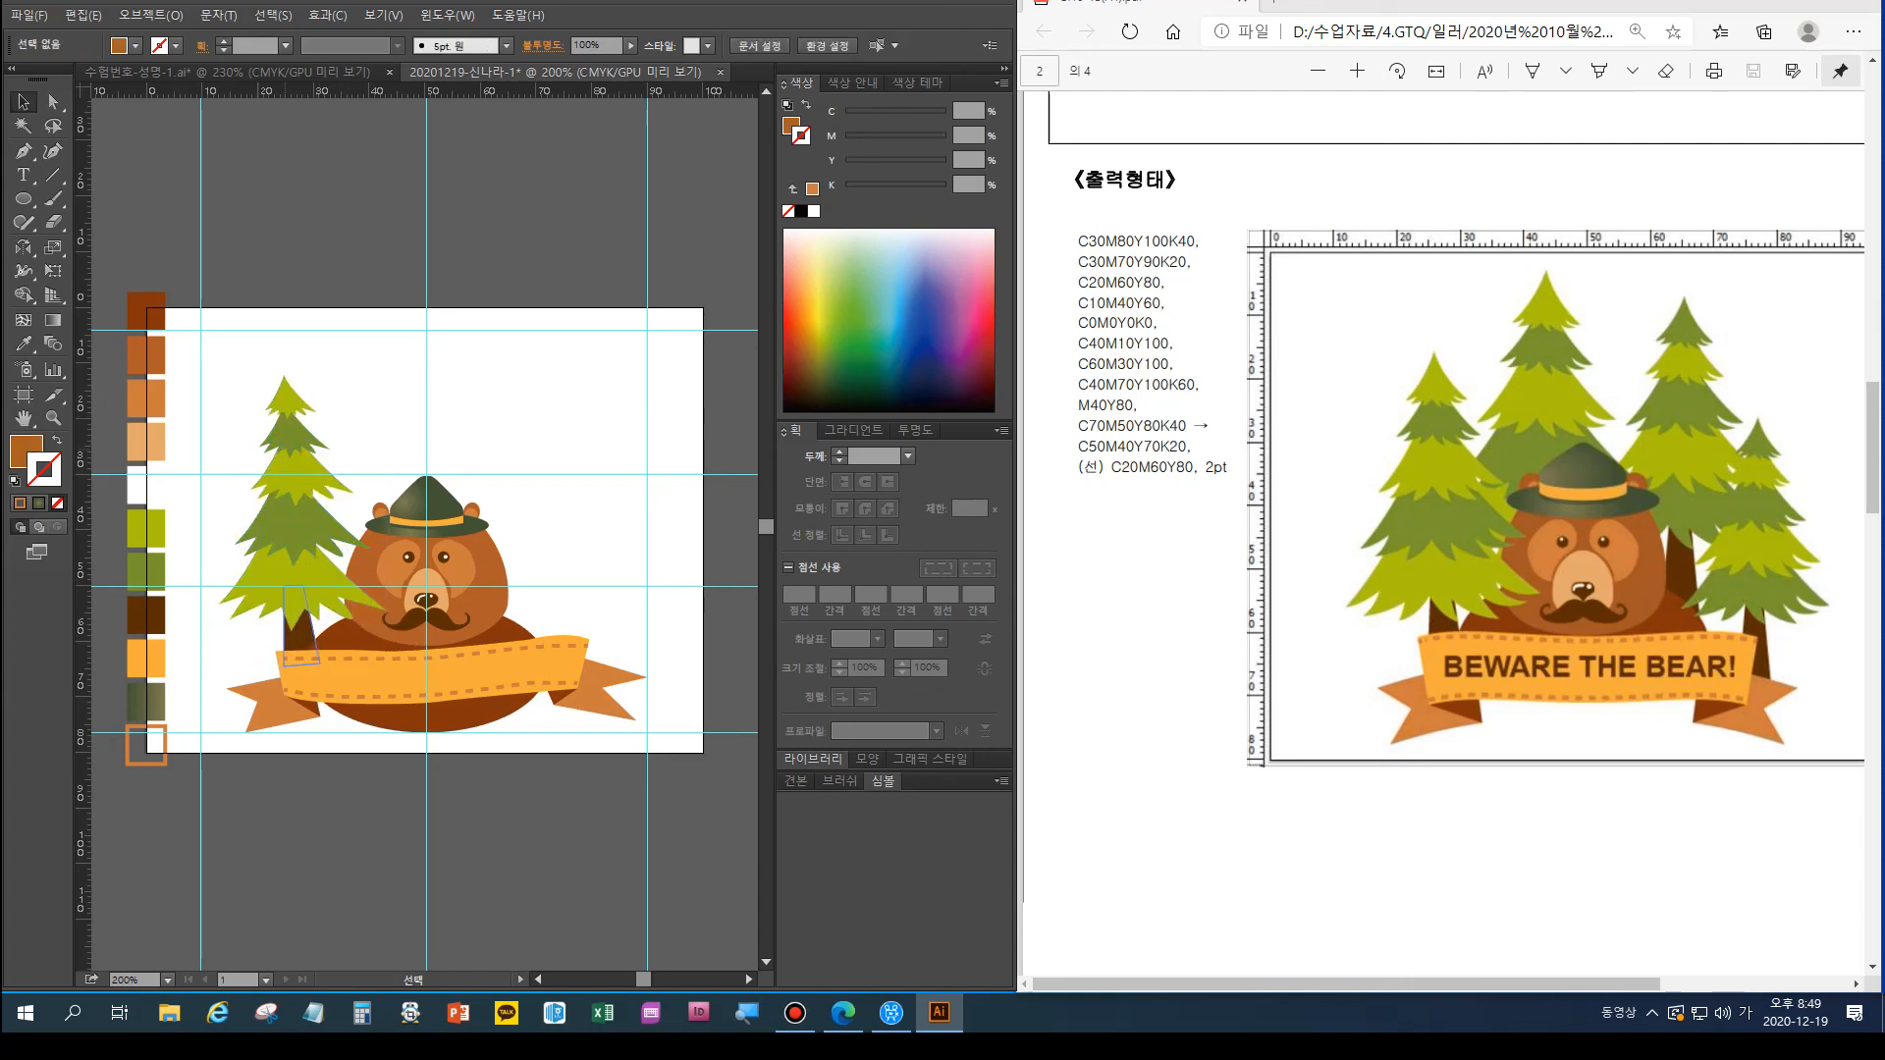
Alt-drag two copies of the tree to the right, sending the first copy to the back
{"action": "left_click_drag", "start_coordinate": [216, 363], "coordinate": [314, 618]}
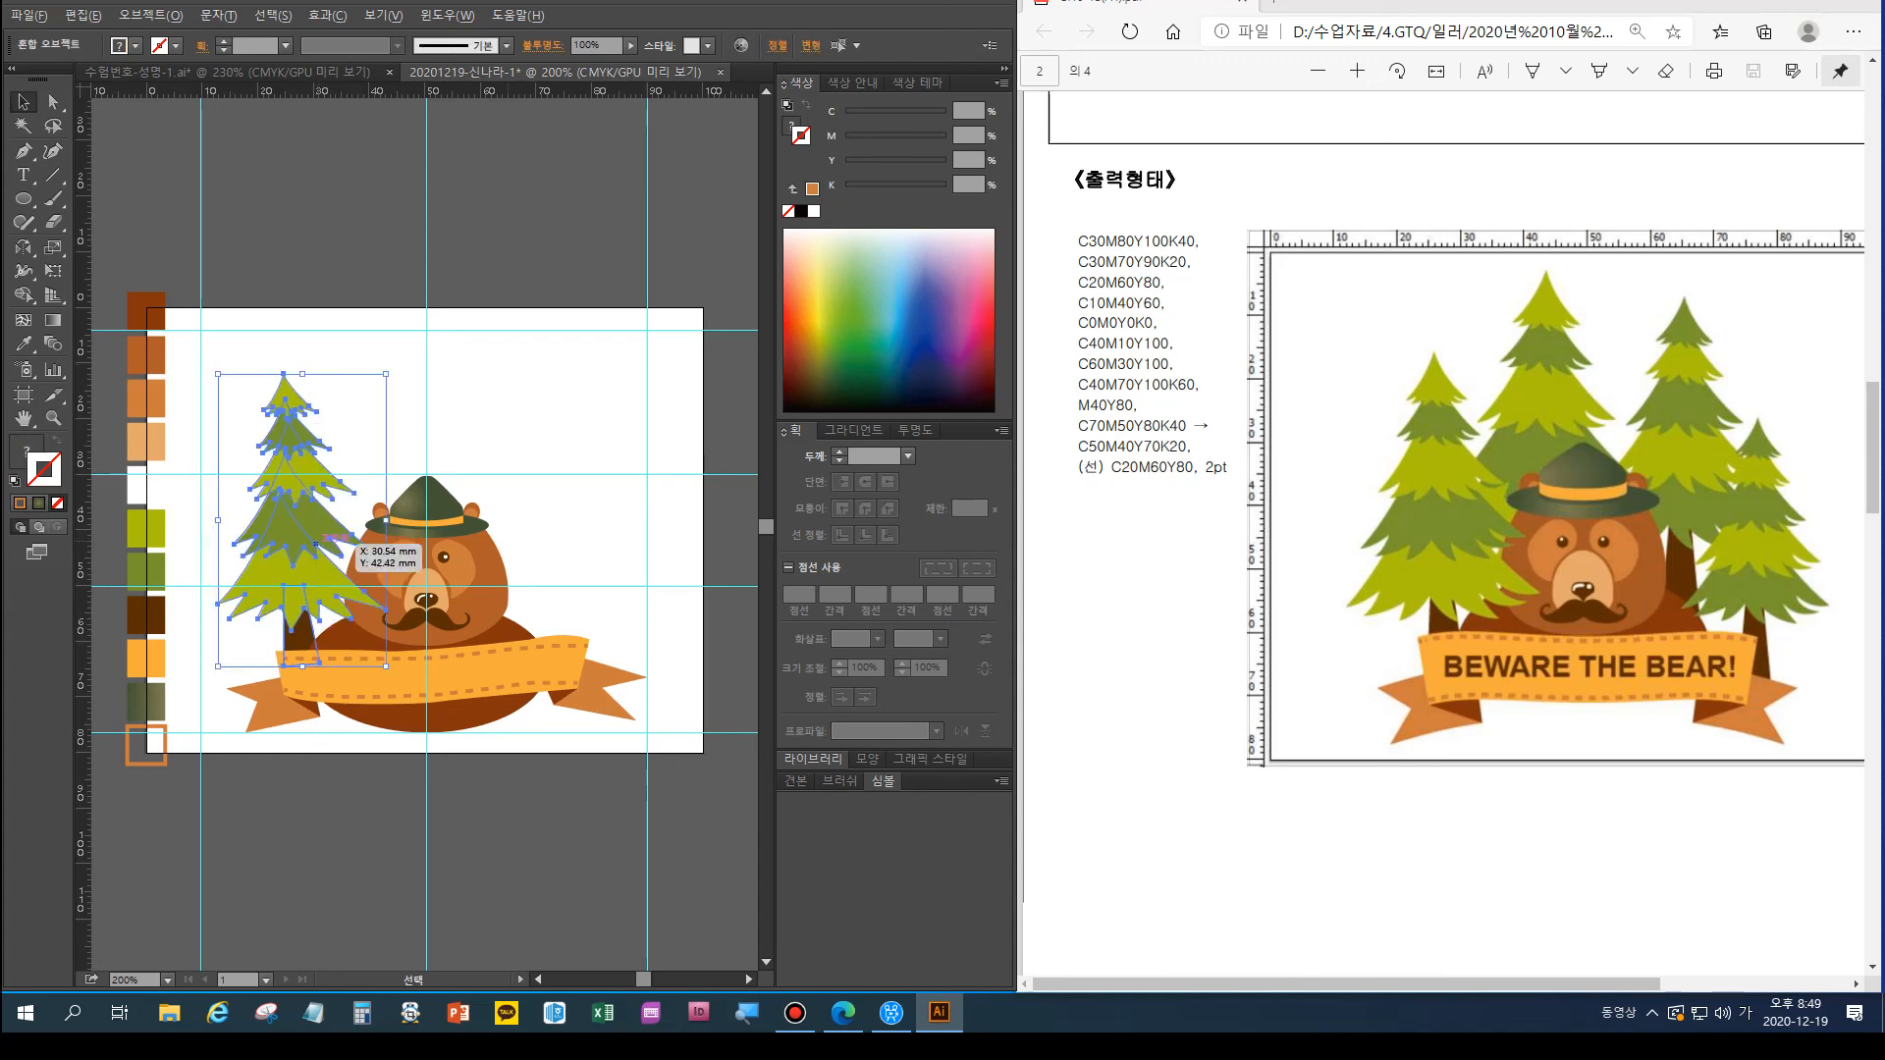
{"action": "left_click_drag", "start_coordinate": [308, 512], "coordinate": [406, 485]}
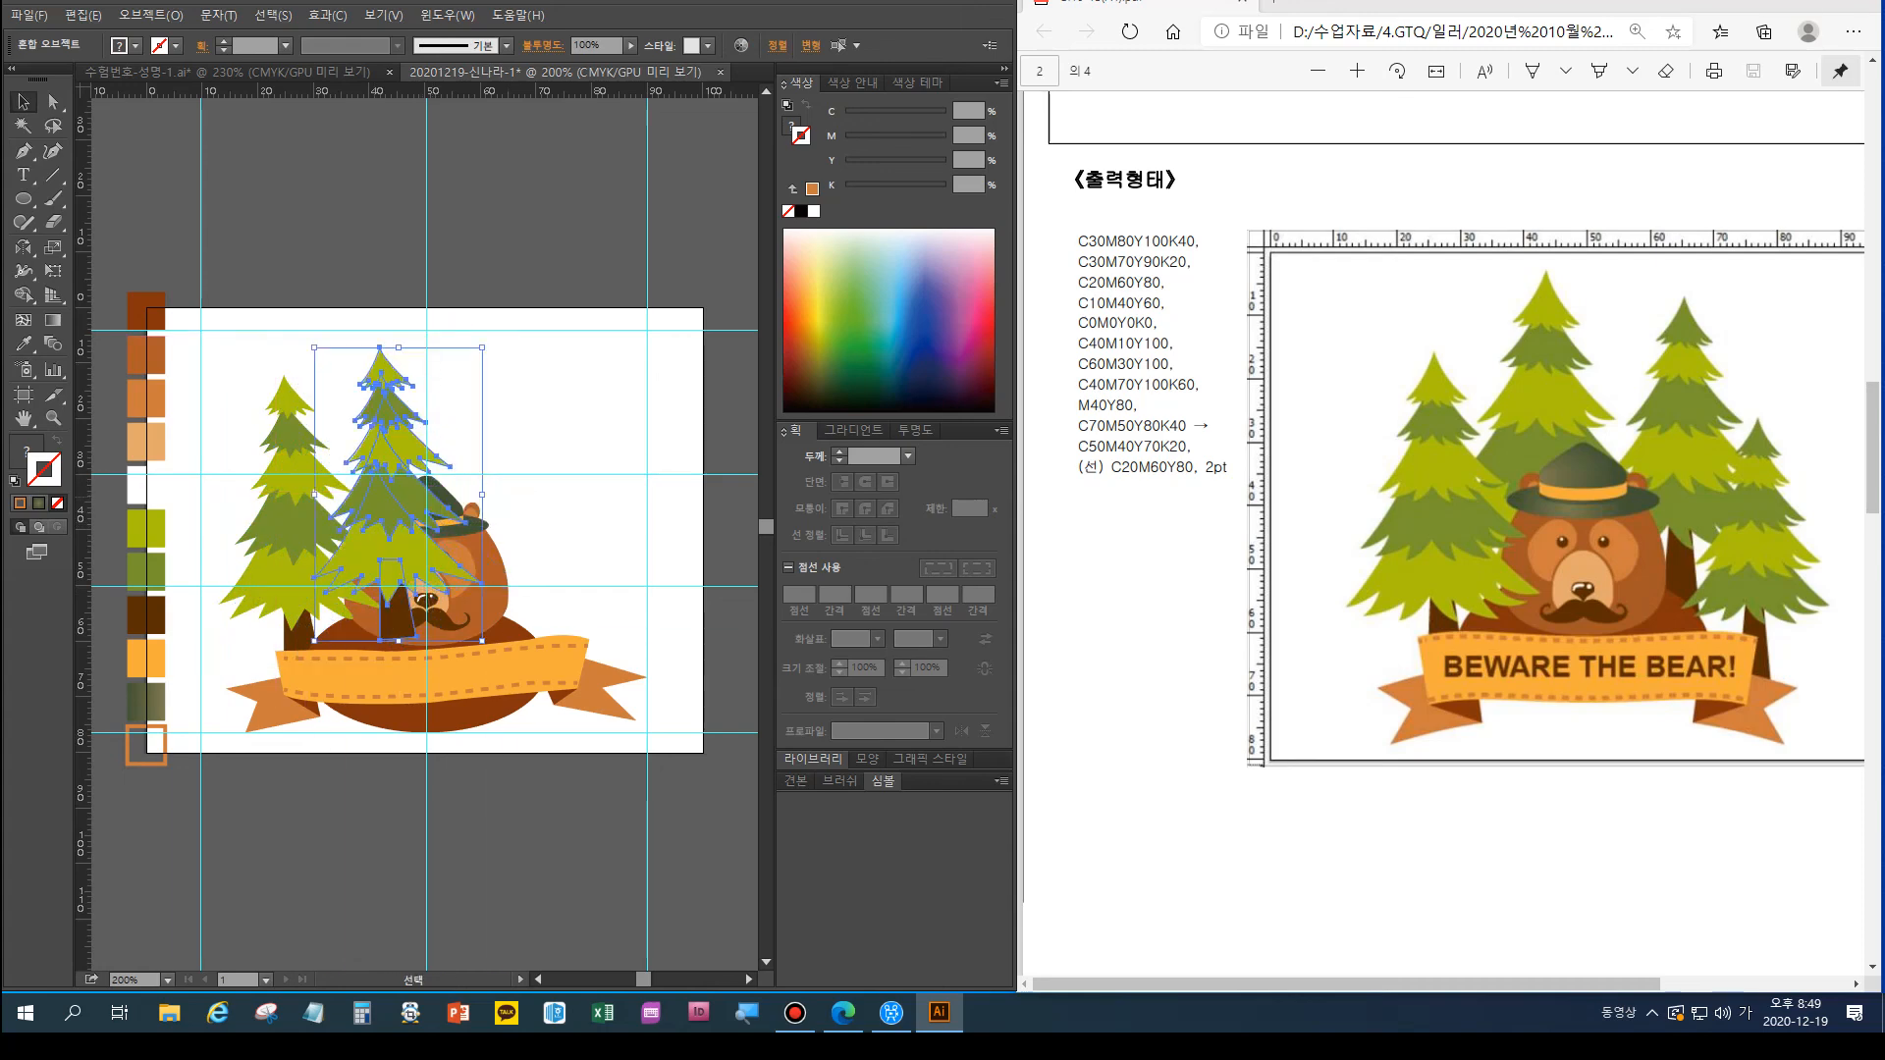
{"action": "key", "text": "a"}
{"action": "key", "text": "ctrl"}
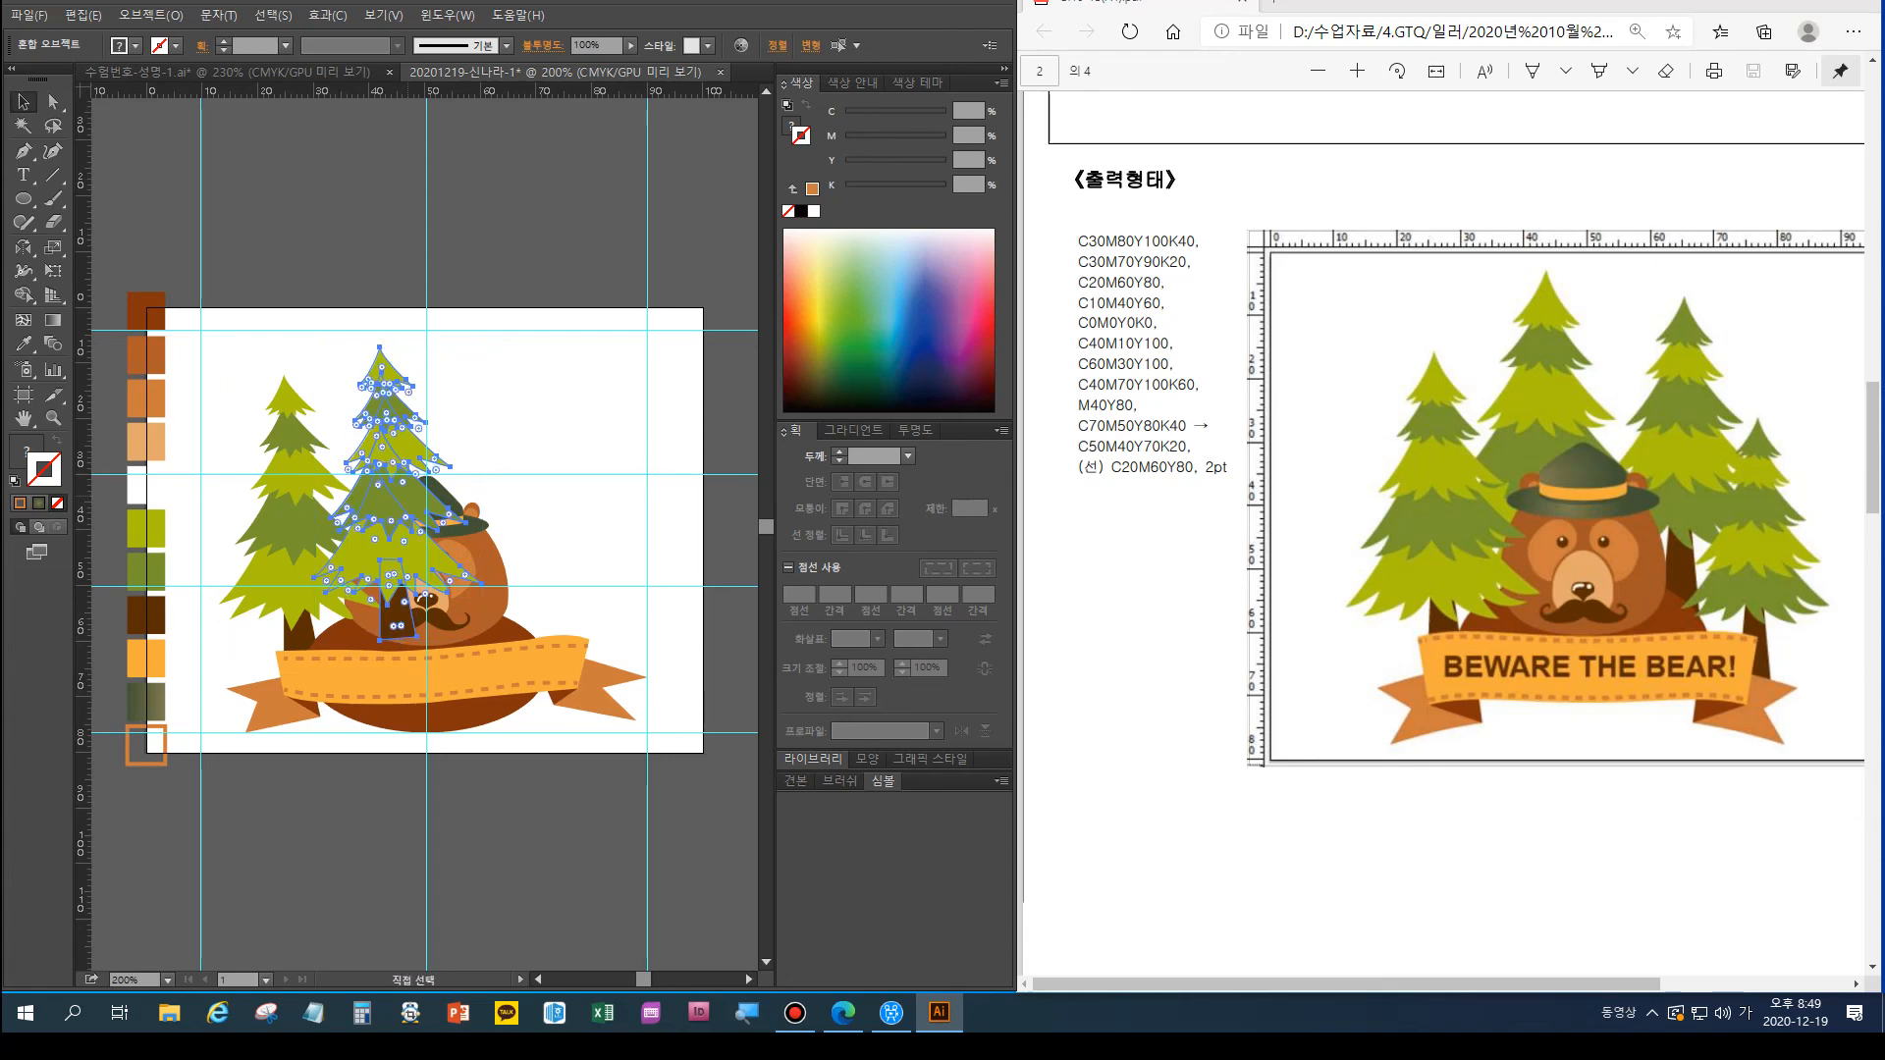
{"action": "key", "text": "ctrl"}
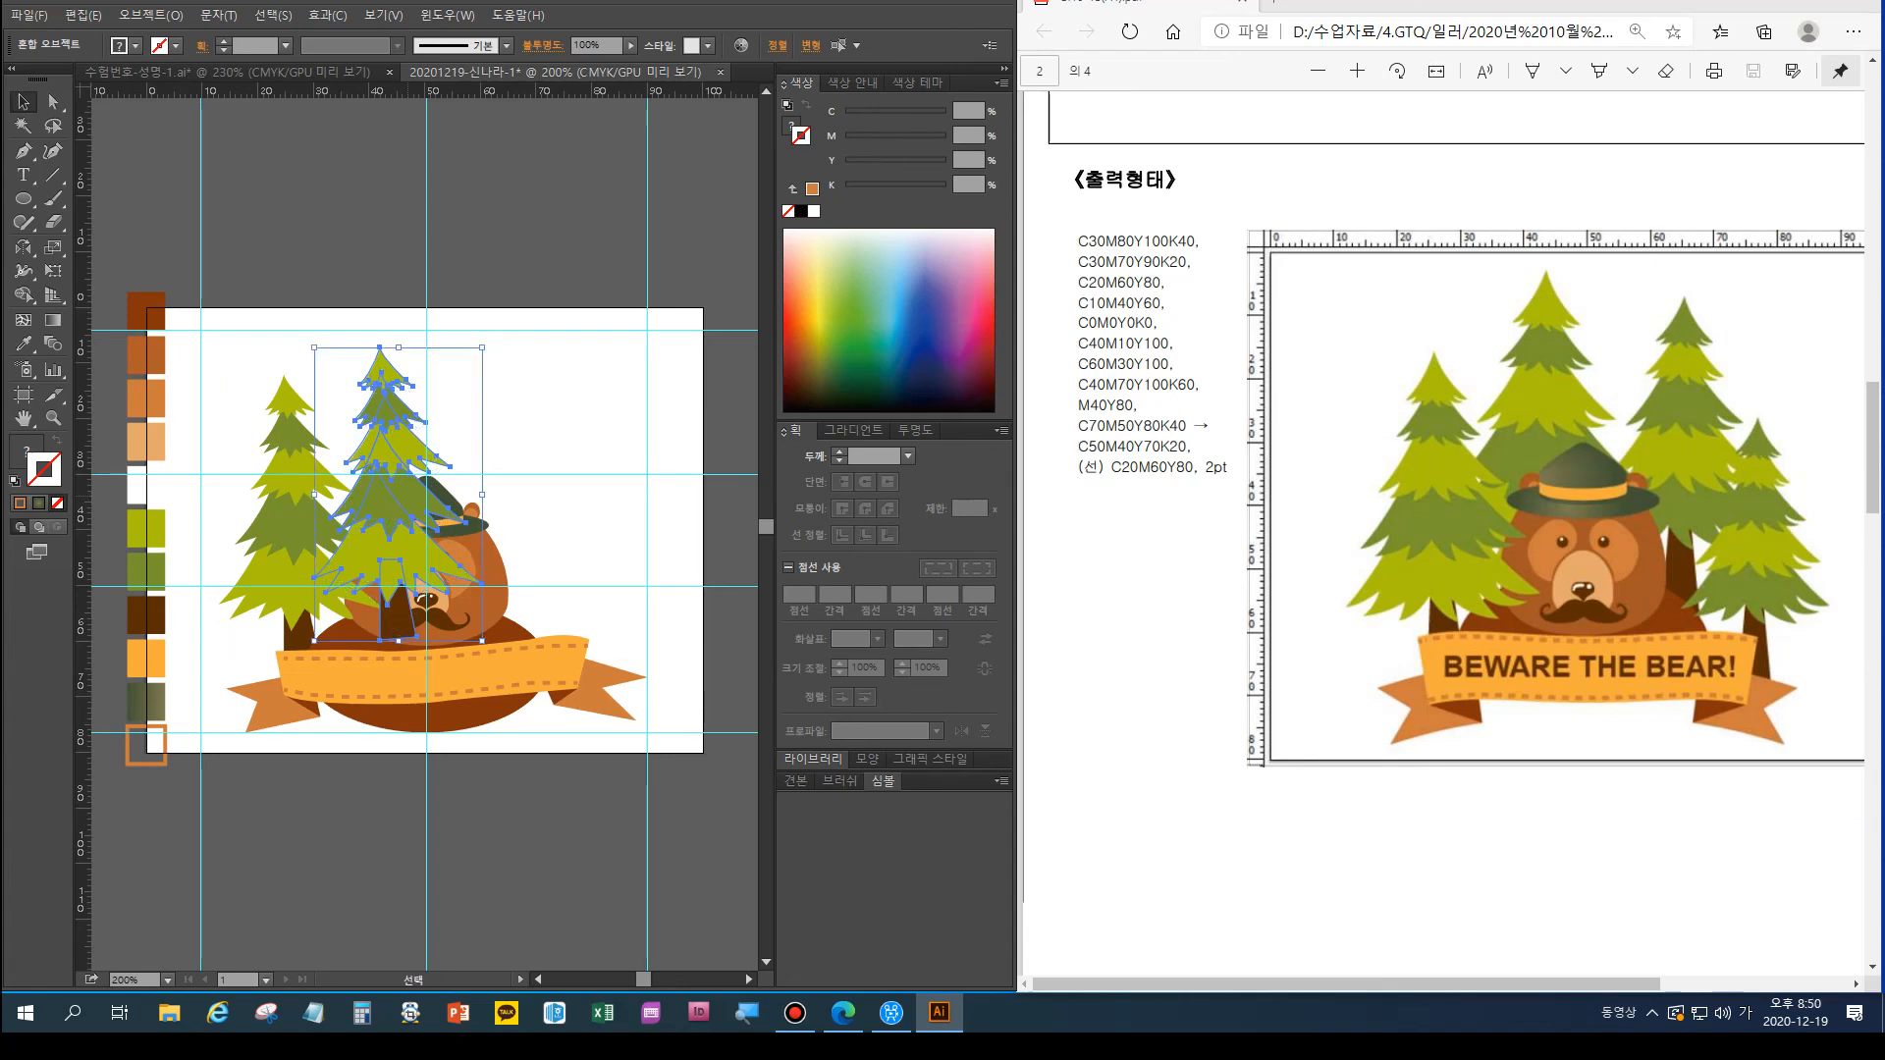
{"action": "key", "text": "ctrl"}
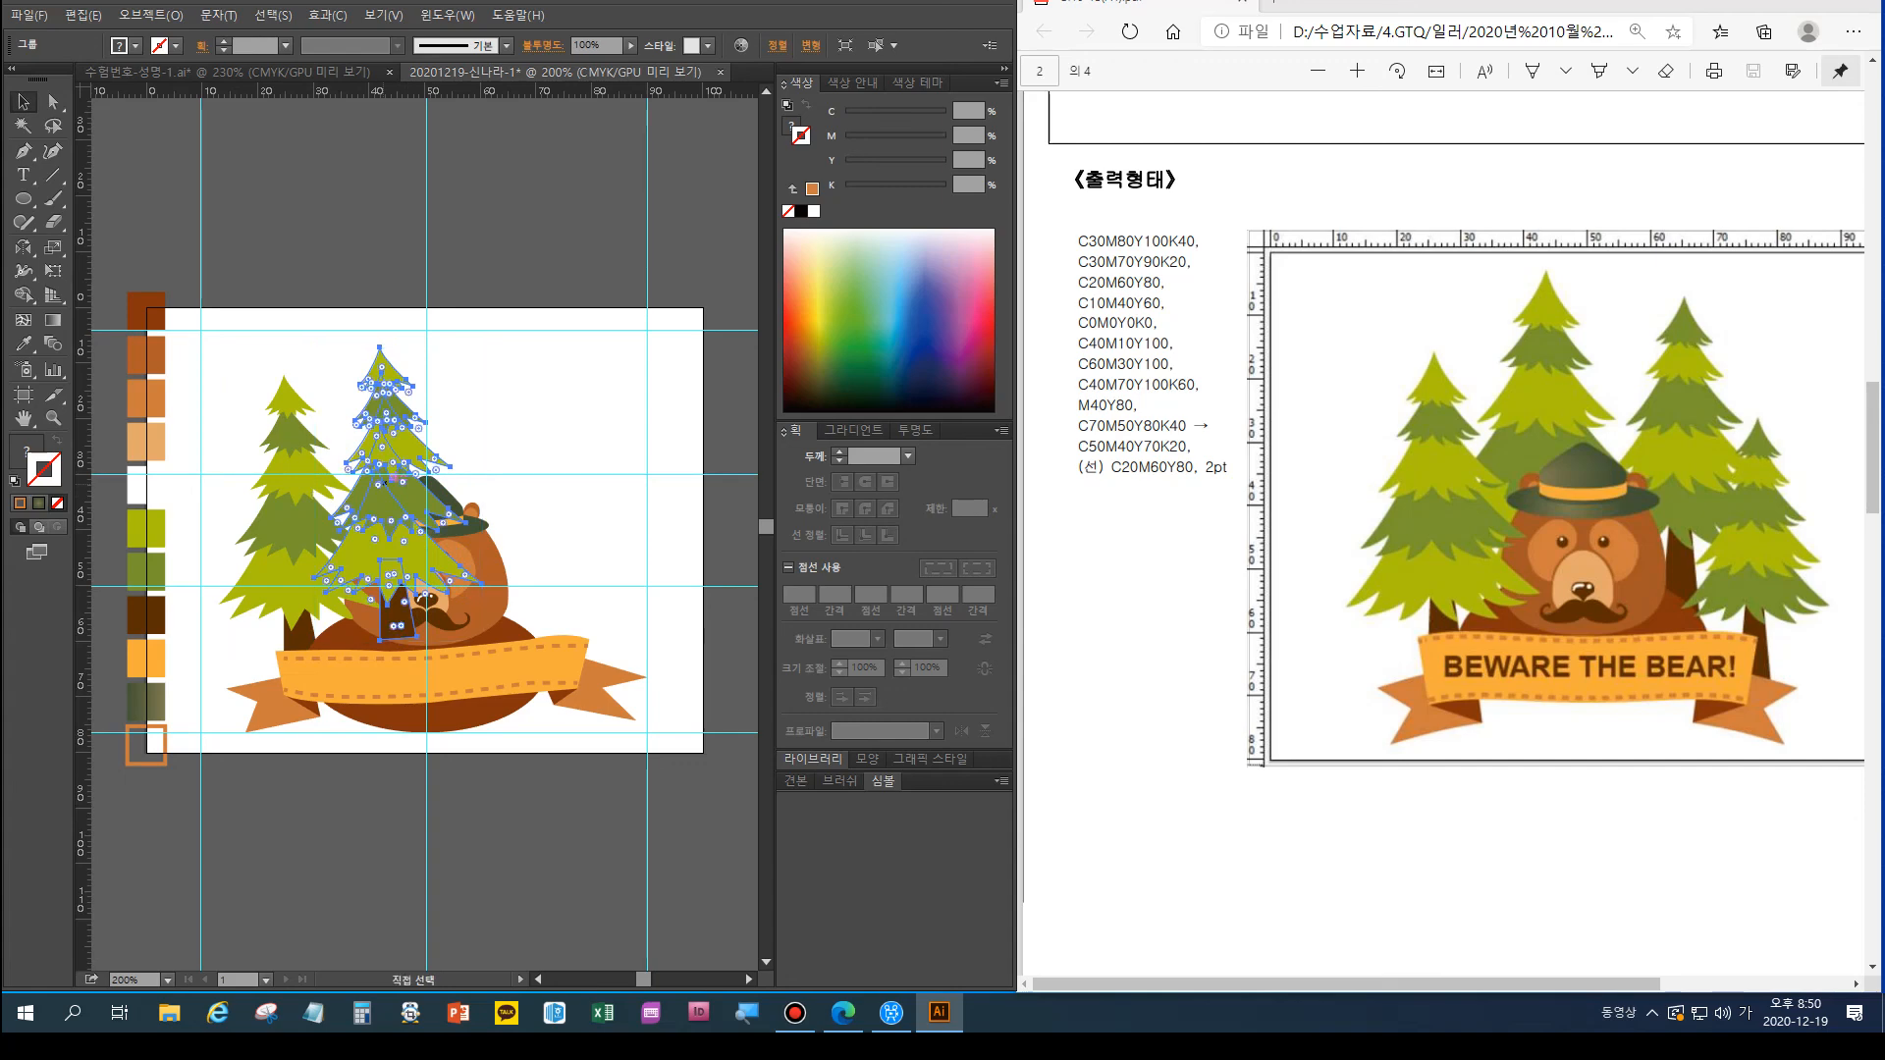
{"action": "key", "text": "ctrl"}
{"action": "right_click", "coordinate": [383, 483]}
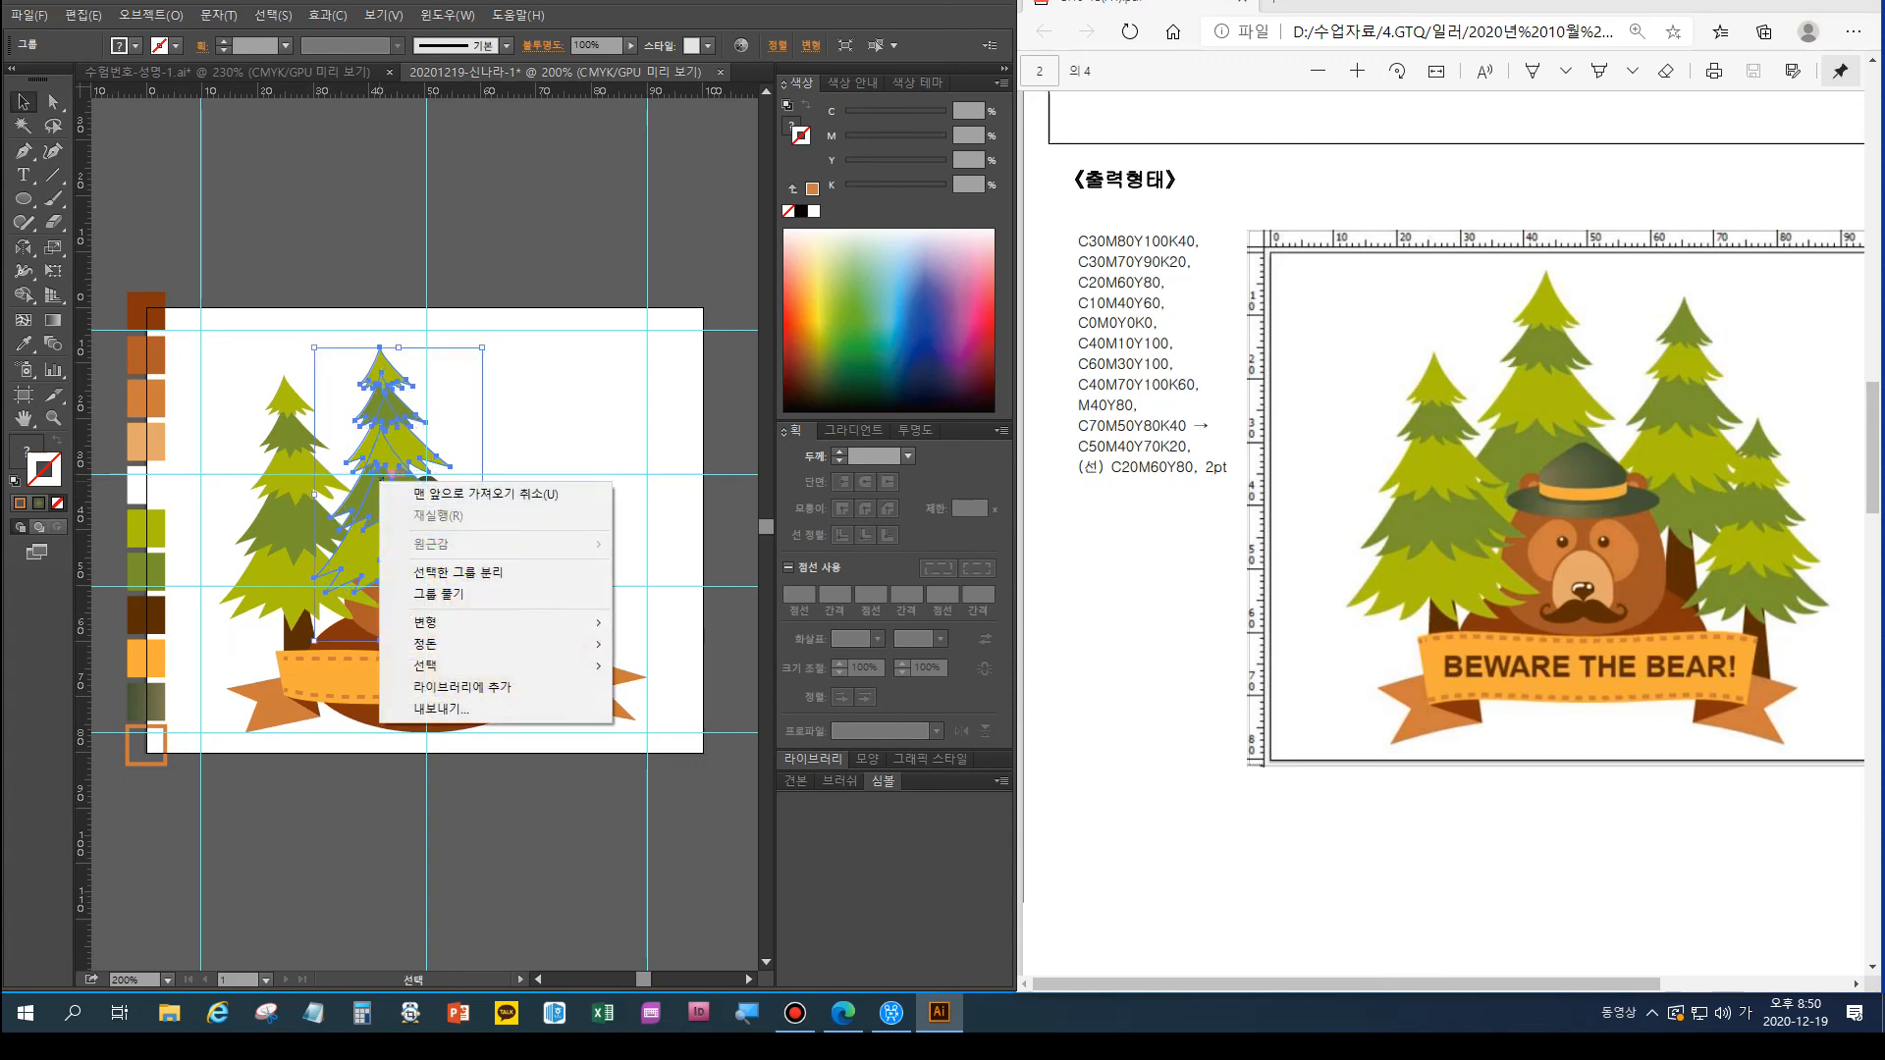
{"action": "mouse_move", "coordinate": [491, 644]}
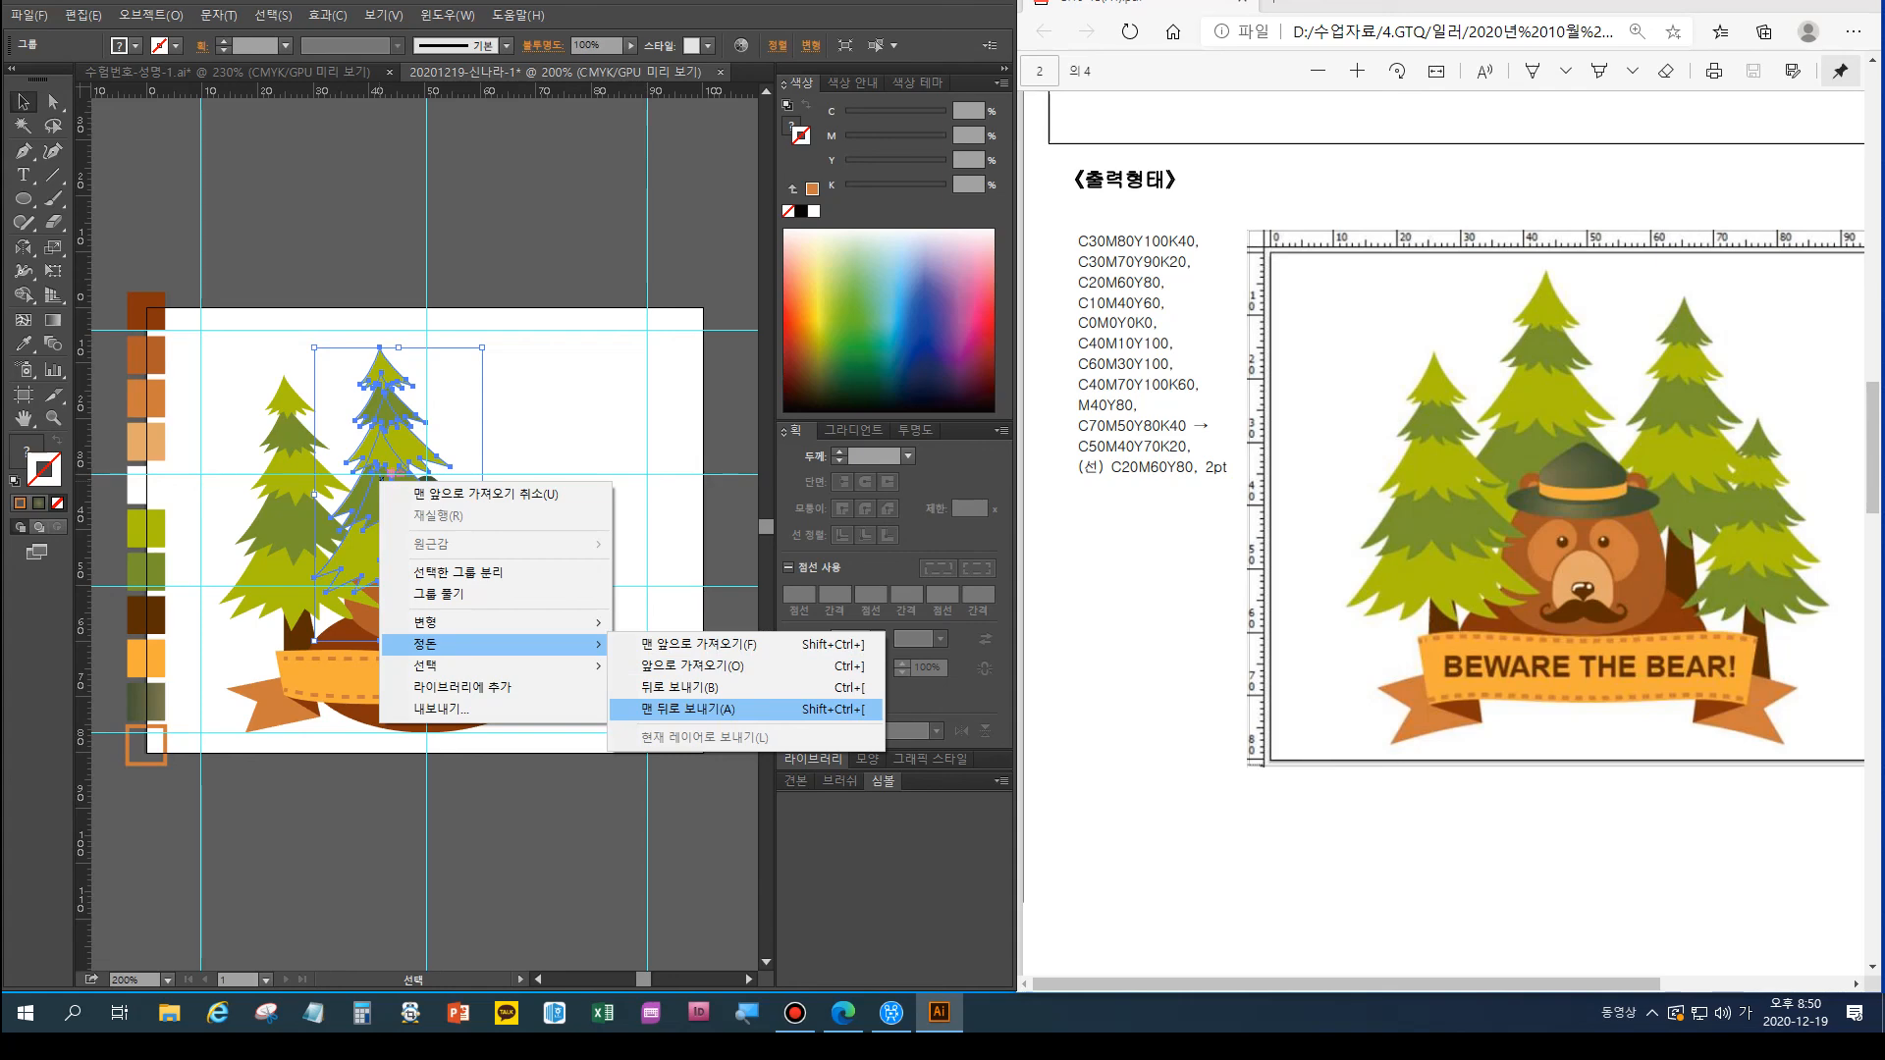
{"action": "left_click", "coordinate": [687, 708]}
{"action": "left_click_drag", "start_coordinate": [414, 467], "coordinate": [600, 551]}
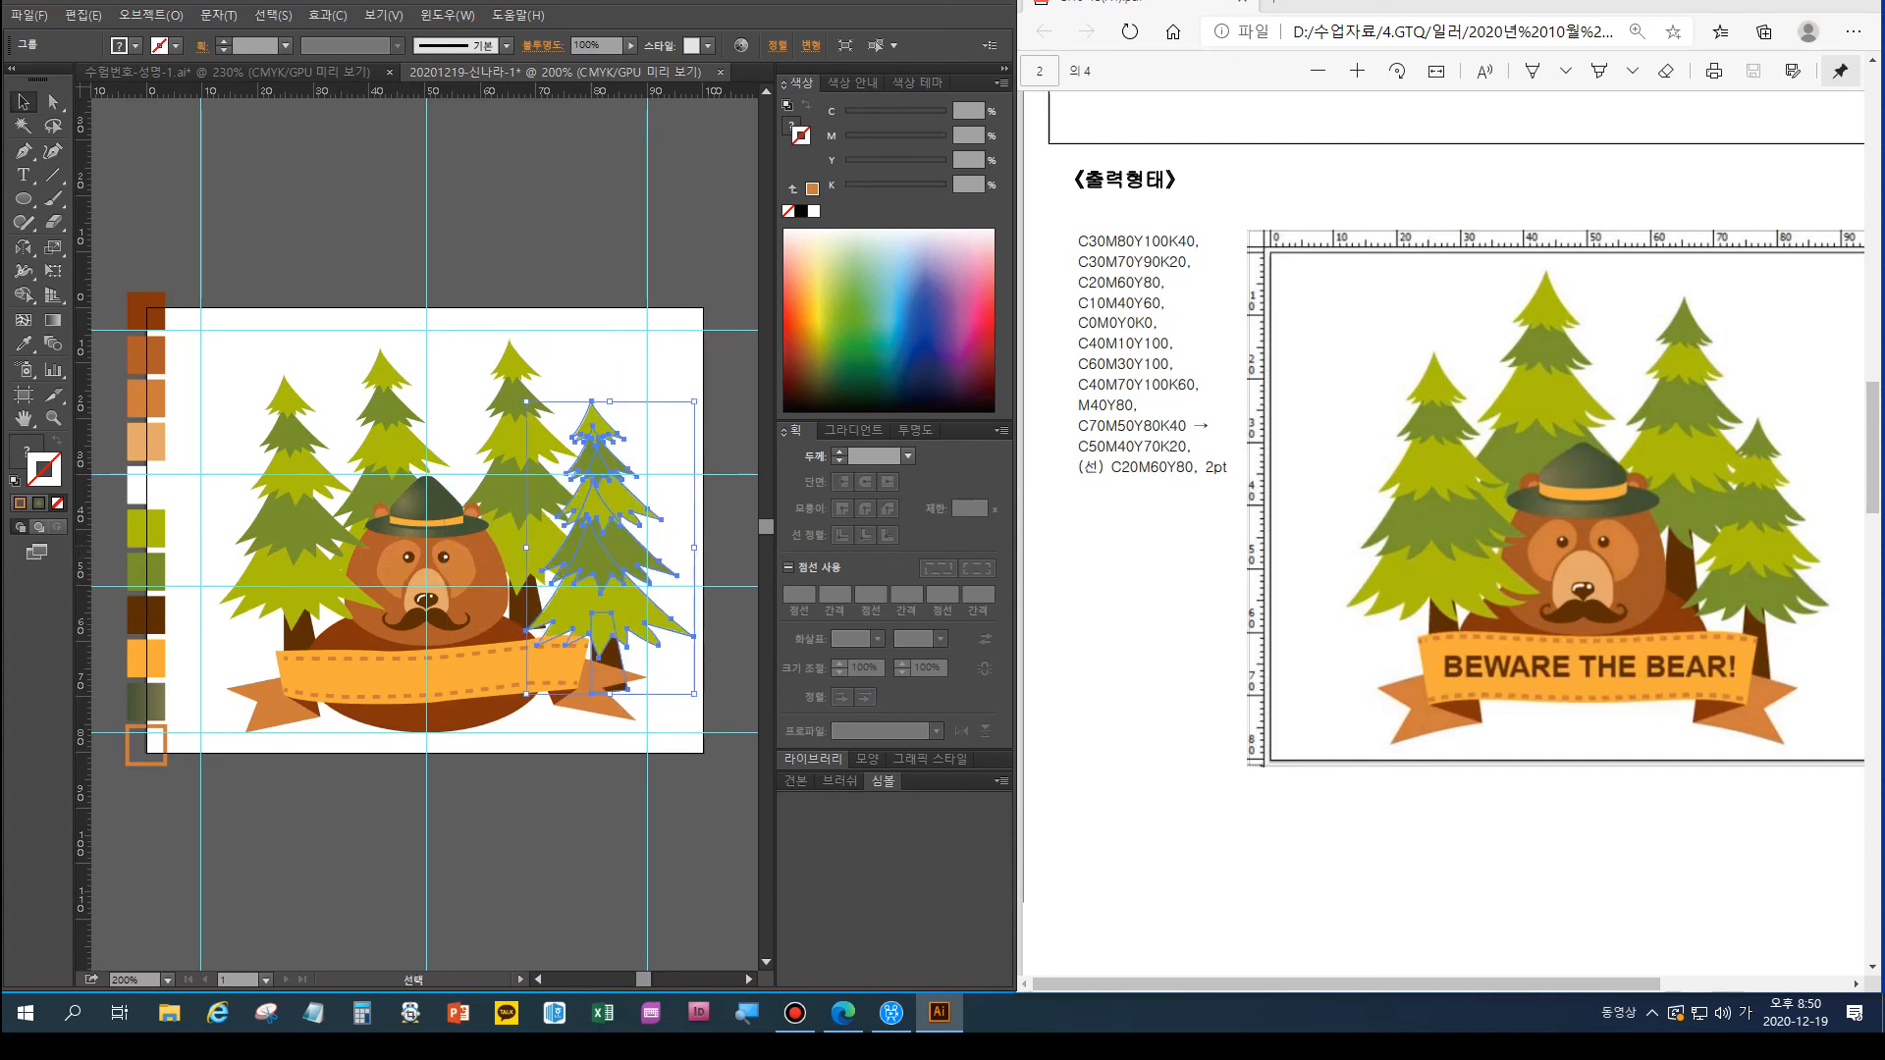
{"action": "left_click", "coordinate": [589, 820]}
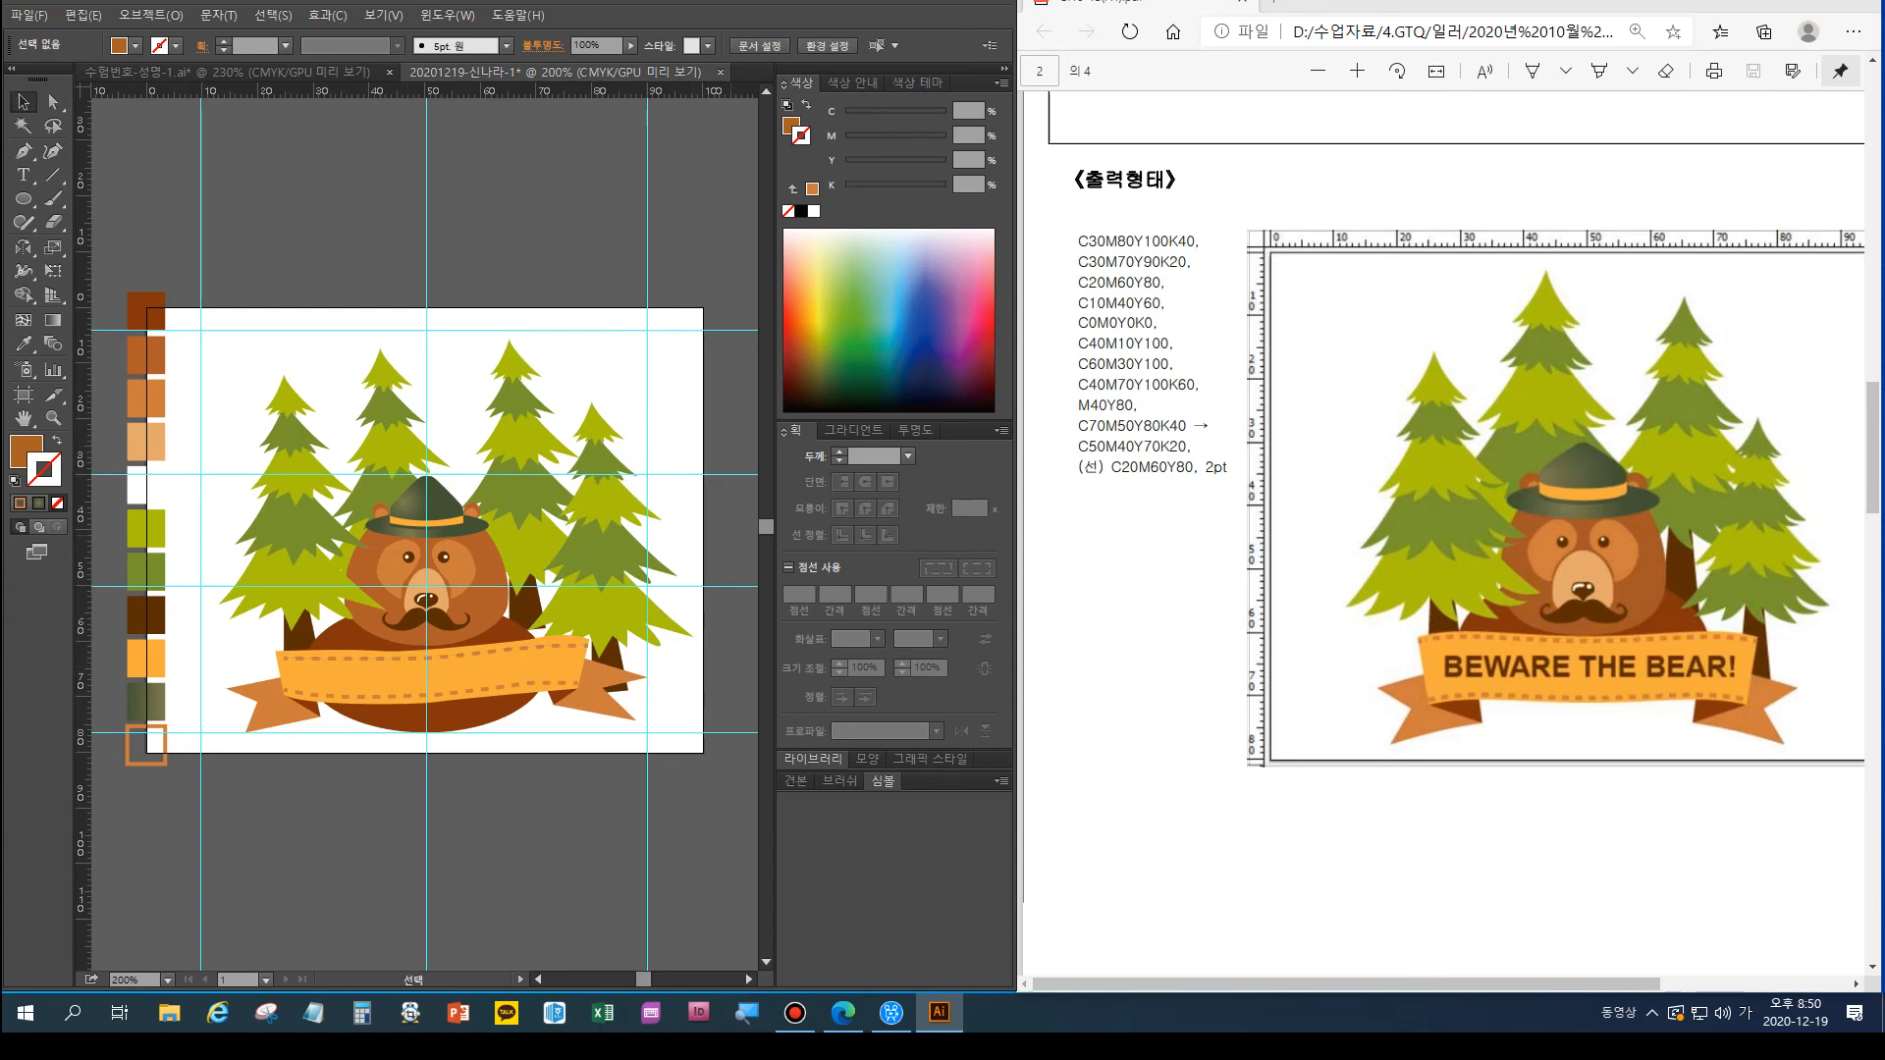
Sample the dark brown swatch, then type 'BEWARE THE BEAR!' on the orange banner
{"action": "left_click", "coordinate": [23, 175]}
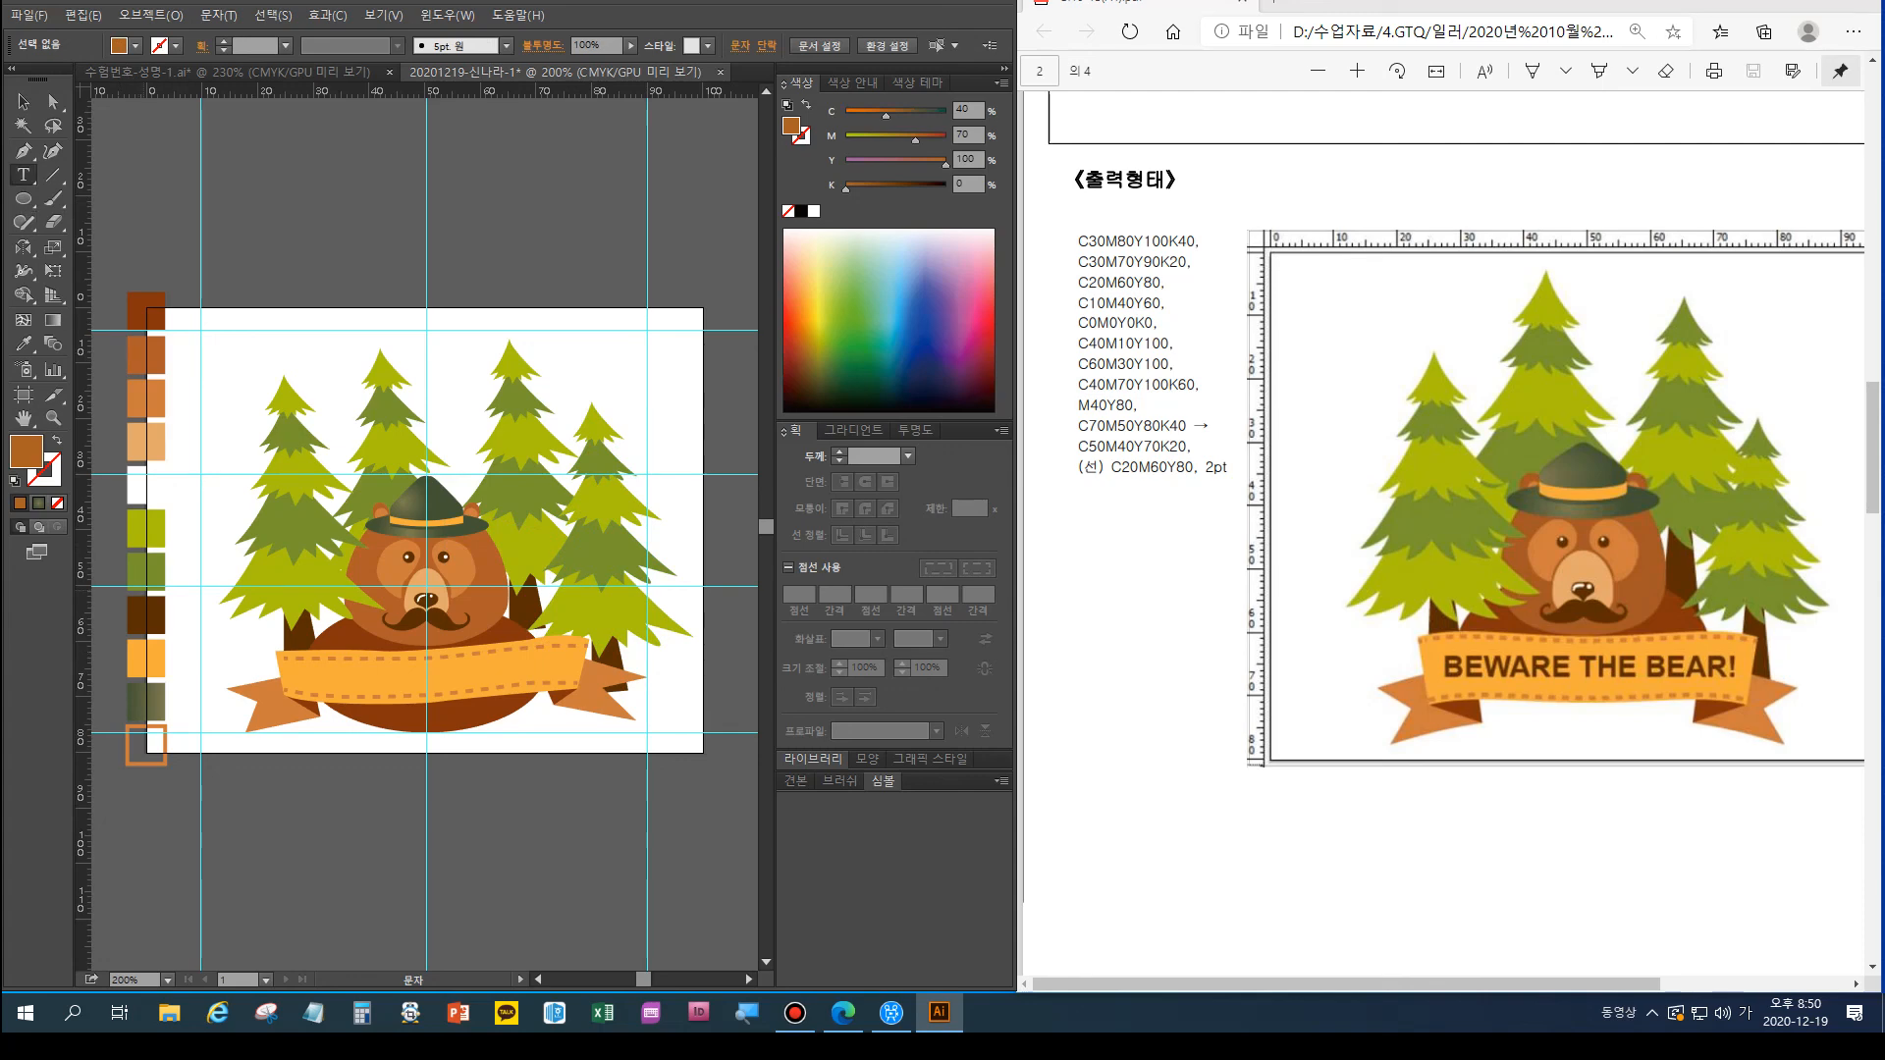
{"action": "left_click", "coordinate": [24, 343]}
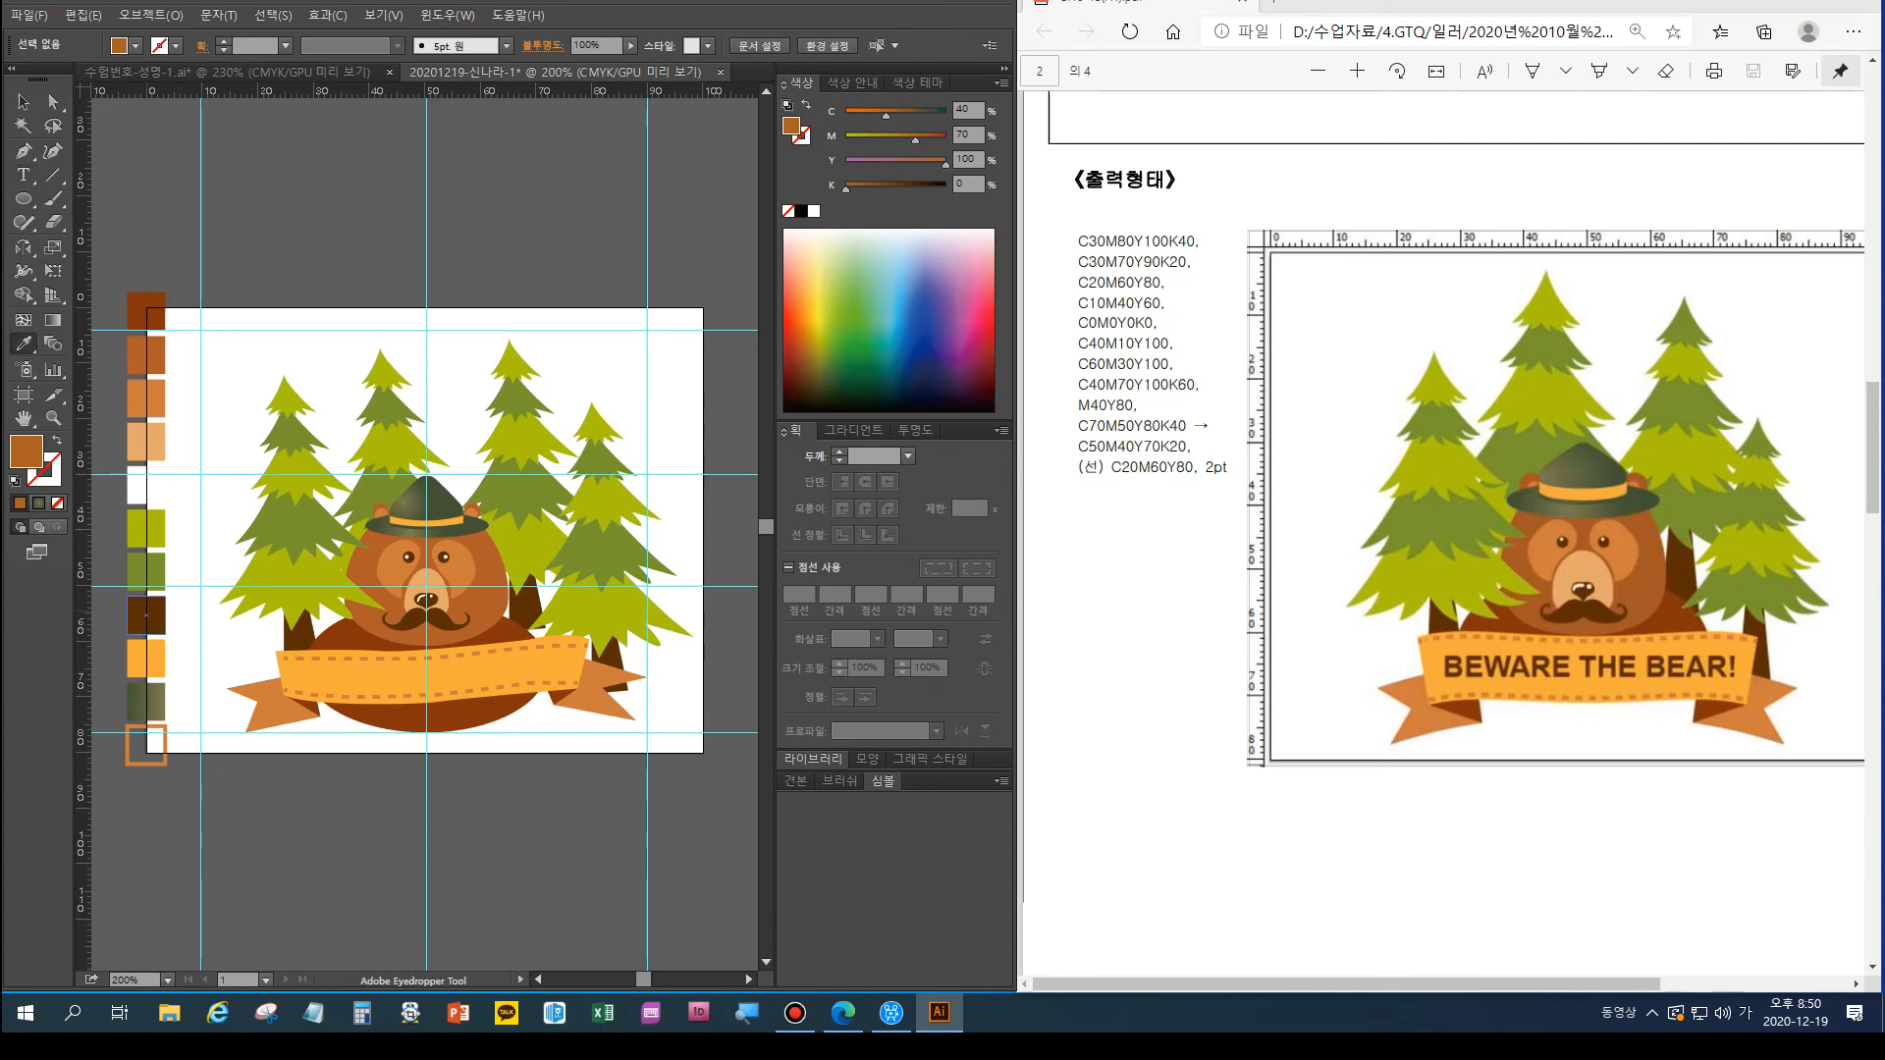
{"action": "left_click", "coordinate": [145, 617]}
{"action": "key", "text": "t"}
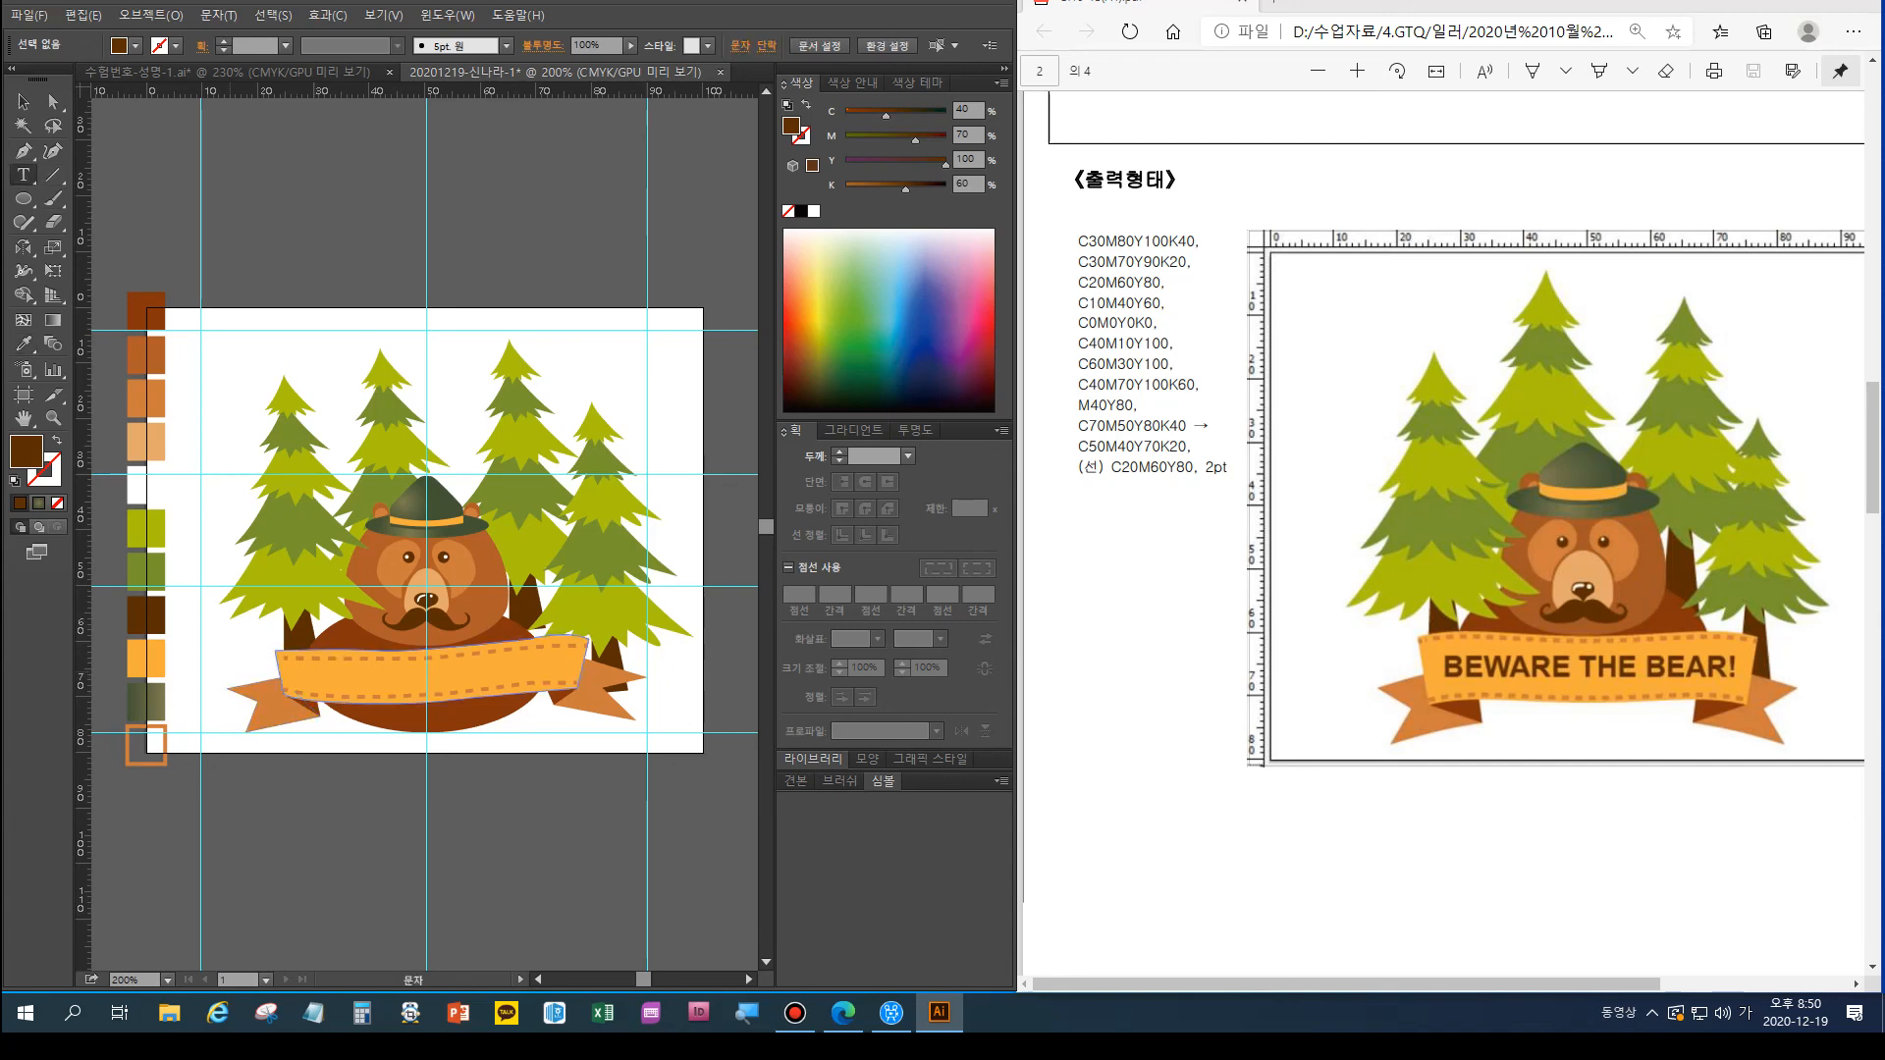
{"action": "left_click", "coordinate": [328, 677]}
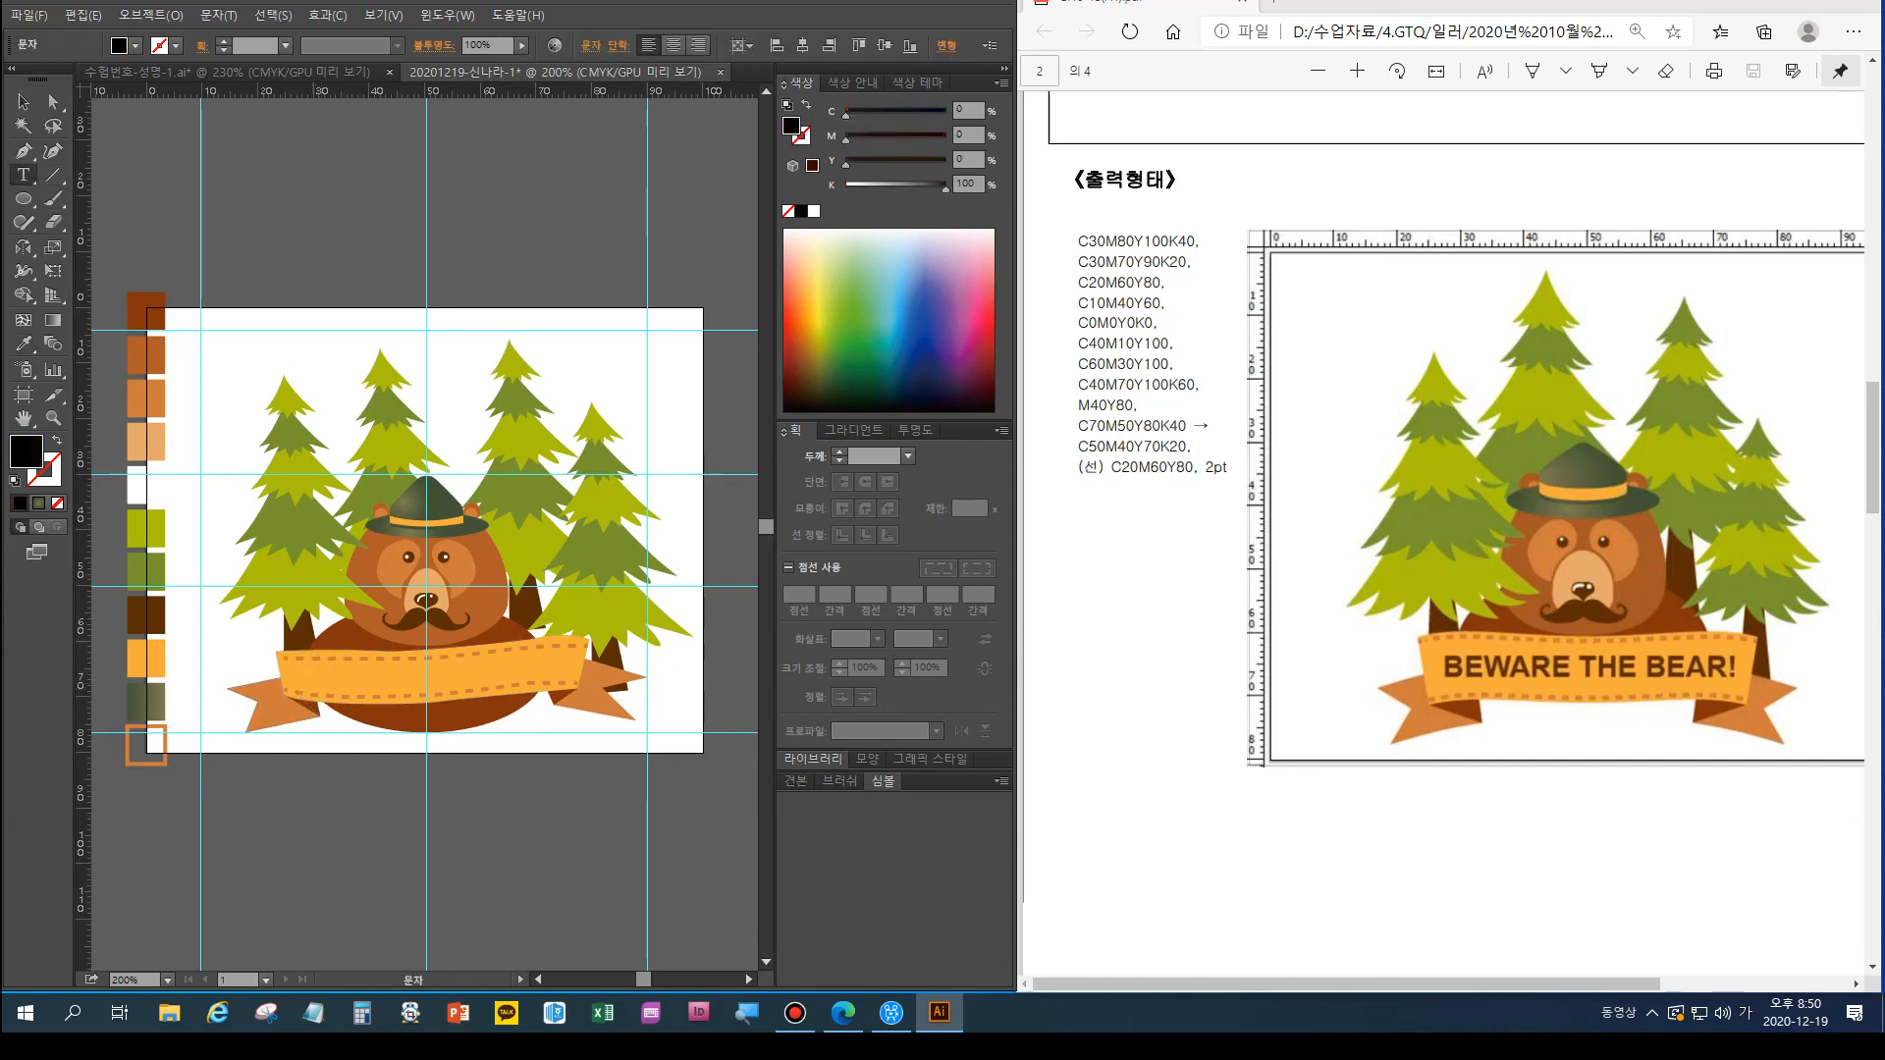
{"action": "key", "text": "Hangul"}
{"action": "type", "text": "BEWARE THE B"}
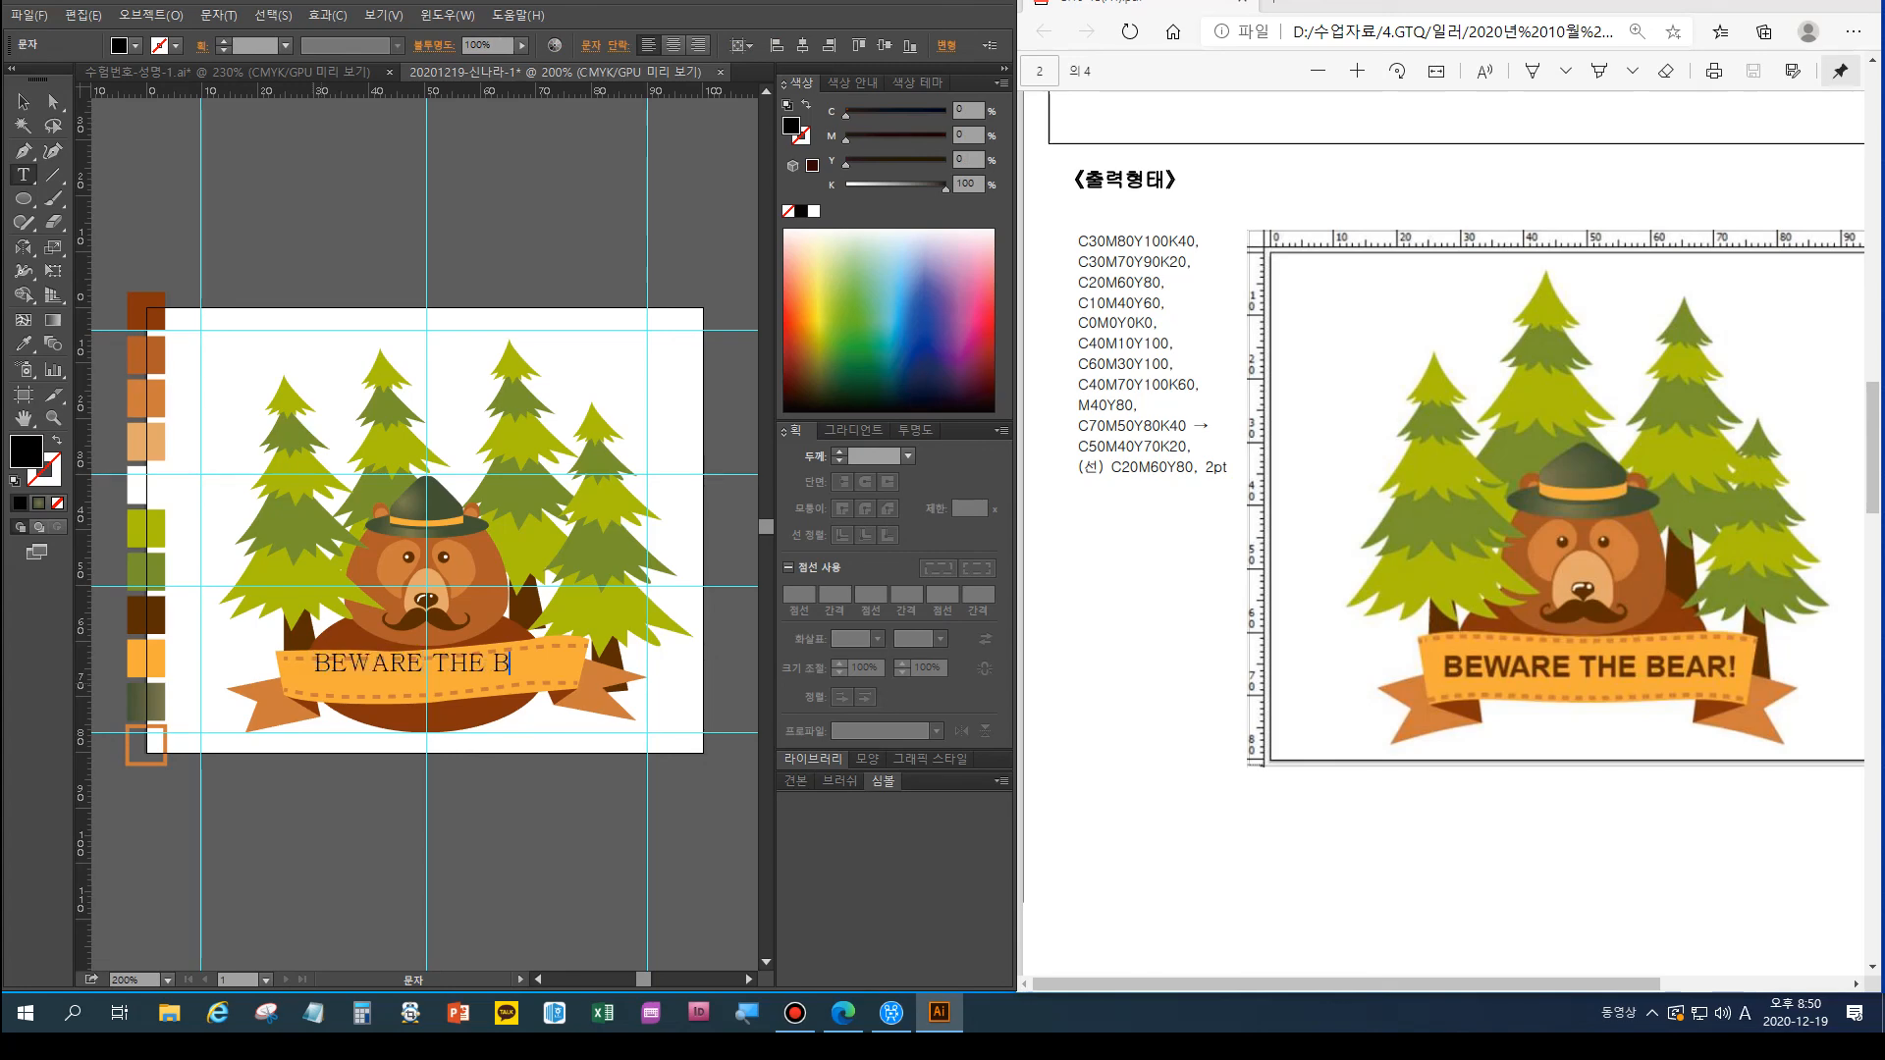
{"action": "type", "text": "EAR!"}
{"action": "scroll", "coordinate": [1452, 511], "scroll_direction": "up", "scroll_amount": 4}
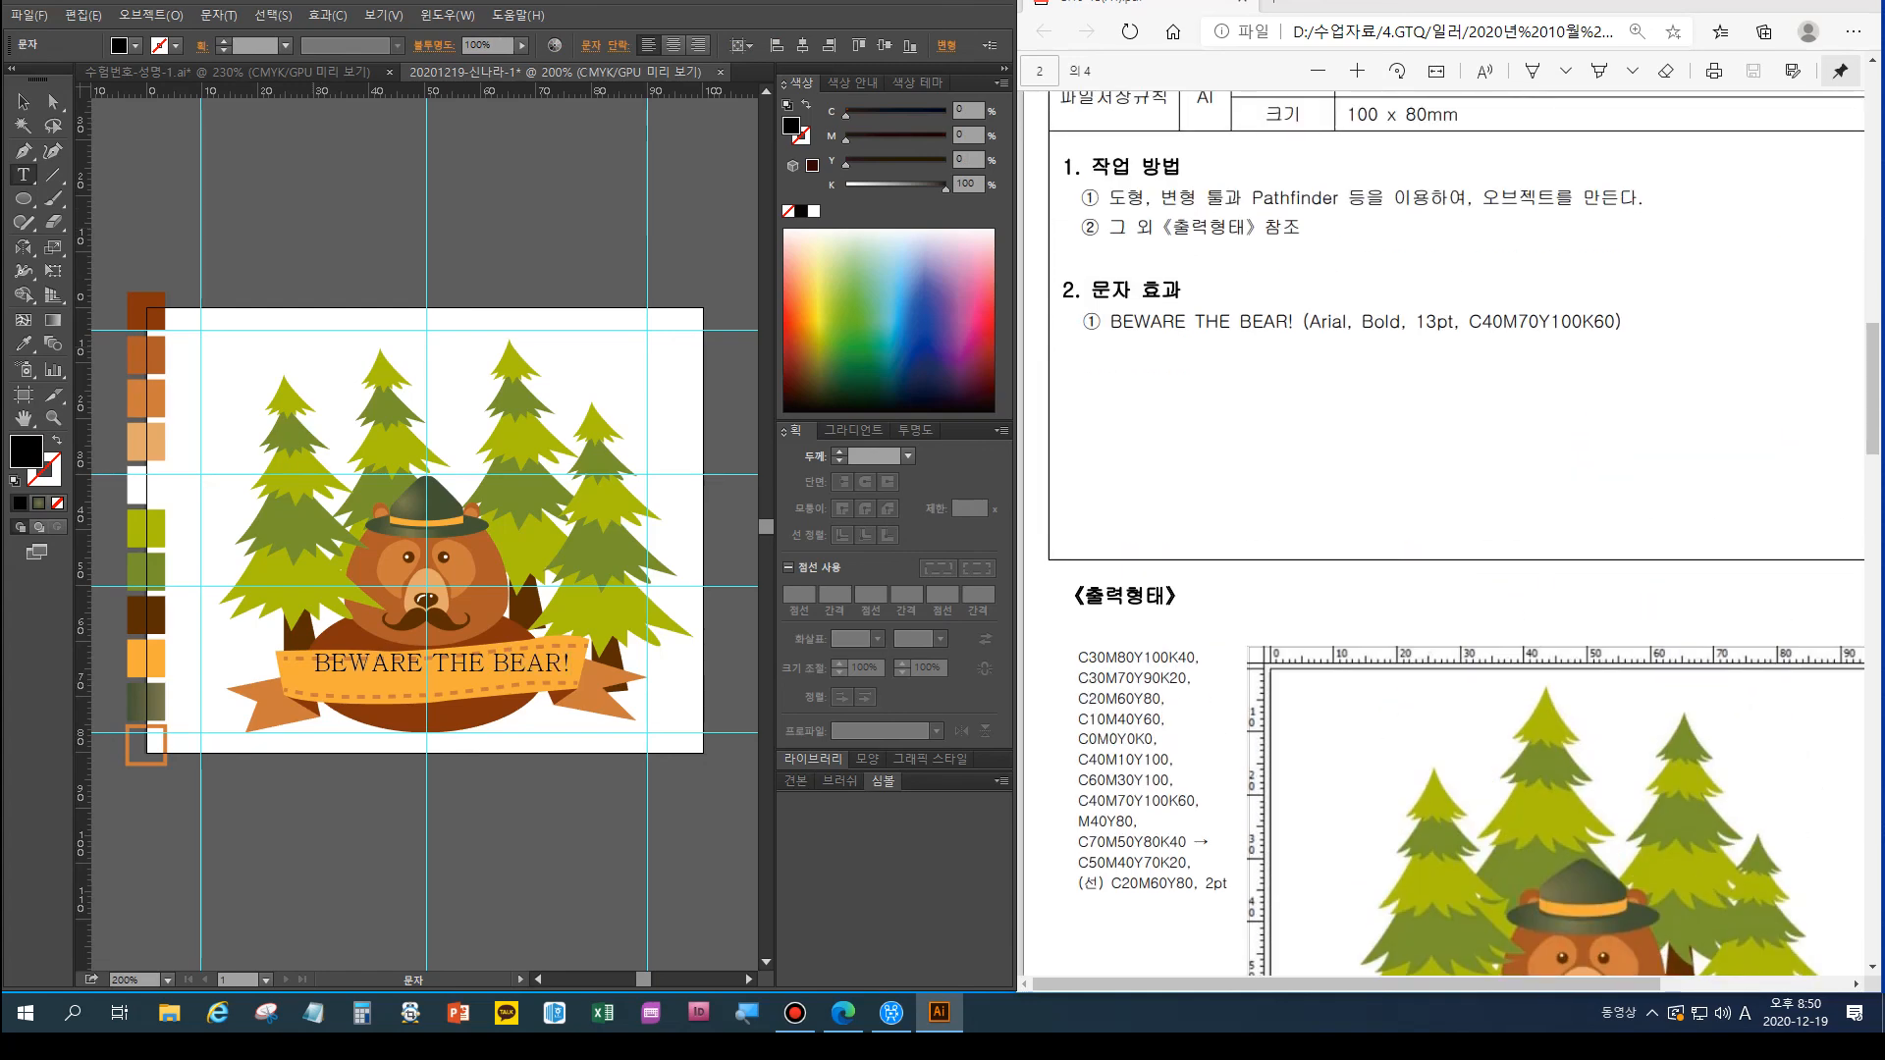
Set the banner text to Arial Bold at 13 pt
{"action": "key", "text": "Escape"}
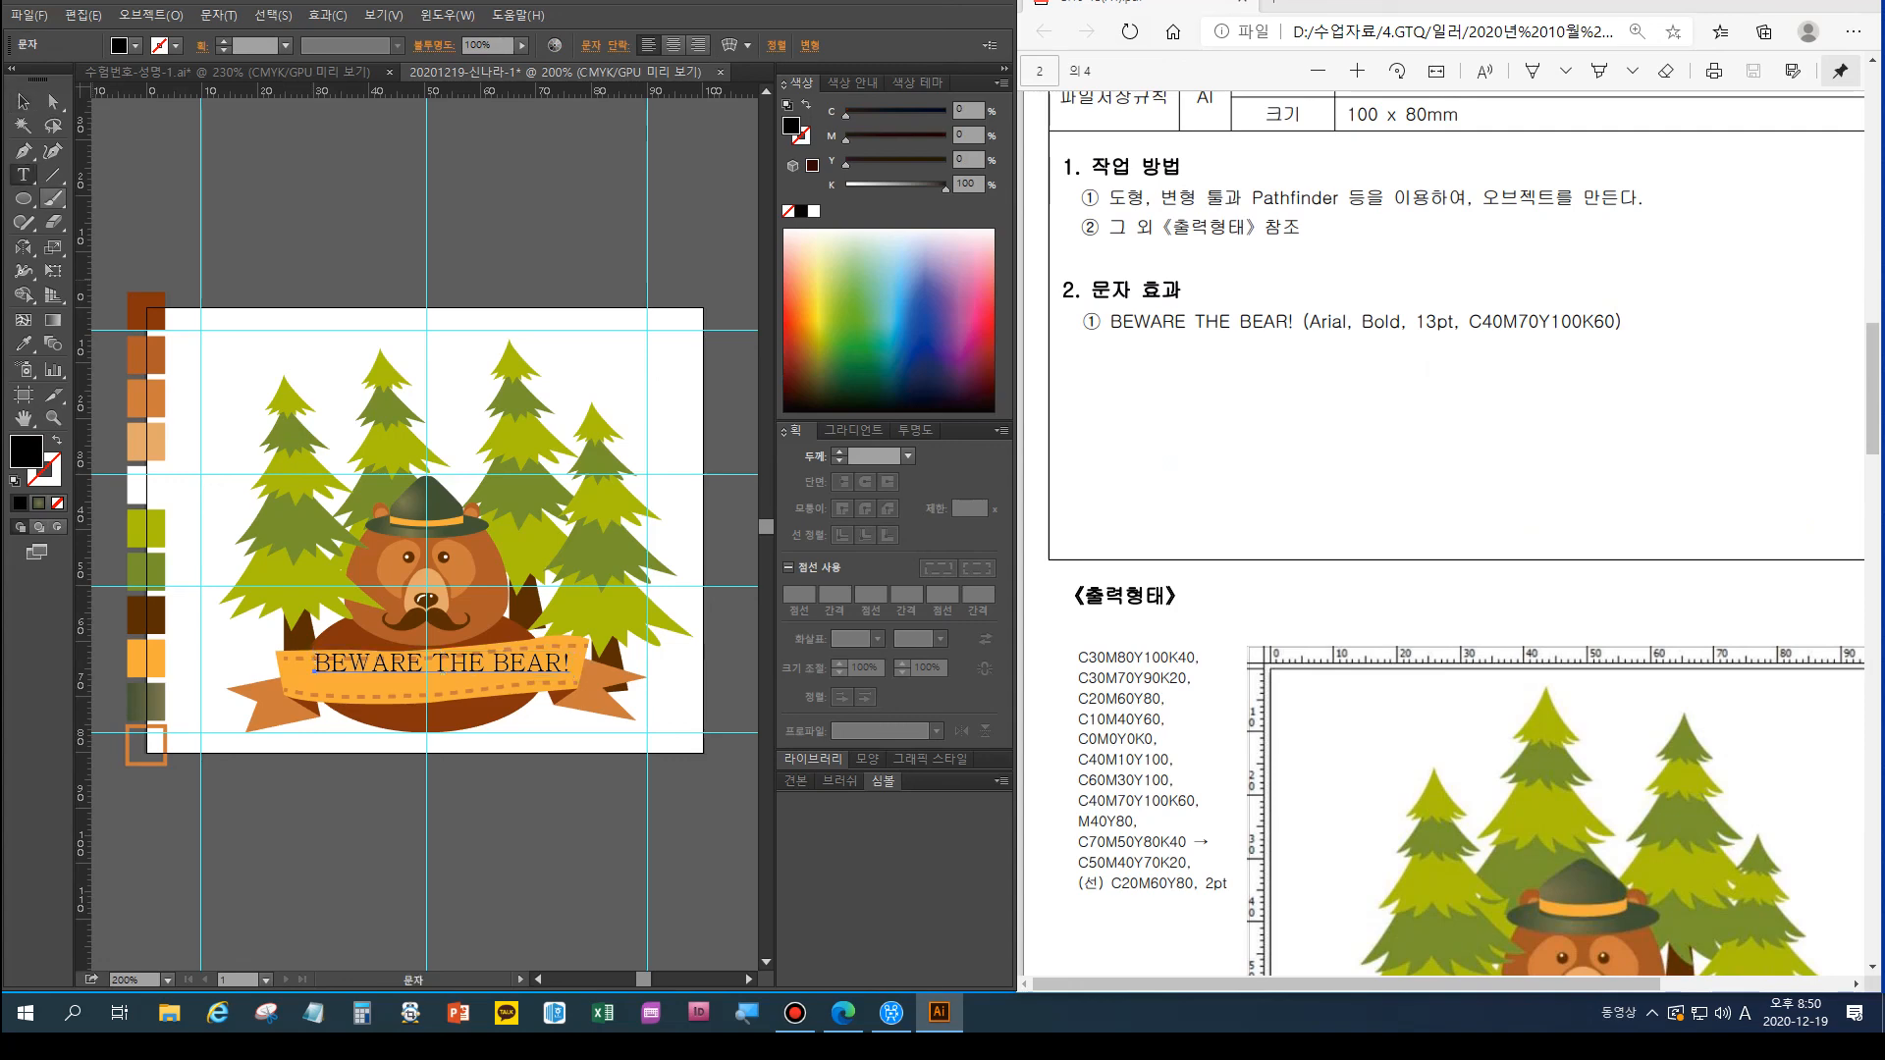
{"action": "triple_click", "coordinate": [475, 664]}
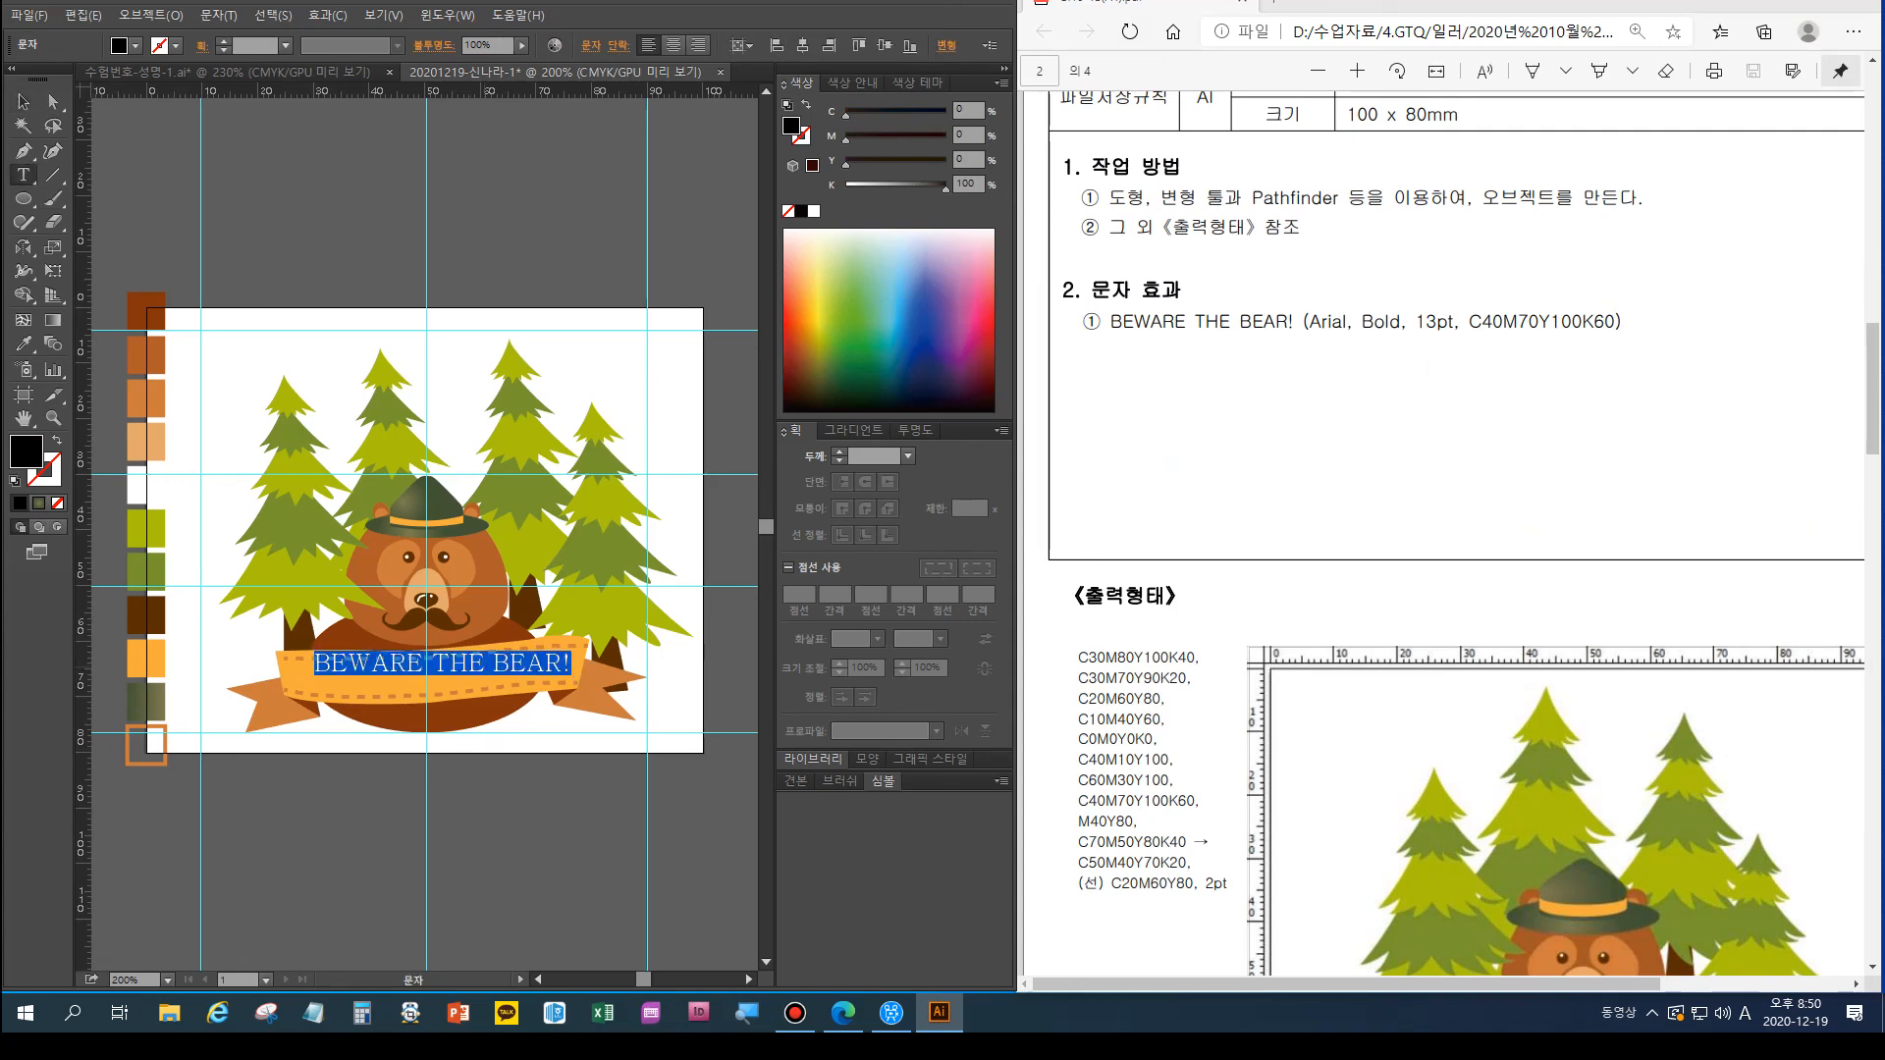
{"action": "key", "text": "ctrl+t"}
{"action": "left_click", "coordinate": [968, 243]}
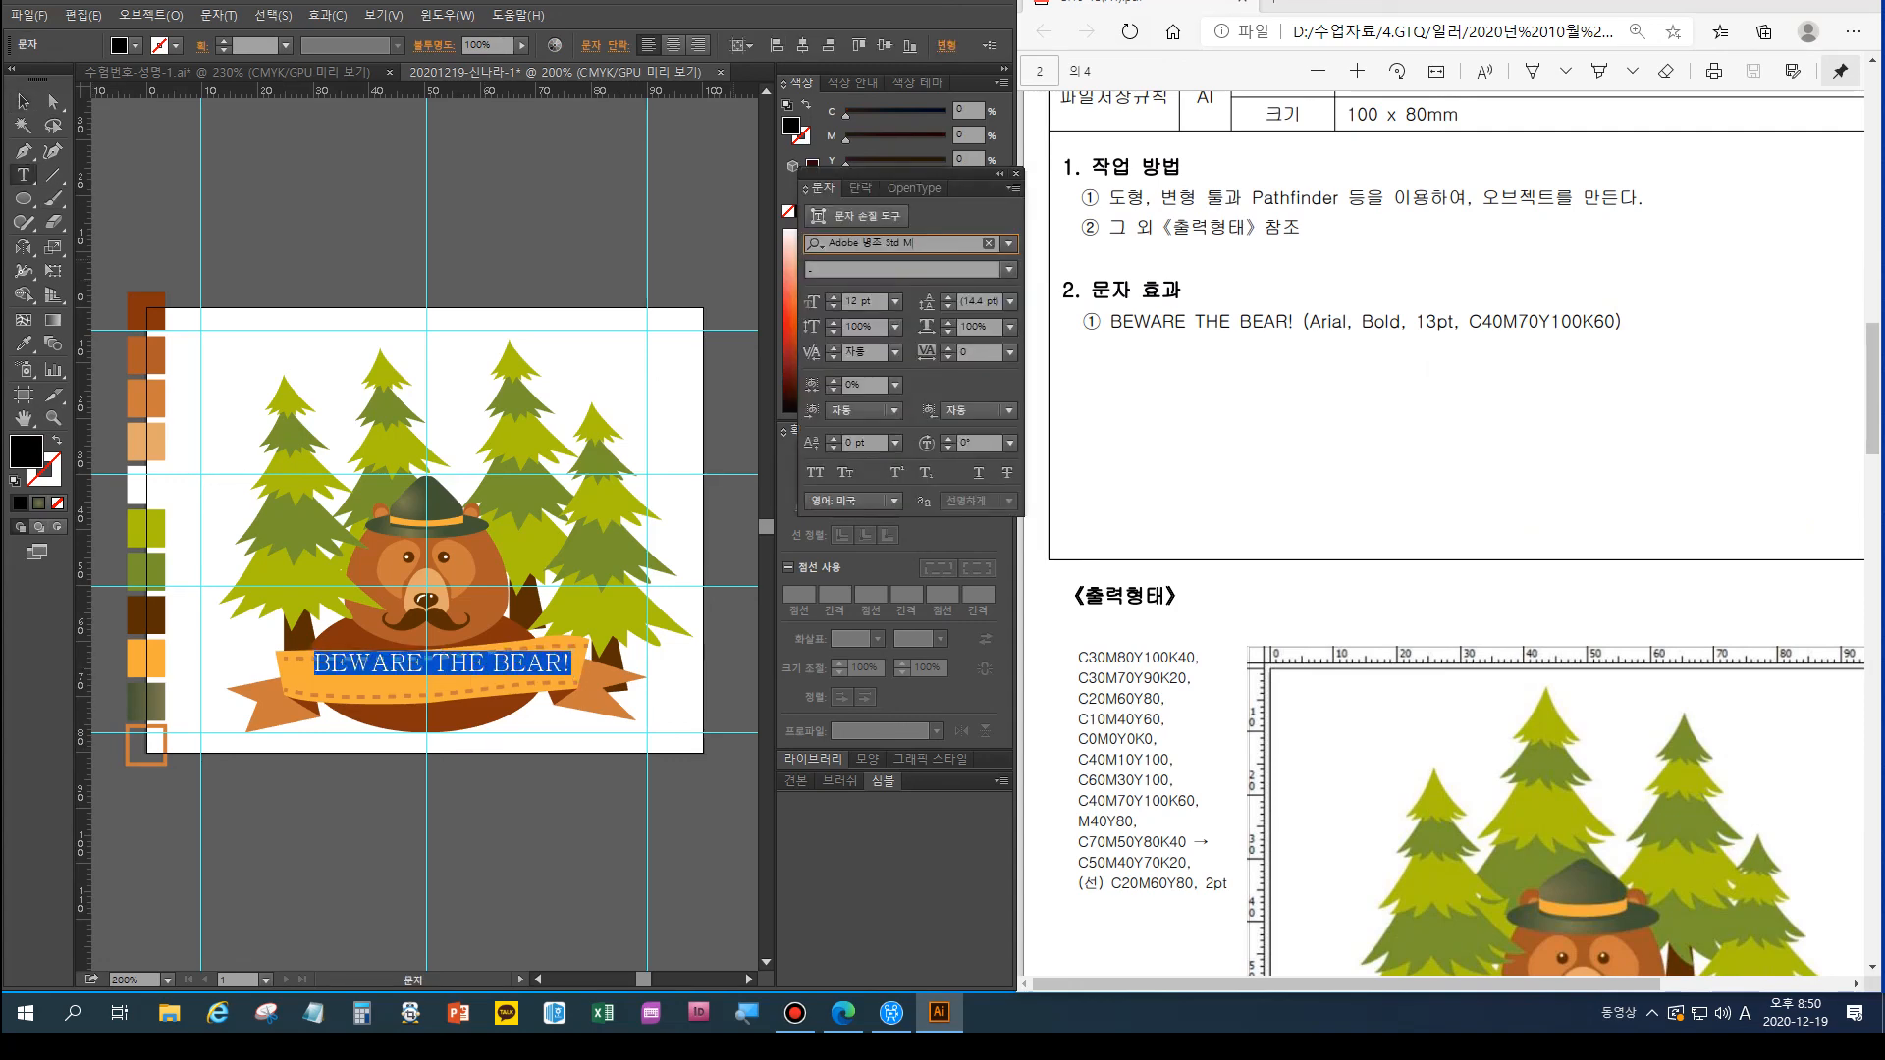
{"action": "type", "text": "ㅁ"}
{"action": "key", "text": "BackSpace"}
{"action": "key", "text": "Hangul"}
{"action": "type", "text": "A"}
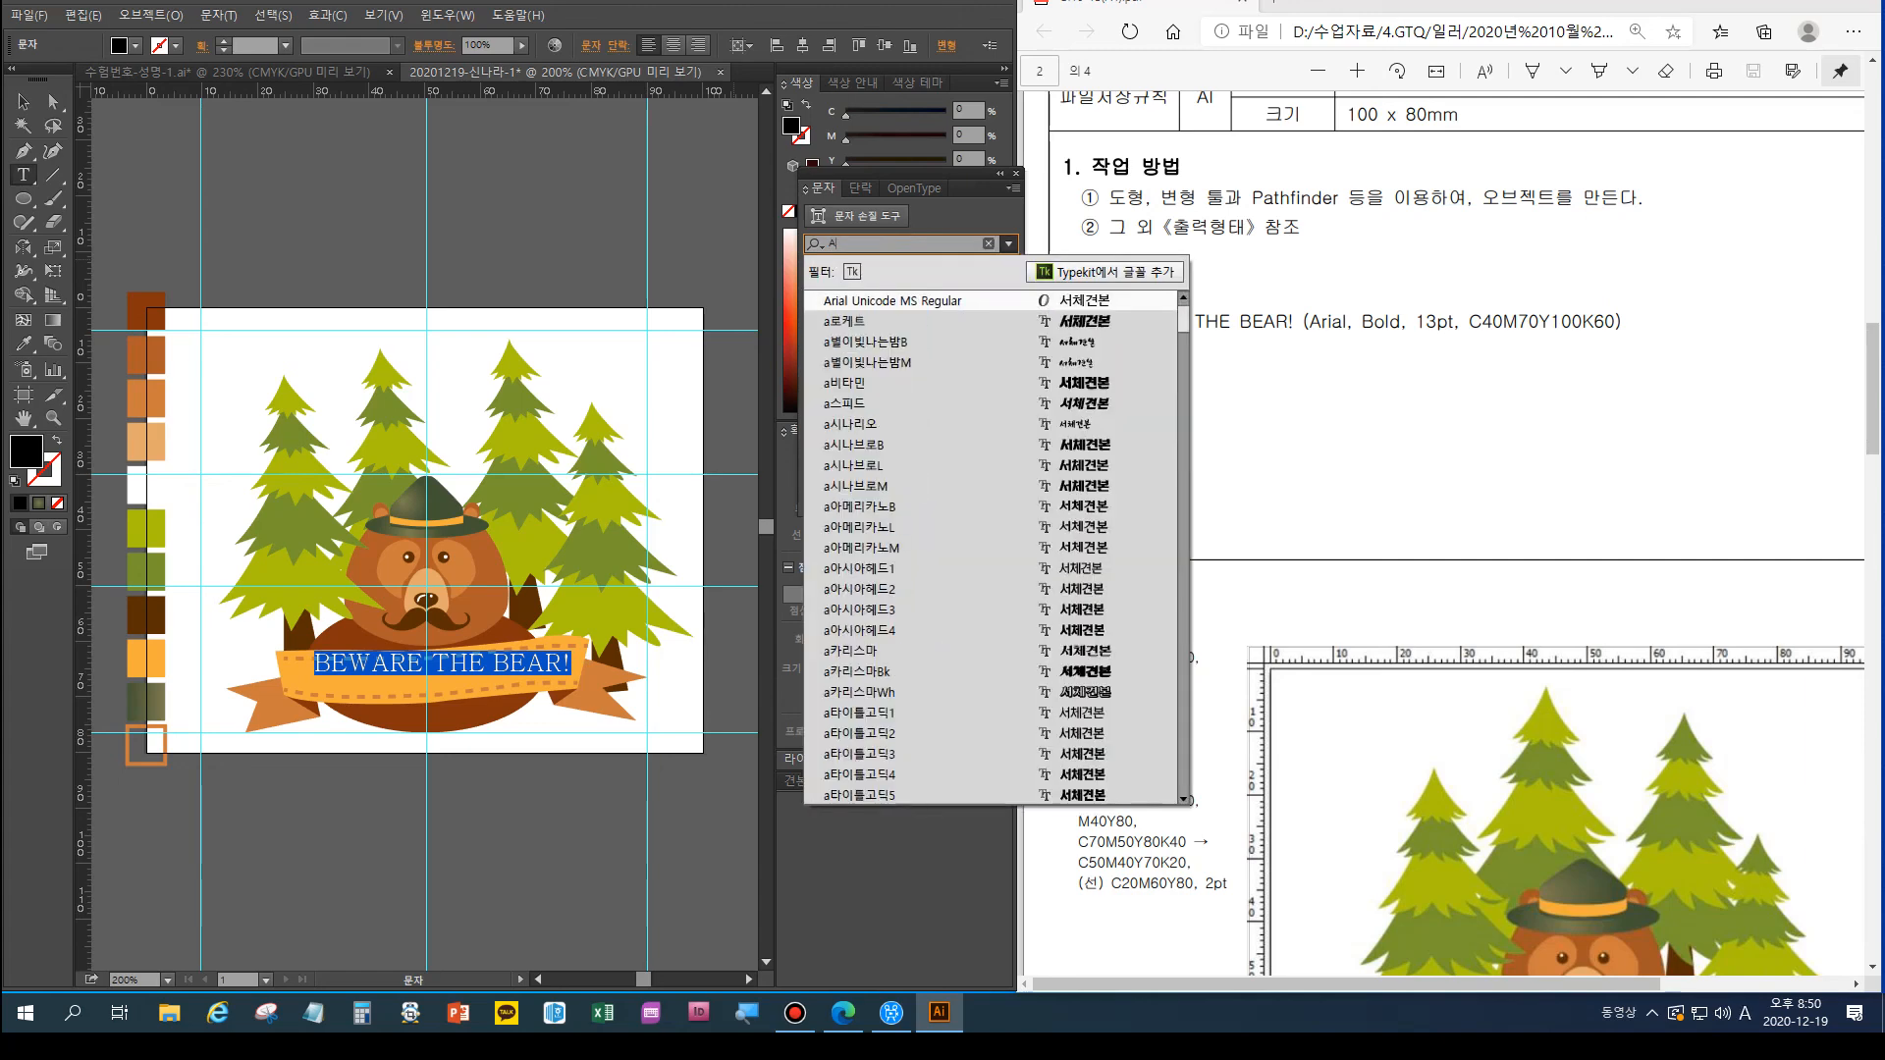
{"action": "type", "text": "R"}
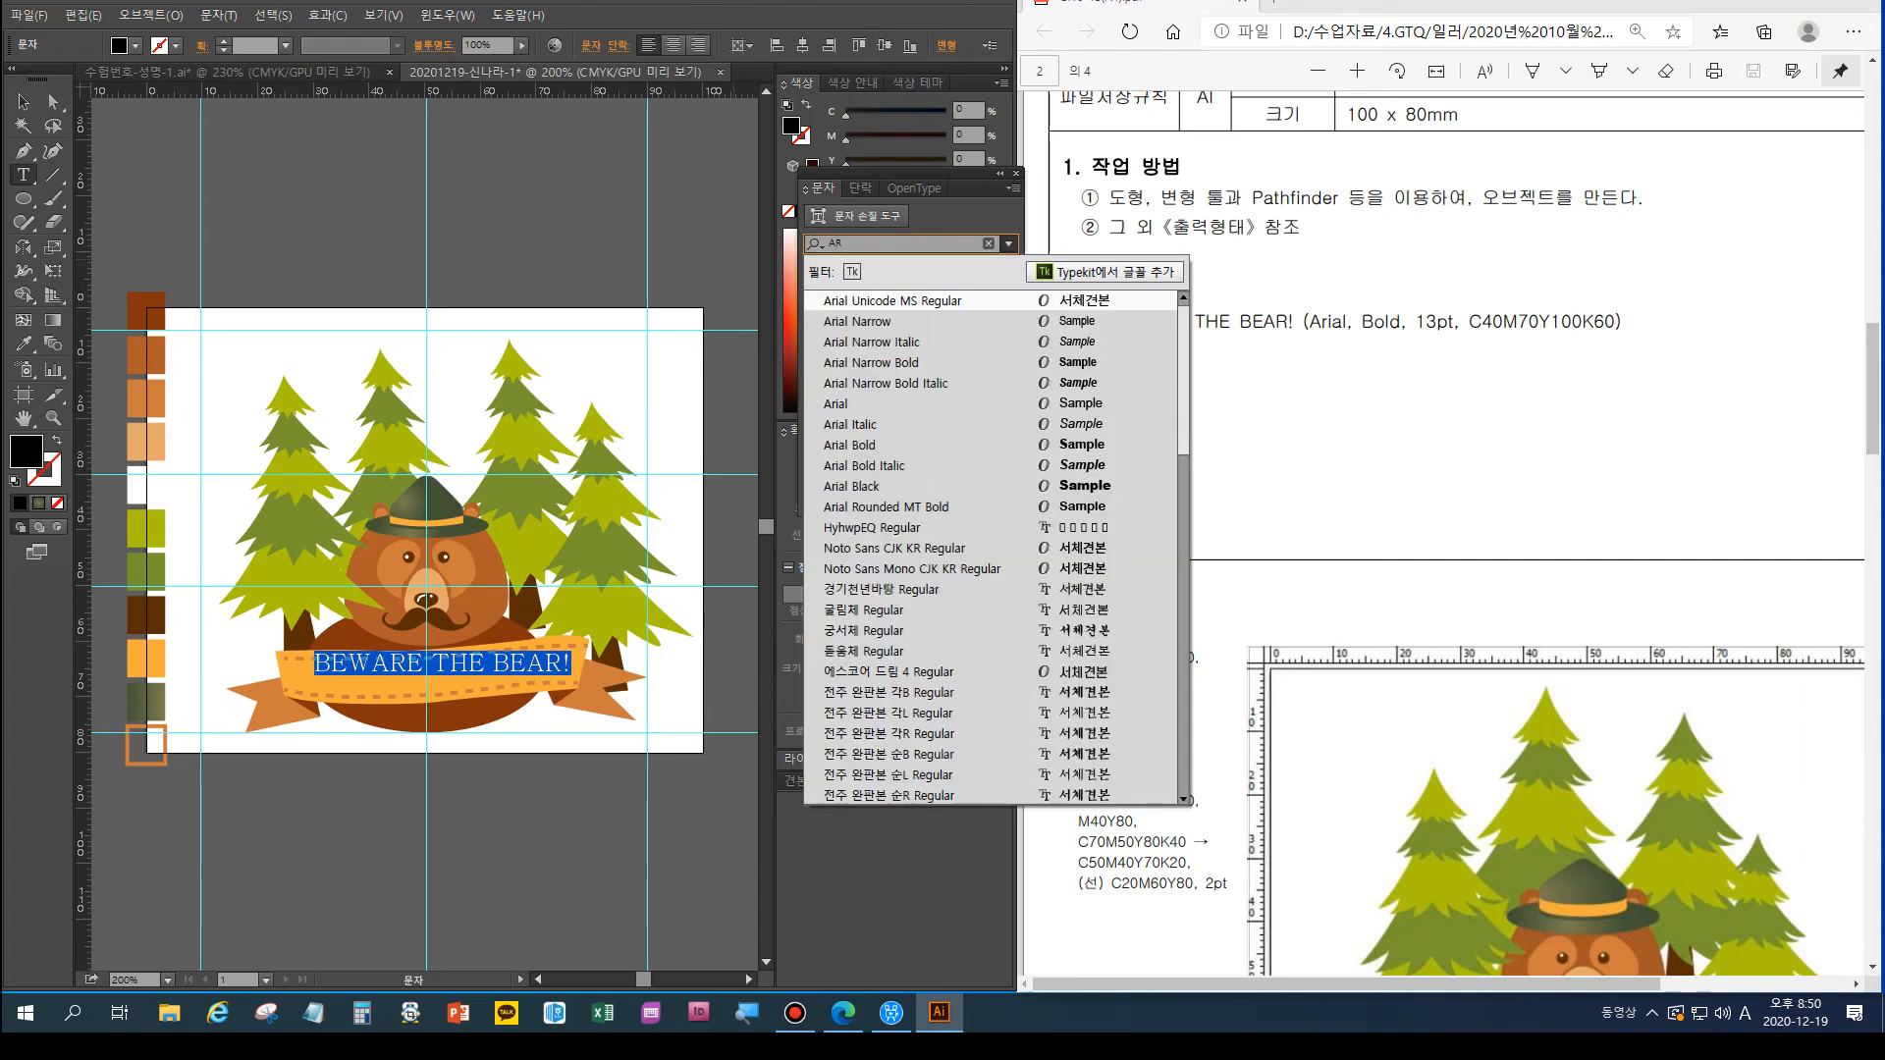
{"action": "key", "text": "Down"}
{"action": "key", "text": "Down"}
{"action": "key", "text": "Down"}
{"action": "key", "text": "Down"}
{"action": "key", "text": "Down"}
{"action": "key", "text": "Down"}
{"action": "key", "text": "Down"}
{"action": "key", "text": "Return"}
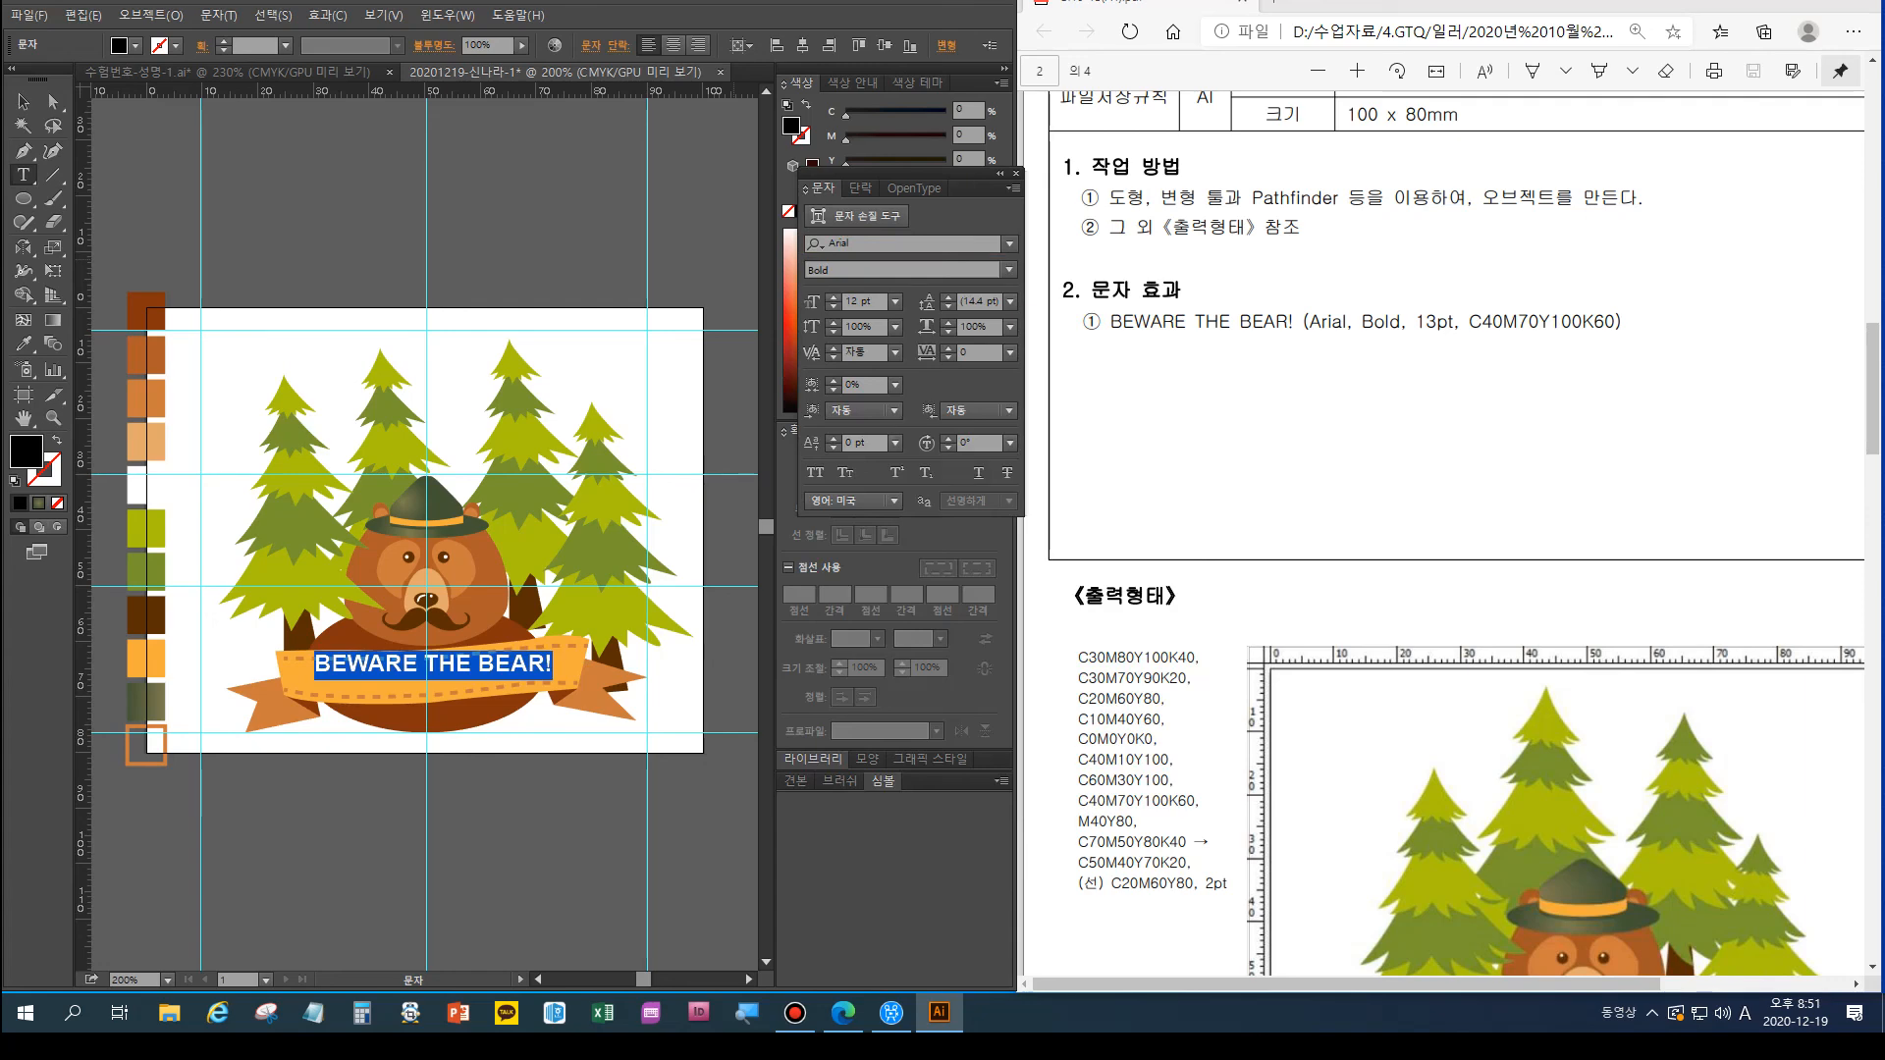
{"action": "left_click", "coordinate": [832, 297]}
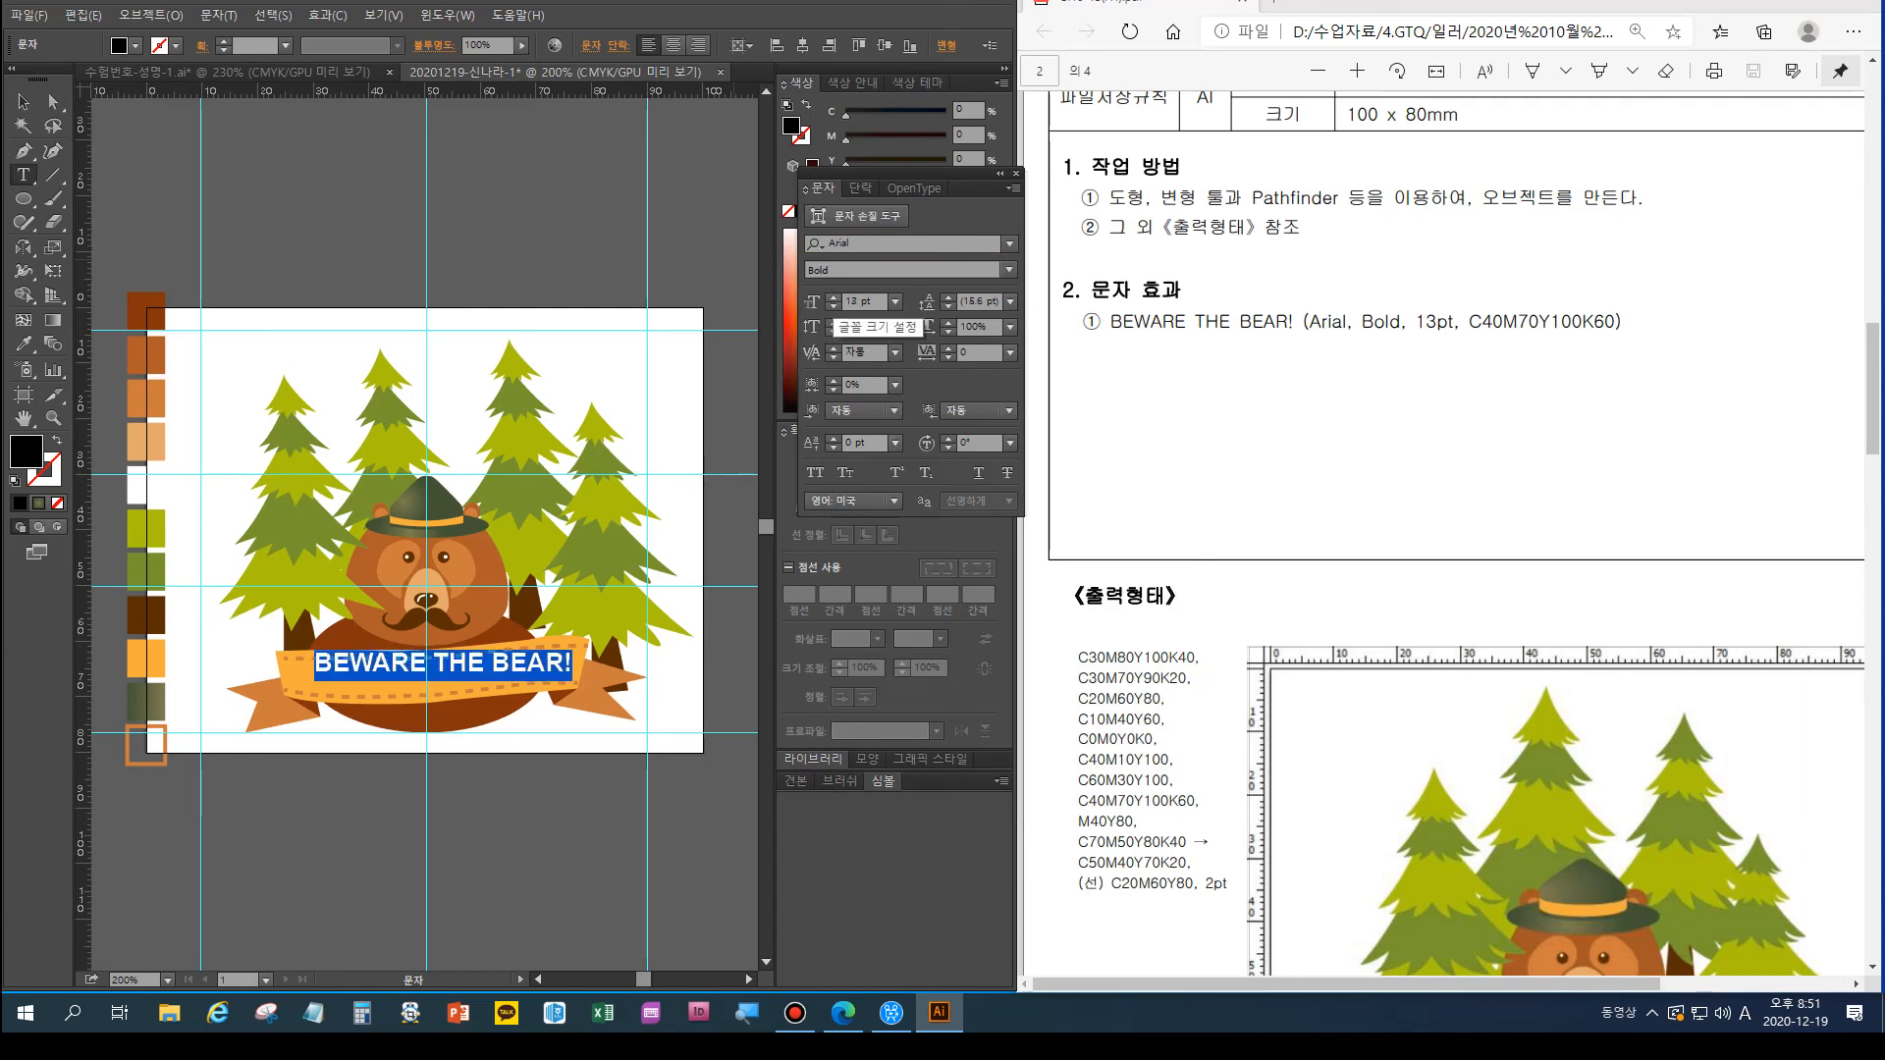
Colour the text brown with C40 M70 Y100 K60
{"action": "left_click", "coordinate": [967, 110]}
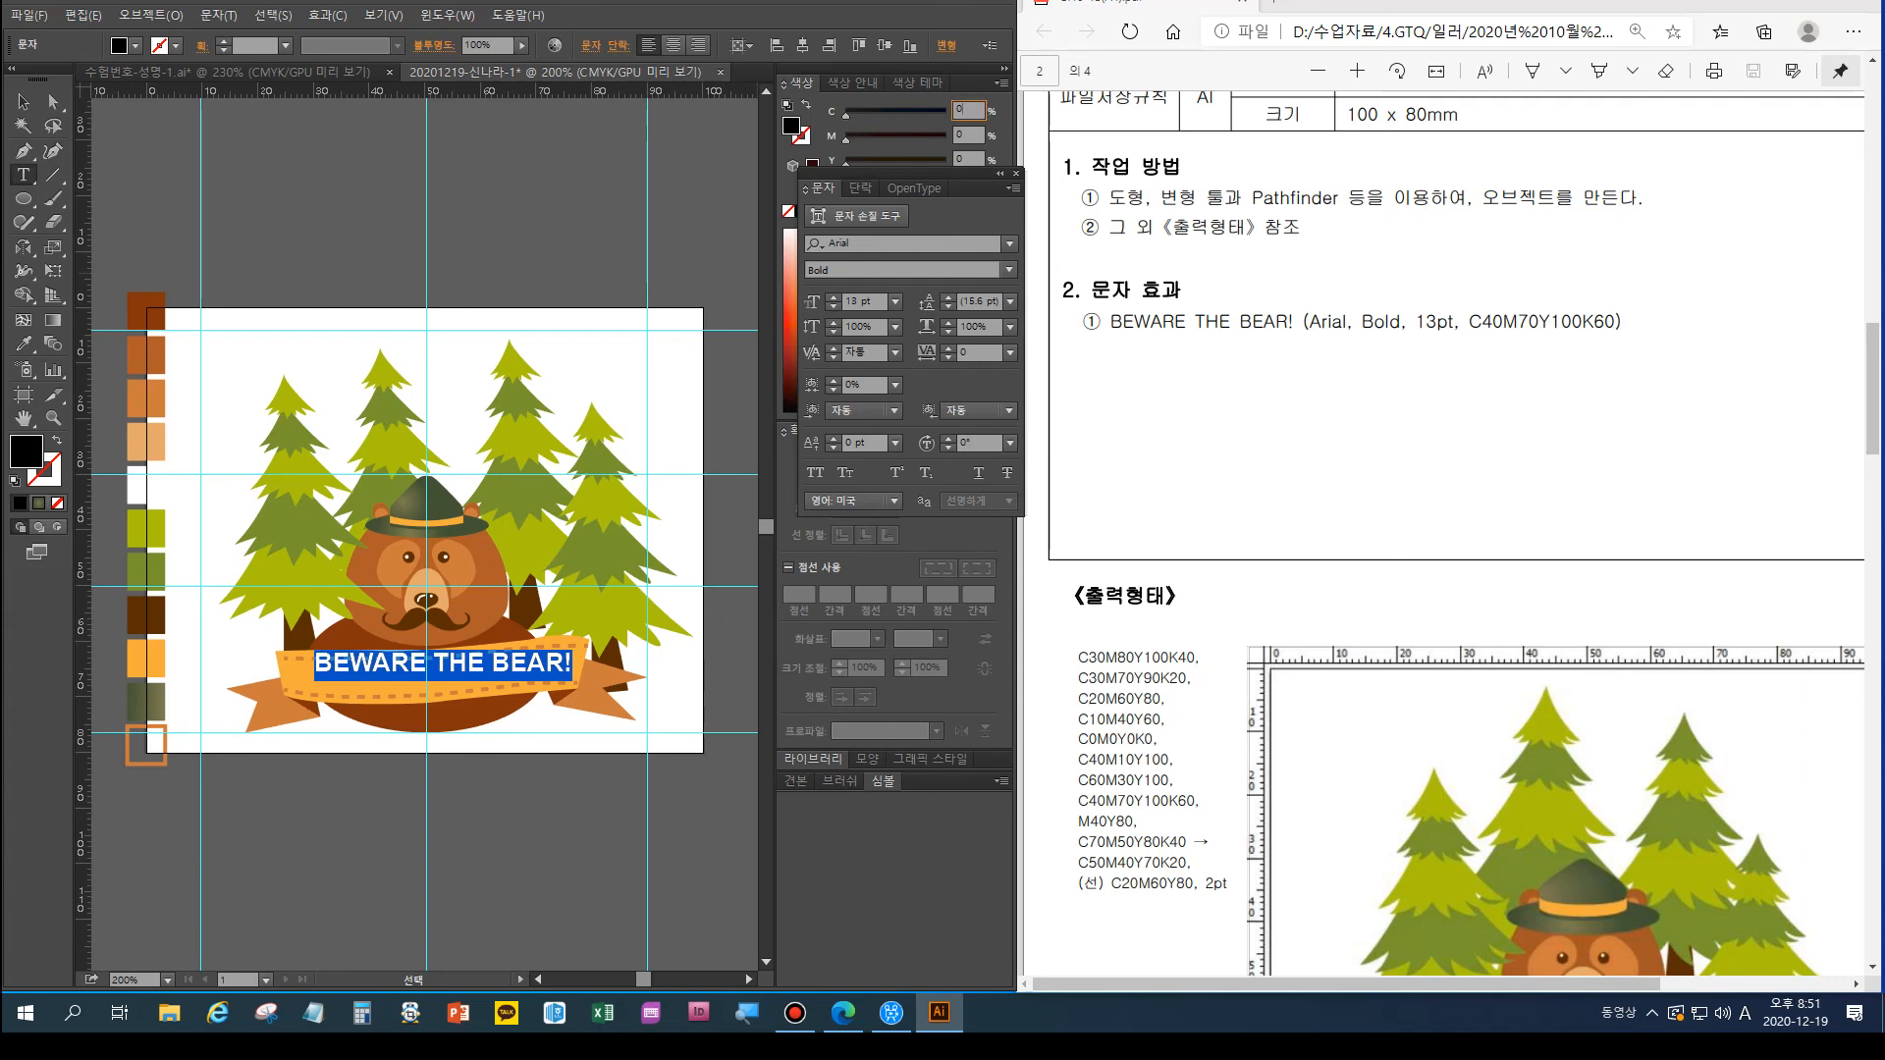
{"action": "left_click", "coordinate": [1016, 172]}
{"action": "double_click", "coordinate": [964, 110]}
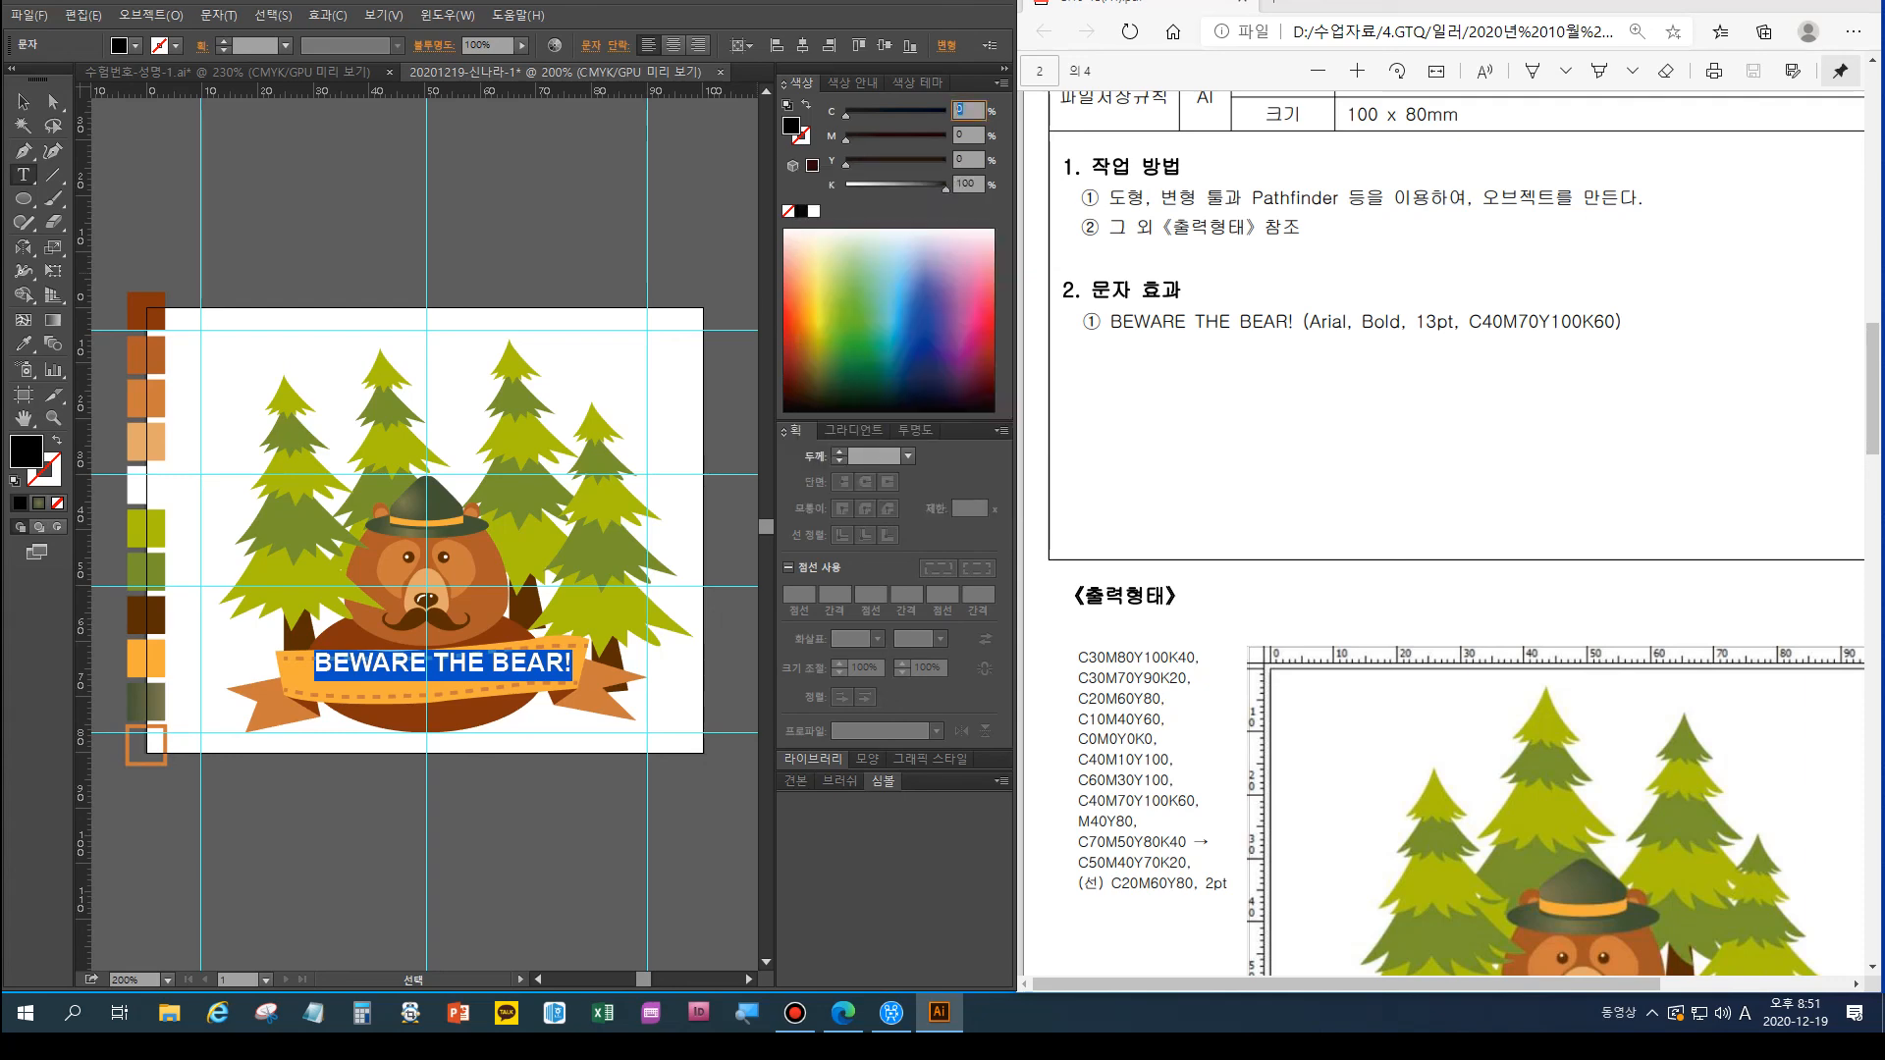
{"action": "type", "text": "40"}
{"action": "key", "text": "Tab"}
{"action": "type", "text": "70"}
{"action": "key", "text": "Tab"}
{"action": "type", "text": "100"}
{"action": "key", "text": "Tab"}
{"action": "type", "text": "60"}
{"action": "key", "text": "Return"}
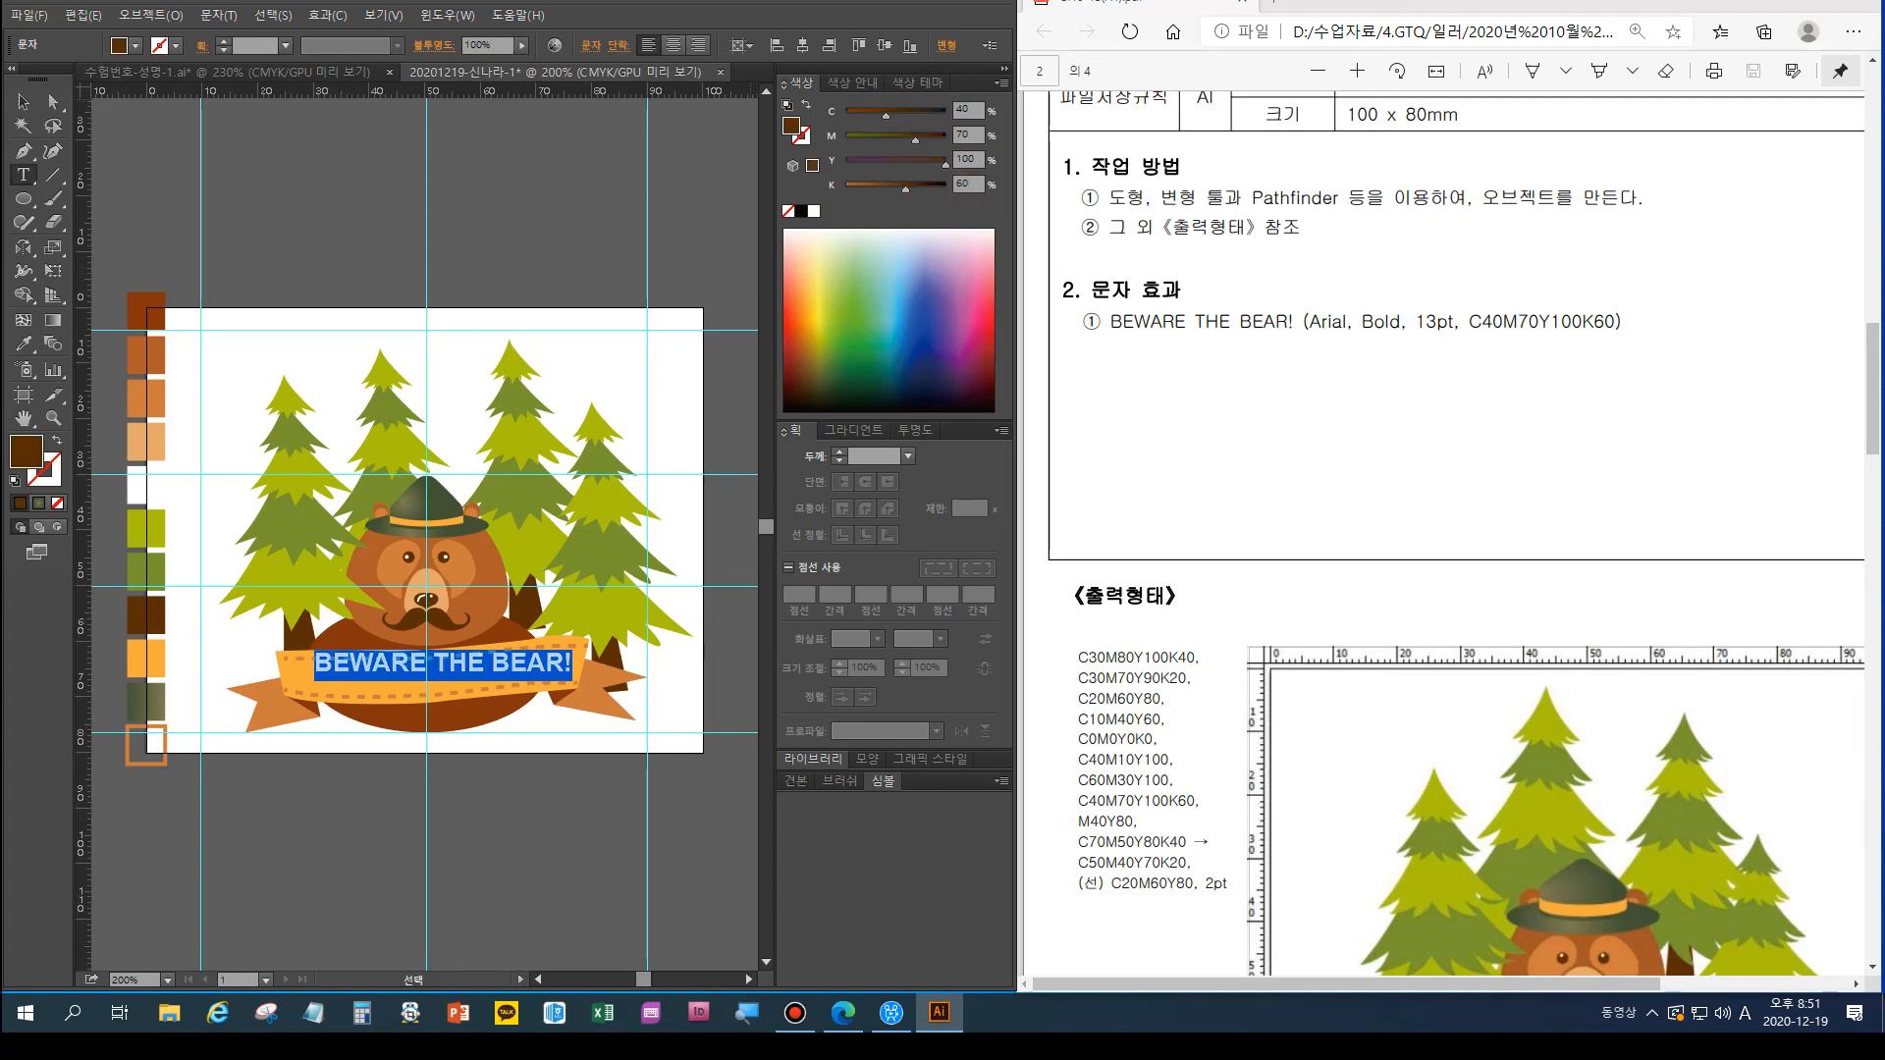
Centre the text on the ribbon, checking it against the reference image
{"action": "left_click", "coordinate": [23, 101]}
{"action": "left_click_drag", "start_coordinate": [481, 664], "coordinate": [468, 677]}
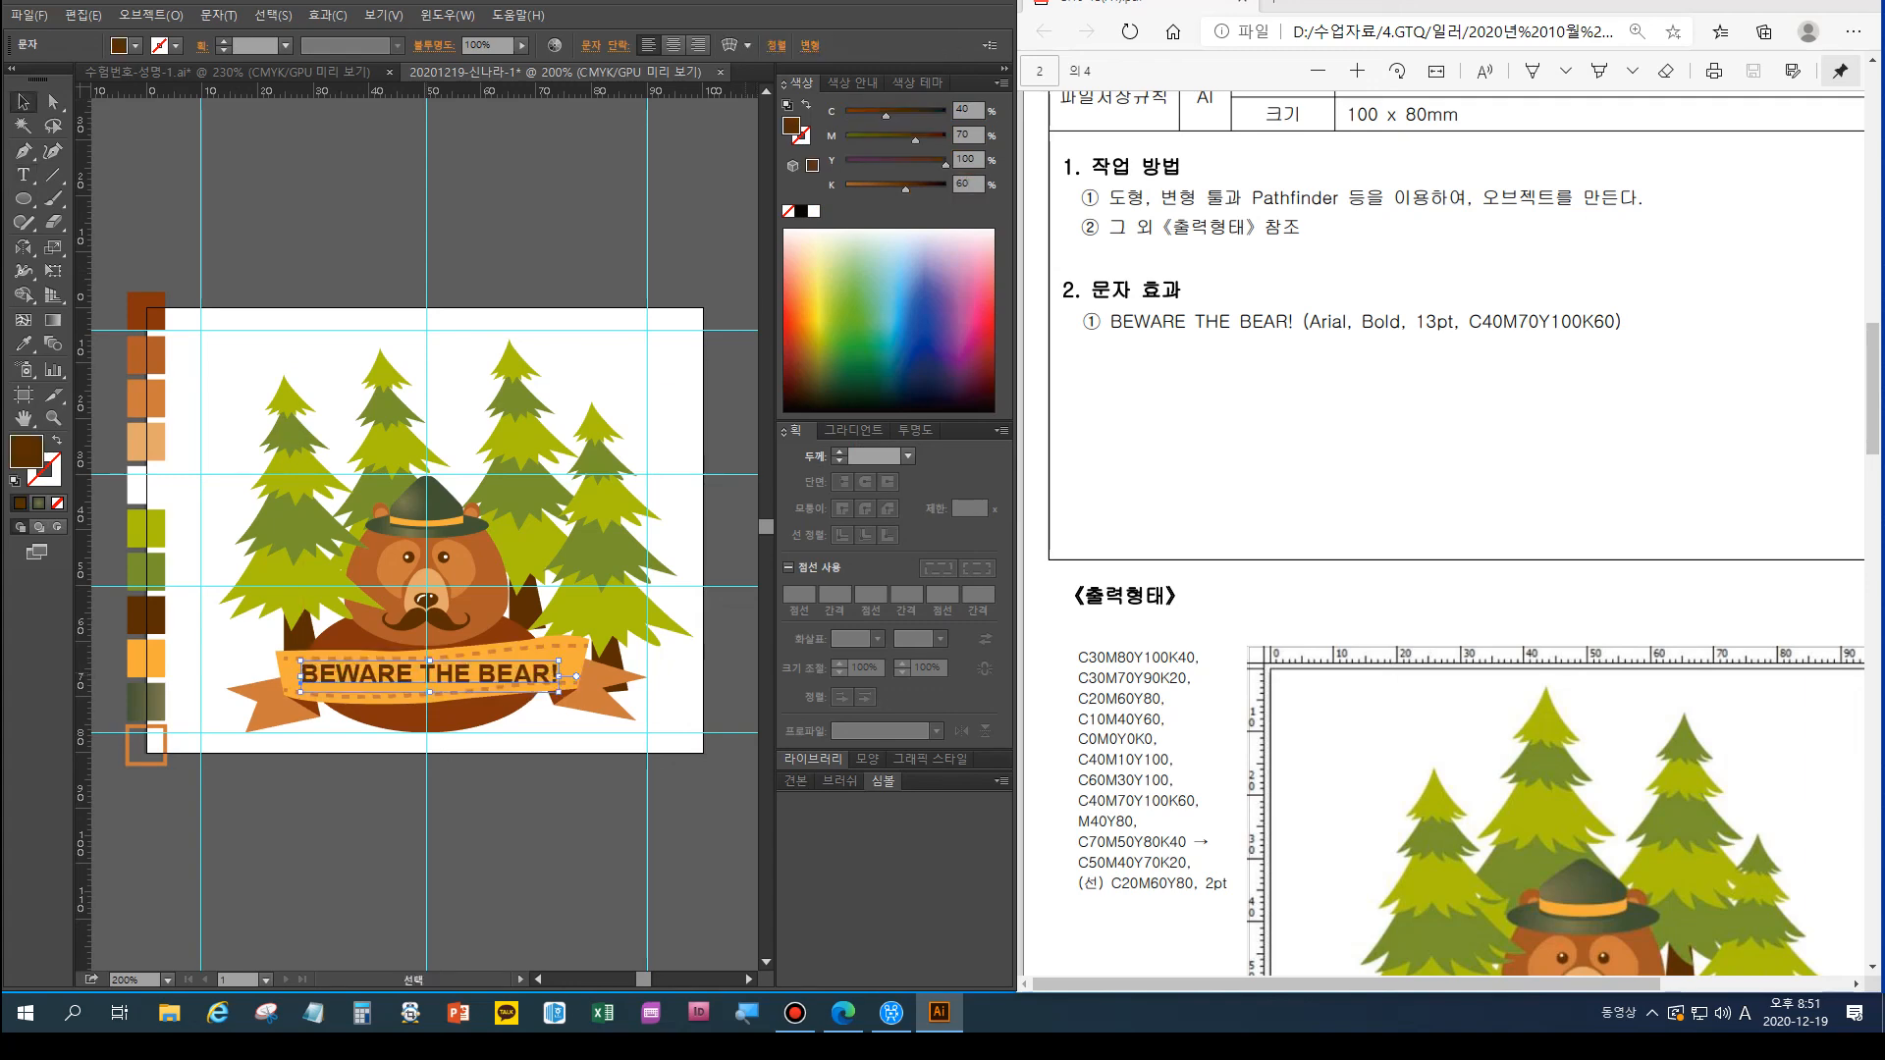
{"action": "key", "text": "Left"}
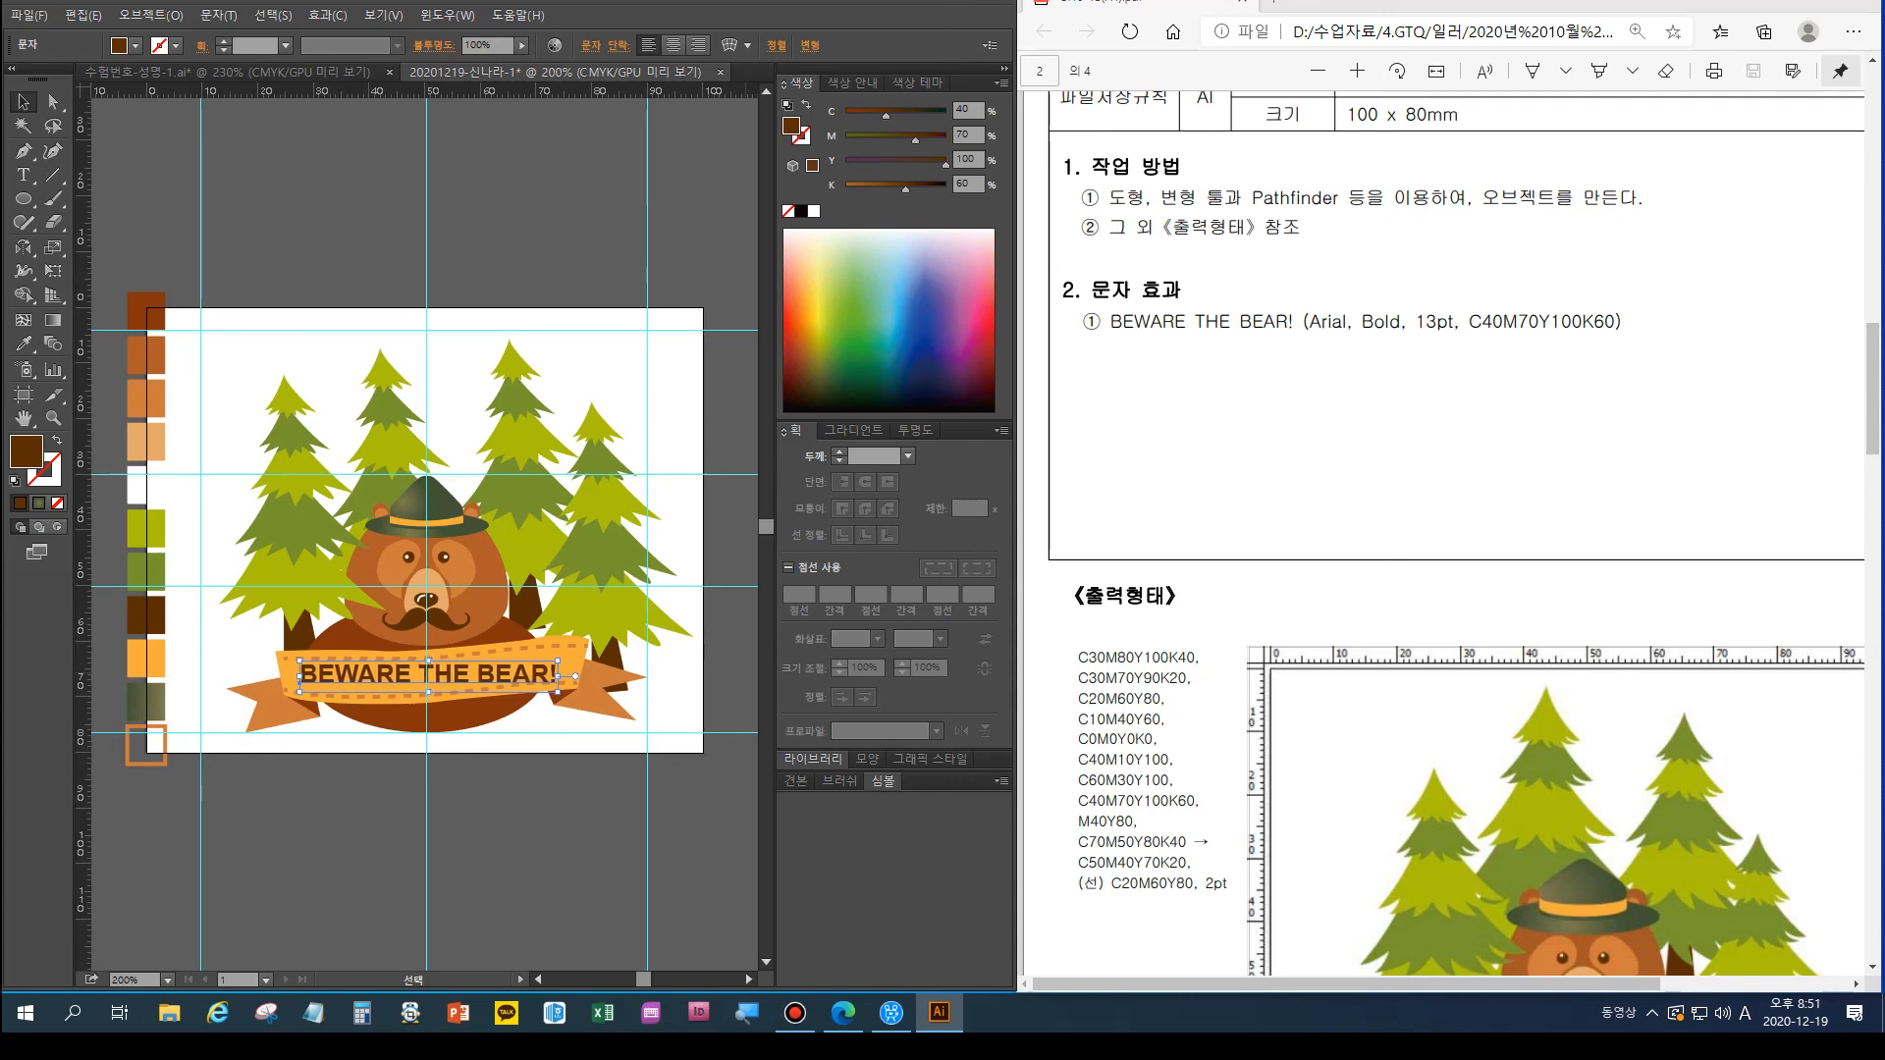
{"action": "left_click", "coordinate": [1434, 591]}
{"action": "scroll", "coordinate": [1433, 591], "scroll_direction": "down", "scroll_amount": 5}
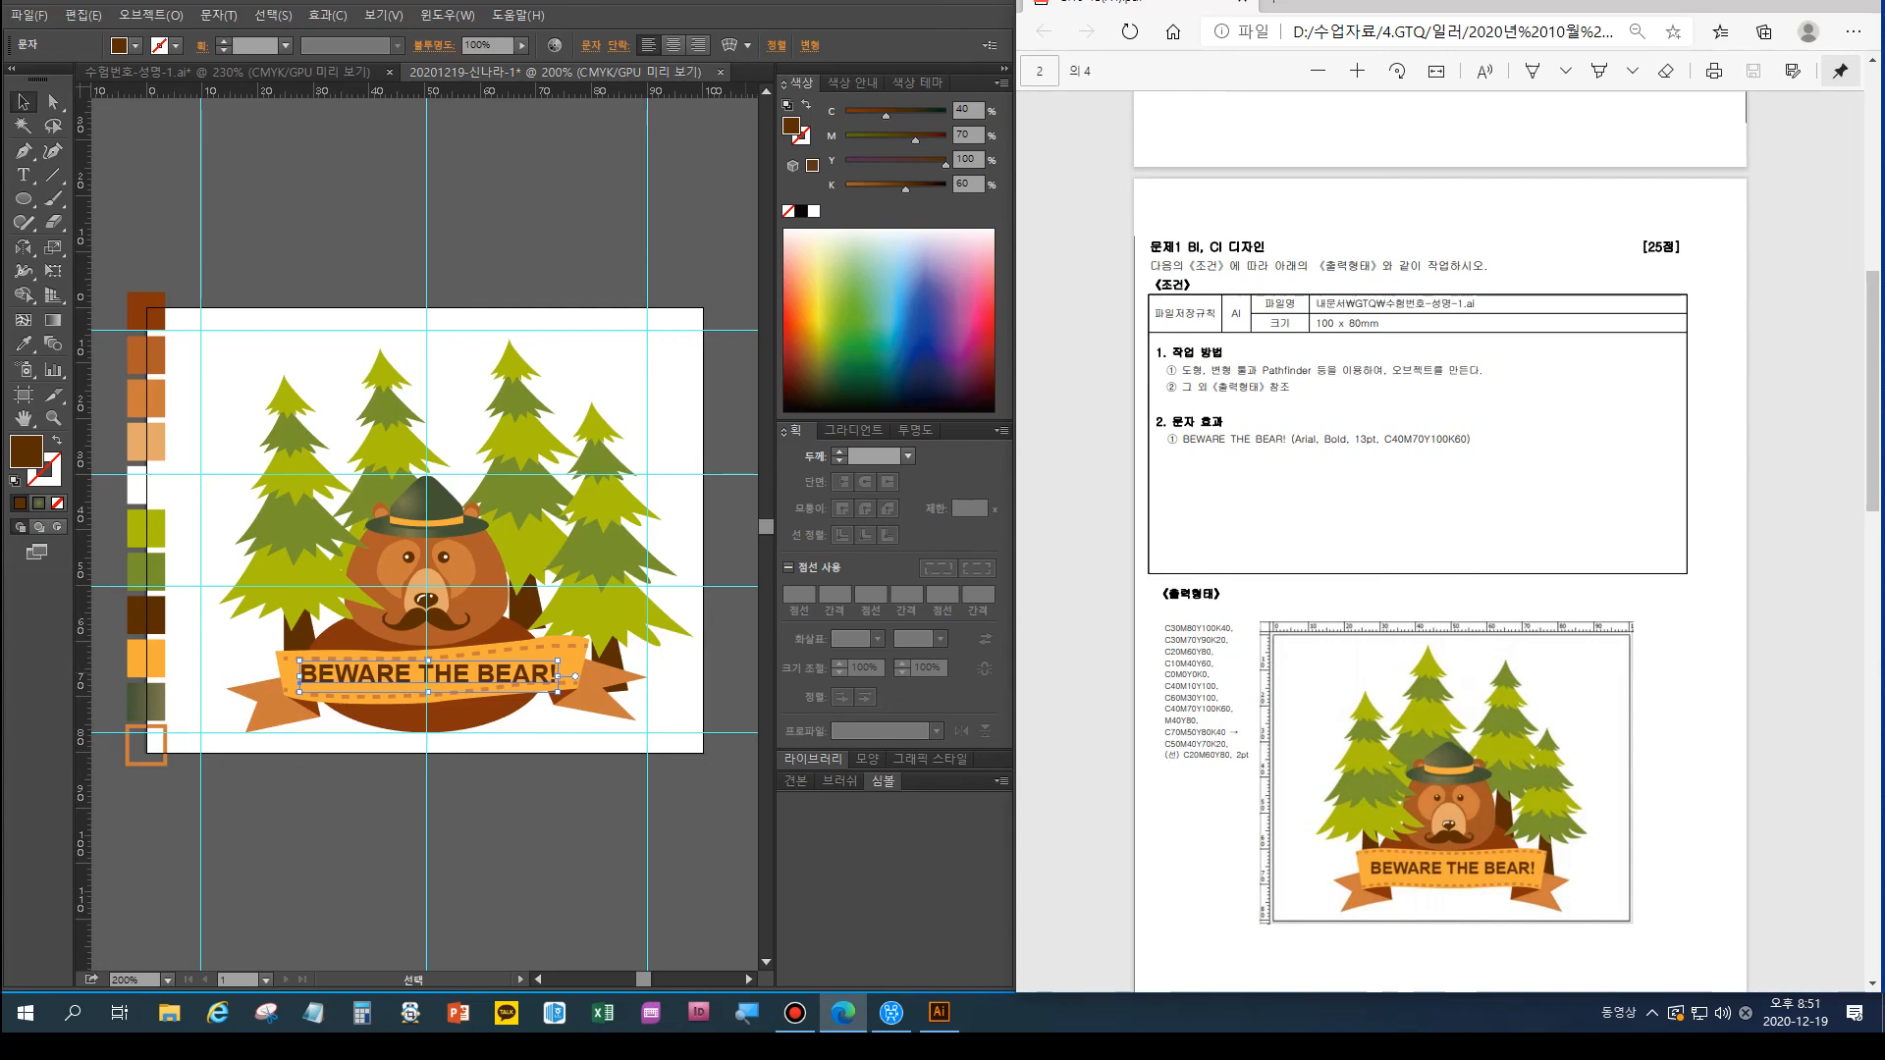
{"action": "key", "text": "alt+Tab"}
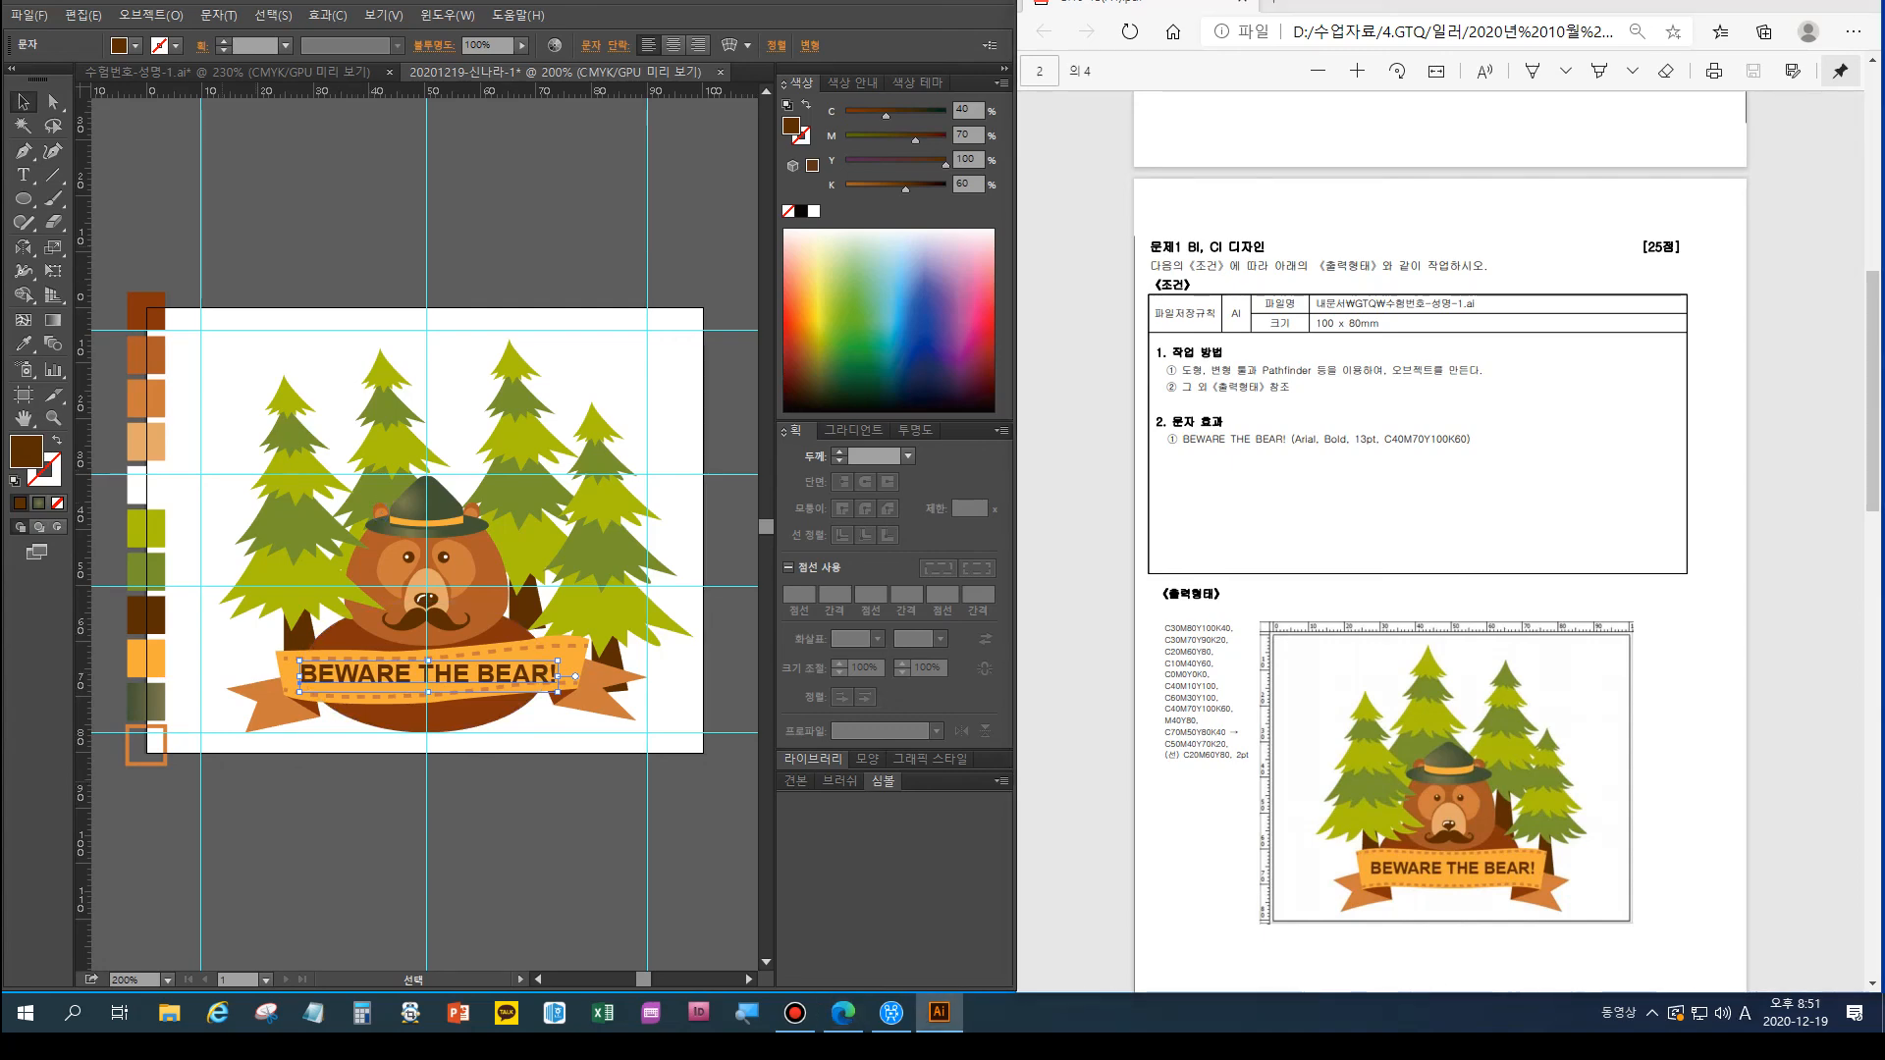
{"action": "key", "text": "ctrl+shift+a"}
Delete the colour squares beside the artwork and hide the guides
{"action": "left_click_drag", "start_coordinate": [166, 461], "coordinate": [201, 796]}
{"action": "key", "text": "Delete"}
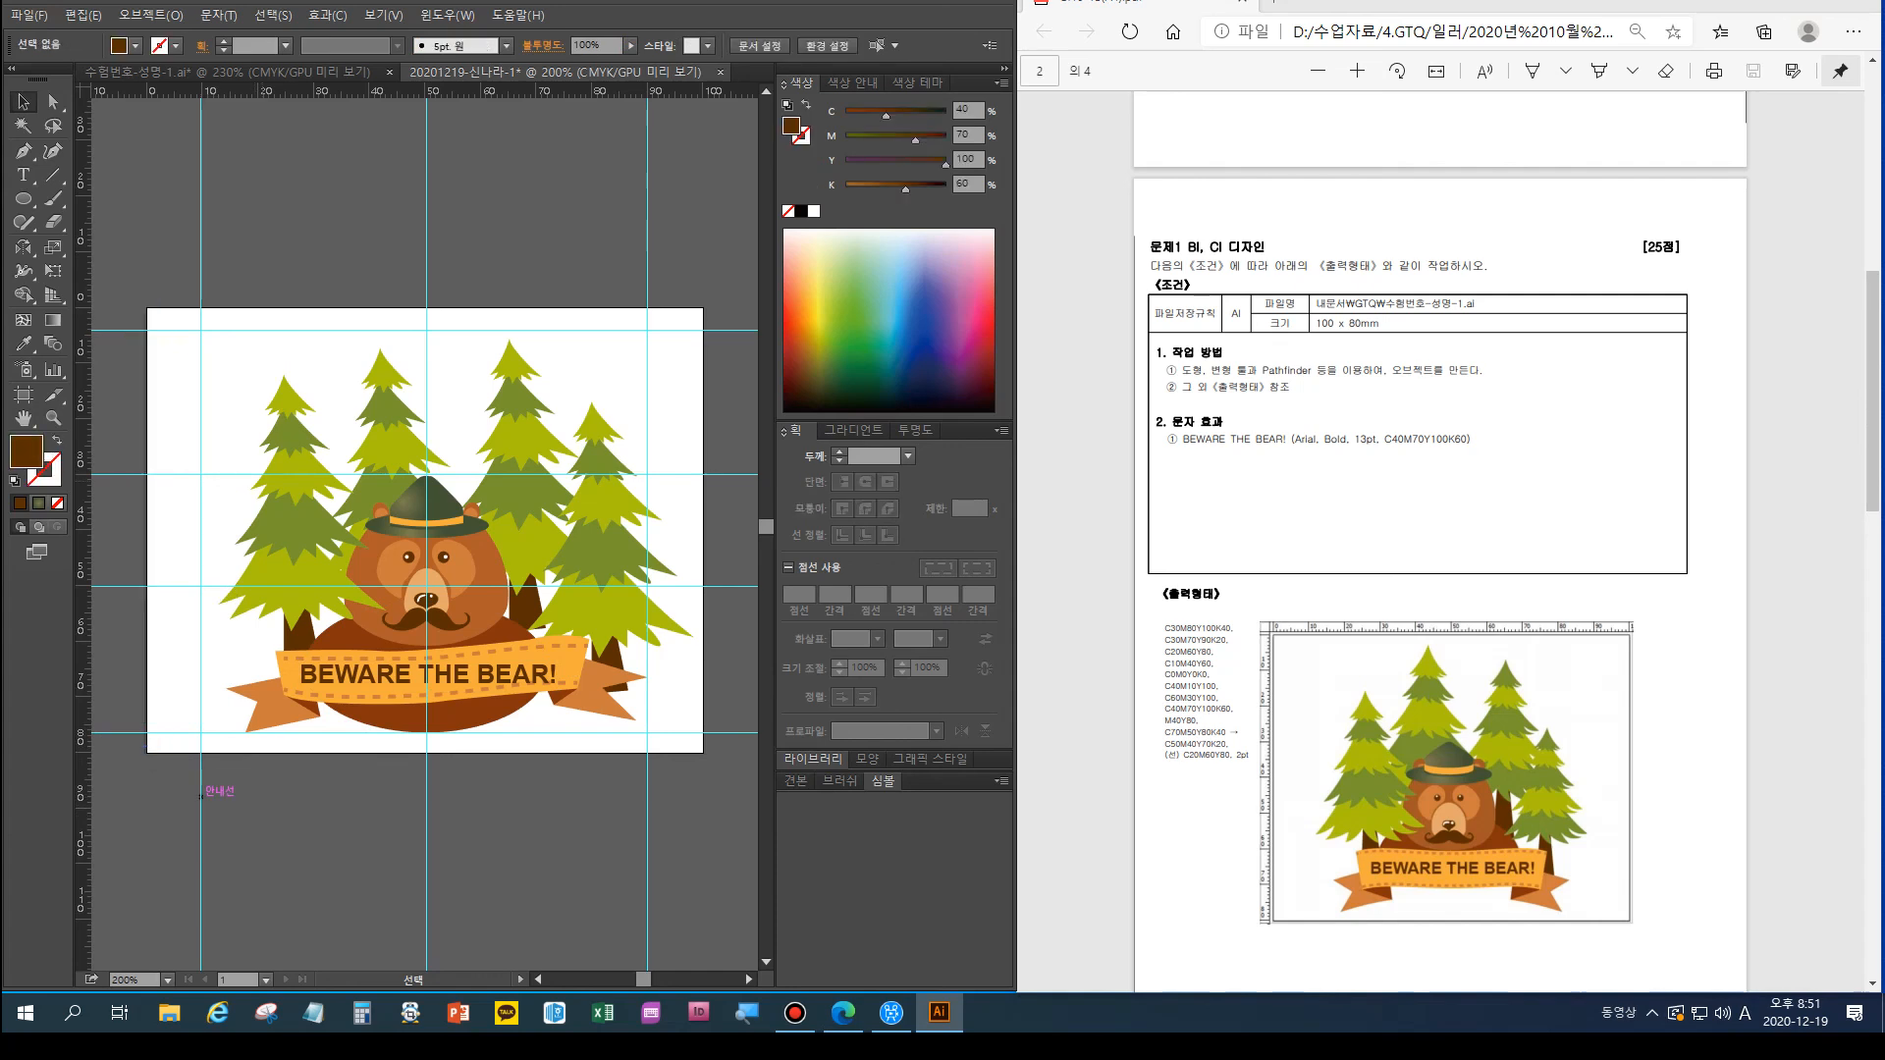
{"action": "key", "text": "ctrl+semicolon"}
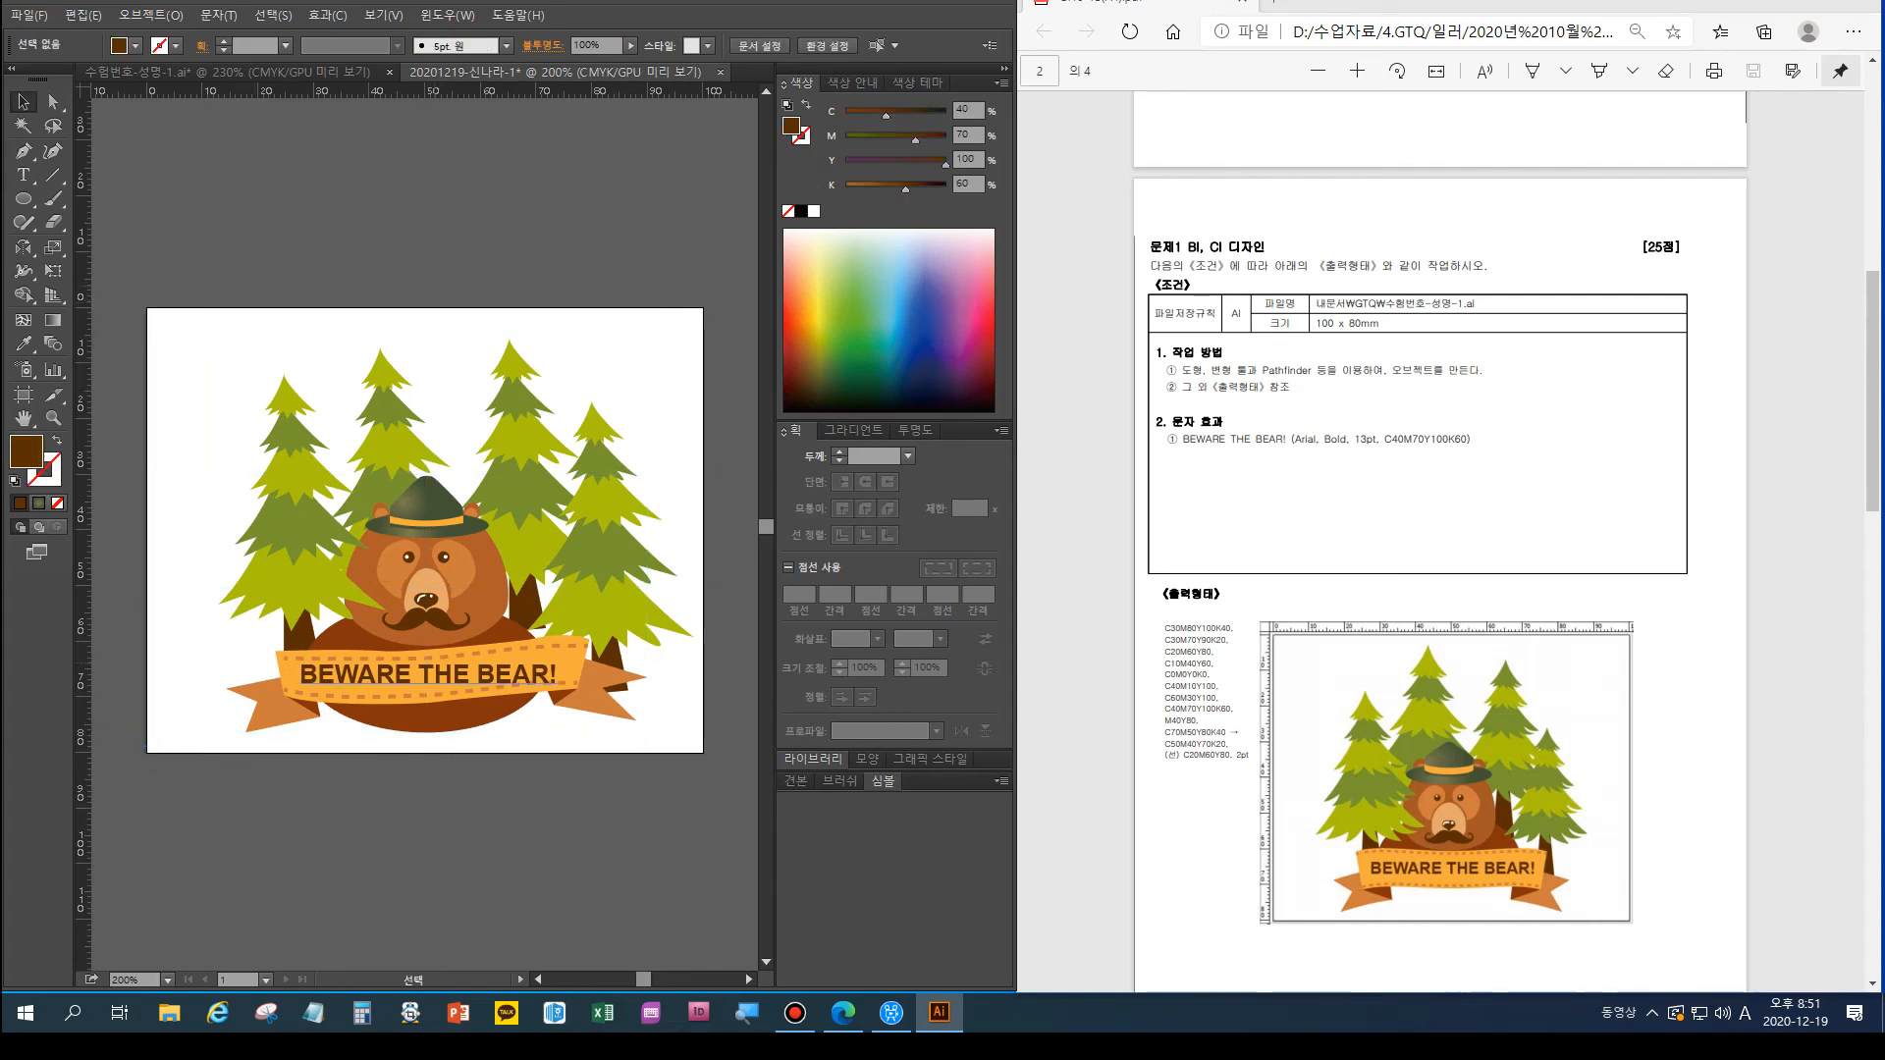
Save the finished logo with Save As
{"action": "key", "text": "alt"}
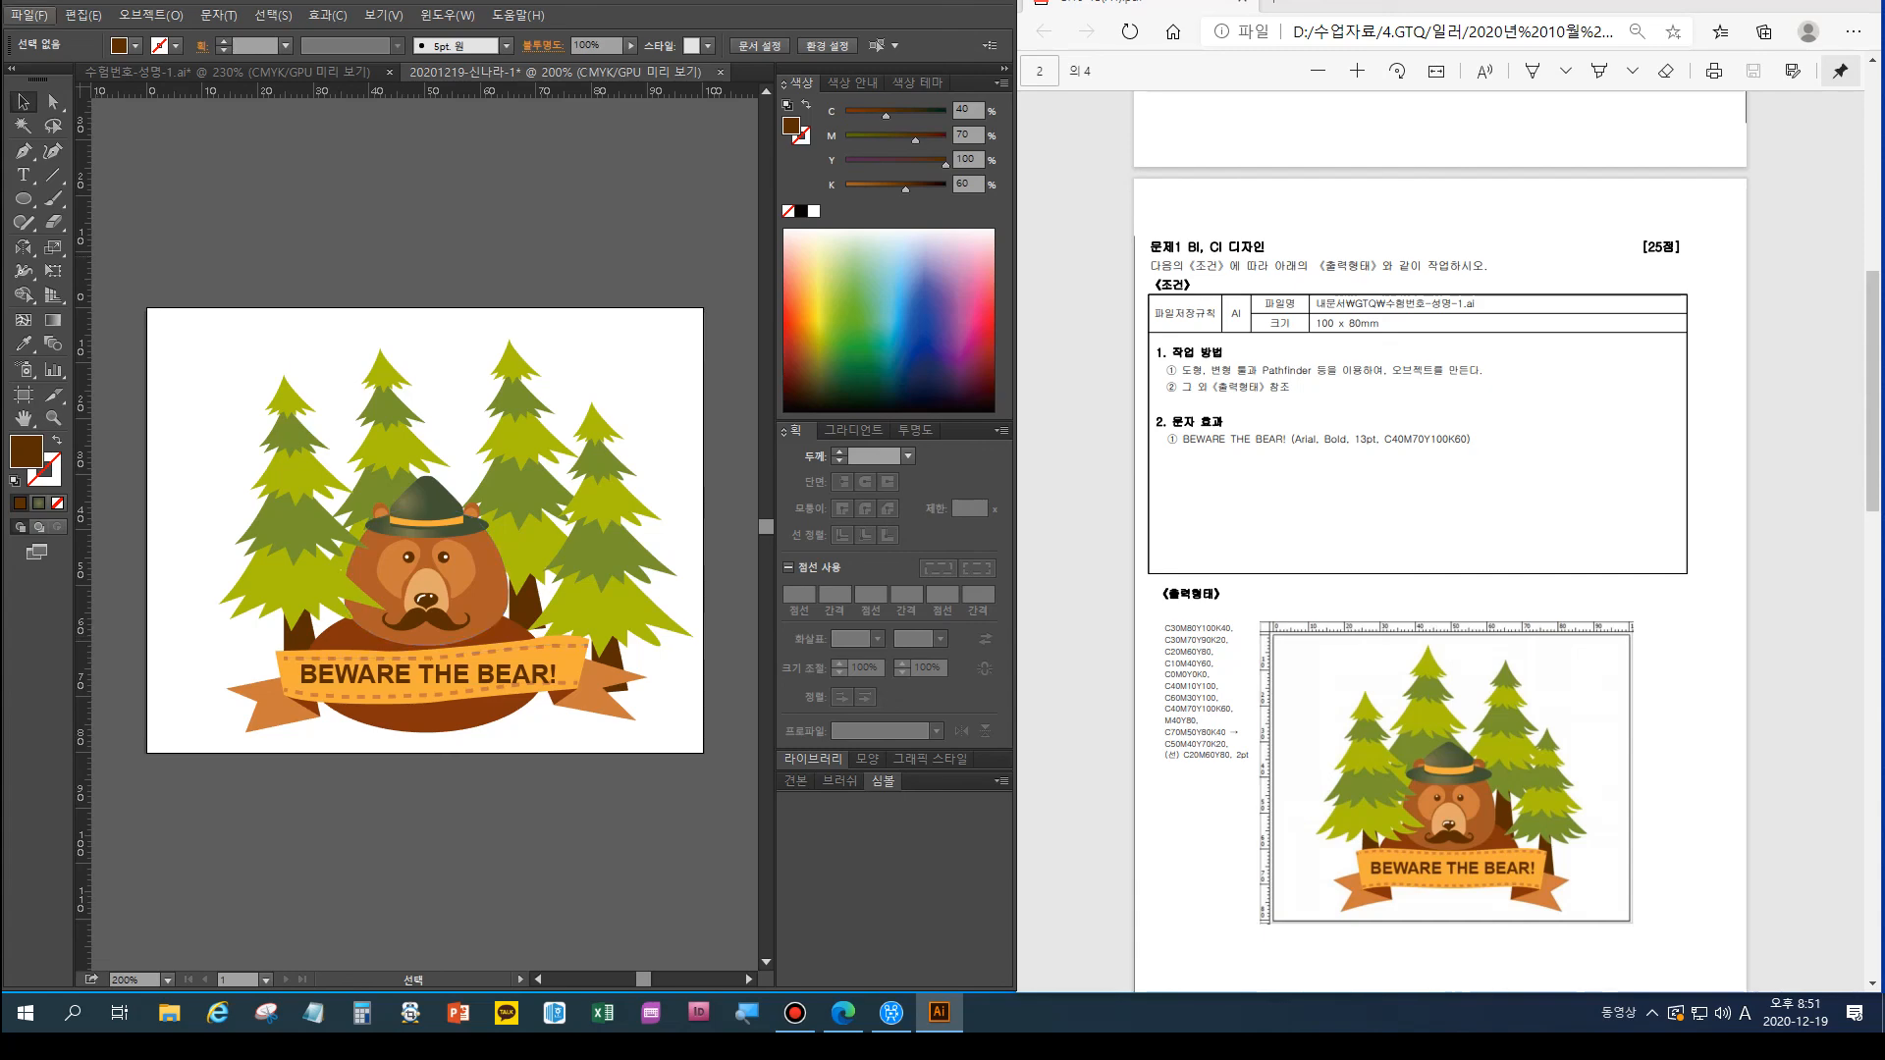
{"action": "key", "text": "ctrl+shift+s"}
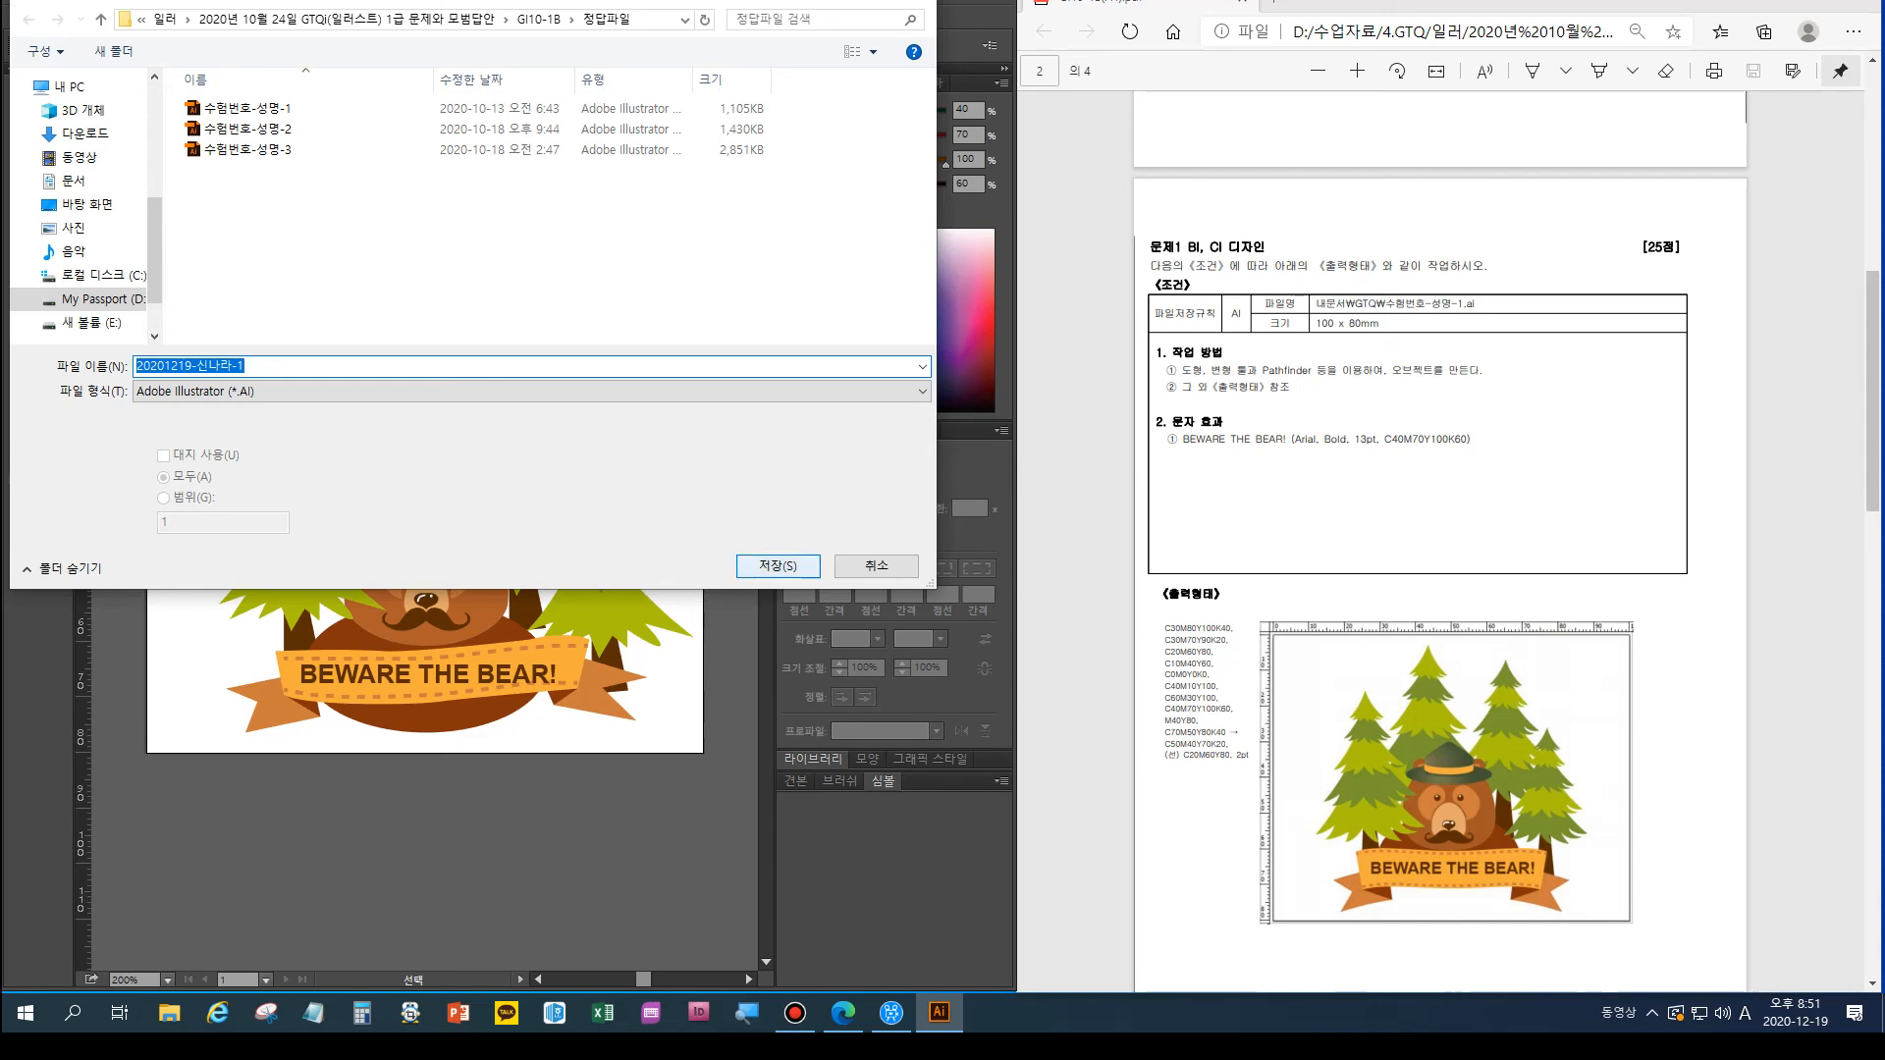
{"action": "key", "text": "Return"}
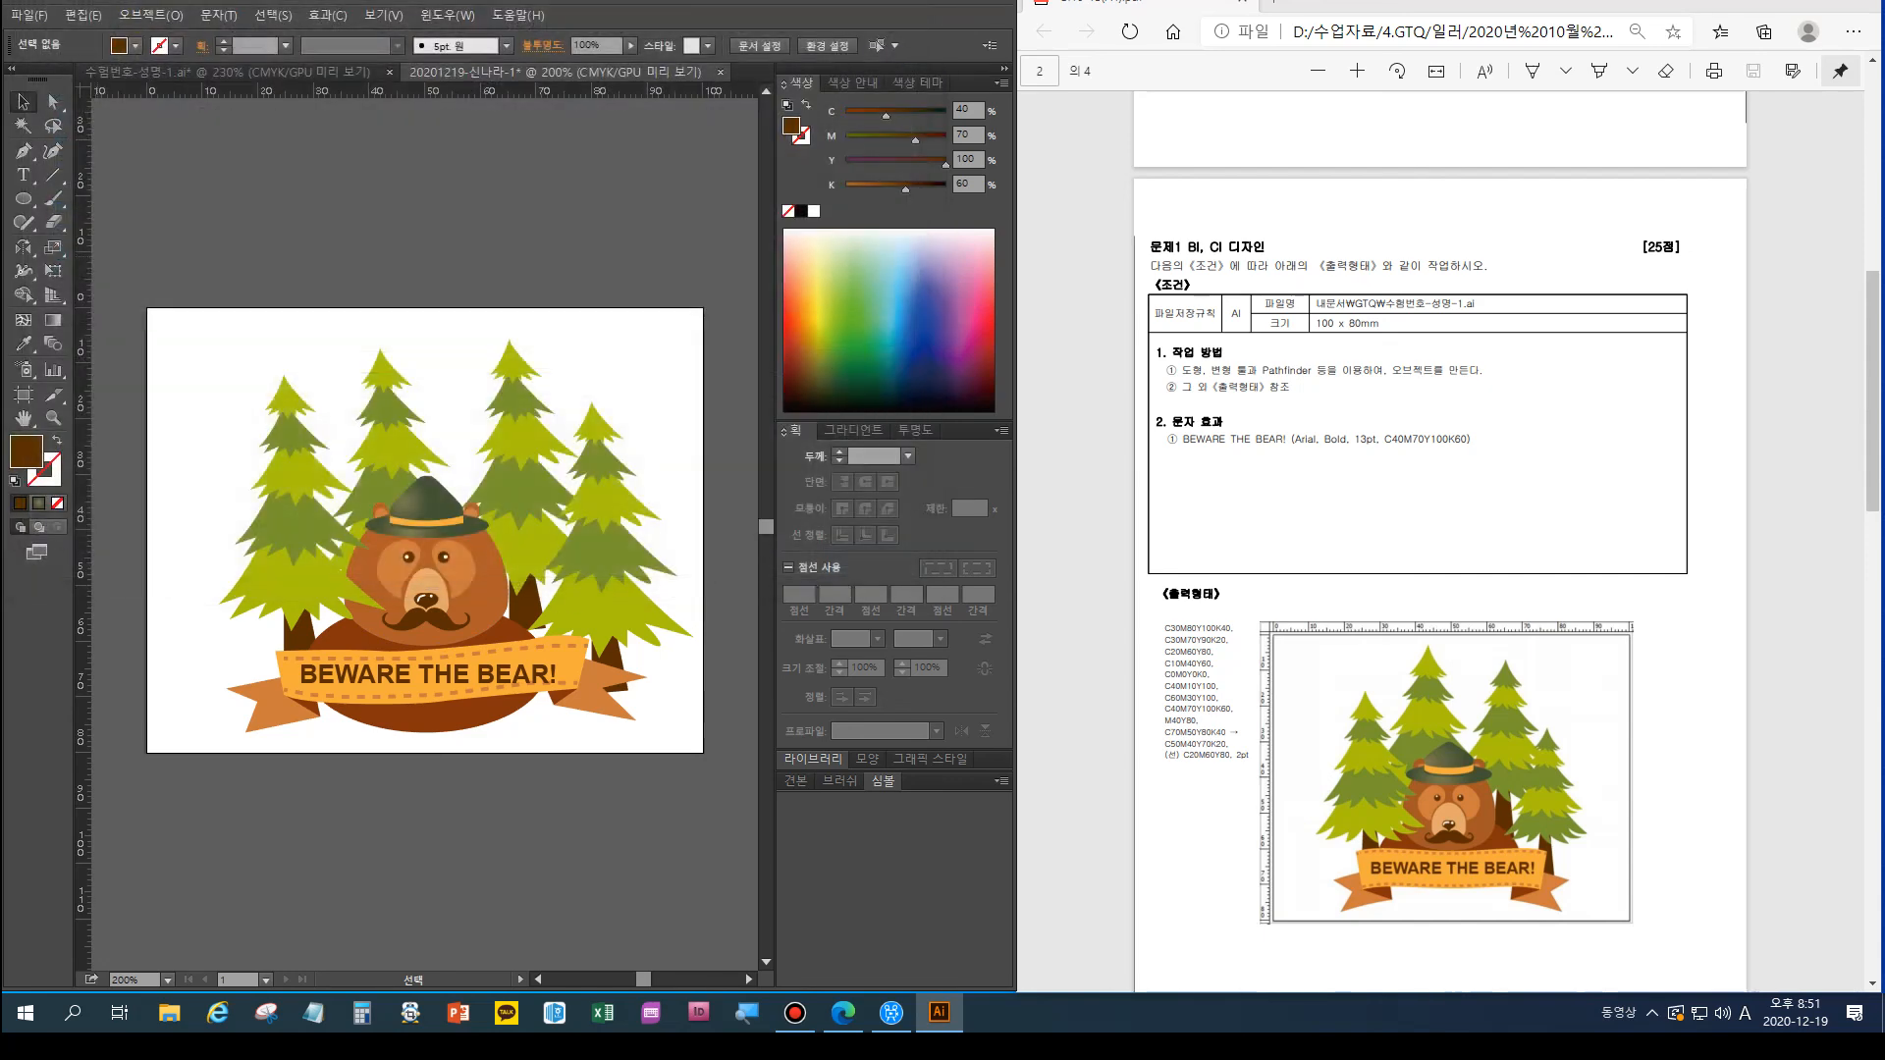